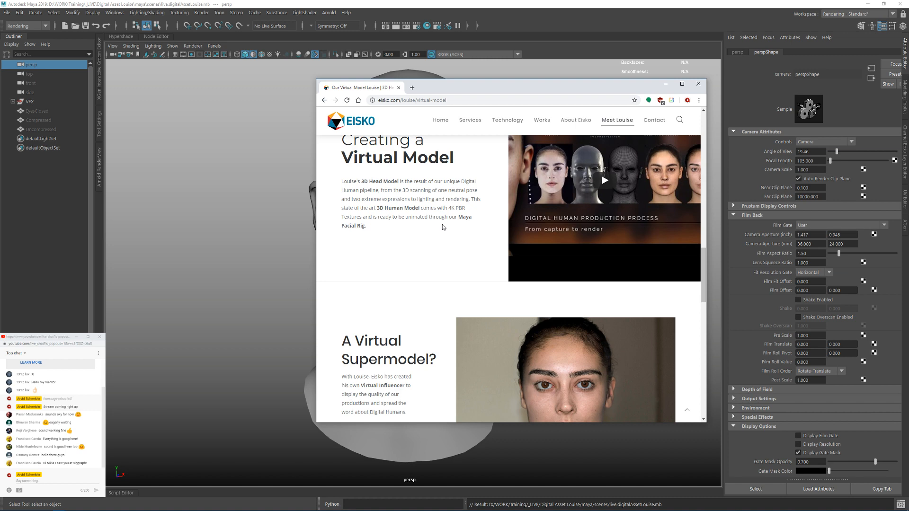
Step: Look over the Creating a Virtual Model and download sections of the Eisko page, then minimize the browser and return to Maya
scroll(443, 227, down, 5)
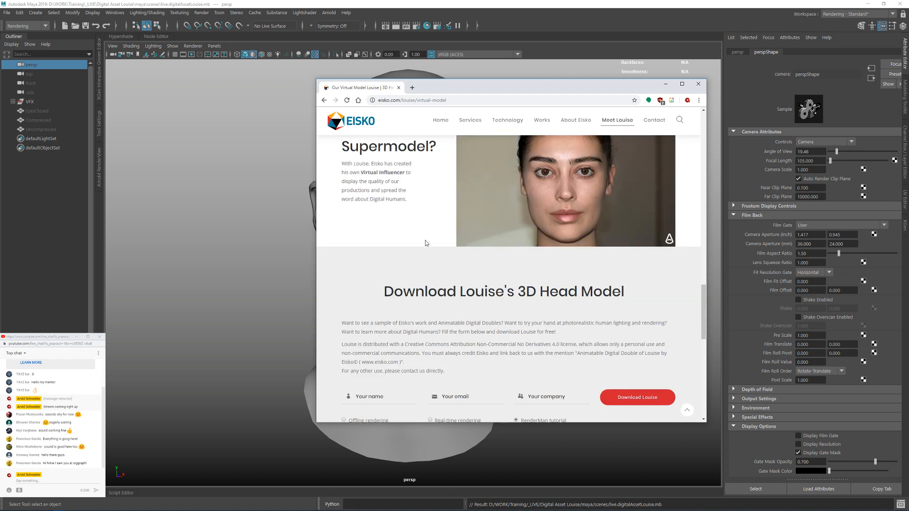
scroll(428, 238, up, 6)
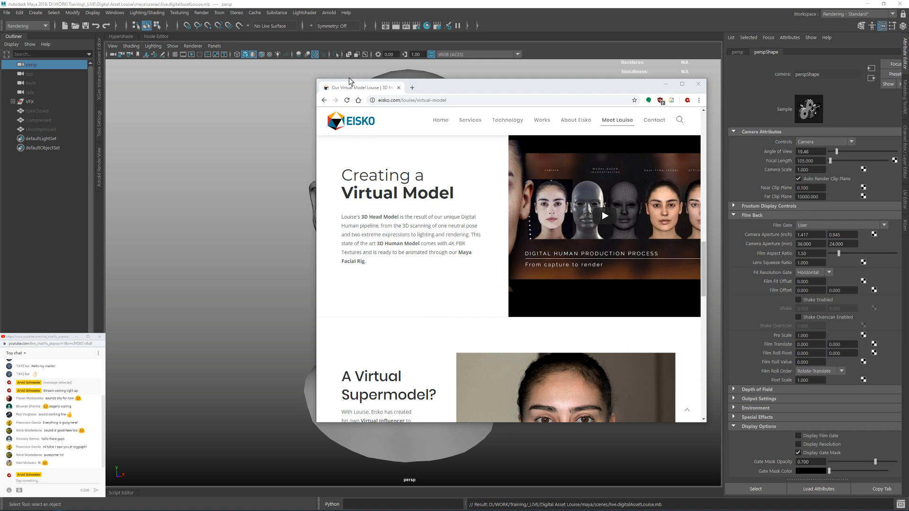
click(664, 85)
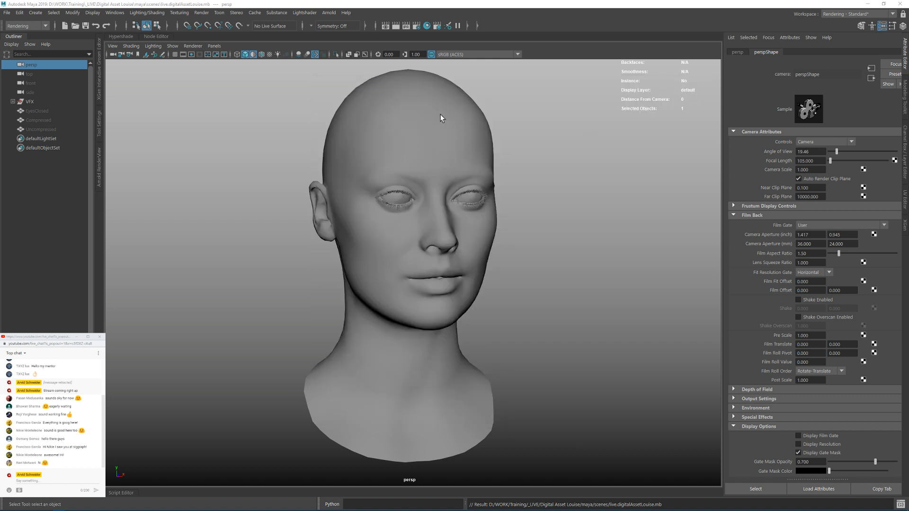
Step: Turn on wireframe-on-shaded display for the head model in the viewport
alt+right_drag(422, 125, 517, 148)
alt+middle_drag(466, 116, 462, 213)
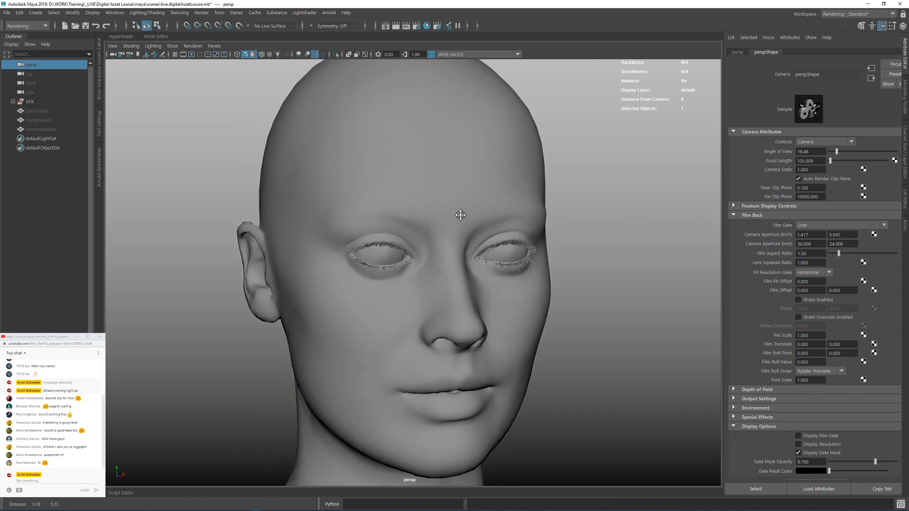
mouse_move(415, 253)
alt+mouse_down()
mouse_move(393, 238)
mouse_move(421, 238)
alt+mouse_up()
alt+right_drag(420, 238, 476, 258)
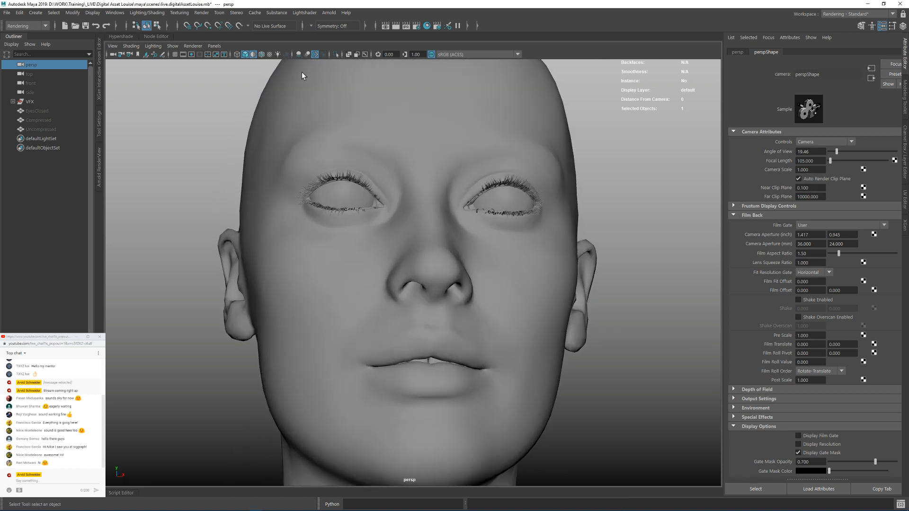
click(261, 55)
Step: Examine the head mesh topology up close around the eyelids and eyelashes, including the wetness mesh along the lower lid
mouse_move(402, 198)
alt+mouse_down()
mouse_move(497, 206)
mouse_move(310, 225)
mouse_move(423, 240)
alt+mouse_up()
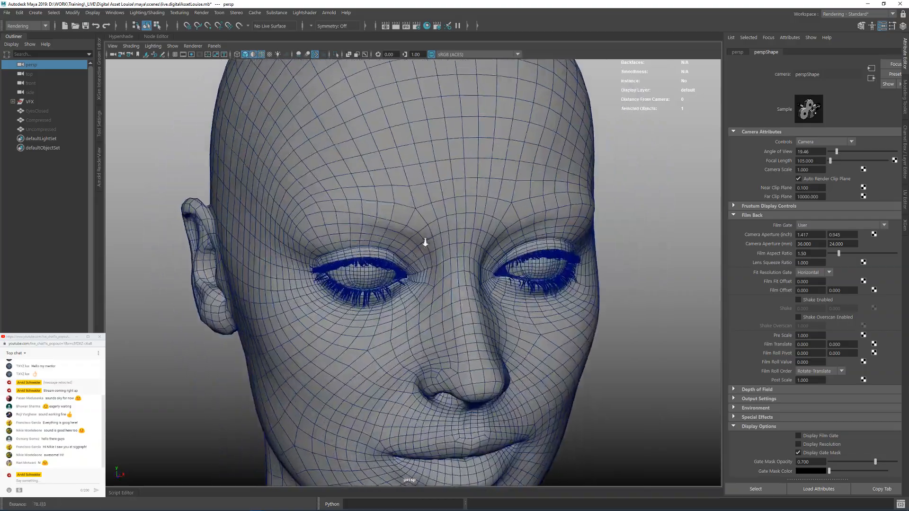
alt+right_drag(423, 240, 465, 258)
alt+drag(416, 227, 423, 255)
alt+right_drag(423, 255, 489, 262)
alt+middle_drag(495, 319, 521, 270)
alt+right_drag(521, 279, 554, 311)
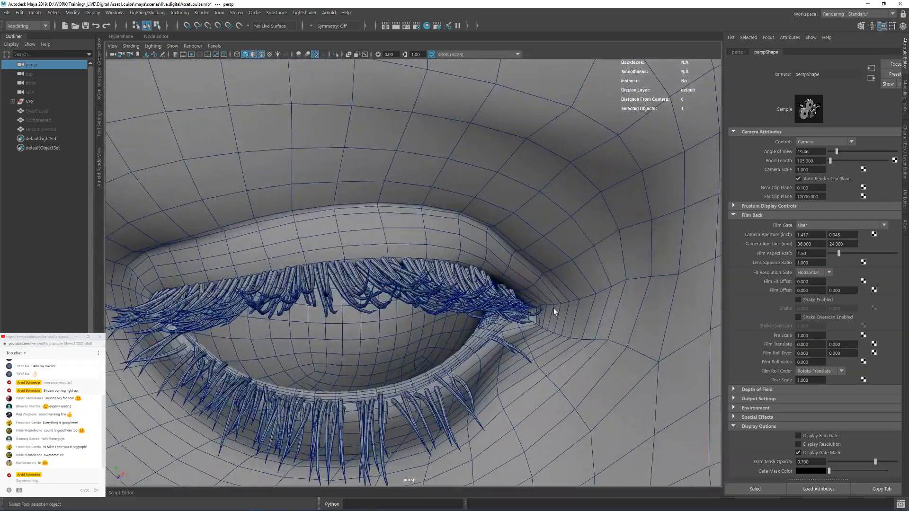
alt+drag(554, 310, 541, 308)
alt+middle_drag(559, 251, 556, 390)
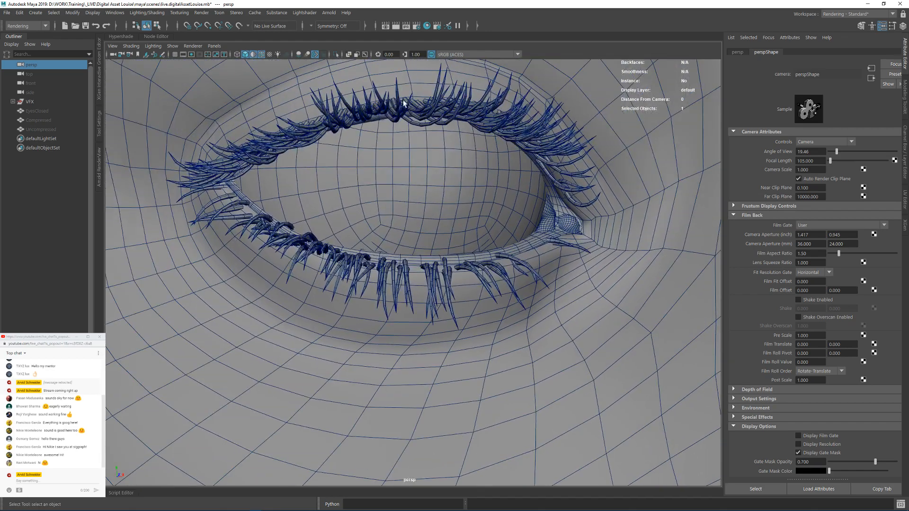
alt+middle_drag(509, 125, 536, 245)
alt+right_drag(594, 310, 382, 255)
click(544, 334)
alt+drag(382, 256, 443, 238)
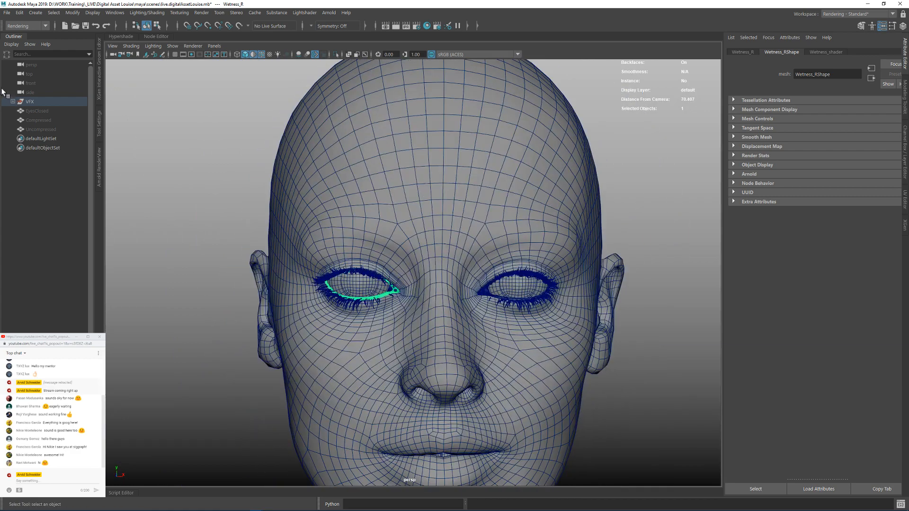
Step: Expand the VFX group, check its Blendshapes and EISKO objects, and look over the head from several angles
click(12, 102)
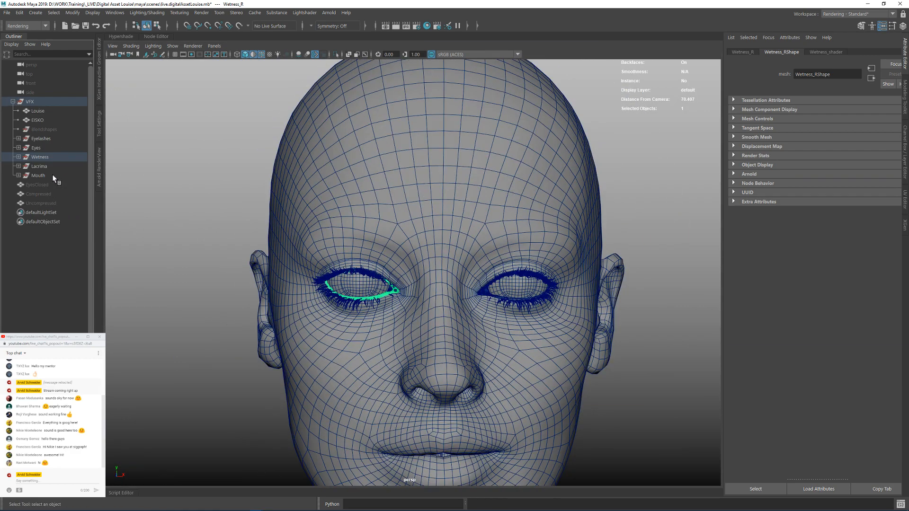
click(37, 129)
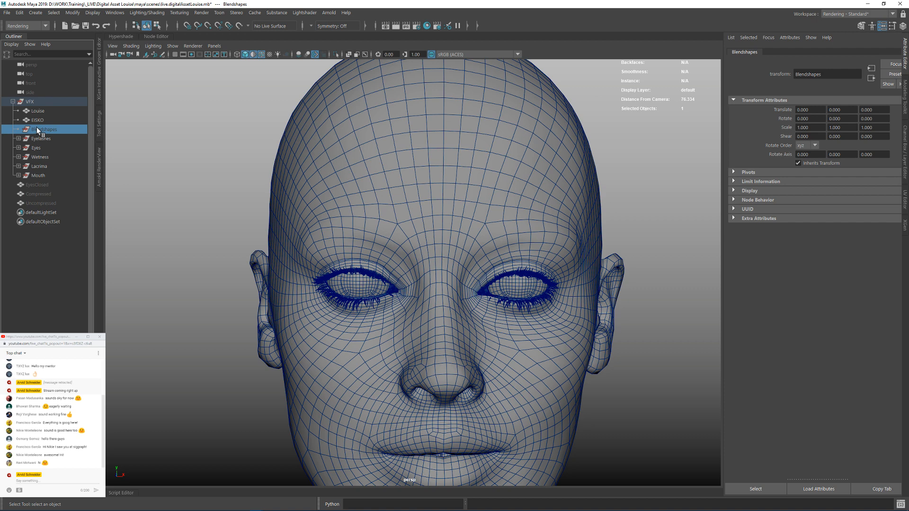
click(46, 121)
alt+right_drag(328, 180, 303, 189)
alt+drag(303, 189, 397, 210)
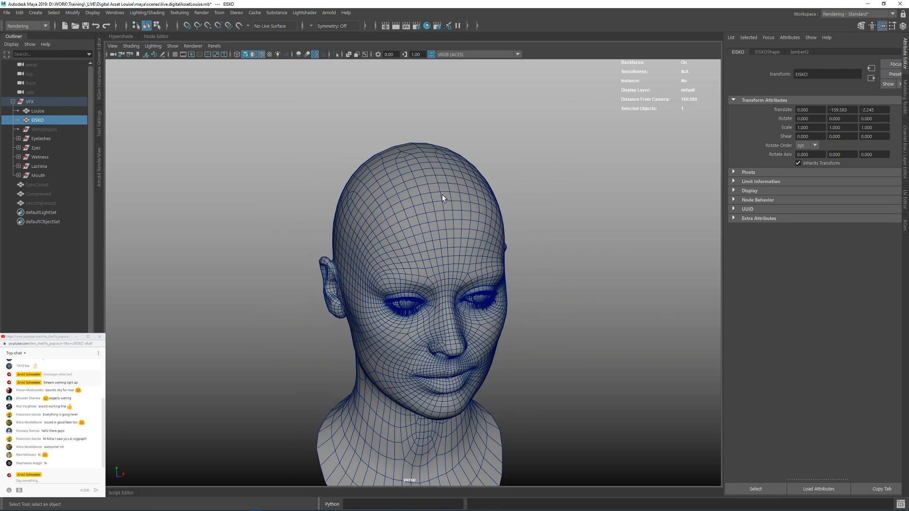
mouse_move(489, 223)
alt+mouse_down()
mouse_move(494, 208)
mouse_move(484, 212)
alt+mouse_up()
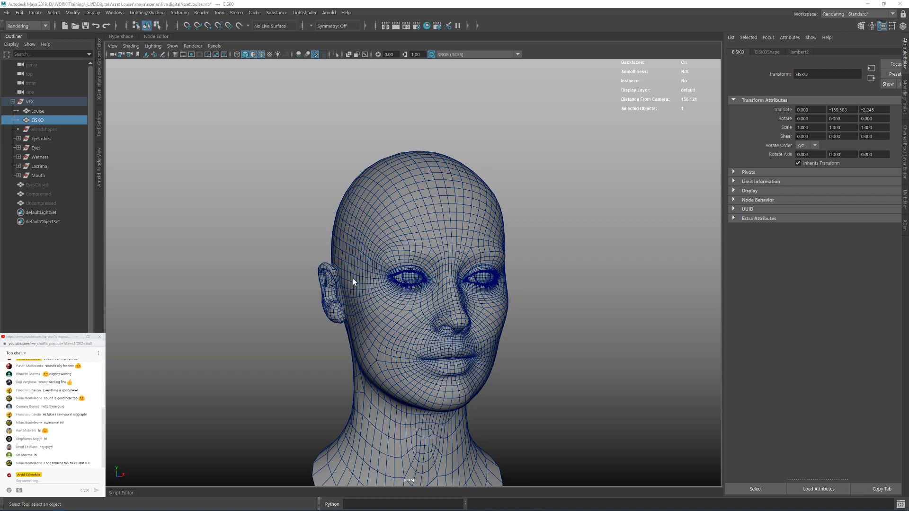
alt+drag(361, 272, 439, 243)
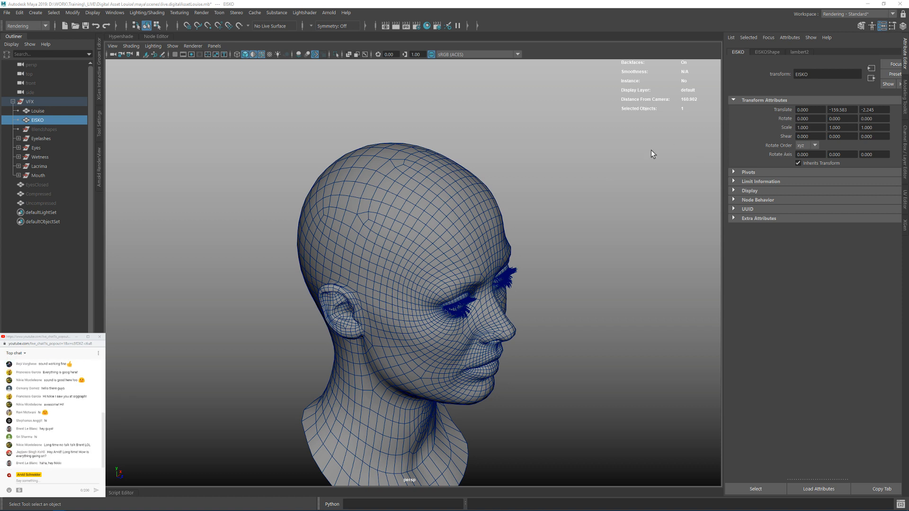
alt+drag(428, 225, 407, 213)
alt+drag(497, 195, 502, 168)
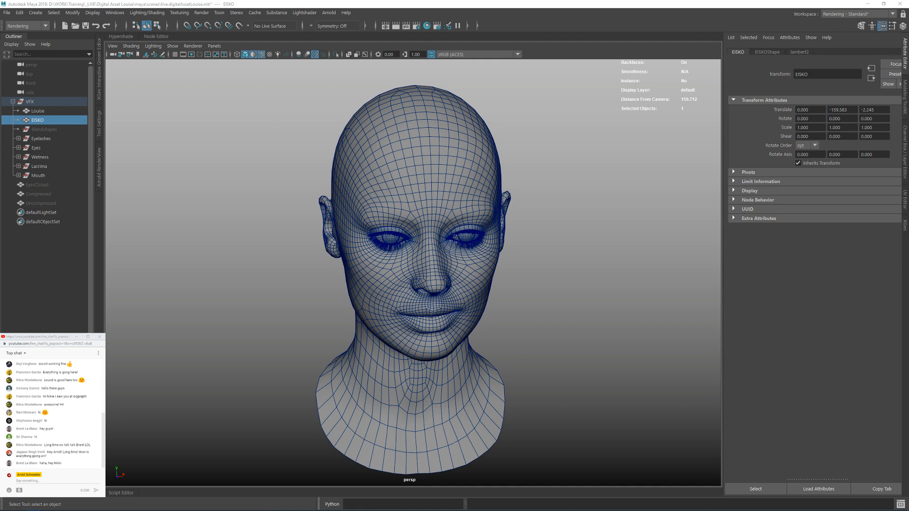
Step: Switch to File Explorer and look through the scenes folder inside Eisko_Louise
drag(908, 117, 483, 103)
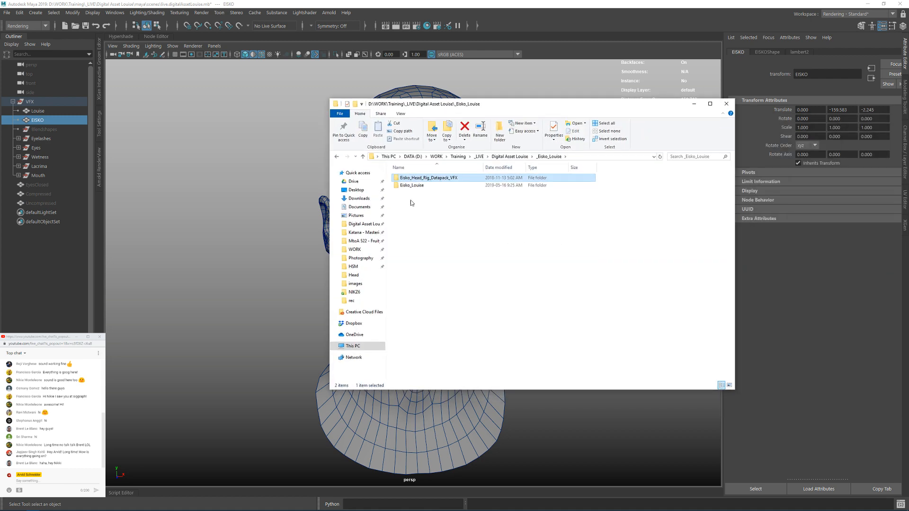
alt+drag(404, 205, 382, 209)
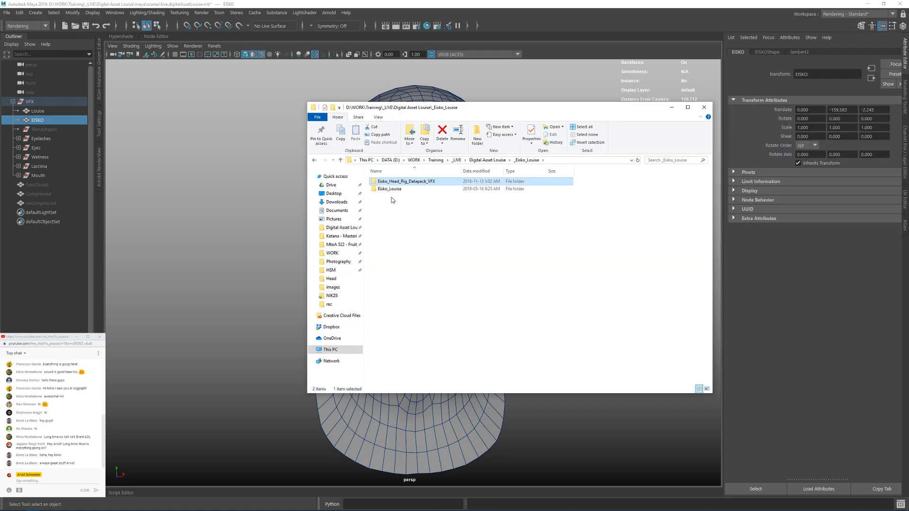
double_click(391, 188)
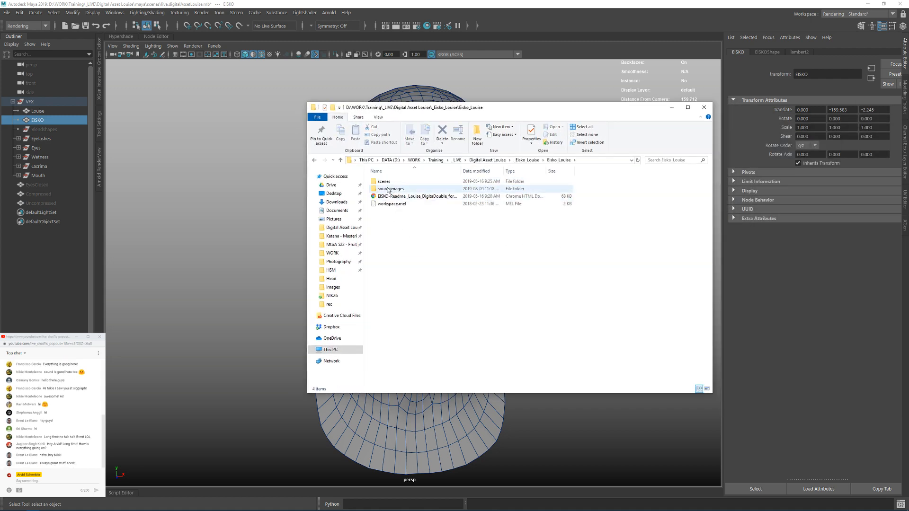
double_click(384, 181)
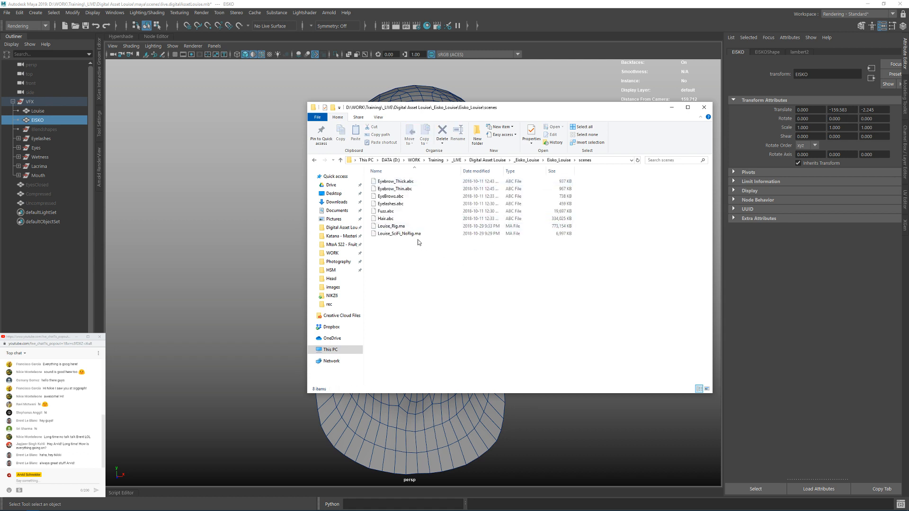
key(alt+Left)
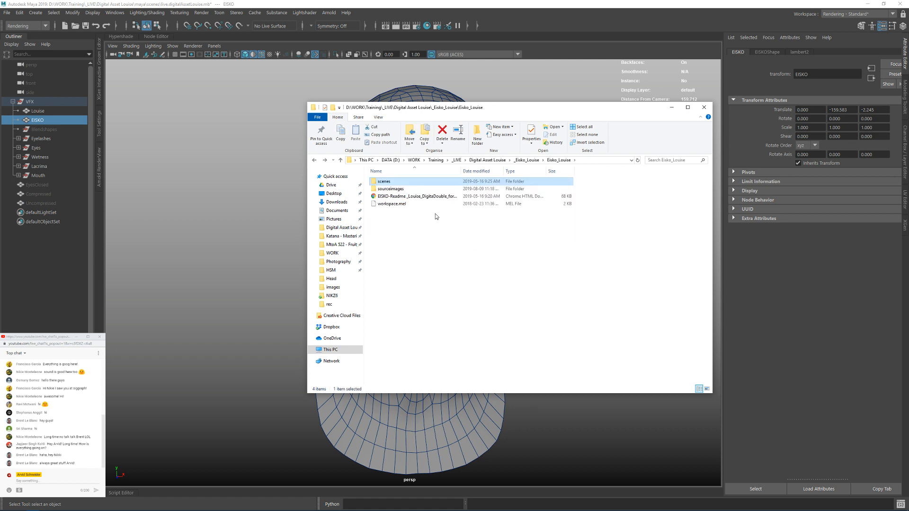
Step: Look through the texture files in the sourceimages folder of Eisko_Louise
click(401, 190)
double_click(401, 190)
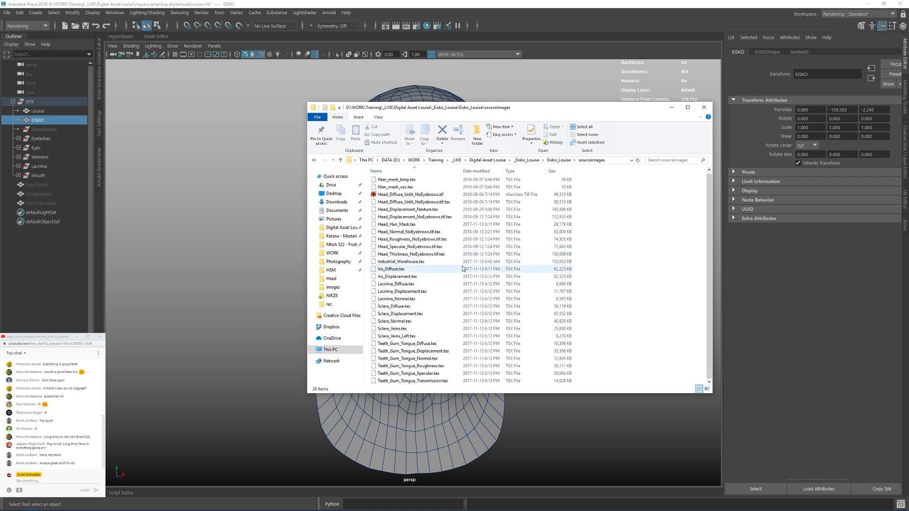
scroll(452, 278, up, 1)
key(alt+Left)
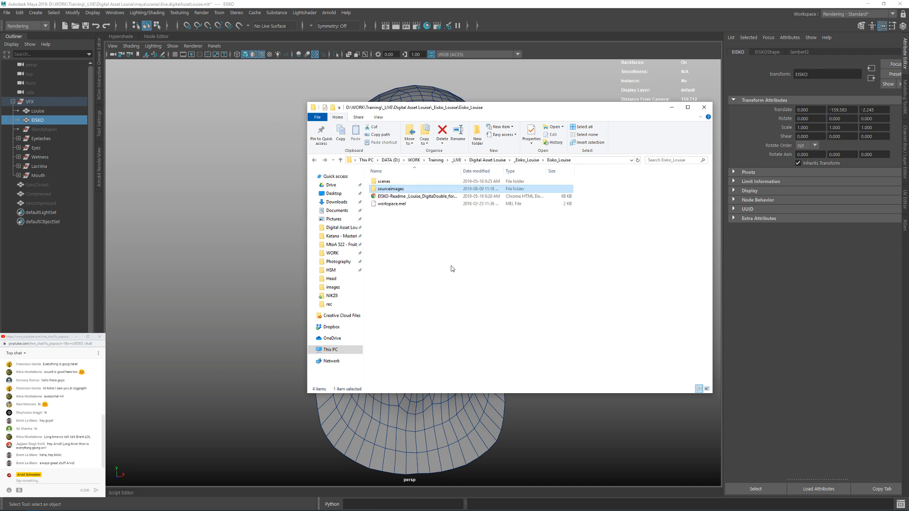
Step: Locate Louise_Rig.ma in the scenes folder, then return to Maya and clear the object selection
double_click(391, 183)
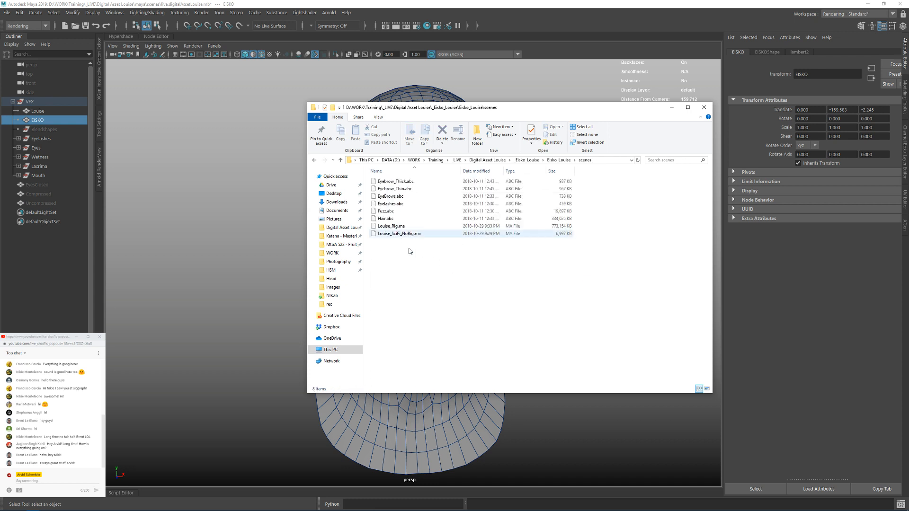
click(392, 226)
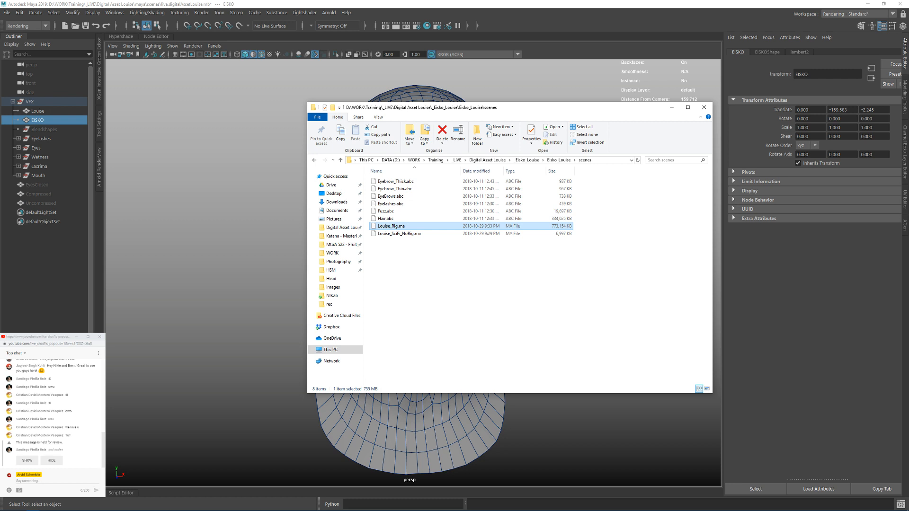
click(477, 278)
click(673, 108)
click(526, 140)
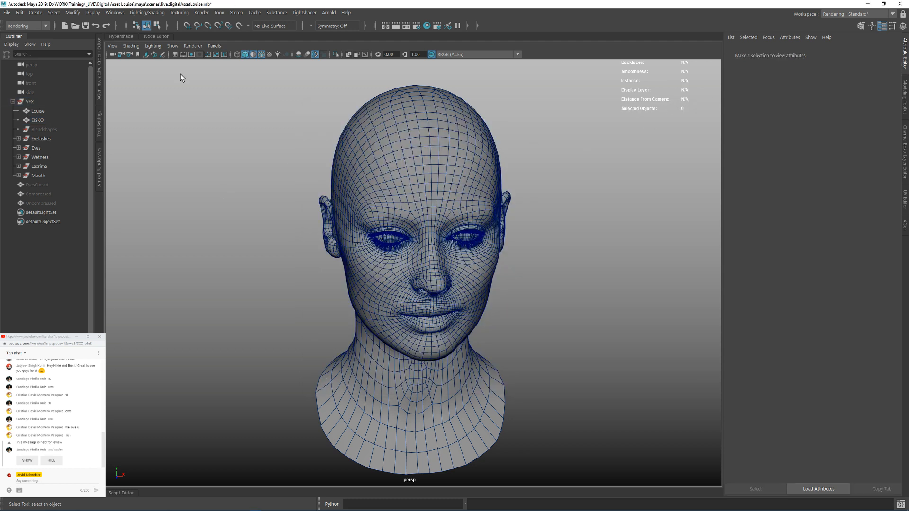
Step: Start opening a scene and browse to the scenes folder in Digital Asset Louise\_Eisko_Louise\Eisko_Louise
click(6, 13)
click(24, 39)
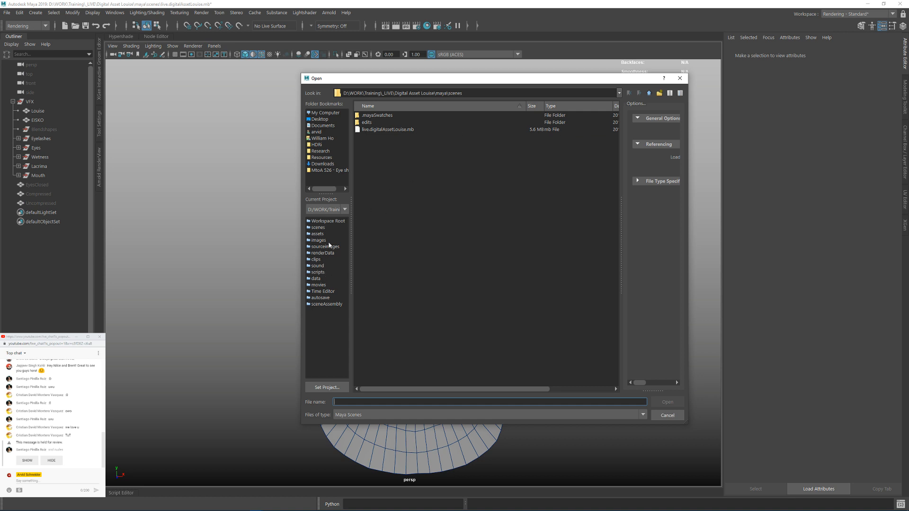
click(318, 227)
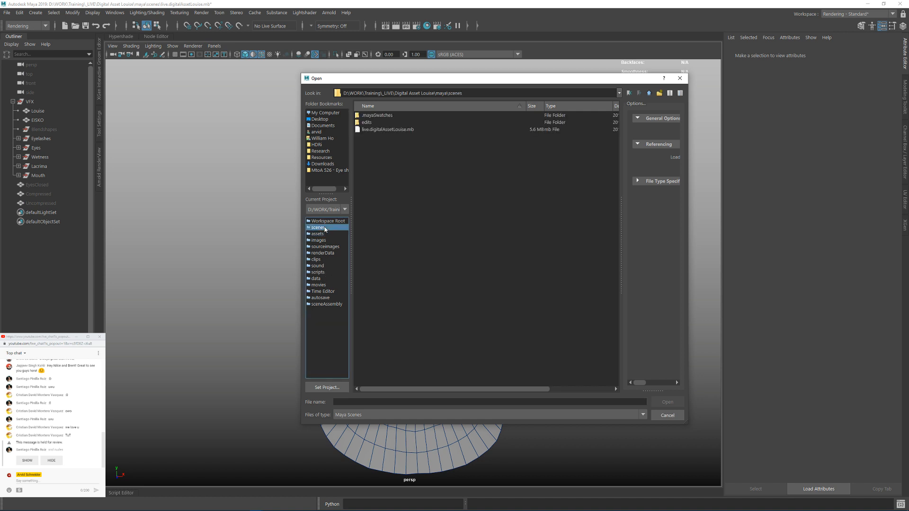
click(648, 94)
click(647, 95)
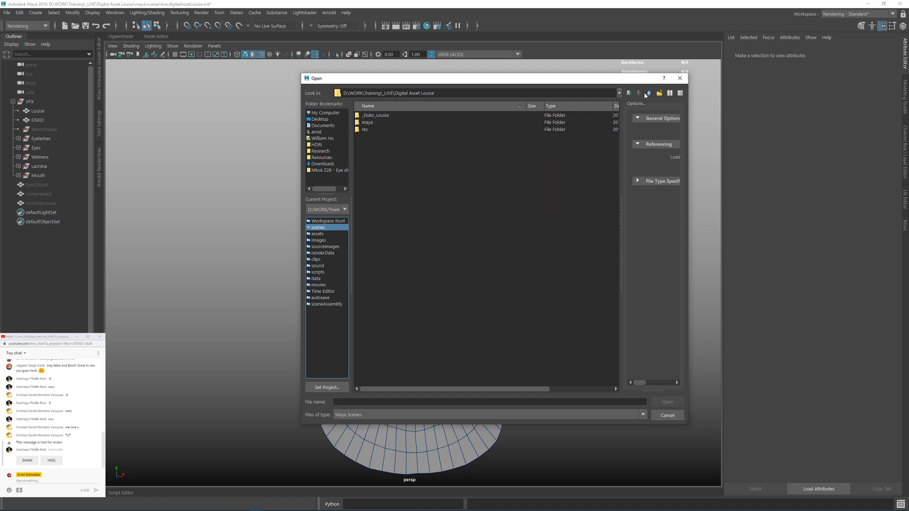
double_click(381, 116)
double_click(380, 123)
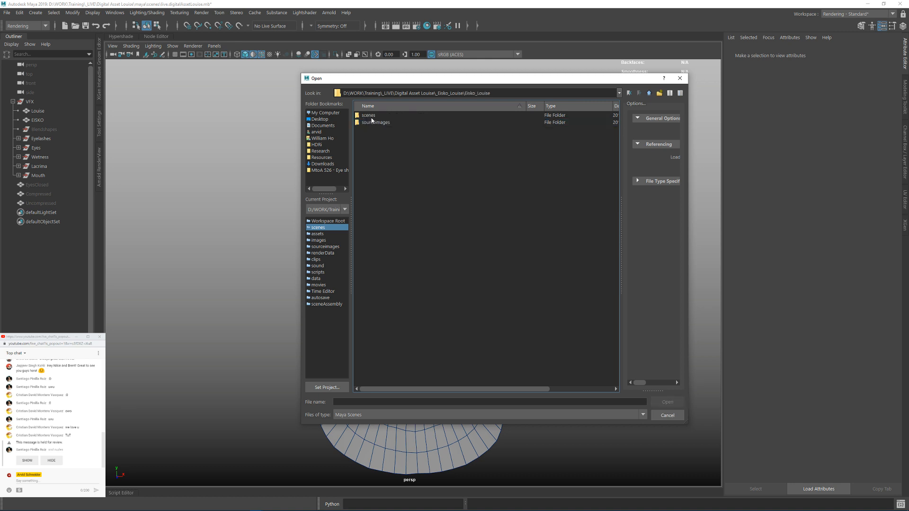
double_click(372, 116)
Step: Open Louise_Rig.ma without saving the current scene and dismiss the read-error message
click(376, 115)
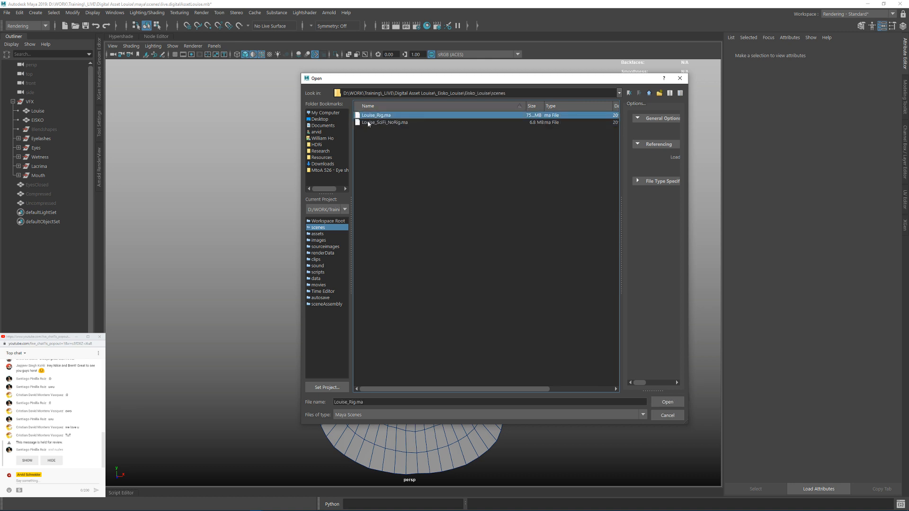
click(654, 406)
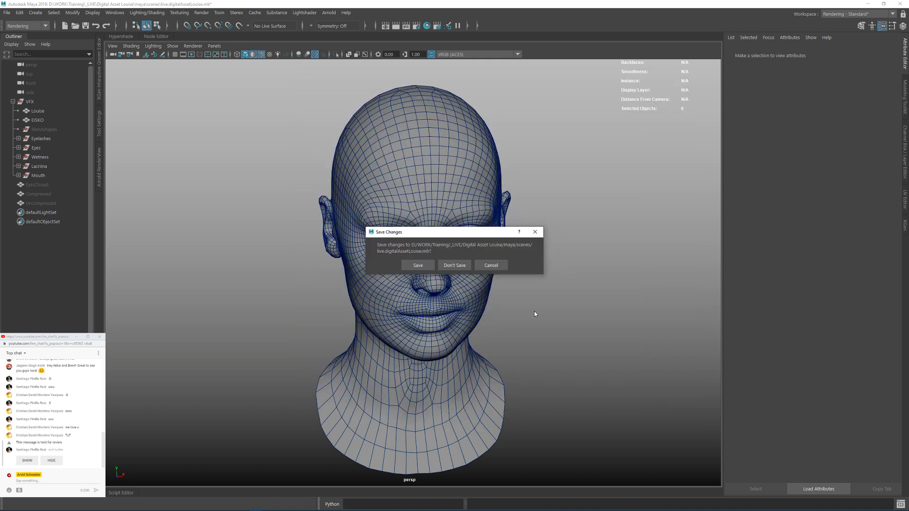
click(452, 265)
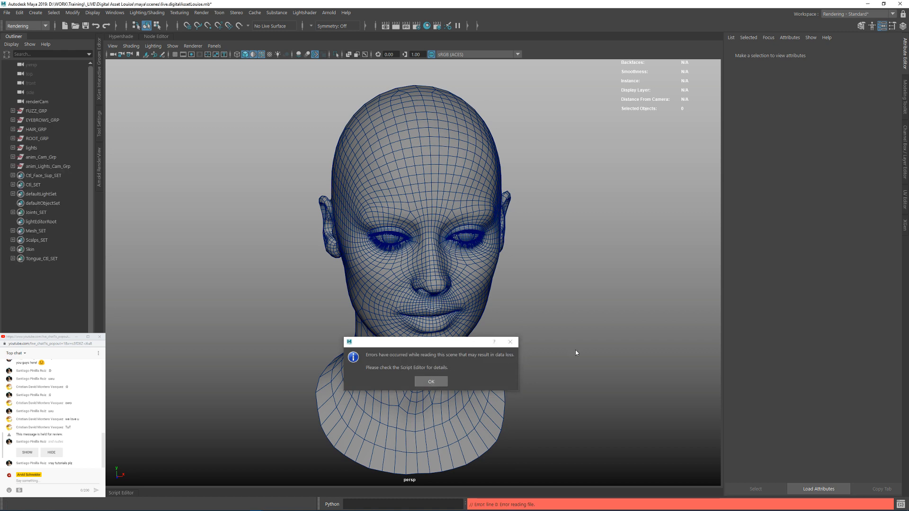
key(Return)
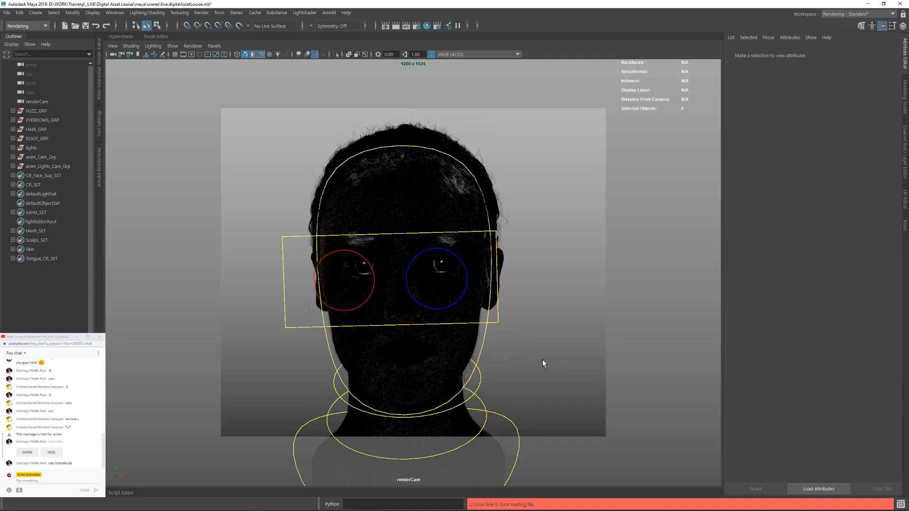
click(565, 311)
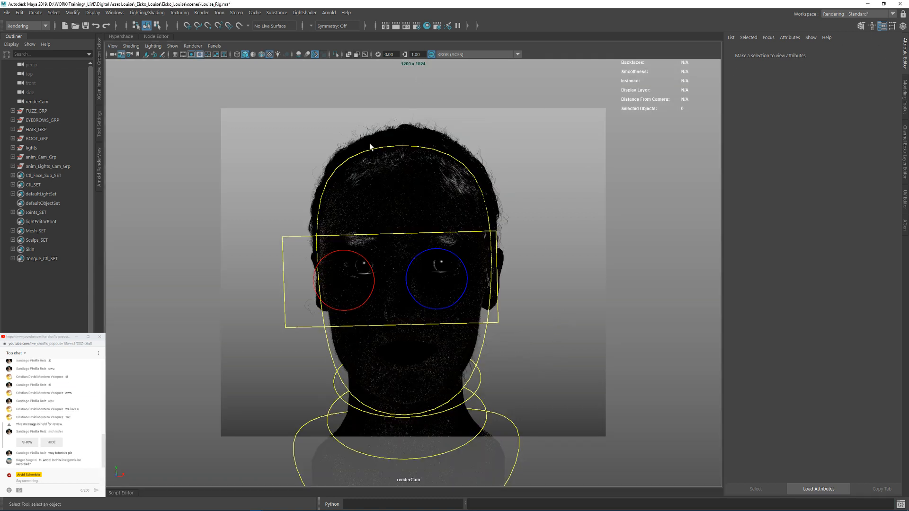
Step: Turn off textured display and show the rig scene with the default material in the viewport
click(270, 54)
click(253, 54)
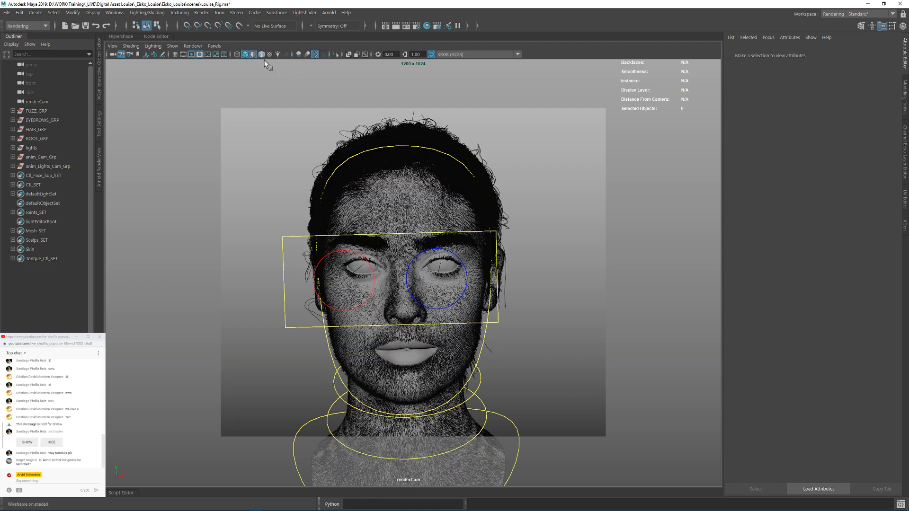
Step: Switch the viewport from renderCam to the persp camera
click(221, 46)
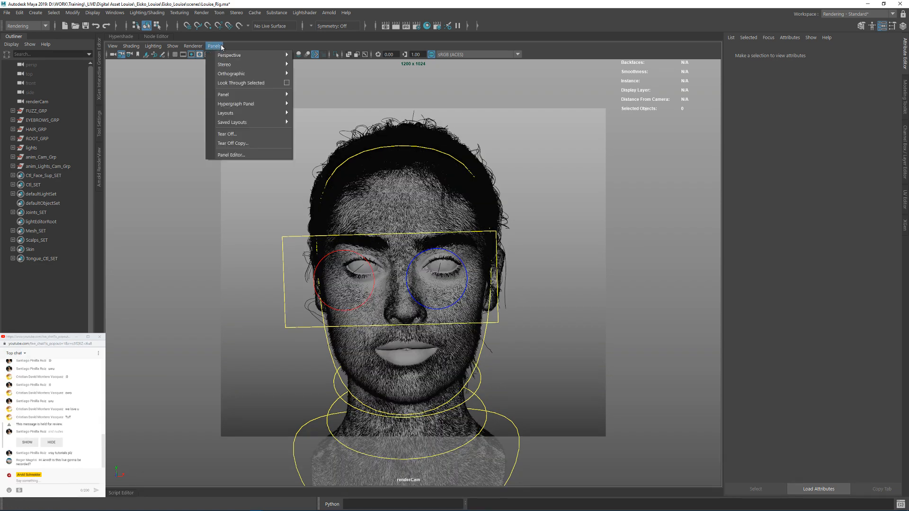
mouse_move(246, 54)
click(332, 63)
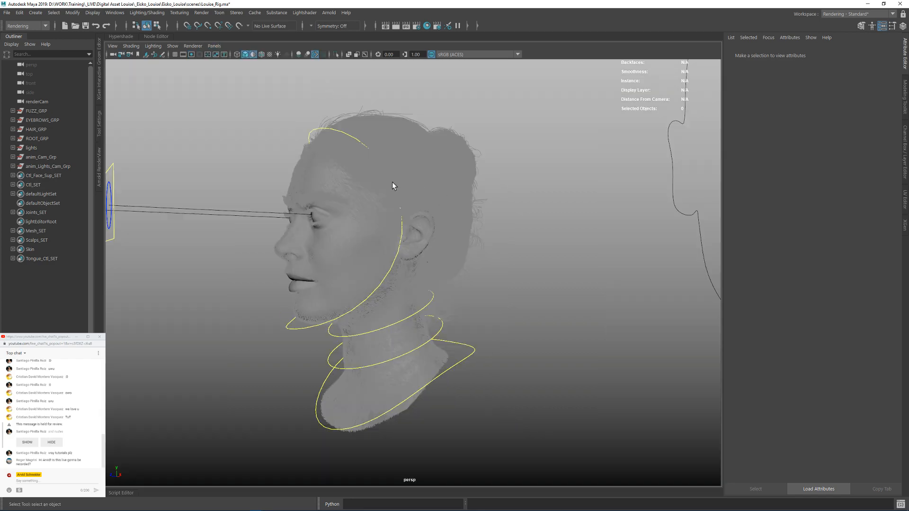
Step: Examine the facial fuzz, eyebrows, eyelashes and scalp hair of the head from several angles
alt+drag(392, 181, 512, 266)
alt+right_drag(512, 265, 587, 289)
mouse_move(516, 267)
alt+mouse_down()
mouse_move(477, 260)
mouse_move(513, 264)
alt+mouse_up()
alt+right_drag(515, 267, 542, 271)
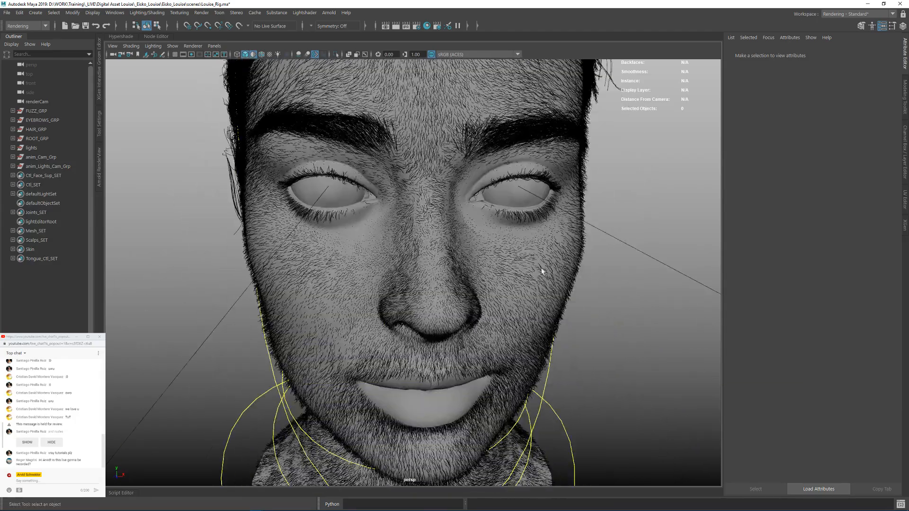
alt+right_drag(450, 181, 351, 183)
alt+drag(351, 183, 479, 237)
alt+right_drag(348, 196, 391, 199)
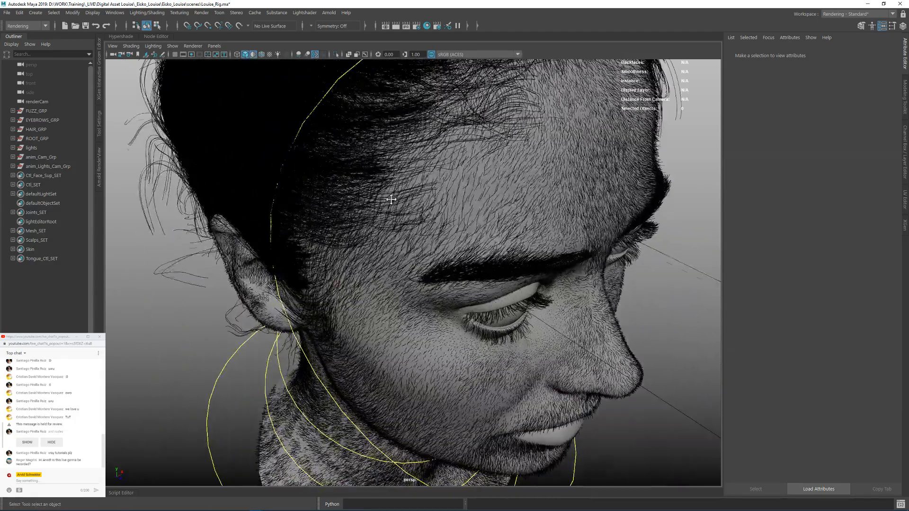
alt+drag(392, 199, 474, 247)
alt+right_drag(473, 246, 384, 245)
alt+drag(383, 245, 422, 253)
alt+right_drag(421, 253, 533, 257)
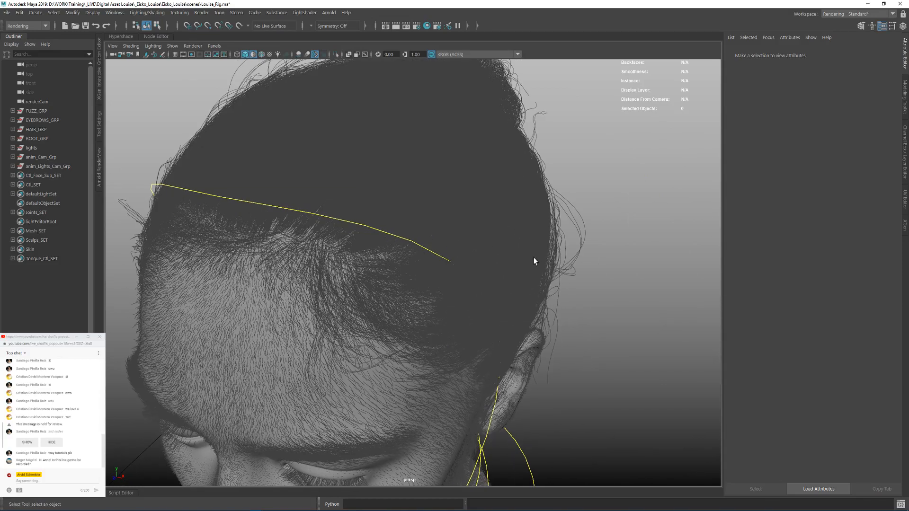
alt+drag(533, 257, 469, 243)
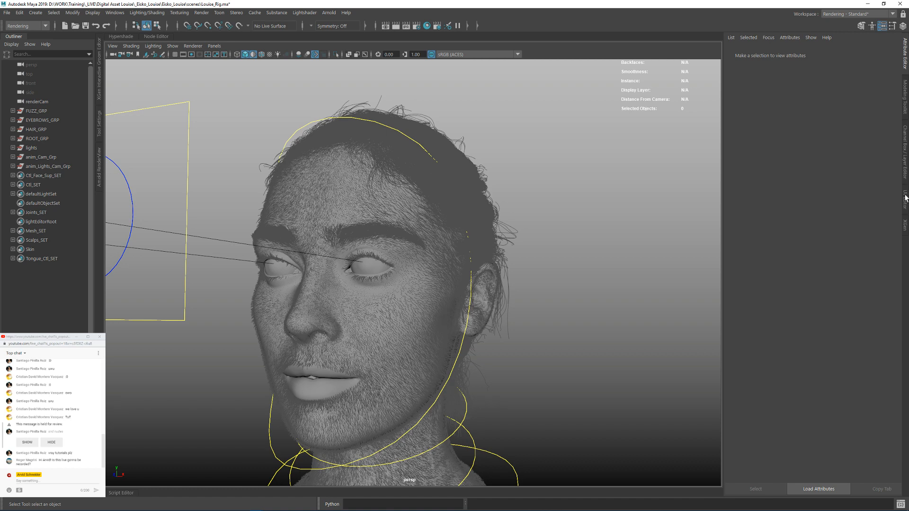
alt+right_drag(448, 232, 402, 230)
alt+drag(402, 230, 450, 233)
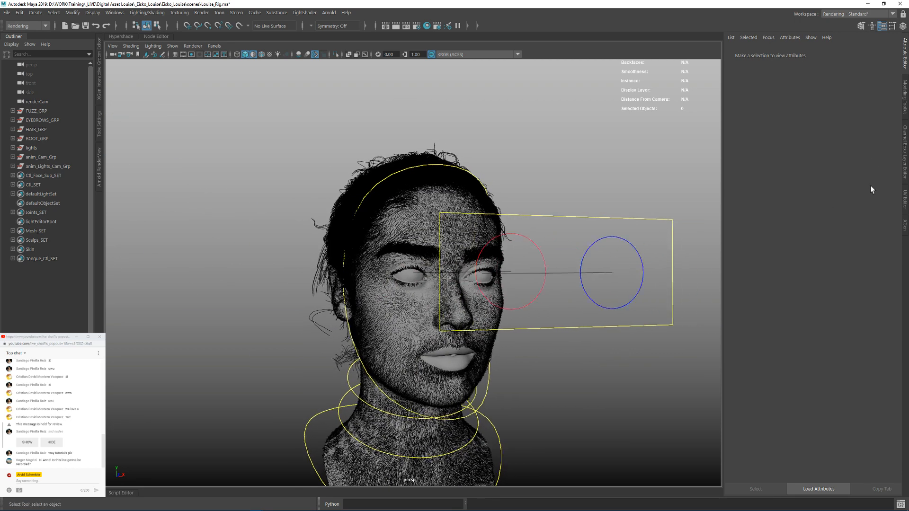
Step: Hide the Ctl_Face_Sup, Ctl, Ctl_Panel and joints display layers
click(904, 152)
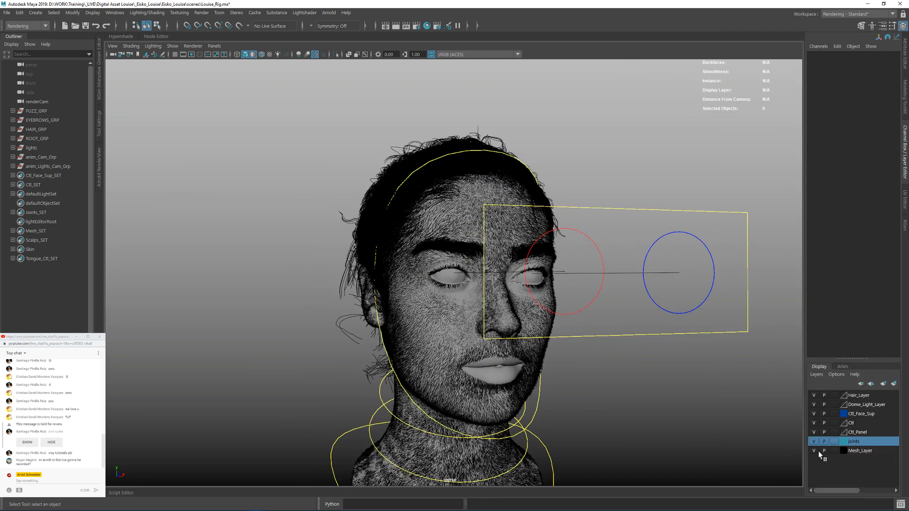
click(814, 423)
alt+drag(630, 325, 526, 271)
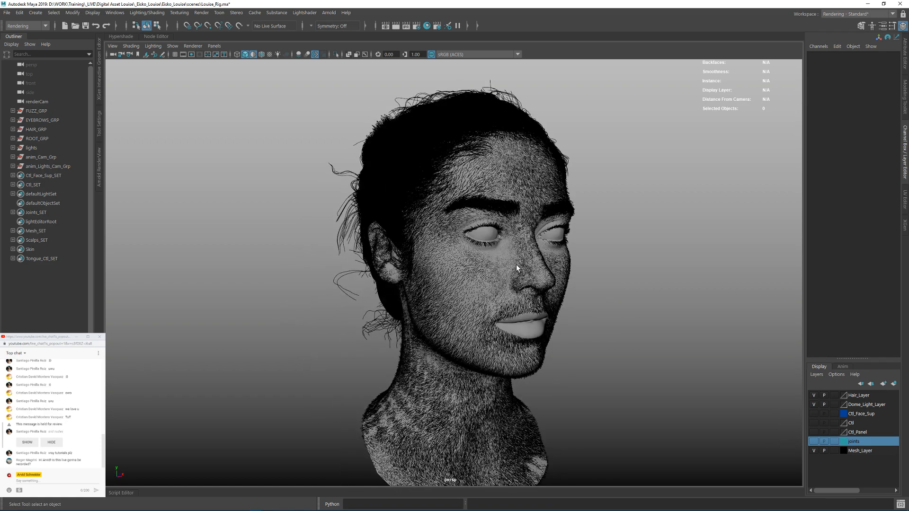
Step: Remove the unknown nodes from the scene with Optimize Scene Size and close its options
click(7, 12)
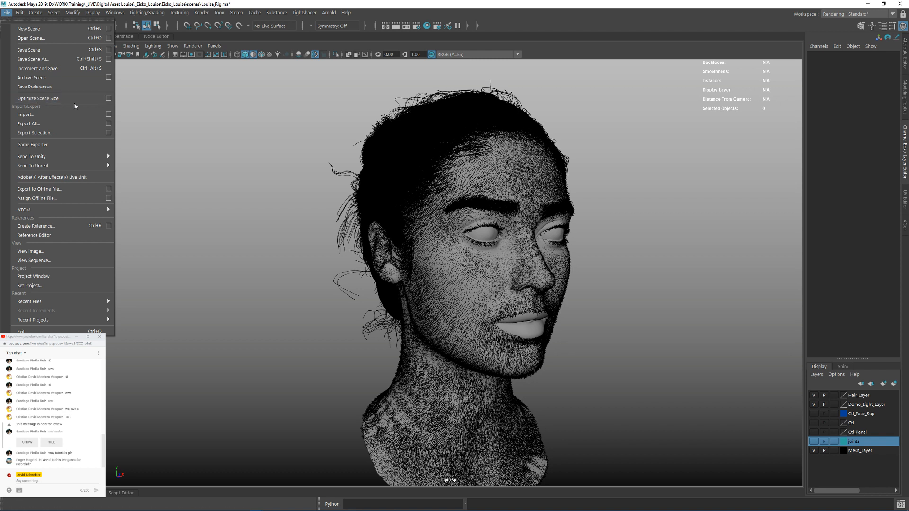
click(109, 98)
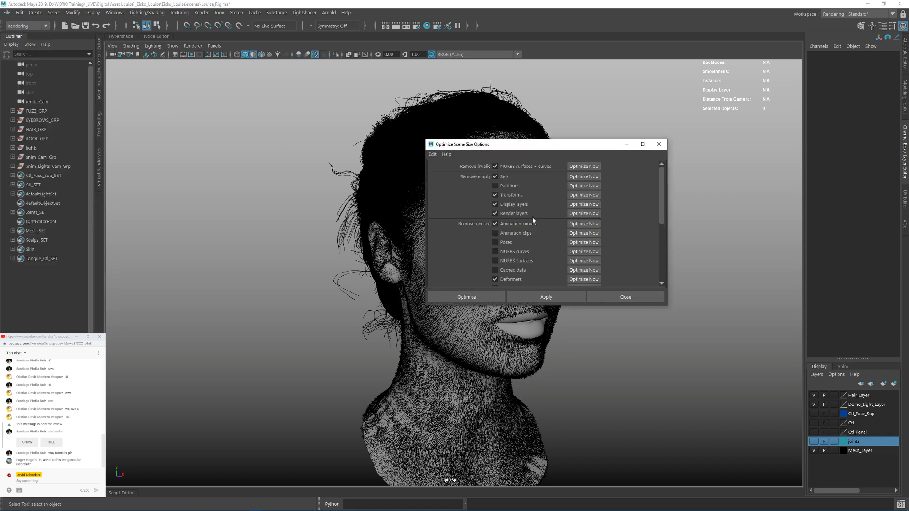
scroll(496, 229, down, 8)
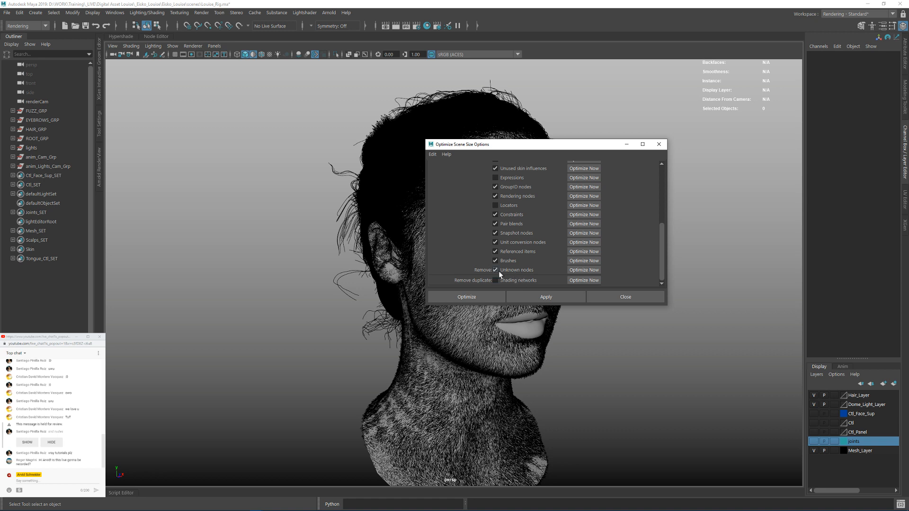
click(578, 271)
click(436, 266)
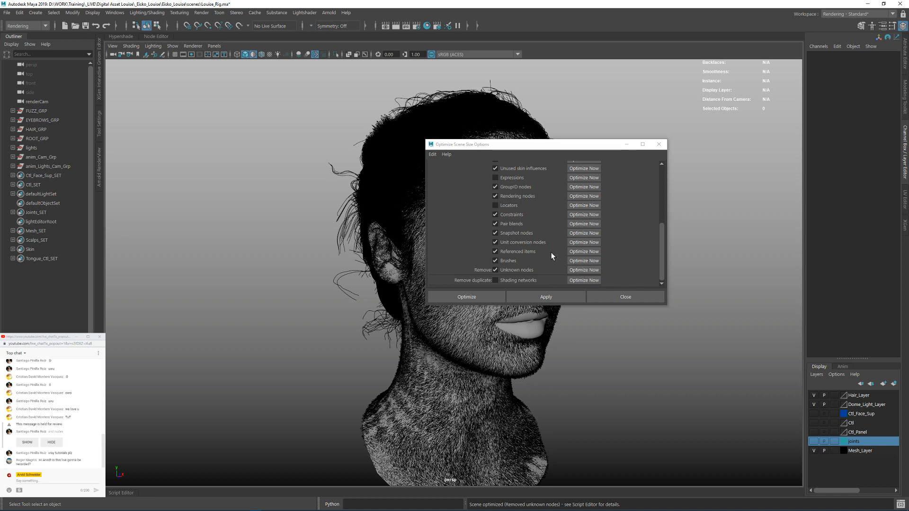
click(659, 145)
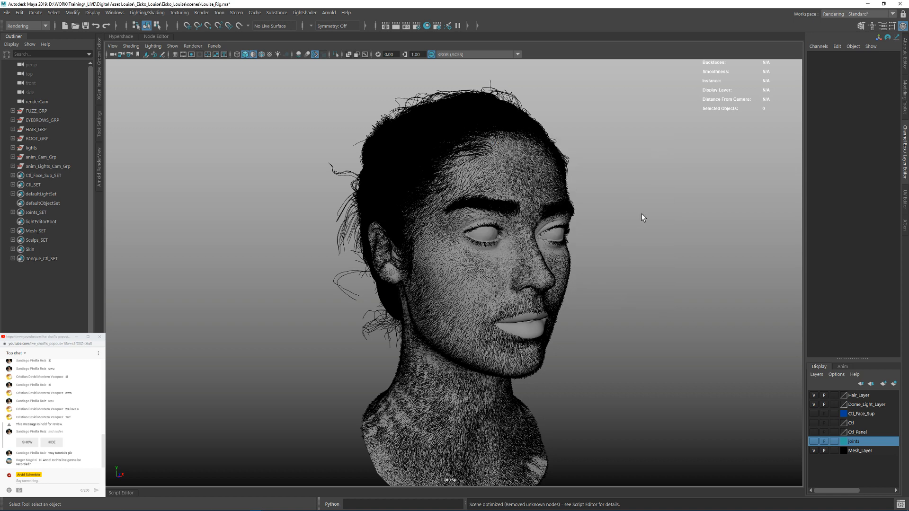
Step: Save the scene as live.digitalAssetLouise_Rig.mb in the current project's scenes folder
alt+drag(633, 219, 606, 222)
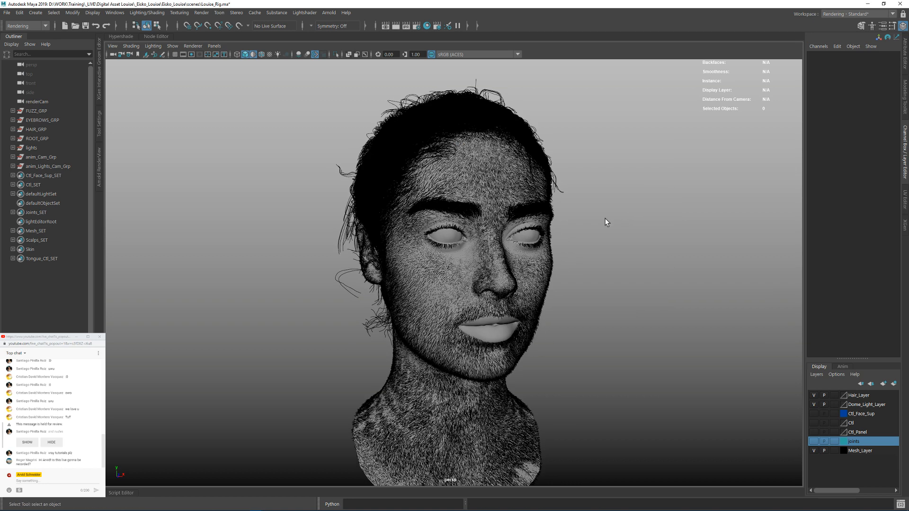
click(6, 13)
click(37, 58)
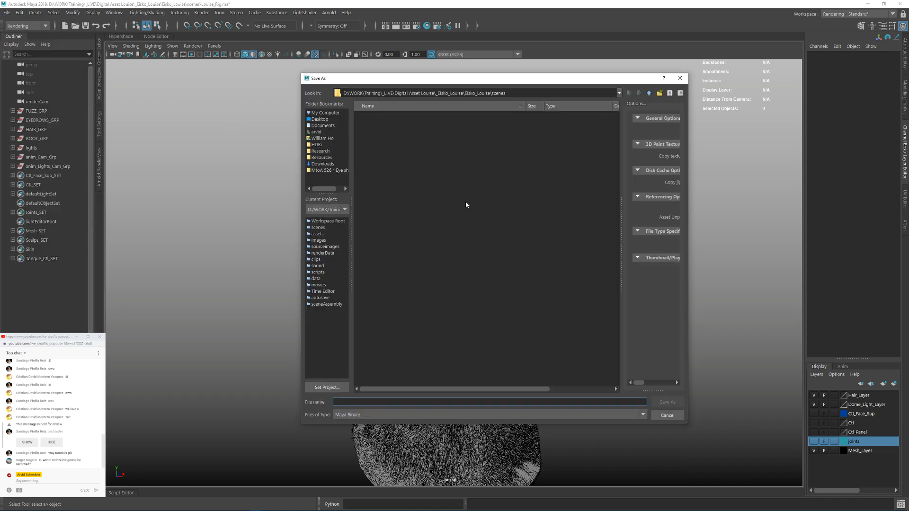
click(318, 228)
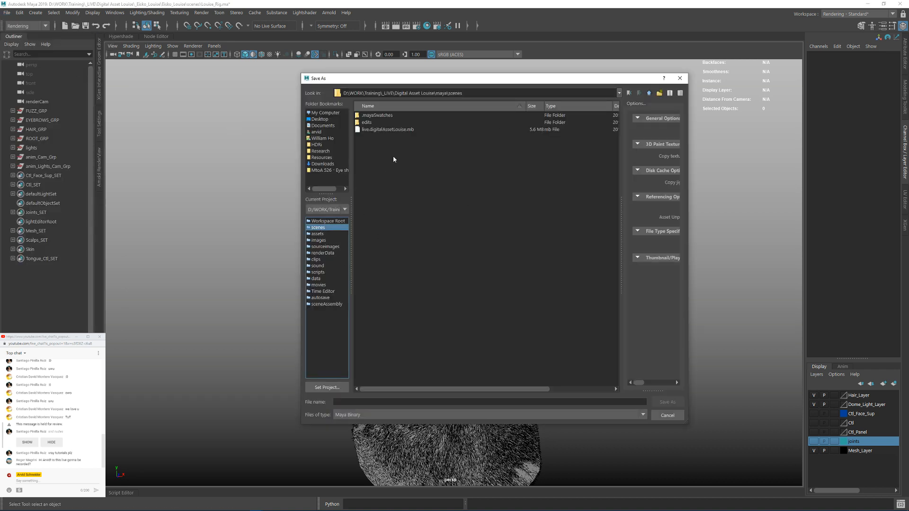
click(384, 130)
click(366, 402)
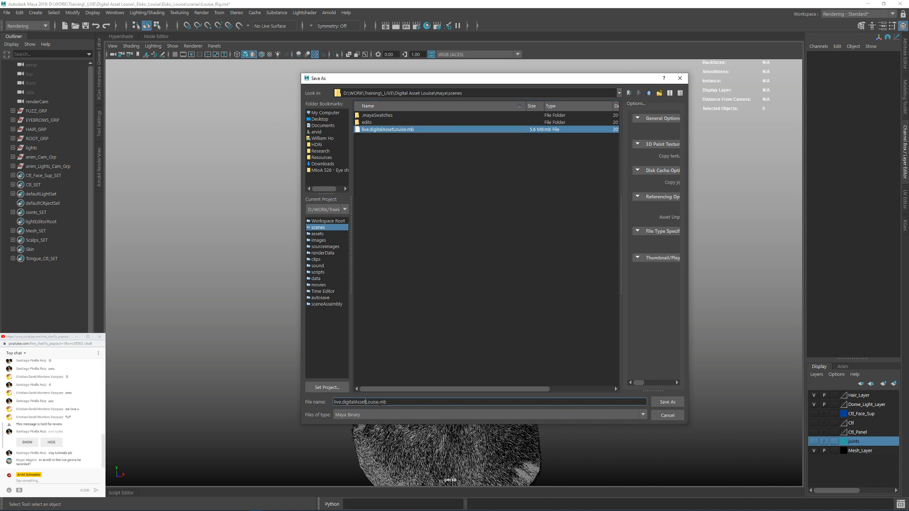
text(_Rig)
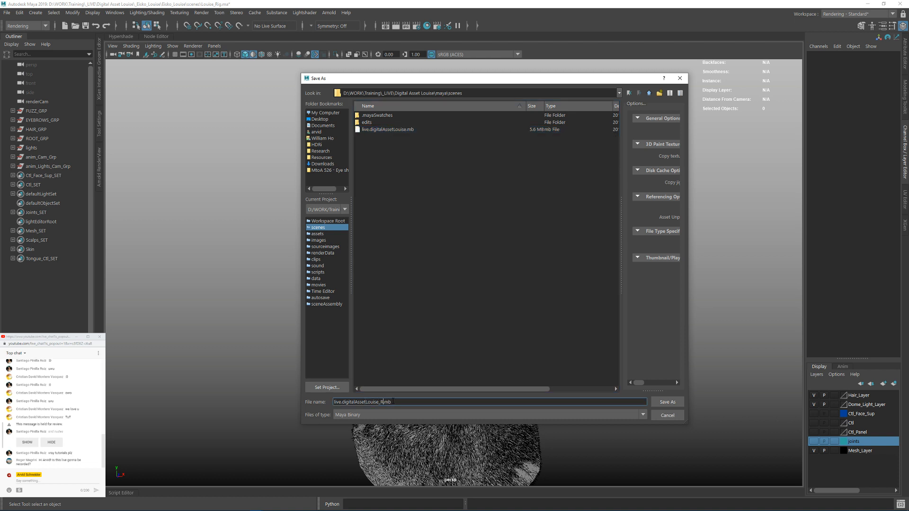
click(667, 402)
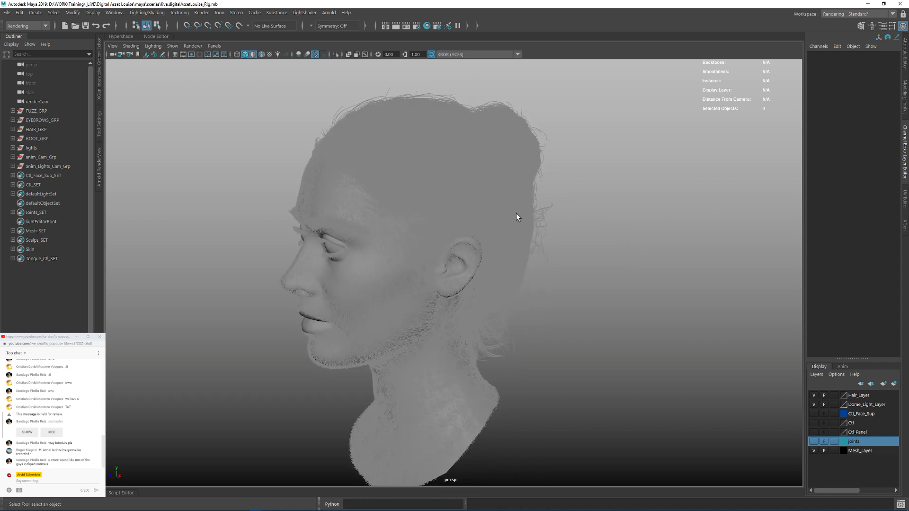
Step: Select the right eye mesh Sclera_R and open the Hypershade with all graphed nodes framed
alt+drag(492, 221, 508, 243)
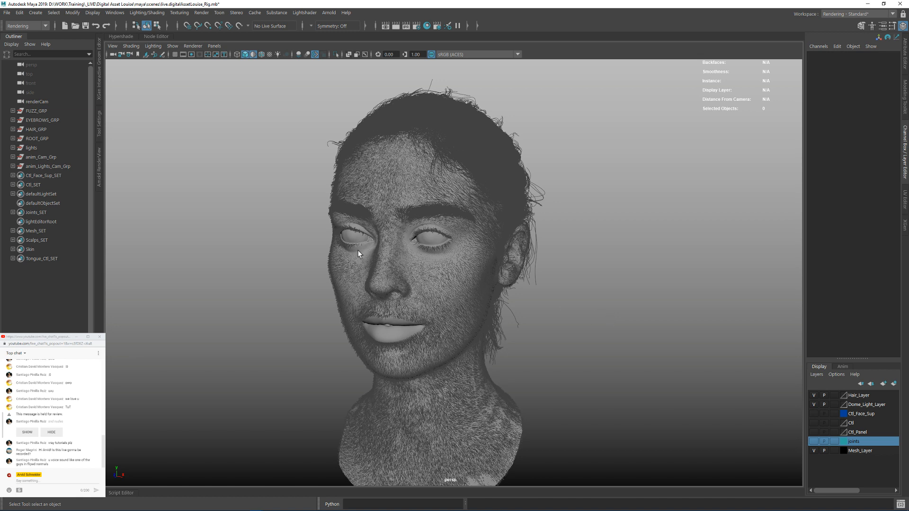
click(351, 240)
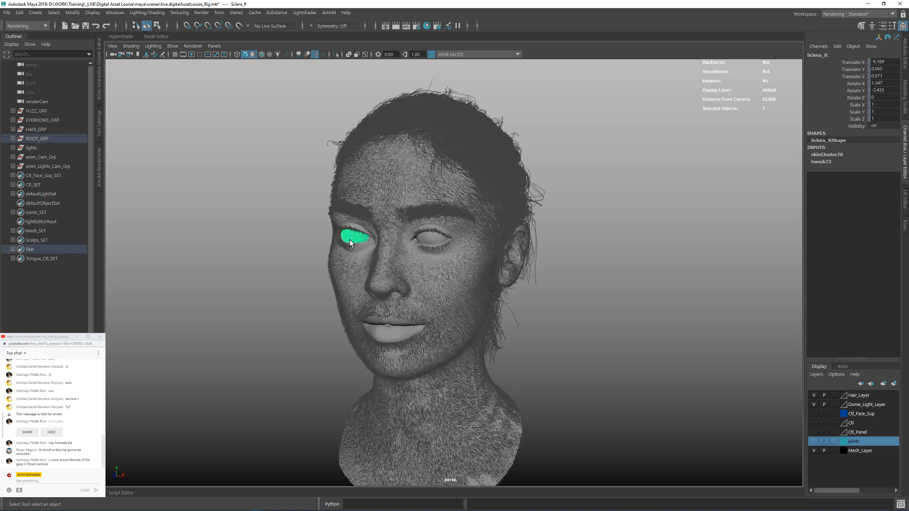
click(121, 36)
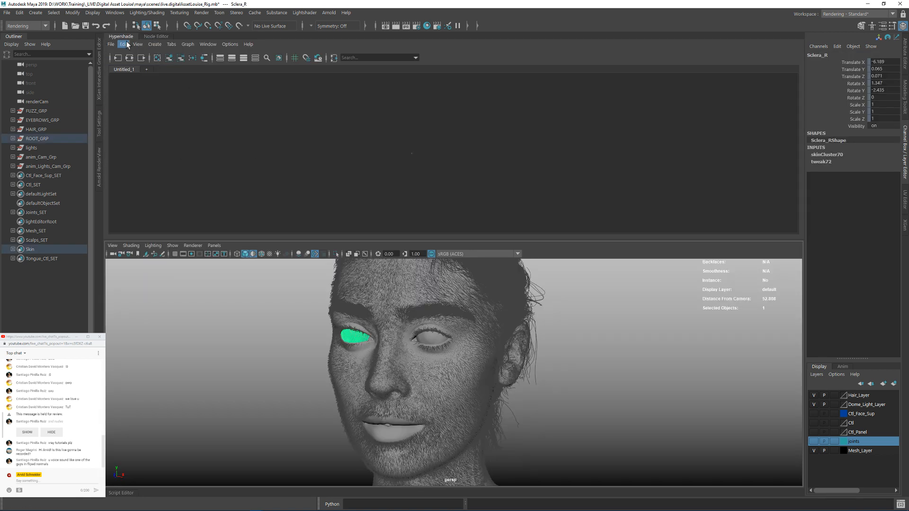
key(a)
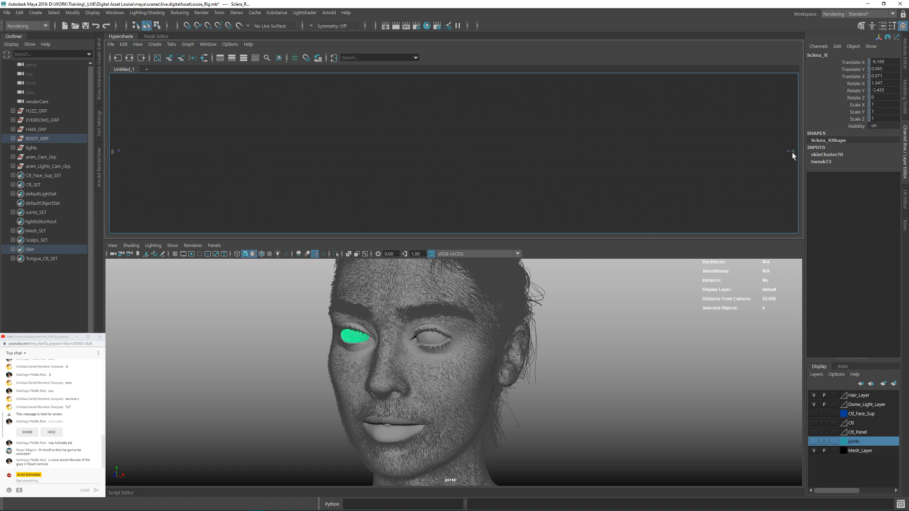
Step: Bring the widely separated nodes in the Hypershade graph together and frame lambert28 with skin_ShaderSG
click(291, 132)
click(192, 59)
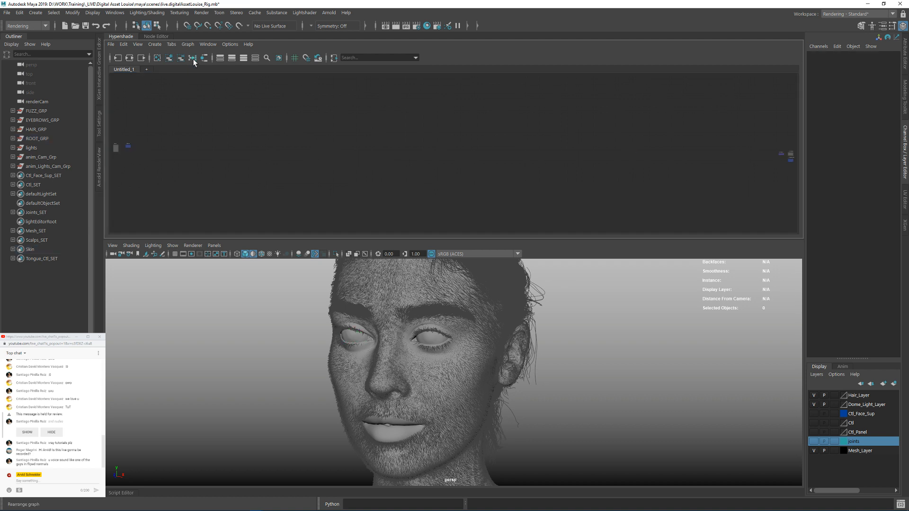
drag(235, 119, 776, 167)
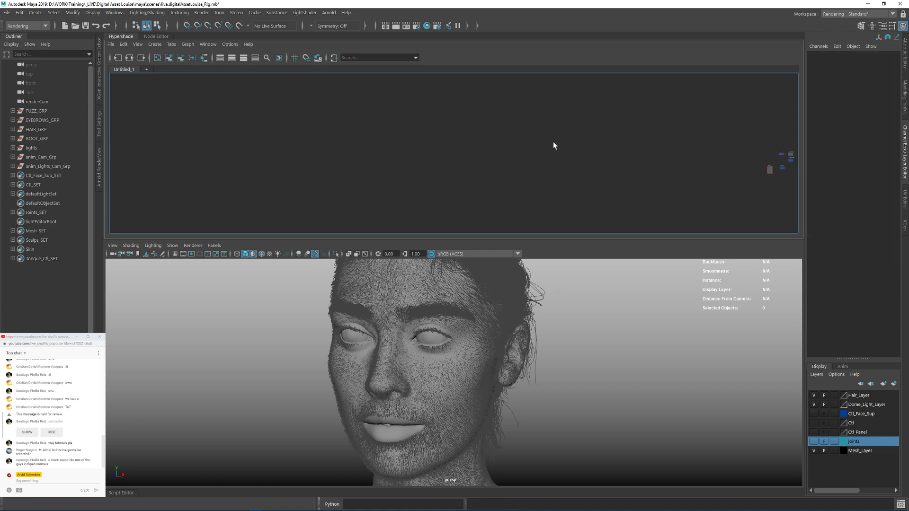
click(193, 58)
drag(161, 124, 113, 145)
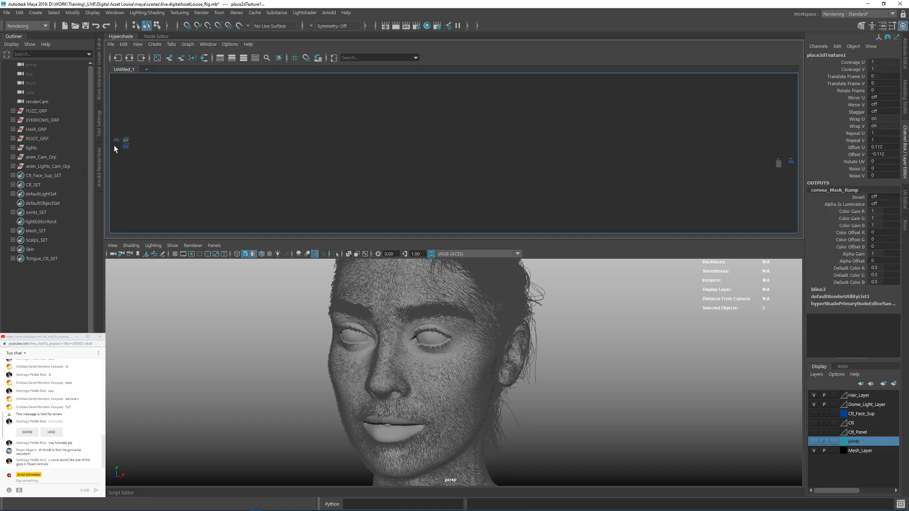
key(f)
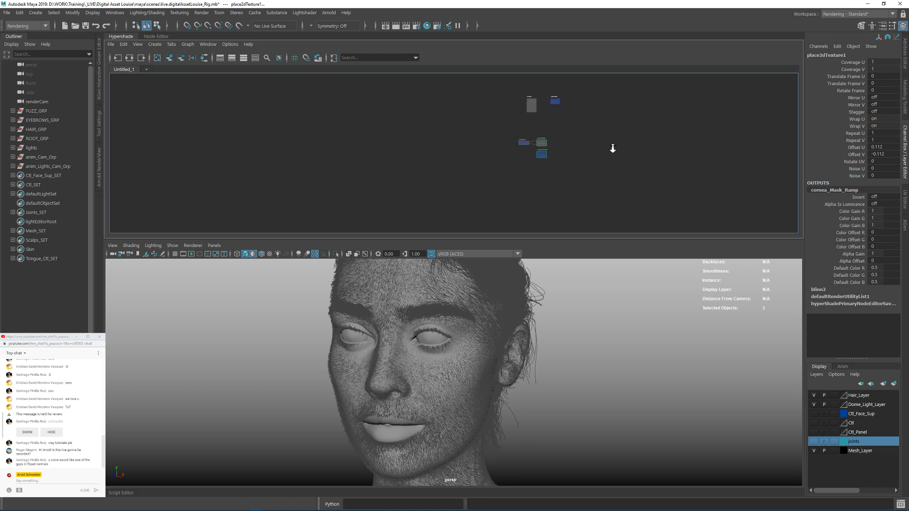
alt+middle_drag(608, 88, 613, 227)
alt+middle_drag(543, 171, 539, 114)
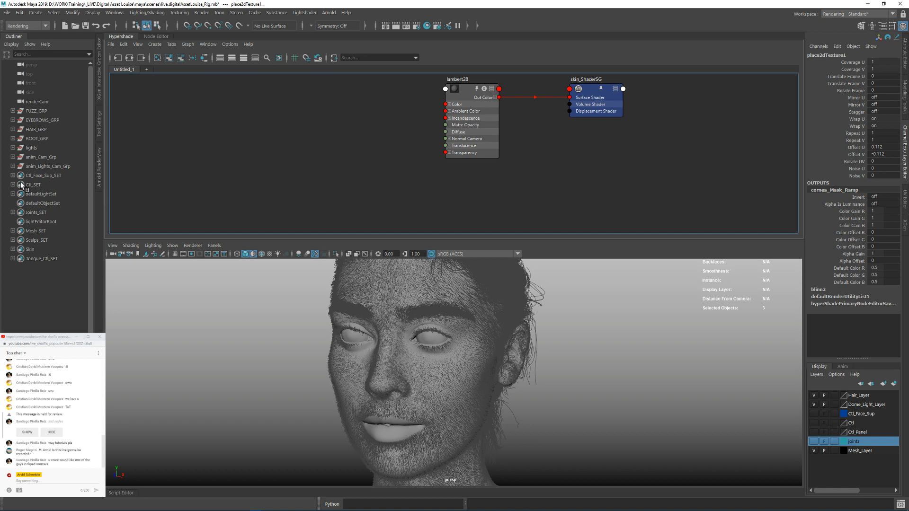
Step: Hide the Hair_Layer display layer and select the Louise head mesh
click(813, 395)
click(856, 395)
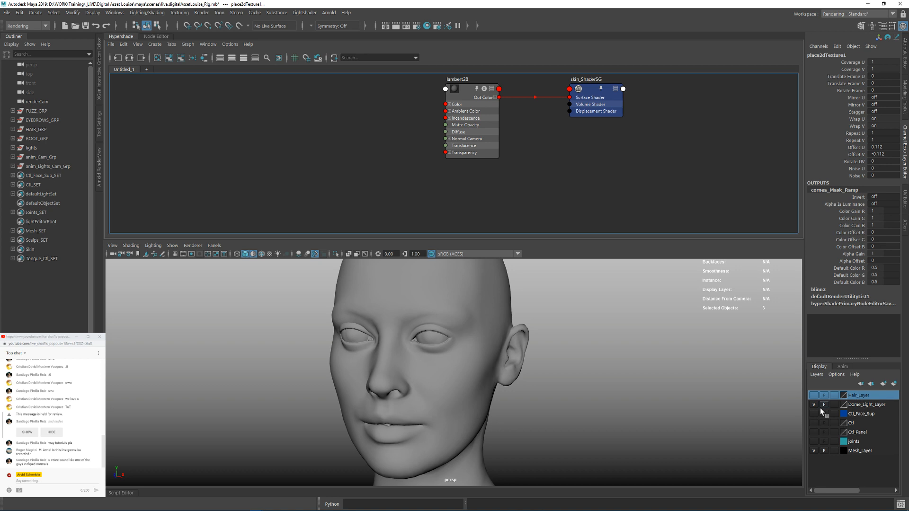
click(484, 387)
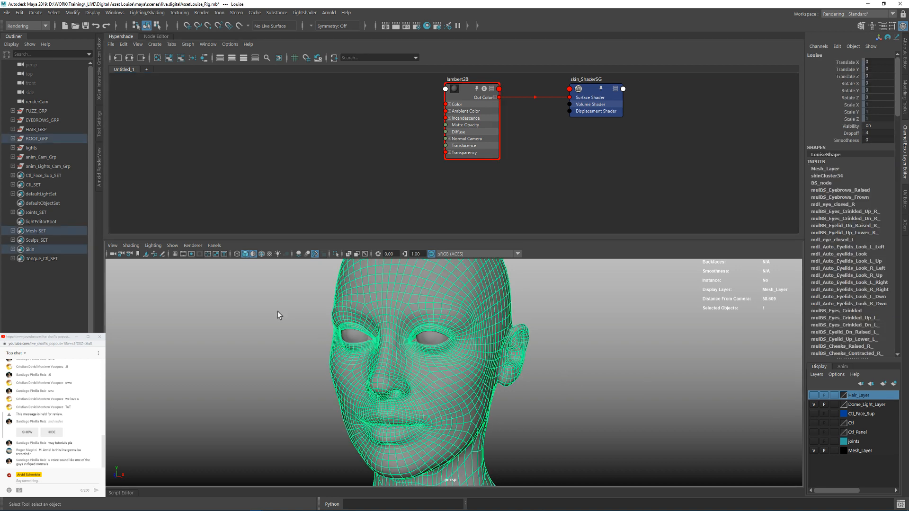
Step: Expand ROOT_GRP down to its meshes, select Geo_Sup_GRP and inspect its eye and mouth geometry in wireframe
click(13, 139)
click(48, 167)
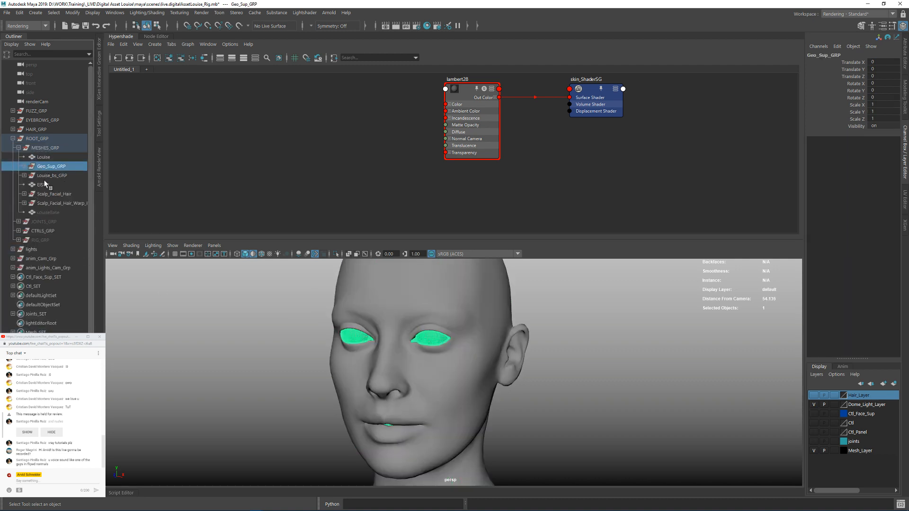
alt+right_drag(434, 359, 586, 388)
key(4)
alt+drag(553, 395, 514, 379)
alt+right_drag(513, 378, 489, 363)
alt+middle_drag(490, 363, 486, 393)
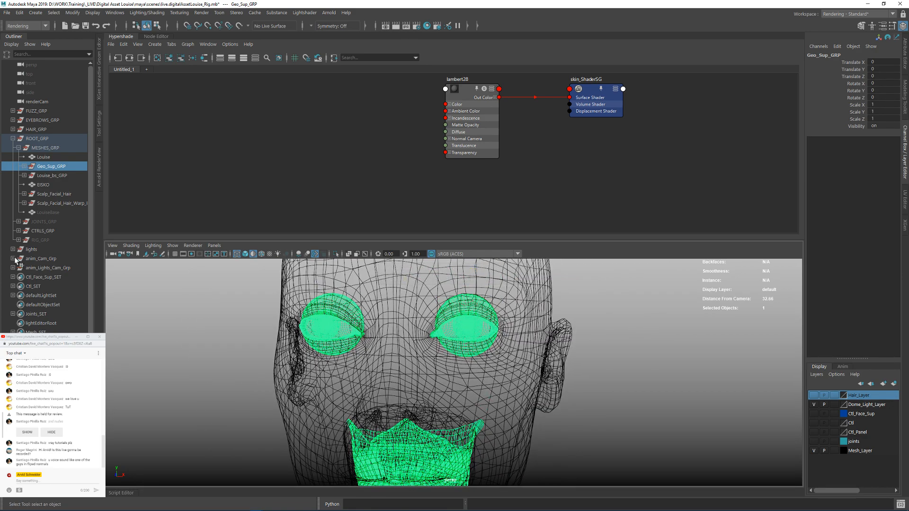
Step: Select Louise_bs_GRP and enlarge the viewport by reducing the Hypershade's height
click(51, 176)
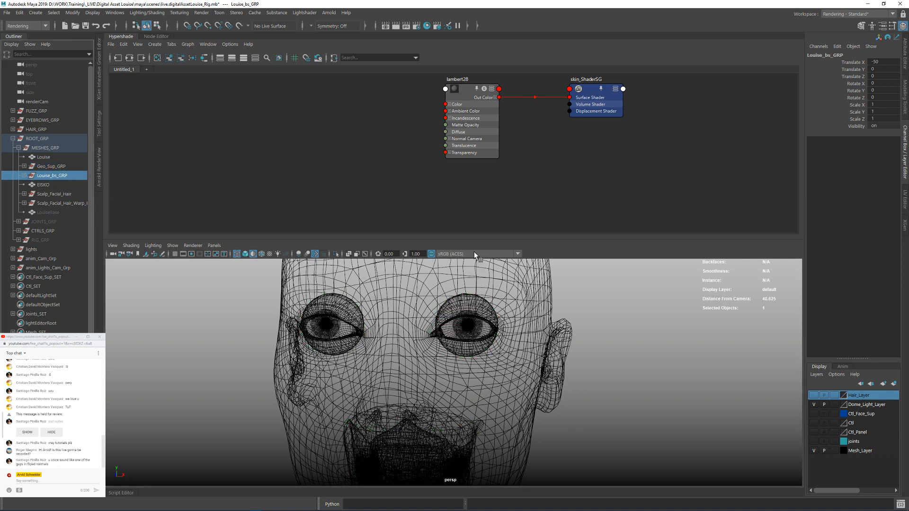
drag(466, 240, 466, 199)
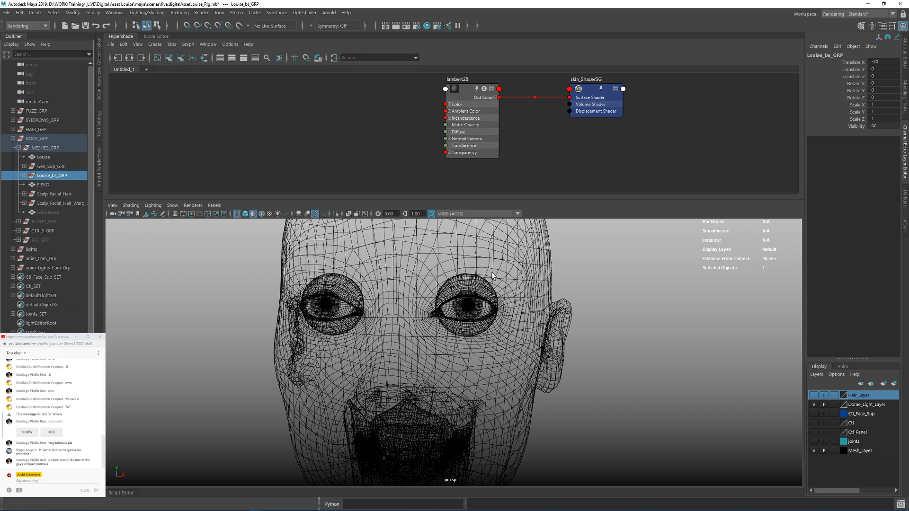
Step: Hide the mesh groups from Louise_bs_GRP through the Scalp_Facial_Hair_Warp group under MESHES_GRP
click(61, 185)
click(58, 167)
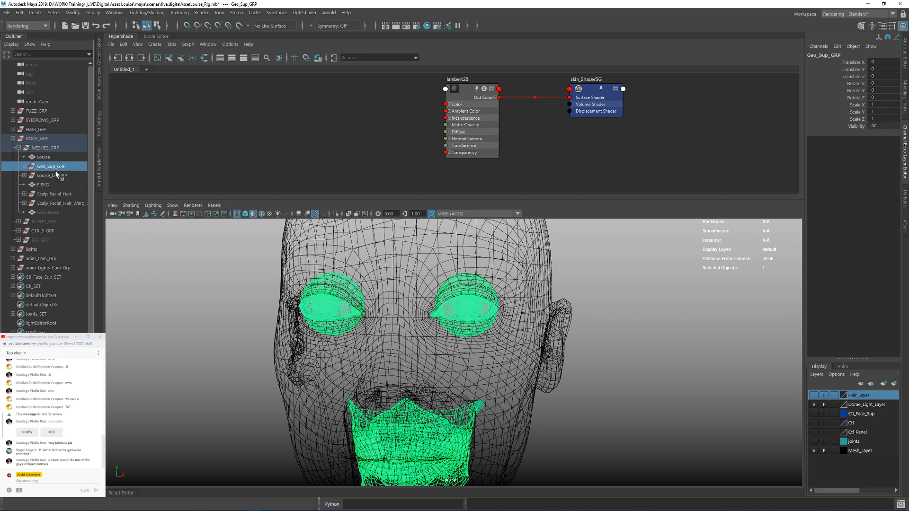
click(53, 175)
shift+click(56, 203)
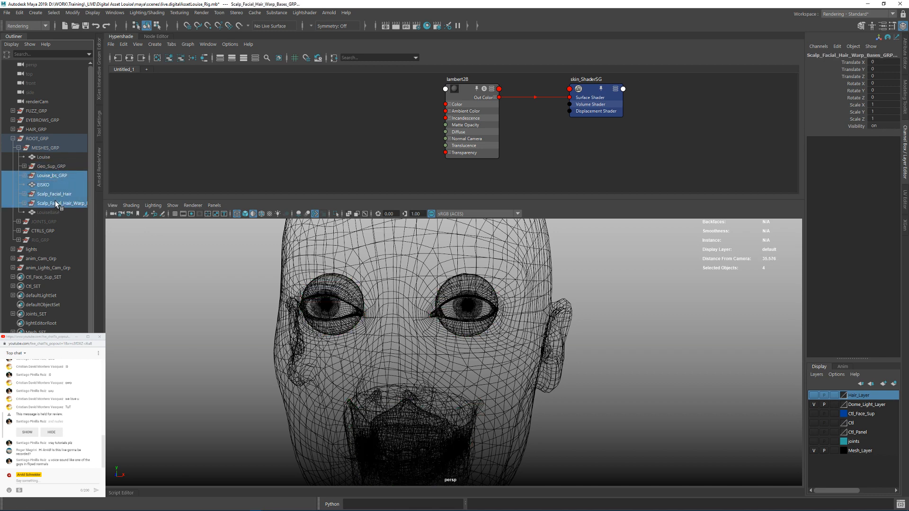
key(ctrl+h)
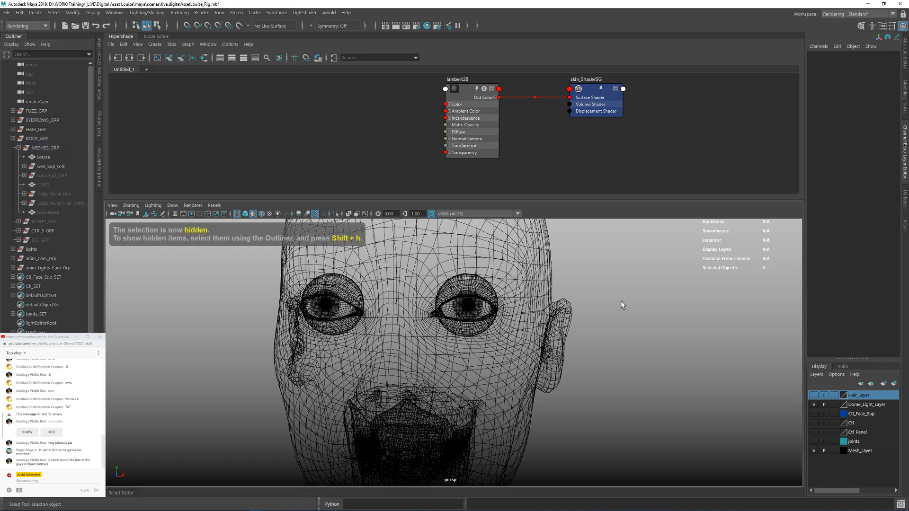
Step: Switch the viewport to shaded display and hide the Louise head mesh to expose the eyes and teeth
key(5)
alt+drag(483, 322, 451, 342)
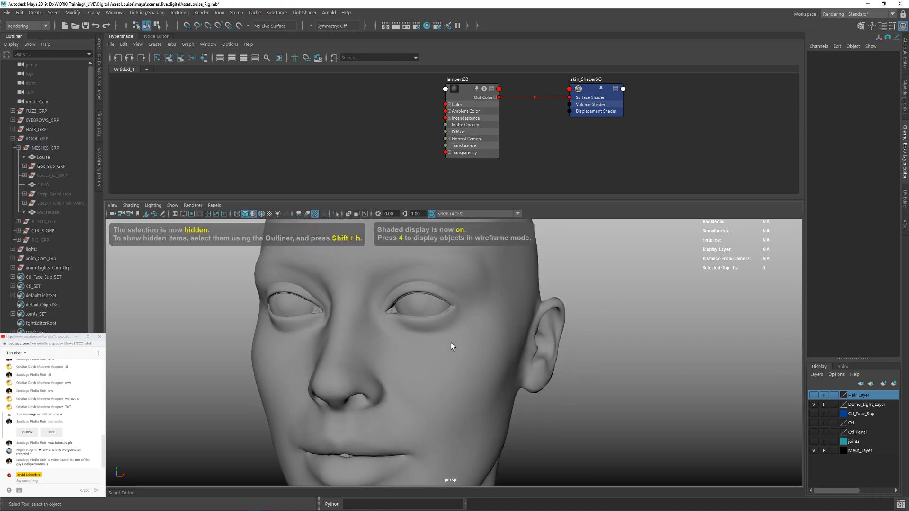
click(450, 342)
key(ctrl+h)
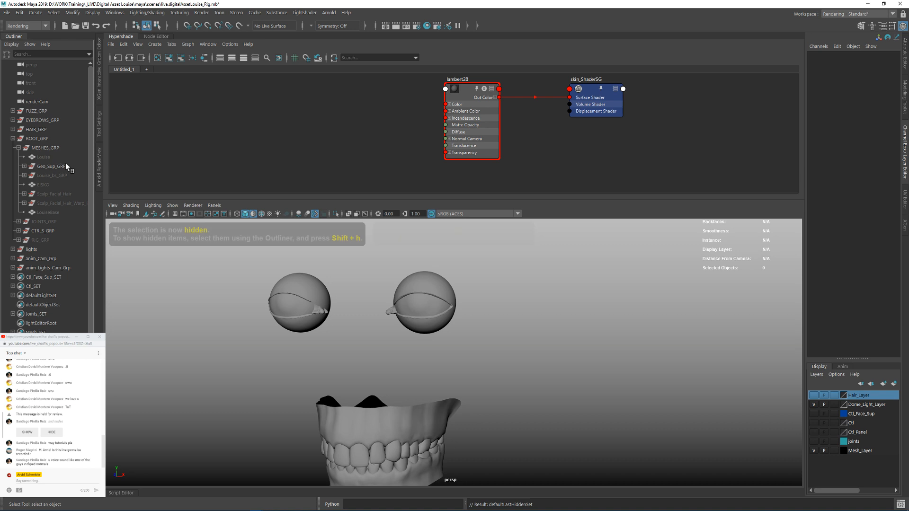
drag(385, 370, 455, 474)
Step: Expand Geo_Sup_GRP and hide Teeth_GRP and Lacrima_GEO, keeping Eyes_GRP visible
click(59, 167)
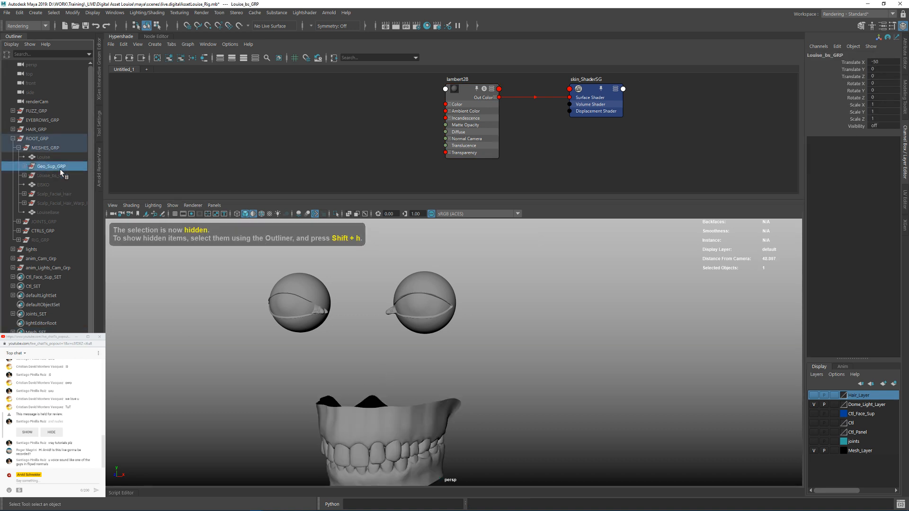
click(24, 166)
click(58, 176)
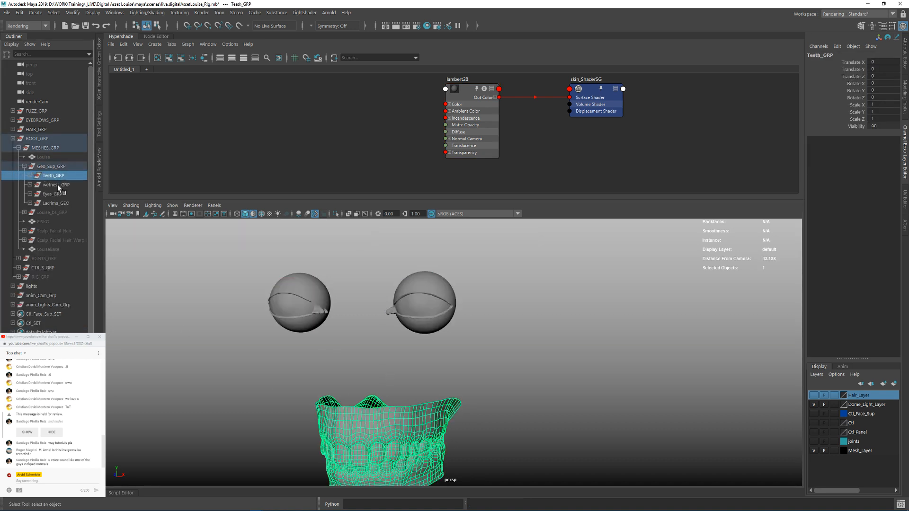
ctrl+click(56, 195)
ctrl+click(56, 202)
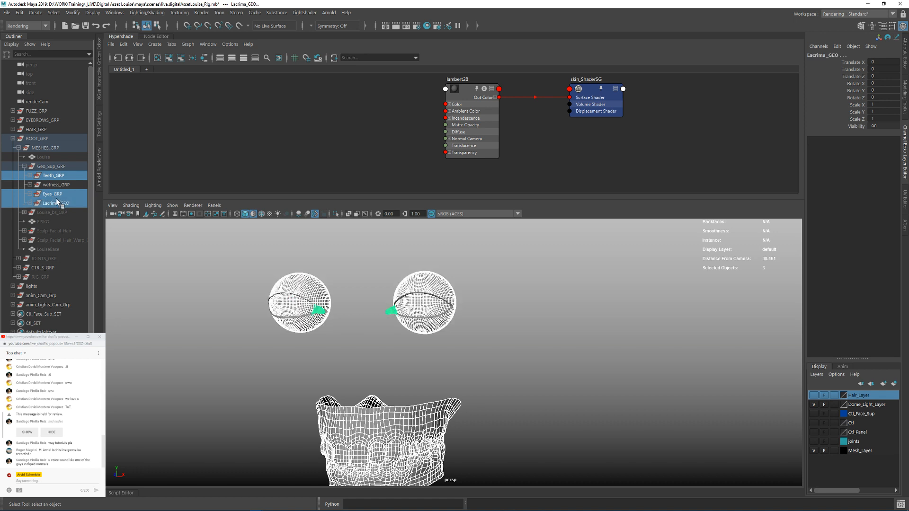
ctrl+click(53, 196)
key(ctrl+h)
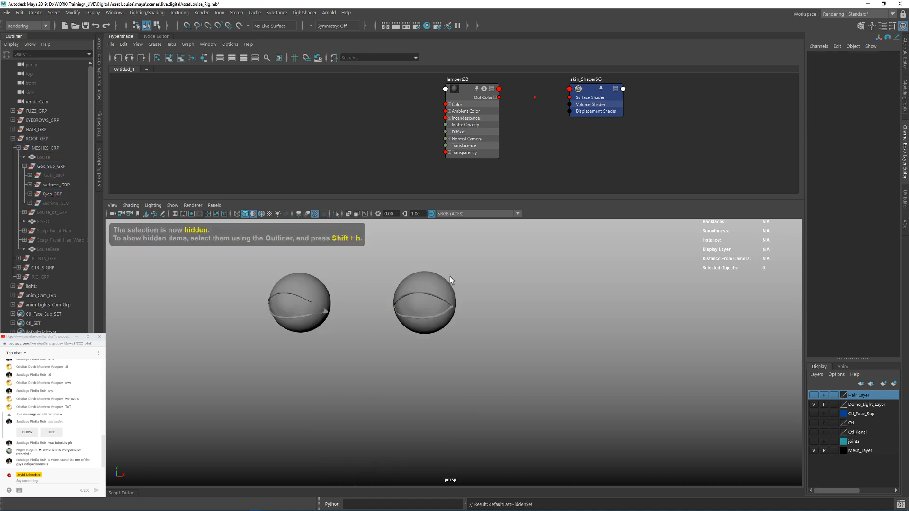
Step: Hide the remaining wetness meshes around both eyes and select the Sclera_L eyeball
click(454, 307)
click(351, 279)
click(428, 317)
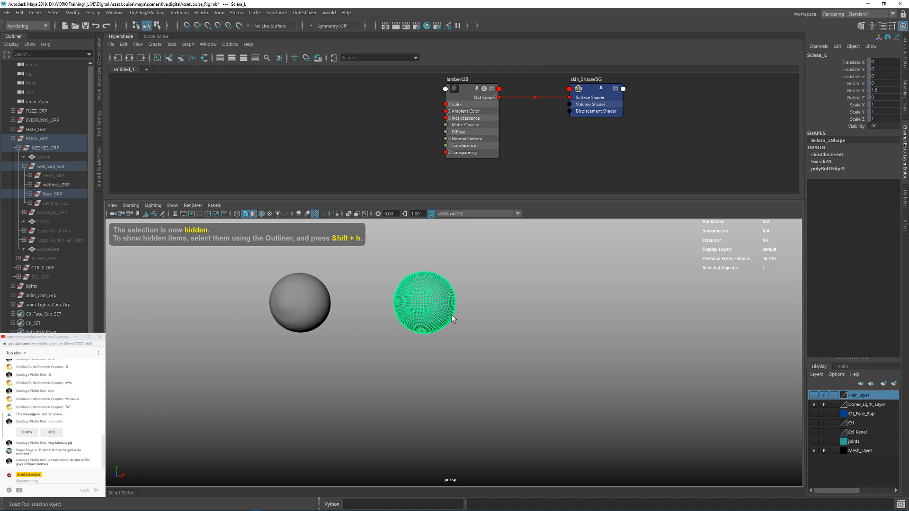
Step: Frame Sclera_L in wireframe display and examine the topology of its sclera, iris and pupil area from several angles
key(f)
key(4)
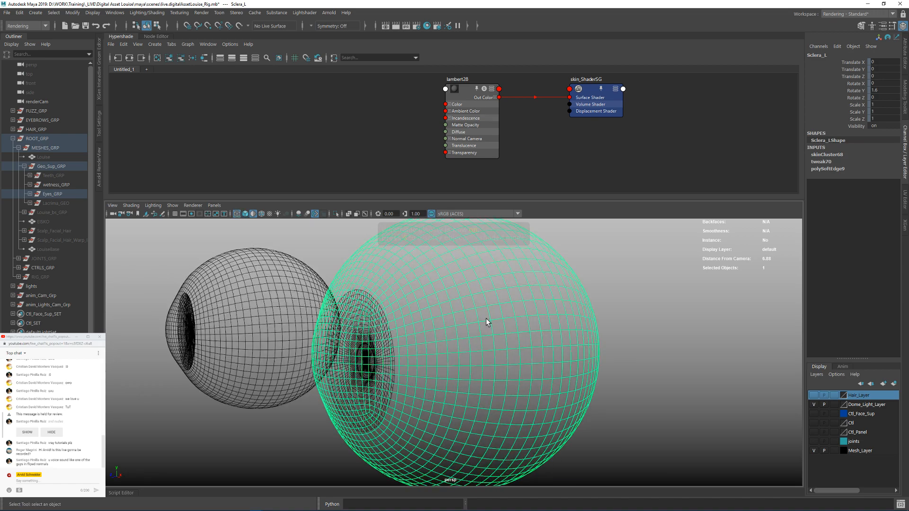
scroll(521, 361, up, 2)
alt+drag(521, 361, 558, 370)
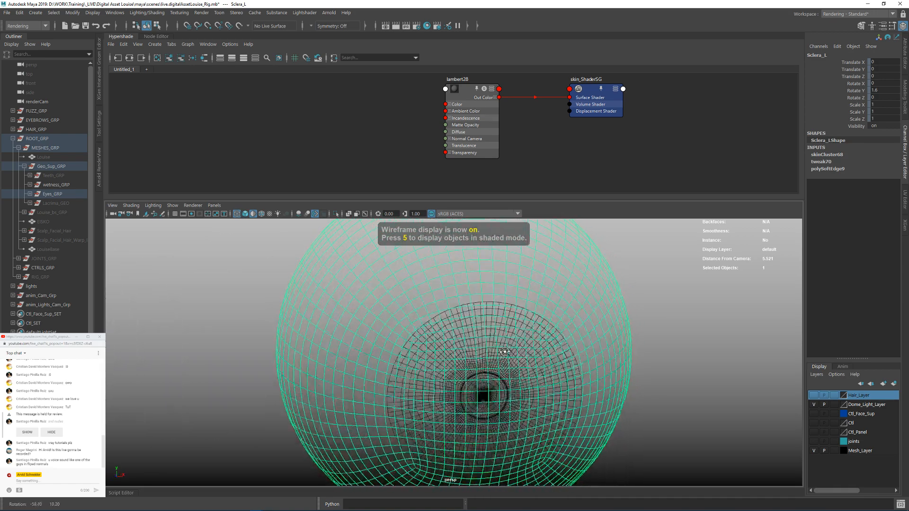
alt+right_drag(559, 369, 421, 339)
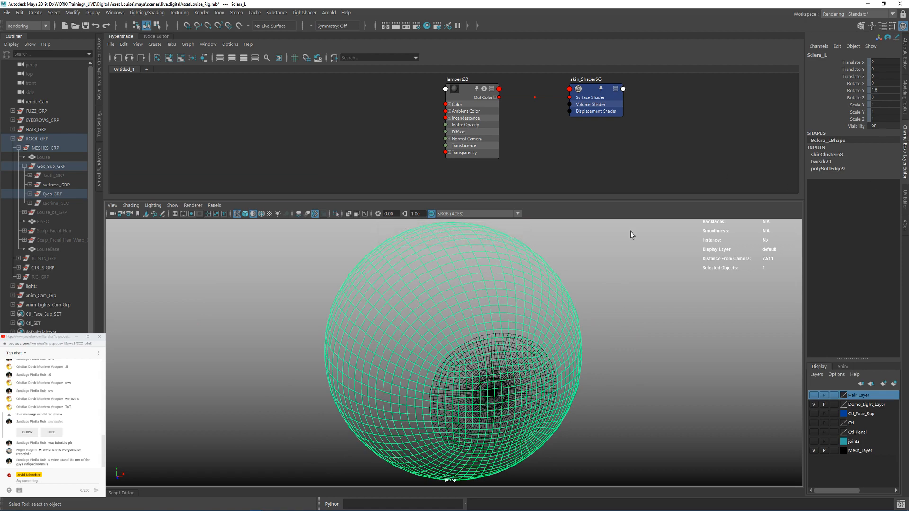
key(f)
click(599, 281)
click(523, 304)
alt+drag(573, 315, 499, 336)
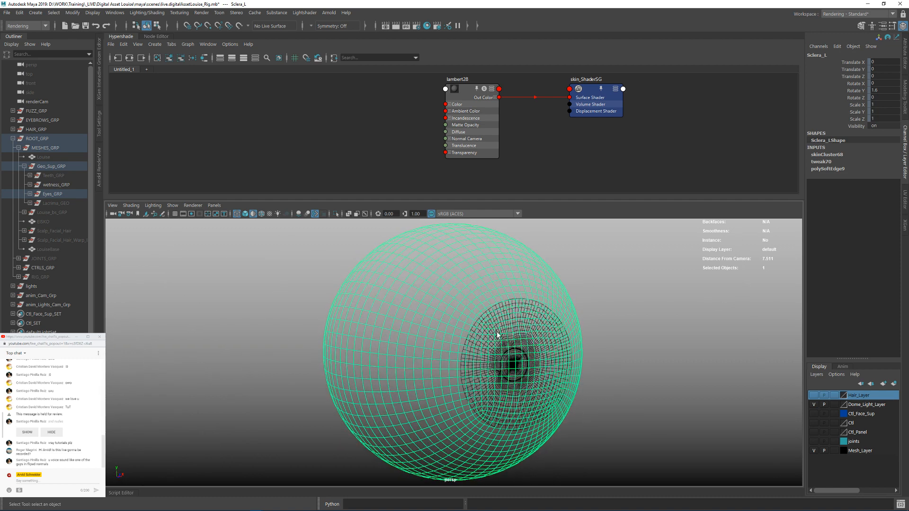
Step: Frame the whole Hypershade graph, check the cornea_Mask_Ramp node beside sclera_Cornea_ShaderSG, and reselect Sclera_L
key(a)
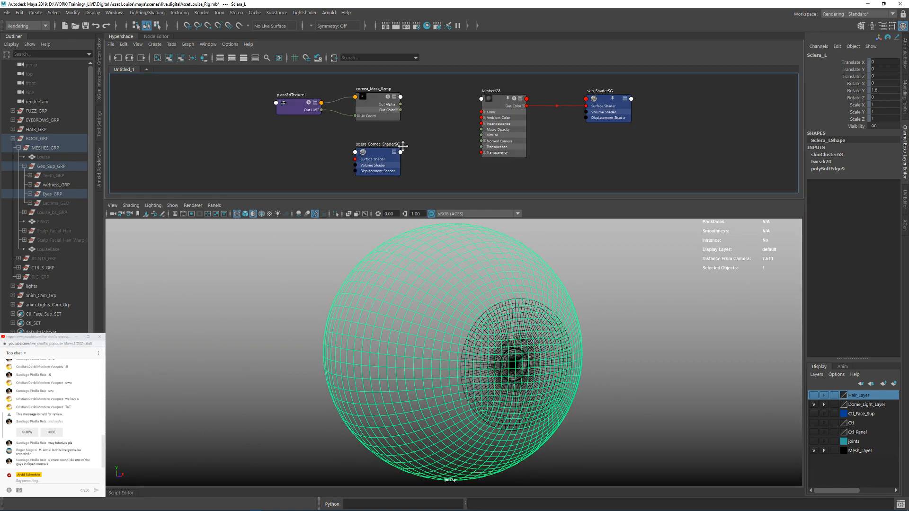
alt+middle_drag(401, 146, 380, 150)
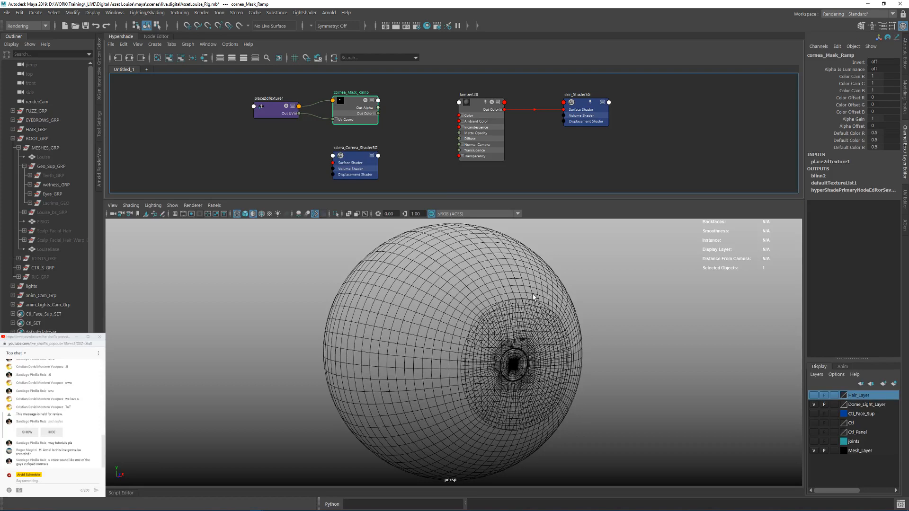
mouse_move(533, 296)
alt+mouse_down()
mouse_move(521, 295)
mouse_move(543, 287)
mouse_move(518, 290)
alt+mouse_up()
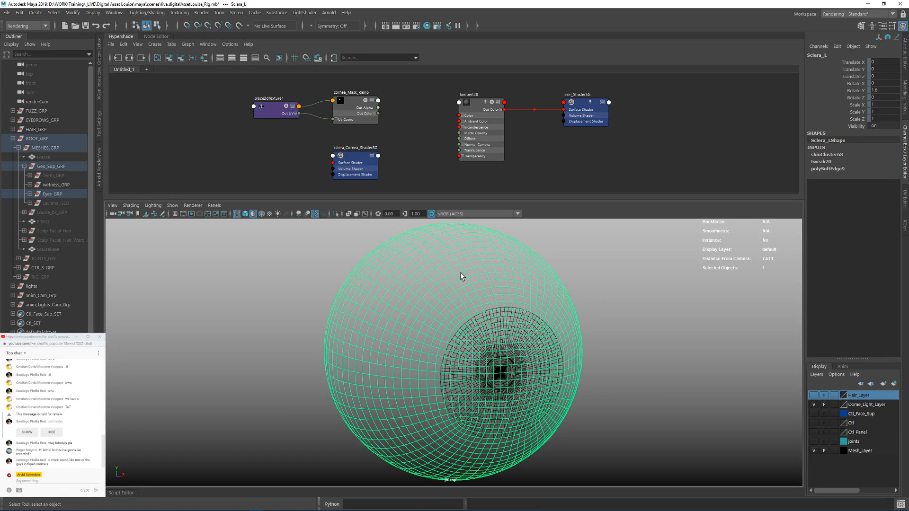
Step: Open the UV Editor and view both UV shells of Sclera_L
click(904, 201)
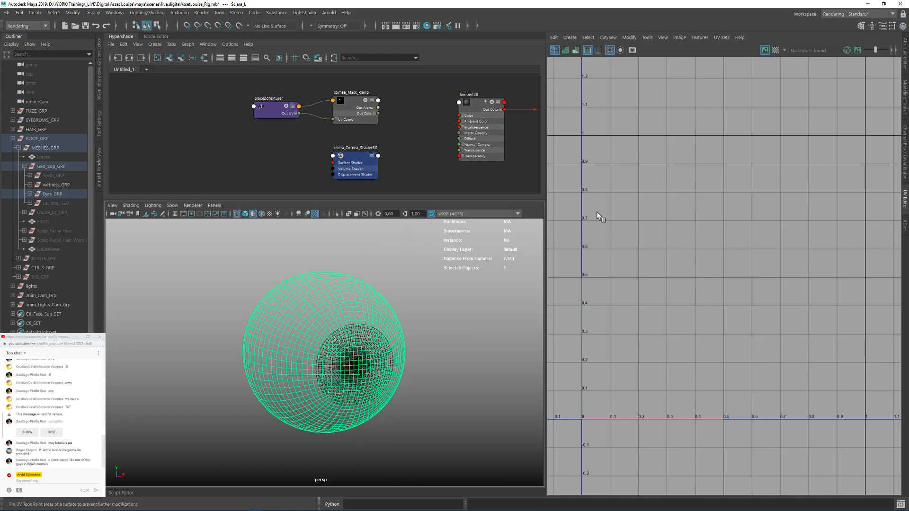
right_drag(678, 195, 677, 242)
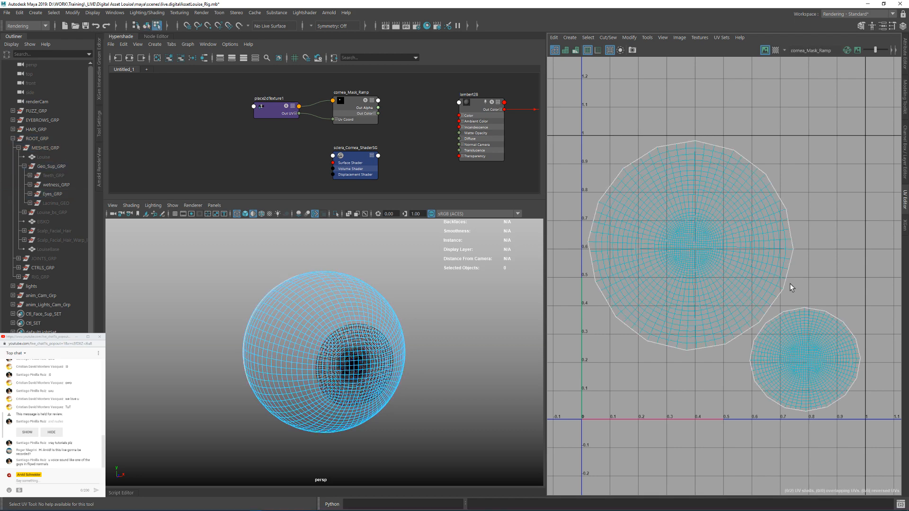
scroll(730, 273, down, 3)
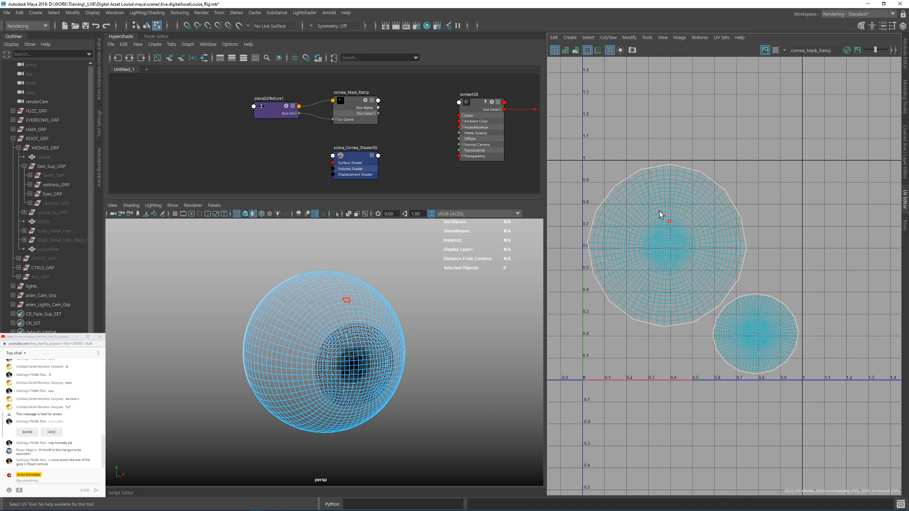
Step: Select the cornea faces of Sclera_L to locate them in the UV layout, and return to object selection with both eyes in view
drag(633, 203, 706, 276)
alt+drag(522, 270, 447, 304)
drag(461, 304, 405, 407)
alt+drag(405, 405, 444, 391)
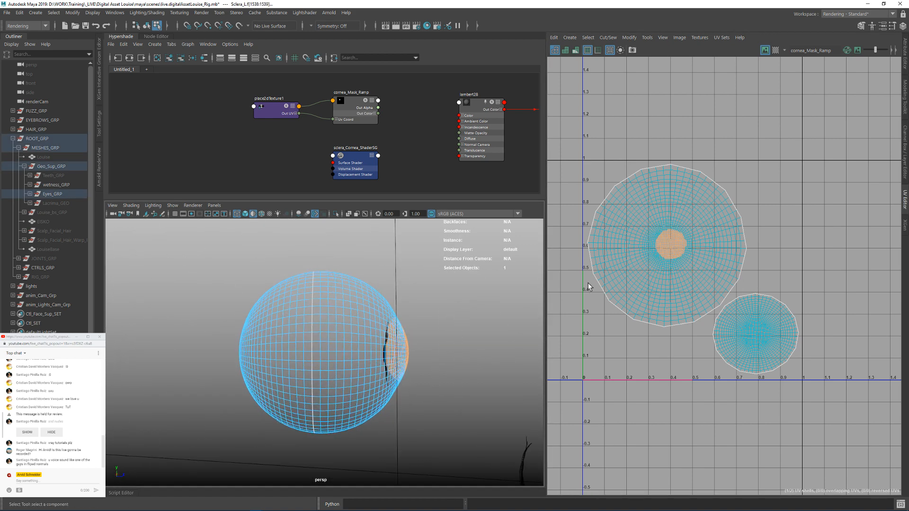
alt+drag(391, 315, 438, 295)
key(F8)
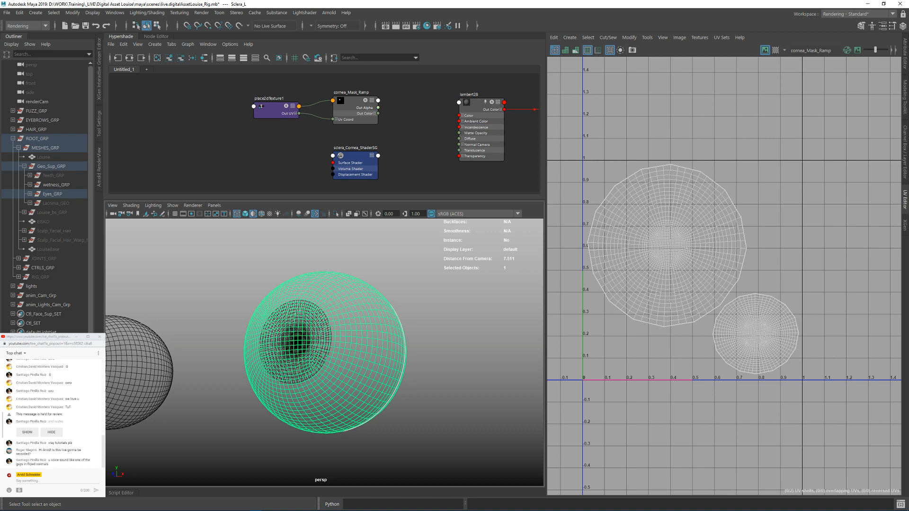
alt+drag(325, 331, 386, 300)
scroll(387, 300, down, 3)
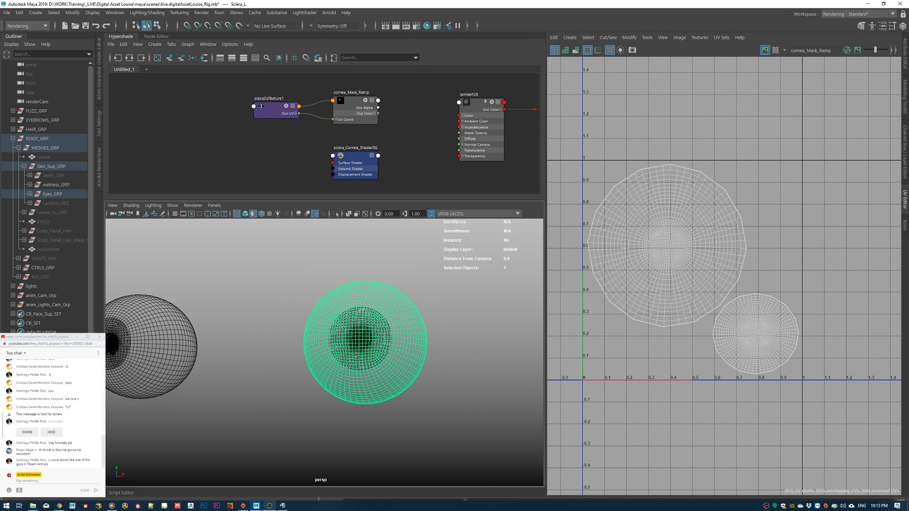
Step: Switch to the RV image viewer, maximize it and examine the facial detail of Head_Diffuse.exr at 1:1 scale
click(282, 506)
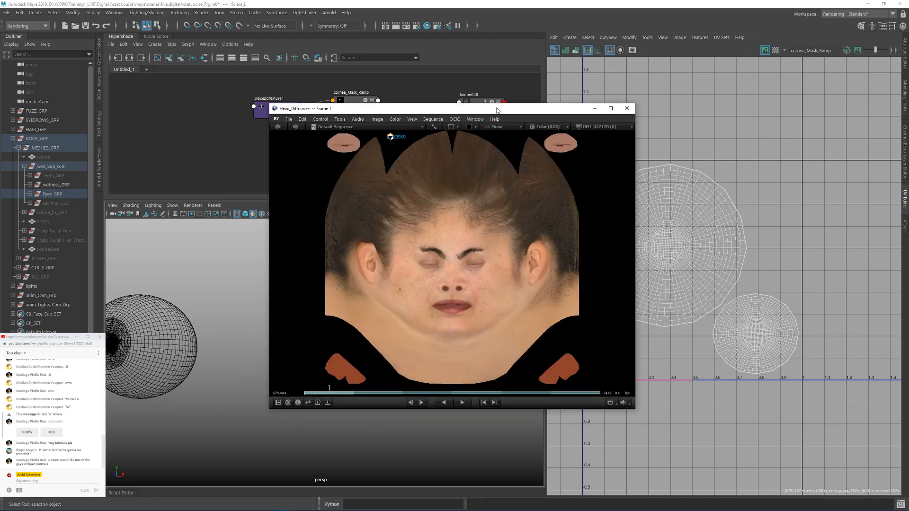
double_click(498, 107)
key(1)
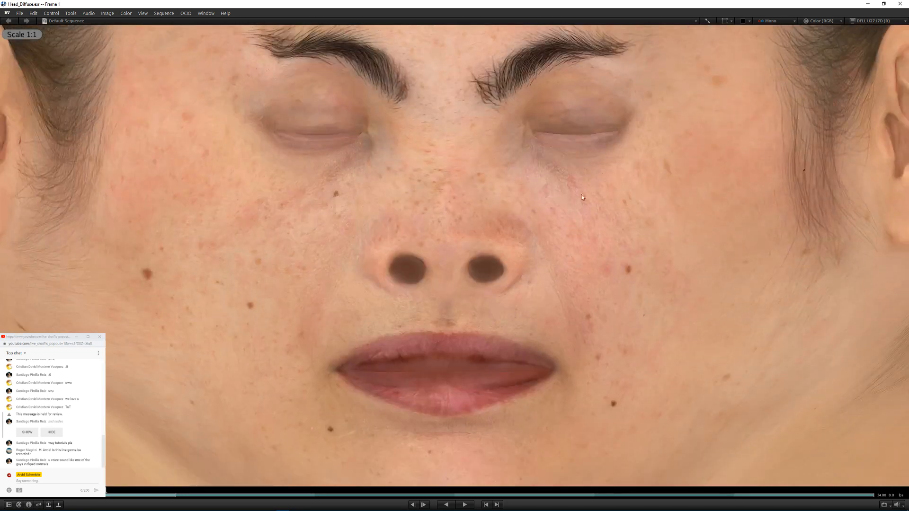
mouse_move(581, 195)
middle_down()
mouse_move(331, 325)
mouse_move(551, 338)
mouse_move(531, 289)
middle_up()
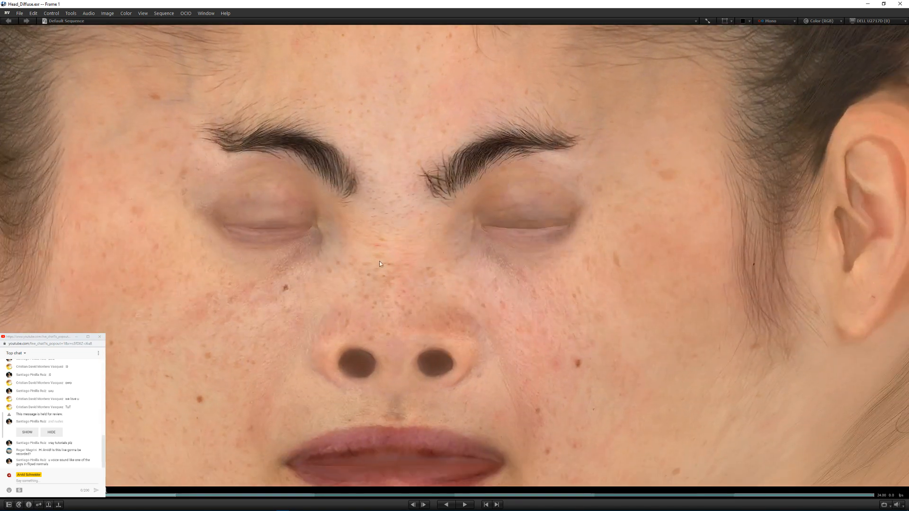
Step: Fit the image to the window and review the Head_AO, Head_Cavity, Head_Displacement, Head_Specular and Head_Normal maps in turn
key(Right)
key(f)
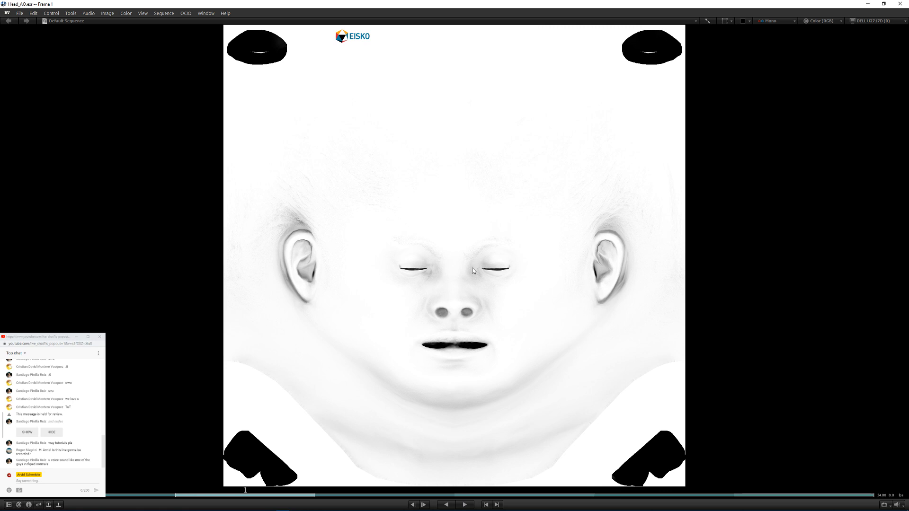
key(Right)
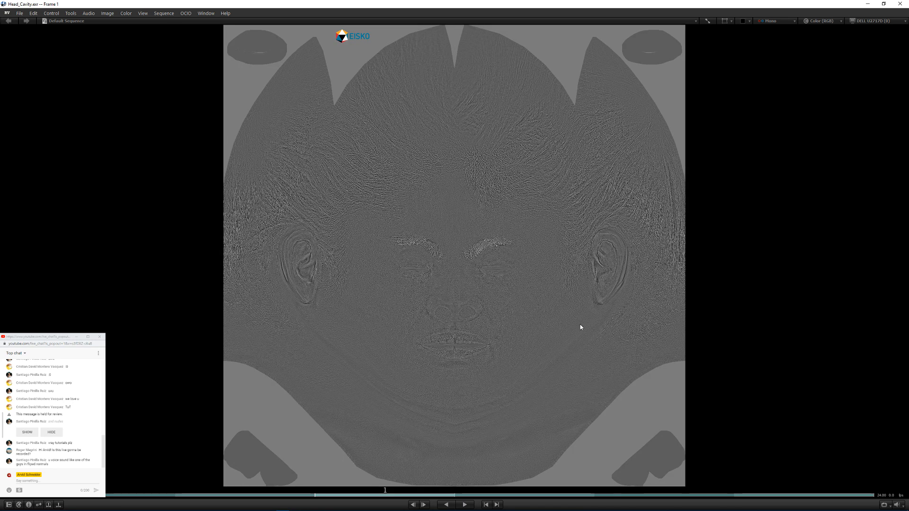
key(Right)
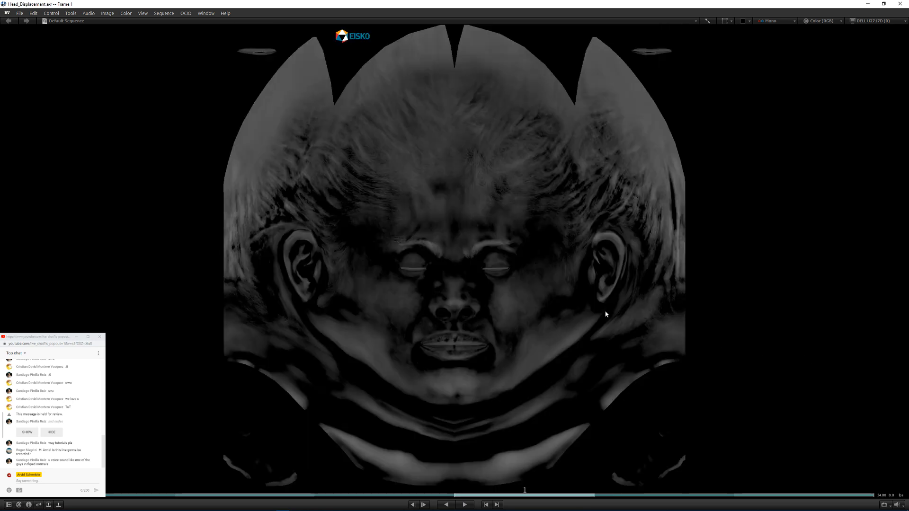
key(Right)
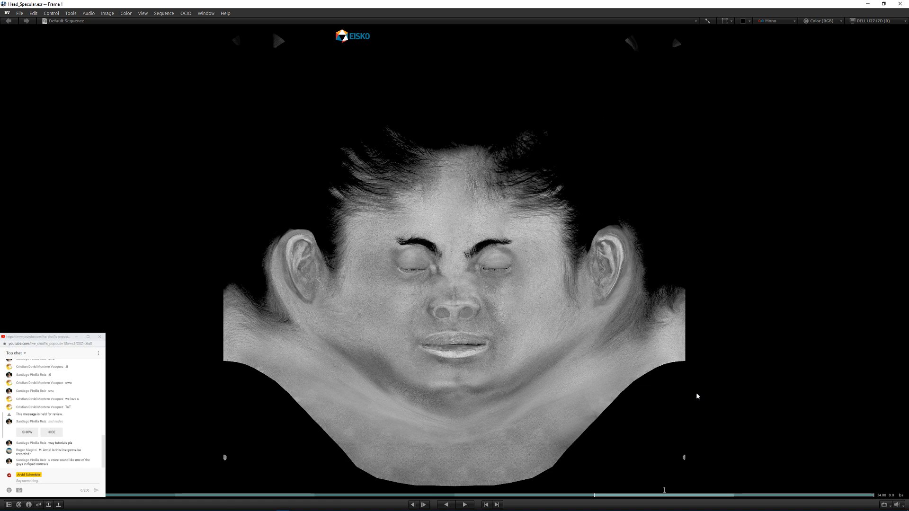
key(Right)
key(Right)
key(Right)
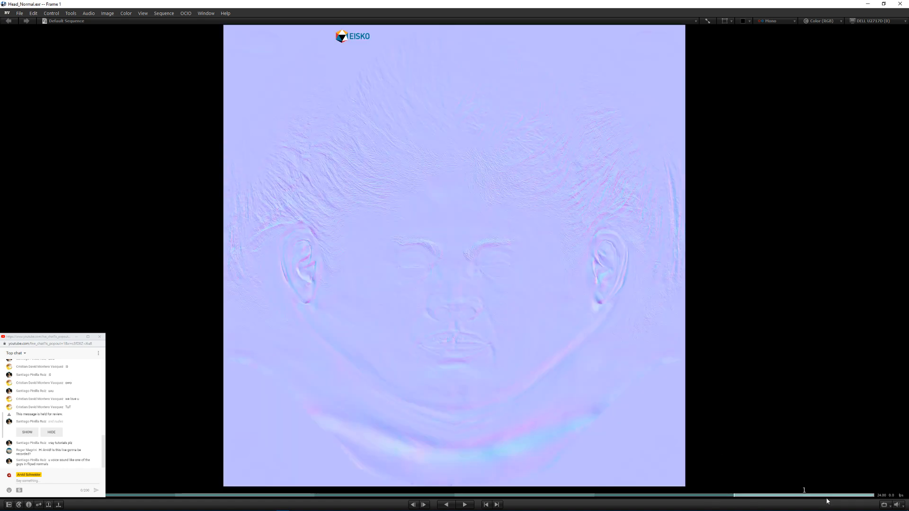
Step: Revisit the Head_Specular and Head_AO maps, close the image viewer and return to the Sclera_L mesh in Maya
key(Left)
key(Left)
key(Left)
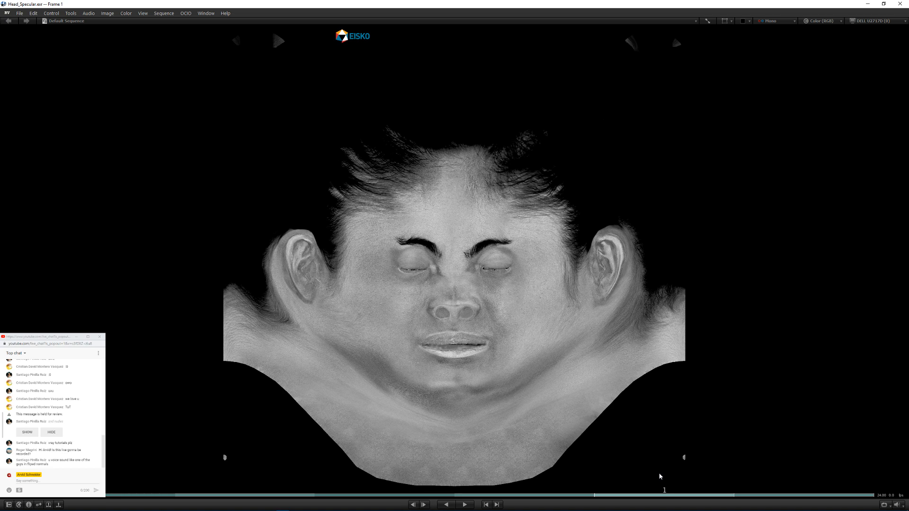
key(Right)
key(Left)
key(Right)
key(Right)
key(Right)
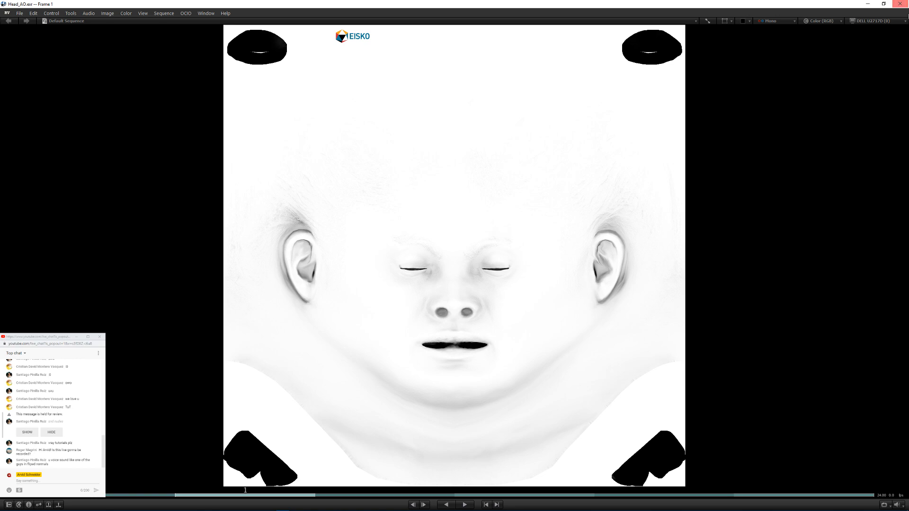
click(900, 3)
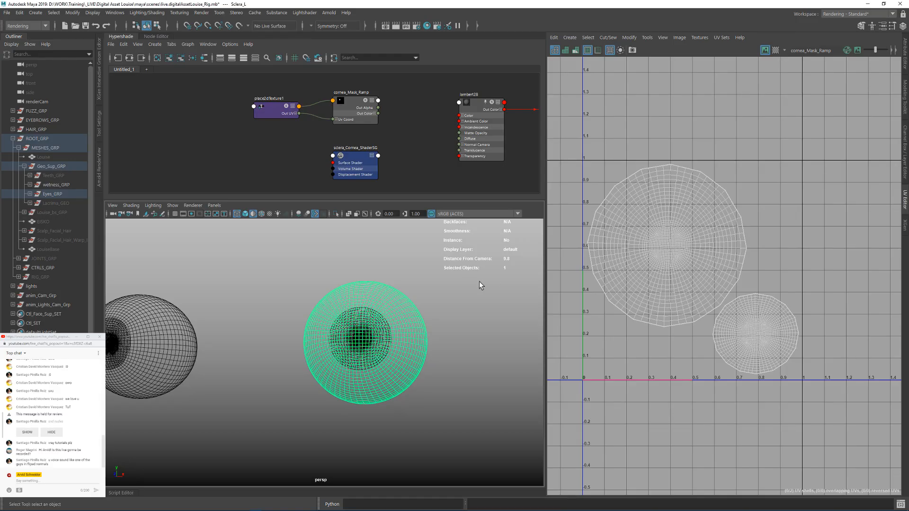
mouse_move(418, 334)
alt+mouse_down()
mouse_move(413, 344)
mouse_move(427, 348)
mouse_move(401, 337)
alt+mouse_up()
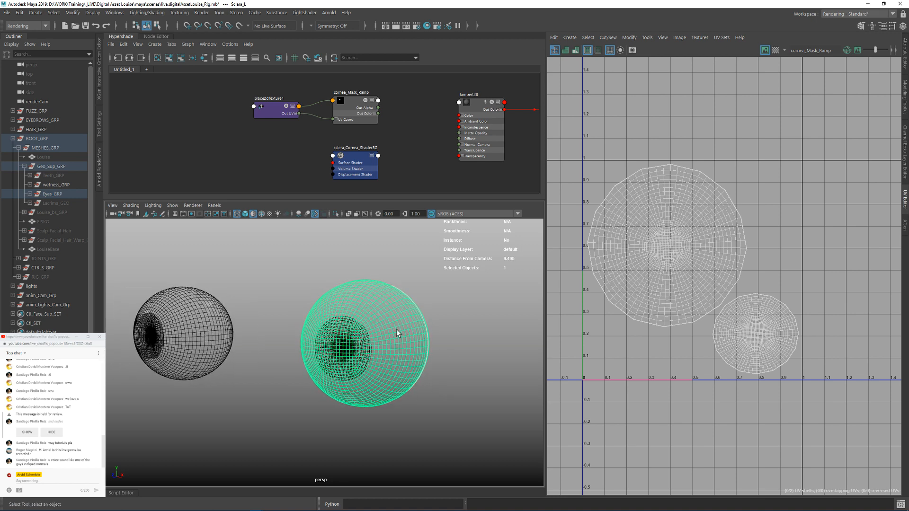
Step: Add a new shading graph tab in the Hypershade and name it EYE
click(146, 69)
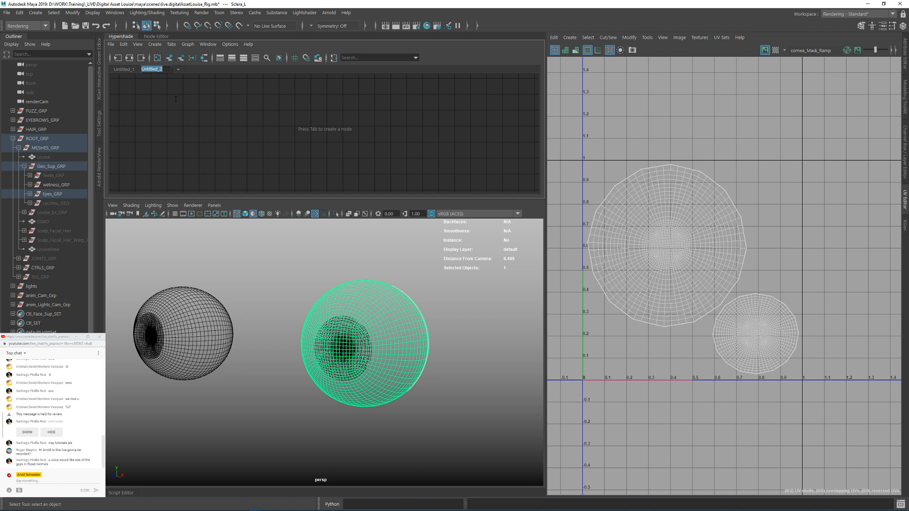
text(EYE)
key(Return)
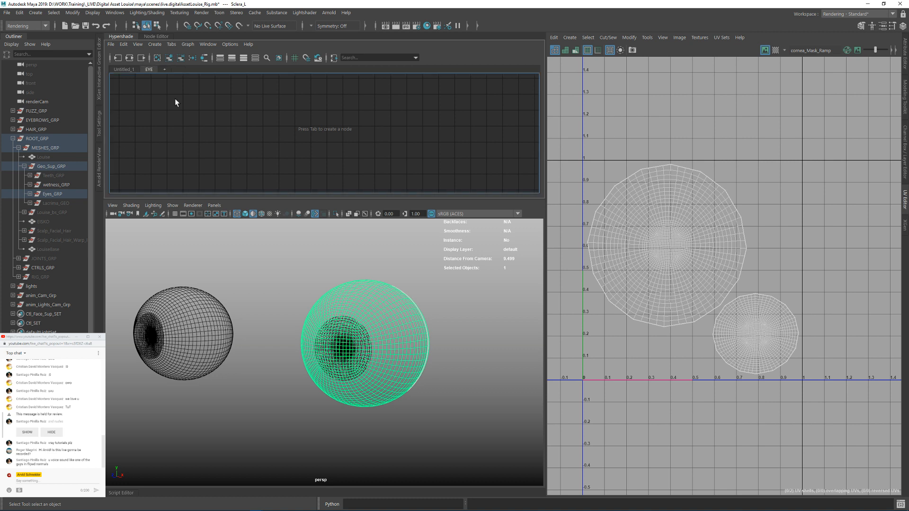
Step: Create an aiStandardSurface shader in the EYE graph by searching for "surf"
key(Tab)
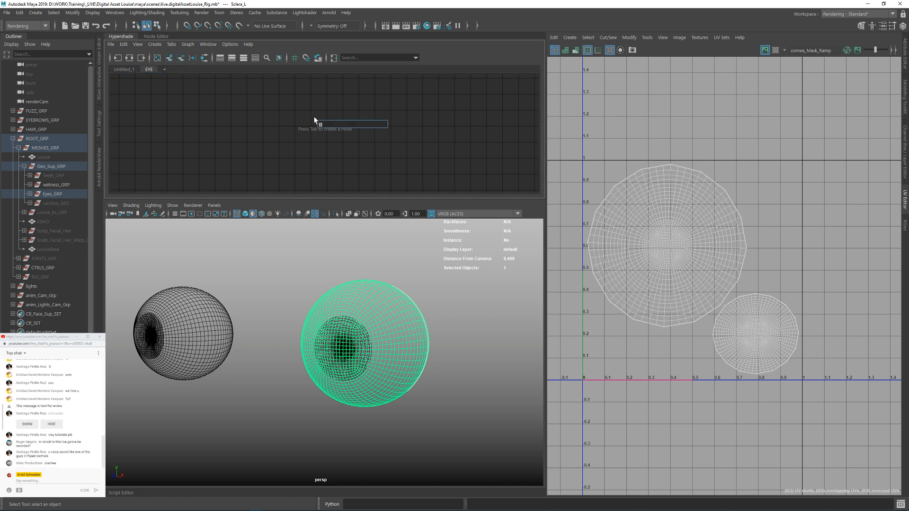
text(surf)
key(Down)
key(Down)
key(Down)
key(Down)
key(Return)
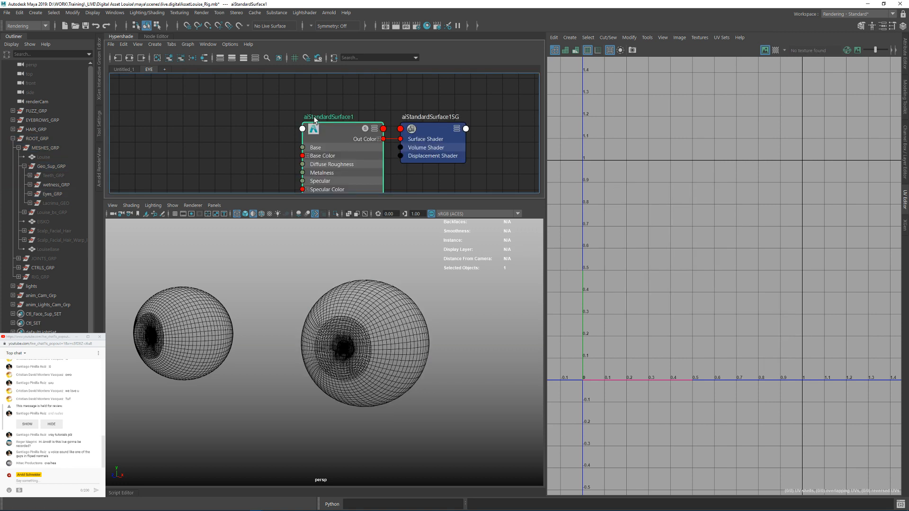
Step: Check the Arnold for Maya version information and close the About window
click(329, 12)
click(349, 133)
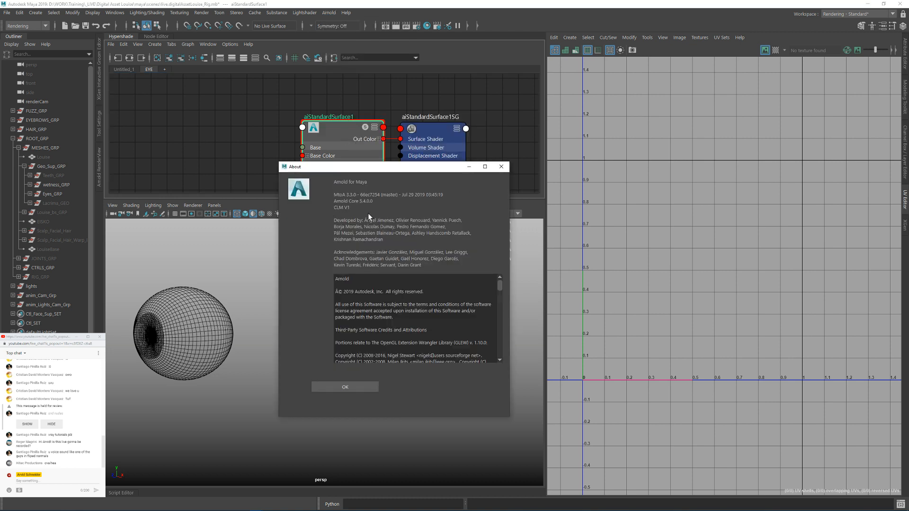
click(502, 166)
Step: Rename the new aiStandardSurface shader as ai_sclera
alt+middle_drag(330, 116, 337, 105)
double_click(337, 105)
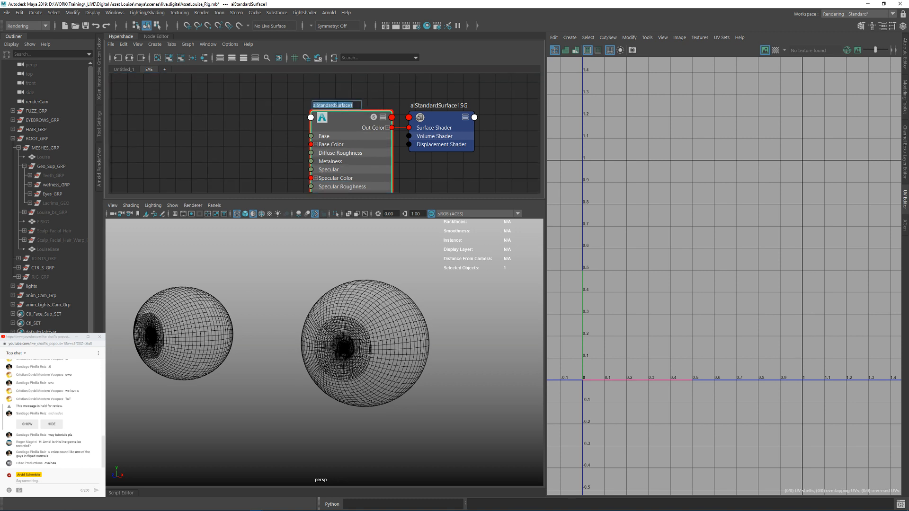
text(ai_sclera)
key(Return)
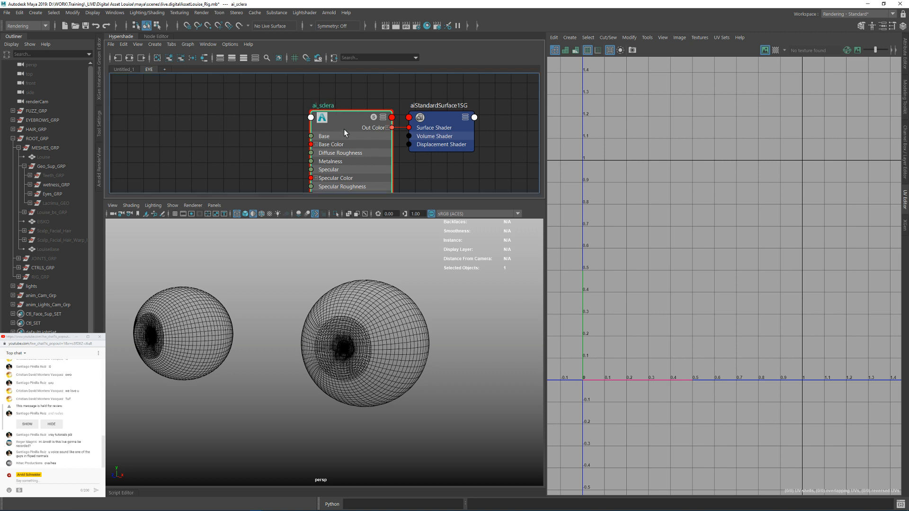
Step: Collapse the UV Editor, open the Arnold RenderView beside the viewport and leave the Sclera_L mesh deselected
click(343, 280)
key(f)
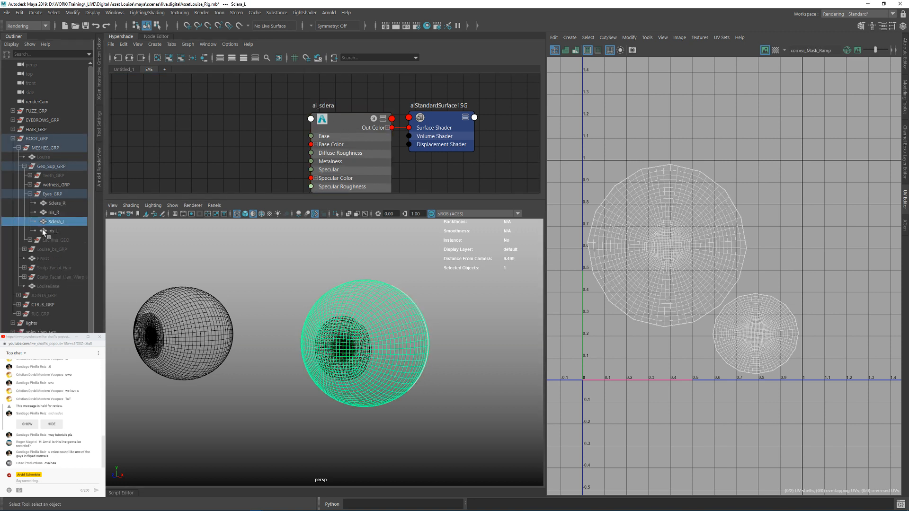
click(905, 200)
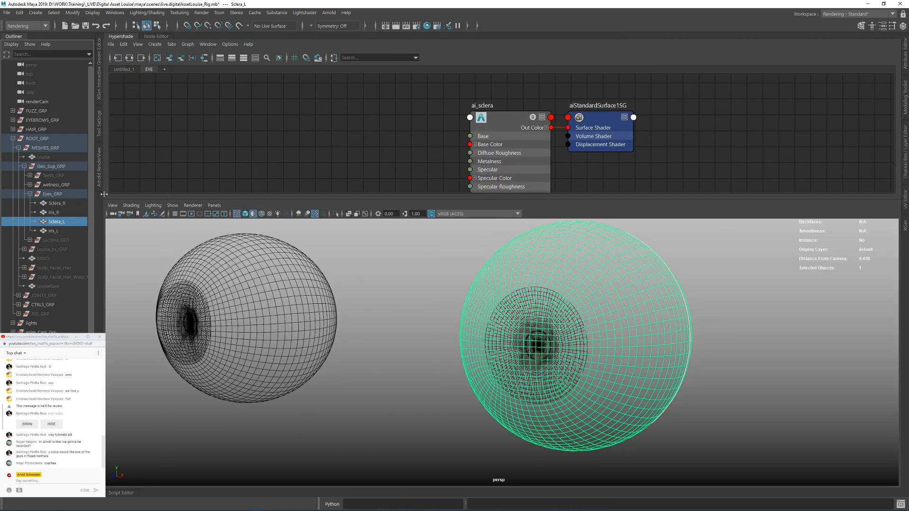
click(98, 173)
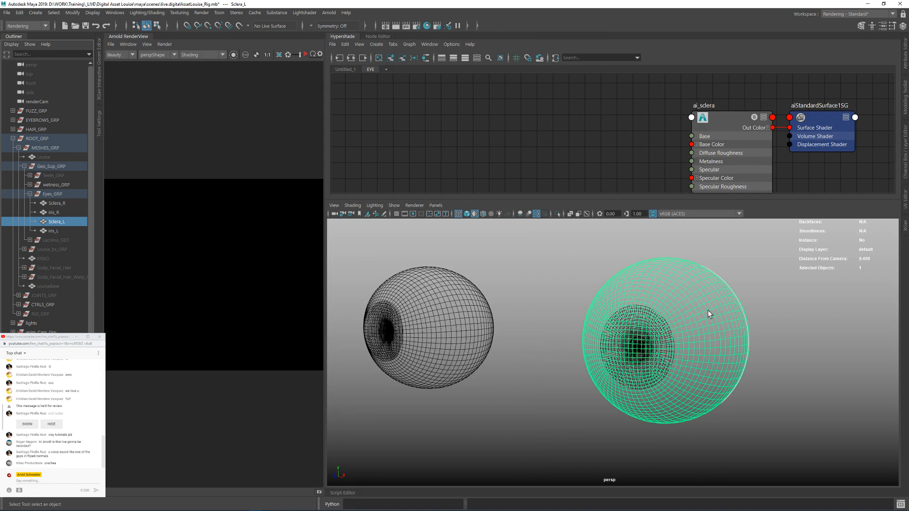
alt+drag(707, 312, 656, 345)
click(493, 271)
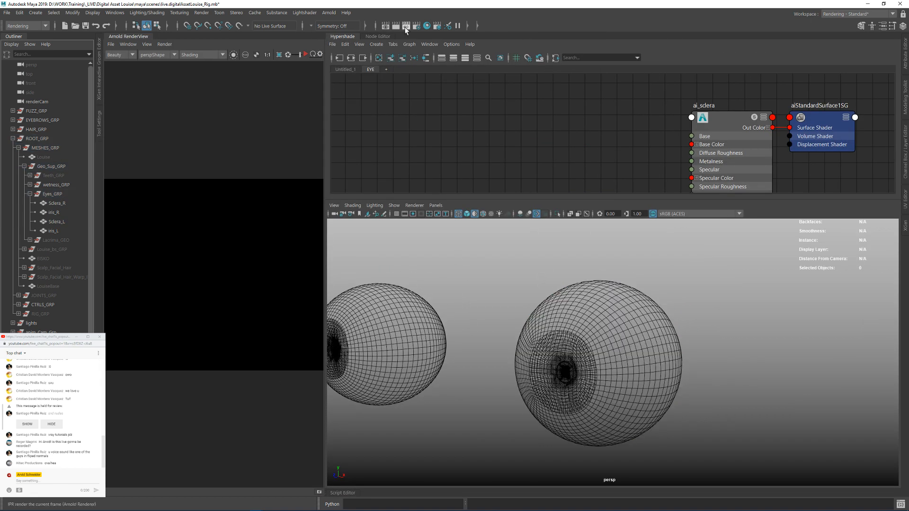
Step: Import a global render settings preset into the Render Settings and close the window
click(417, 25)
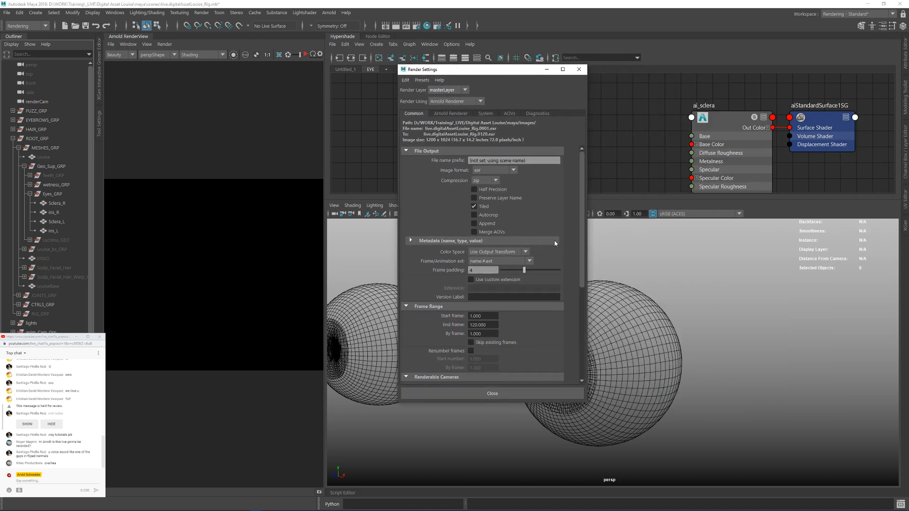
click(450, 113)
click(414, 113)
click(422, 80)
mouse_move(500, 120)
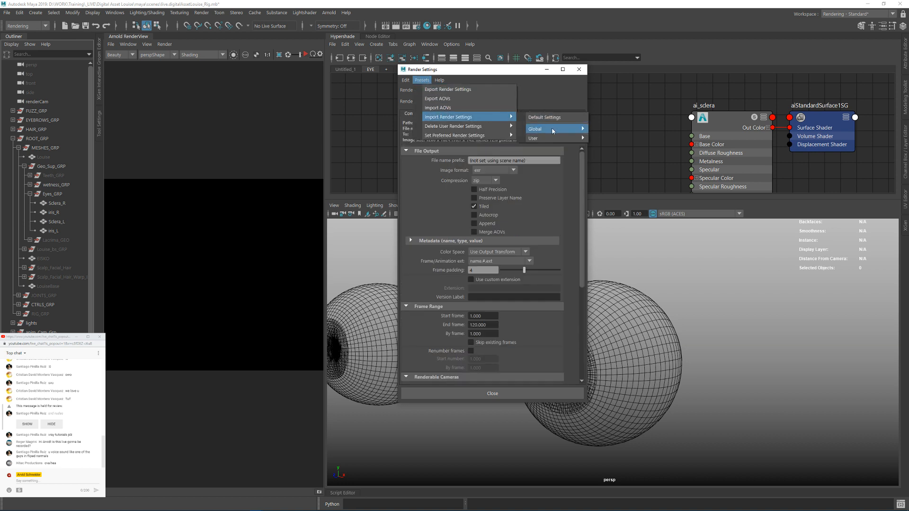
mouse_move(552, 130)
click(623, 155)
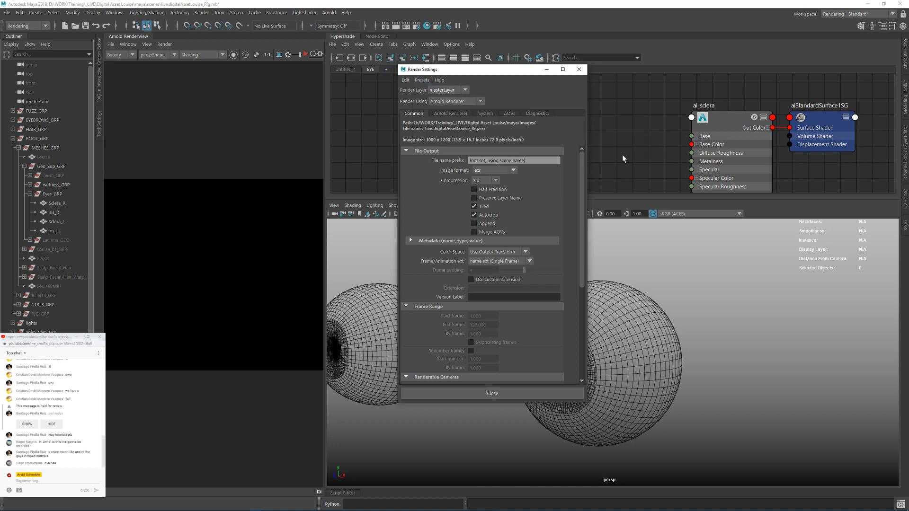
click(578, 69)
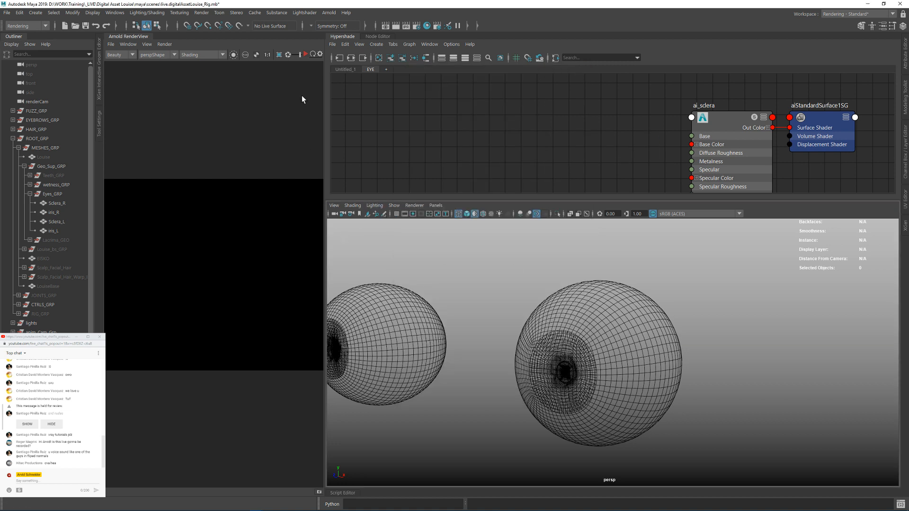
Step: Save the scene with both eyes in view and start an interactive Arnold render
scroll(493, 290, down, 4)
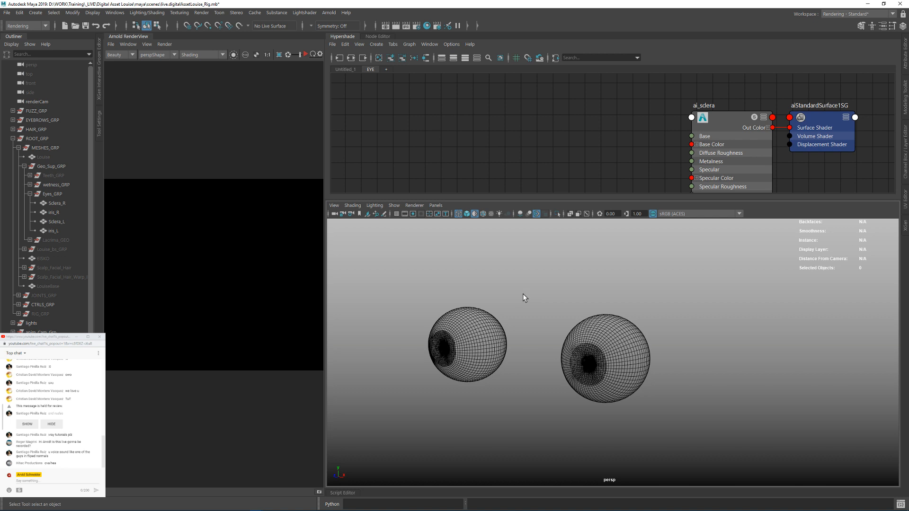
key(ctrl+s)
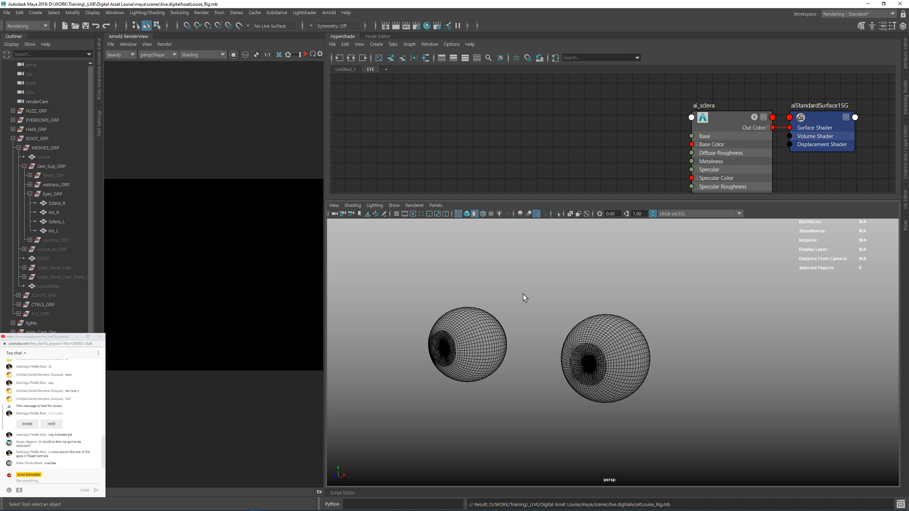
click(306, 55)
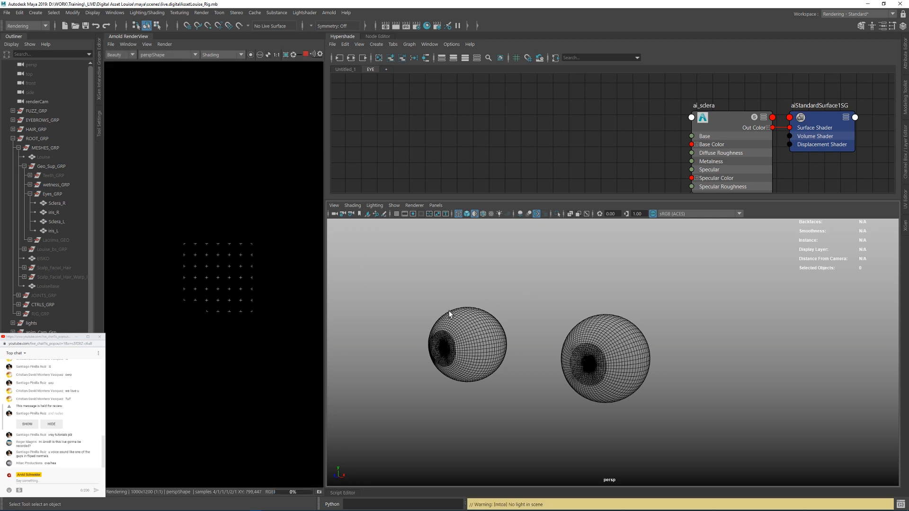
Step: Toggle progressive refinement in the Arnold RenderView and set its debug shading mode to Basic
click(165, 45)
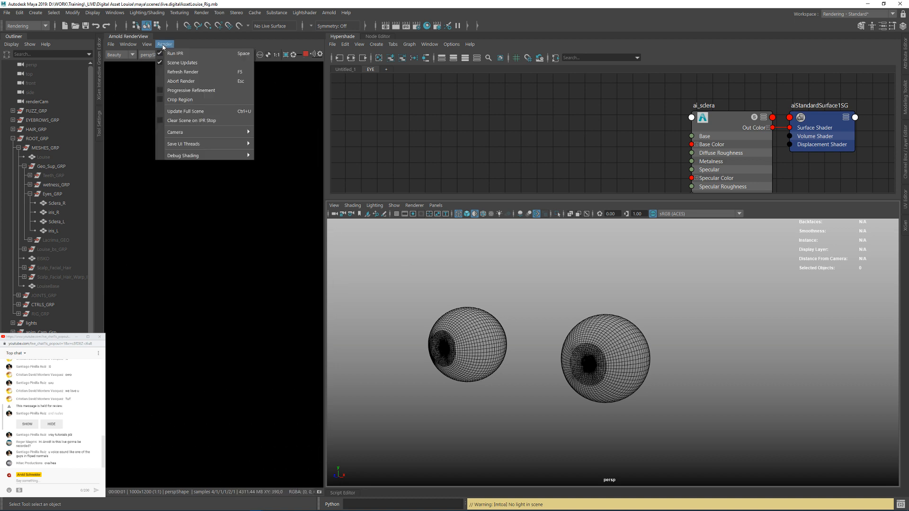
click(190, 90)
alt+drag(542, 298, 549, 297)
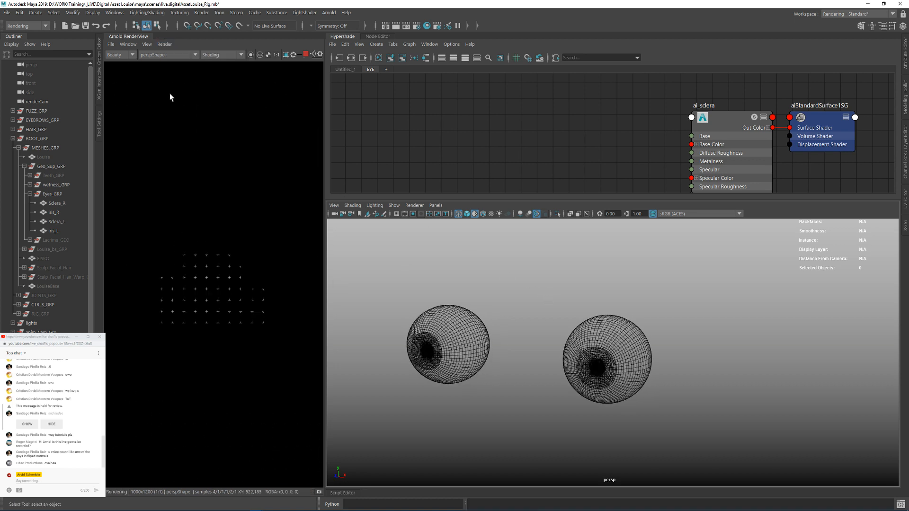
click(214, 56)
click(206, 69)
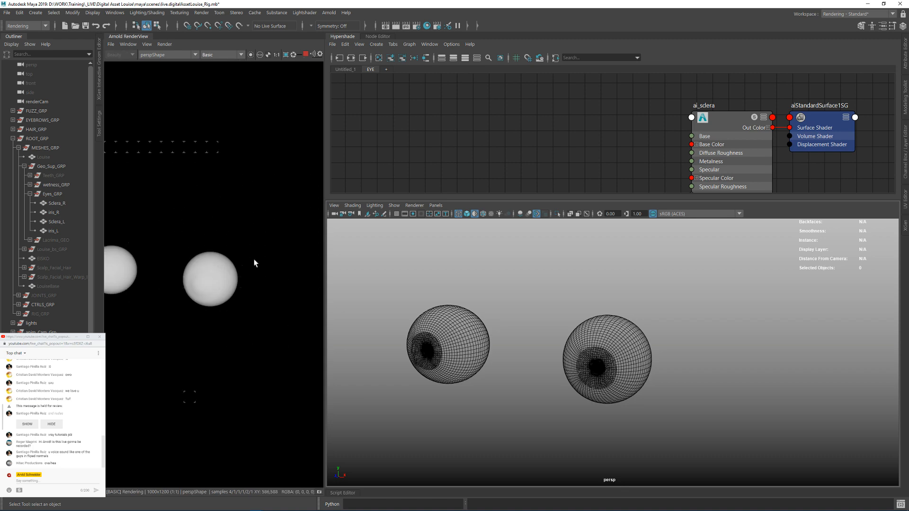
Step: Widen the Arnold RenderView, fit the whole image in it and check the framing of both eyes against the resolution gate
mouse_move(465, 319)
alt+mouse_down()
mouse_move(512, 326)
mouse_move(409, 289)
alt+mouse_up()
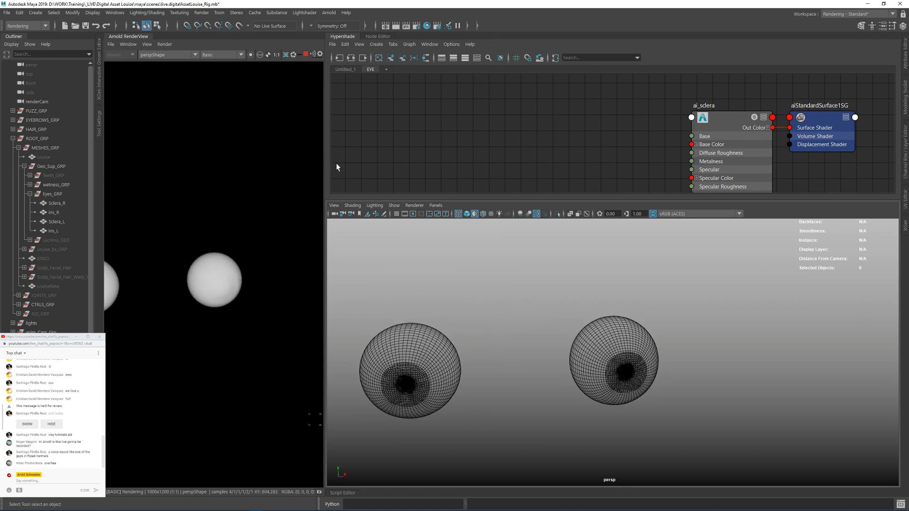
drag(324, 166, 382, 166)
key(f)
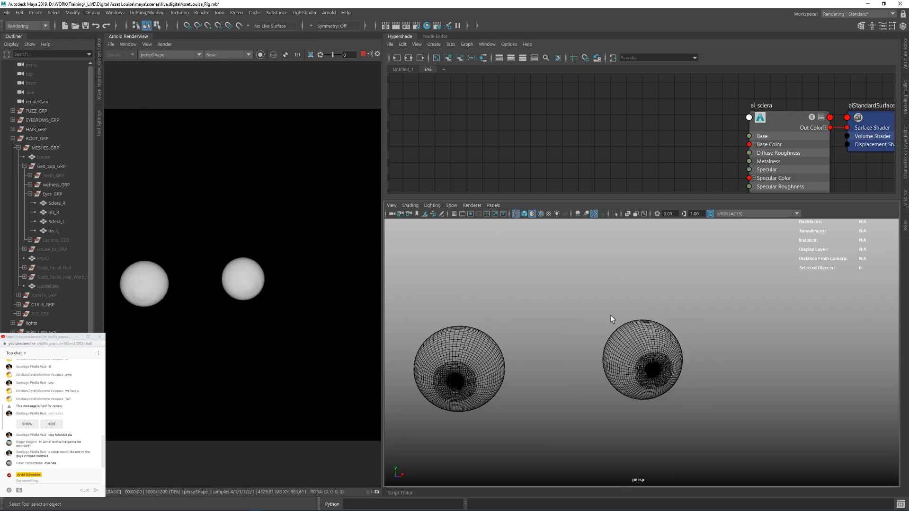
alt+right_drag(610, 314, 538, 317)
scroll(240, 240, down, 1)
click(469, 215)
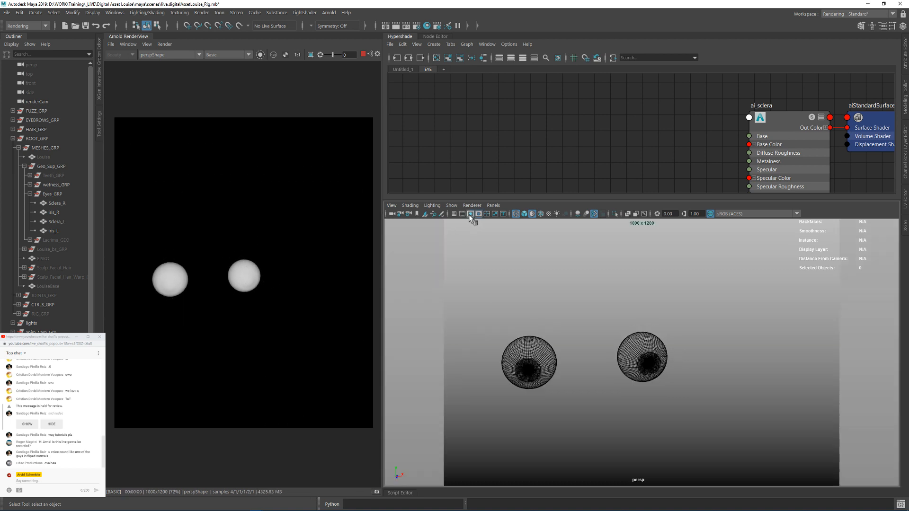
click(468, 215)
alt+right_drag(610, 303, 656, 307)
alt+drag(559, 301, 513, 294)
Step: Set the Arnold RenderView's test resolution to 50%
click(147, 44)
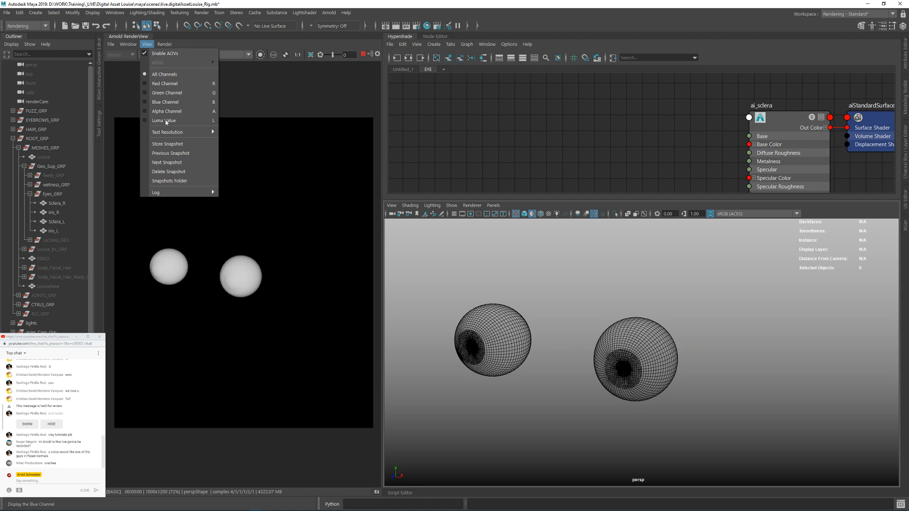
mouse_move(128, 44)
click(158, 151)
alt+drag(565, 334, 587, 361)
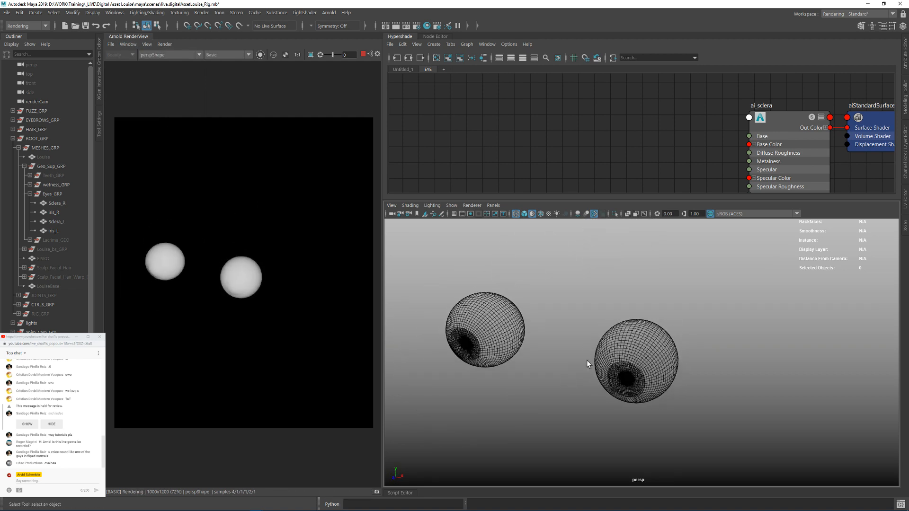
click(147, 44)
mouse_move(208, 137)
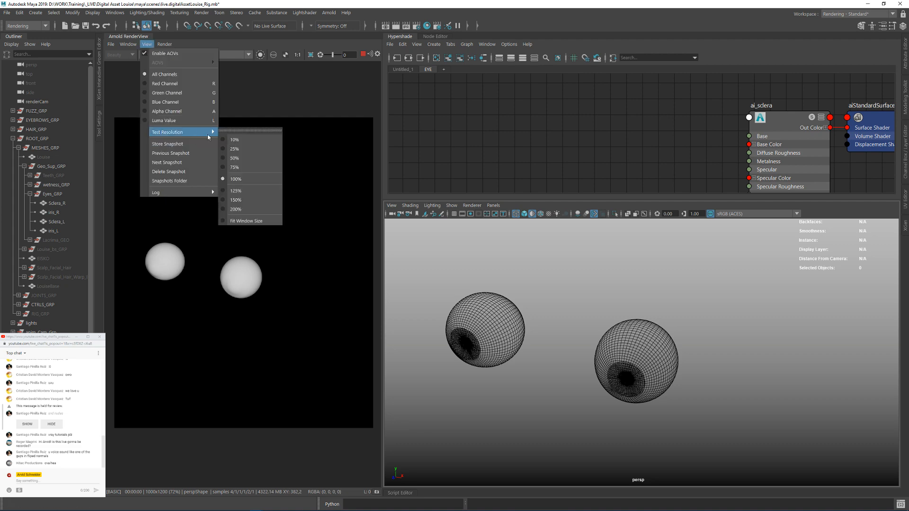
click(234, 158)
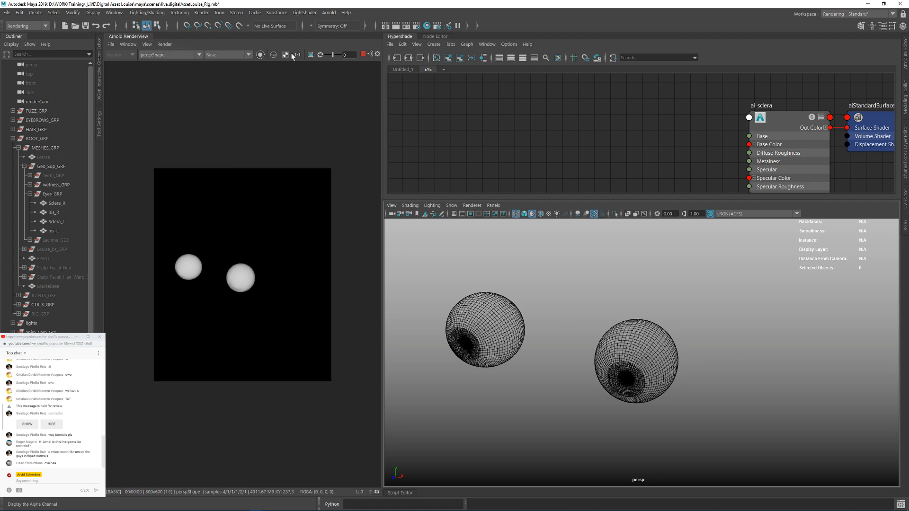
Step: Assign the ai_sclera shader to the Sclera_L mesh with a close view of that eye
scroll(754, 352, up, 5)
alt+middle_drag(755, 351, 536, 279)
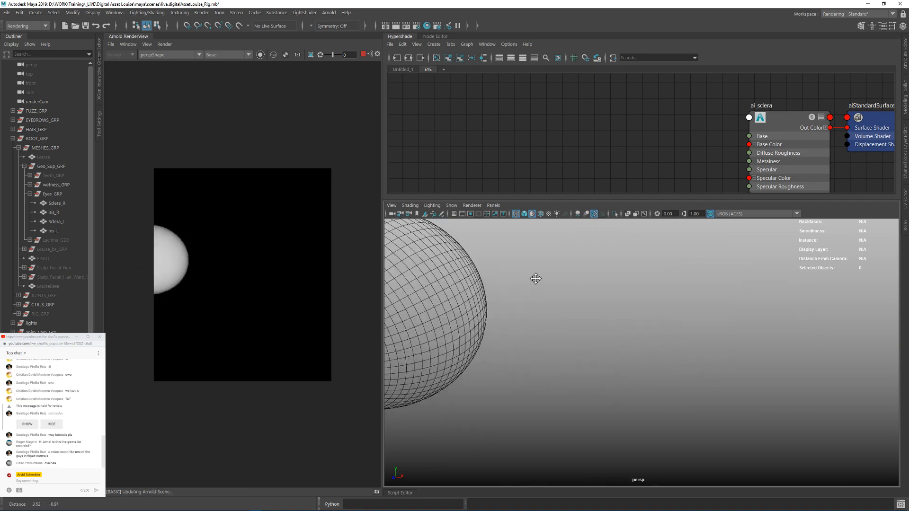
alt+drag(536, 279, 695, 332)
alt+middle_drag(627, 122, 522, 109)
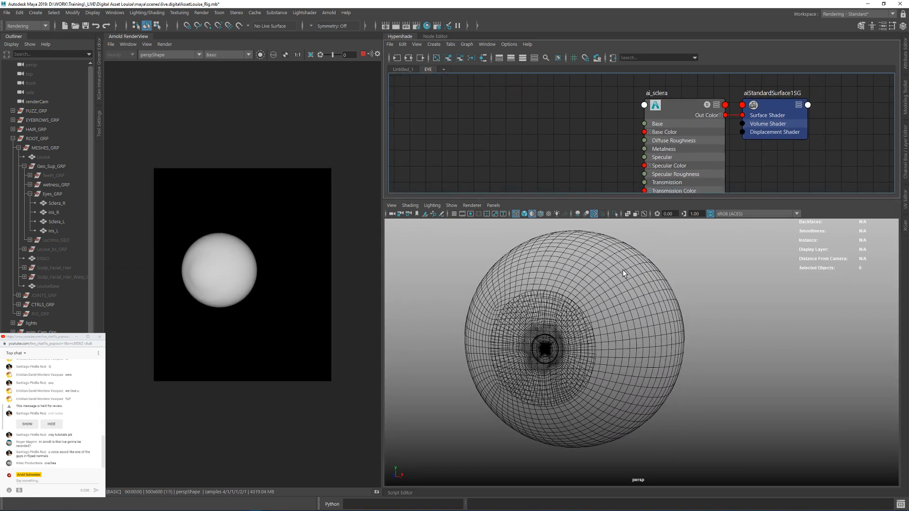
click(624, 269)
right_drag(671, 108, 703, 166)
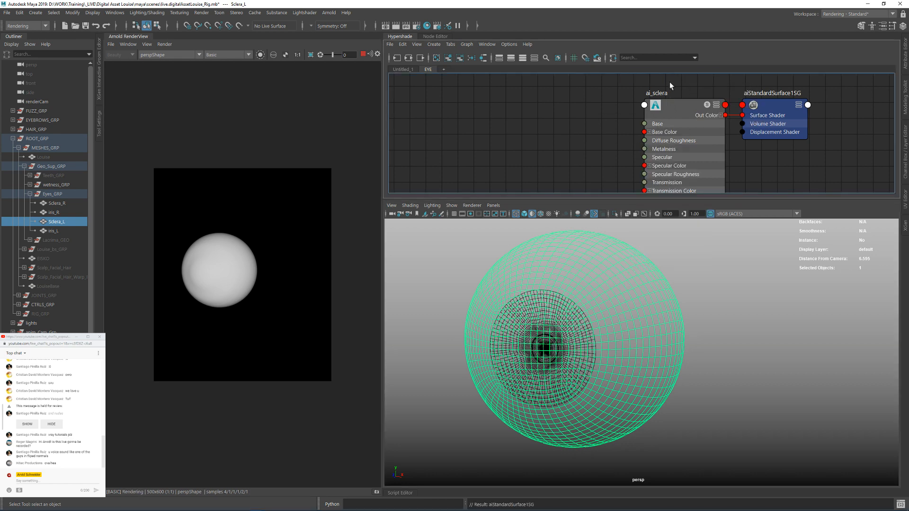
scroll(589, 126, down, 3)
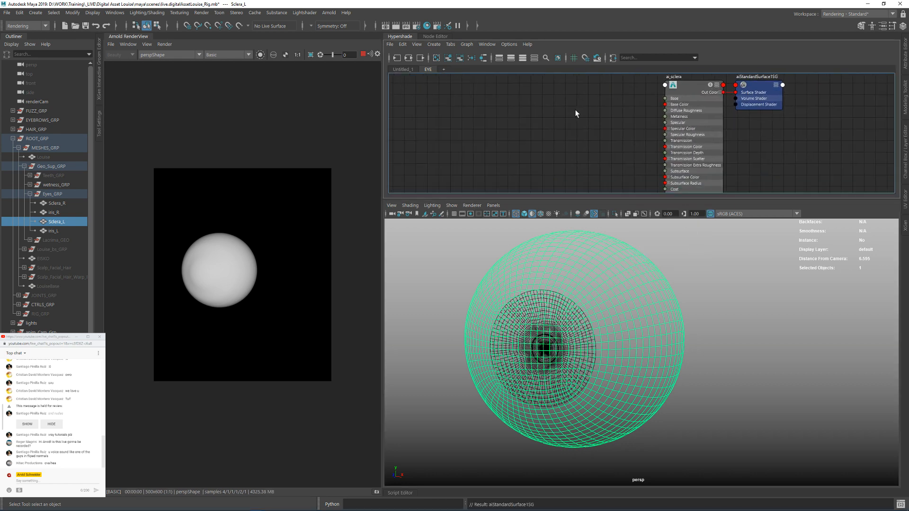
key(Tab)
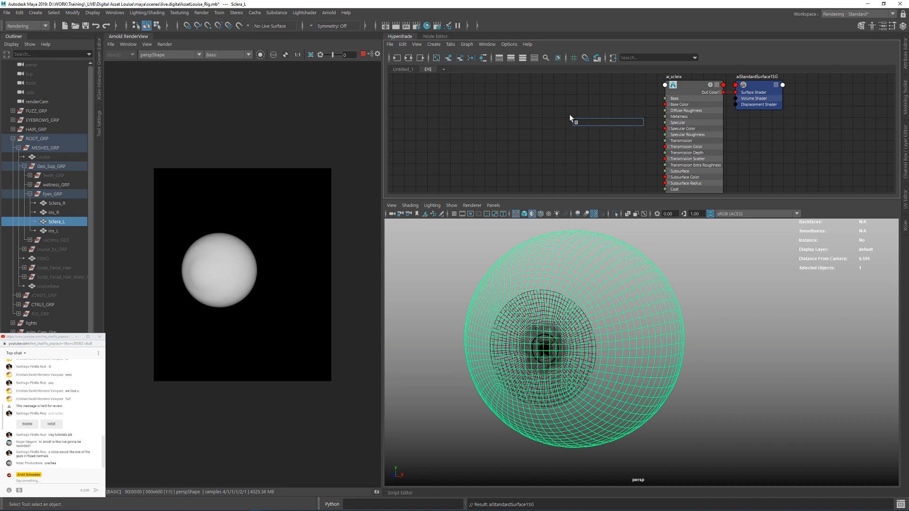
click(561, 117)
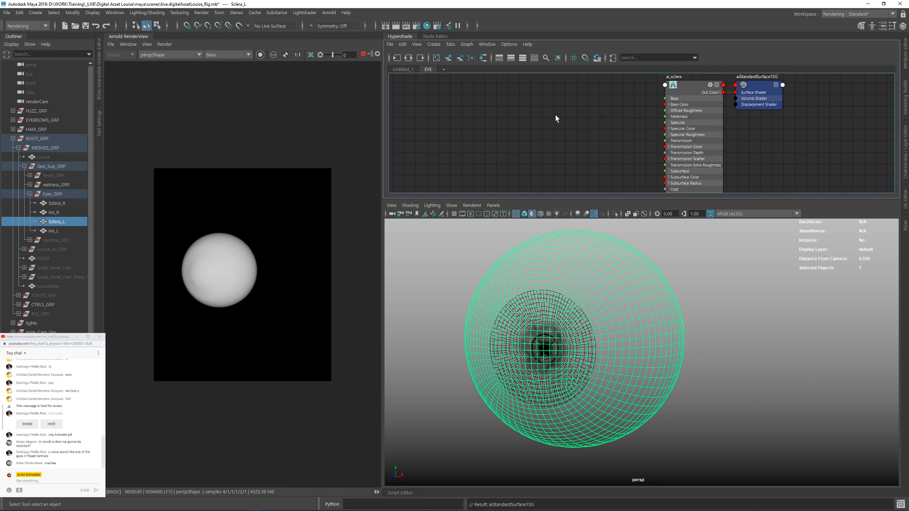
Step: Switch to File Explorer and open the Textures > Eyes > Sclera folder inside Eisko_Head_Rig_Datapack_VFX
mouse_move(204, 507)
click(32, 506)
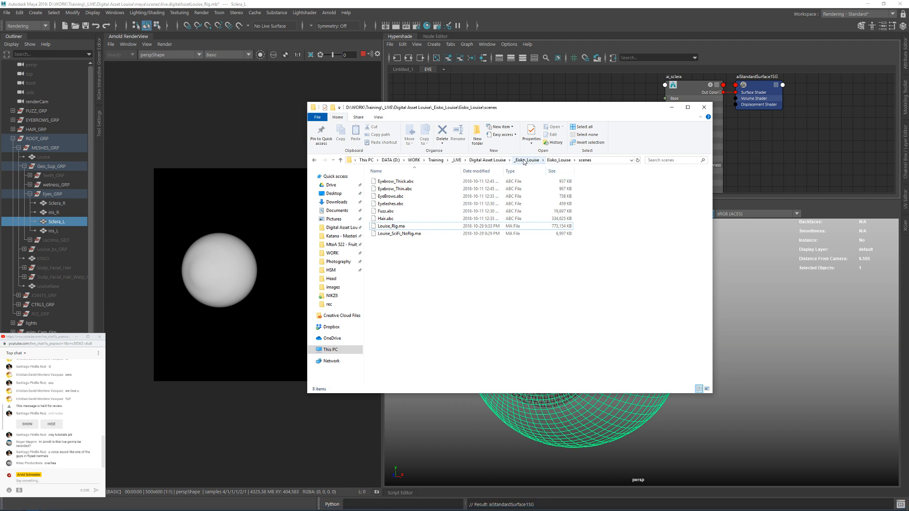
click(487, 160)
double_click(385, 190)
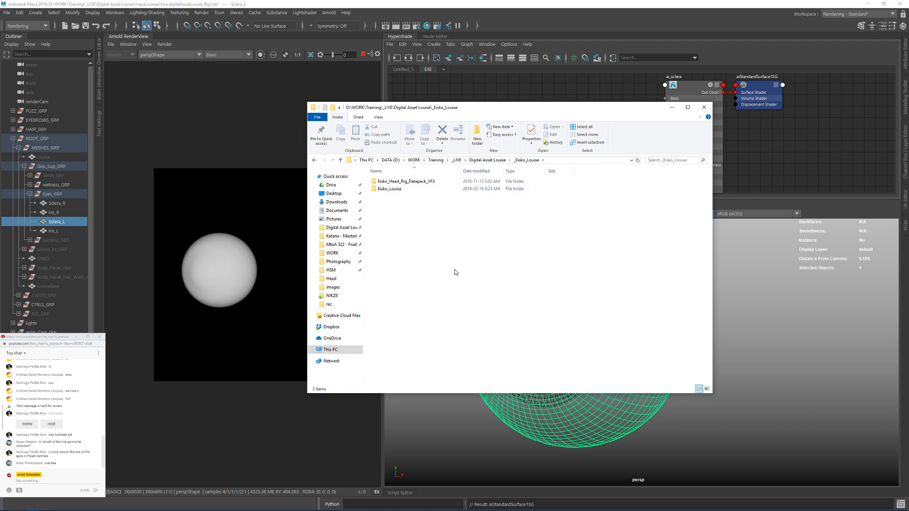
double_click(412, 182)
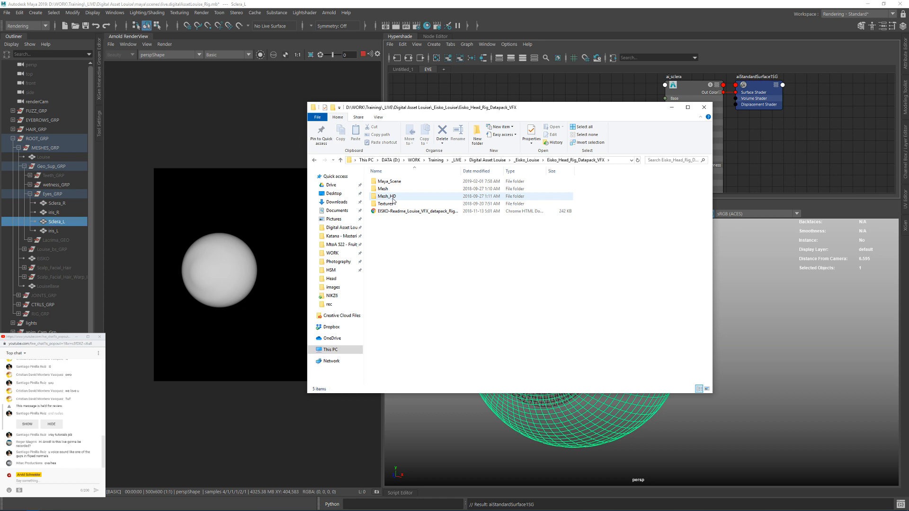
click(387, 204)
double_click(386, 205)
double_click(386, 188)
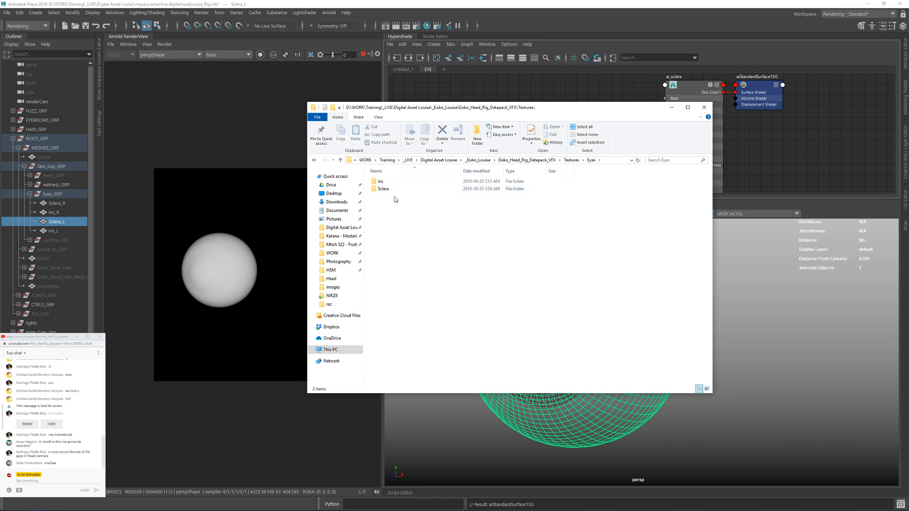
click(382, 190)
double_click(381, 189)
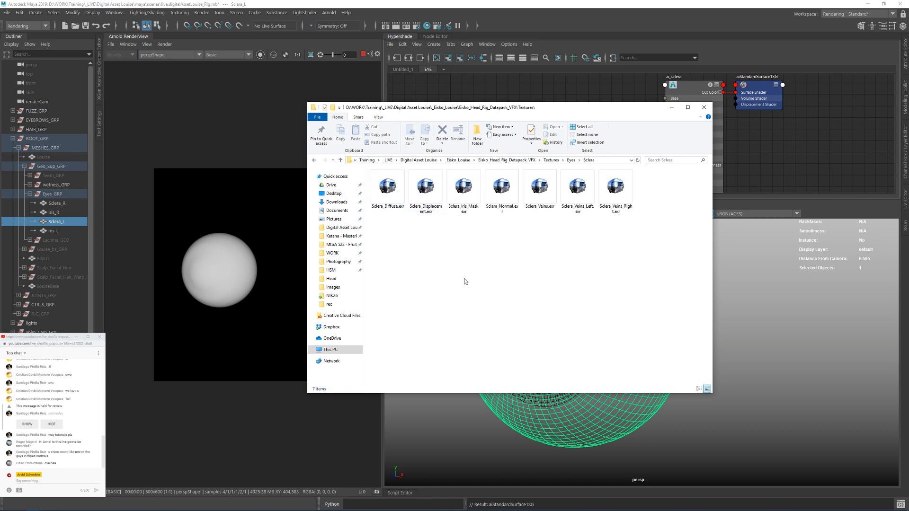
Step: Open Sclera_Diffuse.exr in the RV image viewer and place the viewer beside the texture folder
drag(473, 107, 612, 134)
click(526, 214)
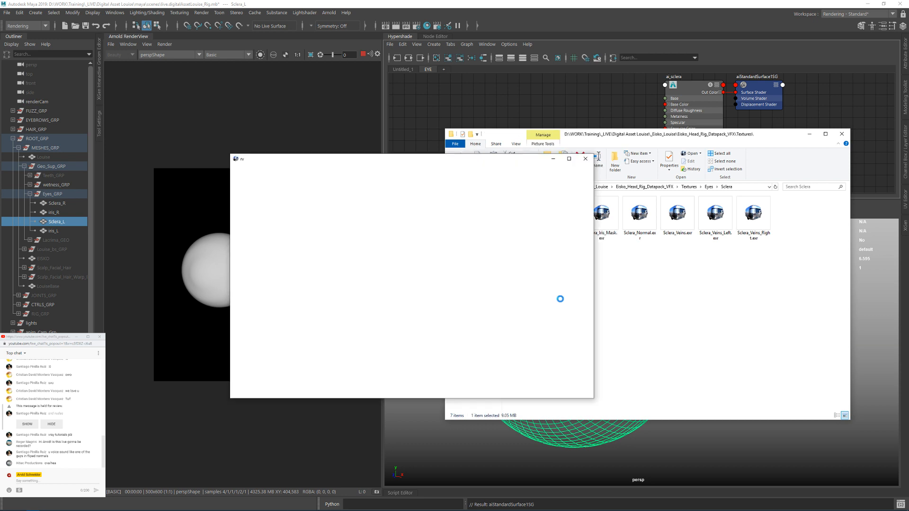
click(545, 312)
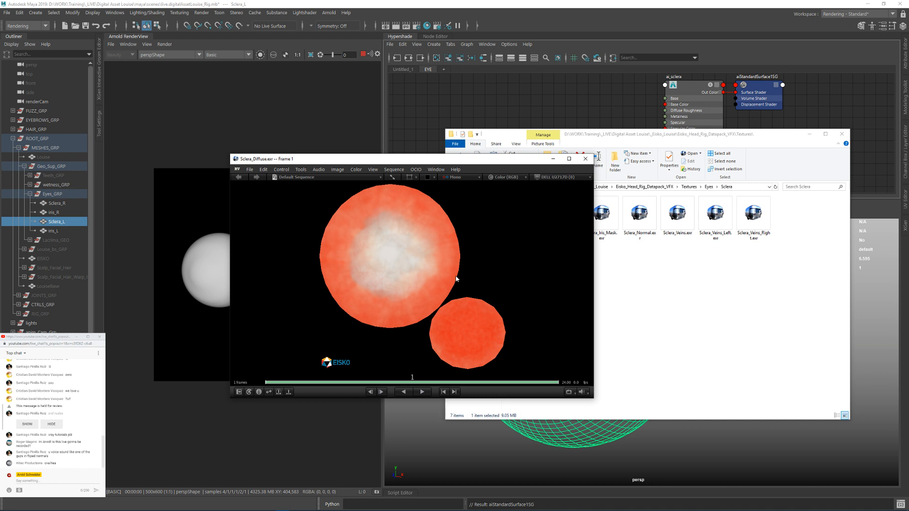
drag(520, 160, 453, 158)
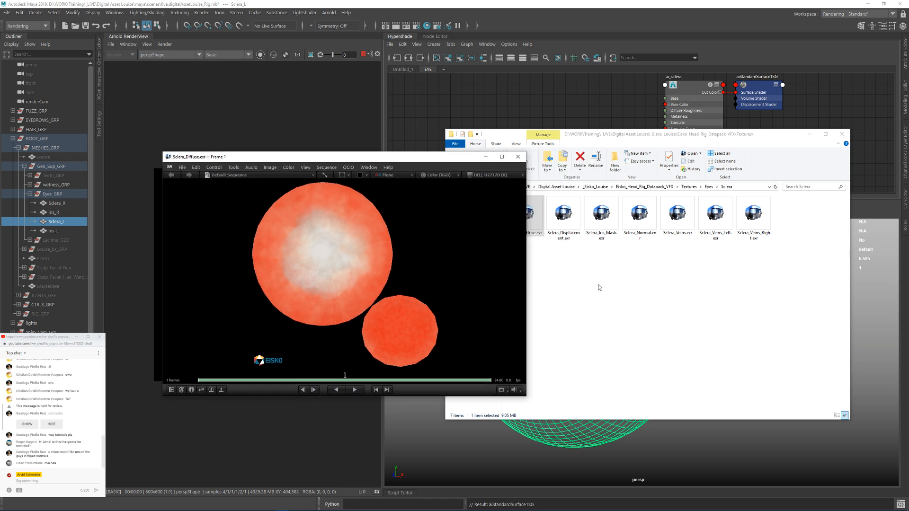
Step: View Sclera_Iris_Mask.exr and Sclera_Veins.exr one after the other in RV, closing the viewer when done
click(600, 220)
drag(600, 220, 414, 258)
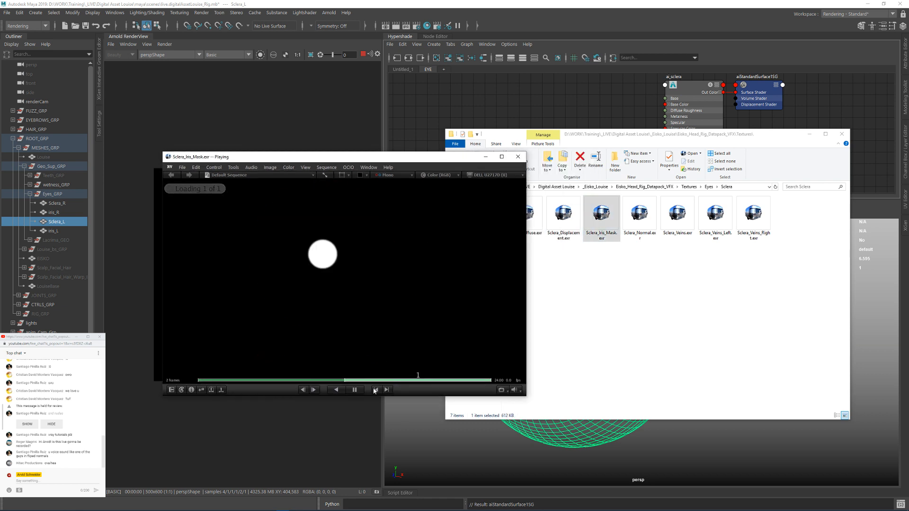
click(541, 311)
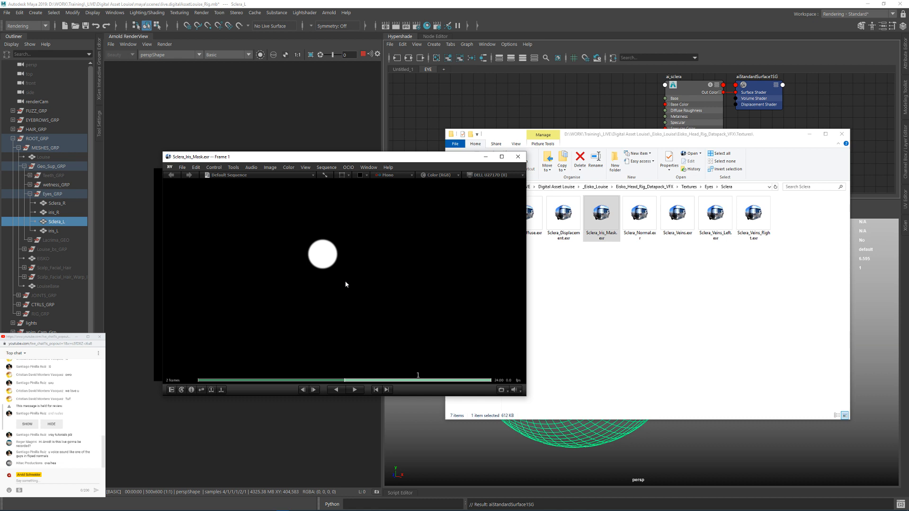
drag(677, 214, 421, 248)
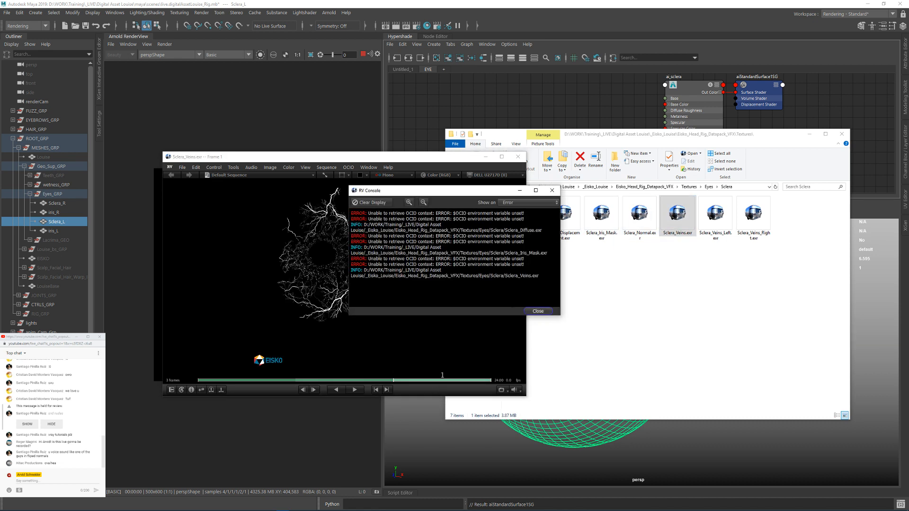
click(534, 316)
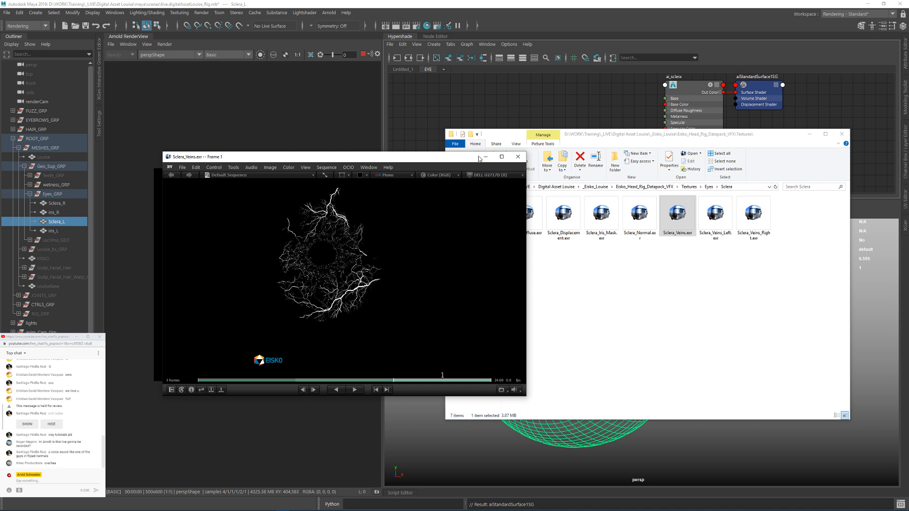
click(518, 157)
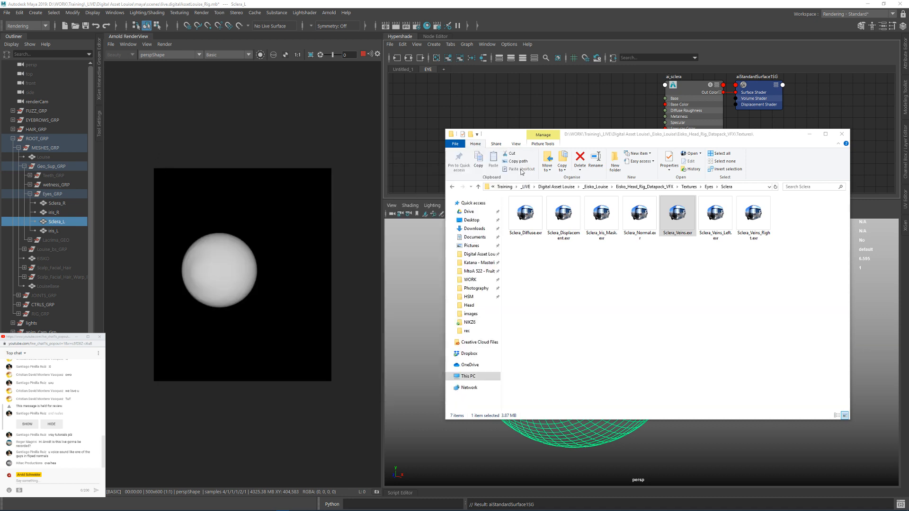
Step: Open Sclera_Displacement.exr in RV, examine it up close and close the viewer
click(536, 227)
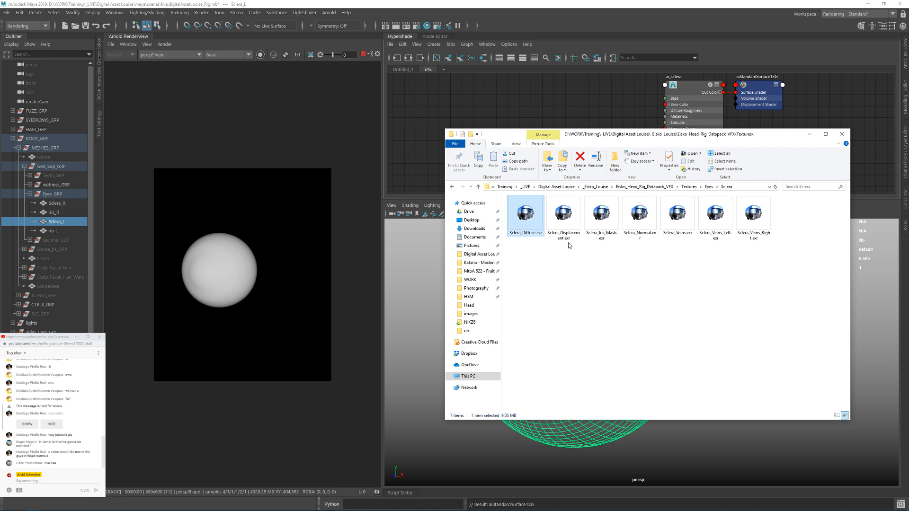
click(571, 227)
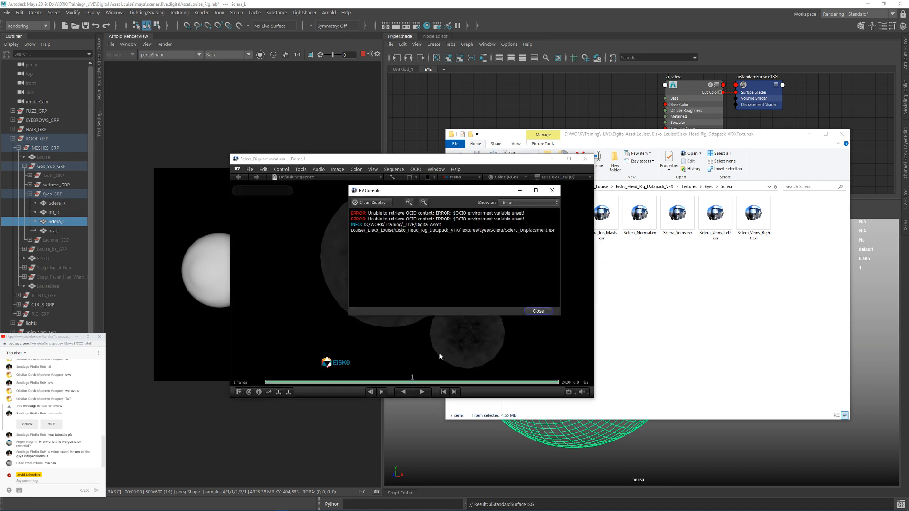
click(537, 312)
scroll(396, 259, up, 5)
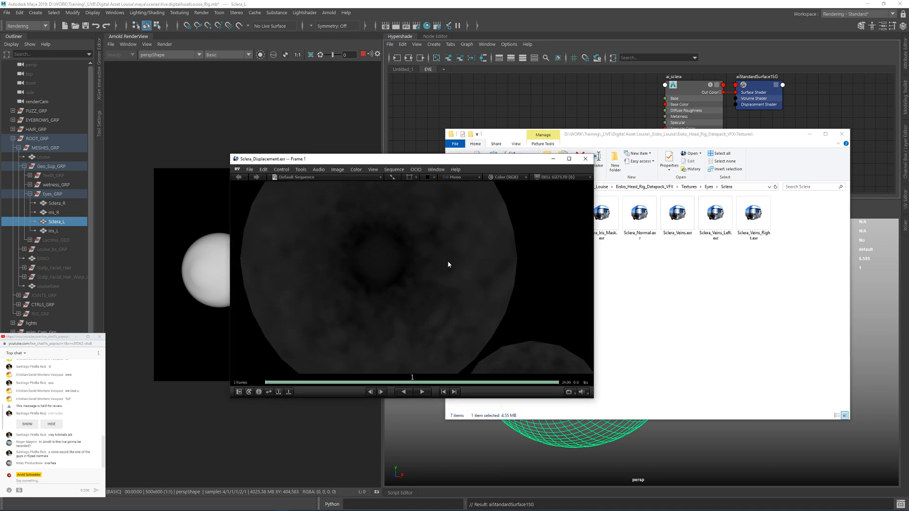
click(586, 159)
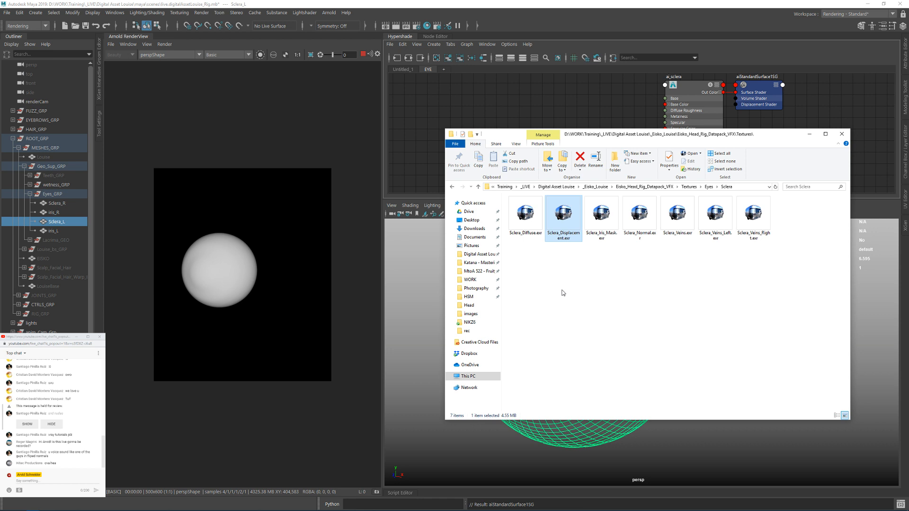
Step: Import Sclera_Diffuse.exr, Sclera_Displacement.exr, Sclera_Iris_Mask.exr and Sclera_Veins.exr from File Explorer into the EYE shading graph in Maya
click(562, 290)
drag(520, 260, 572, 217)
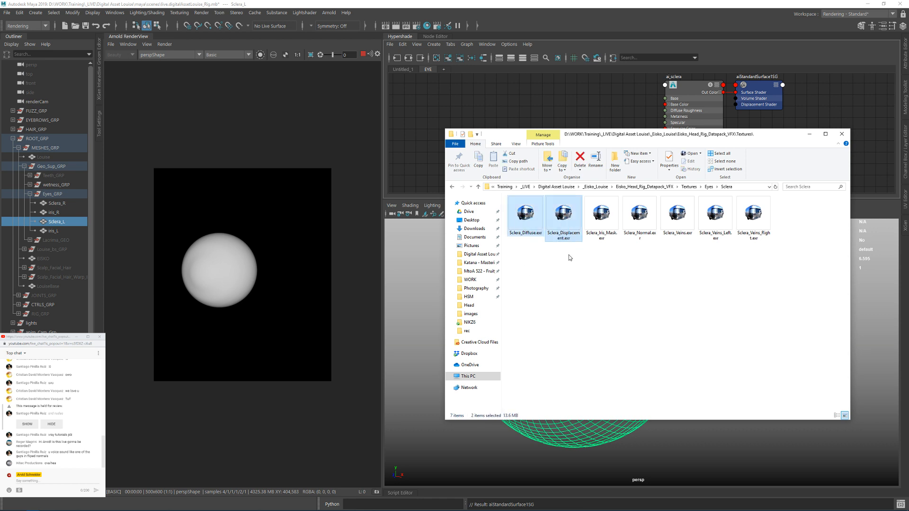
ctrl+click(603, 219)
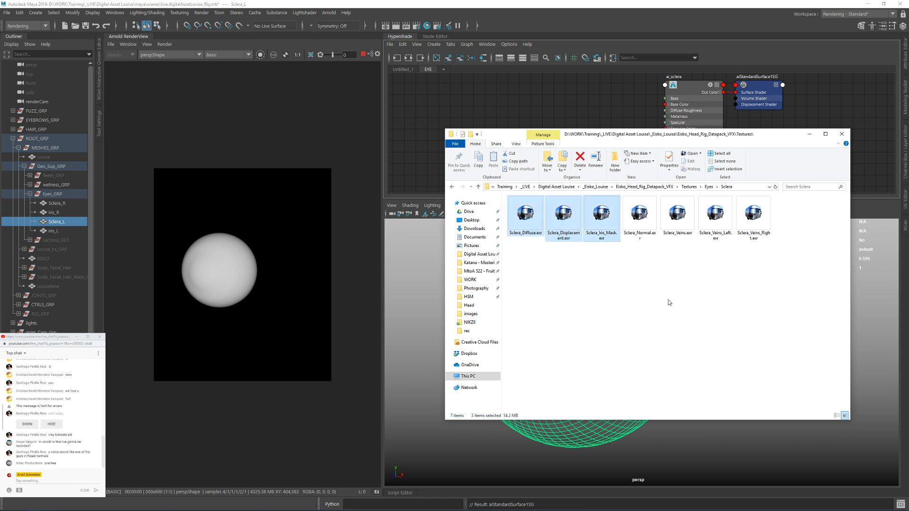
ctrl+click(678, 213)
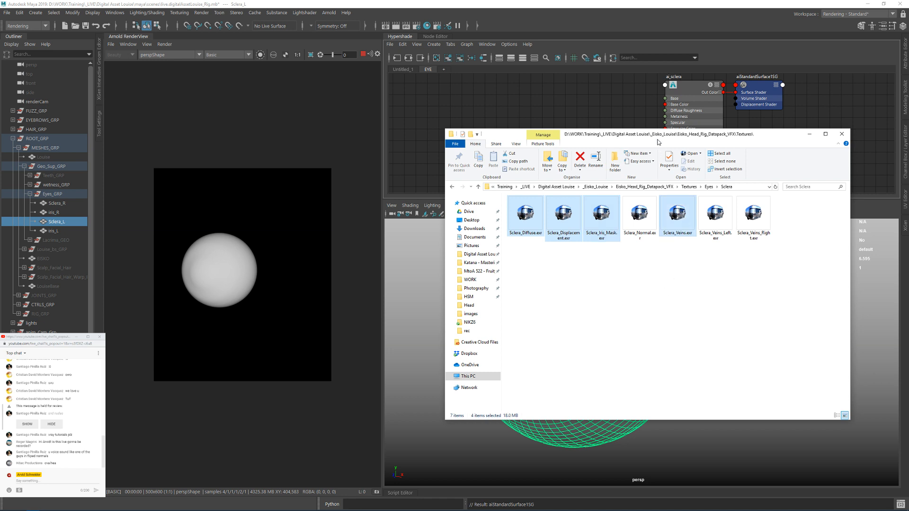
drag(657, 142, 515, 132)
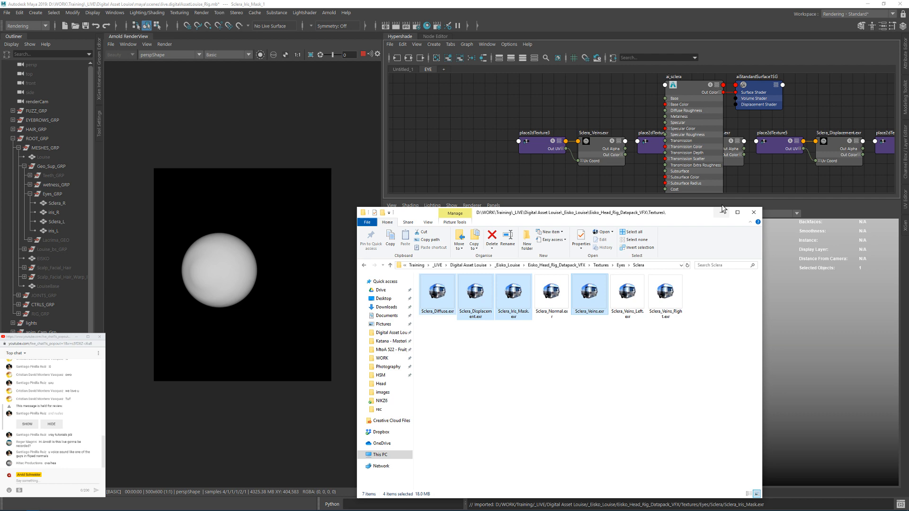
click(744, 157)
key(alt+Tab)
drag(495, 214, 711, 1)
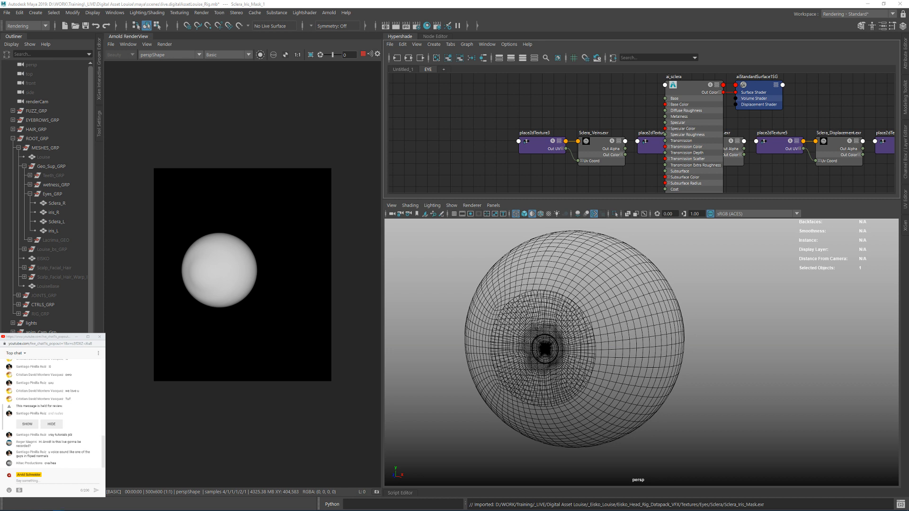
Step: Rearrange the EYE graph and line up the four texture nodes with their placement nodes beside the ai_sclera shader
click(56, 339)
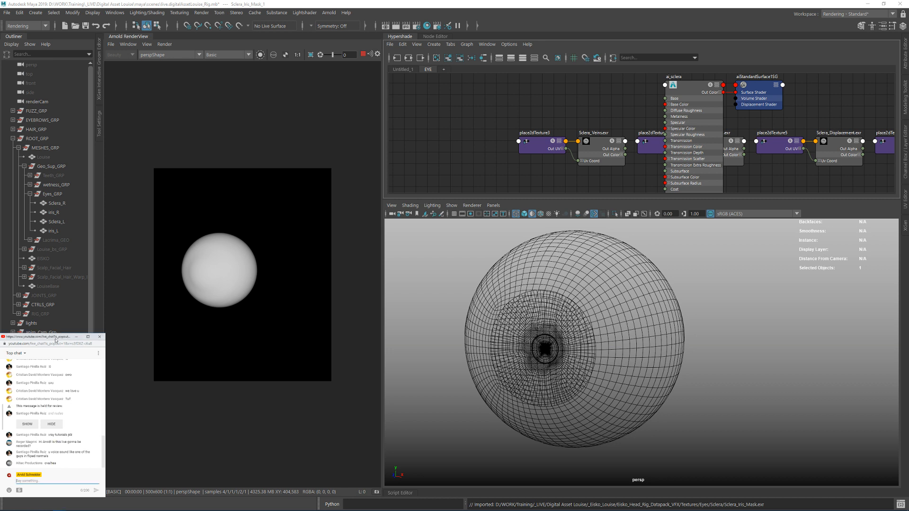
click(515, 96)
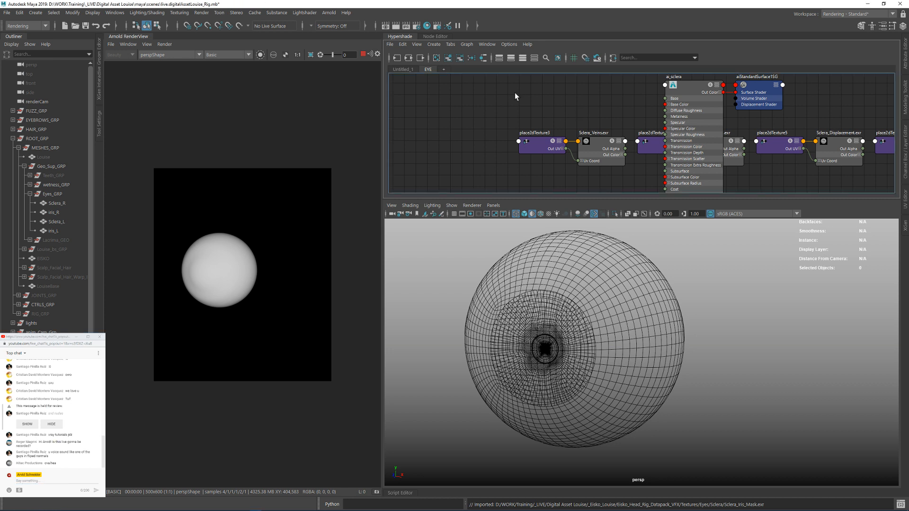
click(471, 58)
mouse_move(572, 135)
mouse_down()
mouse_move(626, 185)
mouse_move(564, 120)
mouse_up()
alt+middle_drag(564, 81, 546, 135)
scroll(546, 135, up, 4)
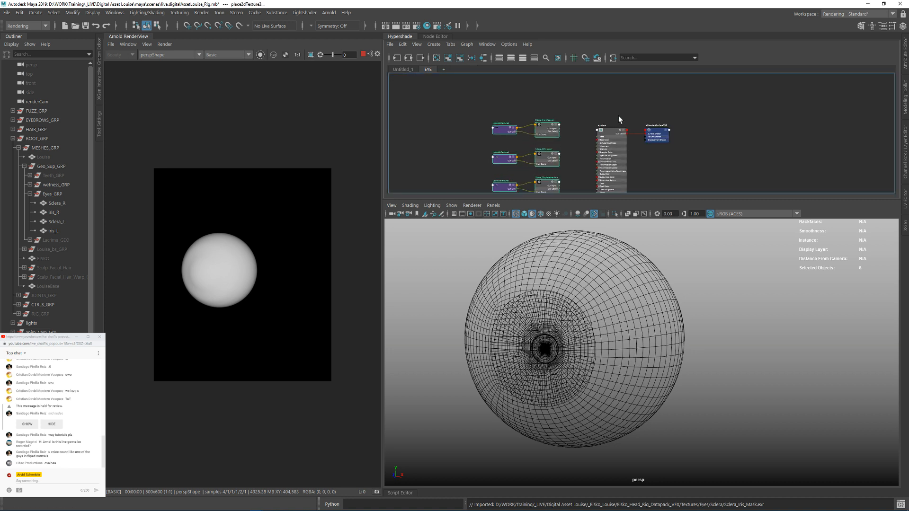
alt+middle_drag(619, 116, 595, 71)
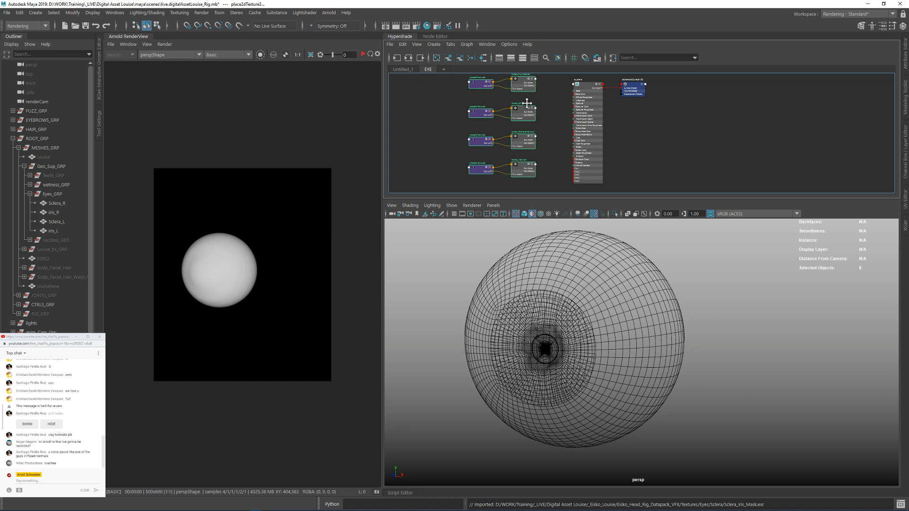
Step: Connect the Out Color of Sclera_Diffuse.exr to the Subsurface Color of ai_sclera
scroll(568, 116, up, 5)
alt+middle_drag(534, 136, 536, 82)
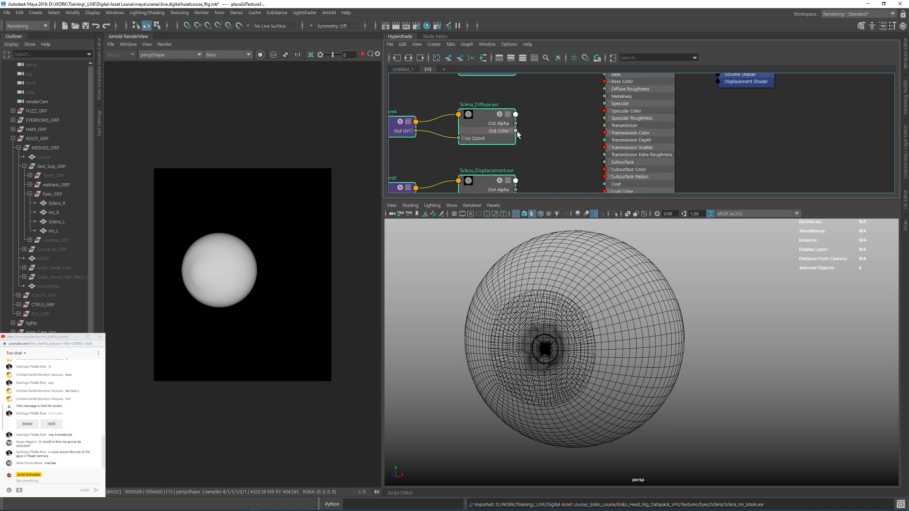
drag(554, 105, 557, 155)
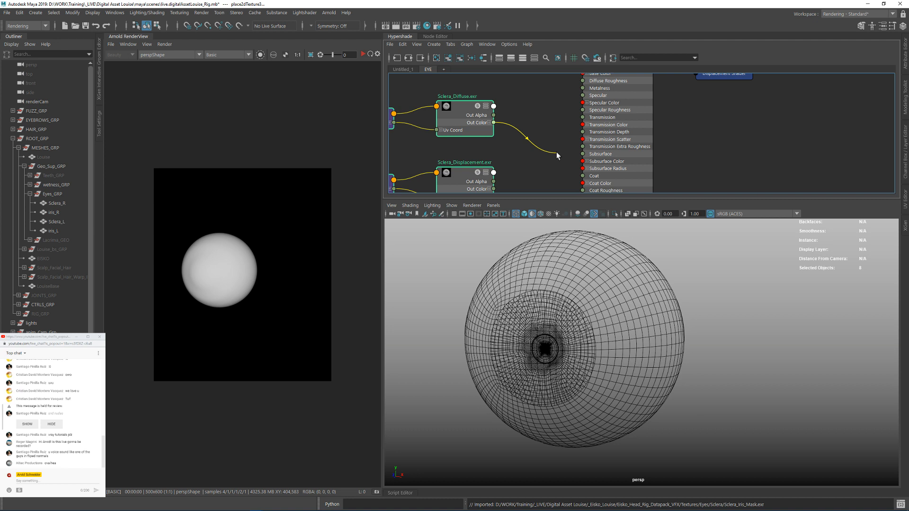
drag(557, 153, 582, 162)
alt+middle_drag(543, 160, 553, 122)
alt+middle_drag(522, 153, 499, 143)
Step: Create a displacement shader node near Sclera_Displacement.exr and delete the extra shading group that comes with it
scroll(521, 146, down, 2)
alt+middle_drag(700, 126, 680, 182)
mouse_move(702, 107)
mouse_down()
mouse_move(585, 86)
mouse_move(677, 91)
mouse_up()
alt+middle_drag(527, 203, 549, 138)
key(Tab)
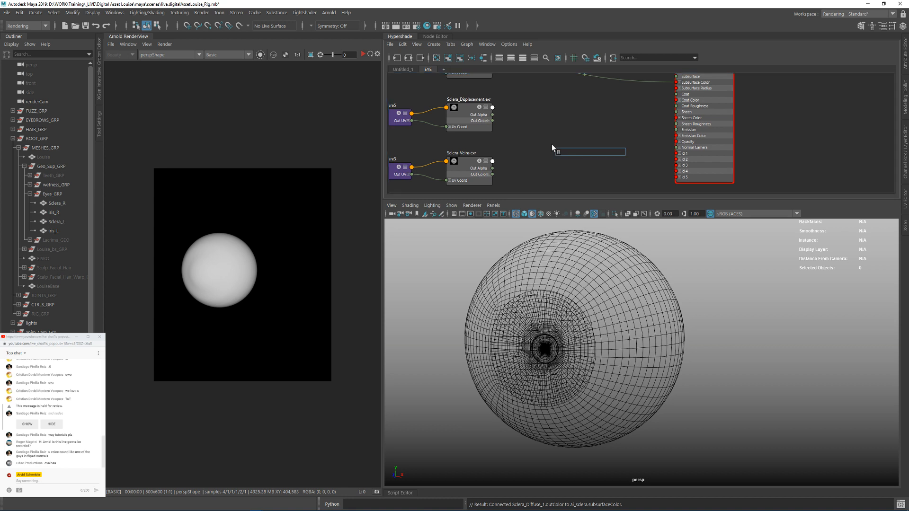
text(displ)
key(Return)
drag(636, 164, 638, 164)
key(Delete)
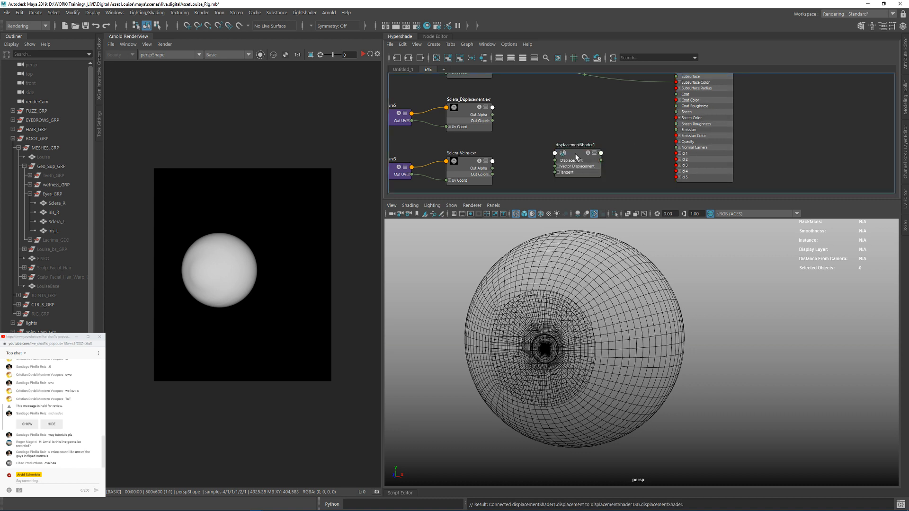
Step: Connect Out Color R of Sclera_Displacement.exr to the displacement shader's Displacement, and that shader to the Displacement Shader input of ai_sclera's shading group
drag(574, 154, 565, 139)
click(488, 121)
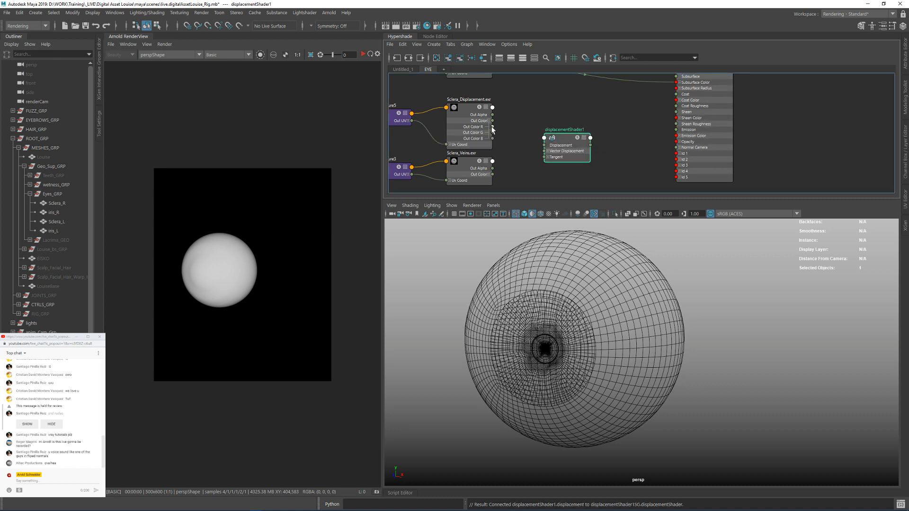
drag(492, 128, 674, 141)
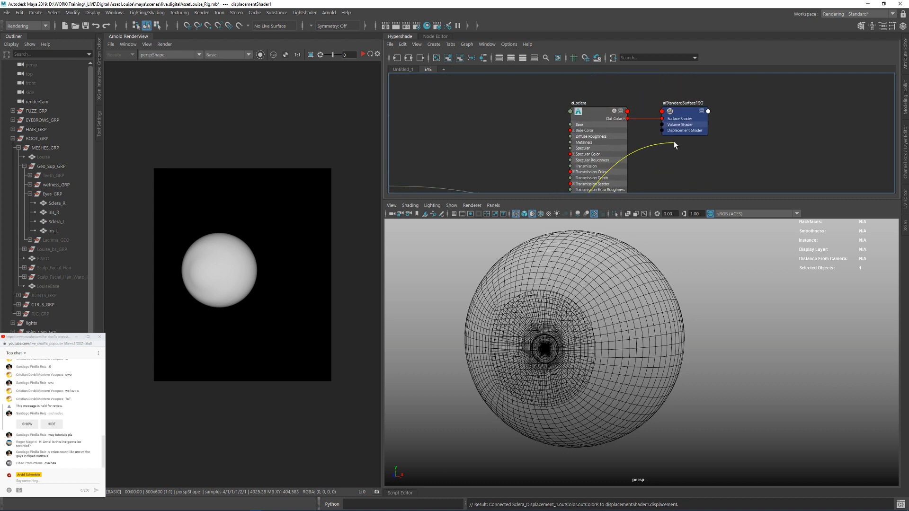
click(662, 131)
scroll(683, 145, down, 3)
alt+middle_drag(682, 145, 651, 87)
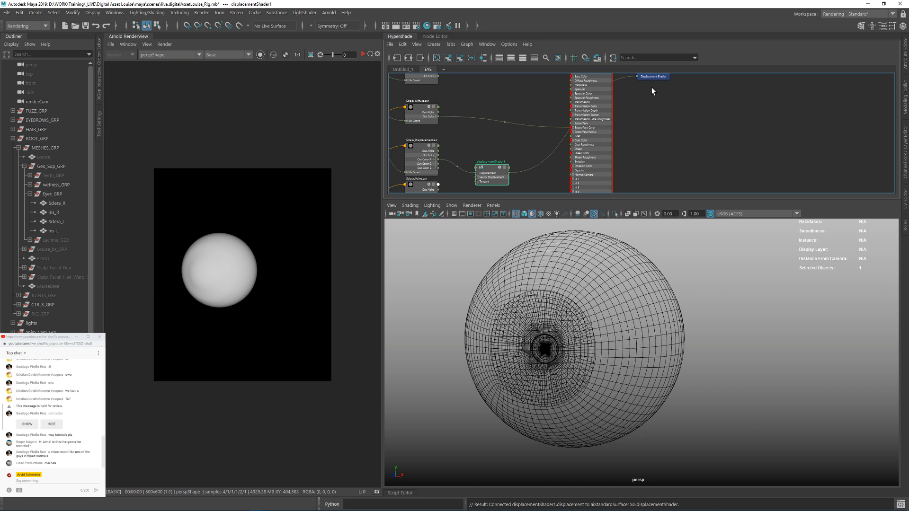
Step: Move the aiStandardSurface1SG node away from ai_sclera and bring Sclera_Veins.exr with its placement node up from the bottom of the graph
drag(653, 77, 680, 149)
alt+middle_drag(499, 153, 529, 135)
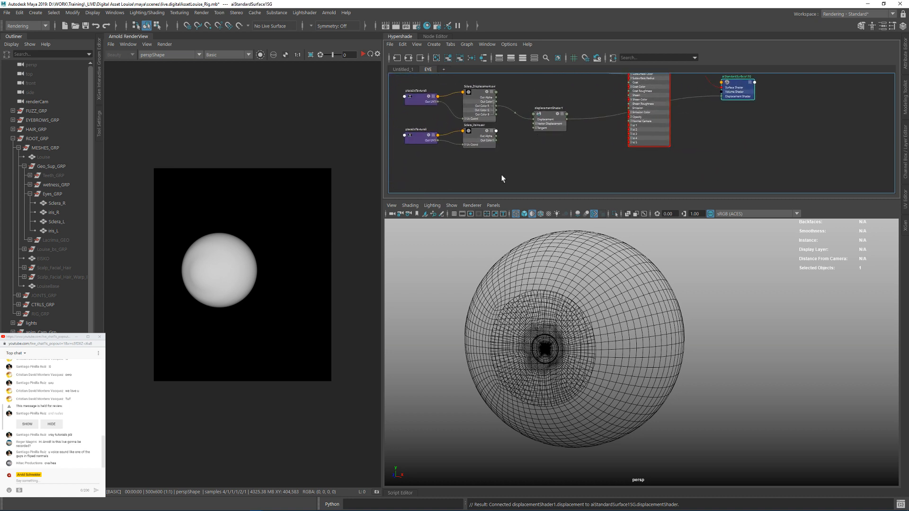
drag(410, 135, 410, 134)
drag(483, 146, 543, 88)
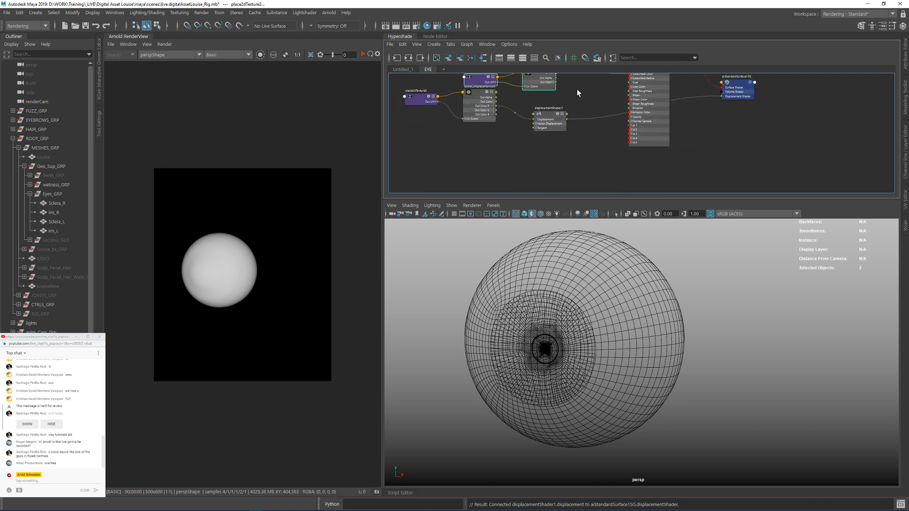
alt+middle_drag(577, 89, 587, 172)
drag(577, 171, 577, 131)
alt+middle_drag(577, 131, 577, 115)
drag(575, 113, 592, 103)
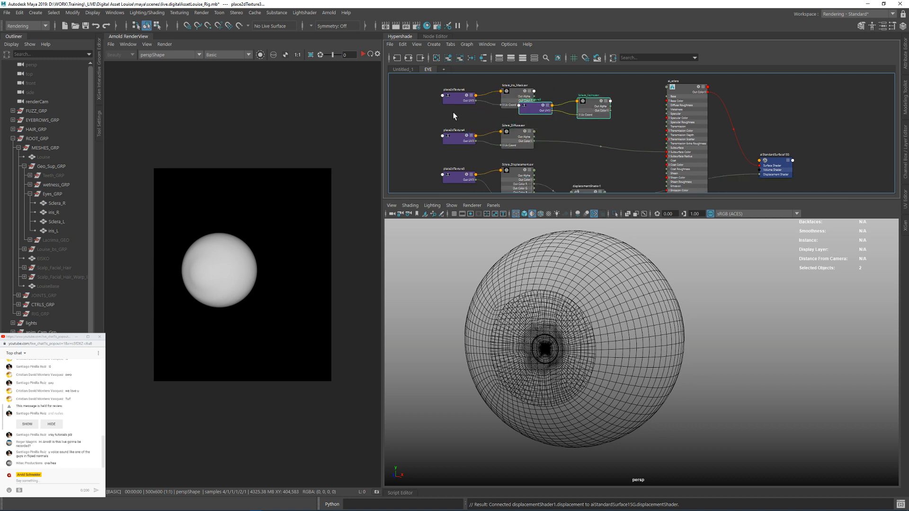
Step: Stack Sclera_Veins.exr above Sclera_Diffuse.exr and Sclera_Iris_Mask.exr above that, each together with its placement node
alt+middle_drag(453, 112, 459, 141)
drag(437, 102, 529, 68)
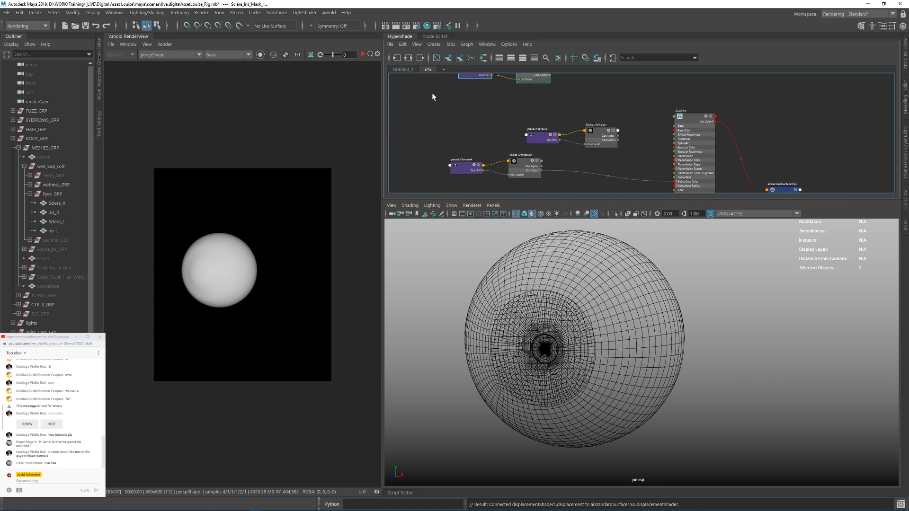
drag(482, 113, 608, 140)
drag(531, 132, 455, 124)
click(594, 111)
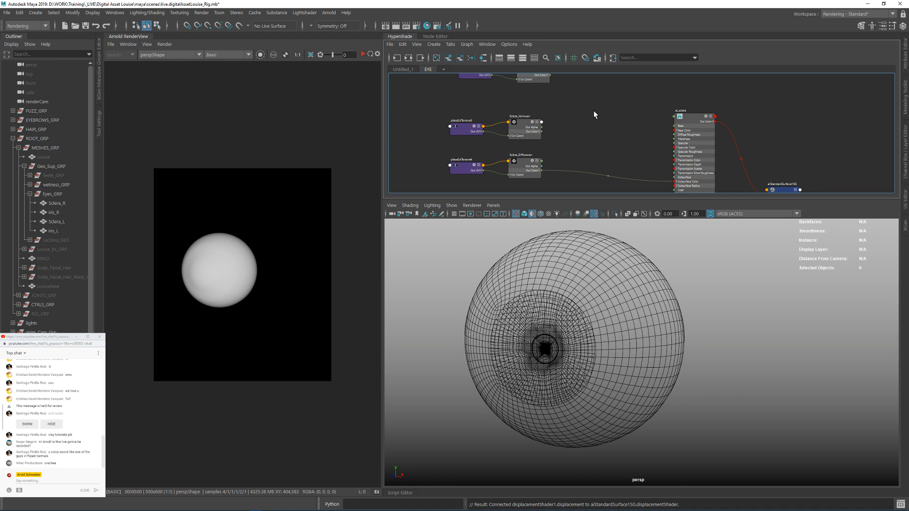
alt+middle_drag(594, 111, 587, 148)
drag(544, 112, 587, 135)
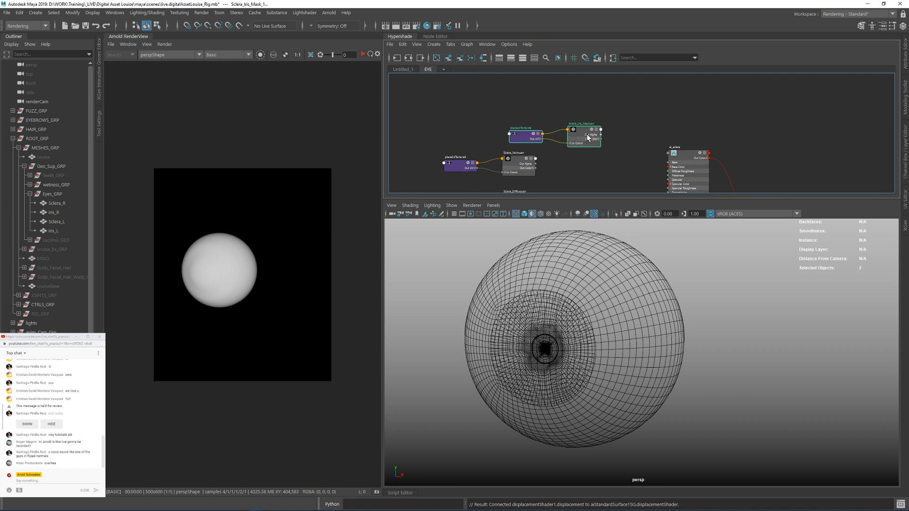
alt+middle_drag(625, 124, 565, 79)
alt+middle_drag(754, 152, 733, 105)
mouse_move(568, 104)
alt+middle_down()
mouse_move(582, 106)
mouse_move(562, 121)
alt+middle_up()
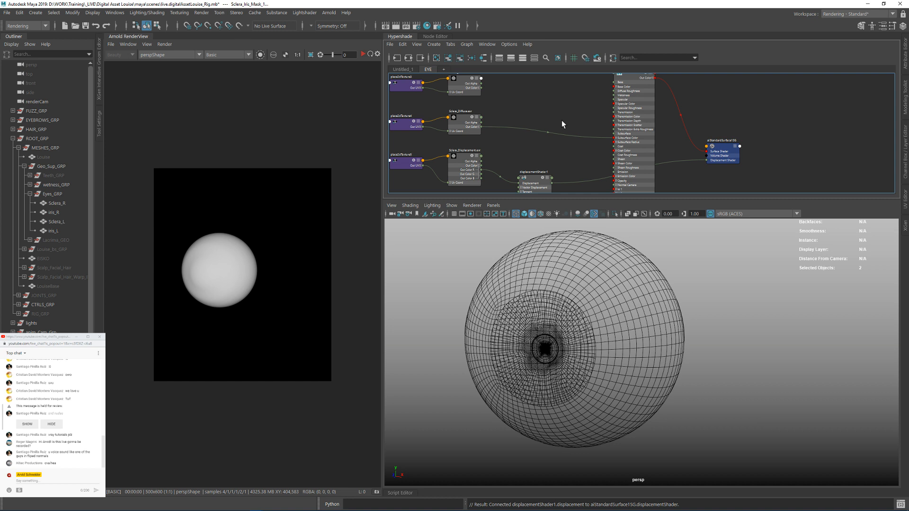
click(570, 118)
Step: Create an Arnold Skydome Light and show its attributes
click(329, 13)
mouse_move(353, 59)
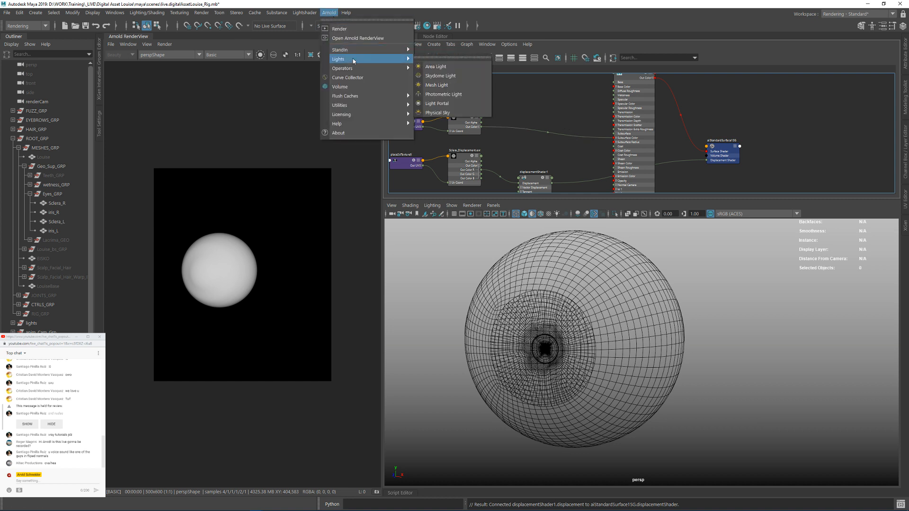
click(440, 76)
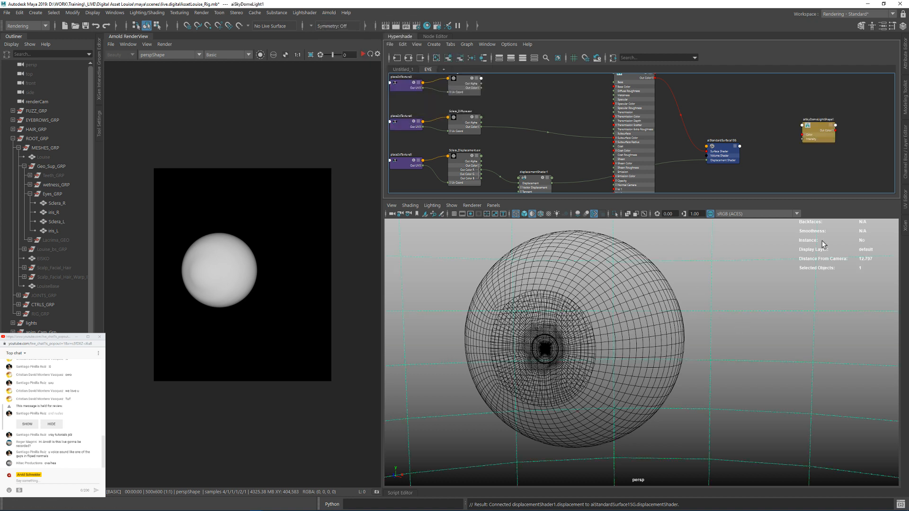
click(904, 67)
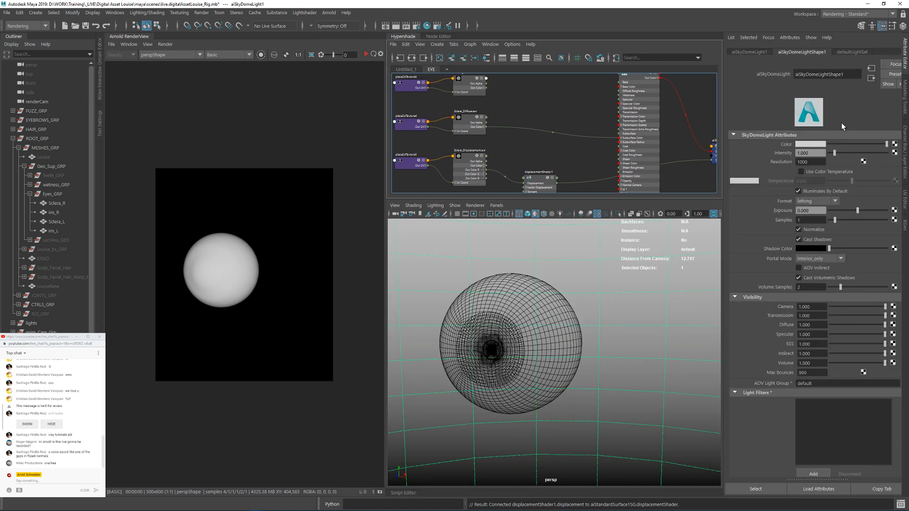
Step: Map a file texture to the skydome light's Color and load the studio 2k ACEScg HDRI image into it
click(894, 144)
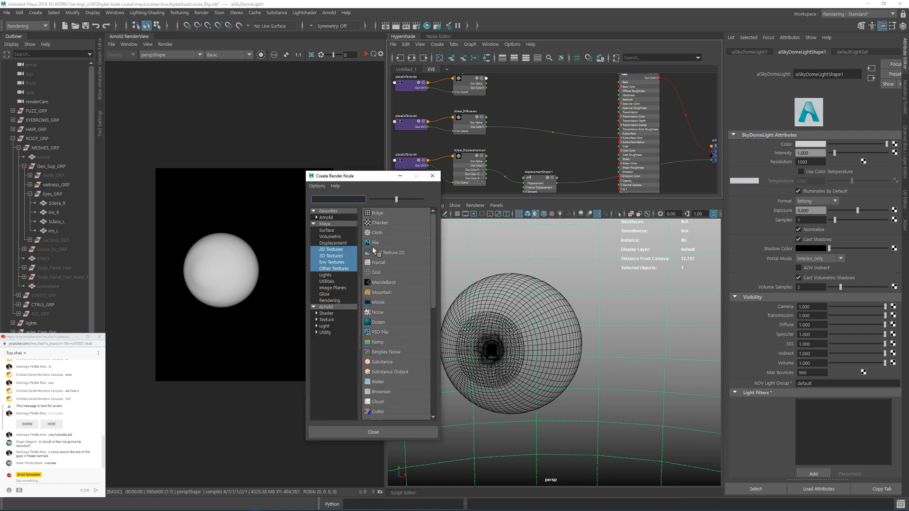
click(377, 250)
click(900, 170)
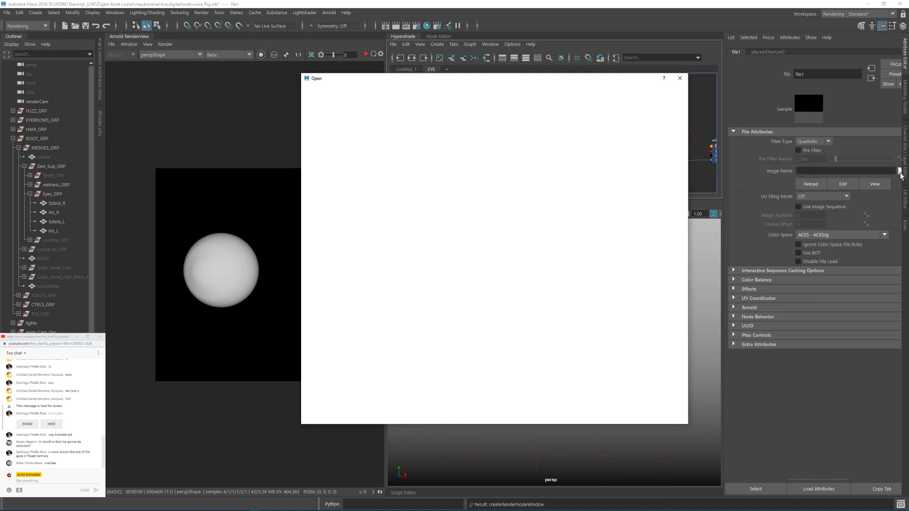
drag(493, 78, 908, 83)
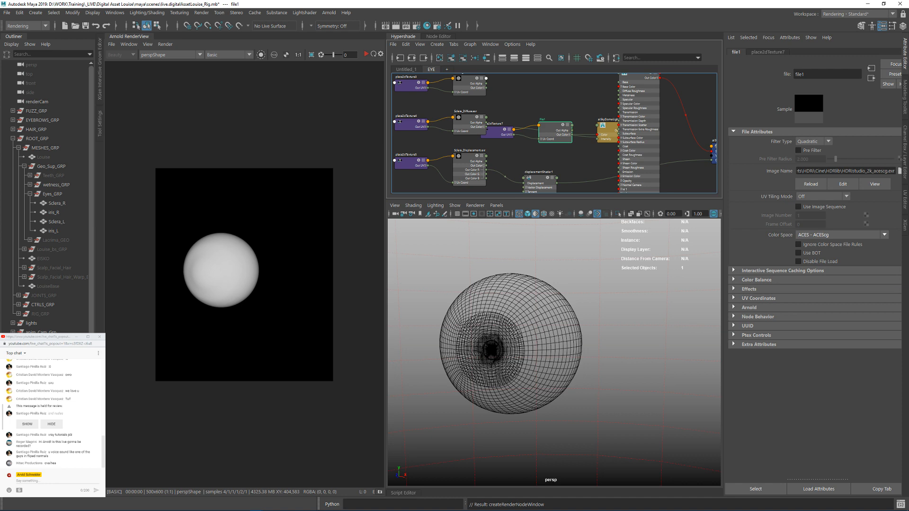
Step: Examine both eyeballs in the perspective viewport from several angles
alt+drag(640, 283, 686, 337)
alt+right_drag(686, 337, 582, 315)
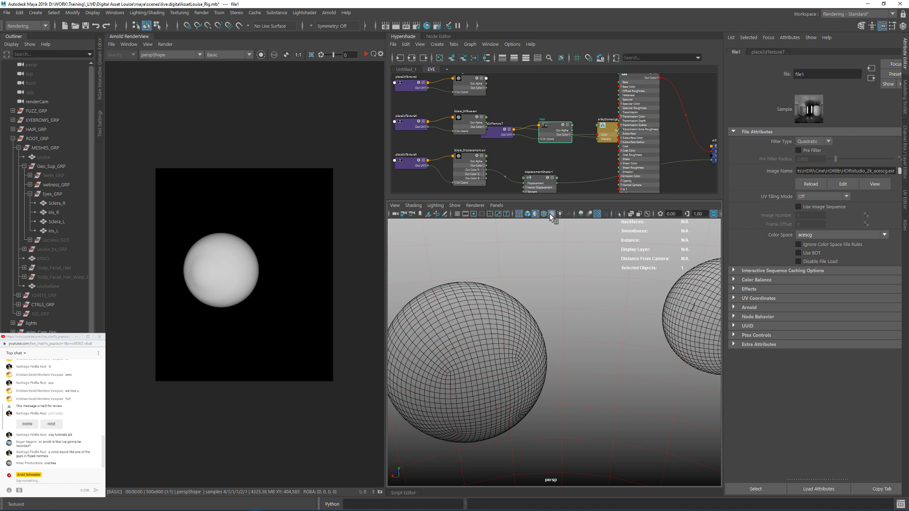
alt+drag(554, 243, 555, 226)
mouse_move(609, 281)
alt+mouse_down()
mouse_move(637, 284)
mouse_move(607, 286)
alt+mouse_up()
alt+right_drag(606, 286, 544, 286)
alt+drag(561, 268, 400, 267)
alt+right_drag(472, 277, 606, 354)
alt+drag(606, 354, 564, 327)
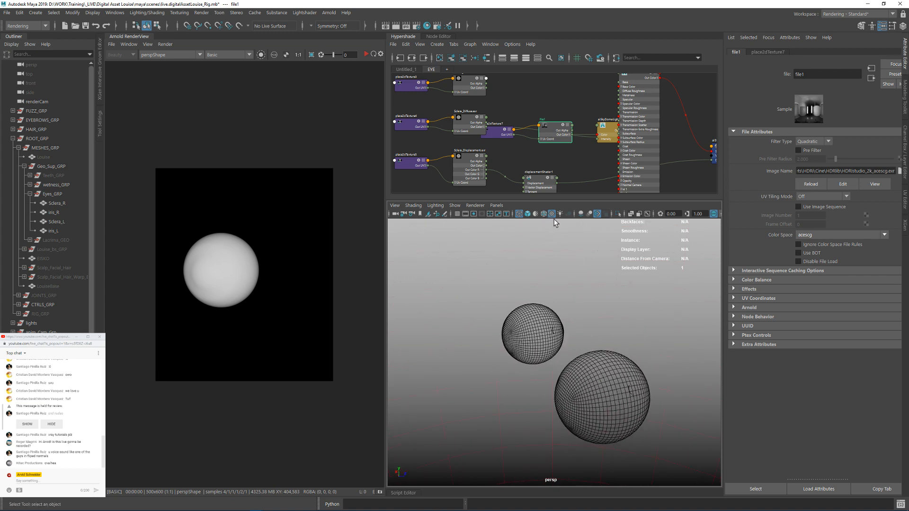
alt+drag(553, 220, 524, 283)
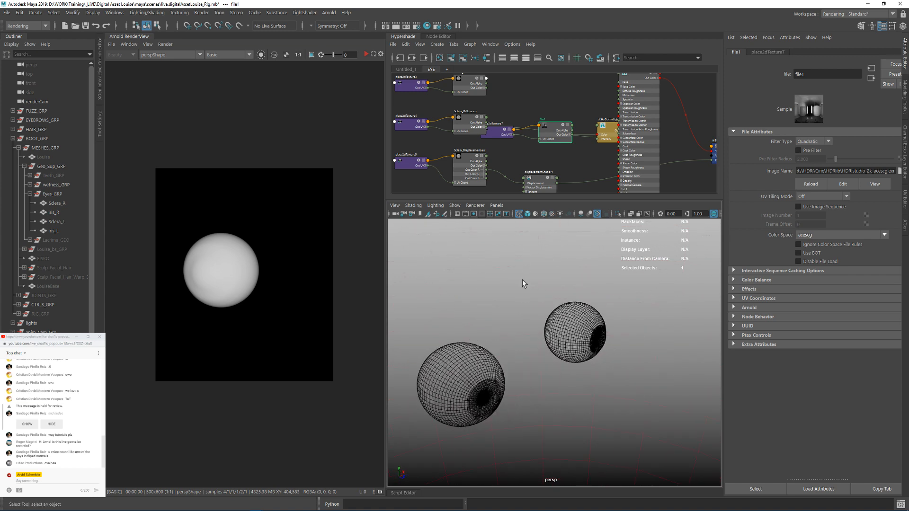
alt+right_drag(524, 283, 713, 154)
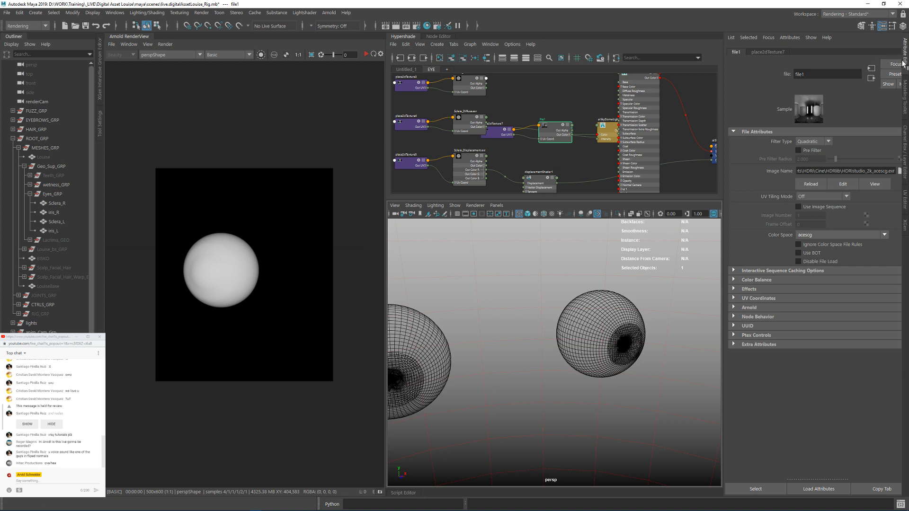
Step: Remove the skydome light, its HDRI file texture and the placement node from the EYE graph without deleting them
mouse_move(579, 117)
alt+middle_down()
mouse_move(556, 142)
mouse_move(588, 123)
alt+middle_up()
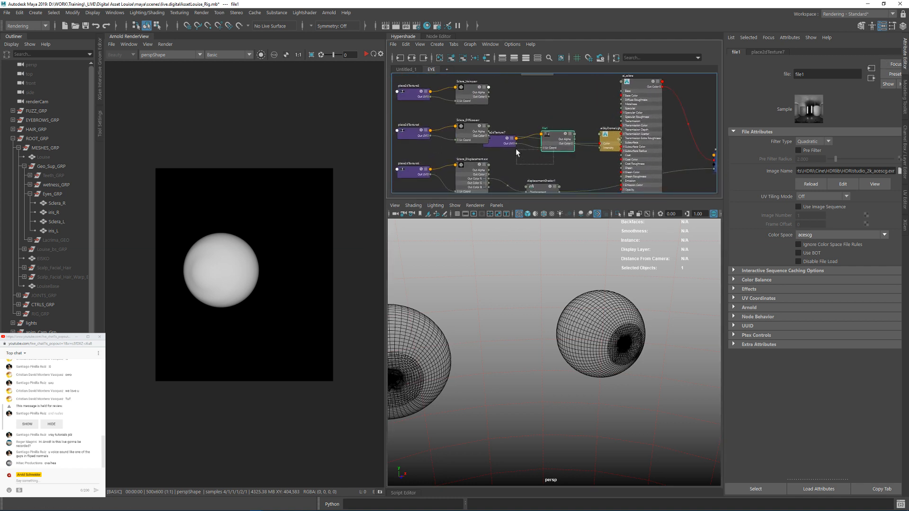
drag(517, 150, 559, 95)
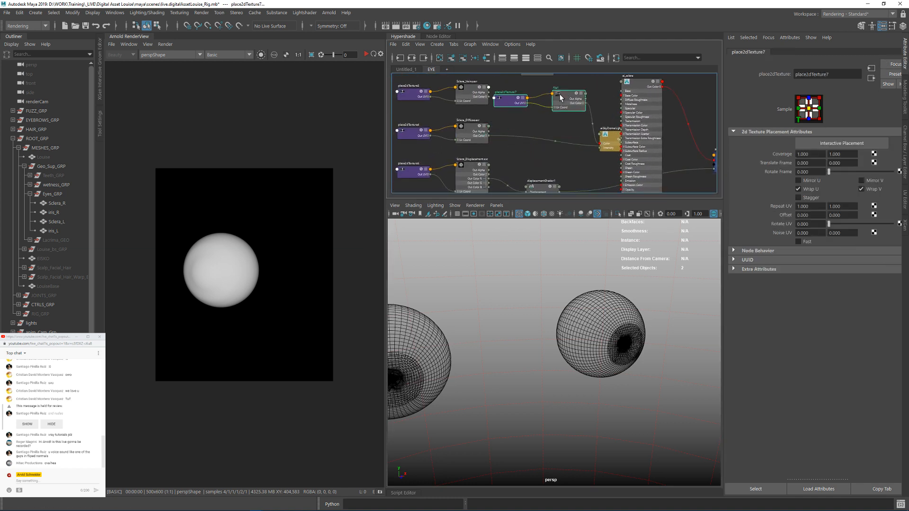
click(463, 60)
alt+middle_drag(693, 179, 606, 165)
alt+middle_drag(522, 124, 544, 122)
drag(547, 122, 516, 111)
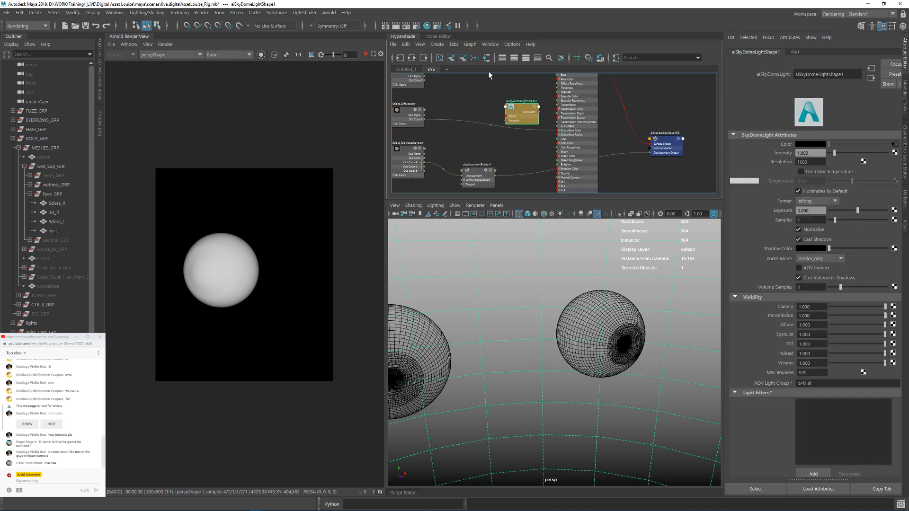
click(463, 59)
Step: Start the Arnold interactive render, switch its shading mode from Basic to Shading, and frame one eyeball from the front
mouse_move(592, 279)
alt+mouse_down()
mouse_move(575, 295)
mouse_move(601, 273)
alt+mouse_up()
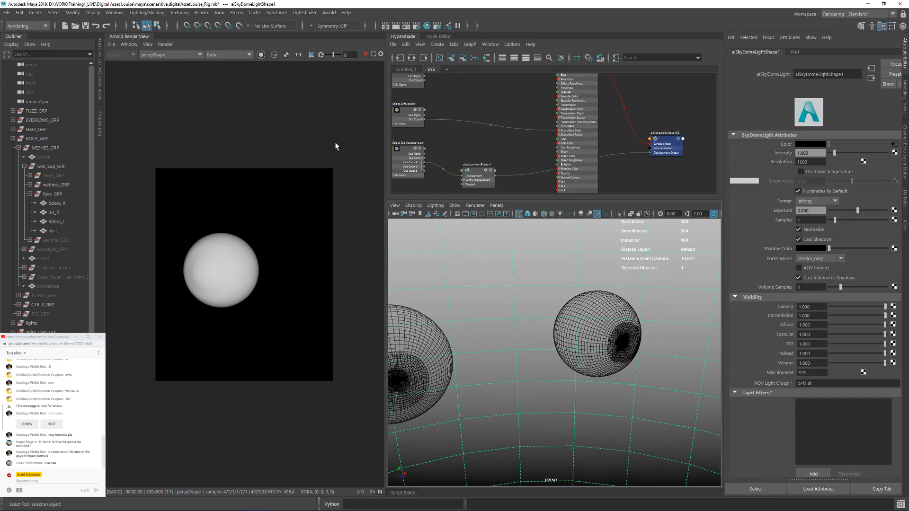
click(366, 54)
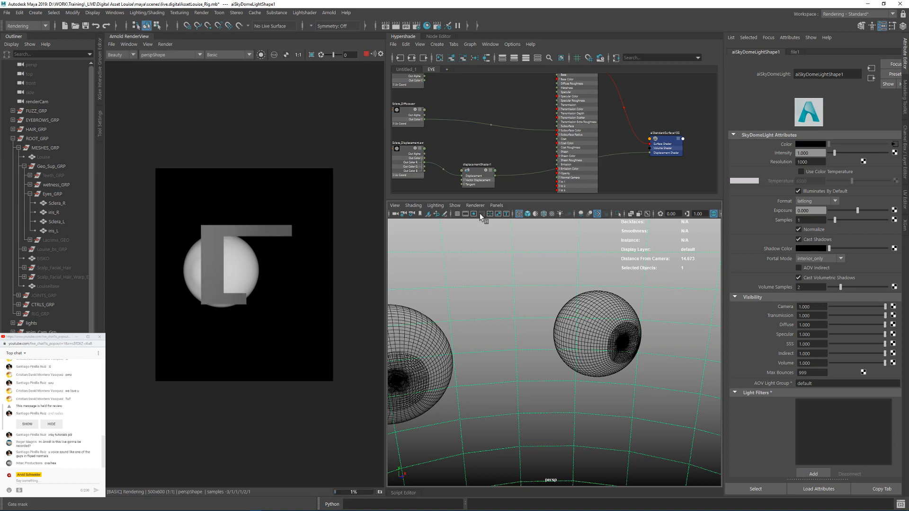
alt+drag(436, 261, 663, 322)
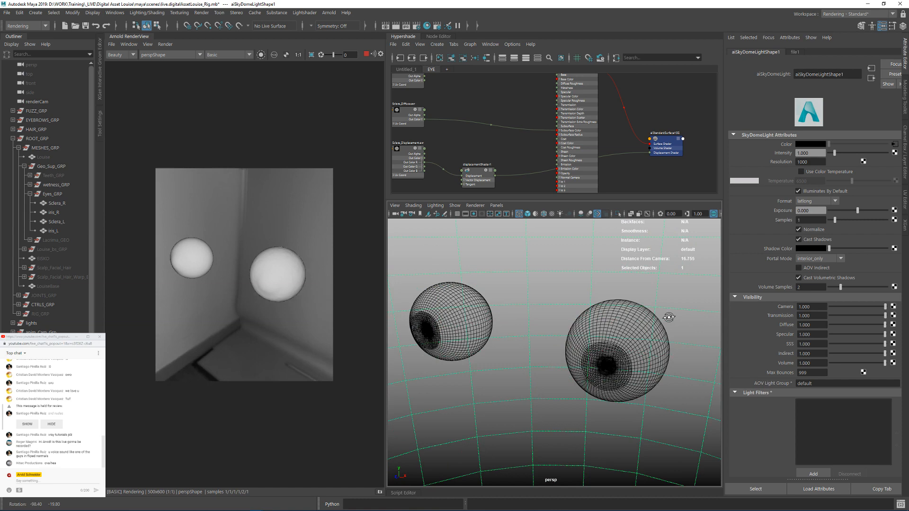
click(223, 55)
click(214, 62)
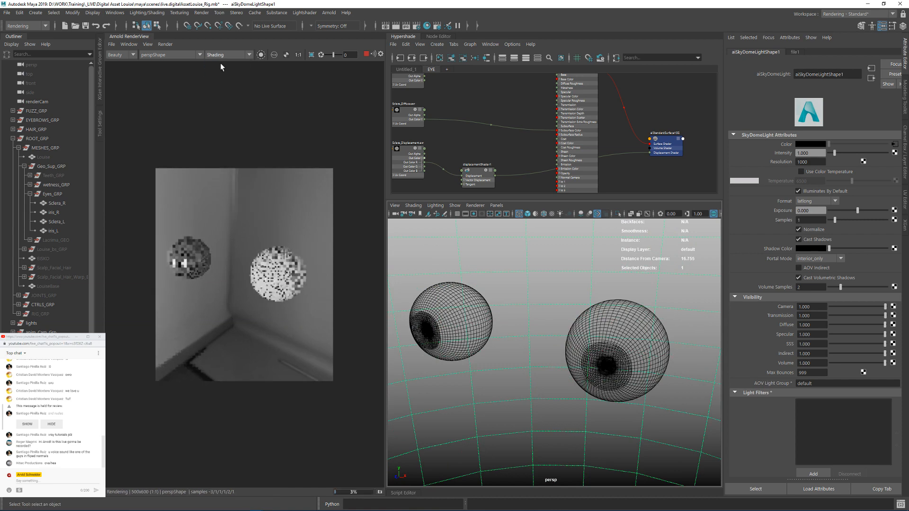
mouse_move(600, 307)
alt+mouse_down()
mouse_move(523, 275)
mouse_move(551, 263)
alt+mouse_up()
alt+right_drag(551, 263, 606, 289)
Step: Raise the Base Weight of ai_sclera to 1
alt+middle_drag(635, 91, 630, 148)
click(582, 145)
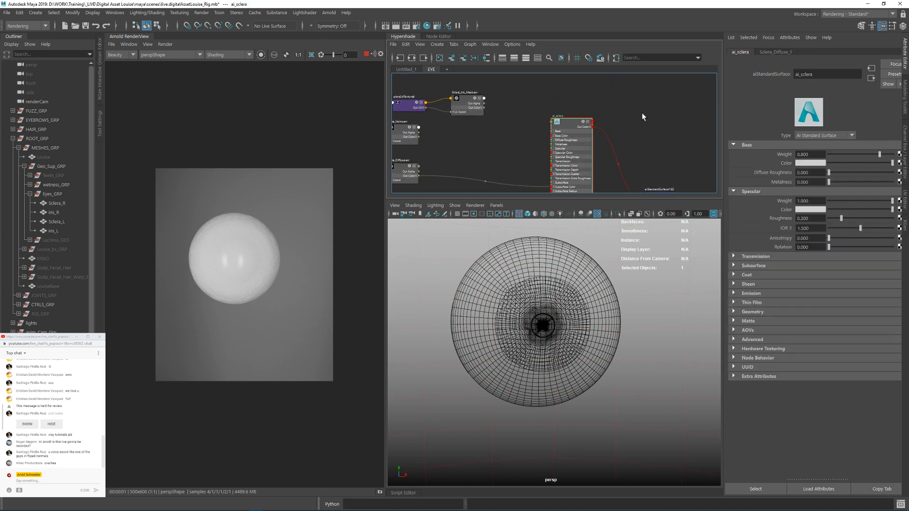
drag(837, 155, 893, 156)
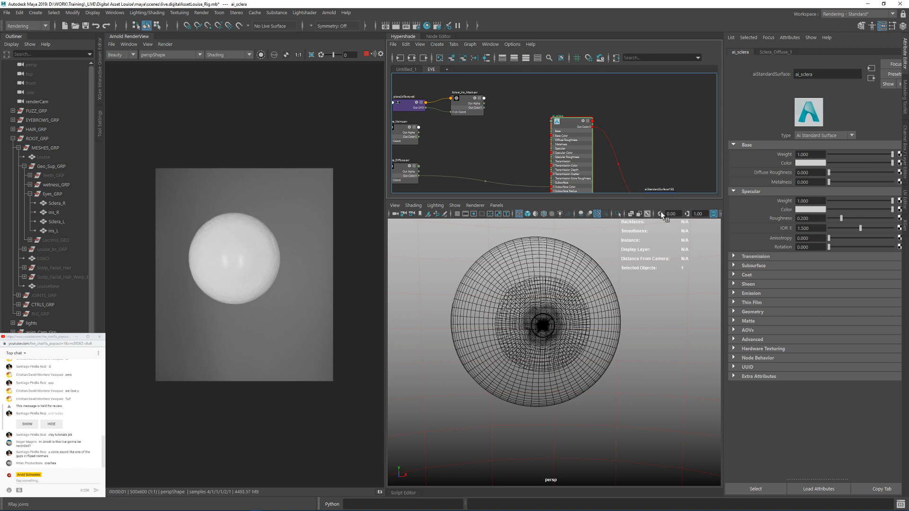
Step: Set the Subsurface Weight of ai_sclera to 1
alt+middle_drag(492, 145, 515, 119)
scroll(490, 151, up, 2)
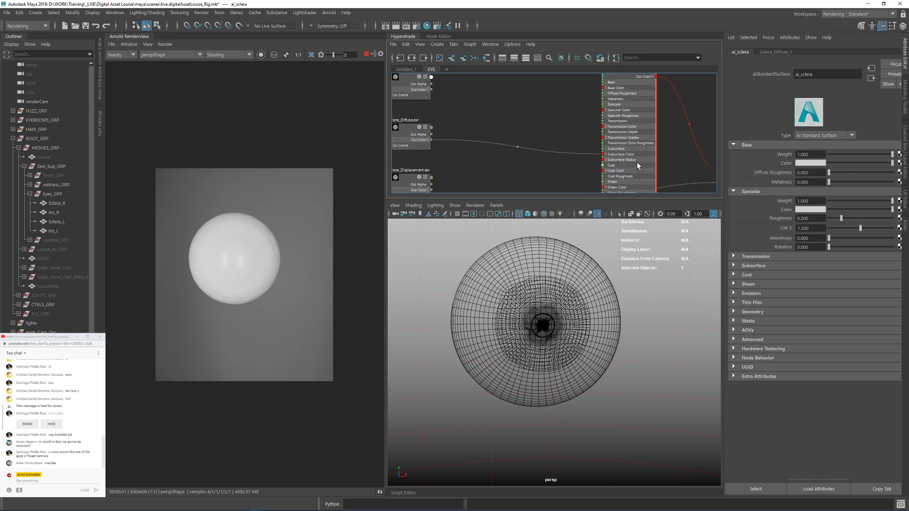
click(766, 265)
drag(822, 276, 790, 278)
text(1)
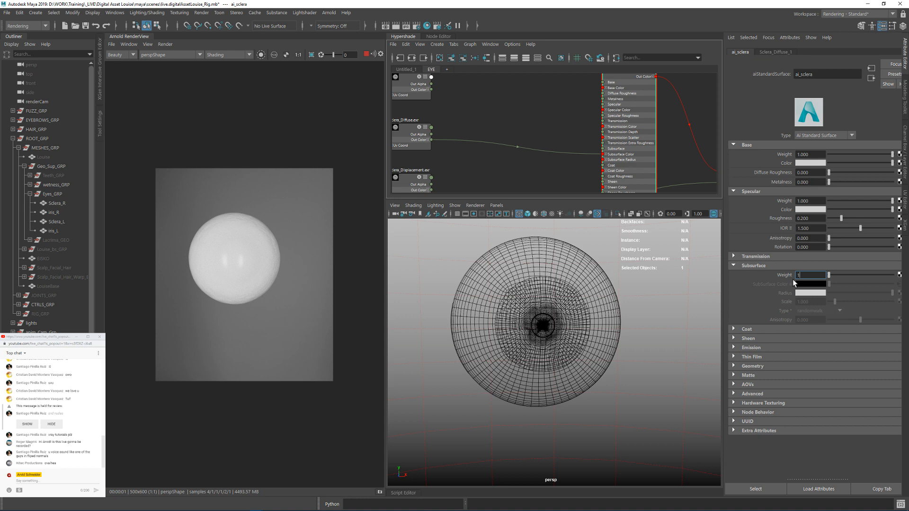
key(Return)
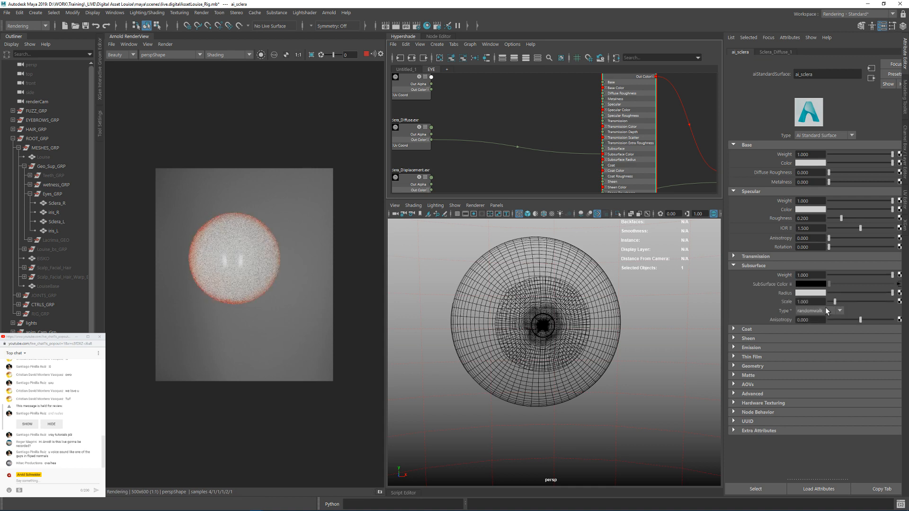
Step: Examine the subsurface shading on the sclera up close from an angle, along with the texture connections of ai_sclera
alt+drag(590, 303, 620, 333)
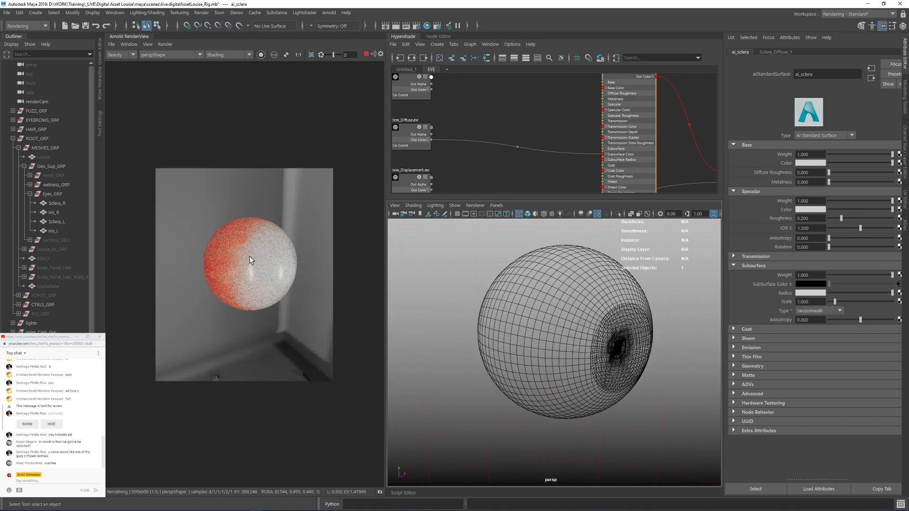
alt+right_drag(556, 315, 598, 327)
alt+drag(597, 327, 618, 333)
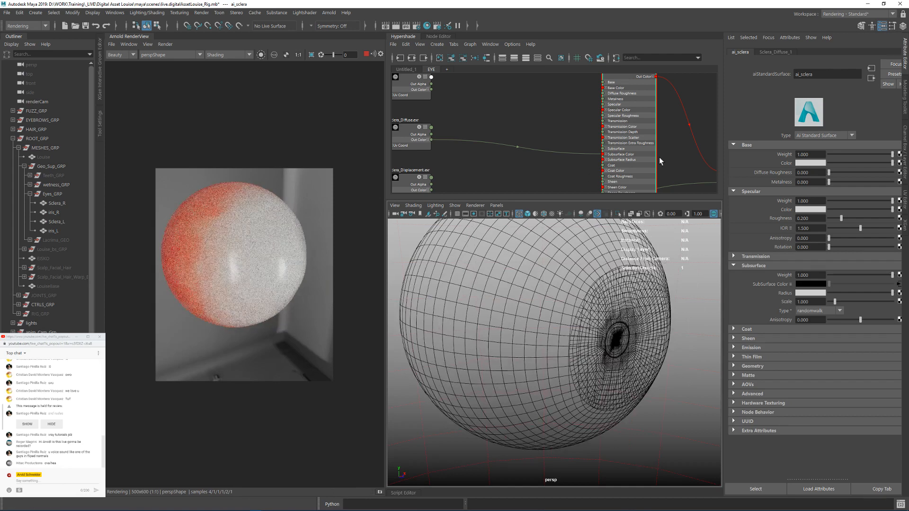
alt+middle_drag(540, 110, 558, 123)
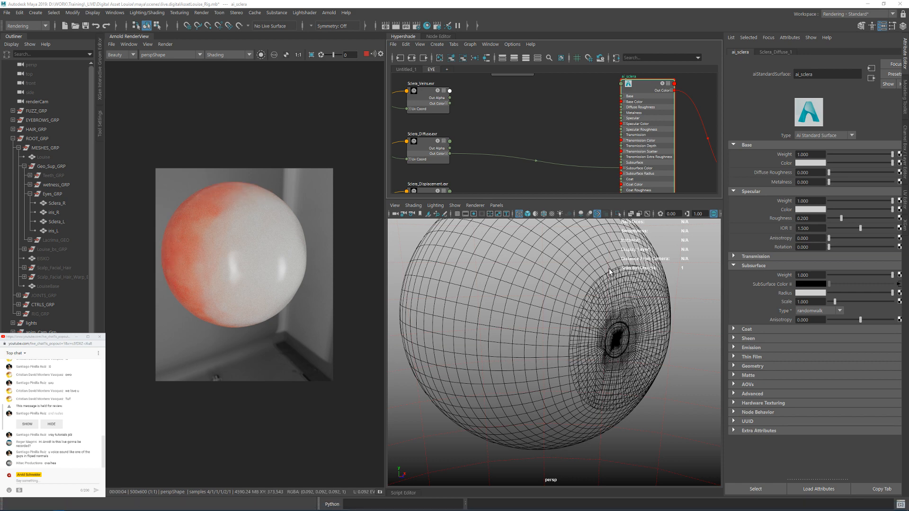
Step: Check the color space options of the Sclera_Diffuse texture feeding the subsurface color
alt+middle_drag(551, 105, 612, 152)
alt+right_drag(612, 152, 578, 146)
alt+middle_drag(578, 145, 583, 108)
alt+right_drag(583, 109, 546, 154)
click(506, 152)
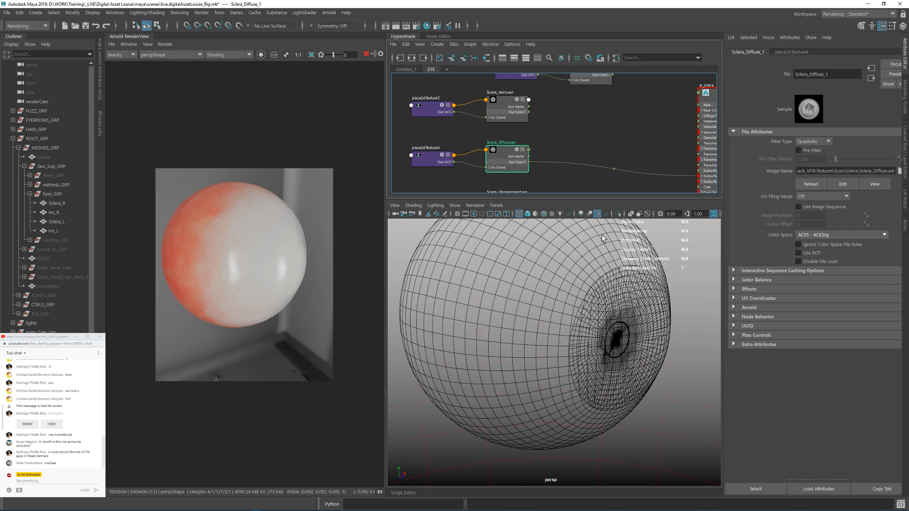
click(827, 237)
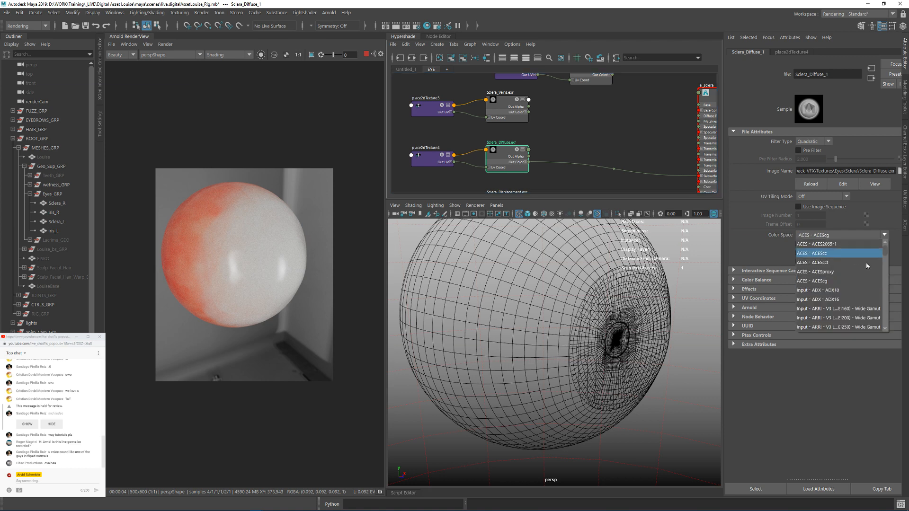
drag(885, 250, 887, 297)
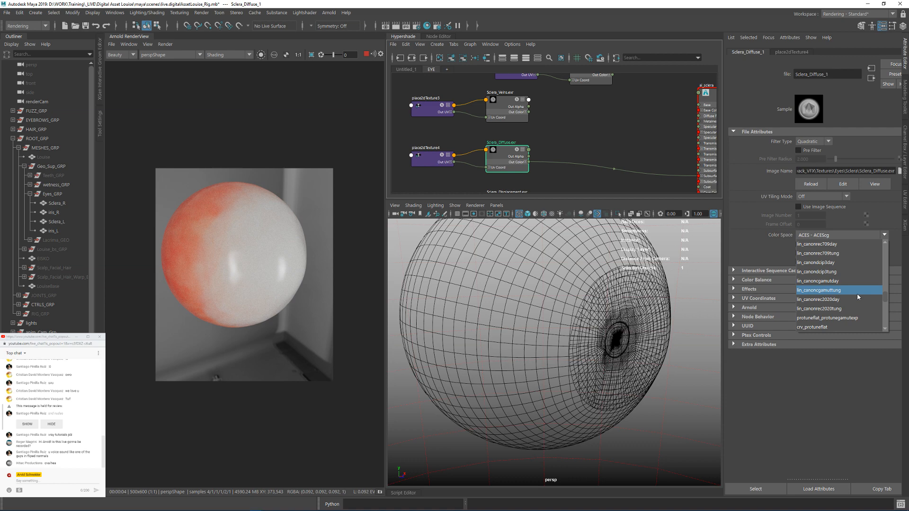
click(828, 363)
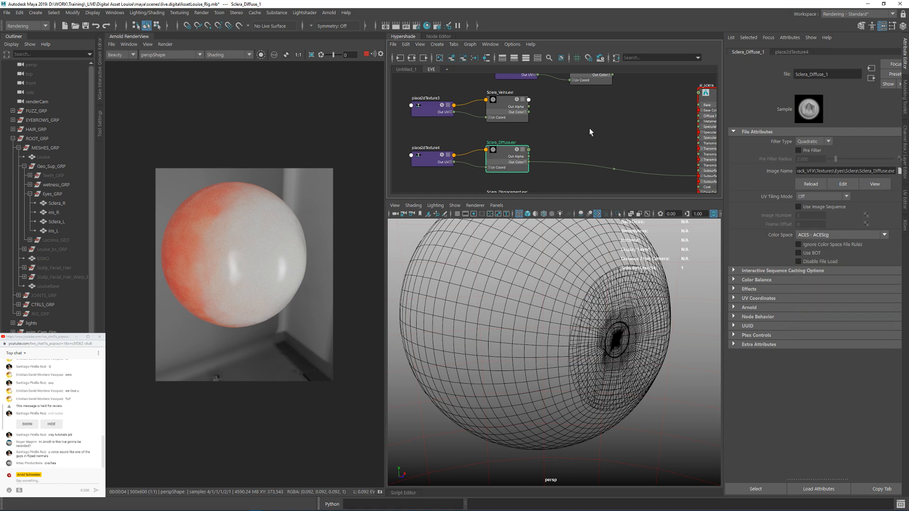
Step: Set the Subsurface Scale of ai_sclera to 0.1
click(612, 132)
alt+middle_drag(613, 133, 593, 123)
alt+drag(546, 264, 563, 276)
click(693, 93)
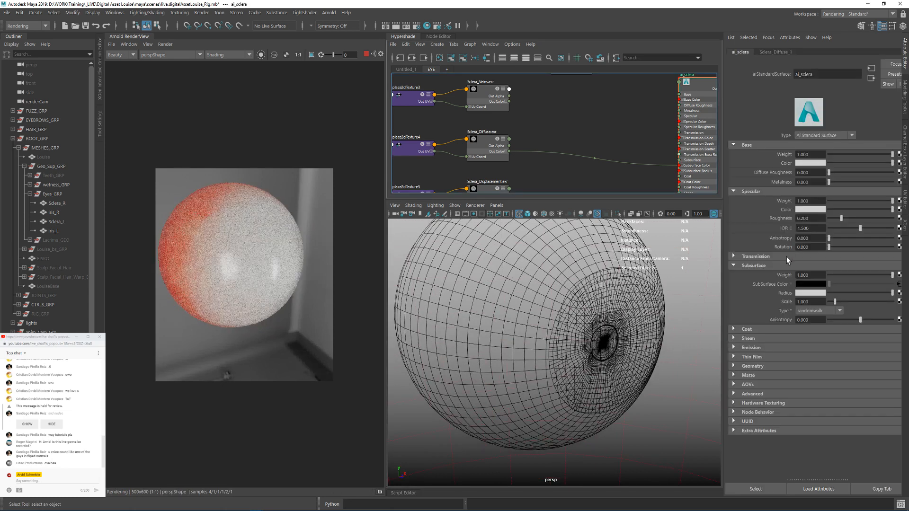
click(813, 301)
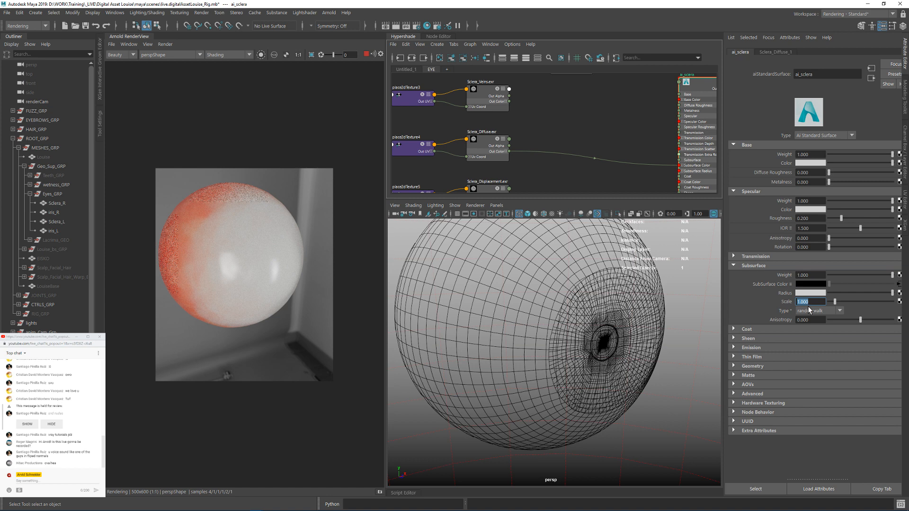
text(0.1)
key(Return)
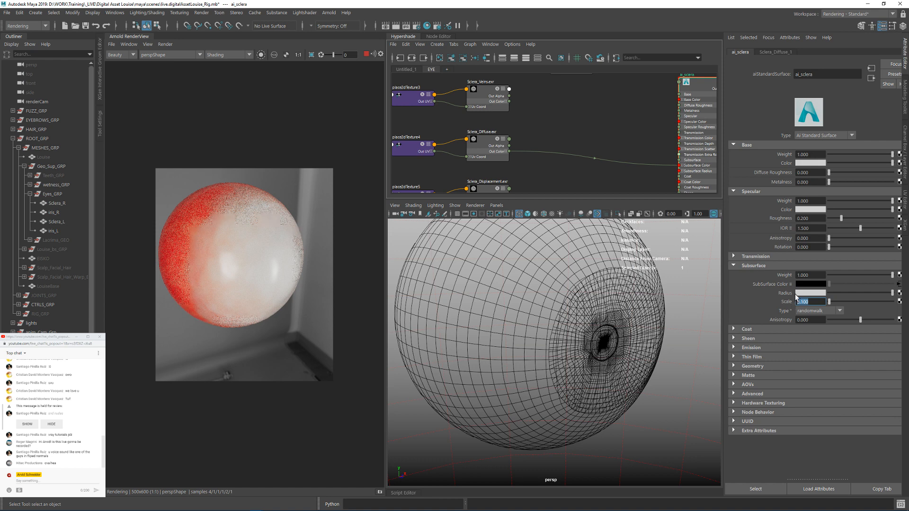
Step: Re-enter 0.1 as the Subsurface Scale of ai_sclera and set its Subsurface Type to randomwalk_v2
drag(801, 301, 811, 304)
key(BackSpace)
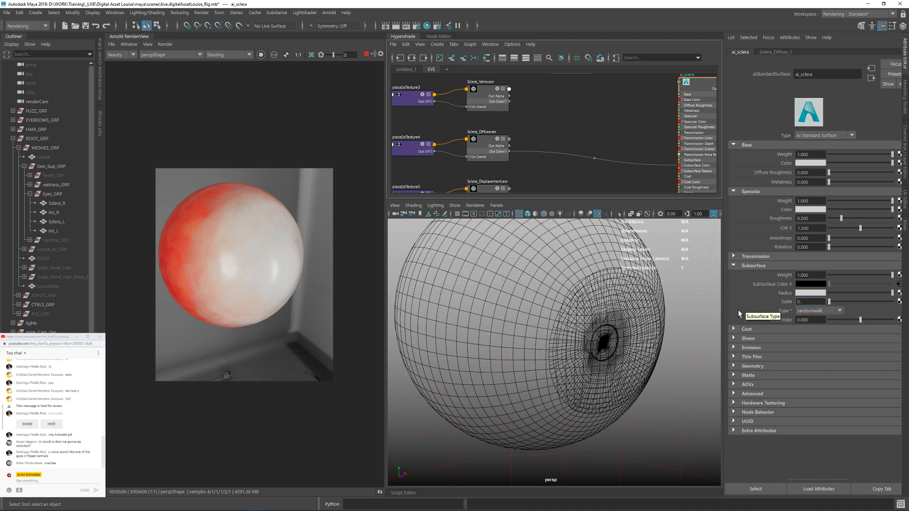
text(1)
key(Return)
click(822, 311)
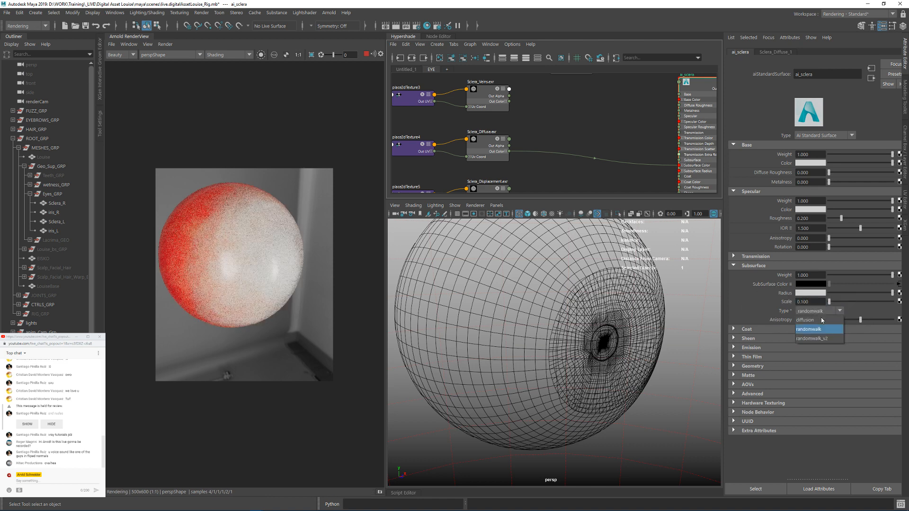
click(819, 337)
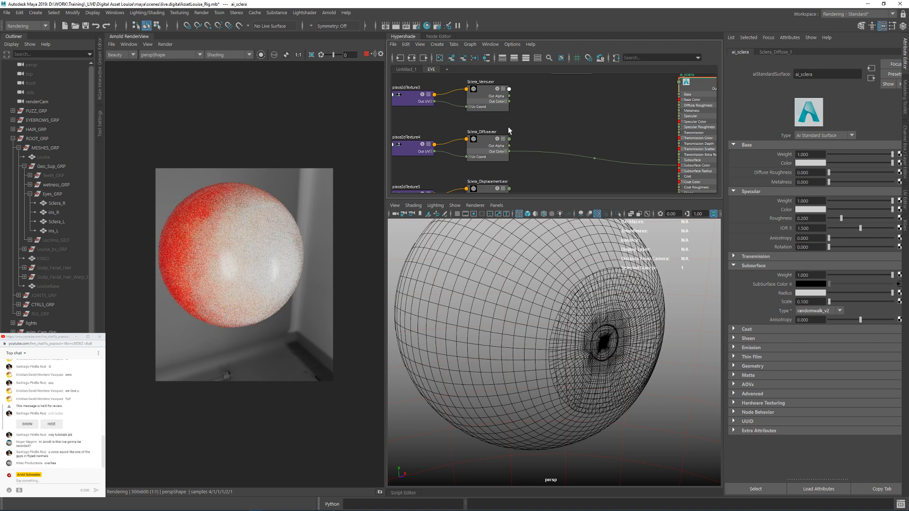
Step: Connect the Out Color of Sclera_Iris_Mask to the id1 input of ai_sclera
alt+middle_drag(580, 108, 557, 132)
drag(561, 132, 574, 151)
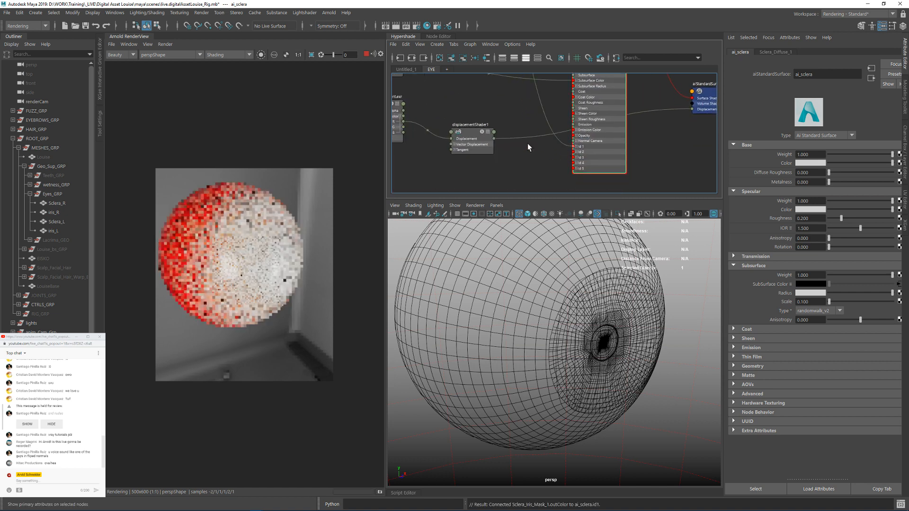
click(480, 104)
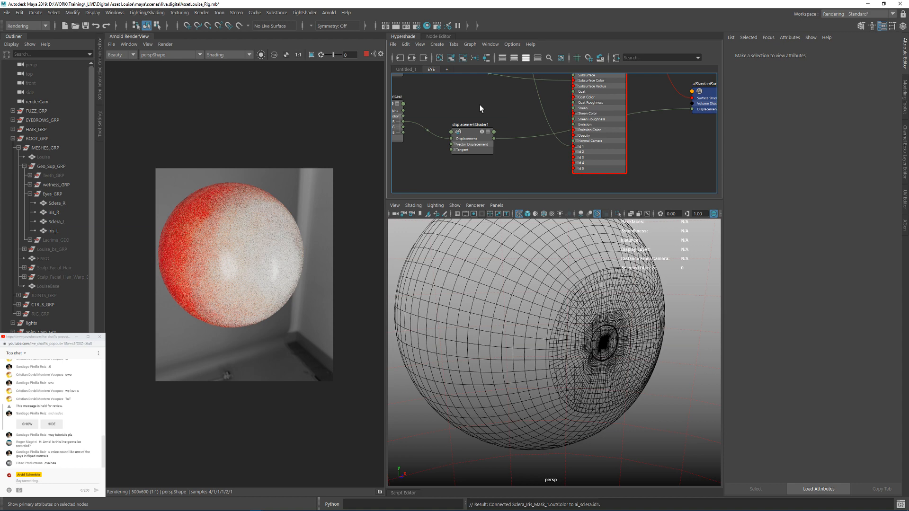
Step: Isolate the Sclera_Iris_Mask texture in the render and examine its coverage from the front of the eye
click(261, 54)
alt+middle_drag(532, 95, 511, 116)
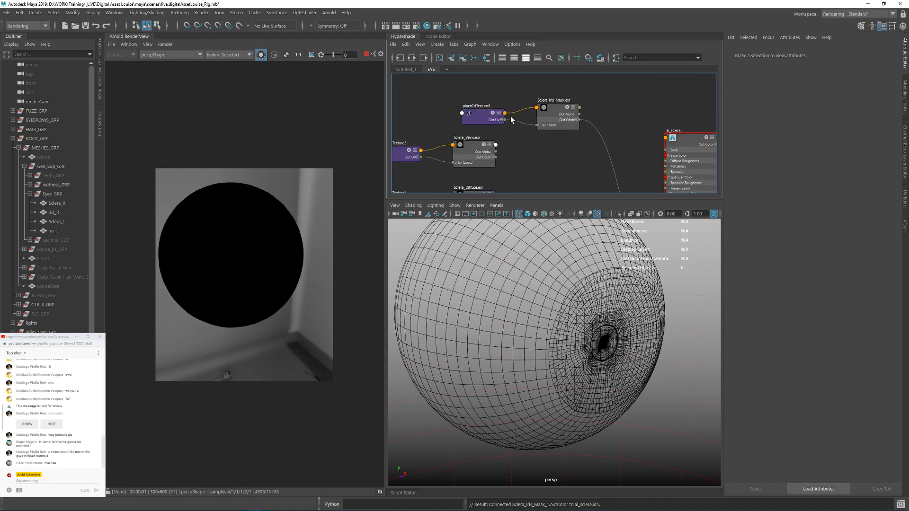
click(552, 110)
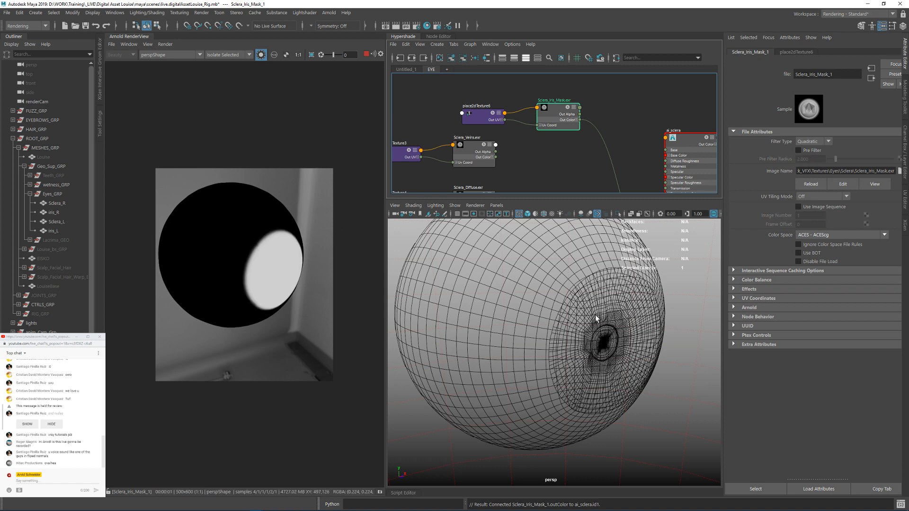
alt+drag(593, 313, 539, 309)
scroll(538, 308, down, 5)
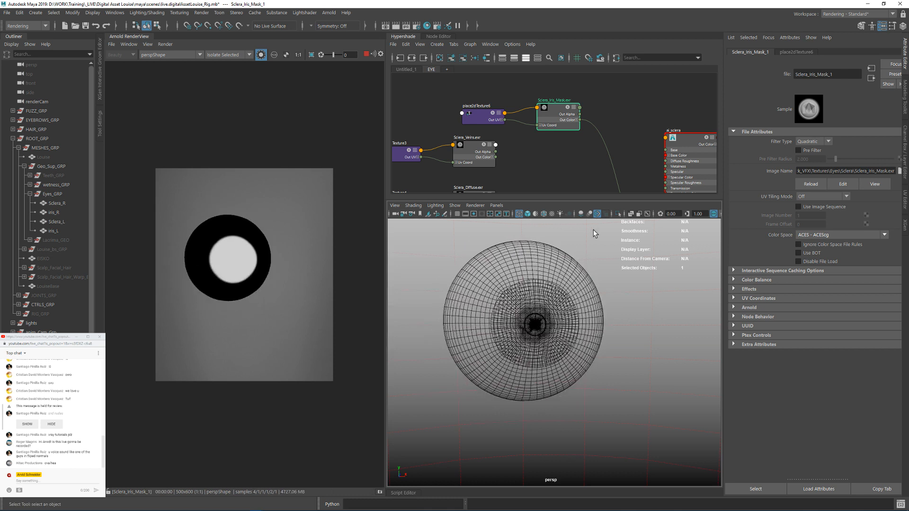
Step: Connect the Out Color R of Sclera_Iris_Mask to the Transmission input of ai_sclera
alt+middle_drag(543, 148, 506, 113)
alt+middle_drag(525, 175, 524, 128)
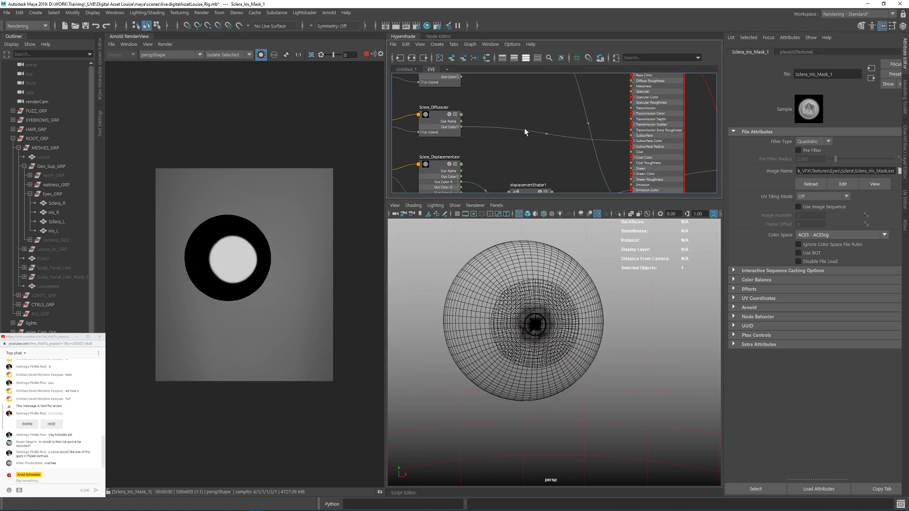
mouse_move(562, 184)
alt+middle_down()
mouse_move(546, 141)
mouse_move(530, 152)
mouse_move(549, 163)
alt+middle_up()
alt+middle_drag(530, 68, 521, 138)
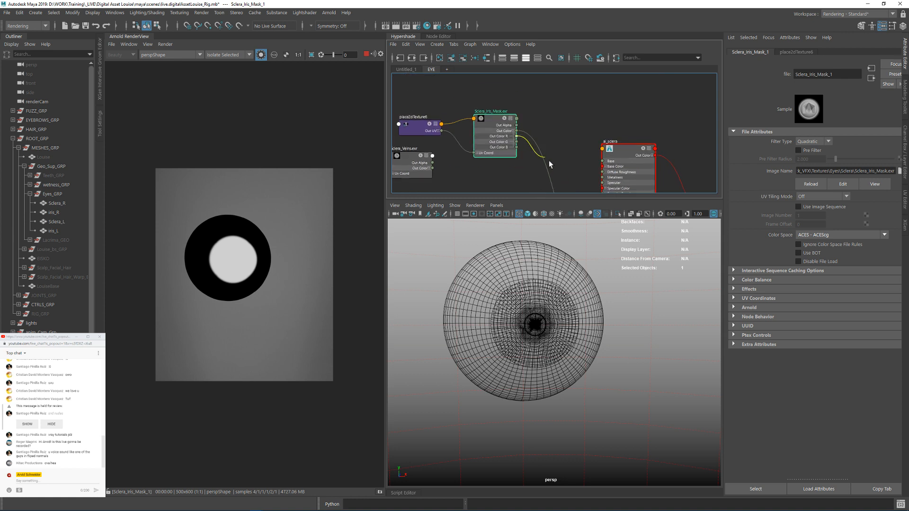
alt+middle_drag(551, 165, 538, 76)
drag(550, 137, 573, 110)
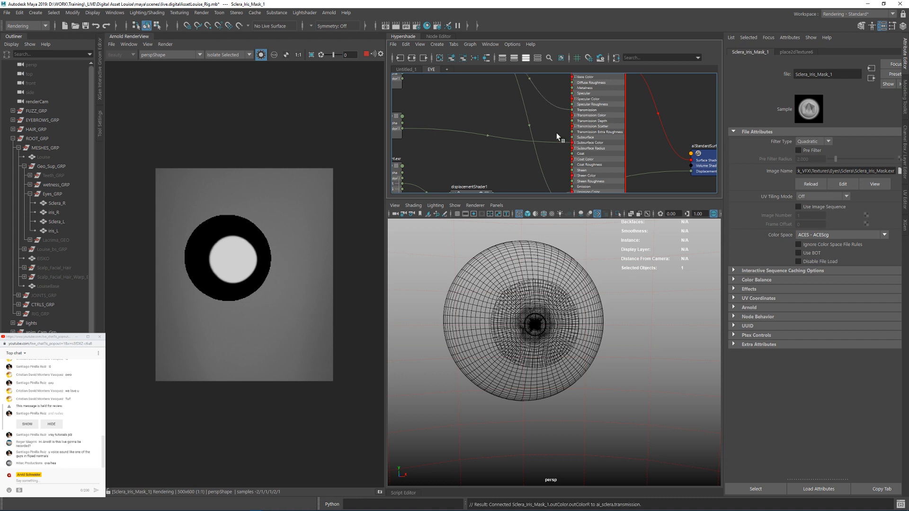
Step: Turn off the isolated node display and inspect the shaded eye from the side and the front
click(261, 55)
mouse_move(655, 314)
alt+mouse_down()
mouse_move(566, 306)
mouse_move(574, 307)
alt+mouse_up()
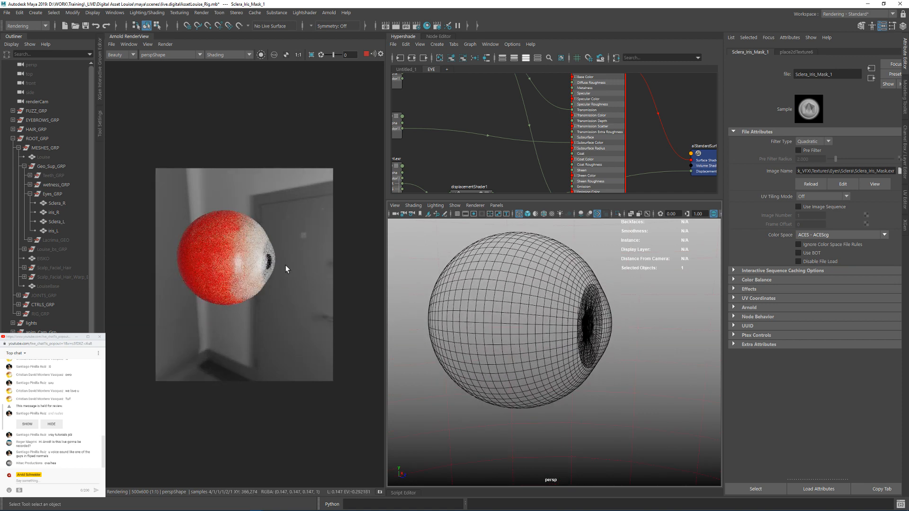
alt+drag(621, 327, 524, 335)
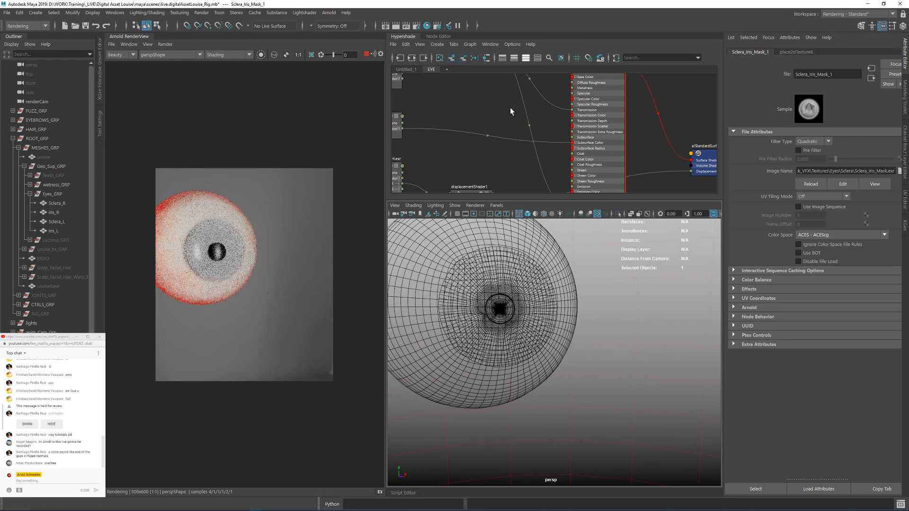
Step: Try a Specular Roughness of about 0.4 on ai_sclera and limit the render to a region over the iris
click(575, 138)
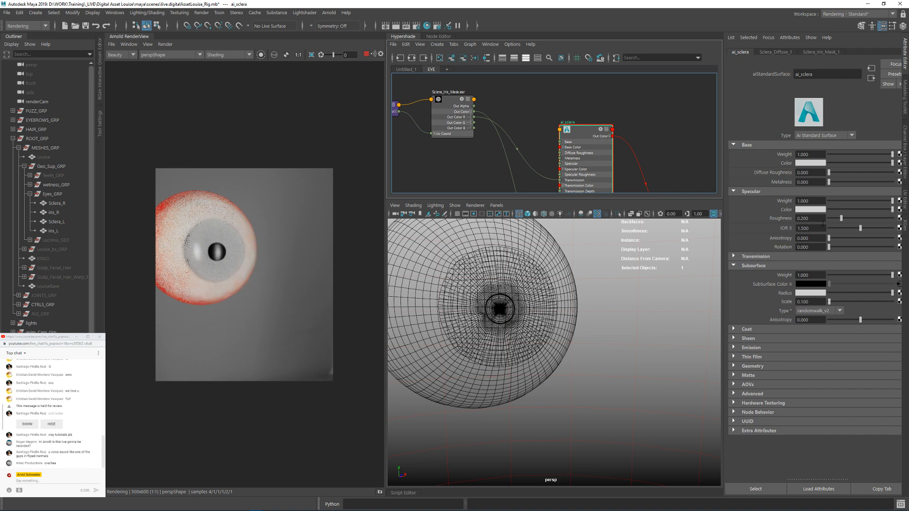
drag(842, 218, 854, 218)
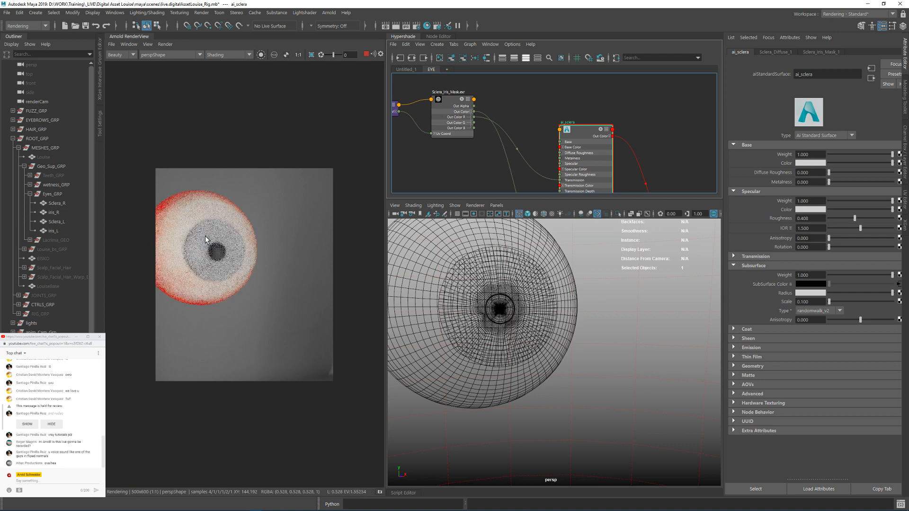
drag(204, 236, 235, 281)
Step: Set the Specular Roughness of ai_sclera to 0 and inspect the pupil reflection up close
click(821, 218)
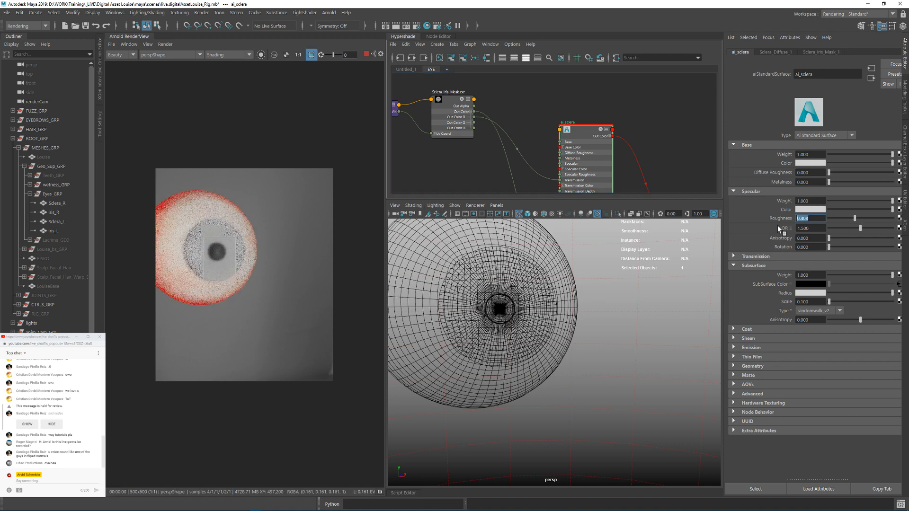
text(0)
key(Return)
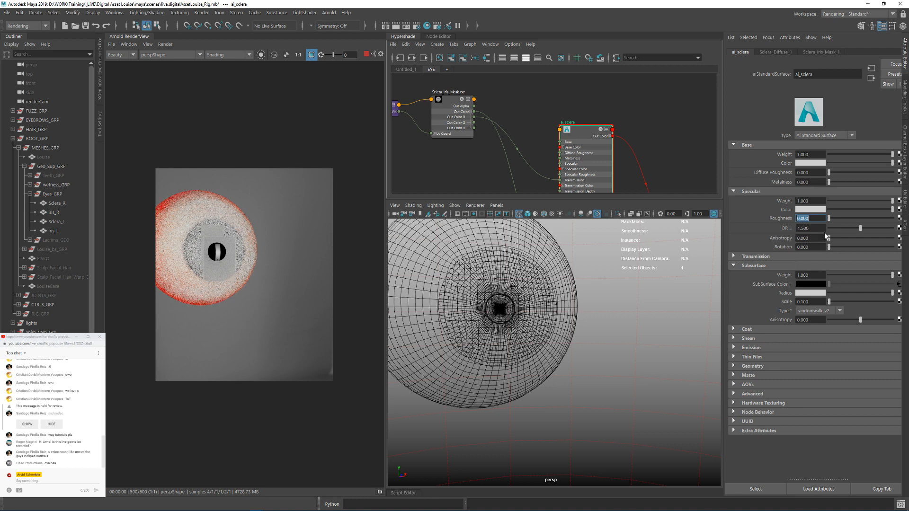
scroll(219, 241, up, 3)
middle_drag(218, 241, 301, 224)
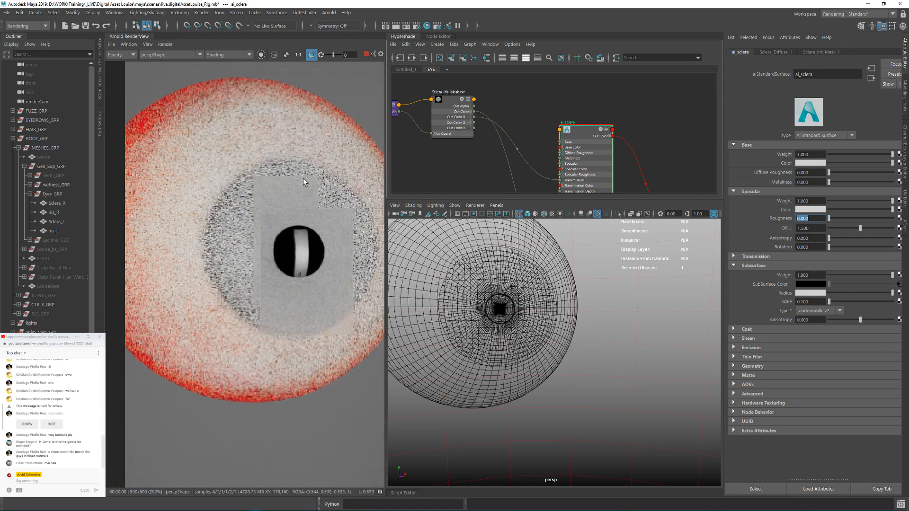
Step: Check the Specular IOR presets of ai_sclera and render a region from the eye's upper edge to the iris
click(792, 227)
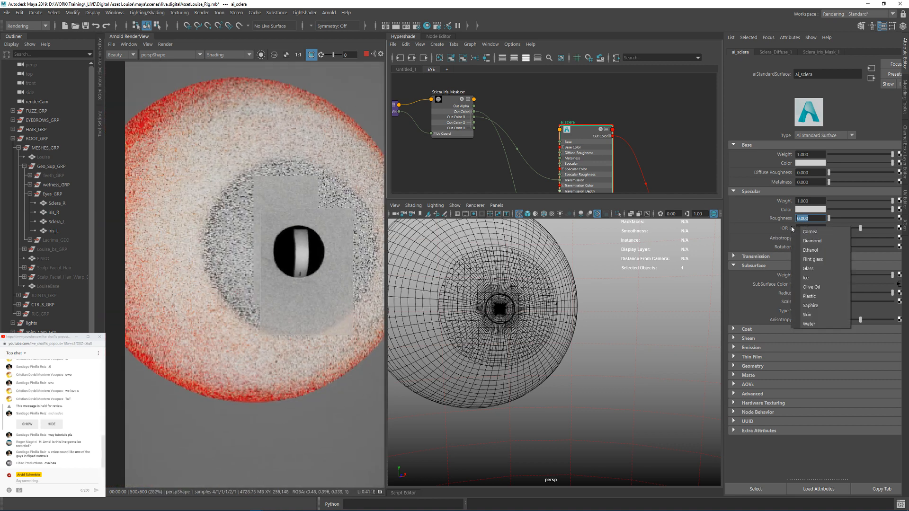
click(810, 268)
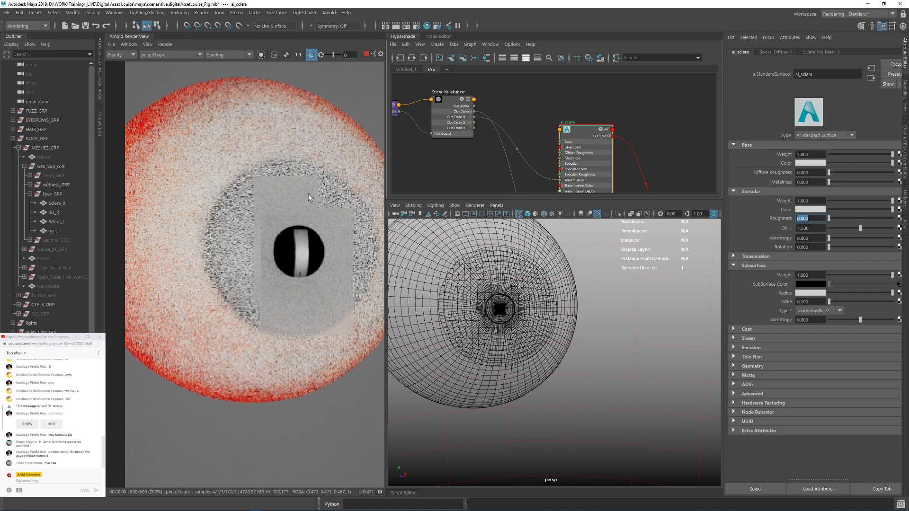
drag(217, 78, 345, 200)
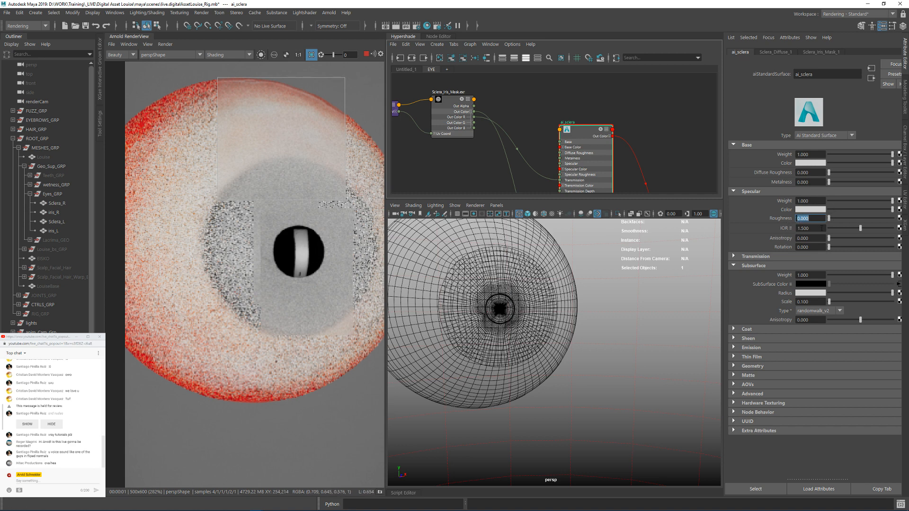
Step: Set the Specular Weight of ai_sclera to 0 and darken its Specular Color to black
double_click(811, 201)
text(0)
key(Return)
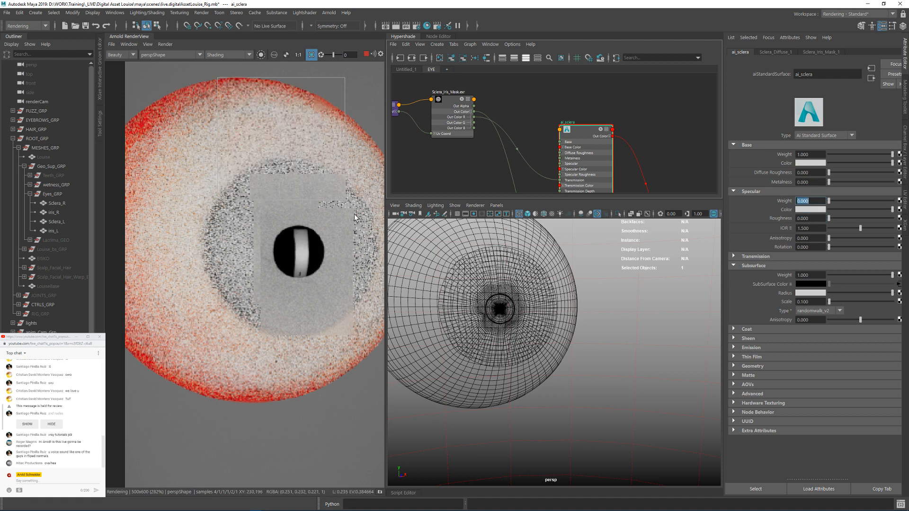
drag(284, 138, 299, 228)
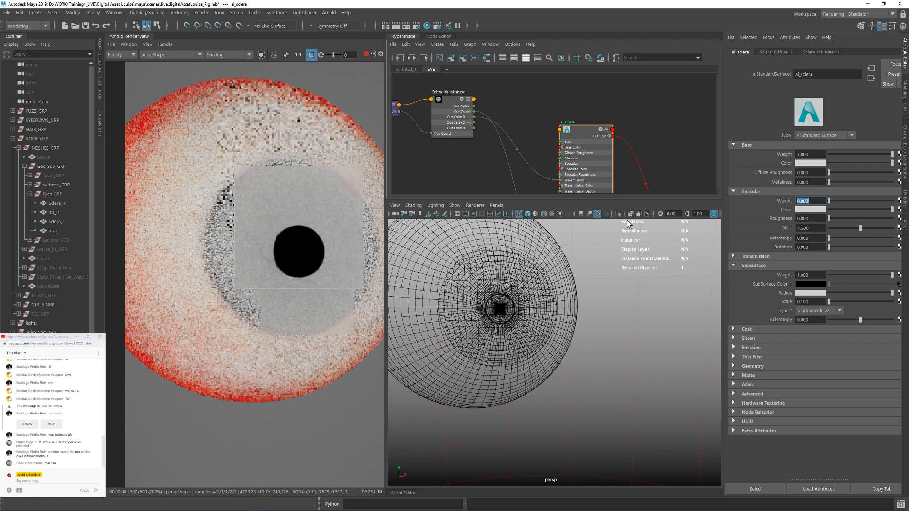
drag(893, 210, 830, 212)
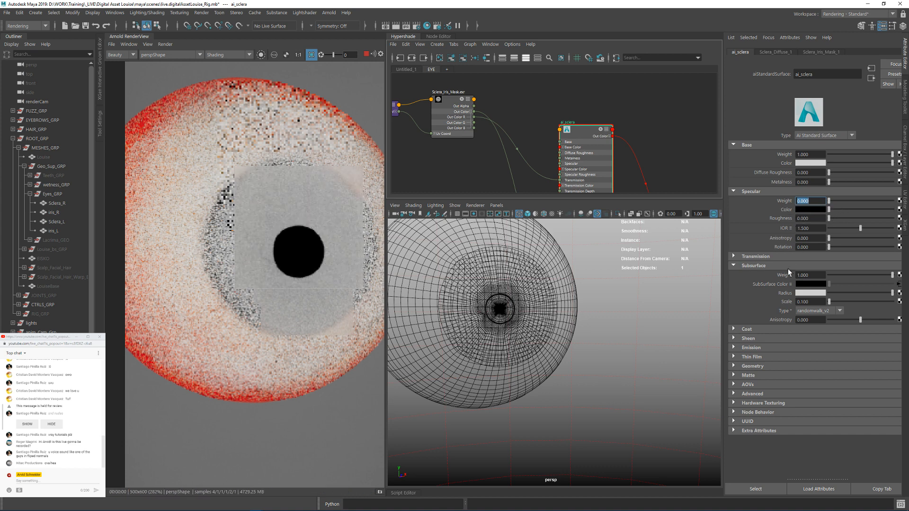
Step: Set the Coat Weight of ai_sclera to 1 and its Coat Roughness to 0.05
click(747, 329)
double_click(810, 339)
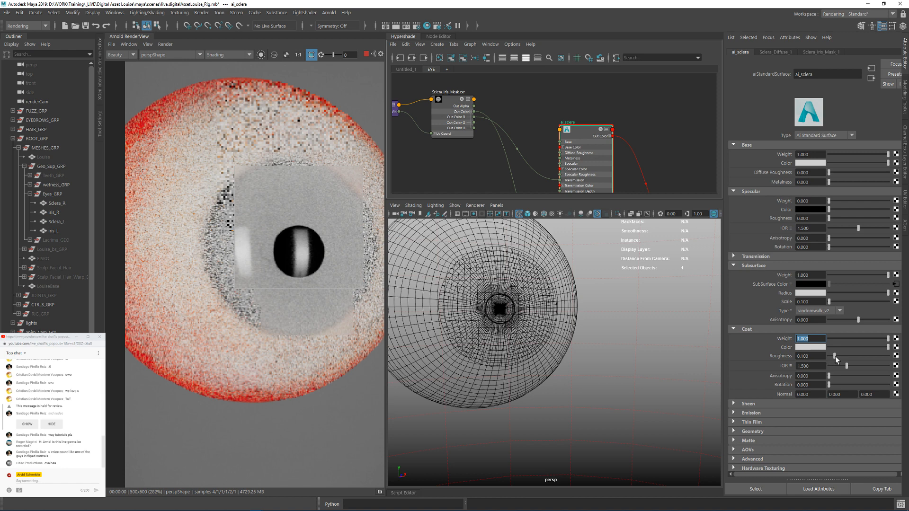
mouse_move(835, 356)
mouse_down()
mouse_move(845, 359)
mouse_move(835, 359)
mouse_up()
key(Tab)
text(0.05)
key(Return)
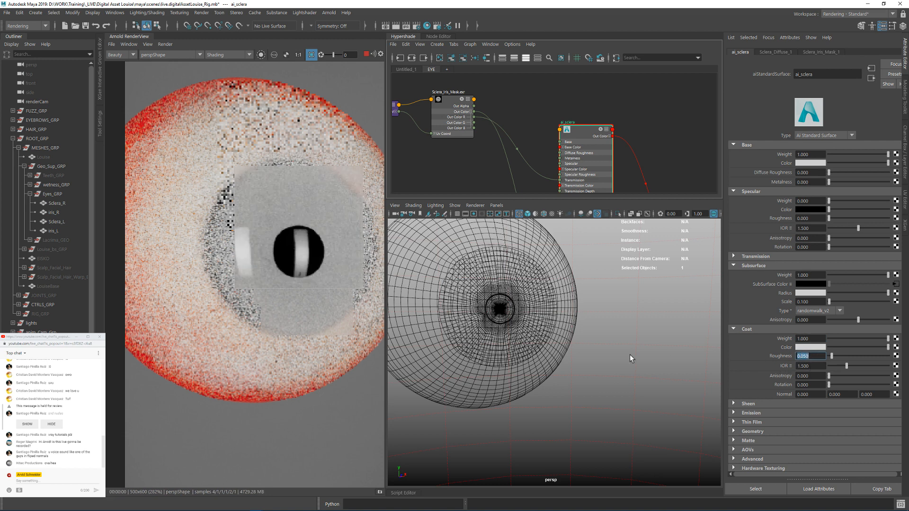
Step: Clear the render region and examine the coated eye from an angle along with the ai_sclera connections
alt+right_drag(589, 362, 566, 338)
alt+drag(566, 337, 584, 336)
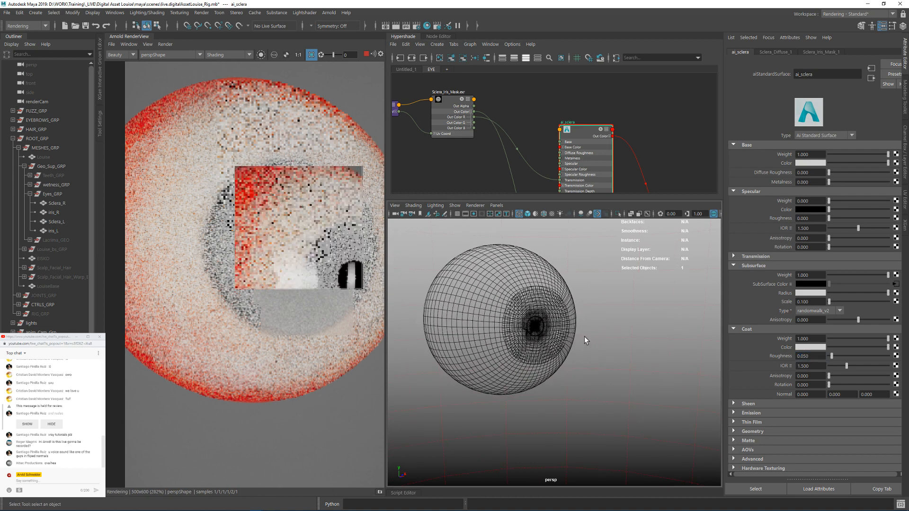
click(321, 379)
alt+middle_drag(551, 141, 583, 112)
alt+middle_drag(486, 138, 498, 142)
alt+middle_drag(322, 263, 290, 263)
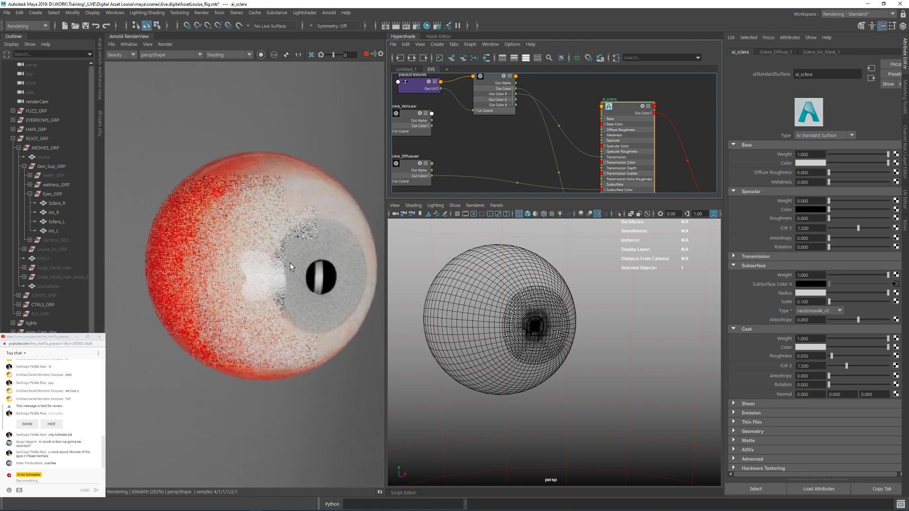
Step: Connect the Out Color of the Sclera_Veins texture to the Id2 input of ai_sclera
alt+middle_drag(481, 145, 519, 133)
drag(509, 124, 609, 164)
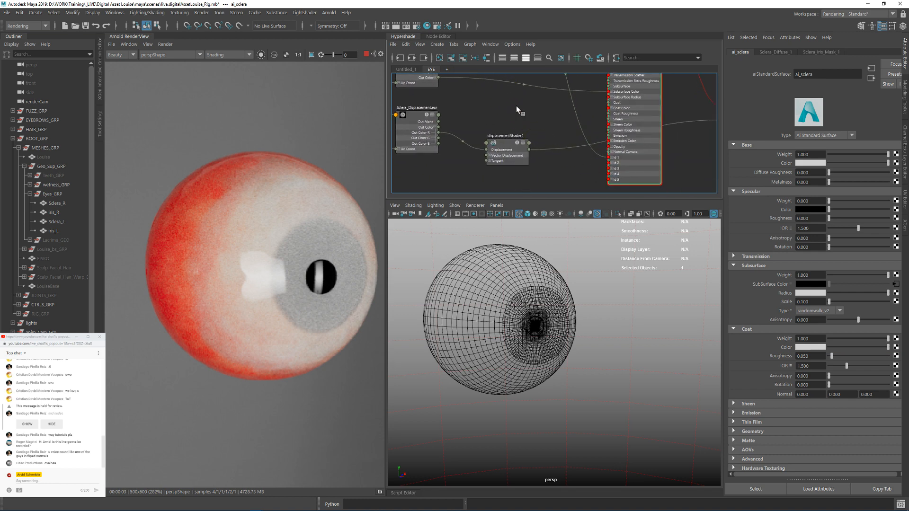
alt+middle_drag(500, 81, 496, 103)
click(499, 124)
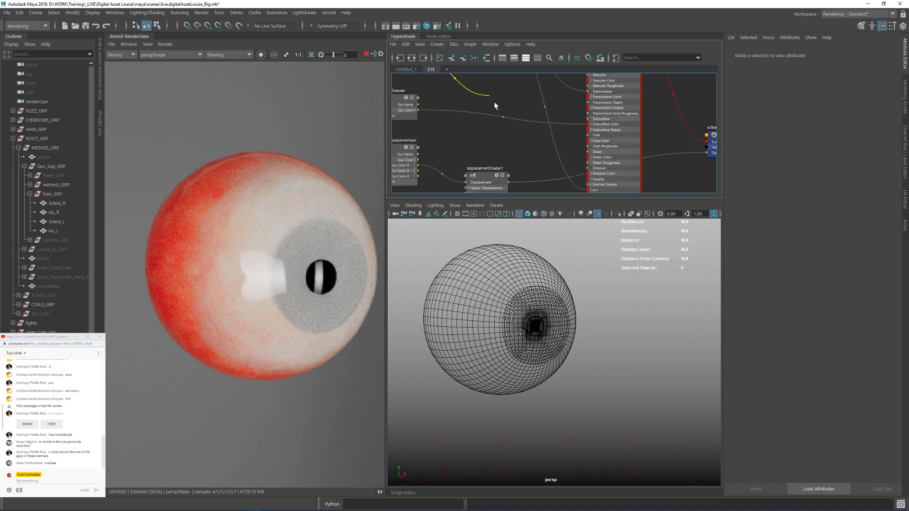
alt+middle_drag(548, 147, 546, 123)
click(589, 173)
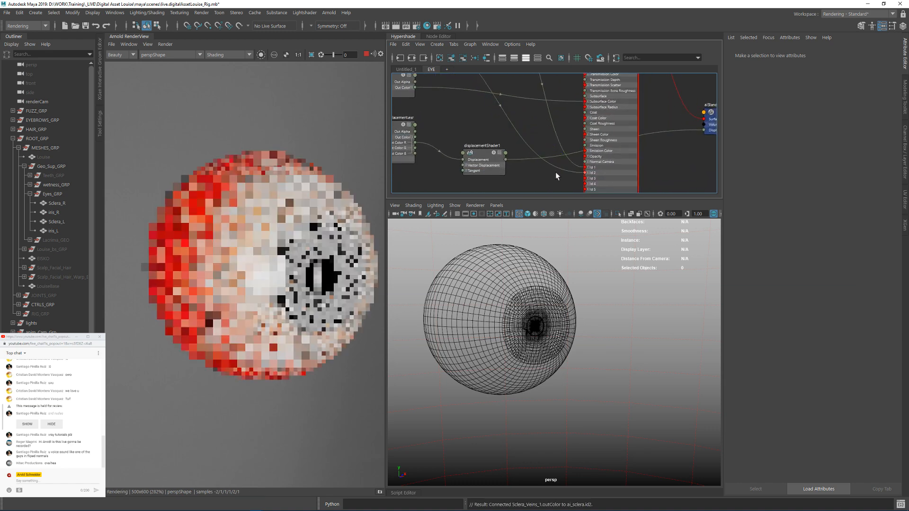
Step: Isolate the Sclera_Veins texture in the render view to inspect the vein pattern on the eye
alt+middle_drag(525, 176, 594, 255)
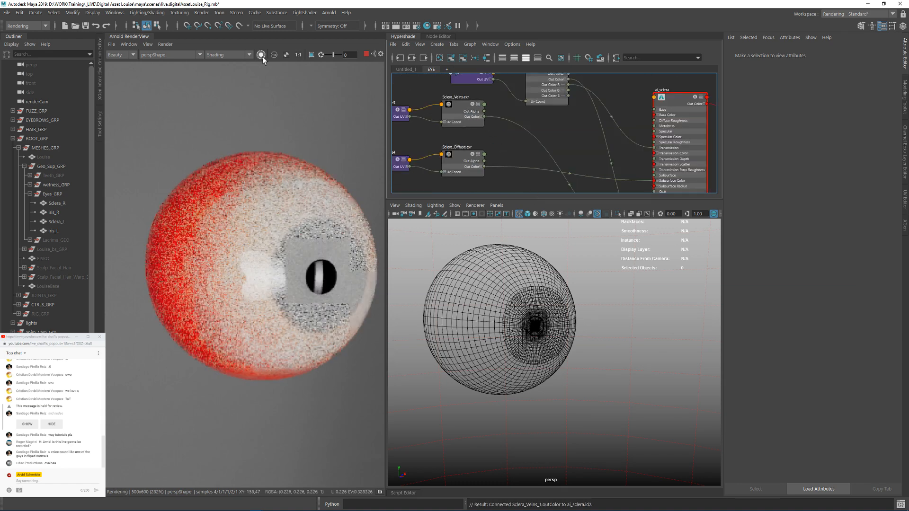
click(262, 55)
click(462, 112)
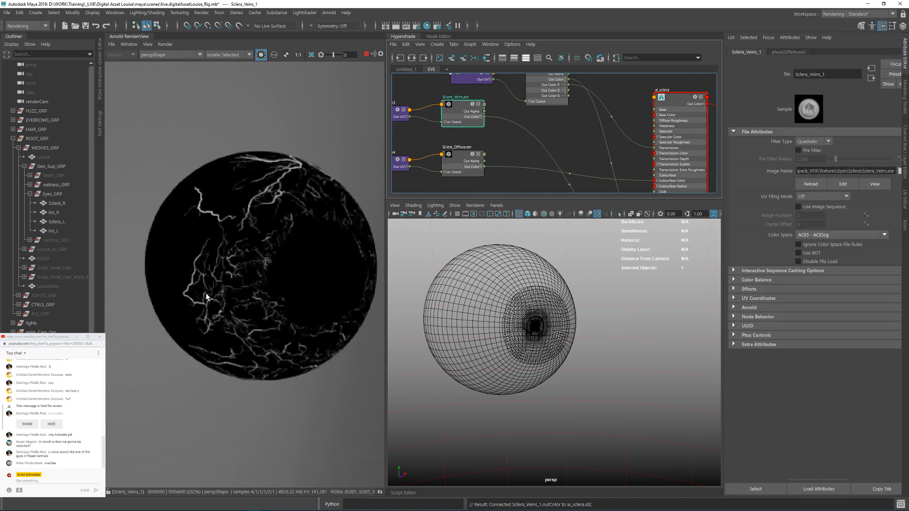
Step: Move the veins and iris mask textures with their placement nodes away from the Sclera_Diffuse nodes to make room in the graph
alt+middle_drag(501, 169, 529, 129)
click(557, 105)
alt+middle_drag(584, 121, 538, 138)
scroll(537, 138, down, 1)
scroll(510, 115, down, 1)
alt+middle_drag(491, 117, 536, 137)
scroll(535, 138, down, 1)
drag(462, 93, 582, 97)
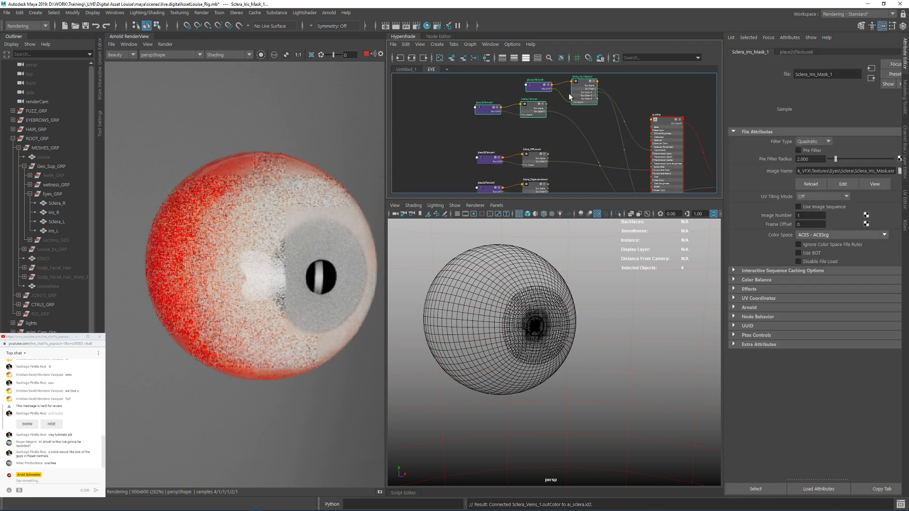
click(555, 126)
scroll(549, 124, up, 2)
alt+middle_drag(540, 122, 527, 128)
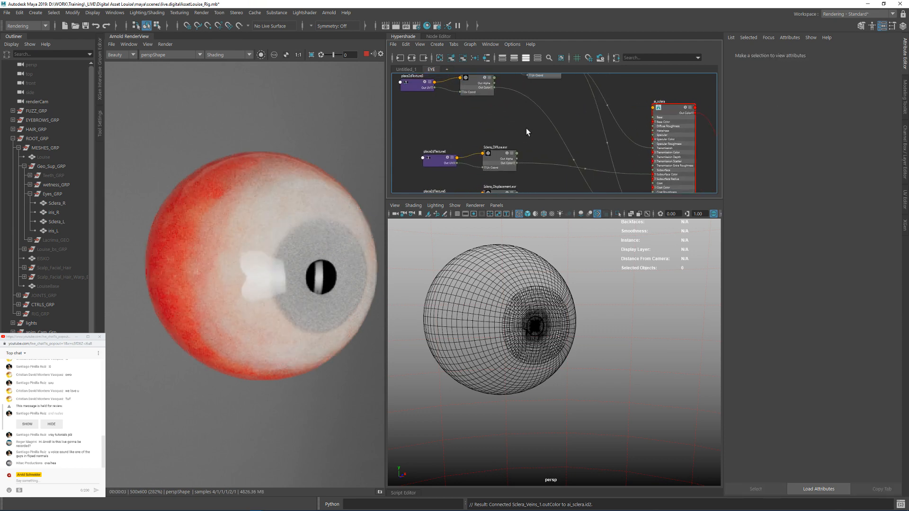
Step: Add an aiColorCorrect node to the EYE graph between Sclera_Diffuse and ai_sclera
key(Tab)
text(aicolo)
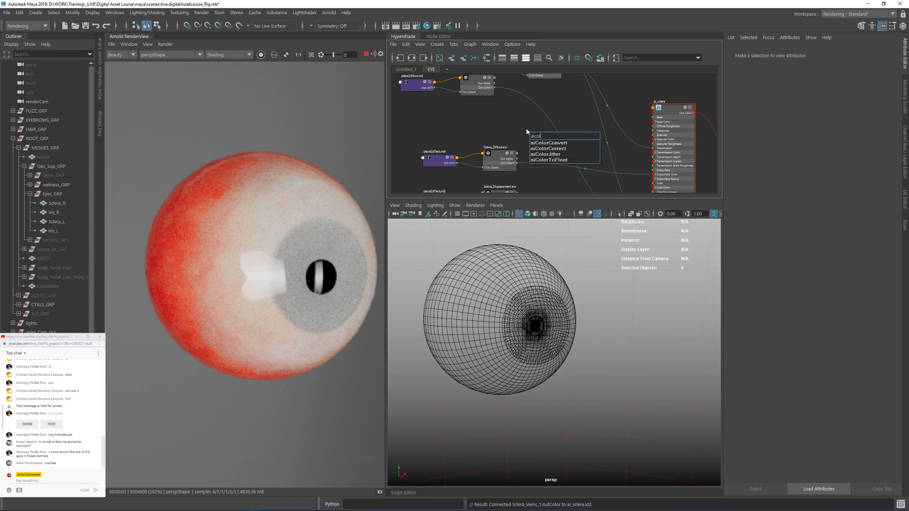
key(Down)
key(Down)
key(Return)
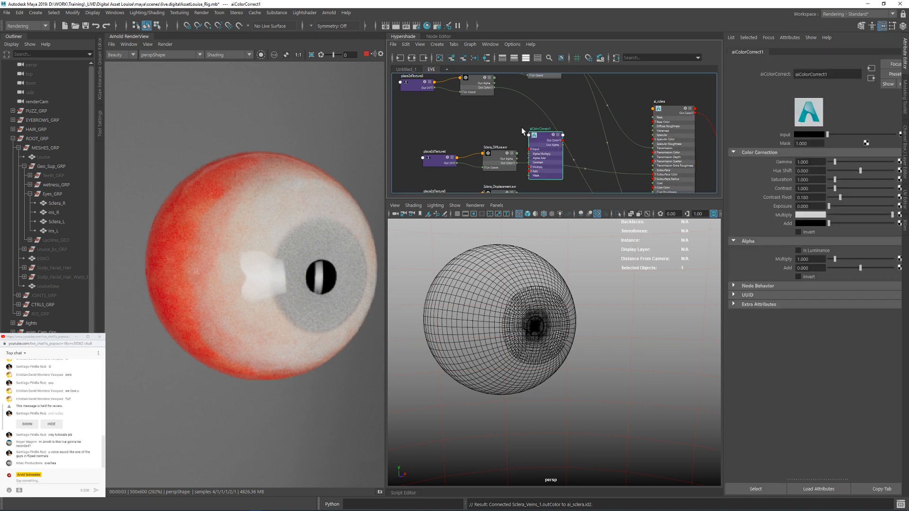
Step: Connect the Sclera_Diffuse Out Color to the color correct's Input and the Sclera_Veins Out Color R to its Mask
drag(521, 127, 551, 115)
scroll(530, 117, up, 2)
alt+middle_drag(483, 96, 479, 115)
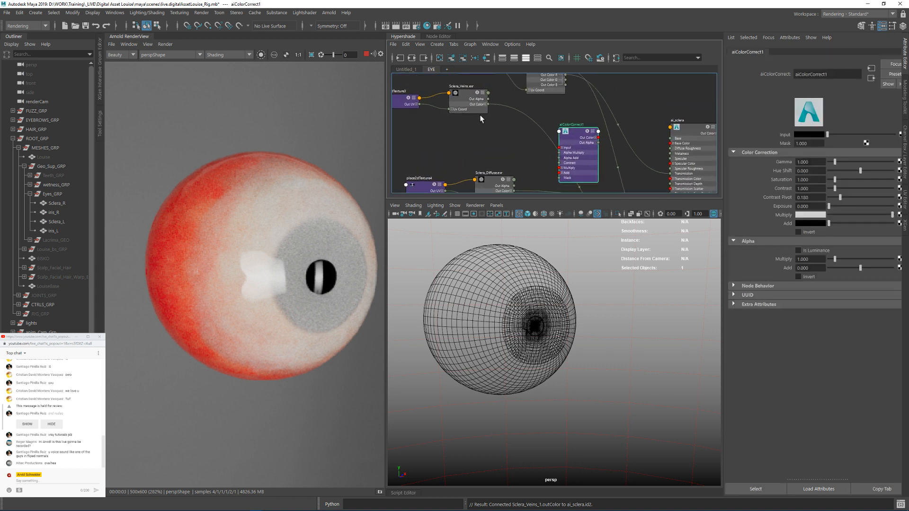
alt+middle_drag(495, 158, 485, 140)
scroll(489, 158, up, 2)
drag(507, 177, 563, 122)
mouse_move(465, 101)
alt+middle_down()
mouse_move(467, 144)
mouse_move(464, 109)
alt+middle_up()
click(472, 111)
click(539, 177)
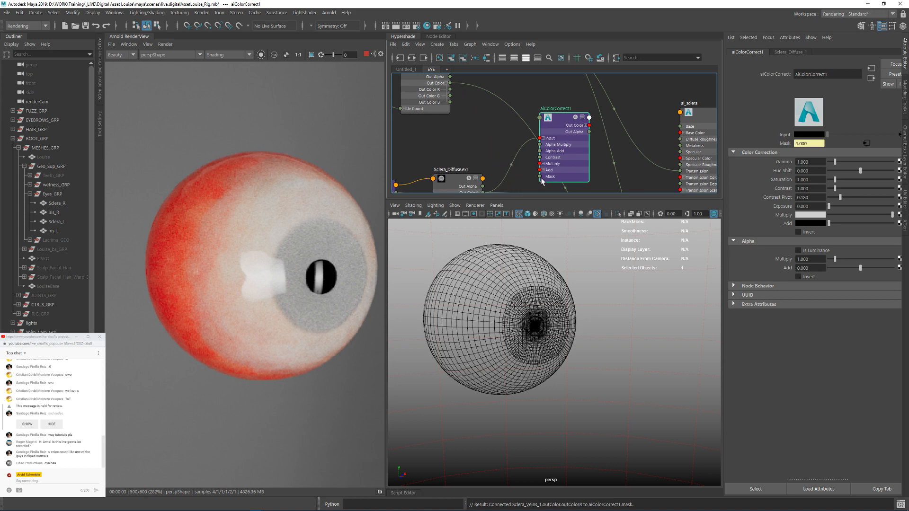
Step: Connect the color correct's Out Color to the Subsurface Color of ai_sclera and isolate the color correct in the render view
alt+middle_drag(639, 167, 574, 101)
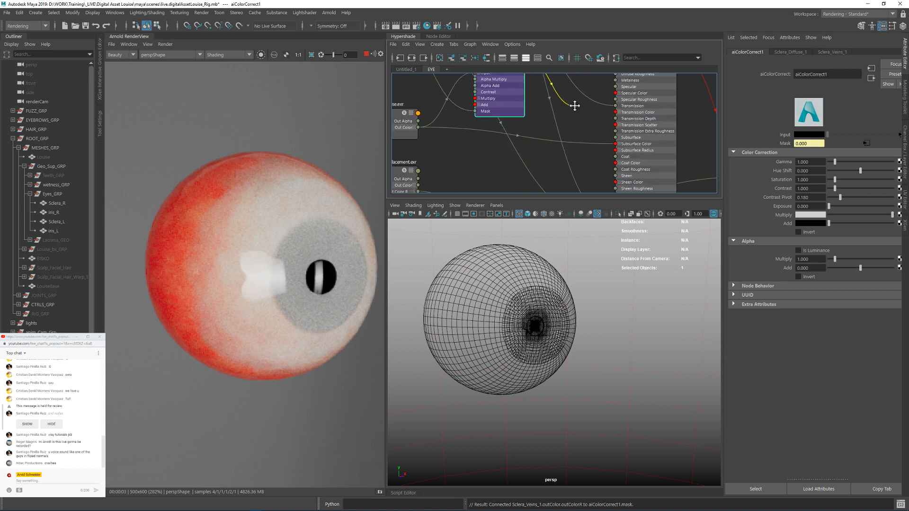
click(615, 143)
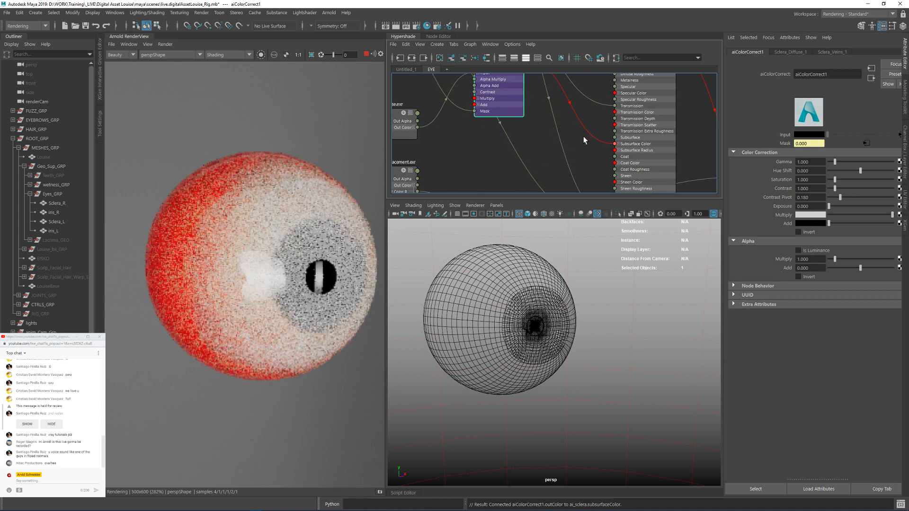
alt+middle_drag(565, 173, 584, 243)
alt+middle_drag(514, 111, 536, 79)
drag(535, 90, 515, 120)
click(262, 55)
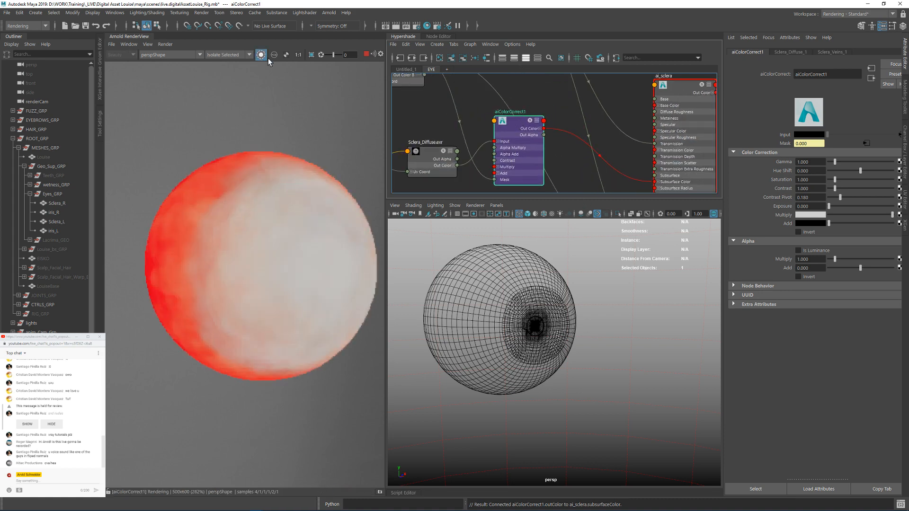
click(637, 180)
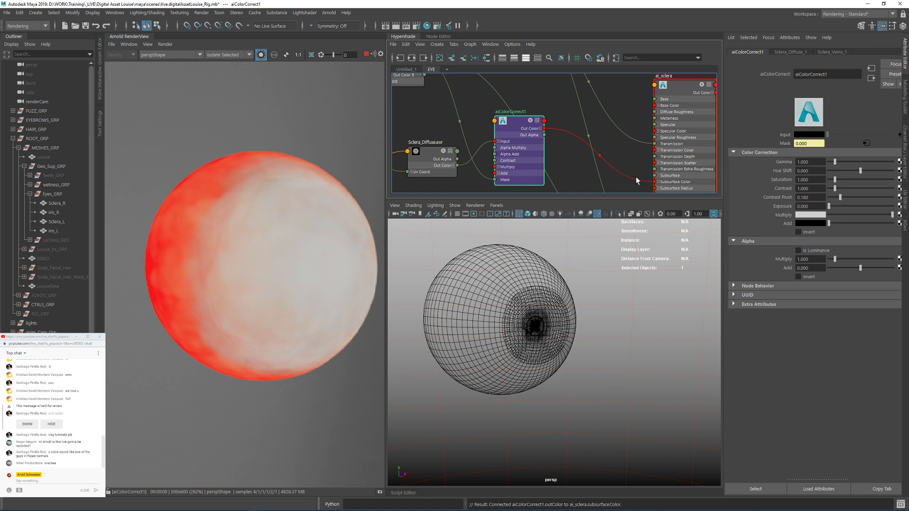
Step: Set the color correct's Multiply color to a darker red with saturation about 0.79 and value about 0.75
click(812, 216)
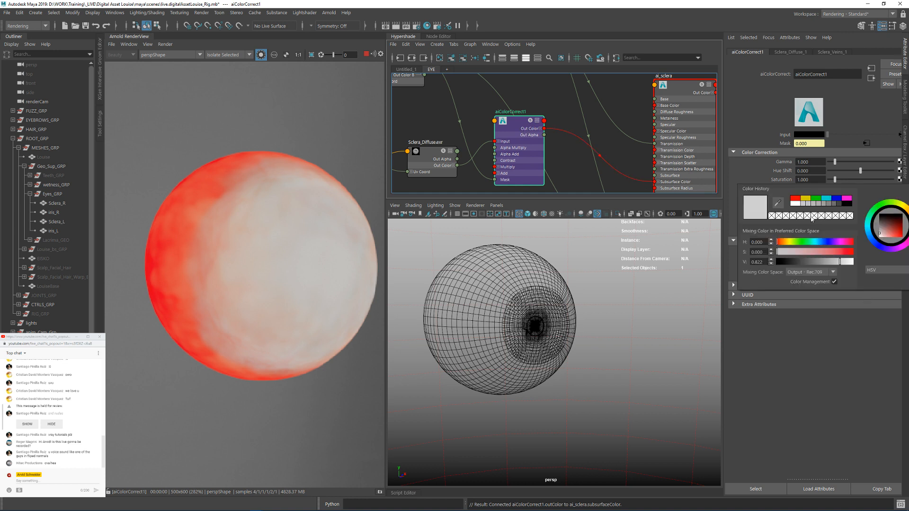
click(809, 202)
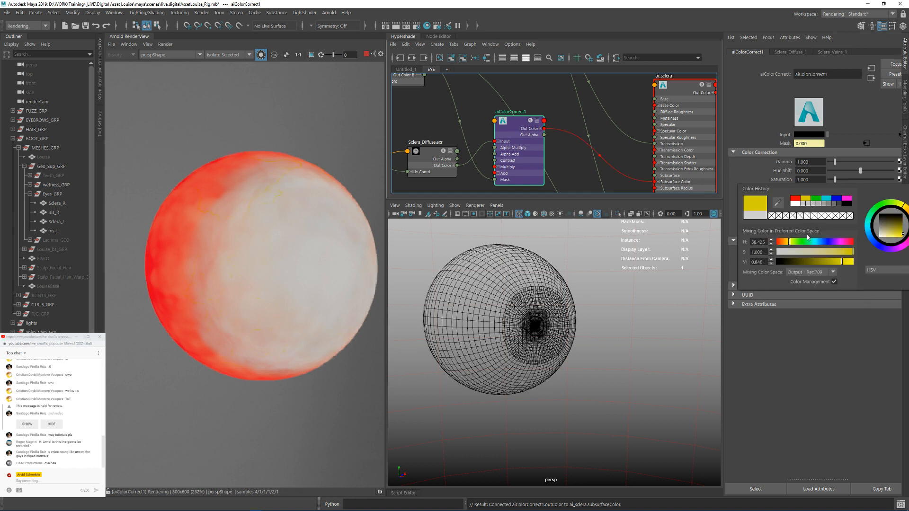
click(795, 198)
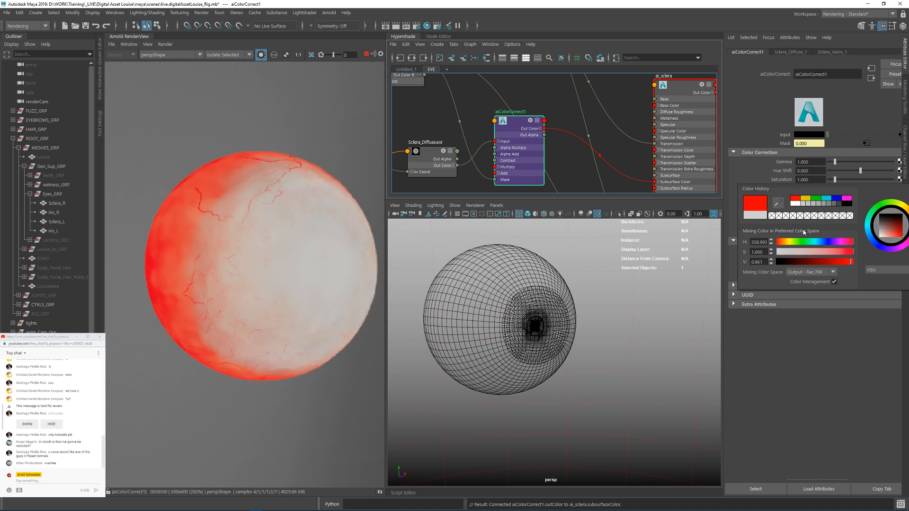
click(839, 252)
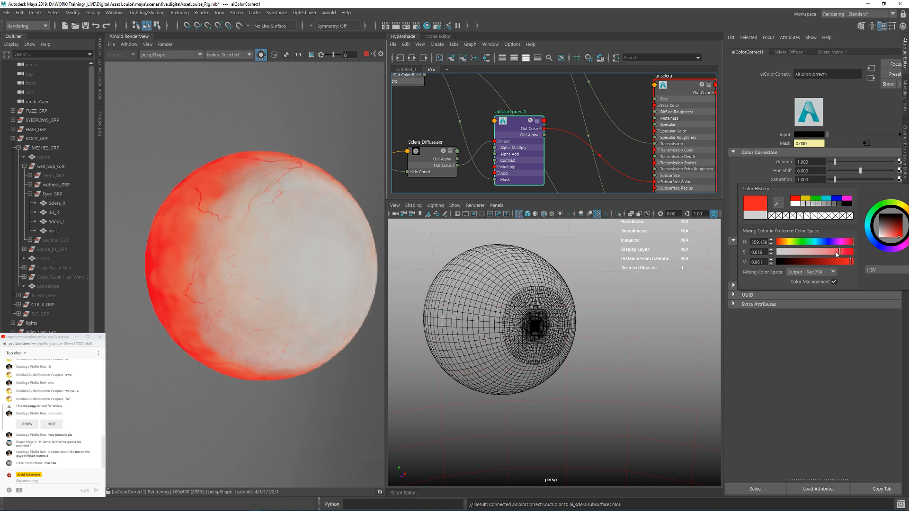
click(838, 254)
click(836, 261)
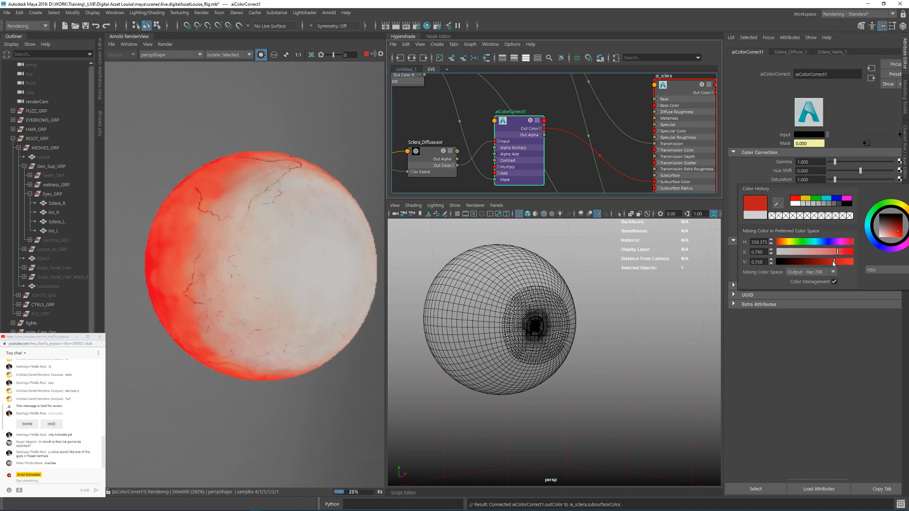
Step: Rename the color correct node aiColorVeins and shift it slightly lower in the graph
click(555, 108)
double_click(520, 112)
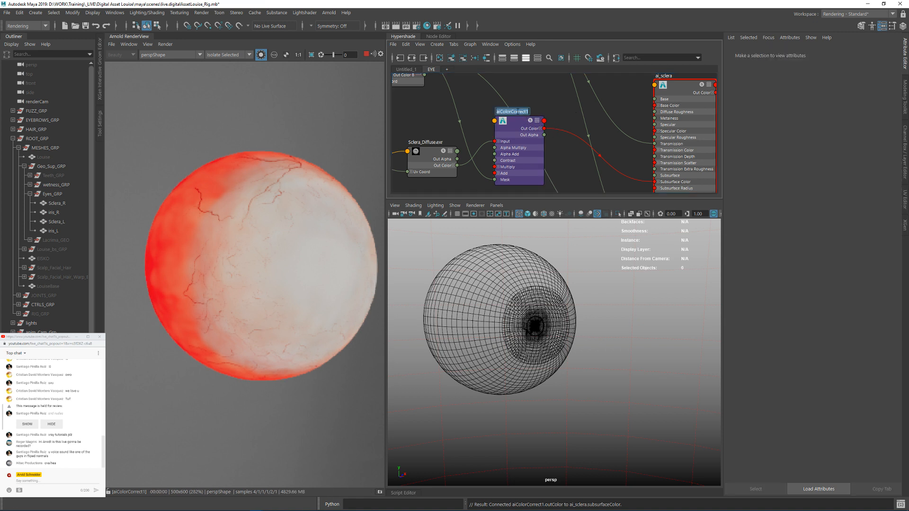
text(aiColorVeins)
key(Return)
drag(515, 127, 522, 139)
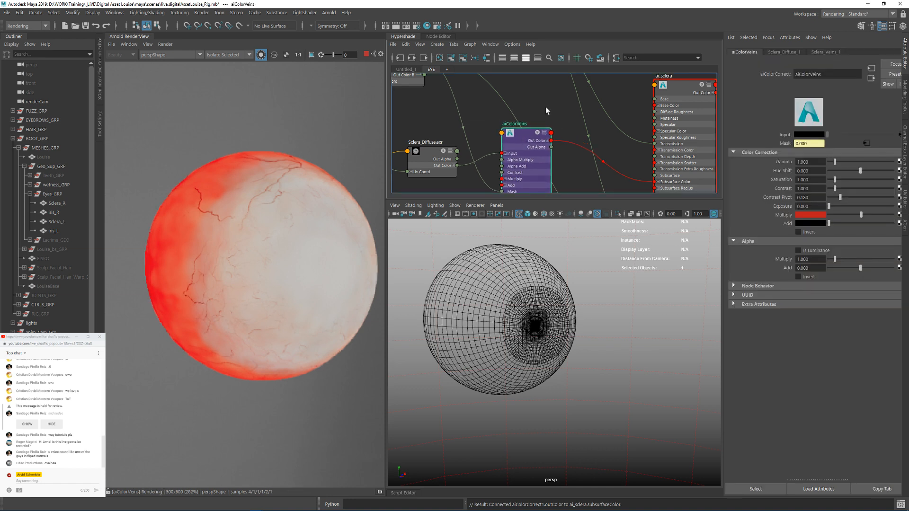
Step: Return the render view to the fully shaded eye, select the left sclera mesh and save the scene
click(546, 106)
alt+middle_drag(538, 107, 526, 105)
click(260, 55)
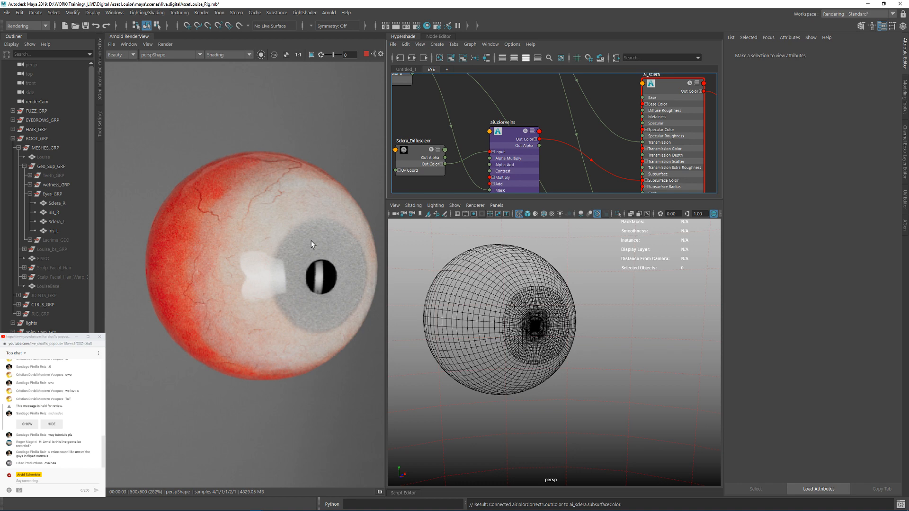
click(254, 198)
key(ctrl+s)
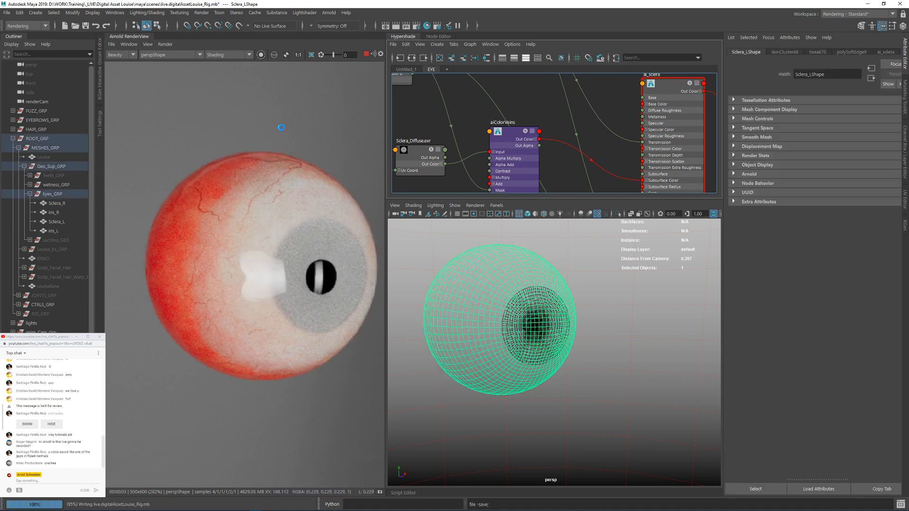
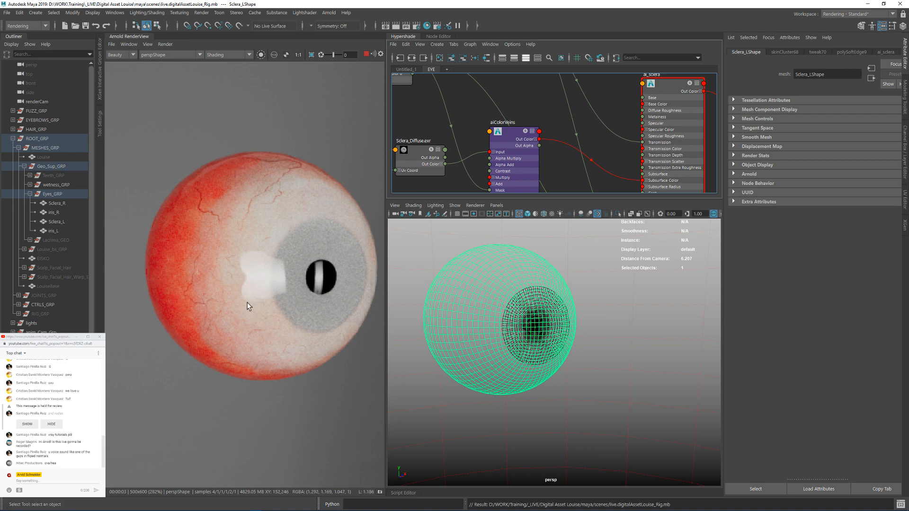
Step: Isolate the Sclera_Displacement texture in the render view and raise the view exposure to 5 to inspect the map
scroll(566, 332, down, 3)
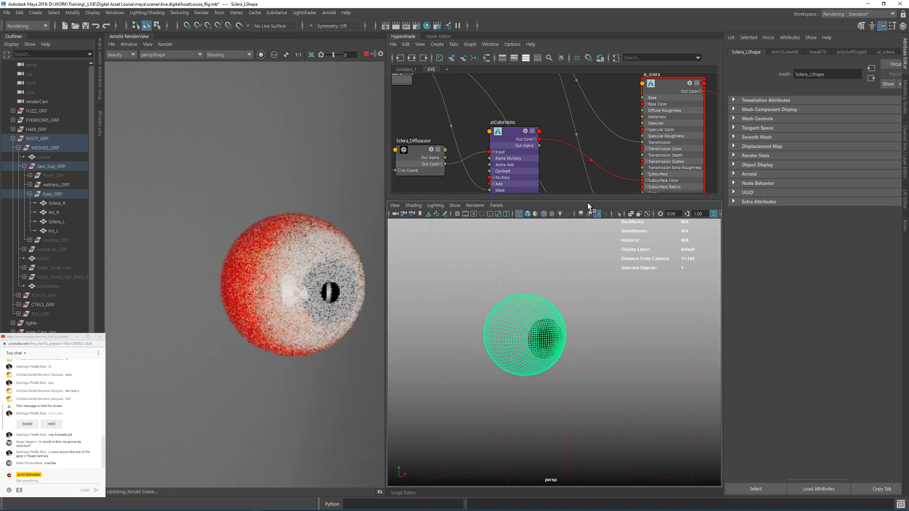
alt+middle_drag(561, 163, 529, 119)
alt+right_drag(529, 119, 515, 136)
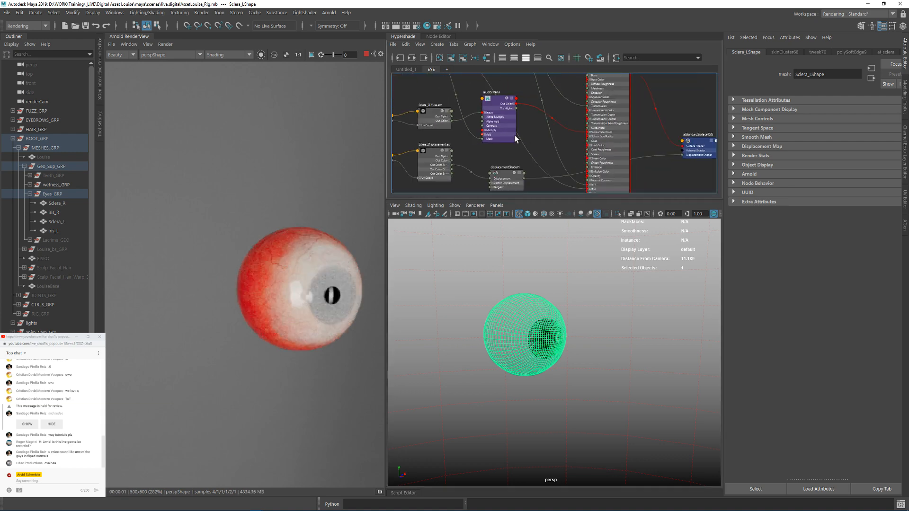
alt+middle_drag(515, 136, 531, 90)
alt+right_drag(531, 90, 583, 144)
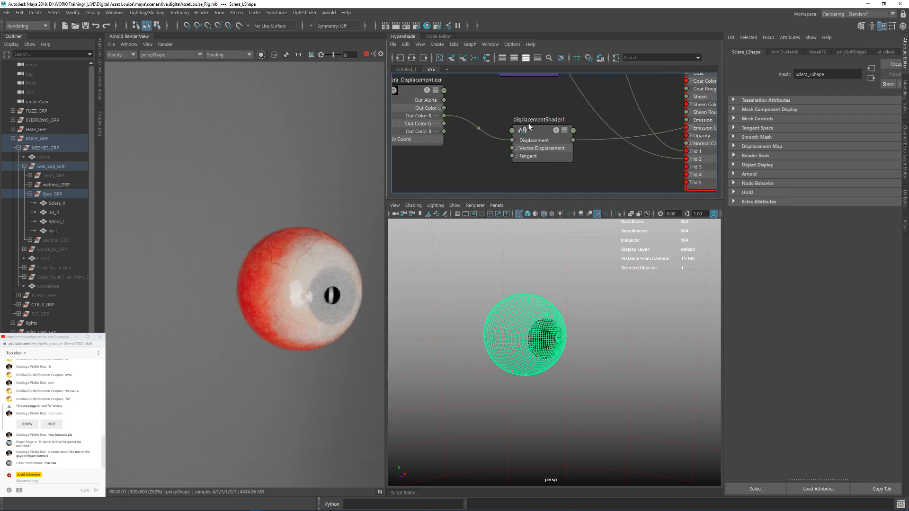
click(248, 54)
click(237, 66)
click(425, 96)
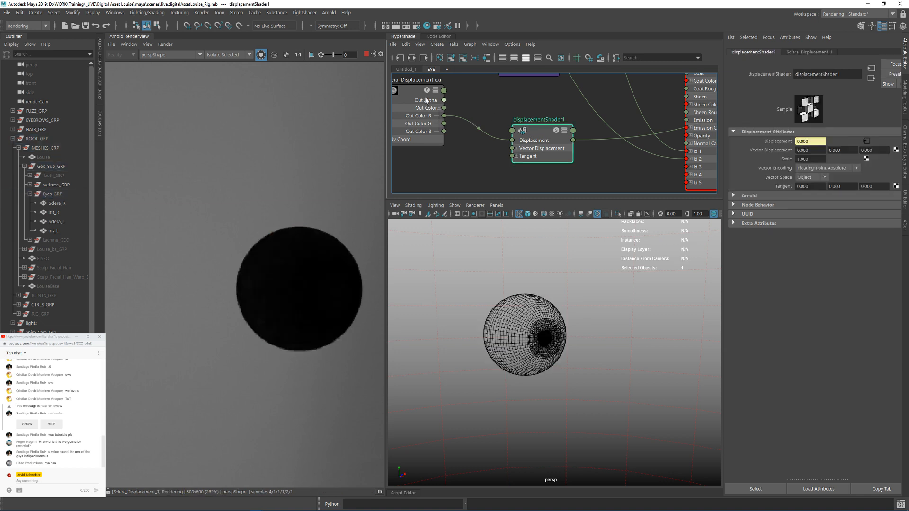
drag(334, 55, 341, 55)
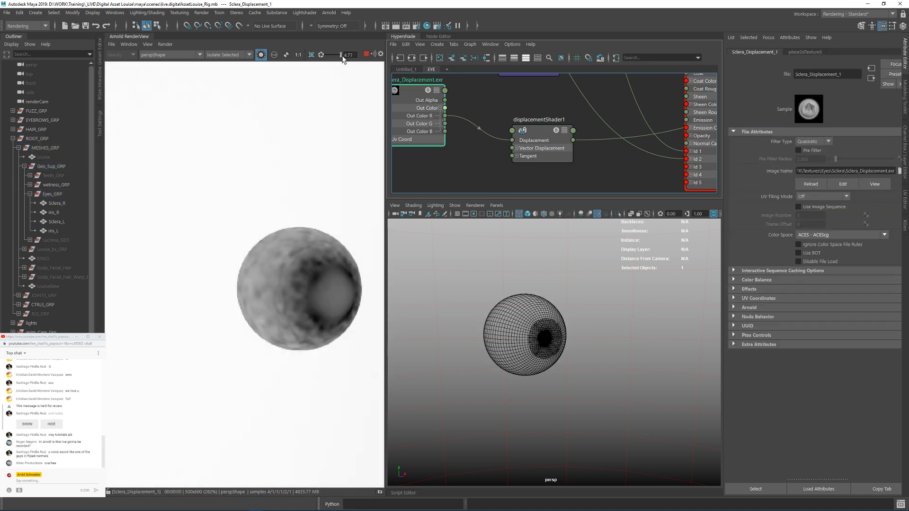
Step: Show displacementShader1's Arnold attributes, then reset the render view exposure and return to full shading
click(533, 132)
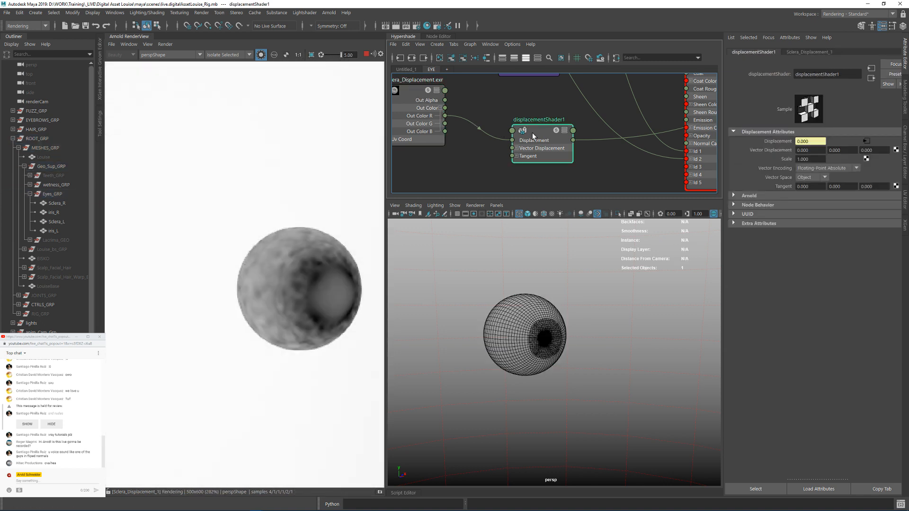
click(757, 196)
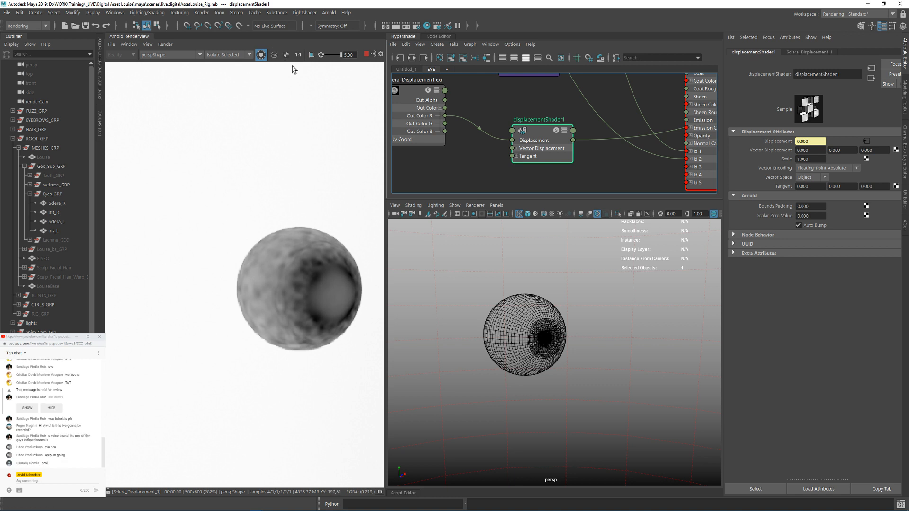
click(321, 54)
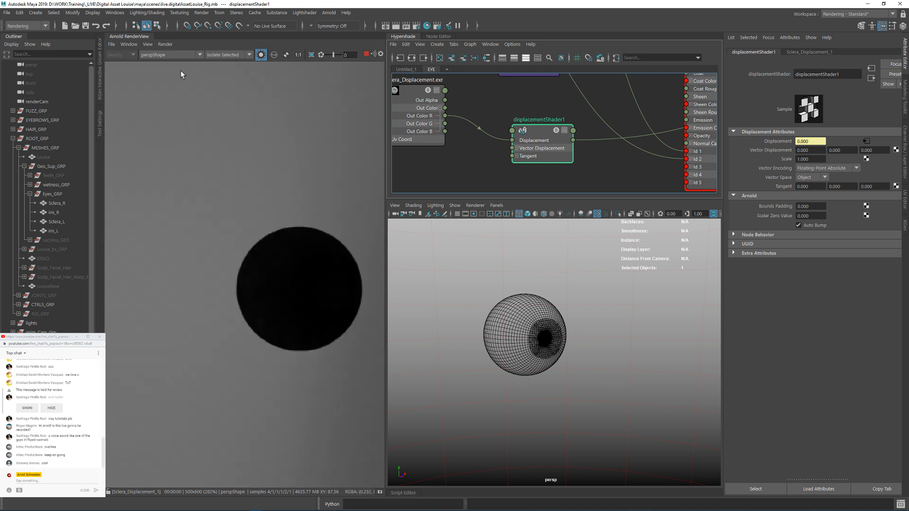
click(260, 56)
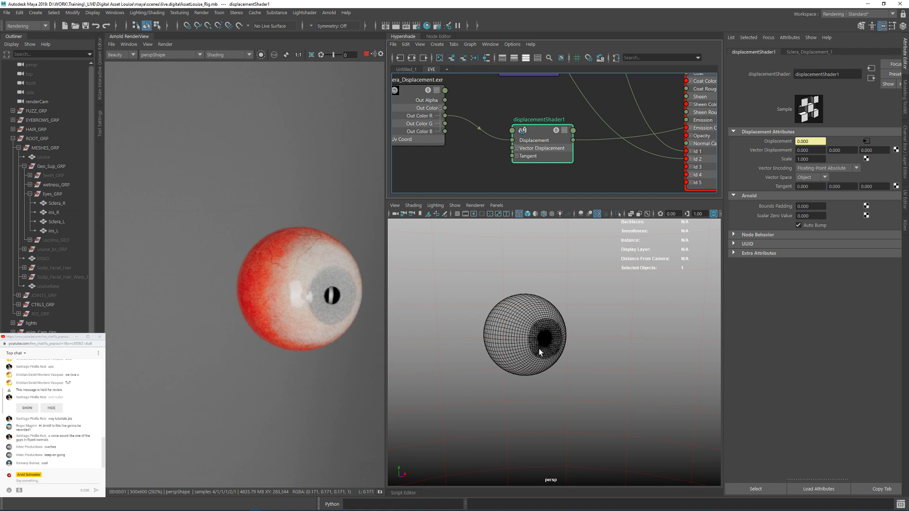
Step: Limit the render to a crop region around the front of the eye and examine it from a slightly different angle
alt+drag(539, 351, 548, 348)
drag(356, 333, 273, 217)
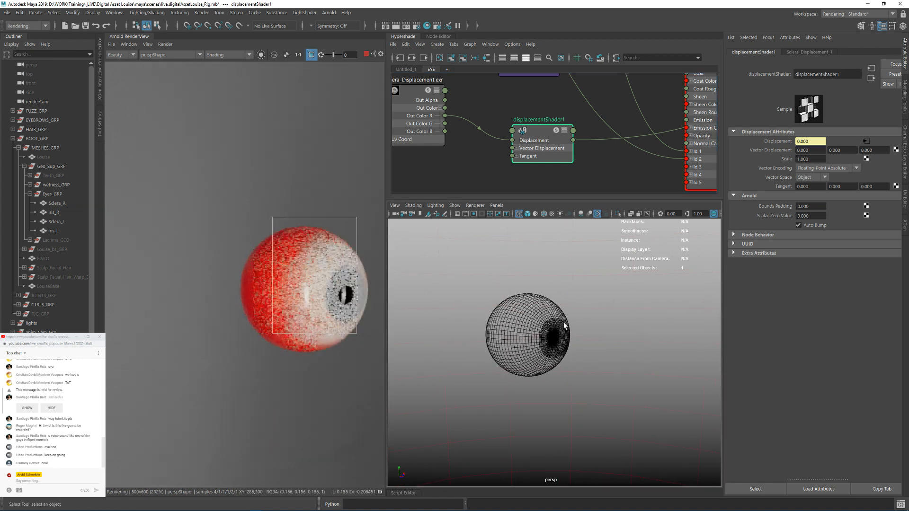
alt+drag(550, 321, 538, 320)
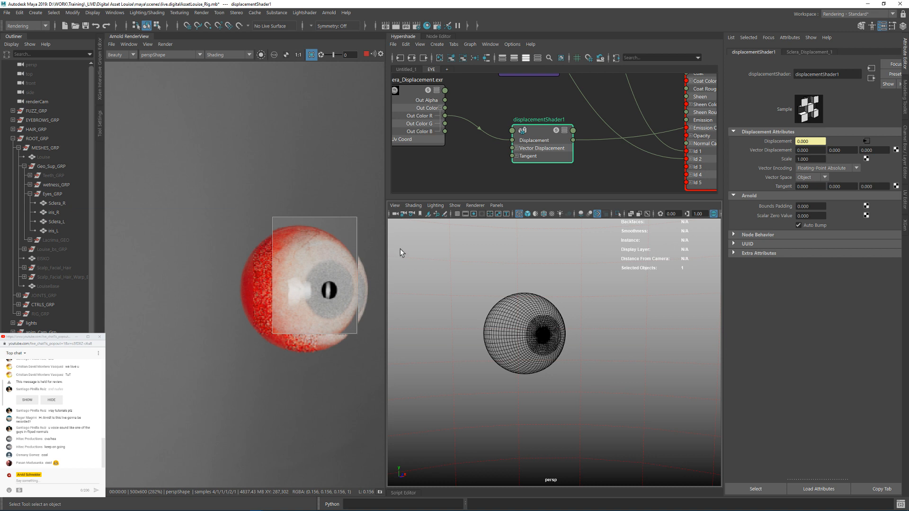
Step: Rearrange the aiColorVeins, Sclera_Diffuse and place2dTexture nodes in the graph, then clear the crop region and stop the render
alt+middle_drag(540, 124, 526, 181)
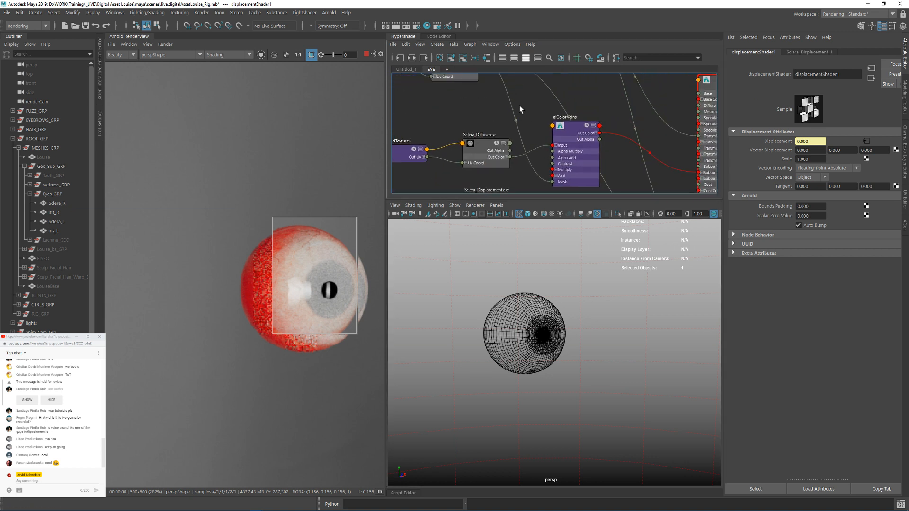
alt+middle_drag(599, 101, 606, 83)
alt+middle_drag(503, 89, 548, 86)
drag(518, 128, 607, 113)
click(311, 56)
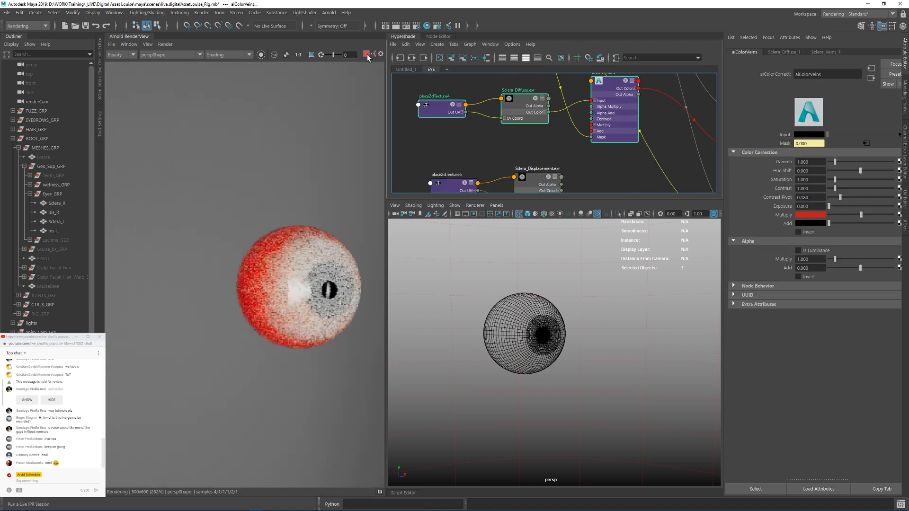
Step: Move the Sclera_Displacement texture and its placement node lower and away from displacementShader1 to free space between them
alt+middle_drag(587, 151, 551, 104)
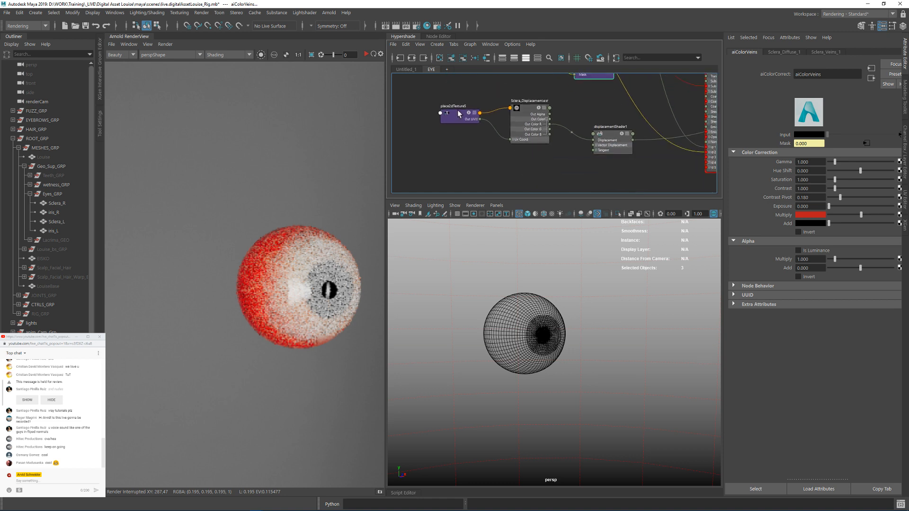
alt+middle_drag(452, 98, 462, 135)
drag(461, 132, 587, 154)
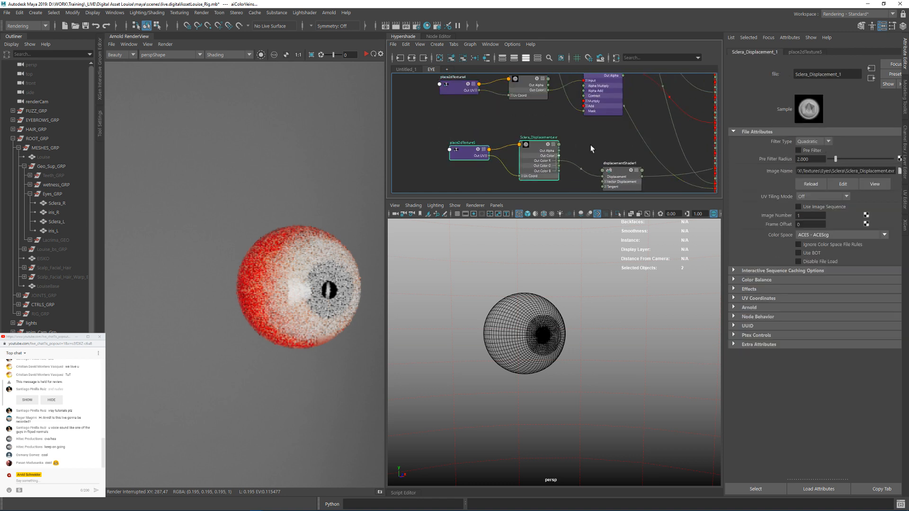
alt+middle_drag(590, 144, 594, 129)
drag(543, 129, 521, 151)
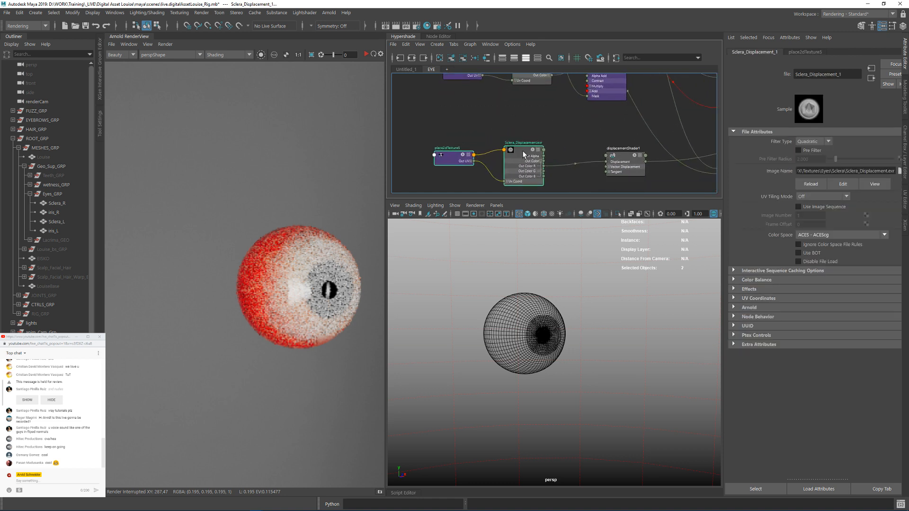
Step: Create an aiColorCorrect node between the Sclera_Displacement texture and displacementShader1
click(542, 122)
key(Tab)
text(aicolo)
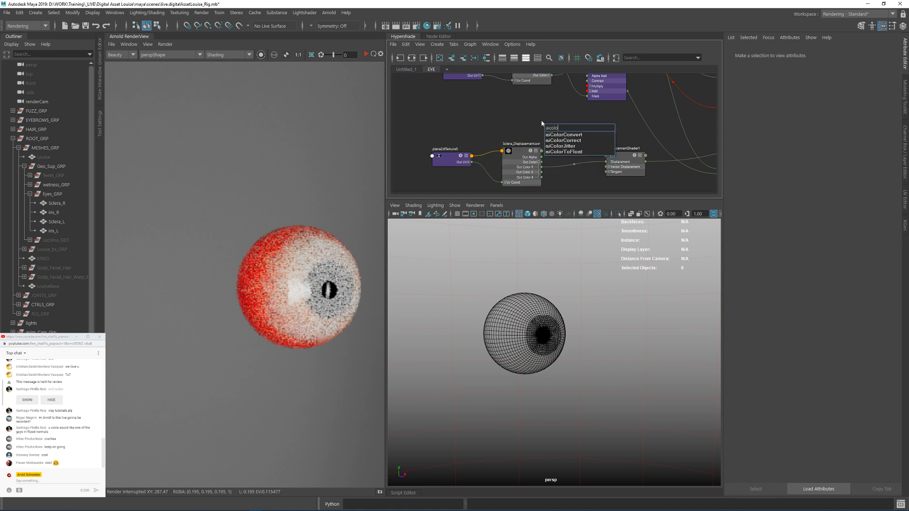
key(Down)
key(Down)
key(Return)
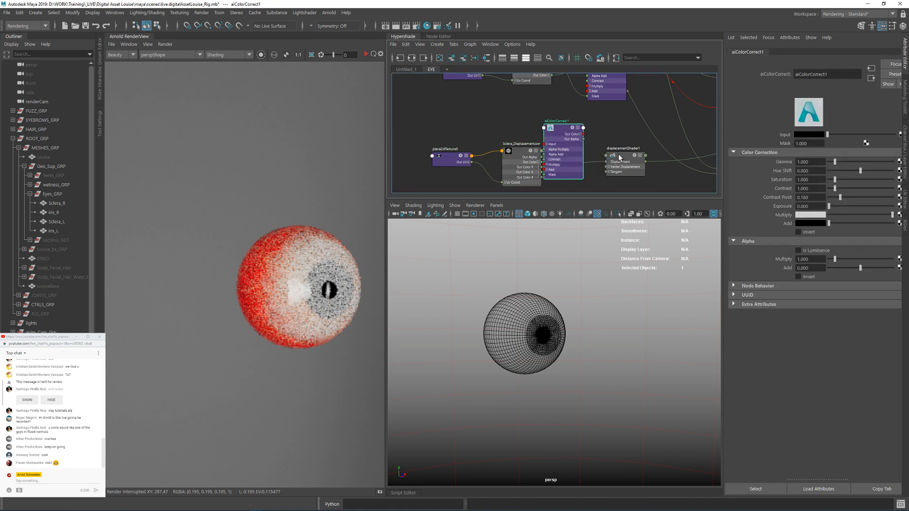
Step: Space out the displacement nodes and connect Sclera_Displacement's Out Color to the new color correct's Input
drag(619, 155, 626, 179)
alt+middle_drag(624, 152, 634, 117)
drag(460, 98, 505, 151)
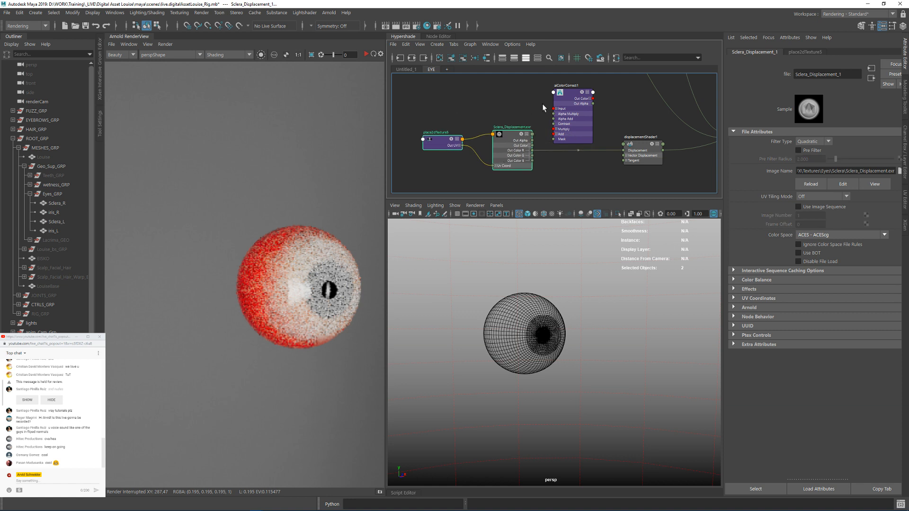
drag(563, 92, 582, 96)
alt+middle_drag(542, 109, 516, 113)
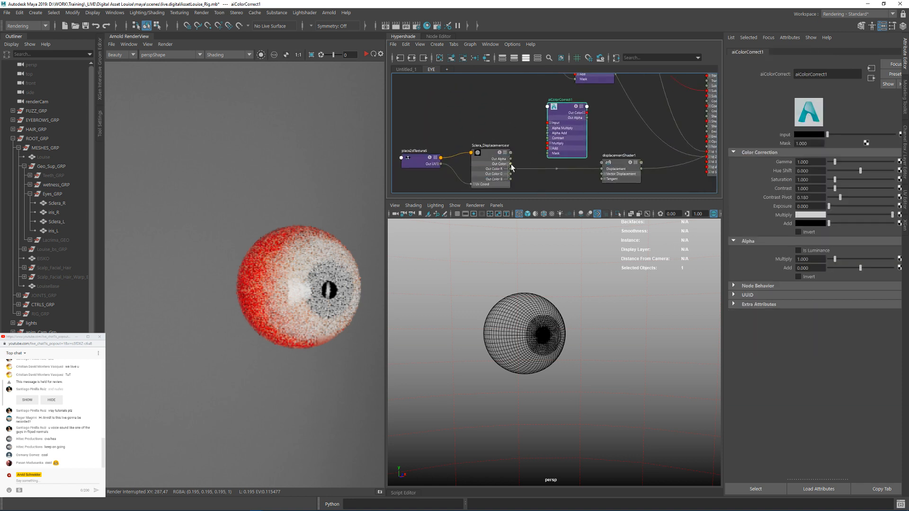
drag(511, 164, 548, 123)
Step: Connect the Sclera_Veins texture's Out Color R to the Mask of the displacement color correct
alt+middle_drag(566, 78, 520, 76)
click(517, 116)
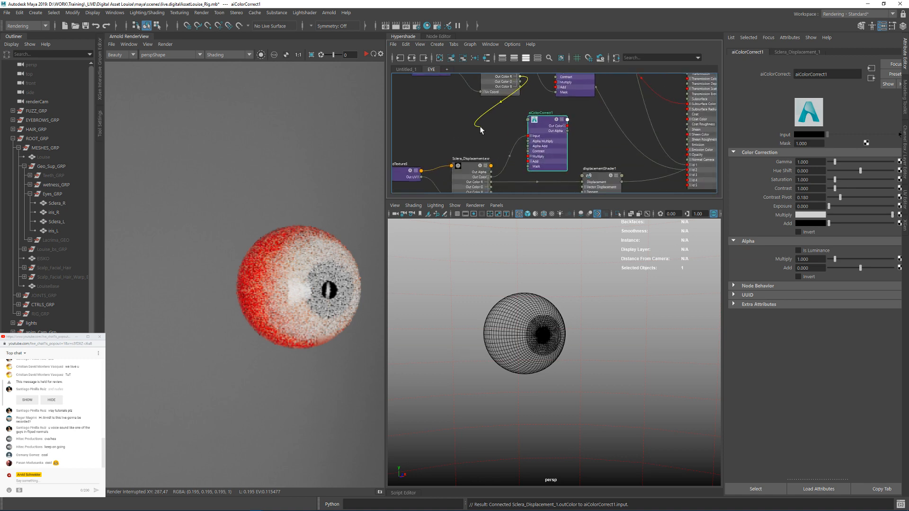
drag(520, 76, 527, 93)
alt+middle_drag(515, 120, 487, 193)
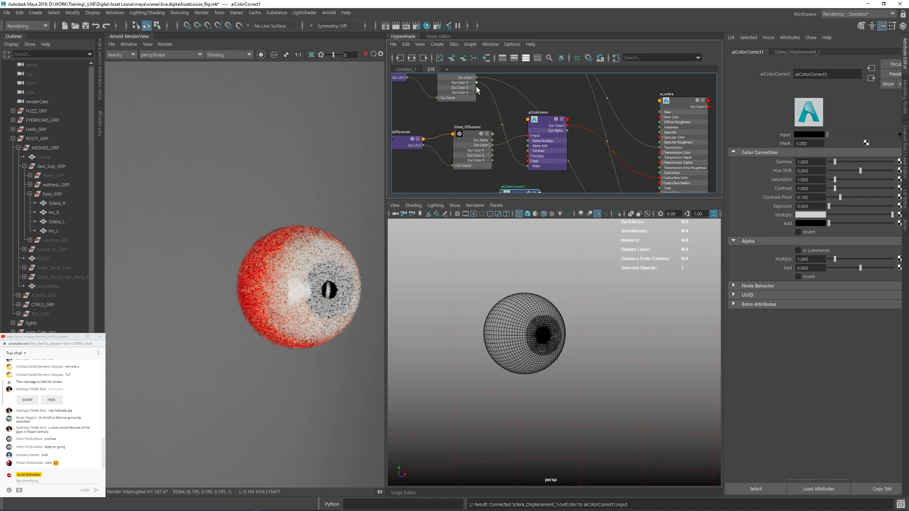
drag(477, 90, 502, 161)
drag(519, 118, 517, 117)
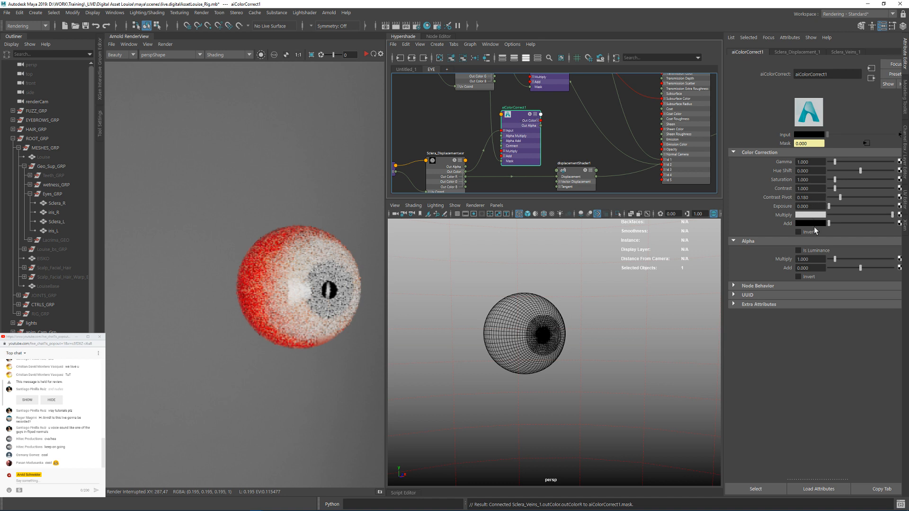
Step: Set the color correct's Add color to saturation 0 and value 0.010 with color management turned off
click(807, 224)
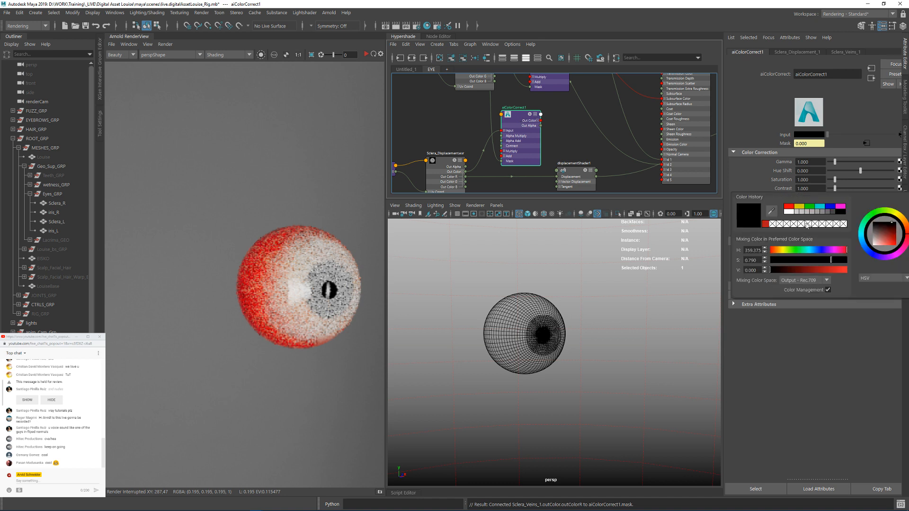
click(811, 290)
click(751, 270)
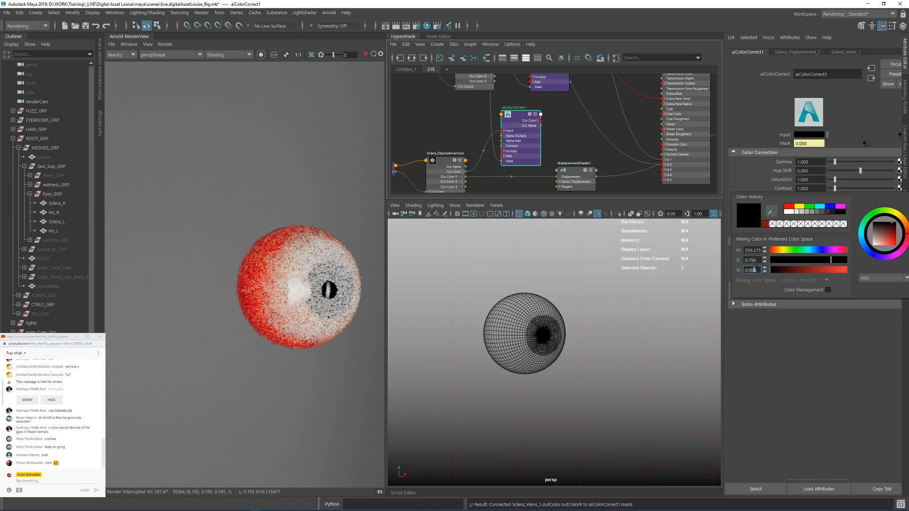
drag(789, 261, 766, 261)
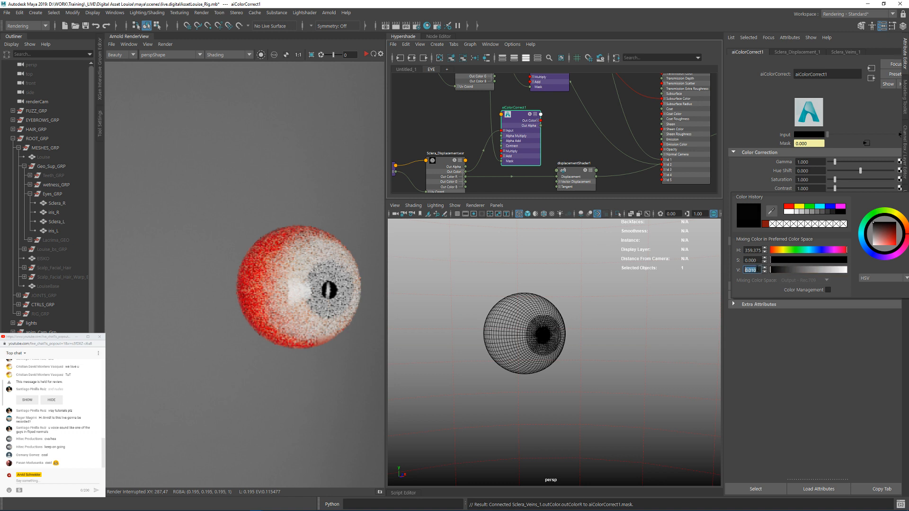
Step: Connect the color correct's Out Color R to the Displacement input of displacementShader1 and shift that shader node slightly aside
alt+middle_drag(545, 144, 538, 124)
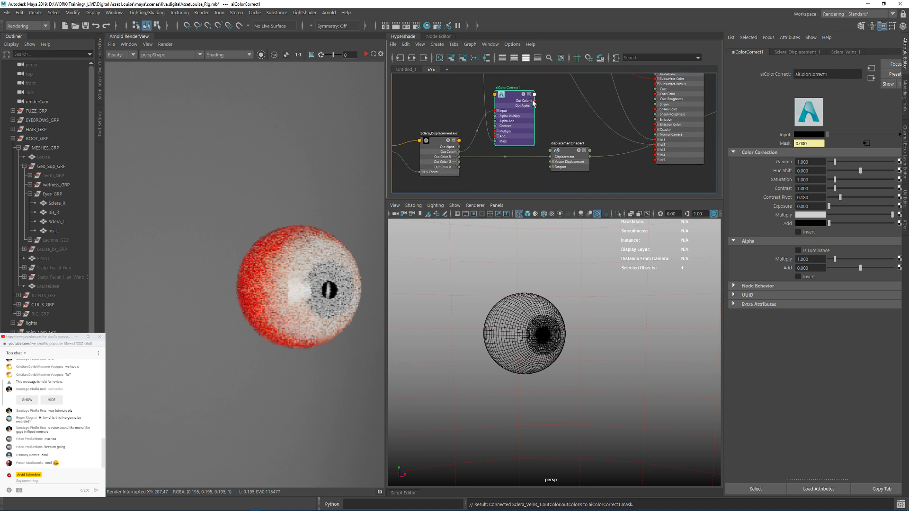
click(531, 101)
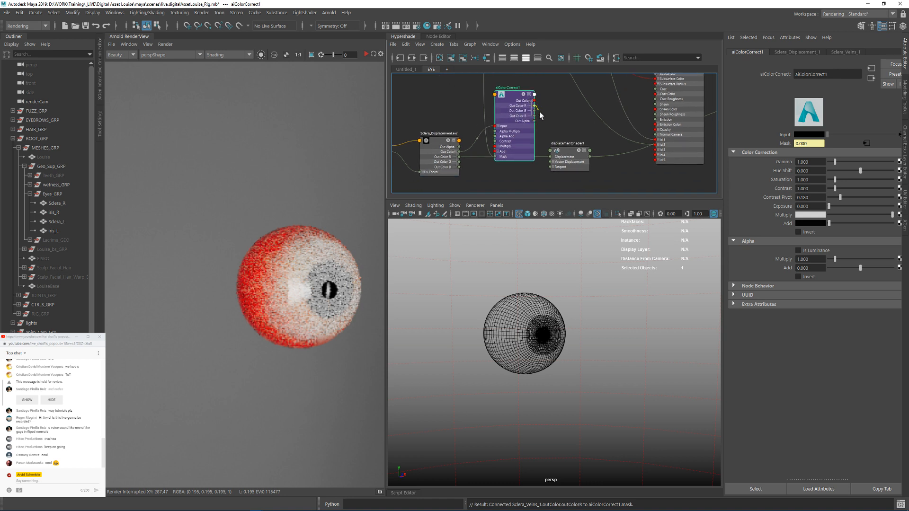
drag(540, 113, 551, 157)
click(553, 124)
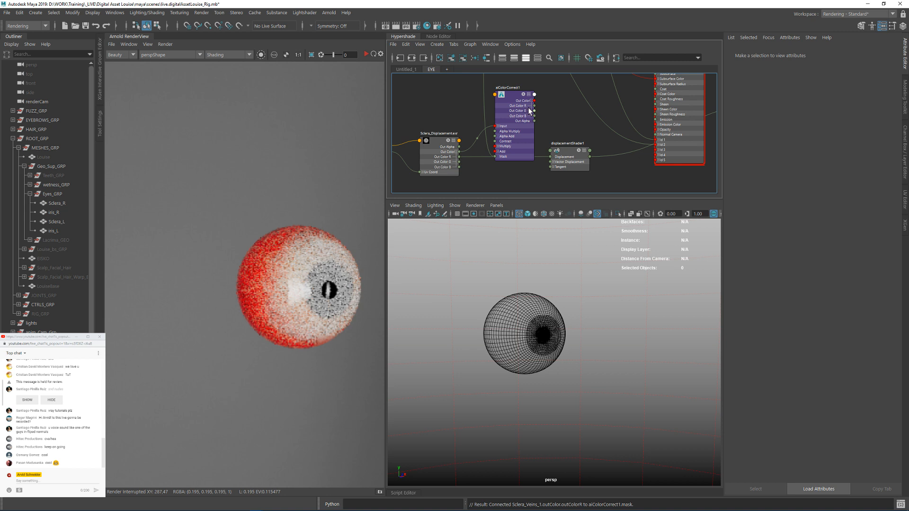
drag(542, 125, 583, 154)
click(562, 112)
Step: Restart the render and isolate the displacement color correct with the view exposure raised to 5
click(365, 54)
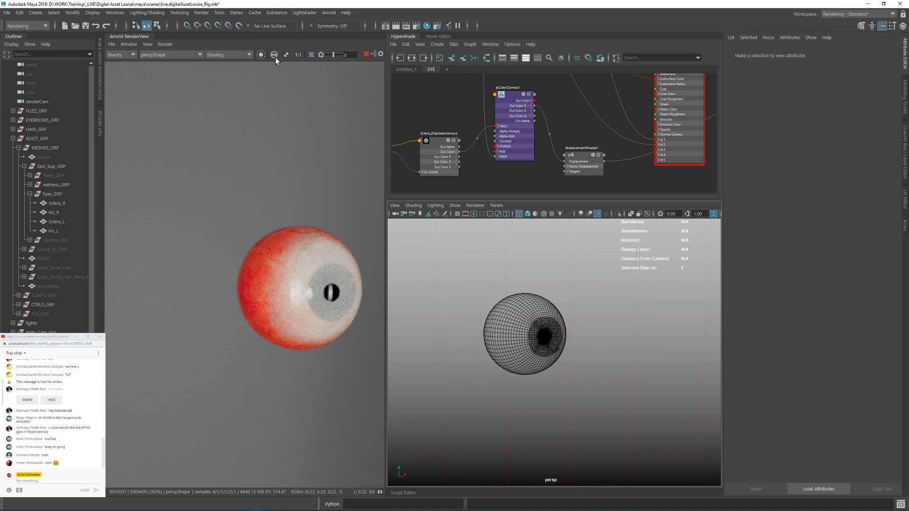
click(261, 55)
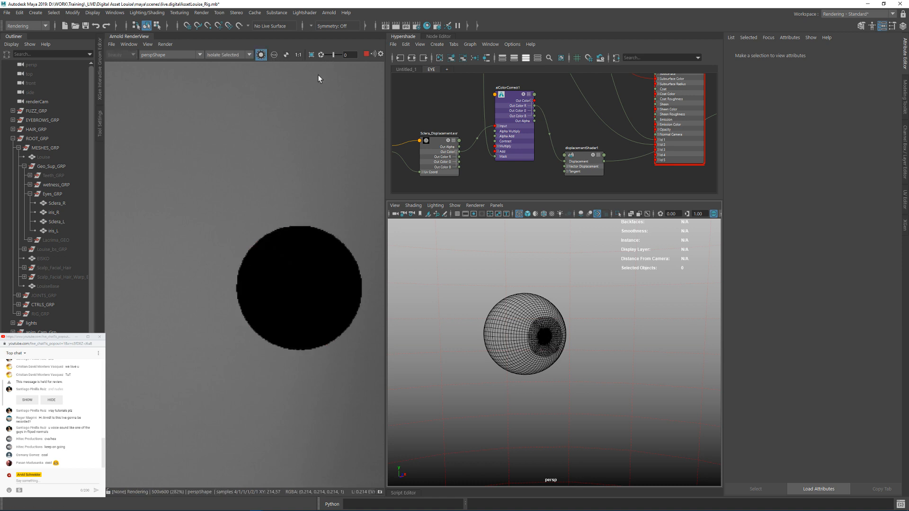
click(511, 96)
drag(337, 56, 340, 56)
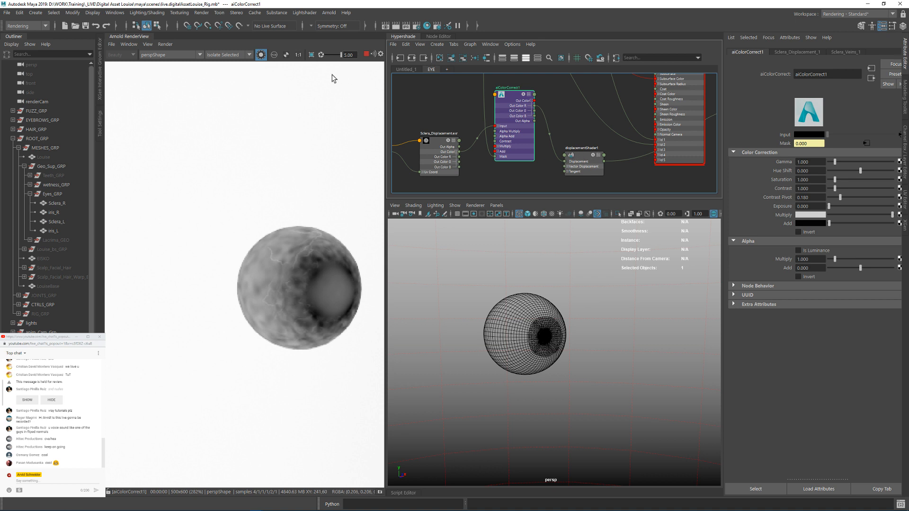
Step: Return the render view to the fully shaded eye with exposure reset to 0
click(261, 55)
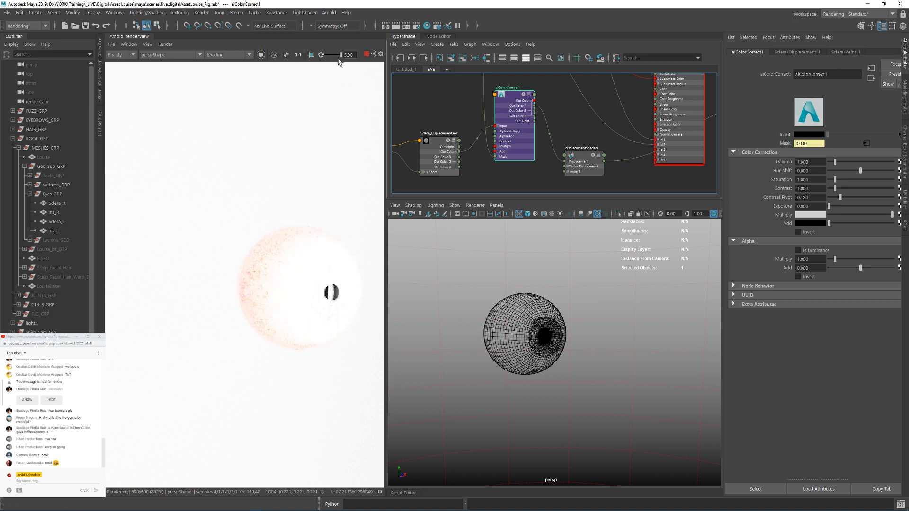
click(312, 57)
click(313, 57)
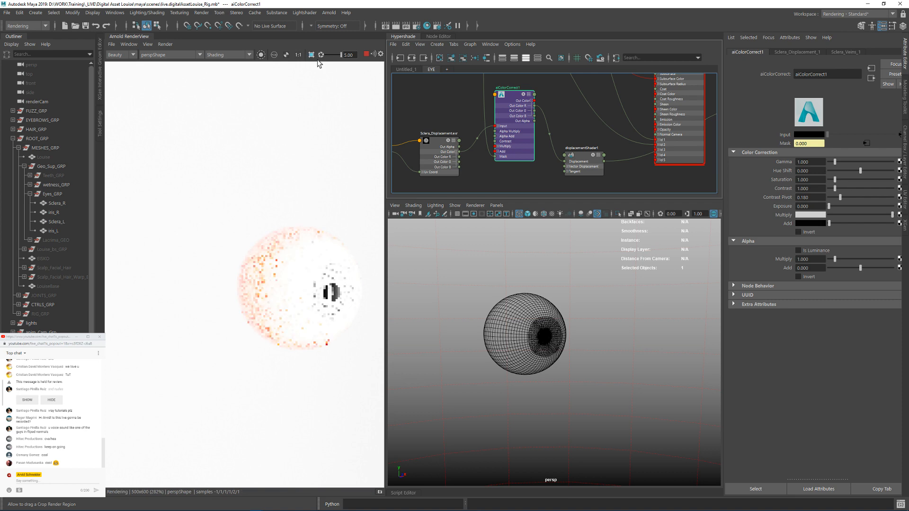
click(321, 56)
middle_drag(306, 219, 250, 187)
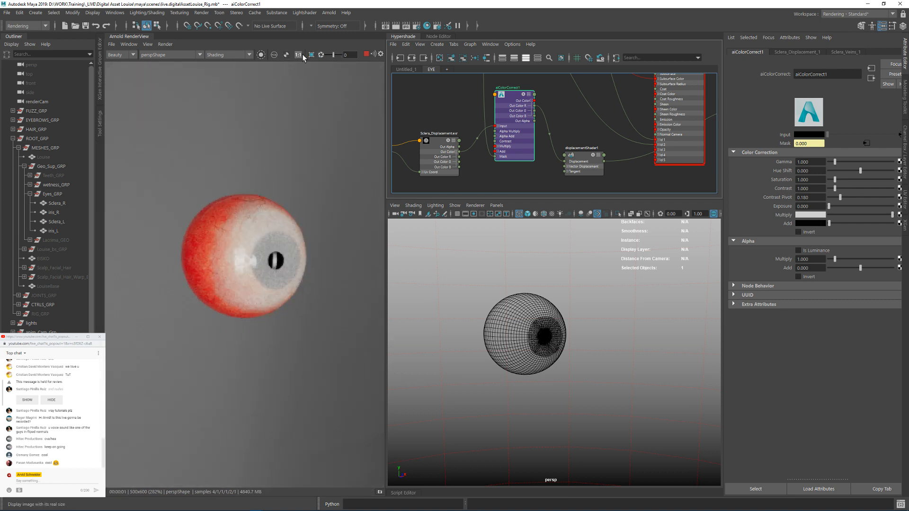
Step: Inspect the sclera's veins and displacement relief in an enlarged, cropped render region covering the iris side of the eye
click(297, 55)
scroll(516, 298, up, 3)
scroll(520, 321, up, 2)
alt+middle_drag(535, 319, 626, 347)
scroll(607, 340, up, 4)
scroll(607, 340, down, 1)
drag(226, 237, 297, 319)
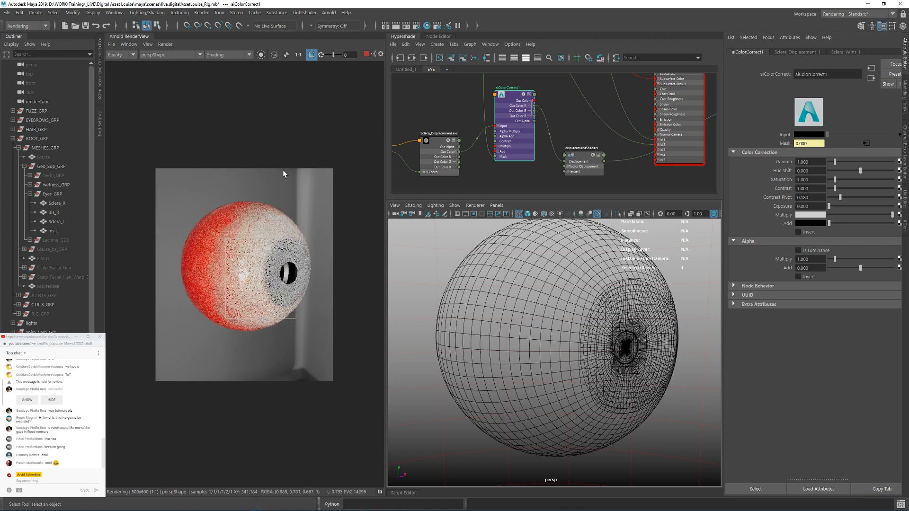
scroll(268, 230, up, 1)
scroll(269, 231, up, 3)
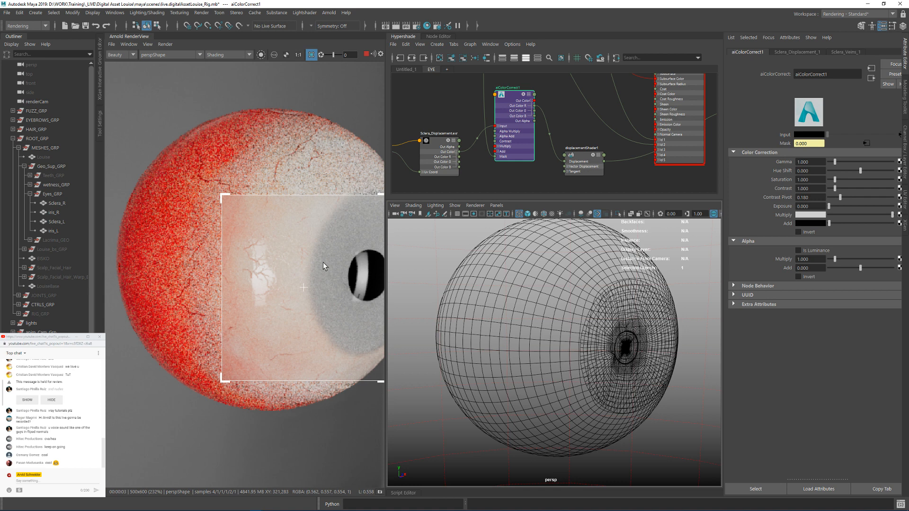
alt+middle_drag(310, 276, 247, 250)
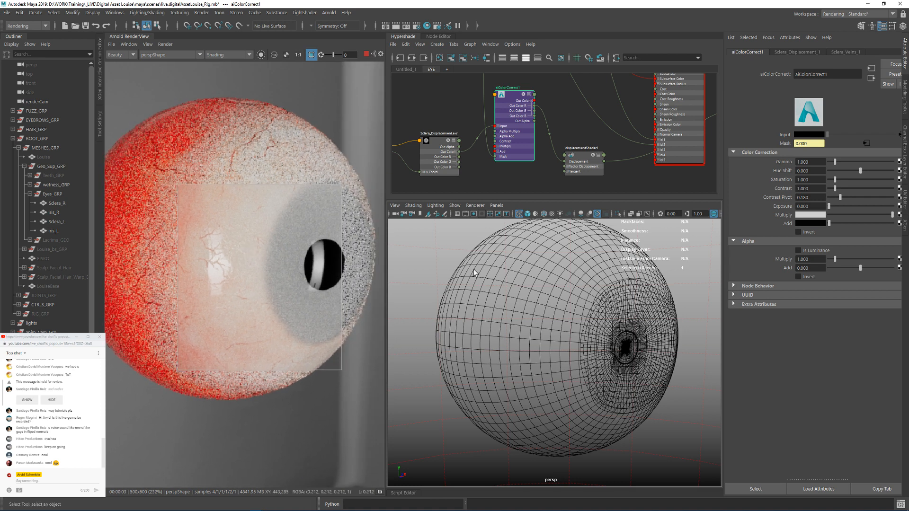
Step: Turn off the crop region and re-render the entire eye from a more frontal angle
scroll(631, 312, down, 3)
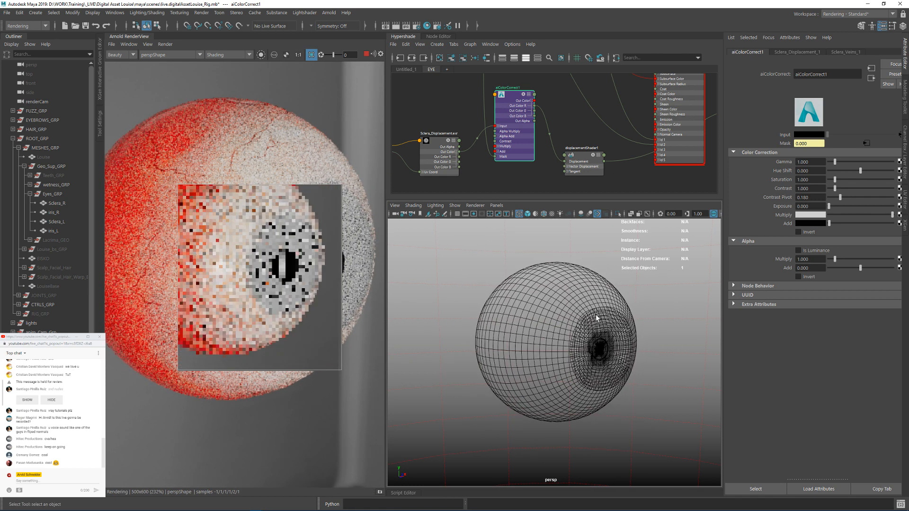
alt+drag(596, 319, 564, 317)
click(311, 56)
alt+drag(454, 226, 625, 294)
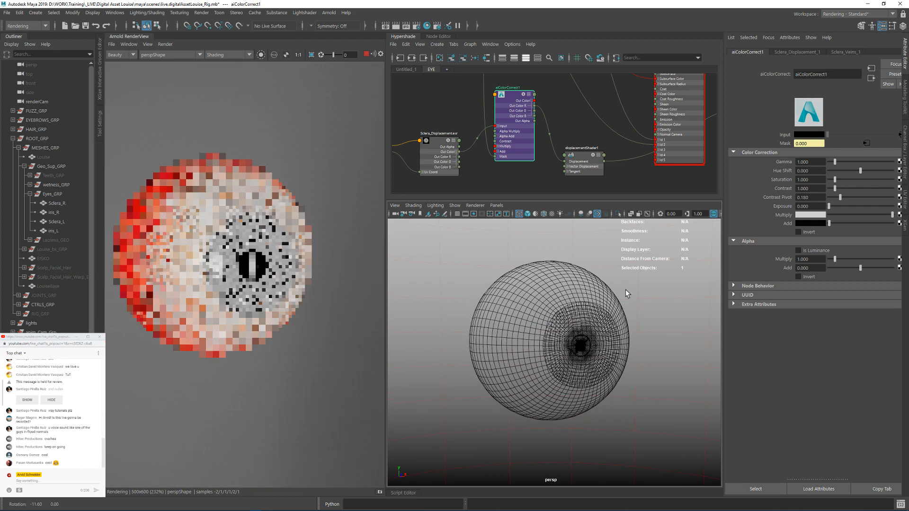
Step: Enable Use Autobump in SSS in the advanced Arnold render settings and close them
click(418, 26)
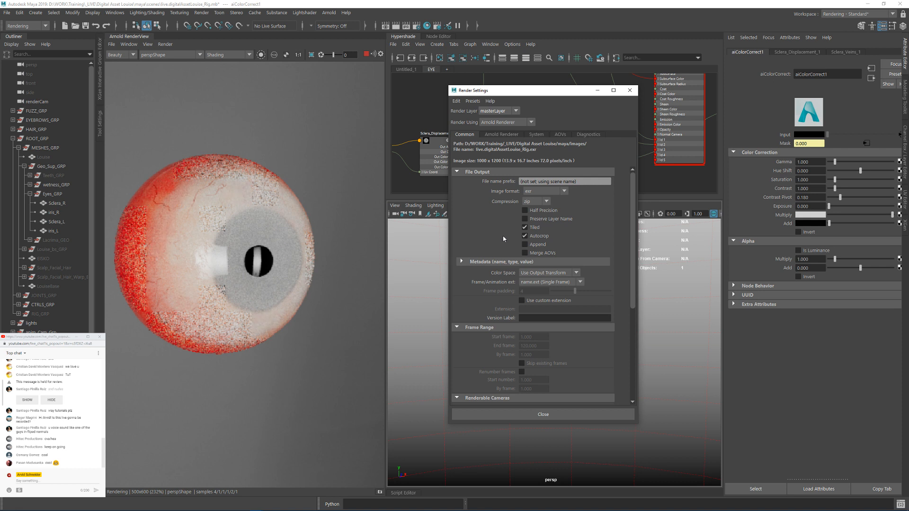
click(491, 135)
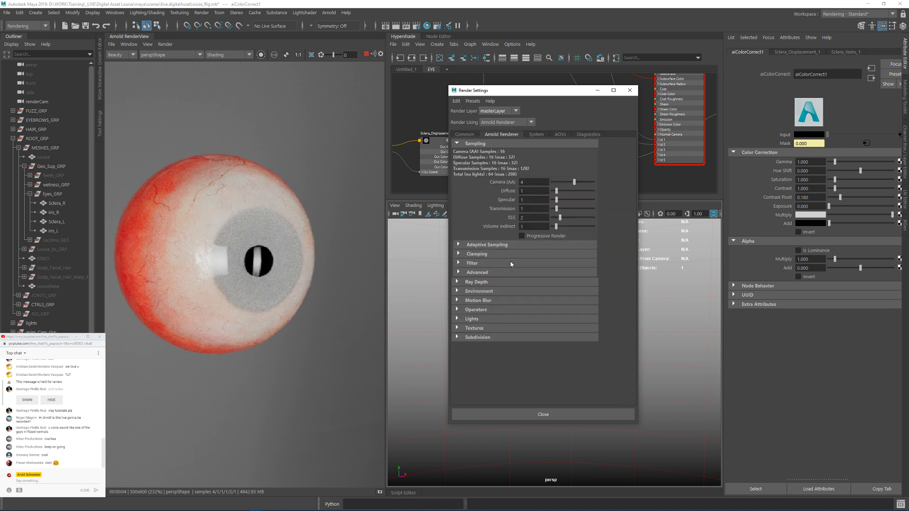
click(476, 273)
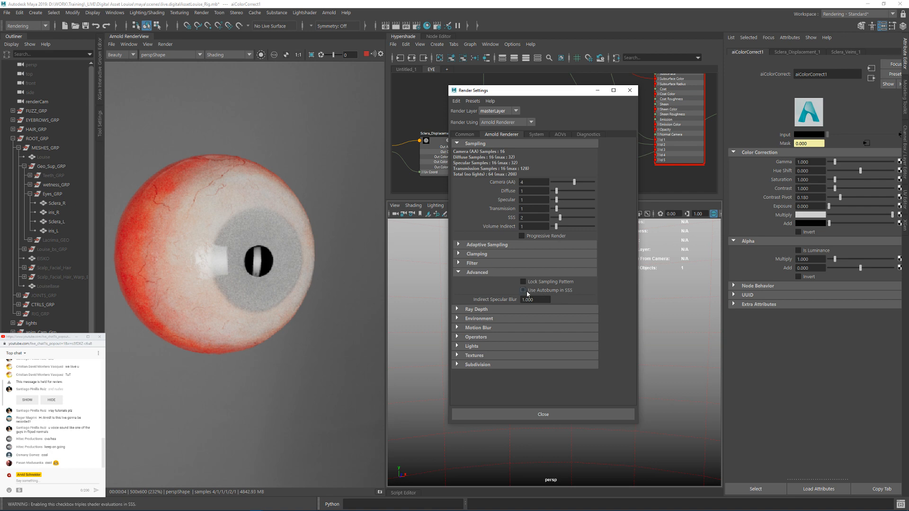
click(562, 292)
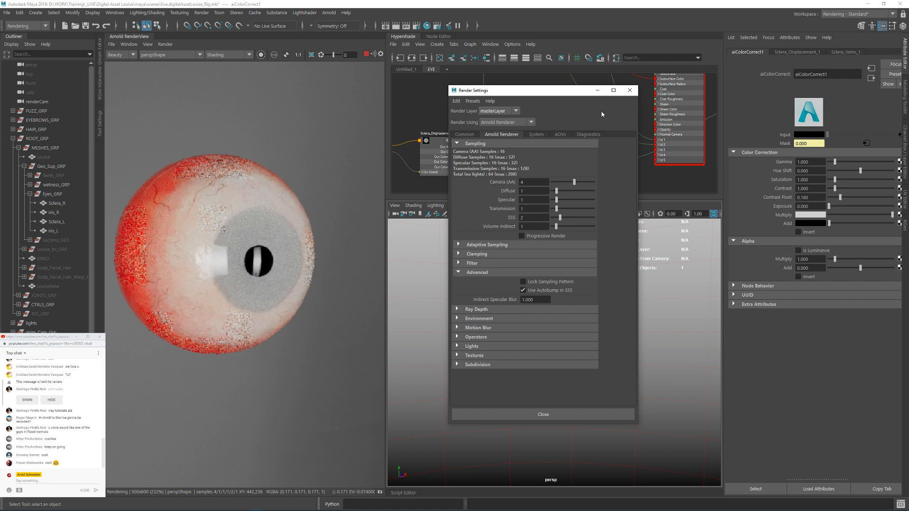
click(629, 91)
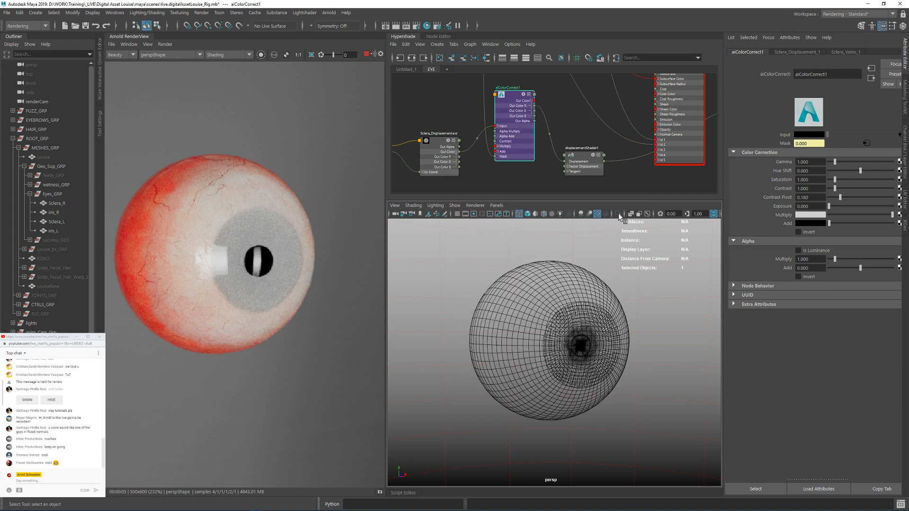
Step: Save the scene and shift the sclera iris mask texture with its placement node slightly aside in the shader graph
key(ctrl+s)
click(568, 122)
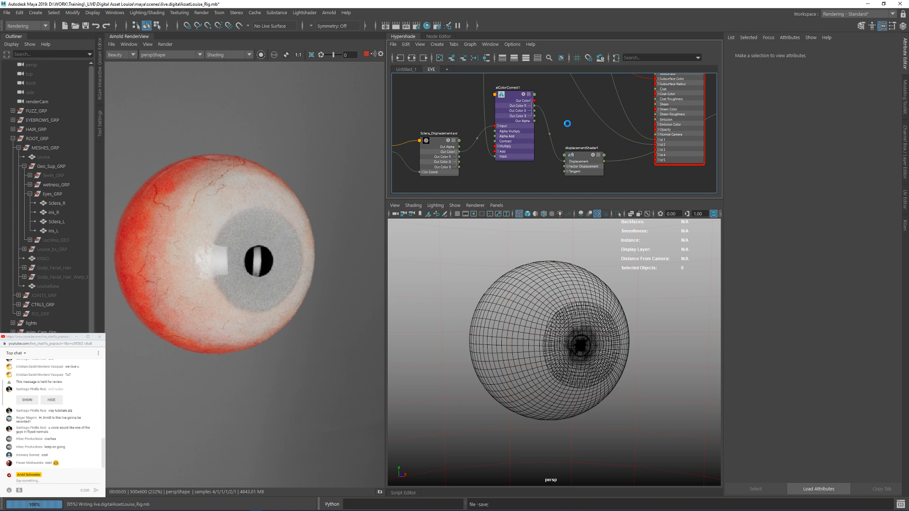
scroll(567, 123, down, 2)
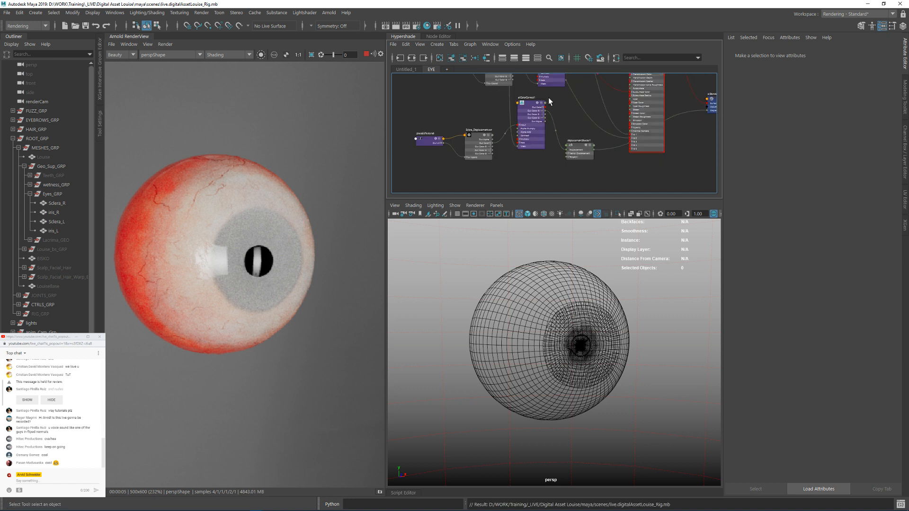
alt+middle_drag(549, 98, 548, 163)
alt+middle_drag(619, 135, 625, 192)
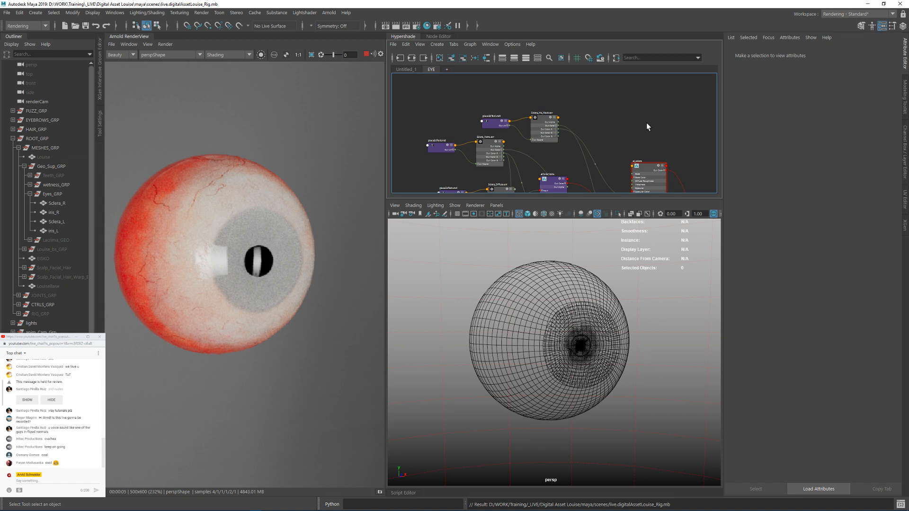
drag(476, 92, 562, 114)
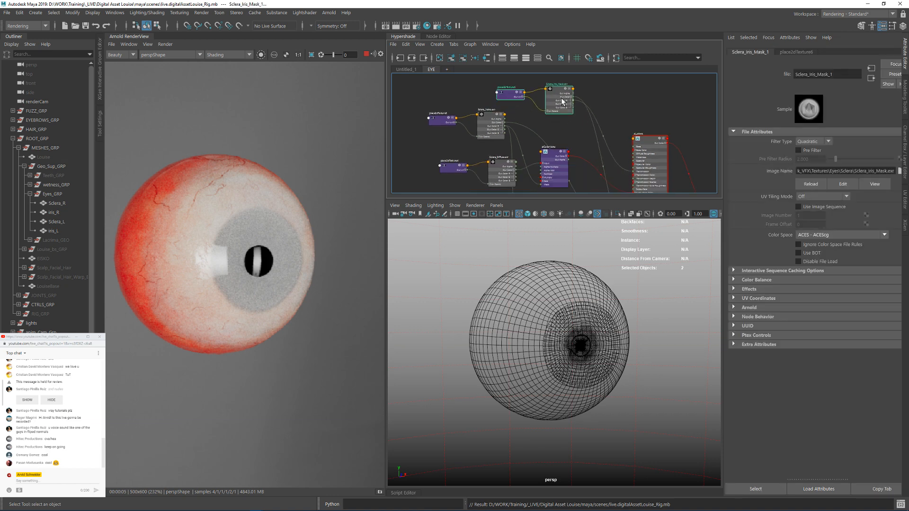
scroll(539, 100, down, 3)
alt+middle_drag(593, 144, 517, 103)
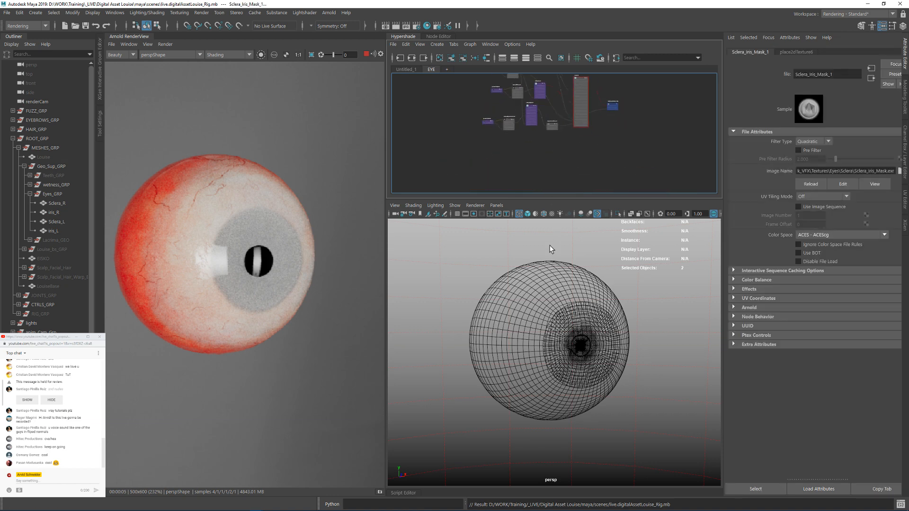
Step: Stop the render and hide the Sclera_L mesh so that the left iris is exposed
click(549, 281)
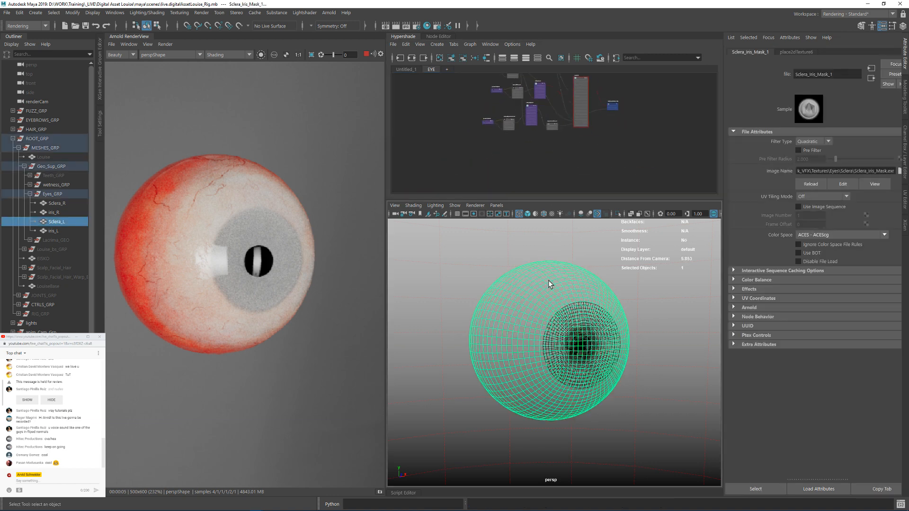
click(54, 212)
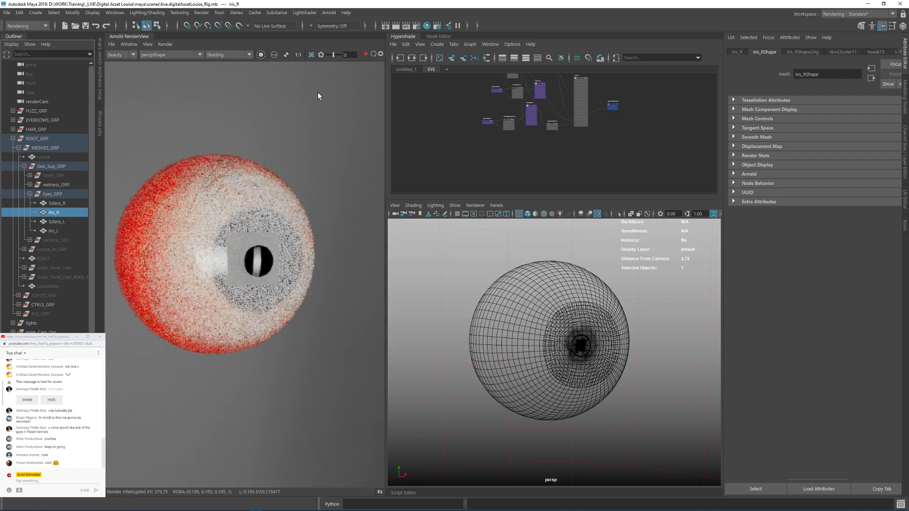
click(562, 277)
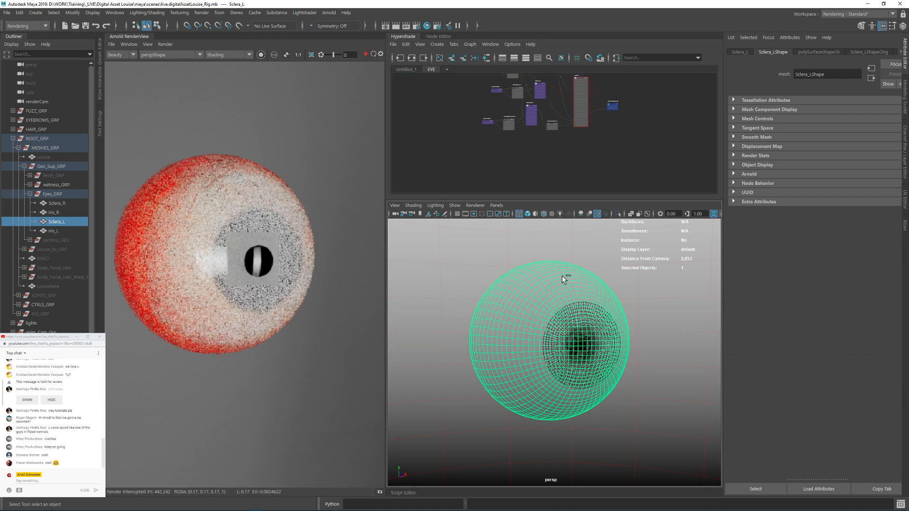
key(ctrl+h)
Step: Create an aiStandardSurface shader named aiIris and assign it to the iris_L mesh
key(Tab)
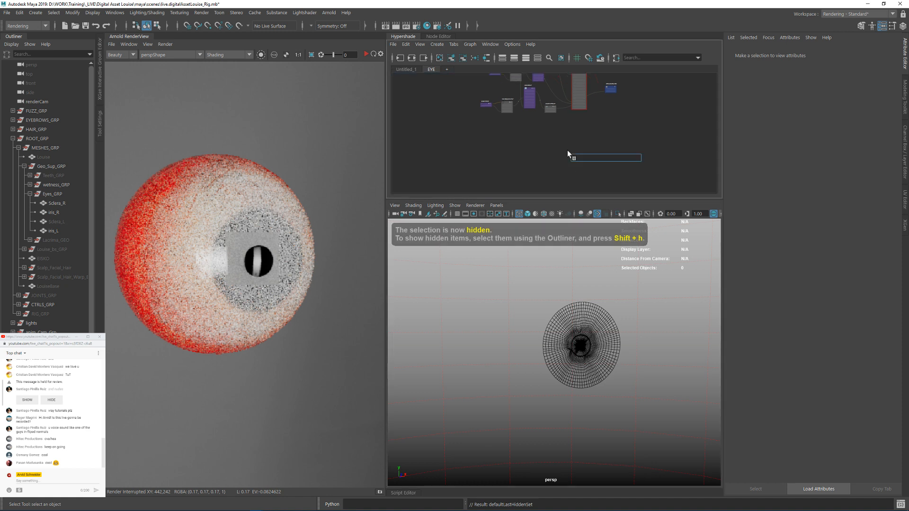
text(sur)
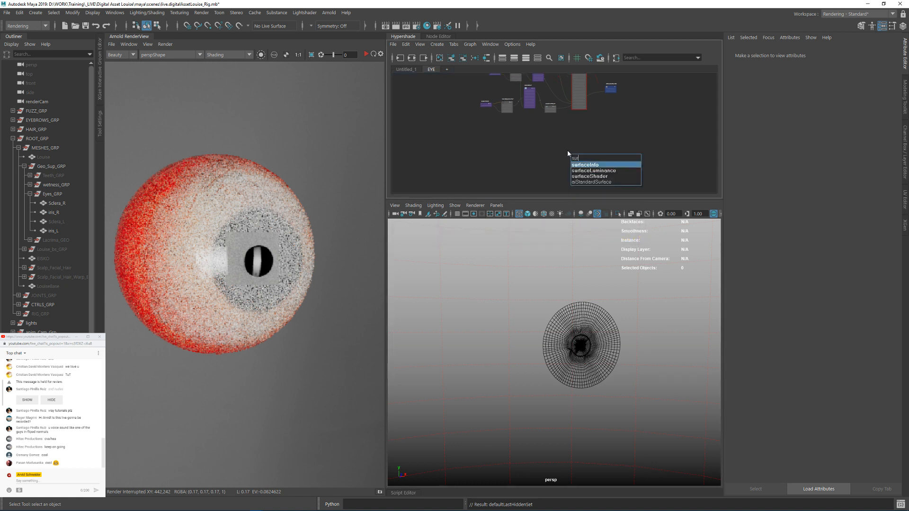
key(Return)
click(586, 339)
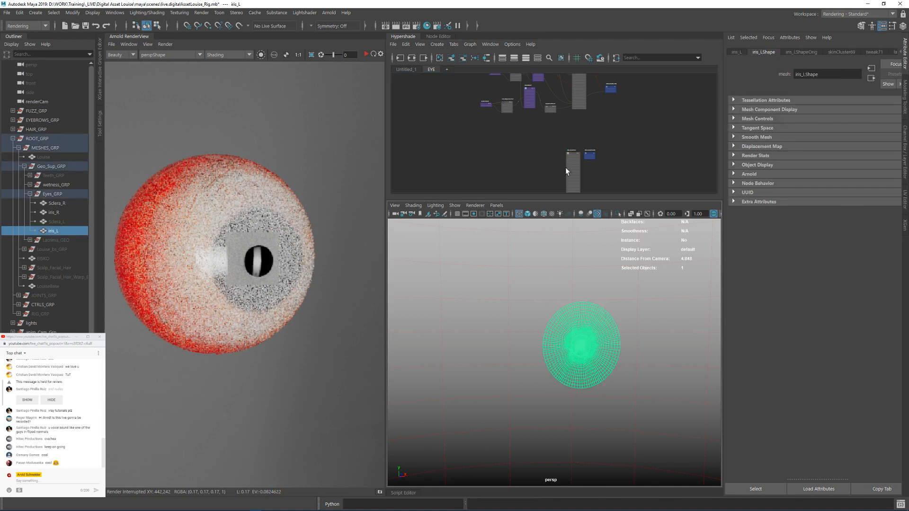
right_click(593, 157)
click(623, 229)
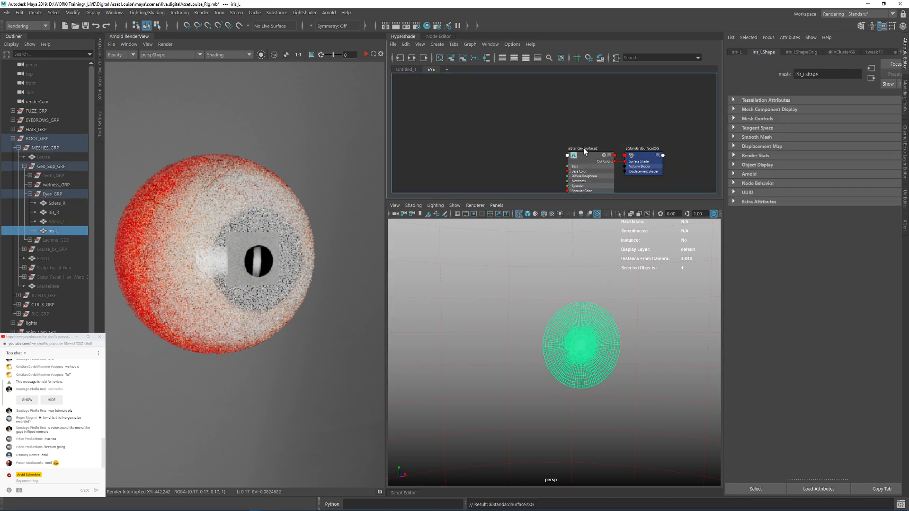
double_click(587, 147)
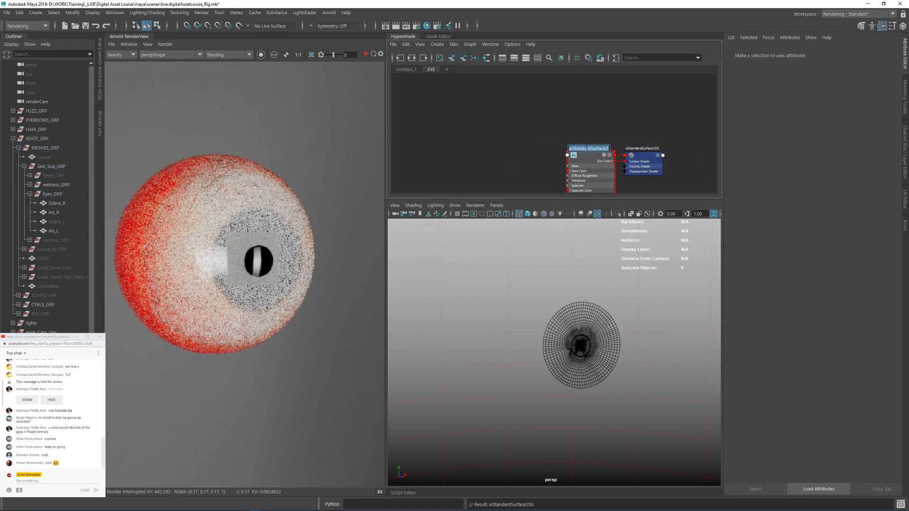
text(aiIris)
Step: Create an aiFlat shader named aiPupil and move its shading group aside in the graph
key(Tab)
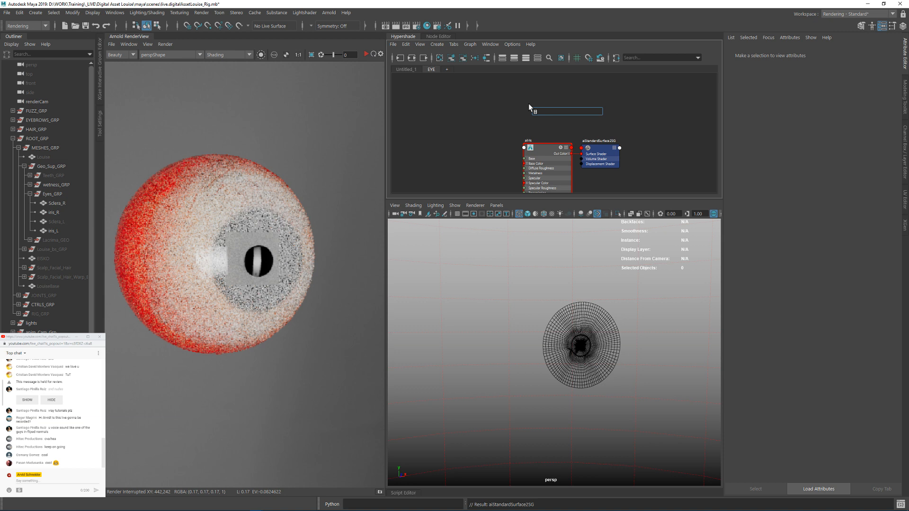
text(fla)
key(Down)
key(Down)
key(Return)
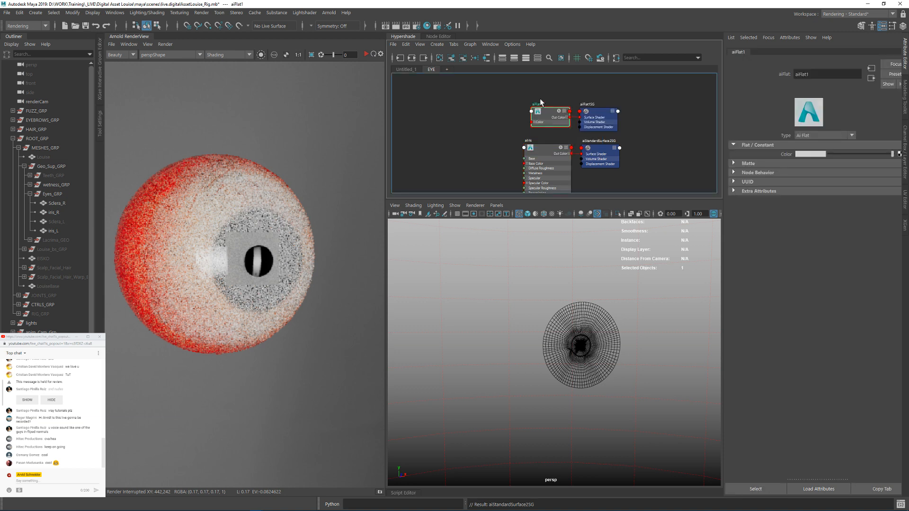
double_click(540, 104)
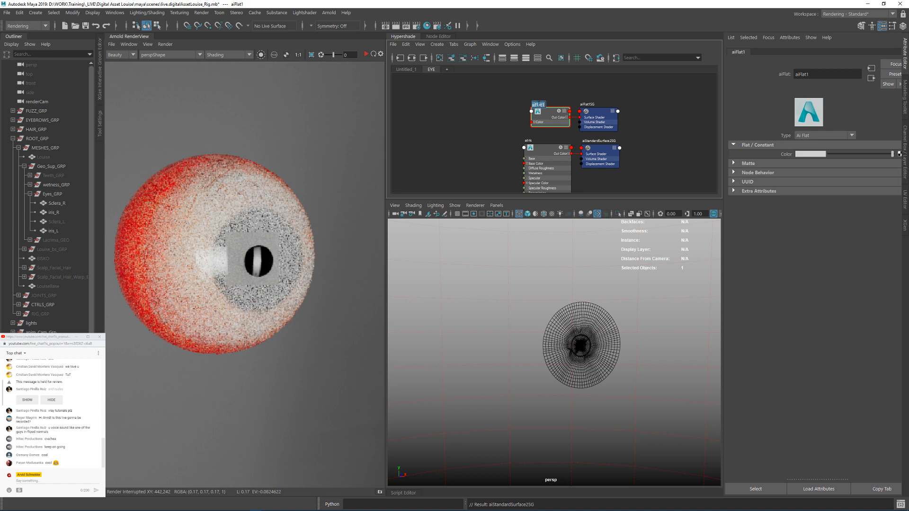
text(aiPupil)
key(Return)
drag(602, 118, 637, 106)
click(483, 101)
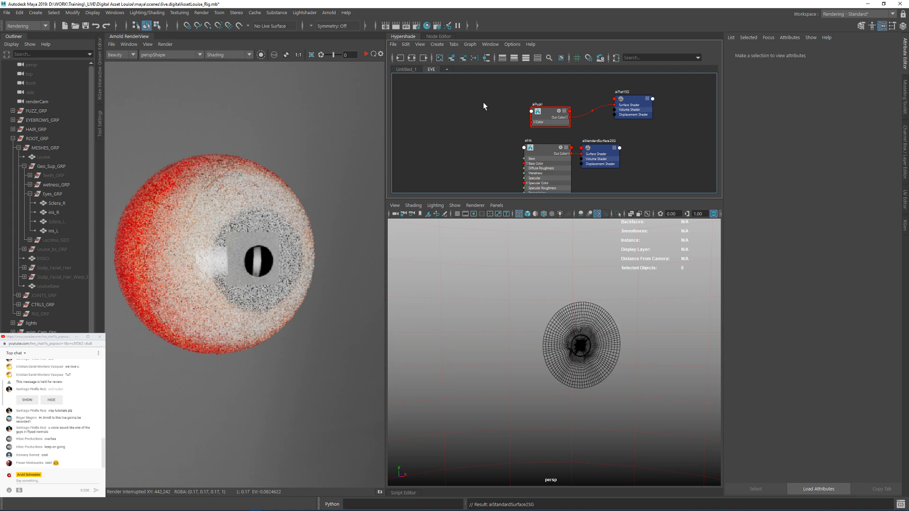
Step: Select the central disc of faces around the pupil's centre on the iris_L mesh
click(592, 353)
scroll(592, 353, up, 8)
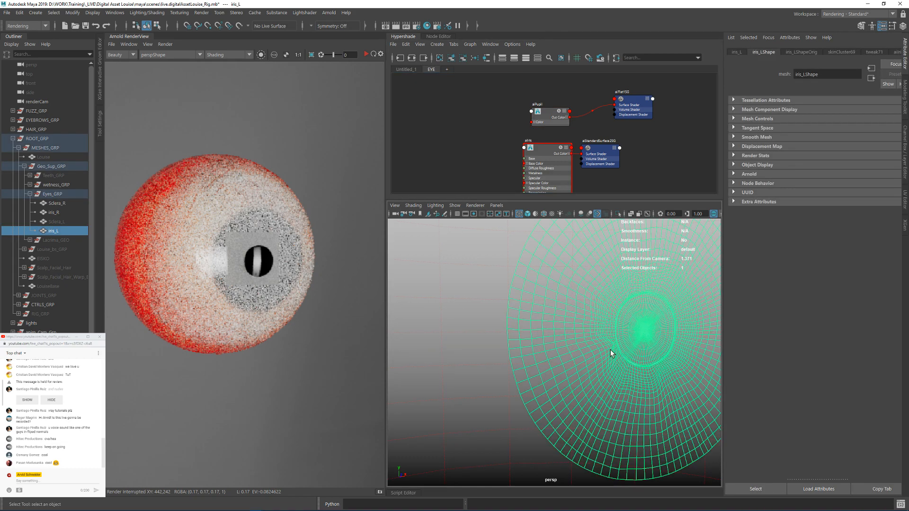
alt+middle_drag(470, 358, 530, 317)
scroll(516, 337, up, 3)
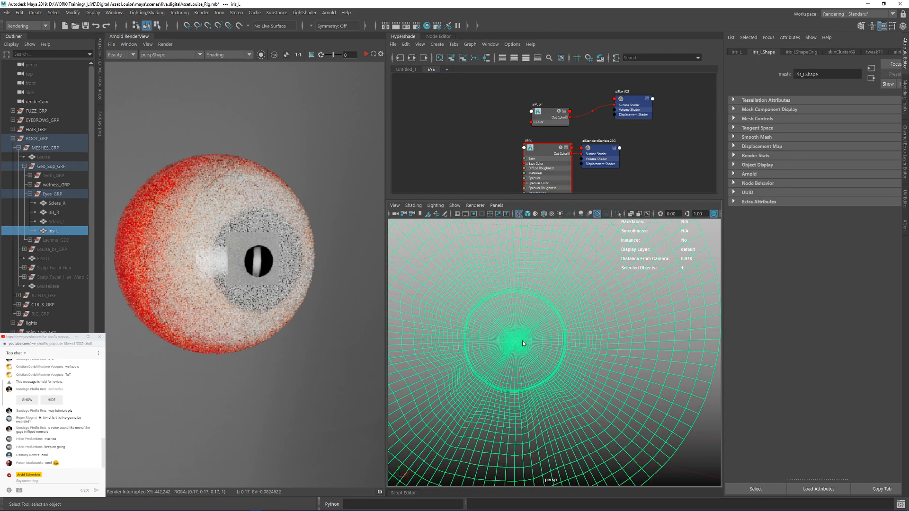
right_drag(528, 335, 506, 342)
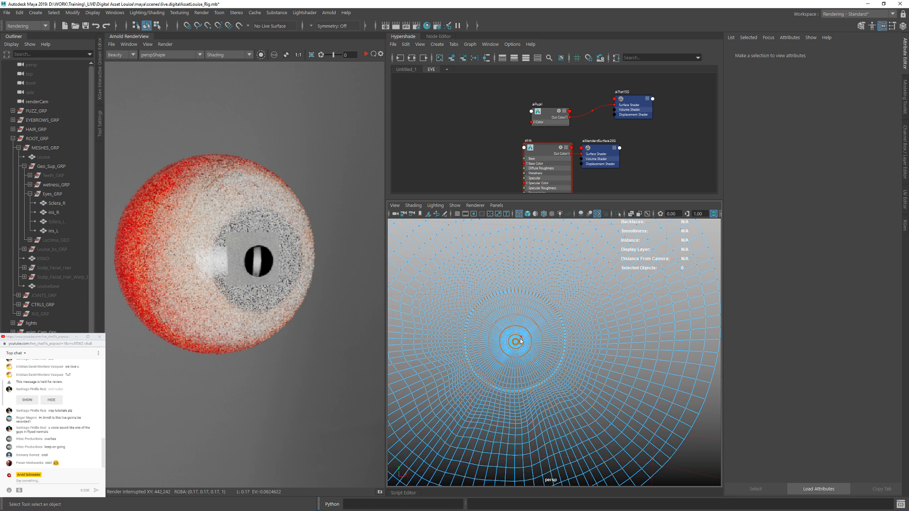
scroll(516, 349, up, 3)
alt+middle_drag(516, 349, 552, 341)
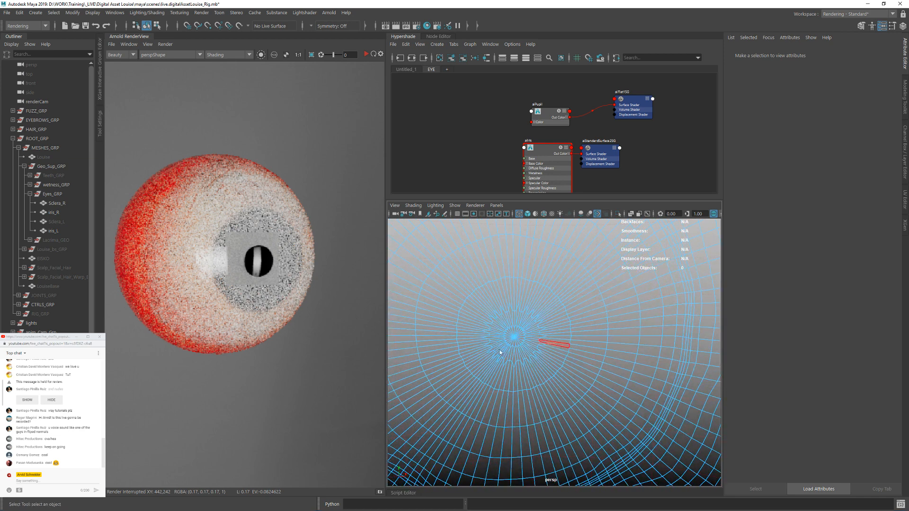
right_drag(518, 310, 523, 249)
right_drag(525, 311, 525, 276)
drag(452, 337, 581, 404)
scroll(493, 362, down, 5)
alt+drag(493, 362, 608, 352)
key(f)
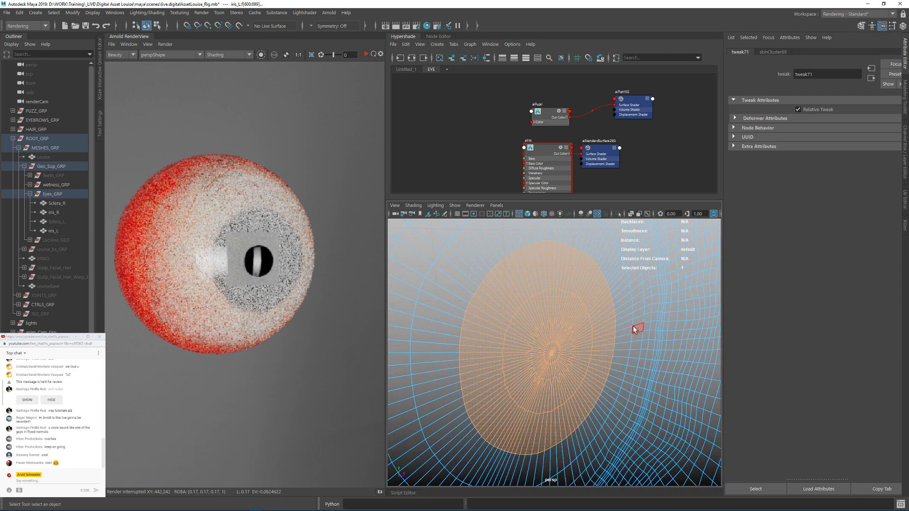
Step: Grow the face selection outward to the pupil's edge and assign the aiPupil shader to those faces
key(shift+period)
key(shift+period)
key(shift+period)
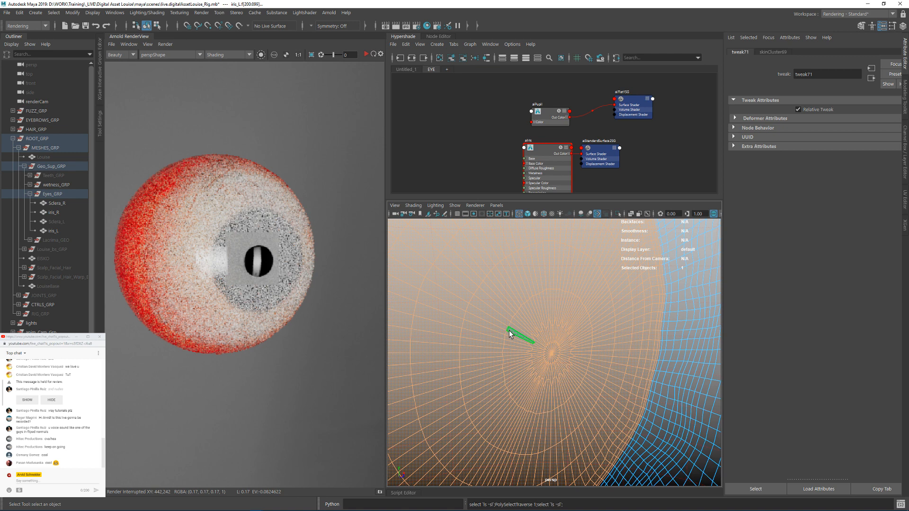
scroll(530, 308, down, 10)
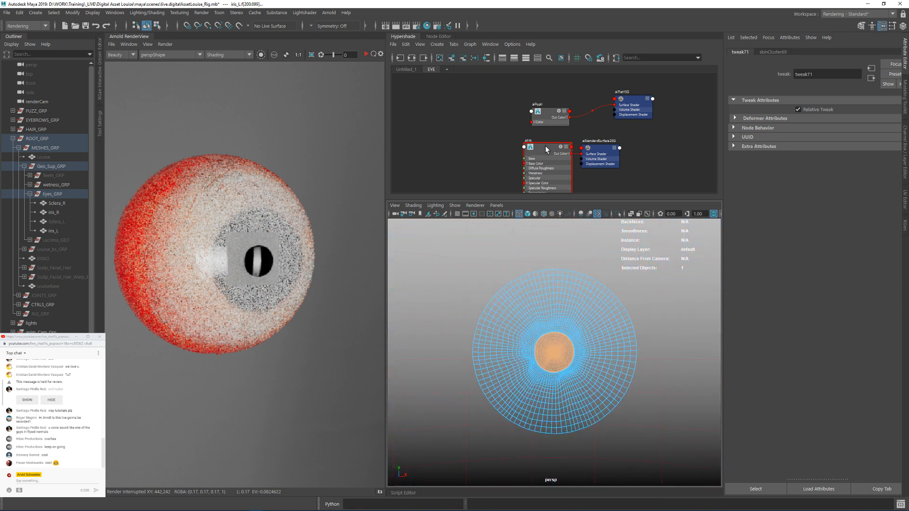
right_drag(546, 113, 564, 125)
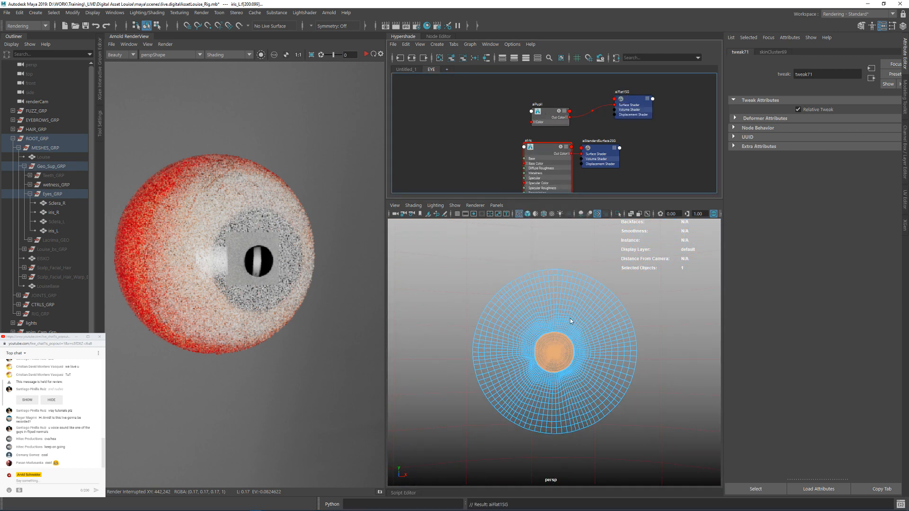
Step: Hide the Sclera_R mesh and frame the iris_R mesh behind it
right_drag(570, 319, 422, 275)
alt+middle_drag(436, 352, 494, 340)
click(485, 343)
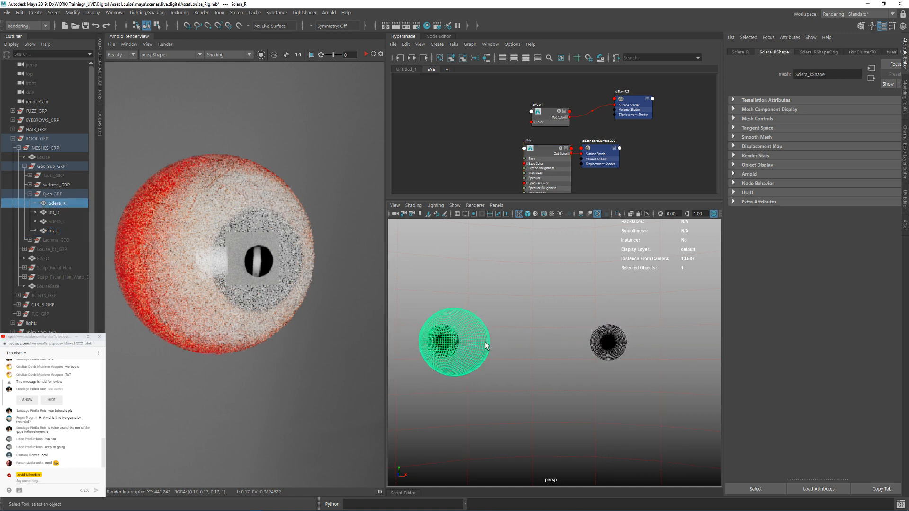
key(ctrl+h)
click(445, 346)
key(f)
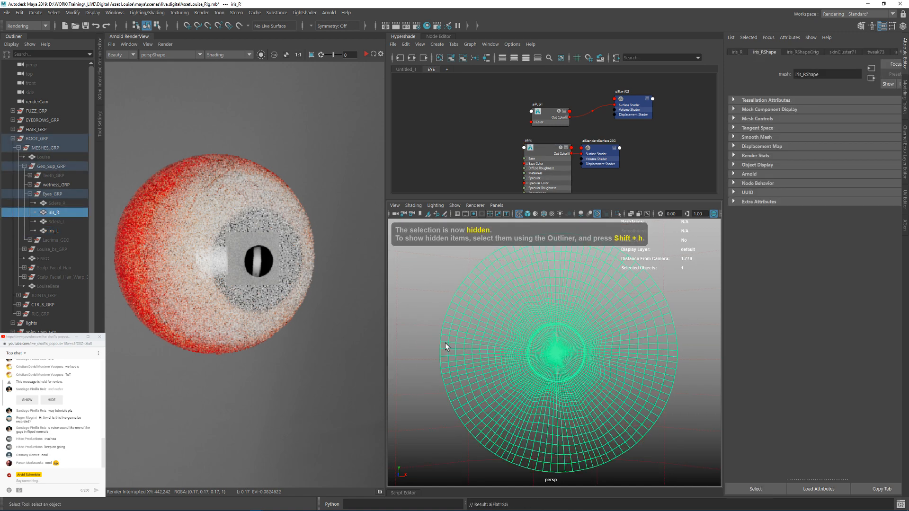
Step: Select the central faces of iris_R out to the pupil's edge and assign the aiPupil shader to them
right_drag(558, 353, 557, 387)
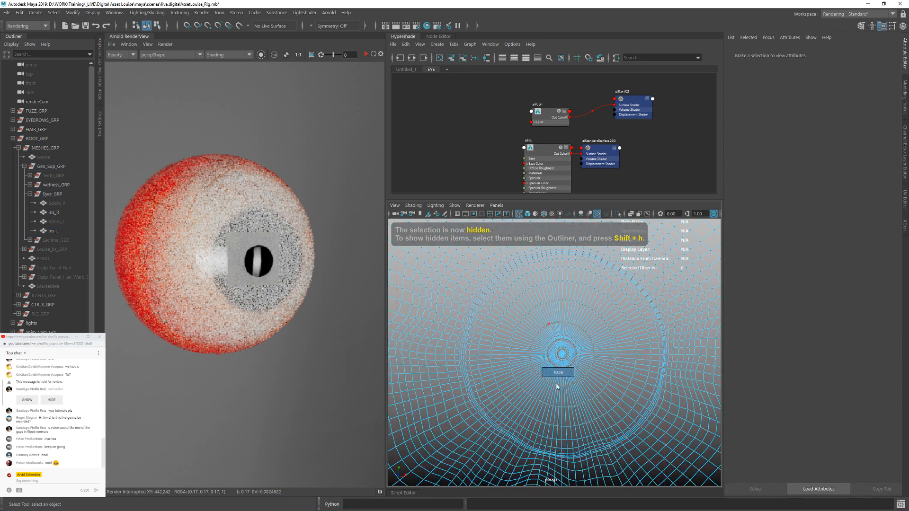
drag(521, 307, 586, 374)
ctrl+click(519, 308)
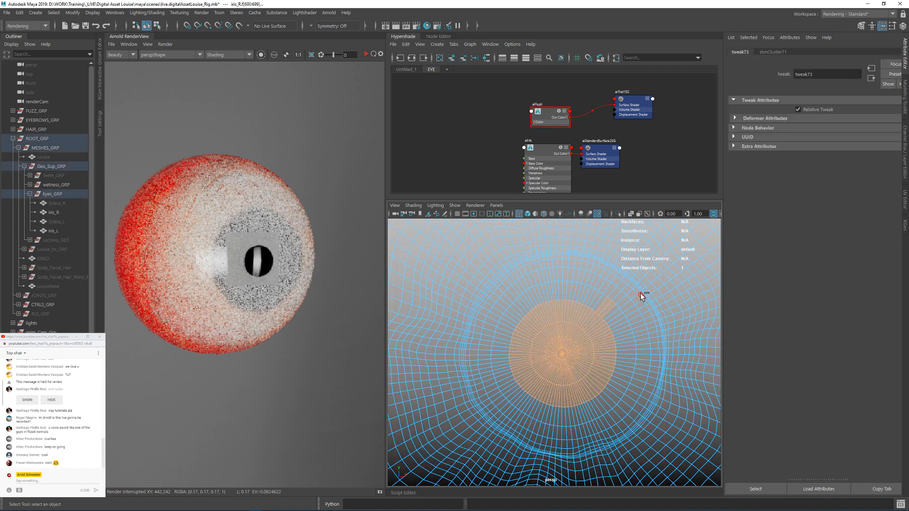
ctrl+click(608, 308)
key(shift+period)
key(shift+period)
key(shift+period)
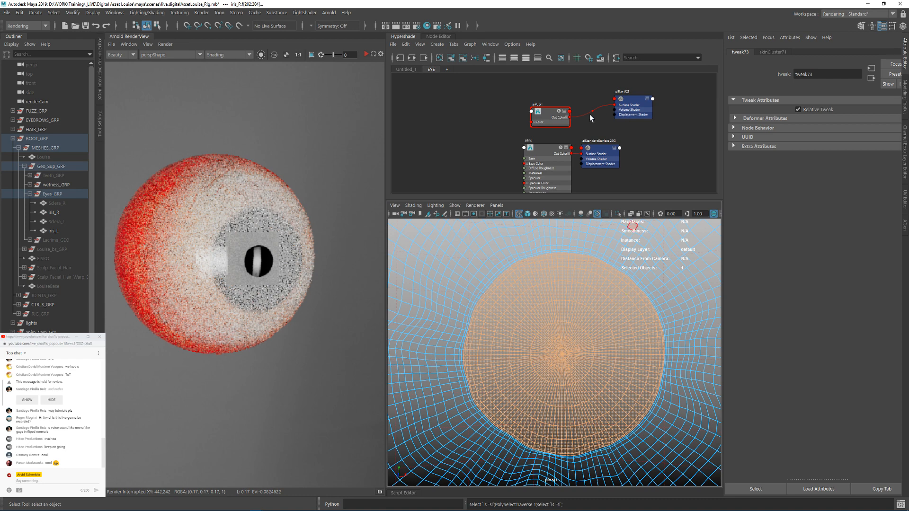
right_drag(550, 113, 550, 90)
Step: Check which iris geometry uses the aiIris and aiPupil shaders by selecting the objects assigned to each
alt+right_drag(559, 245, 447, 276)
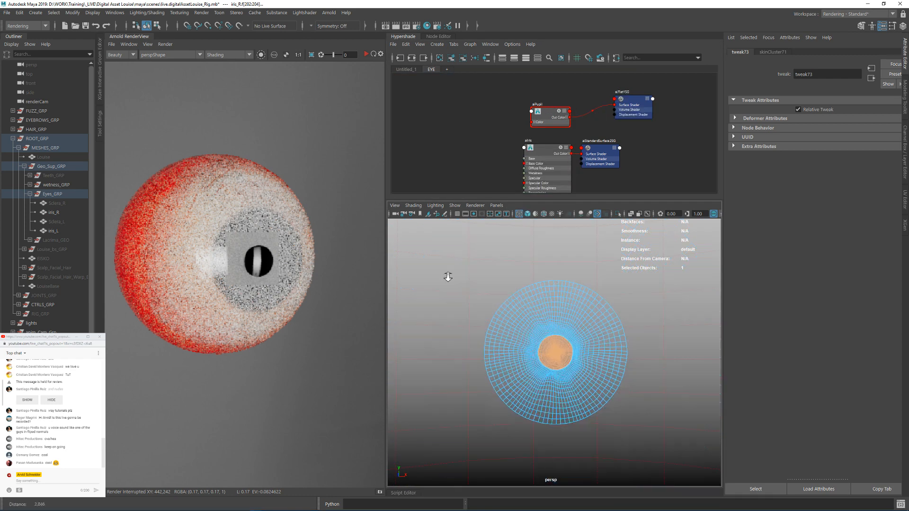
right_drag(560, 332, 614, 281)
click(543, 150)
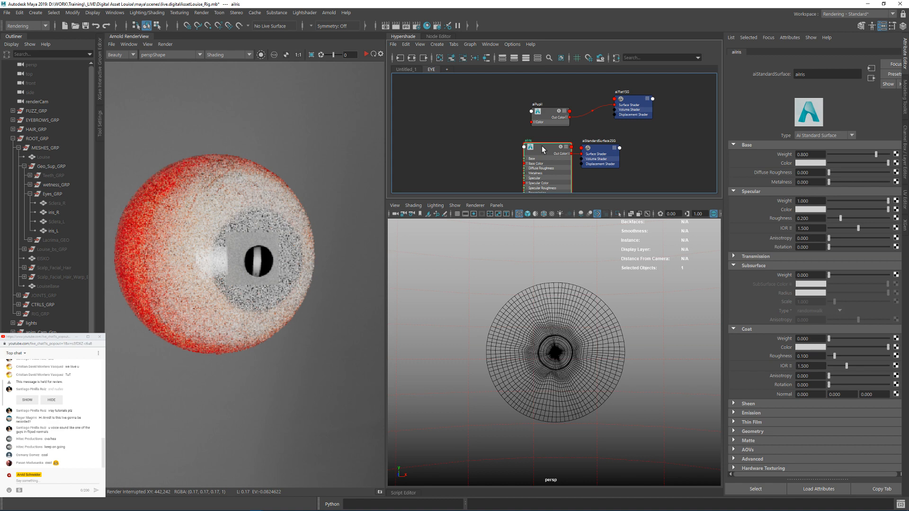
alt+middle_drag(586, 333, 461, 310)
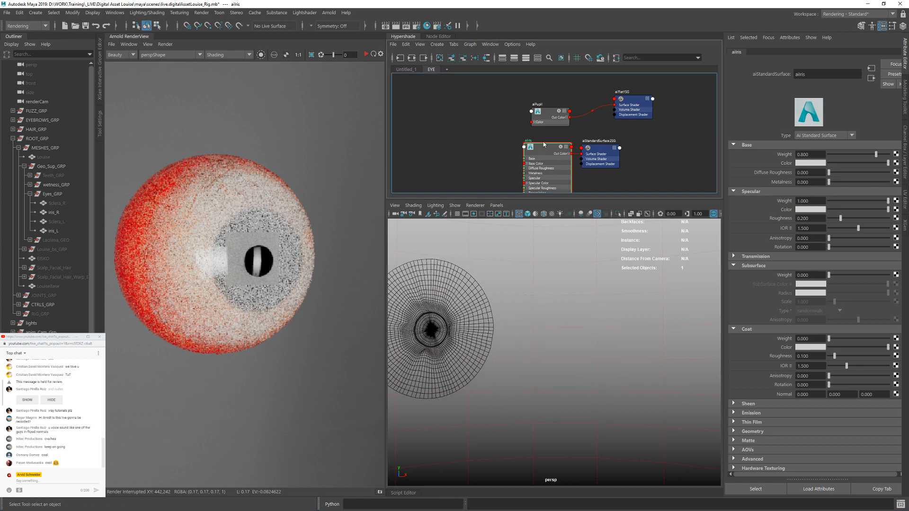
right_drag(544, 149, 570, 150)
alt+right_drag(612, 319, 578, 321)
alt+middle_drag(582, 322, 441, 301)
alt+middle_drag(442, 306, 602, 315)
scroll(602, 315, up, 5)
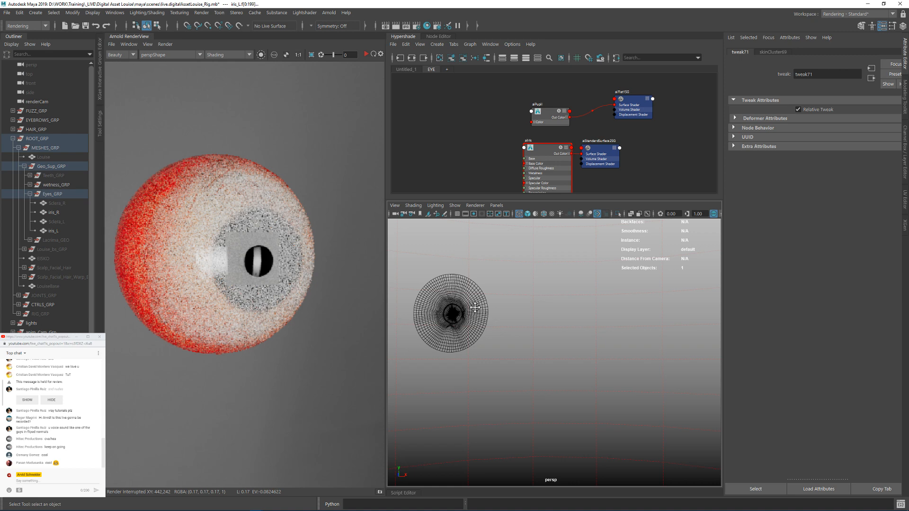
click(547, 115)
right_drag(546, 112, 567, 115)
alt+middle_drag(481, 277, 577, 316)
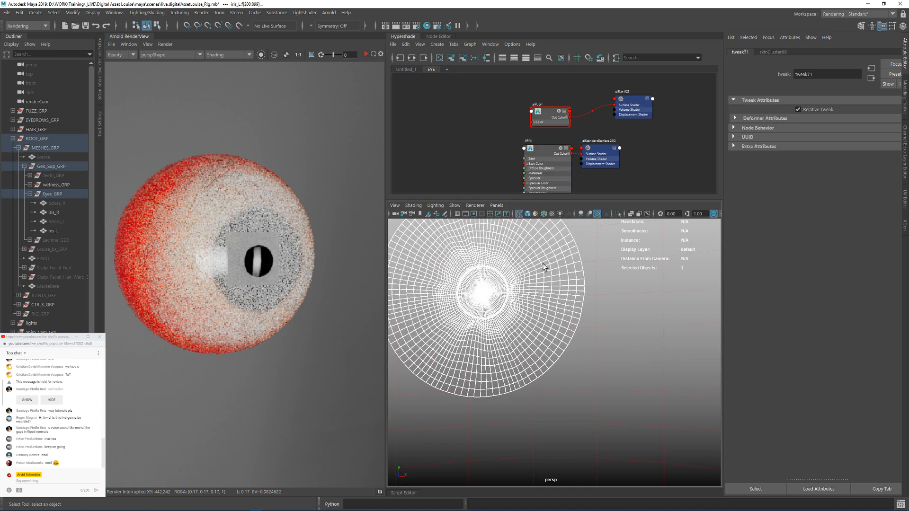
Step: Assign the aiIris shader to the whole iris_R mesh
click(526, 280)
alt+middle_drag(510, 291, 552, 298)
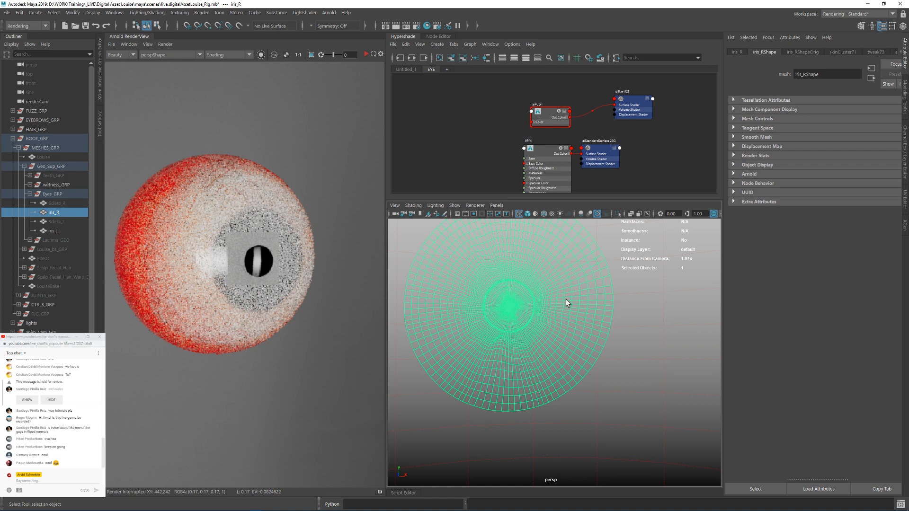
right_drag(542, 151, 532, 171)
Step: Select the central faces of iris_R, grow the selection to the pupil's edge, and assign the aiPupil shader to those faces
alt+right_drag(525, 270, 567, 308)
alt+middle_drag(505, 284, 524, 292)
alt+right_drag(523, 292, 545, 303)
alt+middle_drag(545, 303, 595, 347)
drag(512, 285, 564, 334)
ctrl+right_click(550, 293)
ctrl+right_drag(550, 293, 545, 339)
ctrl+drag(492, 256, 503, 274)
ctrl+drag(590, 261, 573, 273)
key(shift+period)
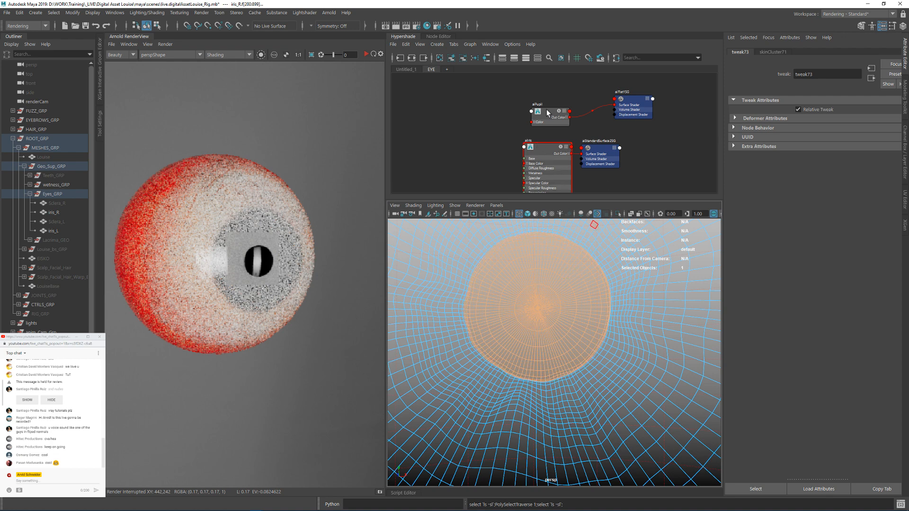
right_drag(546, 109, 546, 86)
alt+right_drag(595, 285, 516, 270)
right_drag(570, 328, 624, 290)
click(629, 287)
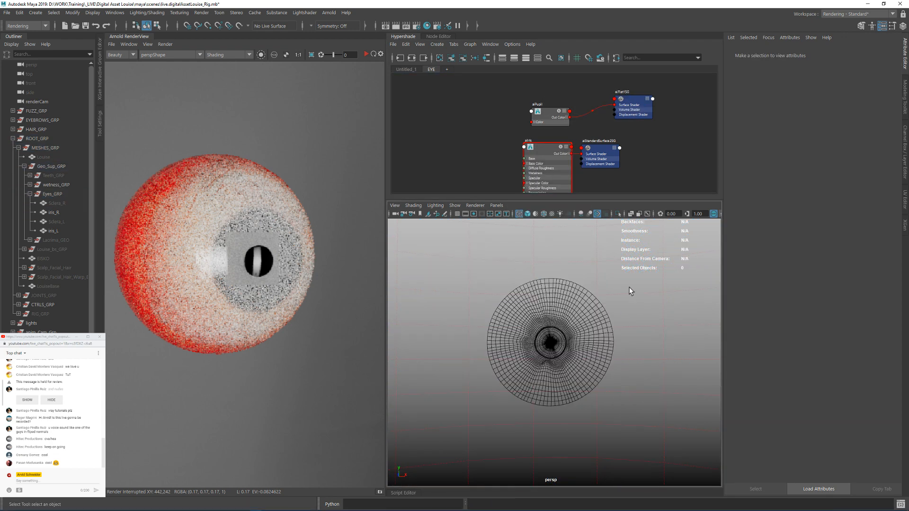
Step: Move aiIris's shading group farther away from its shader node in the graph
alt+middle_drag(637, 286, 586, 289)
alt+right_drag(583, 221, 450, 263)
alt+middle_drag(667, 299, 558, 310)
alt+right_drag(635, 129, 601, 134)
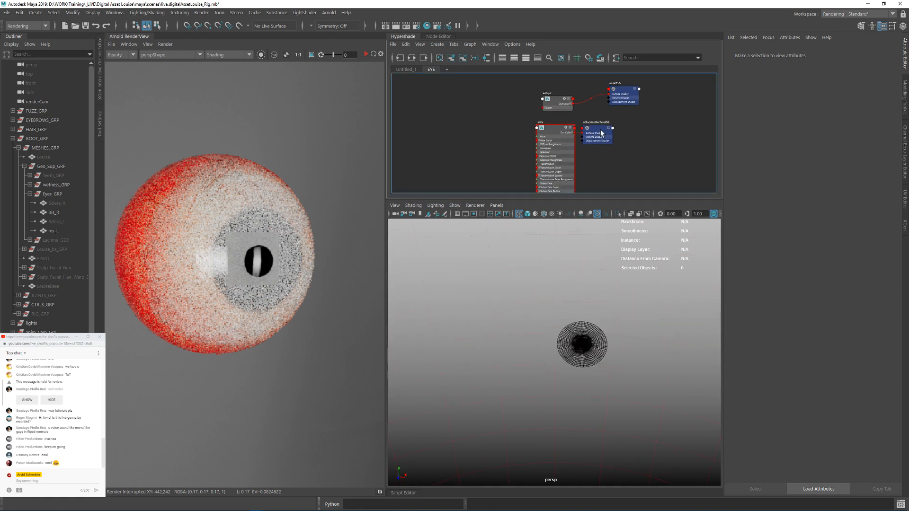
drag(601, 131, 631, 129)
drag(559, 108, 554, 103)
click(516, 114)
alt+right_drag(487, 131, 516, 133)
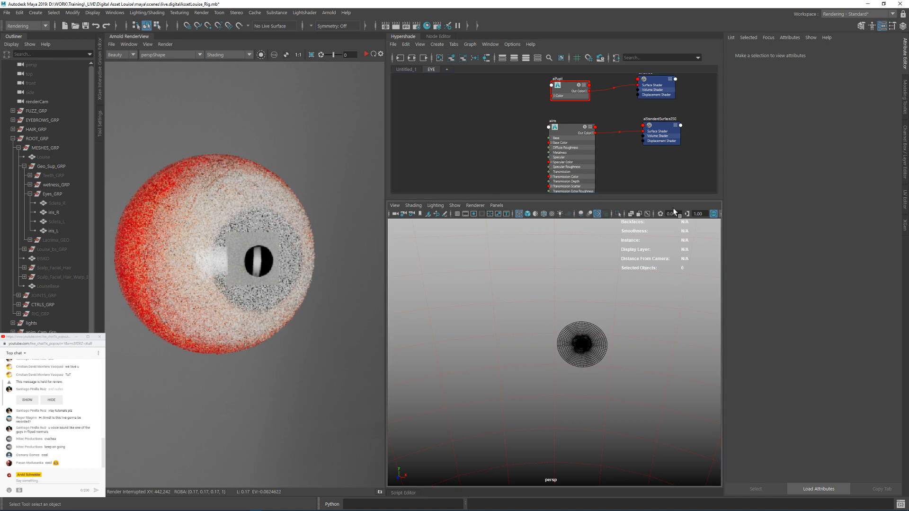
Step: Switch the viewport to shaded display and select the iris_L mesh
key(5)
alt+drag(567, 353, 574, 334)
alt+right_drag(574, 333, 643, 342)
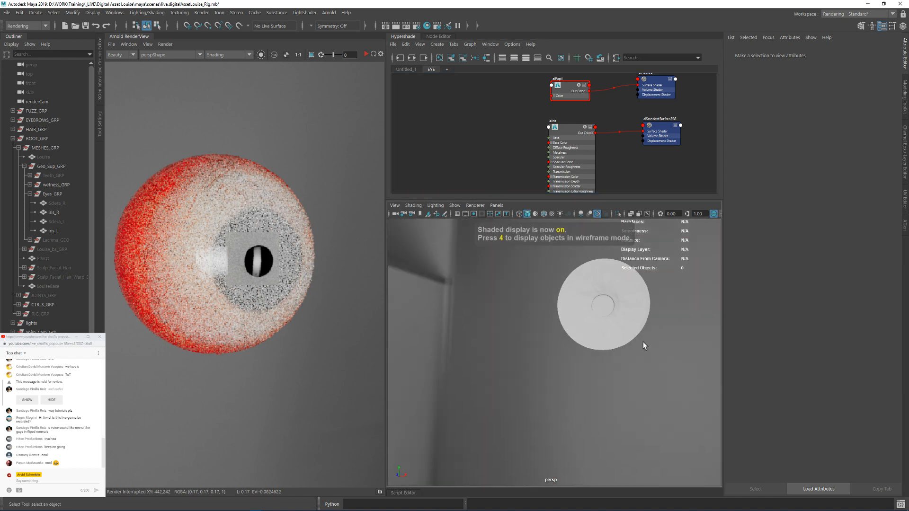
alt+drag(585, 334, 647, 339)
click(623, 322)
alt+drag(579, 341, 585, 338)
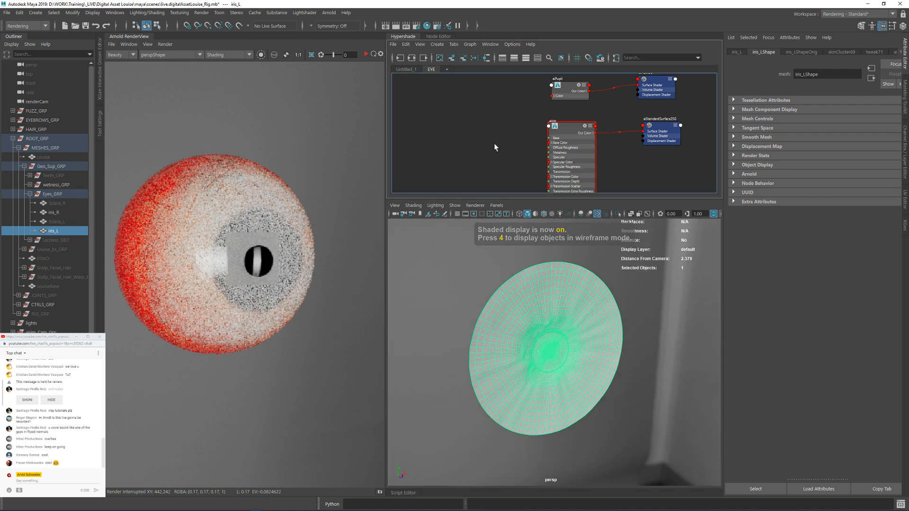
Step: Import Iris_Diffuse.exr and Iris_Displacement.exr from the Textures/Eyes/Iris folder into the EYE shader graph
scroll(518, 142, down, 4)
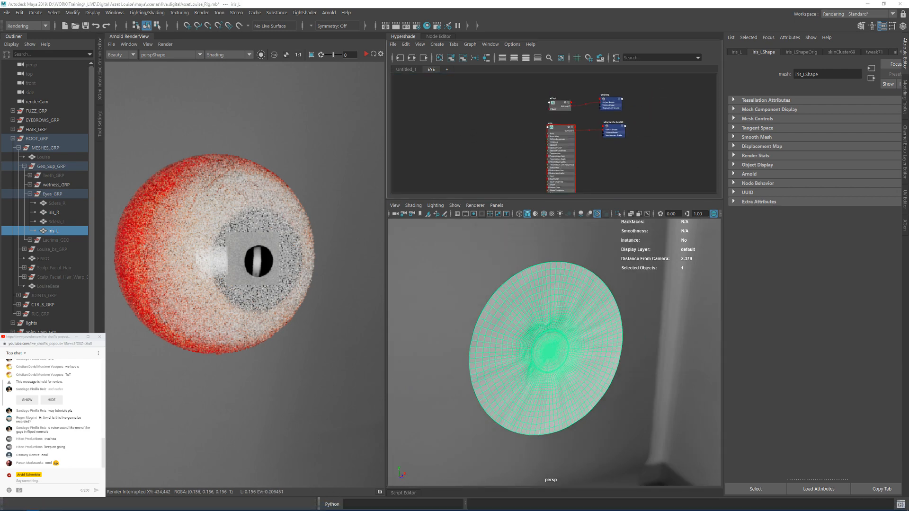
drag(908, 118, 554, 123)
click(597, 176)
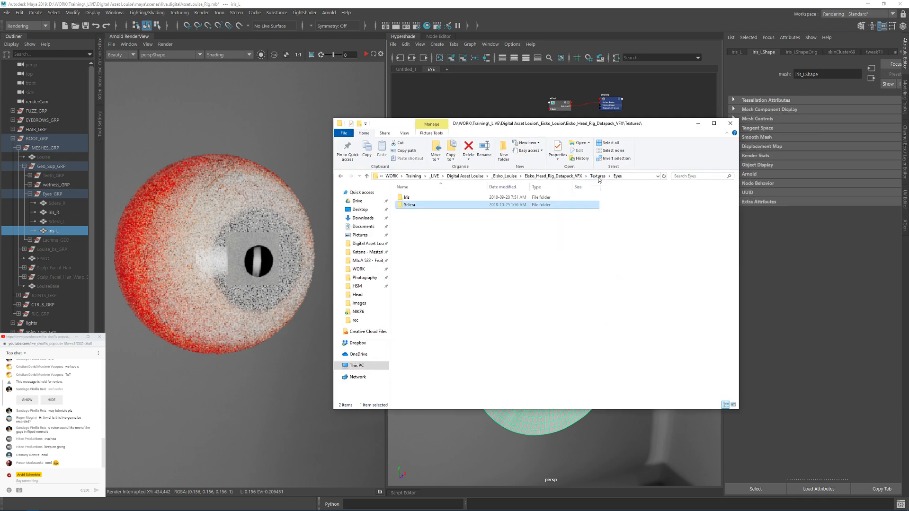
double_click(412, 197)
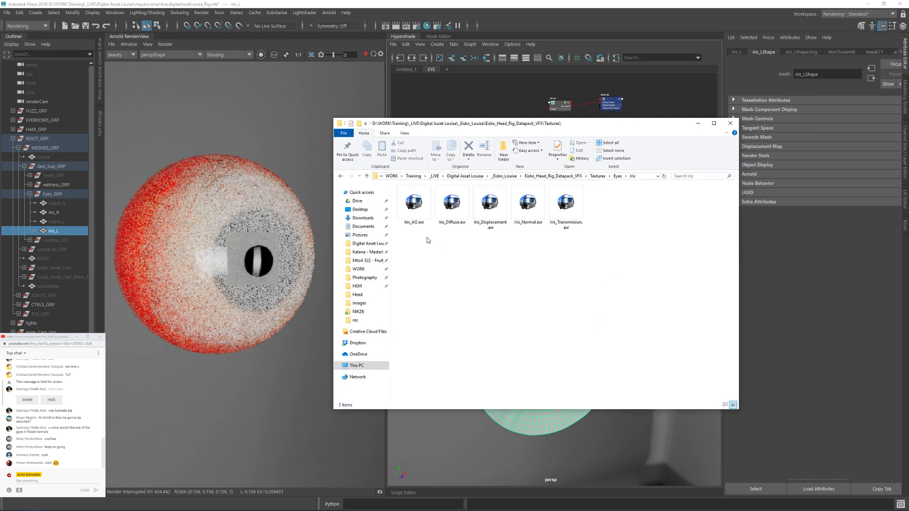
click(451, 214)
ctrl+click(490, 216)
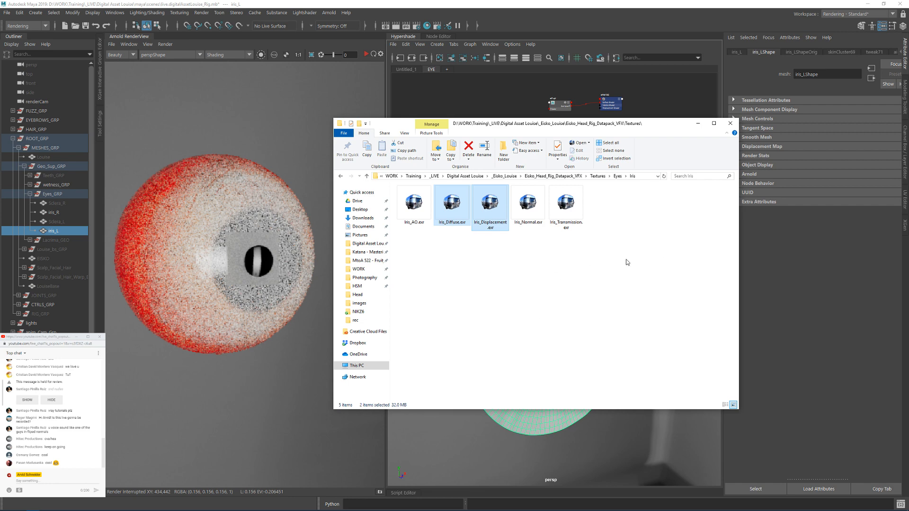
alt+drag(521, 256, 695, 342)
drag(664, 287, 462, 151)
click(862, 200)
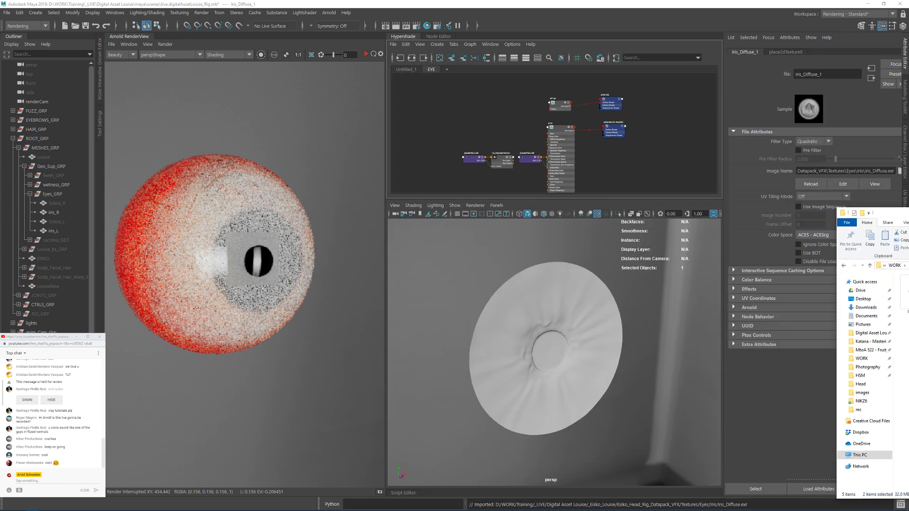
Step: Create a displacement shader node below the imported iris texture nodes in the graph
alt+right_drag(526, 130, 630, 142)
alt+middle_drag(471, 135, 487, 102)
alt+middle_drag(500, 193, 508, 138)
click(508, 138)
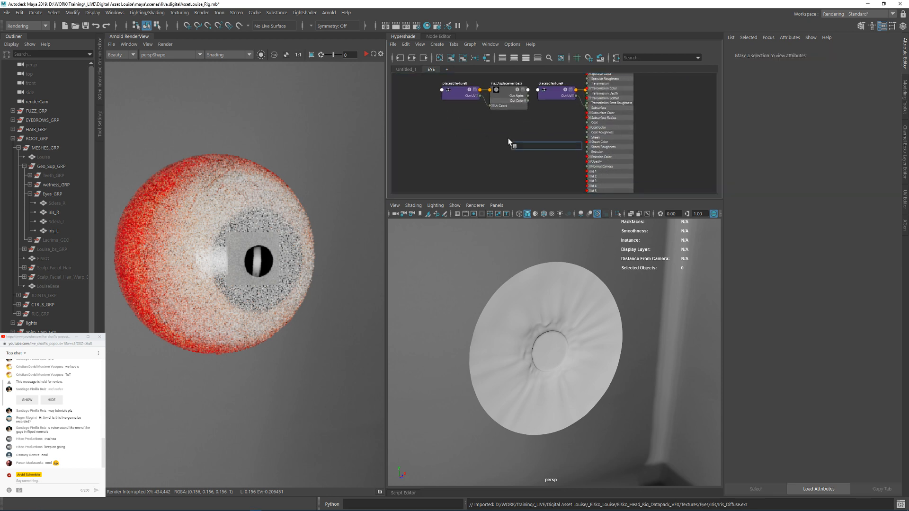
key(Tab)
text(disp)
key(Return)
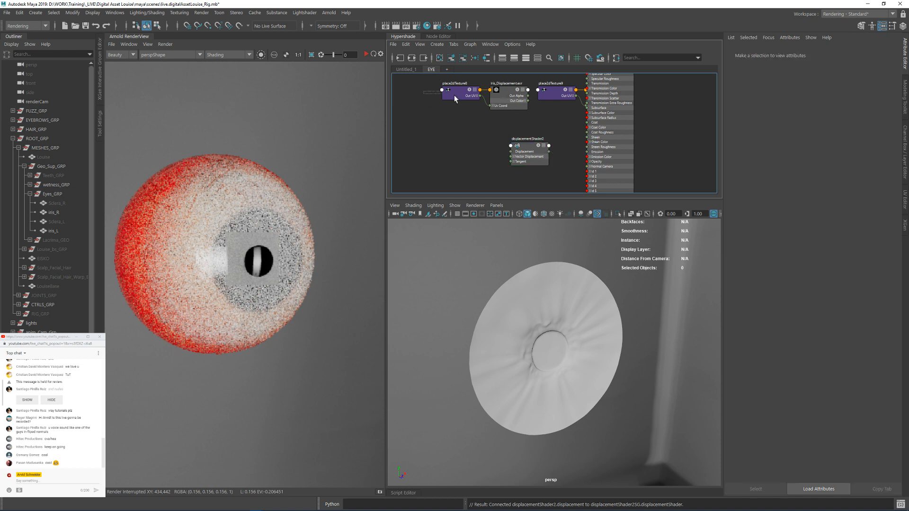
Step: Connect Iris_Displacement's red channel to the displacement shader and feed that into aiIris's shading group as displacement
drag(454, 96, 507, 101)
drag(507, 101, 511, 152)
click(491, 115)
click(484, 116)
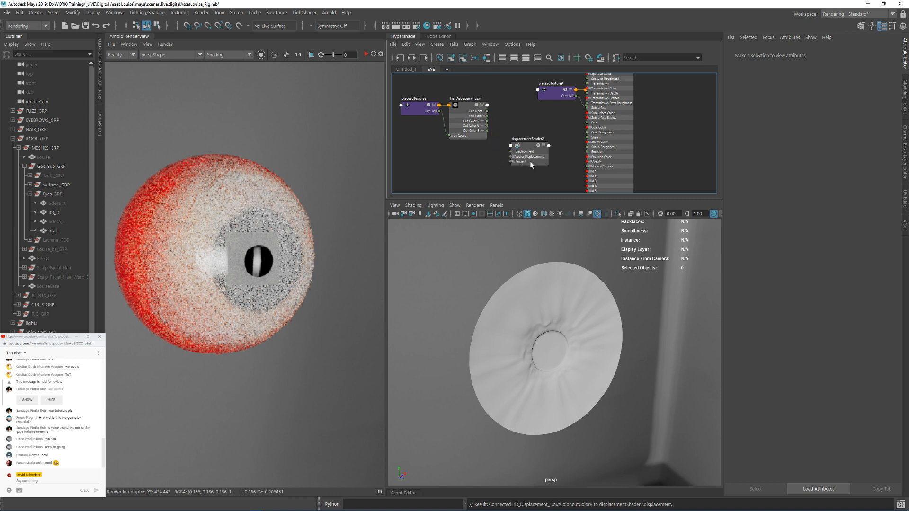
alt+middle_drag(532, 136, 507, 141)
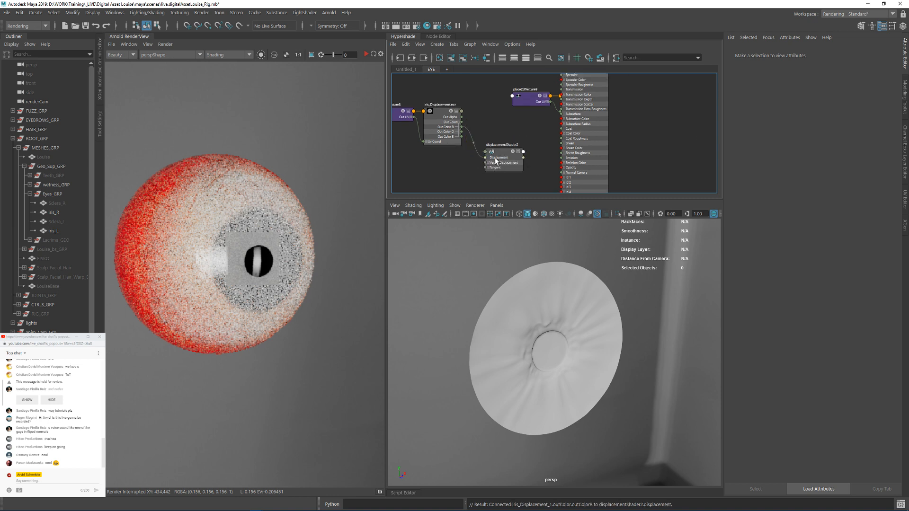
drag(522, 158, 625, 136)
alt+middle_drag(455, 139, 458, 103)
Step: Lay out the Iris_Diffuse texture nodes beside aiIris and connect the texture's color output to the shader's base color
drag(503, 137, 500, 136)
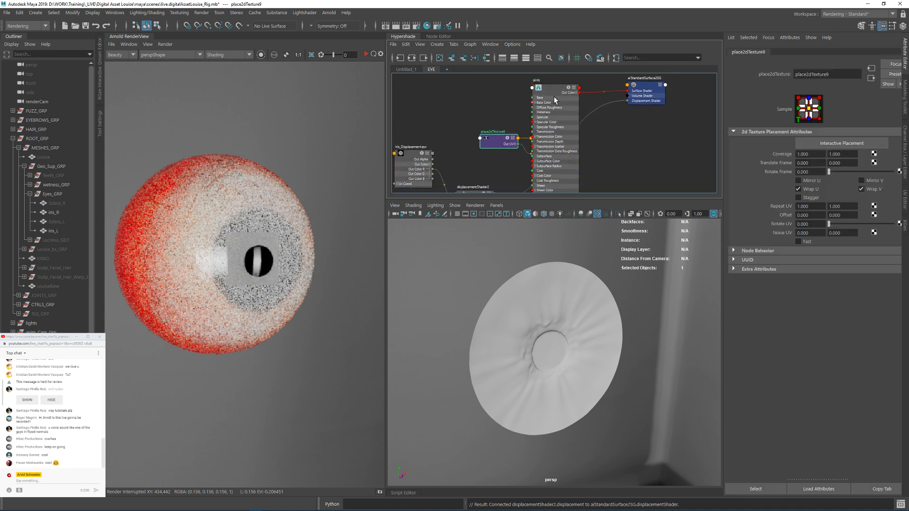
drag(553, 95, 575, 99)
mouse_move(461, 105)
mouse_down()
mouse_move(537, 143)
mouse_move(461, 106)
mouse_up()
click(498, 119)
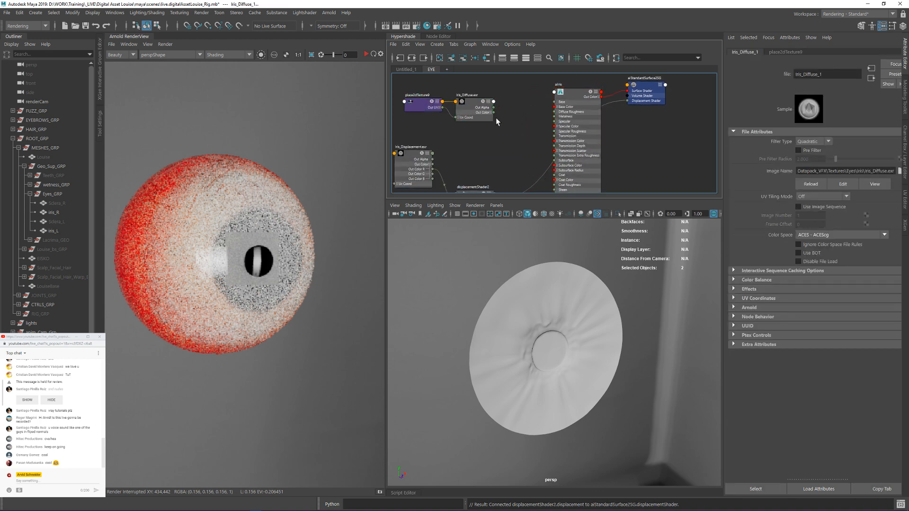
drag(535, 125, 555, 108)
Step: Set aiIris's base weight to 1 and its specular weight to 0
click(570, 90)
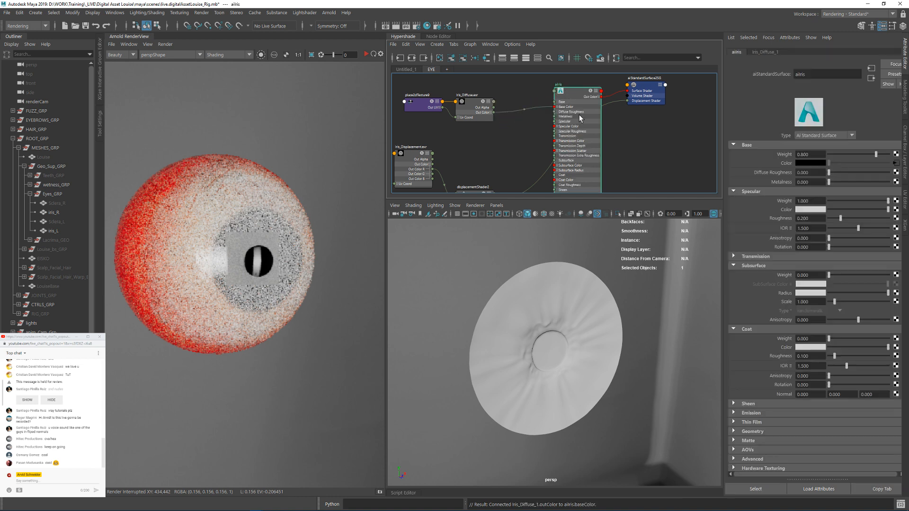
click(804, 154)
key(Return)
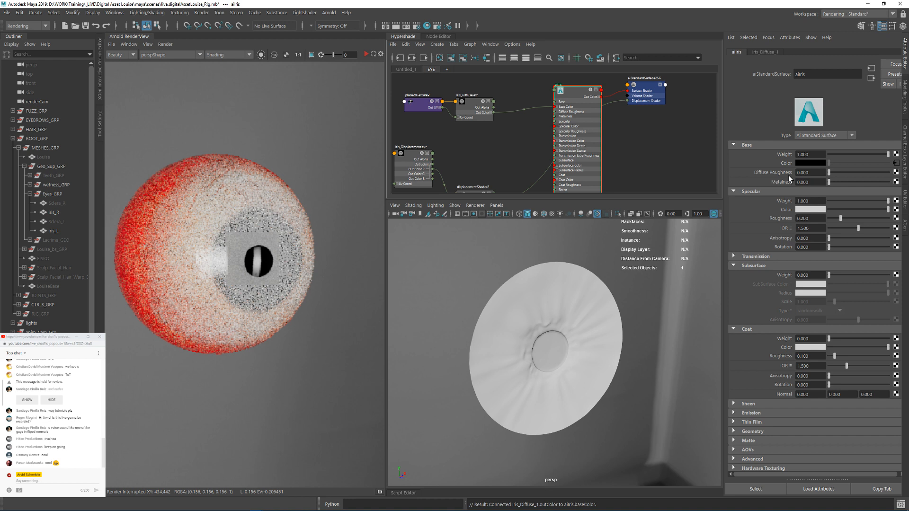
text(0)
key(Return)
drag(809, 201, 736, 216)
text(0)
key(Return)
Step: Look over the iris_L mesh's Arnold attributes
click(476, 157)
alt+middle_drag(476, 157, 491, 129)
click(555, 313)
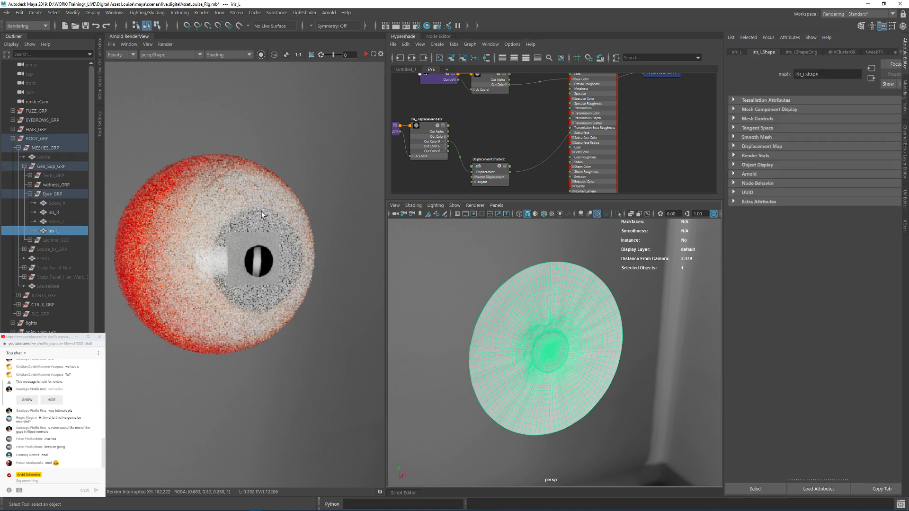
alt+drag(572, 332, 530, 314)
click(752, 174)
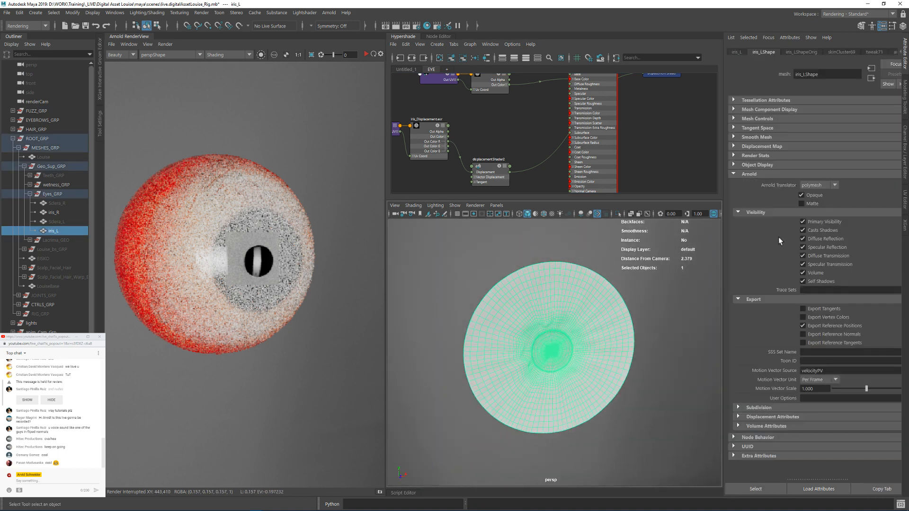
click(750, 176)
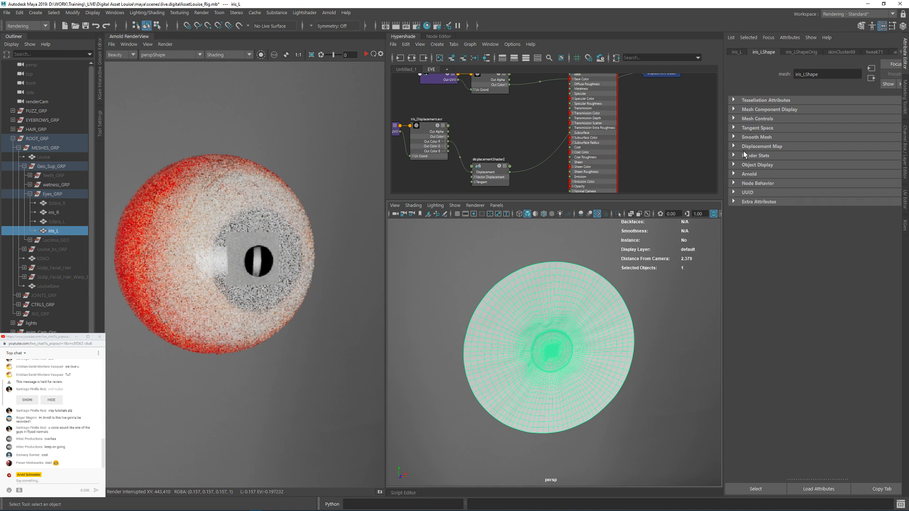
Step: With nothing selected, create a quick select set named ARNOLD_OVERRIDES
click(72, 304)
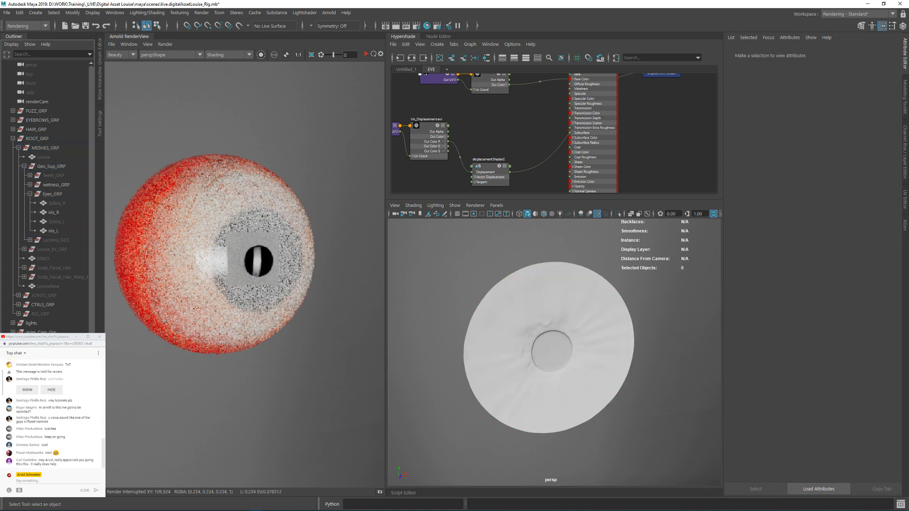
click(37, 14)
mouse_move(84, 212)
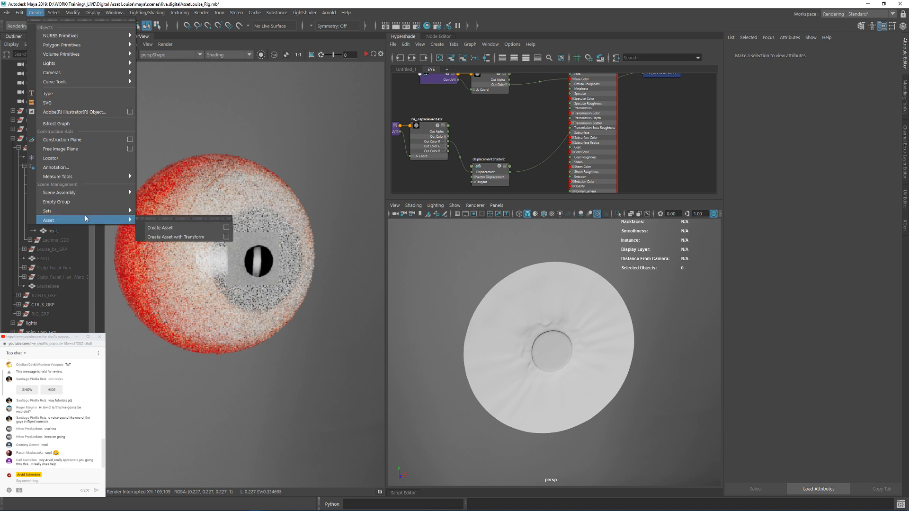
click(161, 237)
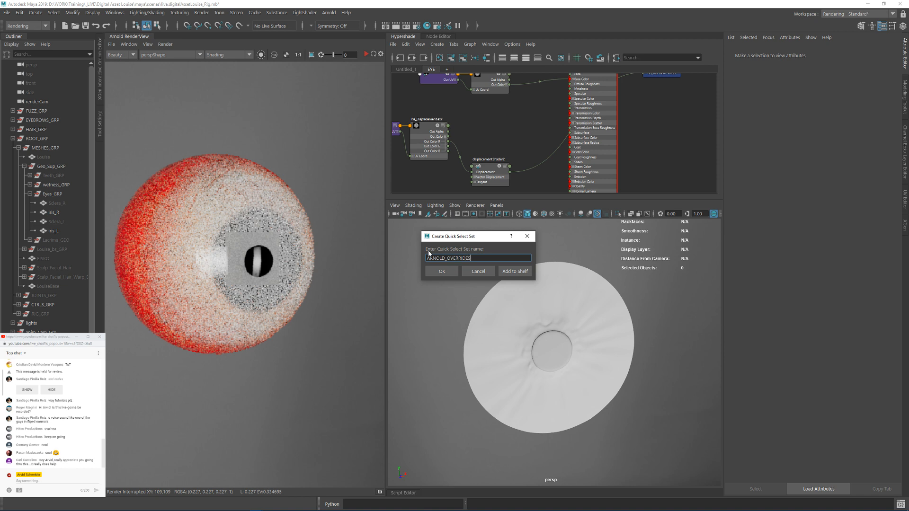
key(Return)
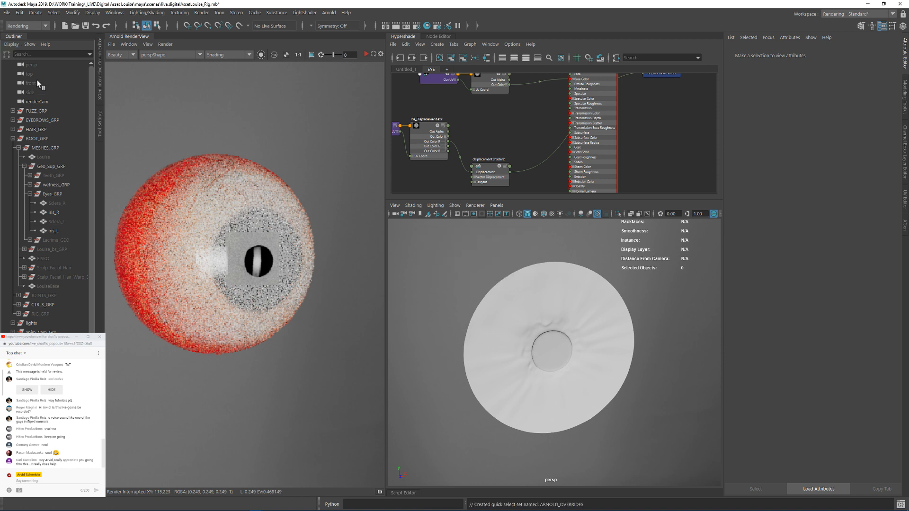
Step: Find the ARNOLD_OVERRIDES set in the Outliner by filtering for "AR", then select it and expand its Arnold attributes
click(37, 54)
text(AR)
key(Return)
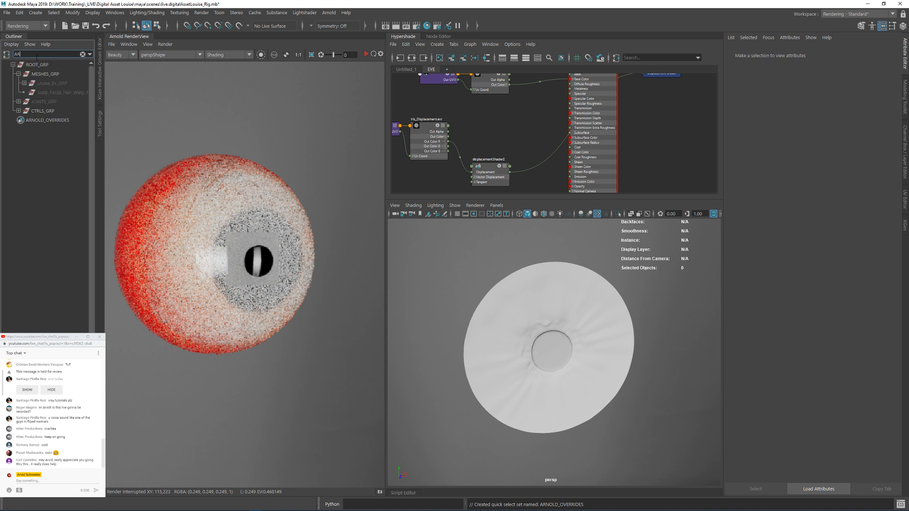
click(52, 121)
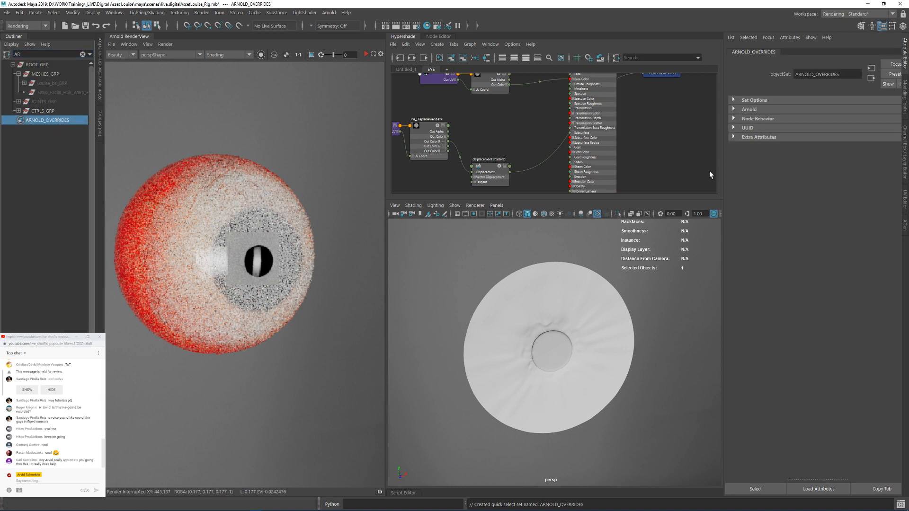
click(746, 111)
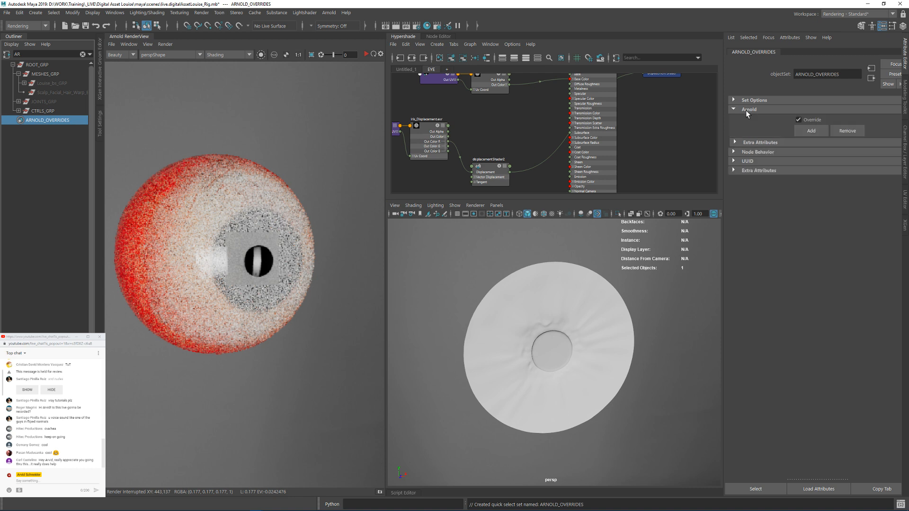
click(796, 130)
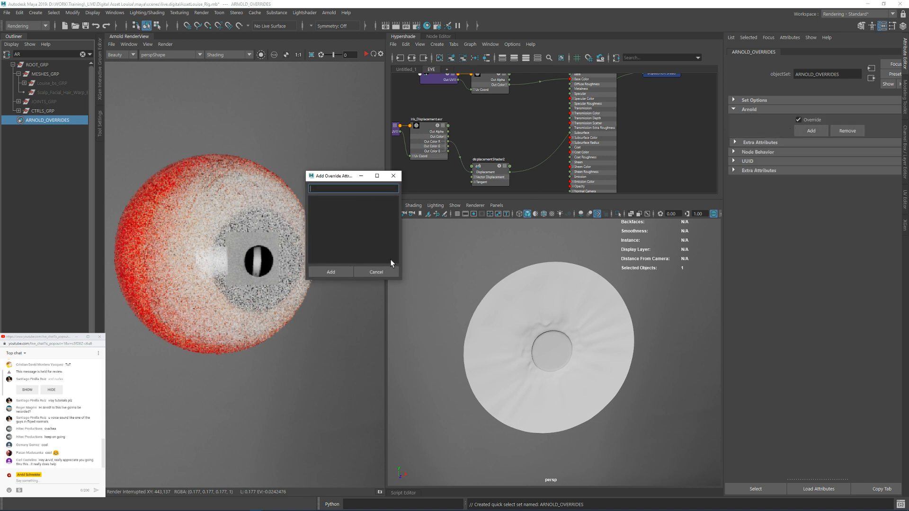
click(382, 271)
click(762, 142)
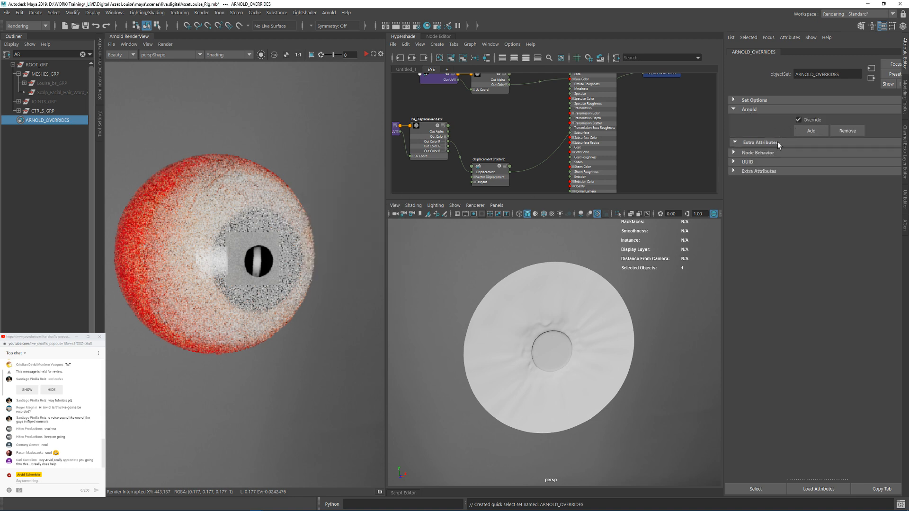
click(812, 132)
click(374, 273)
Step: Reselect the ARNOLD_OVERRIDES set and clear the Outliner filter
click(40, 114)
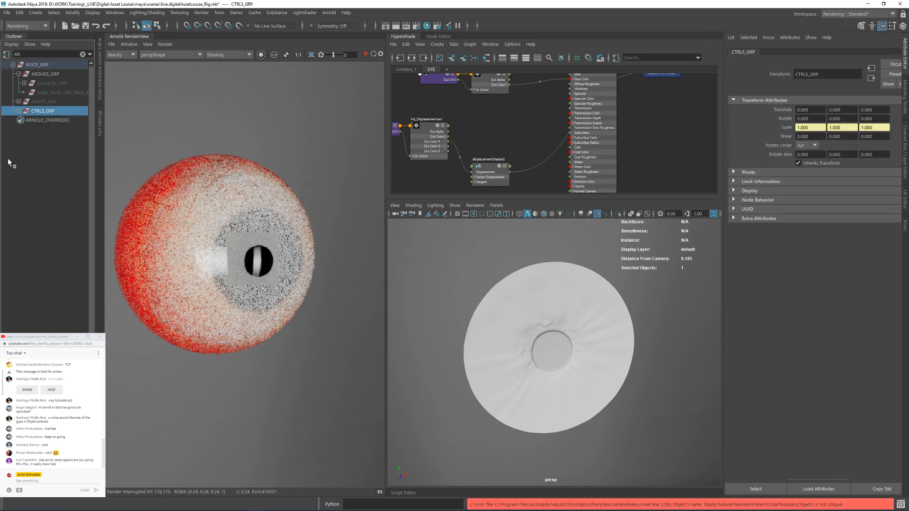
click(47, 121)
click(83, 54)
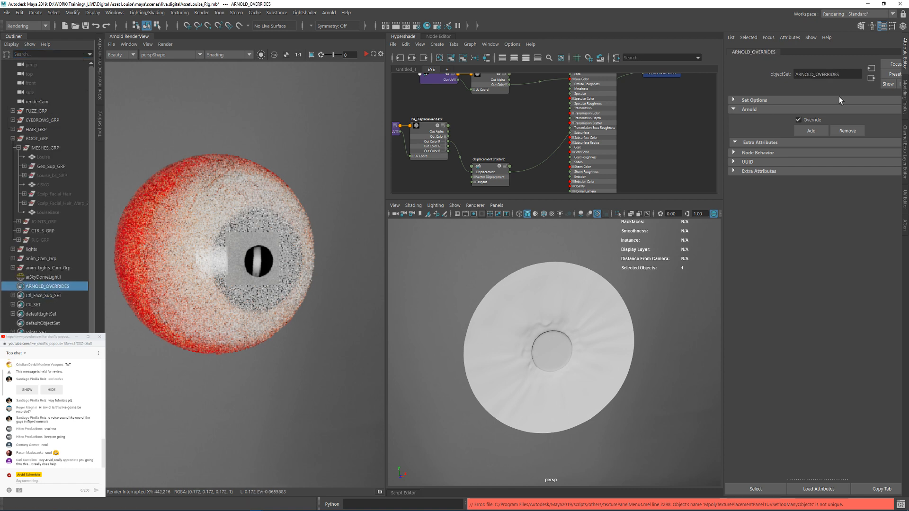
click(810, 131)
drag(404, 283, 519, 356)
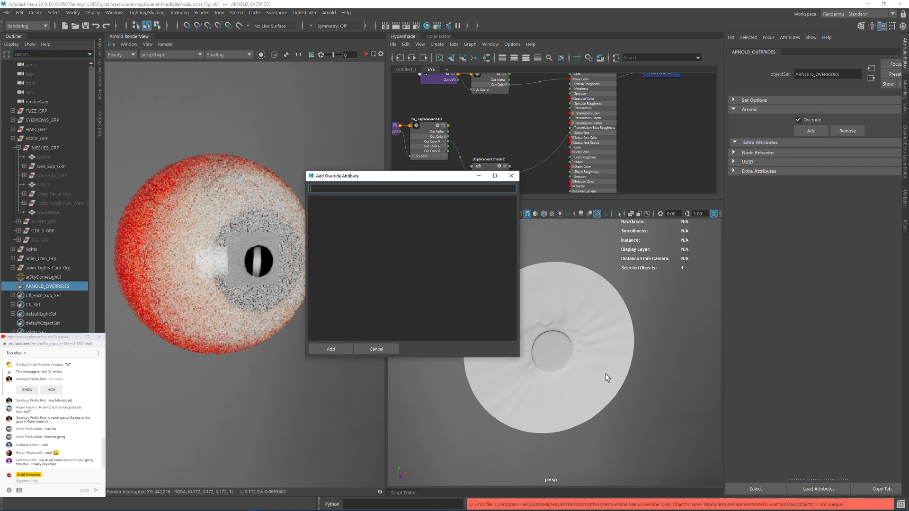
click(601, 359)
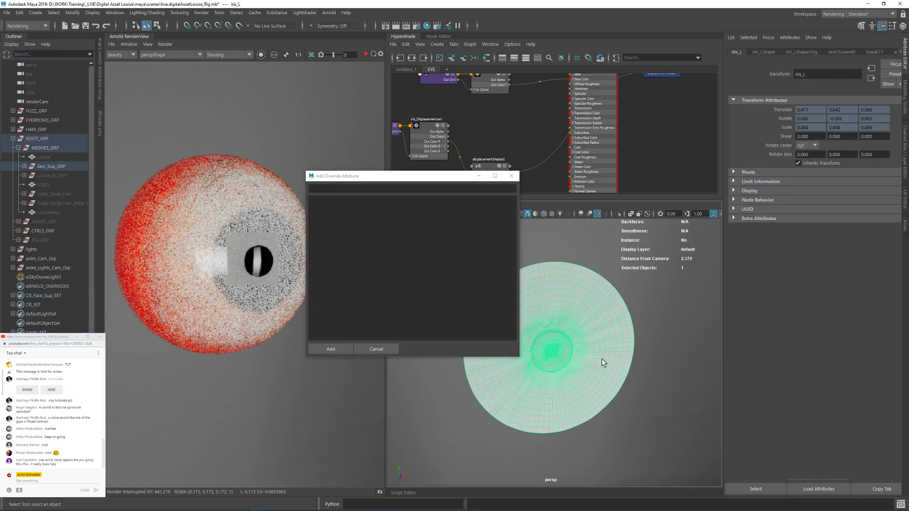
click(389, 350)
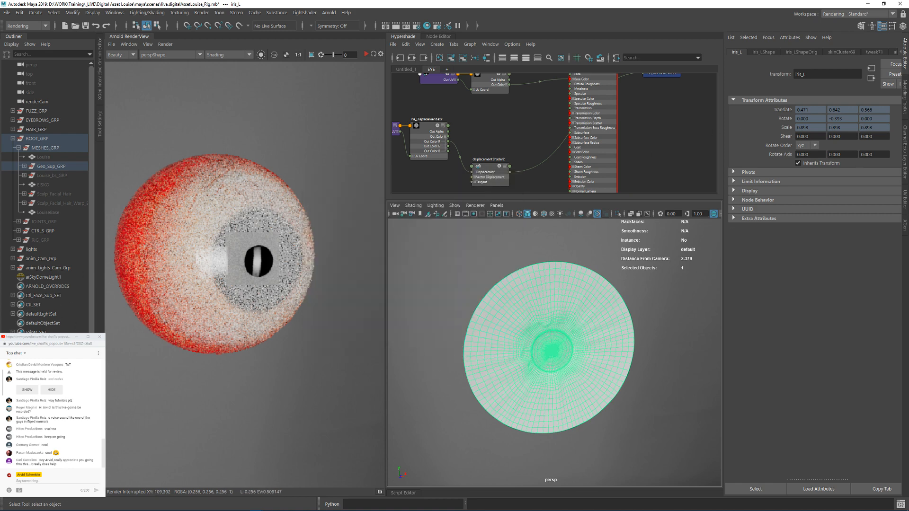
Step: Add the iris_L and iris_R meshes to the ARNOLD_OVERRIDES set and select the set
click(37, 287)
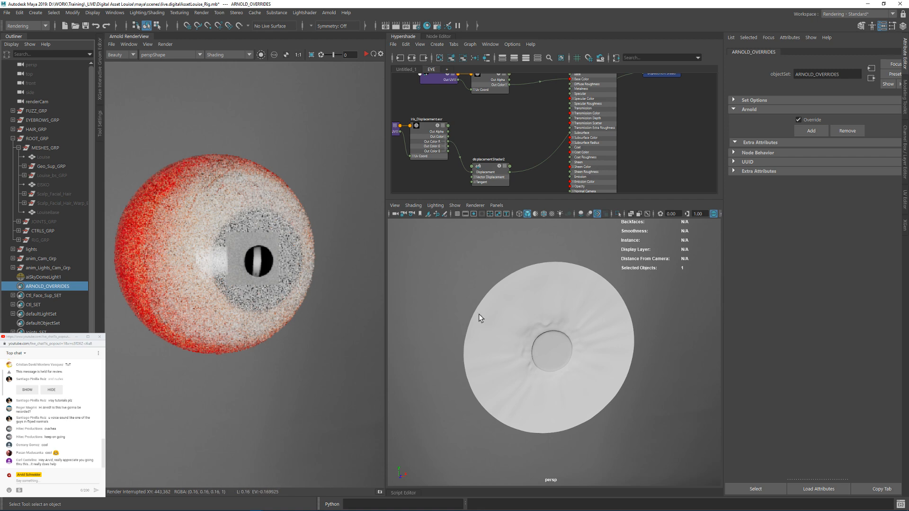
click(498, 314)
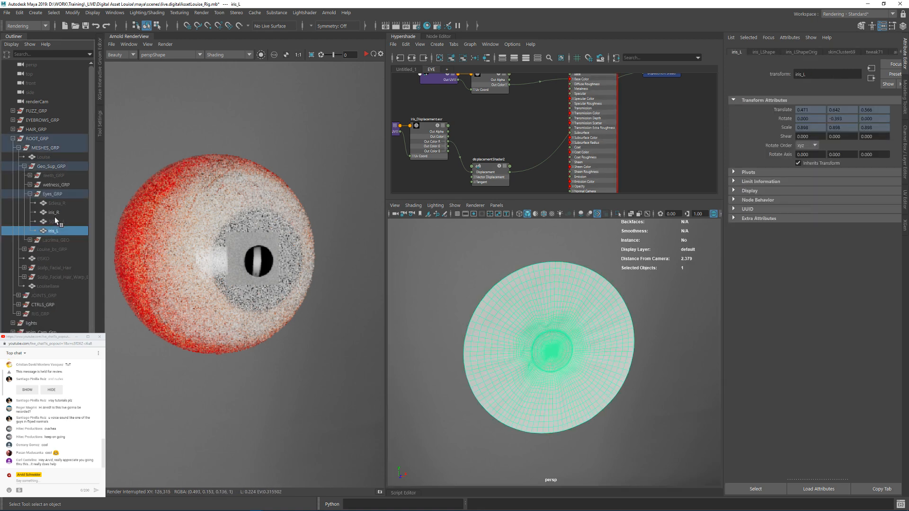
ctrl+click(56, 215)
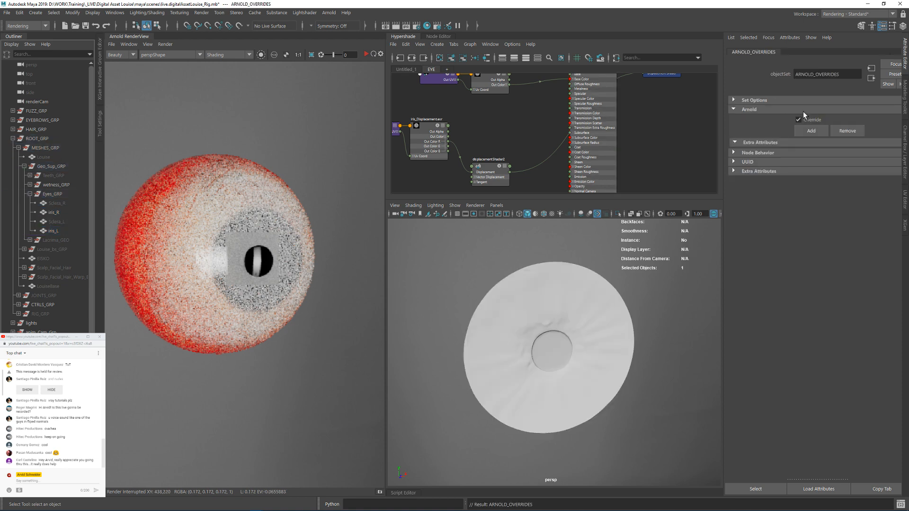
Step: Add aiSubdivType and aiSubdivIterations as override attributes on the ARNOLD_OVERRIDES set
click(811, 131)
alt+drag(413, 300, 430, 257)
alt+right_drag(476, 292, 514, 324)
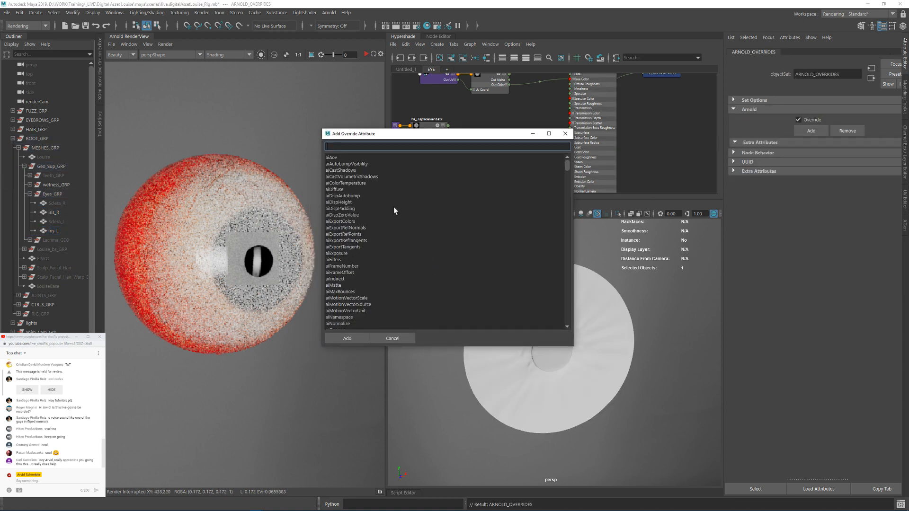
scroll(385, 220, down, 1)
scroll(384, 223, down, 1)
scroll(383, 226, down, 2)
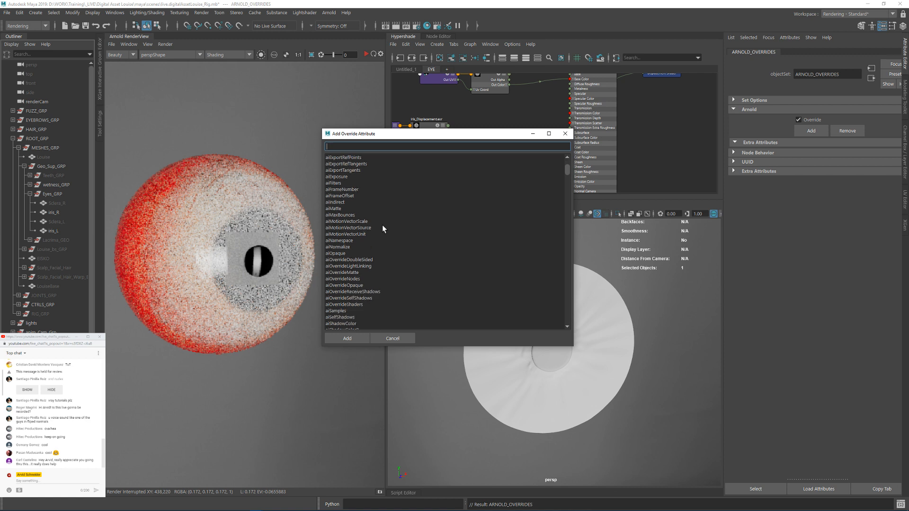
scroll(361, 318, down, 5)
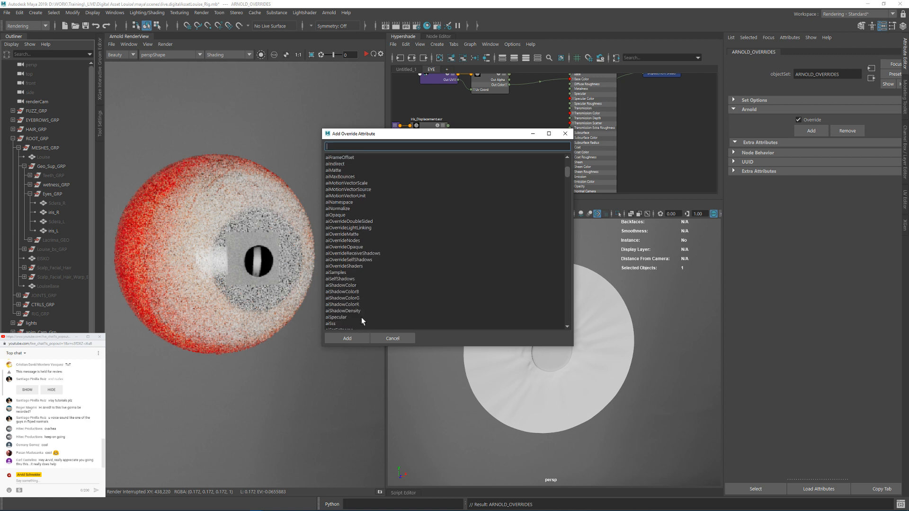
click(357, 324)
scroll(380, 313, down, 2)
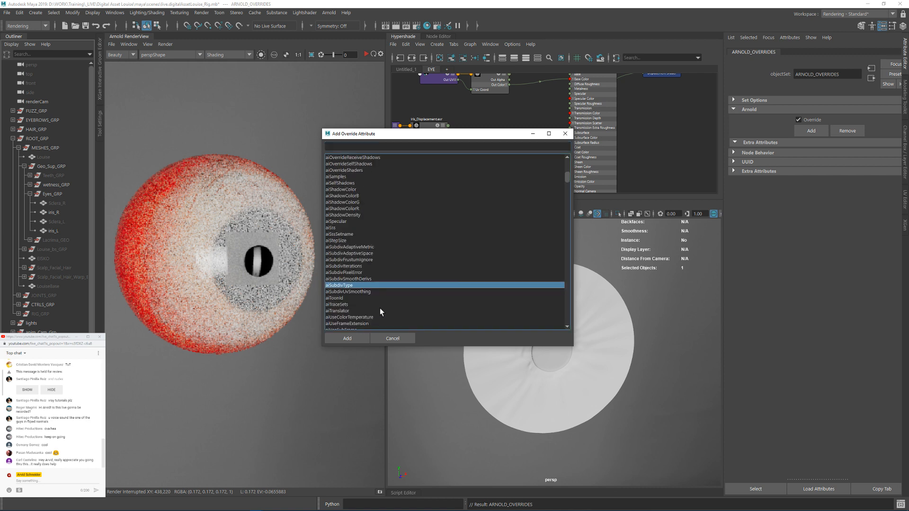
ctrl+click(355, 262)
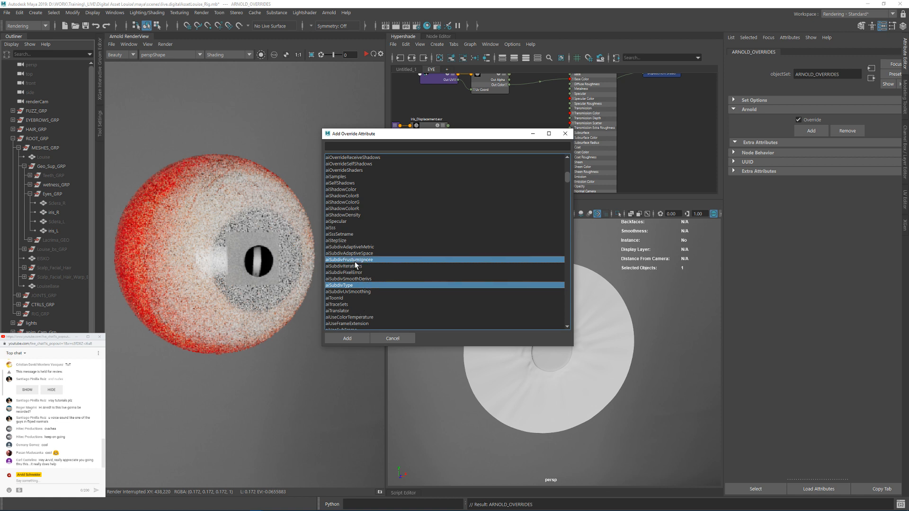
ctrl+click(347, 266)
ctrl+click(353, 260)
click(347, 338)
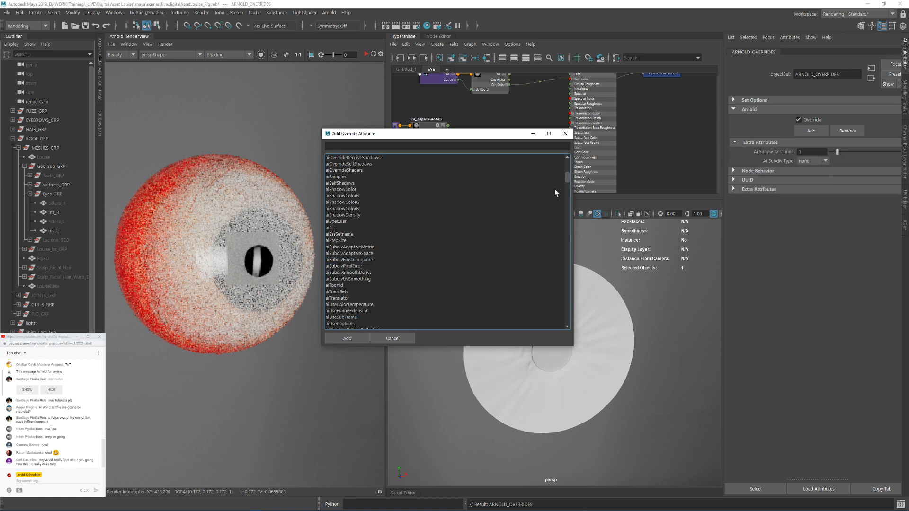
click(564, 134)
Step: Set the override's subdivision type to catclark with 2 iterations and save the scene
click(812, 161)
click(808, 173)
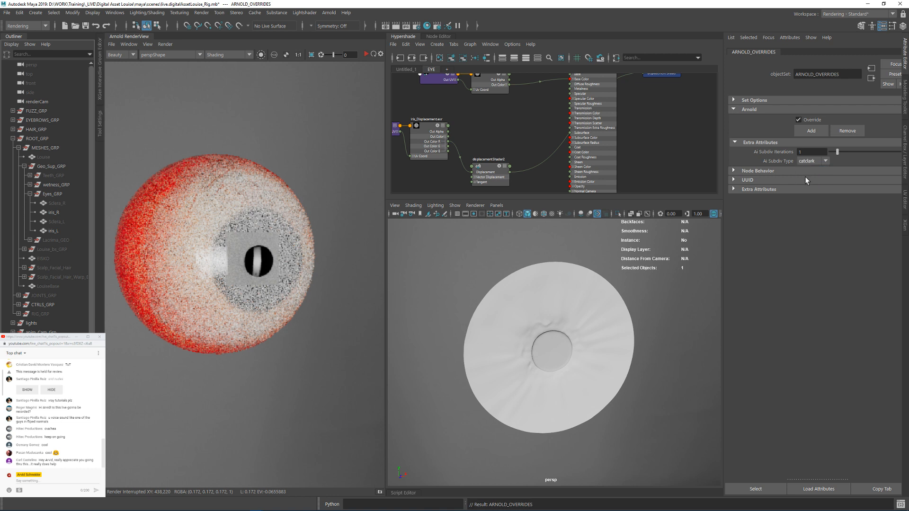
click(808, 152)
text(2)
key(Return)
key(ctrl+s)
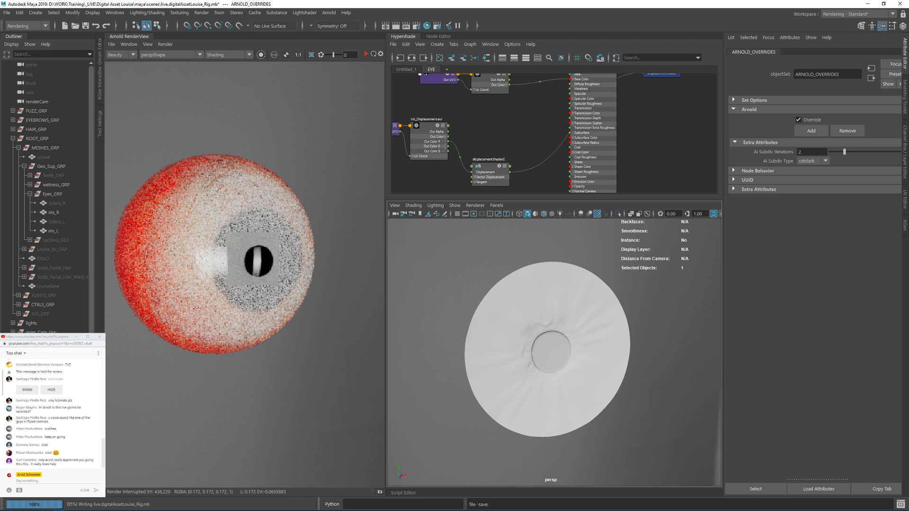
Step: Start the interactive Arnold render of the iris in the perspective view
click(63, 338)
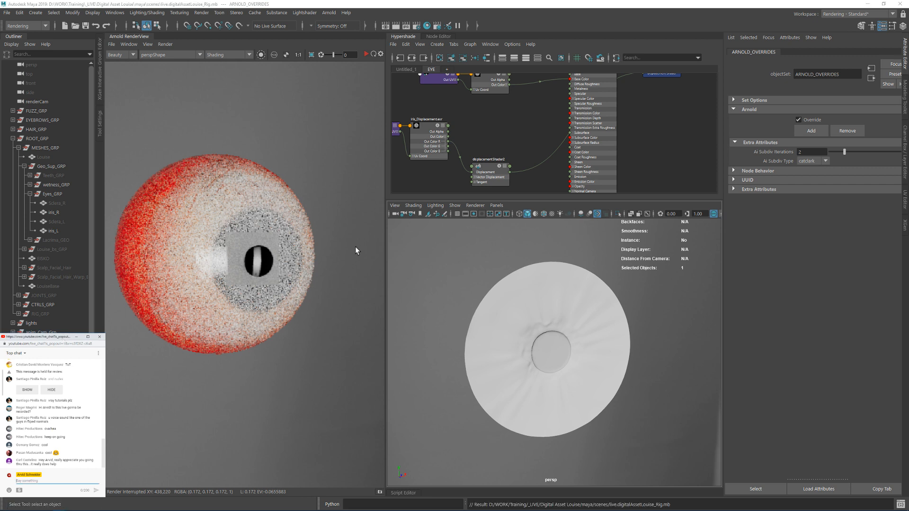
click(366, 54)
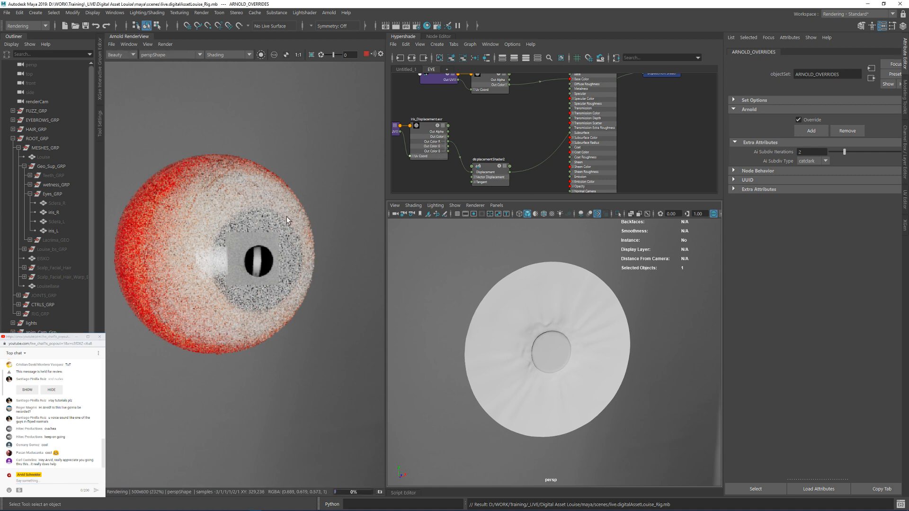
alt+drag(520, 310, 503, 305)
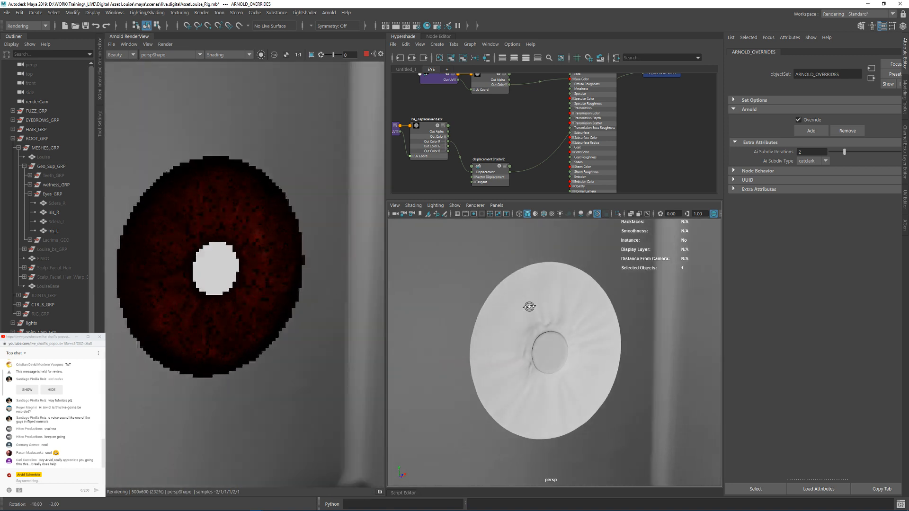
Step: Switch the render's debug shading to Wireframe and examine the iris mesh density from several angles
click(219, 55)
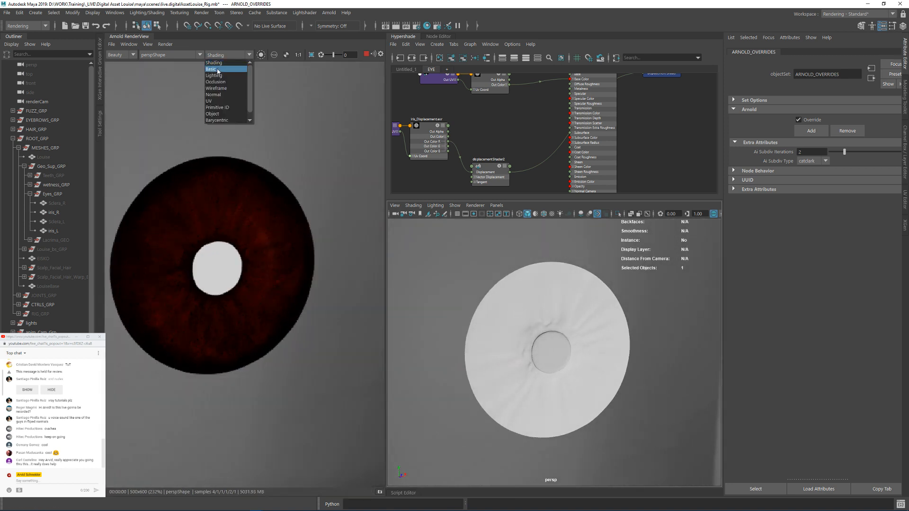
click(219, 70)
click(218, 56)
click(219, 89)
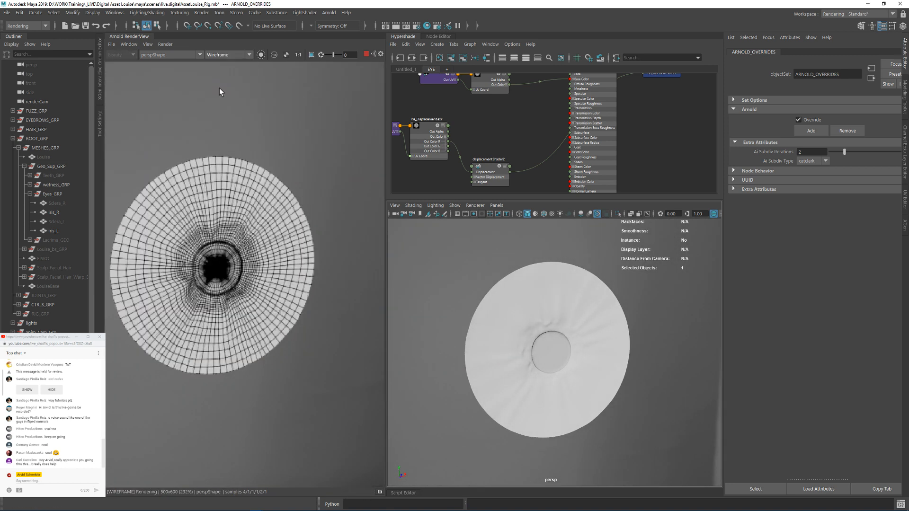
scroll(508, 309, down, 3)
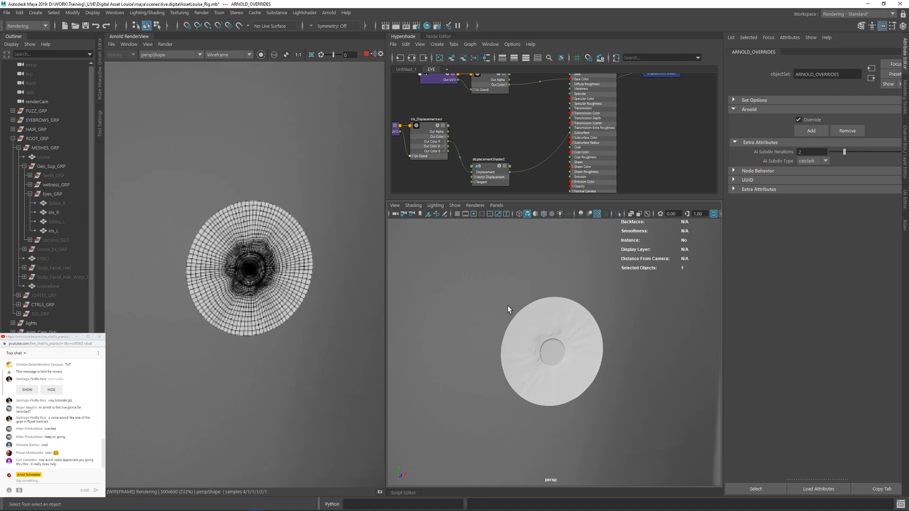
alt+drag(508, 307, 488, 305)
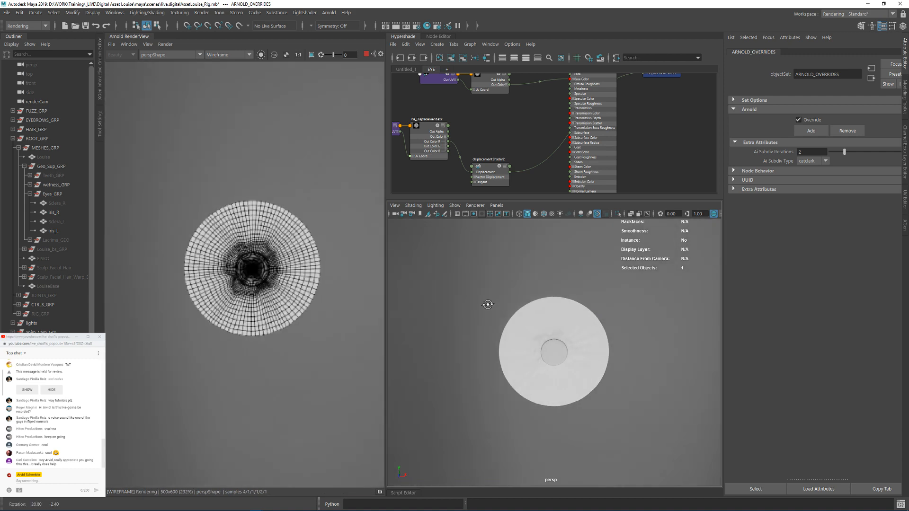
alt+drag(584, 322, 604, 320)
drag(834, 153, 822, 156)
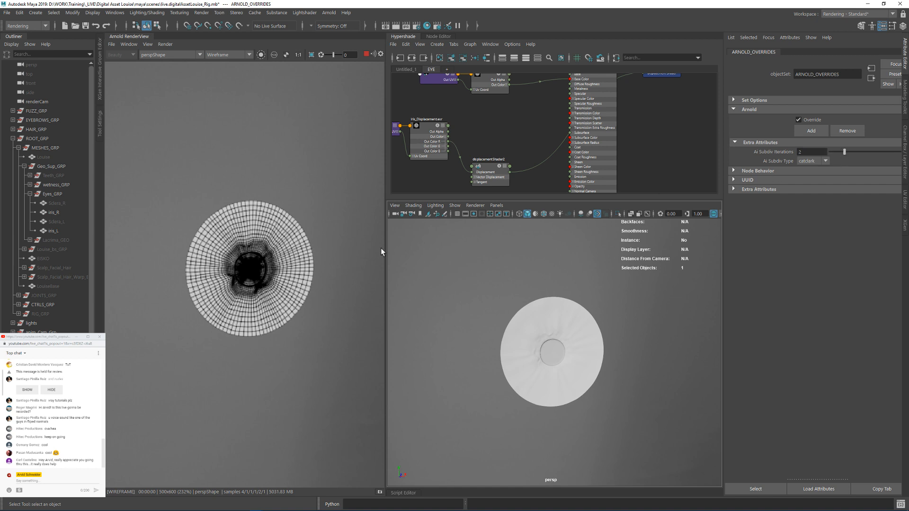
mouse_move(559, 357)
alt+mouse_down()
mouse_move(597, 357)
mouse_move(561, 355)
alt+mouse_up()
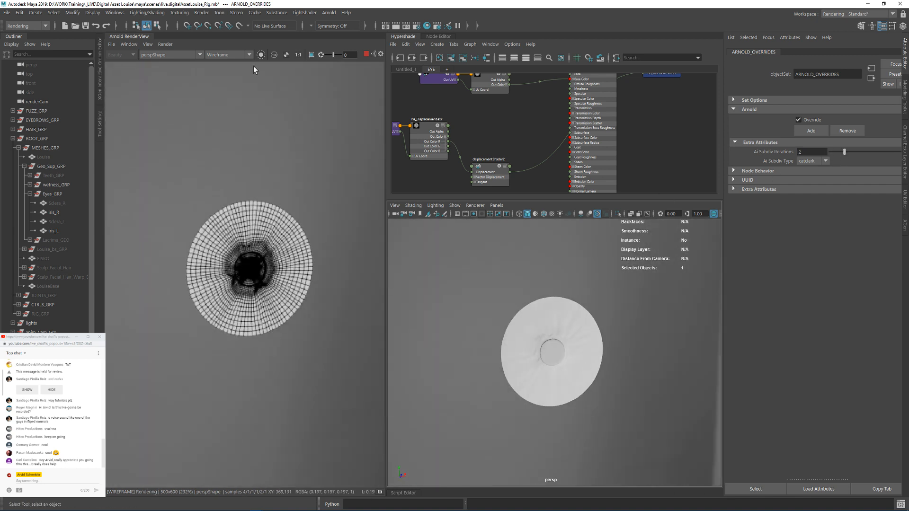
Step: Update the full scene in the Arnold render and check the iris's subdivided wireframe
click(165, 44)
click(191, 111)
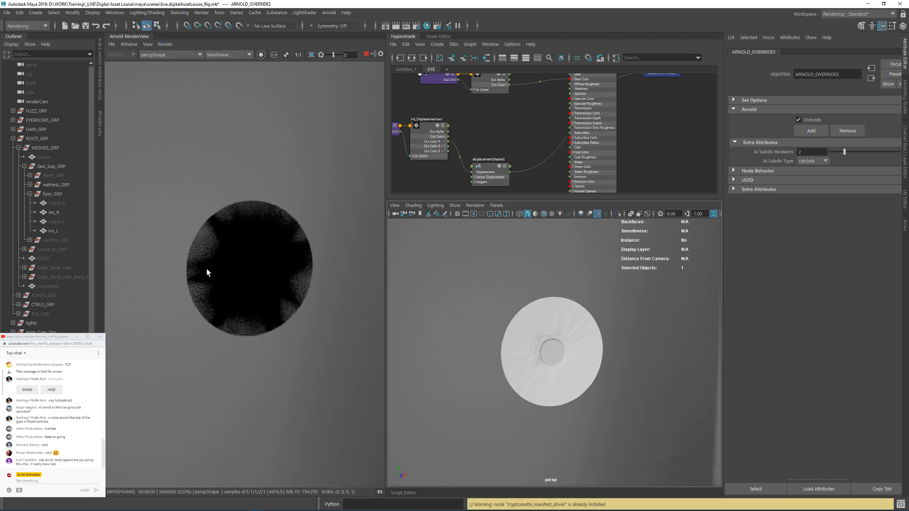
alt+drag(553, 349, 540, 344)
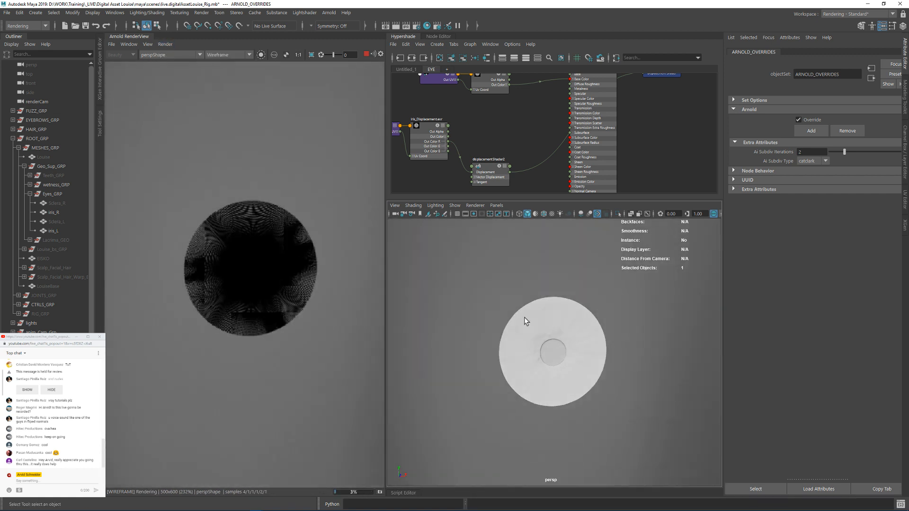
Step: Switch the render's debug shading to Basic and view the iris relief from an oblique angle
click(227, 55)
click(227, 80)
alt+drag(434, 349, 568, 376)
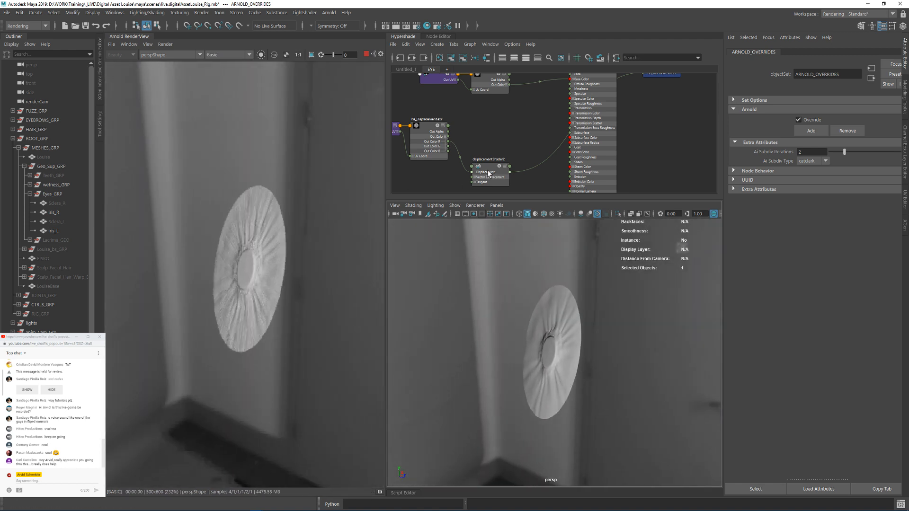
Step: Set the scale of the iris displacement shader to 3 and check the relief in the render
click(482, 166)
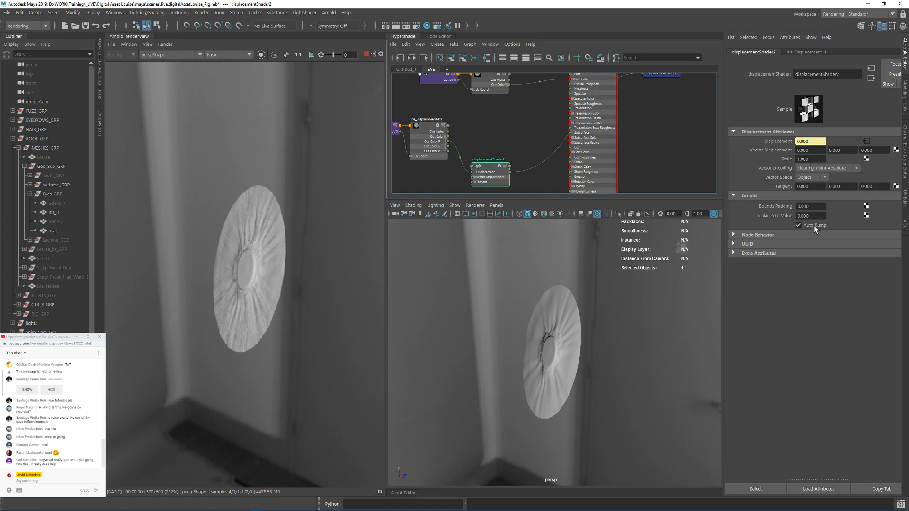
drag(813, 159, 791, 160)
text(3)
key(Return)
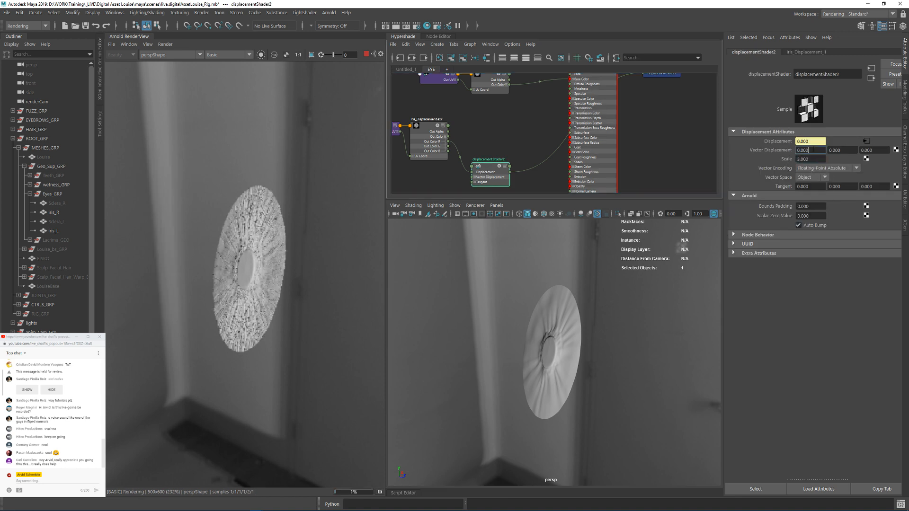
alt+drag(658, 284, 605, 304)
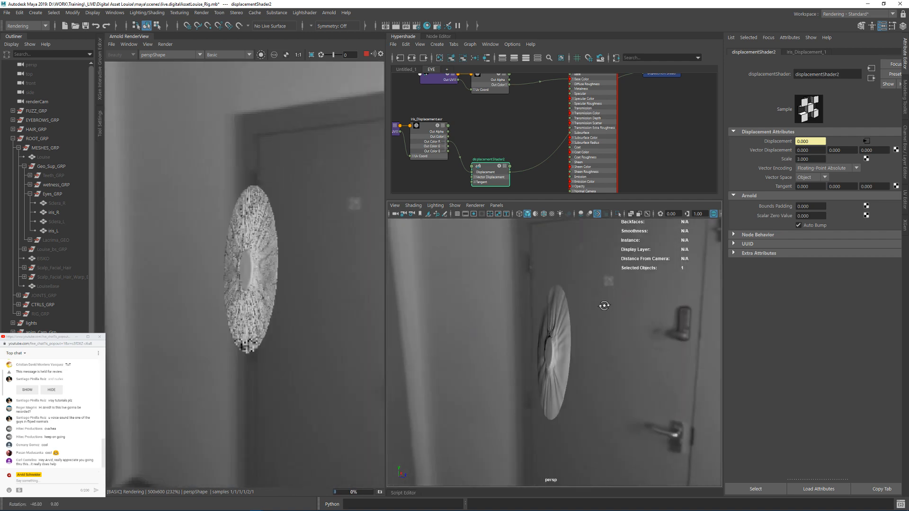
alt+right_drag(605, 305, 705, 342)
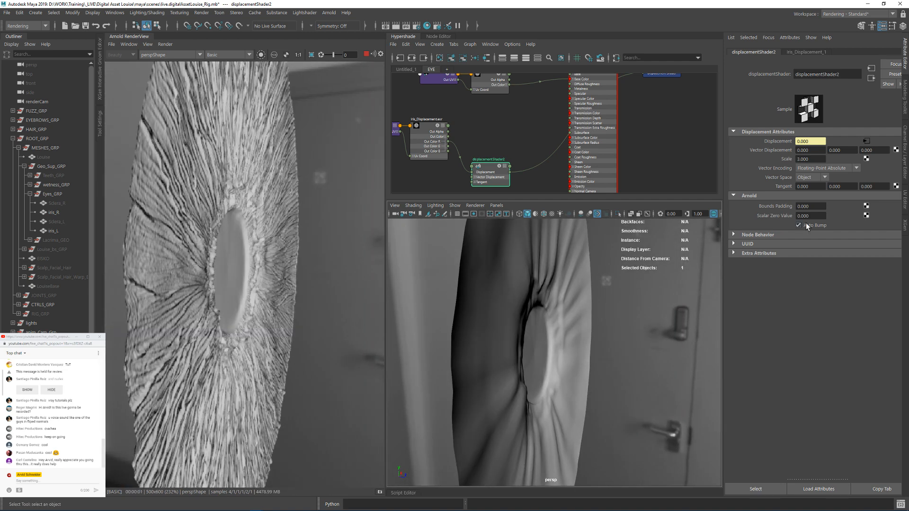
Step: Turn the displacement shader's Auto Bump off and back on to compare the iris detail in the render
click(799, 226)
mouse_move(573, 320)
alt+mouse_down()
mouse_move(506, 336)
mouse_move(558, 321)
alt+mouse_up()
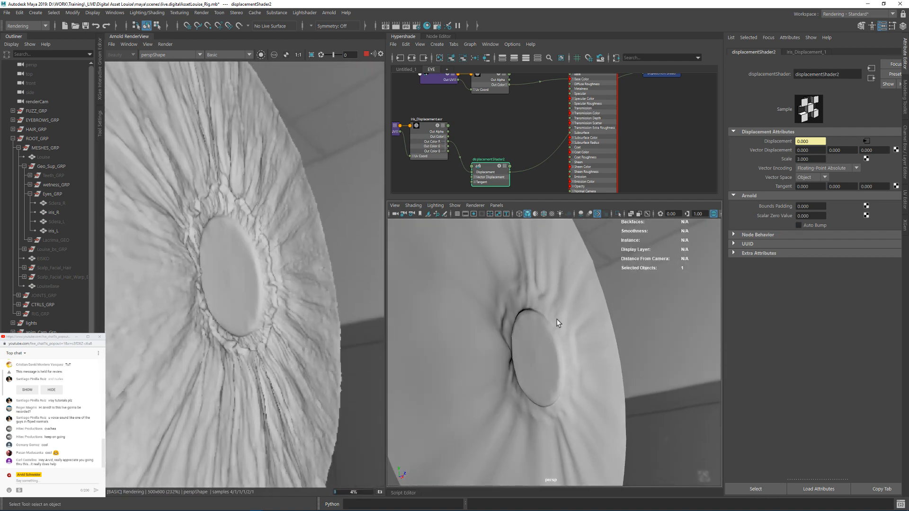
alt+drag(499, 339, 567, 317)
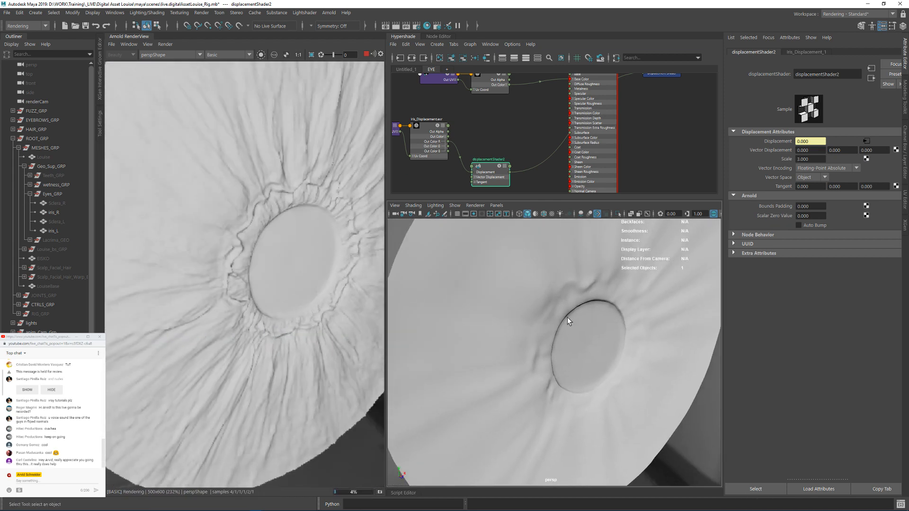
click(798, 226)
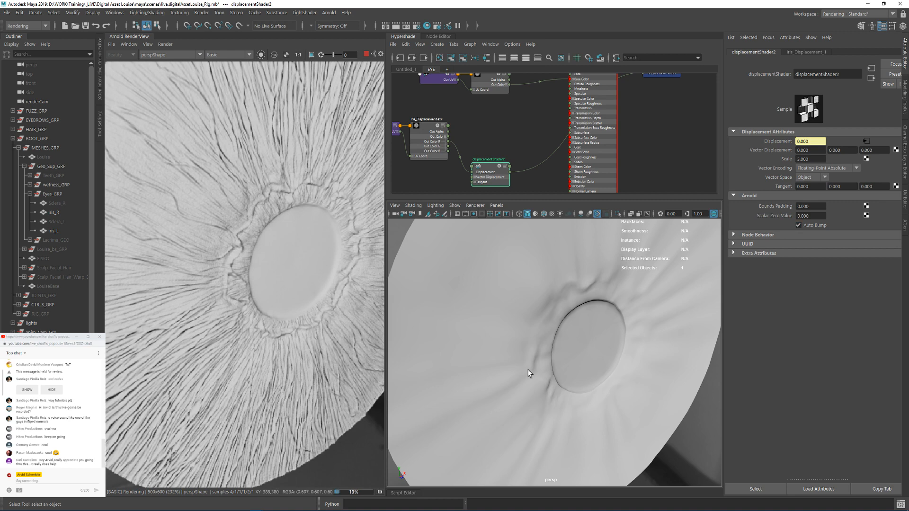
alt+drag(527, 370, 496, 351)
Step: Return the render's debug mode to Shading and view the whole iris from the front
mouse_move(527, 121)
alt+right_down()
mouse_move(453, 122)
mouse_move(516, 132)
alt+right_up()
click(230, 54)
click(225, 64)
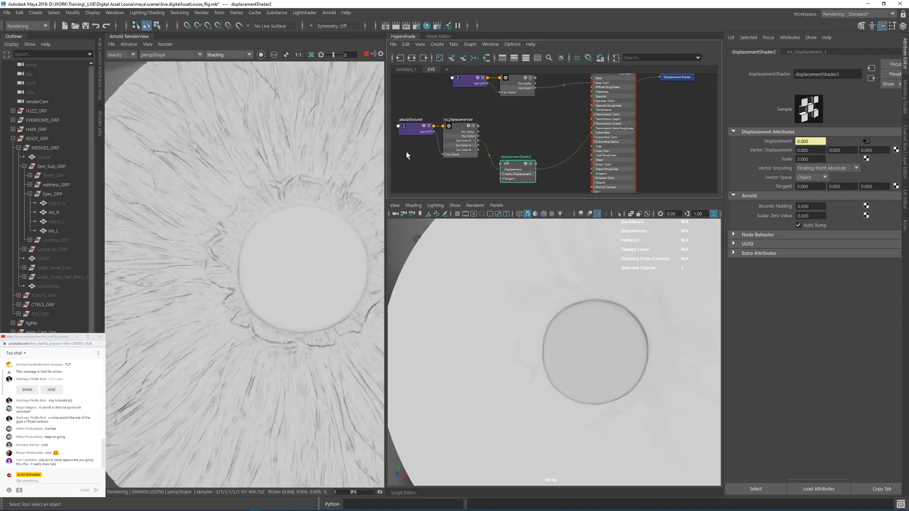
alt+right_drag(623, 325, 540, 284)
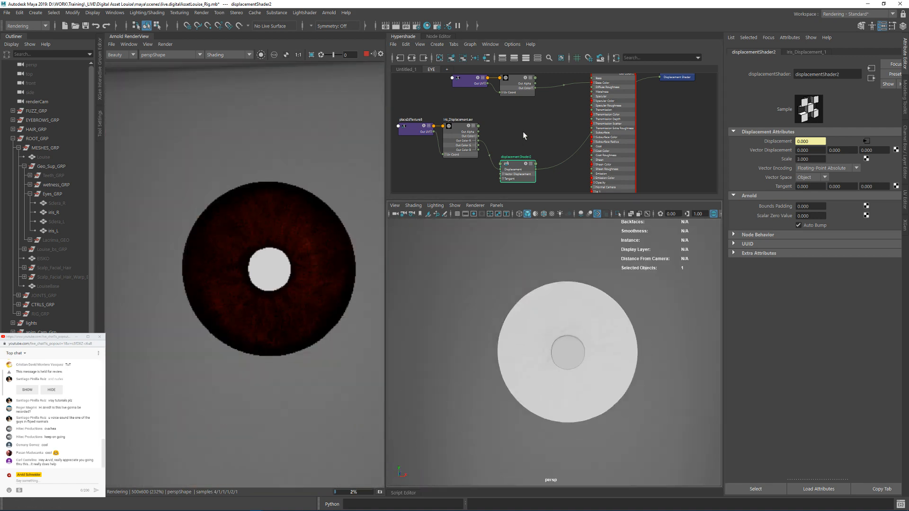
Step: Create an aiColorCorrect node near the iris diffuse texture in the eye shader graph
alt+middle_drag(527, 109, 529, 143)
click(514, 110)
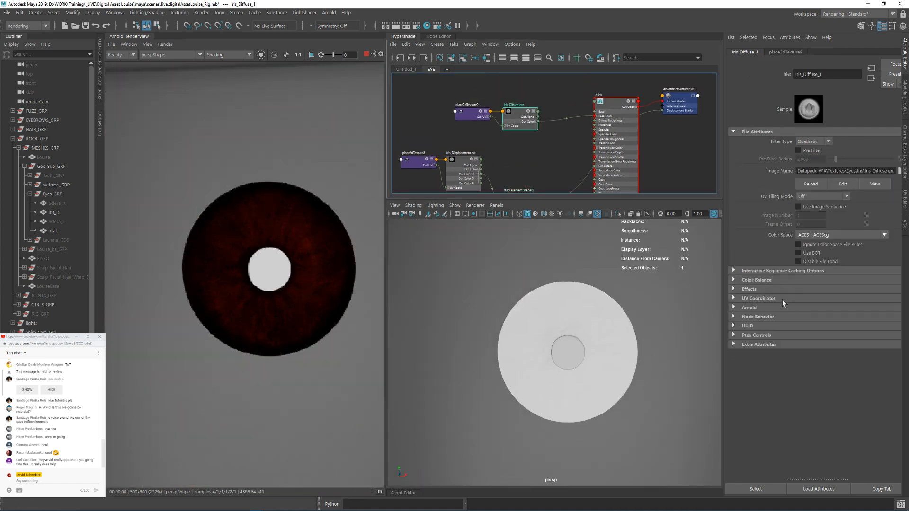
mouse_move(454, 93)
mouse_down()
mouse_move(518, 120)
mouse_move(466, 105)
mouse_up()
click(492, 132)
scroll(493, 134, up, 1)
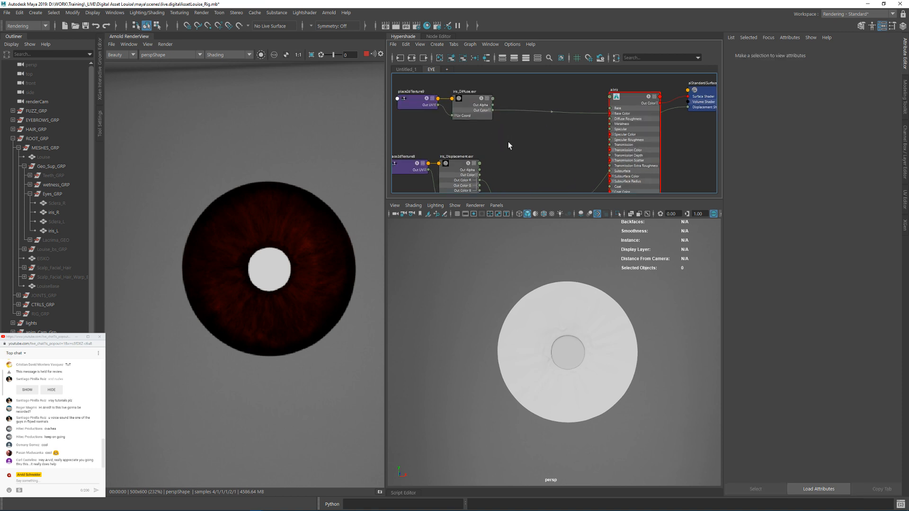
key(Tab)
text(ai)
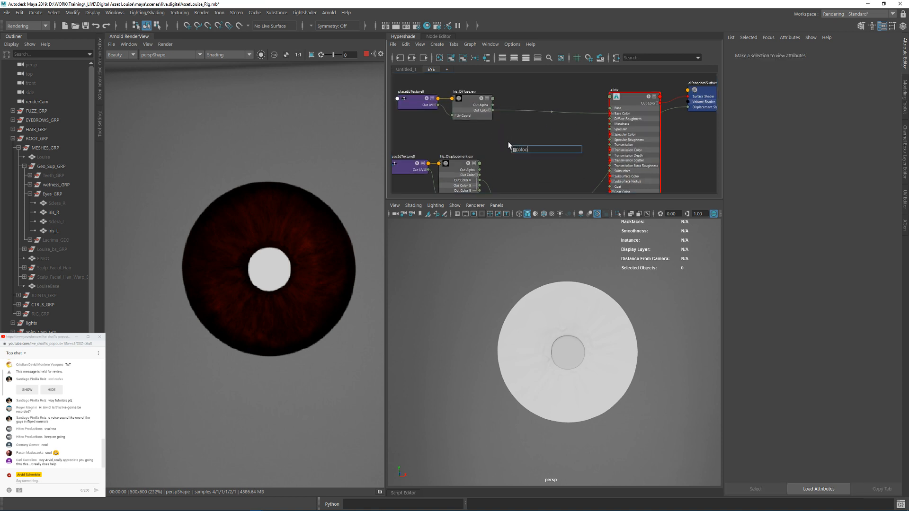
key(Return)
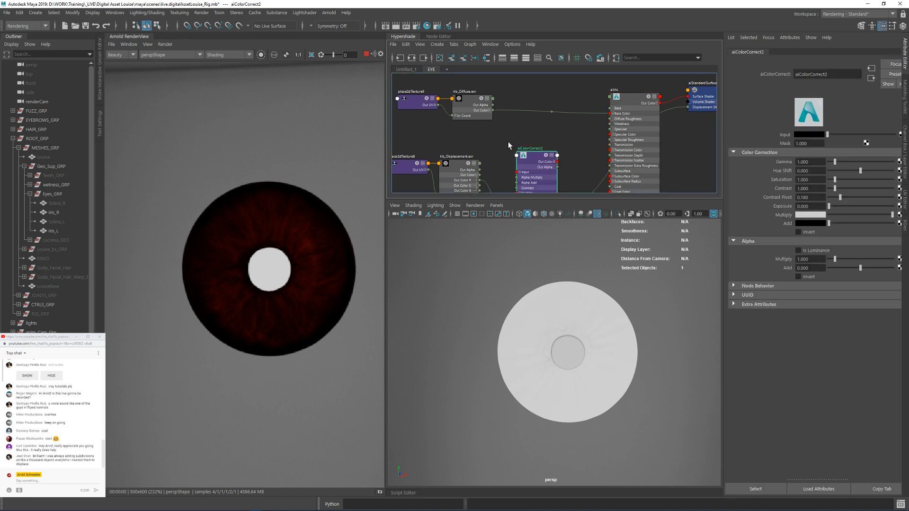
Step: Route the iris diffuse texture's color through the color correct node into the aiIris base color
drag(532, 156, 518, 125)
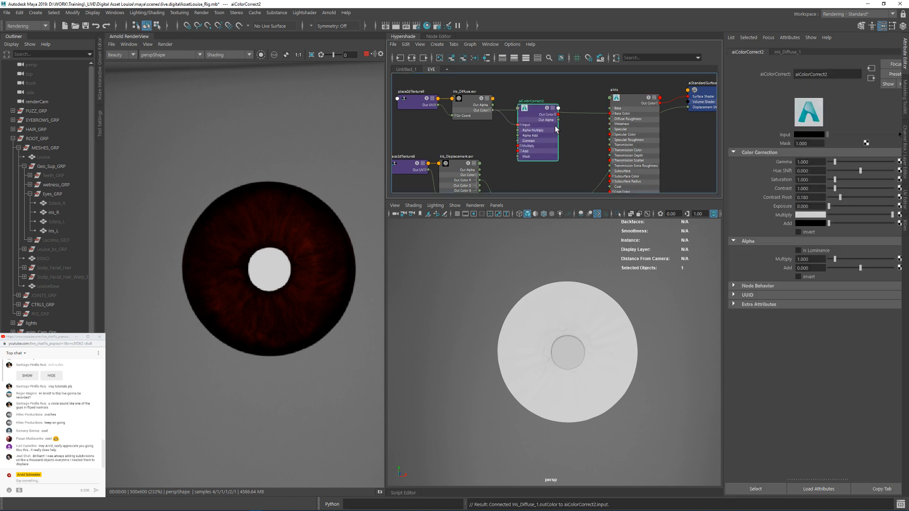
drag(558, 113, 610, 114)
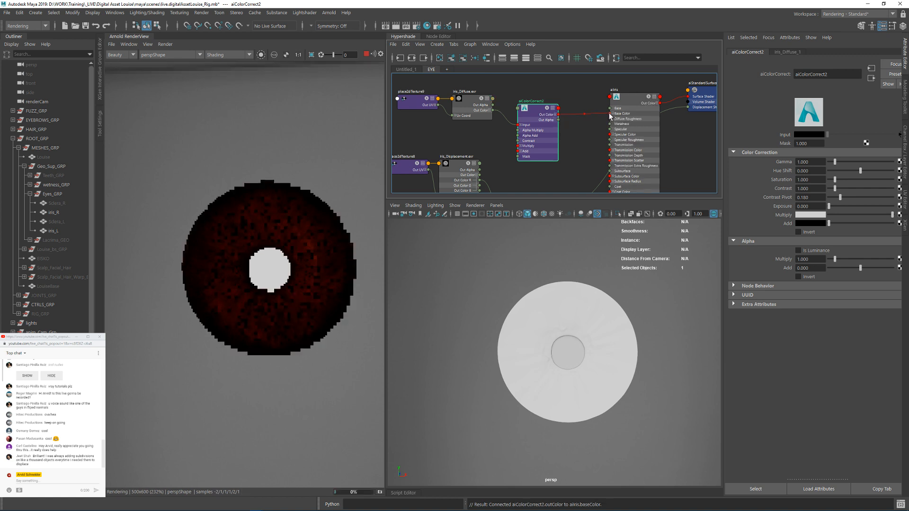
drag(529, 112, 536, 106)
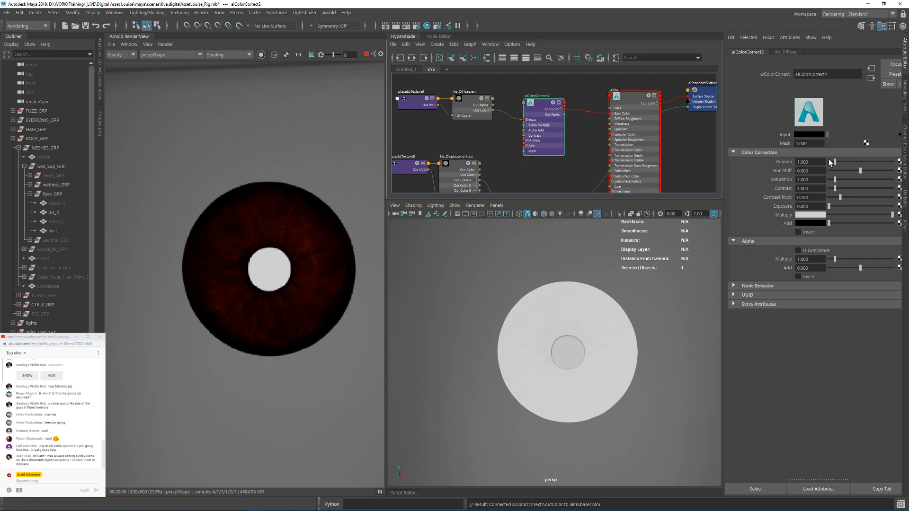
Step: Try exposure values of 1 and 2 on the iris color correction
double_click(805, 207)
text(1)
key(Return)
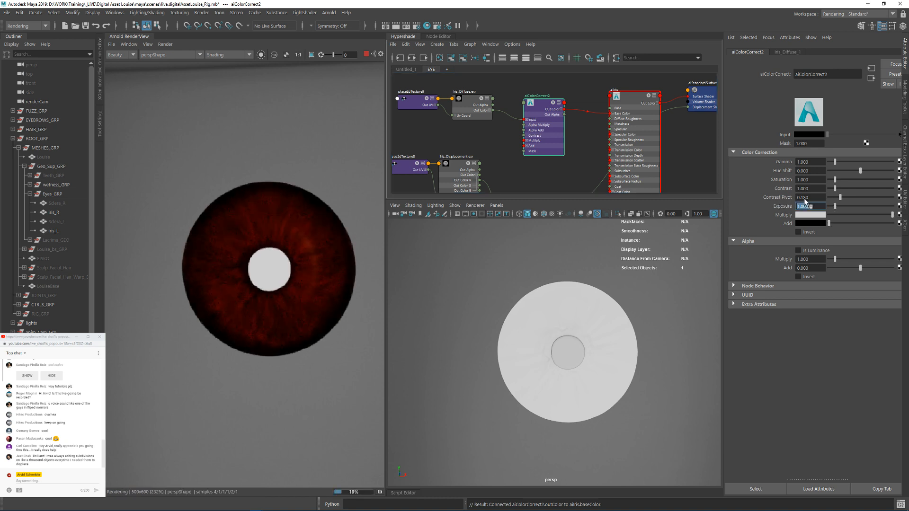
text(2)
key(Return)
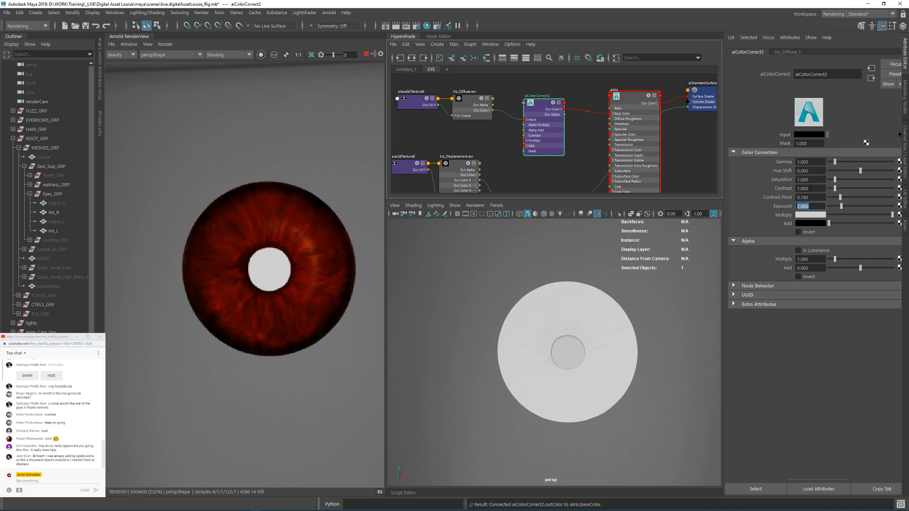
Step: Set the iris color correction's gamma to 1.4 and its exposure to 0
drag(841, 162, 793, 164)
text(1.4)
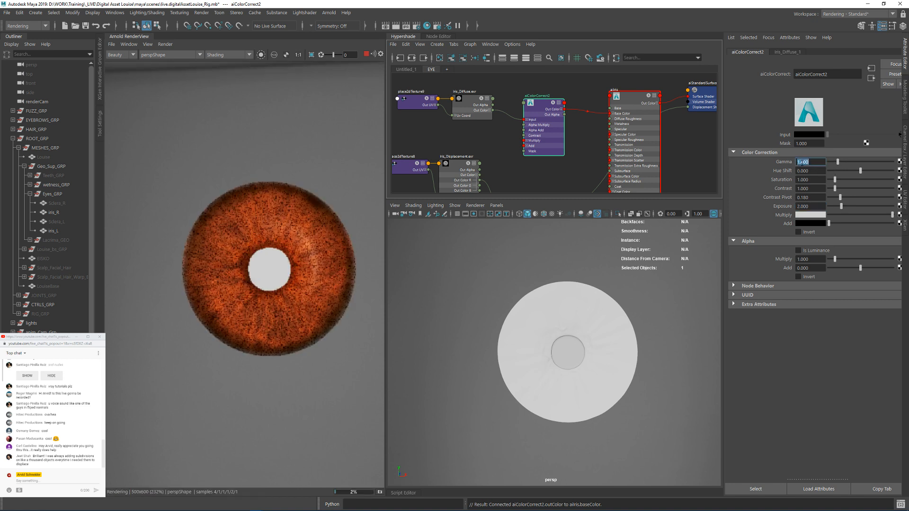
key(Return)
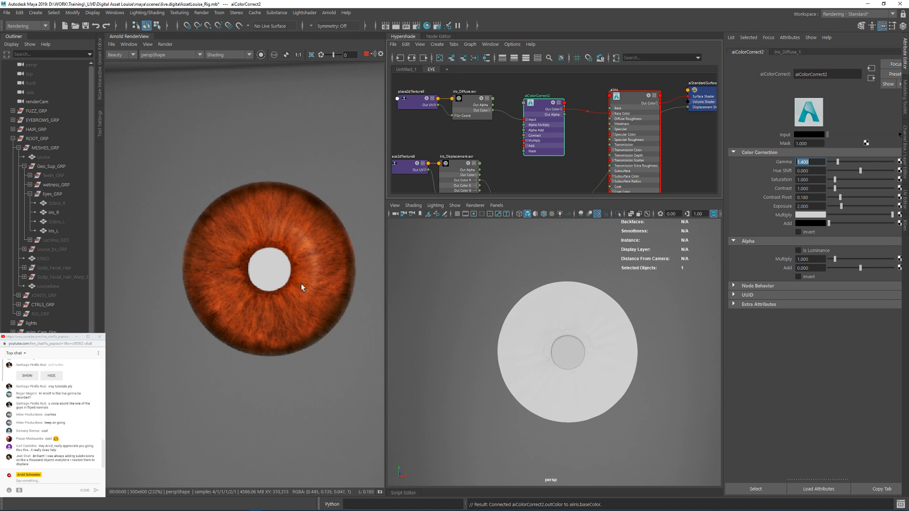
drag(814, 206, 777, 201)
text(0)
key(Return)
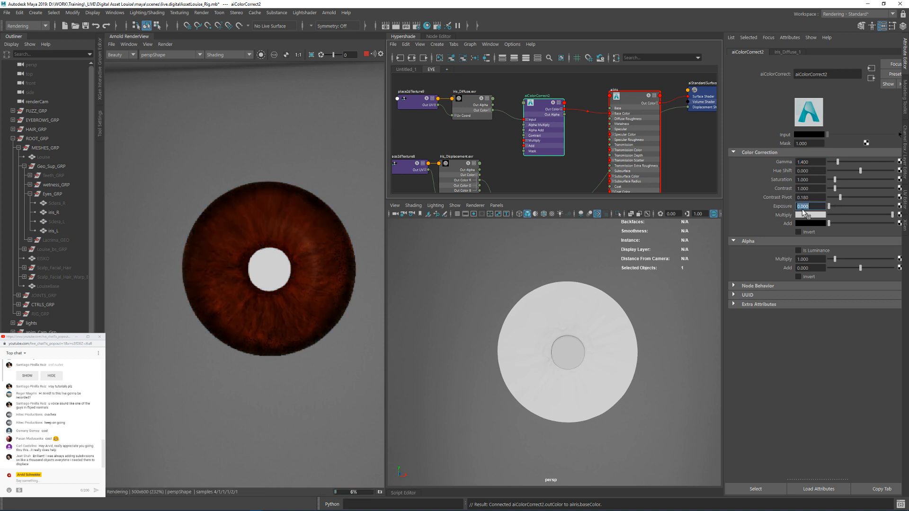
Step: Examine the color-corrected iris from several angles in the render and select the left iris mesh
alt+drag(546, 303, 566, 286)
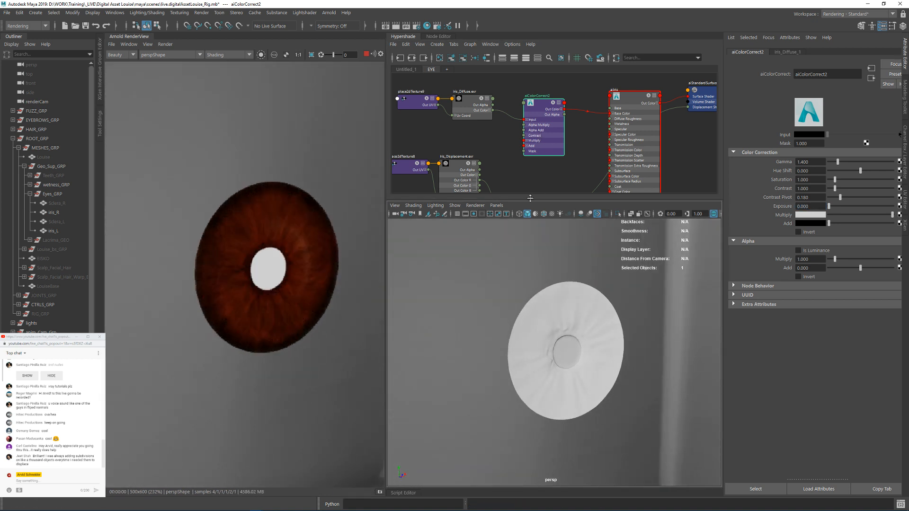
alt+right_drag(559, 291, 515, 311)
alt+middle_drag(515, 311, 641, 304)
alt+middle_drag(577, 304, 502, 305)
alt+drag(591, 324, 535, 314)
click(490, 165)
click(559, 331)
alt+right_drag(535, 313, 590, 340)
alt+middle_drag(590, 340, 546, 360)
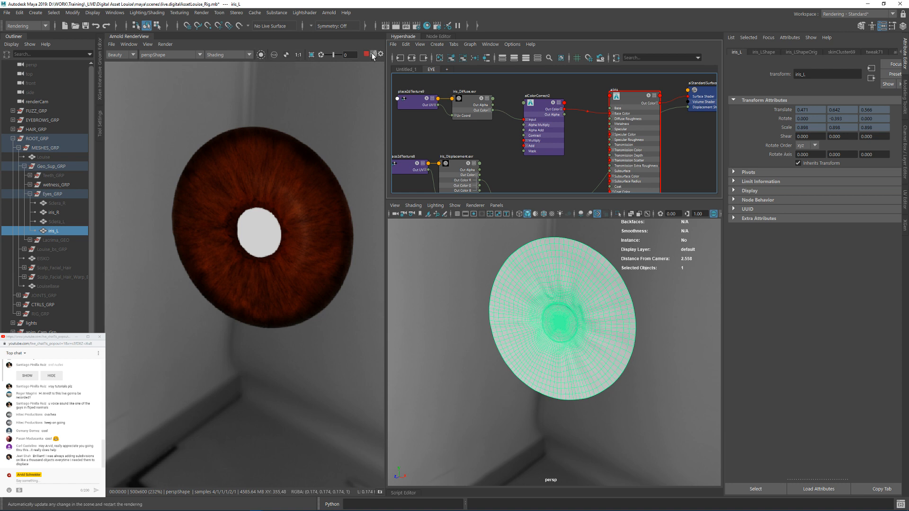
Step: Stop the render and graph the left iris's material networks in a new Hypershade tab, bringing the aiPupil shader into view
alt+drag(587, 265, 562, 290)
right_drag(562, 291, 632, 283)
click(493, 278)
key(f)
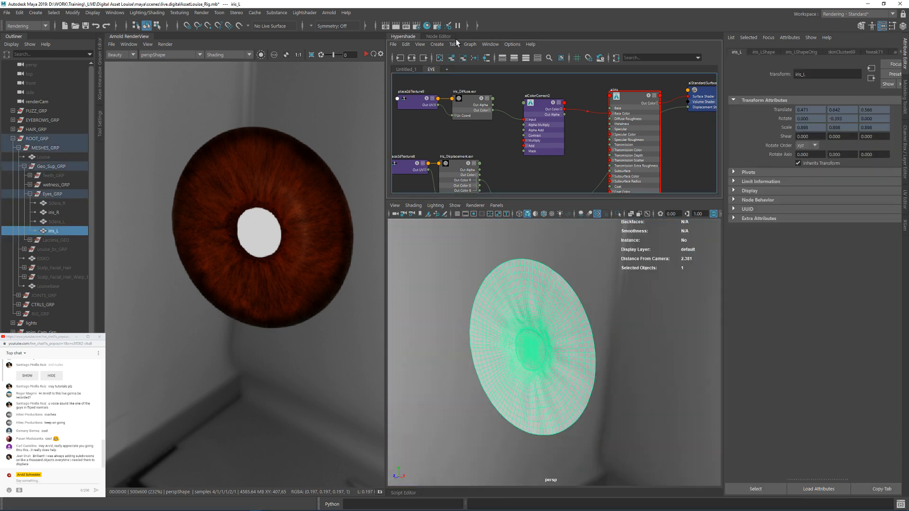
click(446, 69)
click(521, 338)
right_drag(509, 175, 510, 151)
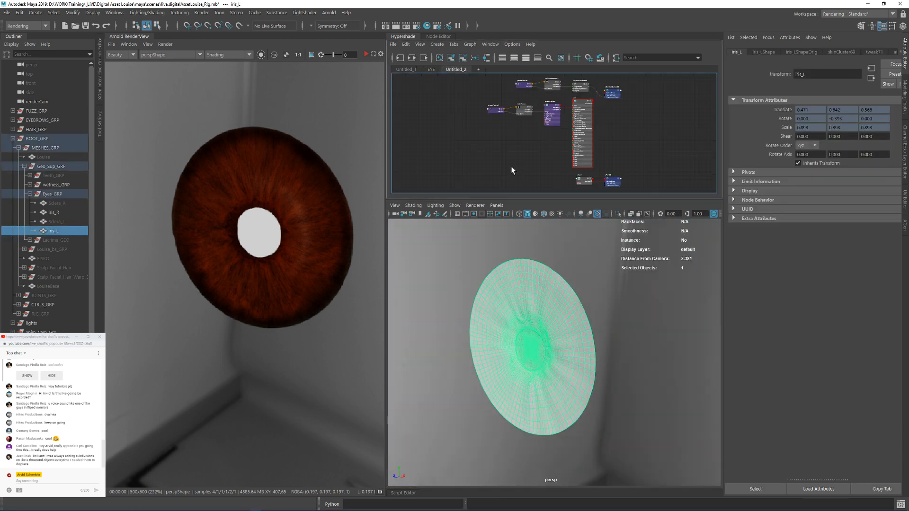
alt+right_drag(577, 92, 680, 122)
alt+middle_drag(639, 94, 607, 53)
alt+middle_drag(611, 152, 605, 44)
alt+drag(559, 277, 607, 307)
Step: Select the objects using the aiPupil material and check the assigned pupil faces on both irises
click(259, 225)
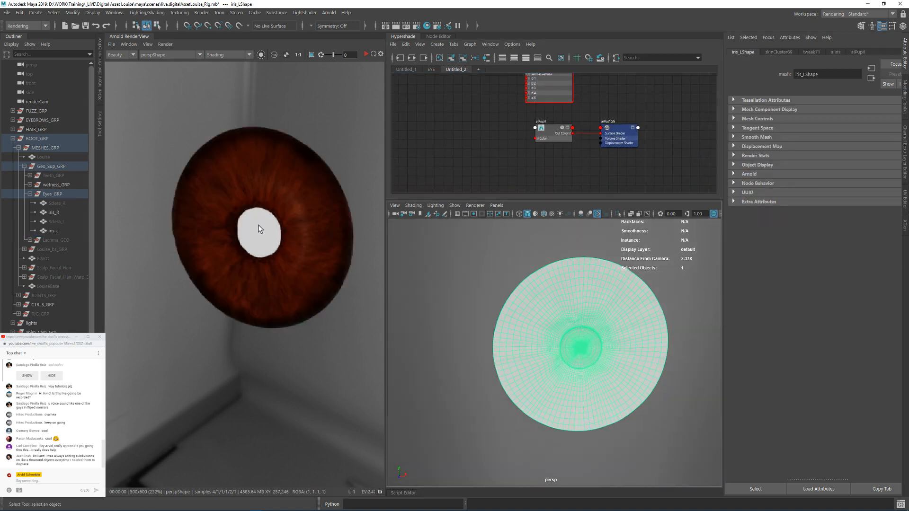
click(258, 225)
alt+drag(552, 305, 598, 341)
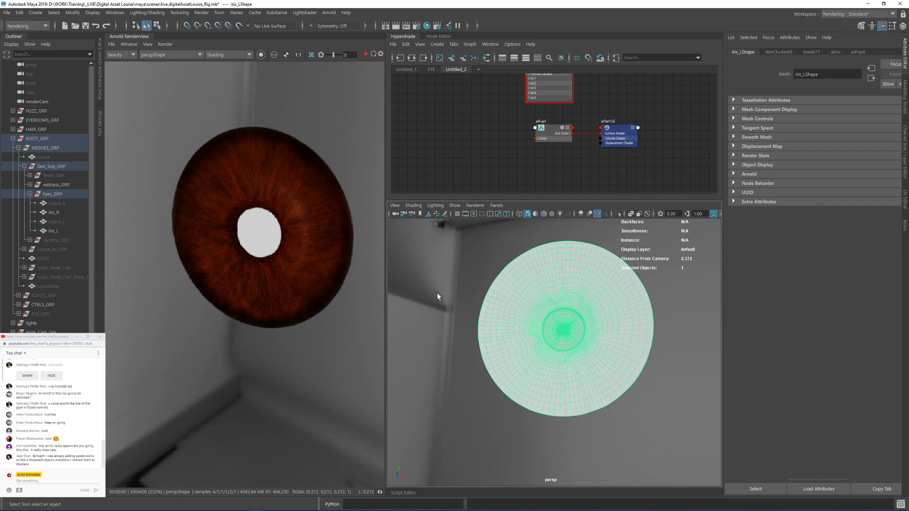
mouse_move(510, 274)
alt+mouse_down()
mouse_move(387, 276)
mouse_move(538, 300)
mouse_move(513, 276)
alt+mouse_up()
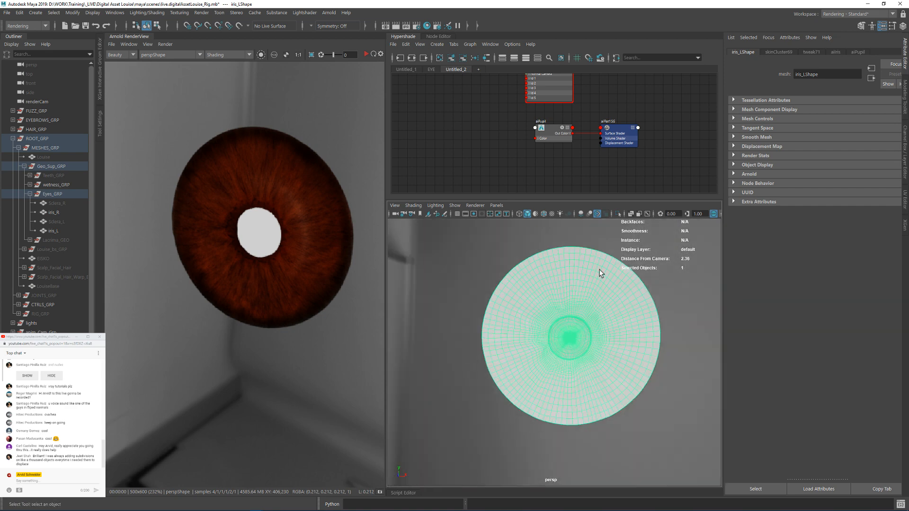
click(547, 131)
right_click(546, 131)
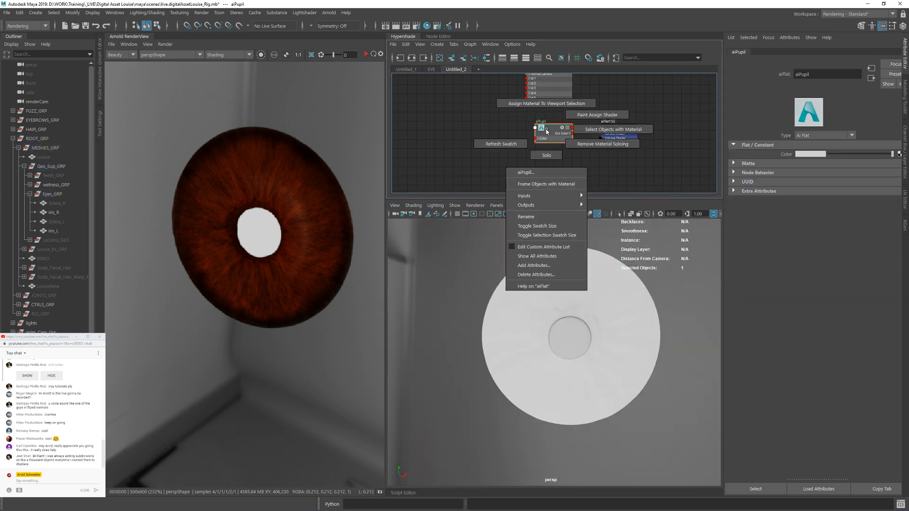
right_drag(547, 131, 592, 131)
scroll(537, 299, down, 6)
alt+middle_drag(443, 312, 619, 314)
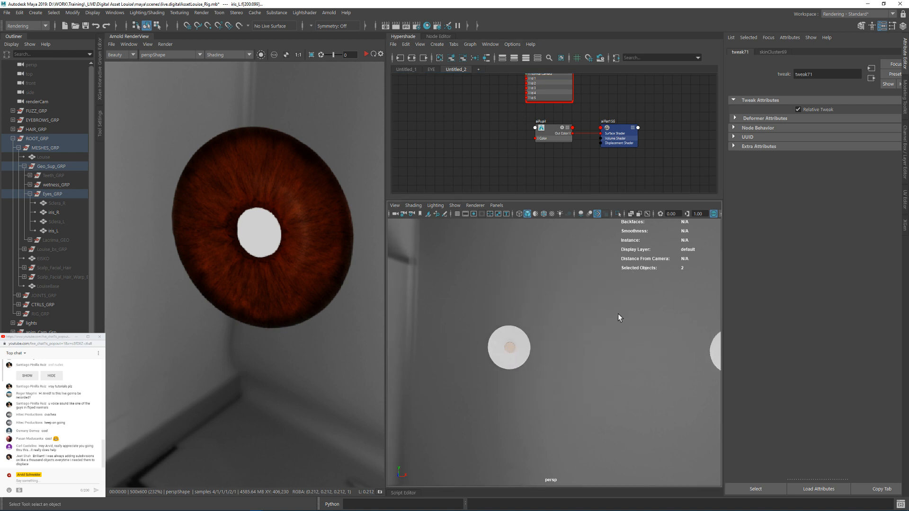
alt+drag(618, 316, 530, 251)
Step: Restart the interactive Arnold render and compare the irises in Basic and Shading modes
click(366, 55)
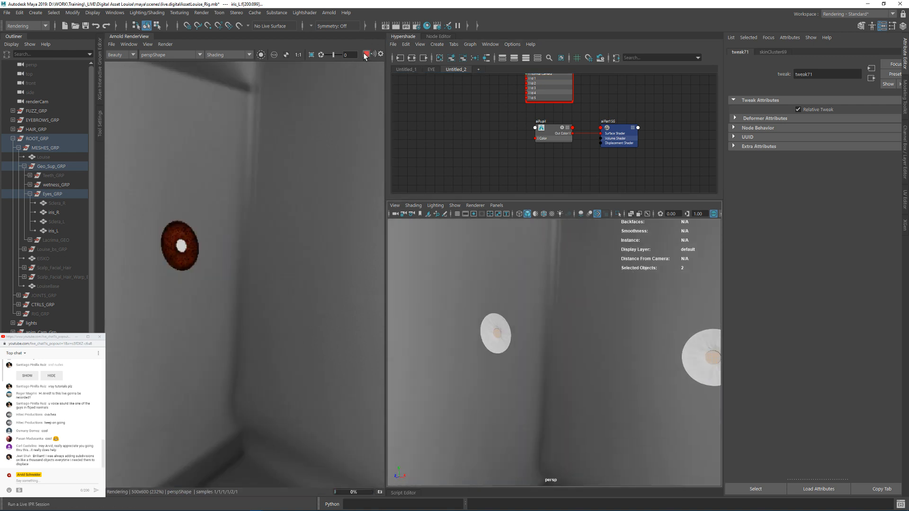
click(221, 55)
click(216, 70)
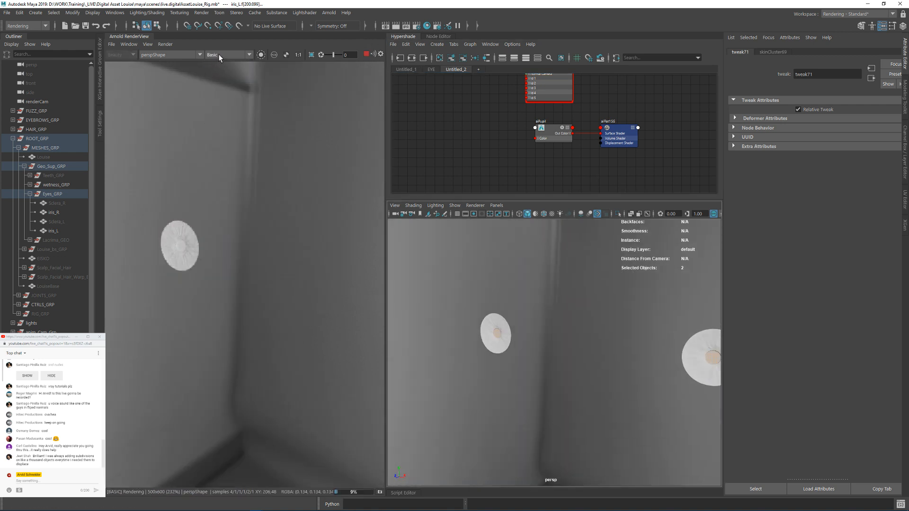
click(218, 54)
click(218, 63)
mouse_move(544, 303)
alt+mouse_down()
mouse_move(626, 344)
mouse_move(550, 320)
alt+mouse_up()
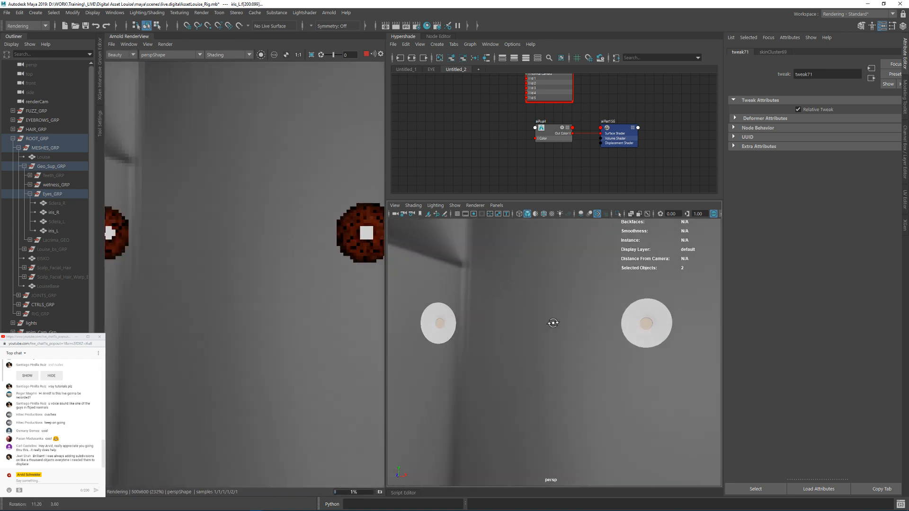
Step: Disconnect the displacement shader from the iris shading group and update the full scene in the Arnold render
alt+middle_drag(468, 114, 575, 121)
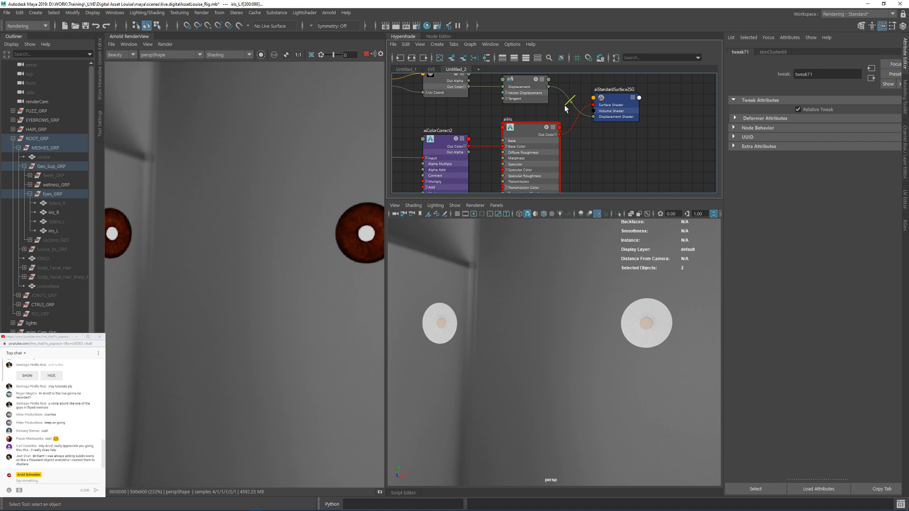
key(Delete)
click(165, 44)
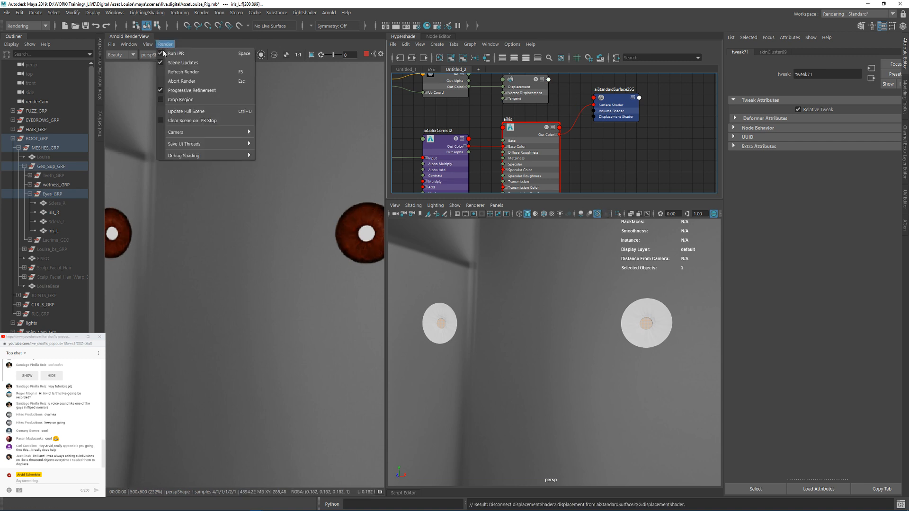
click(186, 112)
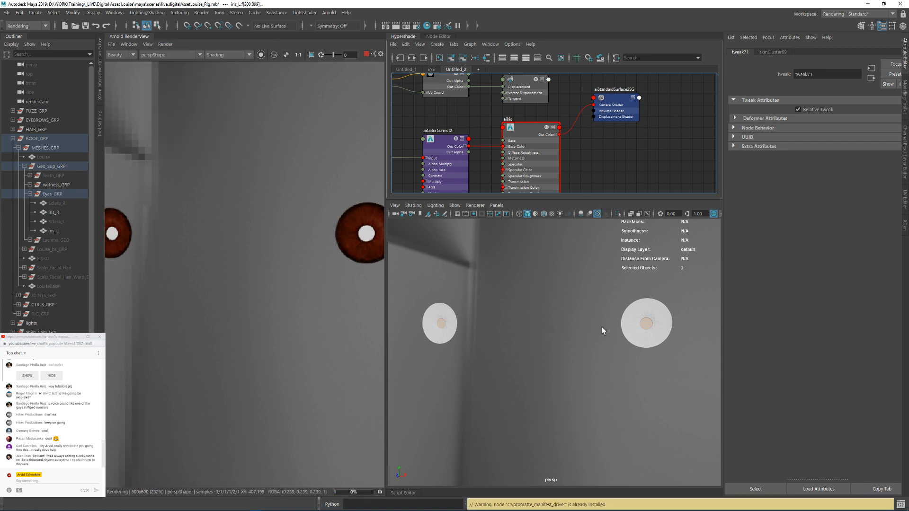
Step: Set the aiPupil flat shader's color to black
alt+middle_drag(601, 167, 614, 185)
alt+right_drag(614, 186, 527, 156)
alt+middle_drag(524, 161, 536, 139)
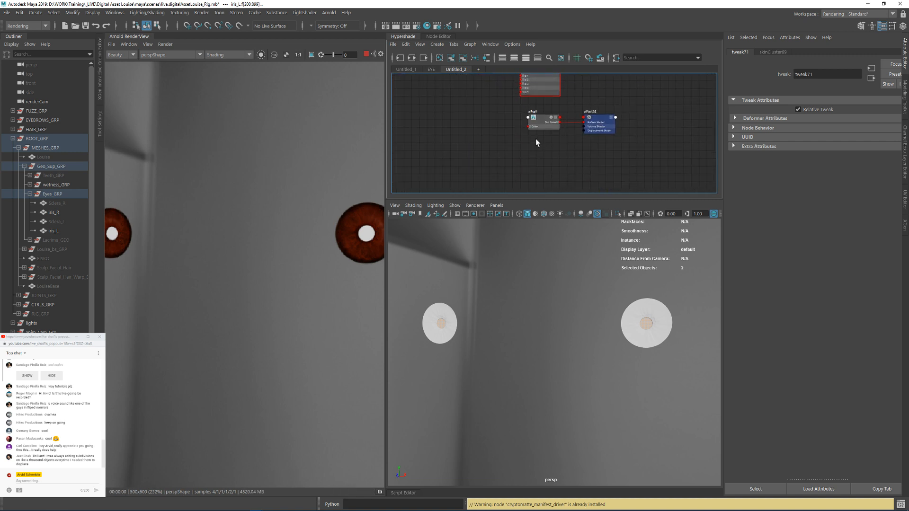
click(542, 125)
drag(892, 154, 825, 154)
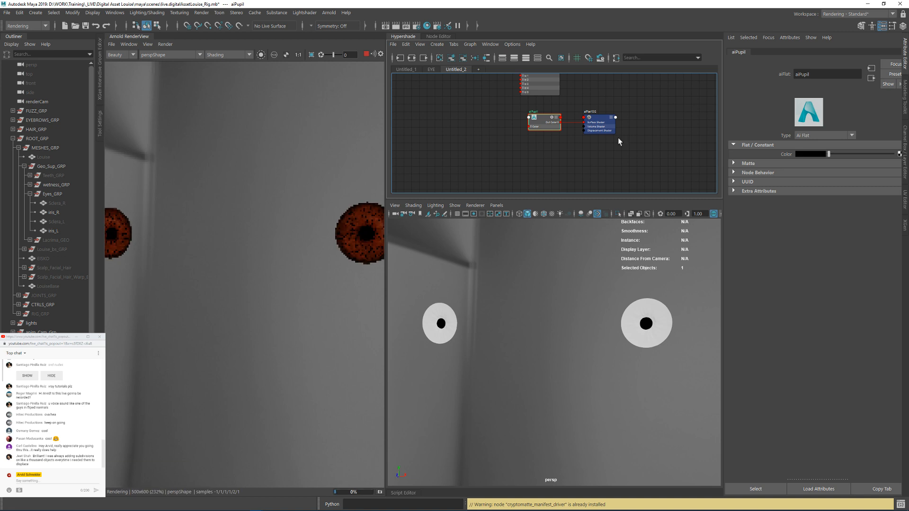
click(674, 136)
Step: Reconnect the iris displacementShader2 output to the displacement shader input of the aiIris shading group
alt+middle_drag(613, 163, 615, 265)
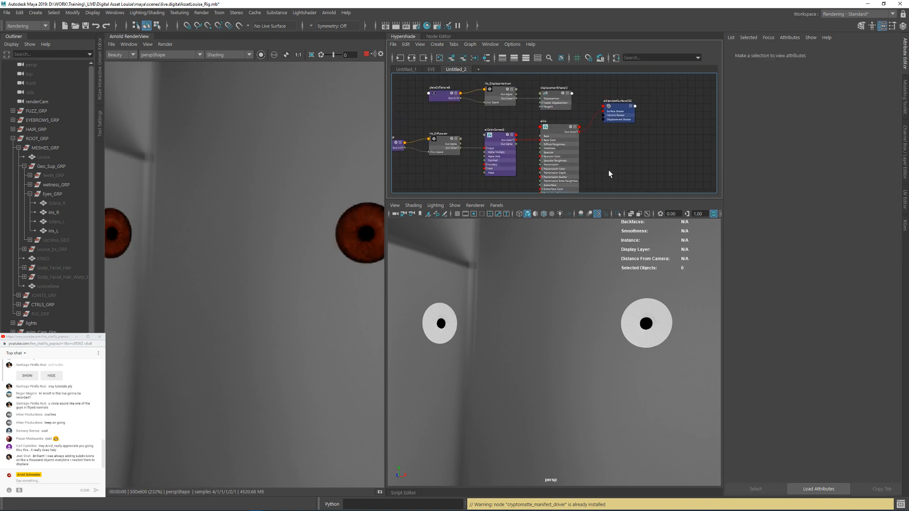
alt+right_drag(605, 122, 559, 87)
alt+middle_drag(560, 90, 555, 107)
drag(543, 92, 613, 123)
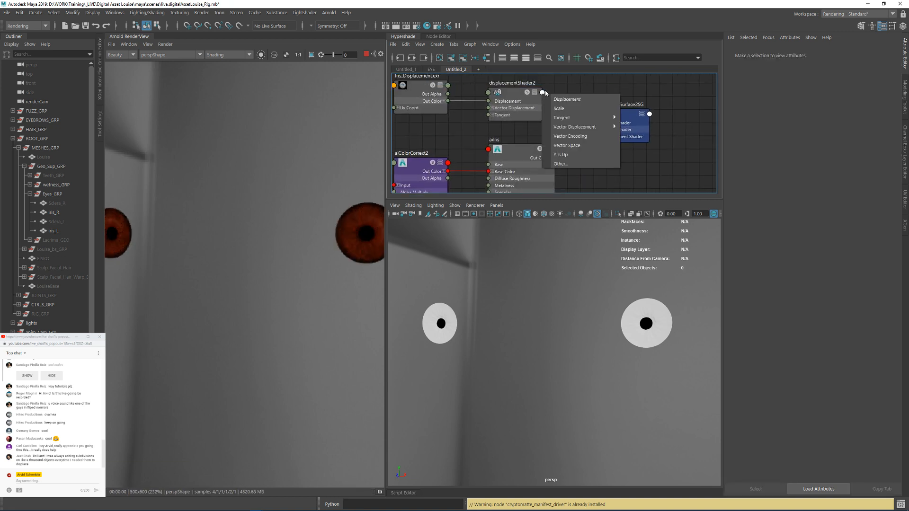
click(613, 126)
click(611, 131)
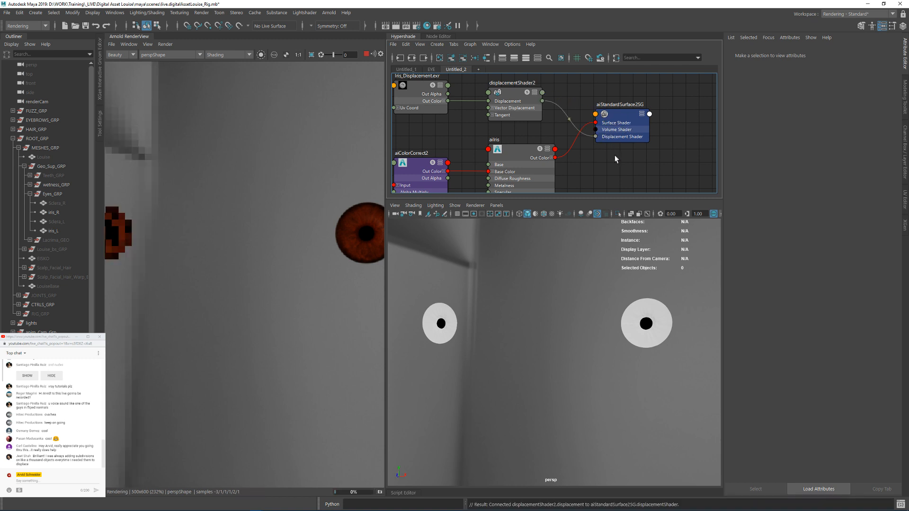
Step: Unhide the Sclera_R and Sclera_L meshes and view both eyeballs in the render
scroll(507, 264, down, 3)
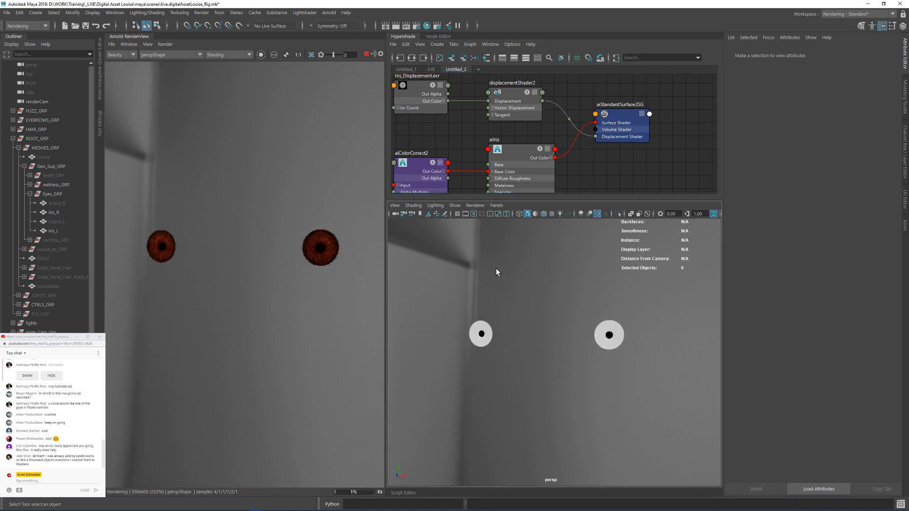
click(618, 183)
key(a)
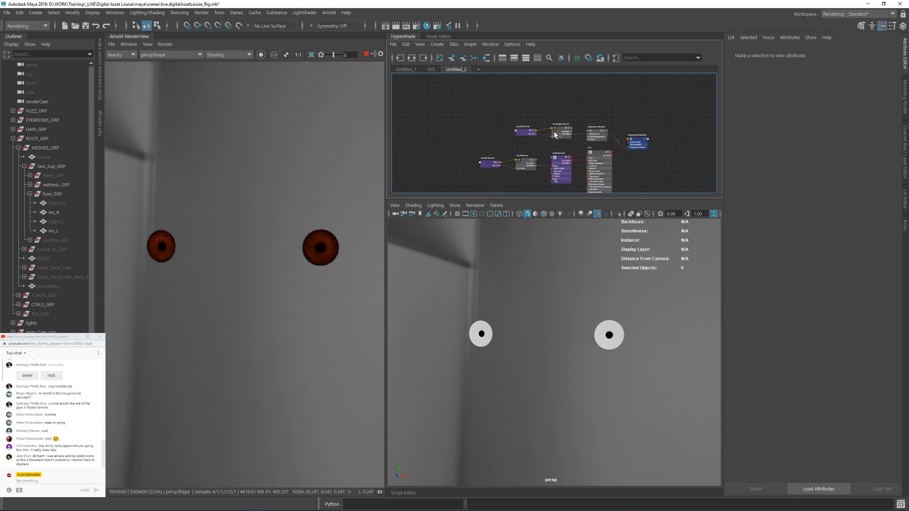
drag(67, 205, 58, 220)
key(shift+h)
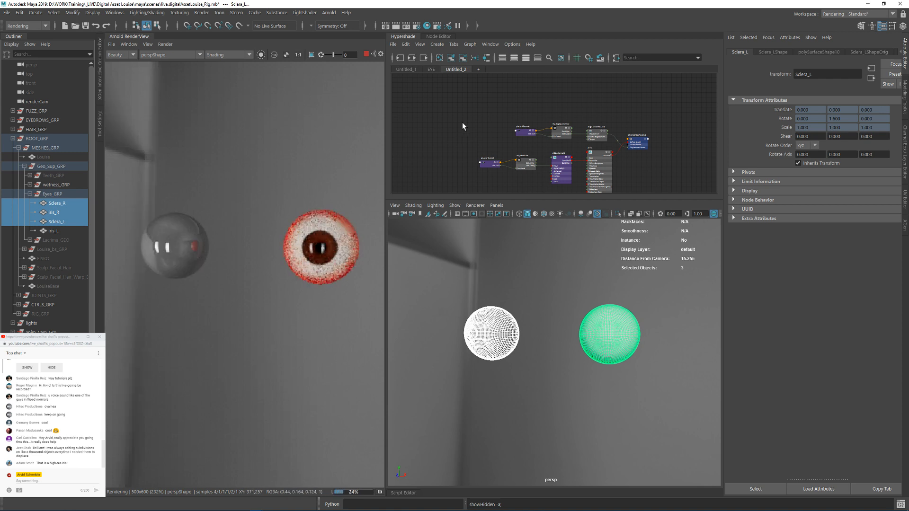
alt+drag(526, 303, 558, 310)
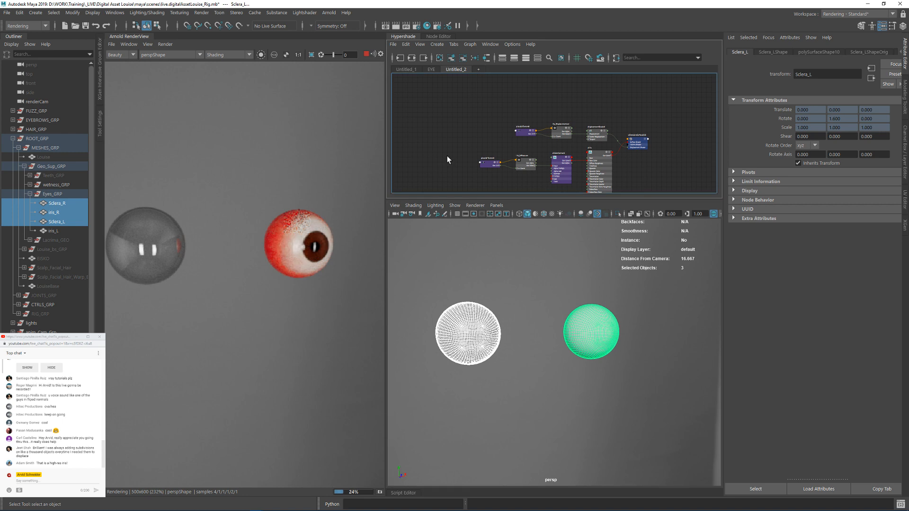
Step: Assign the ai_sclera material from the EYE graph to the Sclera_R mesh and check both eyes in the render
alt+middle_drag(530, 183, 508, 161)
click(466, 325)
scroll(561, 106, up, 3)
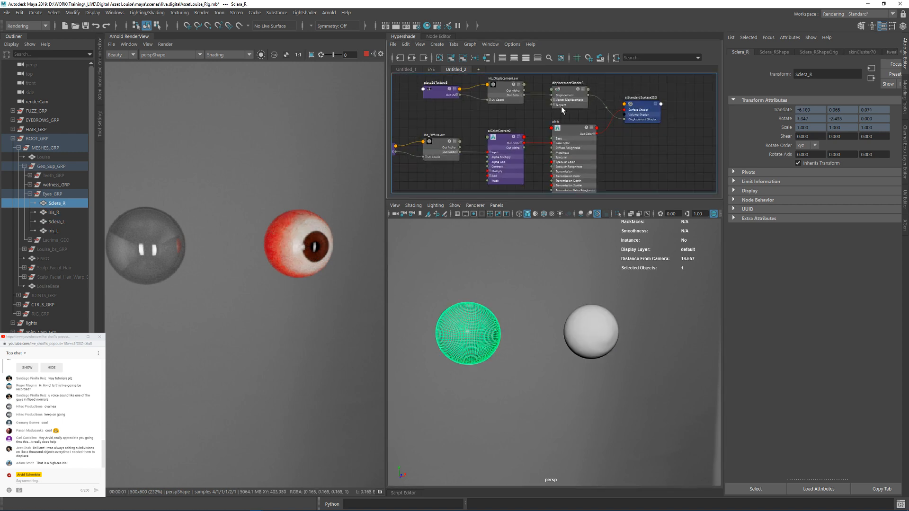
click(428, 69)
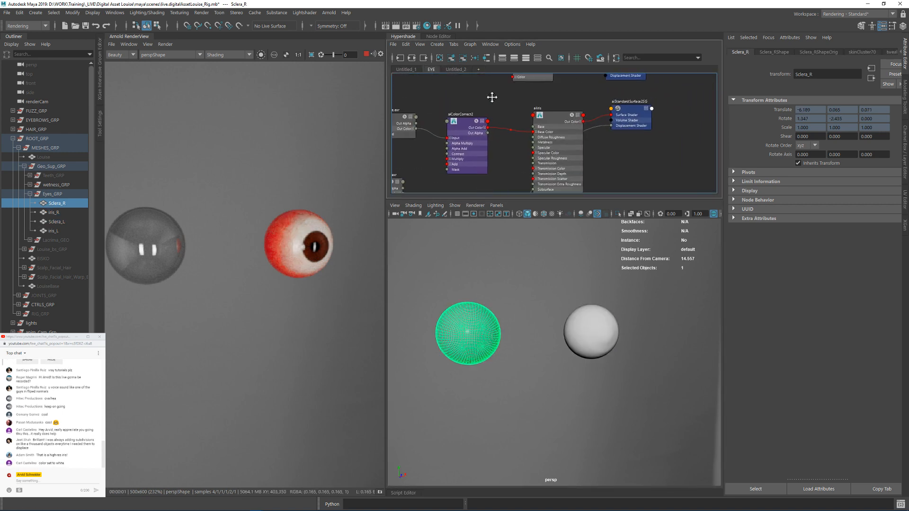
alt+right_drag(496, 131, 484, 124)
mouse_move(544, 187)
alt+middle_down()
mouse_move(549, 128)
mouse_move(560, 191)
alt+middle_up()
alt+right_drag(559, 185, 647, 185)
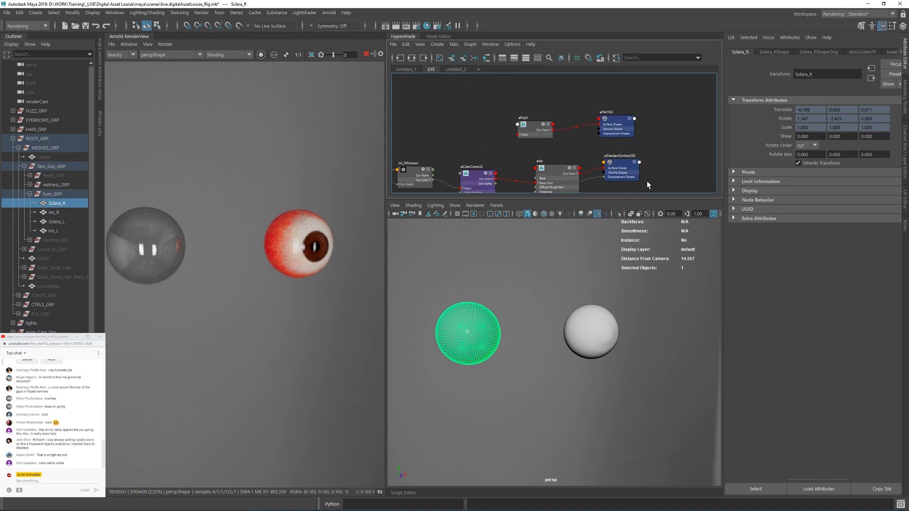
alt+middle_drag(571, 79, 578, 190)
alt+middle_drag(626, 84, 603, 194)
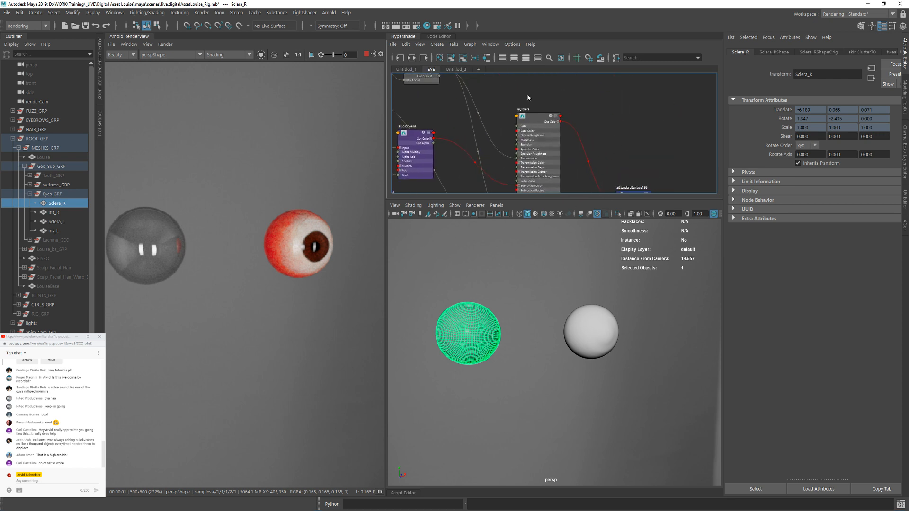
right_drag(535, 117, 569, 190)
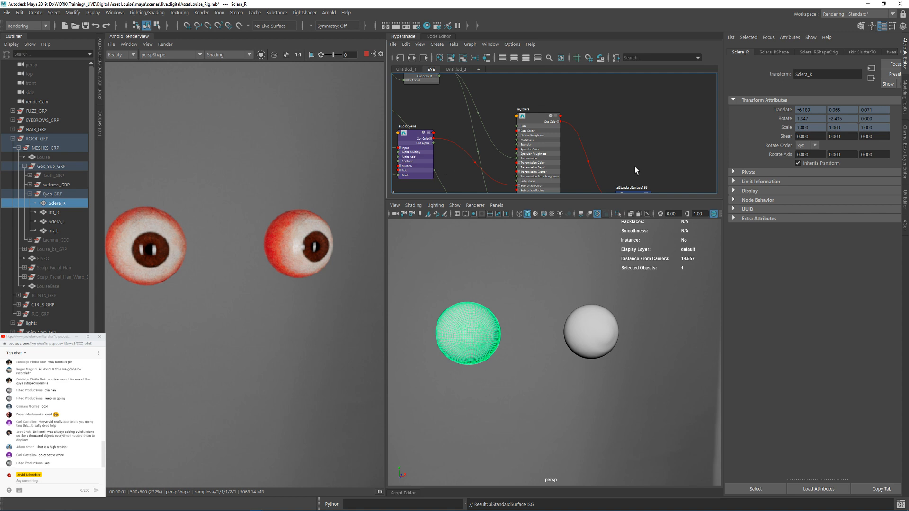
alt+drag(609, 334, 590, 337)
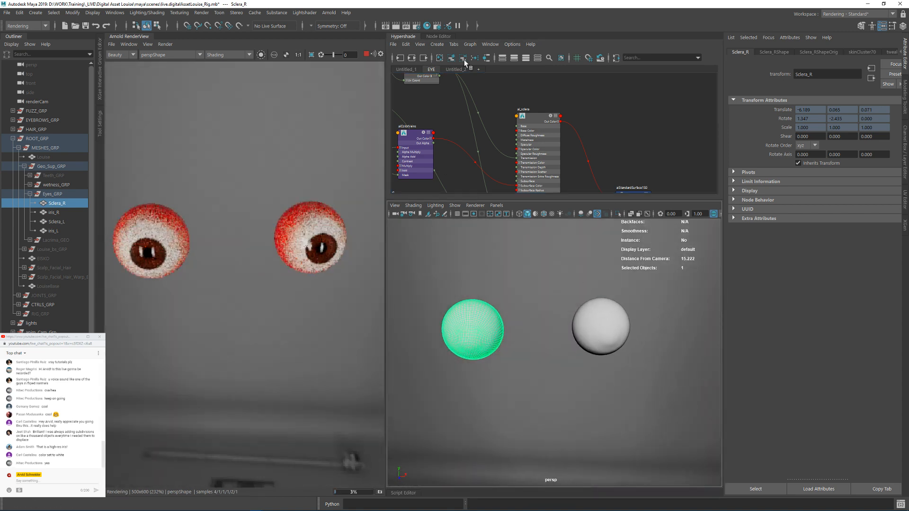
Step: Stop the interactive render, expand wetness_GRP and select its Wetness mesh for a closer view
click(367, 54)
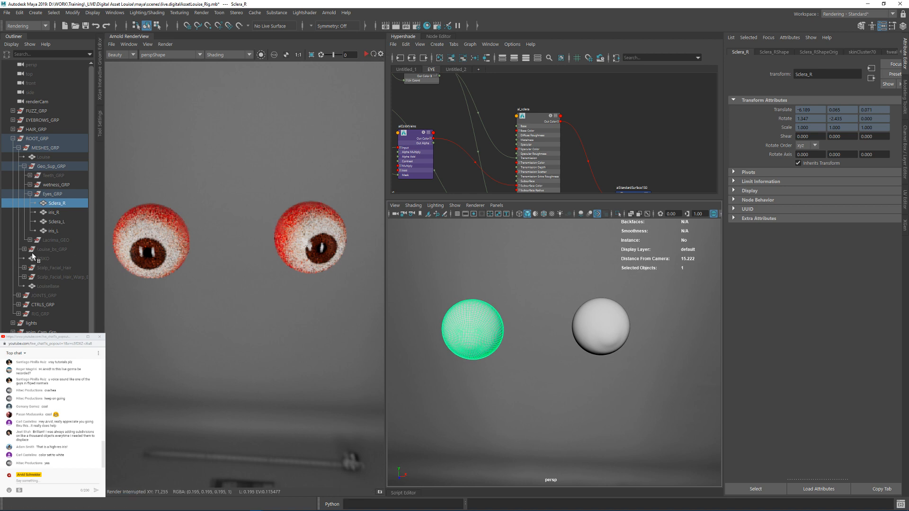
click(56, 185)
click(30, 185)
click(53, 194)
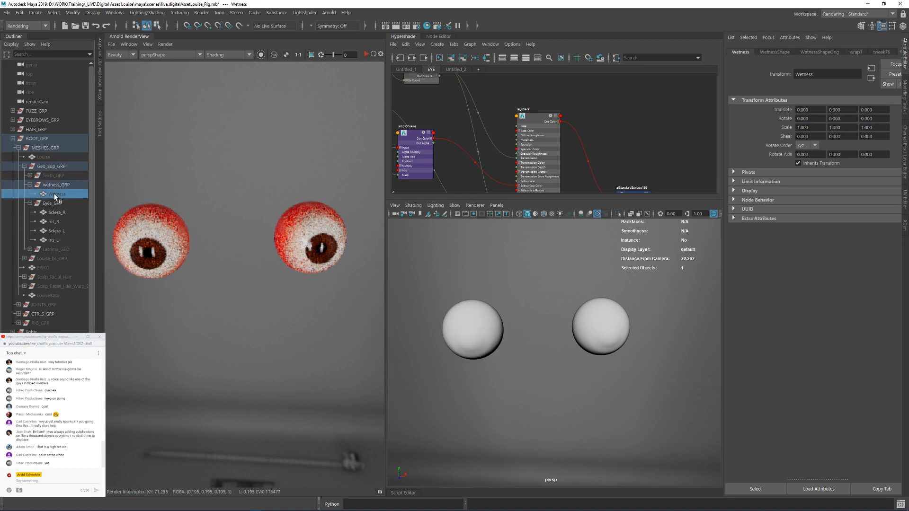
alt+drag(503, 355, 495, 352)
alt+right_drag(496, 352, 549, 347)
alt+middle_drag(549, 347, 614, 373)
Step: Unhide the Lacrima_GEO group and view it at the inner corners of the eyes
click(54, 250)
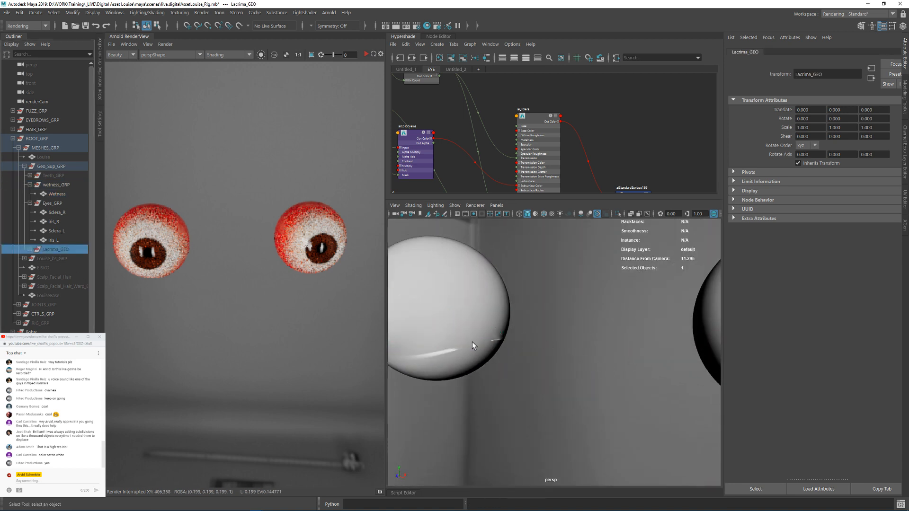
key(shift+h)
alt+drag(517, 358, 559, 345)
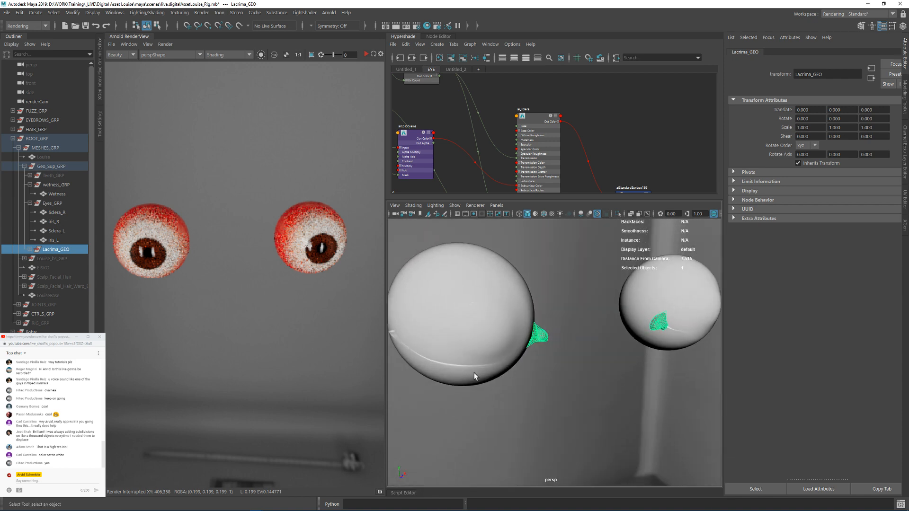
Step: Create an aiStandardSurface material in an empty area of the EYE graph and name it aiTearline
click(479, 367)
scroll(607, 104, down, 3)
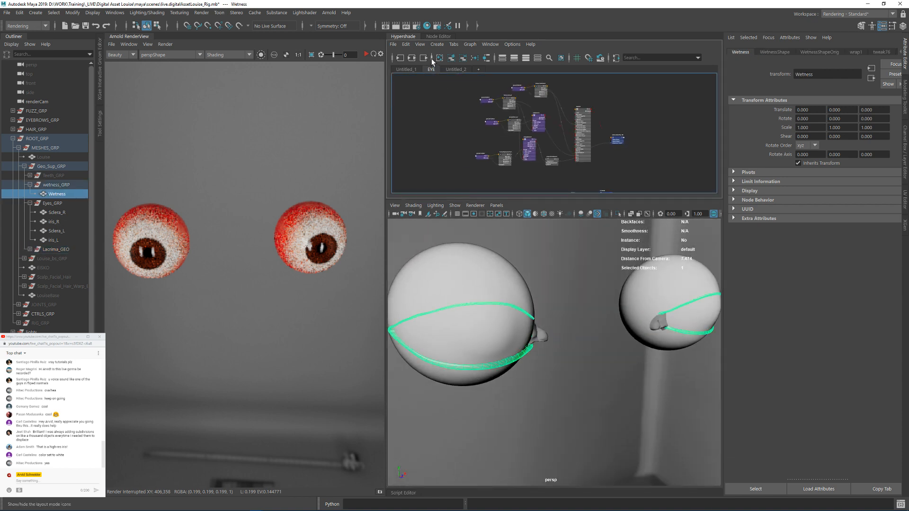
scroll(561, 87, down, 4)
key(Tab)
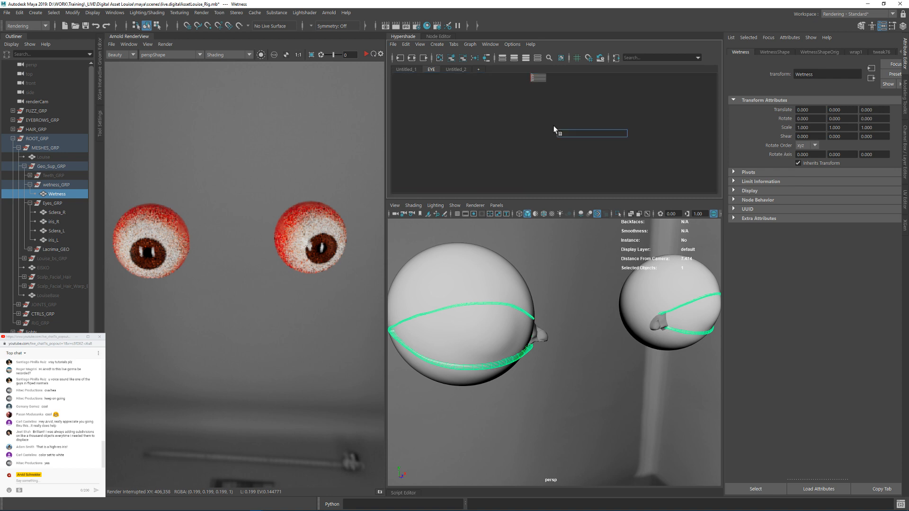
text(sur)
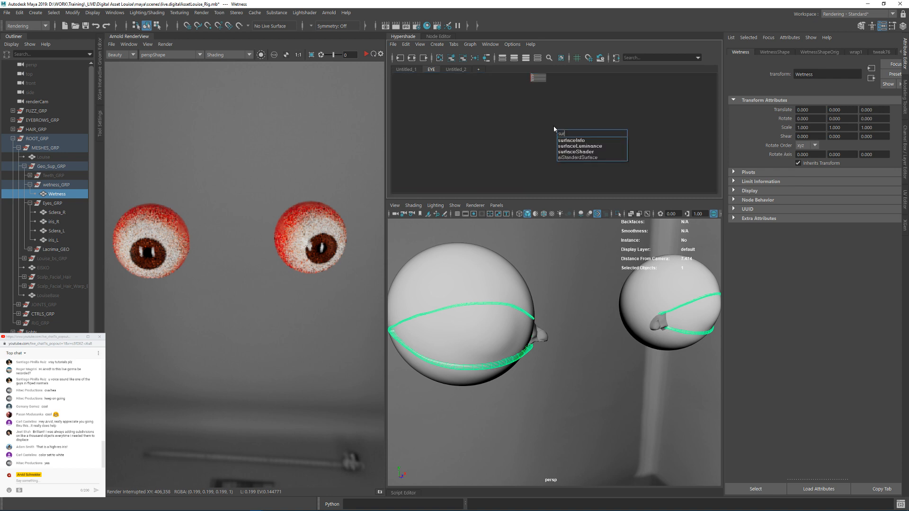
key(Return)
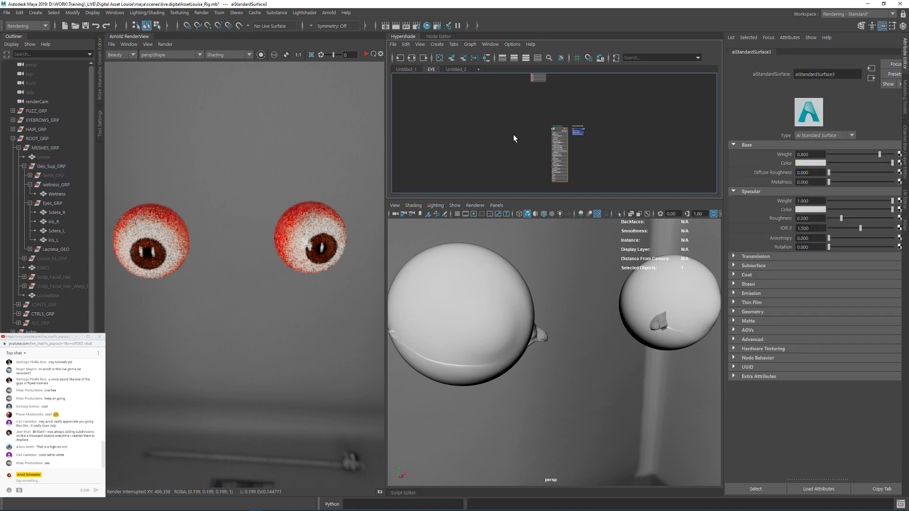
double_click(575, 105)
text(ai)
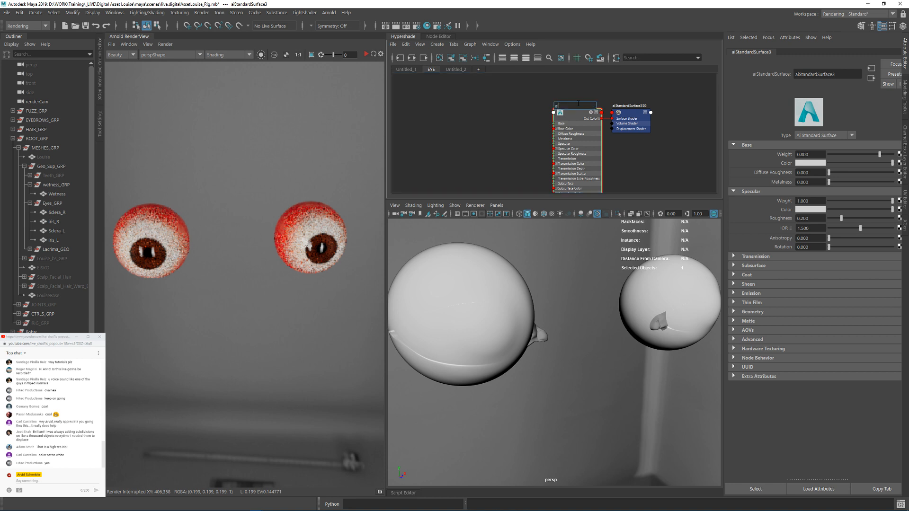
text(Tearline)
key(Return)
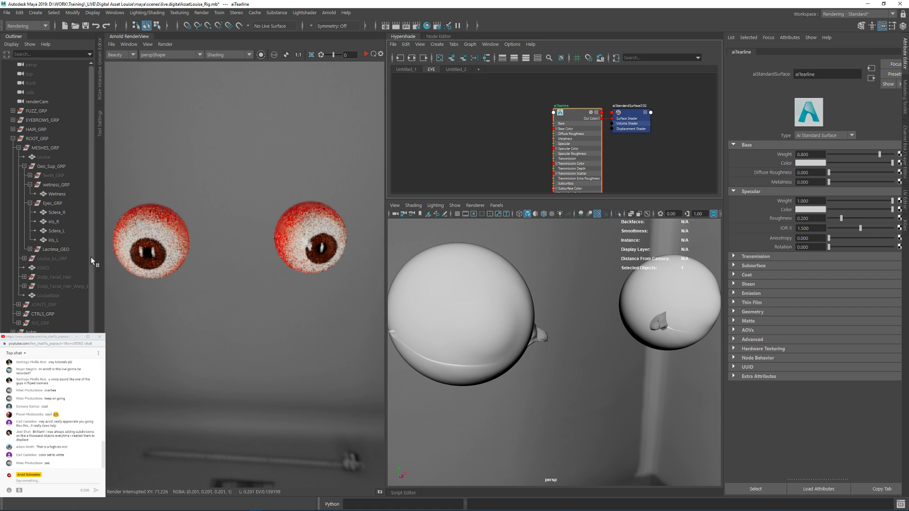
Step: Assign the aiTearline material to the Wetness mesh
alt+middle_drag(593, 134, 556, 142)
alt+right_drag(556, 142, 587, 163)
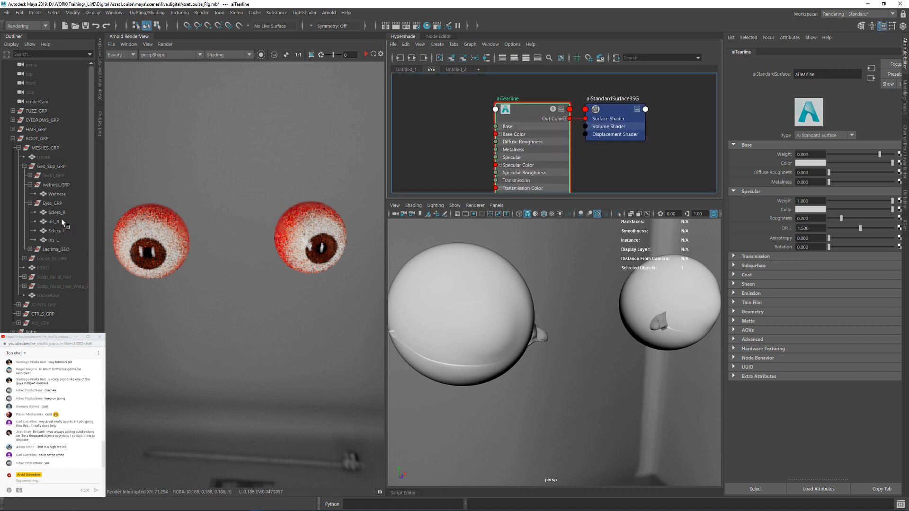
click(61, 193)
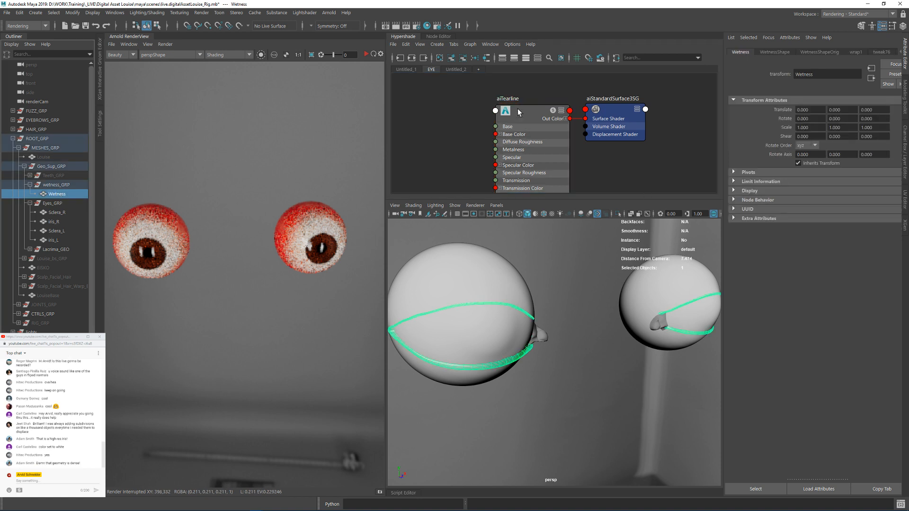
right_drag(519, 110, 521, 89)
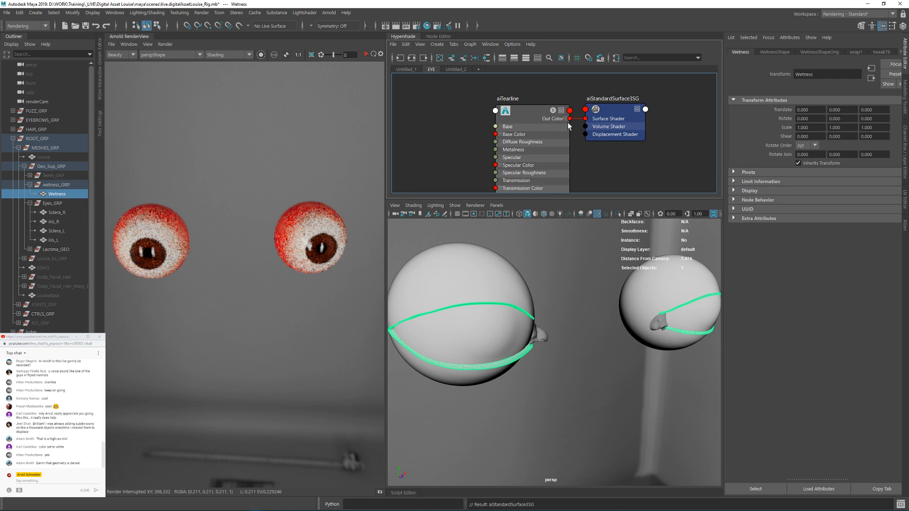
Step: Set aiTearline's base weight to 0 and its base color to black
click(530, 114)
alt+middle_drag(510, 127, 539, 116)
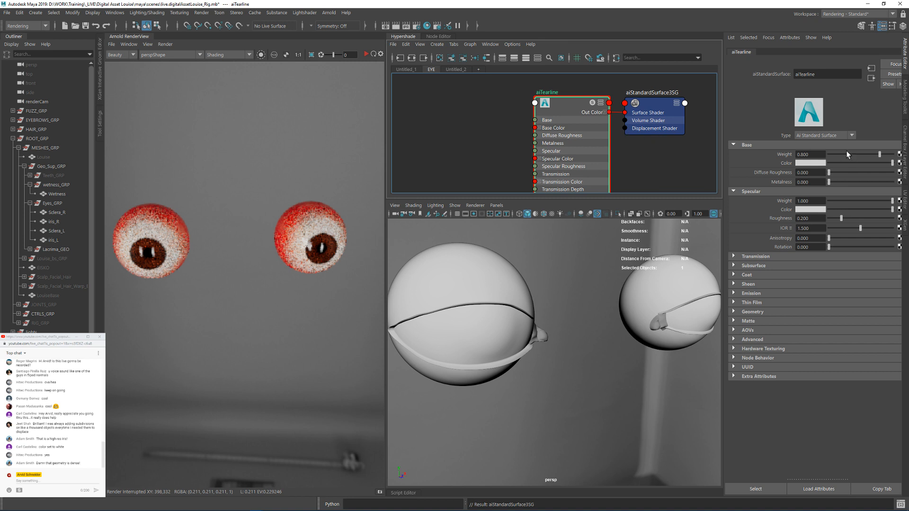
drag(847, 154, 760, 155)
mouse_move(611, 320)
alt+mouse_down()
mouse_move(579, 303)
mouse_move(610, 302)
alt+mouse_up()
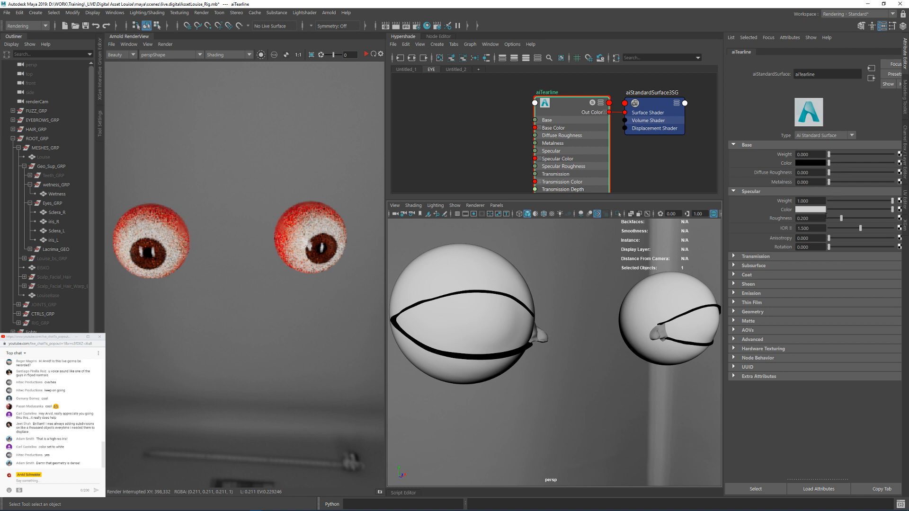
Step: Set aiTearline's specular roughness to 0.05 and IOR to 1.333
click(811, 218)
text(0.05)
key(Return)
click(819, 228)
key(Return)
Step: Set aiTearline's transmission weight to 1
click(769, 256)
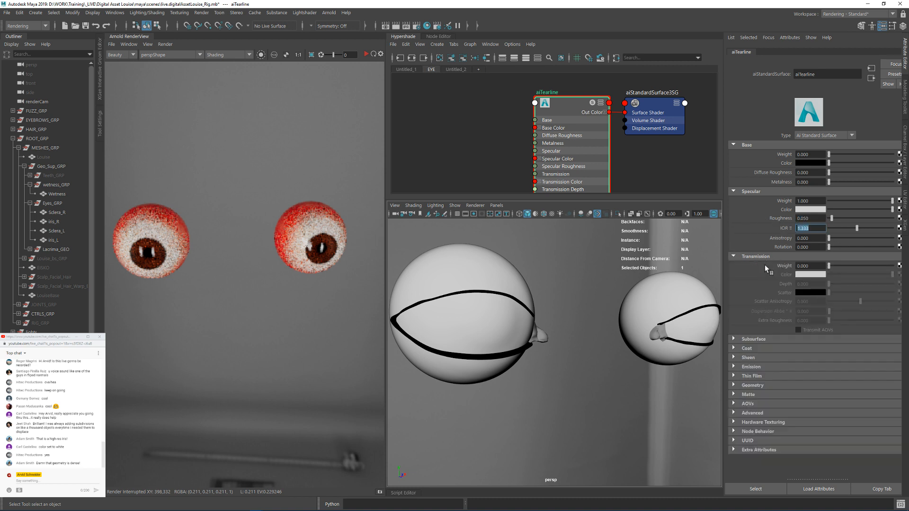
click(810, 266)
text(1)
key(Return)
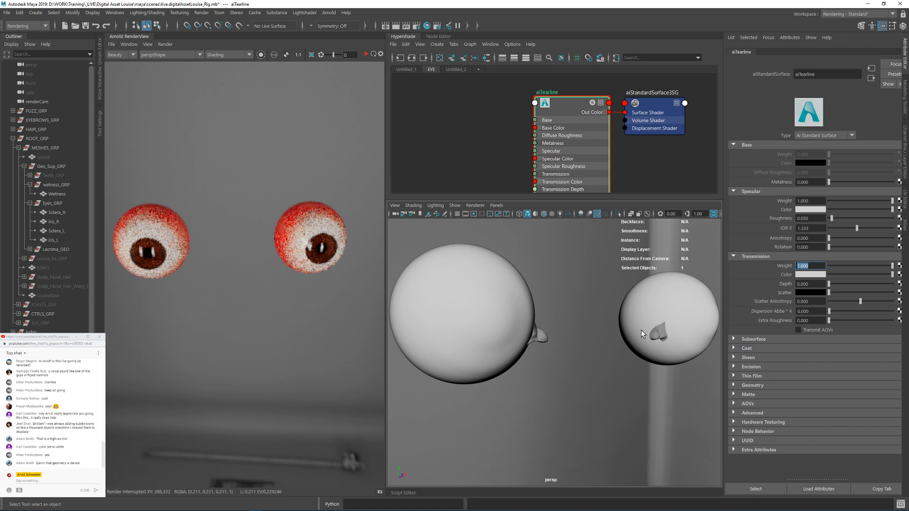
Step: Create a new aiStandardSurface material in empty space of the EYE shading graph
mouse_move(647, 304)
alt+mouse_down()
mouse_move(590, 308)
mouse_move(566, 296)
mouse_move(601, 296)
alt+mouse_up()
click(535, 214)
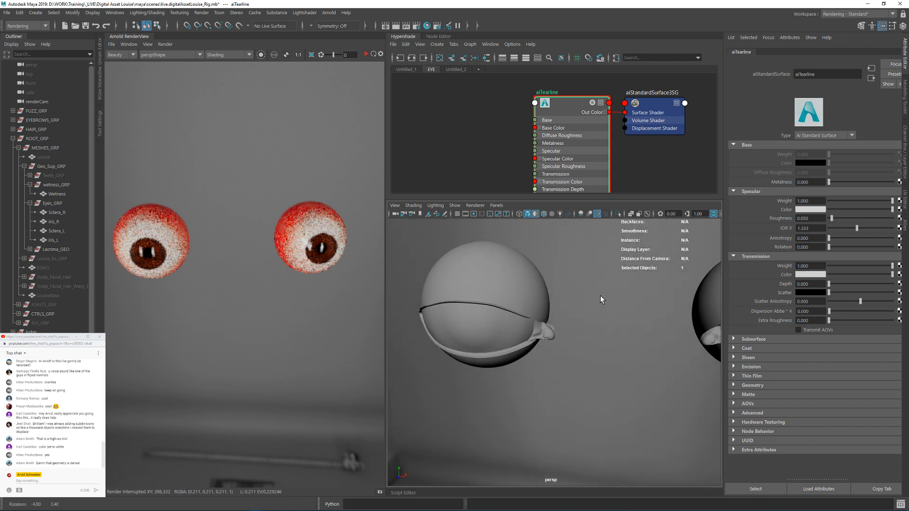
alt+middle_drag(569, 133, 570, 93)
alt+middle_drag(552, 155, 536, 38)
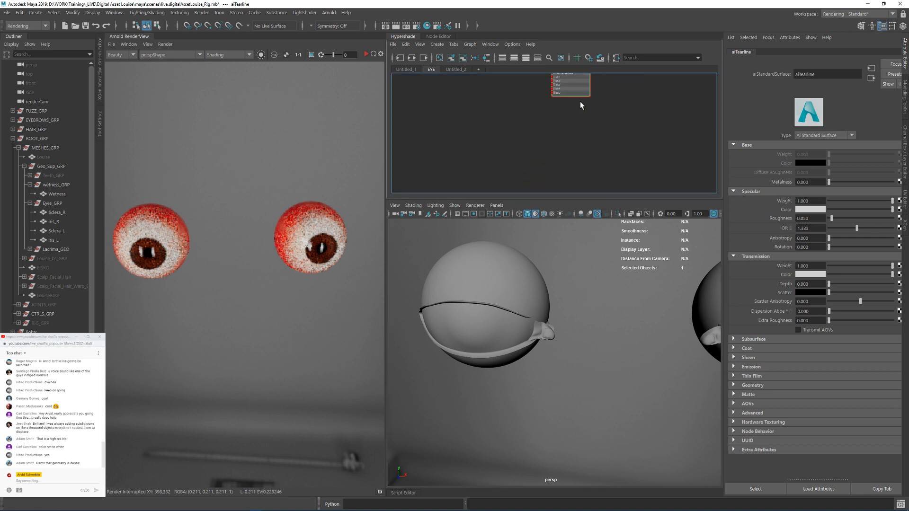
click(573, 140)
key(Tab)
text(aisu)
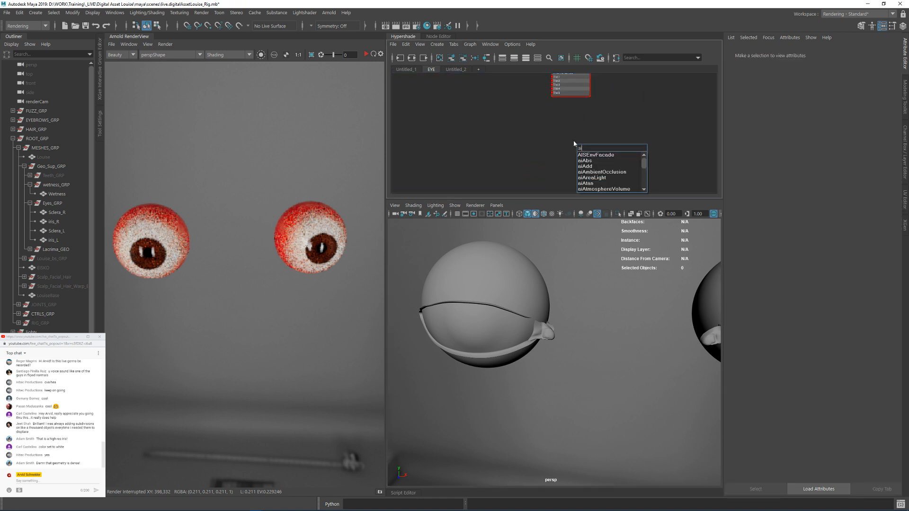
key(BackSpace)
key(BackSpace)
key(BackSpace)
key(BackSpace)
text(surf)
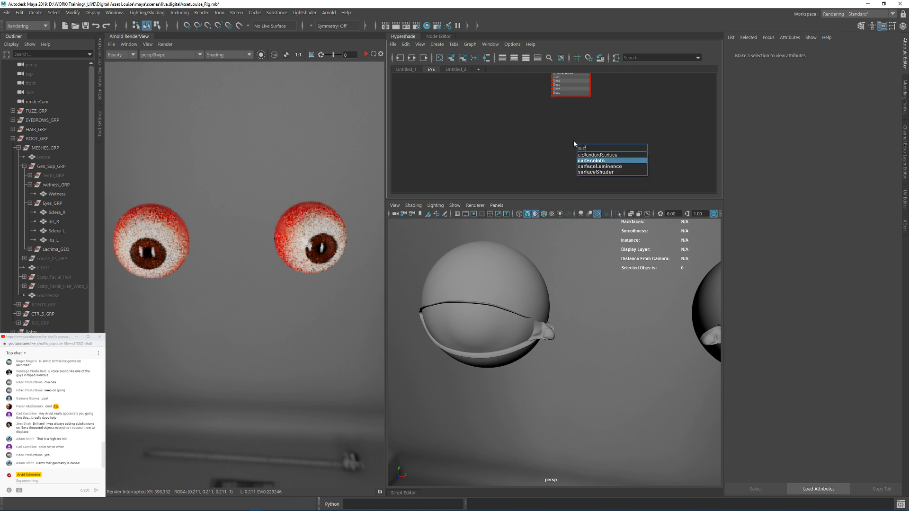
key(Up)
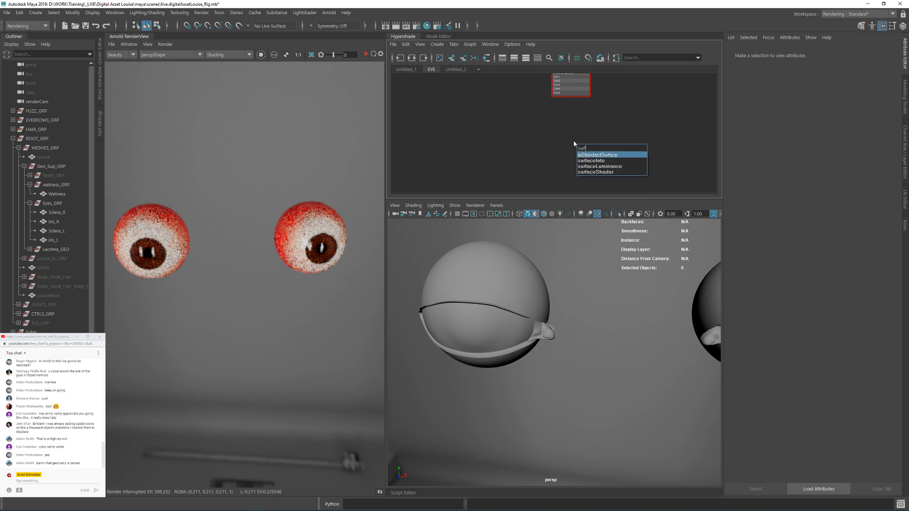
key(Return)
scroll(606, 121, up, 4)
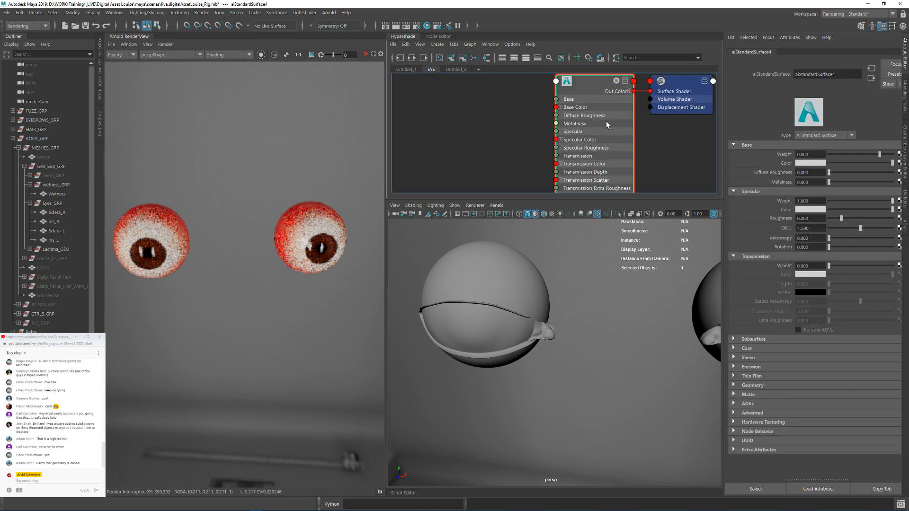
Step: Rename the new aiStandardSurface material as aiLacrima
alt+middle_drag(606, 121, 602, 138)
click(511, 101)
alt+middle_drag(502, 98, 503, 117)
click(572, 103)
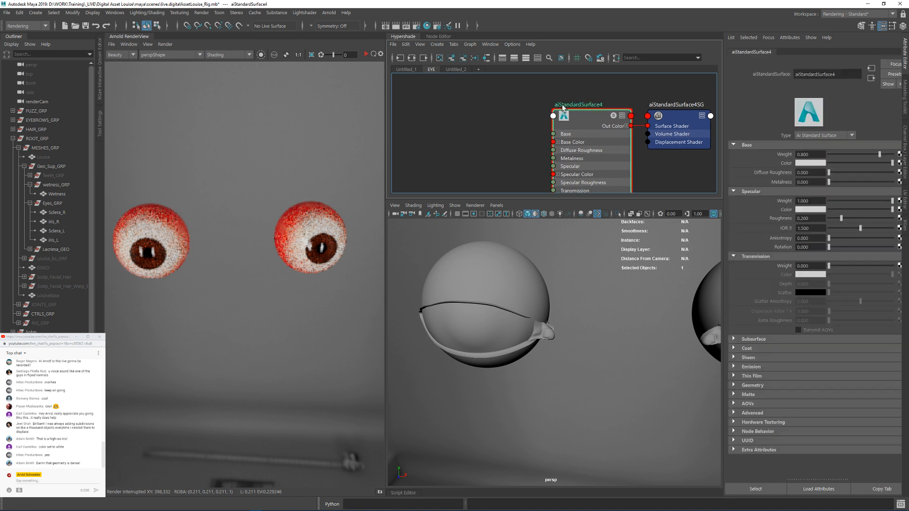
double_click(562, 106)
text(aiLacri)
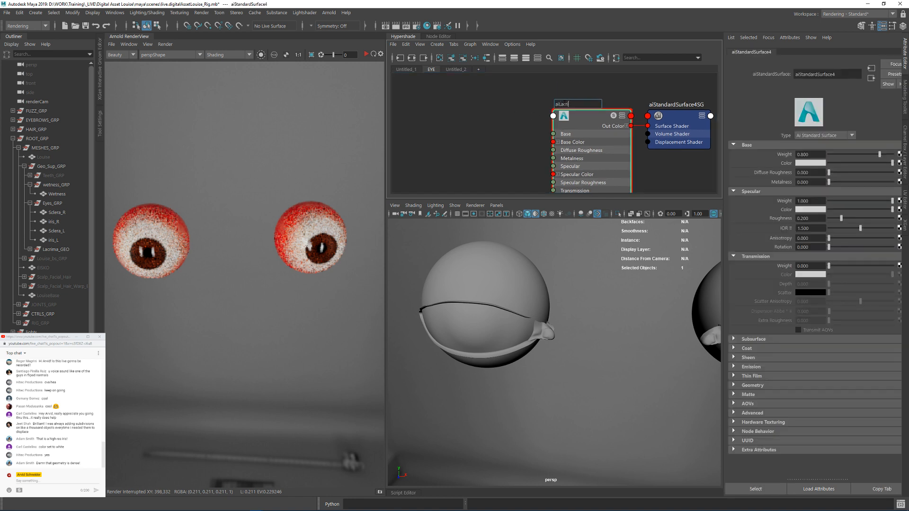
text(ma)
key(Return)
click(523, 98)
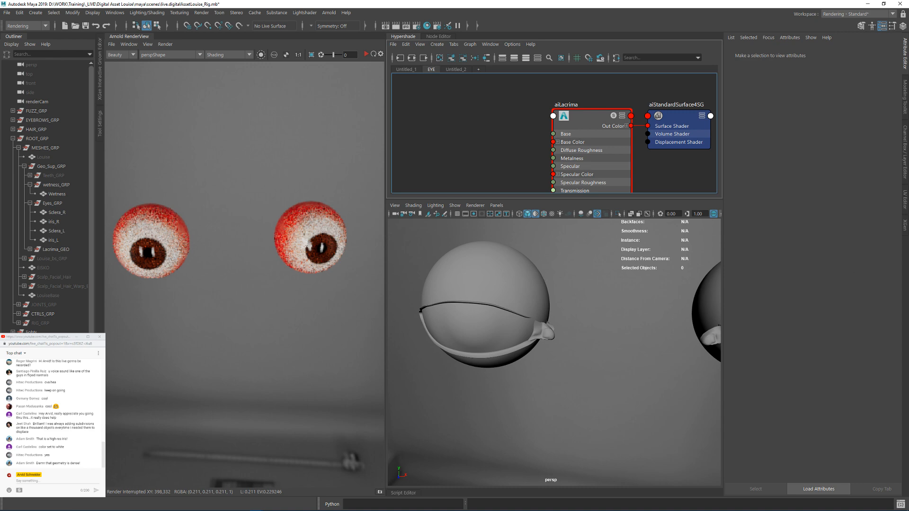
Step: Switch to File Explorer and open the Lacrima folder inside the Textures folder
drag(908, 156, 596, 207)
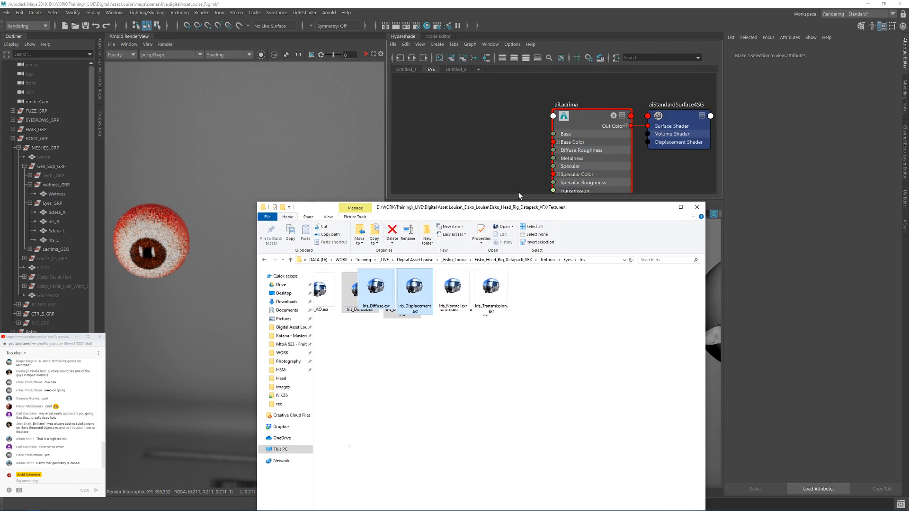
click(537, 293)
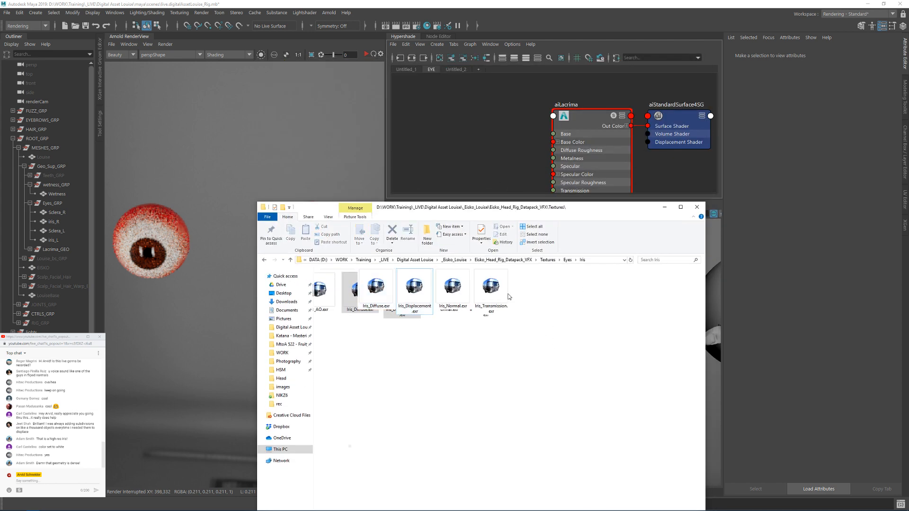
click(567, 260)
click(570, 260)
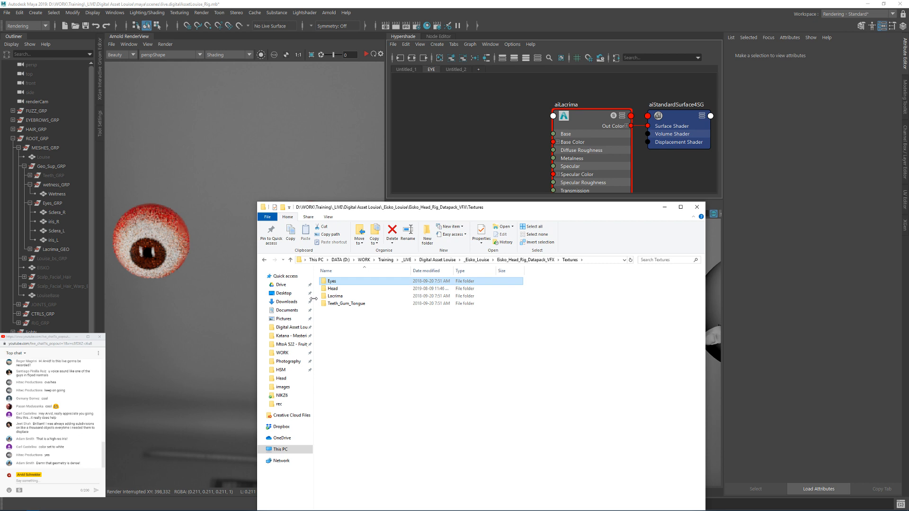
double_click(334, 296)
drag(402, 207, 316, 154)
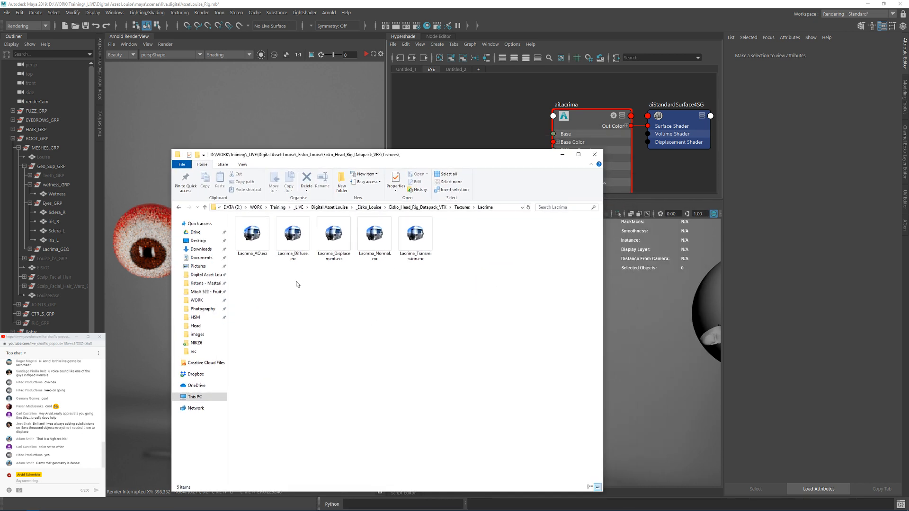
Step: Import Lacrima_Diffuse.exr and Lacrima_Displacement.exr into the shading graph beside aiLacrima
drag(297, 283, 326, 251)
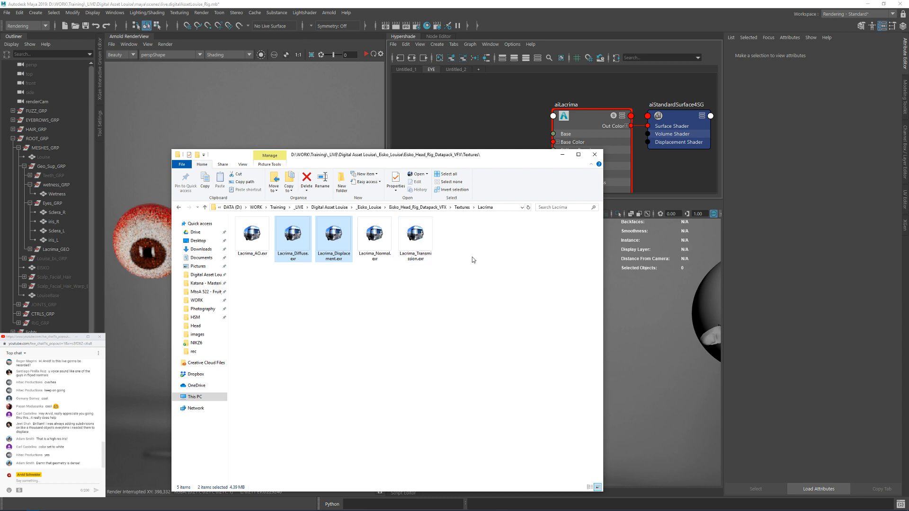
drag(343, 246, 486, 136)
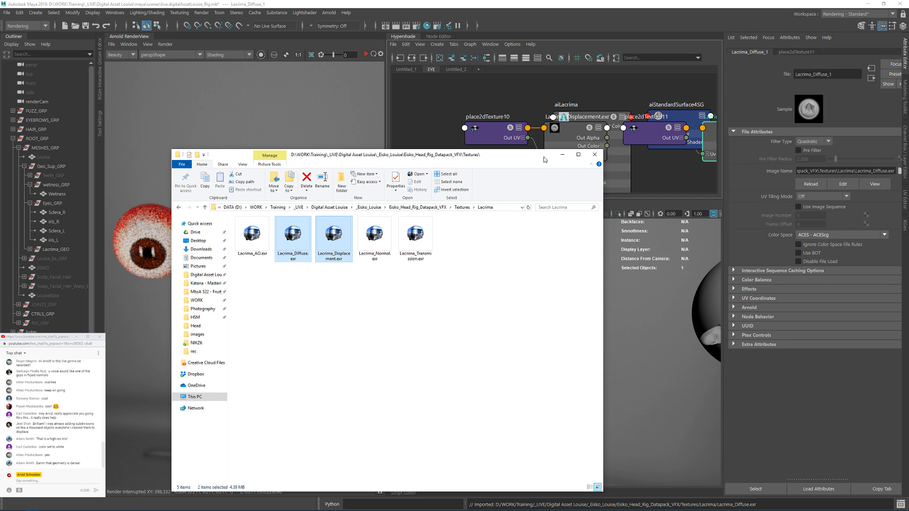
drag(422, 156, 908, 99)
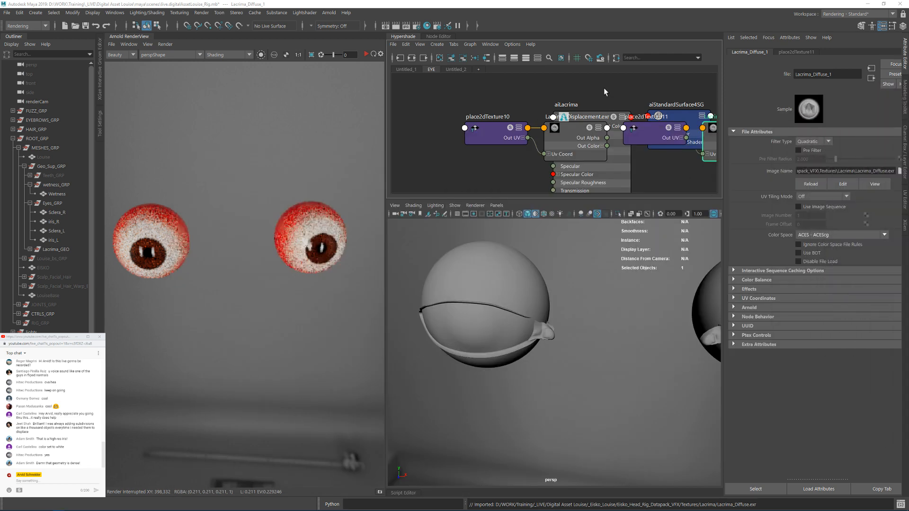
Step: Arrange the Lacrima displacement and diffuse texture nodes with their placement nodes in separate rows before aiLacrima
scroll(604, 88, down, 2)
drag(507, 133, 396, 121)
drag(583, 124, 486, 114)
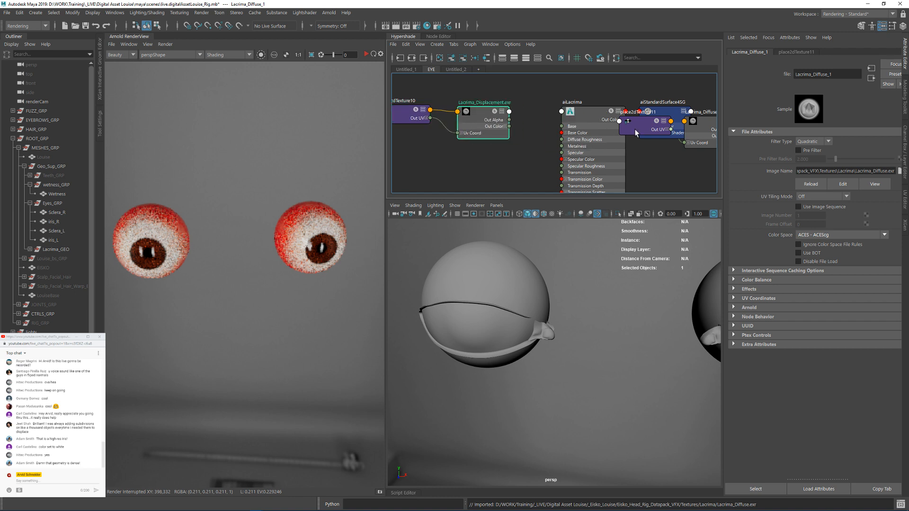
drag(635, 130, 440, 144)
scroll(484, 149, down, 3)
alt+middle_drag(484, 149, 521, 115)
drag(501, 109, 436, 124)
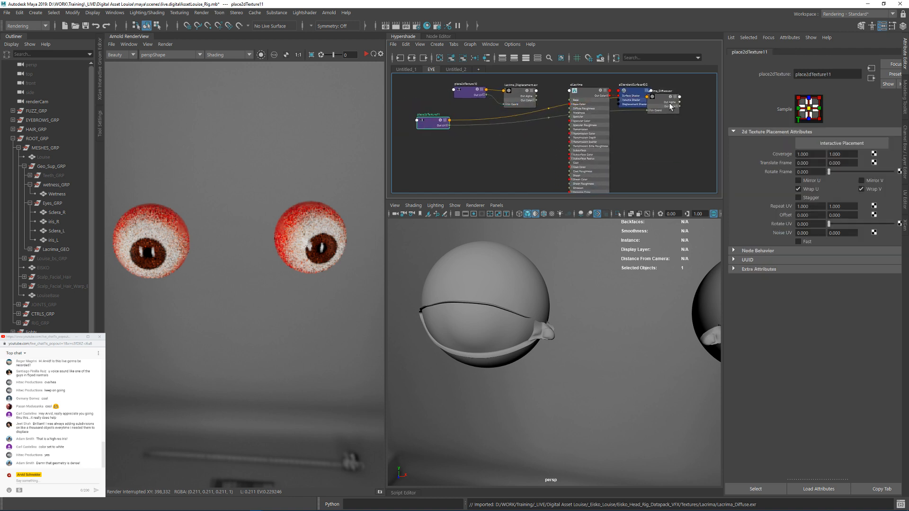
drag(670, 106, 522, 131)
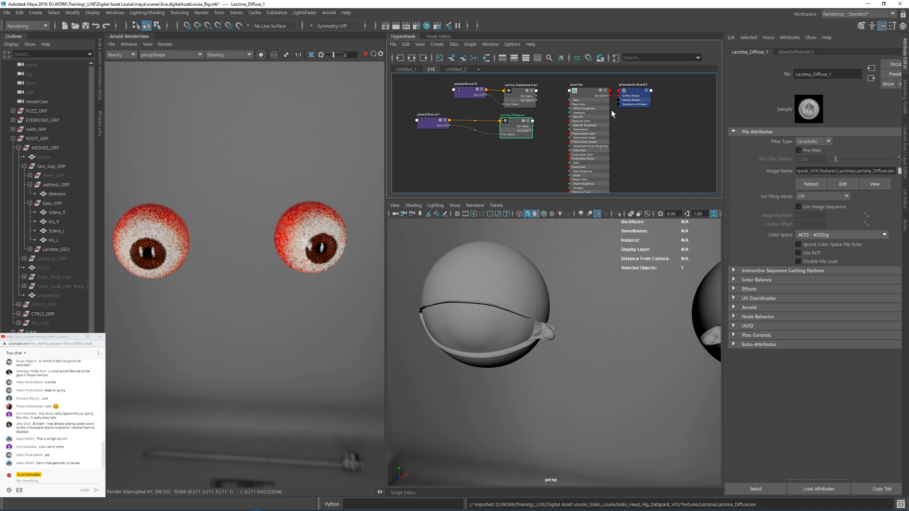
scroll(519, 124, up, 2)
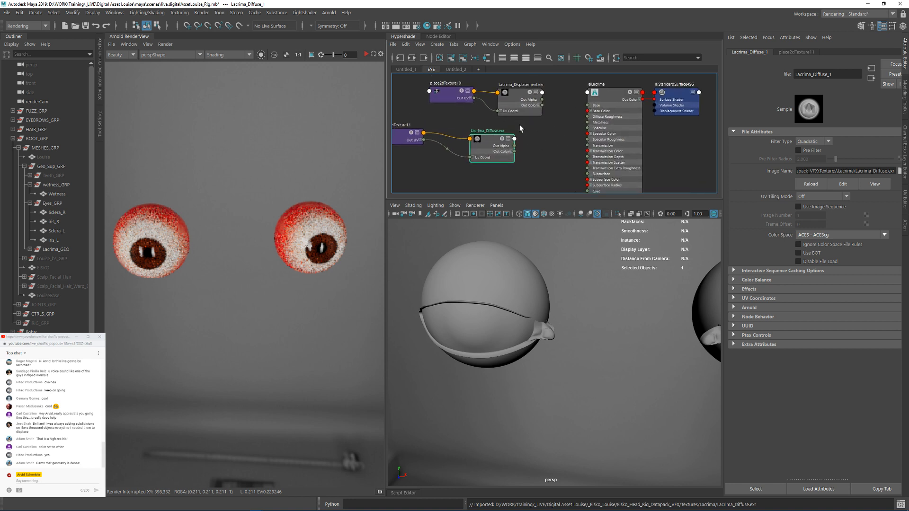
drag(450, 78, 449, 79)
drag(511, 97, 465, 89)
click(539, 115)
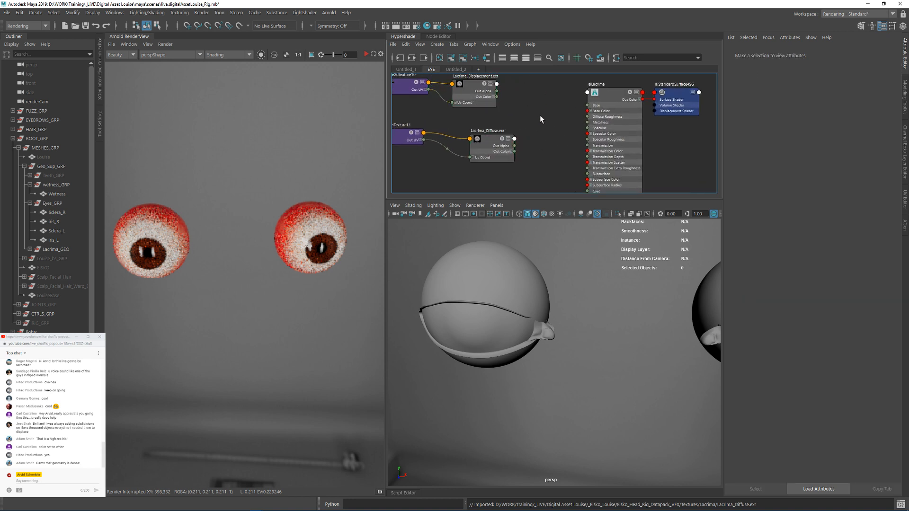
Step: Create a displacementShader node in the graph near aiLacrima
alt+middle_drag(540, 115, 536, 135)
key(Tab)
text(sp)
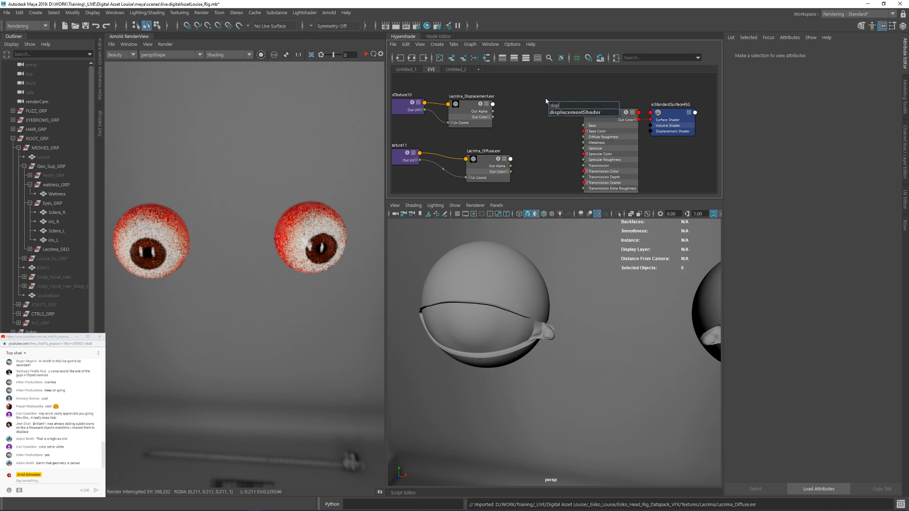
key(Return)
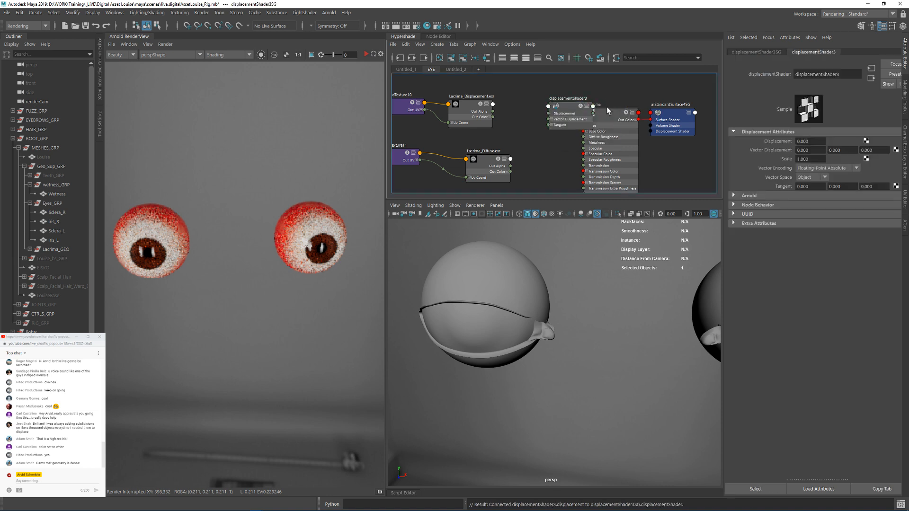
scroll(548, 104, up, 3)
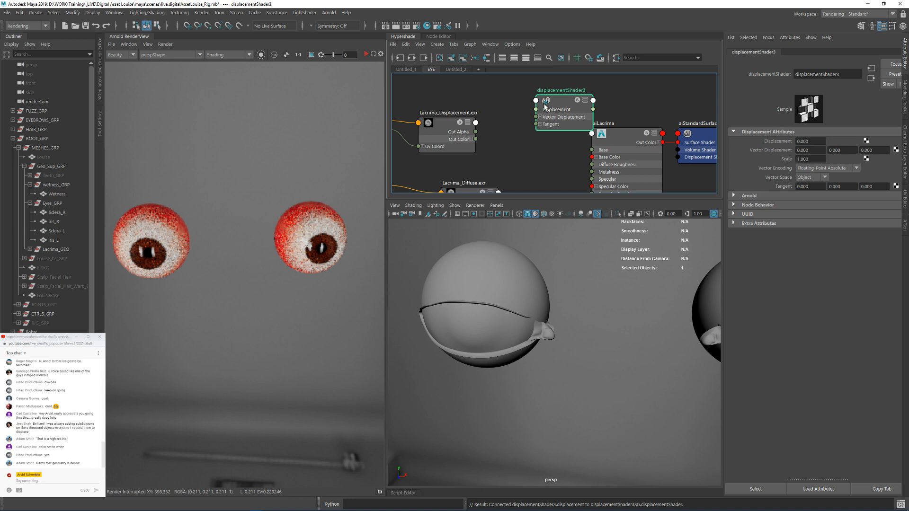
Step: Connect Lacrima_Displacement's Out Color R to the new displacement shader's Displacement input and move the texture nodes up beside the shader
click(469, 144)
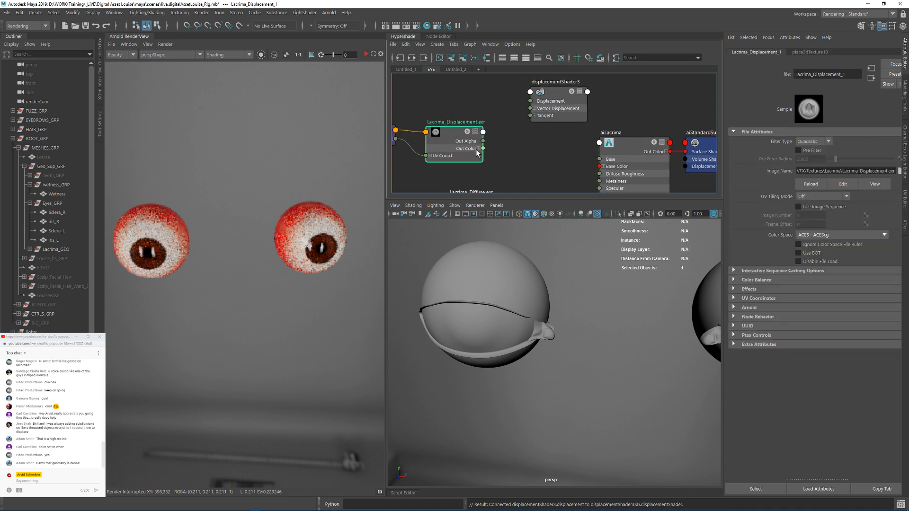
click(479, 149)
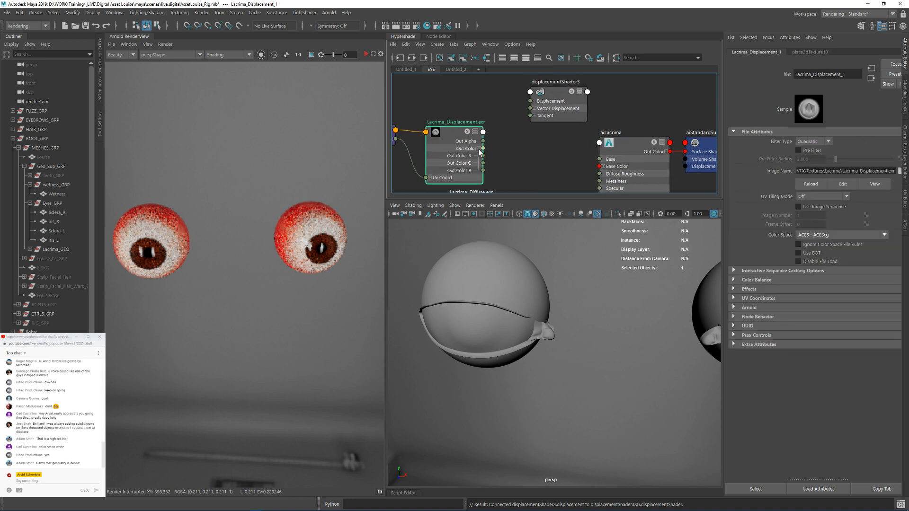
click(505, 138)
drag(483, 156, 530, 101)
scroll(553, 107, down, 2)
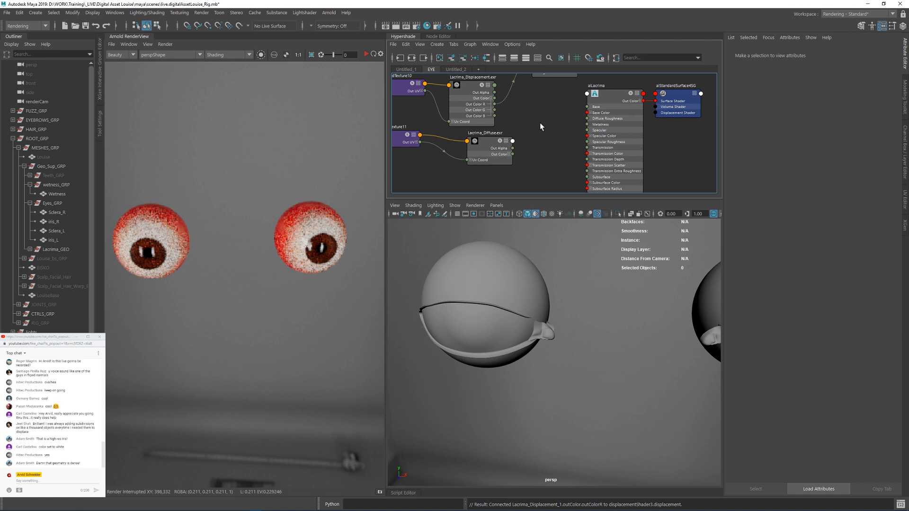
alt+middle_drag(540, 123, 602, 142)
drag(411, 95, 529, 127)
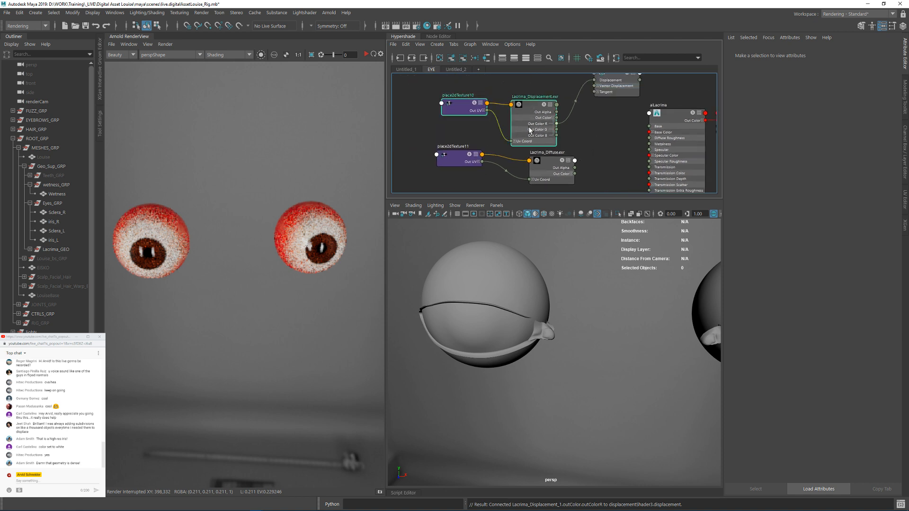
key(Delete)
Step: Connect Lacrima_Diffuse's Out Color to aiLacrima's Subsurface Color
alt+middle_drag(595, 128, 590, 100)
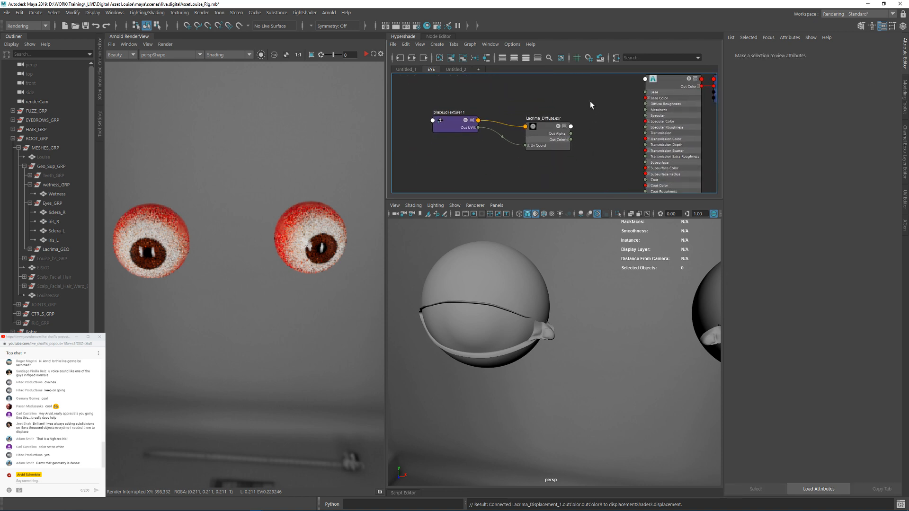
alt+middle_drag(589, 132, 561, 133)
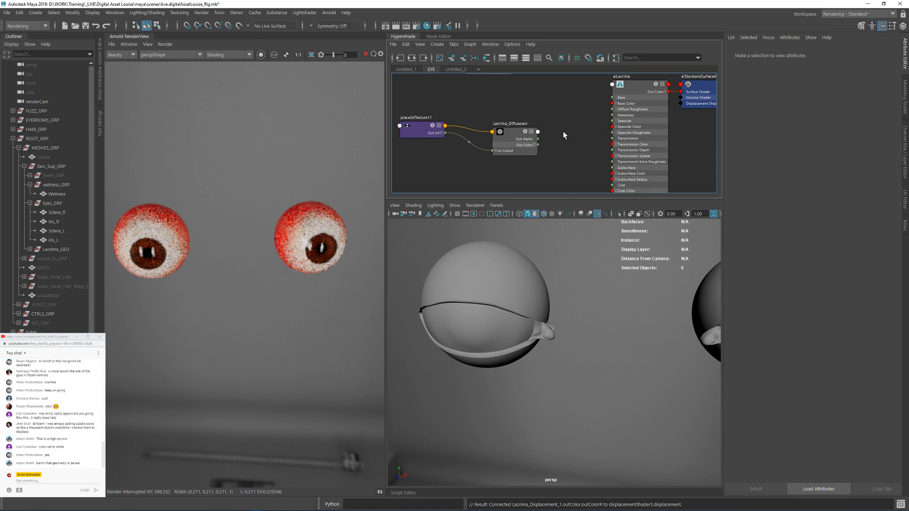
alt+right_drag(563, 132, 587, 138)
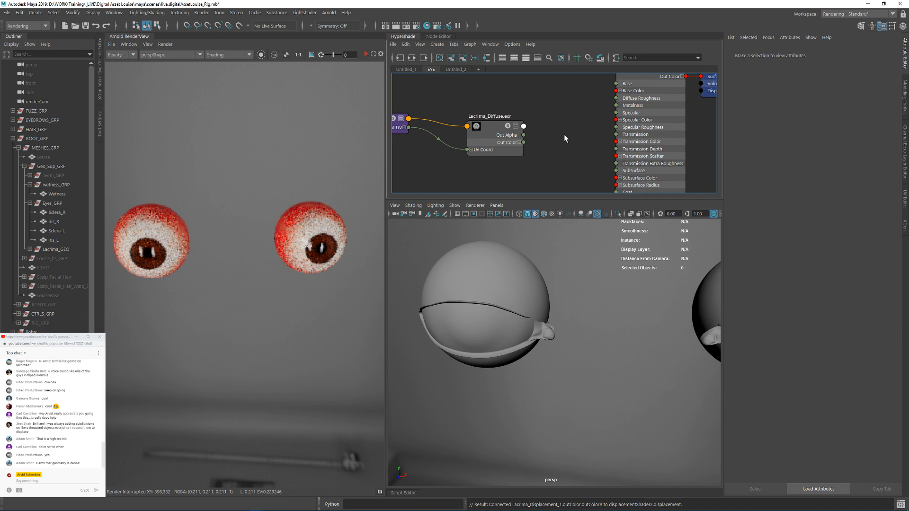
click(518, 143)
alt+middle_drag(555, 151, 521, 106)
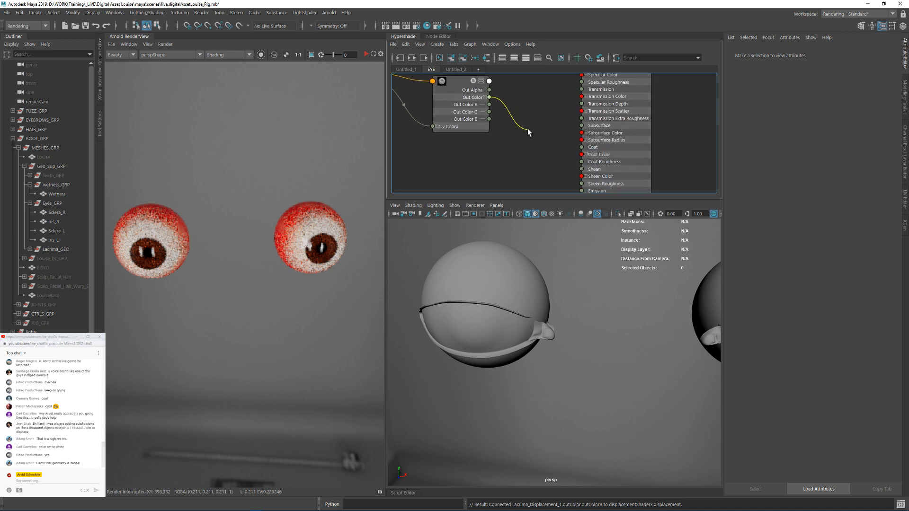
click(580, 134)
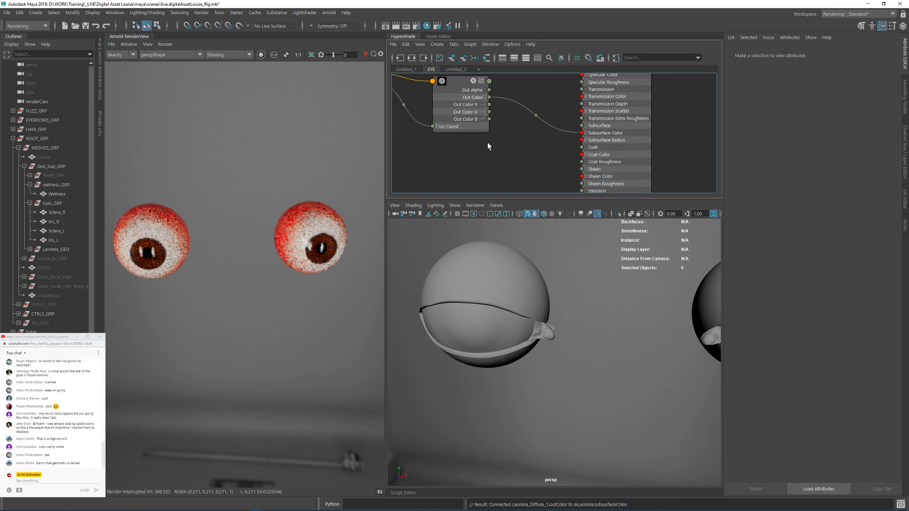
Step: Connect displacementShader3's Displacement output to the Displacement Shader input of aiStandardSurface4SG
scroll(515, 131, down, 3)
alt+middle_drag(623, 109, 606, 154)
alt+middle_drag(618, 121, 611, 134)
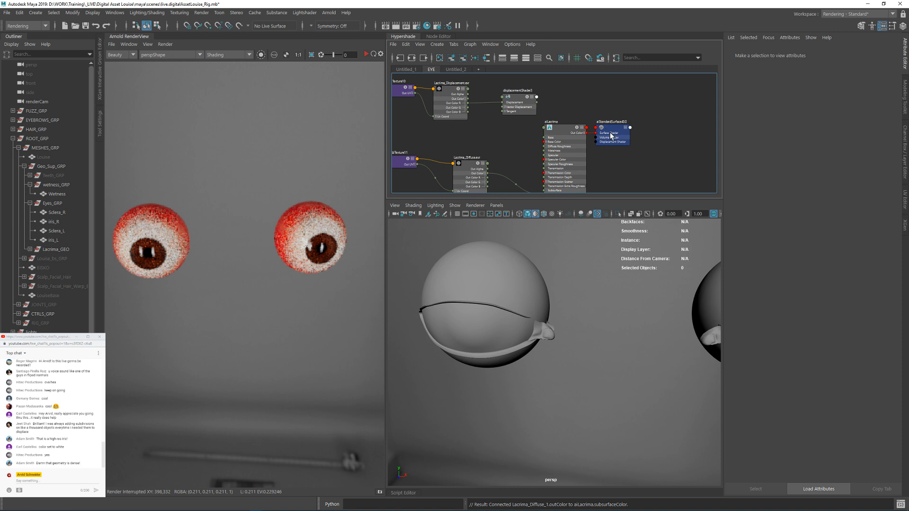
drag(611, 134, 626, 104)
scroll(562, 106, up, 3)
click(521, 95)
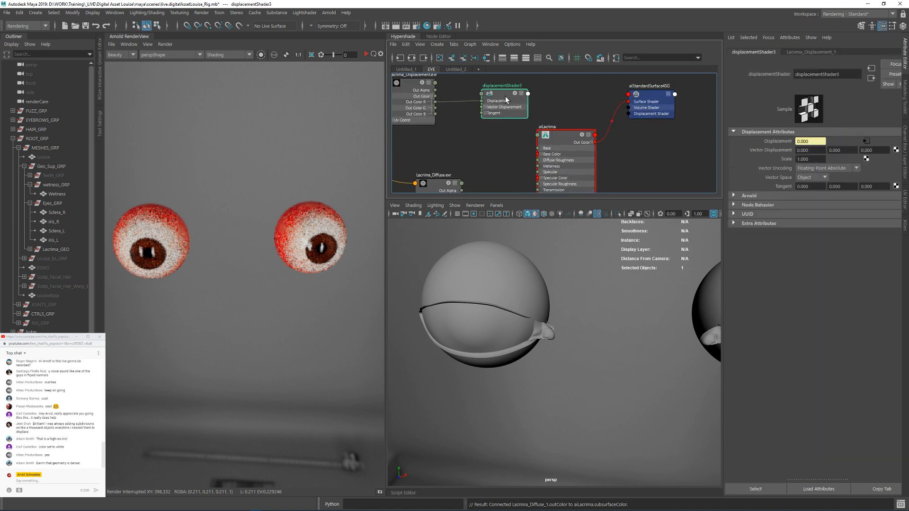
drag(528, 113, 629, 114)
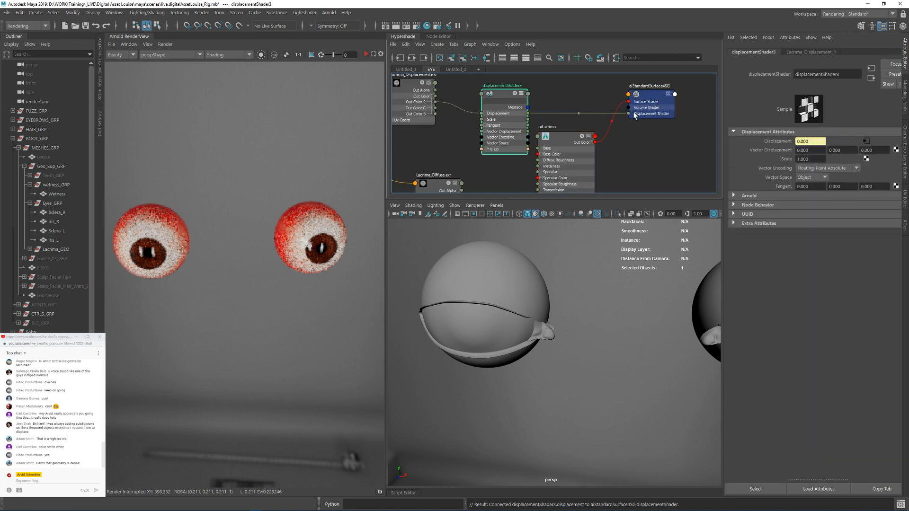
Step: Collapse the displacement shader node and move the aiStandardSurface4SG shading group farther from aiLacrima in the graph
key(1)
drag(494, 92, 500, 90)
alt+middle_drag(644, 127, 632, 114)
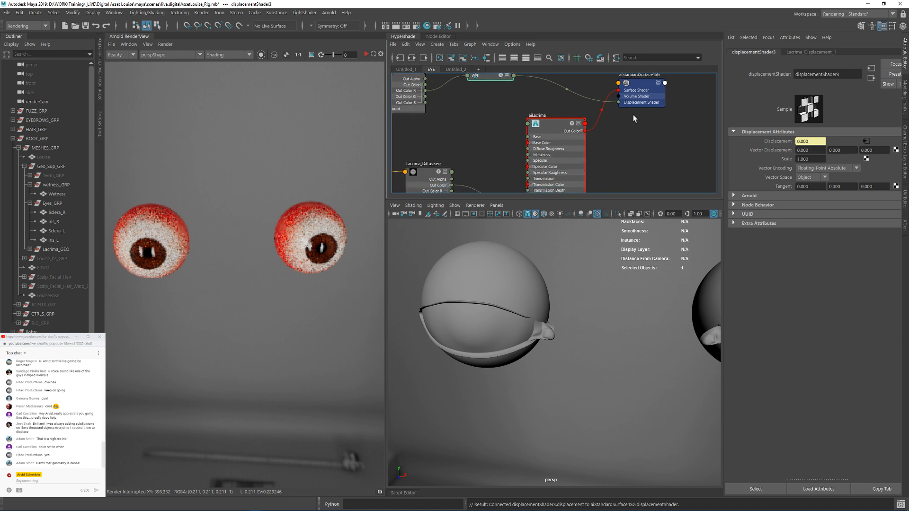
drag(638, 86, 670, 100)
Step: Select the aiLacrima shader and set its Subsurface Weight to 1
scroll(657, 134, down, 2)
alt+middle_drag(631, 152, 625, 113)
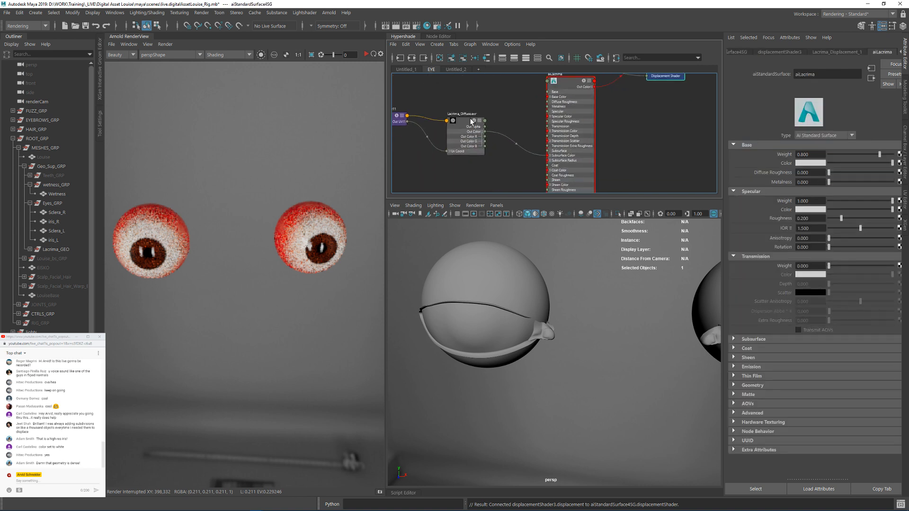
alt+middle_drag(476, 128, 483, 111)
click(585, 148)
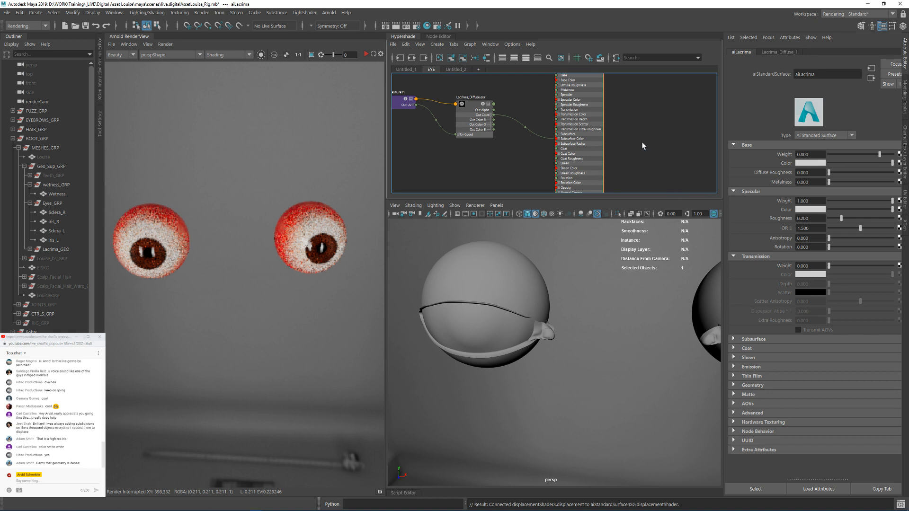
alt+middle_drag(641, 141, 660, 154)
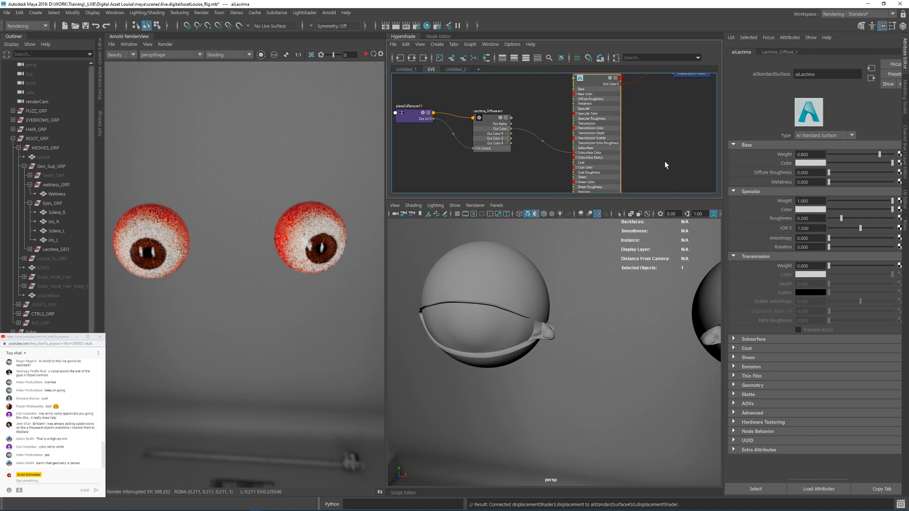
alt+middle_drag(543, 126, 555, 121)
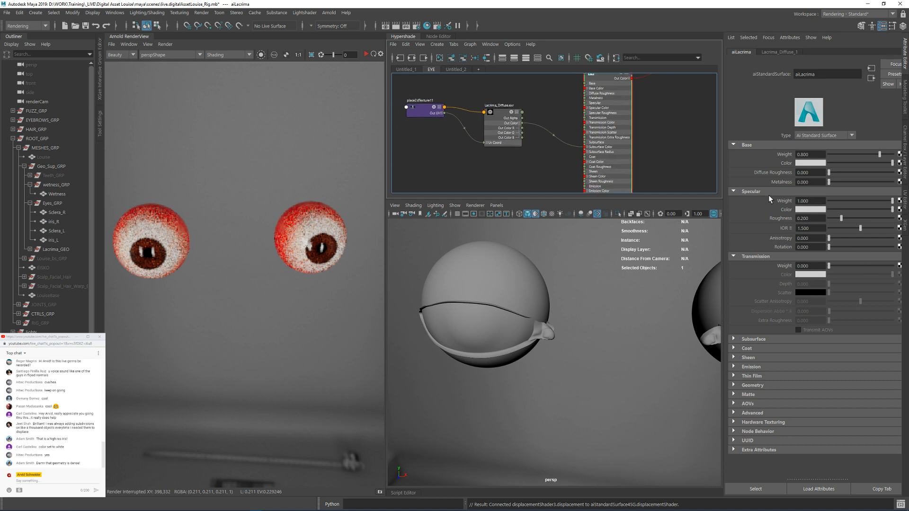
click(818, 266)
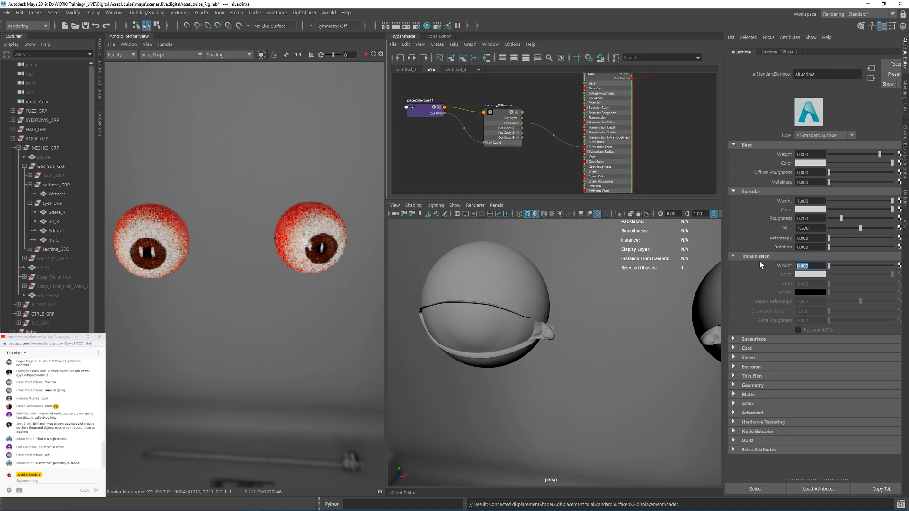
click(757, 342)
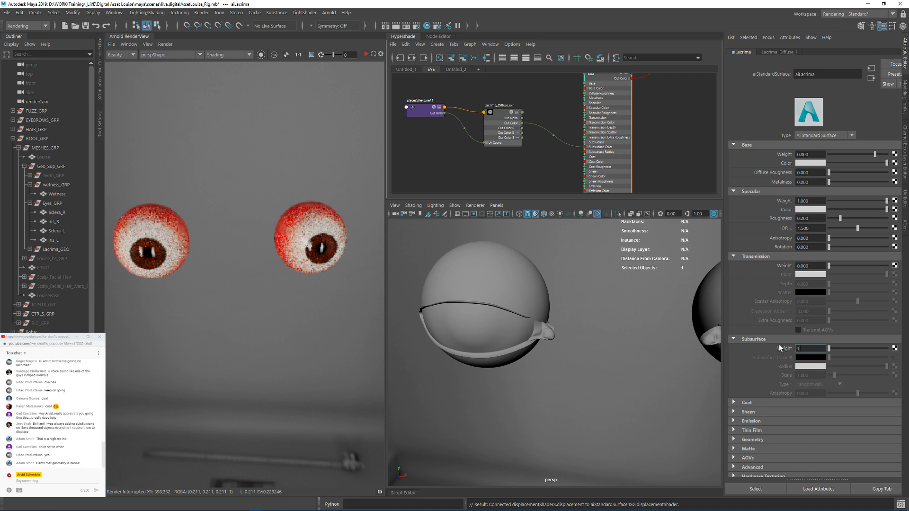
click(811, 420)
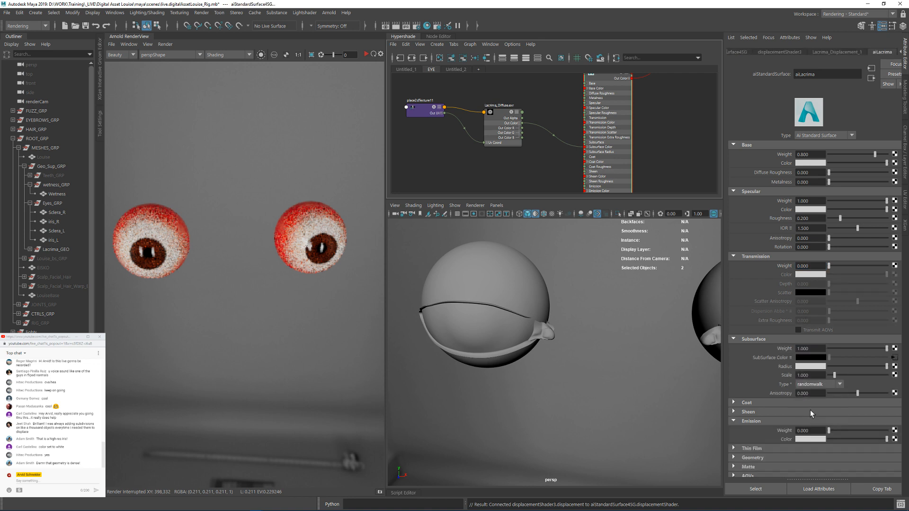
Step: Choose aiLacrima's subsurface type and set its Subsurface Scale to 100
click(818, 385)
click(810, 414)
drag(816, 377, 786, 376)
text(.01)
key(Return)
double_click(813, 378)
text(100)
key(Return)
click(679, 153)
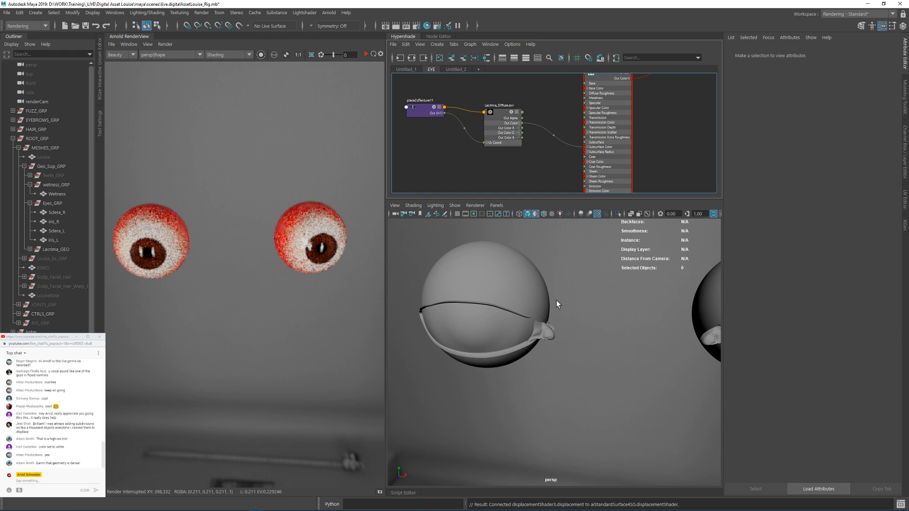
Step: Rename the untitled_2 graph as SKIN and clear all nodes from it
scroll(581, 305, down, 5)
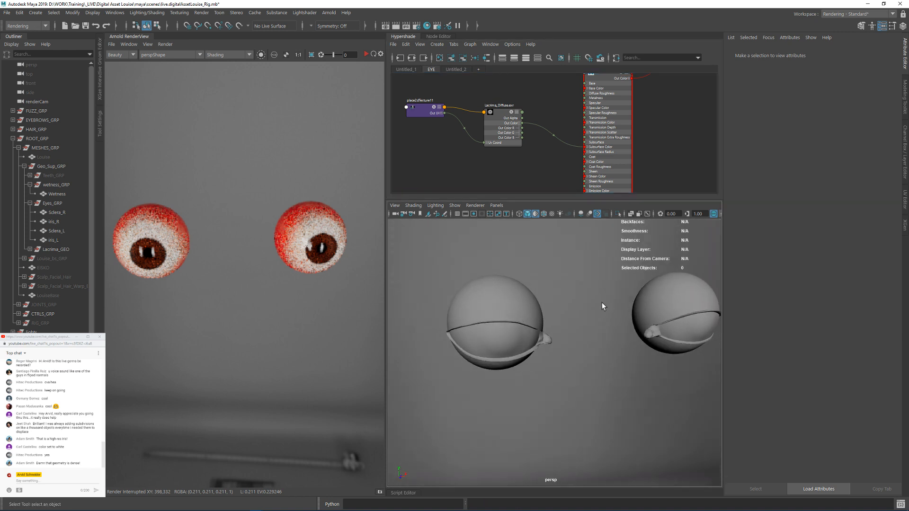
click(455, 69)
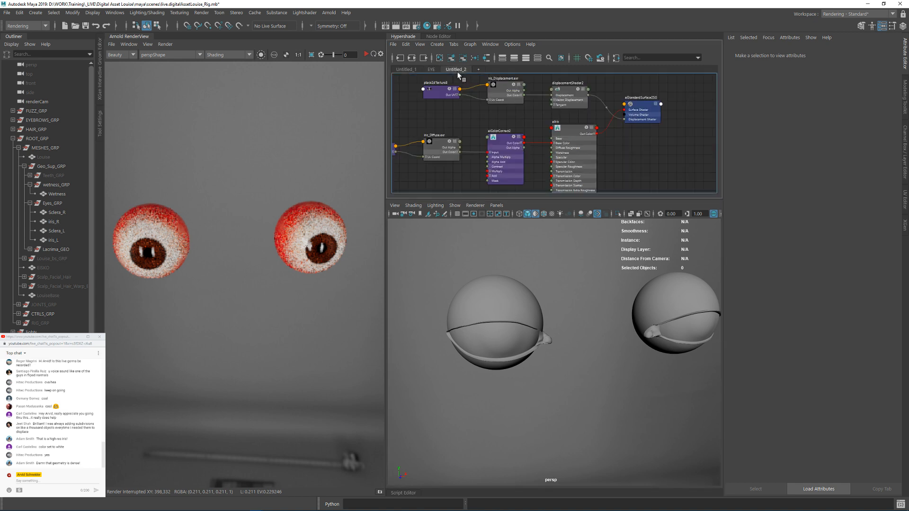
double_click(456, 70)
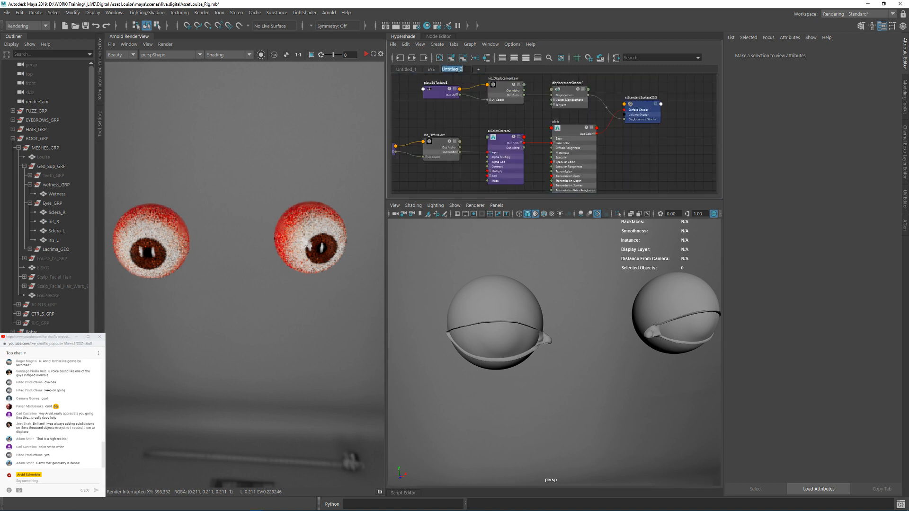
text(SKIN)
key(Return)
click(441, 58)
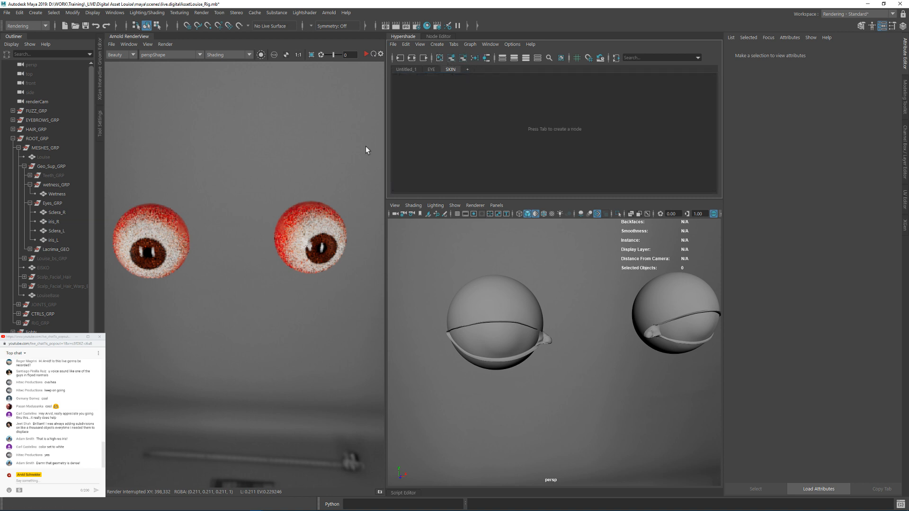
Step: Unhide the Louise head mesh and create an aiStandardSurface shader in the empty SKIN graph
click(39, 157)
key(shift+h)
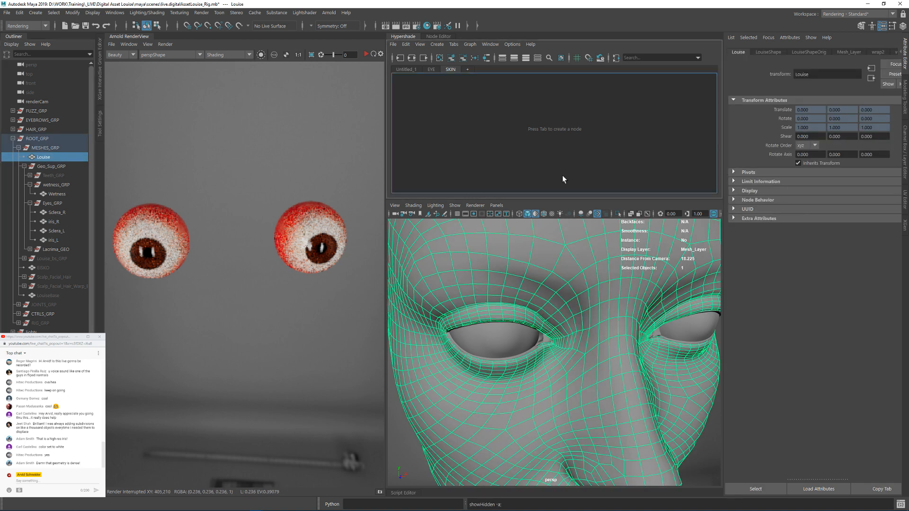
key(Tab)
text(a)
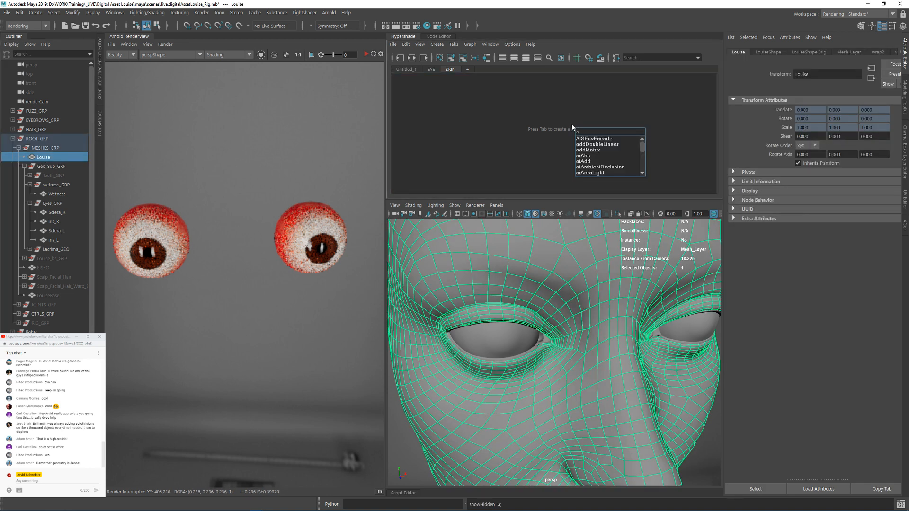
key(BackSpace)
text(surf)
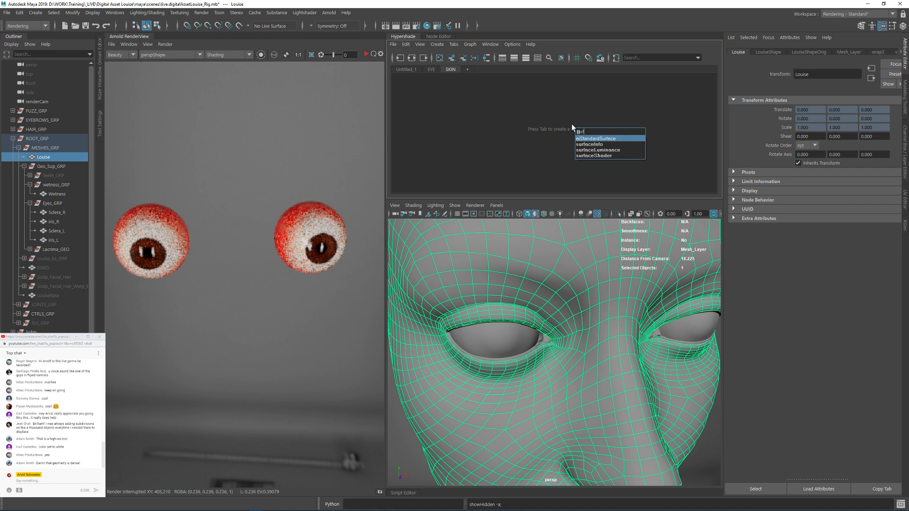
key(Return)
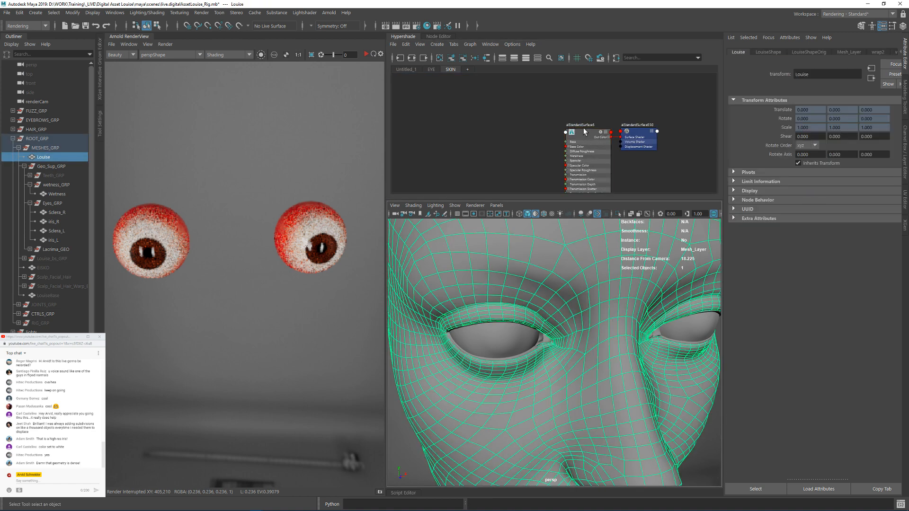
right_drag(584, 129, 586, 121)
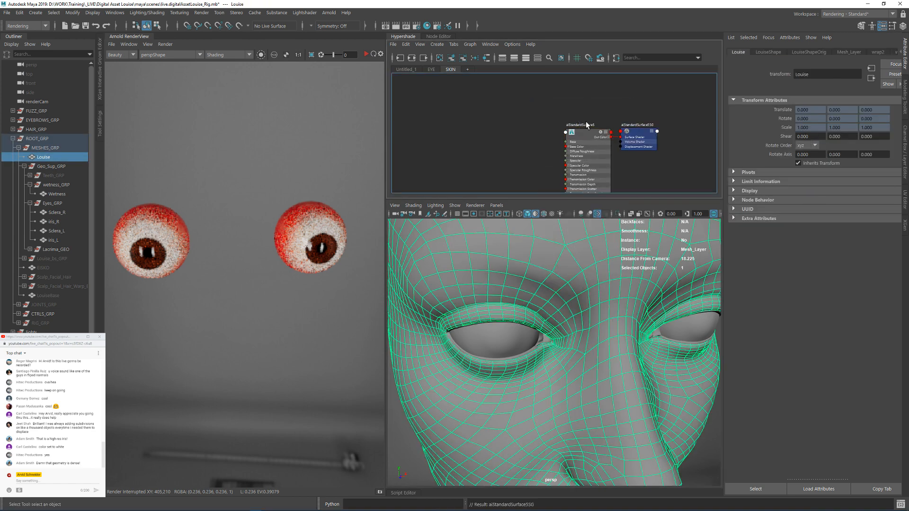
Step: Rename the new aiStandardSurface node as aiSkin and select it to show its attributes
double_click(582, 125)
text(ai)
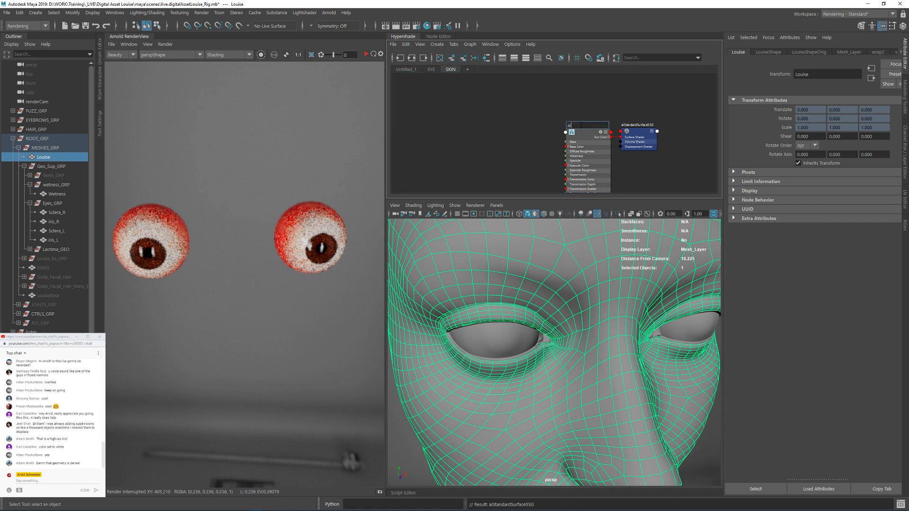
text(Skint)
key(Return)
click(582, 126)
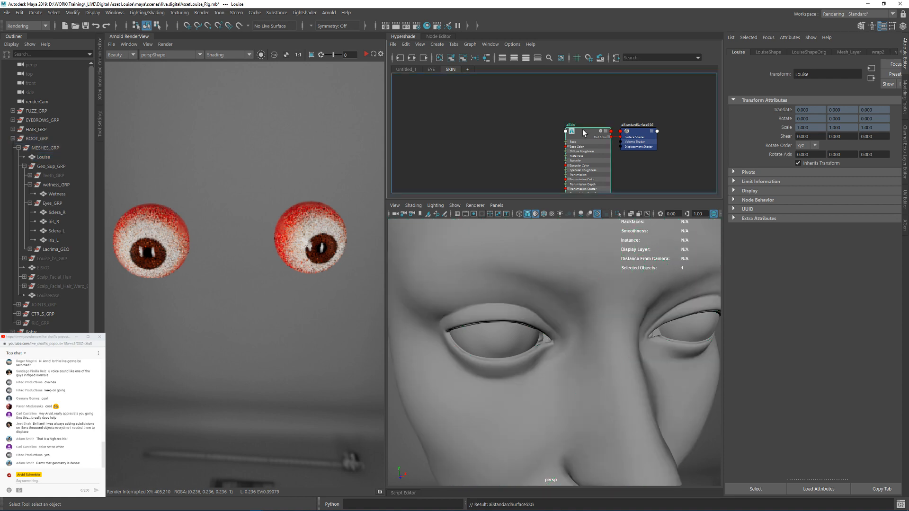
Step: Set aiSkin's Base Weight to 1 and its Base Color to a grey with a value of 0.18
drag(875, 154, 889, 154)
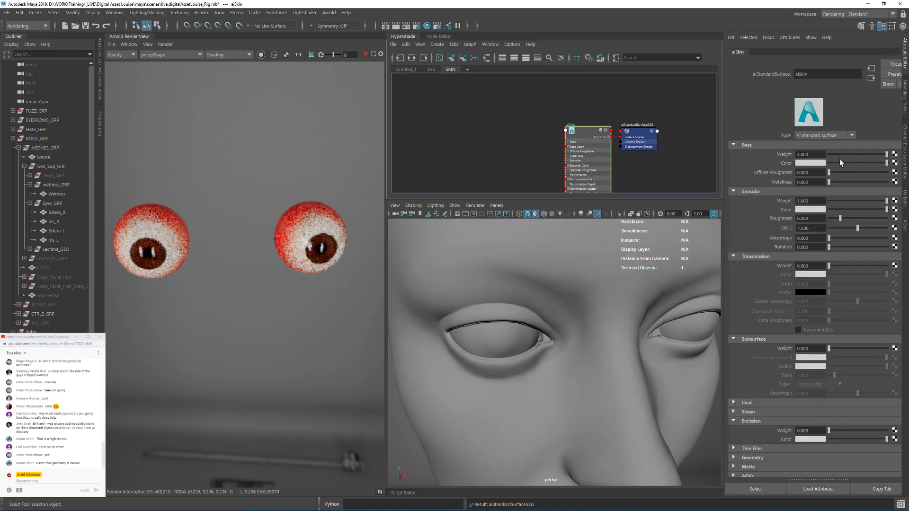
click(805, 163)
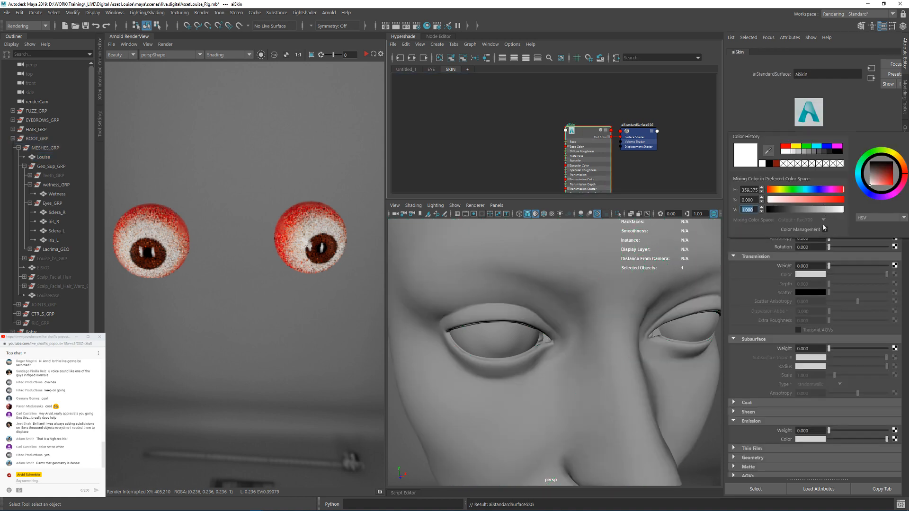
click(826, 230)
click(826, 229)
double_click(747, 209)
key(BackSpace)
text(0.18)
key(Return)
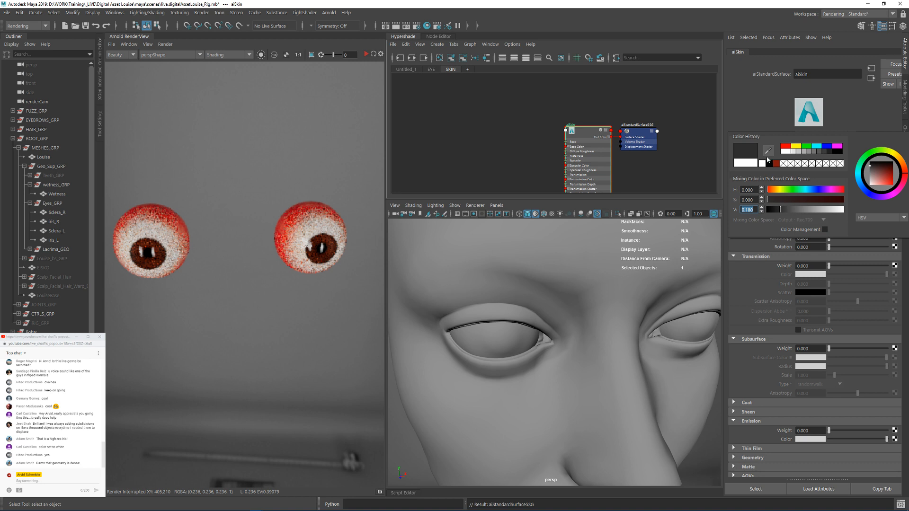
Step: Set aiSkin's Specular Roughness to 0.6
double_click(811, 218)
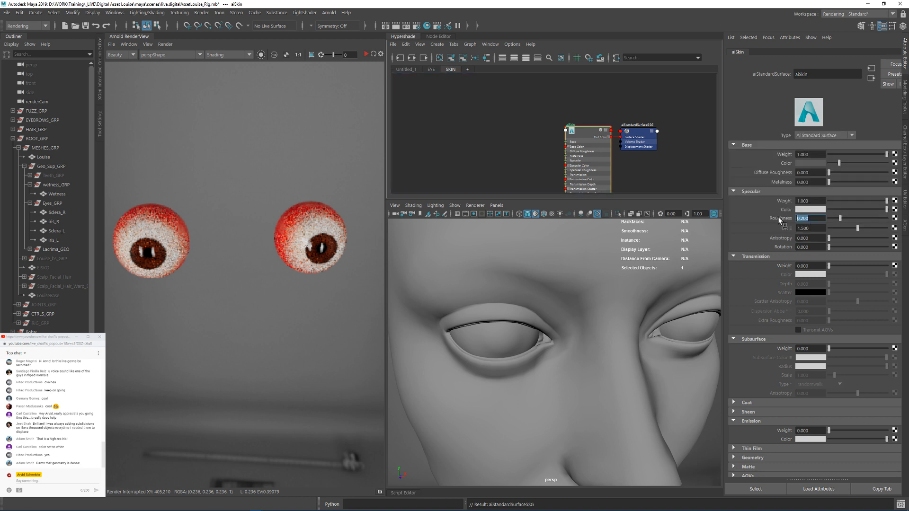
text(0.6)
key(Return)
click(578, 125)
Step: Select both Sclera and iris meshes, Wetness, Lacrima_L and Lacrima_R, and add them to the ARNOLD_OVERRIDES set
alt+right_drag(603, 312, 507, 365)
alt+drag(506, 365, 570, 342)
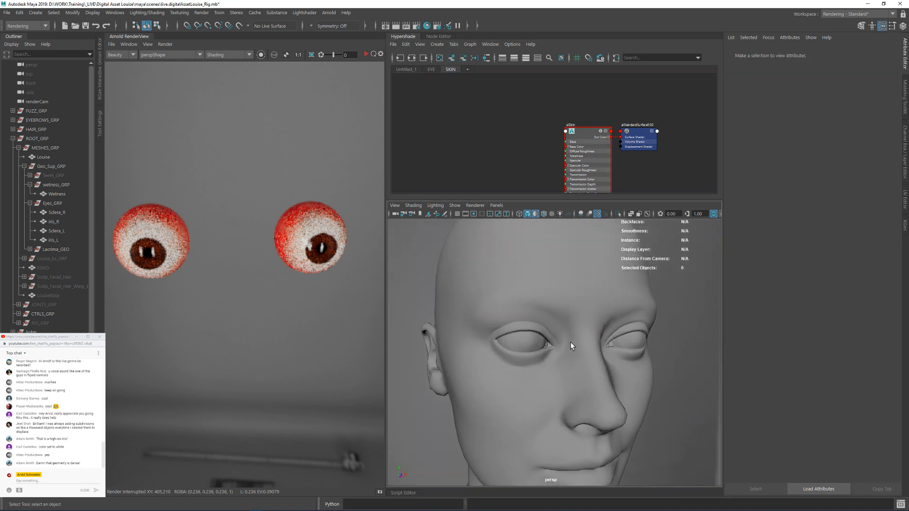
drag(67, 215, 64, 240)
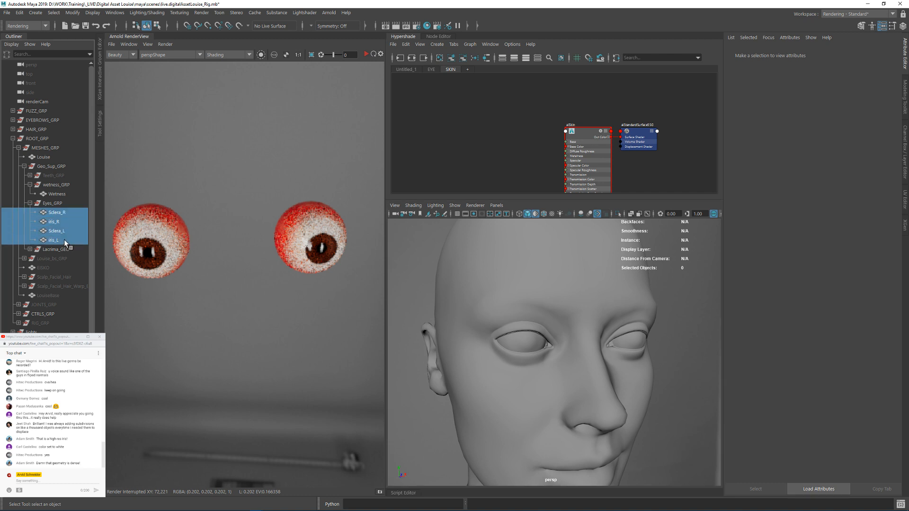
ctrl+click(58, 194)
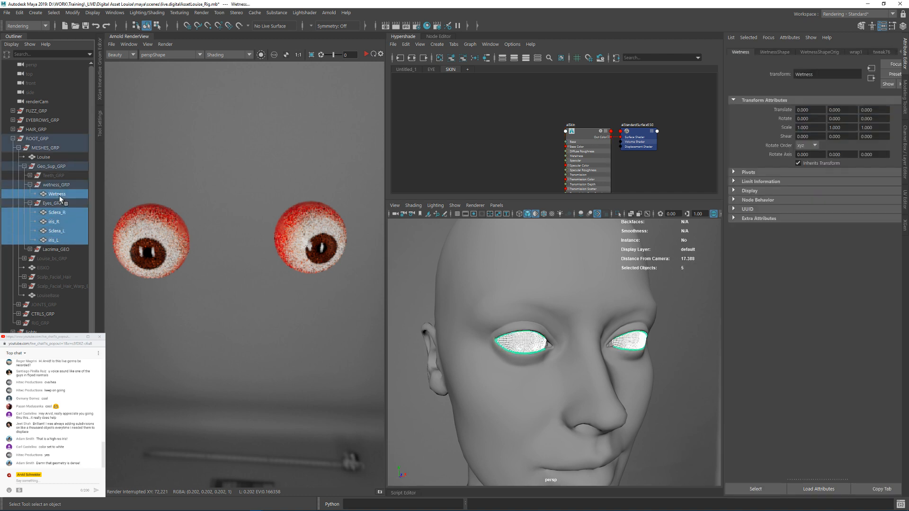
click(30, 249)
ctrl+click(49, 260)
ctrl+click(54, 268)
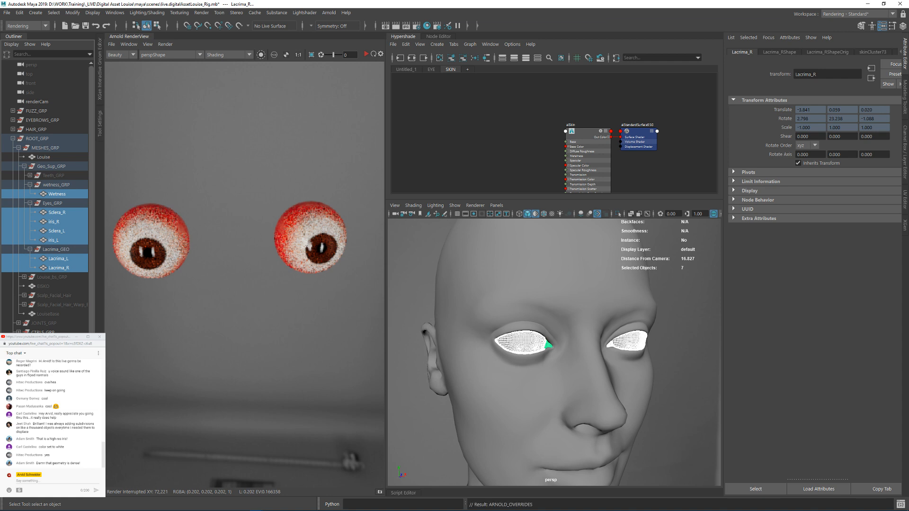
Step: Select the Louise head mesh and add it to the ARNOLD_OVERRIDES set
click(643, 326)
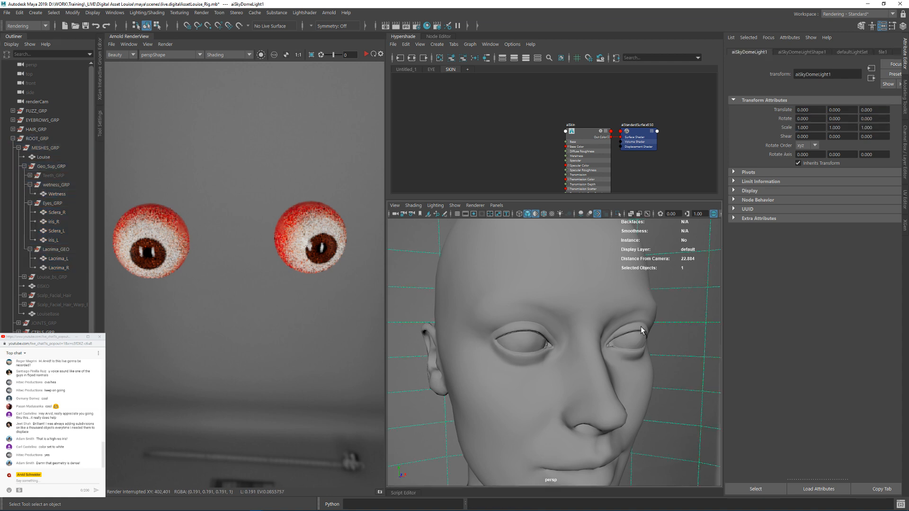
alt+drag(641, 326, 598, 300)
click(598, 300)
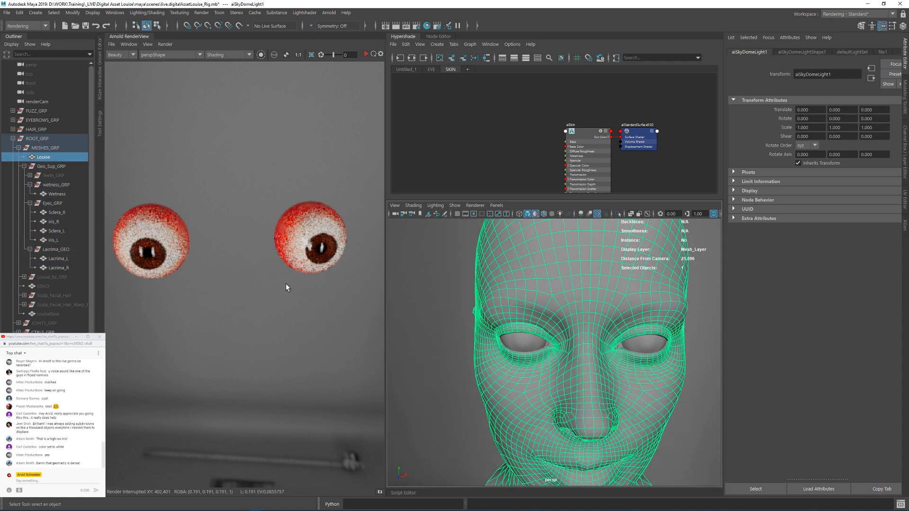
click(58, 158)
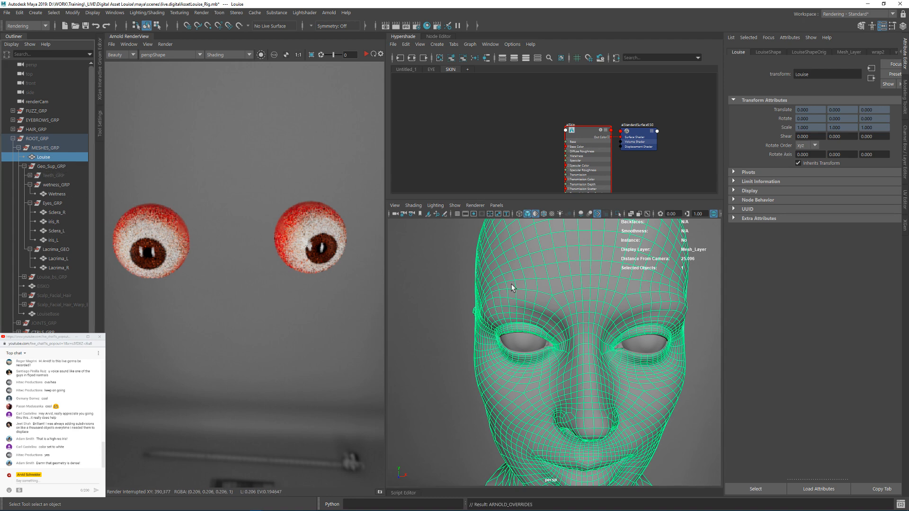
click(692, 286)
Step: Set the persp camera's Focal Length to 105, frame the face from the front, and save the scene
alt+drag(693, 287, 558, 296)
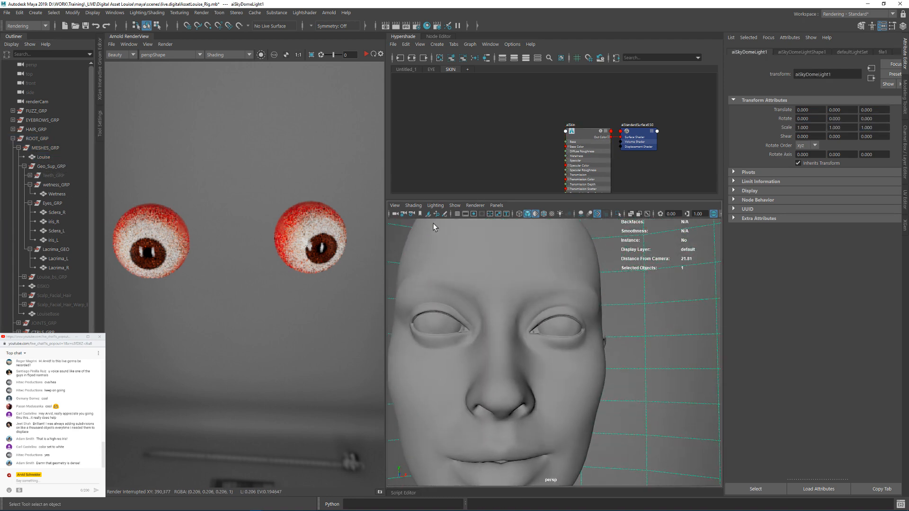
click(395, 215)
click(759, 51)
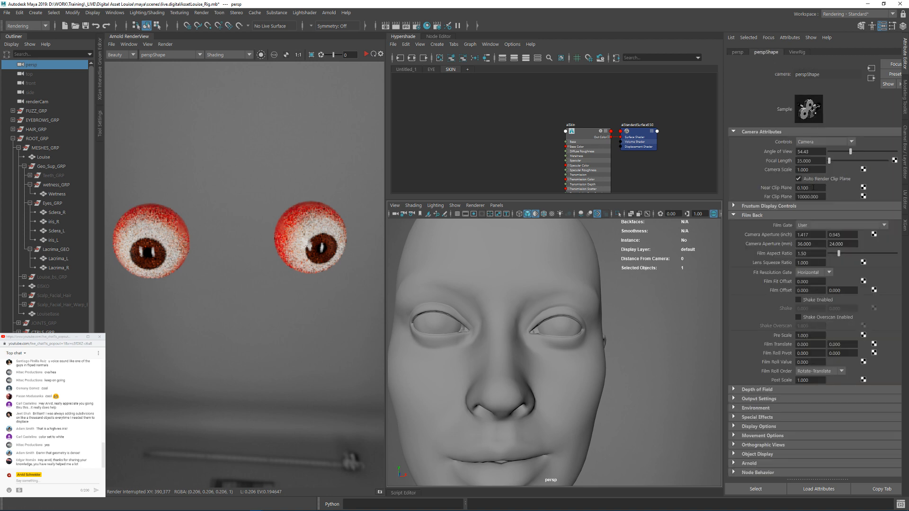
drag(814, 161, 781, 163)
text(105)
key(Return)
alt+drag(607, 334, 579, 324)
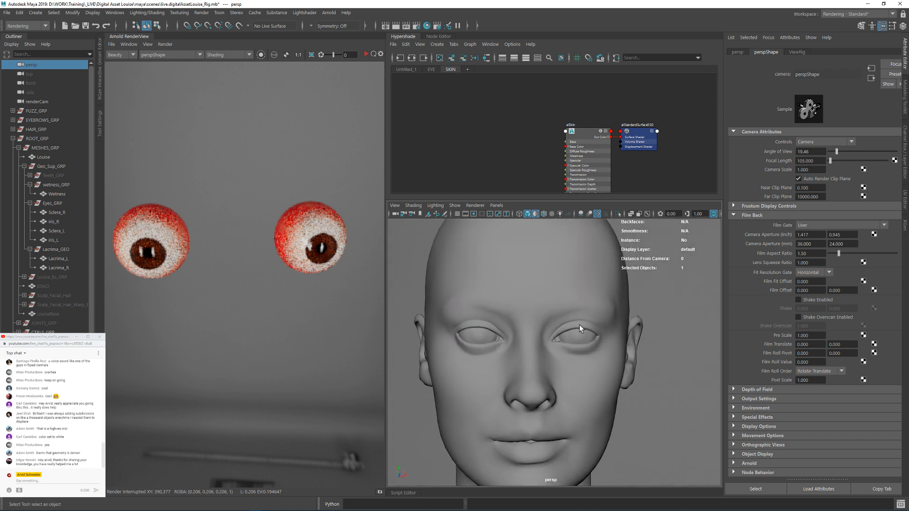
key(ctrl+s)
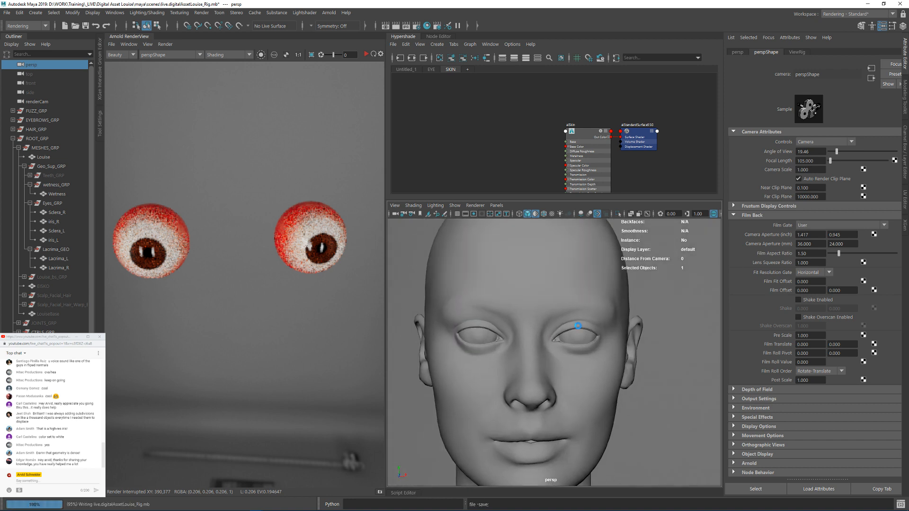
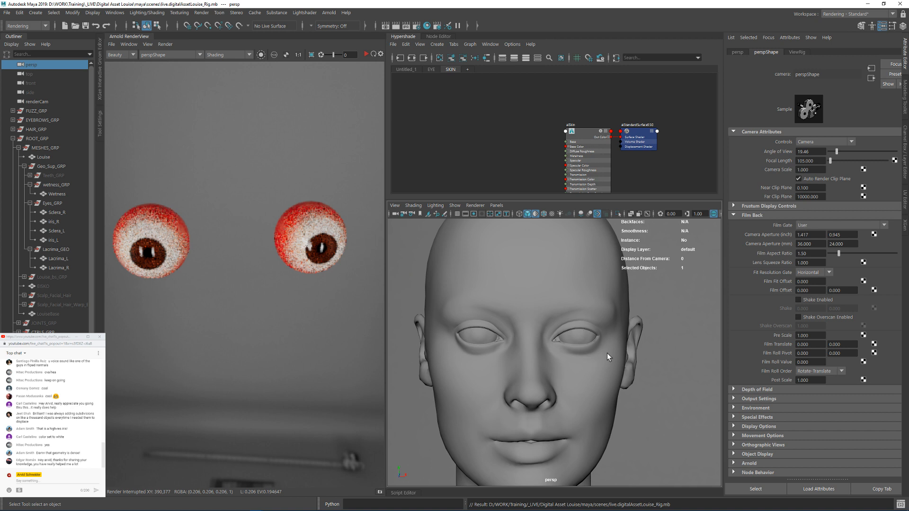
Step: Start the Arnold render of the head and frame the inner corner of the right eye
alt+drag(607, 353, 609, 373)
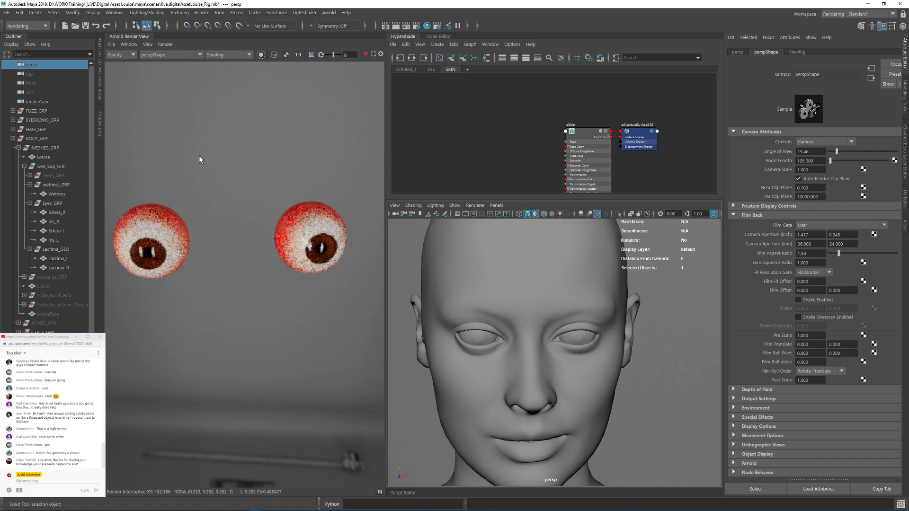
click(366, 54)
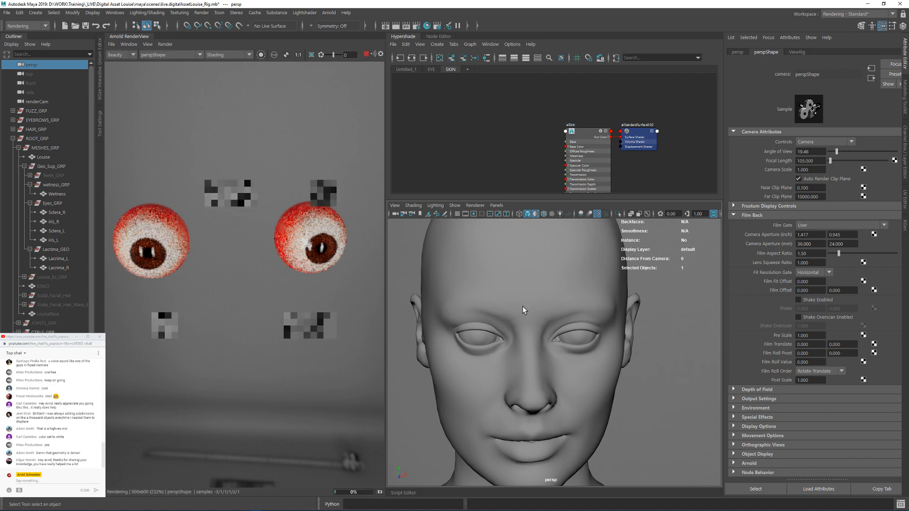
alt+drag(560, 307, 552, 323)
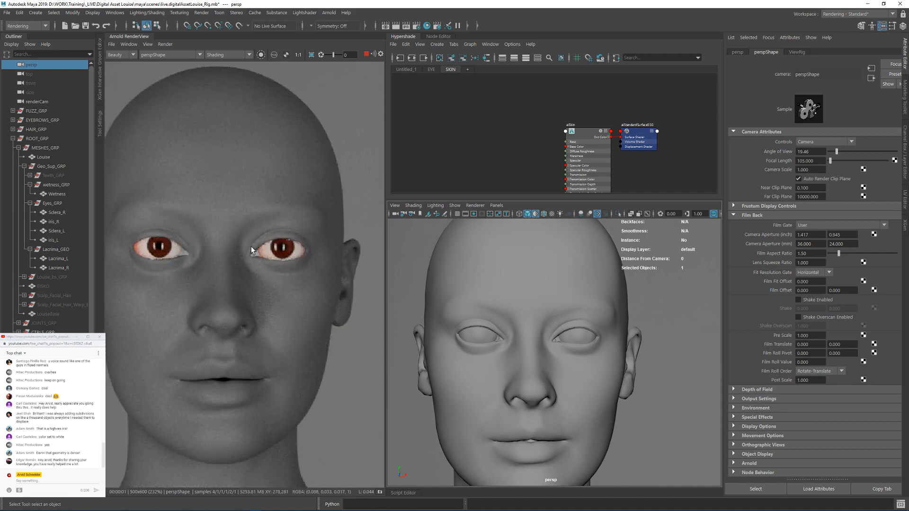
alt+drag(177, 248, 273, 249)
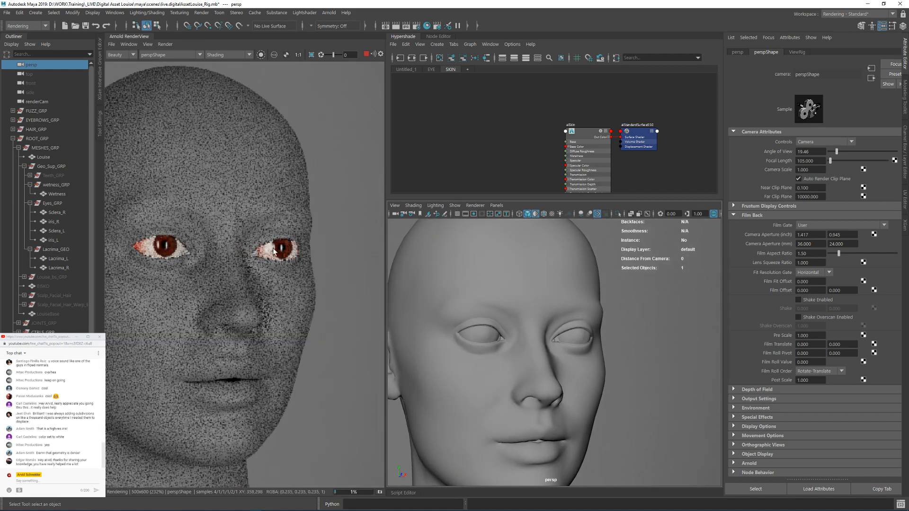
alt+middle_drag(497, 305, 548, 320)
alt+right_drag(548, 320, 615, 359)
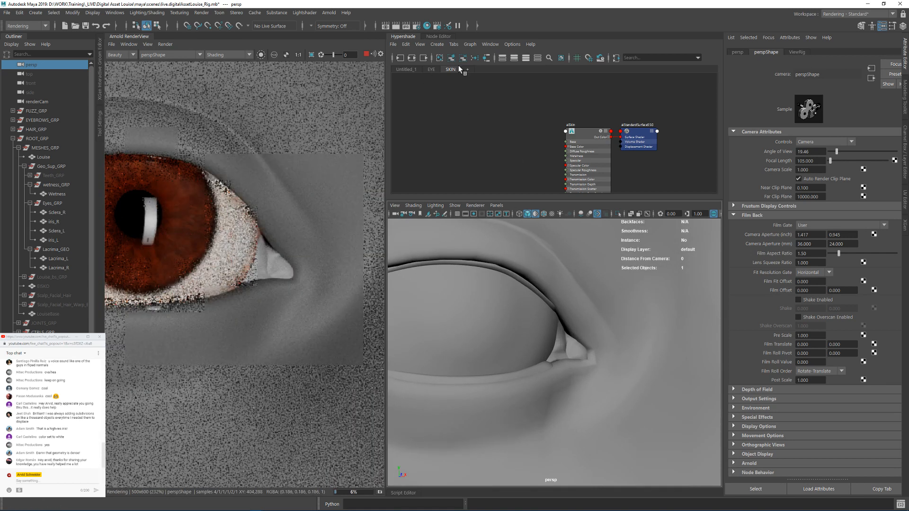
Step: In the EYE shader graph, find aiLacrima and assign it to the Lacrima_L and Lacrima_R meshes
click(430, 69)
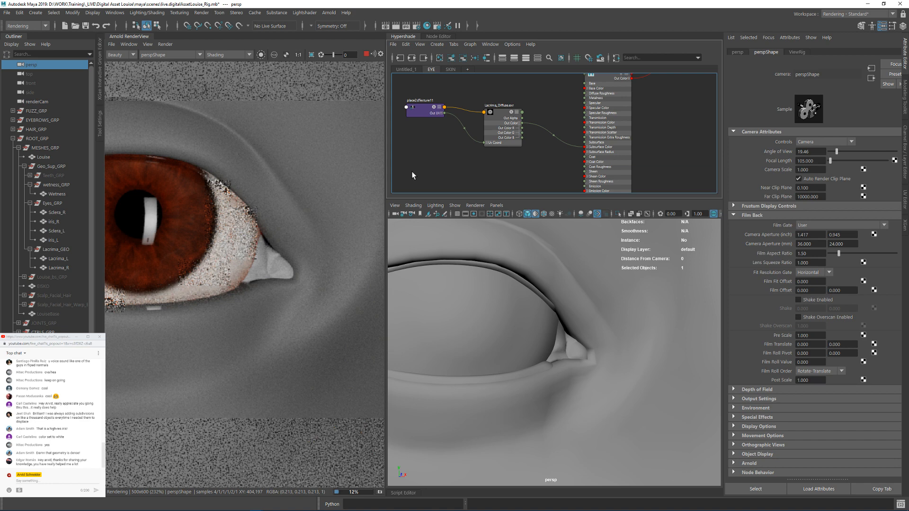
alt+middle_drag(505, 160, 531, 162)
alt+right_drag(531, 162, 479, 164)
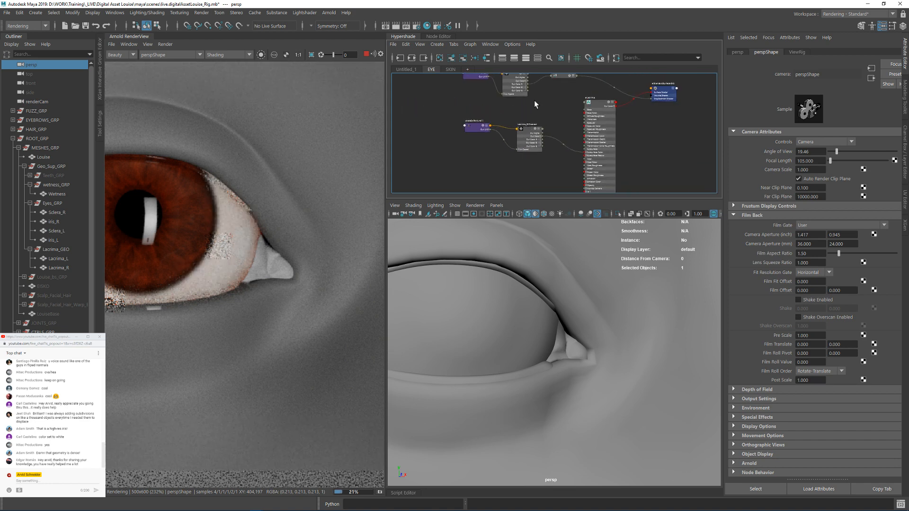
alt+middle_drag(532, 101, 531, 123)
alt+right_drag(531, 122, 615, 148)
mouse_move(587, 109)
alt+middle_down()
mouse_move(576, 158)
mouse_move(571, 115)
mouse_move(541, 103)
alt+middle_up()
click(614, 114)
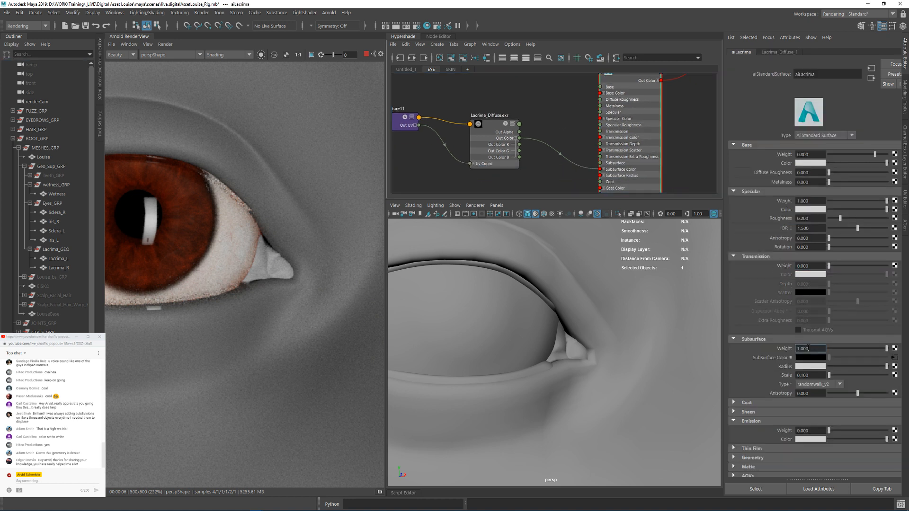
double_click(809, 349)
alt+middle_drag(567, 119, 563, 163)
alt+right_drag(561, 163, 538, 161)
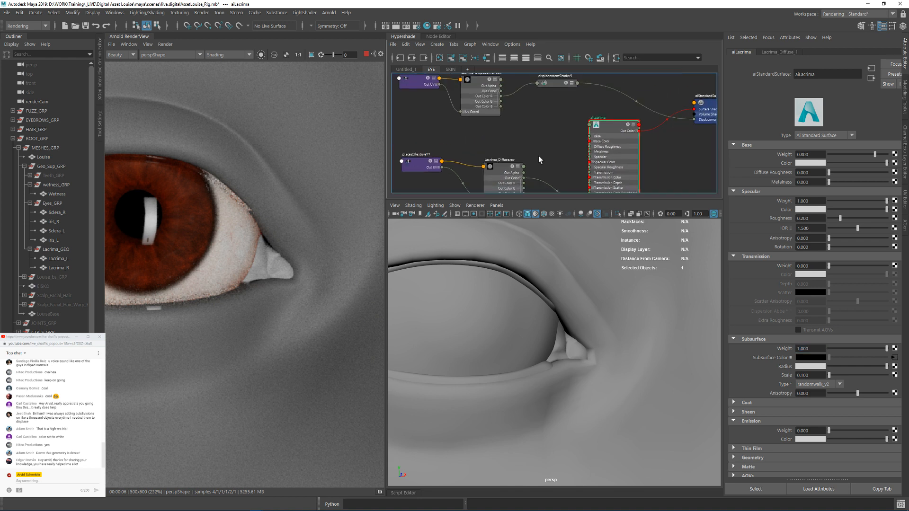
drag(63, 259, 61, 269)
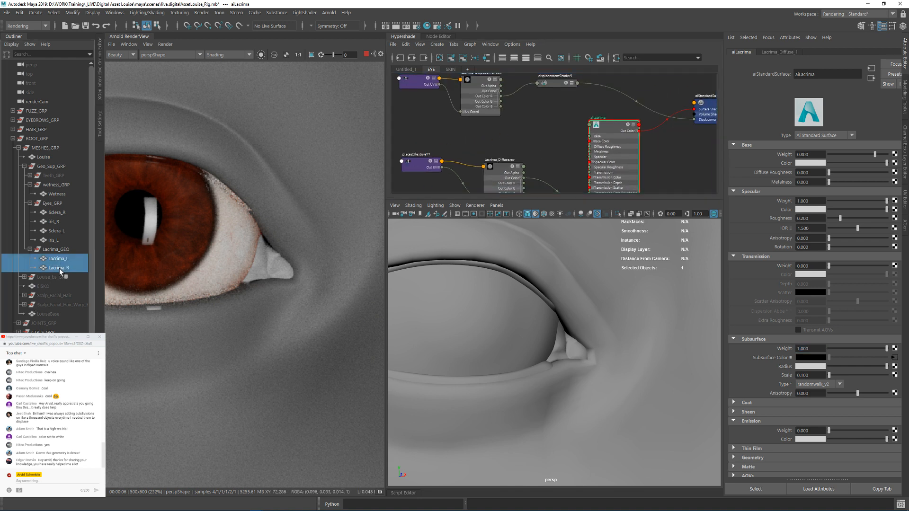
right_drag(606, 124, 640, 197)
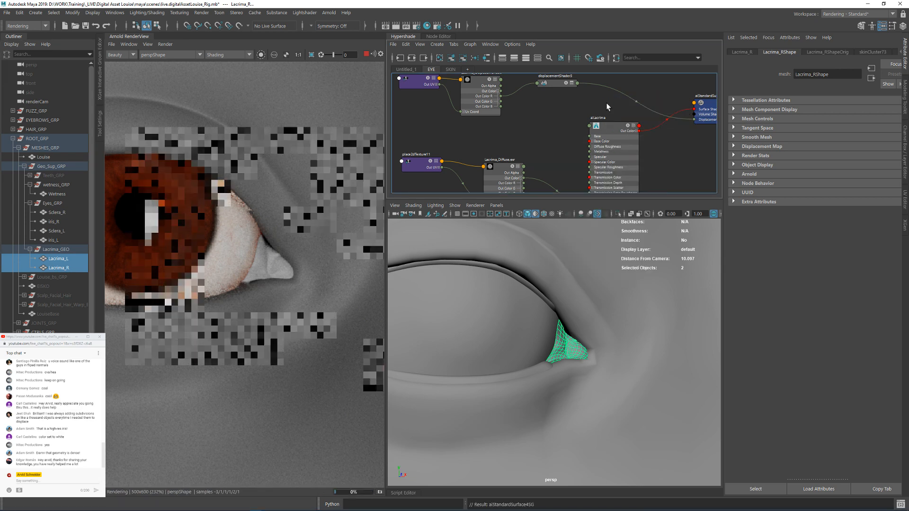
Step: Limit the render to a region around the inner eye corner and reframe the lacrima inside it
drag(203, 208, 314, 294)
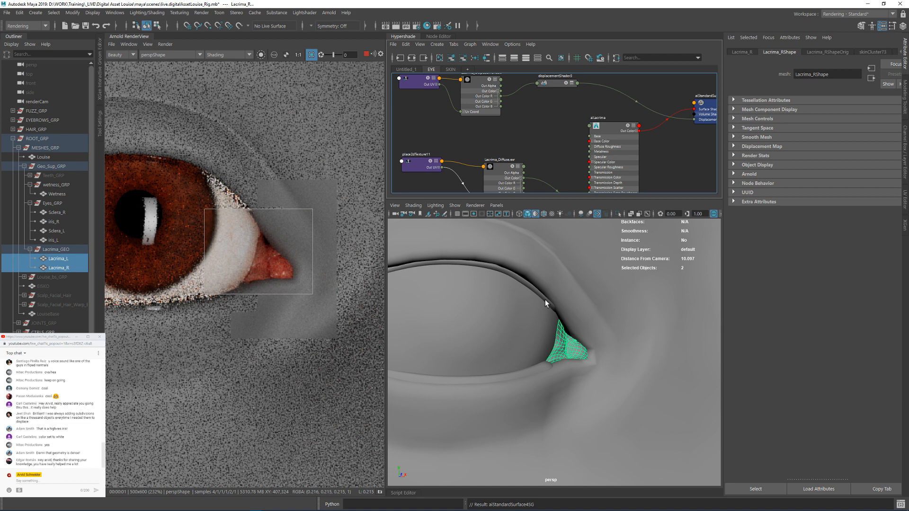
alt+drag(544, 299, 630, 328)
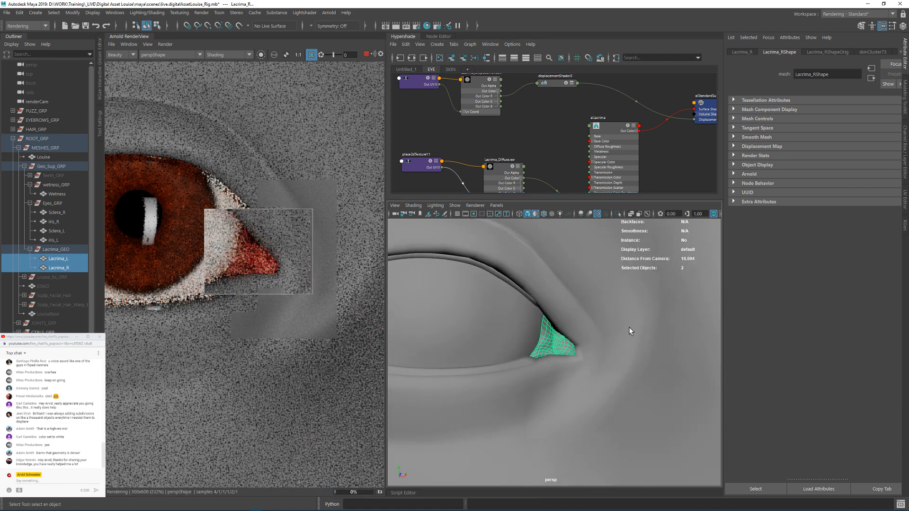
Step: Set aiLacrima's Subsurface Scale to 1
click(615, 129)
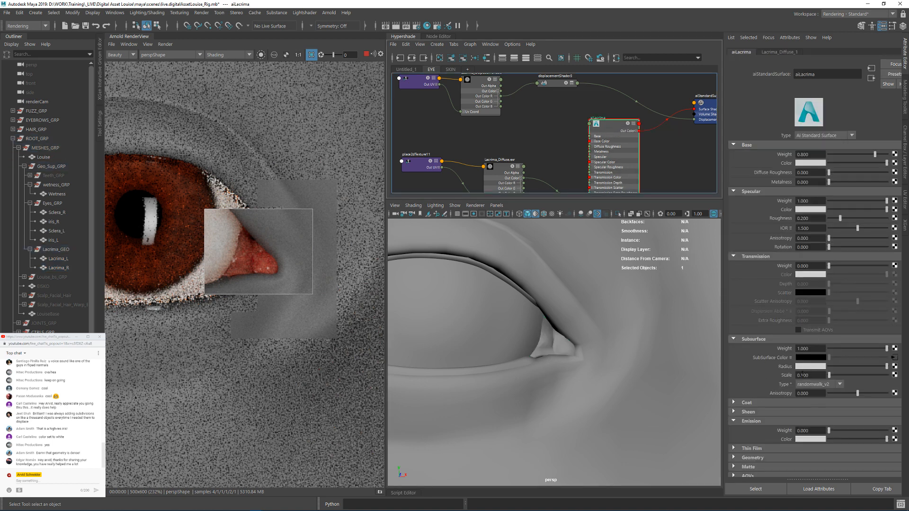
drag(811, 375, 788, 376)
text(1)
key(Return)
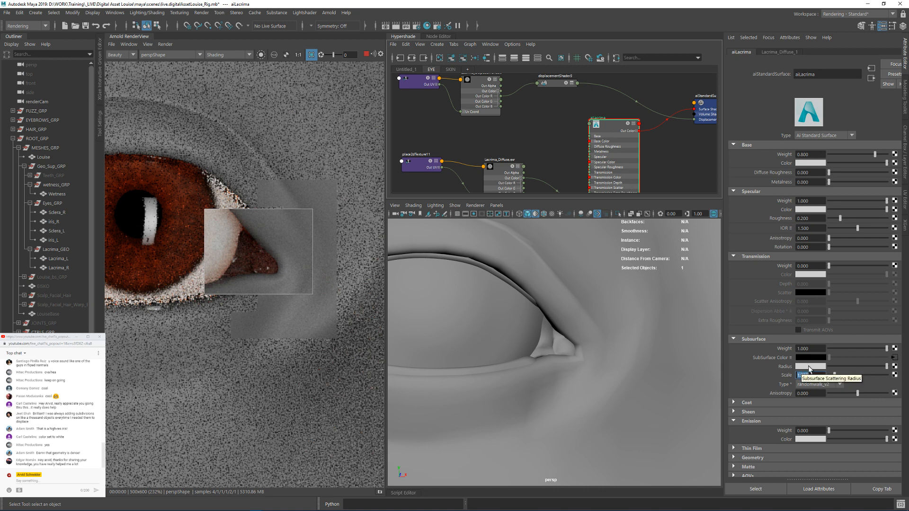
click(810, 367)
click(519, 127)
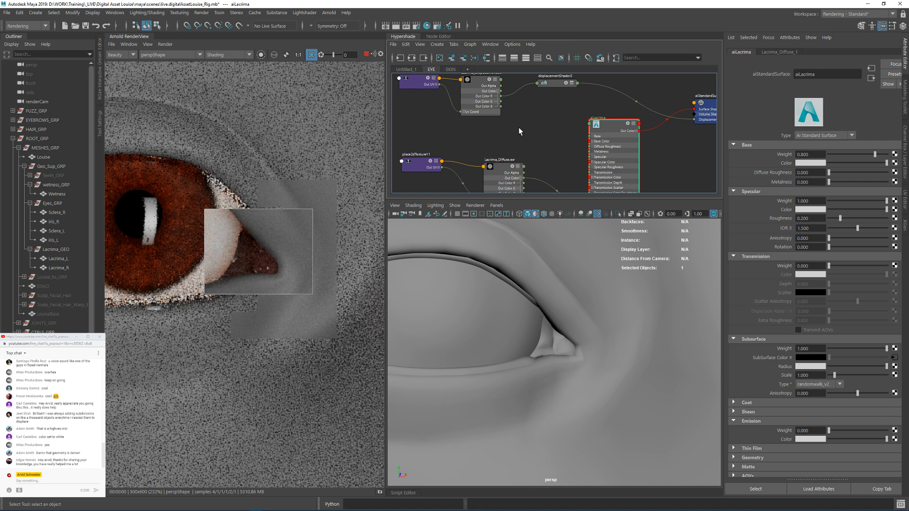
Step: Disconnect Lacrima_Diffuse from aiLacrima's Subsurface Color and apply the Skin 1 subsurface preset
alt+middle_drag(550, 159, 553, 131)
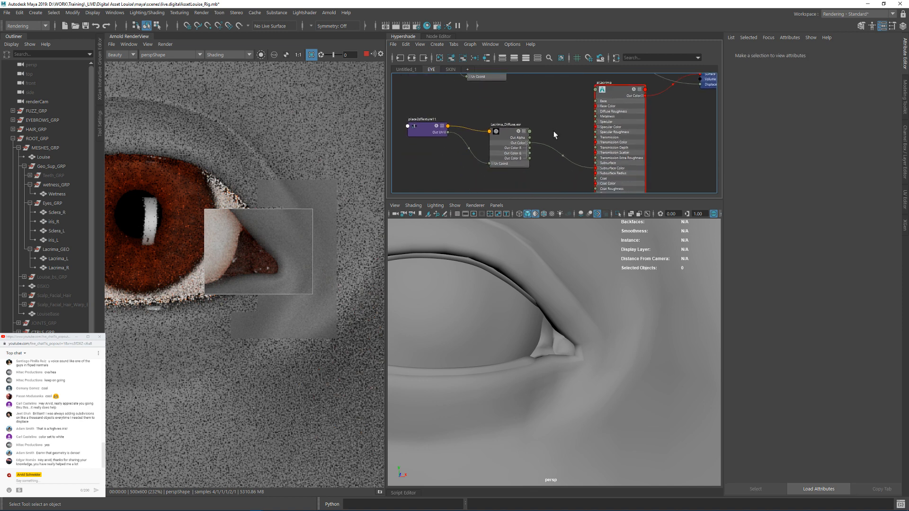
ctrl+shift+drag(563, 172, 562, 174)
click(611, 99)
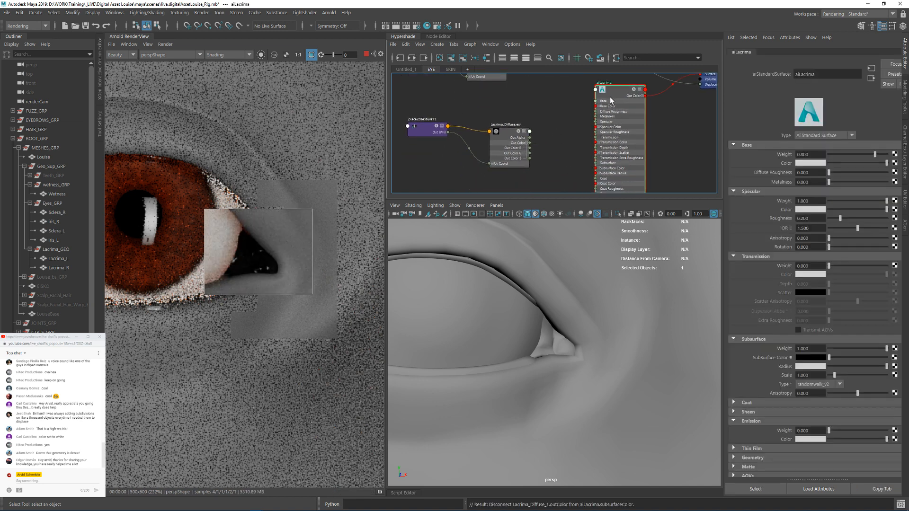
click(789, 358)
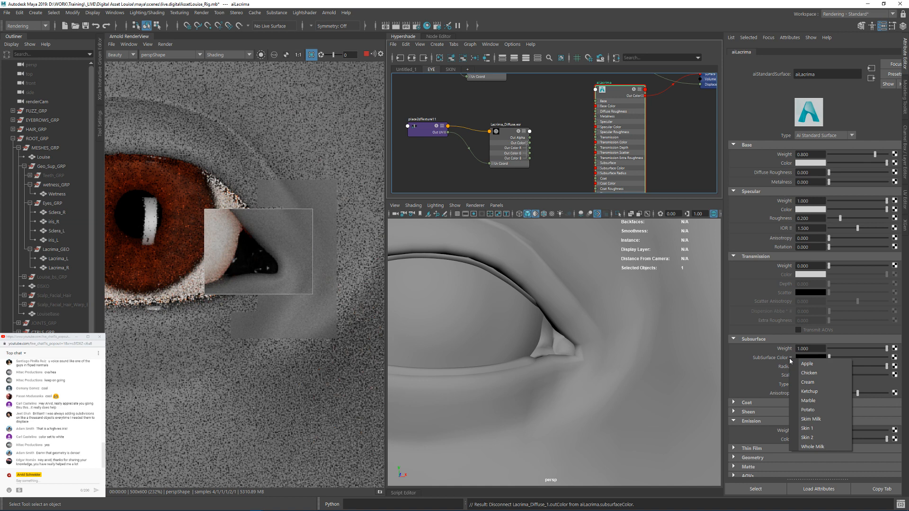
click(808, 429)
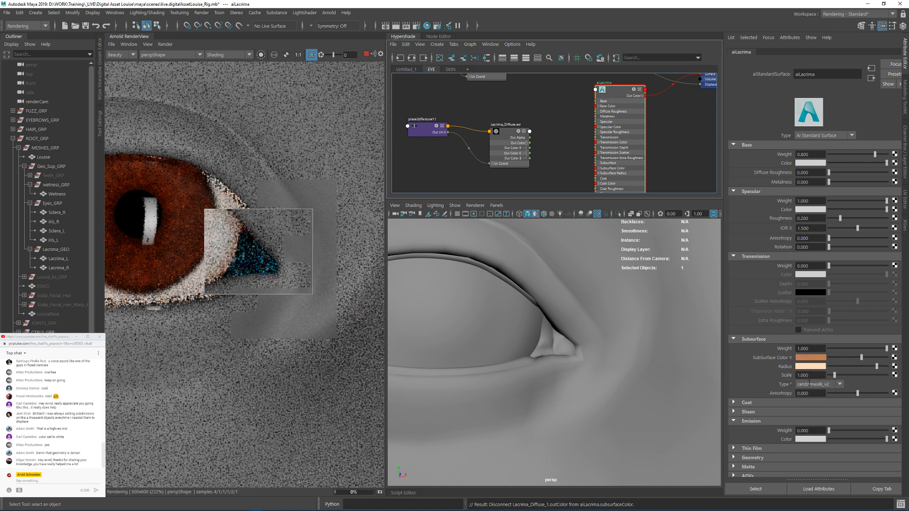
Step: Examine the component values of aiLacrima's Subsurface Radius color in RGB, 0 to 1.0 mode
click(805, 366)
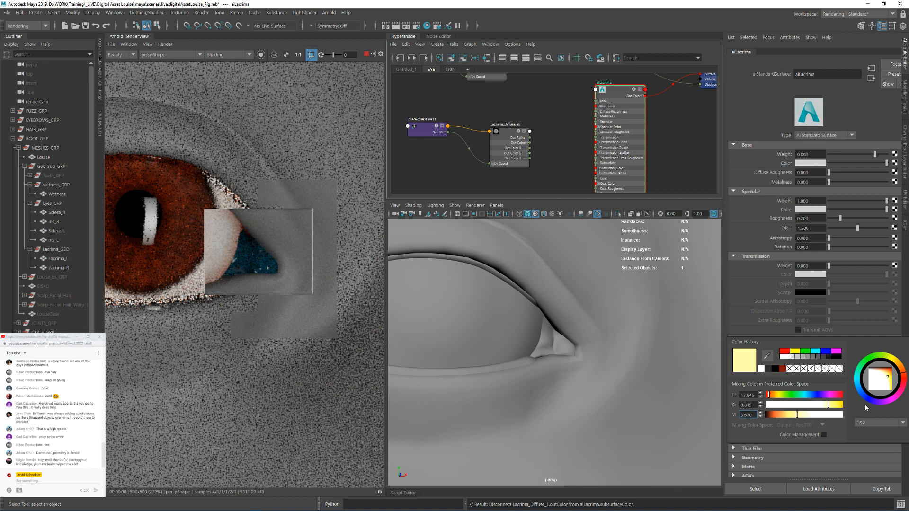
click(870, 423)
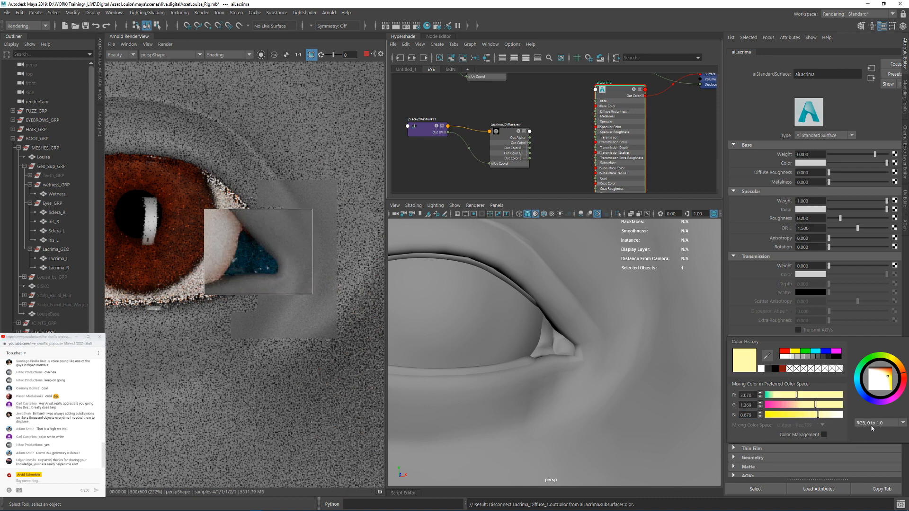
click(869, 437)
click(869, 423)
click(869, 425)
double_click(752, 396)
click(749, 405)
double_click(748, 395)
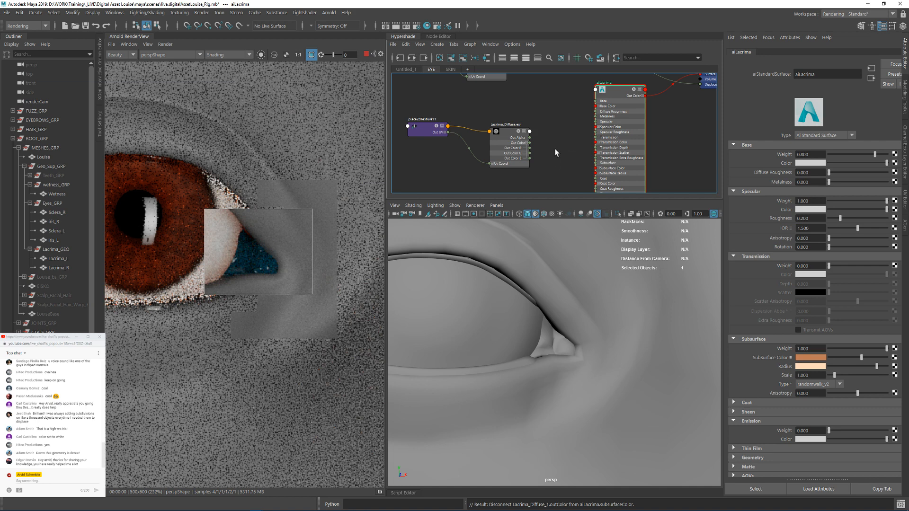
Step: Reconnect Lacrima_Diffuse's Out Color to aiLacrima's Subsurface Color and set the Subsurface Scale to 0.01
scroll(538, 148, up, 2)
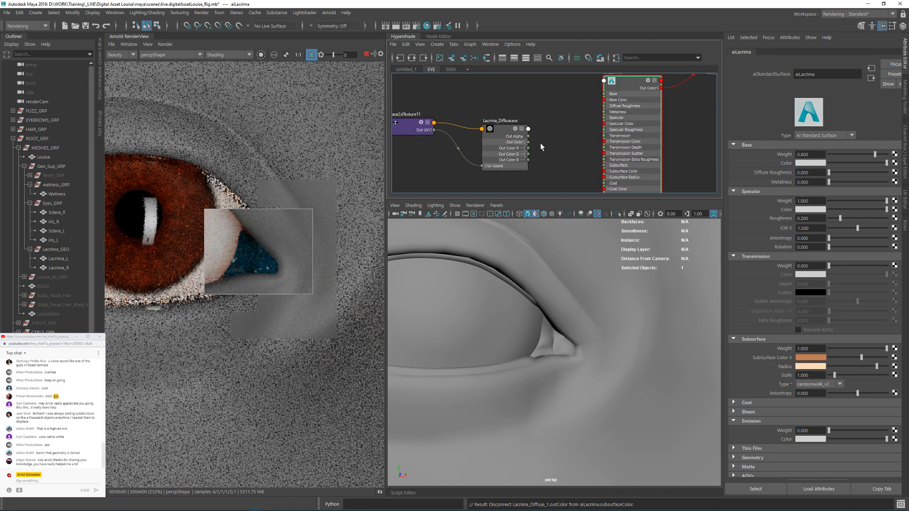
drag(553, 146, 604, 172)
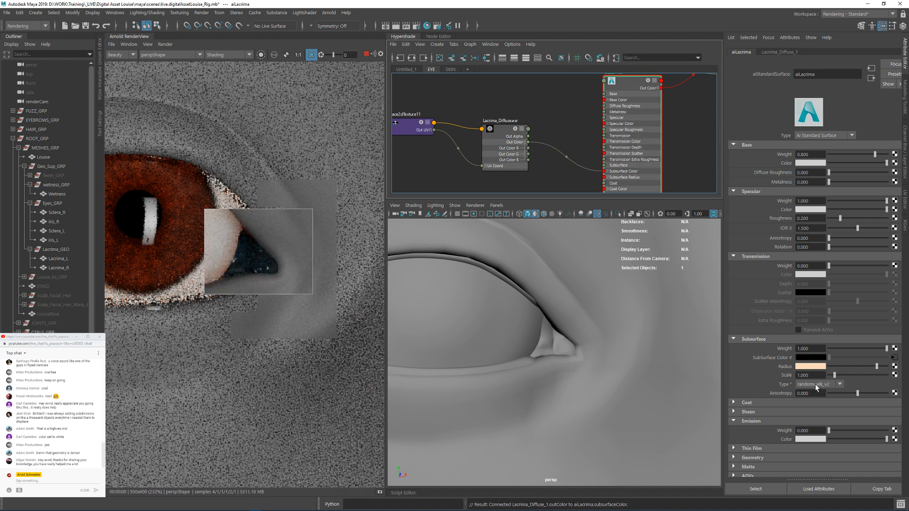
drag(815, 375, 773, 374)
text(.1)
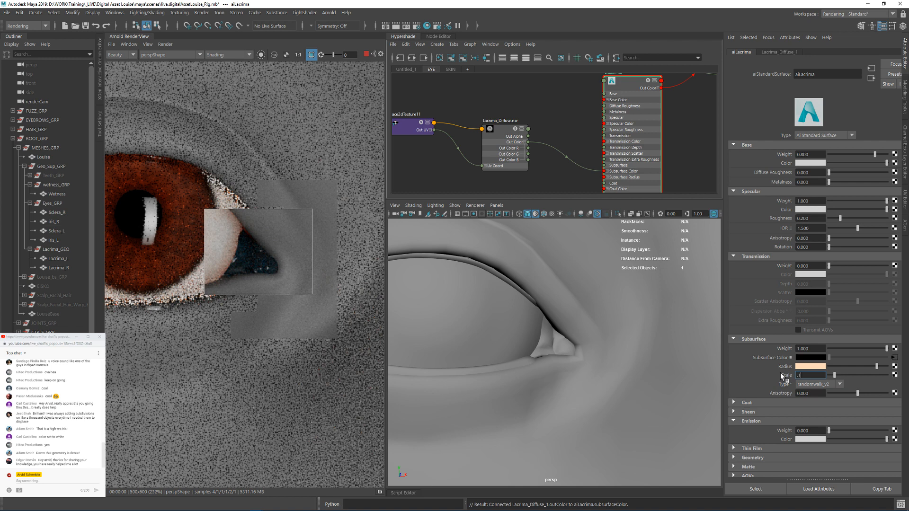
key(Return)
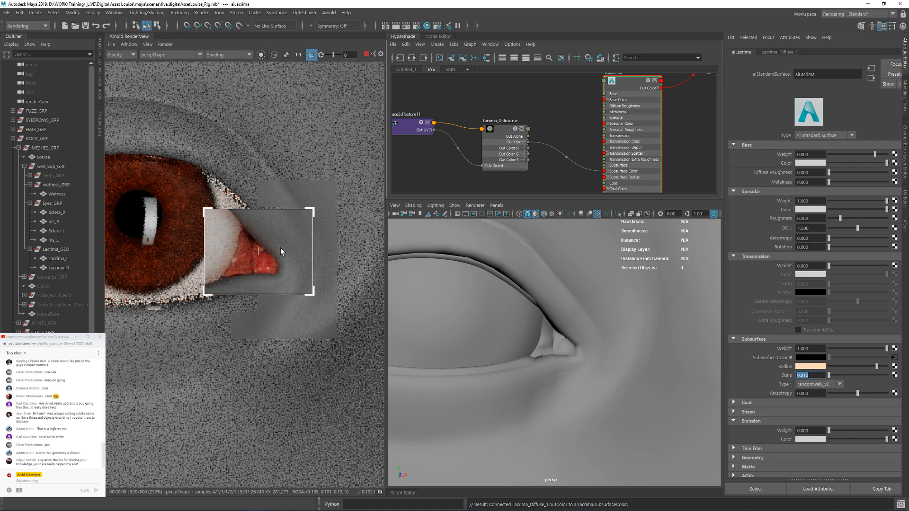
Step: Frame the whole right eye inside the render region and select the Sclera_R mesh
alt+right_drag(633, 310, 573, 309)
alt+middle_drag(573, 309, 654, 317)
alt+right_drag(655, 322, 601, 300)
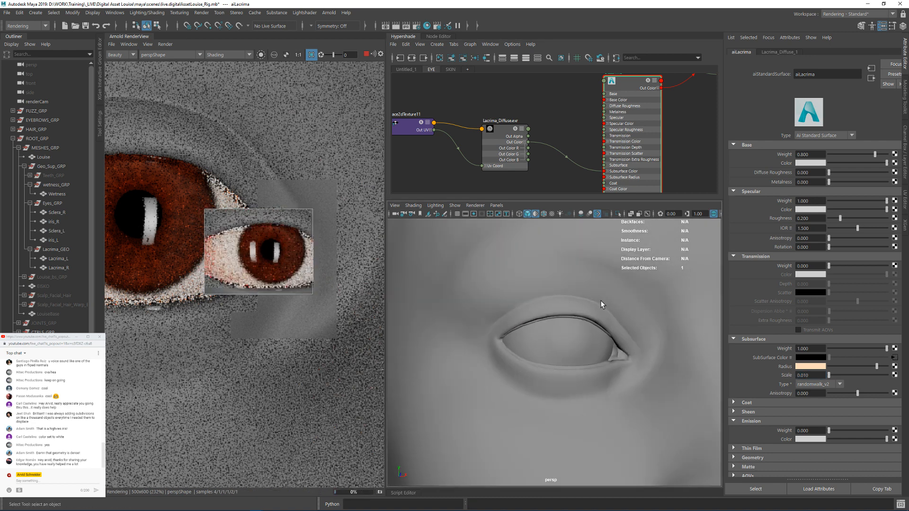
click(536, 334)
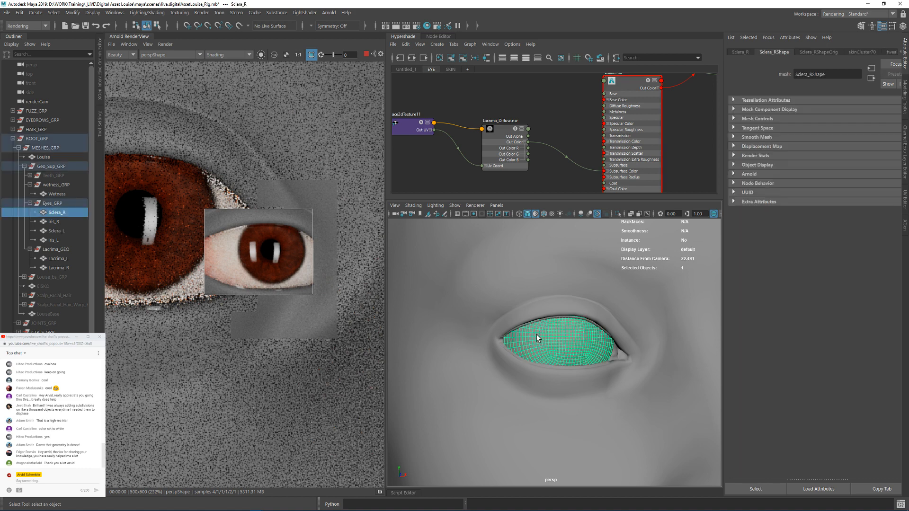
Step: Set ai_sclera's Subsurface Radius to the same skin radius color as aiLacrima, taken from the color history
scroll(516, 101, down, 3)
alt+middle_drag(495, 87, 516, 182)
alt+middle_drag(620, 99, 617, 190)
scroll(604, 118, up, 2)
alt+middle_drag(604, 118, 655, 196)
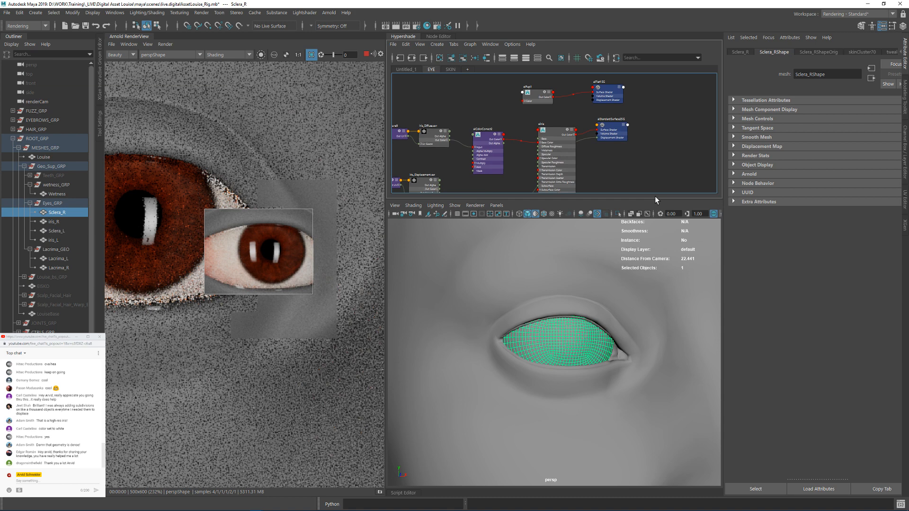
alt+middle_drag(556, 79, 493, 188)
scroll(539, 126, down, 4)
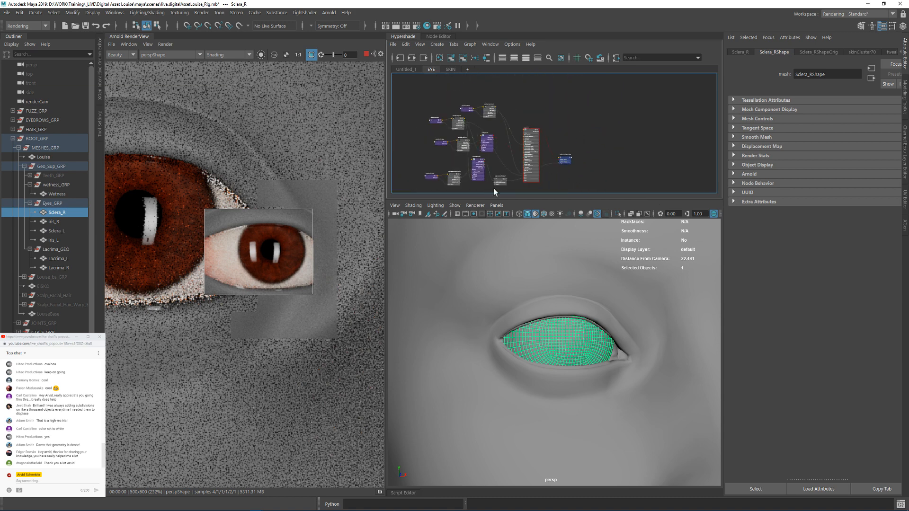
scroll(534, 135, up, 3)
click(518, 134)
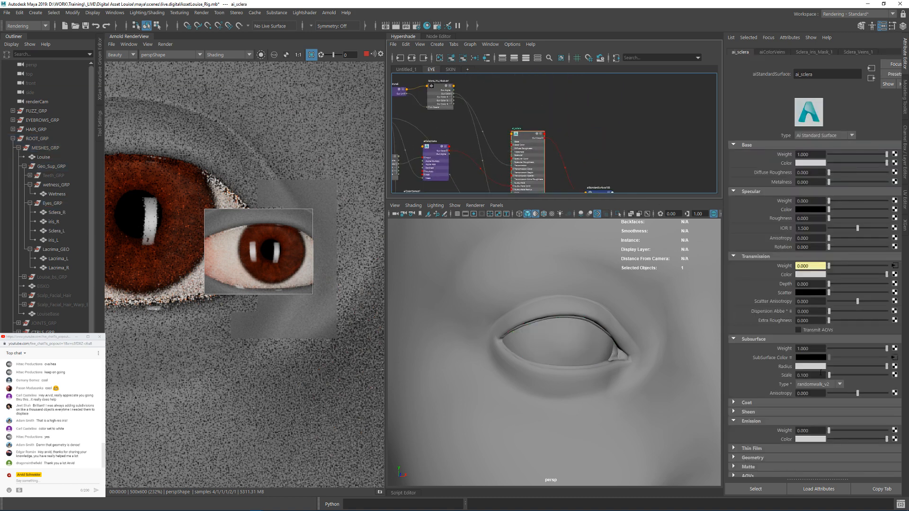
click(811, 367)
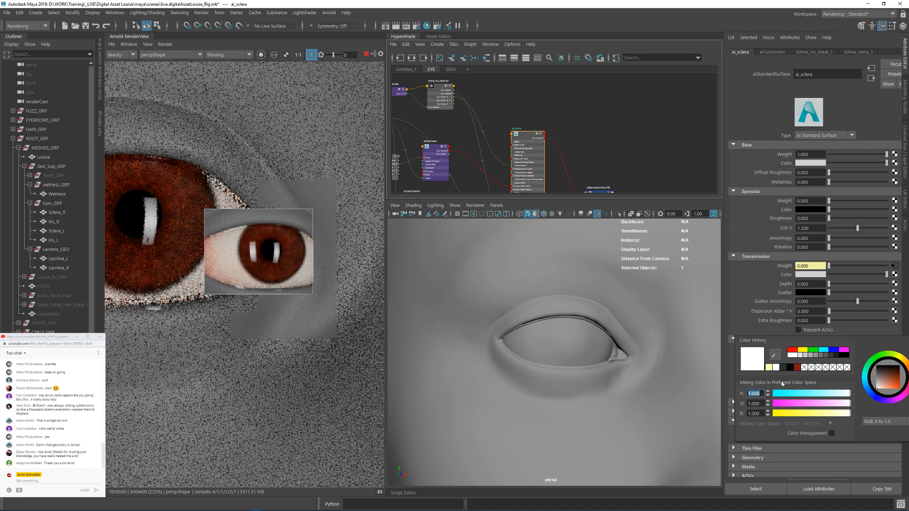
click(769, 367)
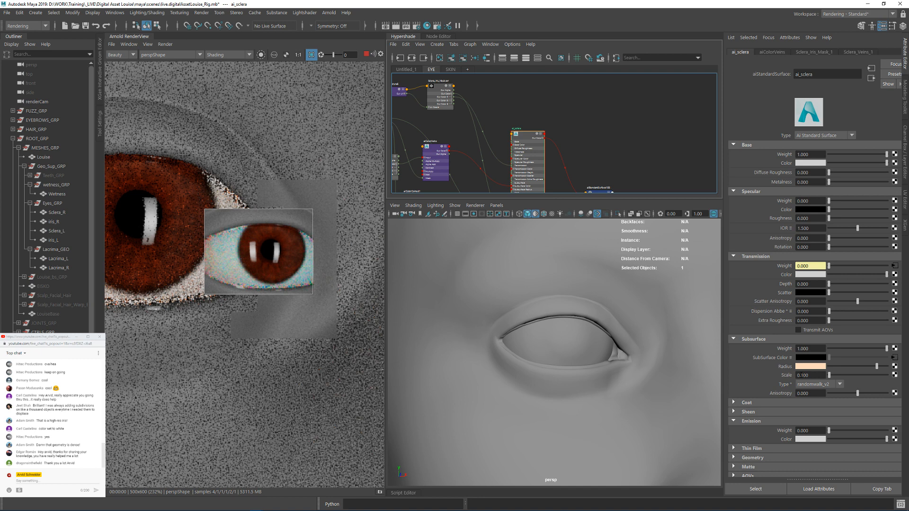
Step: Set ai_sclera's Subsurface Scale to 0.01
double_click(811, 375)
text(0.01)
key(Return)
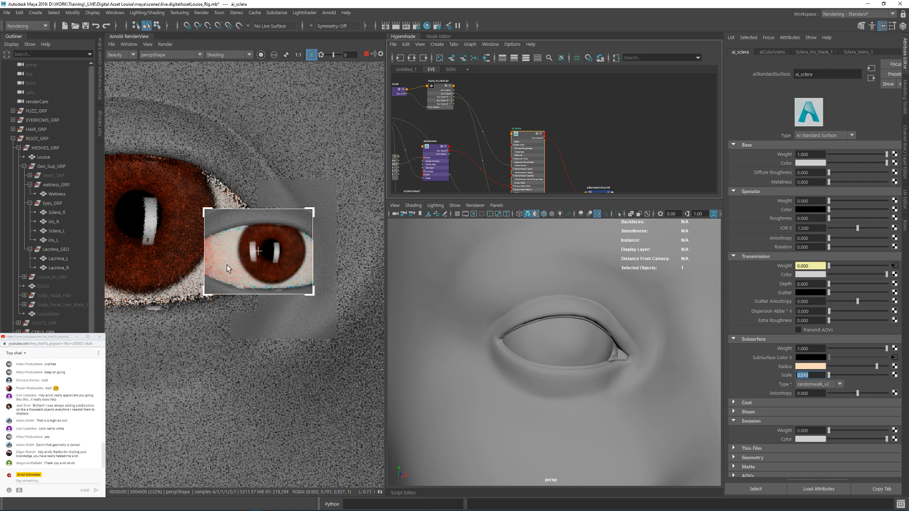
Step: Switch the Arnold render's debug shading to Wireframe and clear the render region so the whole head renders
click(258, 303)
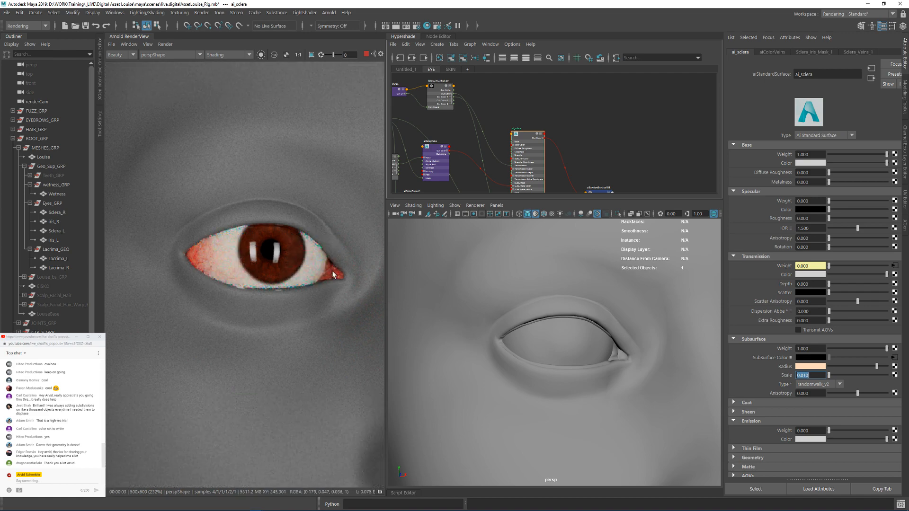
alt+right_drag(593, 343, 579, 331)
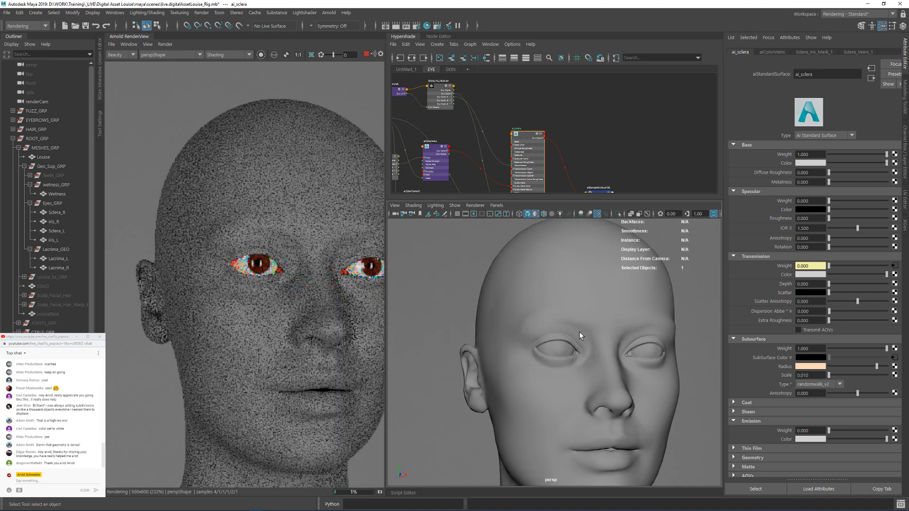
mouse_move(579, 331)
alt+mouse_down()
mouse_move(564, 337)
mouse_move(574, 337)
alt+mouse_up()
drag(204, 227, 313, 300)
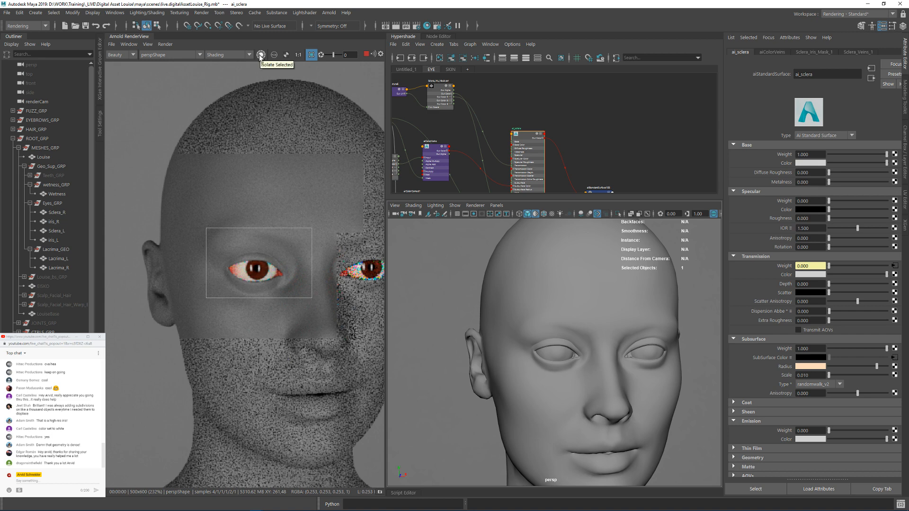
click(229, 55)
click(222, 89)
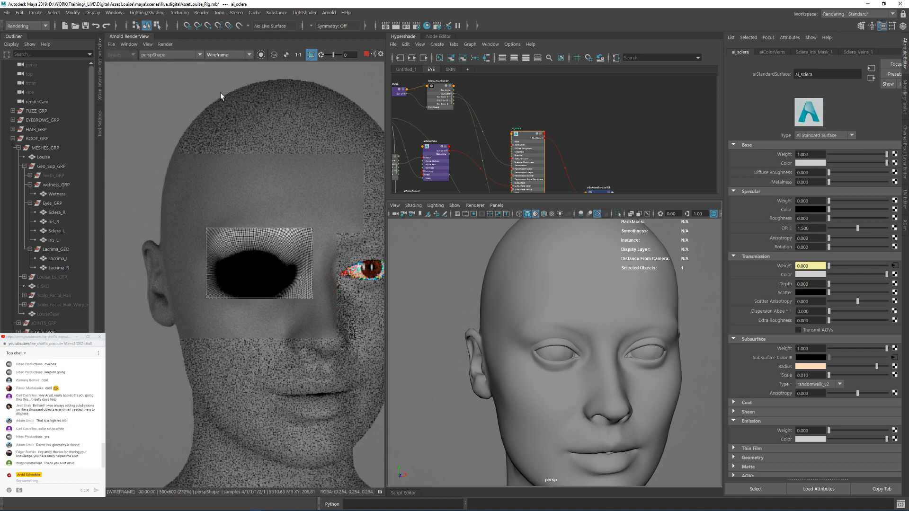
click(312, 205)
Step: Examine the rendered wireframe density around the eyes, nose and whole face
alt+drag(623, 330, 568, 317)
alt+drag(505, 359, 537, 363)
alt+right_drag(538, 362, 612, 378)
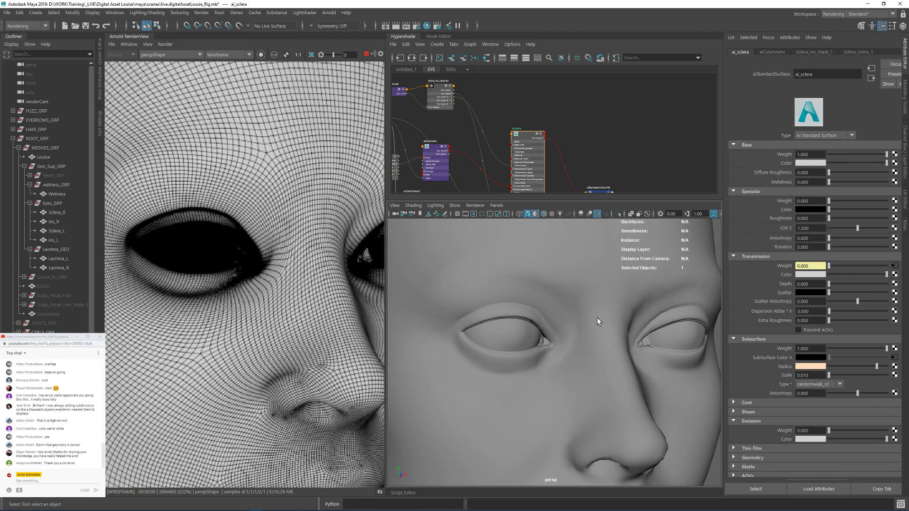
mouse_move(594, 306)
alt+mouse_down()
mouse_move(574, 310)
mouse_move(592, 320)
alt+mouse_up()
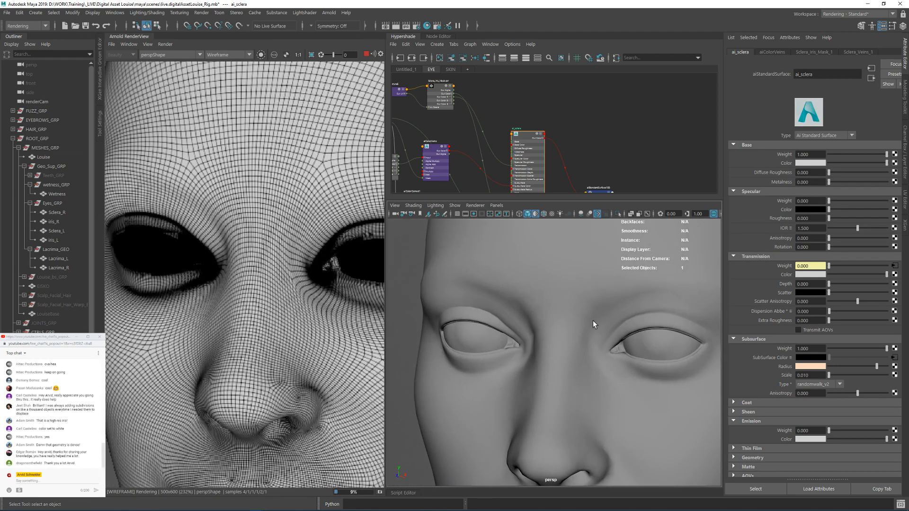
alt+right_drag(599, 346, 554, 351)
alt+drag(590, 351, 615, 356)
alt+drag(549, 342, 570, 334)
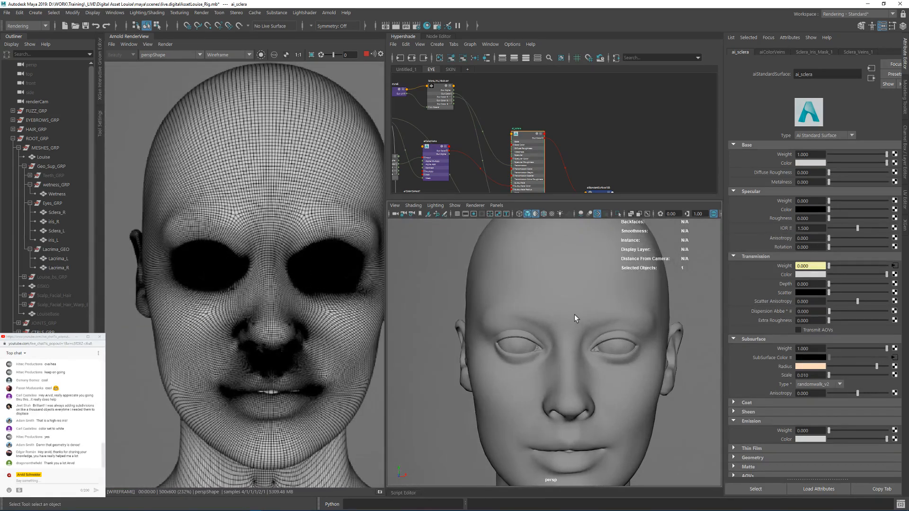
Step: Try Arnold catclark subdivision with 4 iterations on the Louise head mesh and update the full scene in the render
click(574, 314)
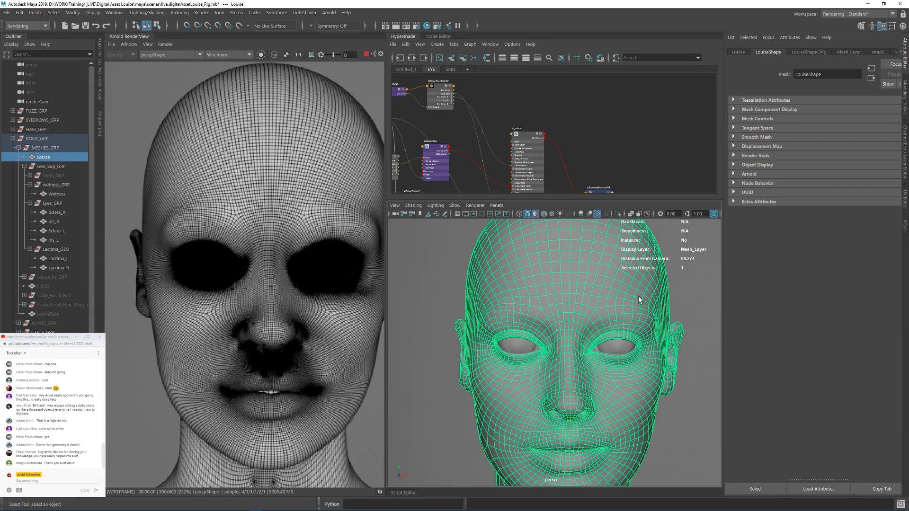
click(748, 175)
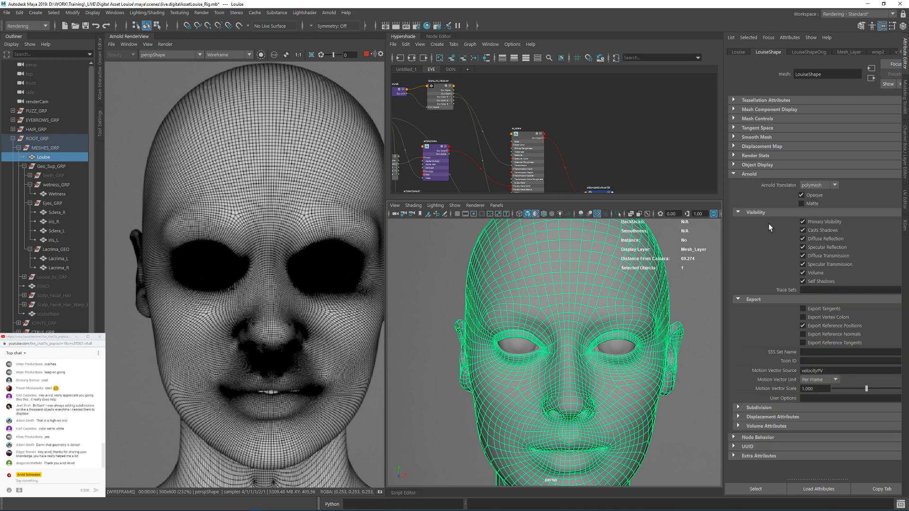
click(758, 408)
click(814, 417)
click(811, 436)
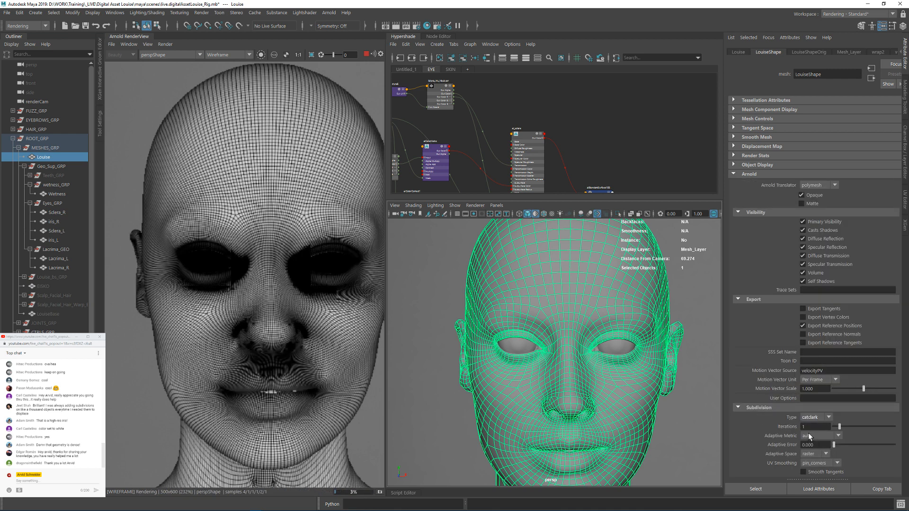
click(805, 427)
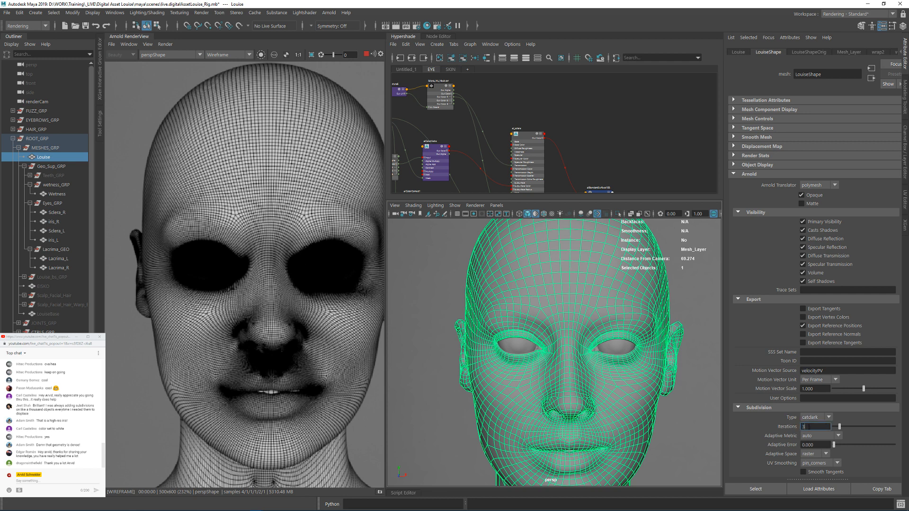
text(3)
key(Return)
key(Return)
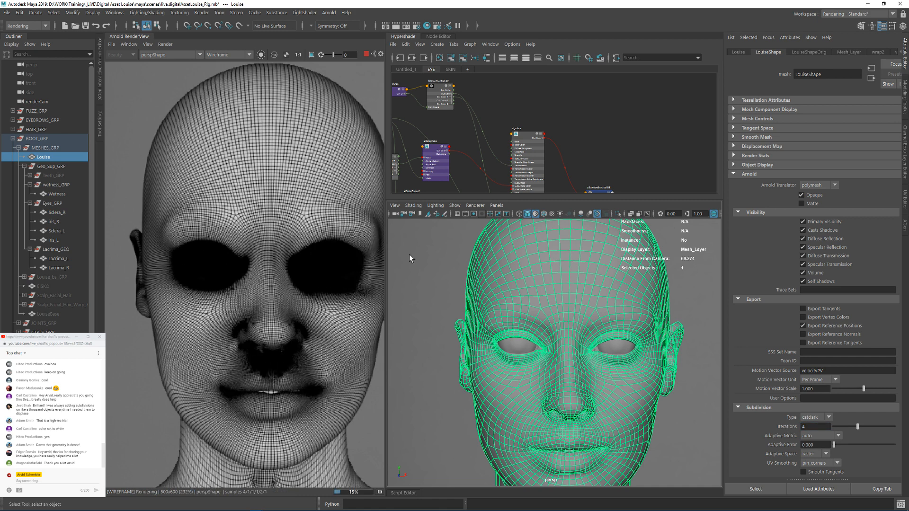
click(166, 44)
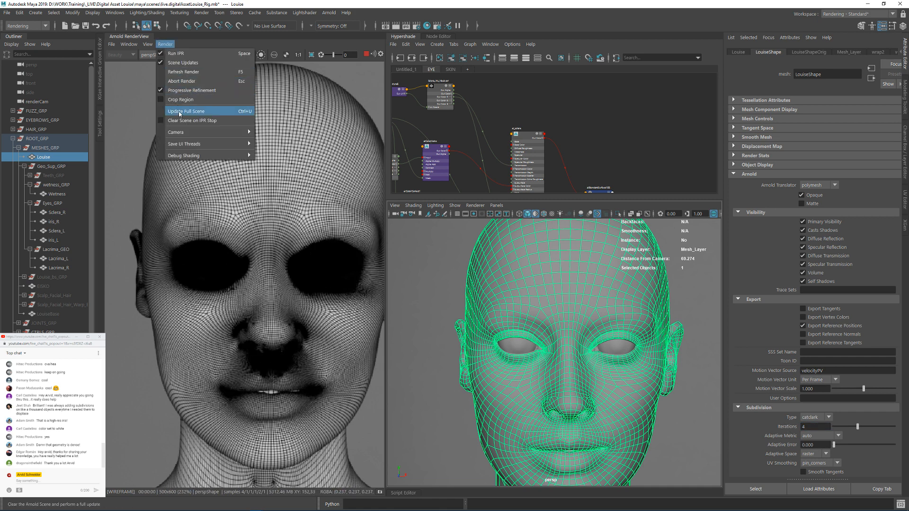
click(194, 112)
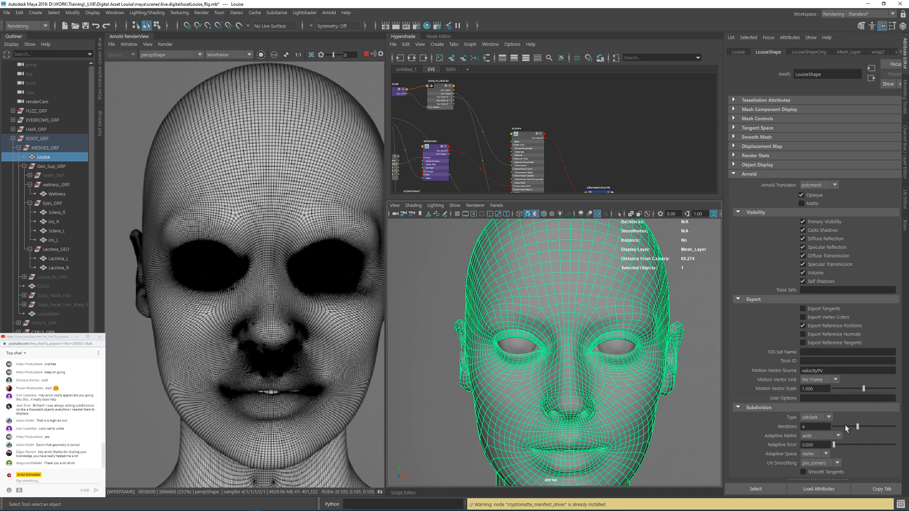
Step: Set the Louise mesh's Arnold subdivision type back to none
double_click(813, 425)
key(Return)
click(818, 420)
click(813, 428)
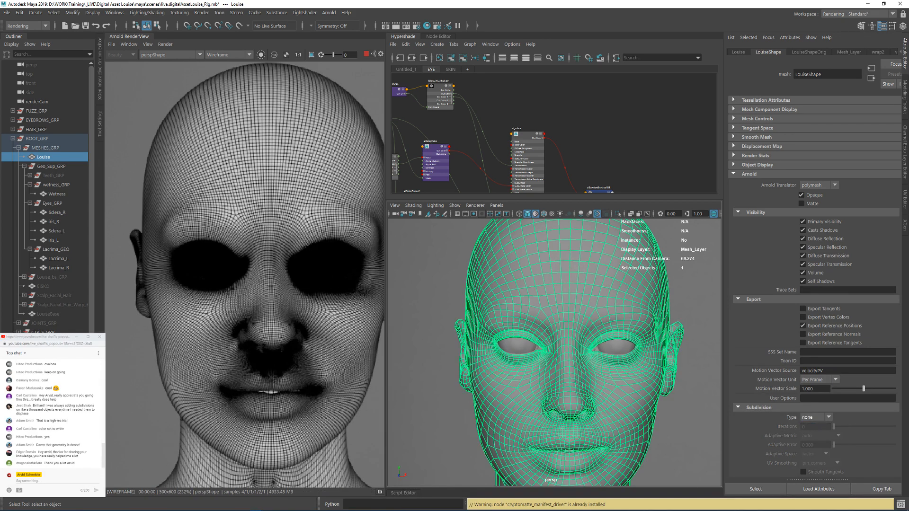
Step: Open the Arnold override attributes of the ARNOLD_OVERRIDES set and examine the right eye's wireframe up close
click(750, 109)
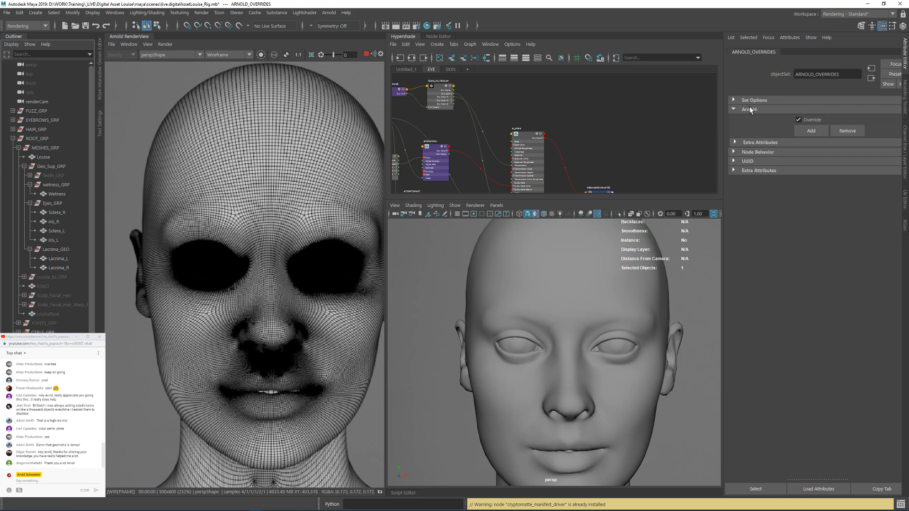
click(751, 142)
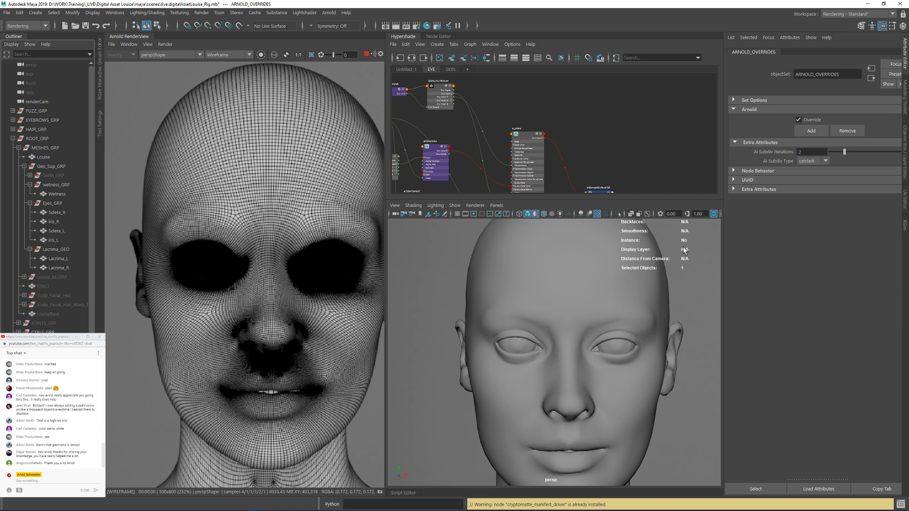
alt+right_drag(552, 338, 638, 368)
alt+middle_drag(526, 342, 540, 336)
alt+right_drag(507, 331, 536, 338)
alt+middle_drag(536, 338, 605, 333)
alt+right_drag(605, 333, 702, 356)
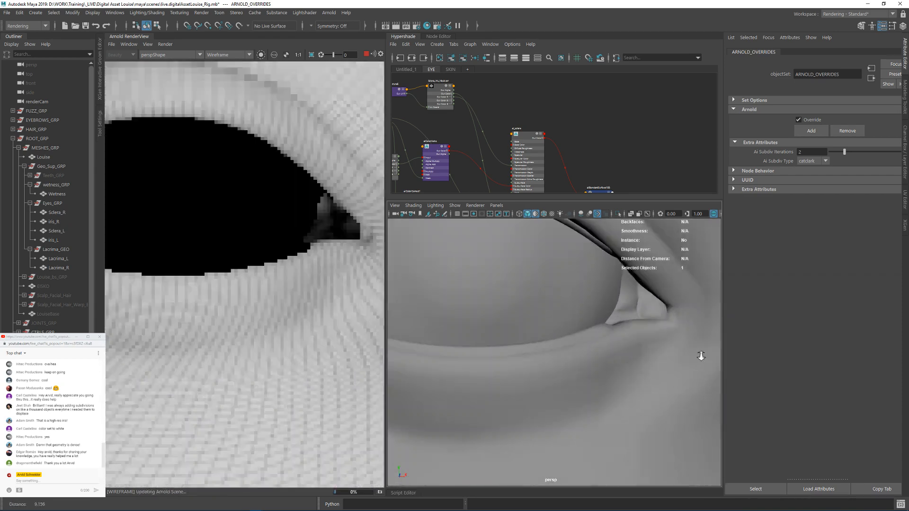
alt+right_drag(507, 317, 541, 322)
Step: Set Ai Subdiv Iterations to 1 on the ARNOLD_OVERRIDES set
double_click(806, 152)
text(1)
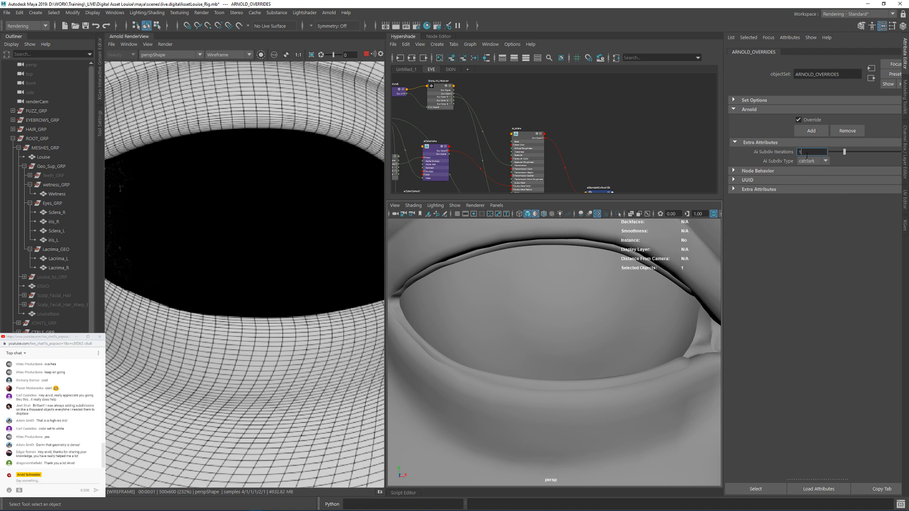
key(Return)
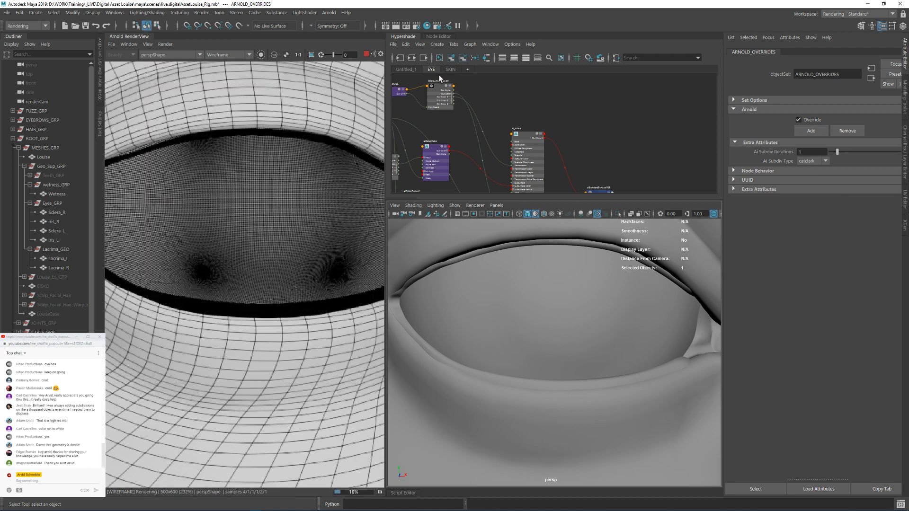
Step: Stop the live render and add the aiSubdivPixelError and aiSubdivSmoothDerivs override attributes to ARNOLD_OVERRIDES
click(366, 54)
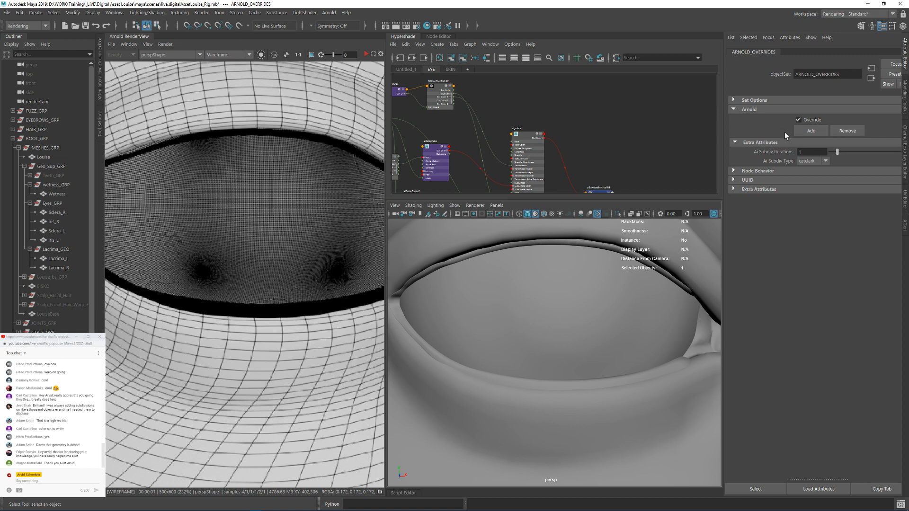
click(805, 132)
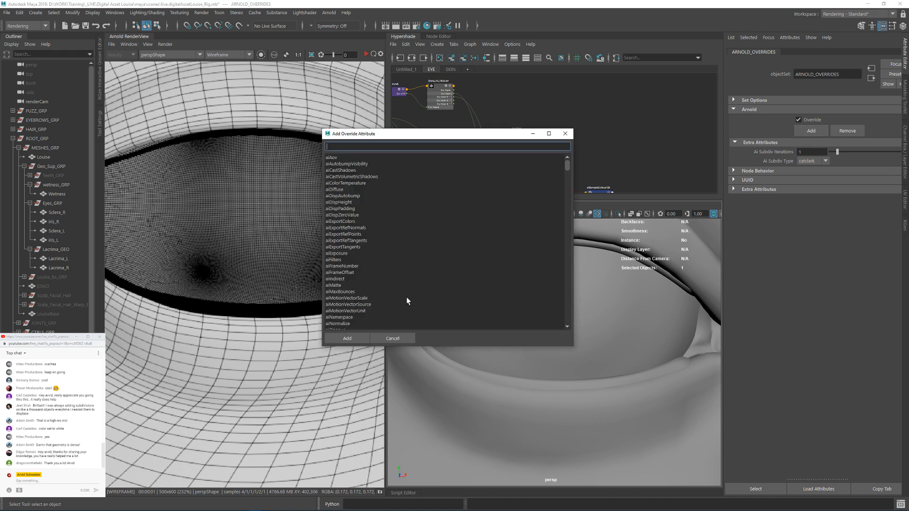
scroll(406, 298, down, 6)
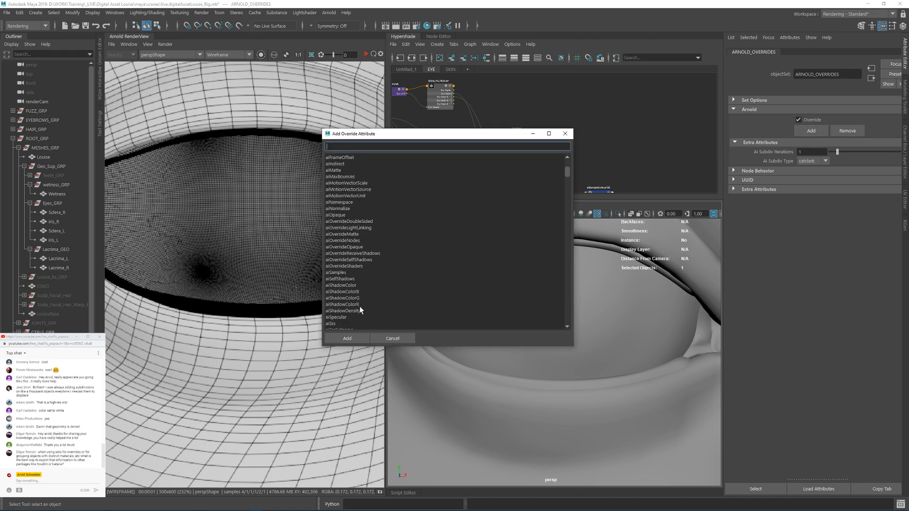
scroll(360, 306, down, 3)
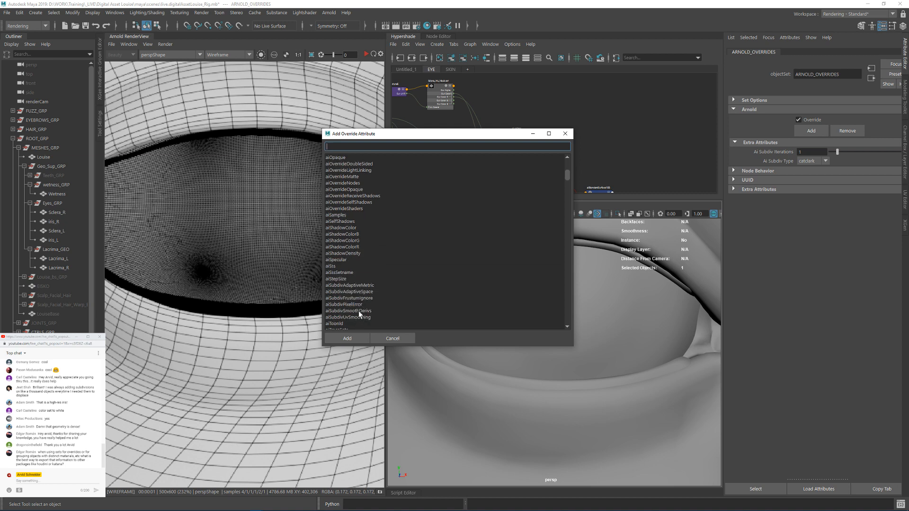
click(359, 310)
ctrl+click(350, 304)
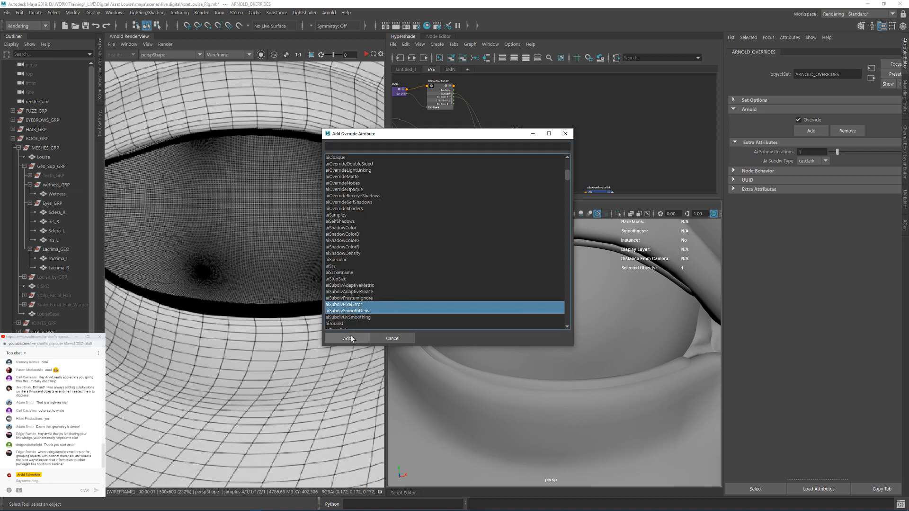
click(350, 338)
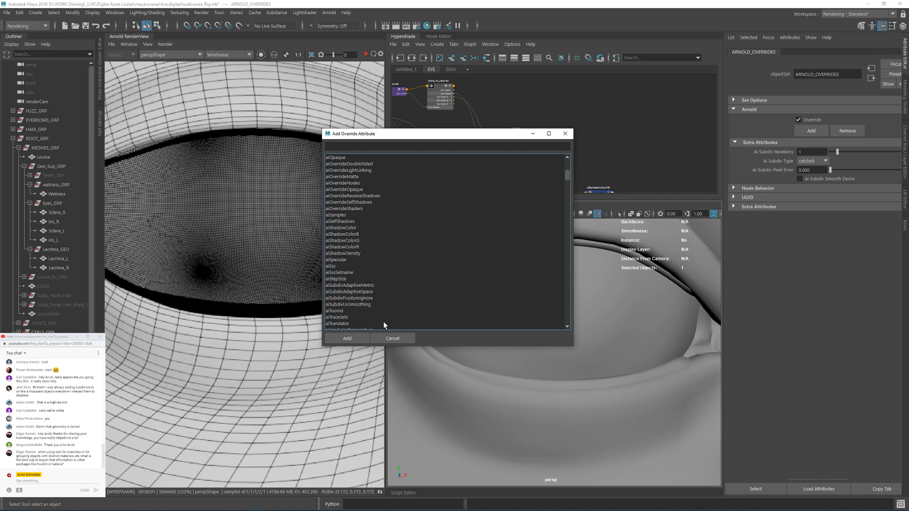
Step: Add the aiSubdivAdaptiveMetric and aiSubdivAdaptiveSpace override attributes to ARNOLD_OVERRIDES
click(365, 291)
ctrl+click(362, 285)
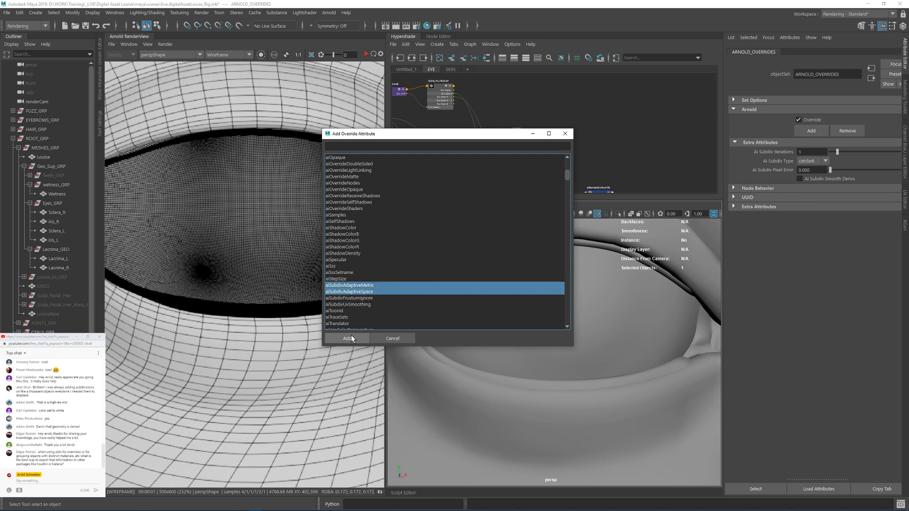
click(351, 337)
click(565, 134)
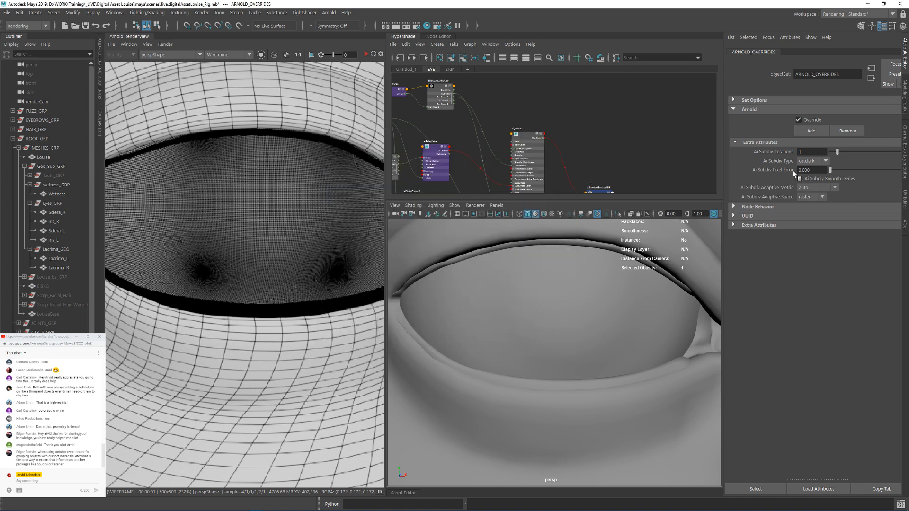
Step: Set the override set's adaptive metric to edge_length, its pixel error to 5 and its subdivision iterations to 3
click(816, 187)
click(812, 205)
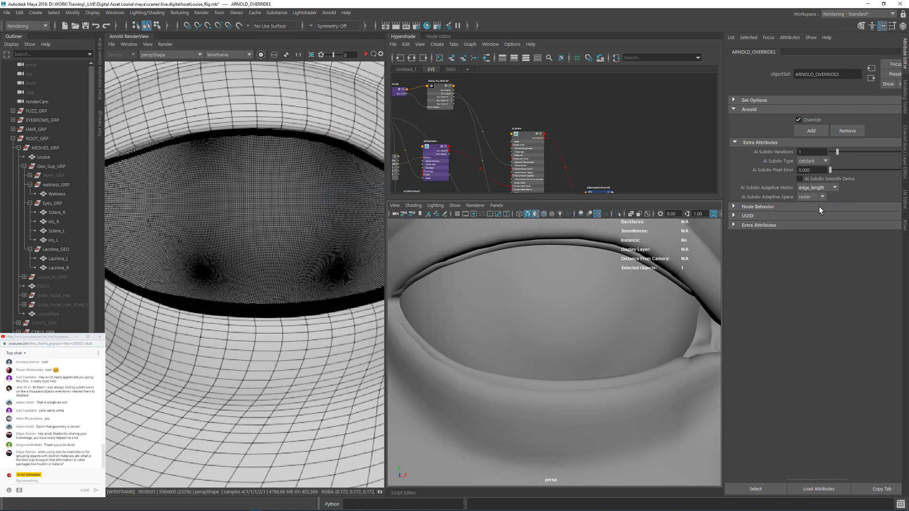
double_click(816, 172)
alt+right_drag(573, 324, 607, 325)
alt+drag(607, 325, 613, 315)
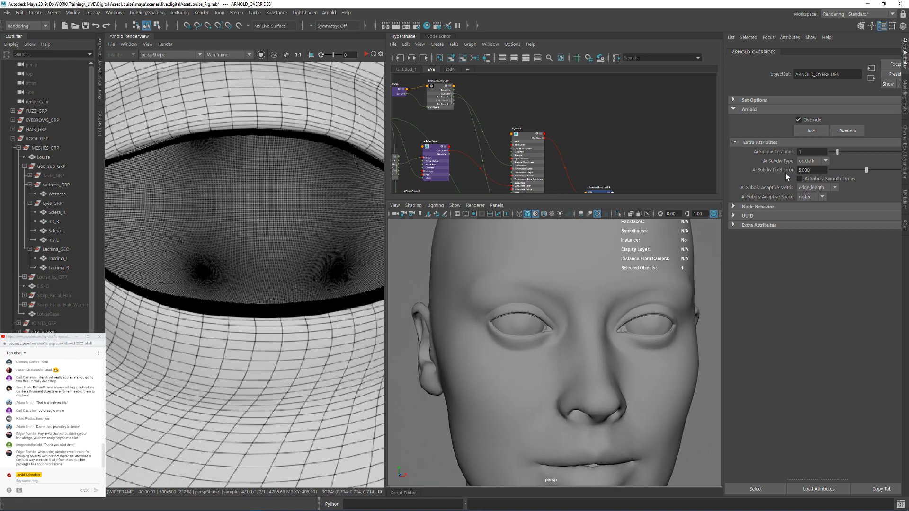
text(5)
key(Return)
text(3)
key(Return)
Step: Restart the live render and examine the adaptive subdivision wireframe across the whole head and face
click(367, 55)
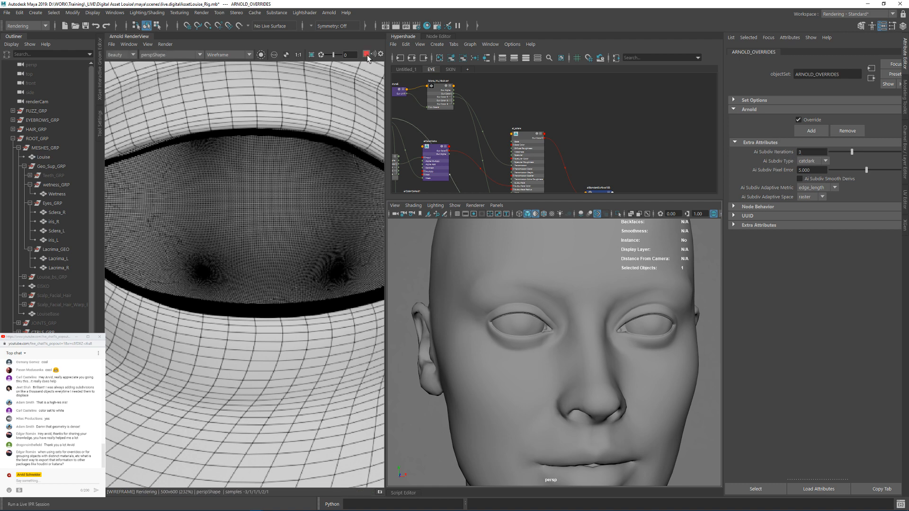
alt+right_drag(619, 290, 562, 309)
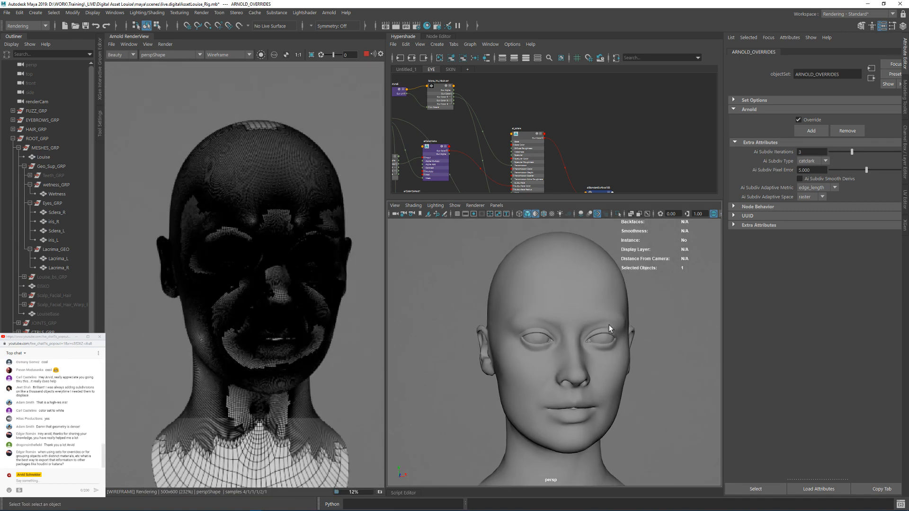
alt+right_drag(609, 325, 666, 320)
alt+right_drag(442, 293, 411, 293)
mouse_move(637, 313)
alt+right_down()
mouse_move(587, 311)
mouse_move(638, 319)
alt+right_up()
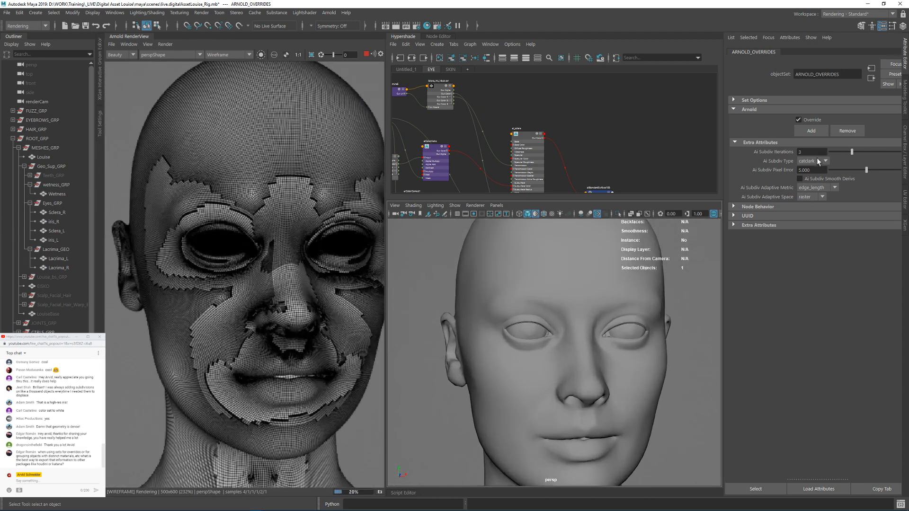
Step: Set Ai Subdiv Pixel Error to 15 on the ARNOLD_OVERRIDES set
drag(810, 170, 794, 170)
text(15)
key(Return)
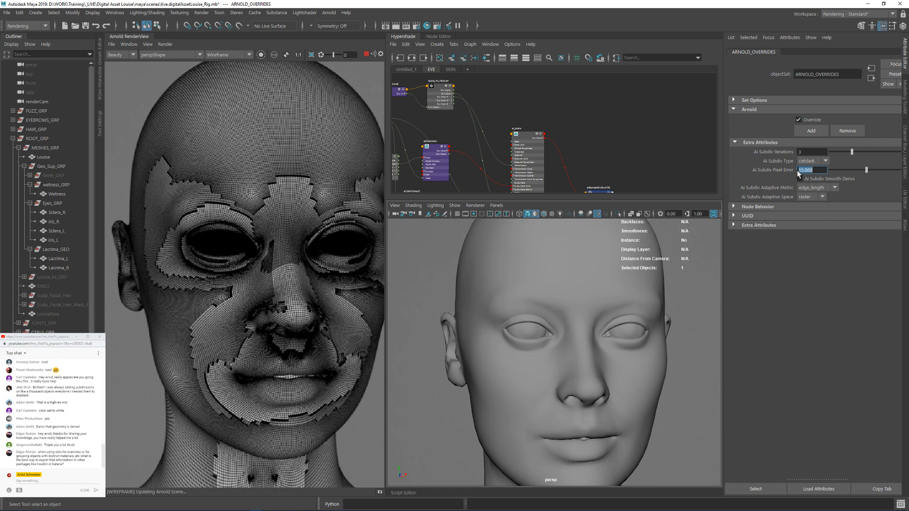
Step: Frame the camera closely on the eye and update the full Arnold scene to examine the subdivision wireframe there
mouse_move(569, 290)
alt+mouse_down()
mouse_move(616, 292)
mouse_move(563, 290)
alt+mouse_up()
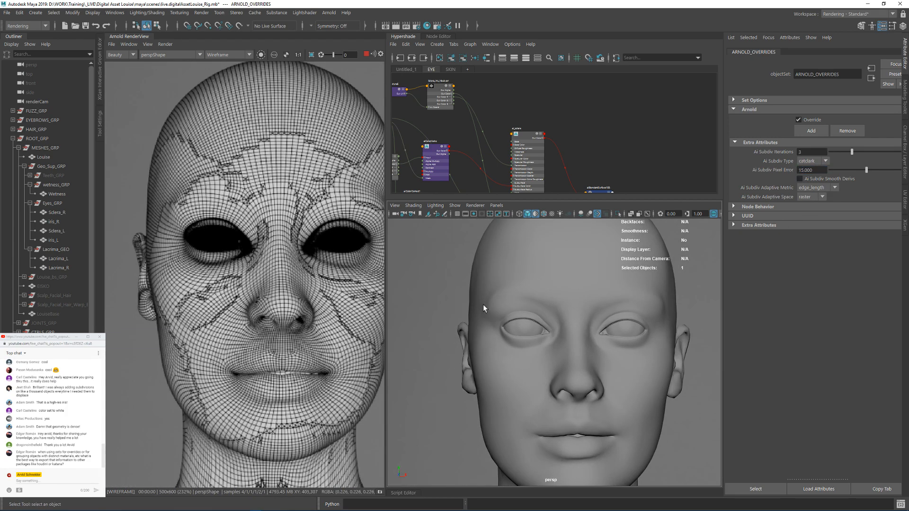
alt+drag(483, 304, 595, 318)
alt+right_drag(595, 319, 635, 319)
alt+right_drag(538, 311, 562, 323)
click(166, 44)
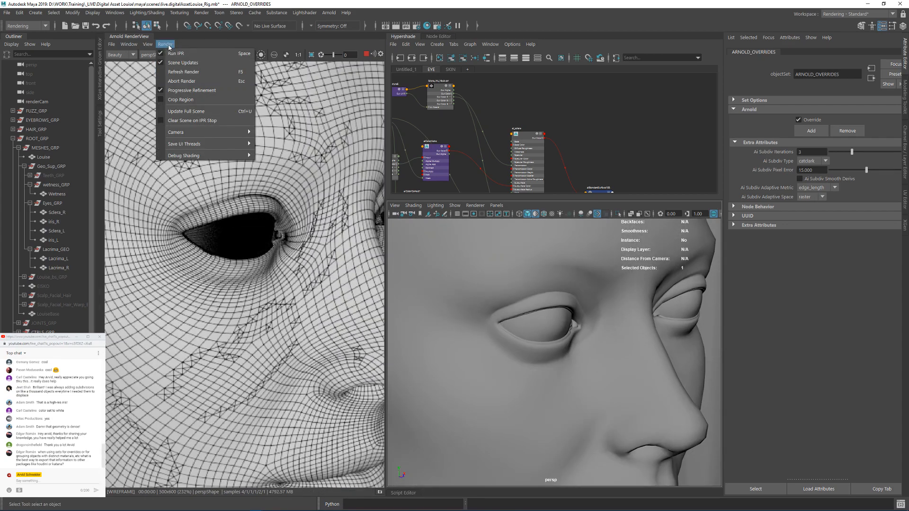
click(194, 111)
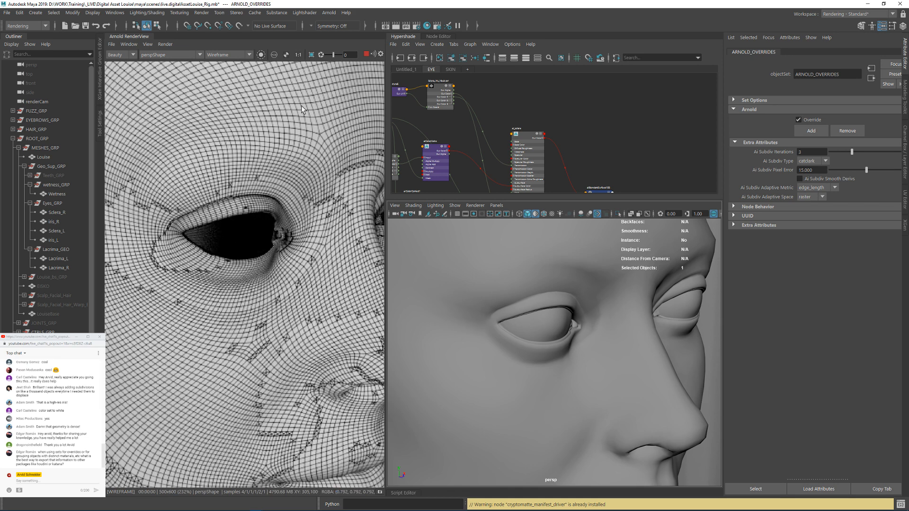
Step: Set Ai Subdiv Pixel Error to 10 on ARNOLD_OVERRIDES and update the full Arnold scene
drag(820, 169, 783, 172)
text(10)
key(Return)
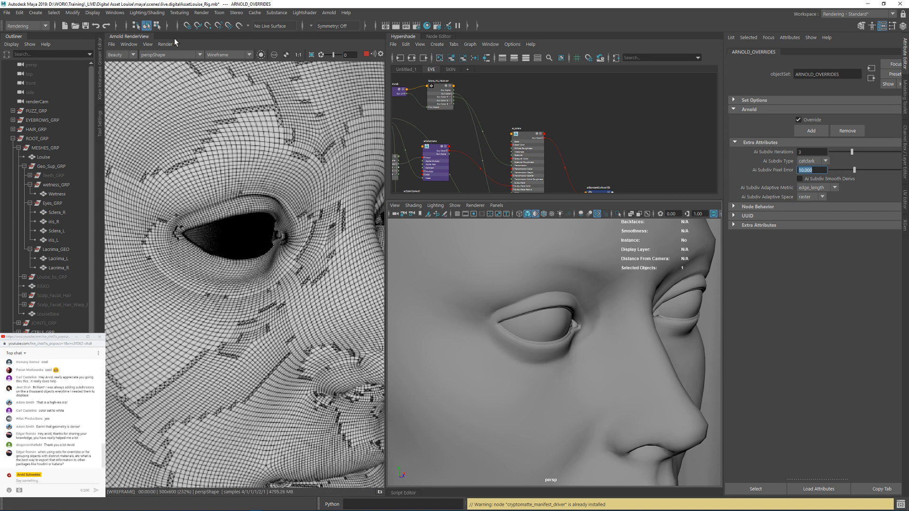
click(165, 44)
click(186, 111)
Step: Set Ai Subdiv Pixel Error to 5 on the override set and refresh the full Arnold scene
text(5)
key(Return)
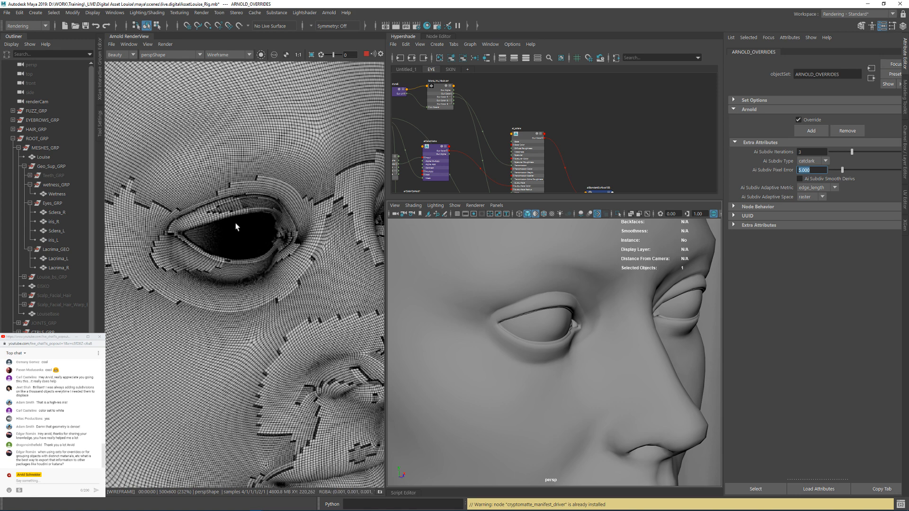
click(165, 46)
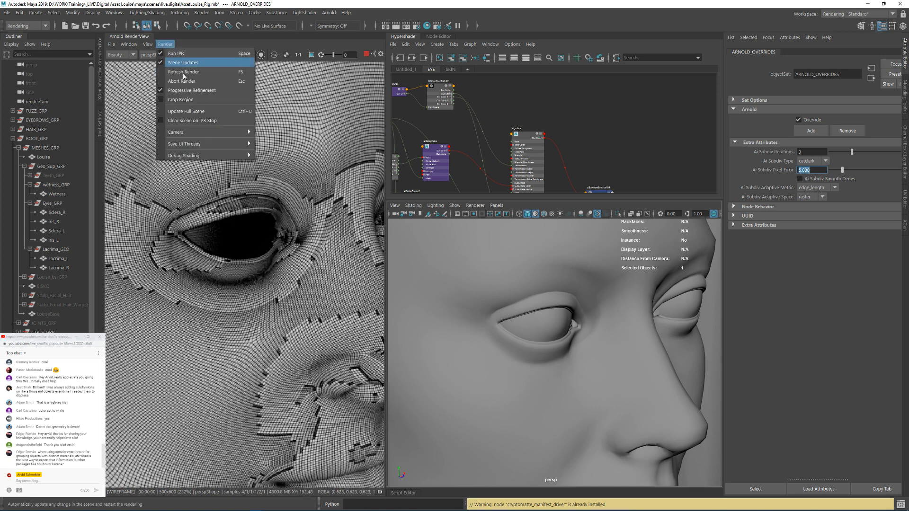
click(204, 110)
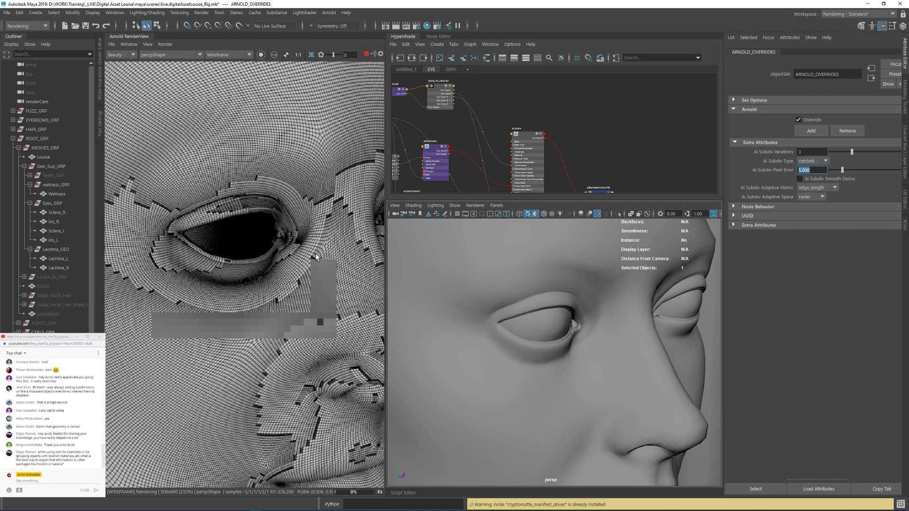
Step: Update the full scene with the nose framed closely, and examine the adaptive wireframe there and across the whole face
alt+right_drag(561, 316, 564, 351)
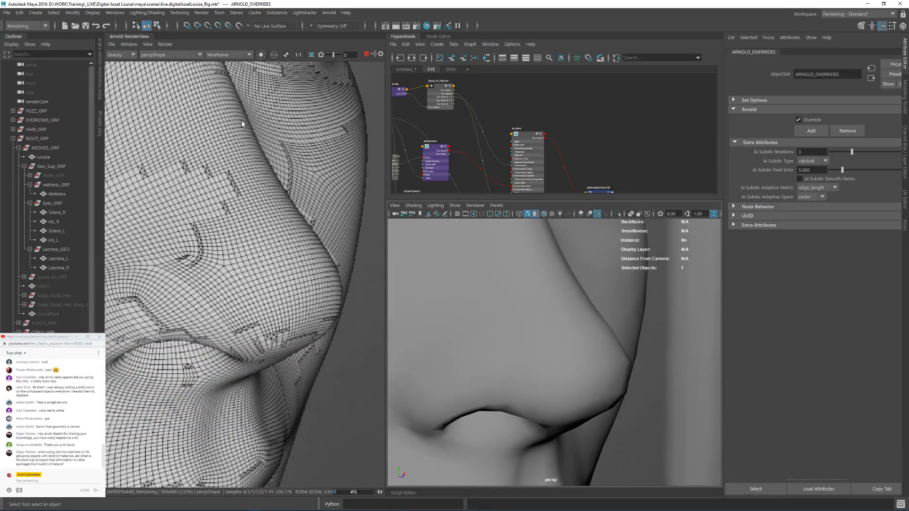
click(165, 44)
click(179, 112)
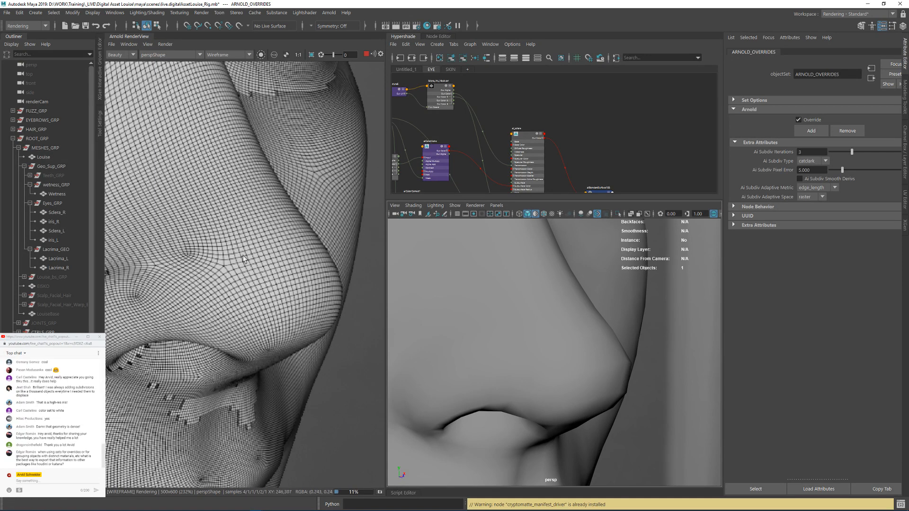
alt+right_drag(578, 361, 524, 321)
alt+drag(523, 321, 436, 326)
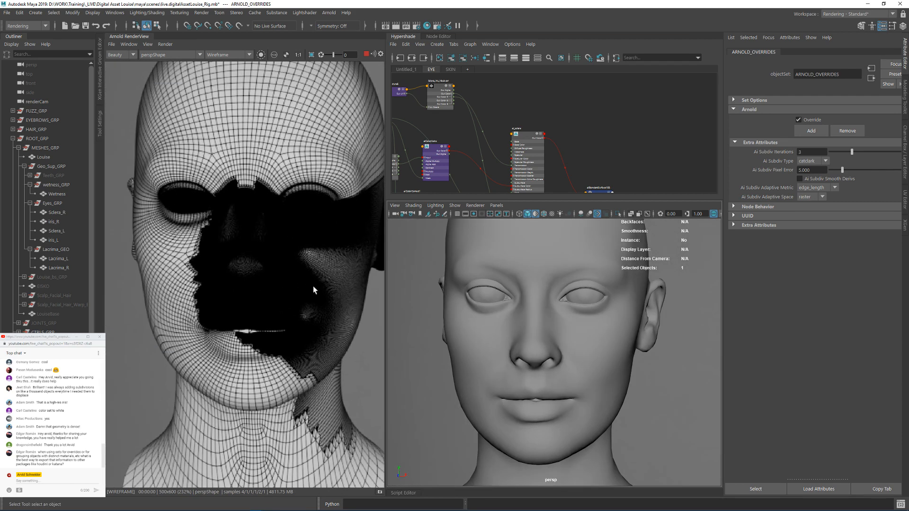
alt+drag(545, 298, 530, 284)
scroll(530, 285, up, 3)
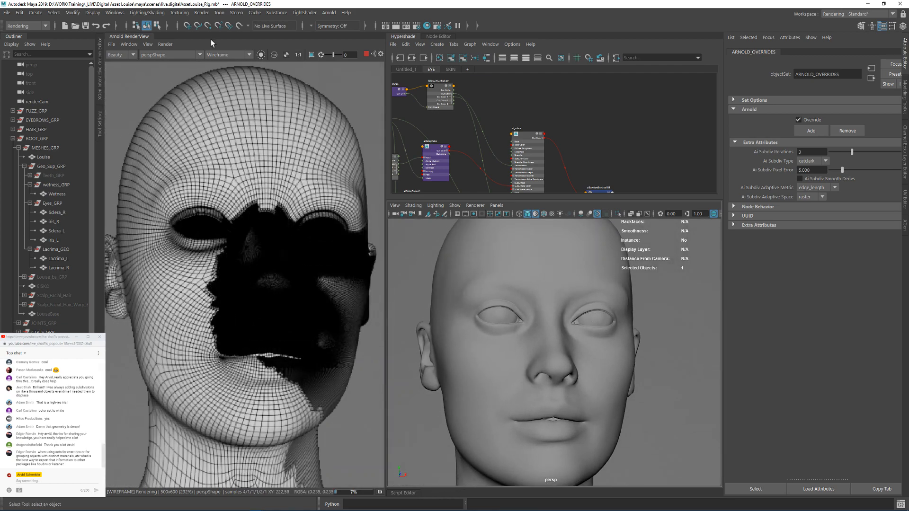
Step: Switch the Arnold RenderView's debug shading mode from Wireframe to Shading
click(218, 55)
click(530, 285)
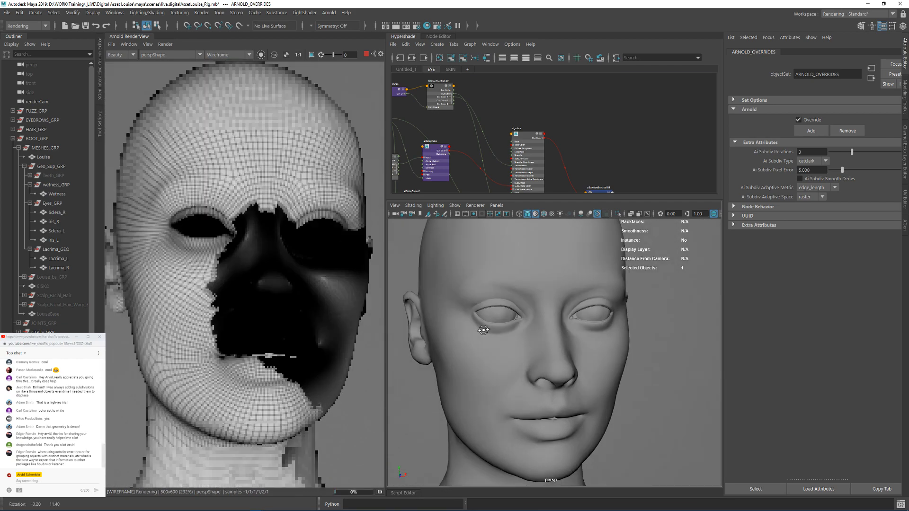
click(214, 55)
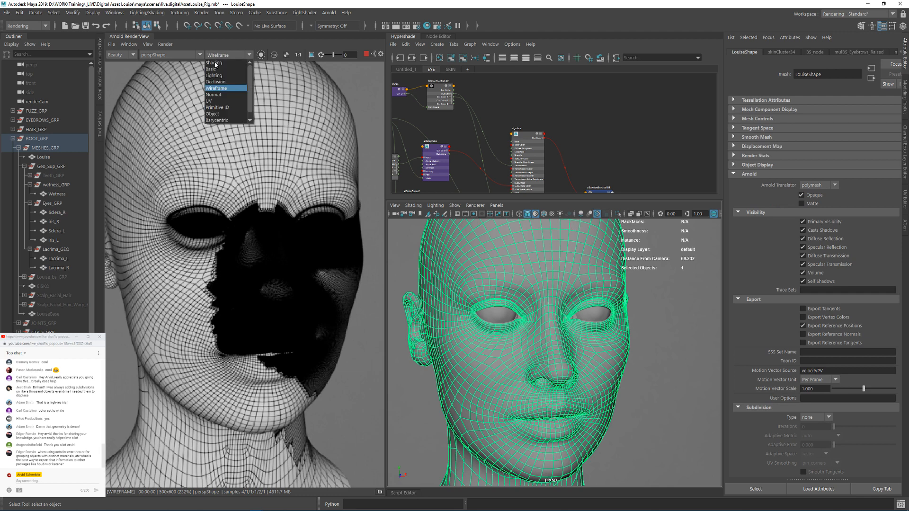
click(223, 65)
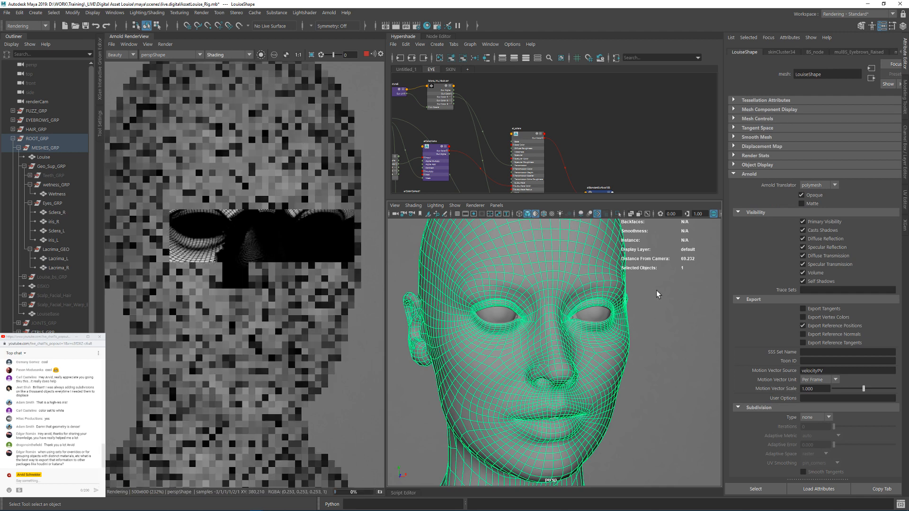
Step: Open the SKIN shader graph and set the aiSkin shader's specular roughness to 0.380
click(579, 292)
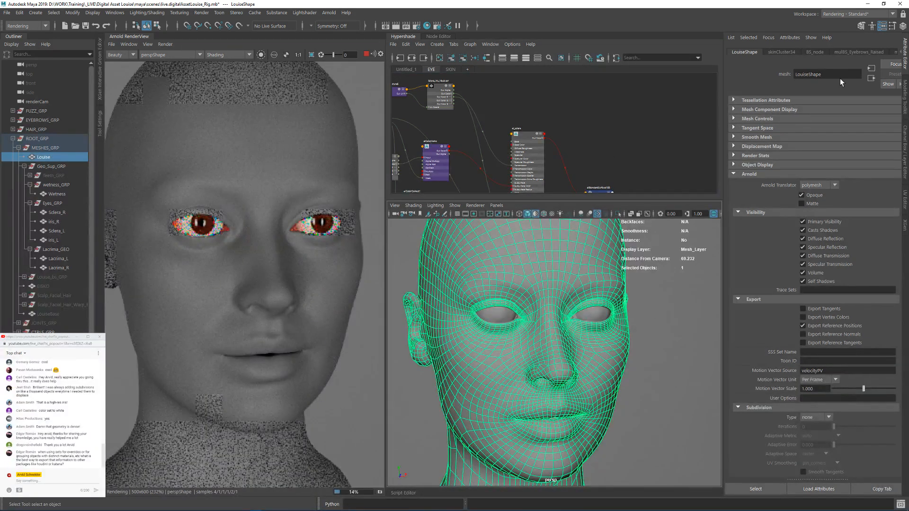
click(450, 70)
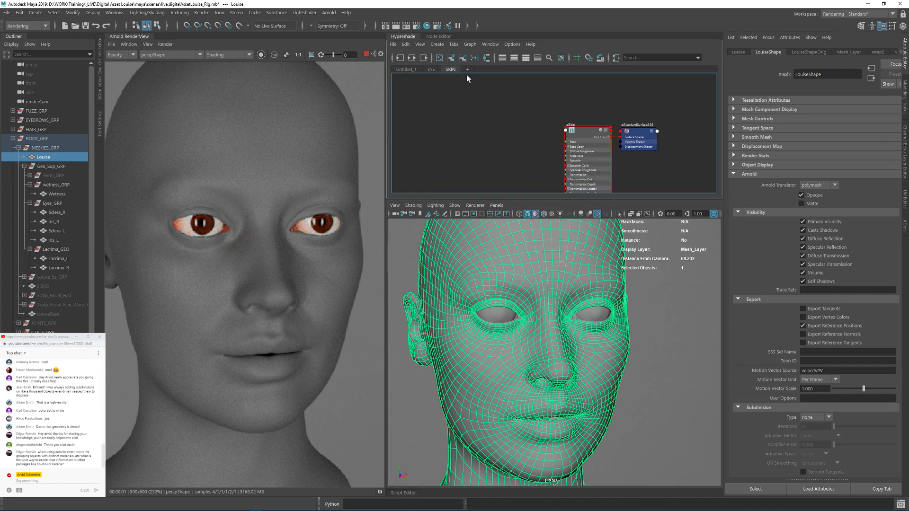
click(586, 133)
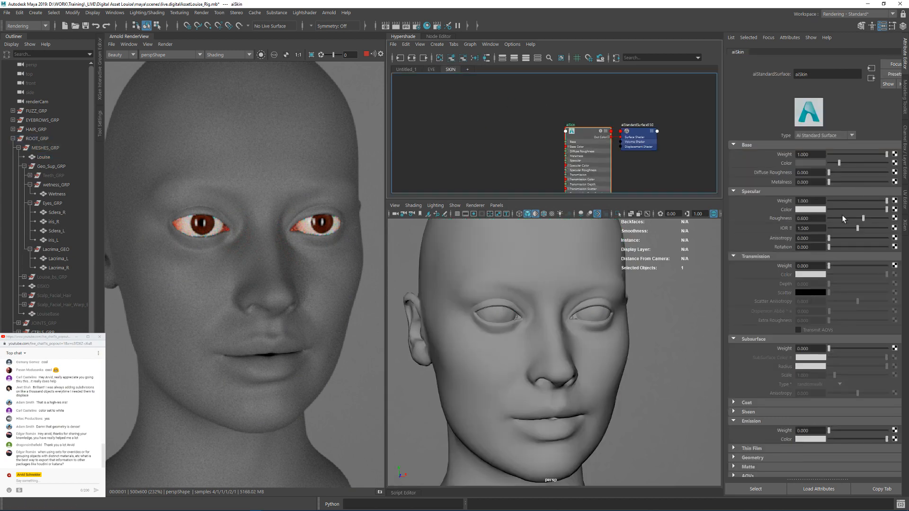
drag(863, 219, 851, 217)
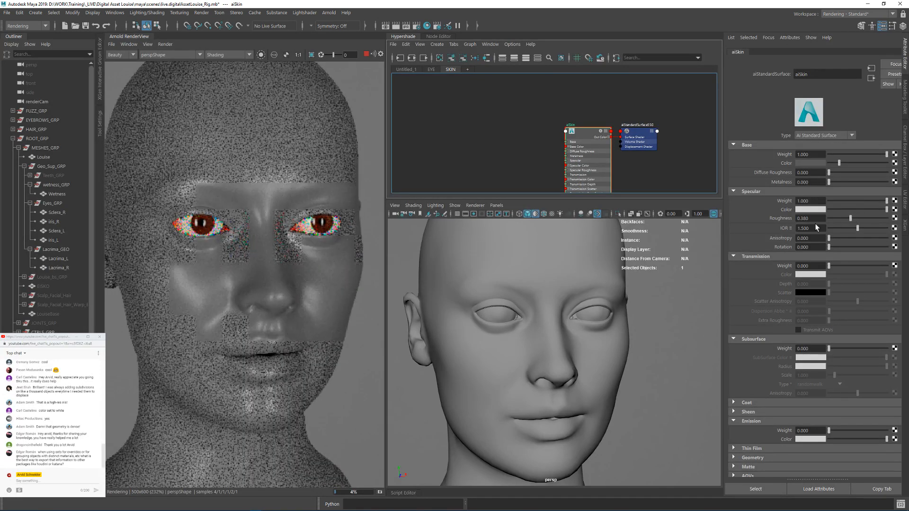
alt+drag(450, 282, 575, 327)
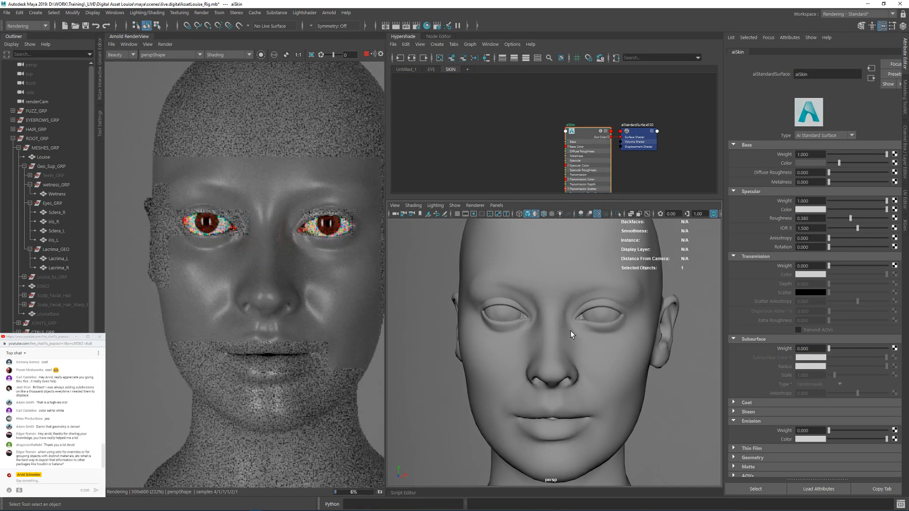
click(454, 110)
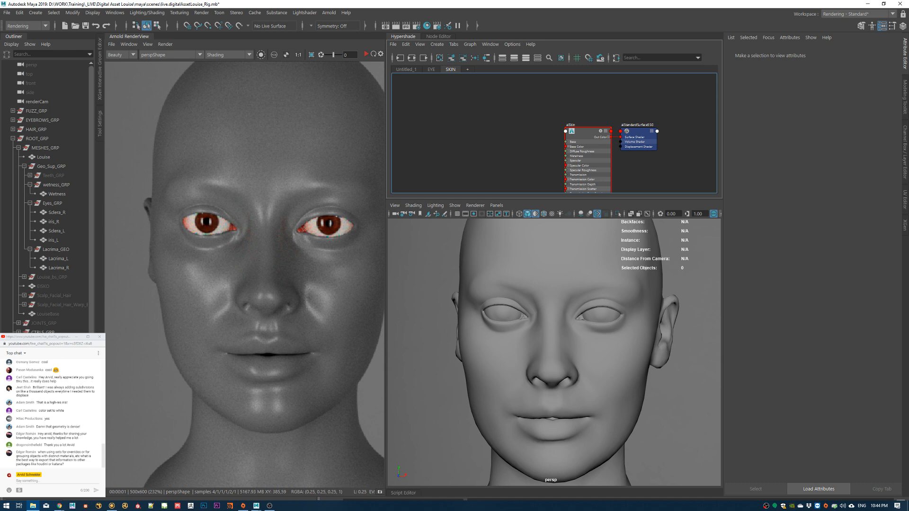
Step: Switch to File Explorer and open the Textures\Head folder of Eisko_Head_Rig_Datapack_VFX
click(32, 506)
drag(908, 128, 585, 95)
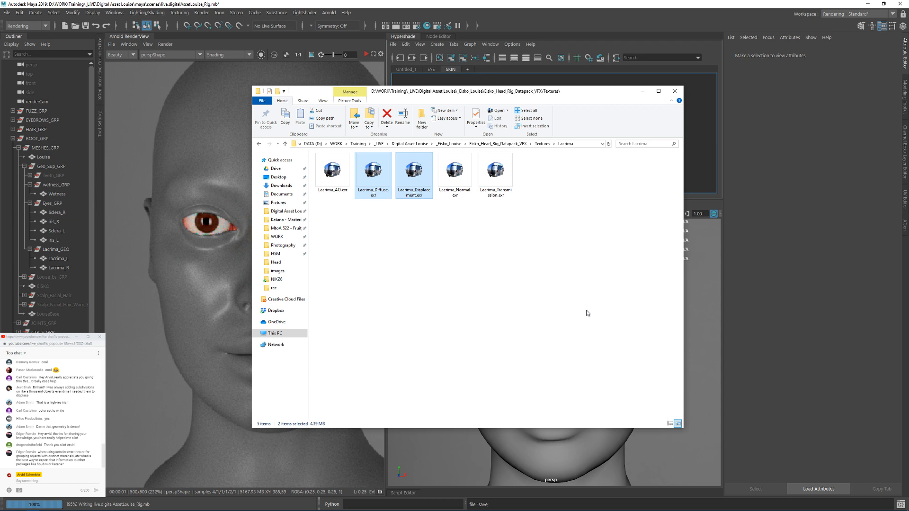
click(560, 296)
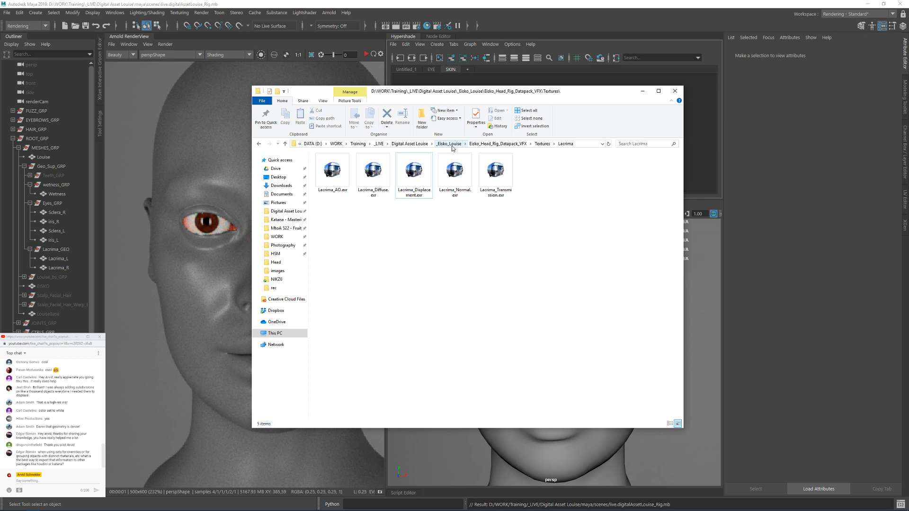
click(498, 143)
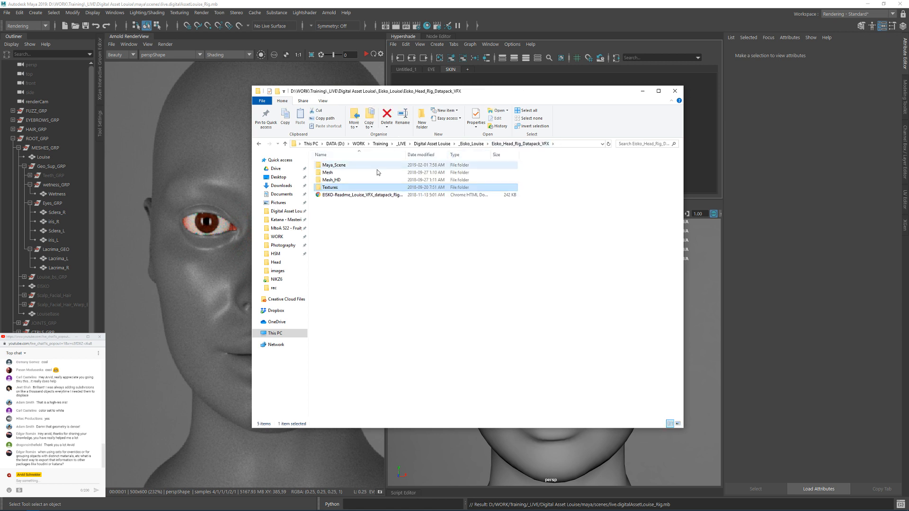
double_click(340, 188)
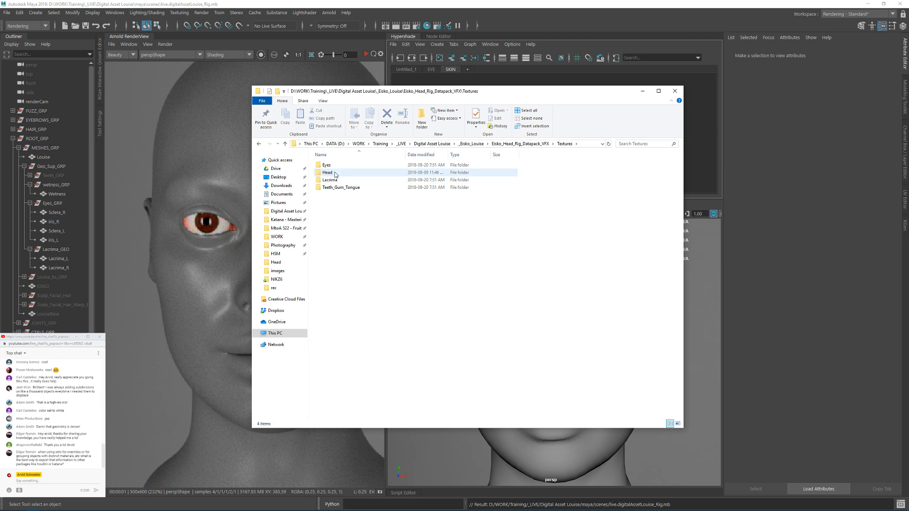
double_click(342, 174)
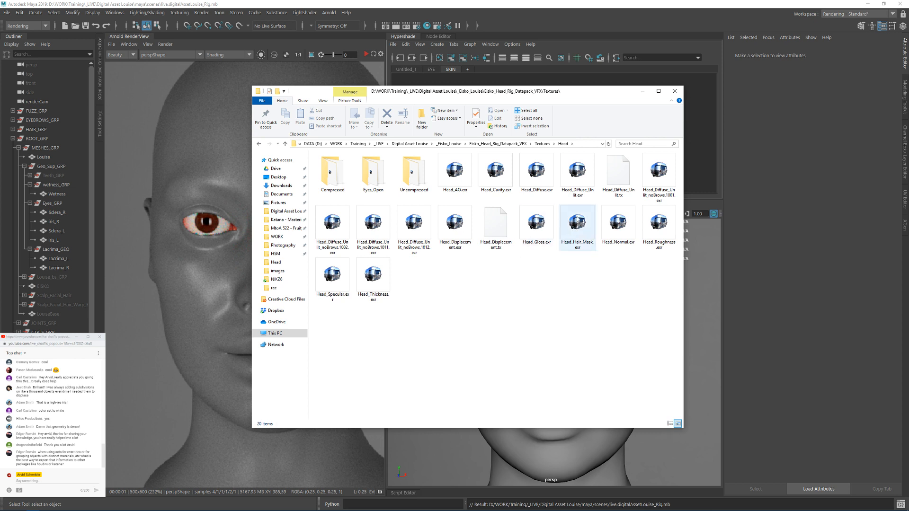
Step: Open Head_Diffuse.exr and Head_Diffuse_Unlit.exr in RV, close its console and maximize the image viewer
click(577, 176)
ctrl+click(540, 195)
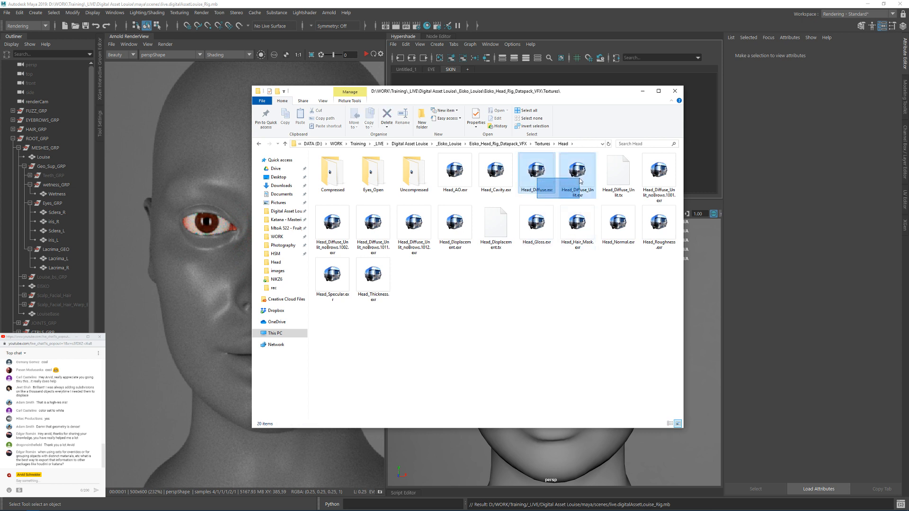
double_click(542, 187)
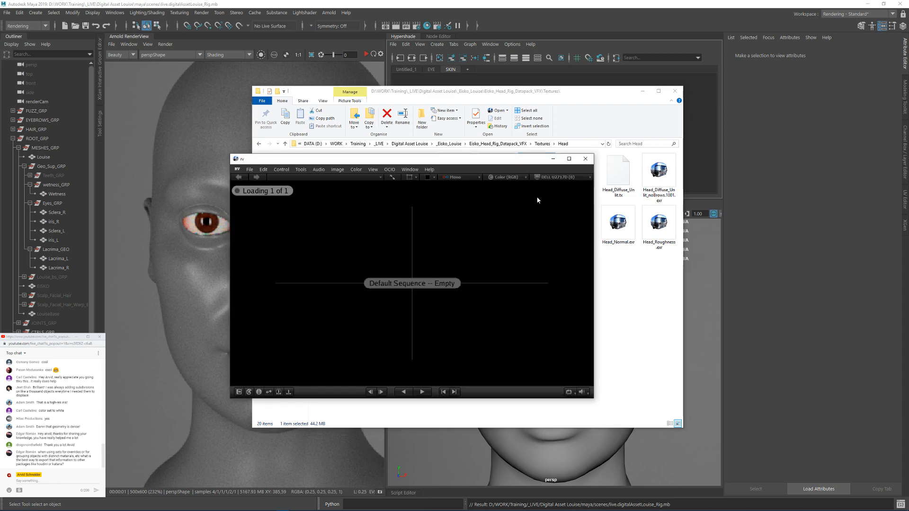
click(475, 305)
alt+drag(379, 230, 239, 206)
alt+drag(579, 244, 672, 250)
drag(677, 200, 287, 197)
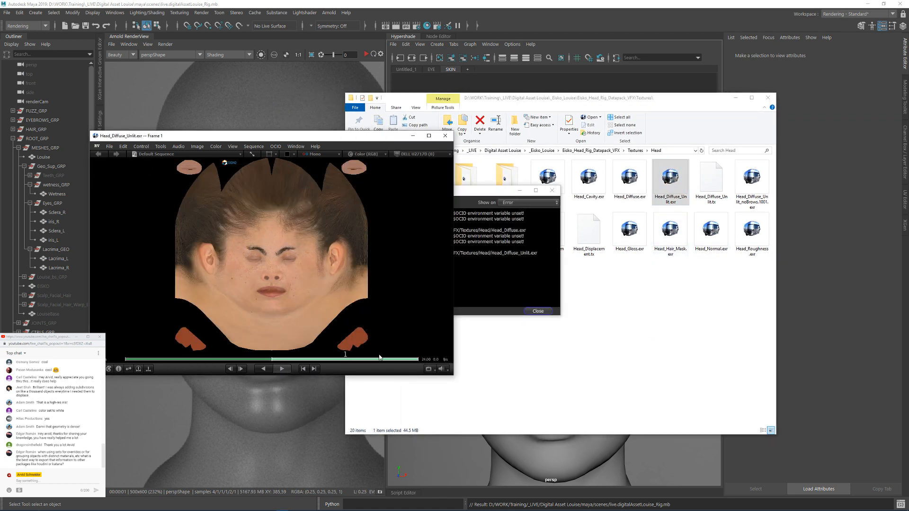
click(538, 312)
double_click(362, 136)
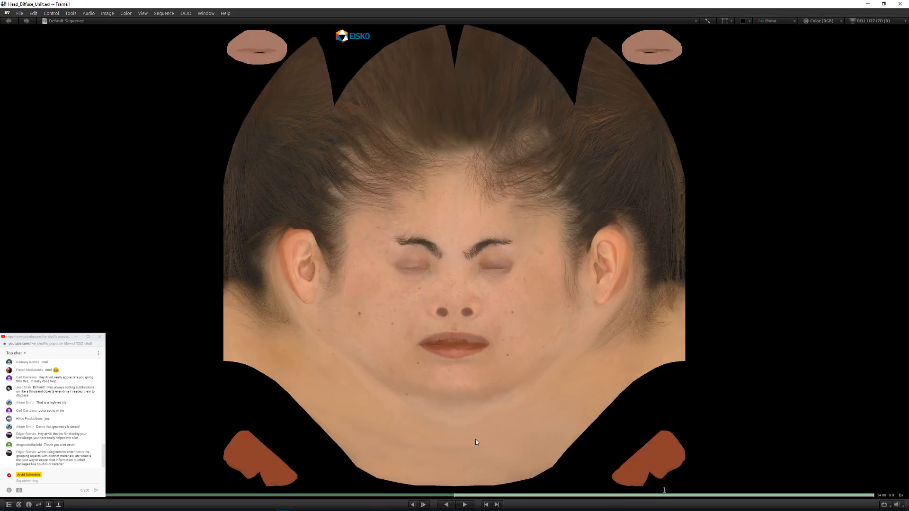
Step: Flip repeatedly between Head_Diffuse.exr and Head_Diffuse_Unlit.exr to compare their skin shading, and close the viewer
key(Left)
key(Right)
key(Left)
key(Right)
key(Left)
key(Right)
key(Left)
key(Right)
key(Left)
key(Right)
key(Left)
key(Right)
key(Left)
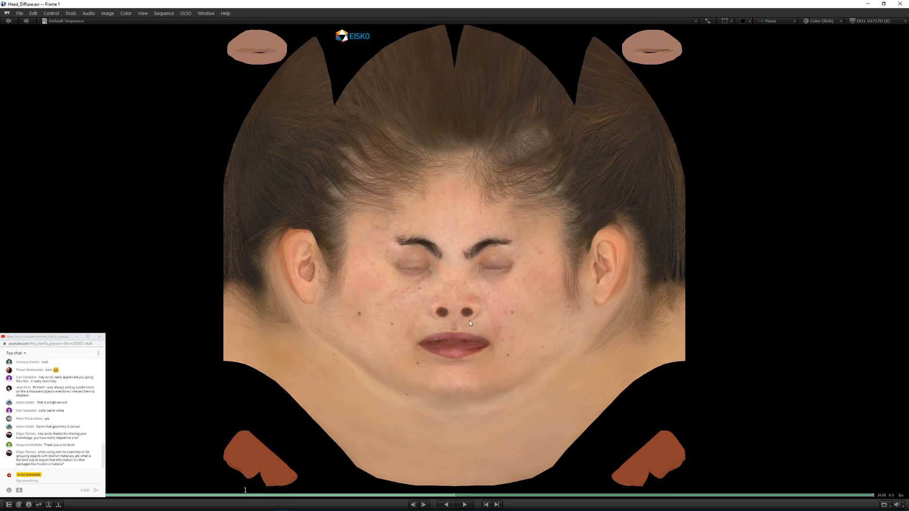
key(Right)
key(Left)
key(Right)
key(Left)
key(Right)
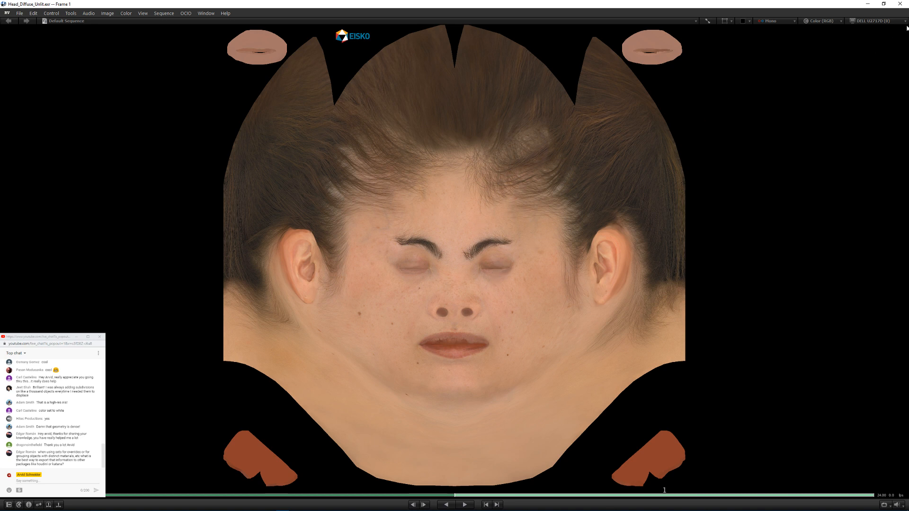
click(900, 3)
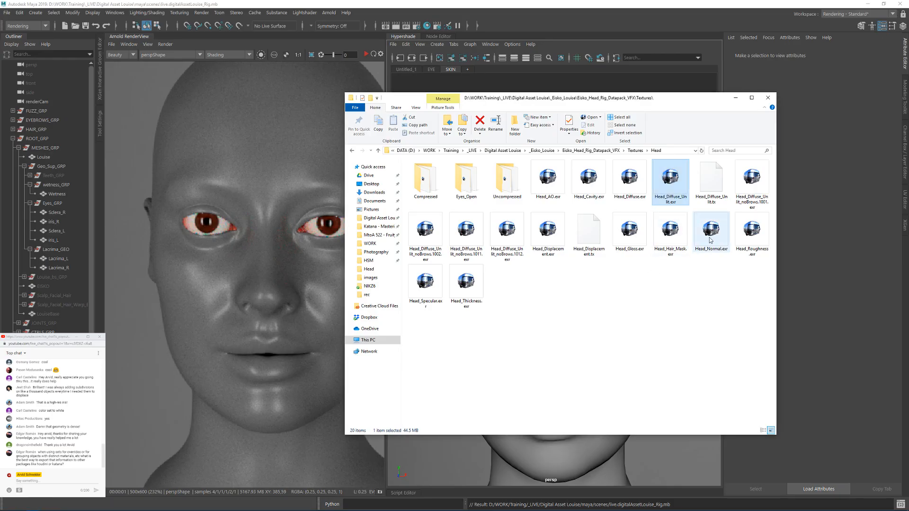
Step: Move the Head textures folder window aside and make the Hypershade graph area taller to have both within reach
click(692, 315)
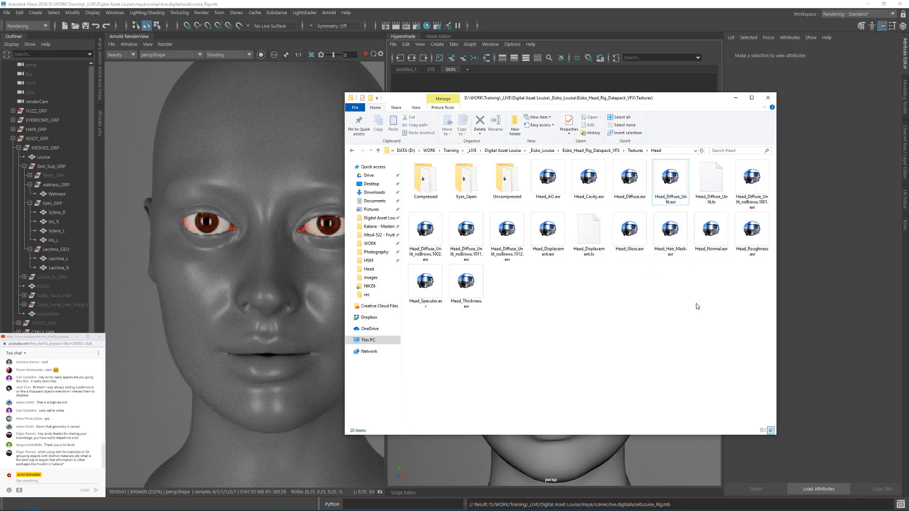
drag(503, 99, 681, 107)
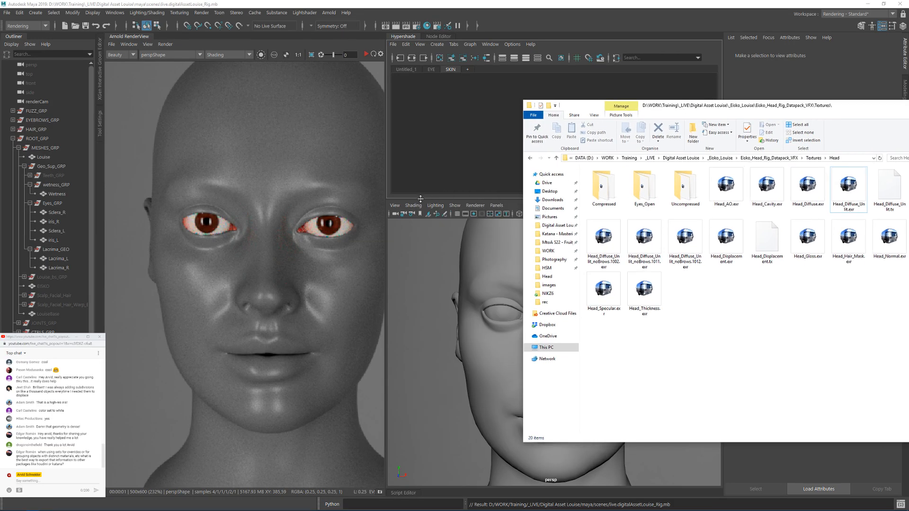
drag(411, 199, 416, 233)
alt+middle_drag(506, 186, 535, 149)
key(alt+Tab)
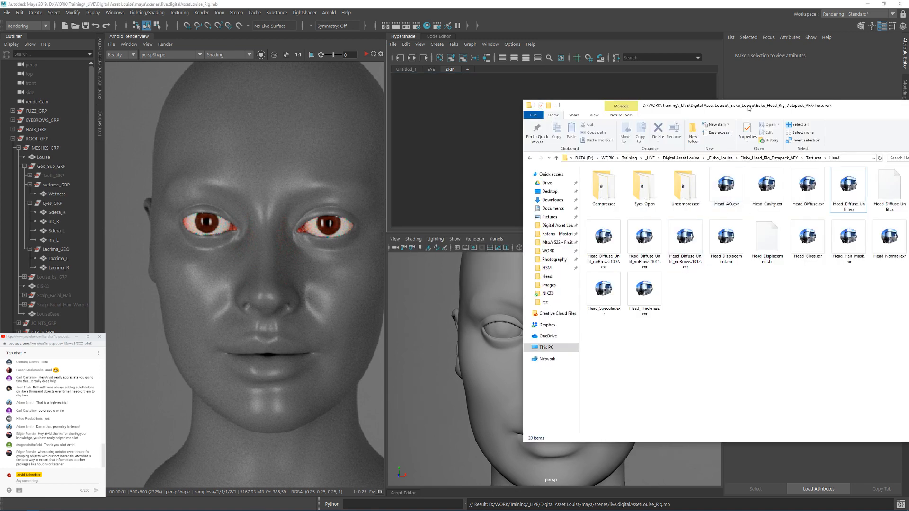
Step: Select Head_Cavity.exr, Head_Diffuse_Unlit.exr, Head_Displacement.exr and Head_Roughness.exr in the Head folder and import them into Maya's SKIN graph
drag(750, 107, 494, 128)
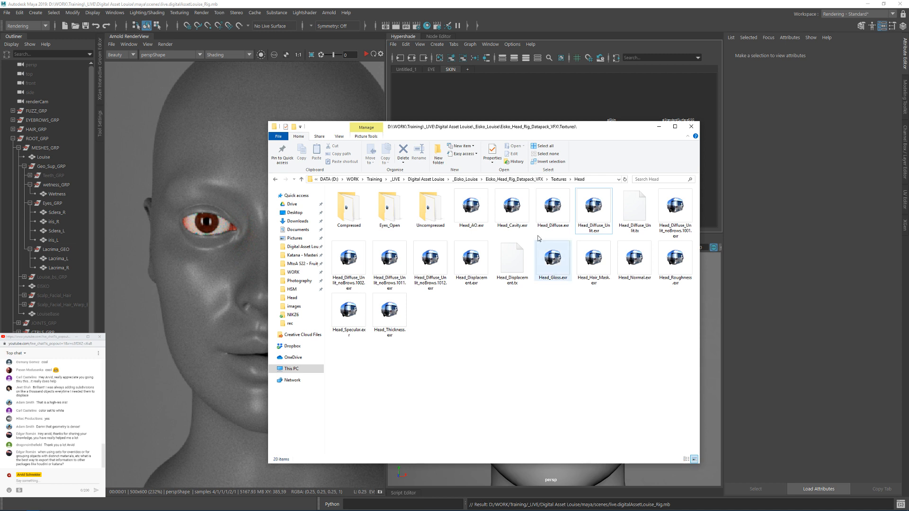
click(512, 209)
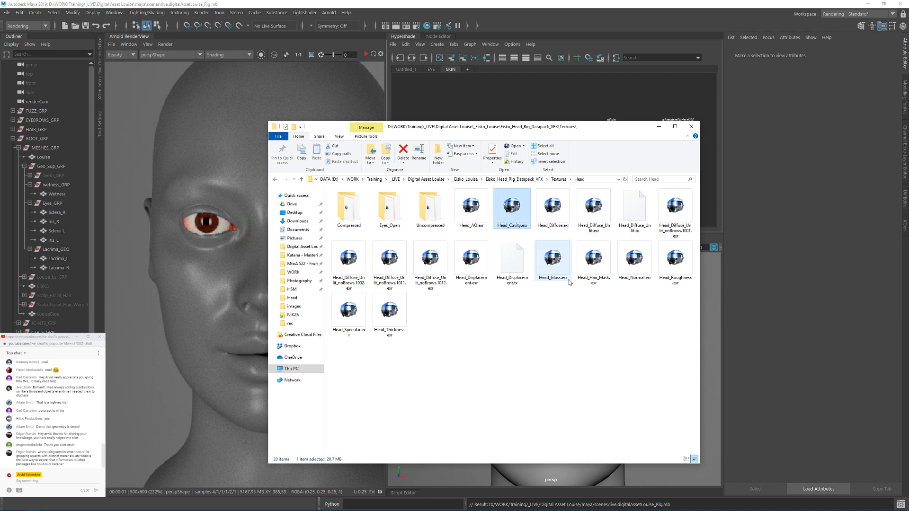
ctrl+click(593, 209)
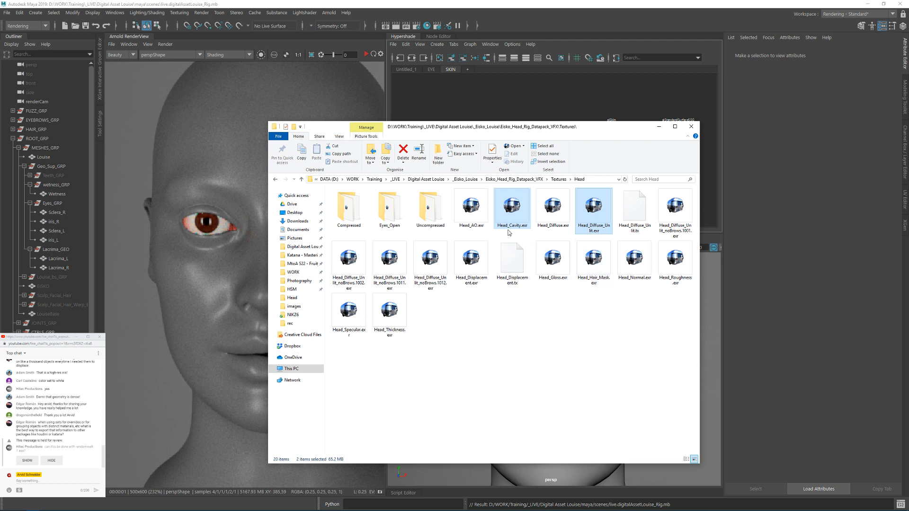
ctrl+click(472, 265)
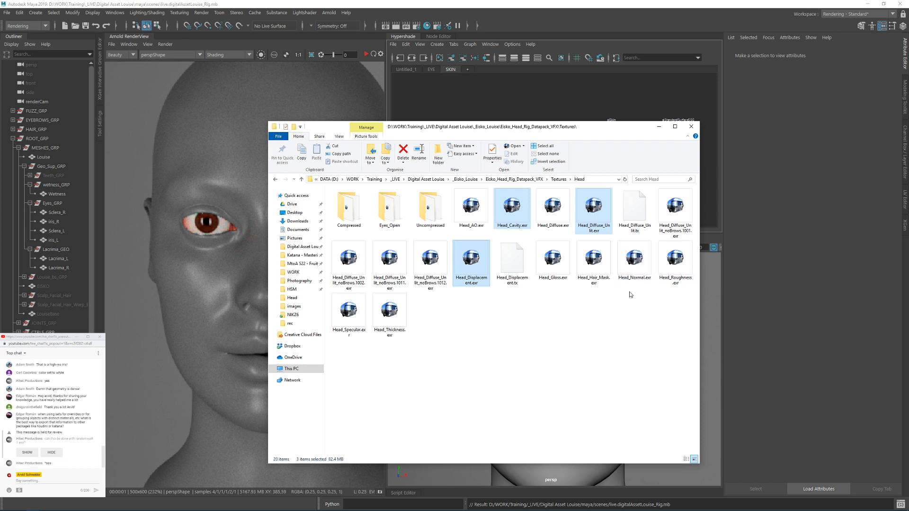
ctrl+click(556, 271)
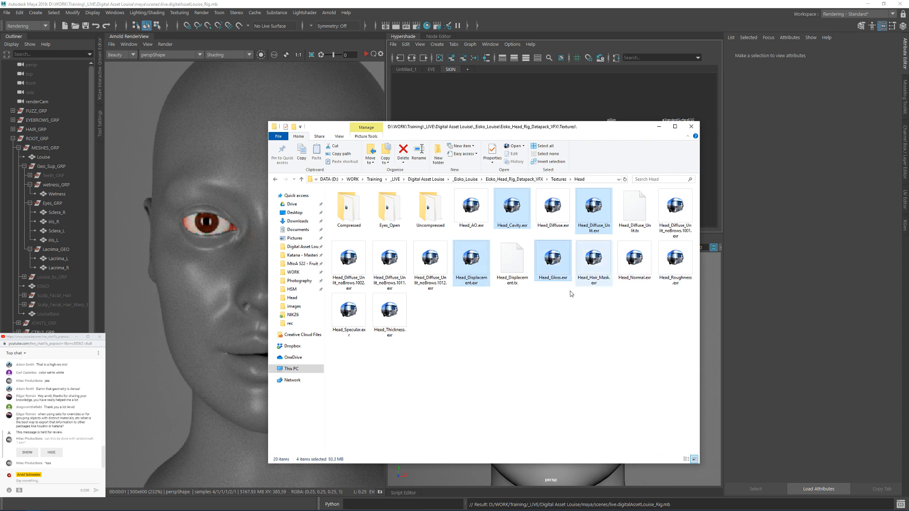
ctrl+click(564, 271)
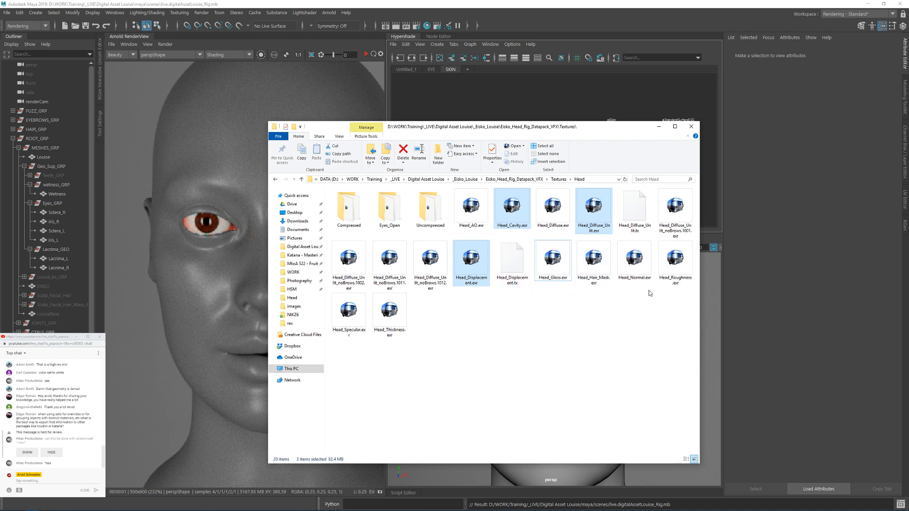
ctrl+click(673, 277)
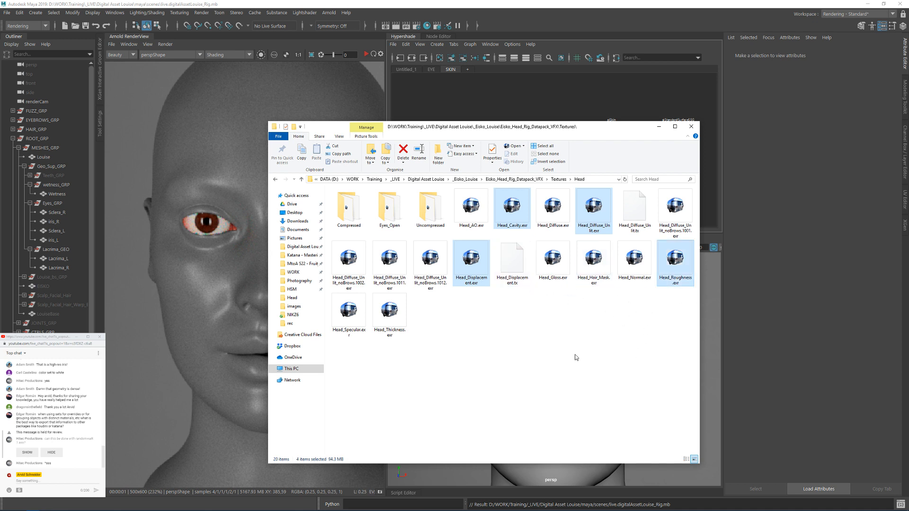
drag(682, 263, 473, 114)
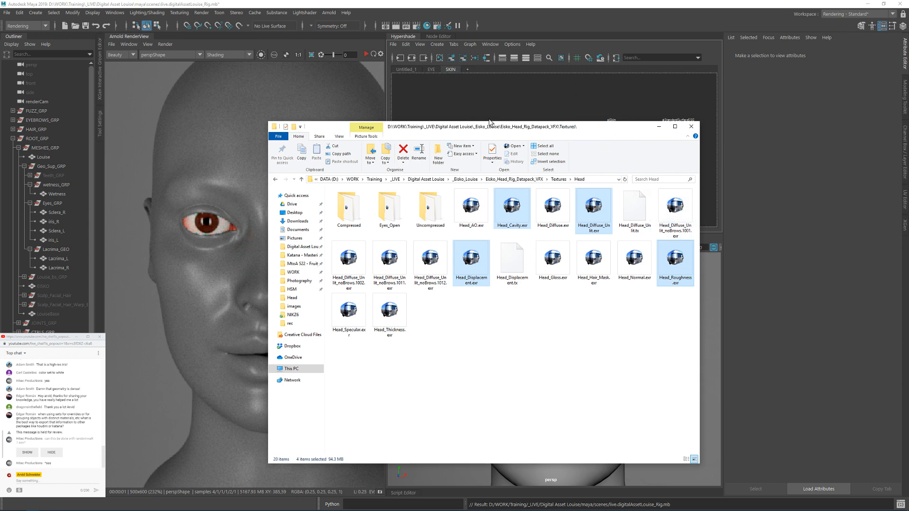
click(732, 266)
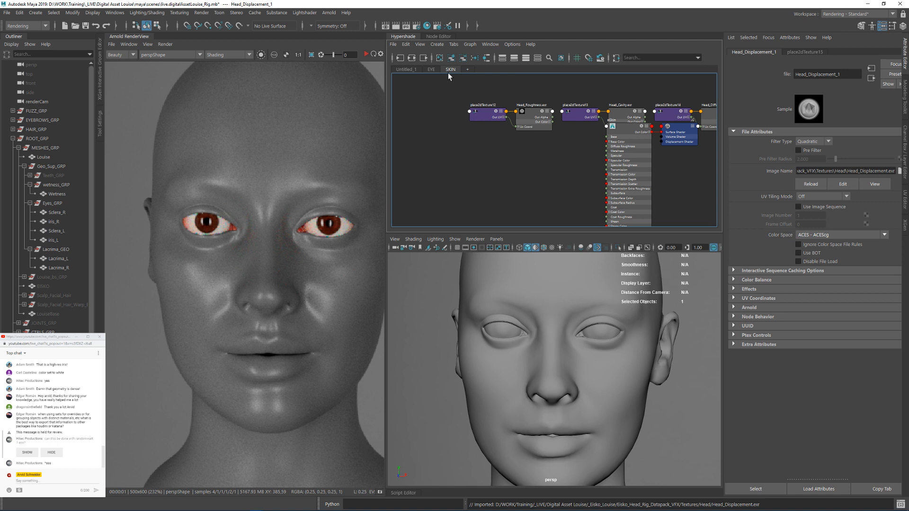
Step: Rearrange the SKIN graph and place the four imported texture networks in front of the aiSkin node's inputs
click(475, 59)
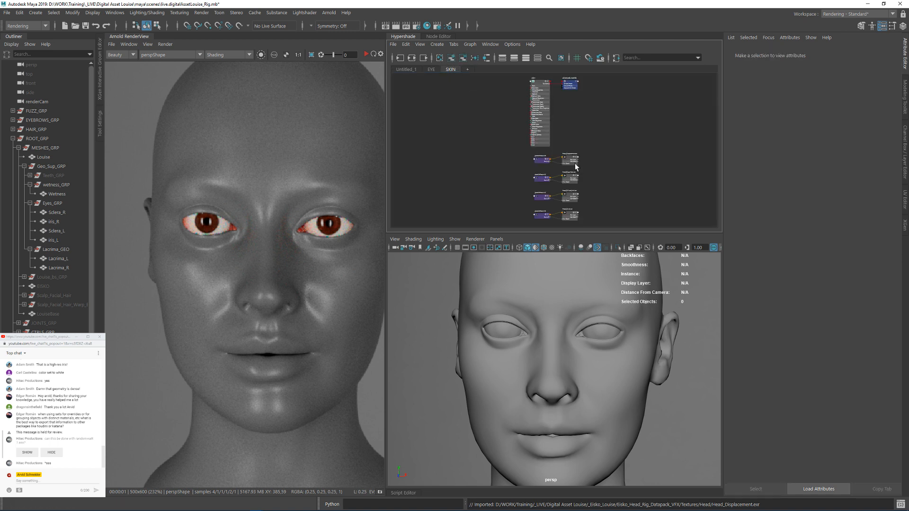
drag(600, 154, 496, 138)
click(635, 143)
scroll(547, 193, up, 5)
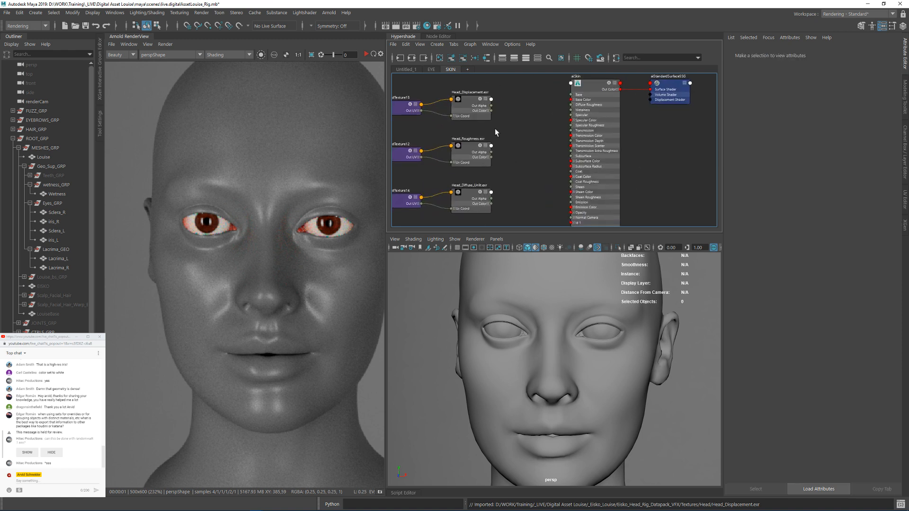
Step: Show the live chat message held for review and return to the aiSkin node in the graph
key(Tab)
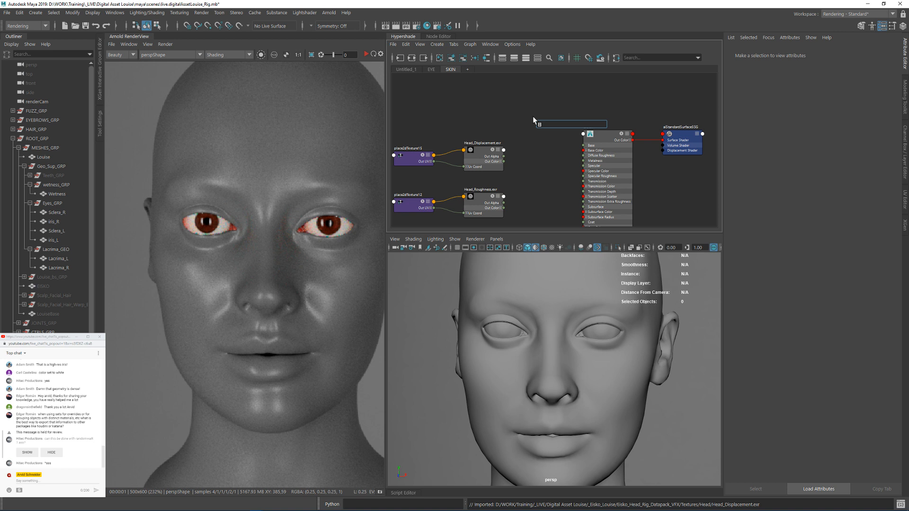
click(27, 453)
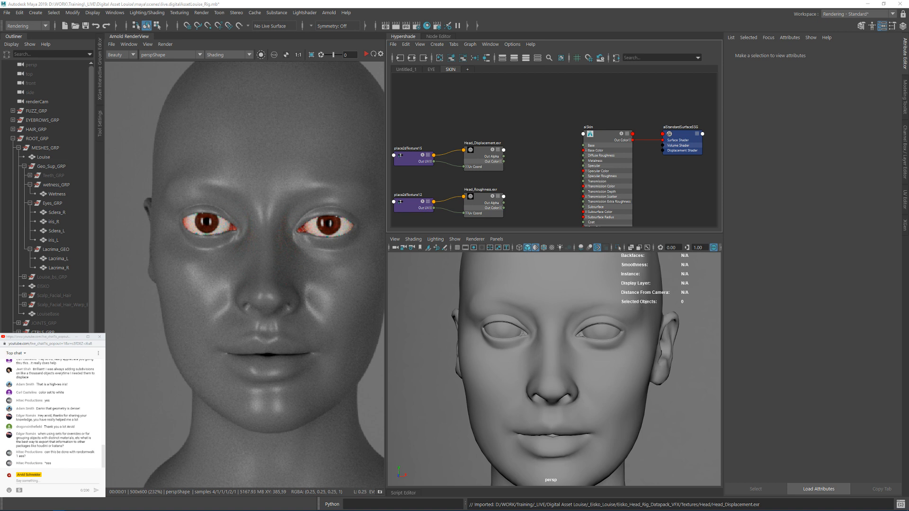
click(599, 134)
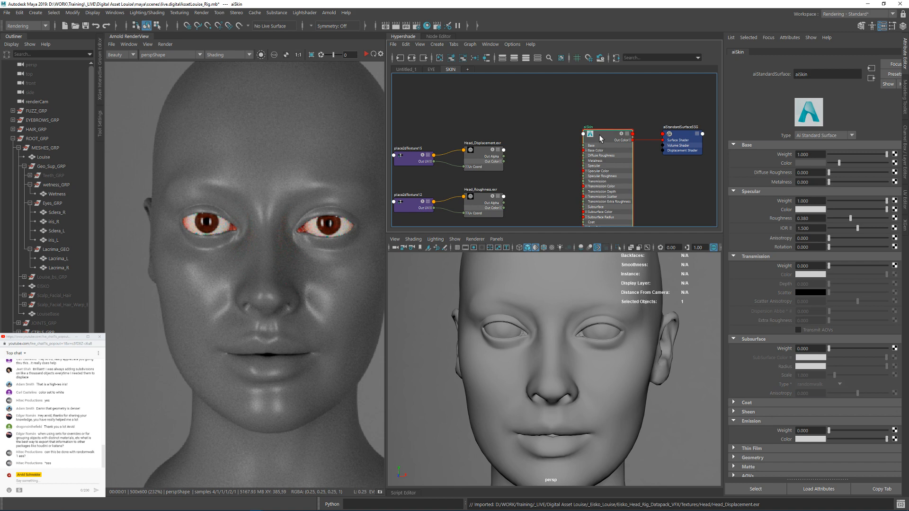
scroll(519, 167, up, 2)
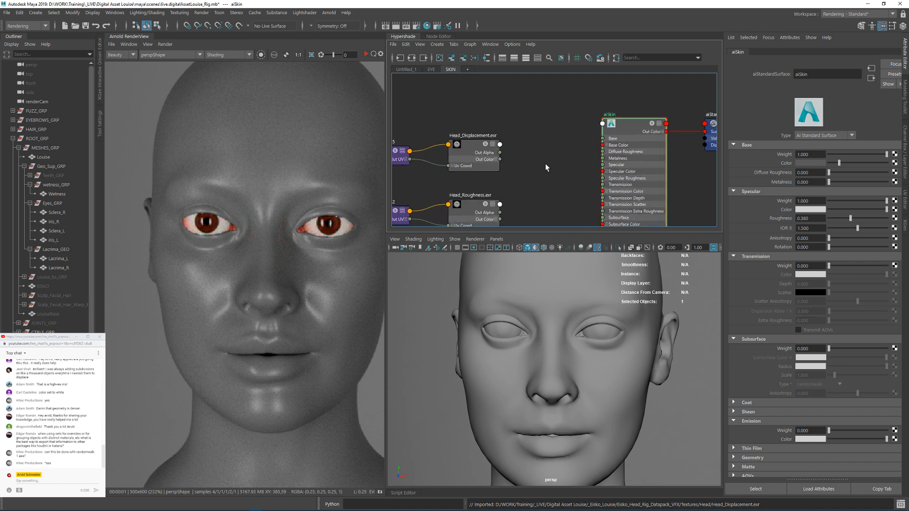
Step: Create a displacement shader node between the textures and aiSkin, move aiSkin aside and delete the extra shading group
drag(500, 159, 534, 129)
alt+middle_drag(533, 137, 531, 168)
click(522, 119)
key(Tab)
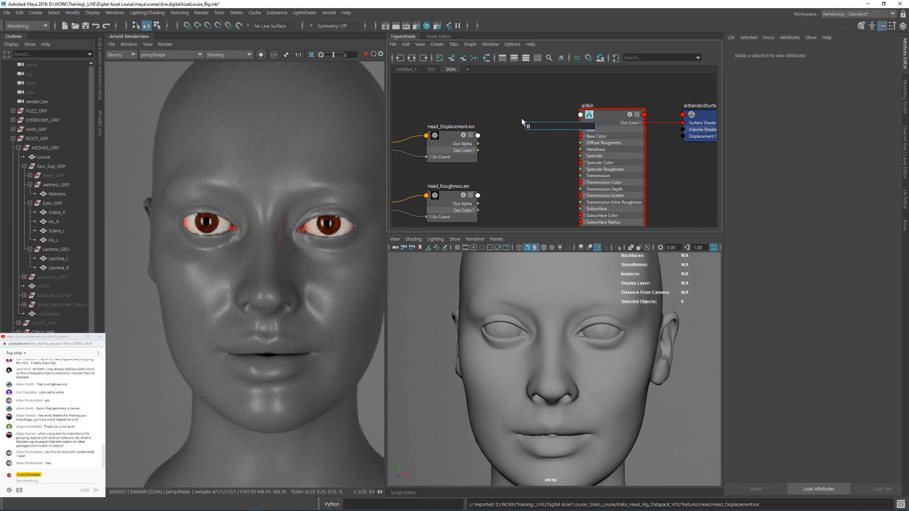
text(disp)
key(Down)
key(Return)
mouse_move(608, 116)
mouse_down()
mouse_move(629, 151)
mouse_move(616, 131)
mouse_up()
click(618, 130)
key(Delete)
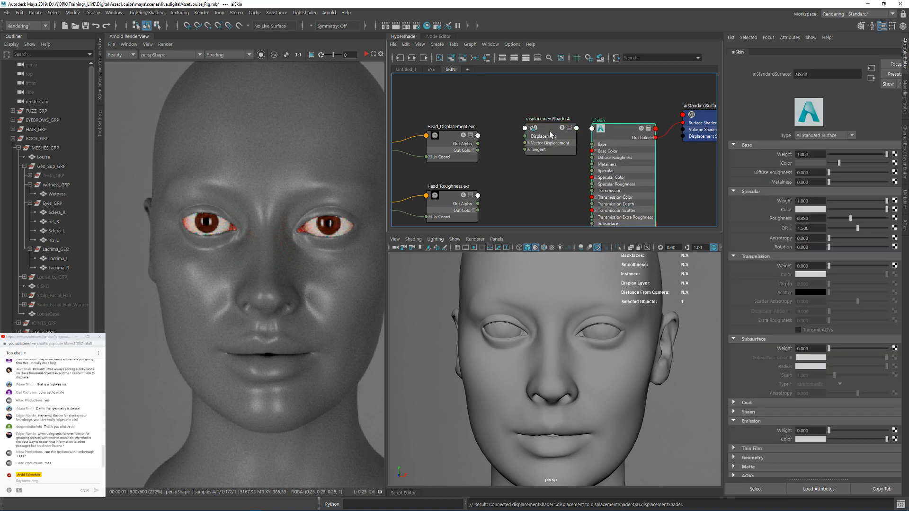
Step: Wire Head_Displacement's Out Color R into the displacement shader and connect that shader to the aiSkin shading group's Displacement Shader input
drag(549, 130, 534, 89)
click(473, 150)
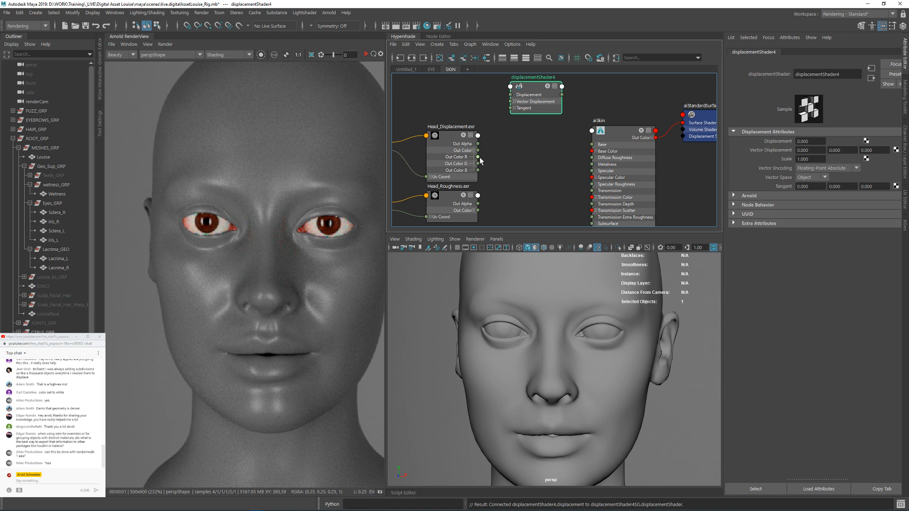
drag(478, 157, 630, 145)
alt+middle_drag(478, 179, 563, 170)
Step: Move the Head_Displacement.exr node and its place2dTexture node up, apart from the other textures and closer to the displacement shader
click(483, 140)
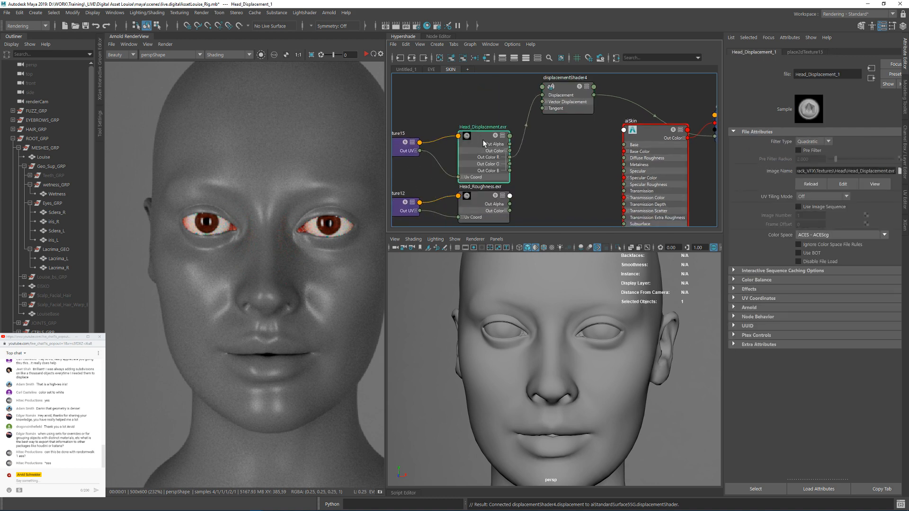
alt+middle_drag(479, 108, 564, 84)
click(464, 117)
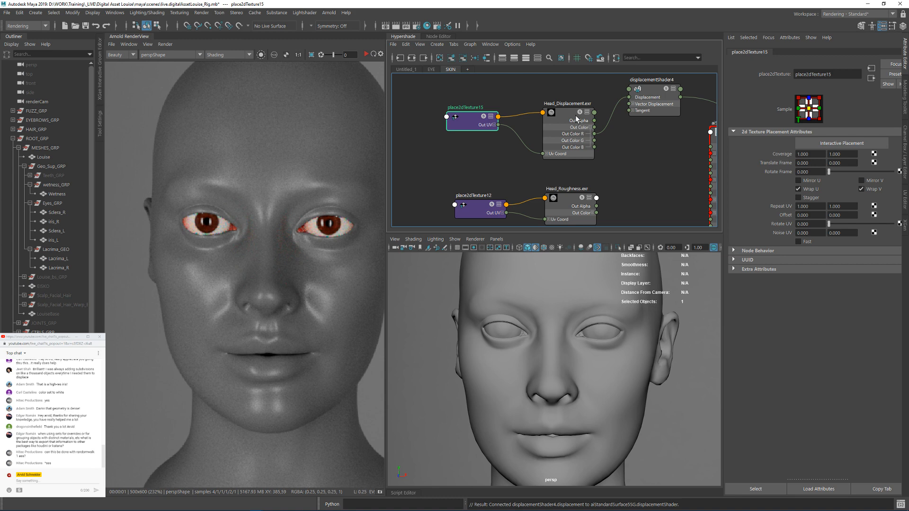
scroll(573, 132, down, 5)
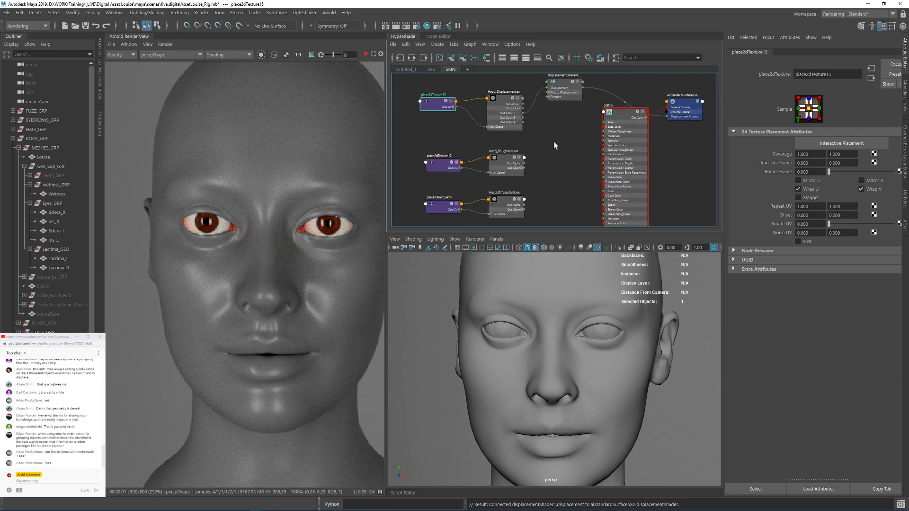
scroll(555, 146, up, 5)
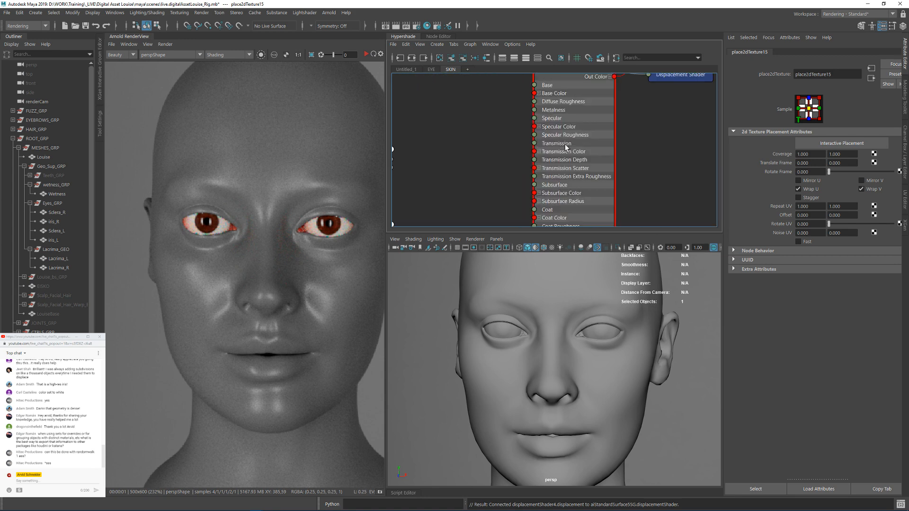
scroll(566, 147, down, 5)
alt+middle_drag(572, 83, 557, 154)
right_click(531, 106)
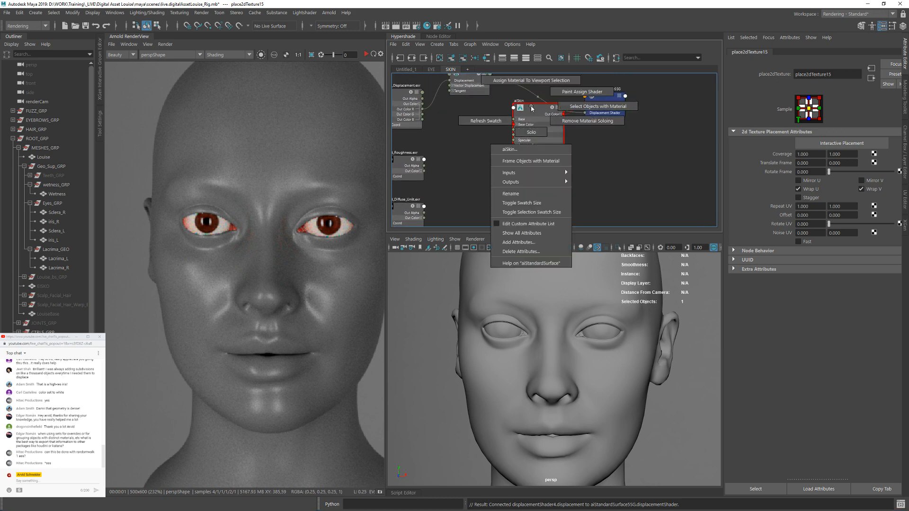
click(534, 224)
alt+middle_drag(577, 143, 586, 28)
alt+middle_drag(604, 201, 609, 227)
alt+middle_drag(610, 75, 590, 71)
click(599, 151)
right_click(534, 94)
alt+middle_drag(587, 144, 601, 179)
alt+middle_drag(492, 142, 503, 186)
drag(635, 141, 635, 104)
Step: Connect Head_Diffuse_Unlit's Out Color to the Subsurface Color input of aiSkin
alt+middle_drag(508, 169, 503, 130)
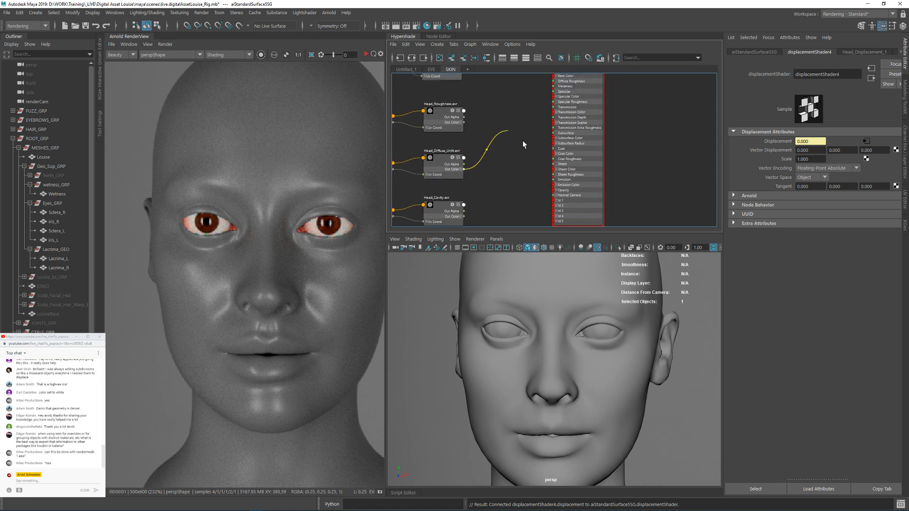
click(553, 139)
mouse_move(514, 176)
alt+middle_down()
mouse_move(528, 131)
mouse_move(503, 179)
alt+middle_up()
Step: Connect Head_Cavity's Out Color to aiSkin's id 2 input and Head_Roughness's Out Color to its id 1 input
click(477, 172)
click(573, 161)
click(474, 113)
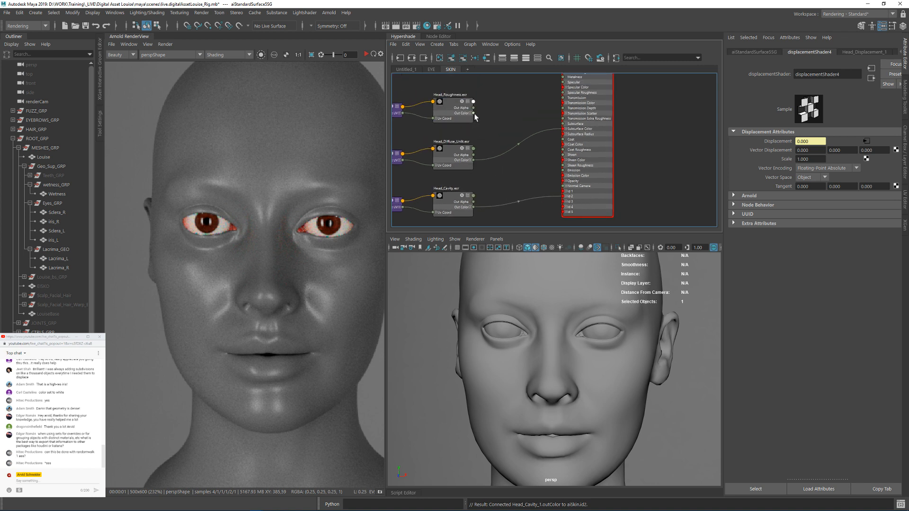
click(563, 192)
alt+middle_drag(537, 96, 517, 130)
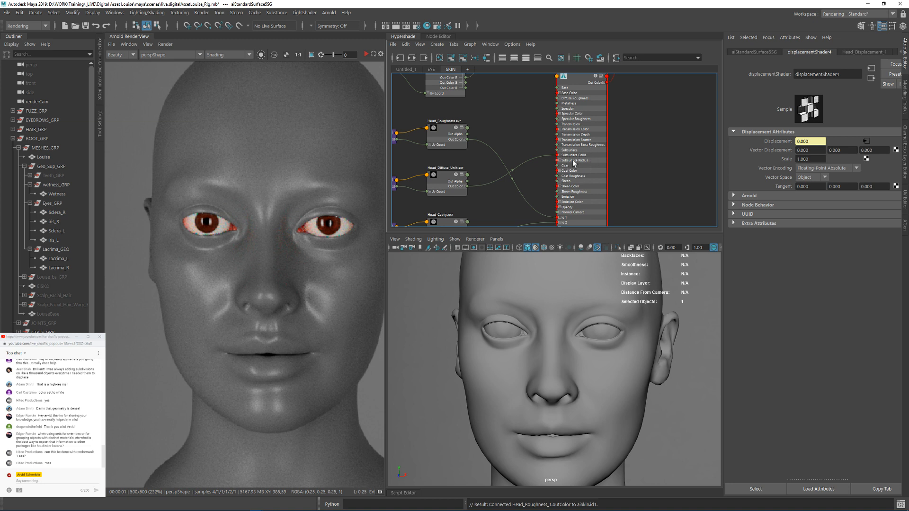
Step: Disconnect Head_Diffuse_Unlit from aiSkin's Subsurface Color and set the Subsurface weight to 1
click(583, 141)
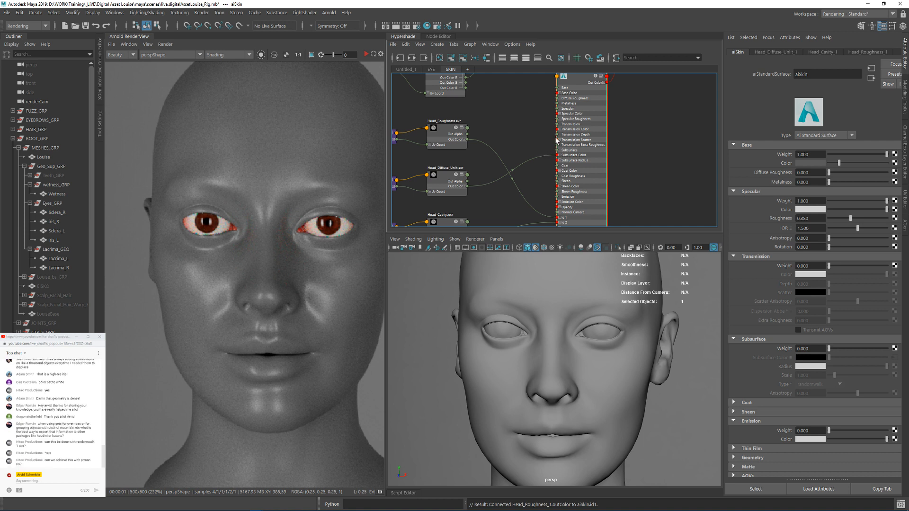
ctrl+alt+shift+drag(541, 144, 547, 163)
scroll(775, 303, down, 3)
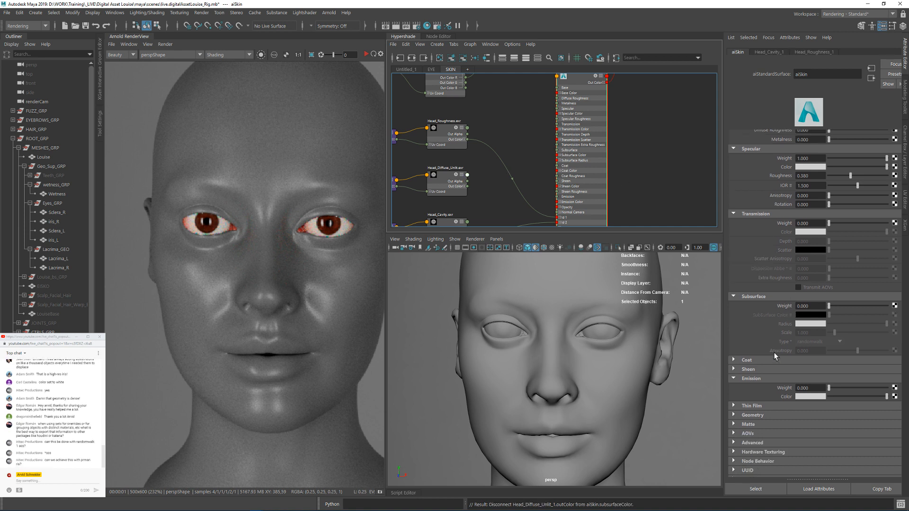
double_click(802, 298)
text(1)
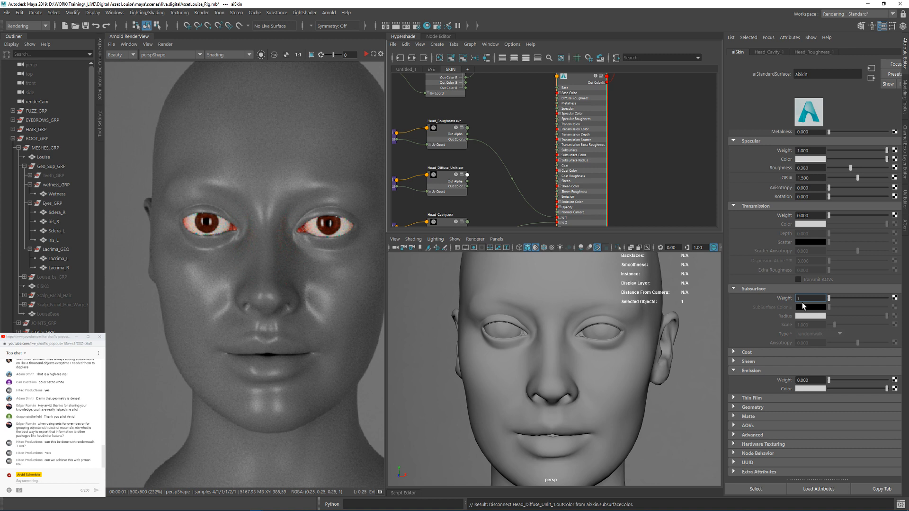
key(Return)
Step: Apply the Skin 1 preset to aiSkin's subsurface settings and set the subsurface type to randomwalk_v2
click(789, 308)
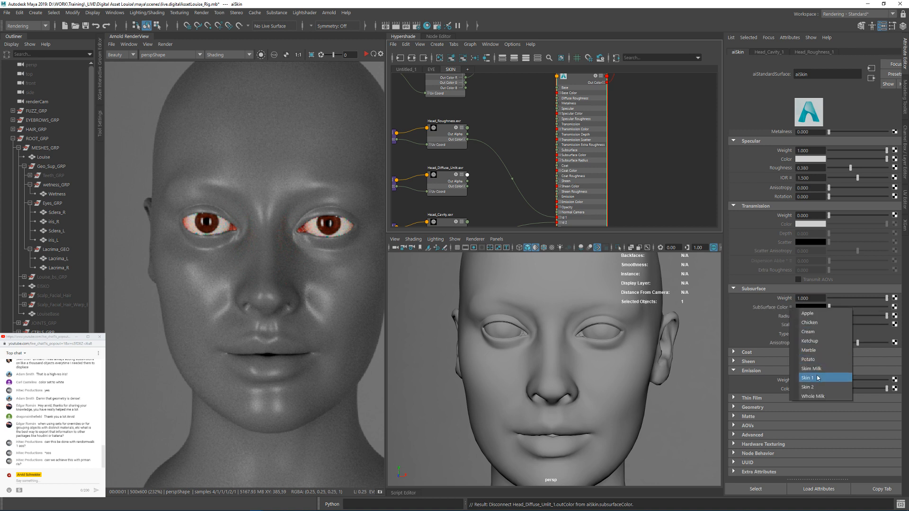
click(809, 378)
click(807, 317)
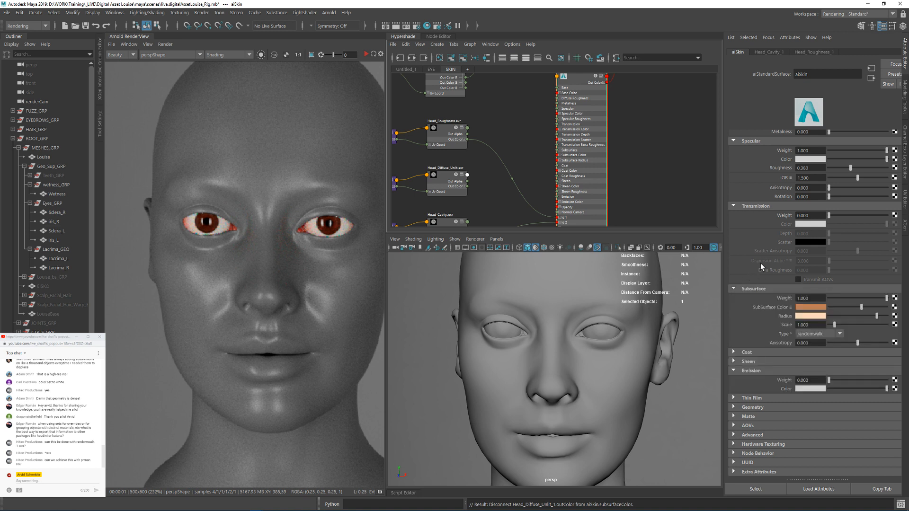
click(814, 335)
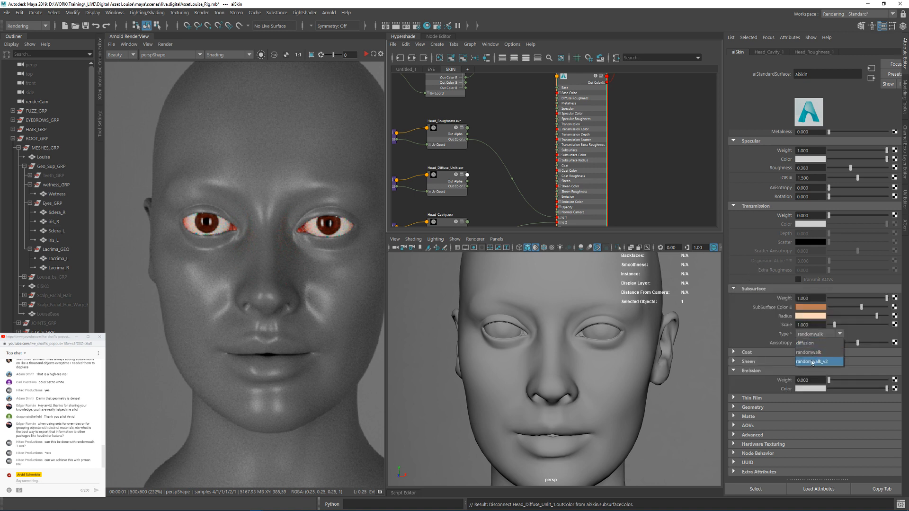
click(812, 361)
Step: Reconnect Head_Diffuse_Unlit's Out Color to aiSkin's Subsurface Color input
scroll(469, 186, up, 3)
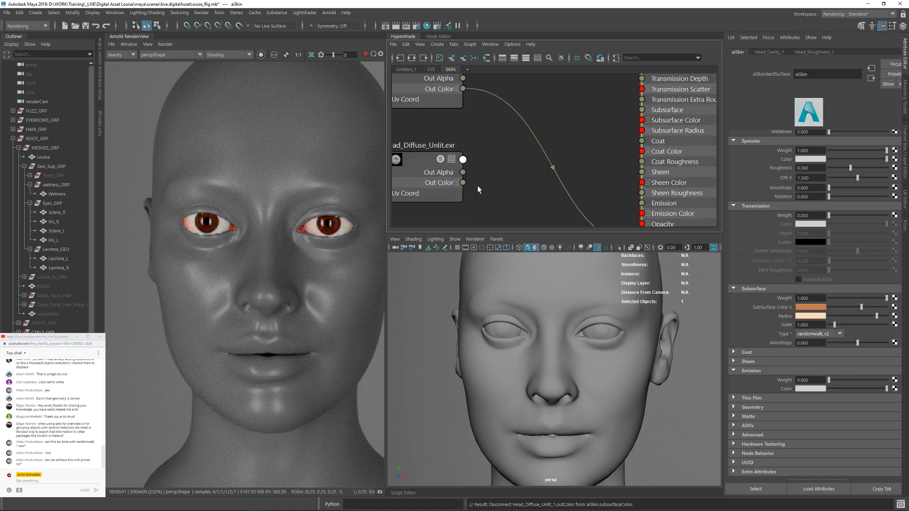
alt+middle_drag(477, 185, 521, 175)
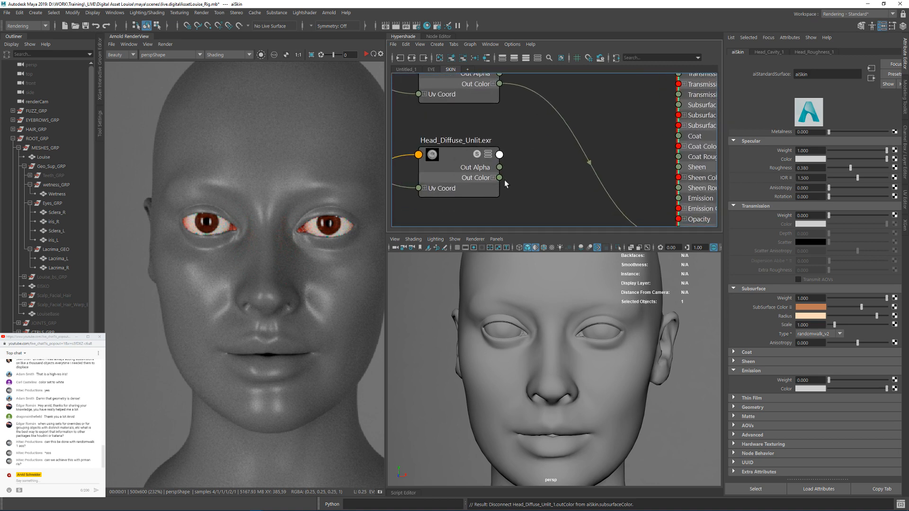
drag(499, 178, 581, 142)
scroll(562, 119, down, 2)
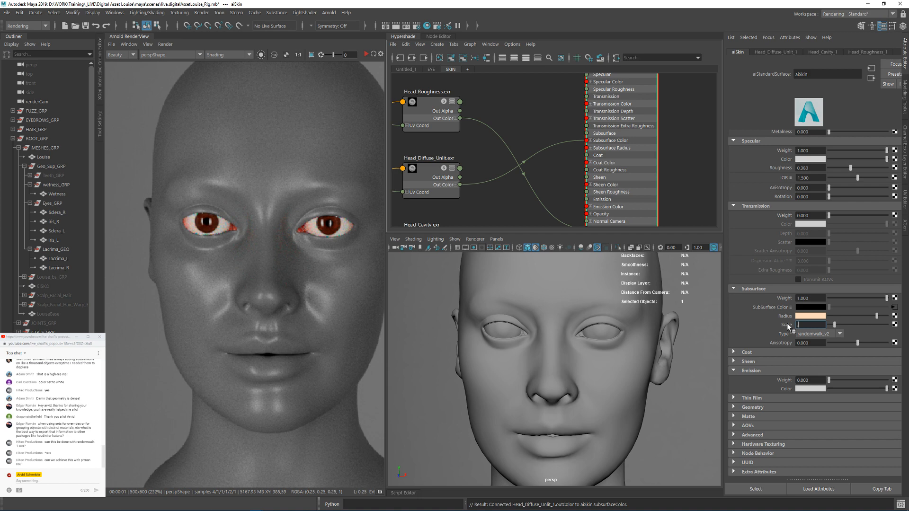
Step: Set aiSkin's Subsurface Scale to 0.1 and save the scene
text(0.1)
key(Return)
click(523, 98)
scroll(522, 98, down, 4)
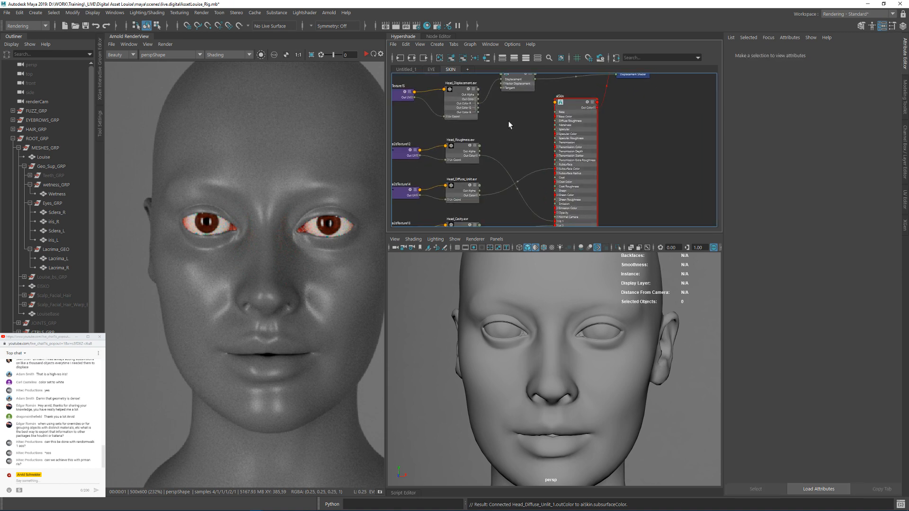
alt+middle_drag(507, 121, 517, 152)
key(ctrl+s)
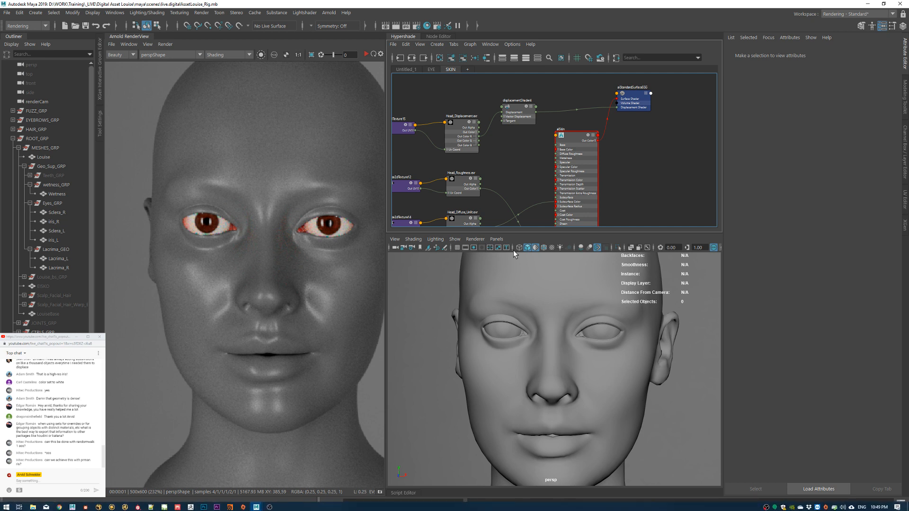
alt+middle_drag(545, 154, 556, 139)
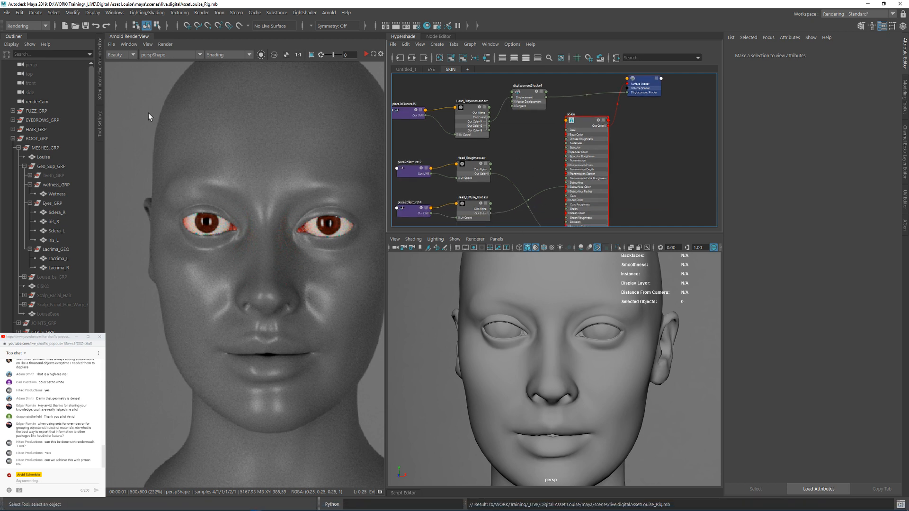
Step: Start the interactive Arnold render of the head and set its debug shading mode to Basic
click(367, 54)
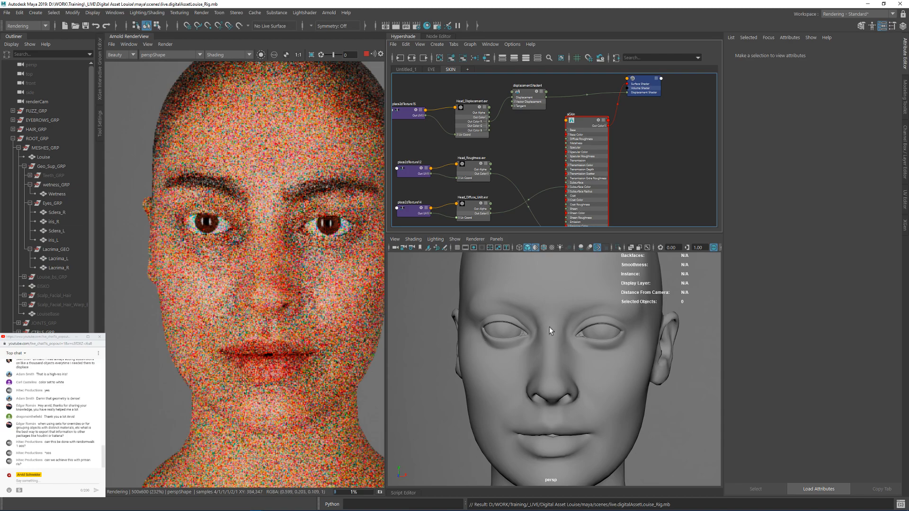
alt+drag(549, 327, 597, 330)
alt+middle_drag(639, 149, 587, 154)
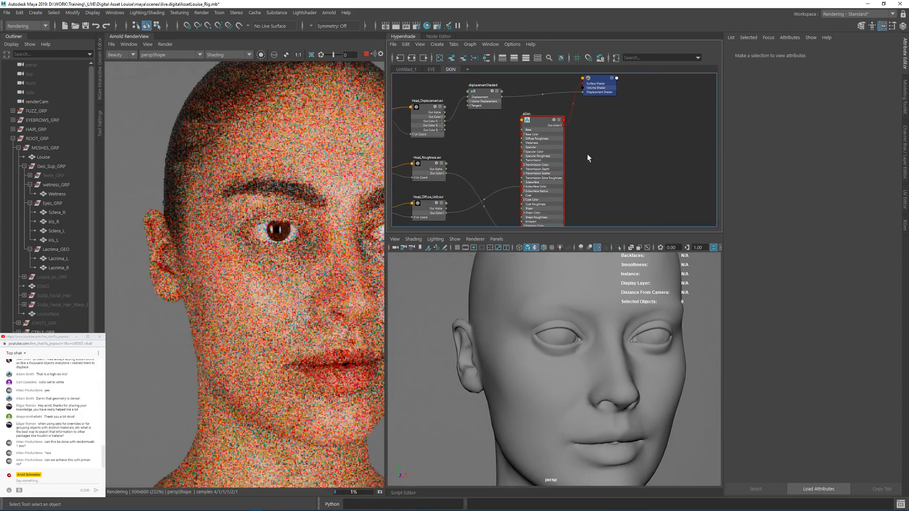
click(229, 55)
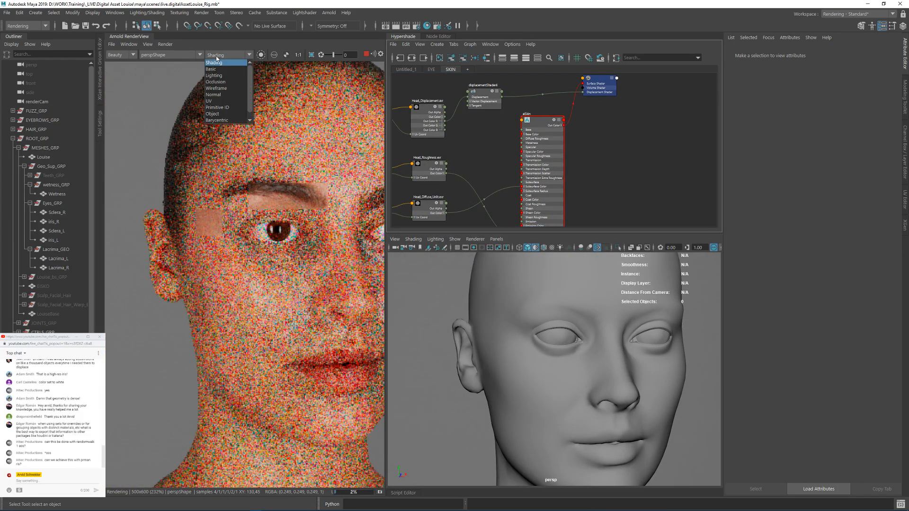
click(222, 69)
alt+drag(581, 299, 559, 302)
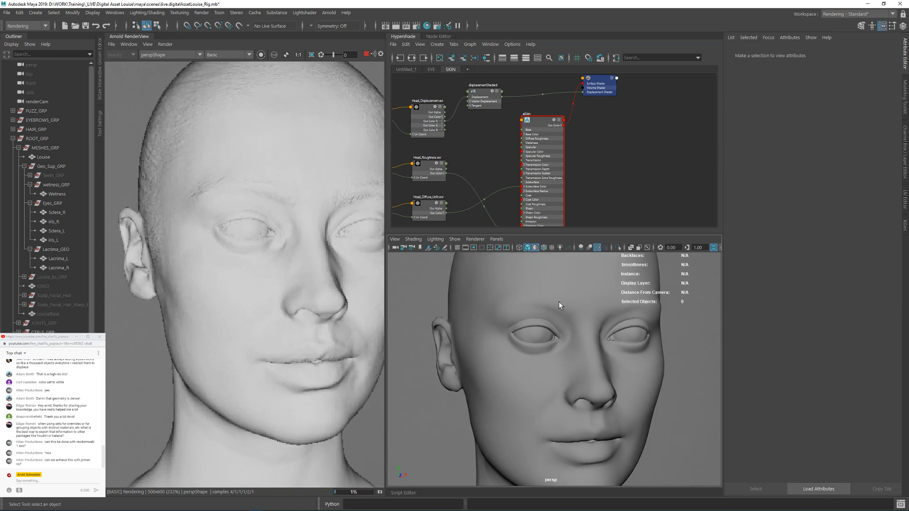
alt+drag(605, 326, 536, 294)
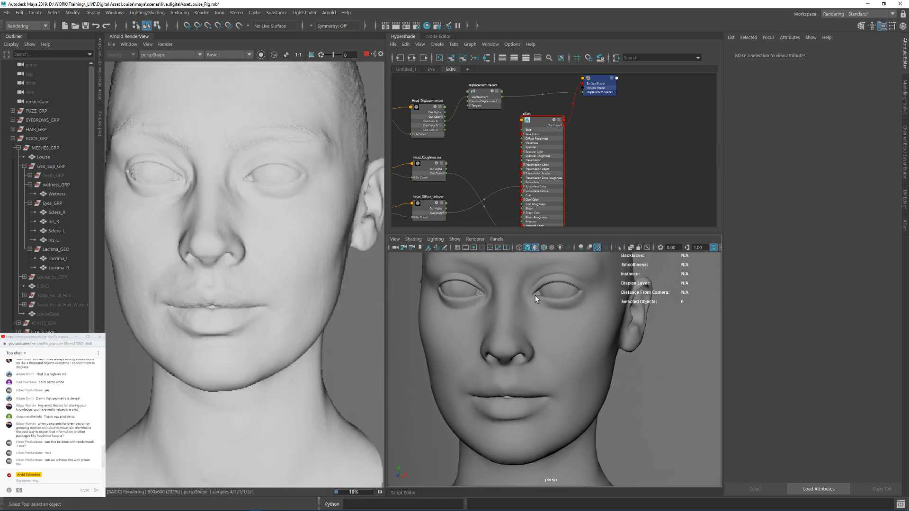
Step: Select the Louise head mesh and inspect its render tessellation in Wireframe debug shading
click(514, 347)
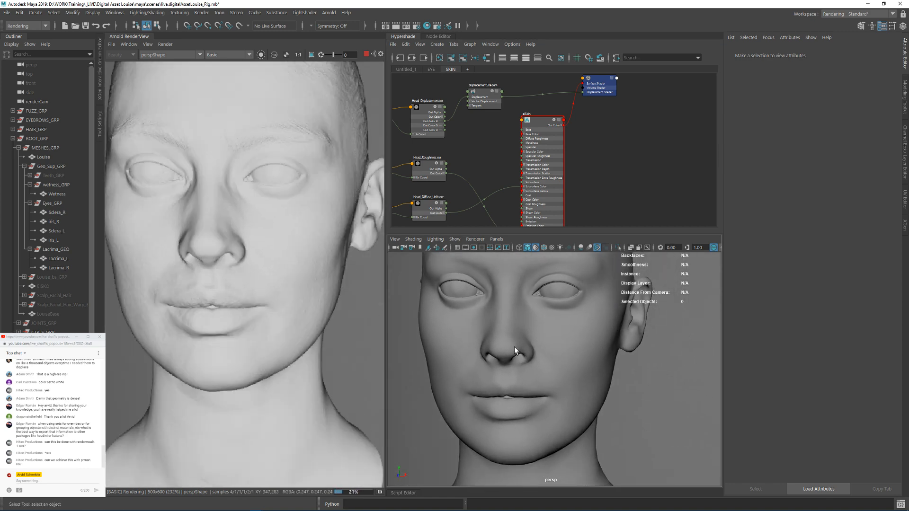
click(217, 56)
click(223, 92)
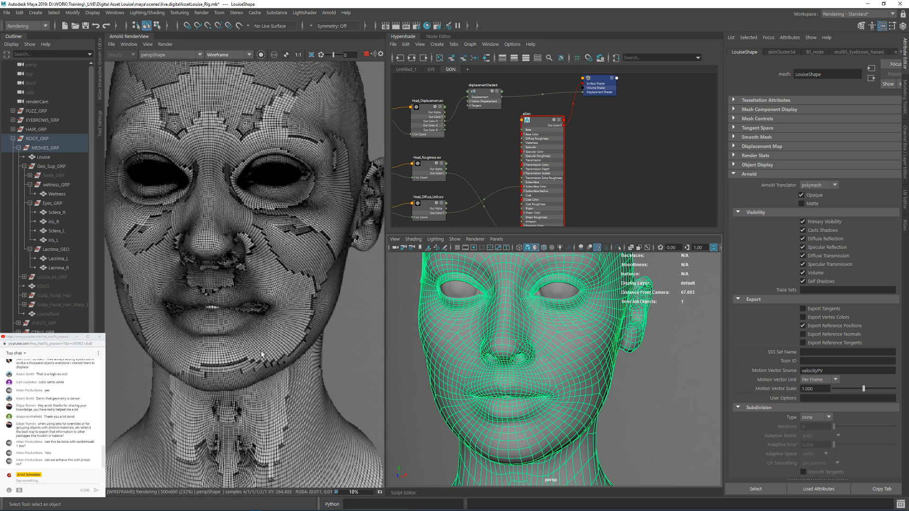
Step: Return the render's debug shading to Basic and frame the cheek below the eye up close
click(223, 55)
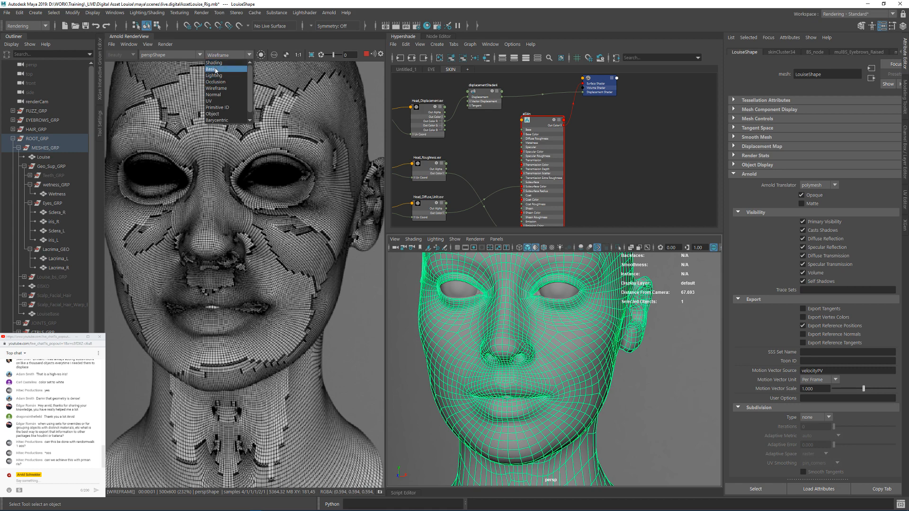
click(215, 70)
alt+right_drag(474, 295, 560, 309)
alt+drag(478, 306, 559, 310)
alt+middle_drag(559, 310, 581, 385)
alt+right_drag(481, 335, 525, 332)
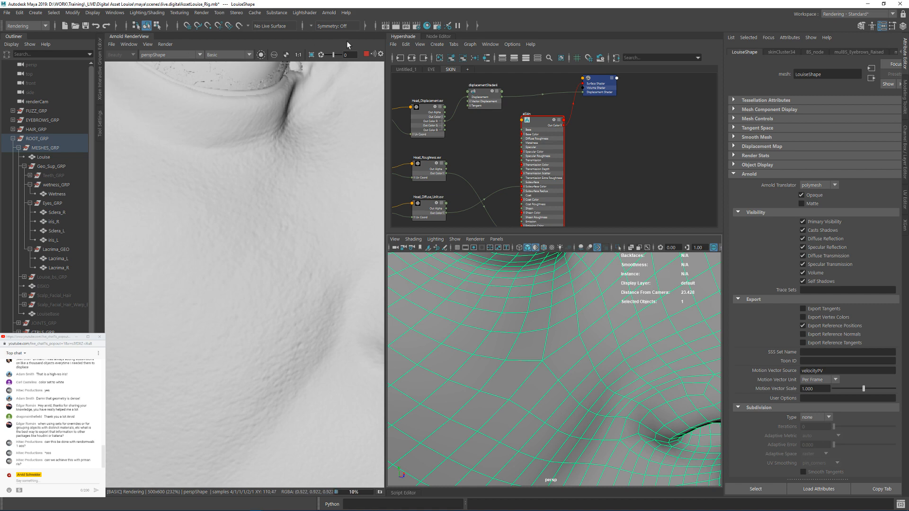
Step: Set the render's test resolution to 200% and update the full scene
click(148, 44)
mouse_move(190, 133)
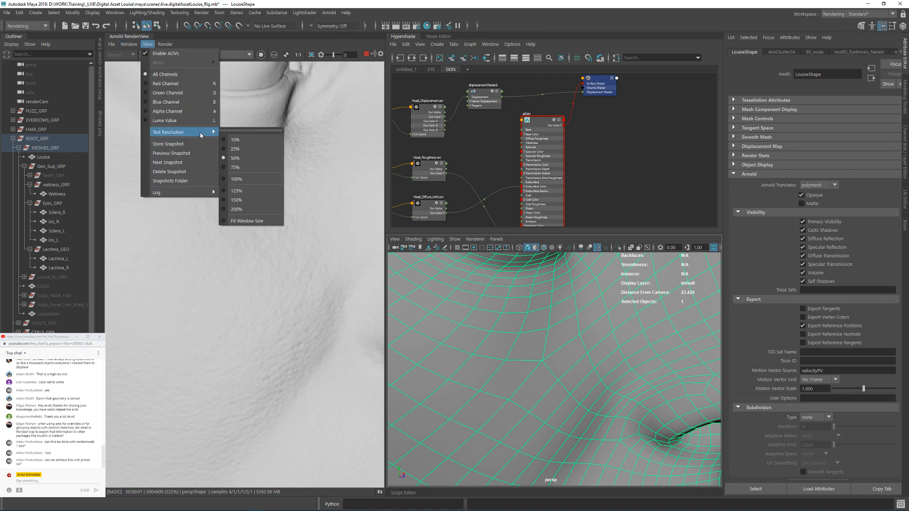
click(237, 210)
click(166, 44)
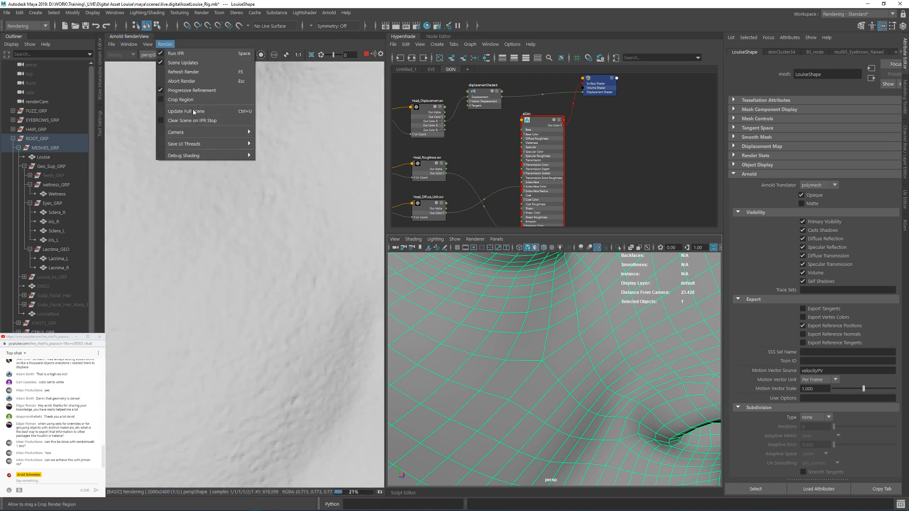
click(184, 112)
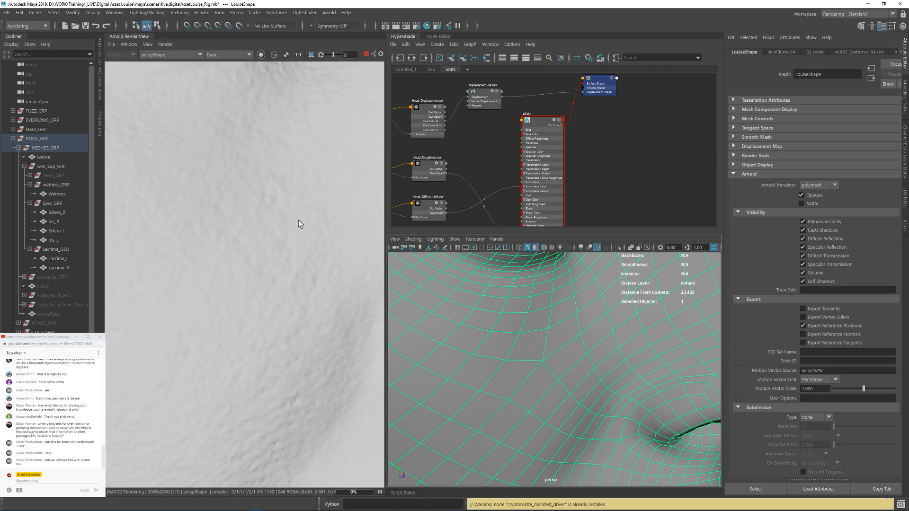
Step: Examine the rendered displacement detail around the eyes, cheeks, nose and lips from several angles
scroll(482, 344, down, 5)
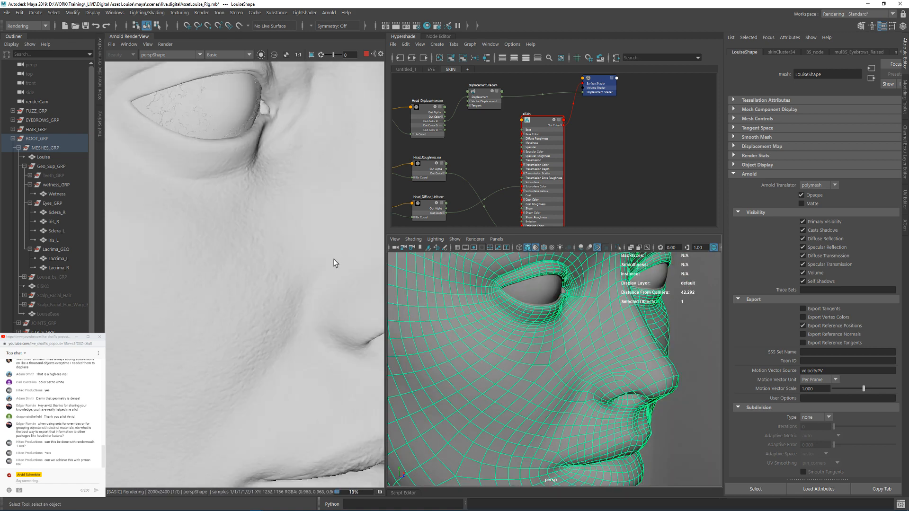
alt+drag(519, 351, 500, 345)
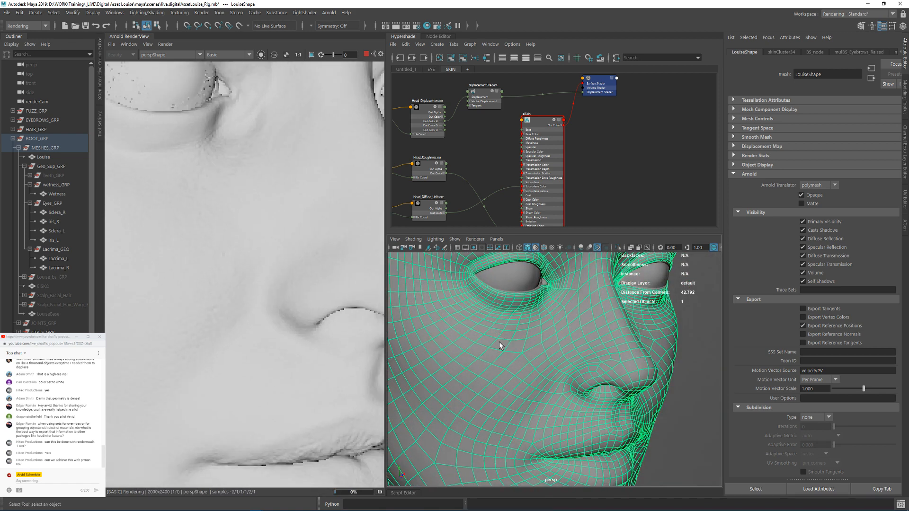
alt+middle_drag(164, 92, 271, 171)
alt+right_drag(253, 166, 377, 186)
alt+middle_drag(263, 234, 232, 61)
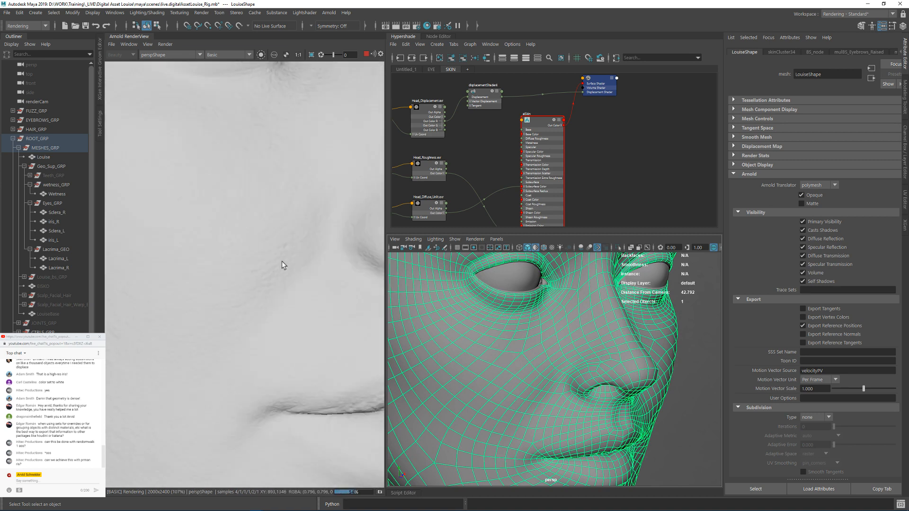
alt+right_drag(282, 266, 235, 274)
alt+right_drag(350, 298, 259, 287)
alt+right_drag(340, 282, 234, 278)
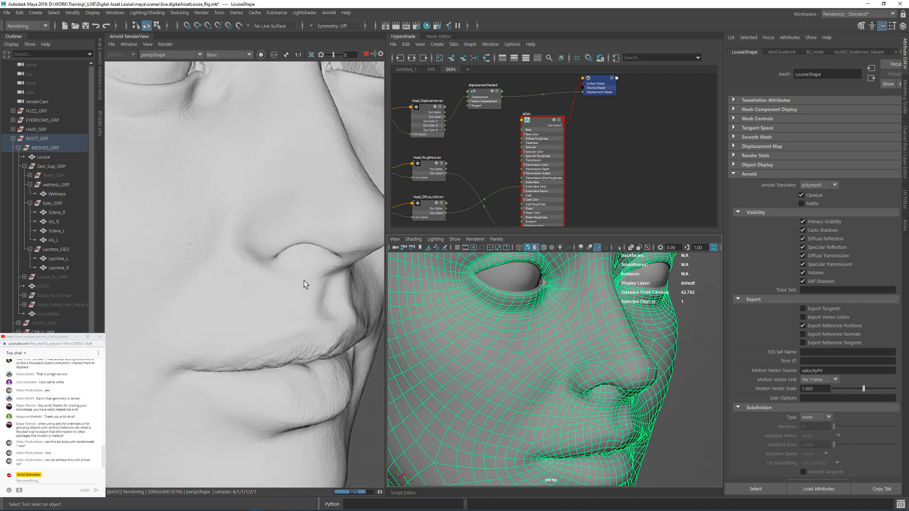
alt+right_drag(303, 281, 226, 271)
click(298, 55)
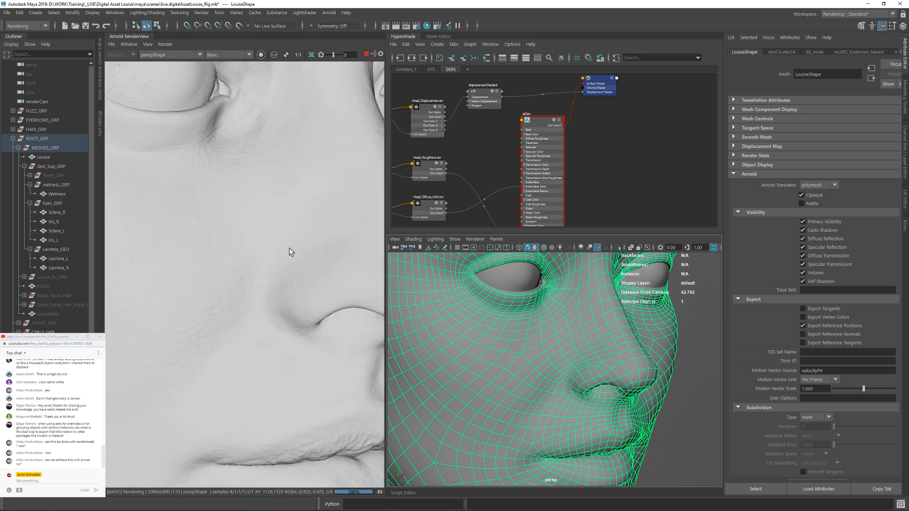
alt+right_drag(616, 352, 550, 354)
mouse_move(474, 318)
alt+mouse_down()
mouse_move(411, 318)
mouse_move(505, 332)
mouse_move(476, 332)
alt+mouse_up()
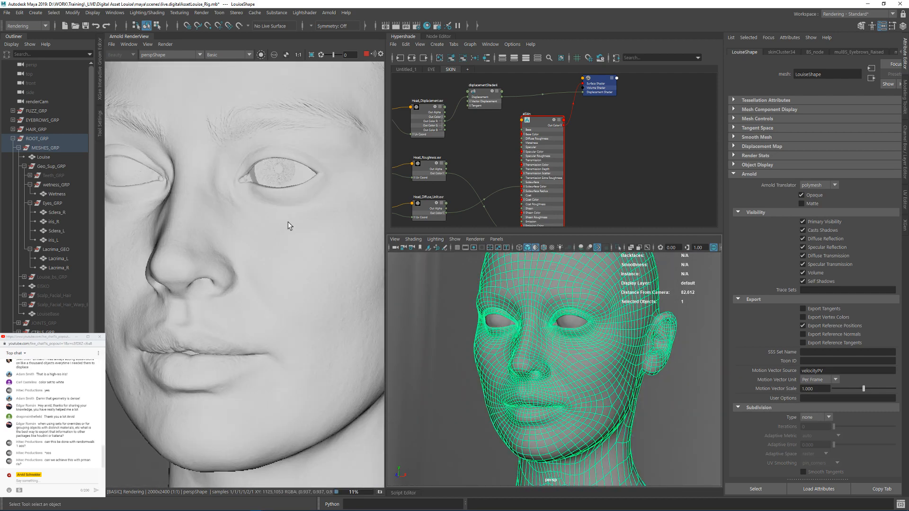
alt+drag(472, 299, 473, 345)
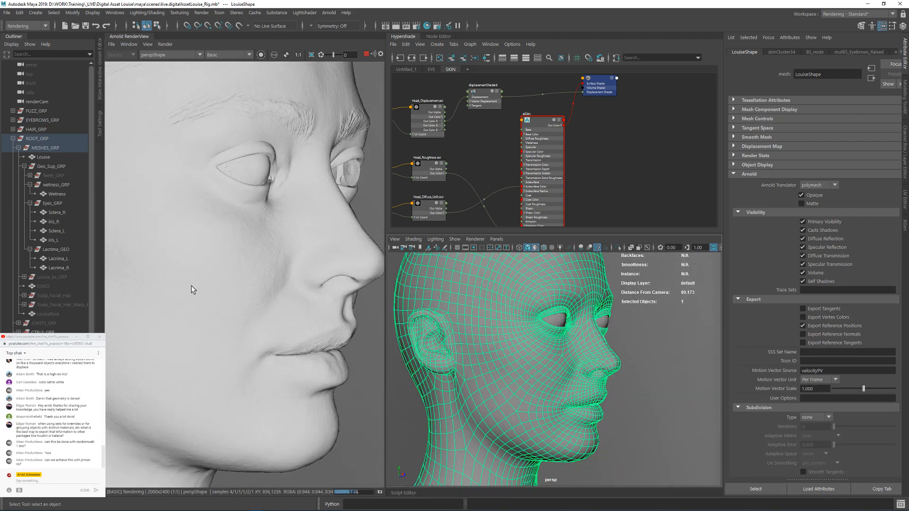
Step: Limit the render to a crop region over the cheek between eye and mouth, viewed at 1:1 scale
drag(174, 255, 287, 358)
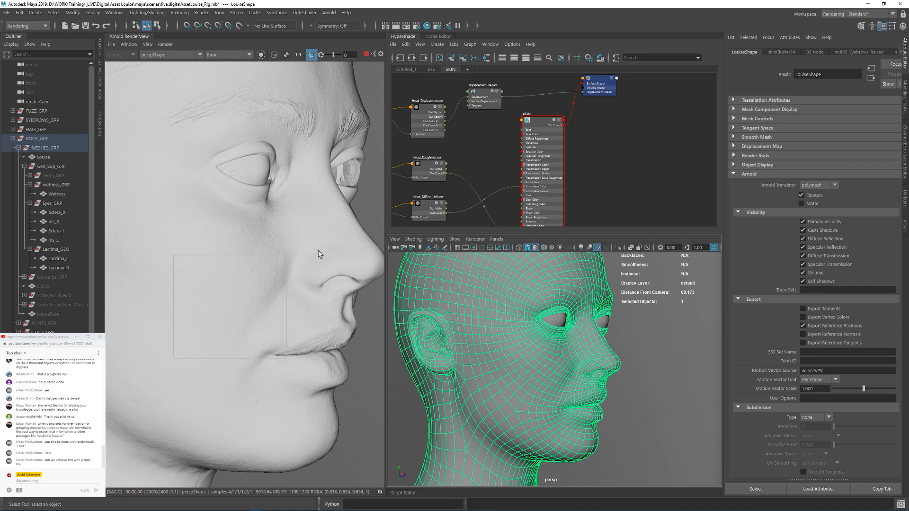
scroll(300, 366, up, 2)
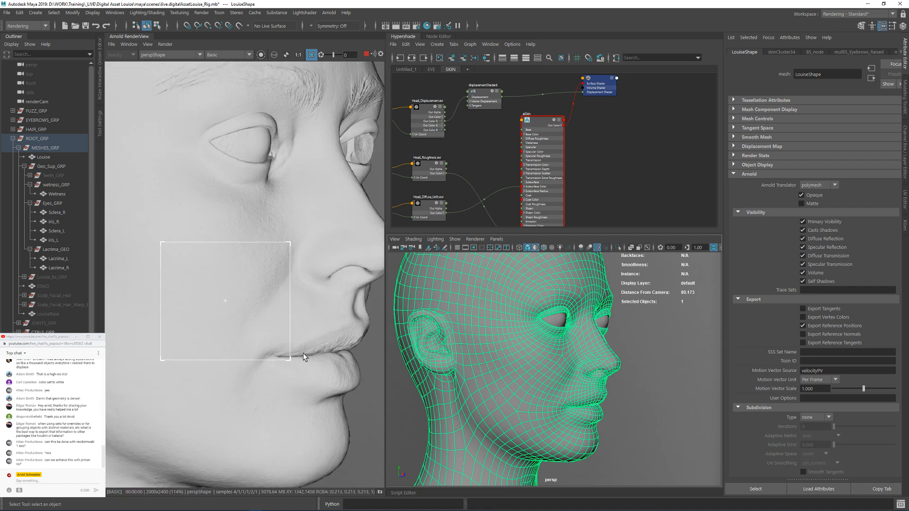
click(299, 55)
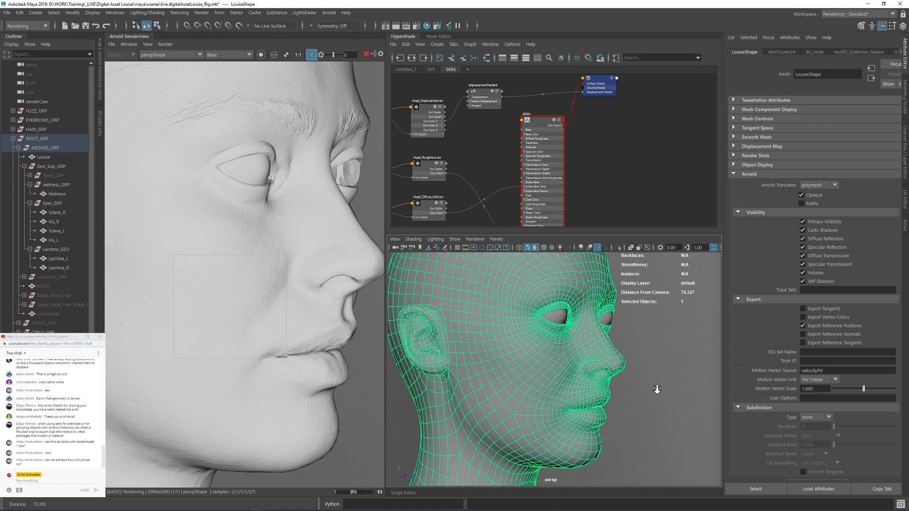
scroll(604, 376, up, 6)
scroll(205, 240, up, 3)
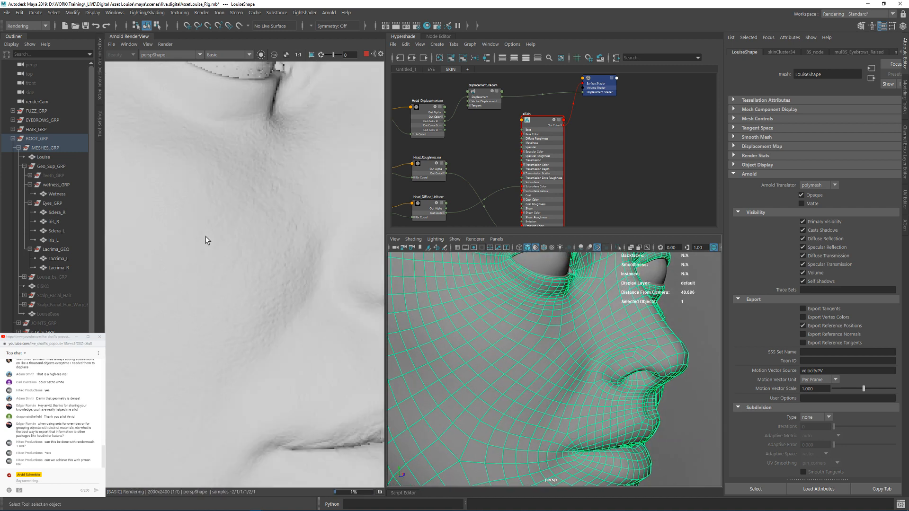
drag(326, 361, 361, 406)
Step: Set displacementShader4's Scale to 1.5 and turn off its Auto Bump option
click(494, 98)
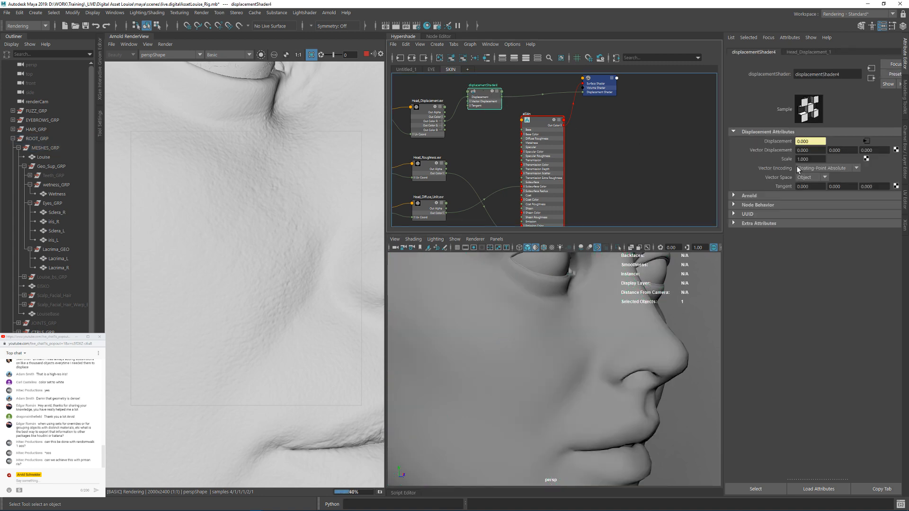
click(801, 160)
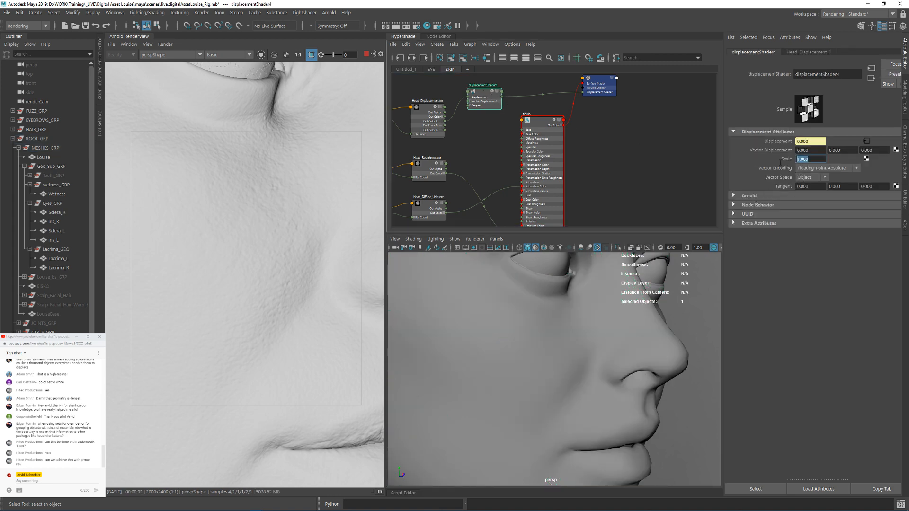
text(1.5)
key(Return)
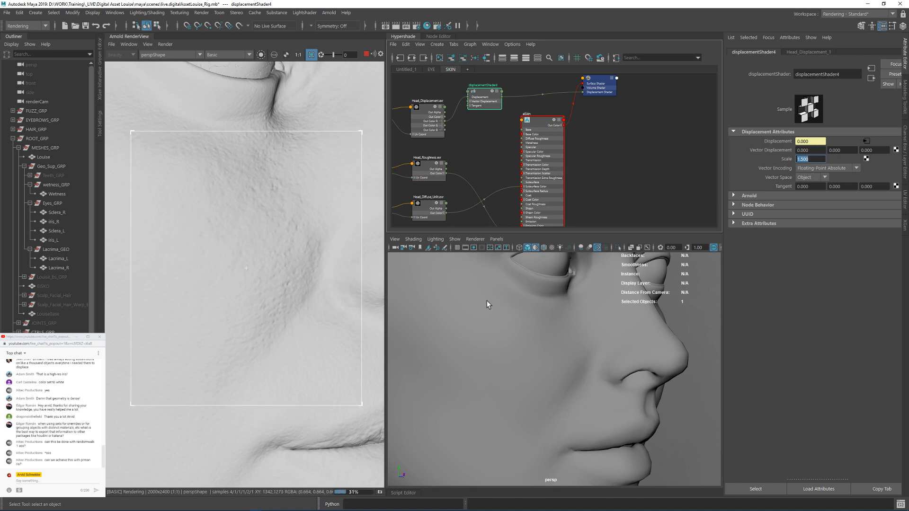
click(750, 196)
click(807, 225)
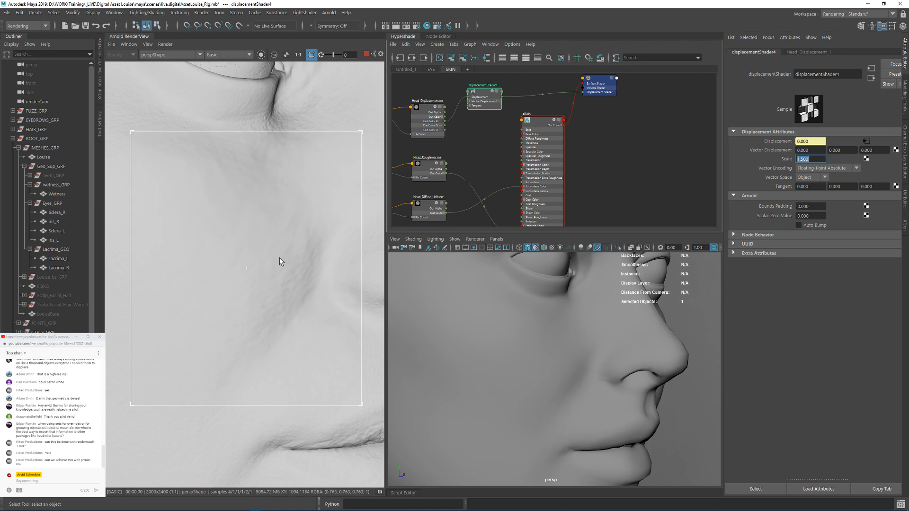
Step: Preview the cropped cheek region in the Wireframe and Shading debug modes
click(226, 54)
click(219, 88)
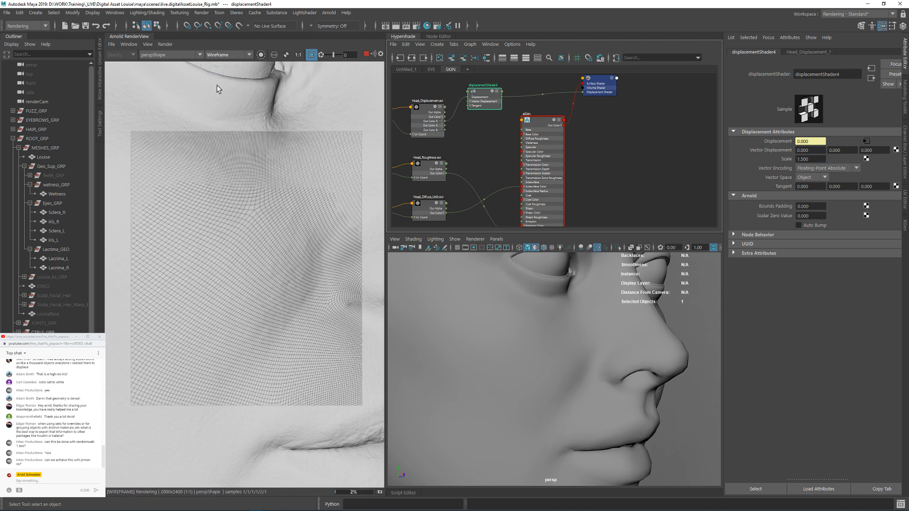
click(222, 55)
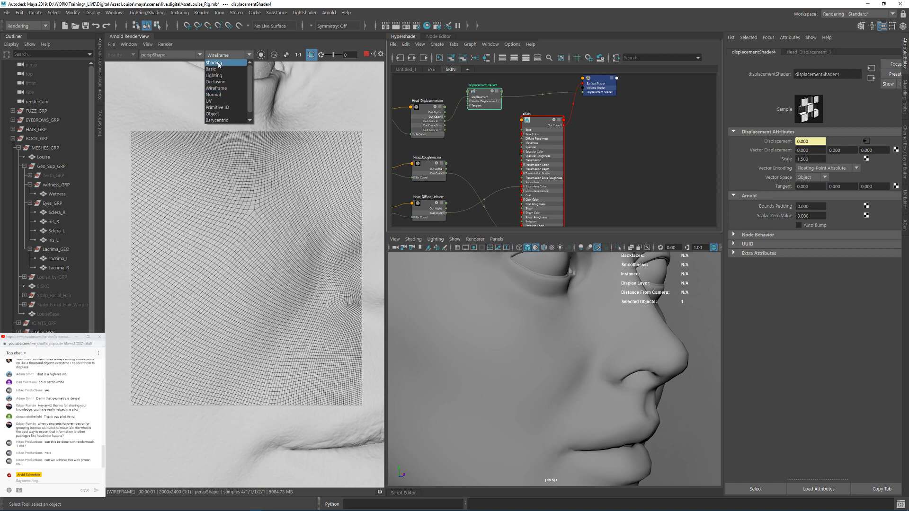
click(219, 63)
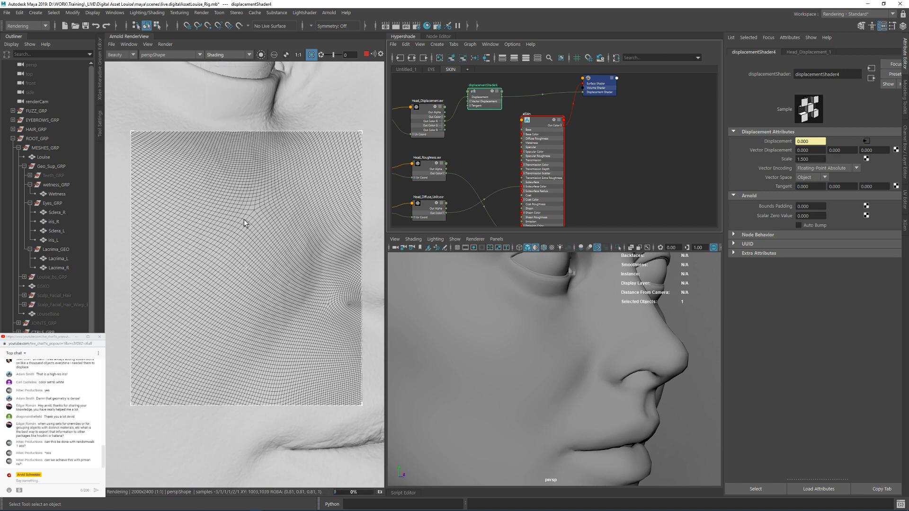
Step: Switch the render's debug shading to Basic and update the full scene to view the cropped cheek region
click(213, 55)
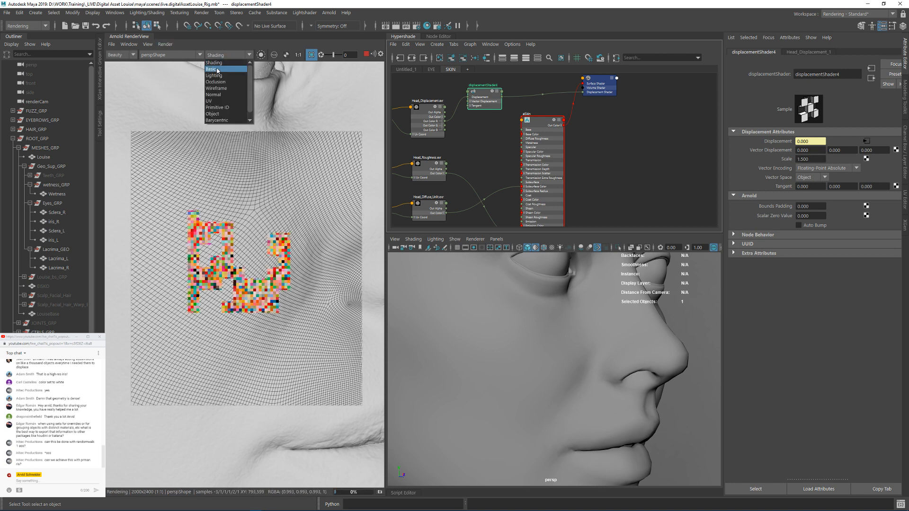
click(213, 69)
click(166, 44)
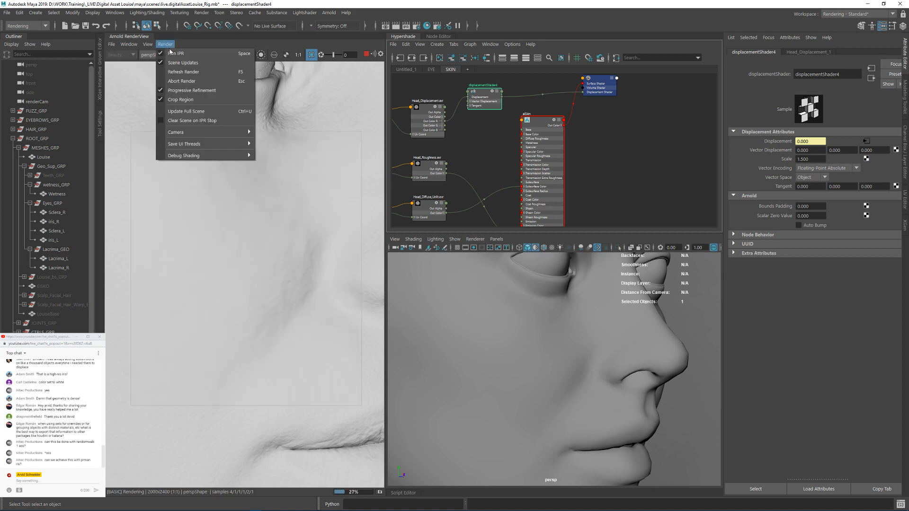
click(190, 112)
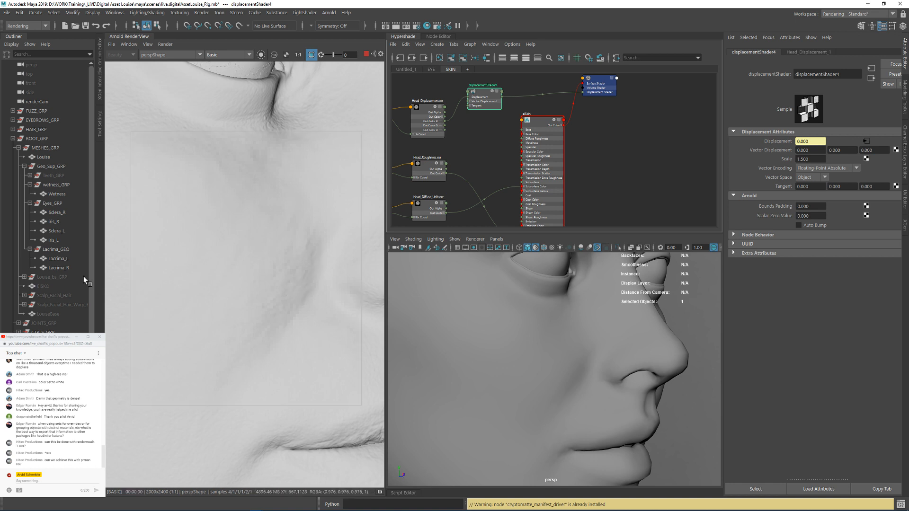
Step: Set Ai Subdiv Iterations to 4 on the ARNOLD_OVERRIDES set and update the full scene in the render
click(52, 407)
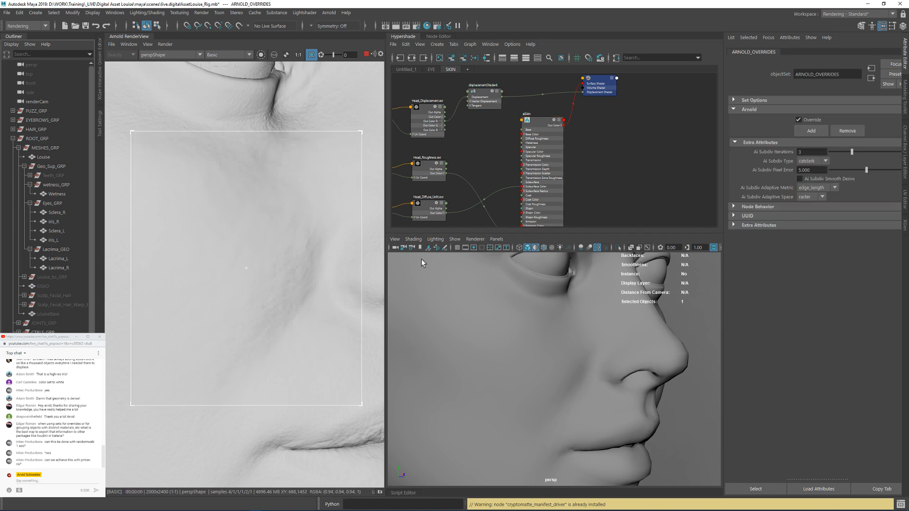
click(800, 152)
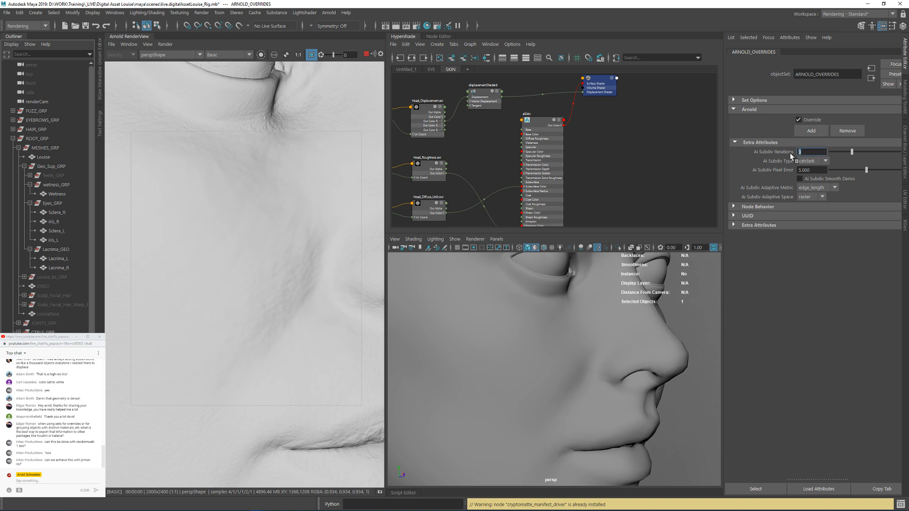
text(4)
key(Return)
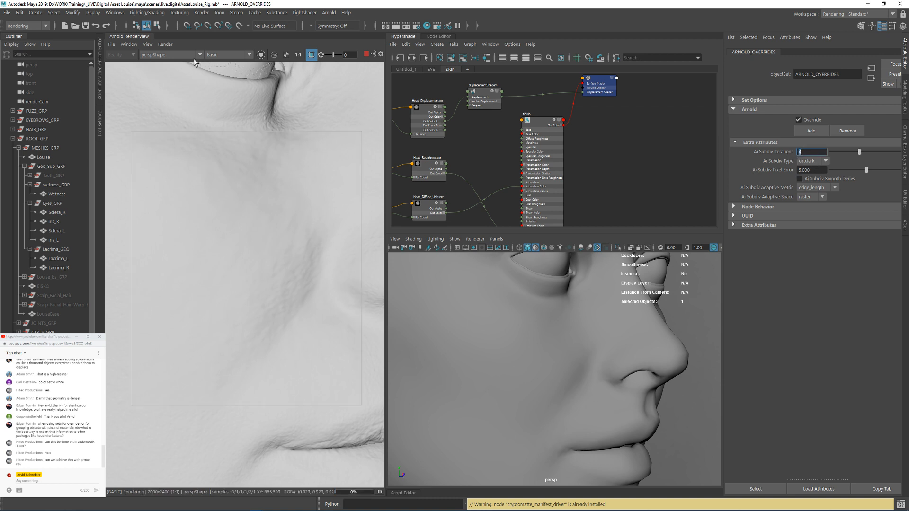
click(165, 44)
click(186, 112)
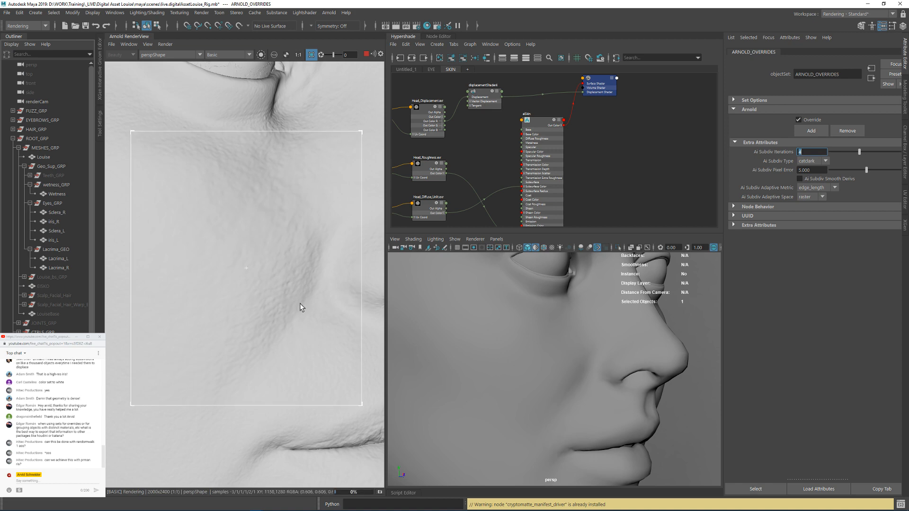
Step: Check the cropped cheek's subdivision density in Wireframe debug mode, then return to Basic
click(227, 55)
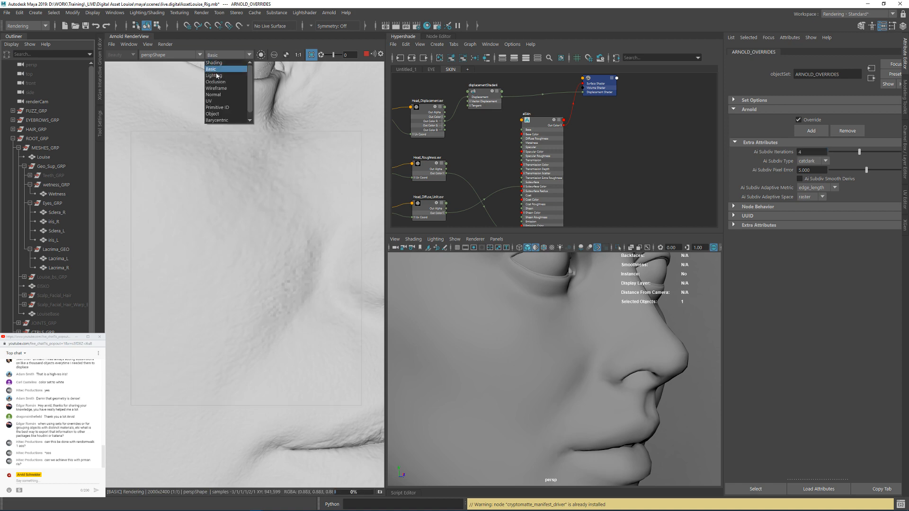
click(223, 84)
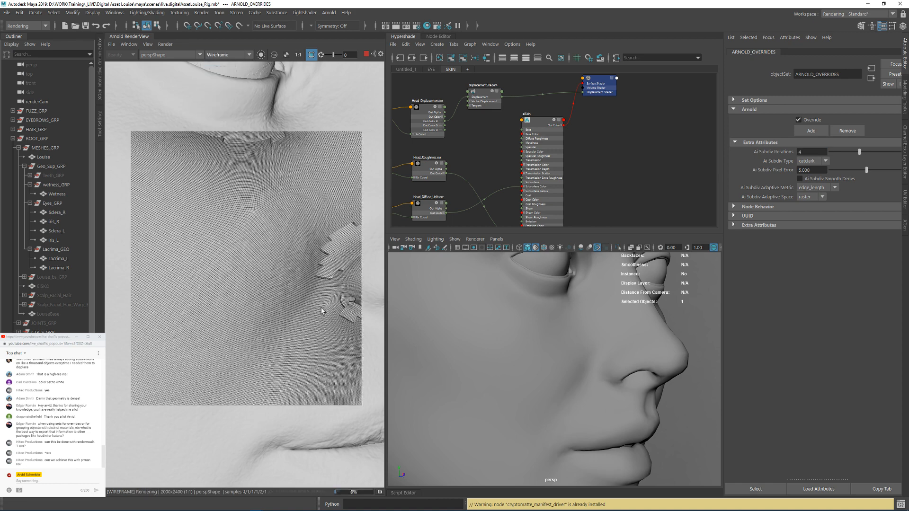
click(227, 55)
click(223, 65)
click(228, 55)
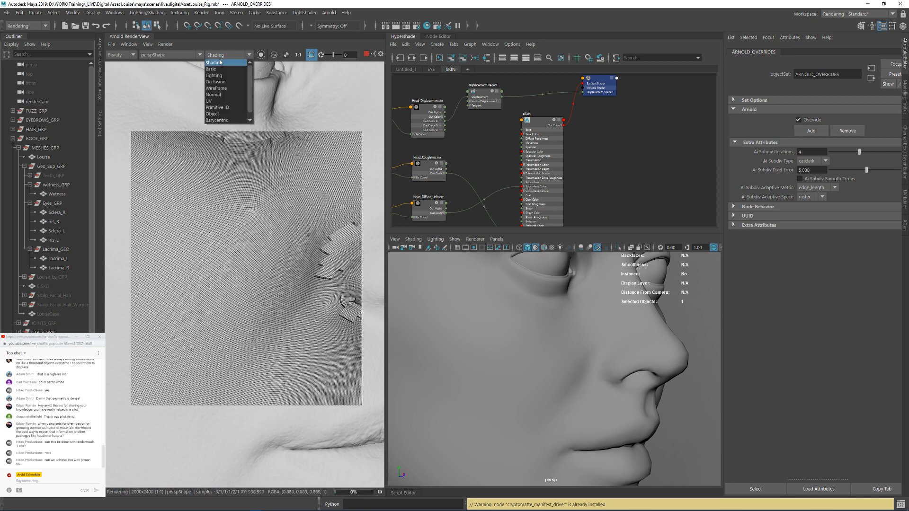
click(223, 71)
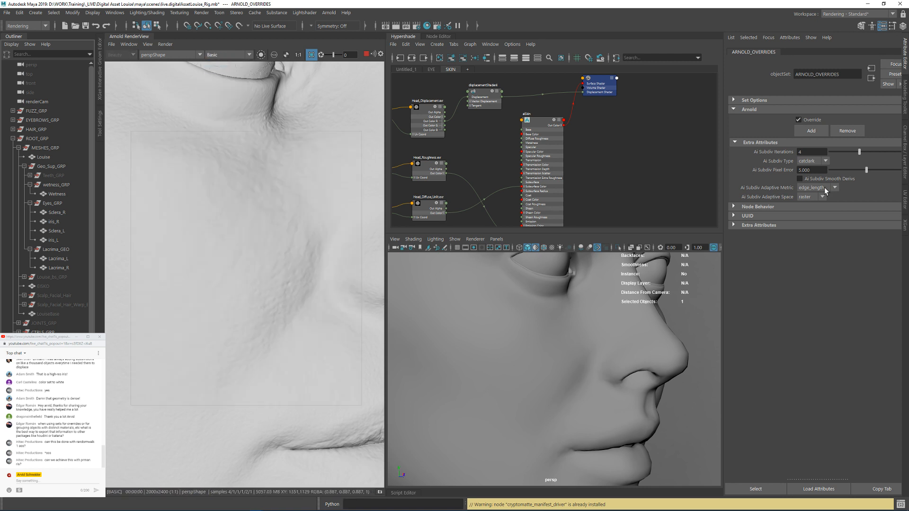
Step: Turn Auto Bump back on for displacementShader4
click(483, 98)
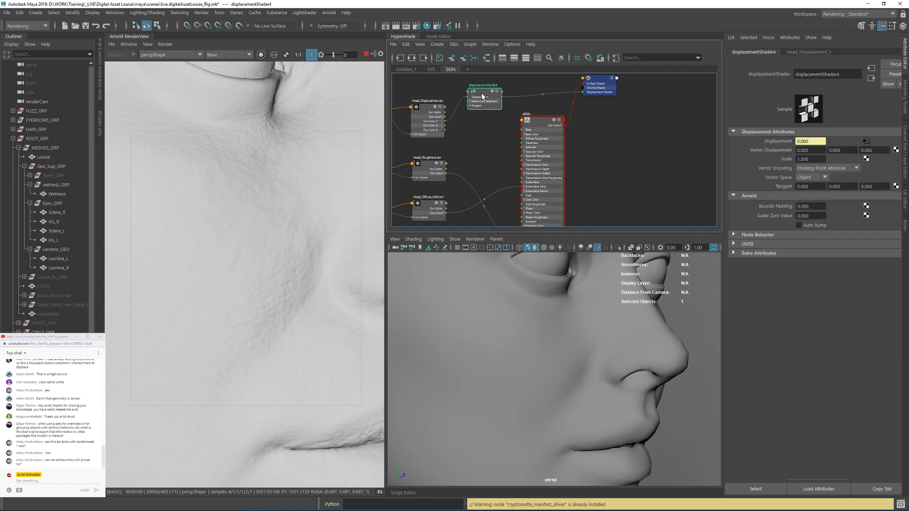
click(811, 226)
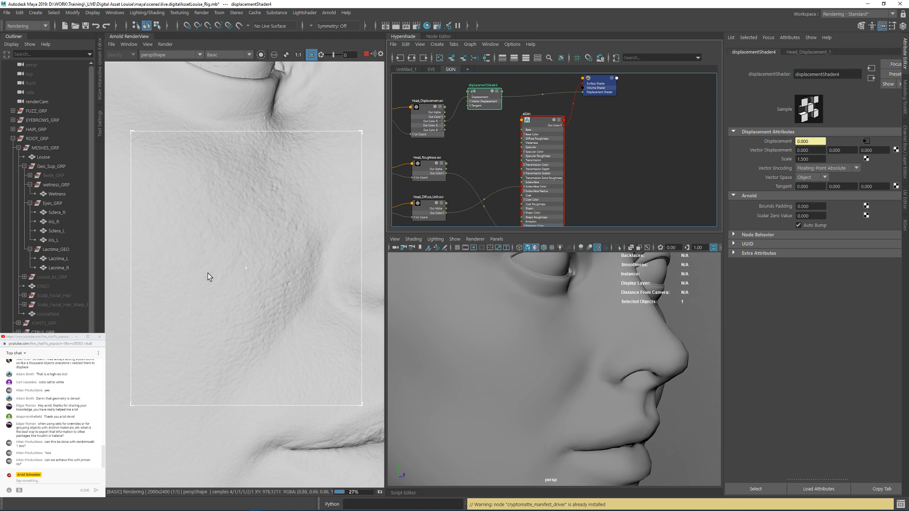
Step: Isolate the Head_Cavity texture in the render and examine it across the cheek and lips
alt+middle_drag(478, 160, 540, 116)
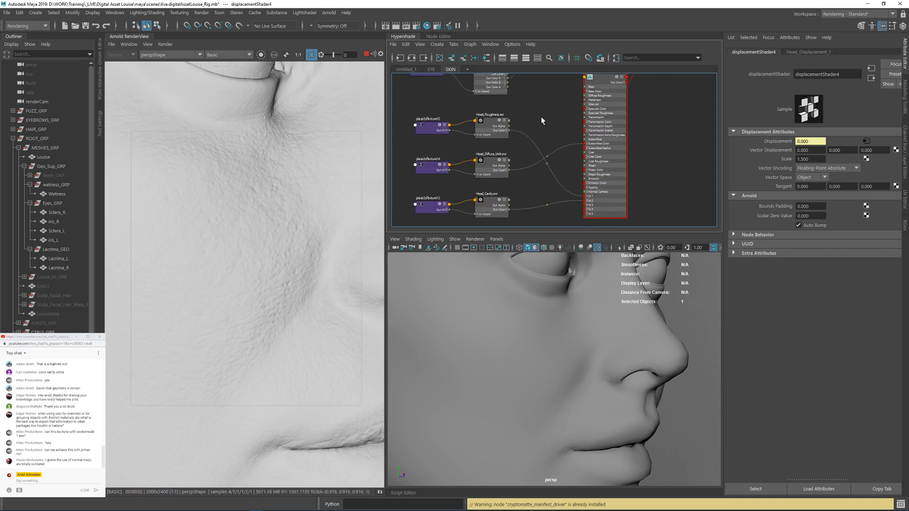
alt+middle_drag(527, 192, 527, 148)
alt+right_drag(509, 188, 550, 156)
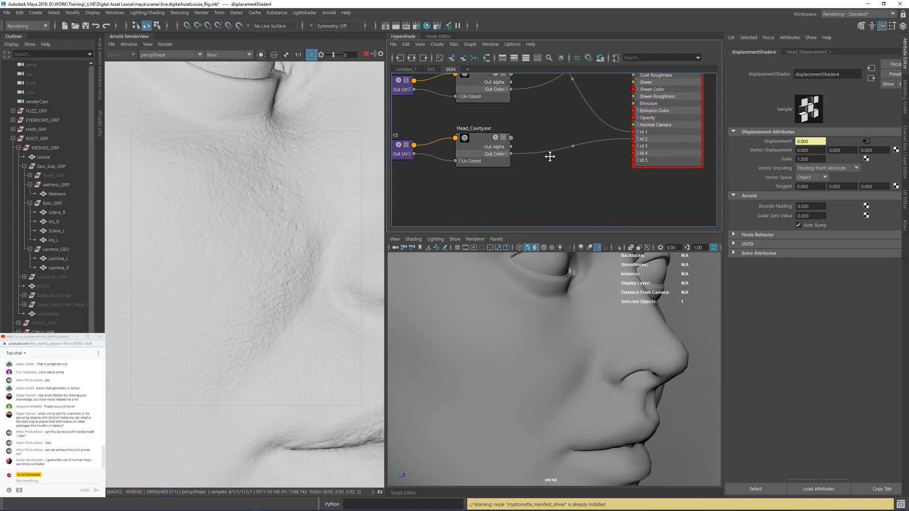
alt+middle_drag(550, 157, 553, 192)
alt+right_drag(522, 138, 506, 108)
mouse_move(507, 108)
alt+middle_down()
mouse_move(508, 131)
mouse_move(515, 105)
alt+middle_up()
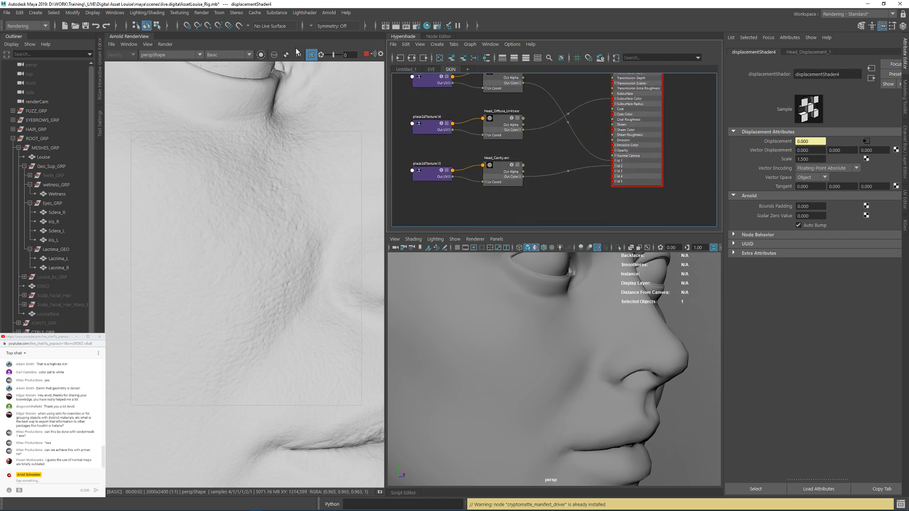
click(261, 55)
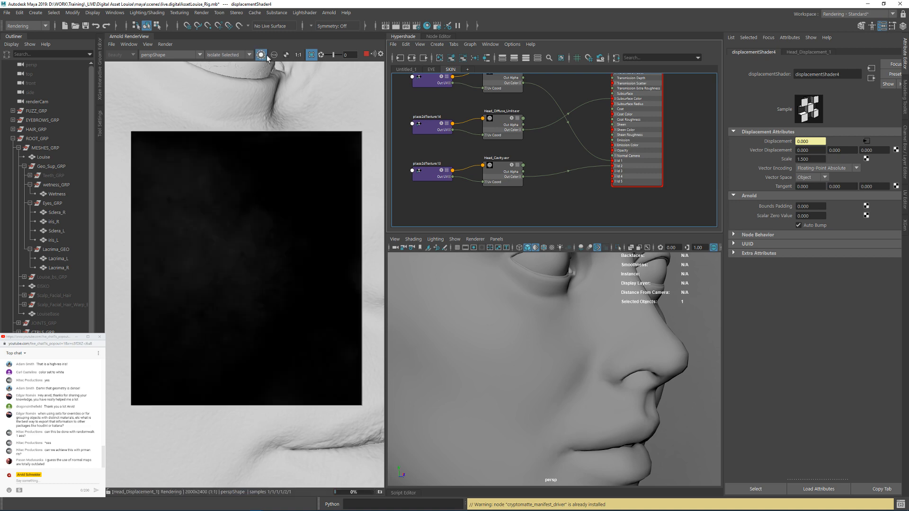
click(505, 171)
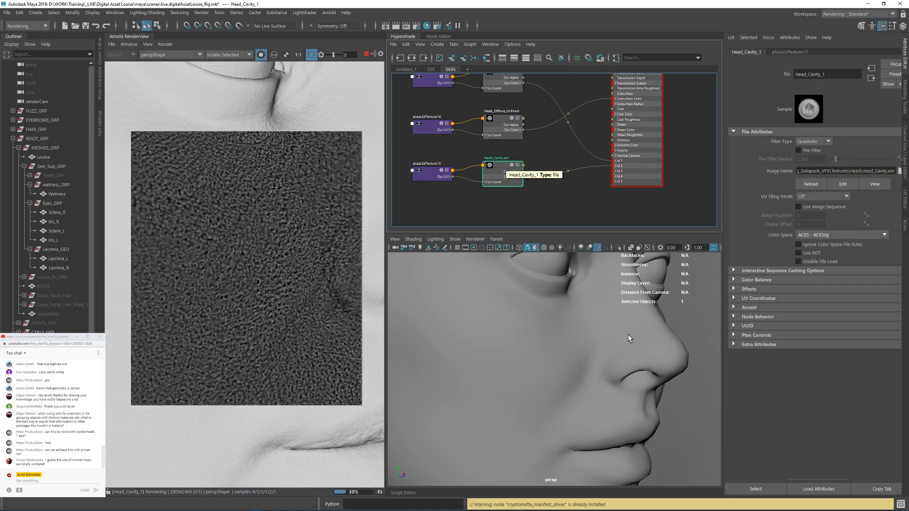
alt+drag(628, 335, 573, 328)
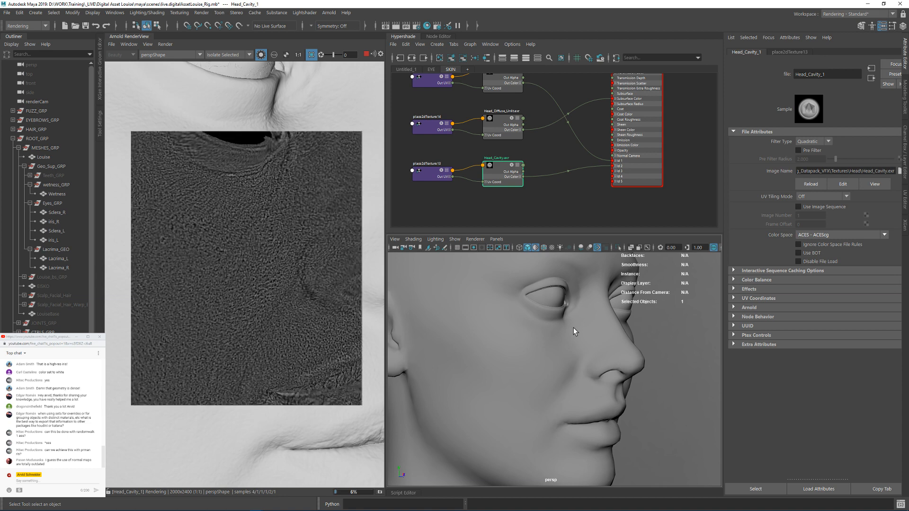
alt+middle_drag(582, 369, 559, 278)
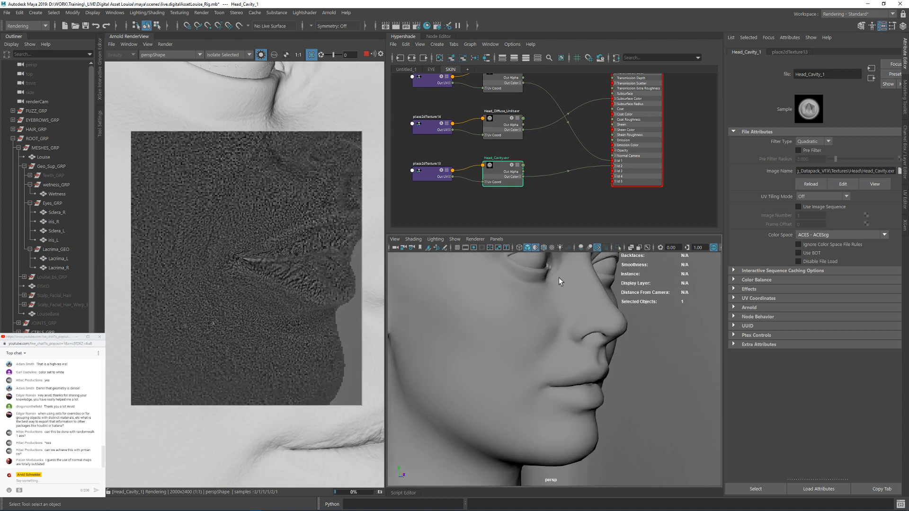
Step: Isolate the Head_Roughness texture in the render and examine it around the lips, eye, nose and cheek
click(502, 86)
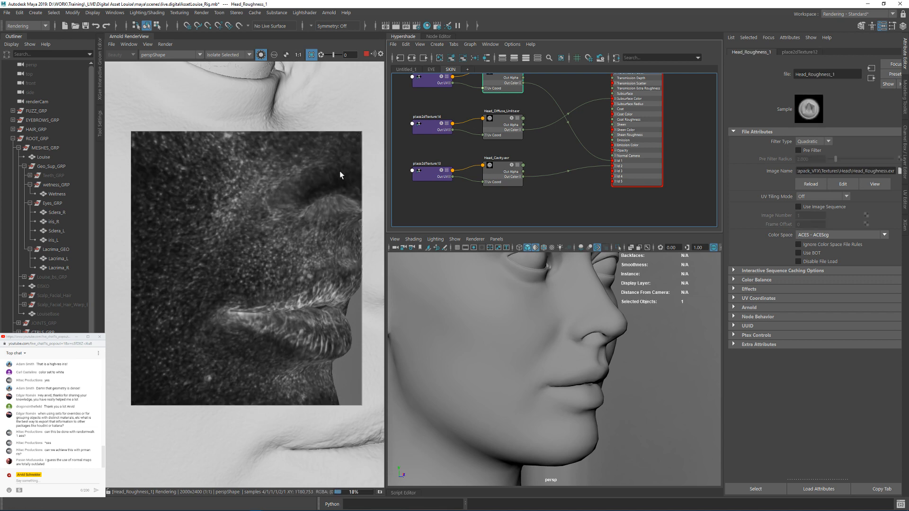
alt+middle_drag(533, 288, 533, 390)
alt+middle_drag(540, 357, 557, 310)
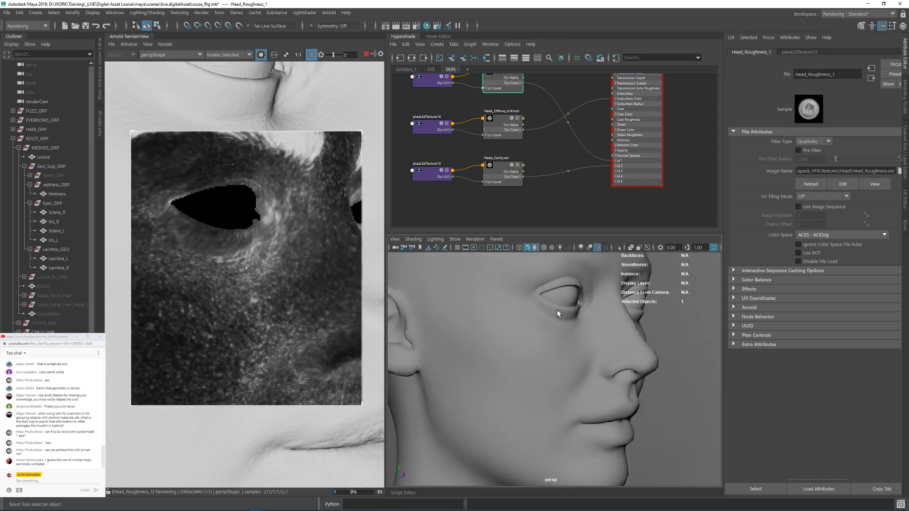
alt+right_drag(557, 310, 592, 353)
alt+drag(609, 332, 521, 317)
alt+right_drag(566, 361, 534, 360)
alt+middle_drag(594, 365, 598, 338)
alt+drag(529, 337, 580, 338)
alt+middle_drag(553, 362, 545, 402)
alt+right_drag(578, 361, 595, 360)
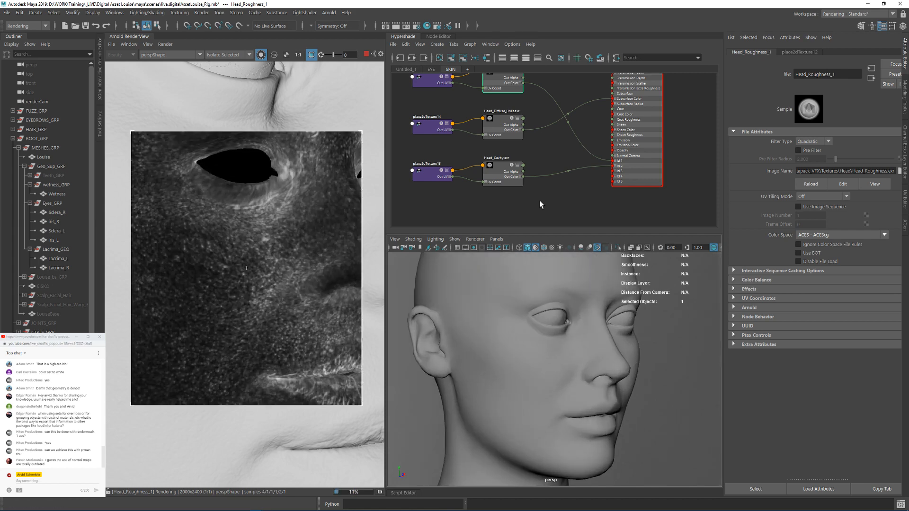
Step: Isolate the Head_Cavity texture again and inspect its pore detail up close below the eye and on the cheek
click(497, 169)
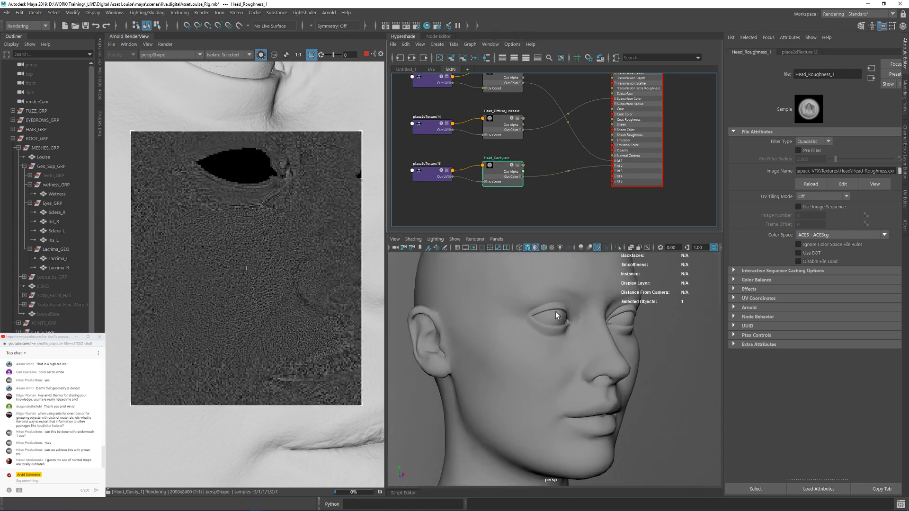
alt+drag(572, 290, 599, 355)
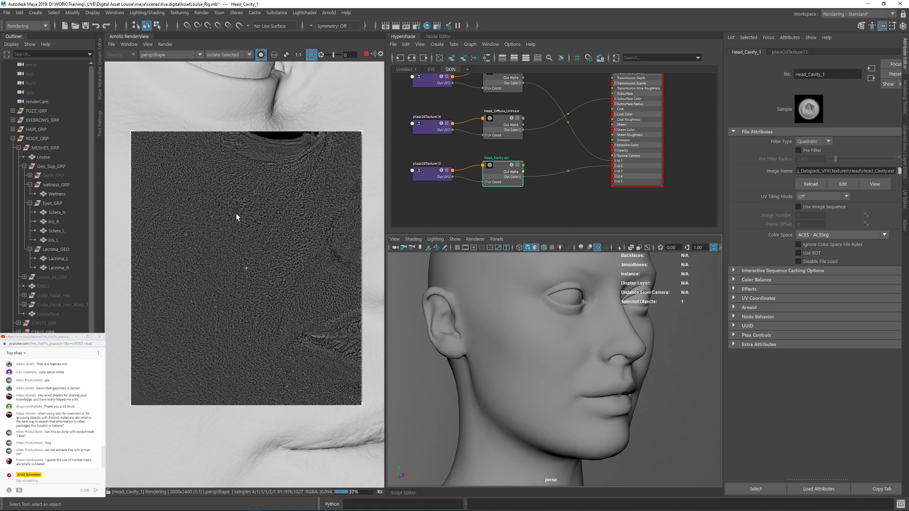
scroll(285, 252, up, 2)
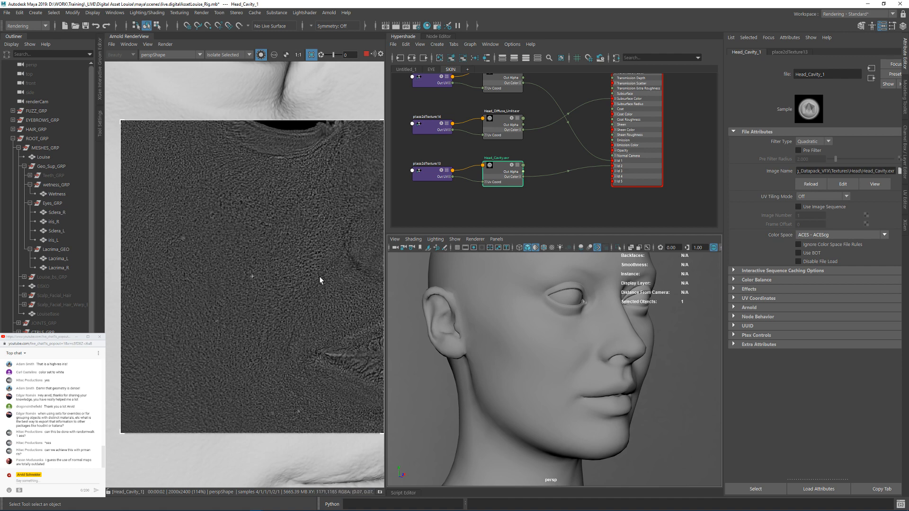
scroll(277, 199, up, 3)
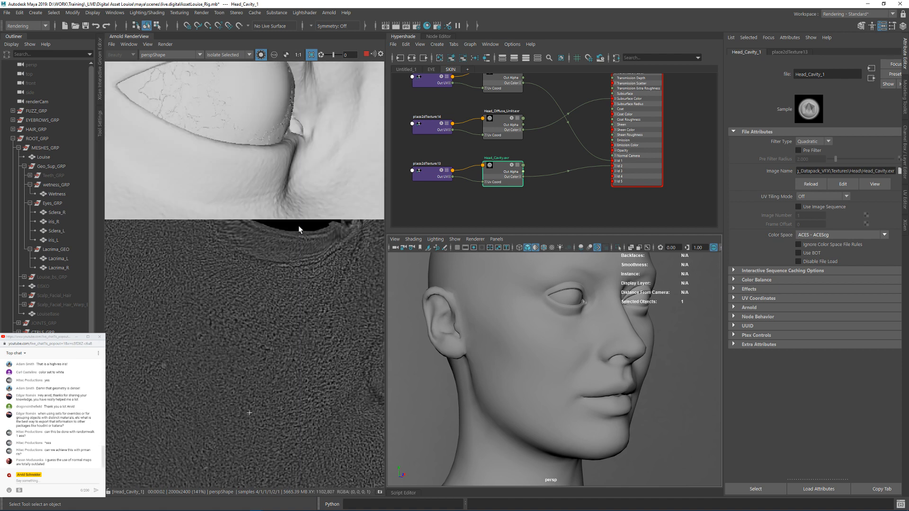
middle_drag(303, 373, 314, 259)
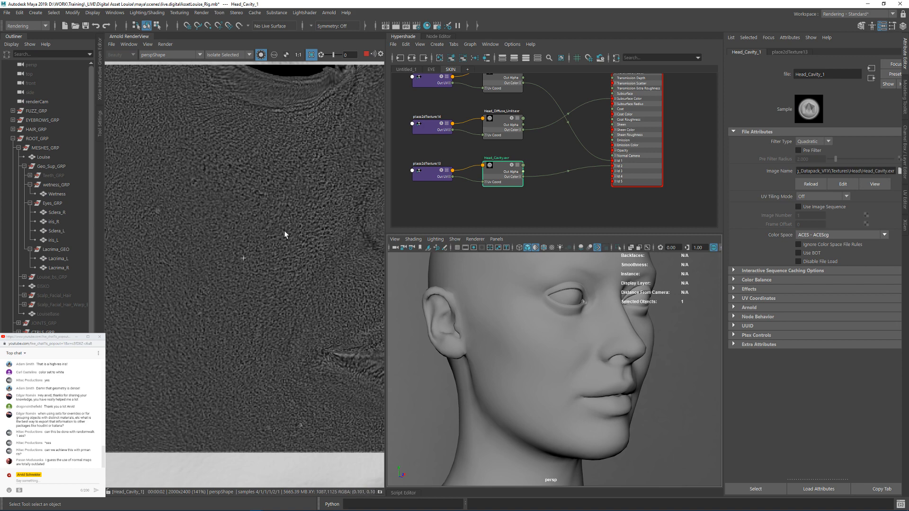
middle_drag(311, 193, 308, 215)
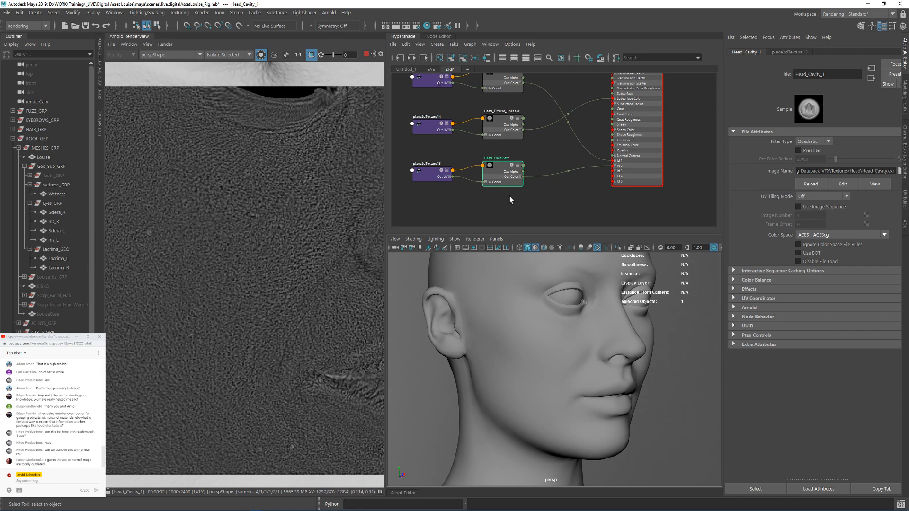
Step: Add an aiSubtract node to the SKIN graph below the Head_Cavity texture
alt+middle_drag(510, 196, 531, 187)
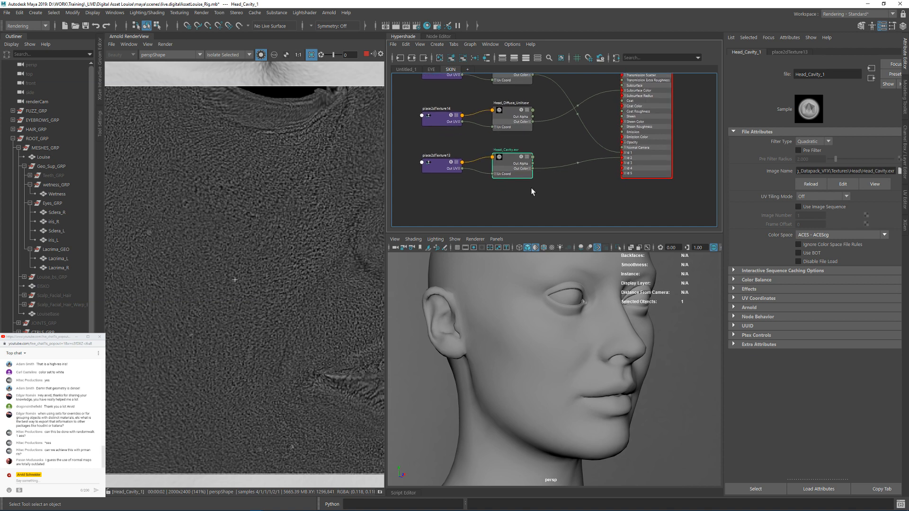
scroll(530, 190, up, 2)
key(Tab)
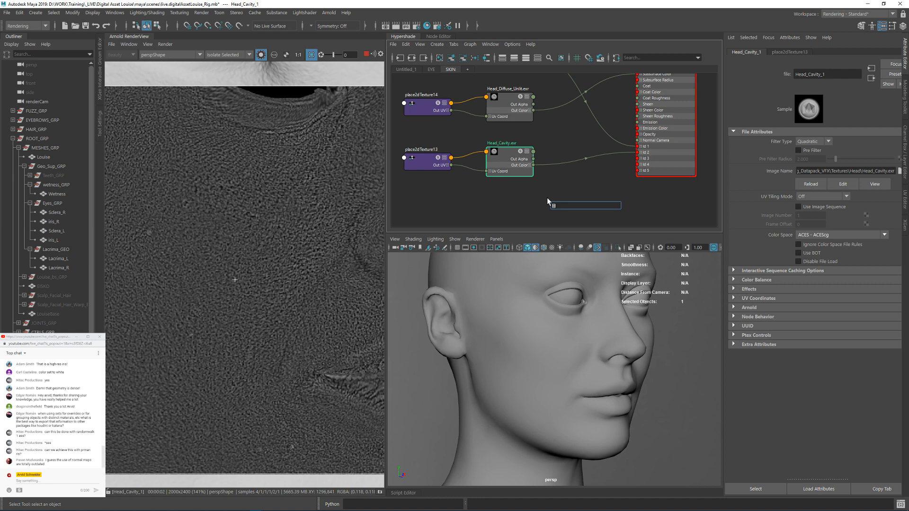
text(su)
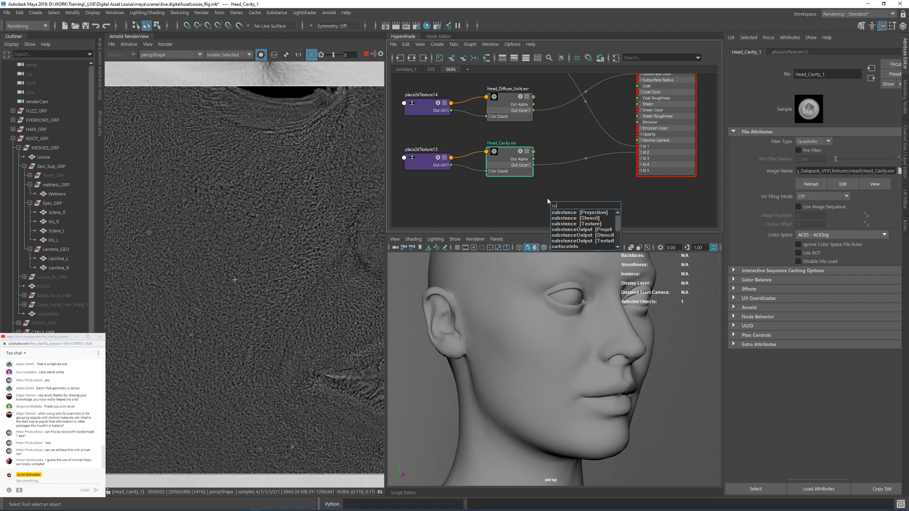
text(bs)
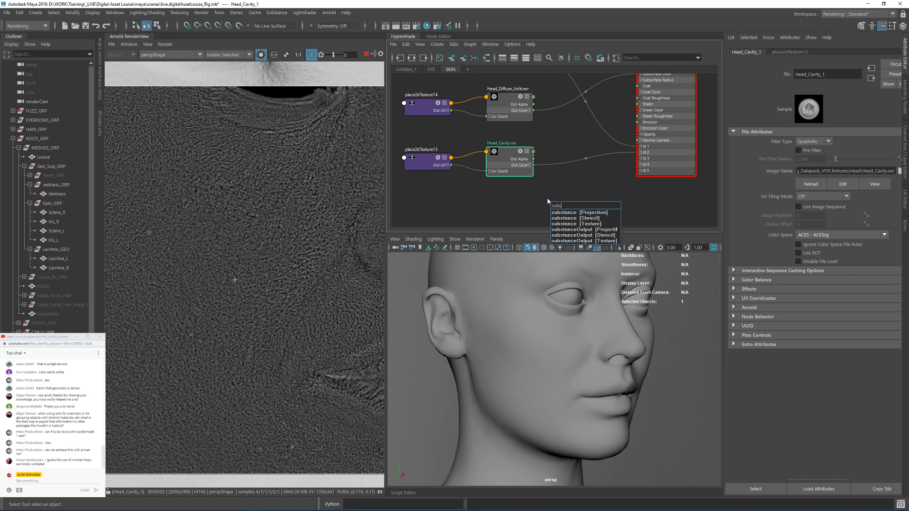
key(BackSpace)
key(BackSpace)
key(BackSpace)
key(BackSpace)
text(ais)
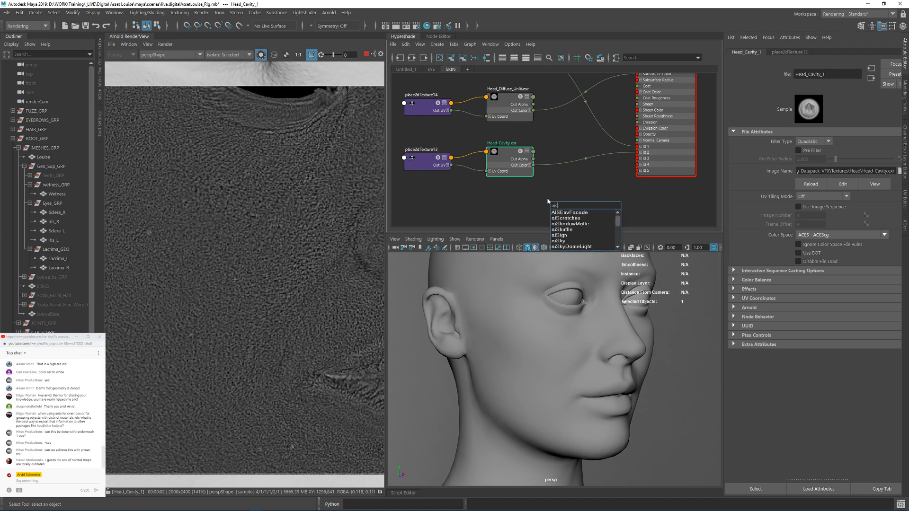
text(u)
key(Return)
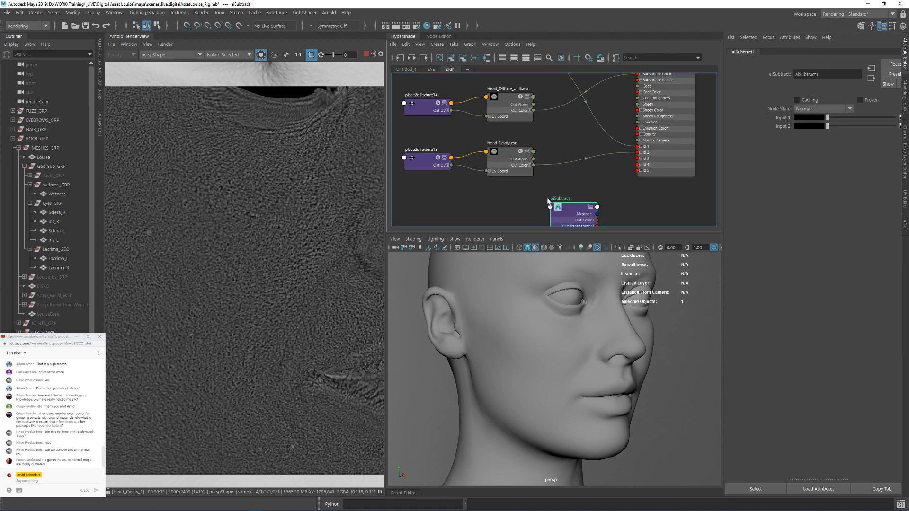
Step: Route Head_Cavity's Out Color through aiSubtract into aiSkin's Id 2, and give the subtract node's Input 2 a dark grey in HSV mode
drag(562, 192, 638, 153)
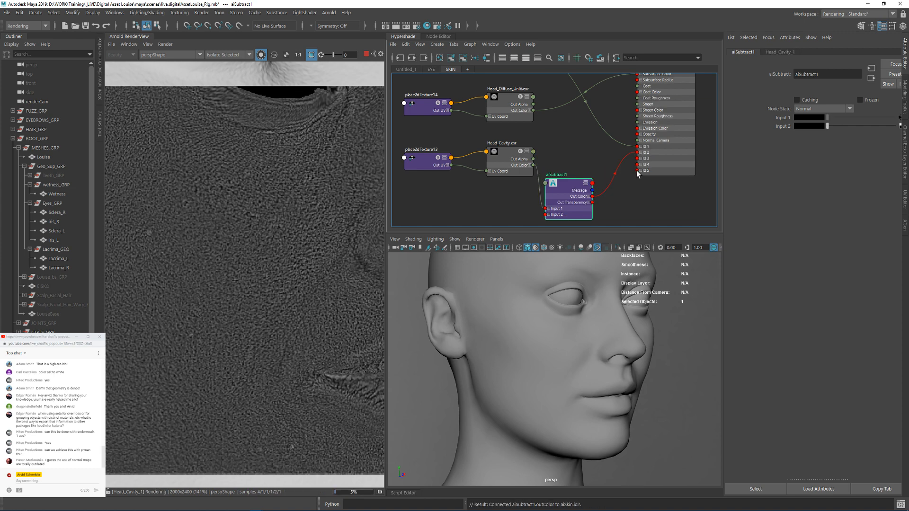
drag(572, 184, 584, 171)
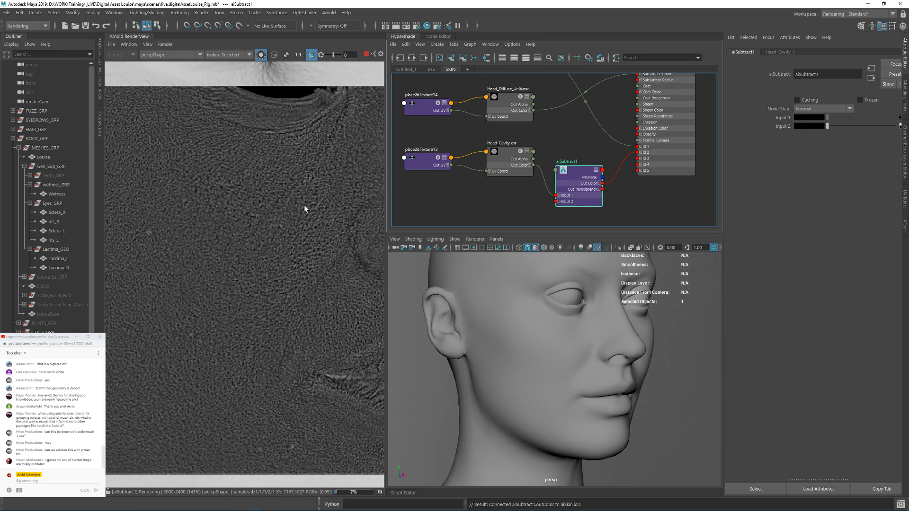
click(806, 126)
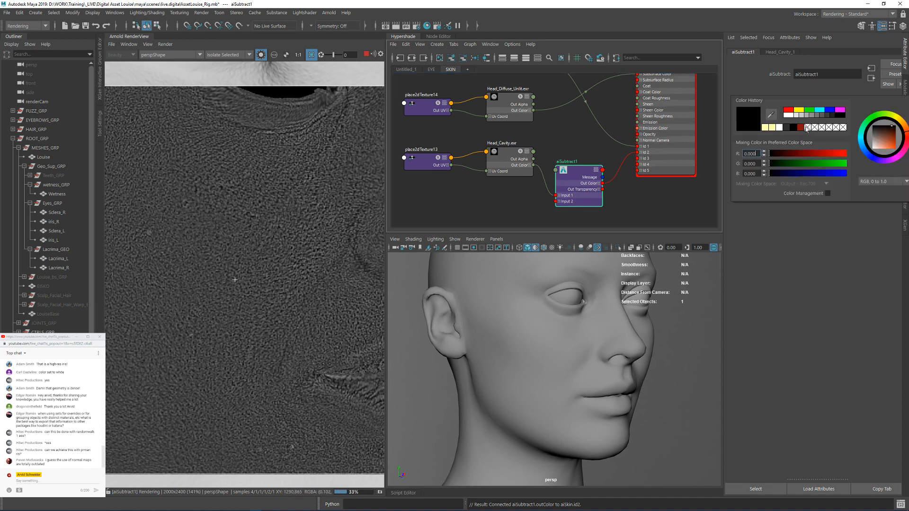
click(806, 125)
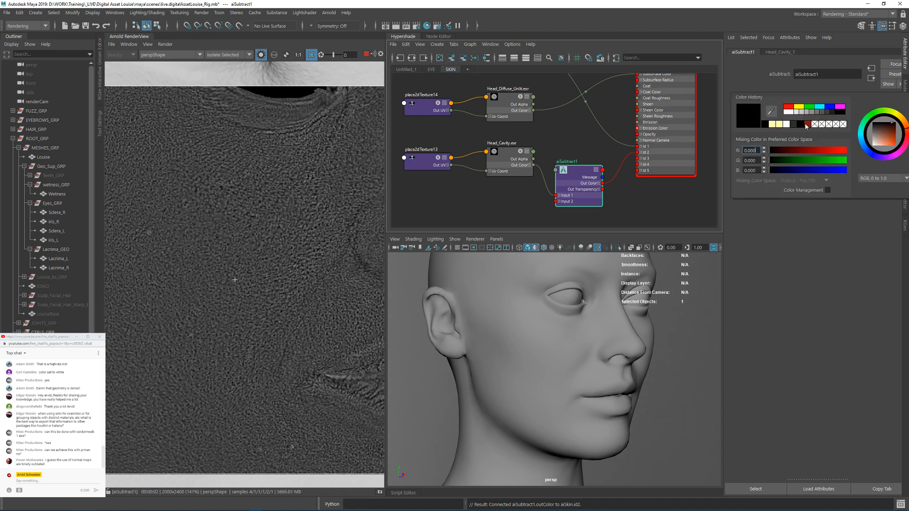
click(867, 176)
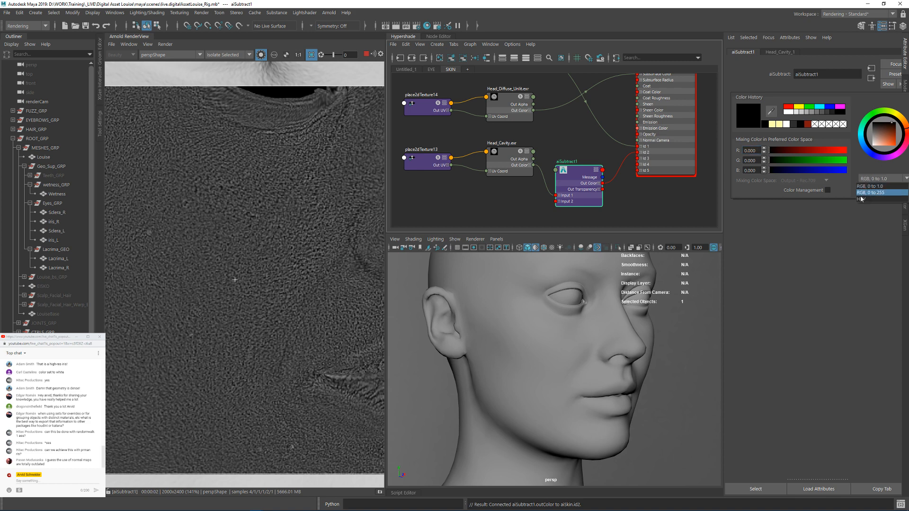
click(861, 194)
drag(795, 161, 767, 161)
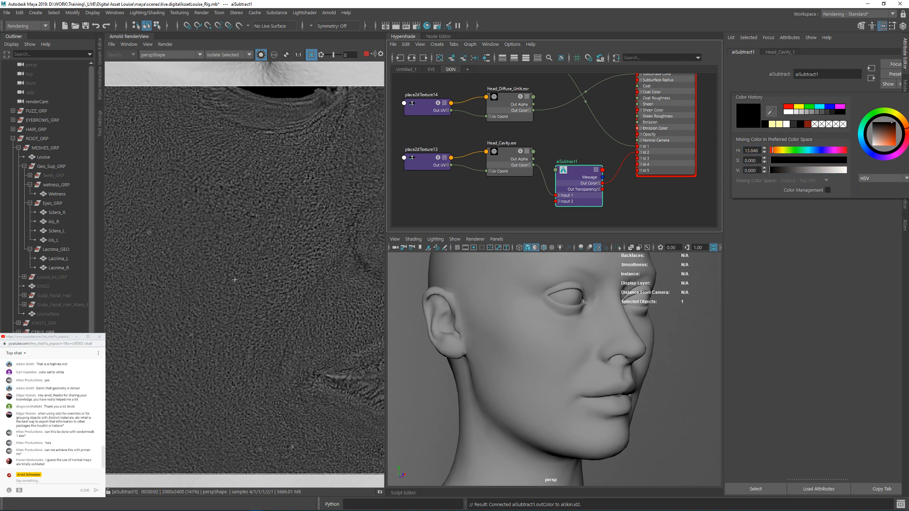
click(764, 169)
click(764, 169)
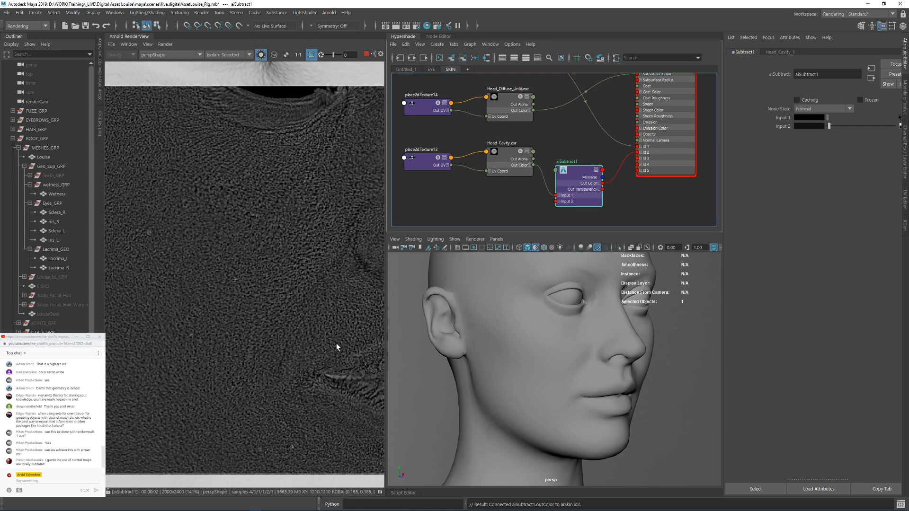
Step: Raise the render view exposure to 2.95 and fine-tune aiSubtract's Input 2 while checking the cavity pores up close
scroll(264, 226, down, 1)
middle_drag(264, 226, 277, 237)
scroll(277, 238, up, 1)
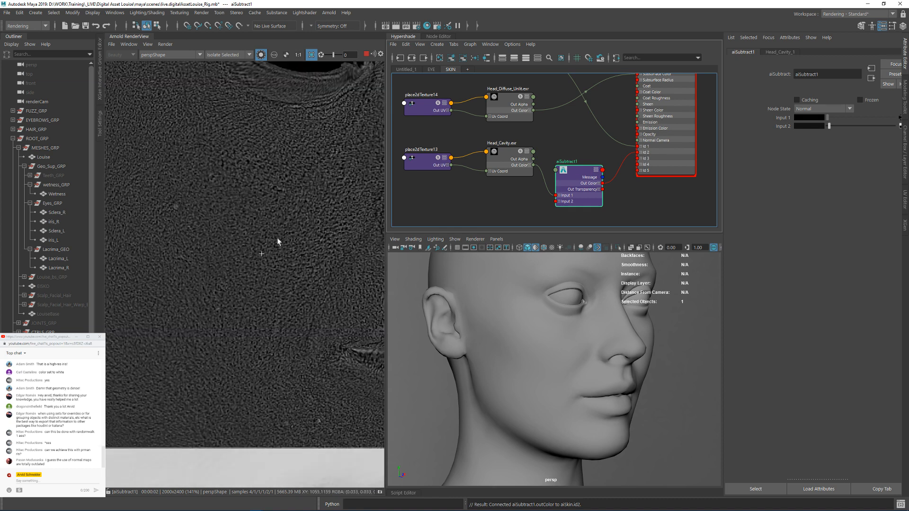
scroll(264, 151, up, 5)
scroll(251, 167, up, 8)
scroll(240, 186, down, 8)
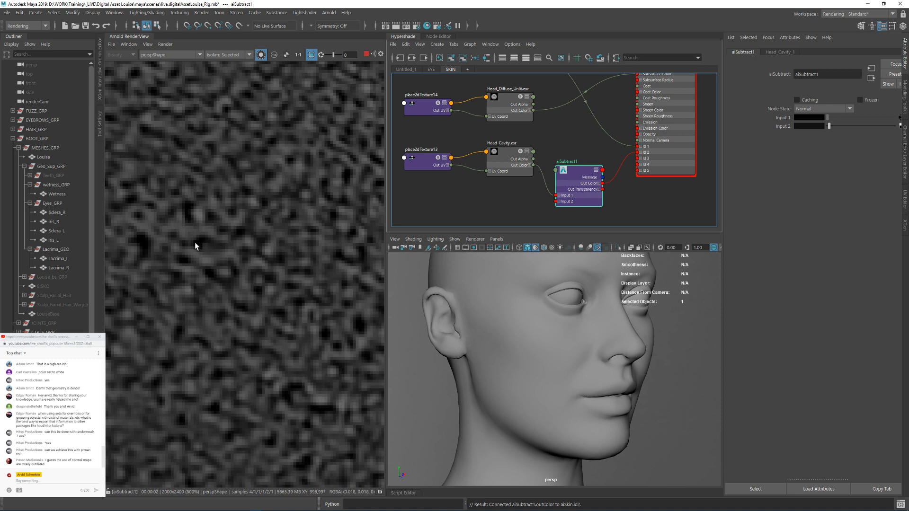
drag(333, 55, 338, 55)
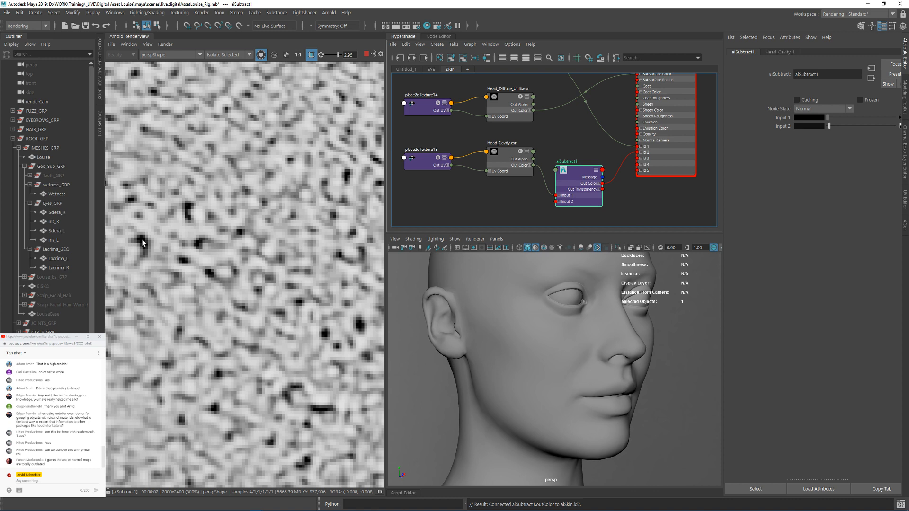
drag(827, 129, 831, 126)
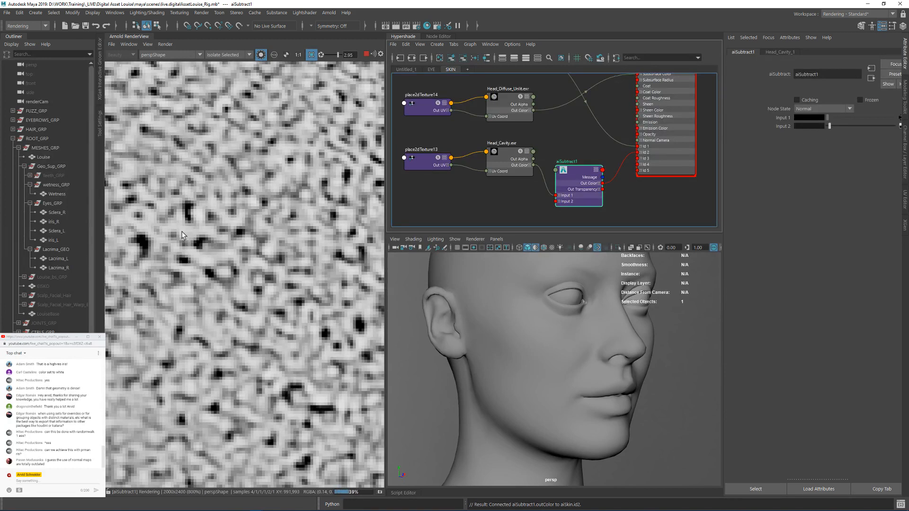
Step: Add an aiLayerRgba node below the aiSubtract node in the SKIN graph
alt+middle_drag(503, 206, 496, 188)
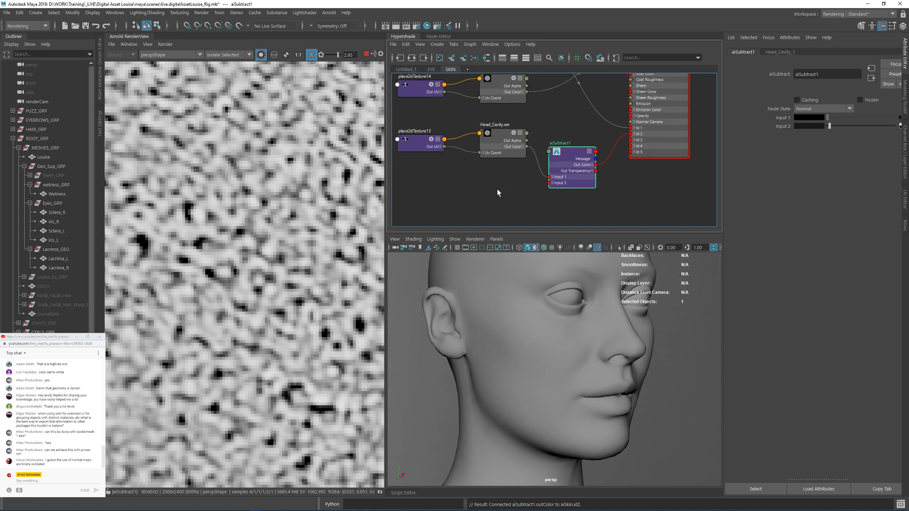
click(496, 188)
key(Tab)
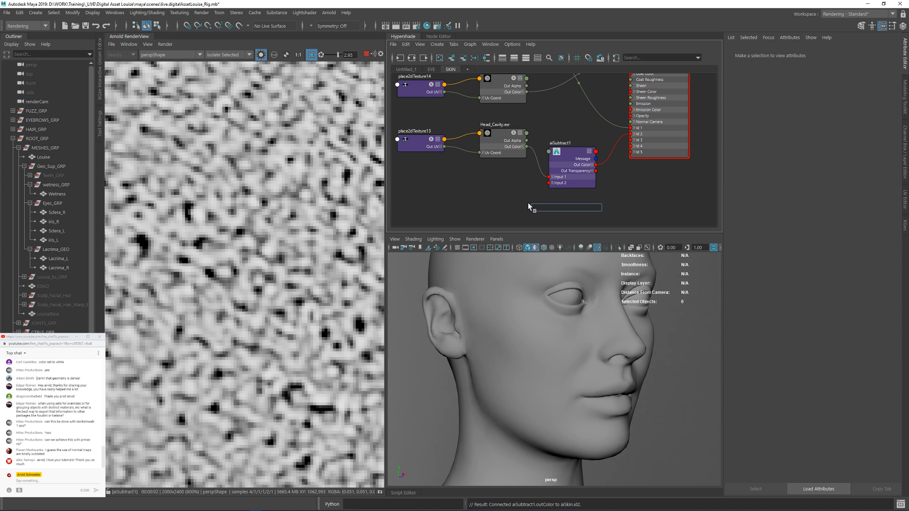
text(aila)
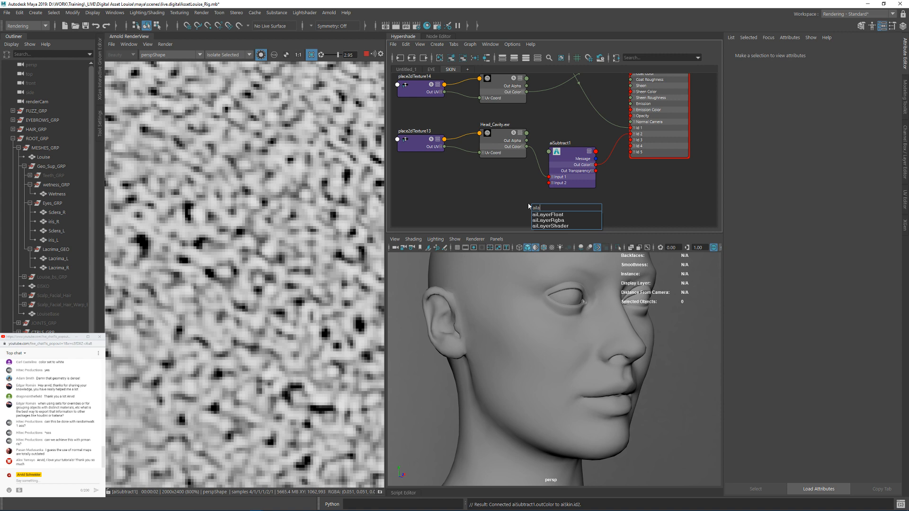
key(Down)
key(Down)
key(Return)
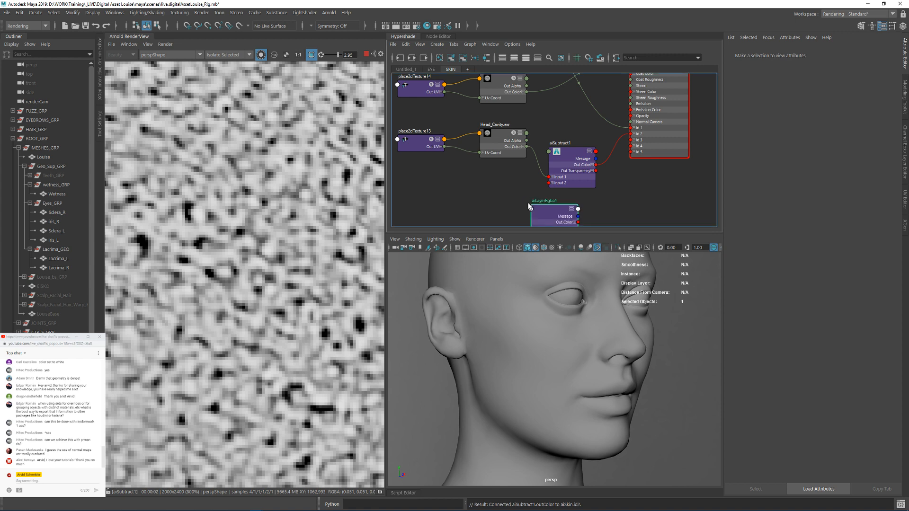
Step: Connect Head_Displacement's Out Color to Input 1 of the aiLayerRgba node and place the node just below aiSubtract
alt+middle_drag(569, 121, 584, 159)
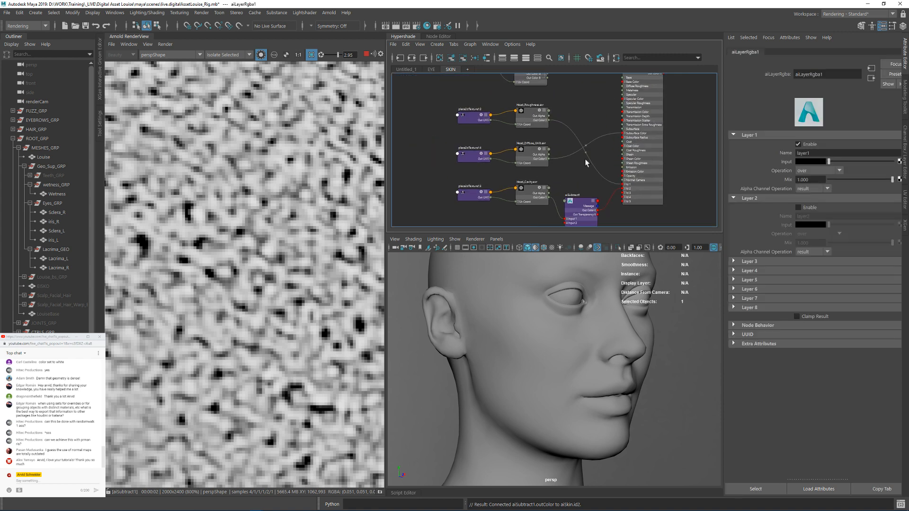
mouse_move(585, 102)
alt+middle_down()
mouse_move(581, 161)
mouse_move(579, 105)
alt+middle_up()
scroll(563, 145, up, 2)
click(538, 125)
alt+middle_drag(512, 221, 507, 144)
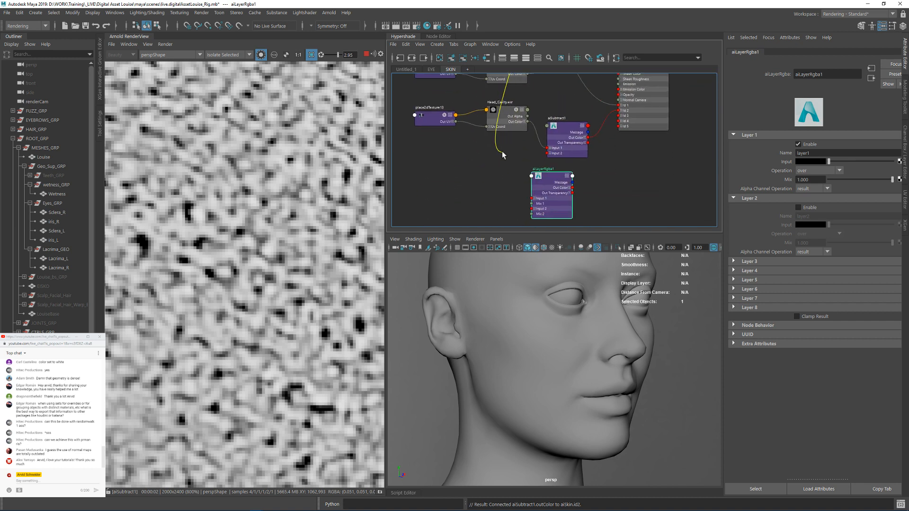
click(532, 198)
drag(550, 181, 581, 173)
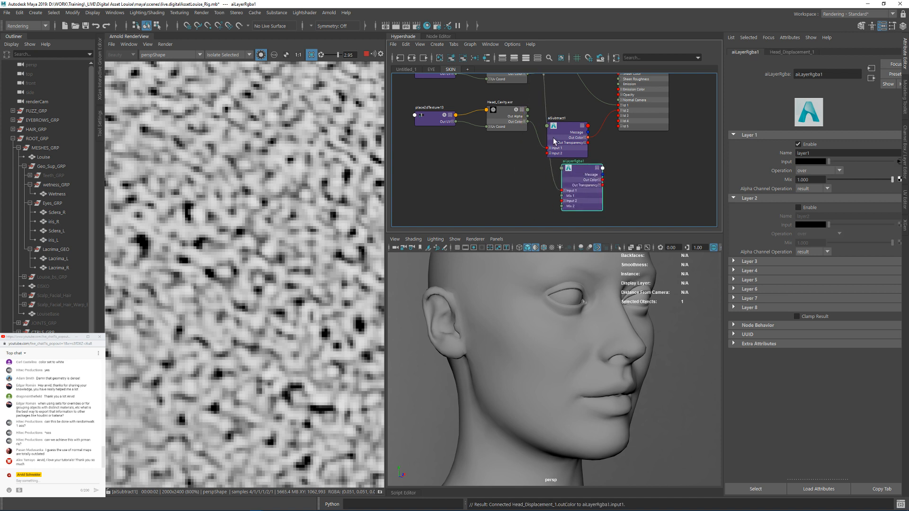
Step: Connect aiSubtract's Out Color to Input 2 of aiLayerRgba, and the layer node's Out Color to aiSkin's Id 2
click(588, 138)
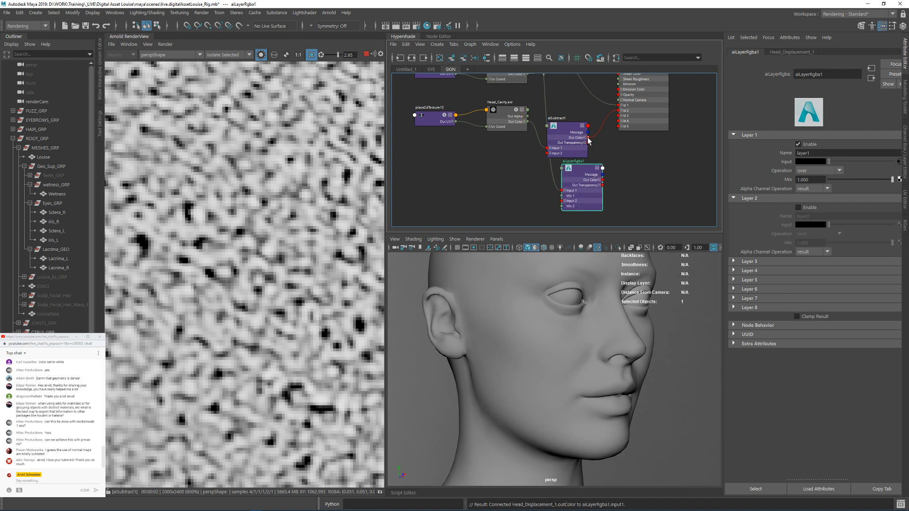
click(562, 201)
click(602, 180)
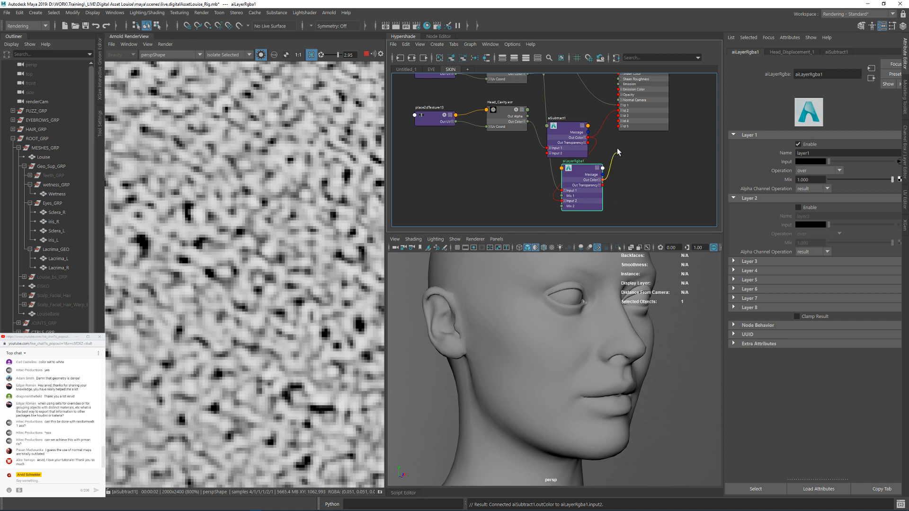
click(619, 111)
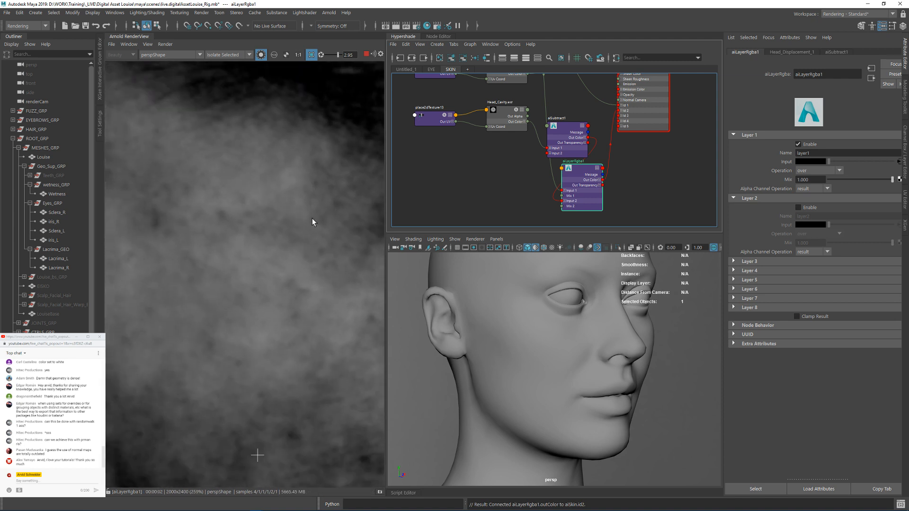
Step: Enable Layer 2 on the aiLayerRgba node
scroll(312, 218, down, 5)
scroll(314, 233, up, 3)
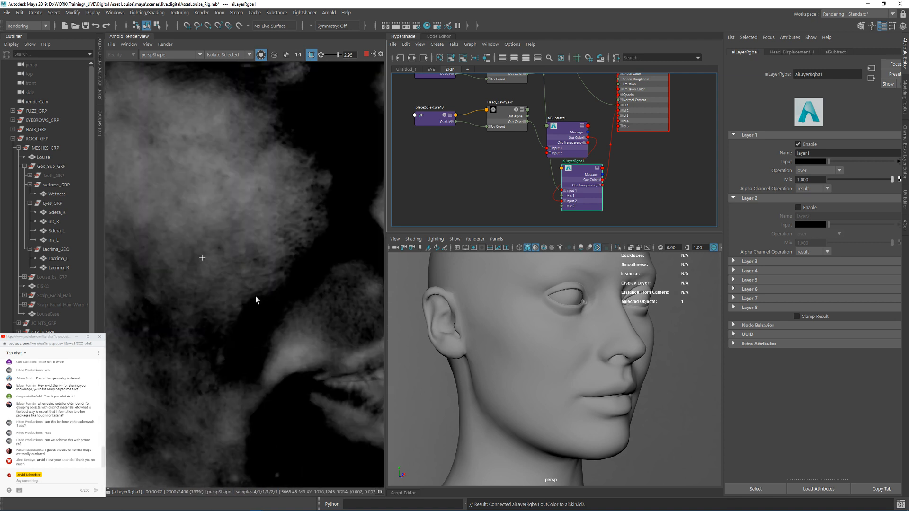
click(798, 208)
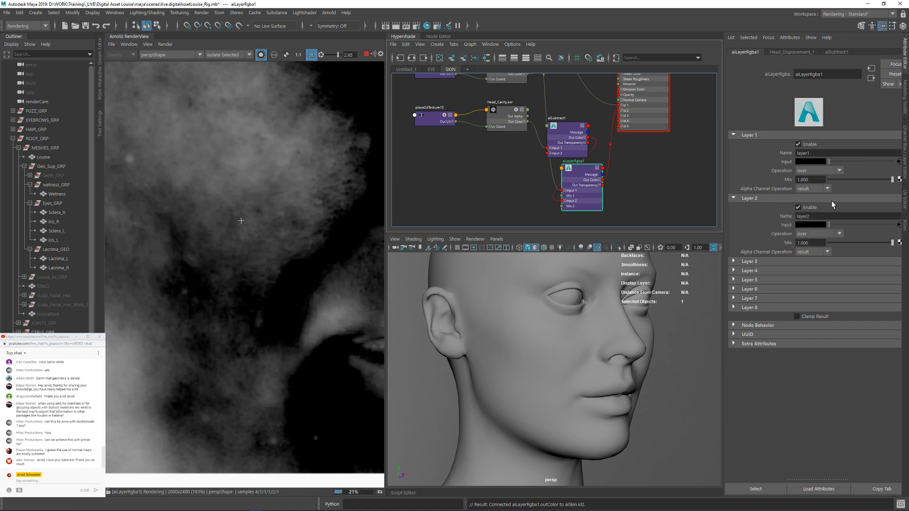
Step: Try Layer 1 Mix values of 0, 1 and 0.95 on the aiLayerRgba node, comparing the displacement and cavity blend on the cheek
click(862, 179)
click(895, 181)
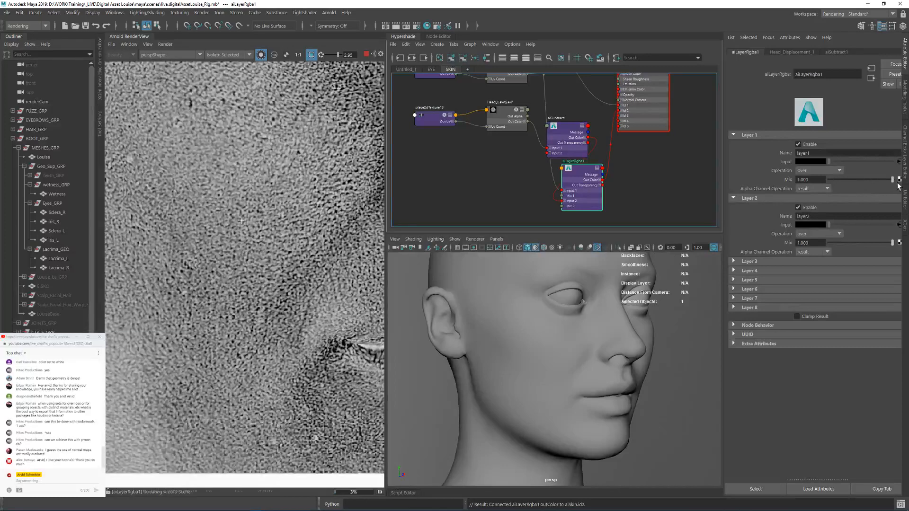
drag(893, 180, 780, 179)
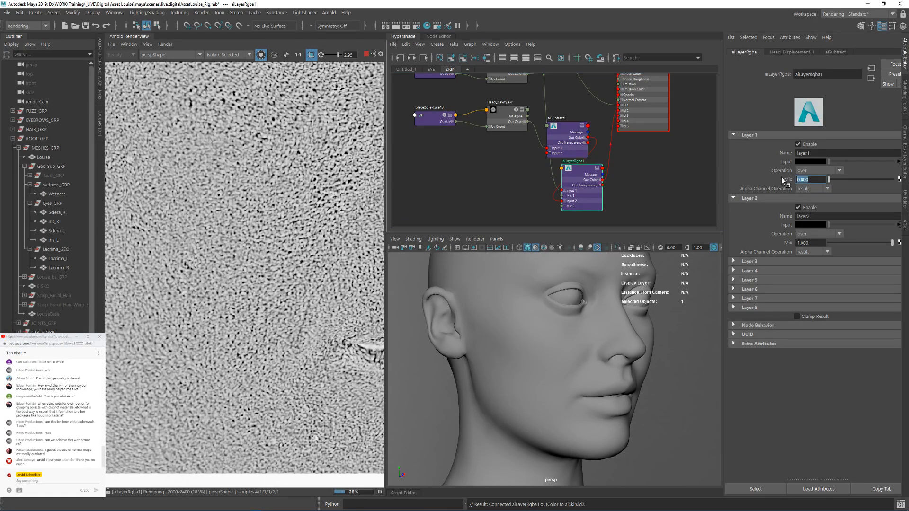
text(1)
key(Return)
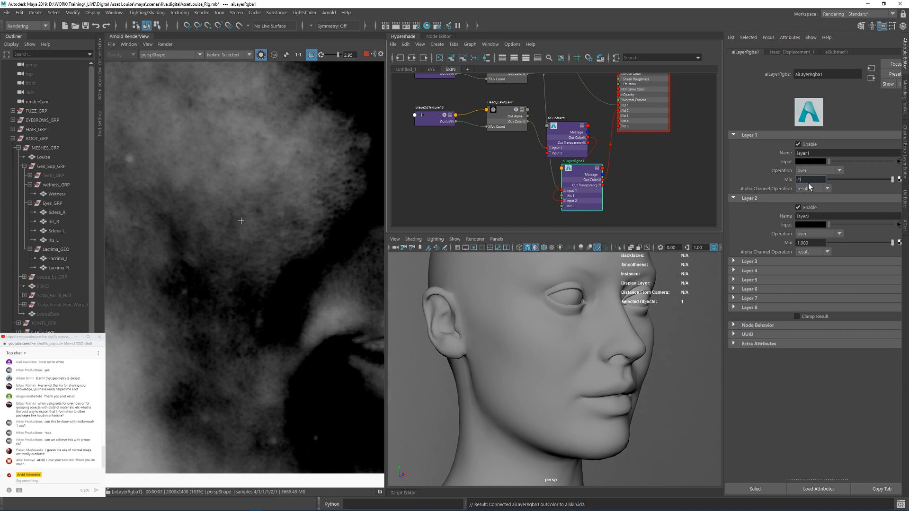
text(0.95)
key(Return)
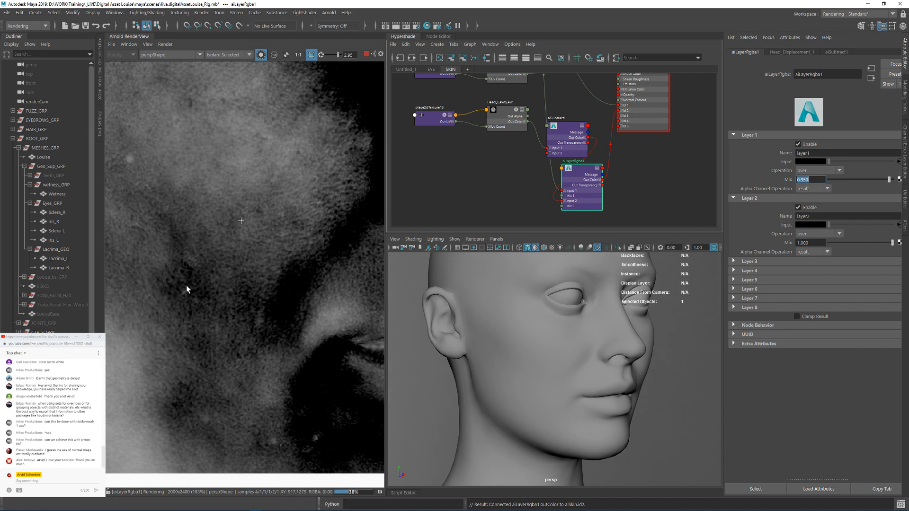
middle_drag(307, 202, 302, 273)
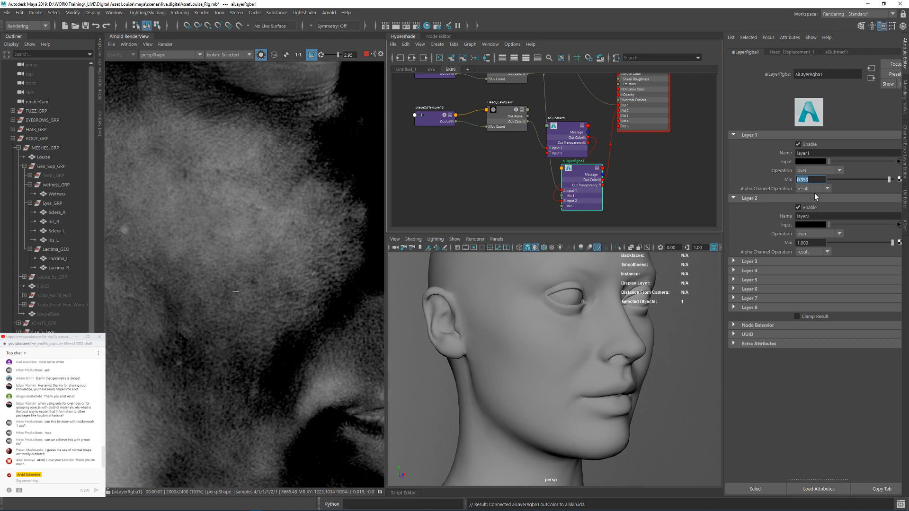
text(1)
key(Return)
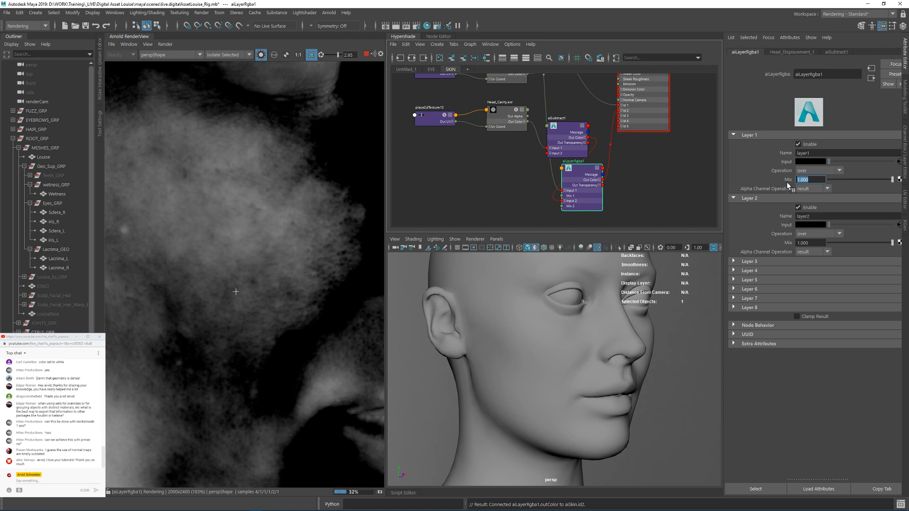
Step: Set Layer 1's Mix to 0.98 on the aiLayerRgba node
text(.98)
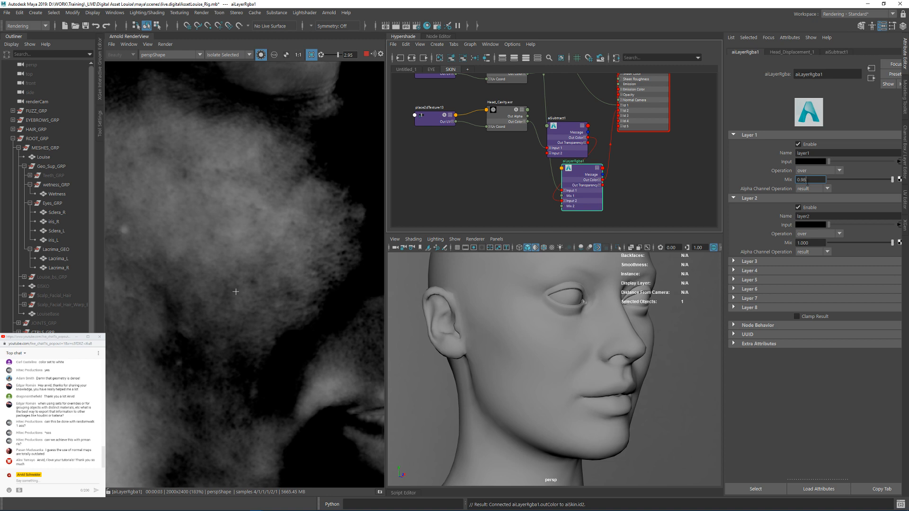
key(Return)
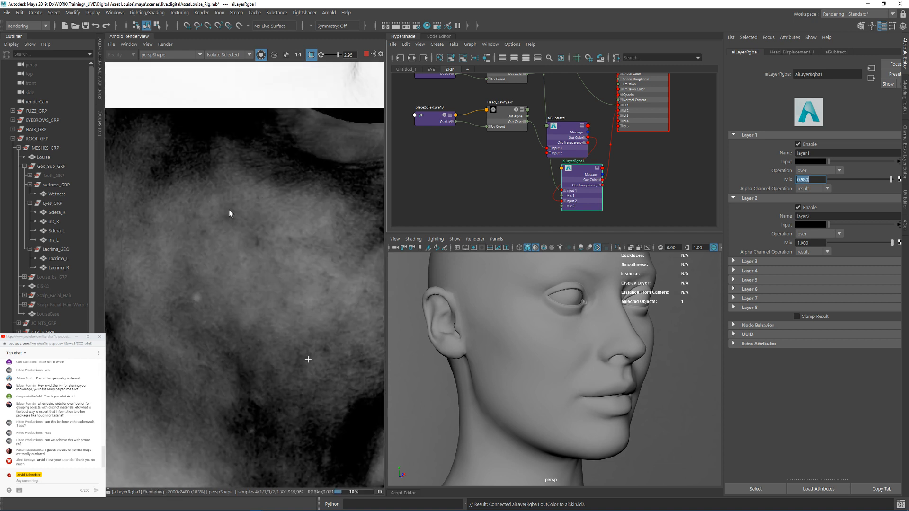
click(618, 194)
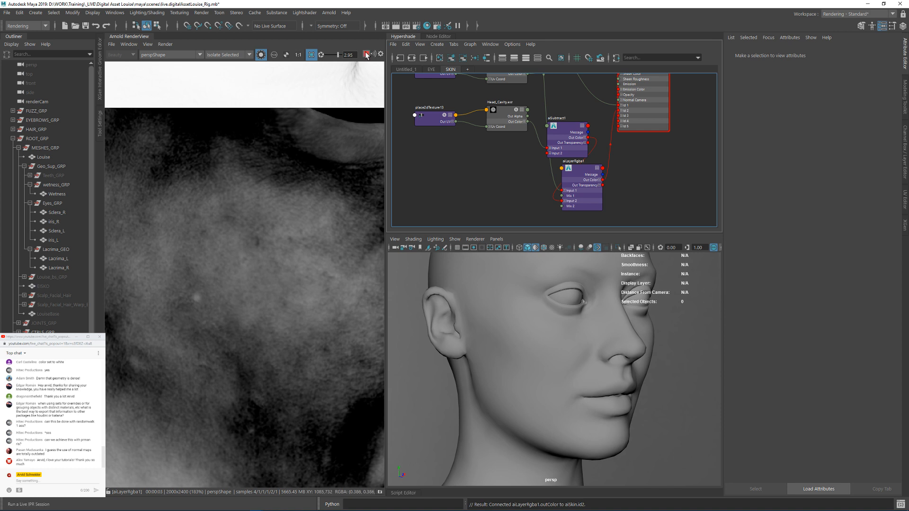
Step: Move aiSubtract clear of the layer node and connect aiLayerRgba's Out Color R to the Displacement of displacementShader4
middle_drag(612, 158, 585, 166)
click(538, 140)
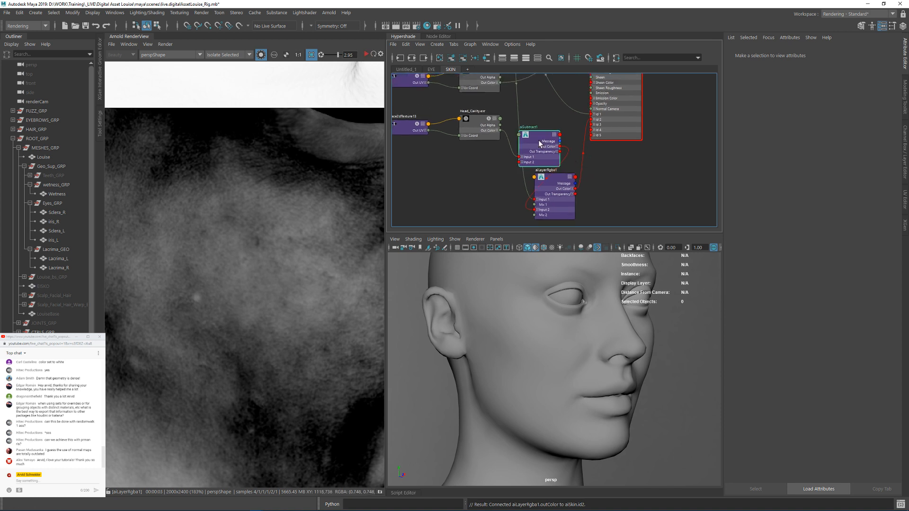
drag(538, 140, 471, 175)
drag(549, 179, 660, 187)
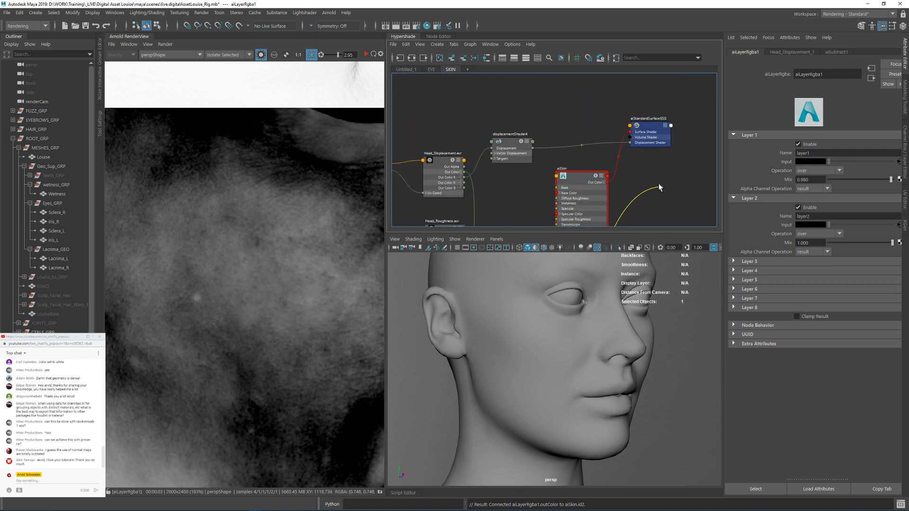
click(493, 149)
Step: Move the displacementShader4 node below the aiSkin shader, beside the aiLayerRgba node
alt+middle_drag(520, 187, 549, 125)
alt+right_drag(533, 165, 472, 155)
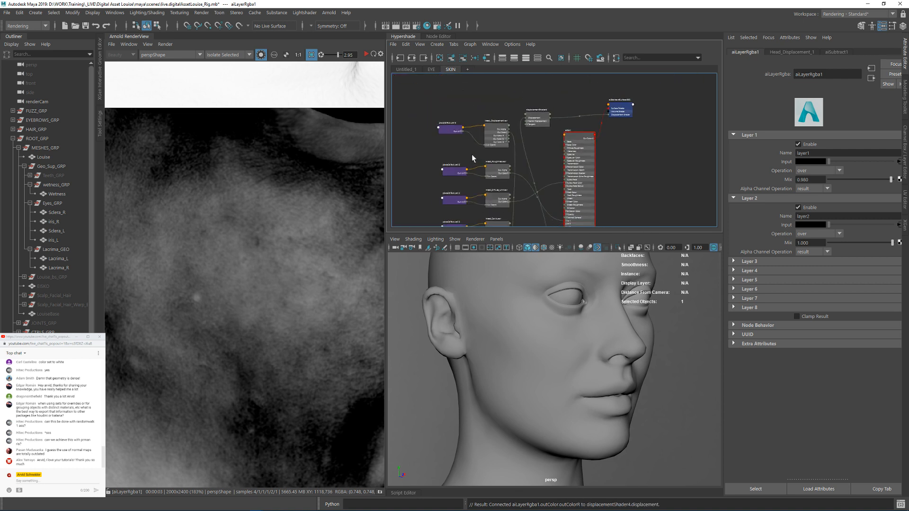
alt+middle_drag(600, 182, 614, 112)
alt+middle_drag(552, 114, 546, 169)
drag(545, 107, 580, 208)
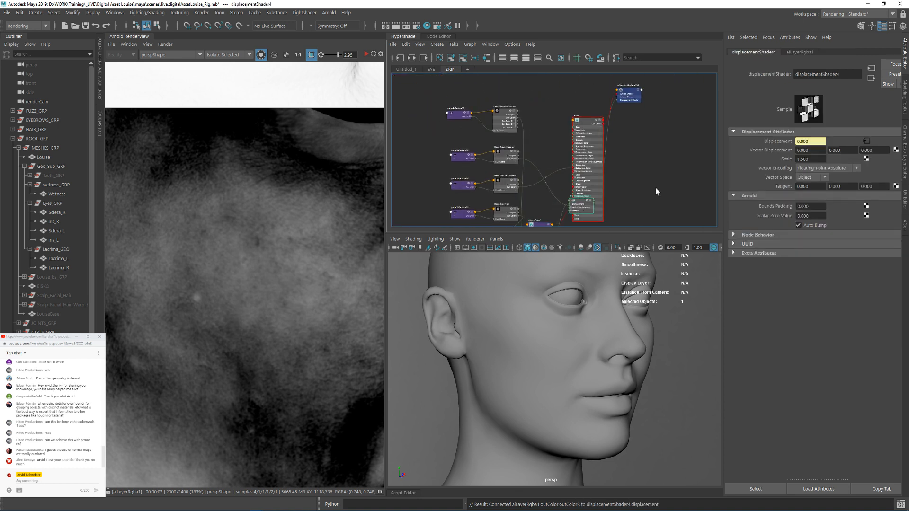
alt+middle_drag(655, 188, 649, 109)
drag(576, 130, 573, 177)
alt+middle_drag(589, 91, 576, 150)
drag(564, 137, 563, 101)
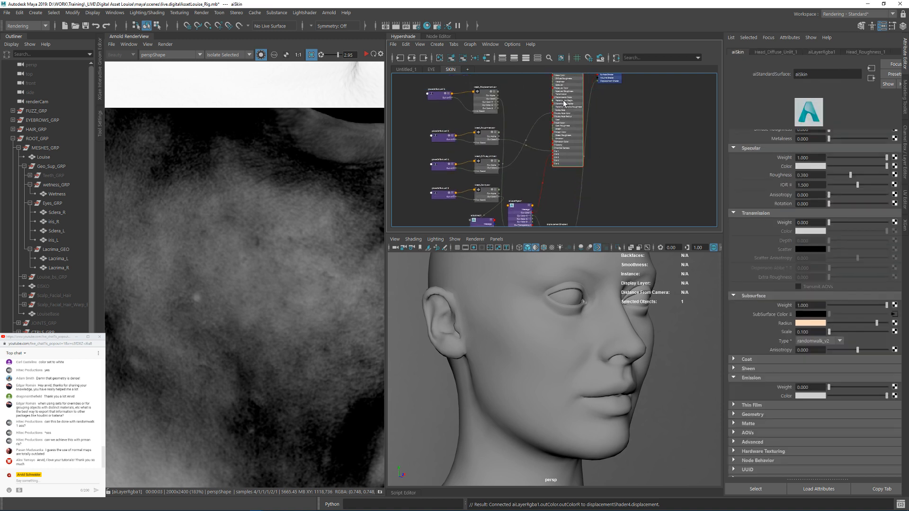
Step: Move the Head_Cavity texture and its place2dTexture down beside aiSubtract, and save the scene
alt+middle_drag(503, 127, 564, 134)
drag(471, 93, 515, 166)
click(580, 170)
alt+middle_drag(507, 183, 510, 142)
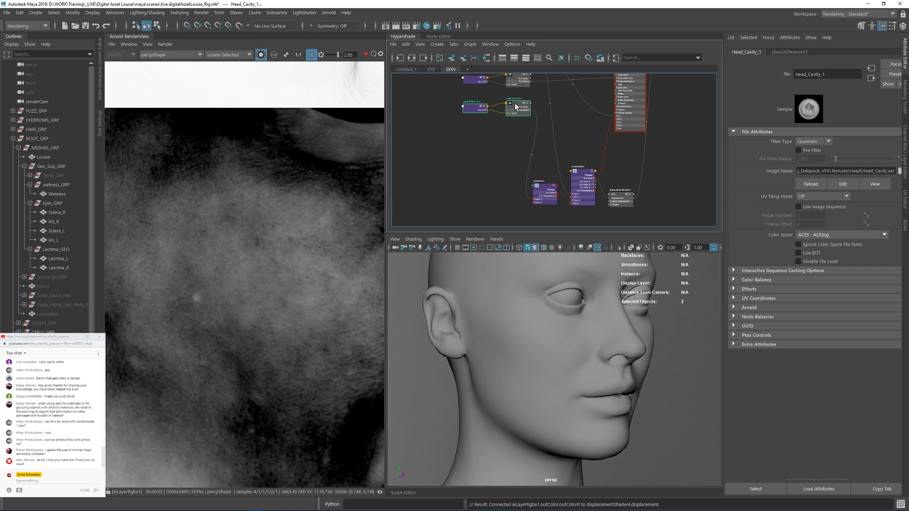
drag(516, 103, 509, 181)
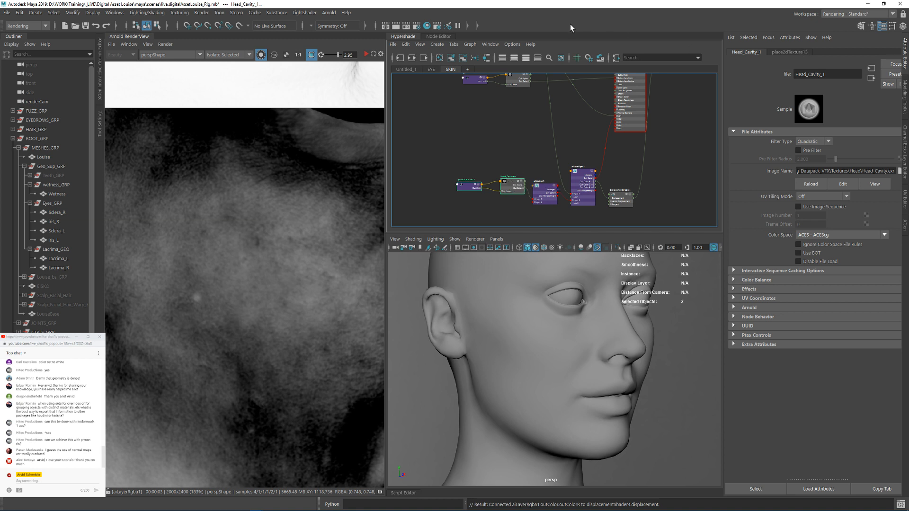
key(ctrl+s)
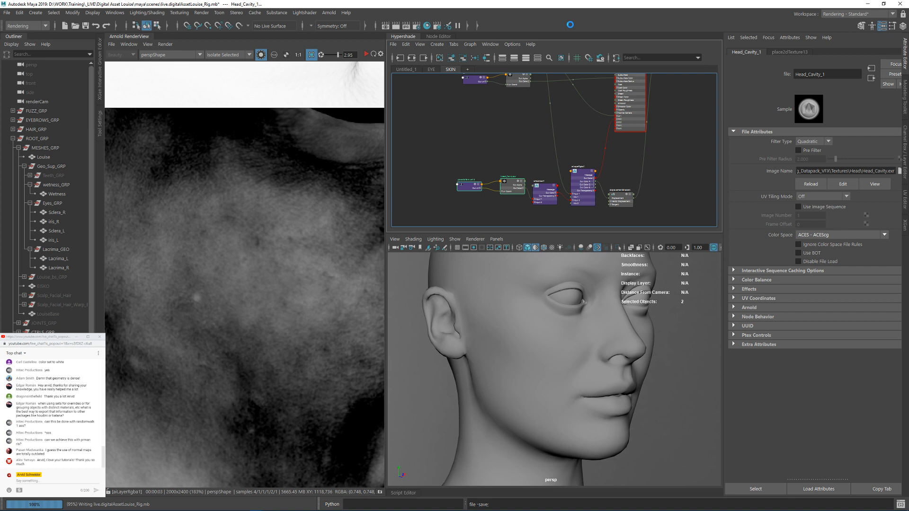
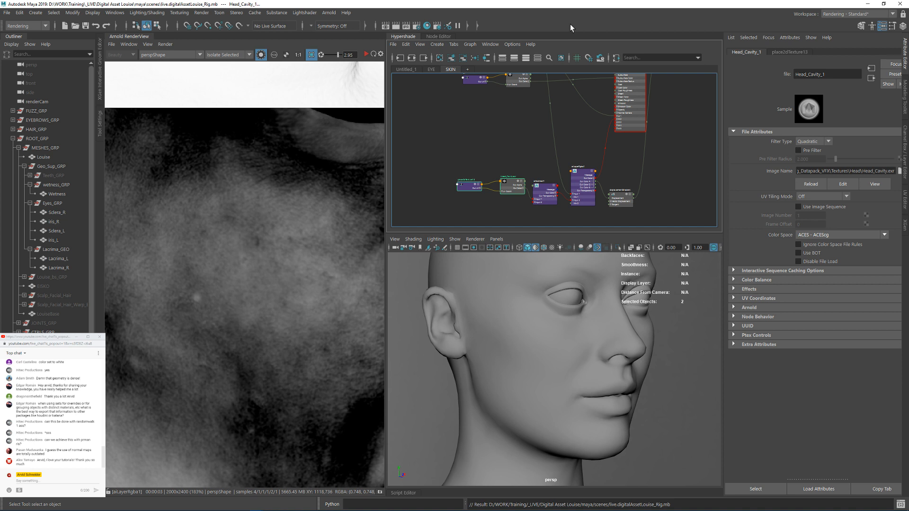
Step: Restart the Arnold render with isolation off, Basic debug shading, and exposure reset to 0
alt+middle_drag(665, 163, 632, 147)
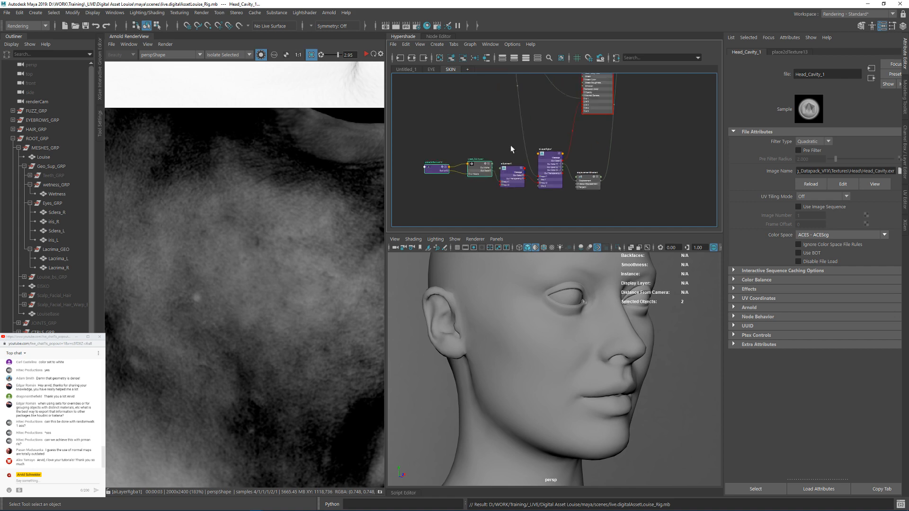
click(366, 54)
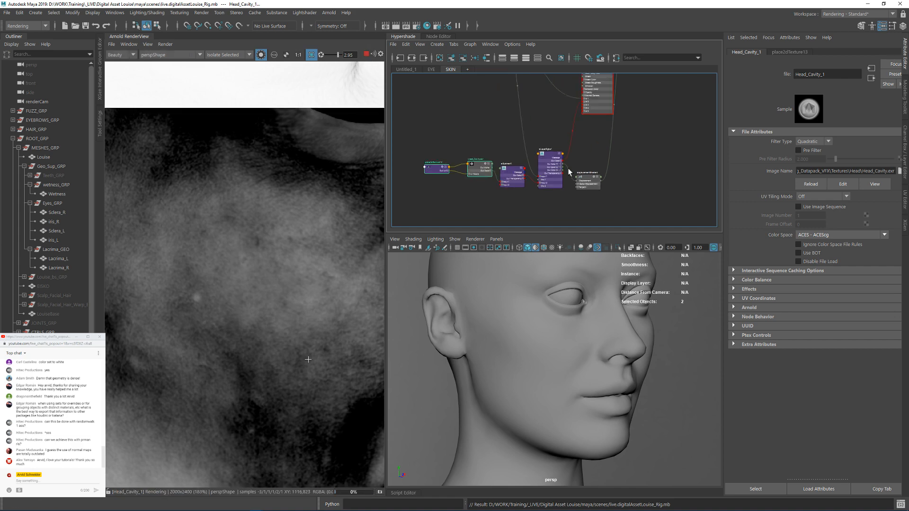
click(260, 56)
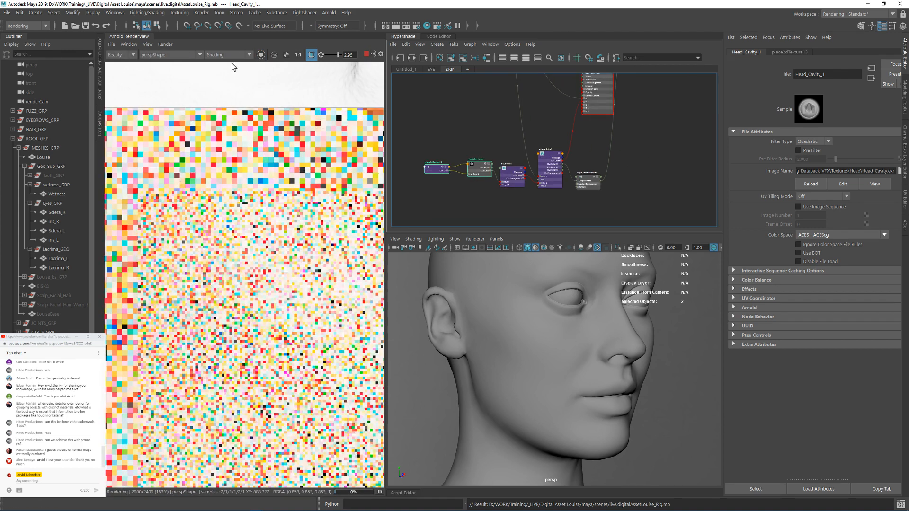
click(222, 54)
click(224, 76)
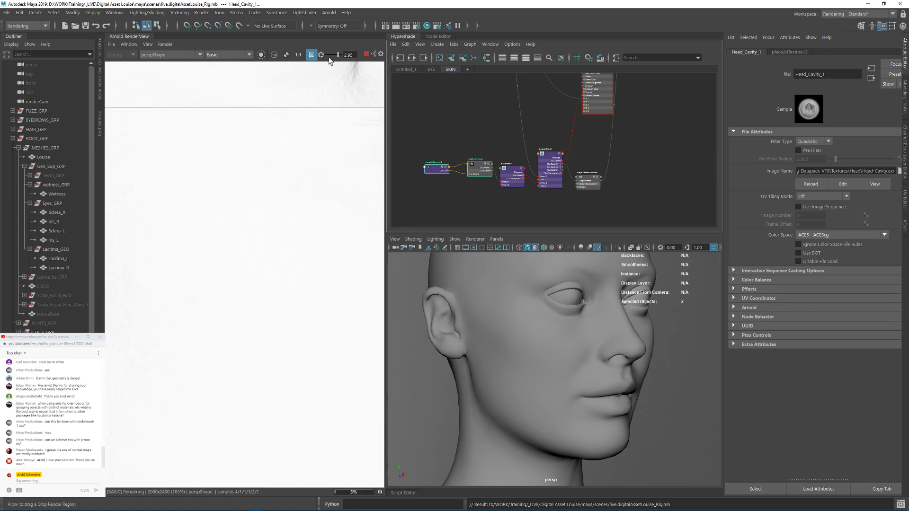
click(321, 55)
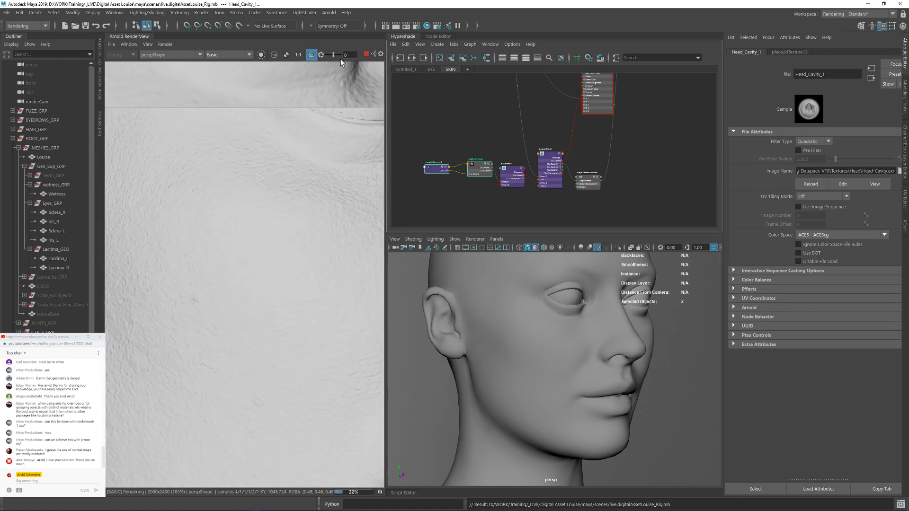
Step: Examine the displaced skin detail in the render around the cheek, lips, eyes, brows and neck
middle_drag(291, 271, 223, 202)
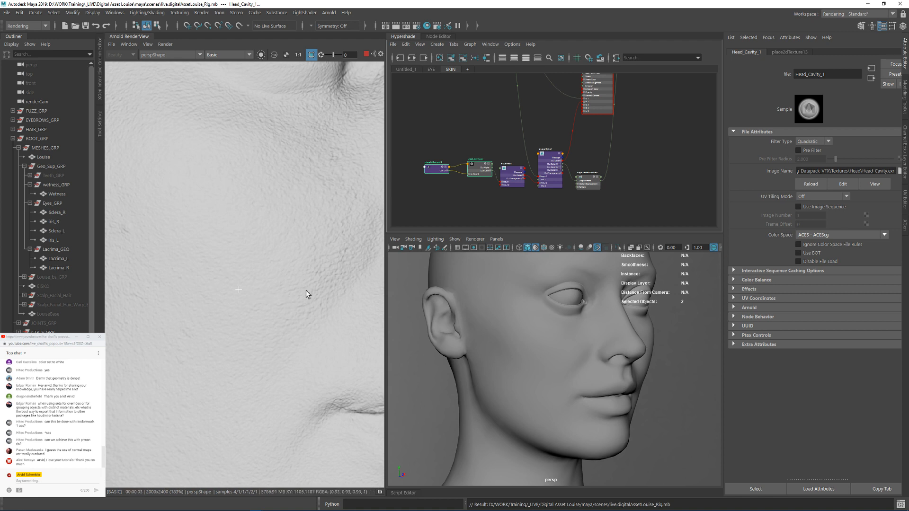
middle_drag(306, 291, 231, 197)
middle_drag(294, 317, 204, 276)
click(333, 287)
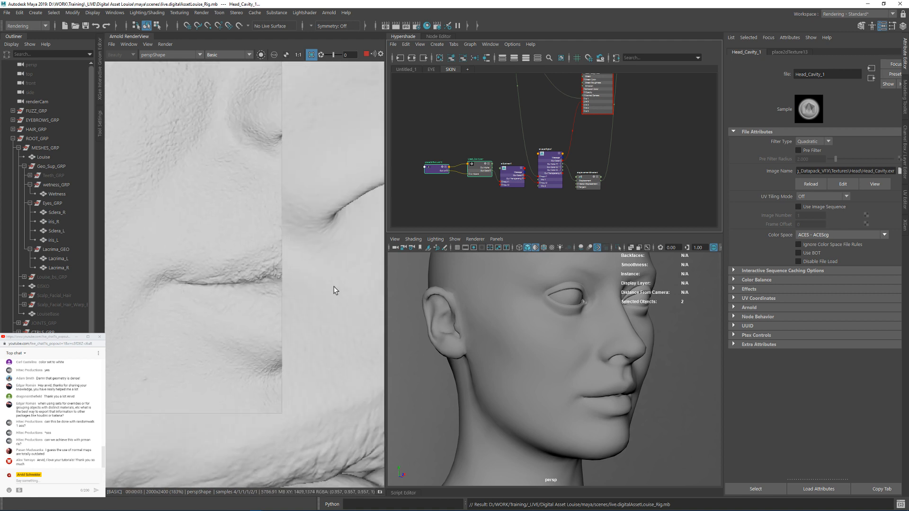
middle_drag(266, 271, 235, 276)
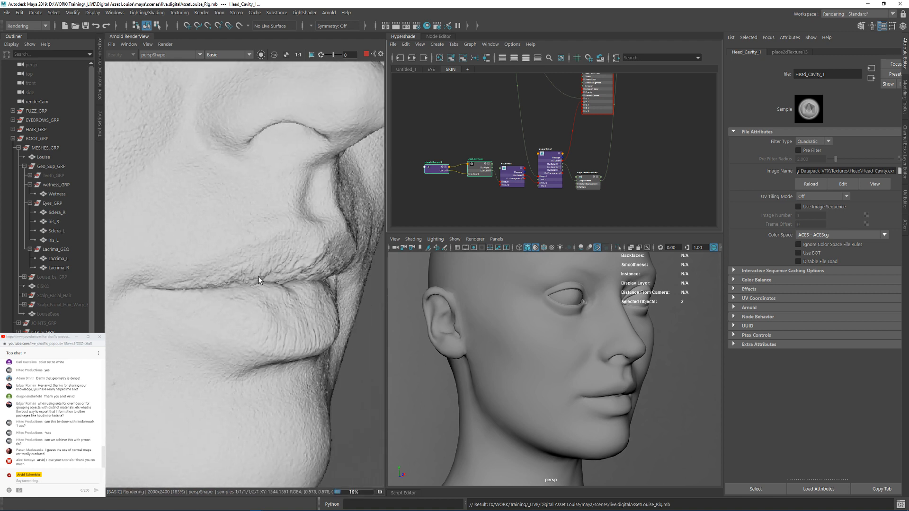
shift+drag(344, 395, 348, 397)
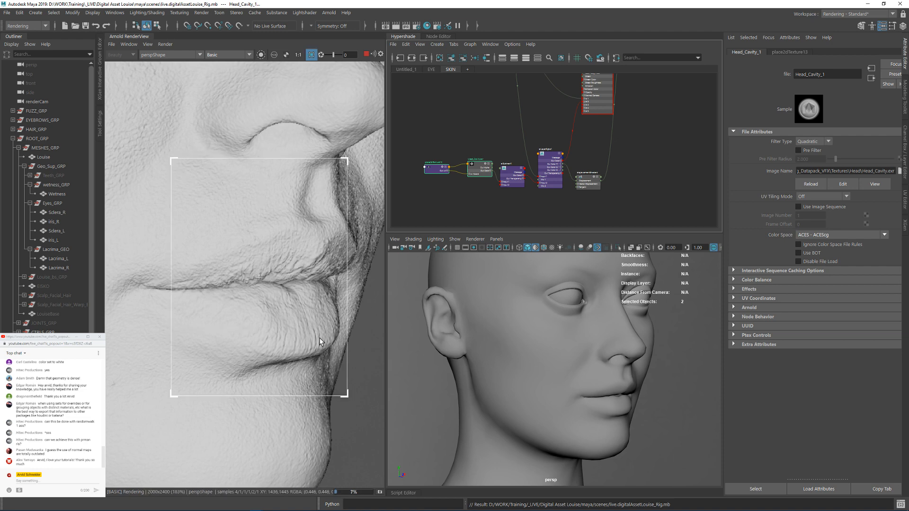
scroll(256, 142, down, 2)
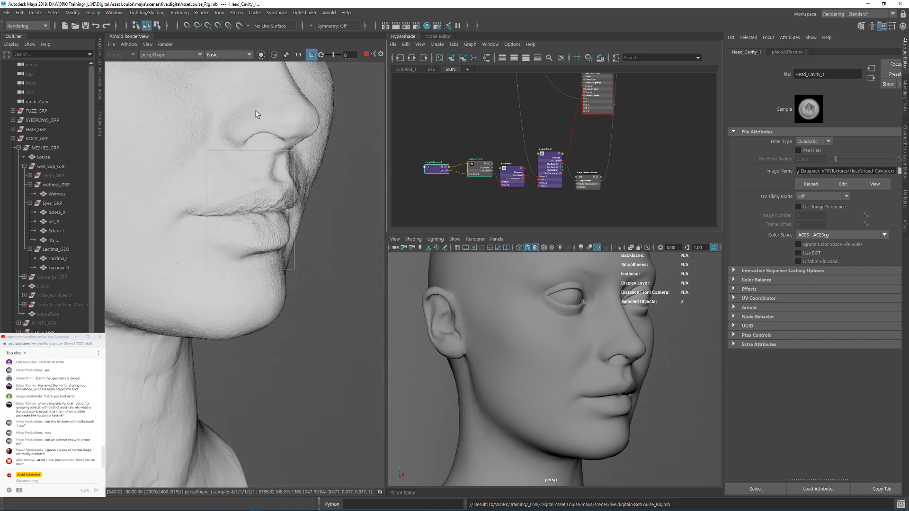
middle_drag(177, 209, 314, 272)
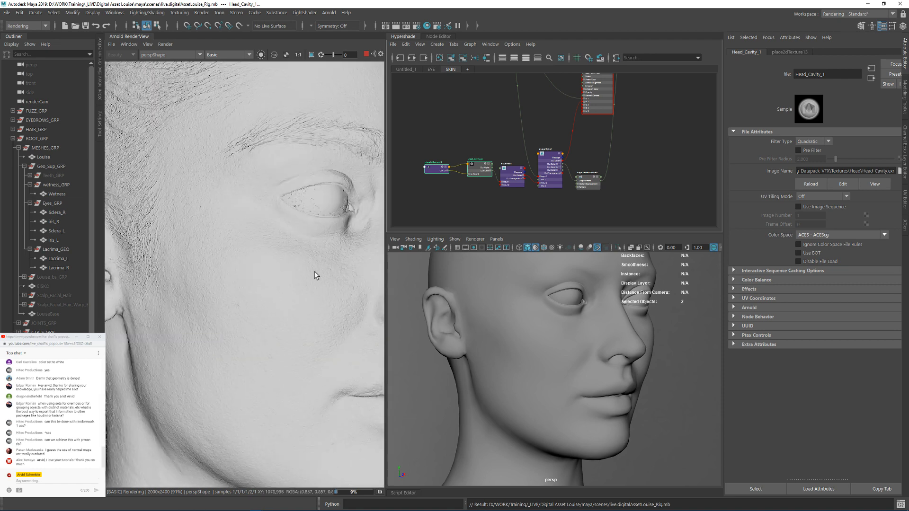
middle_drag(260, 160, 149, 174)
middle_drag(319, 190, 206, 185)
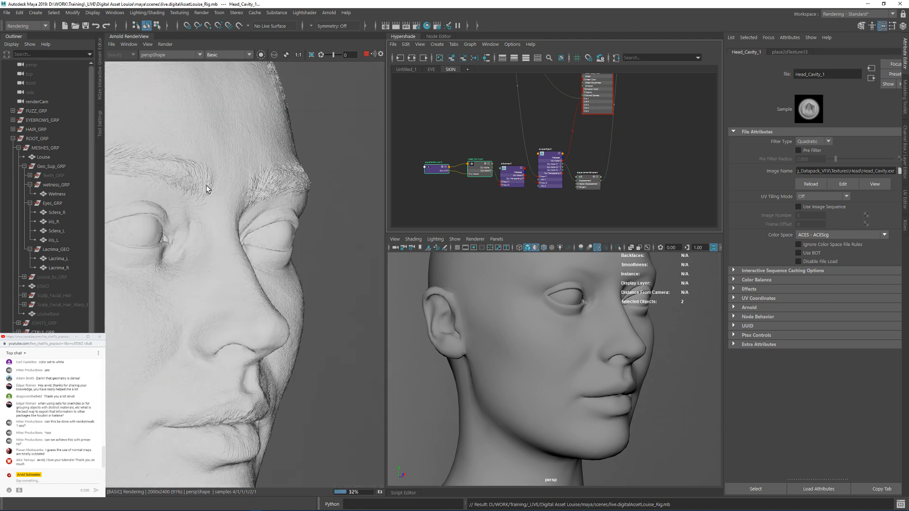
middle_drag(193, 345, 265, 75)
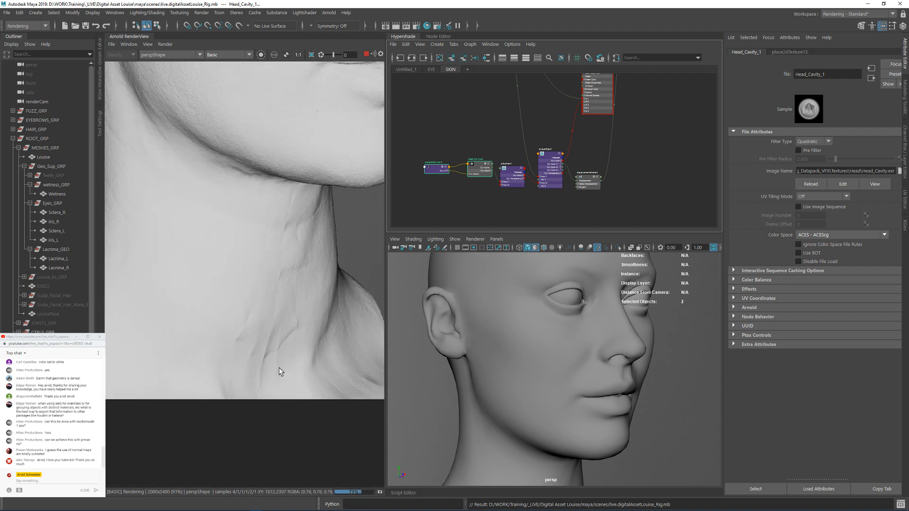
middle_drag(261, 225, 246, 429)
middle_drag(283, 119, 240, 254)
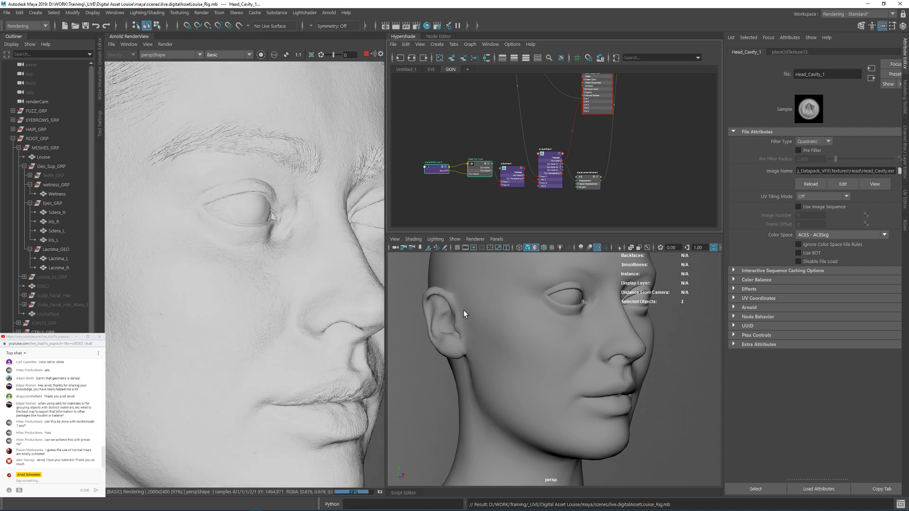
Step: Show the resolution gate, frame the face from the front in persp, and set the render view's test resolution to 100%
click(473, 249)
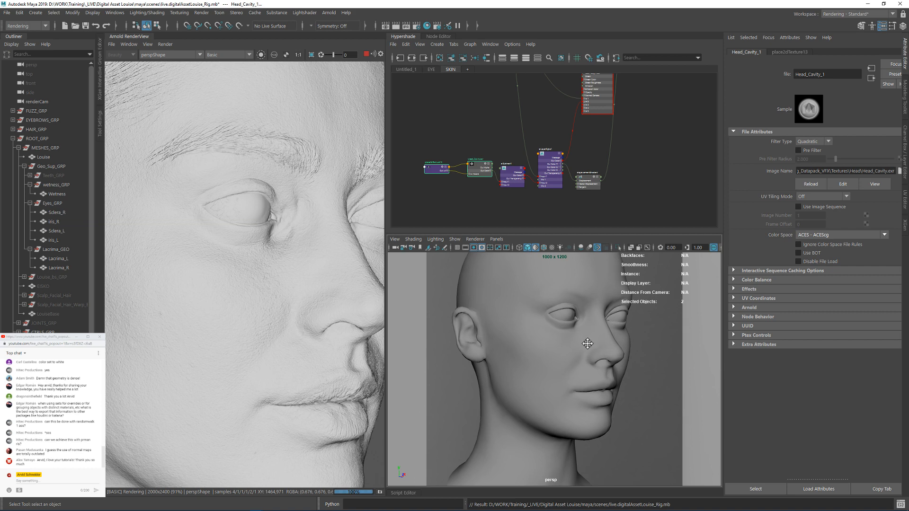
alt+middle_drag(588, 345, 596, 344)
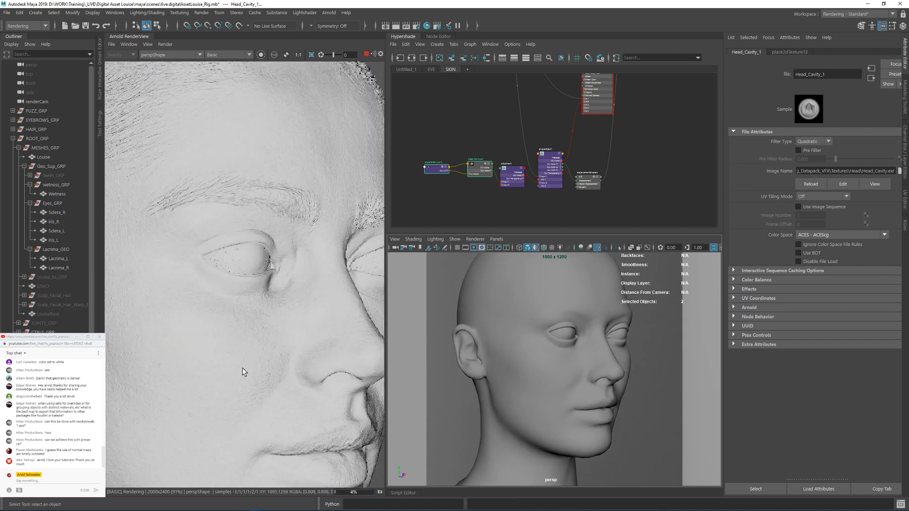
alt+drag(587, 349, 557, 346)
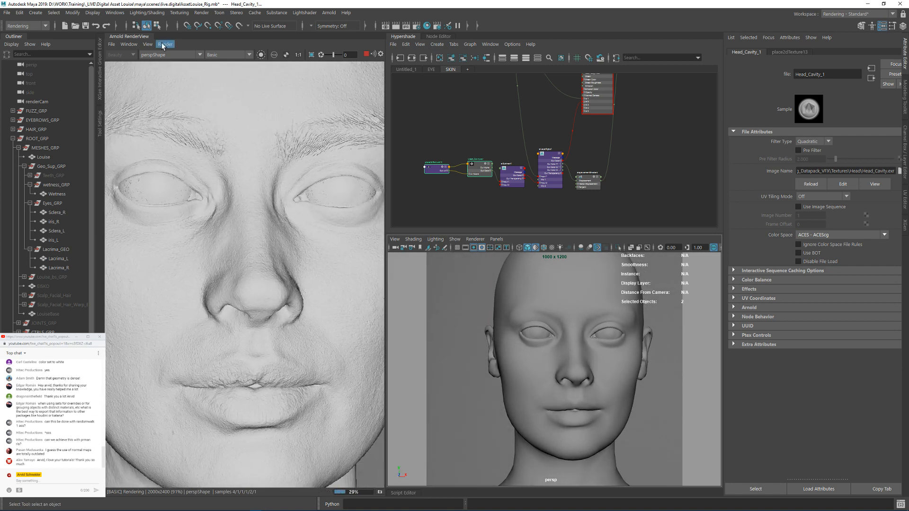
click(148, 44)
mouse_move(212, 132)
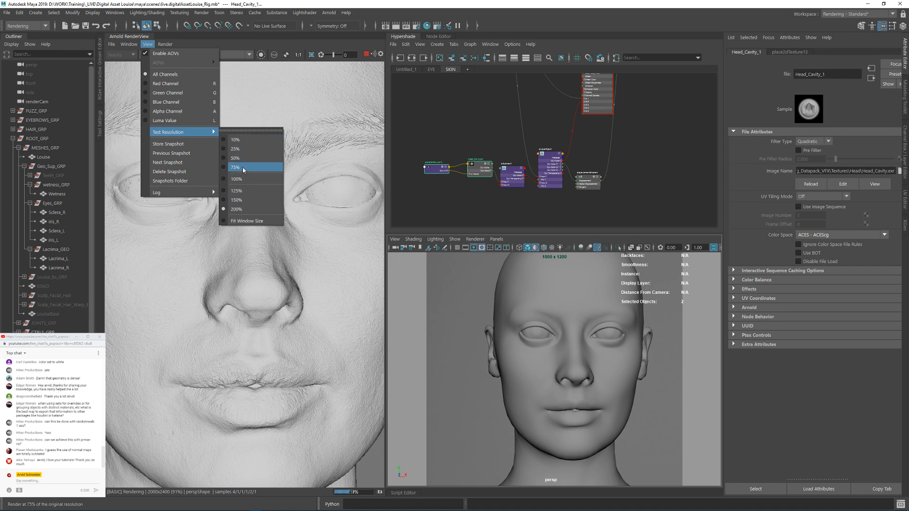
click(244, 169)
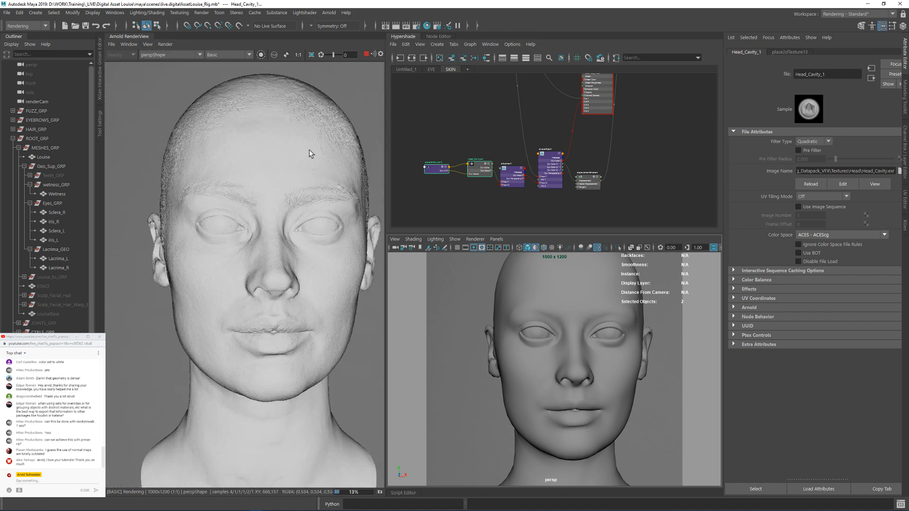
Step: Frame the face closer in the persp camera and set the render's debug shading to Lighting
alt+drag(584, 329, 572, 328)
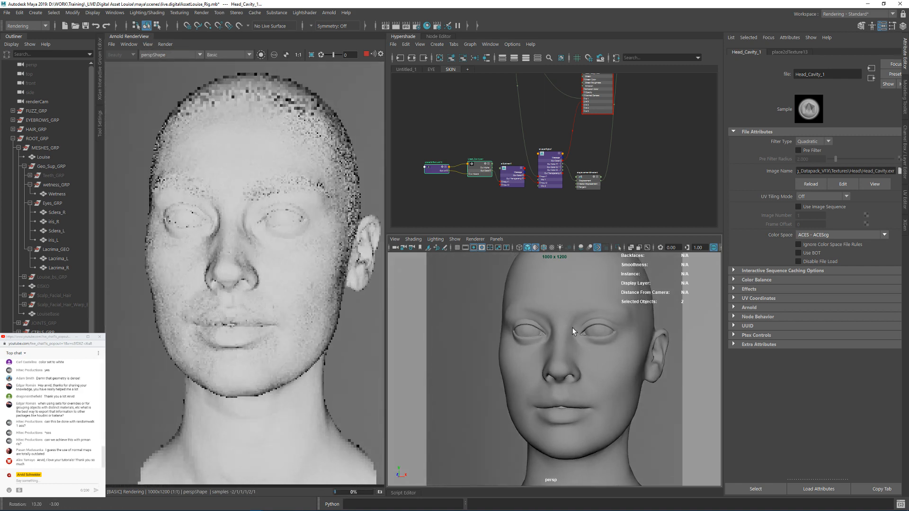
alt+right_drag(584, 334, 621, 335)
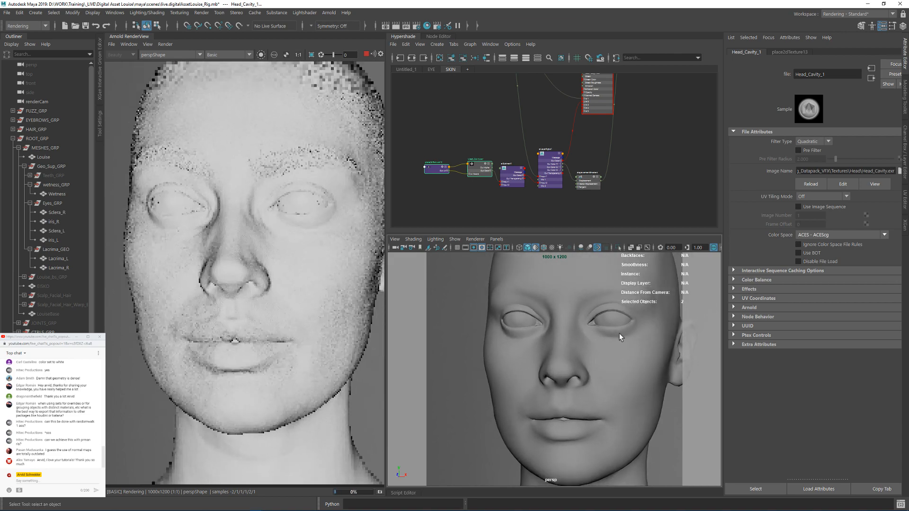
click(228, 54)
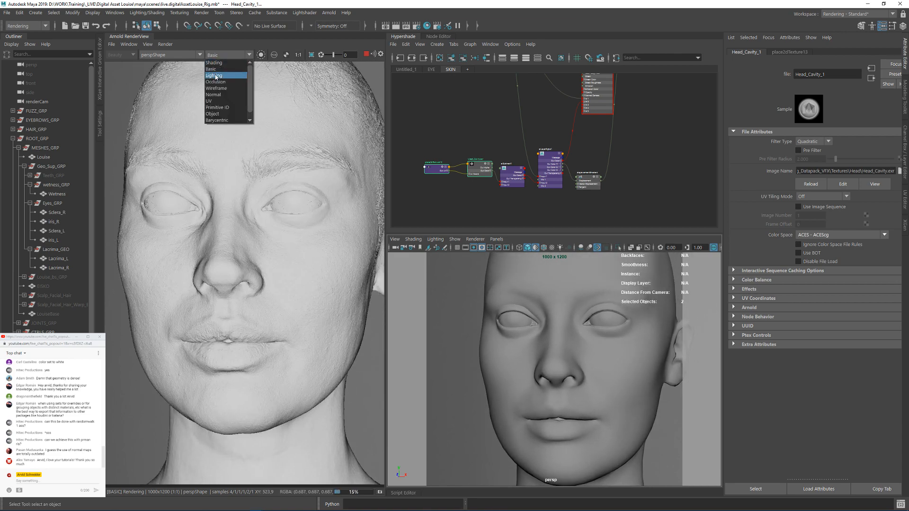
click(220, 76)
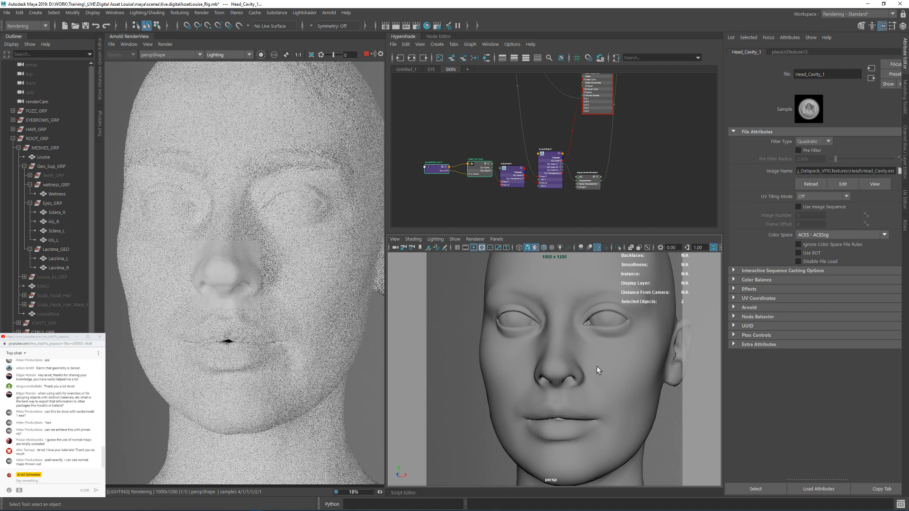
Step: Look through renderCam in the viewport and render from renderCamShape
click(496, 239)
mouse_move(512, 247)
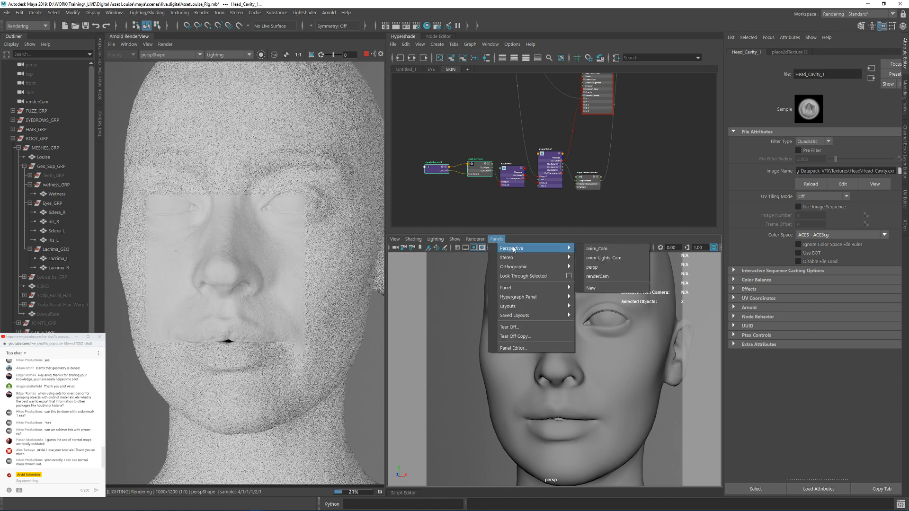
click(607, 275)
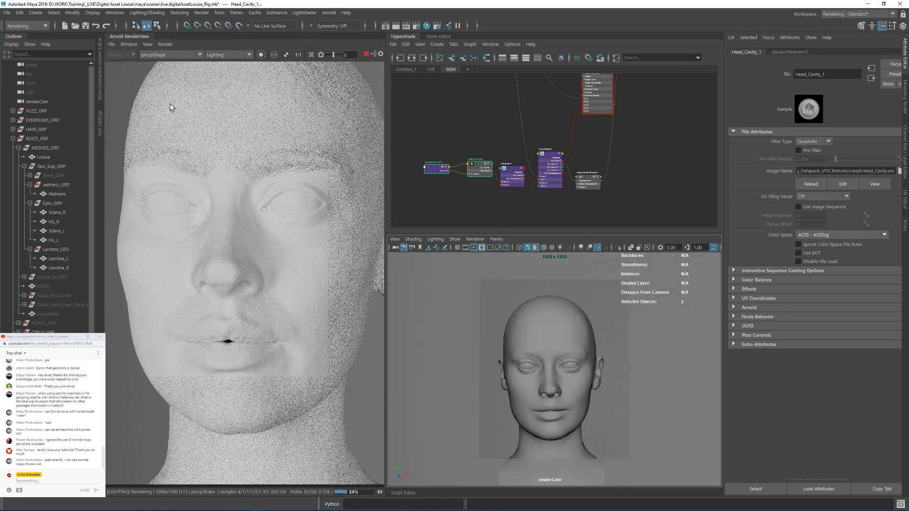
click(170, 55)
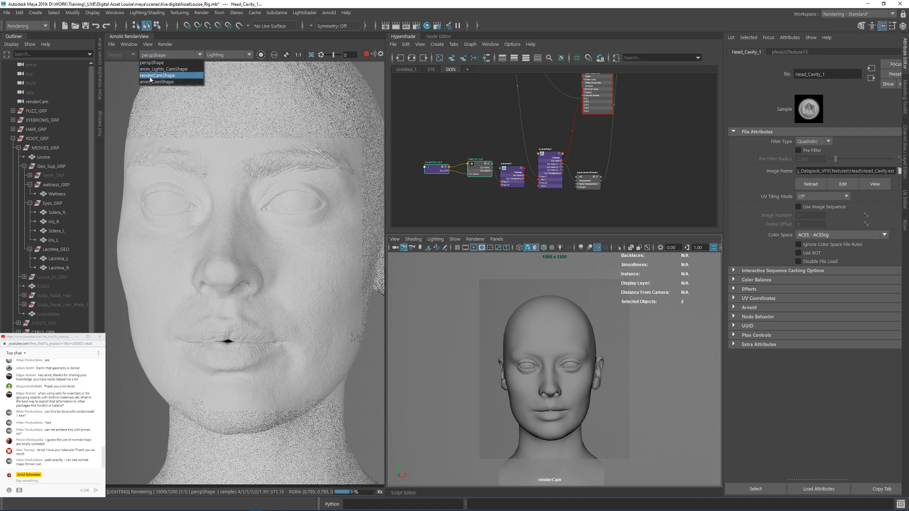
click(148, 75)
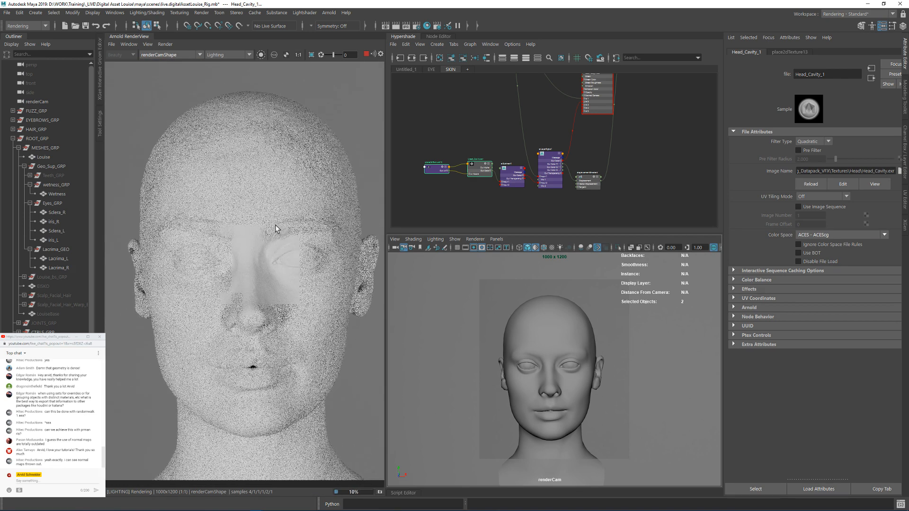
Step: Switch the viewport back to the persp camera and hide its resolution gate
click(474, 247)
click(497, 239)
mouse_move(567, 254)
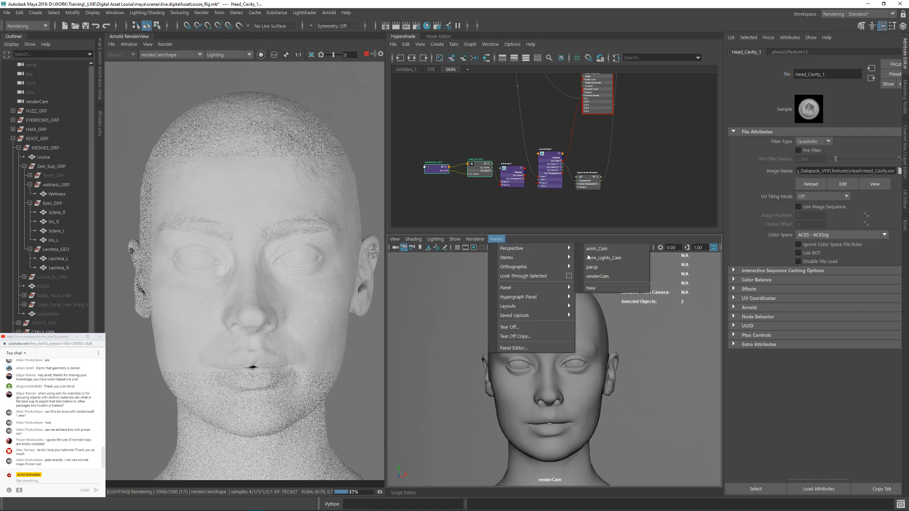
click(616, 276)
alt+right_drag(563, 339, 479, 265)
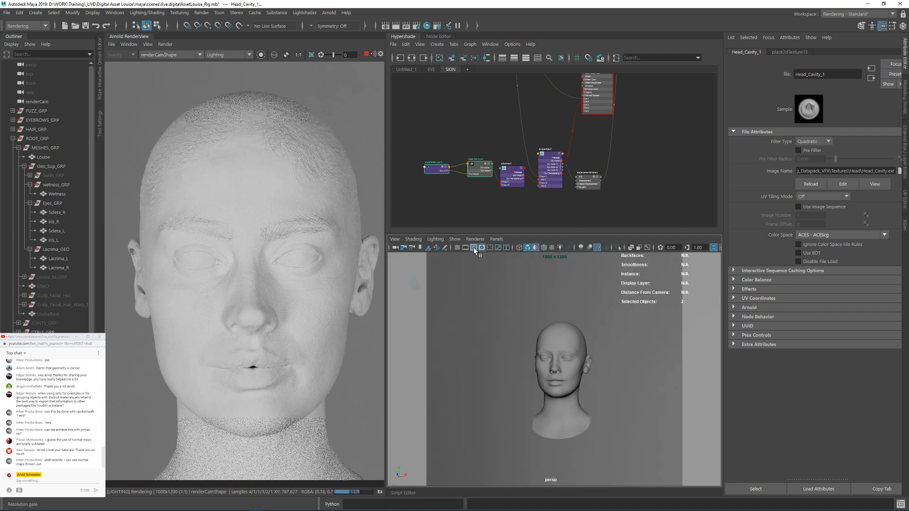
click(473, 247)
Step: Select aiSkyDomeLight1 and rotate it to about -17.6° in X and 81.8° in Y to relight the face
alt+right_drag(606, 336, 490, 316)
alt+drag(490, 316, 639, 369)
click(666, 398)
alt+drag(666, 399, 681, 399)
alt+right_drag(611, 389, 648, 392)
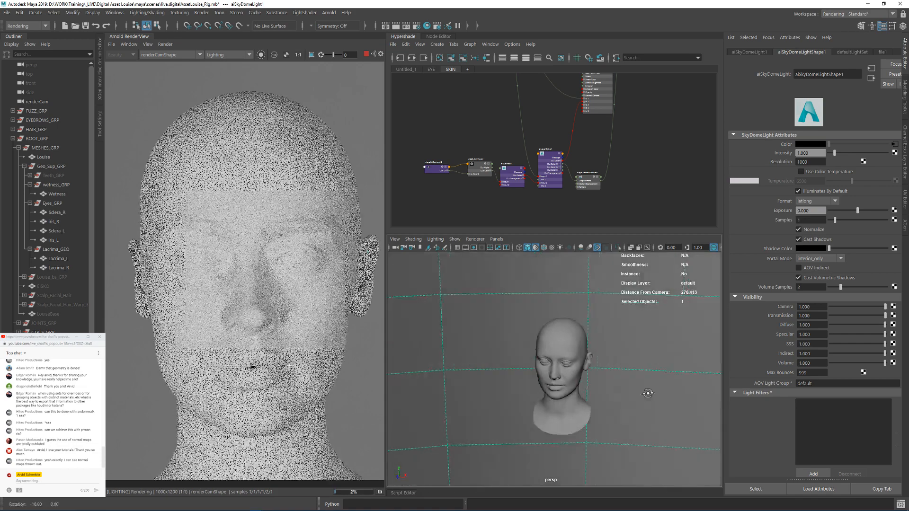
key(e)
drag(562, 421, 606, 389)
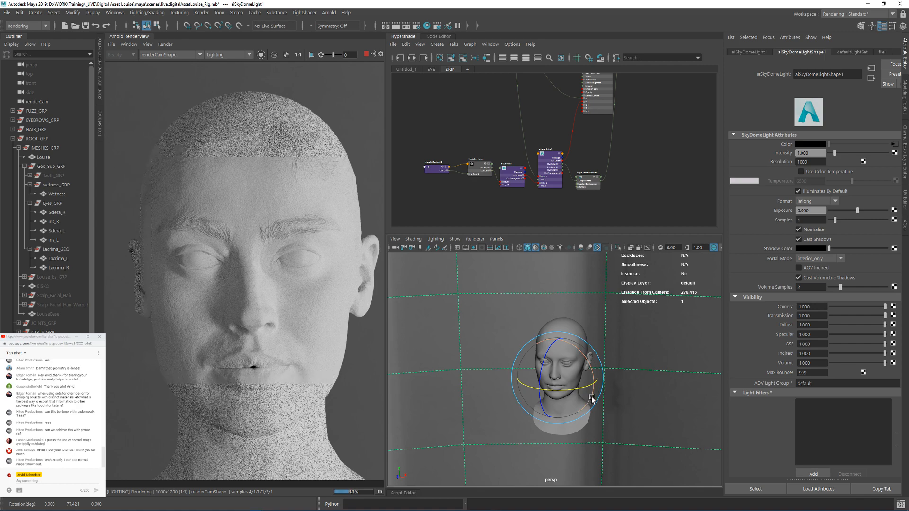
drag(592, 399, 559, 393)
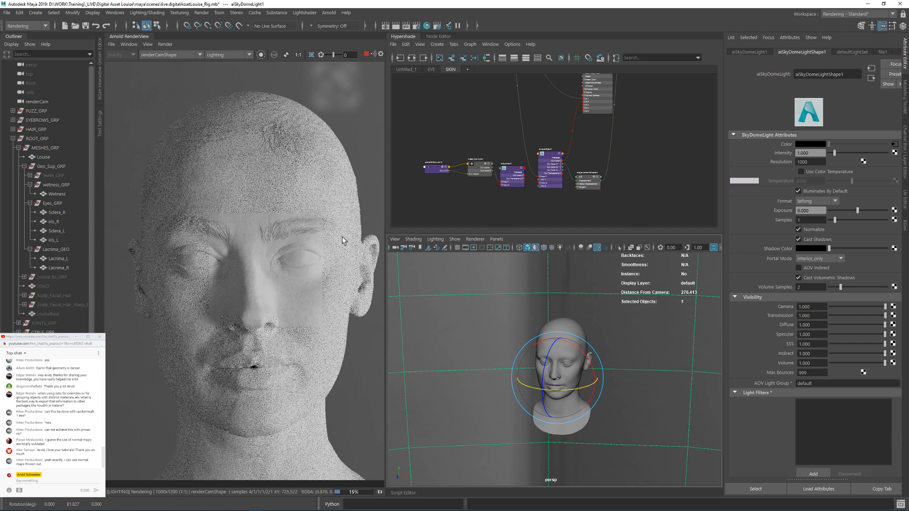
alt+drag(597, 350, 577, 347)
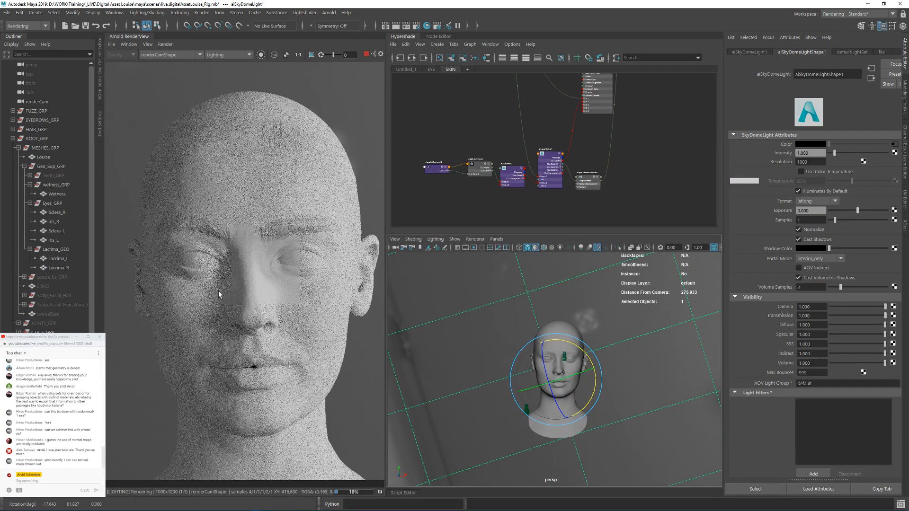
scroll(245, 320, up, 2)
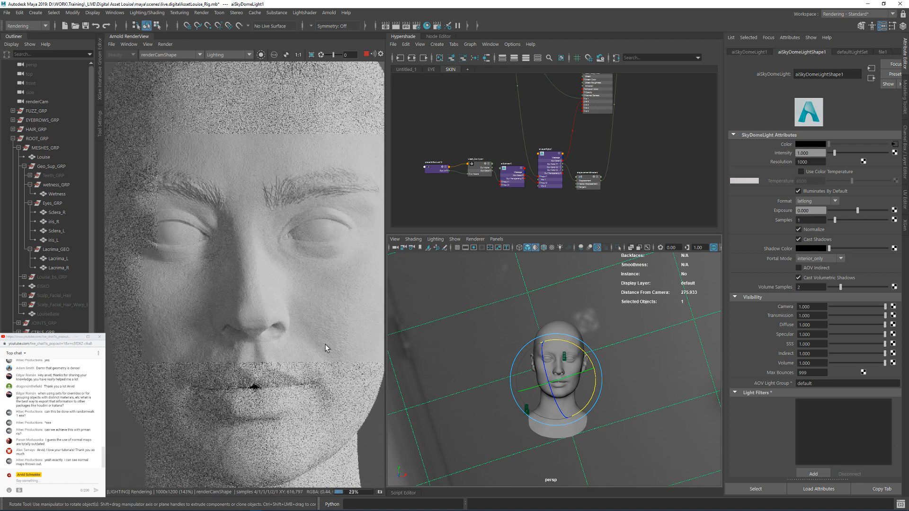
Step: Set the sky dome light's samples to 2 and limit the render to a region around the nose bridge and eye
click(417, 26)
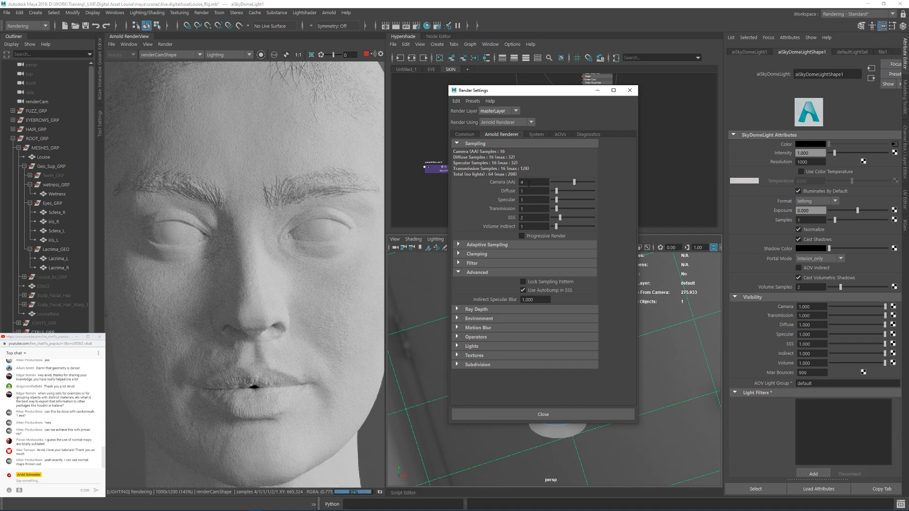
drag(818, 223, 778, 220)
text(2)
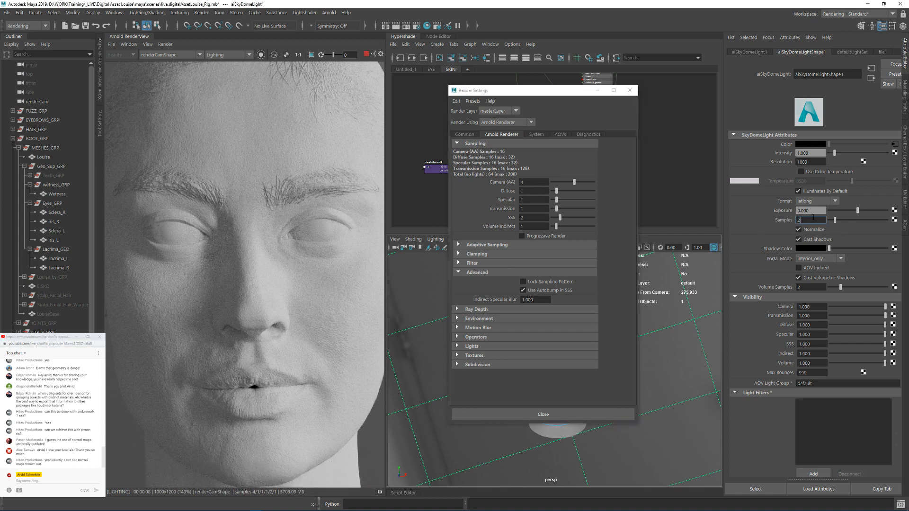
key(Return)
drag(253, 188, 343, 298)
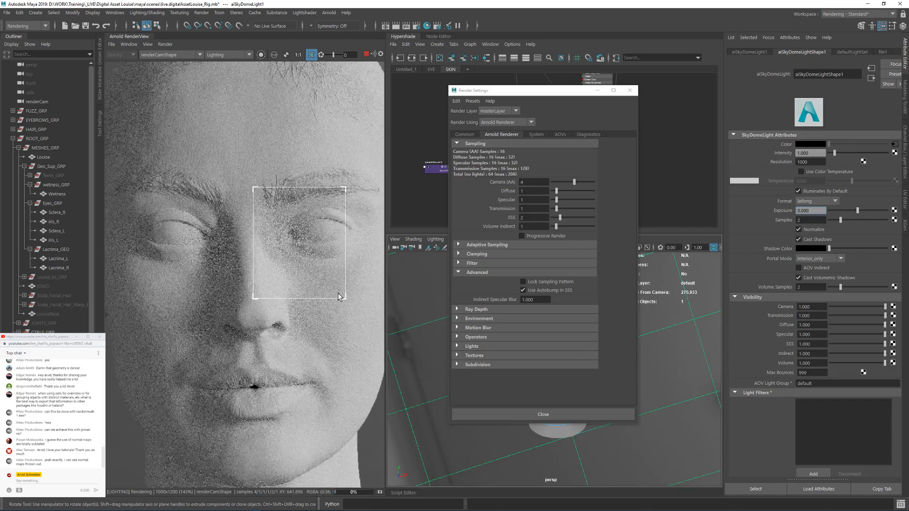
Step: Raise the Arnold render sampling to Camera (AA) 6 and SSS 3
click(529, 184)
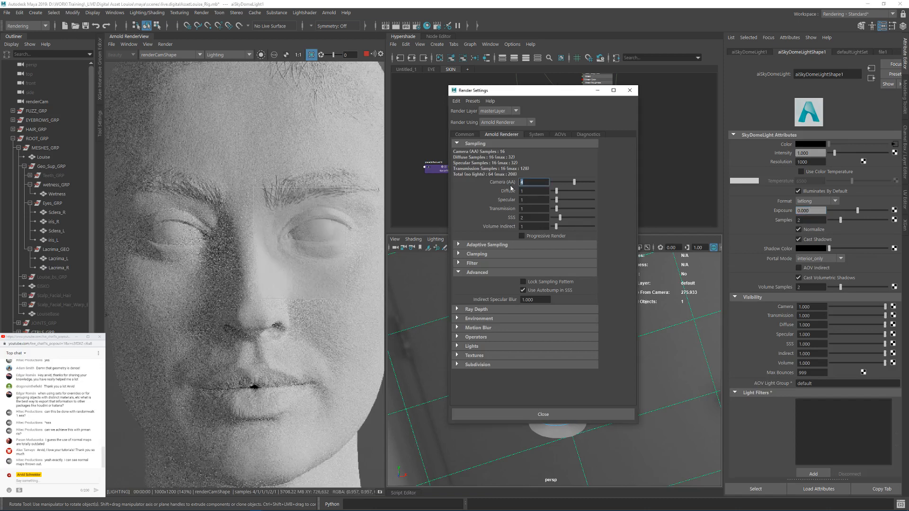
text(6)
key(Return)
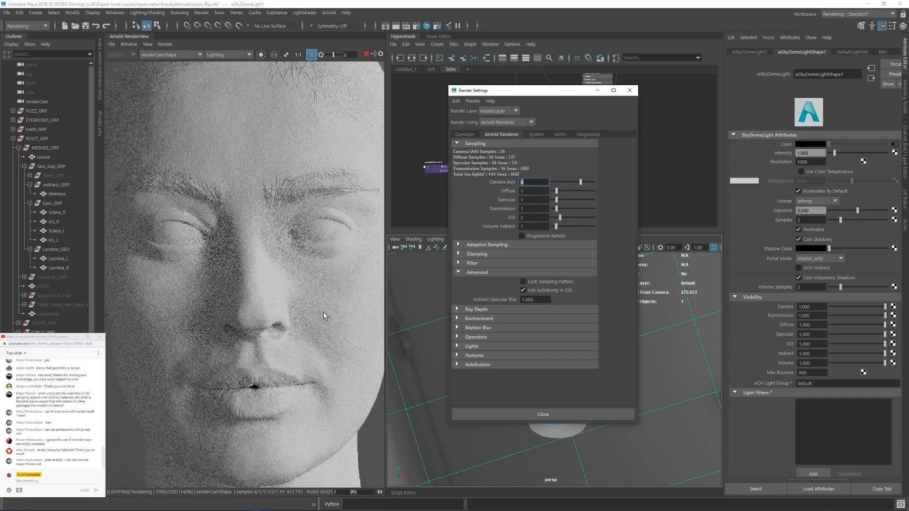
click(532, 217)
text(3)
key(shift+Tab)
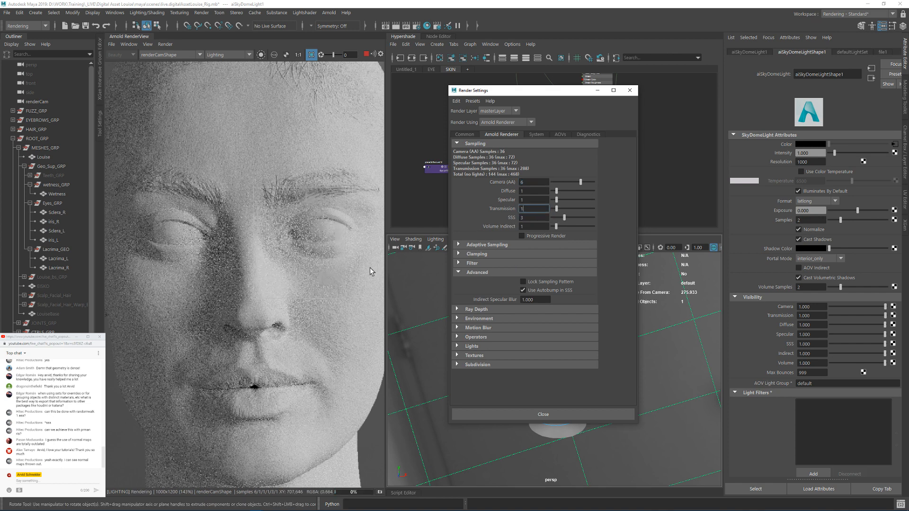
Step: Crop the render to the nose, upper lip and cheek, and set the debug shading back to Shading
middle_drag(326, 336, 286, 268)
drag(190, 186, 324, 321)
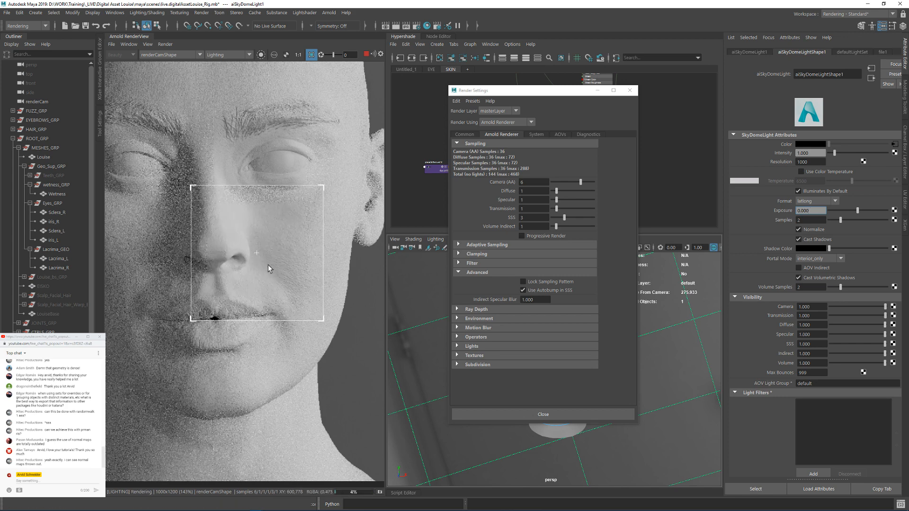
click(217, 55)
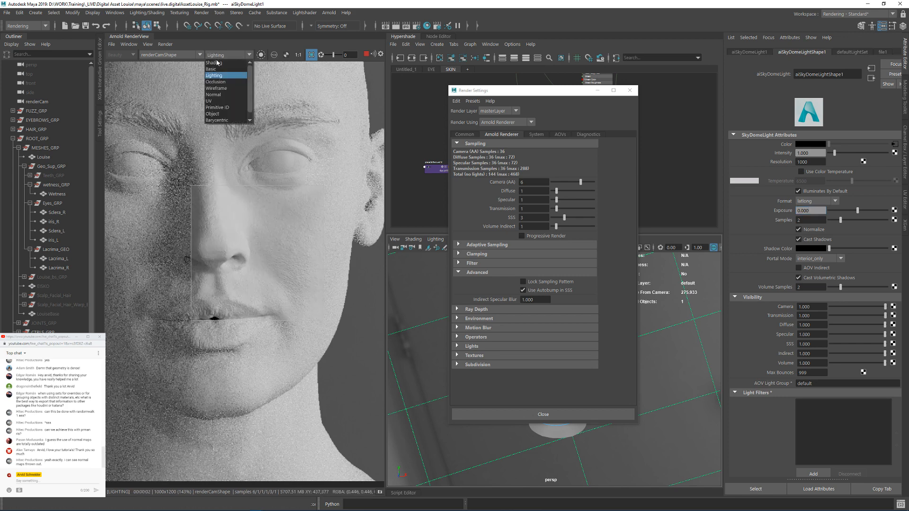
click(222, 76)
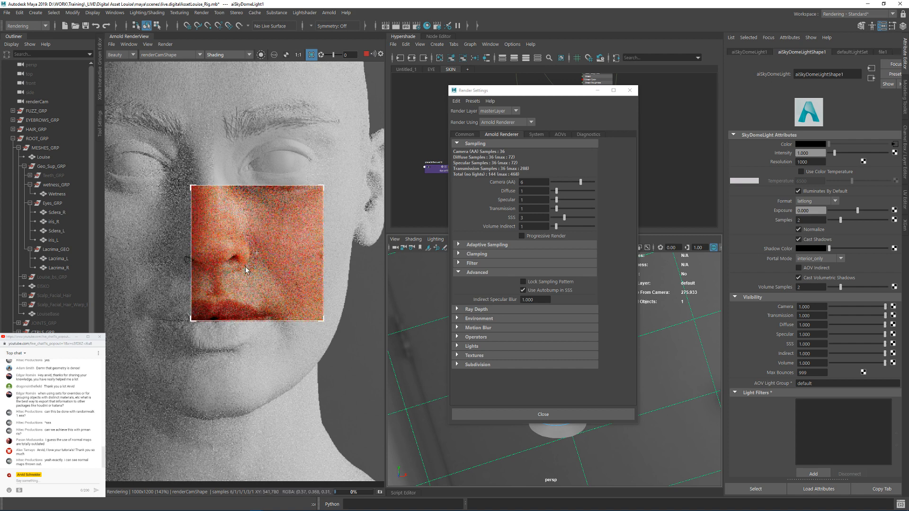
click(628, 93)
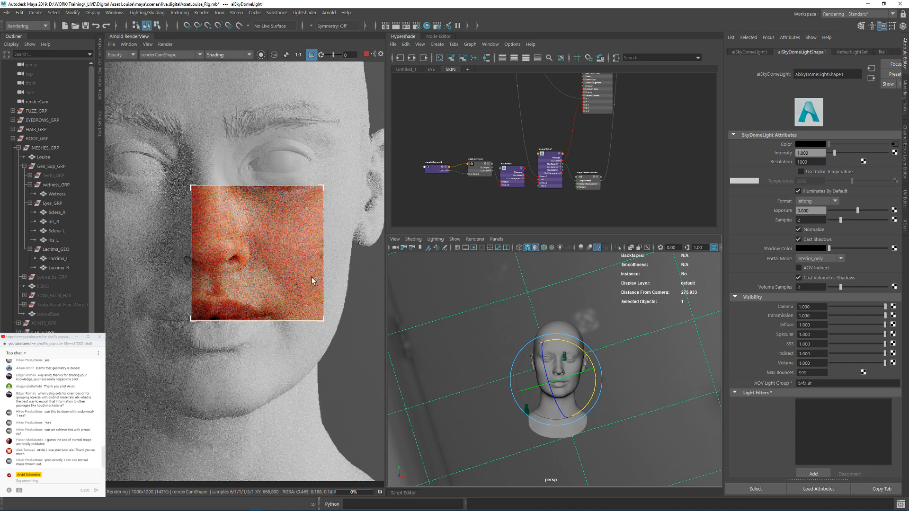
Step: Select the aiSkin shader in the SKIN graph to show its attributes
click(666, 150)
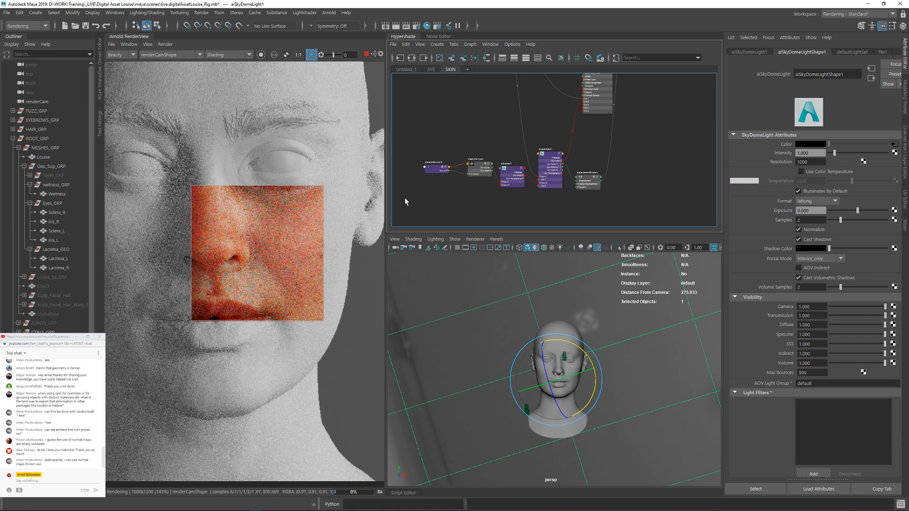
alt+middle_drag(568, 127, 570, 206)
scroll(547, 108, up, 2)
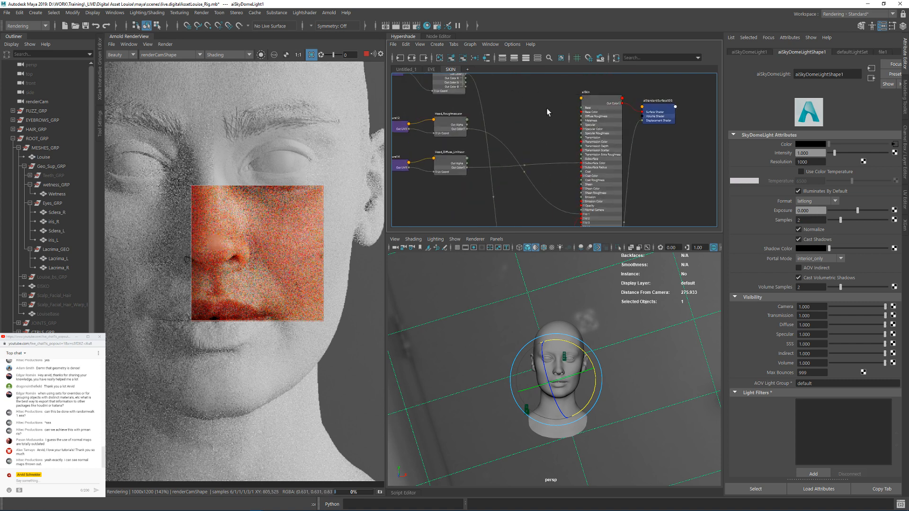
click(596, 98)
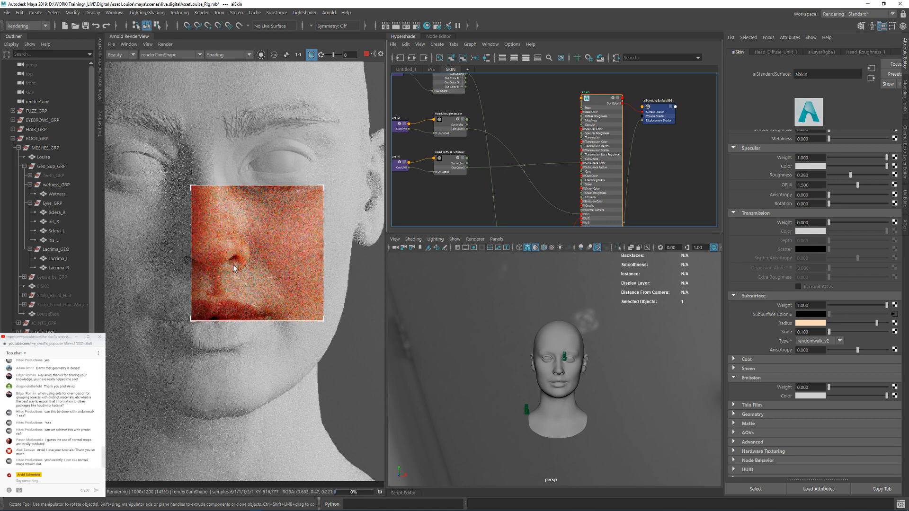
Step: Enable Progressive Render for the Arnold renderer, then close the render settings
click(165, 44)
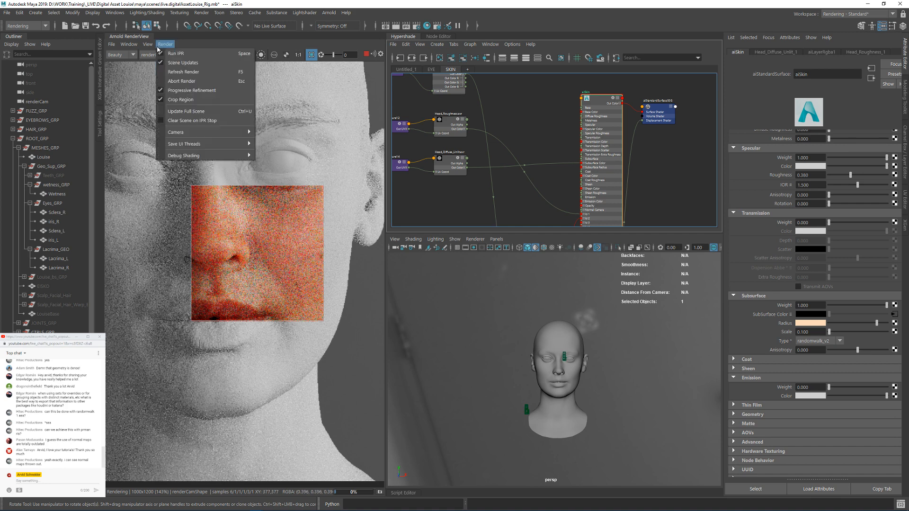
click(191, 90)
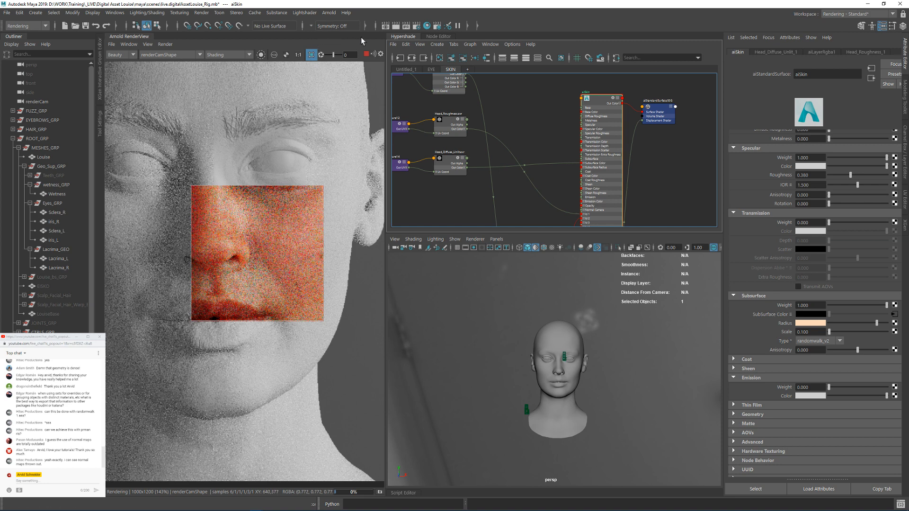
click(416, 26)
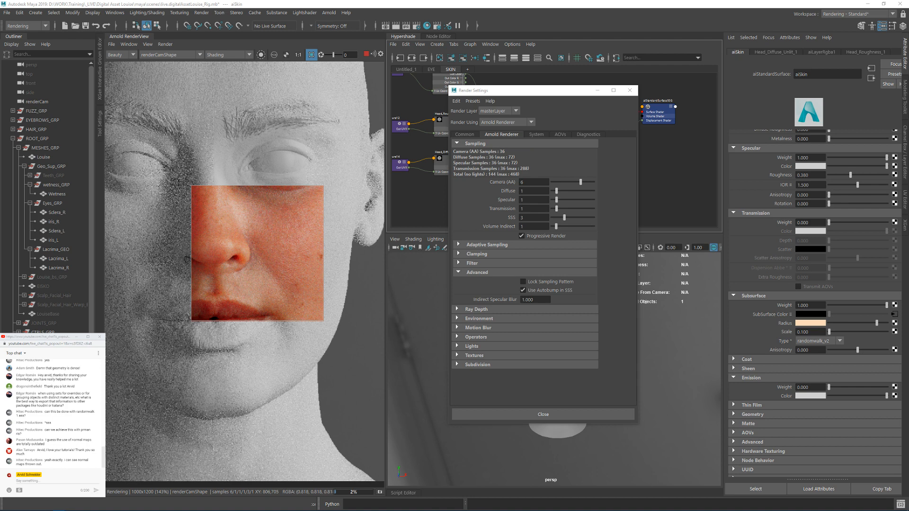
scroll(256, 252, up, 1)
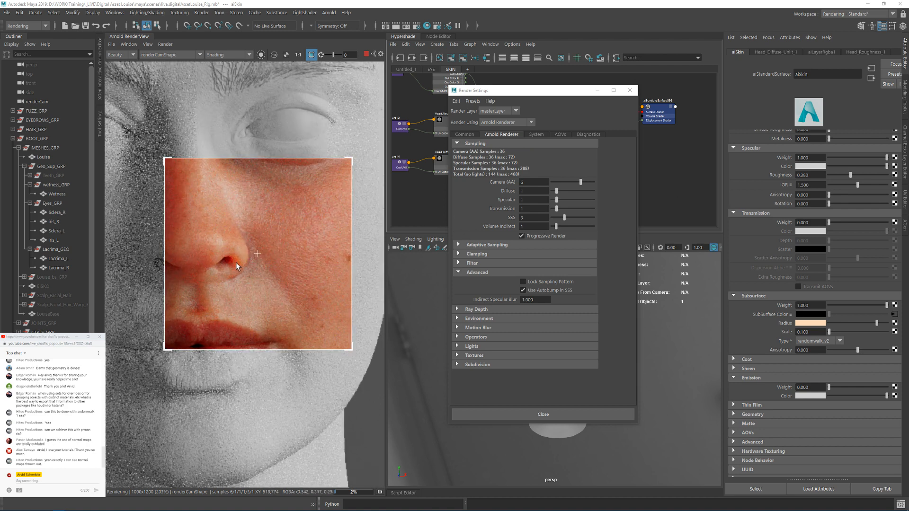
click(630, 90)
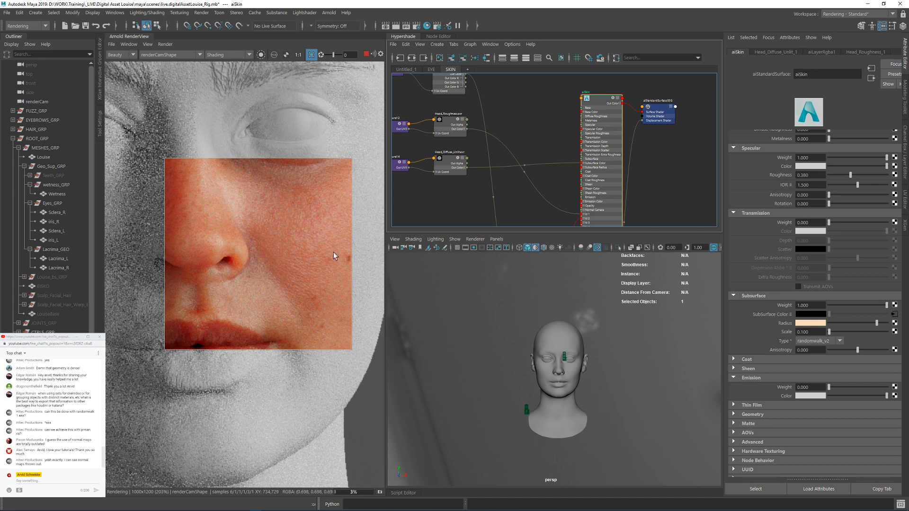
Step: Crop the render around the nose and try aiSkin's subsurface scale at 0.05 and 0
drag(263, 115, 129, 296)
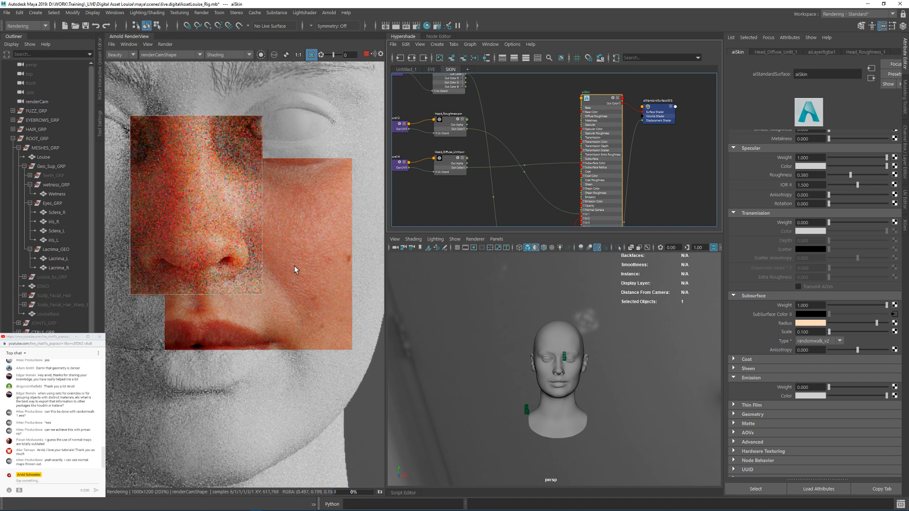
middle_drag(205, 225, 323, 224)
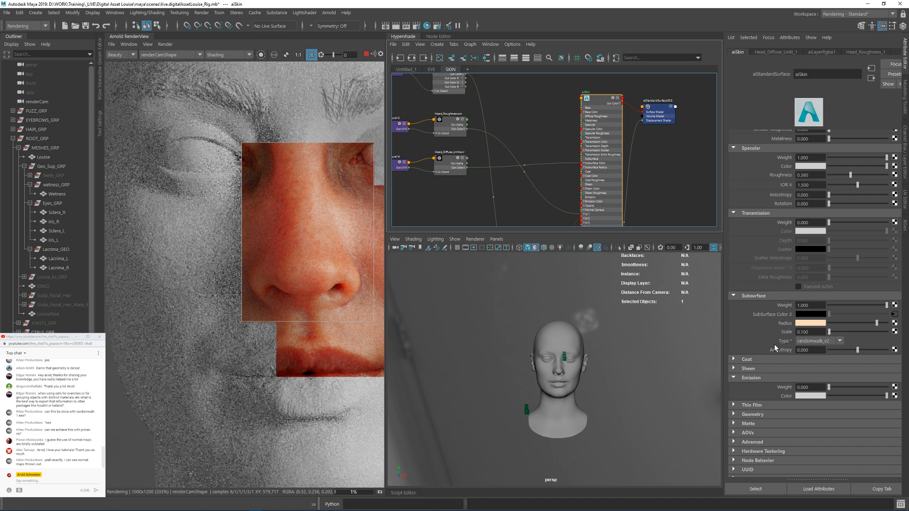
click(816, 333)
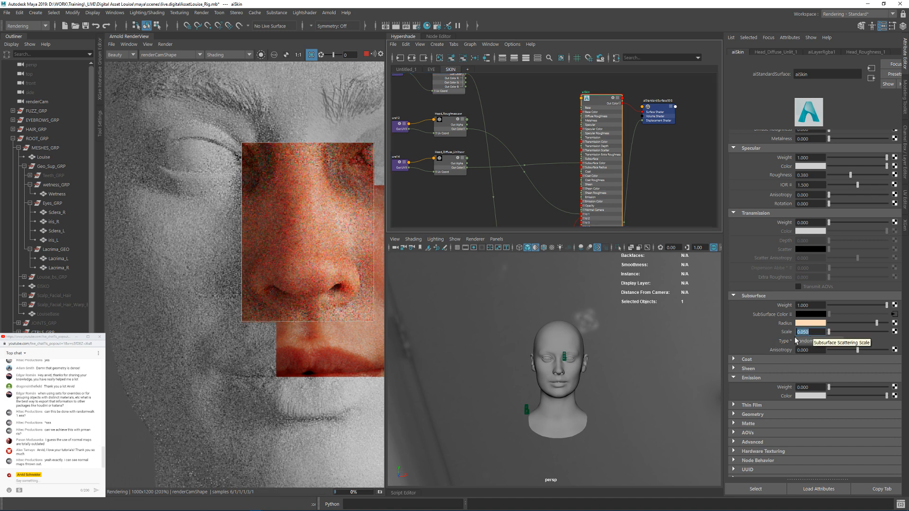
text(0)
key(Return)
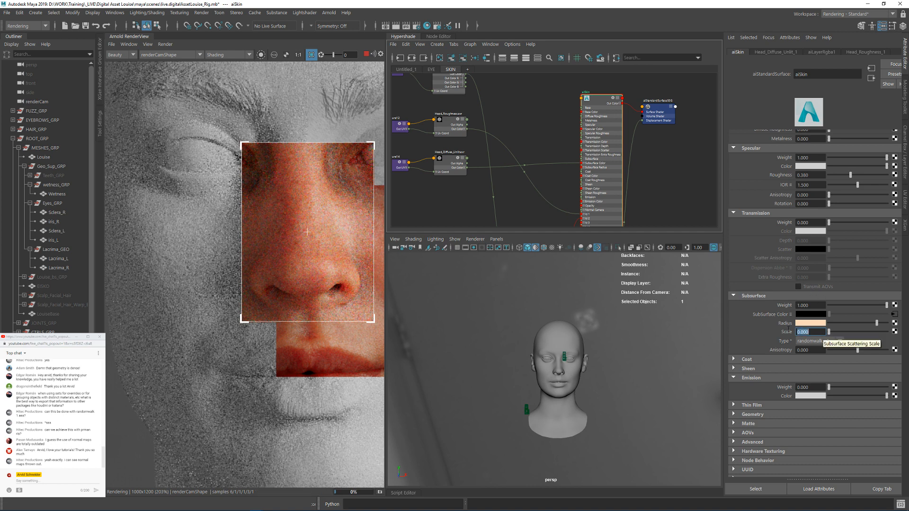
scroll(303, 268, up, 2)
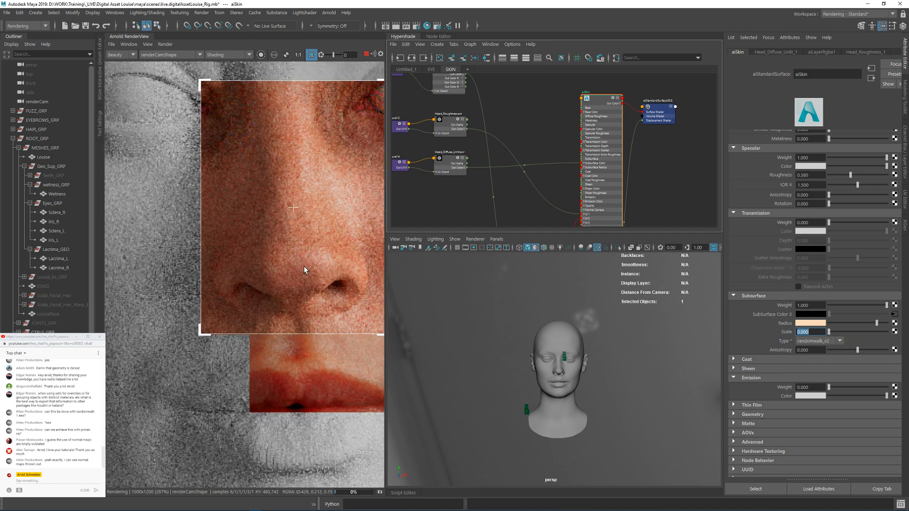
middle_drag(310, 271, 309, 285)
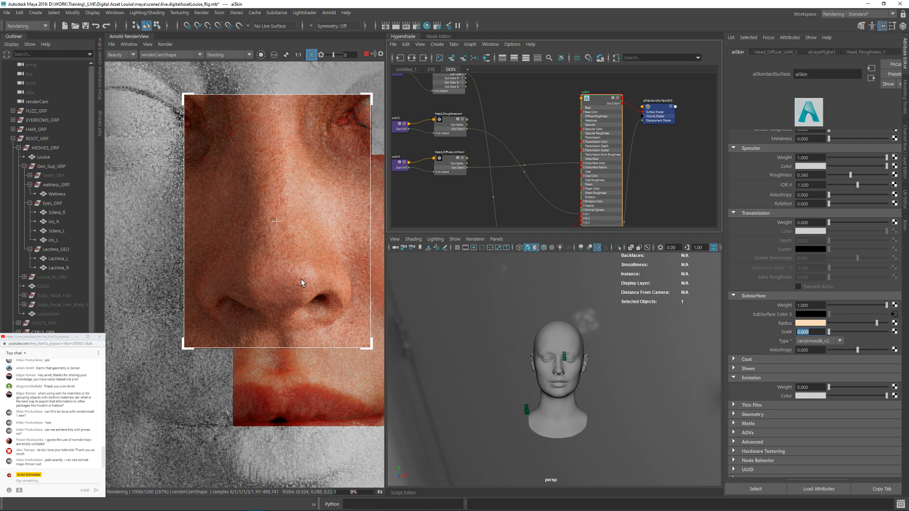
middle_drag(300, 280, 300, 246)
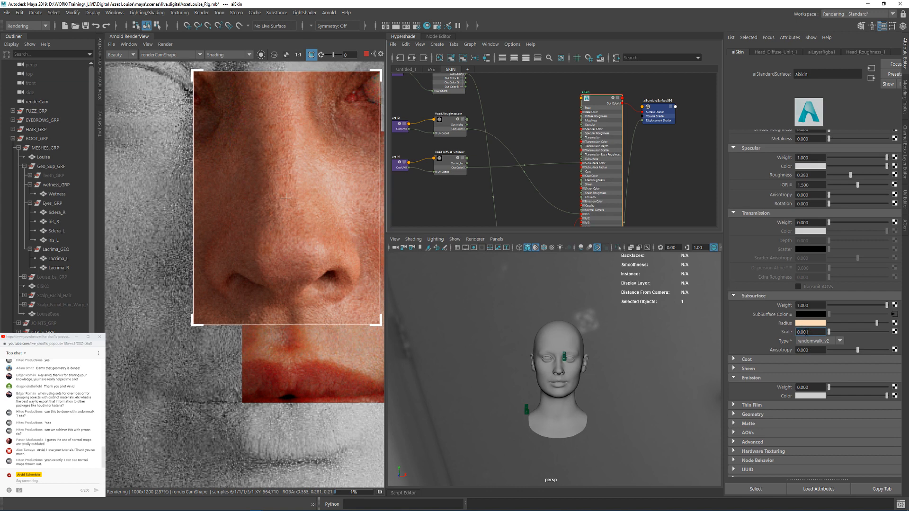
Step: Try aiSkin's subsurface scale at 0.01 and render a region across the lips
text(5)
key(Return)
key(Return)
scroll(280, 266, down, 3)
scroll(284, 266, up, 3)
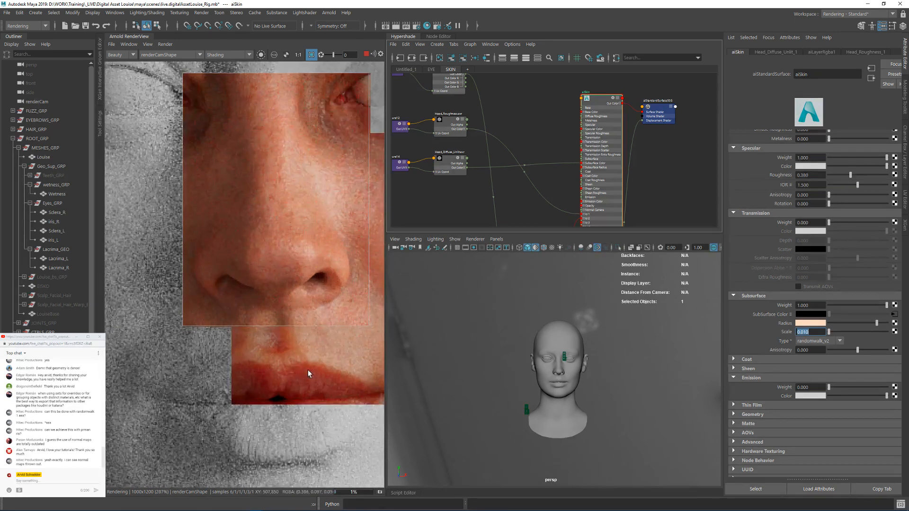
drag(311, 378, 234, 300)
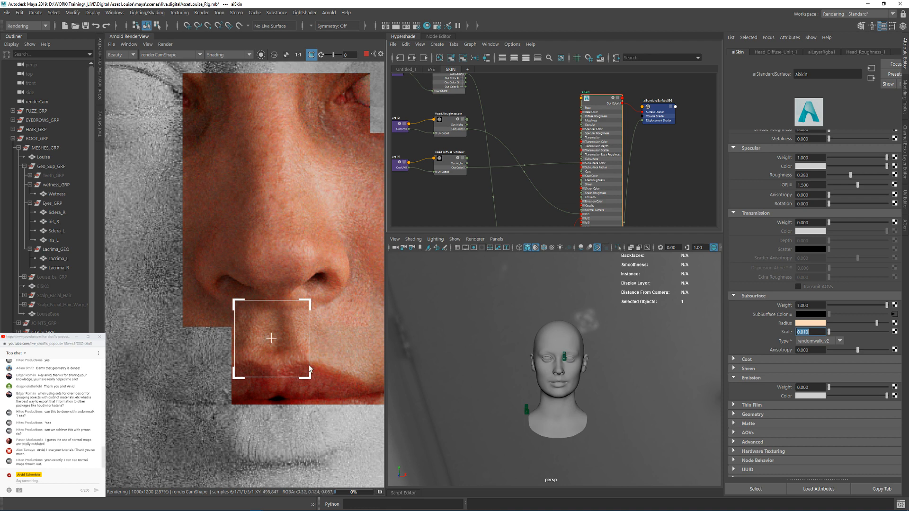
drag(351, 324, 190, 423)
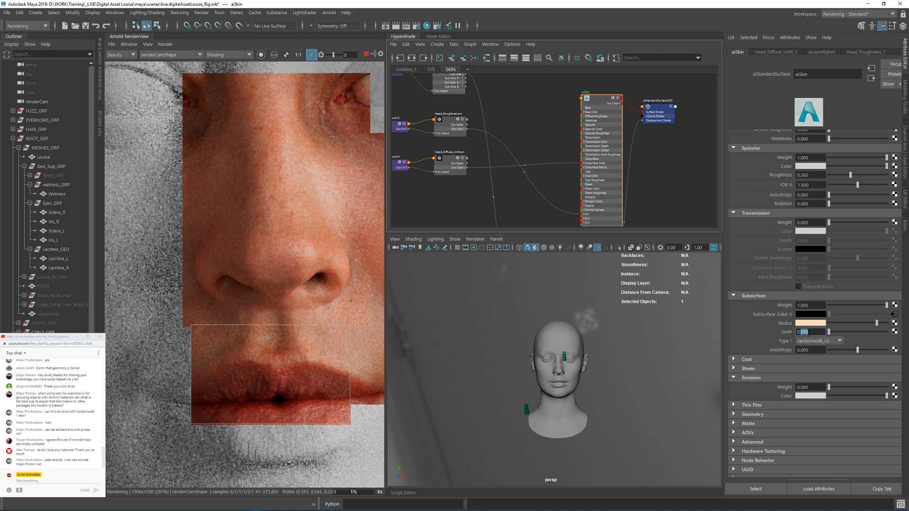
Step: Set aiSkin's subsurface scale to 0.02, test it on the nose region, and render the whole head without the crop
key(Return)
drag(347, 212, 213, 320)
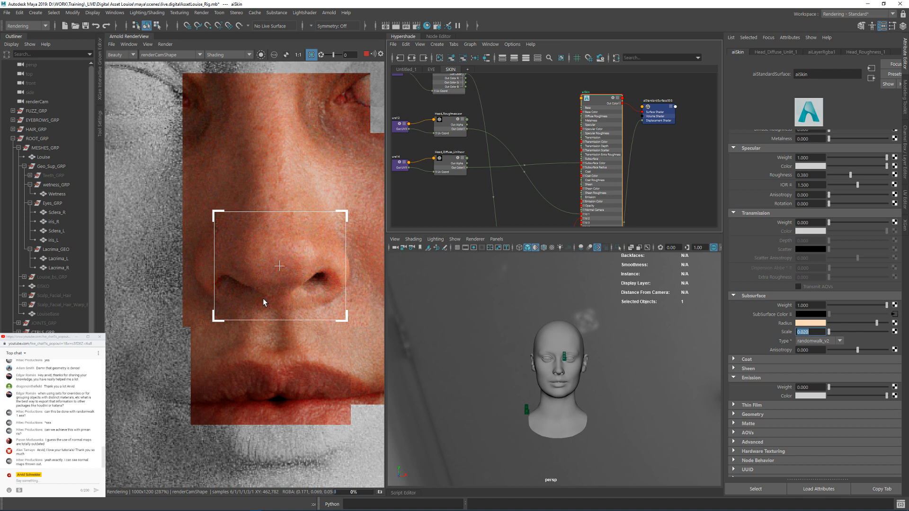
scroll(252, 220, down, 6)
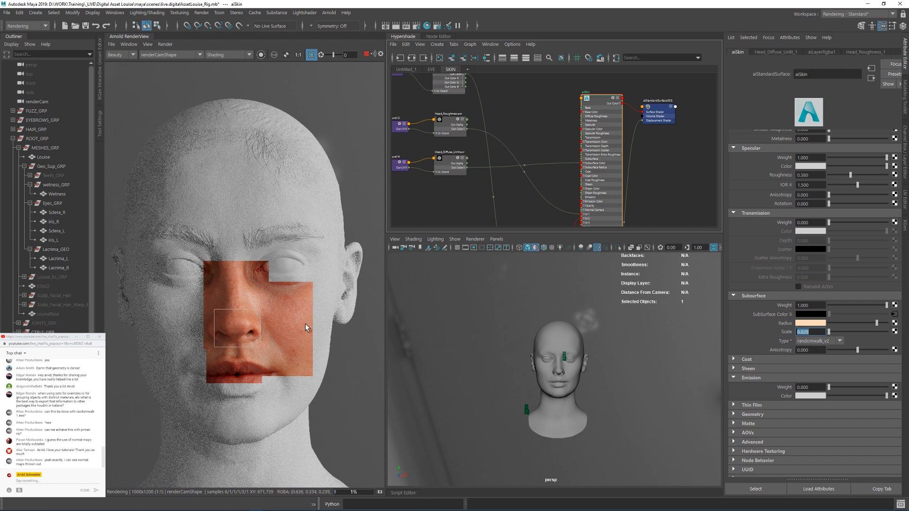
click(291, 324)
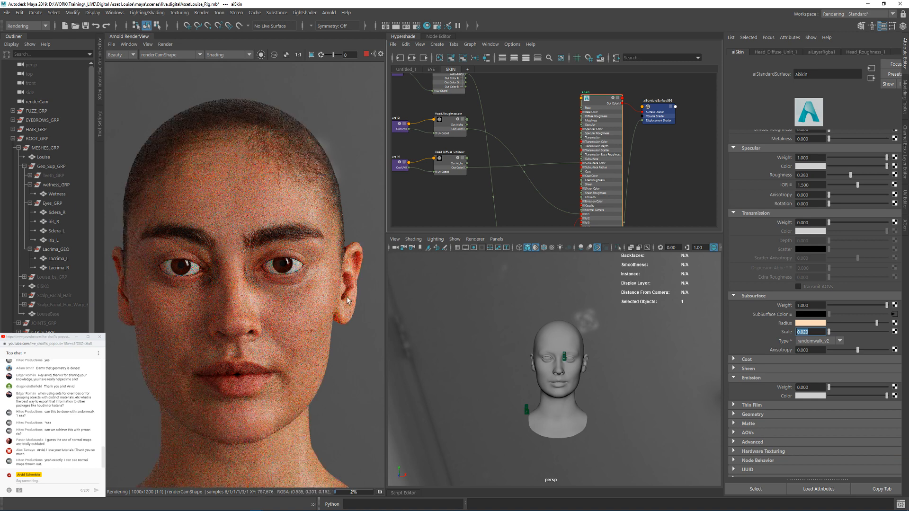
Step: Render a cropped region of the nose, mouth and cheek, and examine the skin detail up close toward the ear
drag(350, 271, 220, 402)
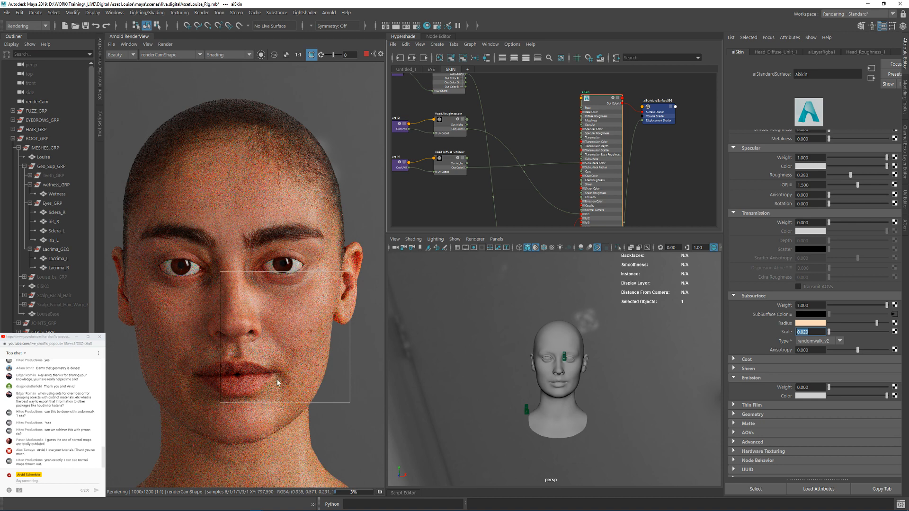
scroll(314, 354, up, 3)
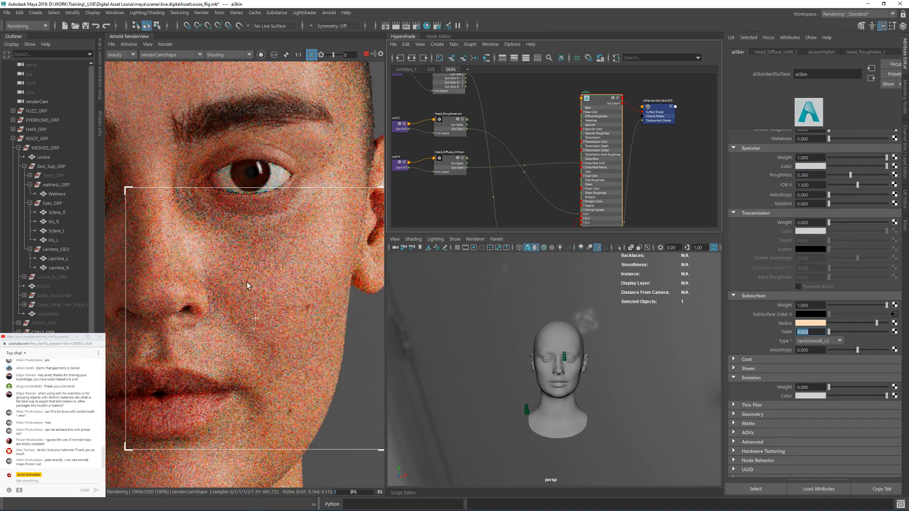
scroll(235, 284, up, 1)
middle_drag(223, 282, 271, 237)
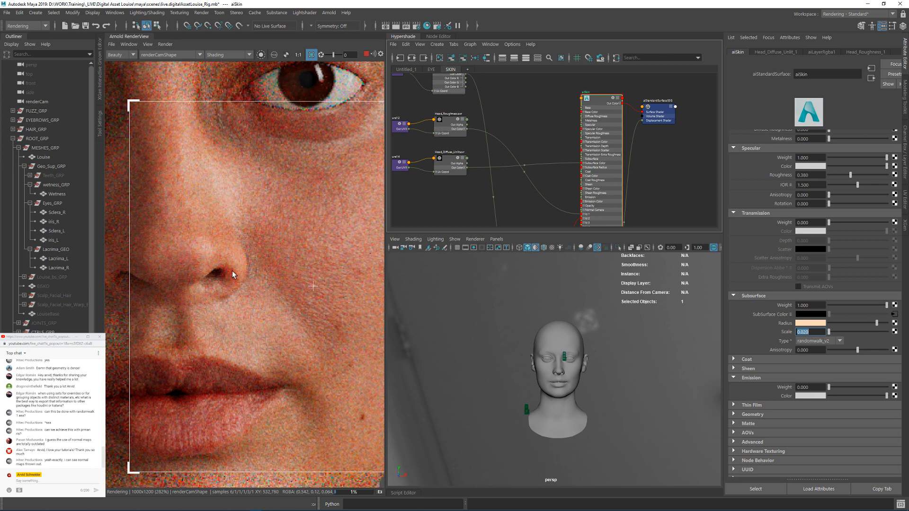
middle_drag(338, 195, 152, 310)
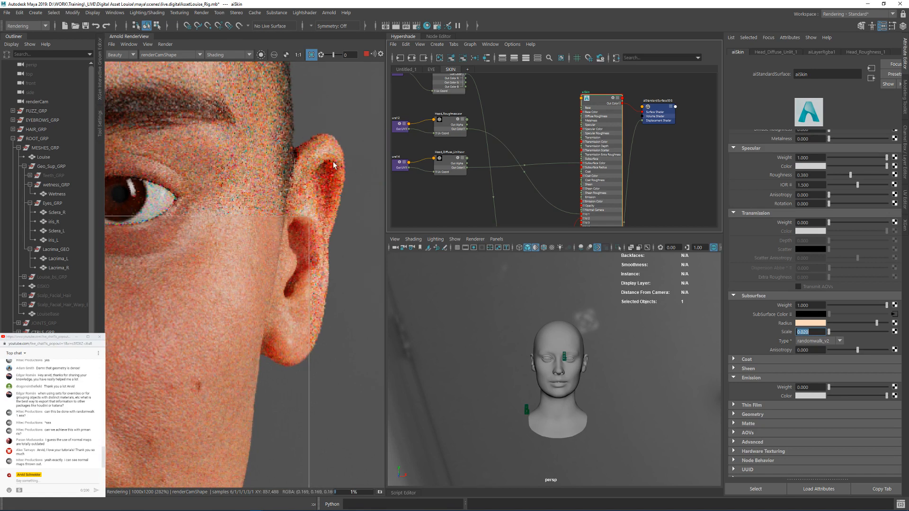
Step: Render cropped regions around the ear, the nose and the eye to check the skin's subsurface scattering
mouse_move(370, 113)
mouse_down()
mouse_move(217, 369)
mouse_move(169, 391)
mouse_up()
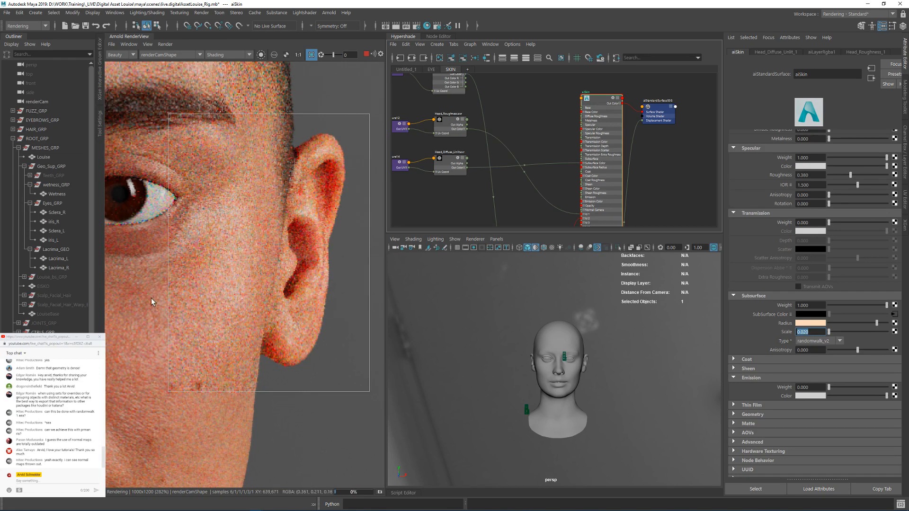
middle_drag(152, 299, 248, 274)
drag(161, 252, 273, 389)
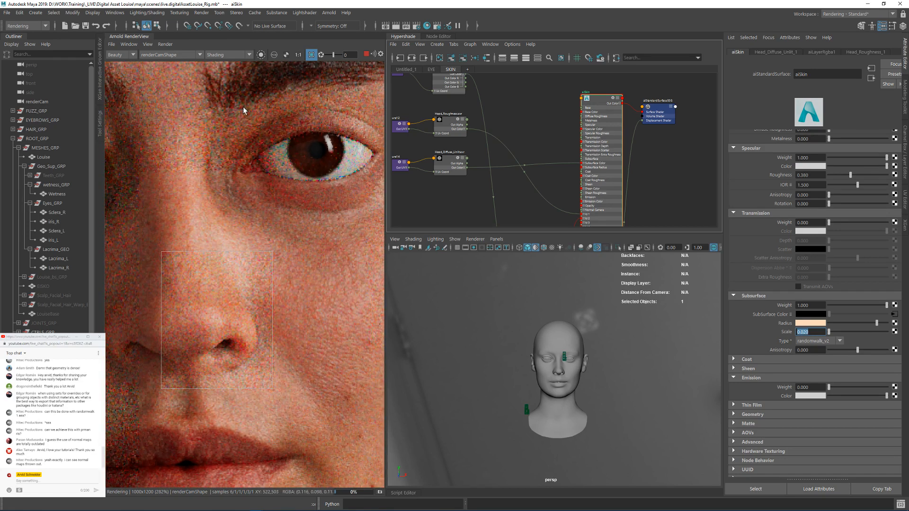
drag(230, 84, 374, 236)
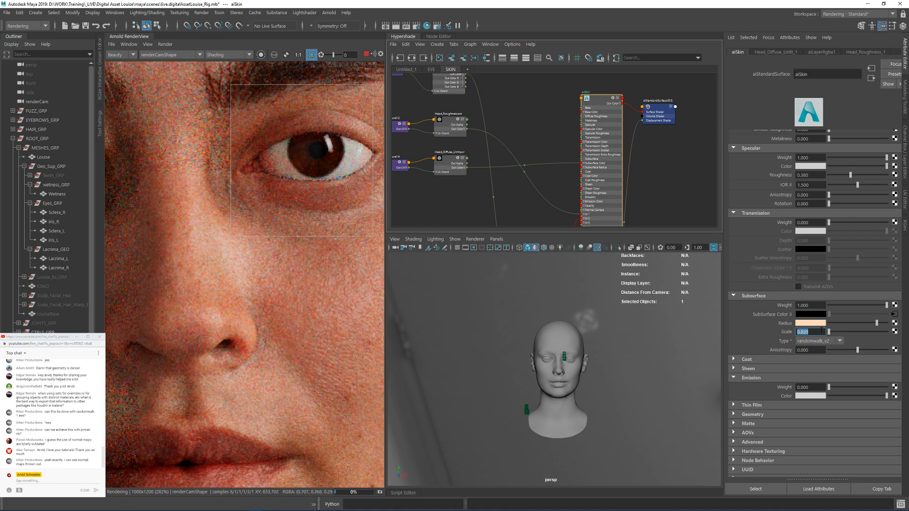
Step: Set aiSkin's subsurface scale to 0.025 and check the result across the face
click(806, 333)
drag(804, 333, 813, 334)
text(25)
key(Return)
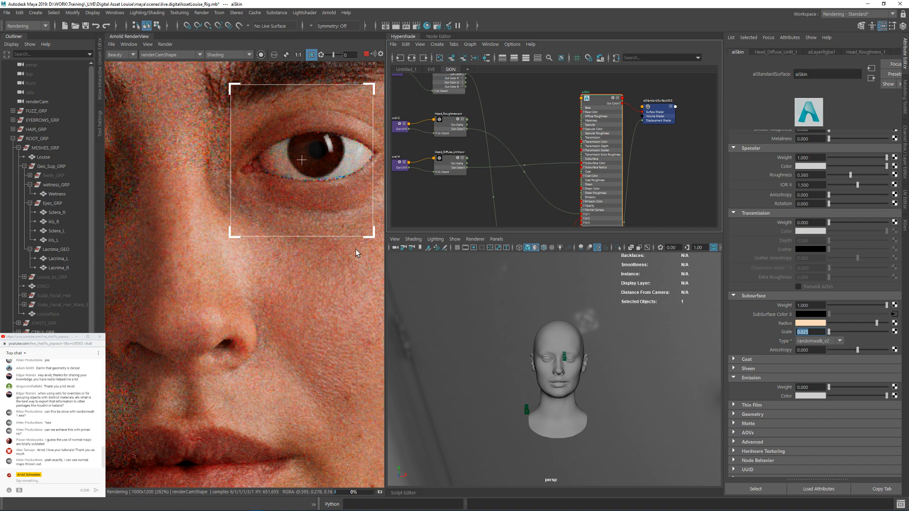
scroll(323, 324, down, 2)
middle_drag(323, 324, 290, 308)
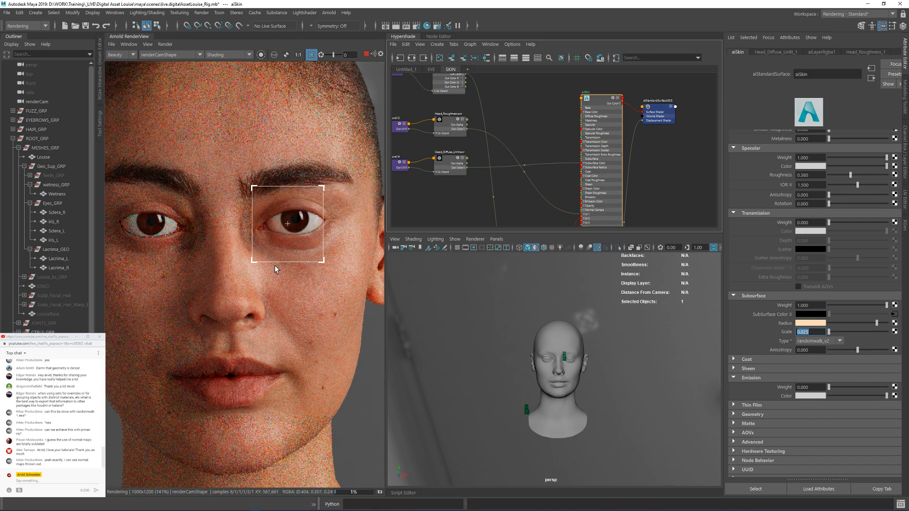
Step: Set aiSkin's subsurface weight to 0 and inspect the isolated specular in a rendered region across the nose and cheek
click(590, 98)
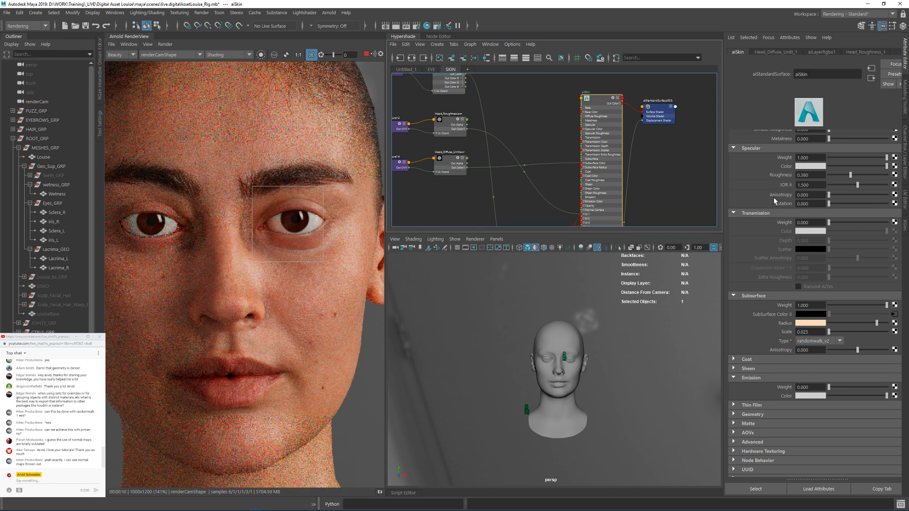
scroll(752, 224, up, 3)
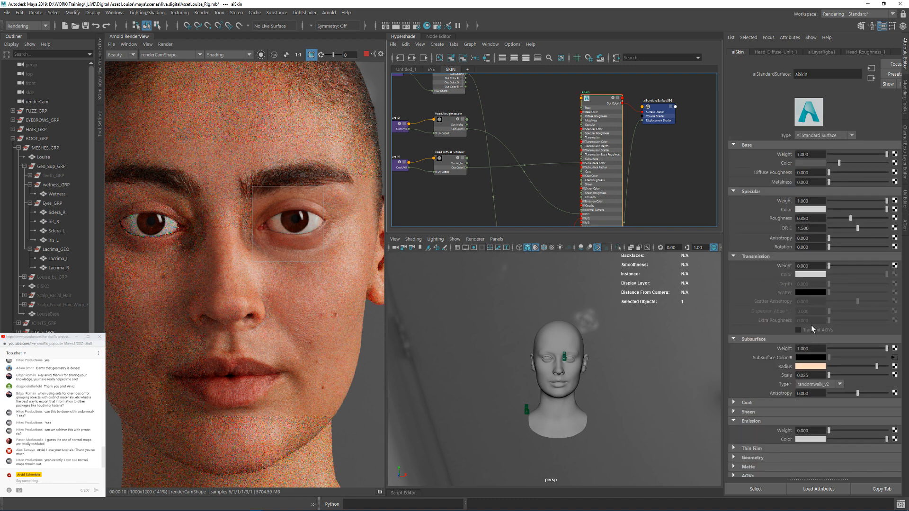
click(811, 349)
text(0)
key(Return)
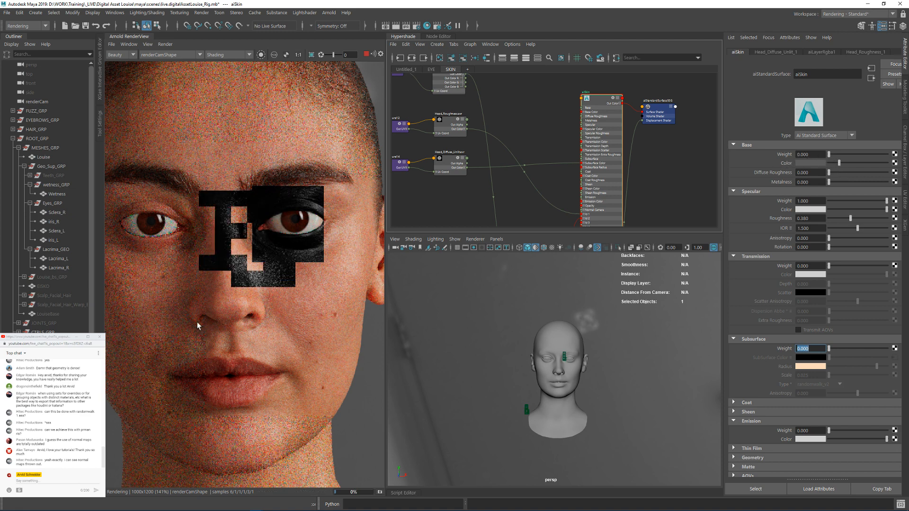
drag(209, 241, 359, 358)
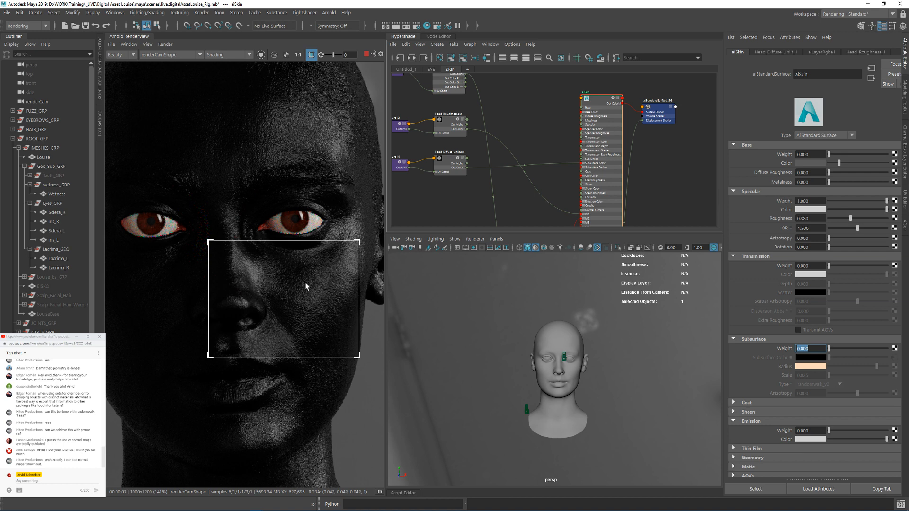
scroll(311, 318, up, 4)
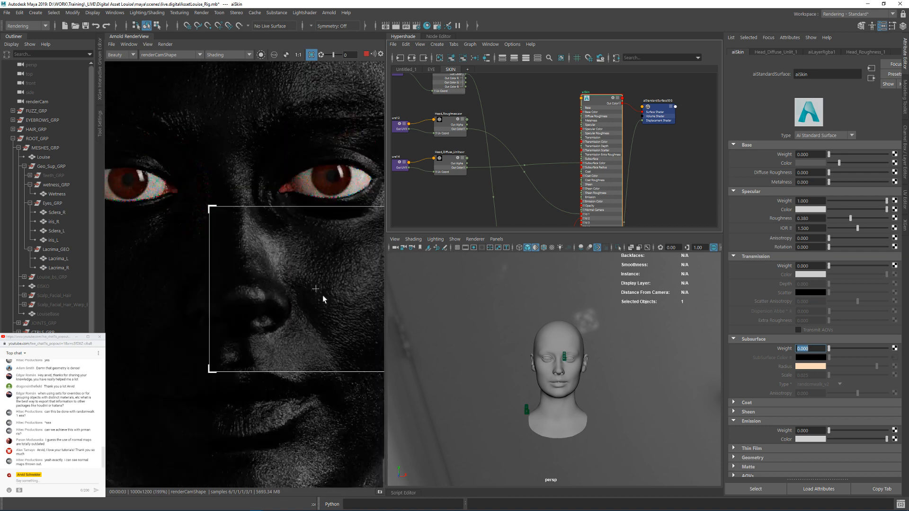
middle_drag(351, 320, 280, 313)
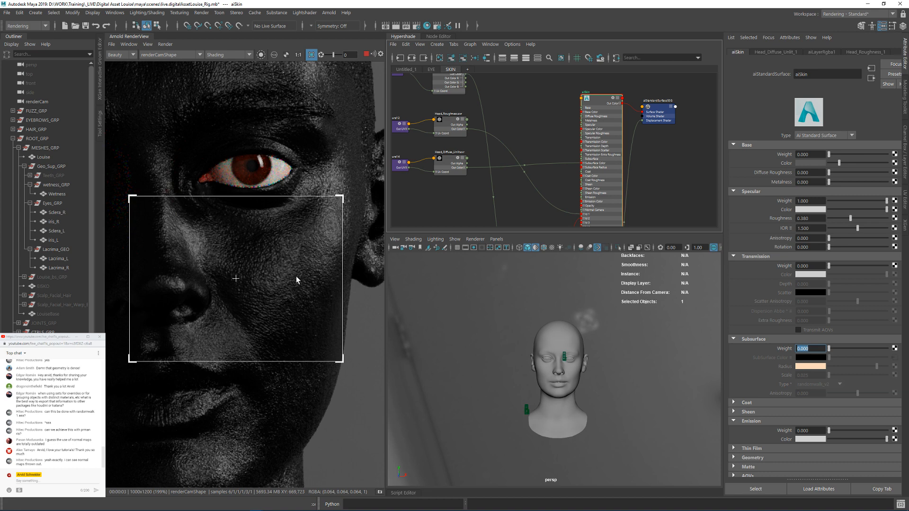
middle_drag(263, 254, 294, 272)
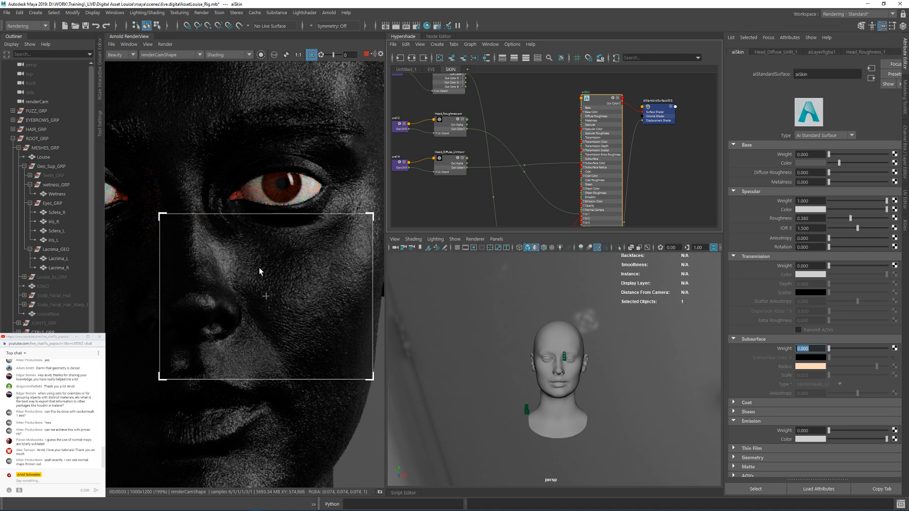
middle_drag(260, 268, 294, 283)
Step: Render a region across the forehead and examine its specular detail up close, along with the cheek
scroll(292, 284, down, 1)
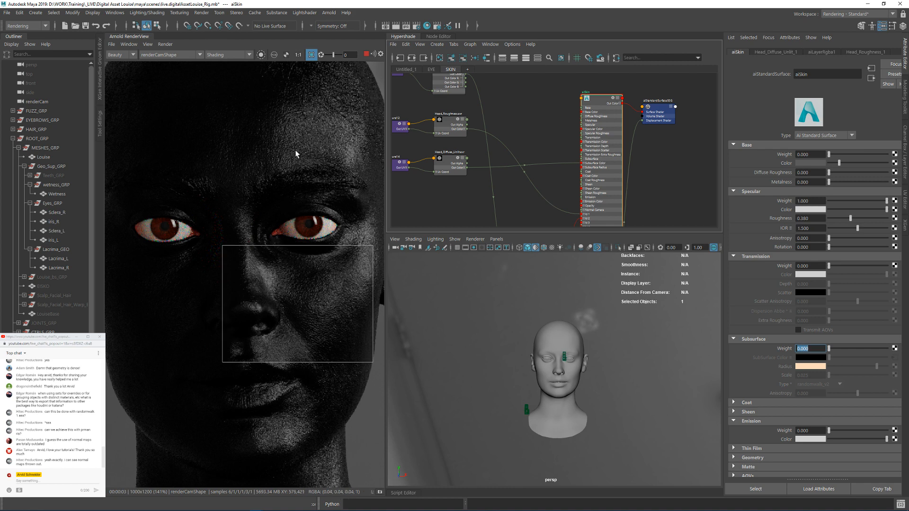
middle_drag(296, 141, 269, 207)
mouse_move(203, 140)
mouse_down()
mouse_move(352, 245)
mouse_move(366, 234)
mouse_up()
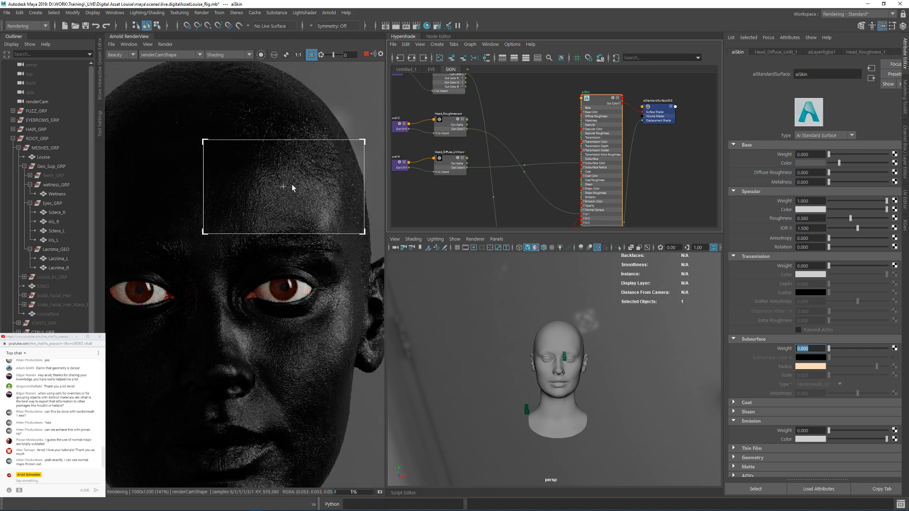
scroll(268, 198, up, 2)
middle_drag(357, 220, 270, 224)
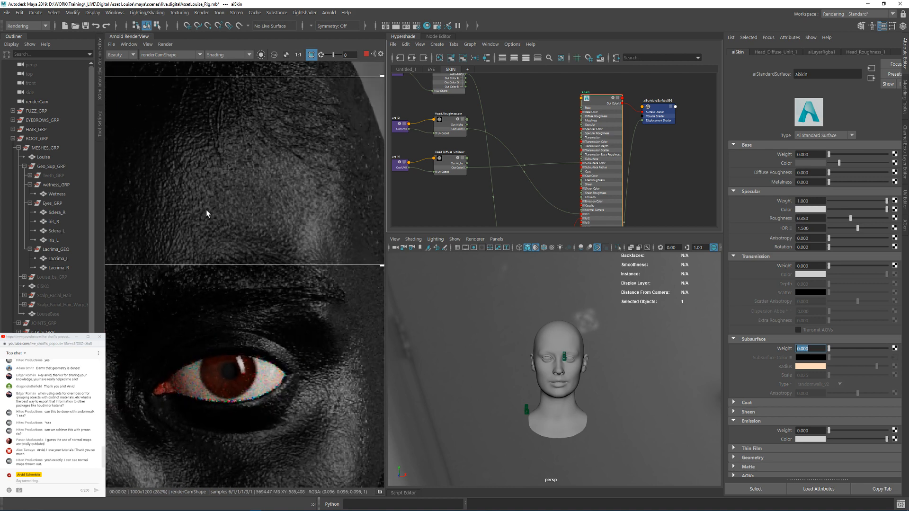
scroll(206, 210, down, 1)
middle_drag(198, 217, 290, 210)
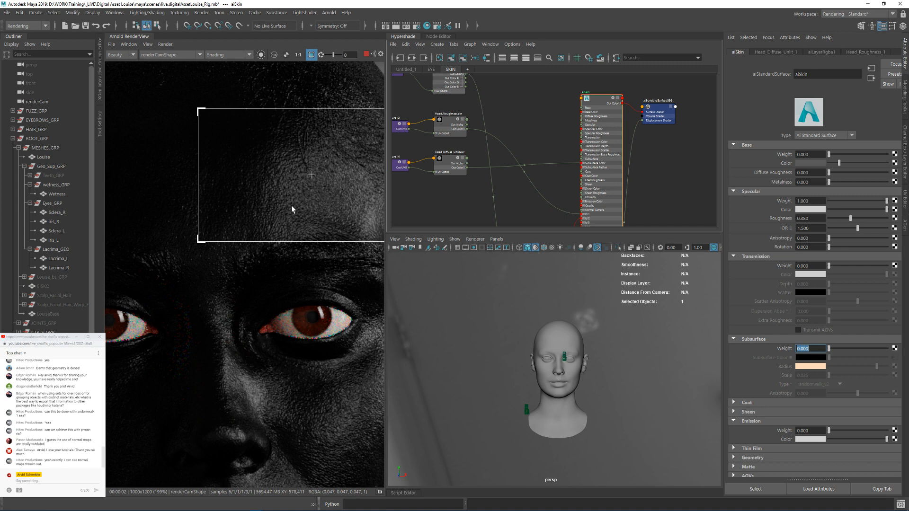
scroll(291, 205, down, 1)
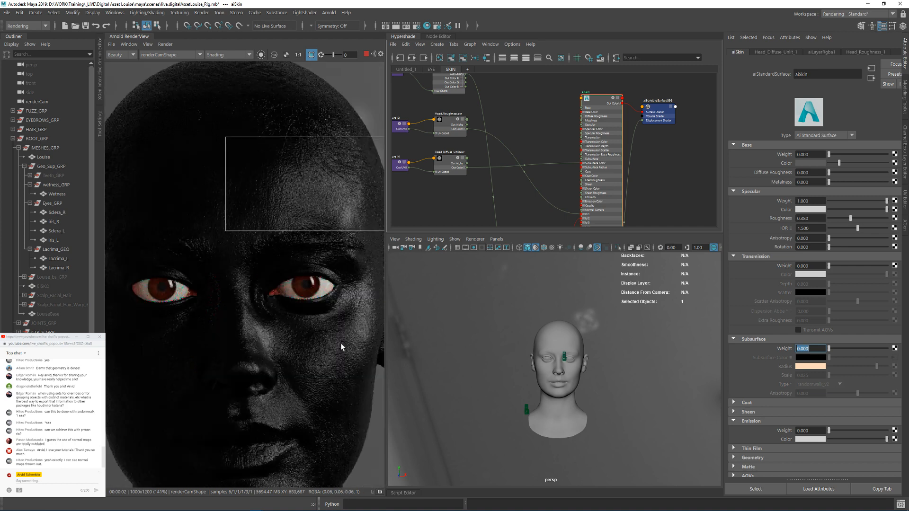
middle_drag(337, 338, 297, 285)
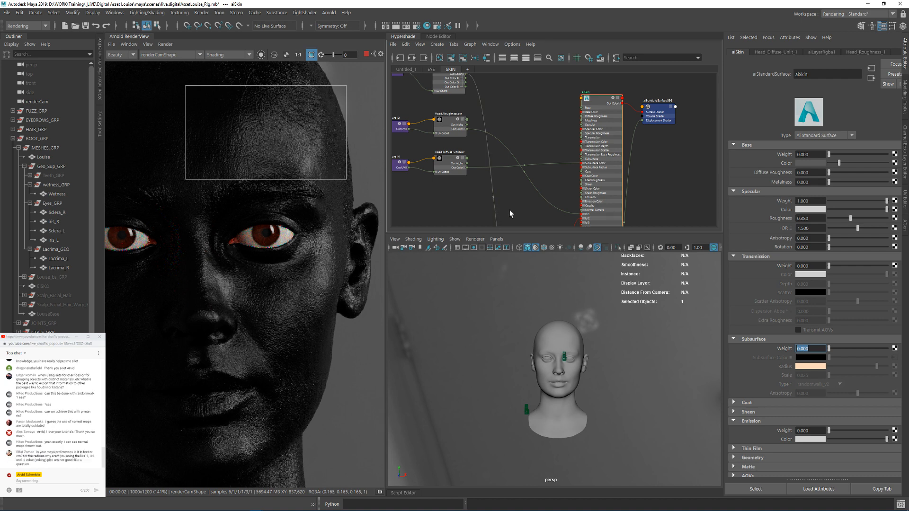
Step: Lower aiSkin's specular roughness to 0.313 and check the reflections on the whole head
alt+middle_drag(457, 189, 508, 165)
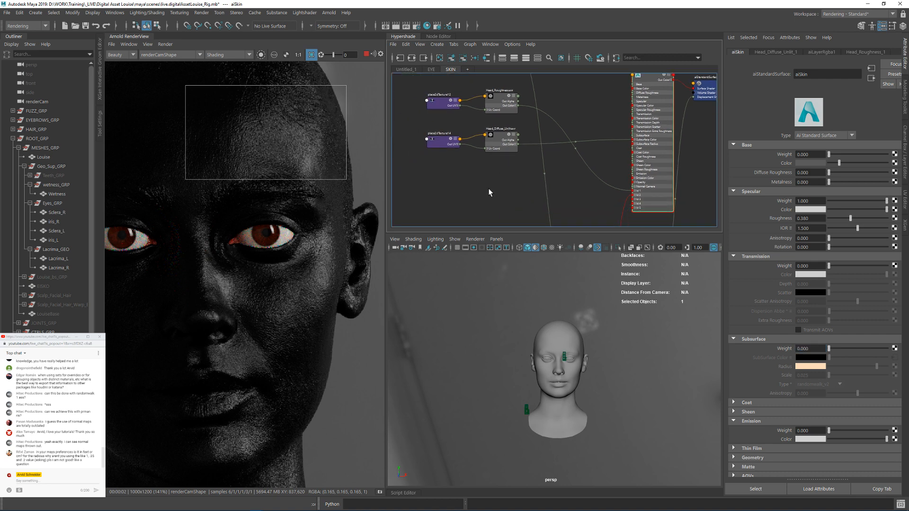
alt+middle_drag(262, 147, 285, 169)
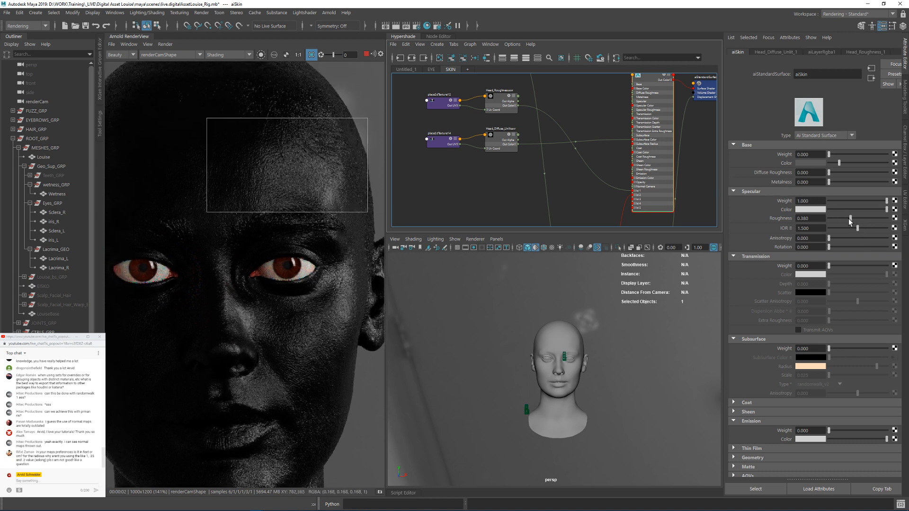
drag(849, 219, 847, 220)
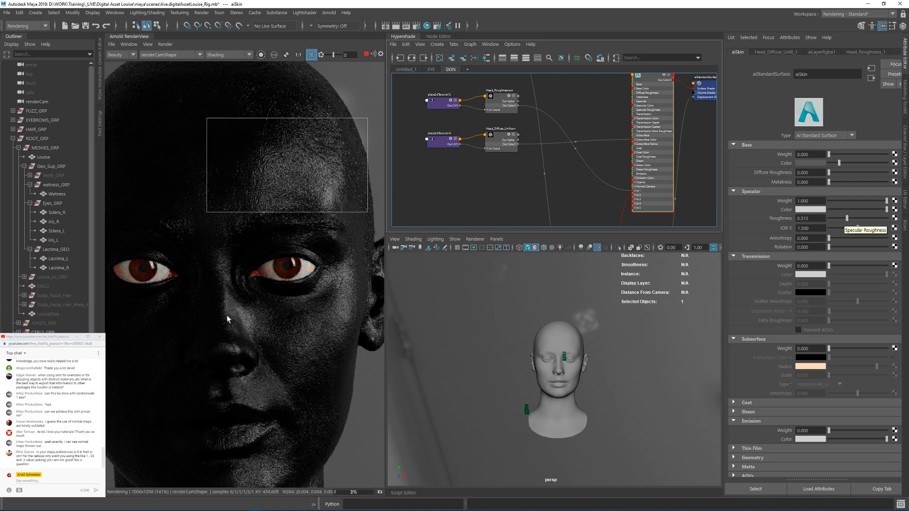
scroll(228, 319, down, 3)
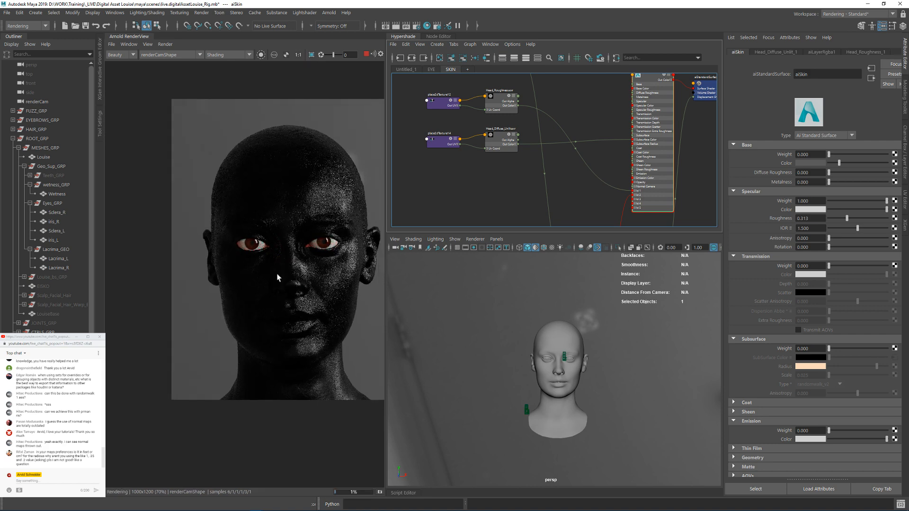
middle_drag(278, 277, 220, 259)
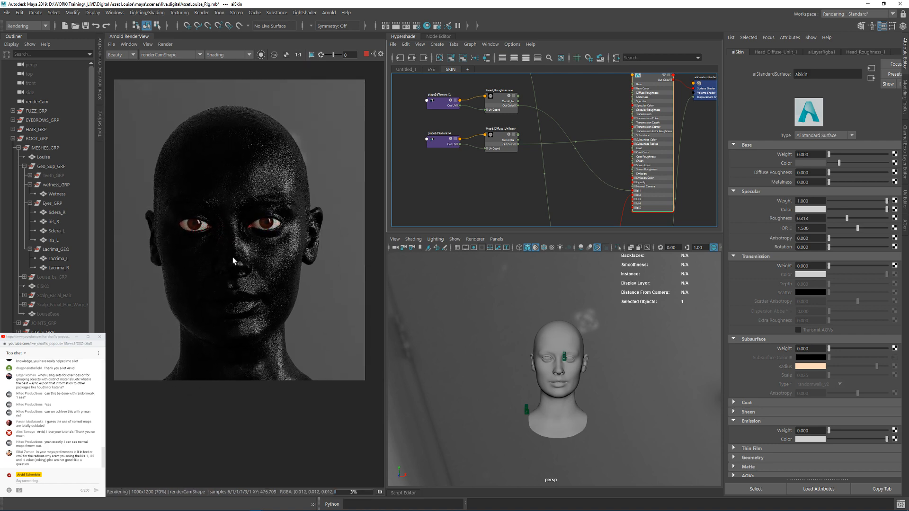
Step: Restore aiSkin's subsurface weight to 1 and review the skin on the whole head
click(817, 154)
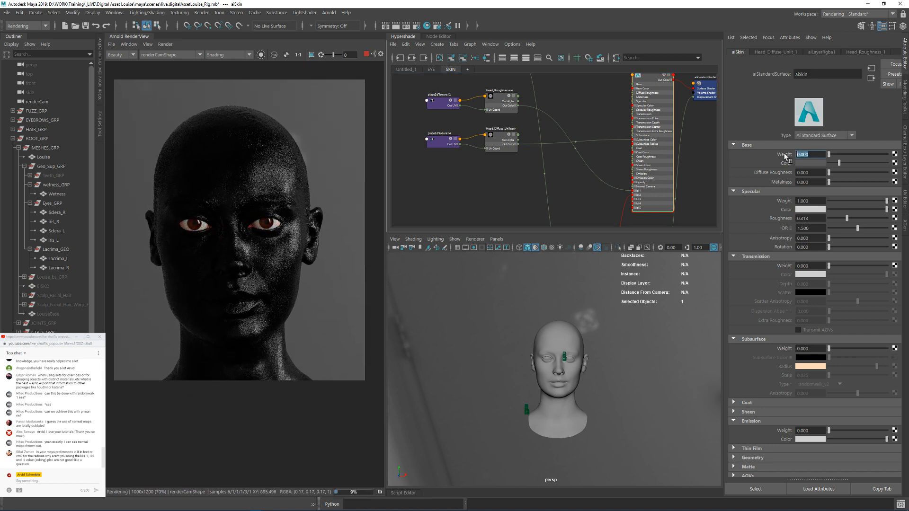
click(810, 266)
click(811, 349)
text(1)
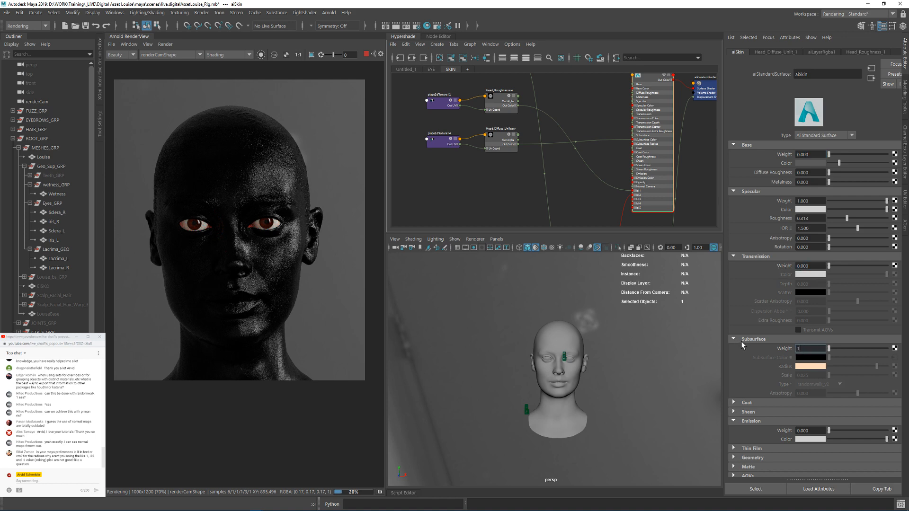
key(Return)
scroll(251, 259, up, 3)
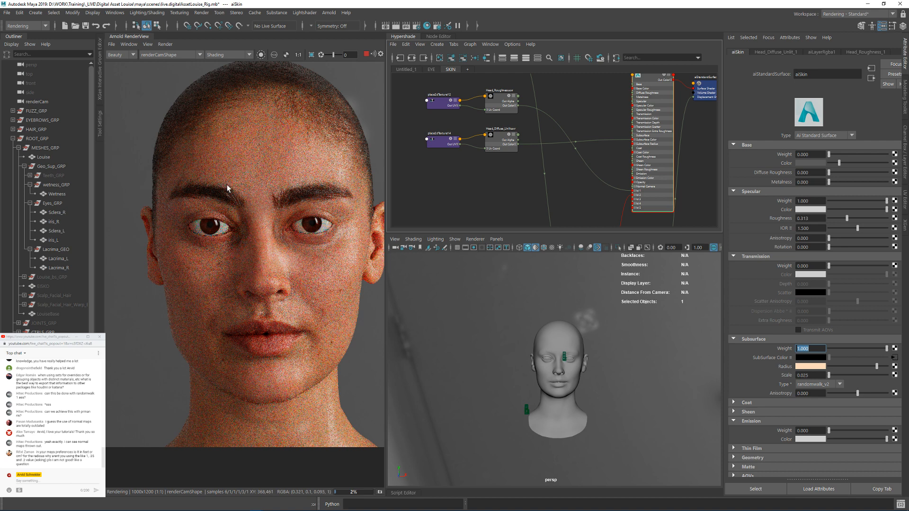
middle_drag(267, 166, 263, 177)
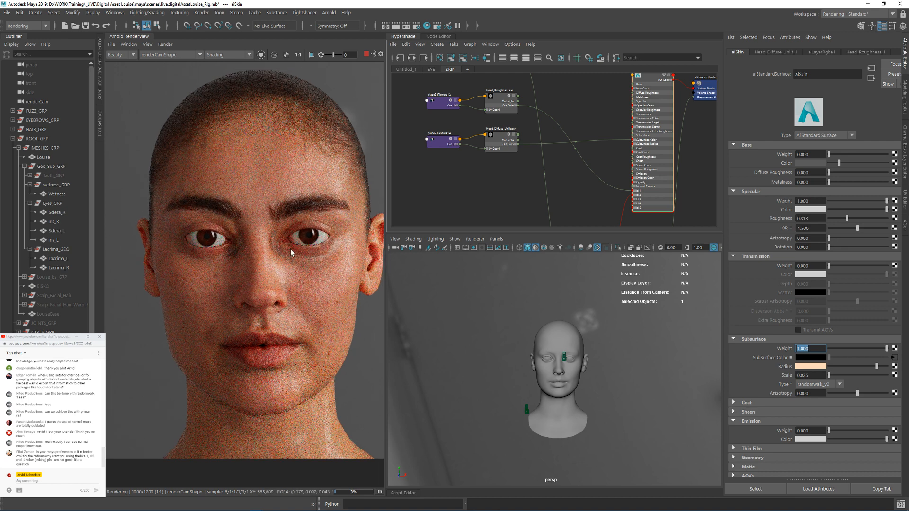
middle_drag(273, 290, 261, 286)
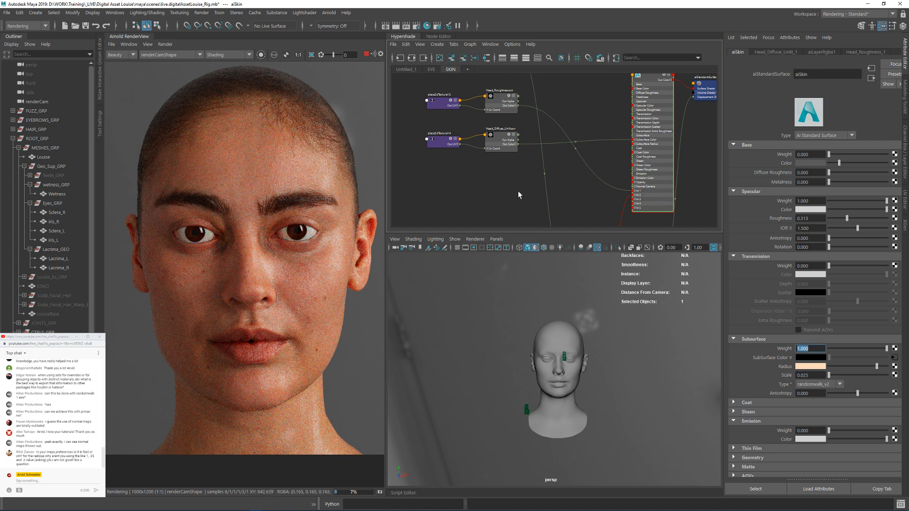
Step: Examine the skin shader graph and the eye graph's Sclera_Diffuse.exr texture feeding the aiColorVeins node
alt+middle_drag(550, 94, 568, 181)
alt+middle_drag(586, 153, 567, 85)
alt+middle_drag(507, 196, 586, 125)
click(430, 68)
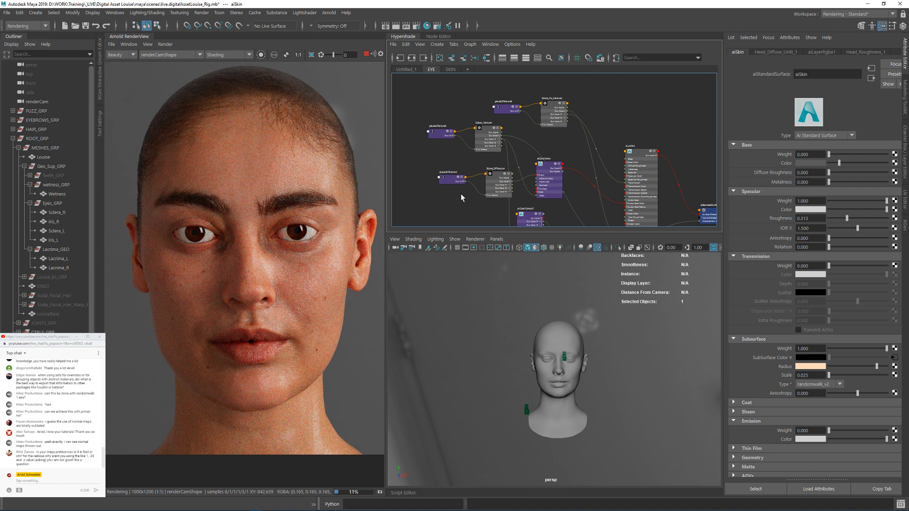
scroll(544, 206, up, 4)
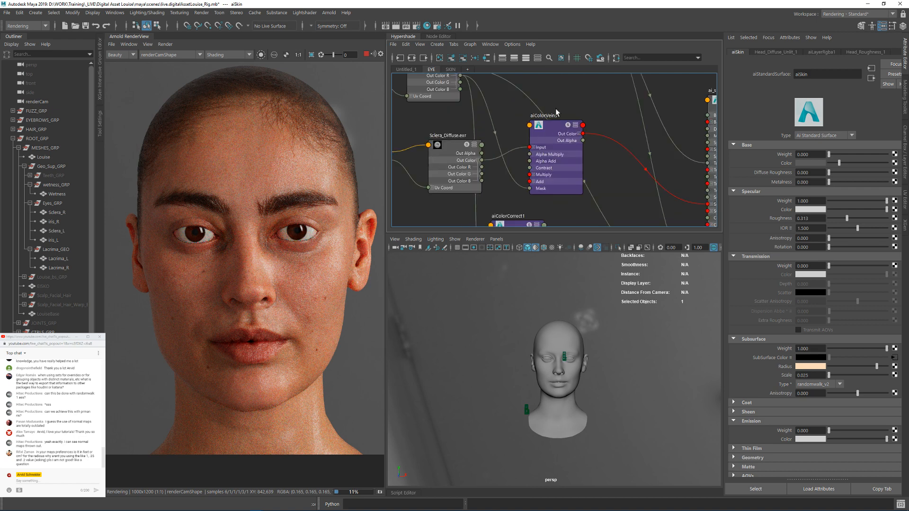
alt+middle_drag(568, 122, 601, 119)
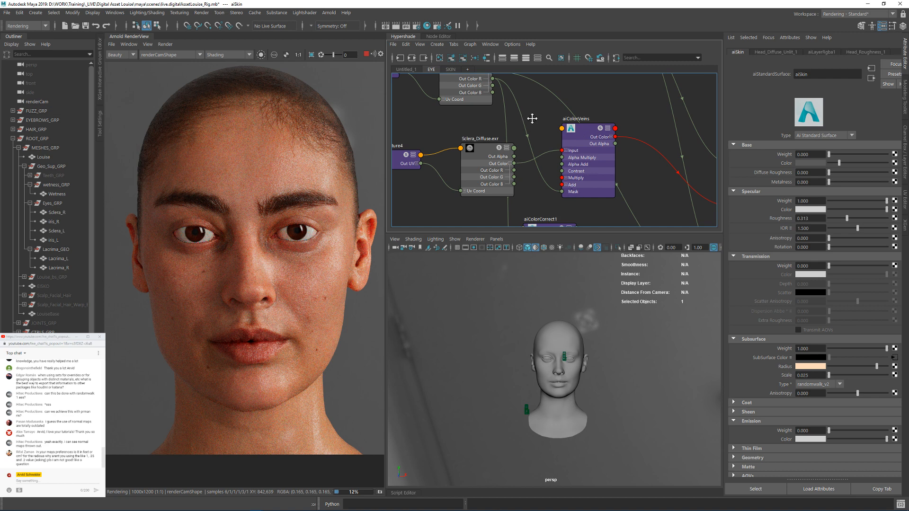
alt+middle_drag(533, 117, 537, 142)
alt+middle_drag(431, 95, 469, 121)
alt+middle_drag(647, 120, 635, 69)
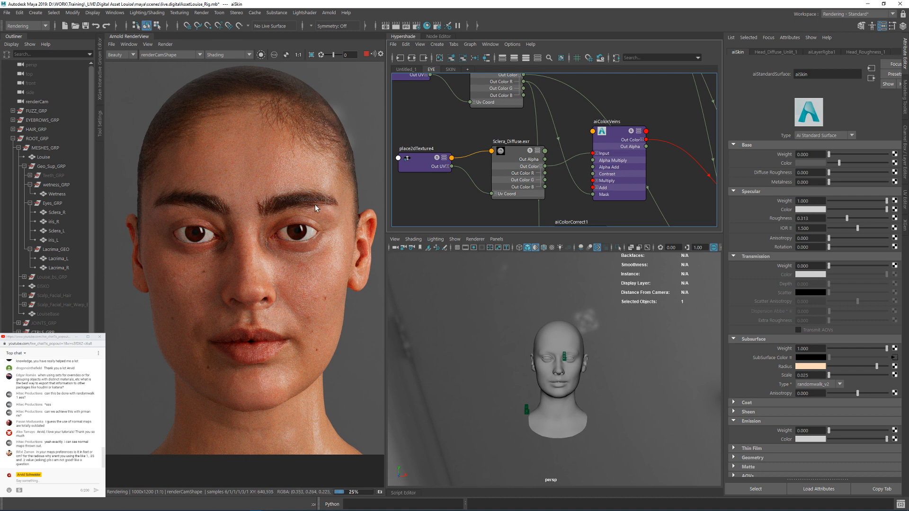
Step: Check the eye area up close in the render, stop rendering and save the scene
scroll(316, 203, up, 2)
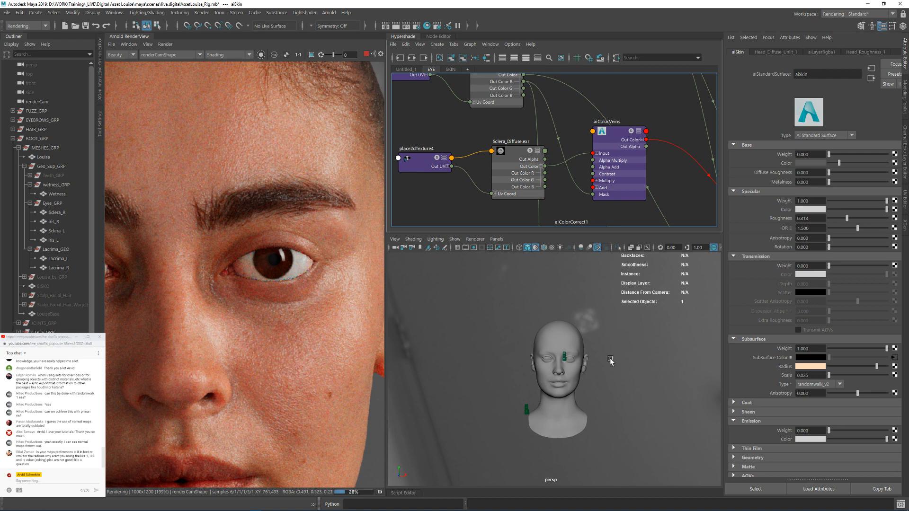
alt+drag(610, 360, 579, 353)
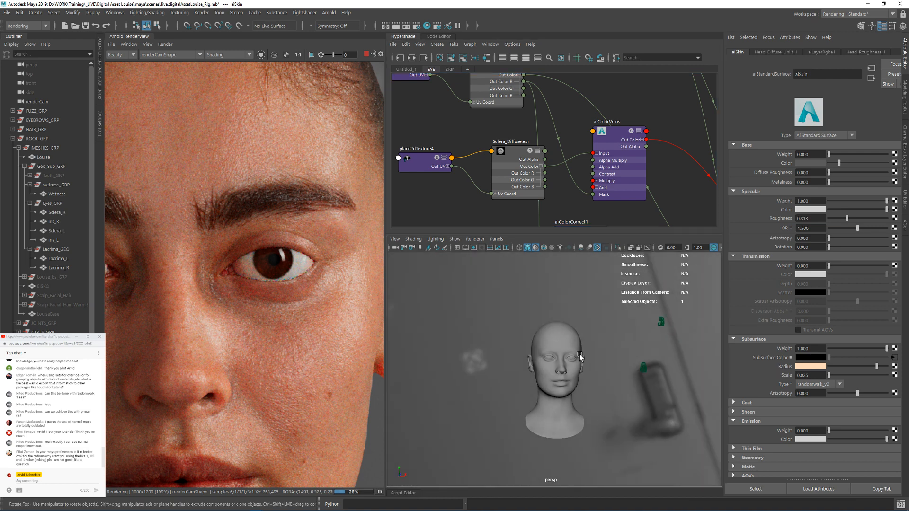
click(366, 53)
key(ctrl+s)
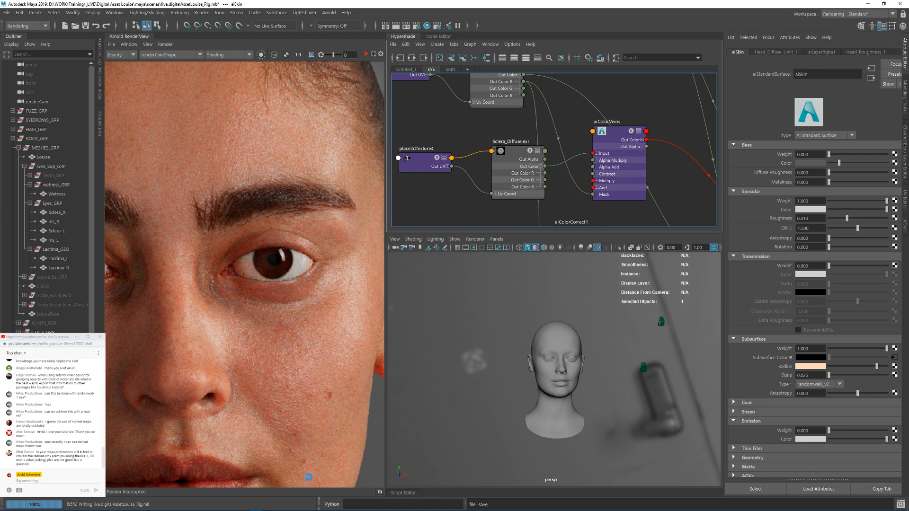
Step: Switch to Mari and start a new project using Louise_Digital_Double.fbx from the Eisko_Head_Rig_Datapack_VFX/Mesh folder
click(113, 506)
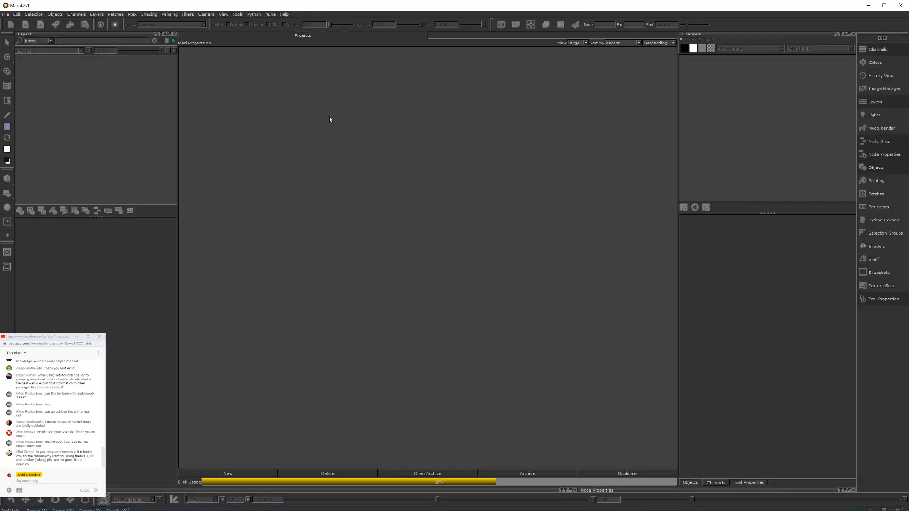
key(ctrl+n)
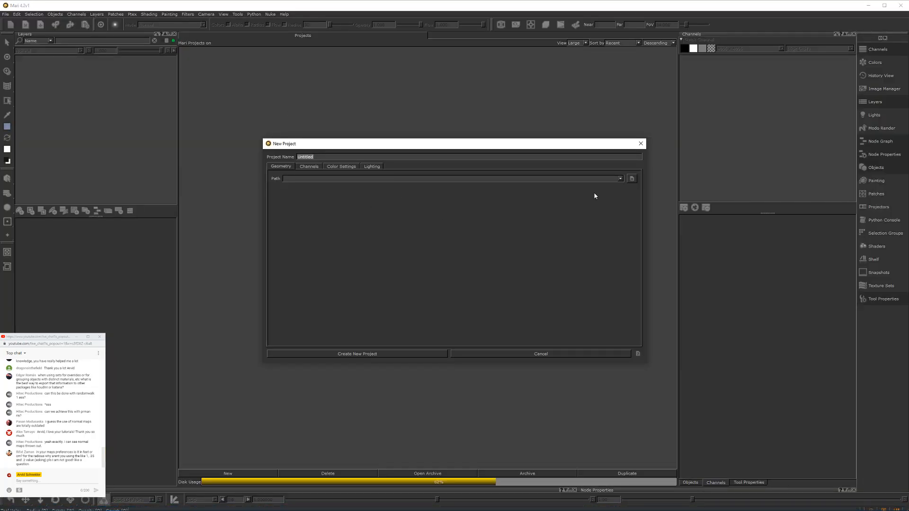
click(632, 179)
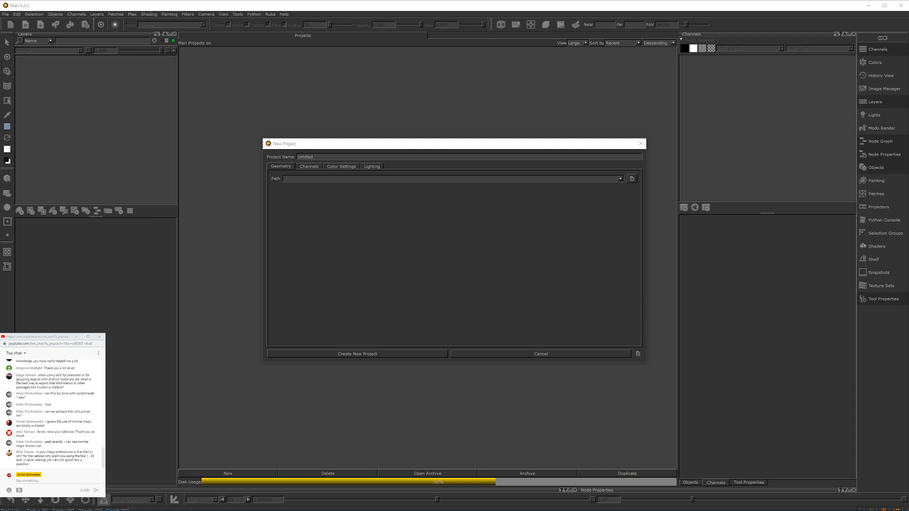
click(632, 178)
alt+drag(634, 217, 559, 222)
double_click(461, 144)
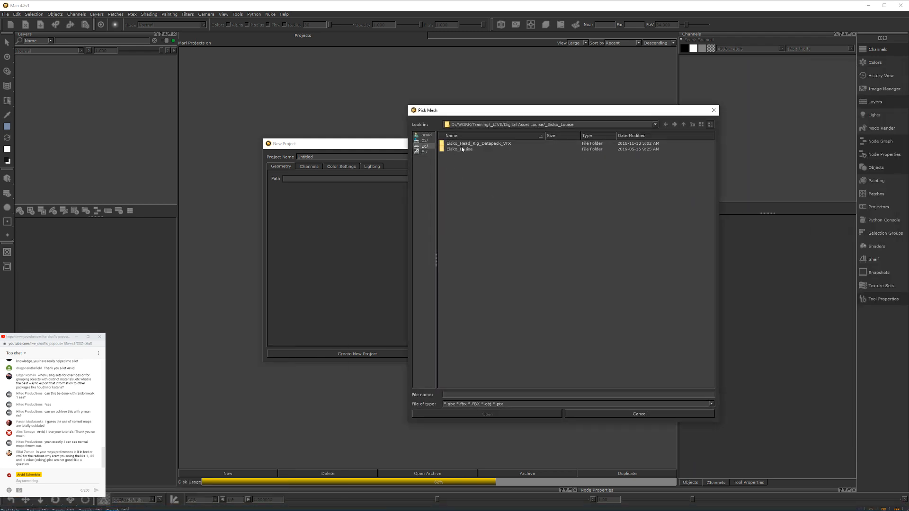
double_click(478, 144)
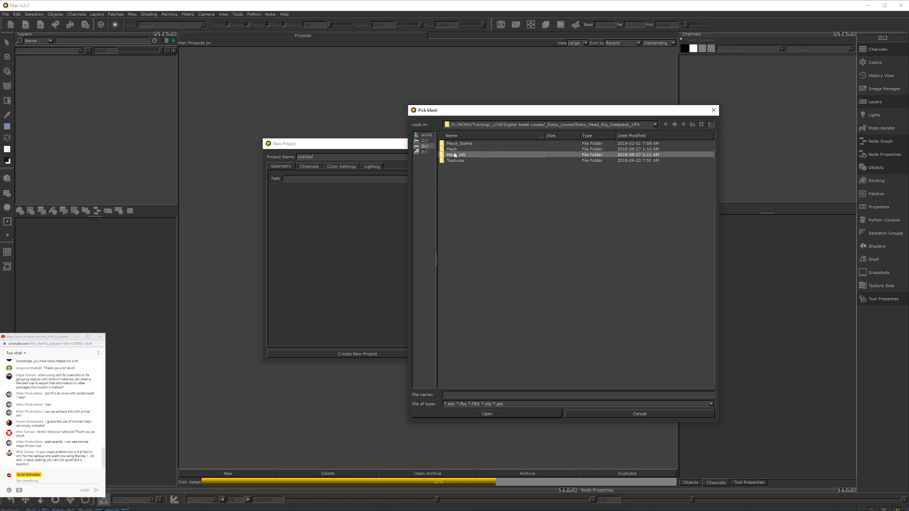
double_click(453, 149)
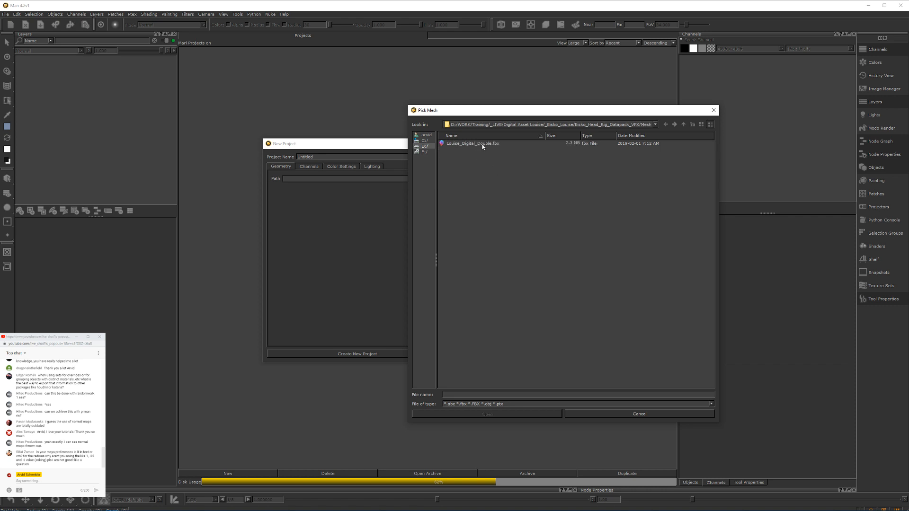
click(483, 146)
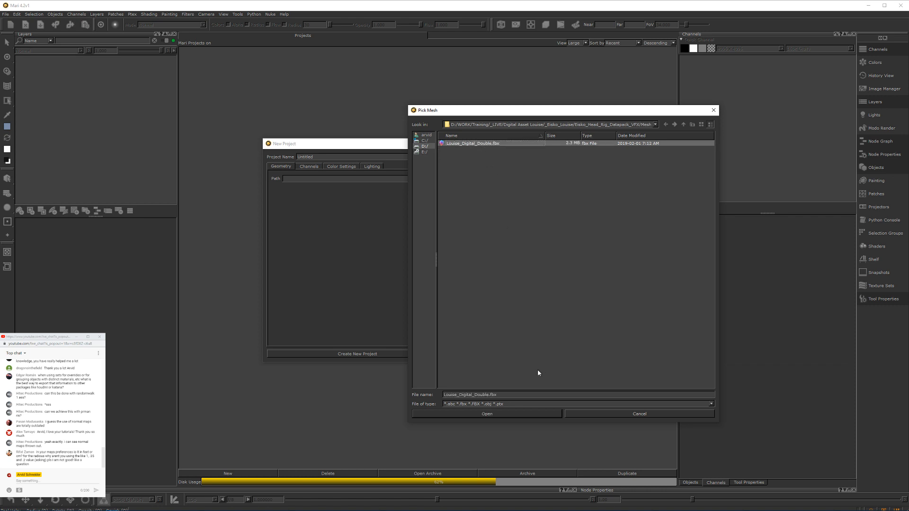
alt+drag(586, 283, 565, 286)
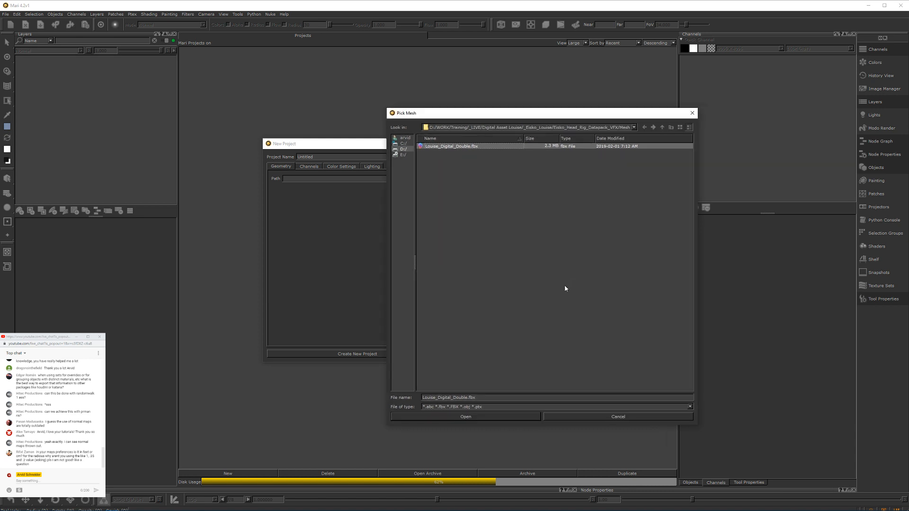
click(473, 416)
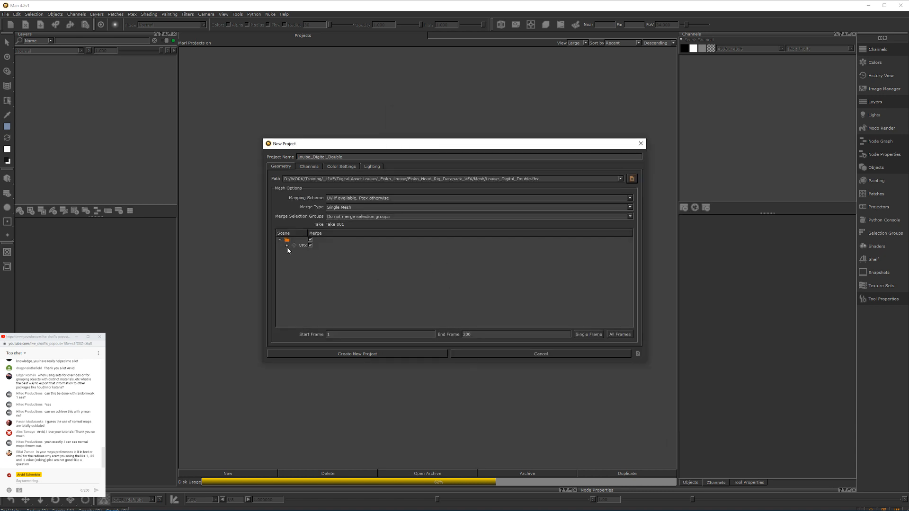
Step: Exclude all scene geometry from the merge except the Louise group and create the new project
click(286, 245)
click(334, 240)
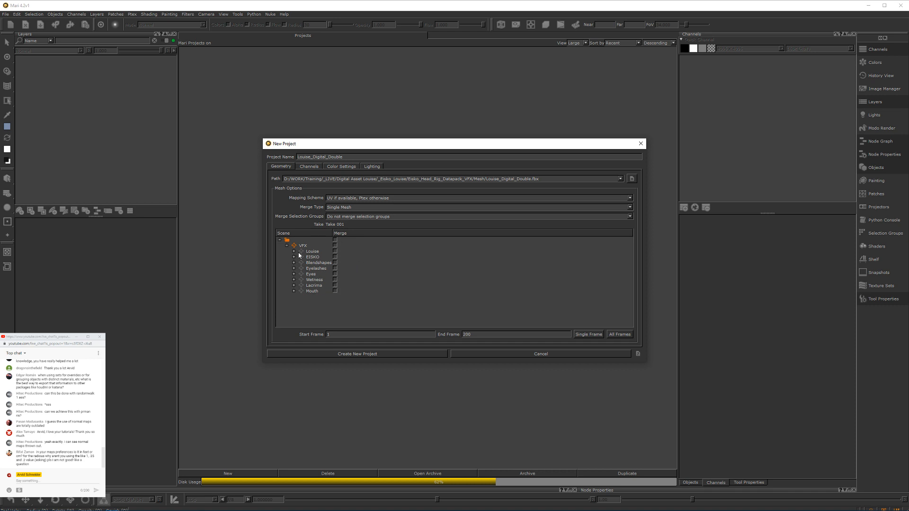
click(293, 252)
click(326, 256)
click(335, 251)
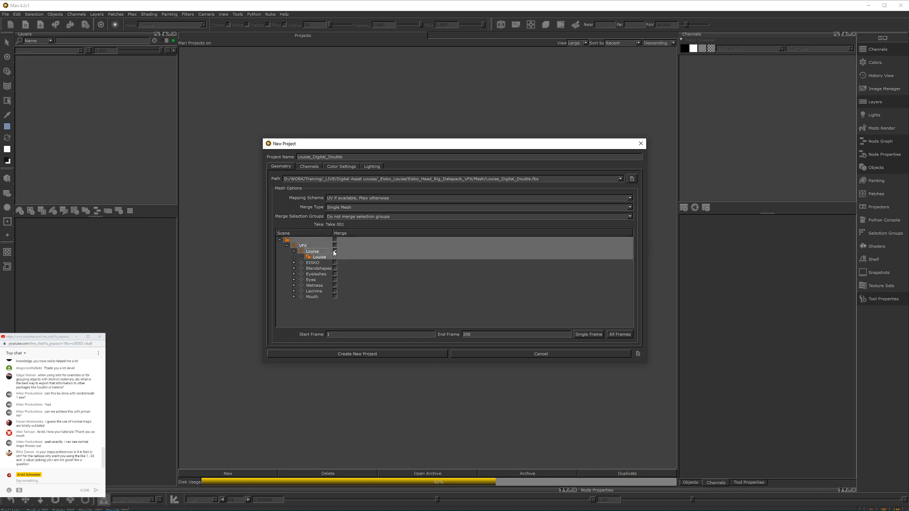
click(361, 321)
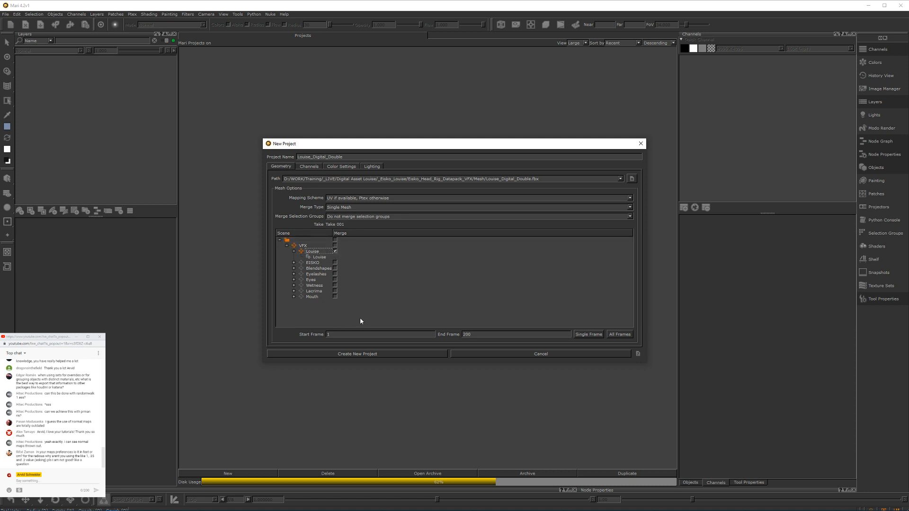
click(359, 354)
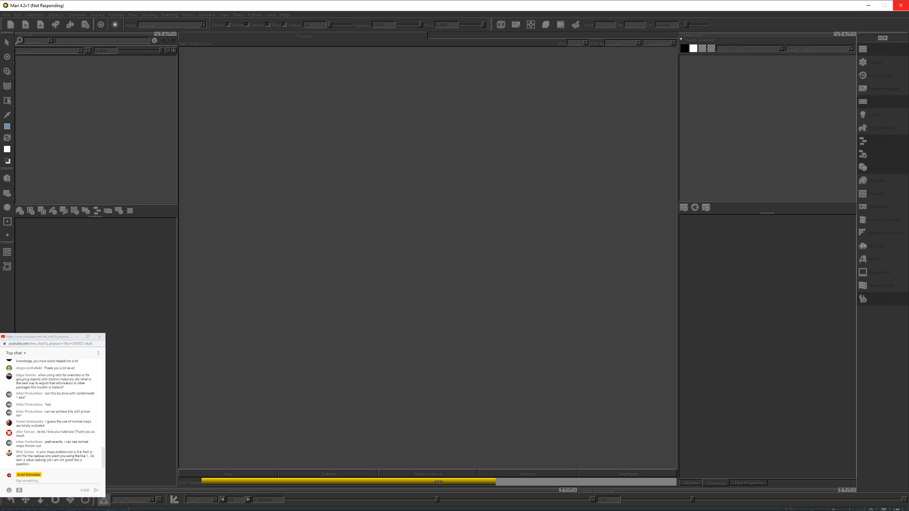
mouse_move(178, 508)
click(33, 506)
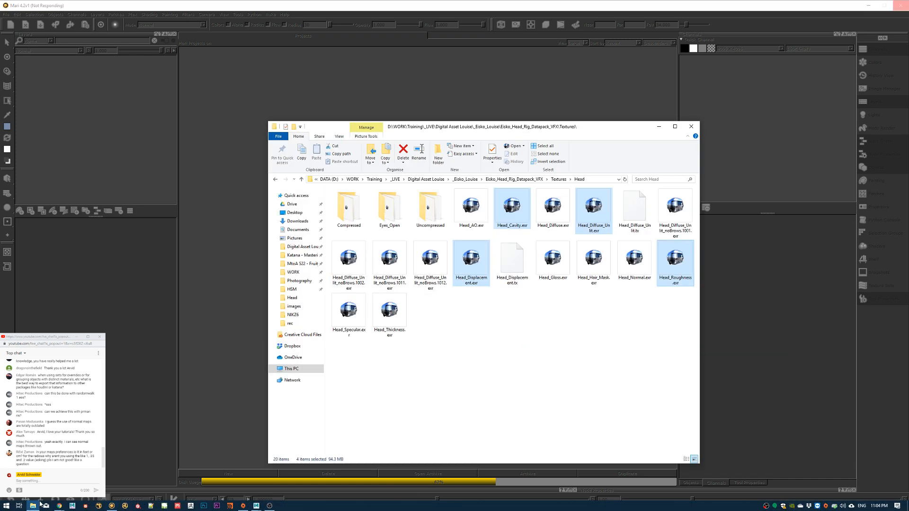
drag(468, 127, 0, 137)
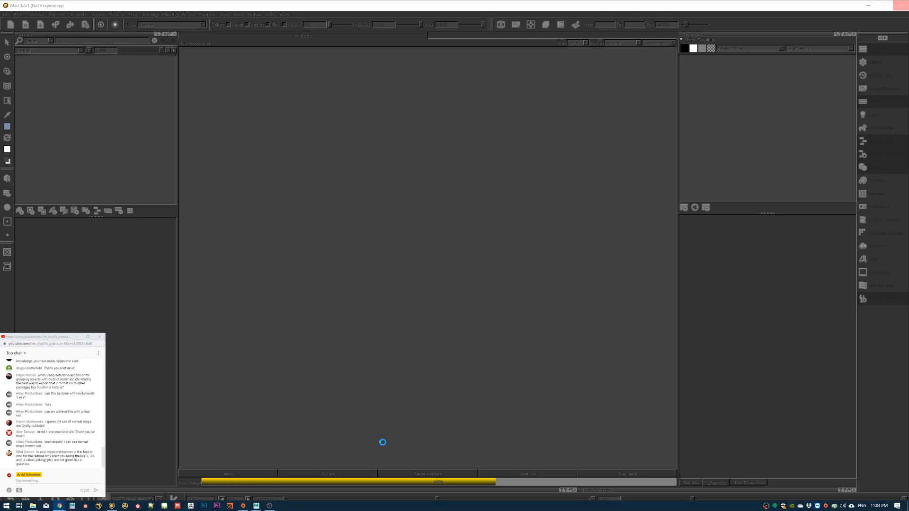
click(33, 506)
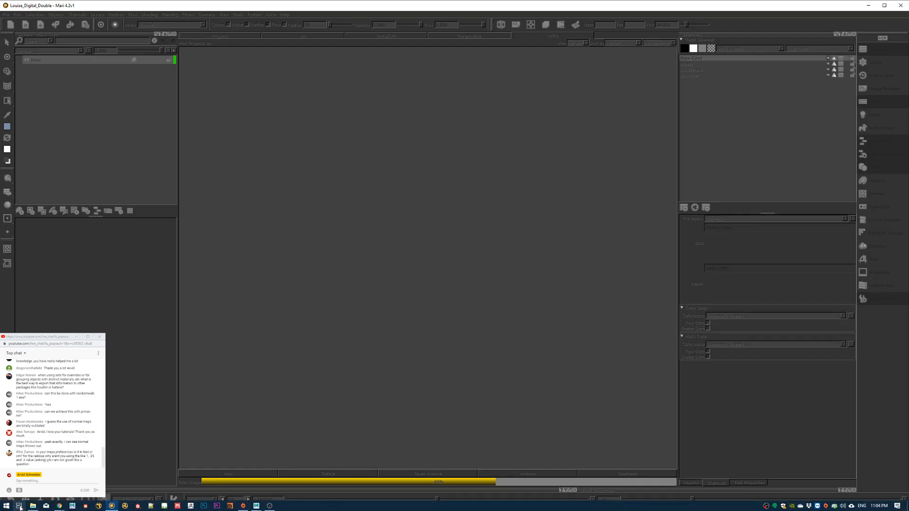
click(29, 506)
drag(510, 127, 908, 71)
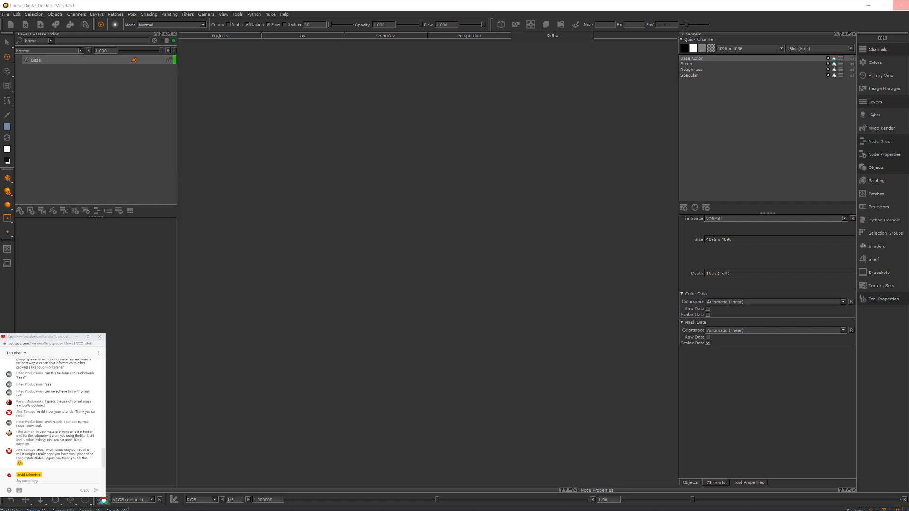
drag(908, 61, 725, 65)
Step: Switch to Maya, review the rendered eye and whole face in the Arnold RenderView, and return to Mari
key(alt+Tab)
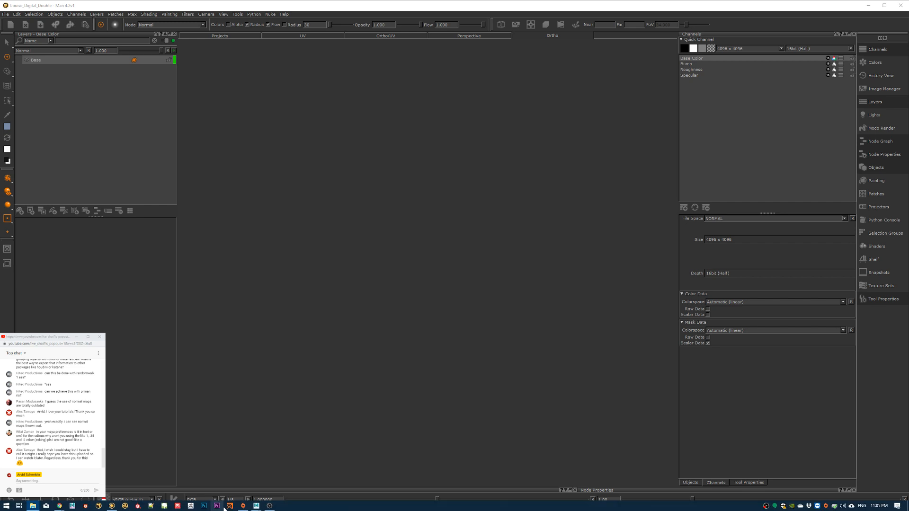
mouse_move(256, 505)
click(295, 471)
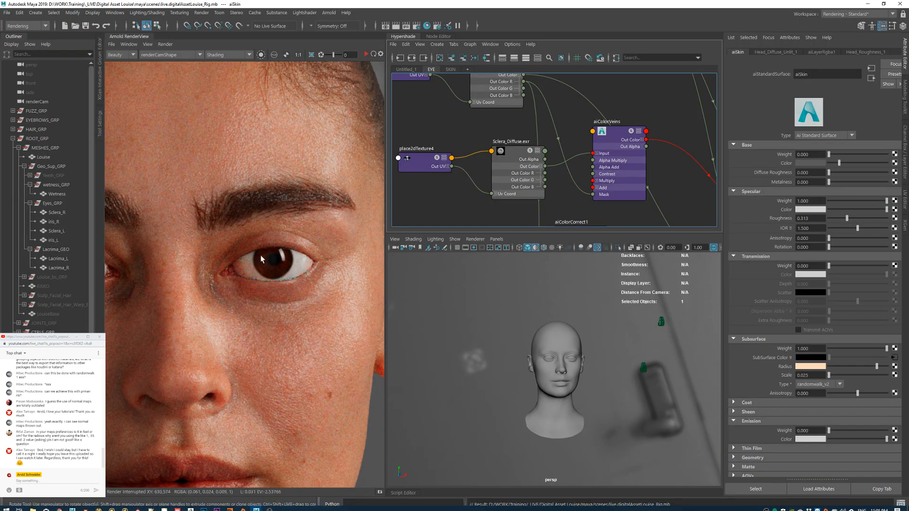
scroll(263, 252, down, 5)
scroll(252, 246, up, 2)
middle_drag(242, 249, 304, 230)
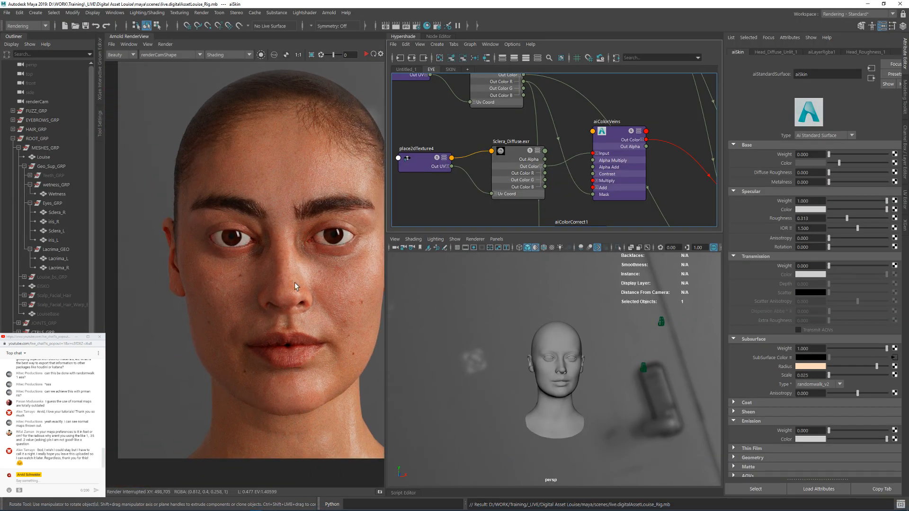
middle_drag(319, 282, 268, 268)
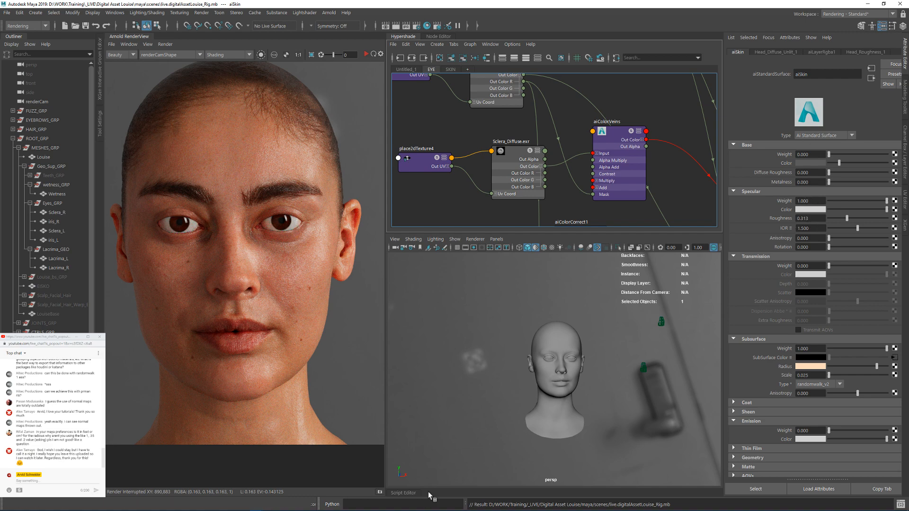
drag(740, 5, 613, 56)
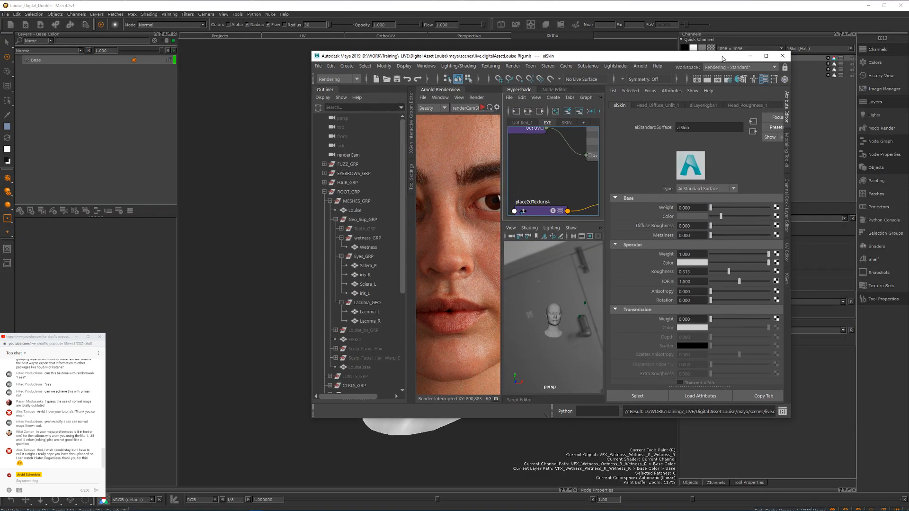
click(765, 56)
click(871, 7)
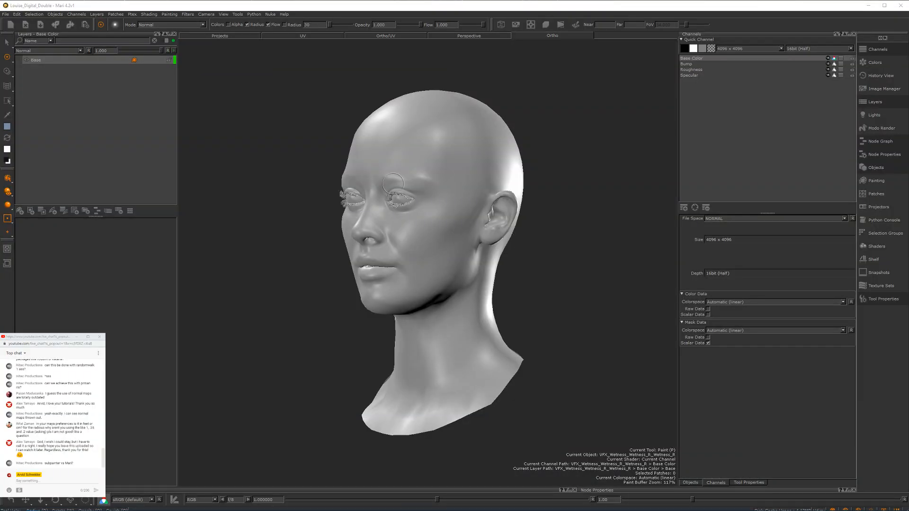
Step: Inspect the loaded head's face and eyelashes, and open an image import into the current Base Color channel
alt+drag(511, 242, 564, 237)
alt+right_drag(563, 237, 473, 189)
alt+middle_drag(473, 190, 471, 279)
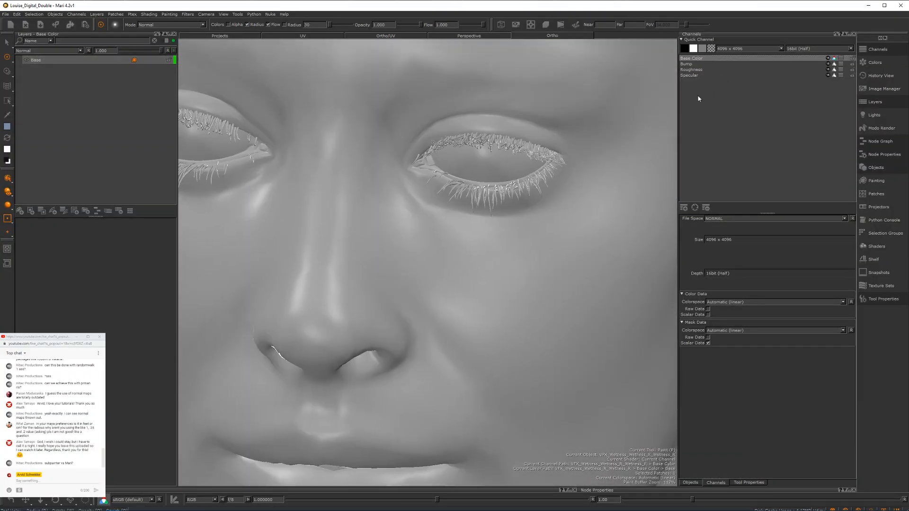
right_click(691, 62)
click(689, 60)
right_click(695, 57)
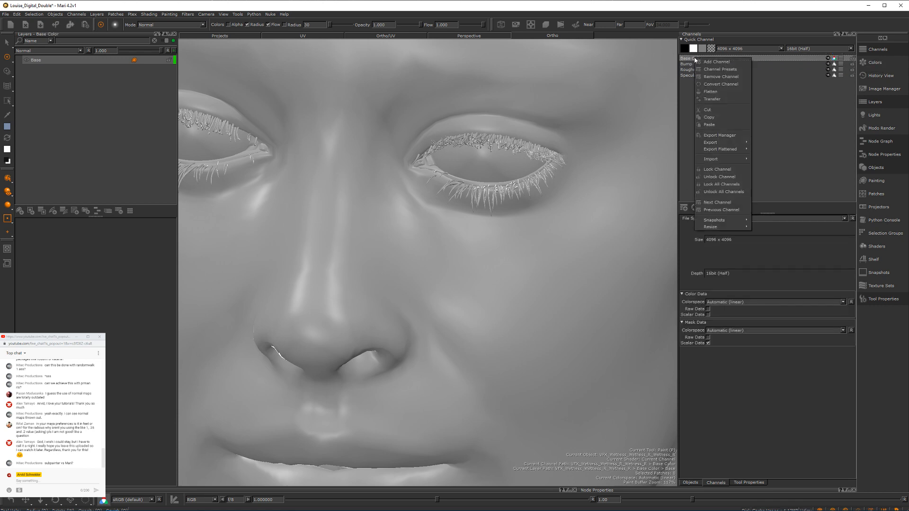
mouse_move(737, 162)
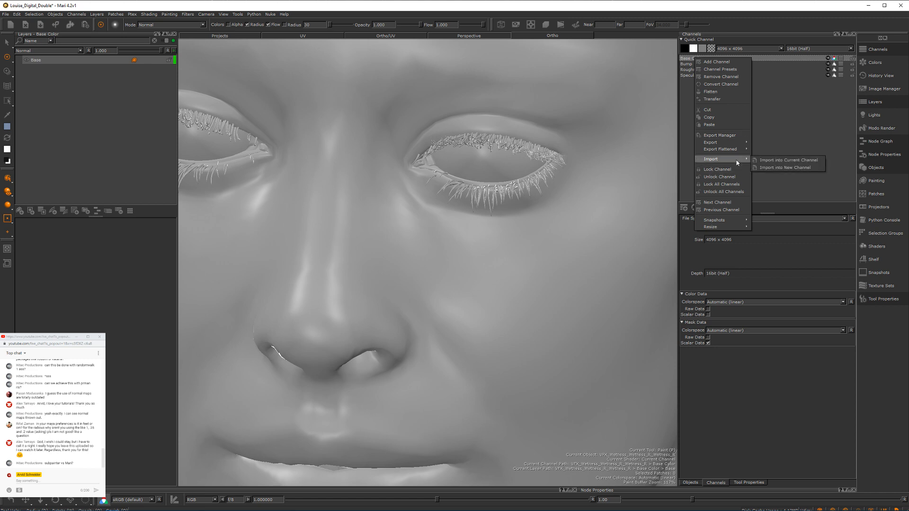
click(768, 160)
drag(402, 106, 908, 40)
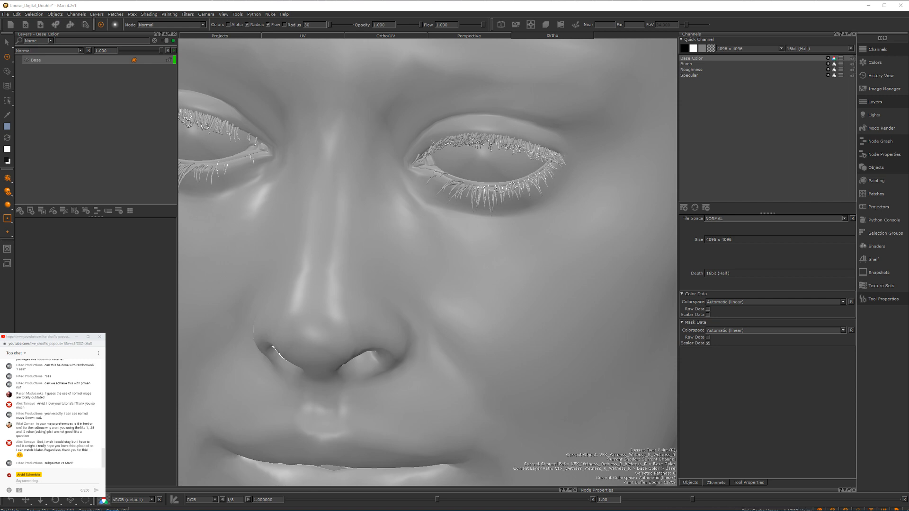
drag(504, 87, 481, 92)
Step: Clear the file name template and import Head_Diffuse_Unlit.exr from the Textures/Head folder into all patches of Base Color
click(373, 179)
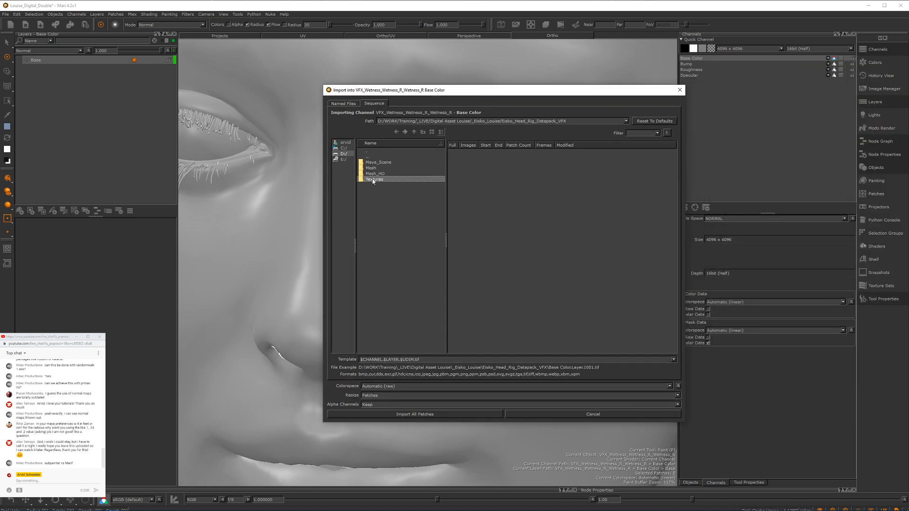
double_click(393, 180)
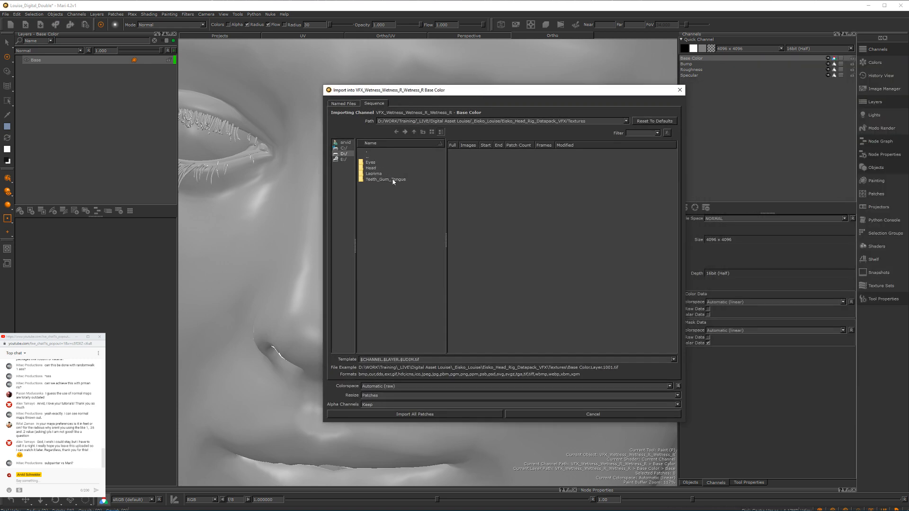
double_click(371, 168)
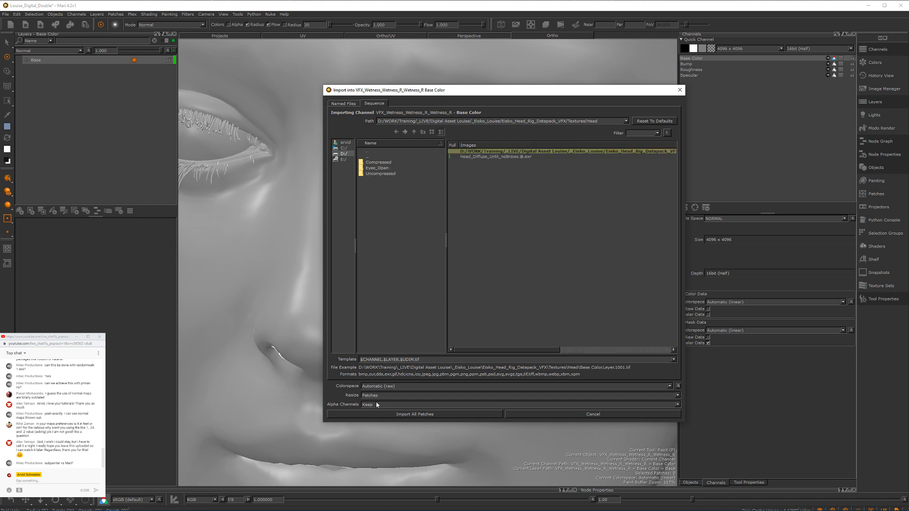
drag(420, 360, 359, 360)
key(BackSpace)
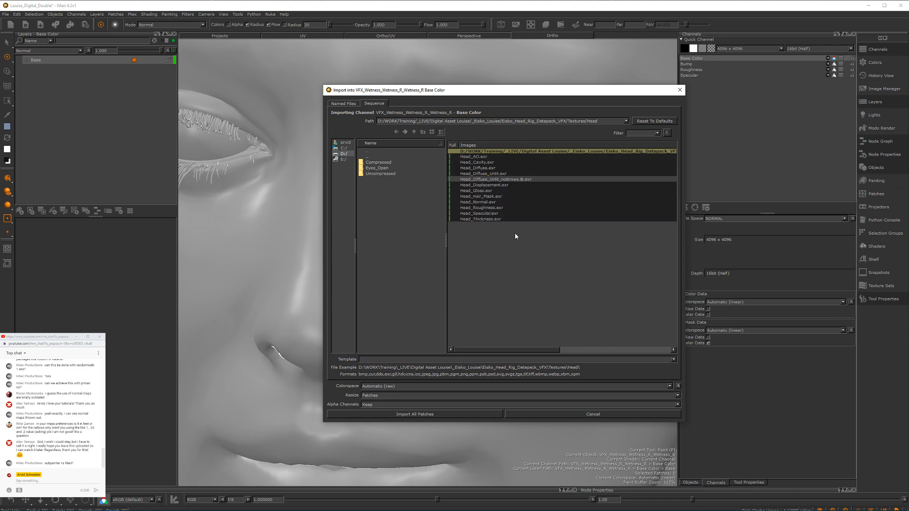
click(484, 173)
drag(550, 98, 429, 97)
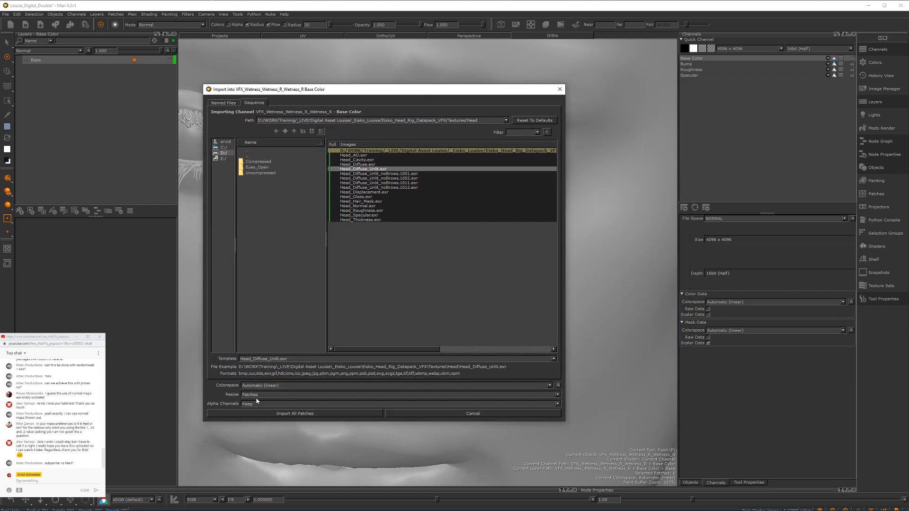
click(249, 414)
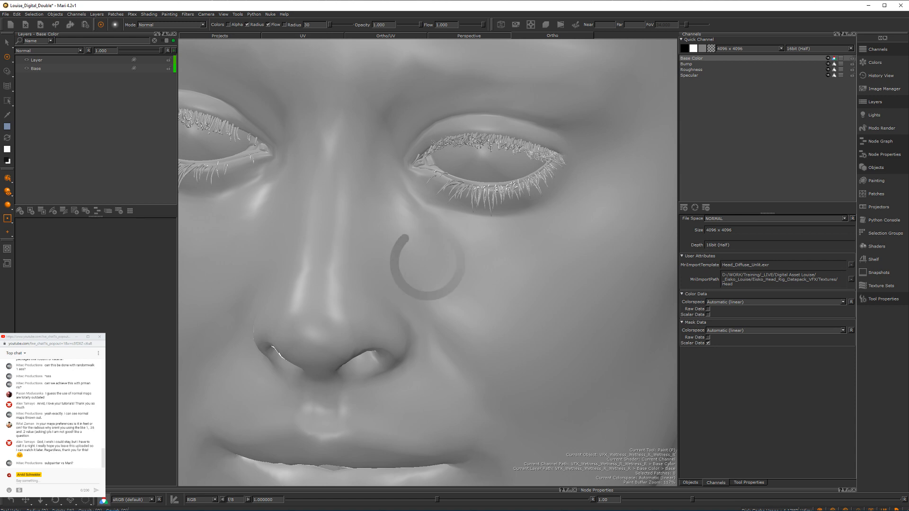
Step: Check the imported diffuse texture on the whole head and in the UV view
alt+right_drag(319, 187, 402, 181)
alt+drag(402, 181, 364, 59)
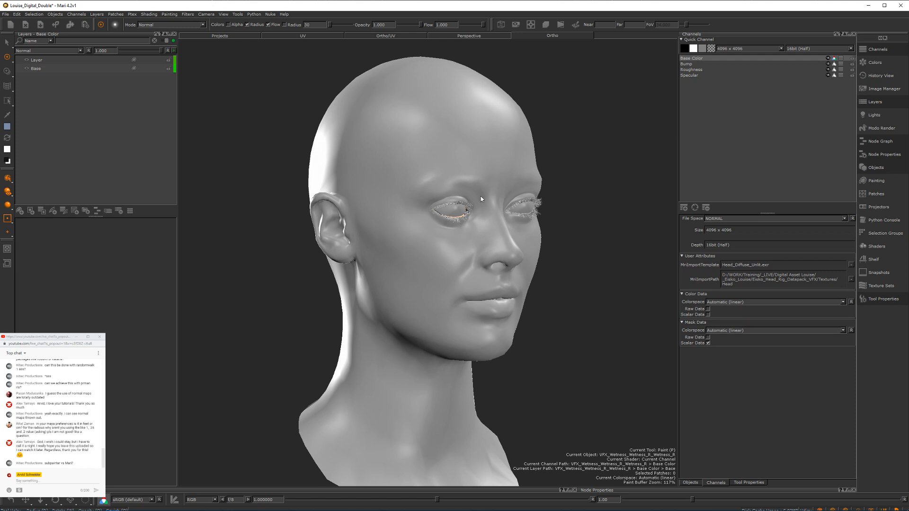
click(299, 37)
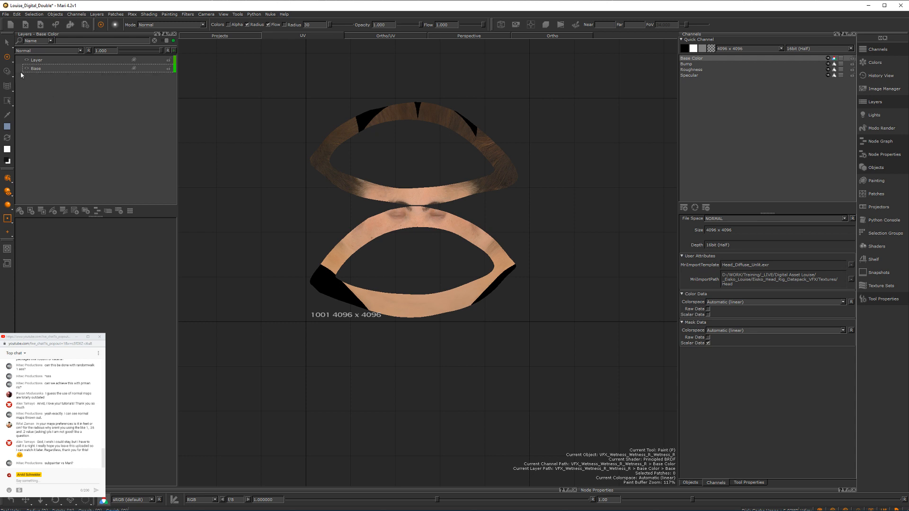
Step: Check the Layer and Base entries in the wetness object's Base Color channel against its UV layout
click(47, 61)
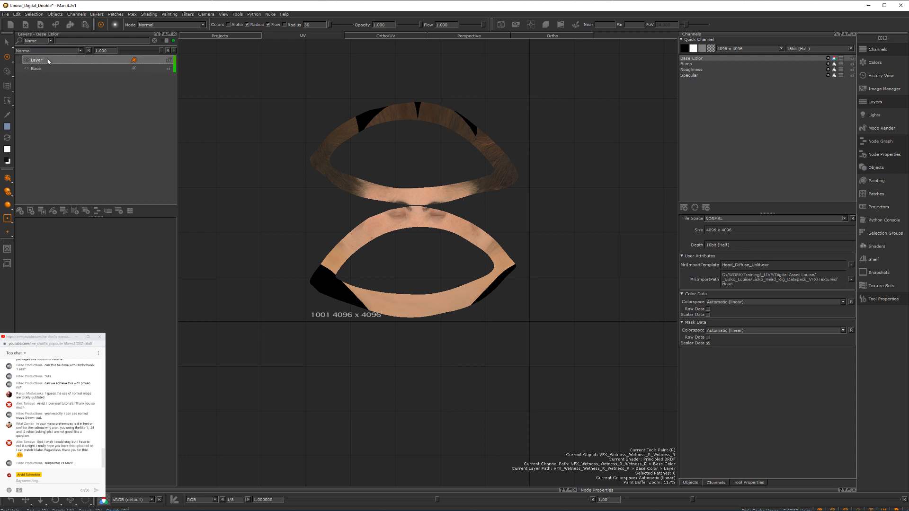
scroll(412, 256, down, 6)
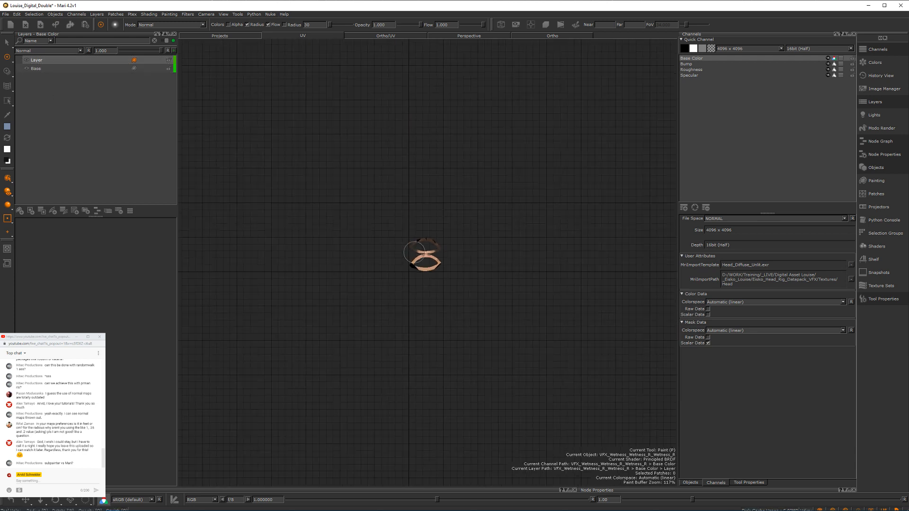
scroll(415, 254, up, 3)
scroll(414, 253, up, 3)
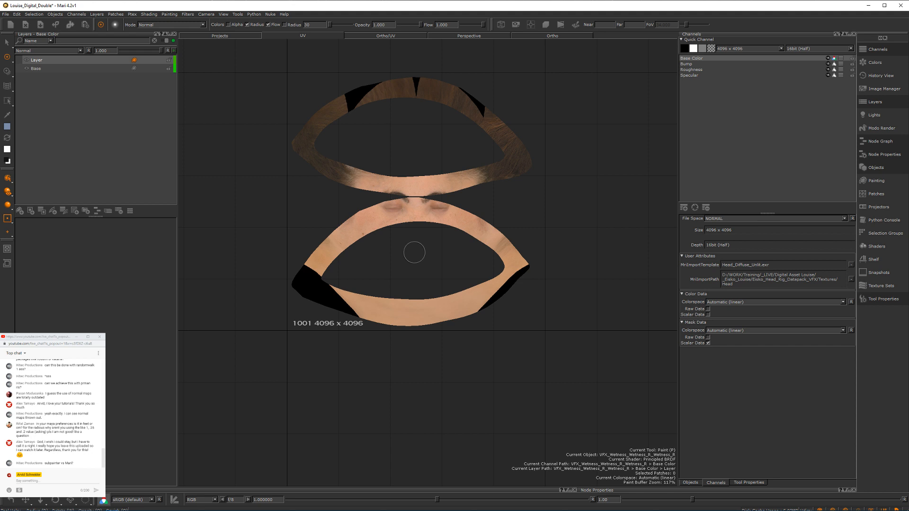
click(41, 70)
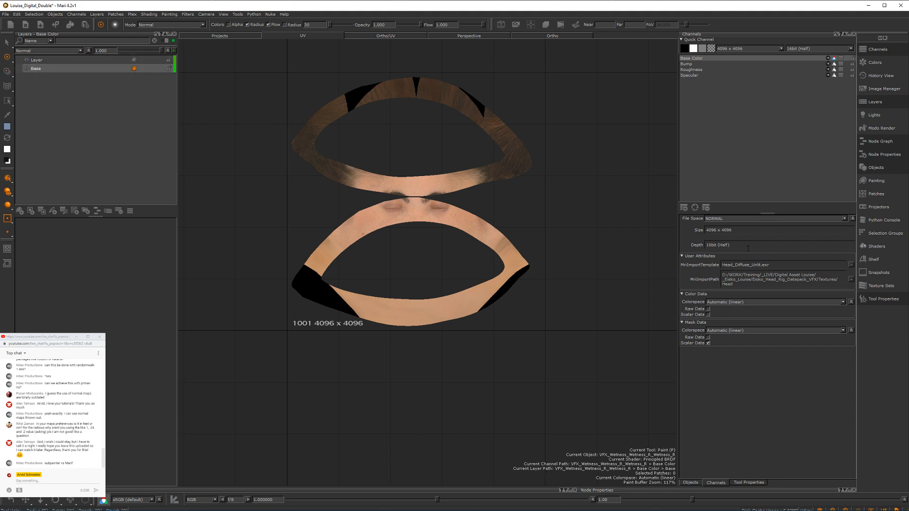
Step: Make VFX_Louise the current object and collapse the Wetness, Lacrima, Mouth, Eyes, EISKO and Eyelashes groups in the object hierarchy
click(692, 483)
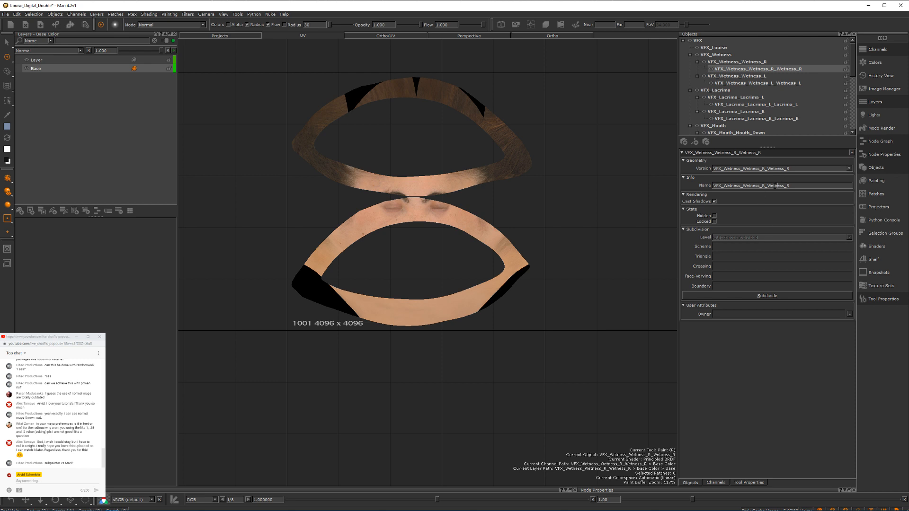
click(713, 48)
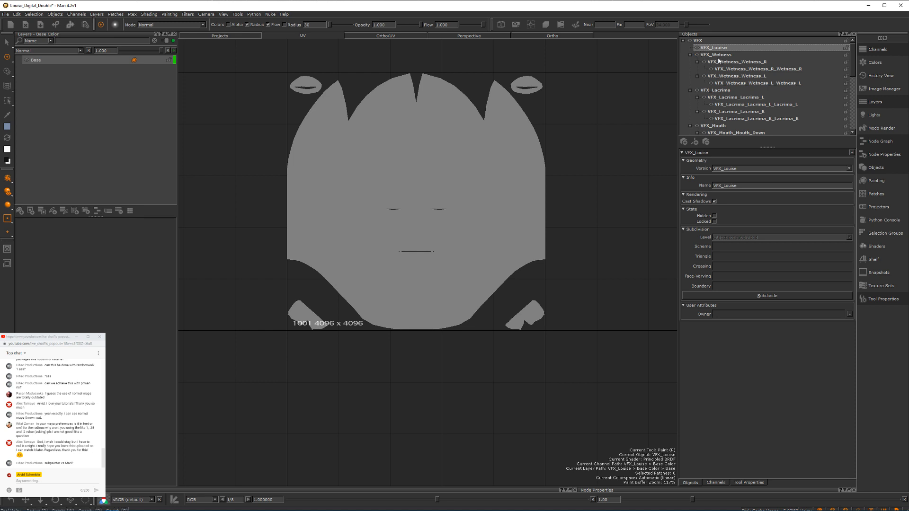
click(690, 55)
click(690, 62)
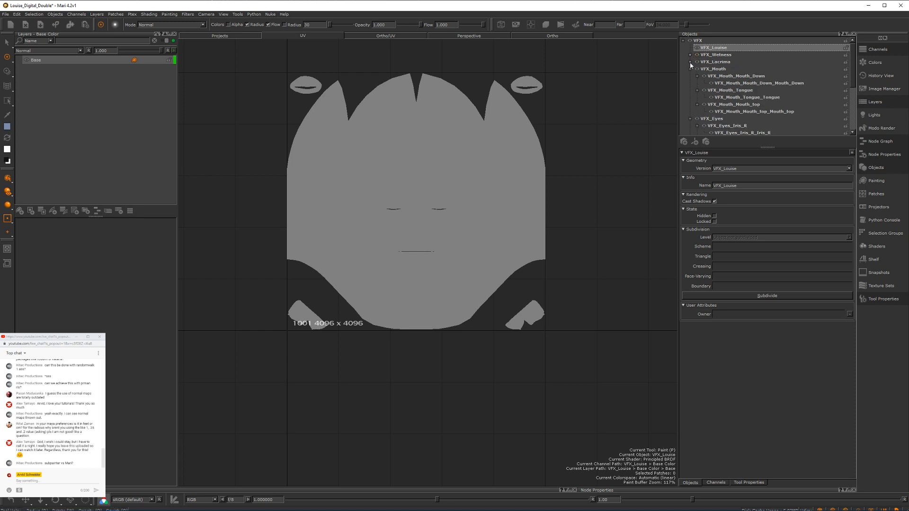
click(690, 69)
click(689, 76)
click(690, 83)
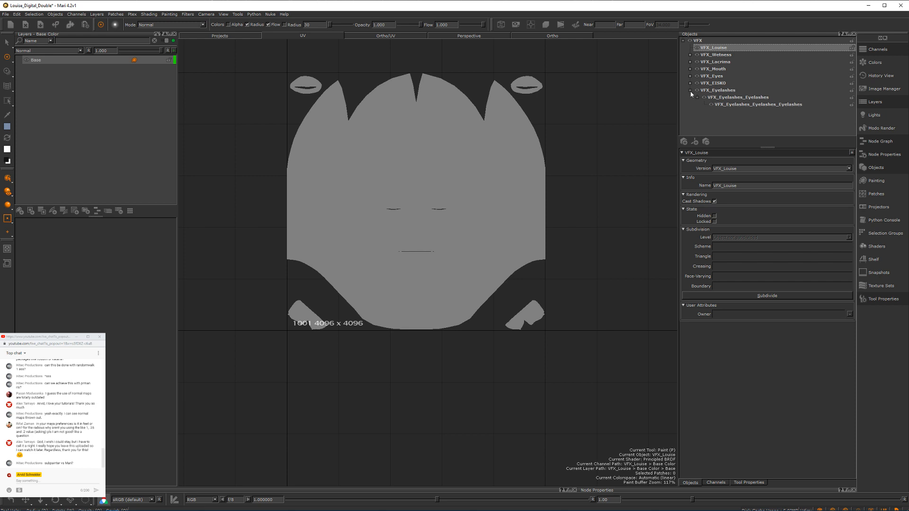
click(690, 90)
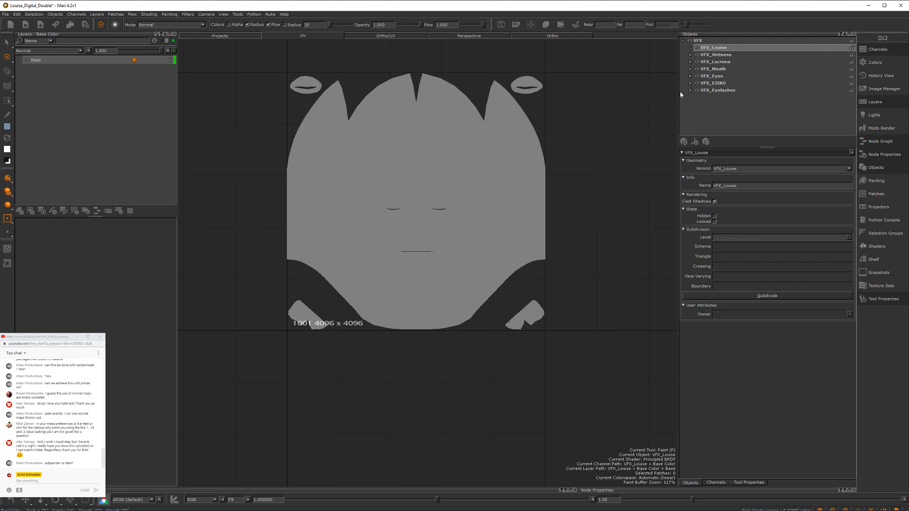
Step: Show the head in the Ortho/UV view and import Head_Diffuse_Unlit.exr into all patches of VFX_Louise's Base Color channel
click(393, 36)
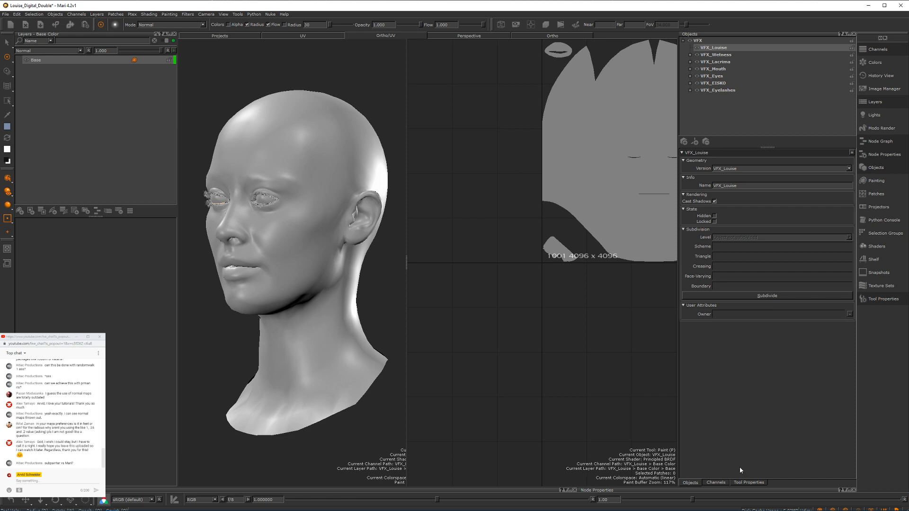
click(716, 483)
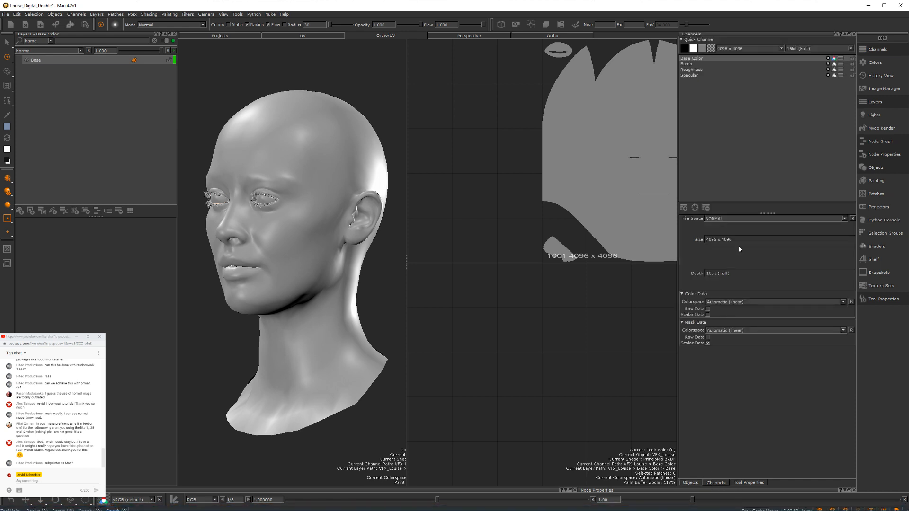
right_click(697, 58)
click(763, 158)
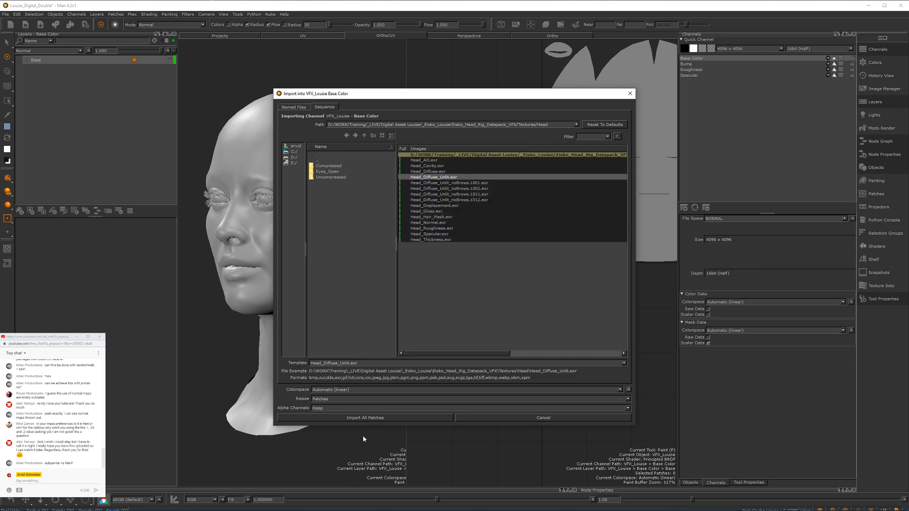
click(349, 417)
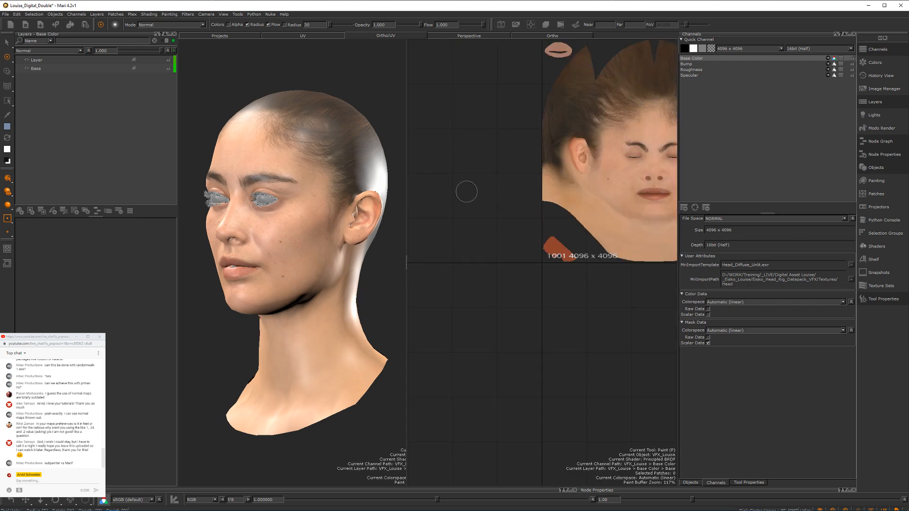
Step: Look closely at the imported face texture in UV space and rename the Base Color channel to diffuse
alt+middle_drag(590, 162, 454, 225)
alt+right_drag(454, 225, 477, 166)
alt+middle_drag(477, 166, 535, 224)
double_click(694, 58)
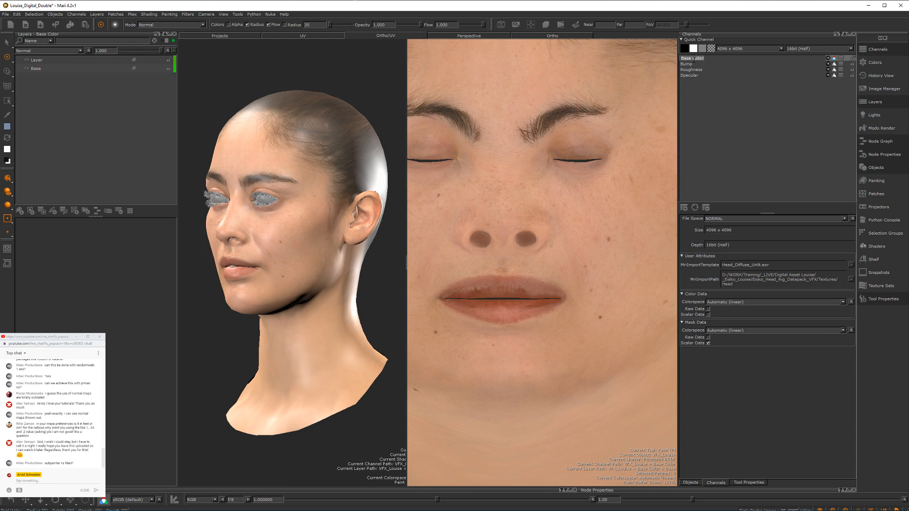
text(diffuse)
key(Return)
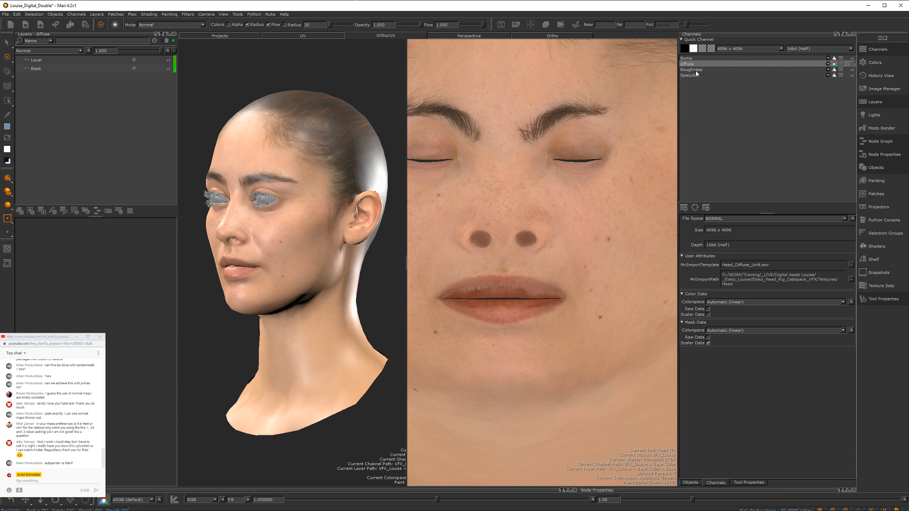
Step: Import Head_Cavity.exr into all patches of VFX_Louise's Roughness channel
click(696, 70)
right_click(697, 72)
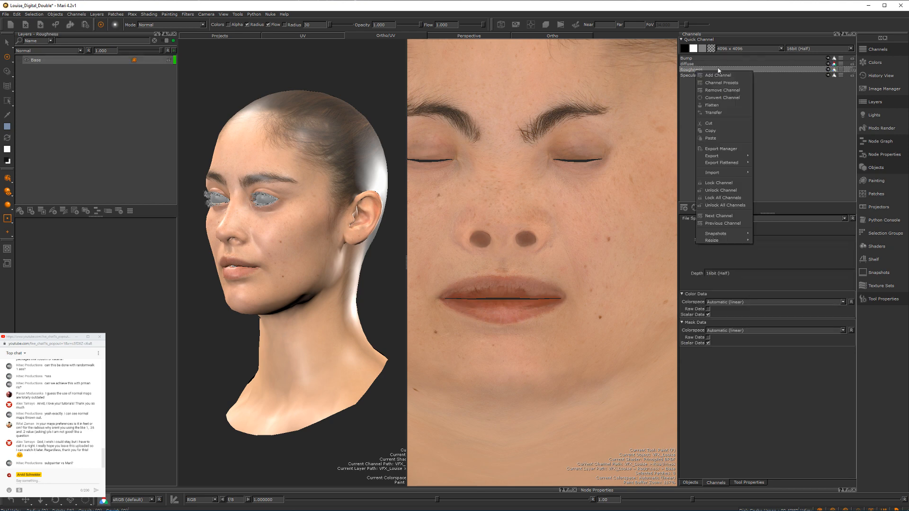
mouse_move(725, 172)
click(777, 174)
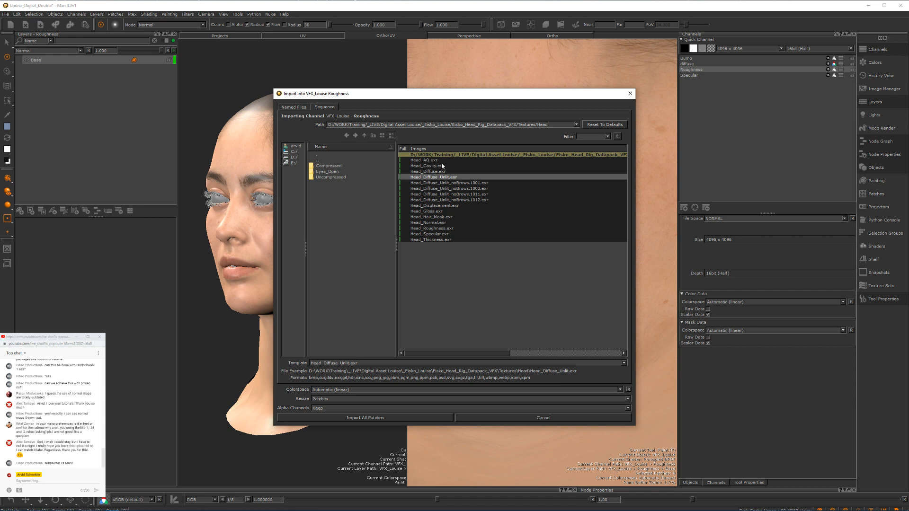
click(435, 167)
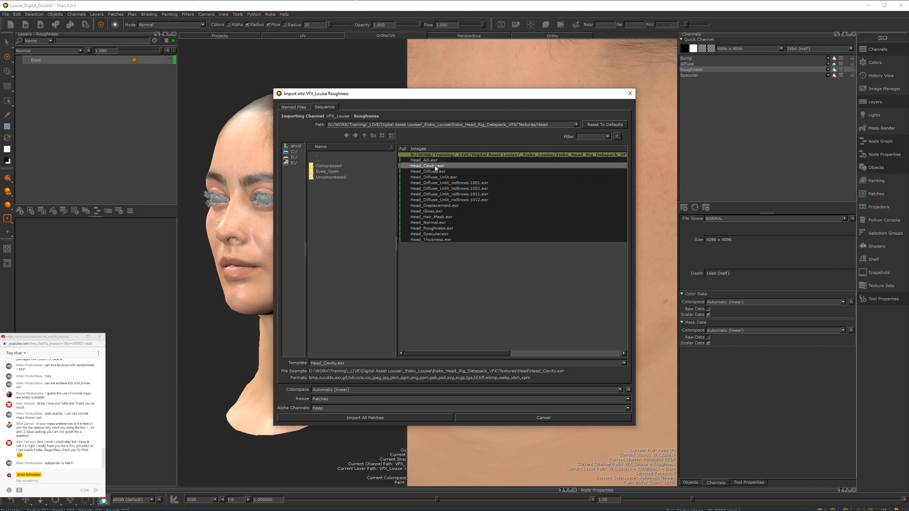
click(378, 418)
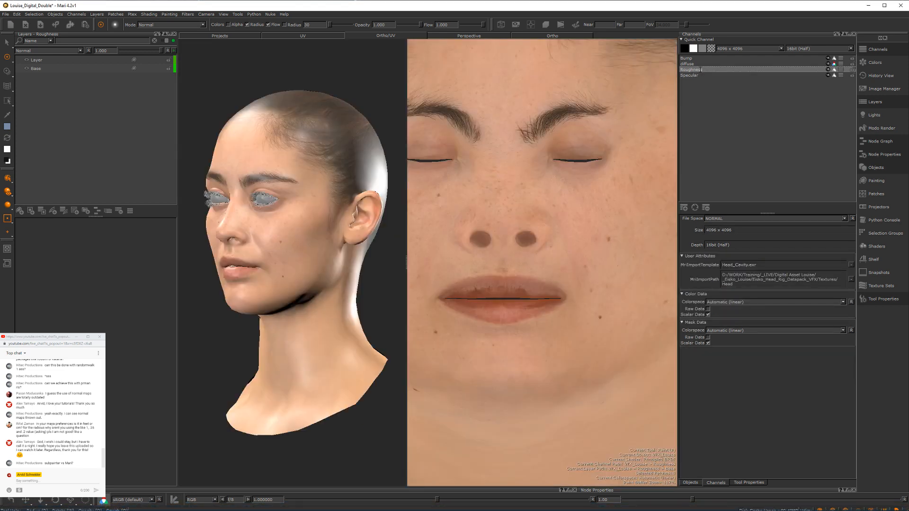
Step: Rename the Roughness channel to cavity
double_click(700, 69)
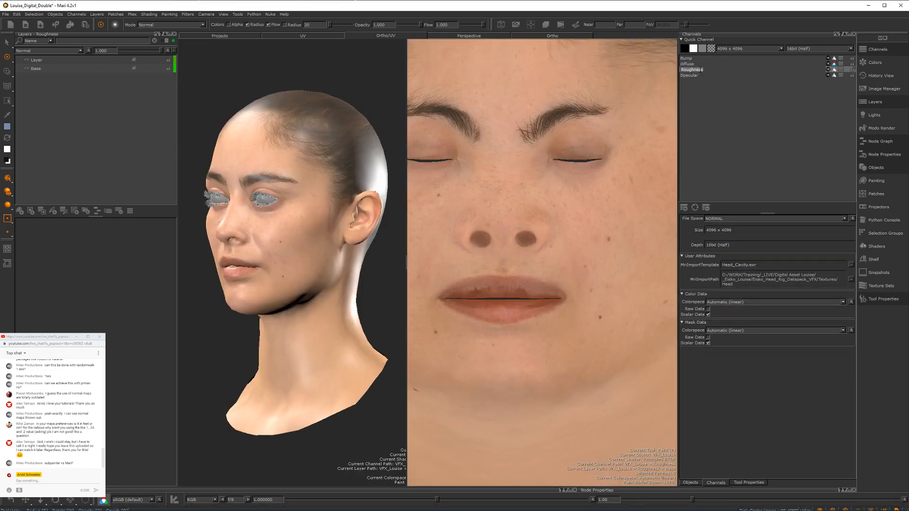
text(cavity)
key(Return)
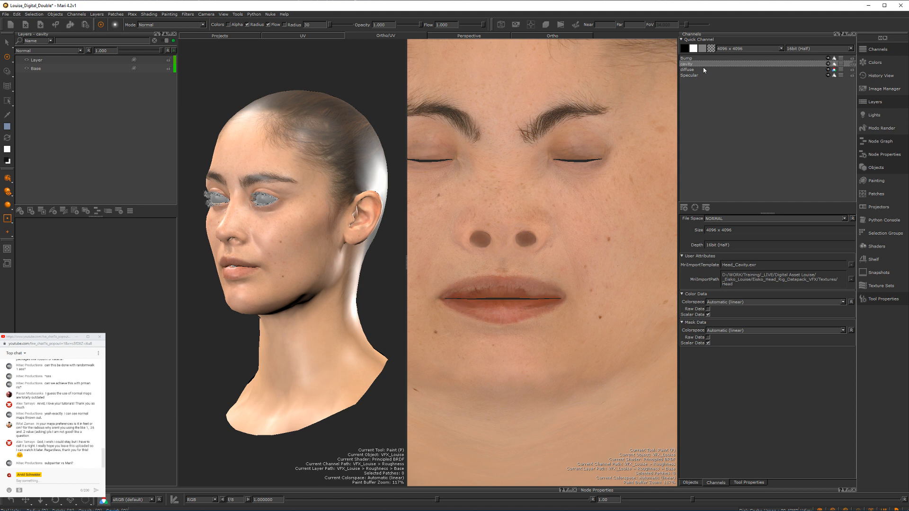
Step: Select the diffuse channel and switch the viewport shading from the user shader to Current Channel
click(698, 69)
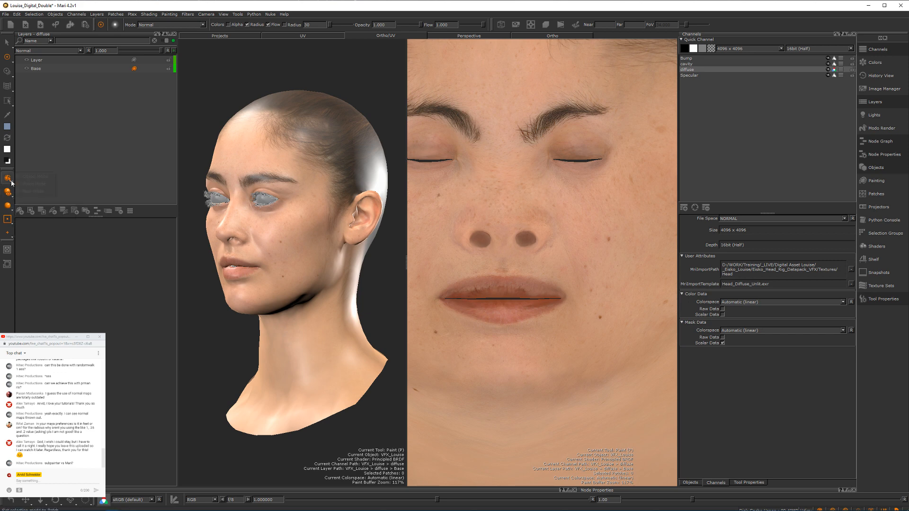
click(6, 197)
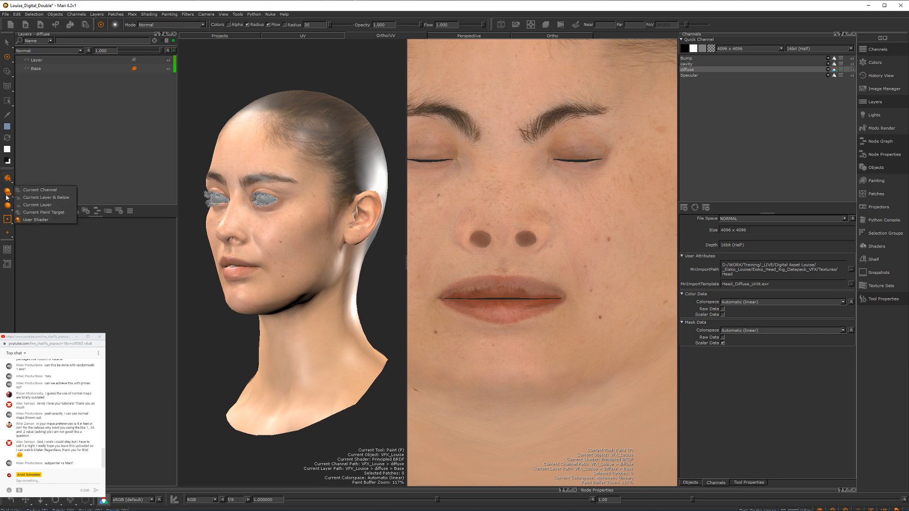
click(25, 189)
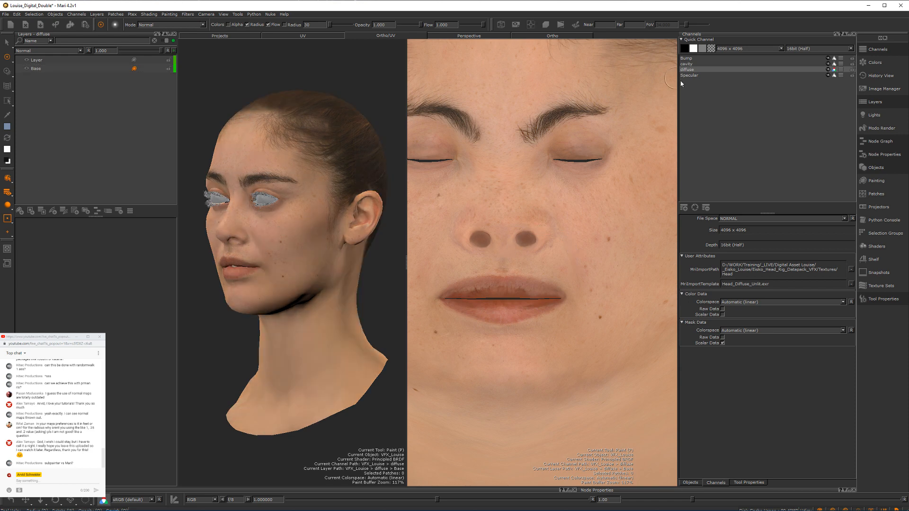
Step: Inspect the cavity channel on the front of the face and select its imported layer
click(692, 64)
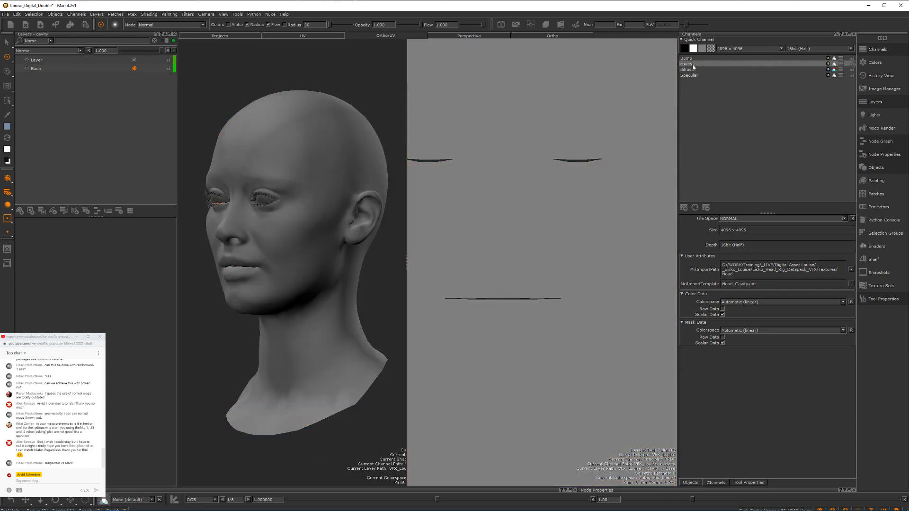
alt+drag(213, 178, 308, 182)
alt+right_drag(308, 183, 352, 205)
mouse_move(352, 205)
alt+mouse_down()
mouse_move(247, 203)
mouse_move(252, 190)
alt+mouse_up()
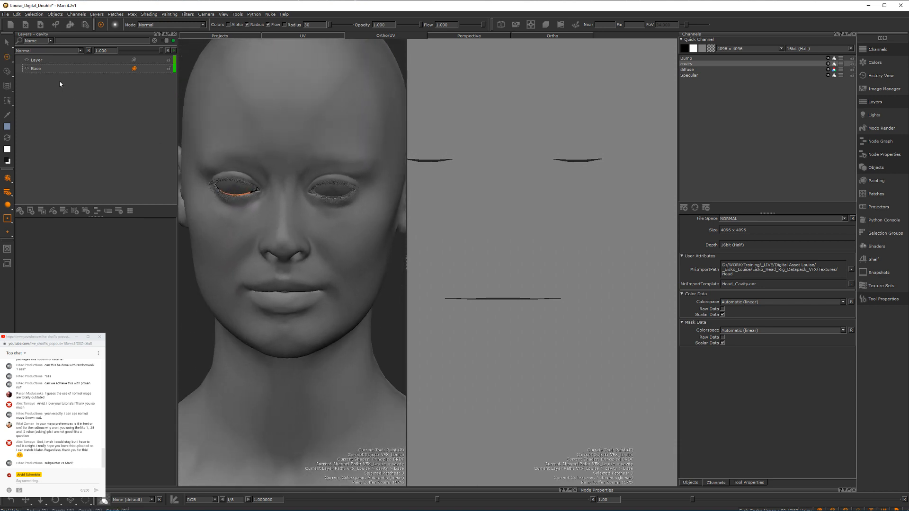
click(26, 61)
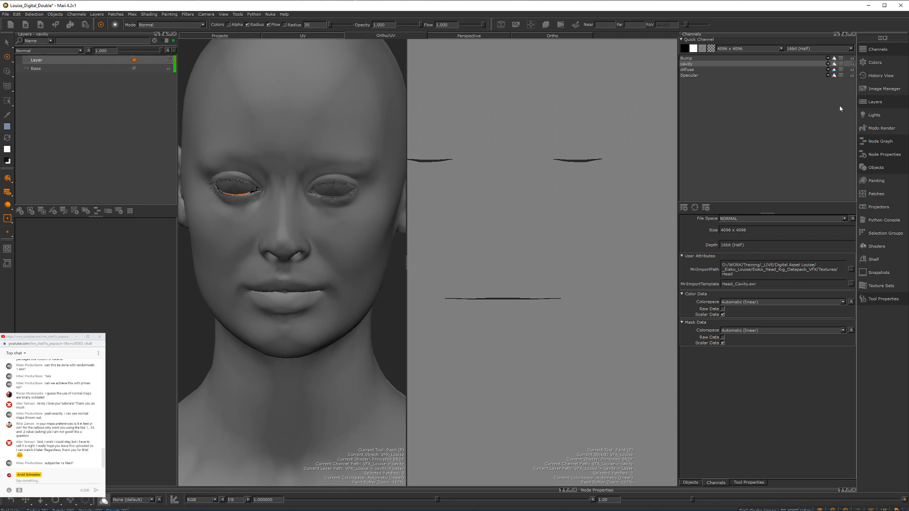
Step: Rename the Specular channel to displacement
click(688, 70)
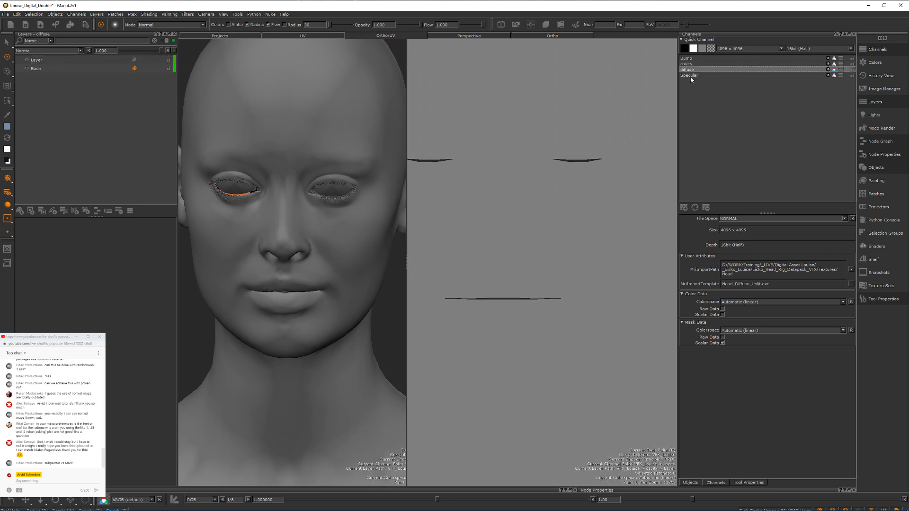
click(691, 77)
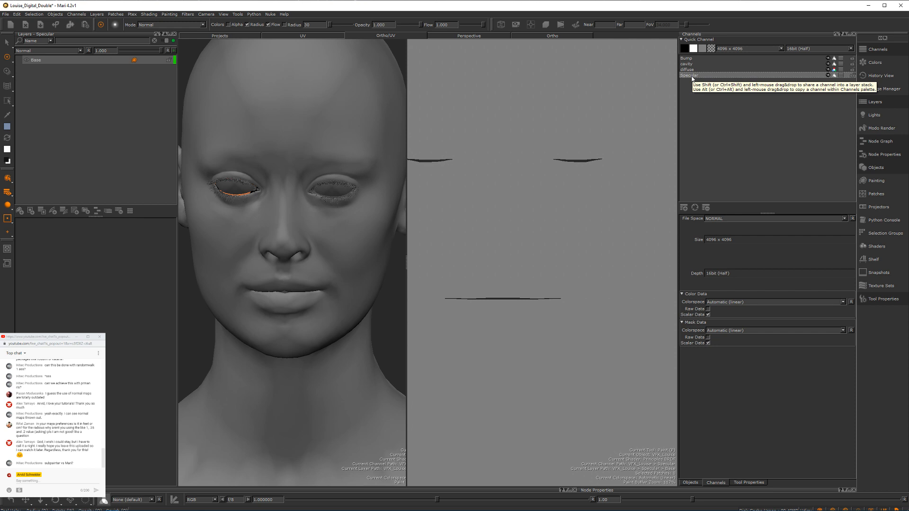
double_click(692, 76)
text(displacem)
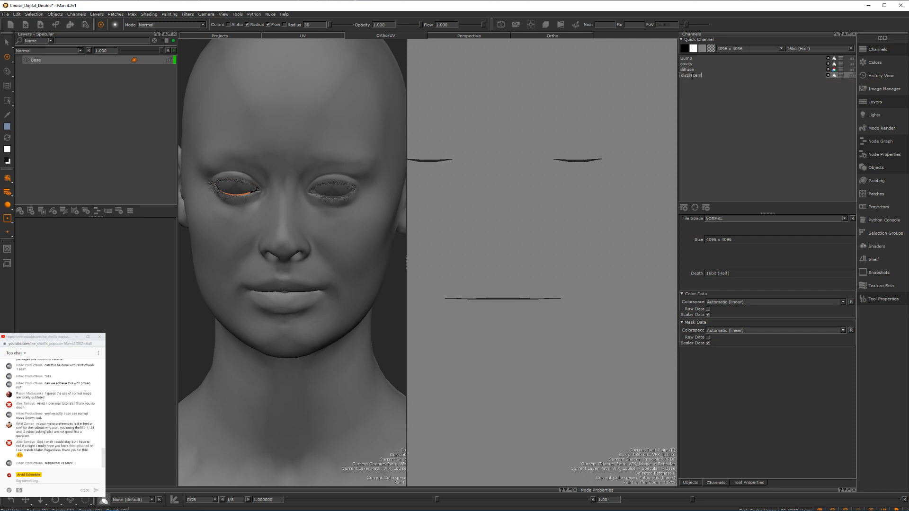
text(ent)
key(Return)
Step: Import Head_Displacement.exr into all patches of the displacement channel, check it on the head, and switch to the cavity channel
right_click(691, 76)
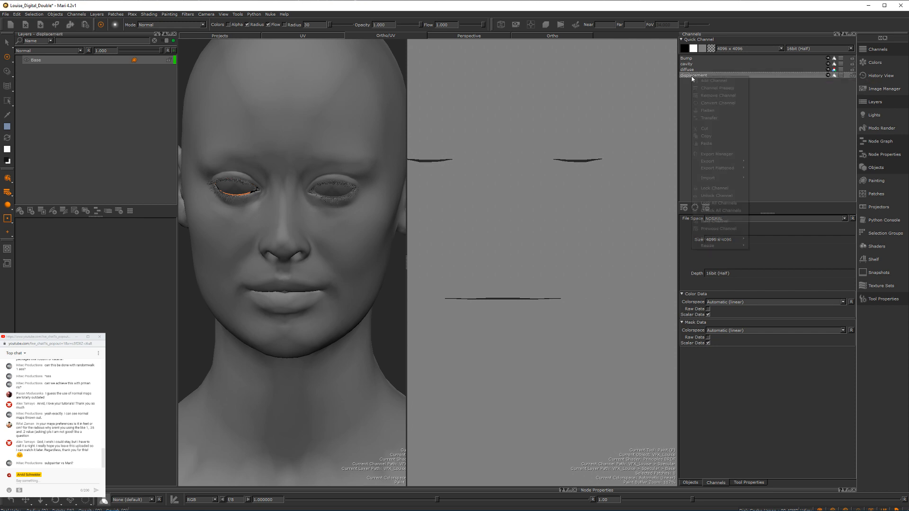
mouse_move(721, 180)
click(784, 179)
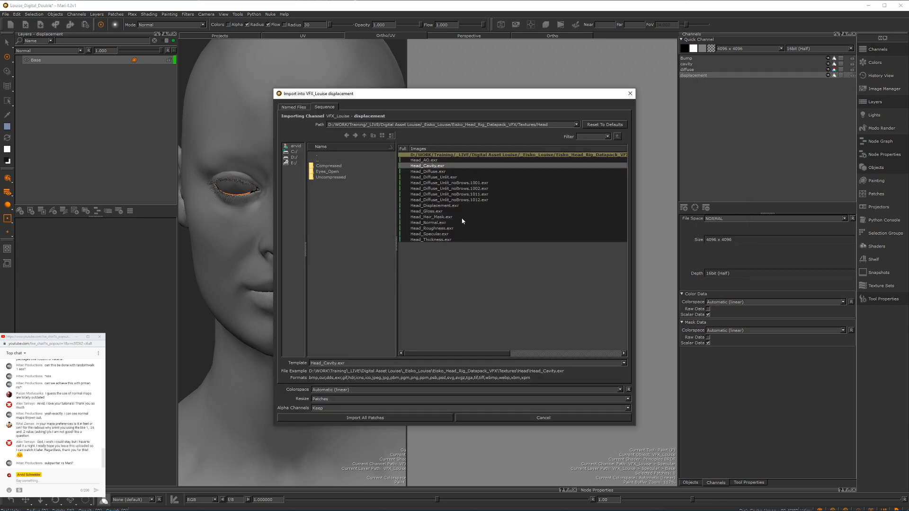
click(438, 206)
click(367, 418)
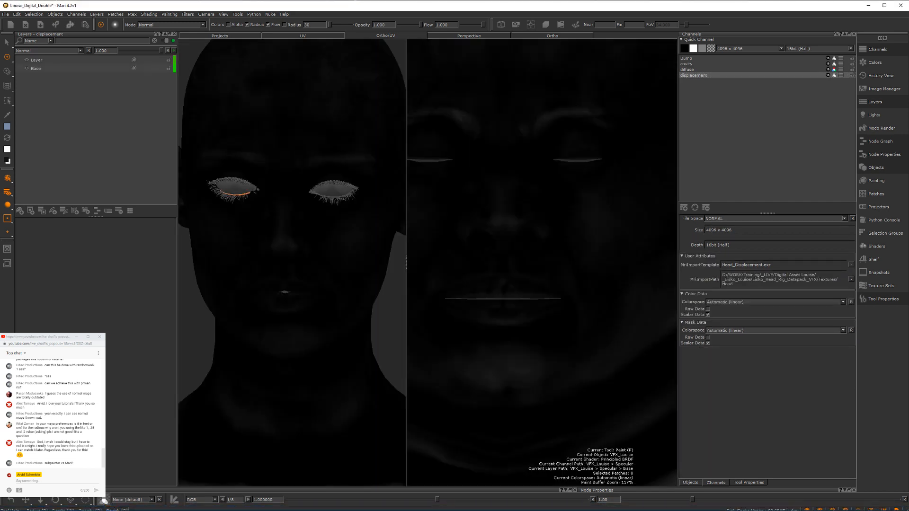
alt+drag(312, 176, 152, 105)
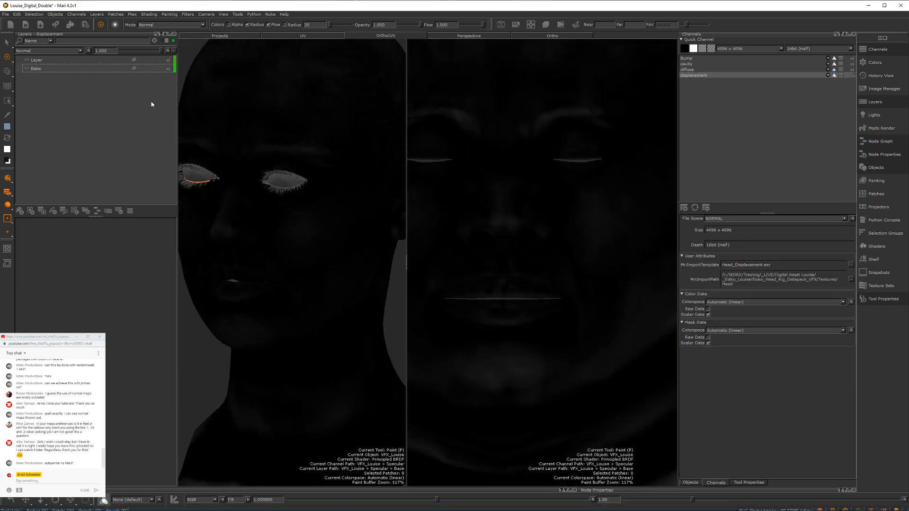
click(684, 64)
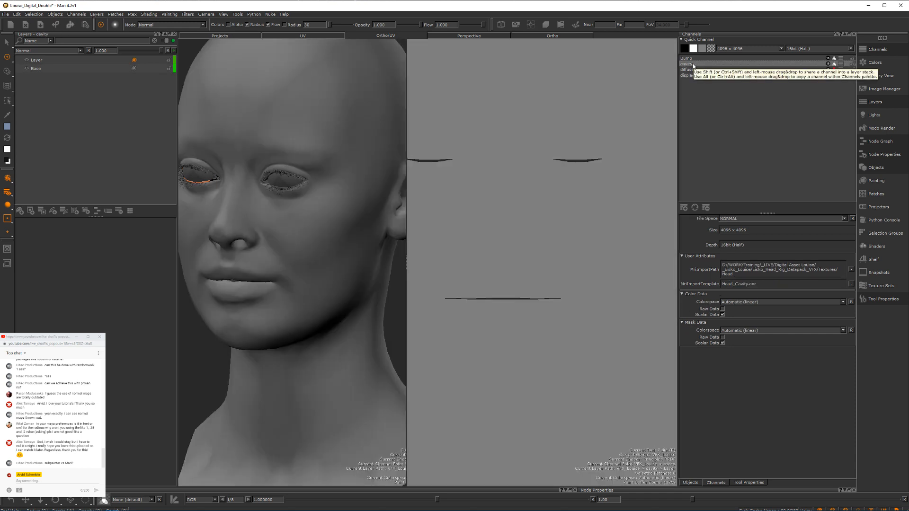
Step: Import Head_Cavity.exr into all patches of the current cavity channel and check it on the lower face
right_click(693, 65)
mouse_move(722, 166)
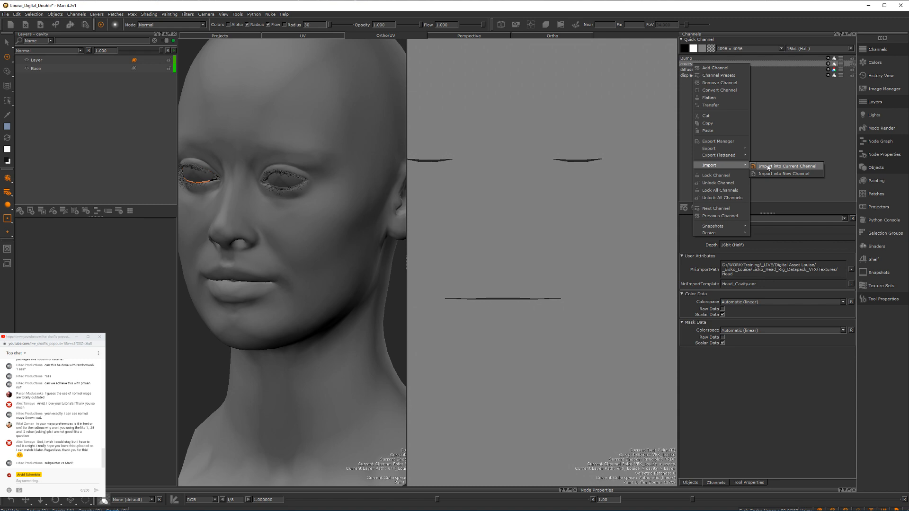
click(766, 165)
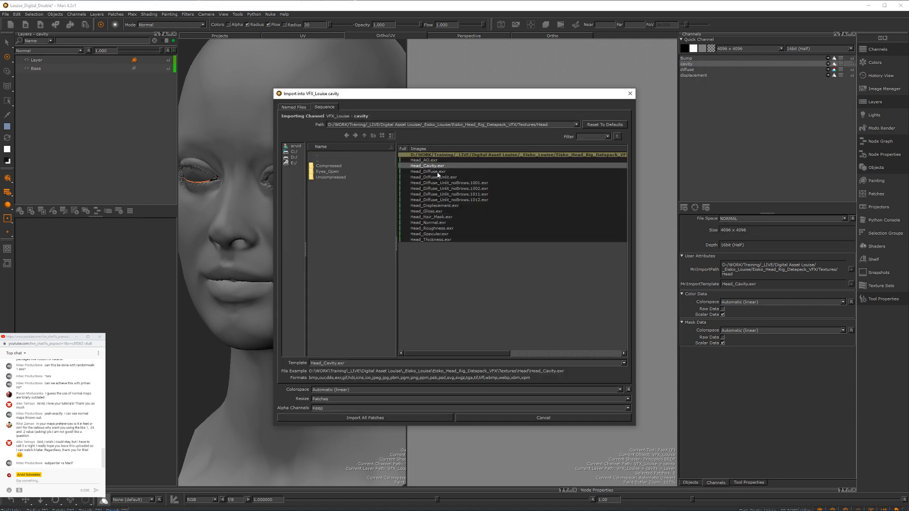
click(365, 418)
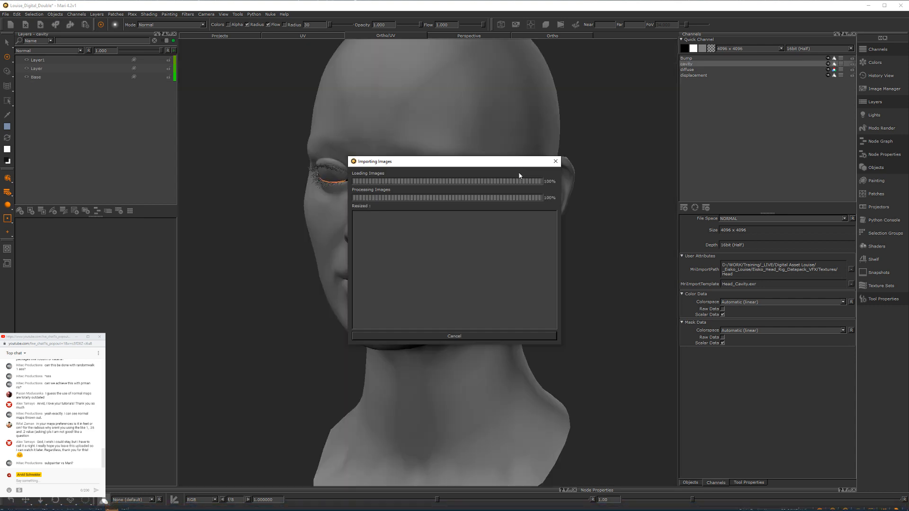
alt+middle_drag(277, 233, 348, 212)
alt+right_drag(348, 212, 287, 233)
Step: Set the viewport lighting to Flat and frame the whole head
click(8, 192)
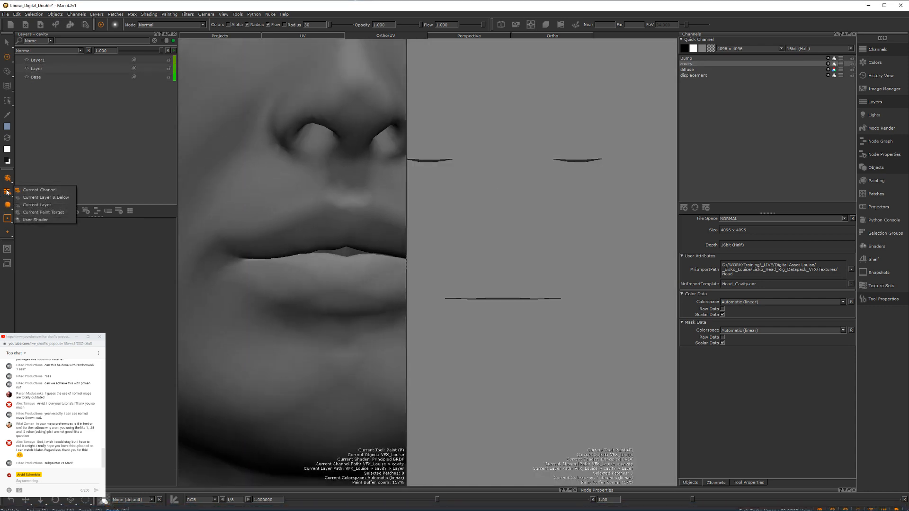
click(8, 192)
click(8, 219)
click(7, 205)
click(8, 205)
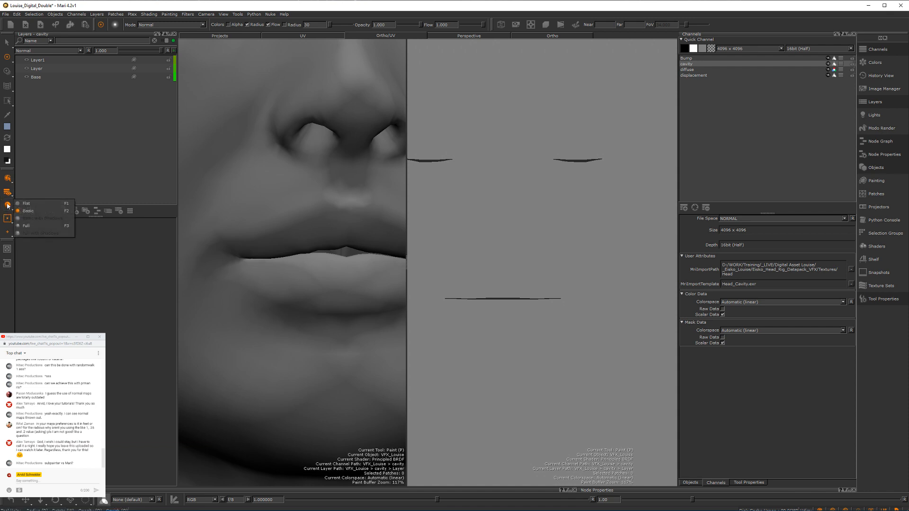
click(23, 203)
alt+drag(312, 151, 288, 173)
alt+right_drag(288, 172, 256, 161)
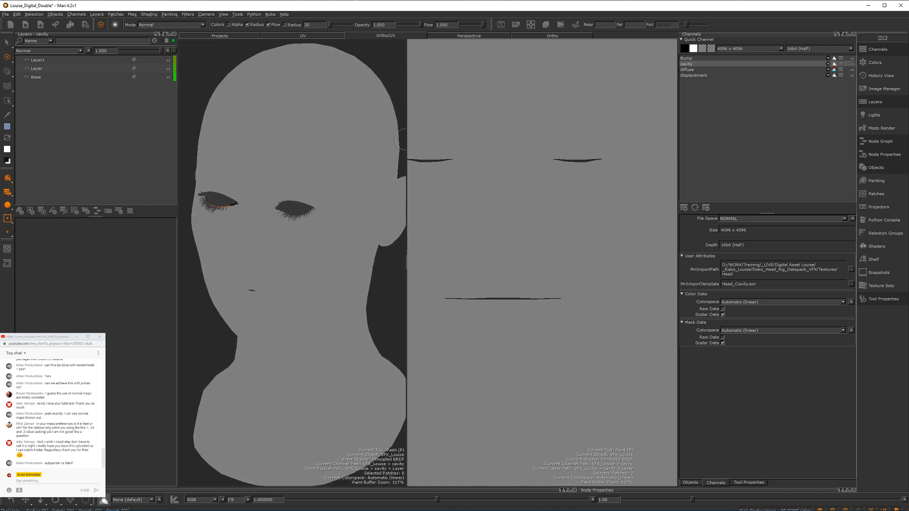
Step: Select the diffuse channel and examine the brow and closed eye up close in the UV layout
click(690, 70)
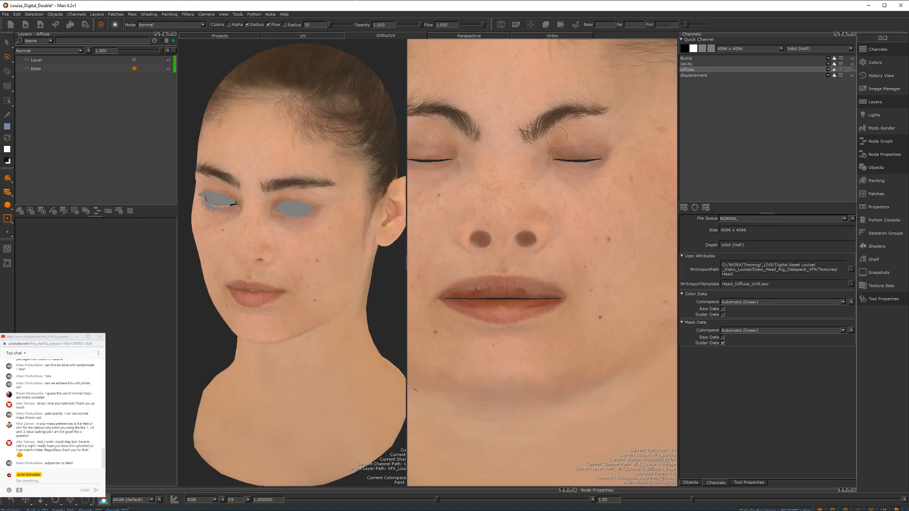
scroll(536, 147, down, 3)
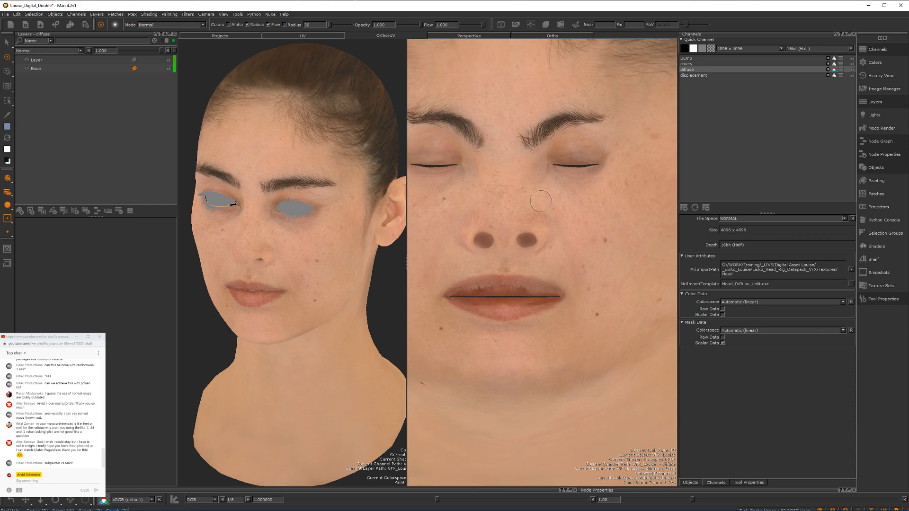
mouse_move(536, 180)
alt+middle_down()
mouse_move(546, 185)
mouse_move(548, 237)
alt+middle_up()
alt+right_drag(548, 237, 576, 192)
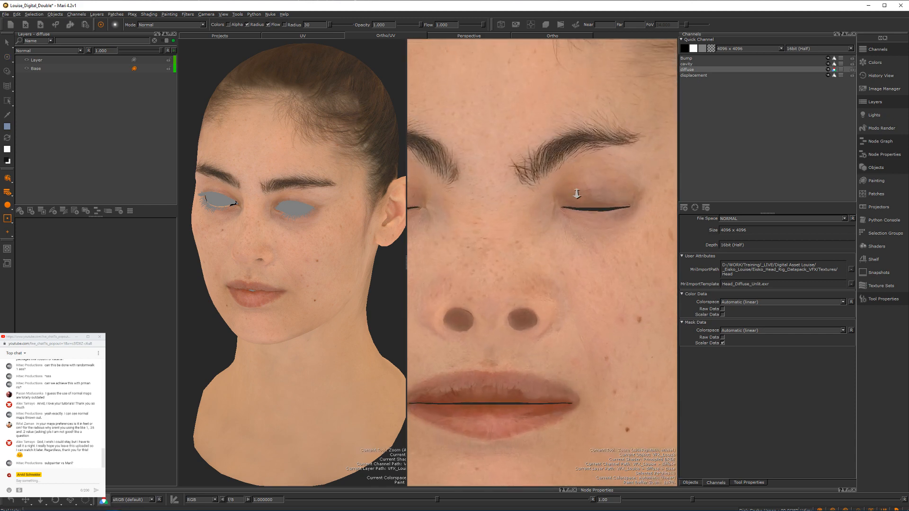
mouse_move(576, 192)
alt+middle_down()
mouse_move(556, 230)
mouse_move(580, 206)
mouse_move(567, 203)
mouse_move(562, 187)
alt+middle_up()
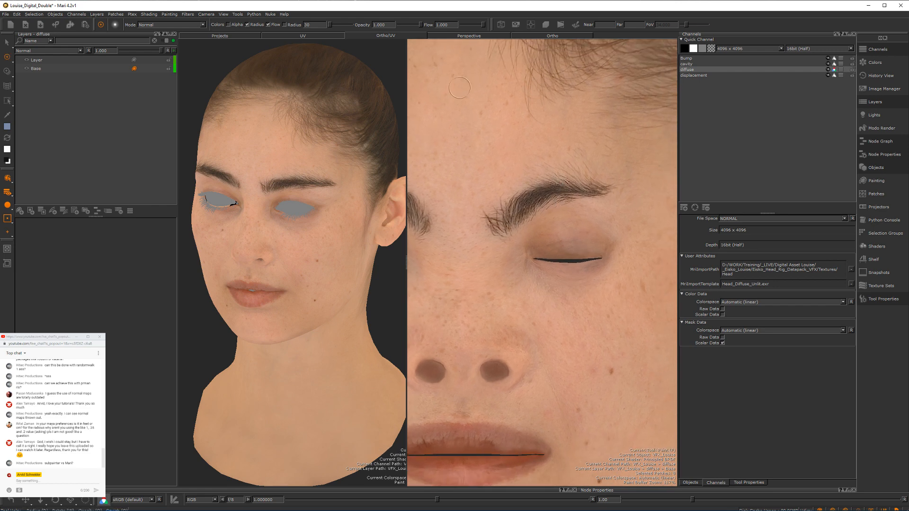
Step: Show only the UV view and frame the eyebrows and forehead of the diffuse texture
click(303, 36)
alt+middle_drag(460, 207, 504, 232)
alt+right_drag(504, 233, 611, 195)
alt+middle_drag(552, 192, 371, 361)
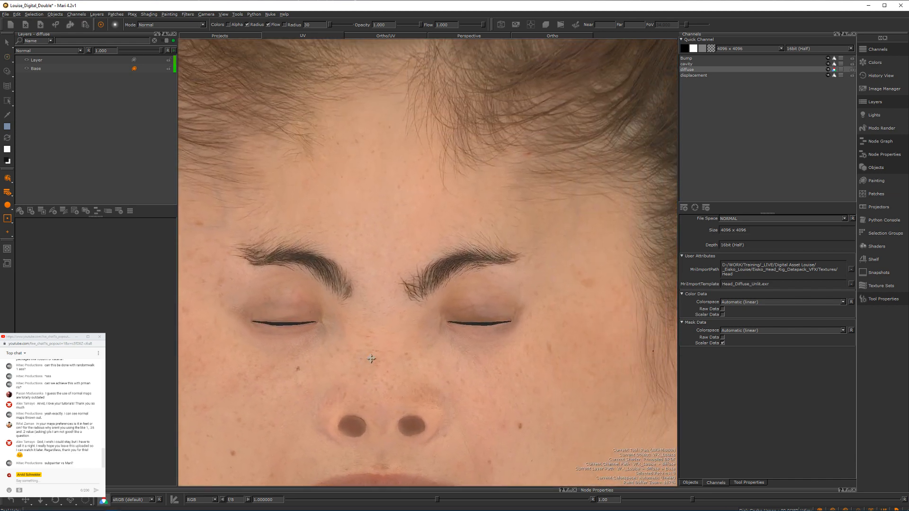
mouse_move(430, 259)
alt+right_down()
mouse_move(420, 262)
mouse_move(434, 259)
alt+right_up()
alt+middle_drag(434, 258, 406, 216)
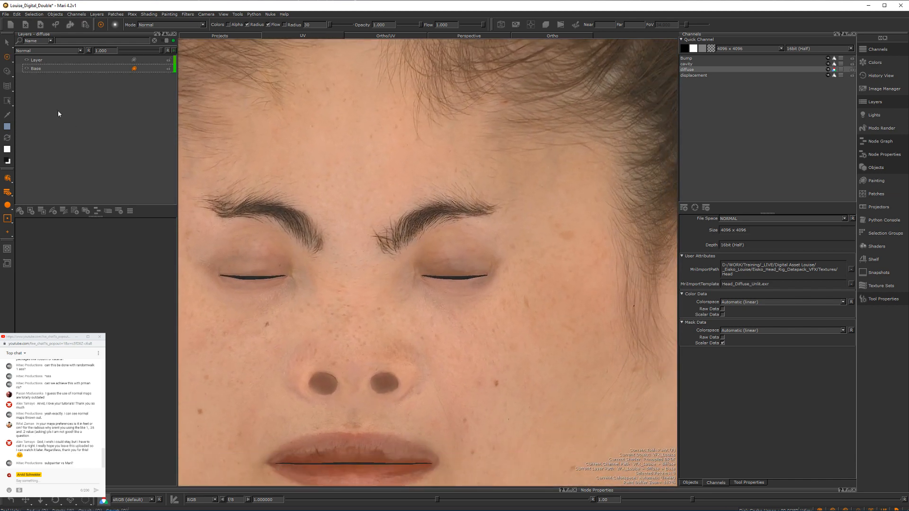
Step: Activate the Clone Stamp tool for retouching the diffuse texture
click(10, 61)
click(9, 61)
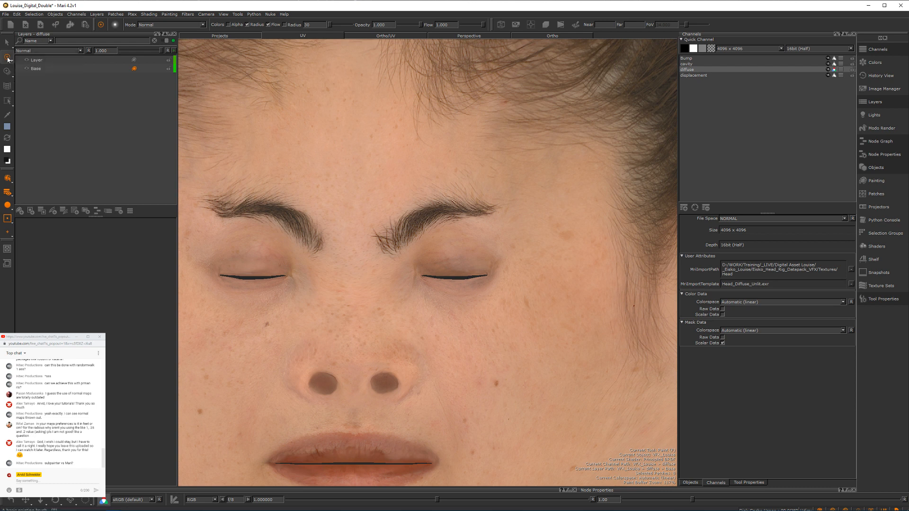
click(9, 73)
click(24, 85)
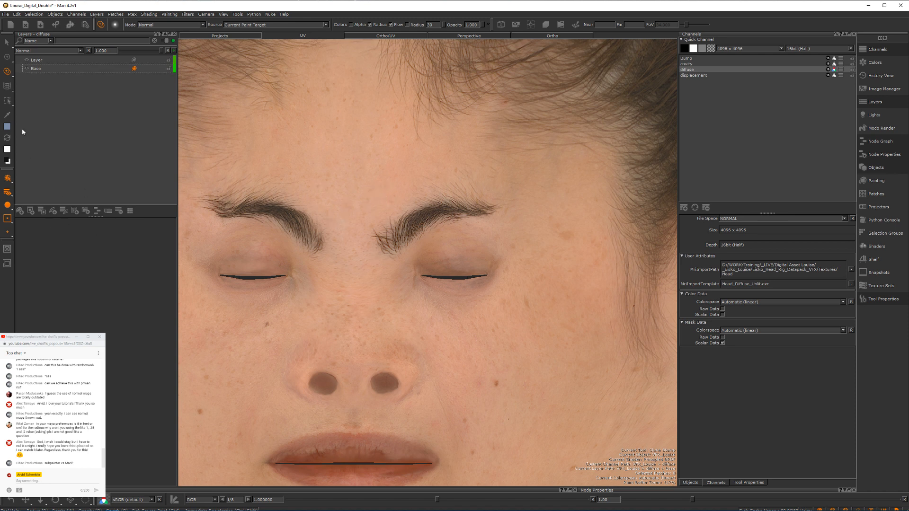
Step: Add a paint layer above the imported diffuse layer and set the clone source to VFX_Louise > diffuse > Layer > Paint
click(35, 60)
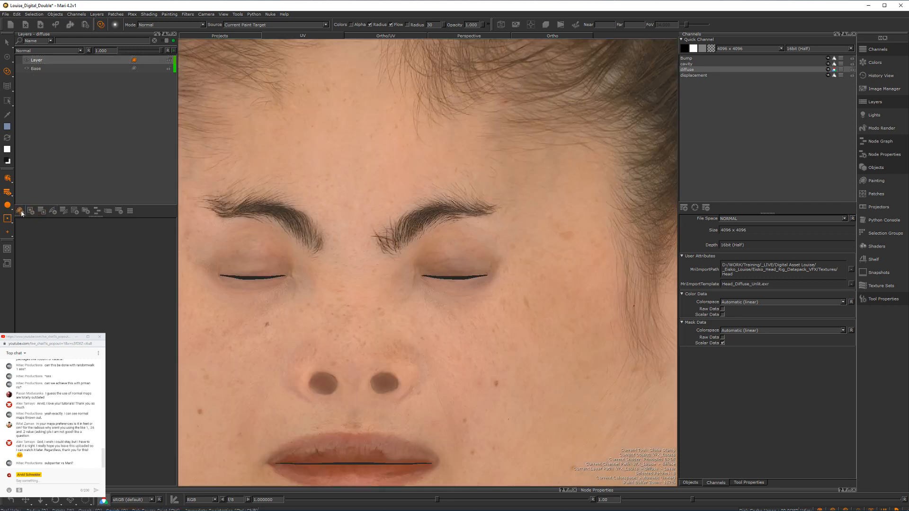
click(19, 210)
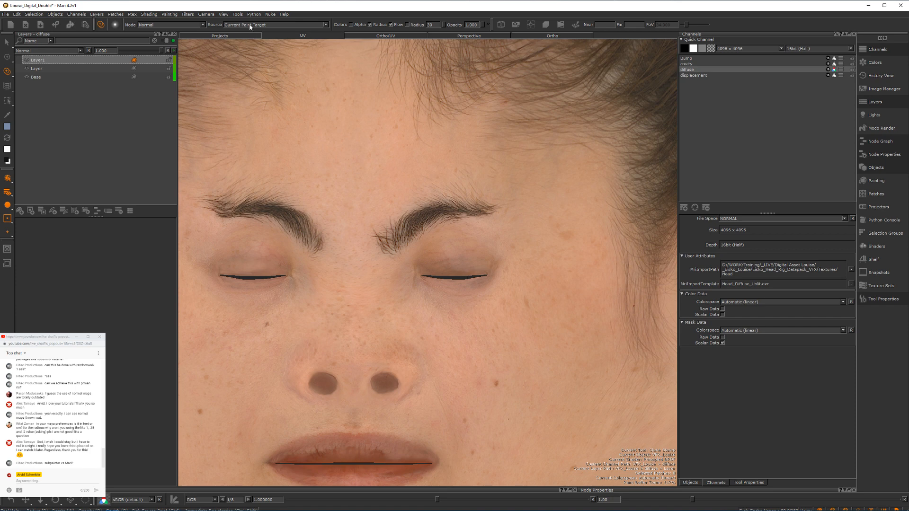
click(250, 26)
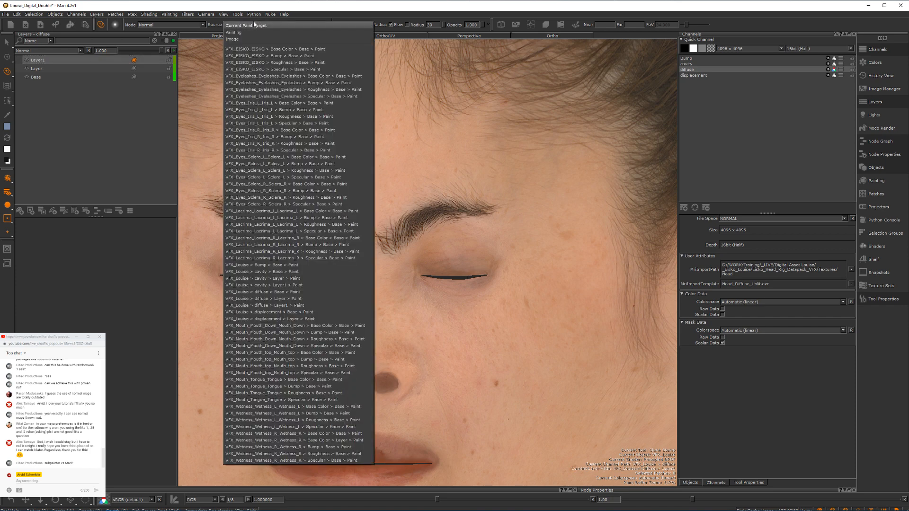
click(313, 299)
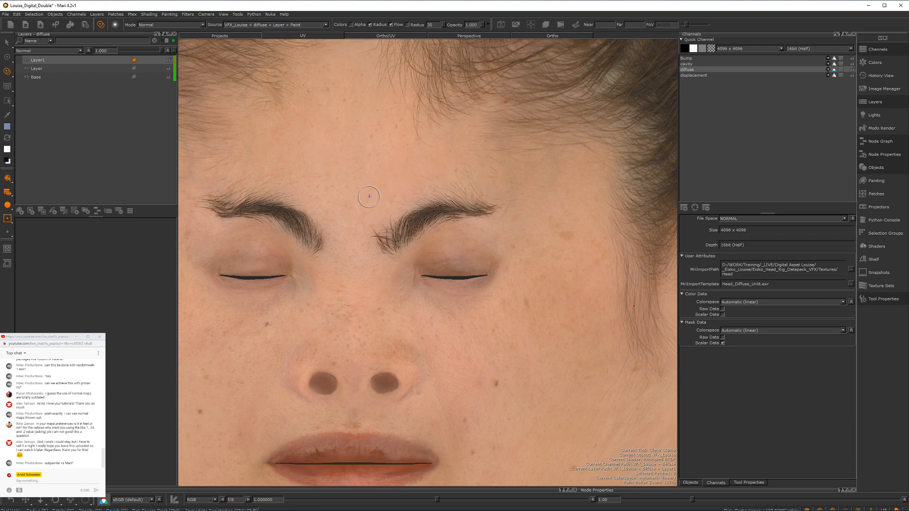
Step: Try a clone stroke over the inner eyebrow, undo it, and set the clone blend mode to Lighten
mouse_move(396, 232)
mouse_down()
mouse_move(438, 212)
mouse_move(421, 223)
mouse_up()
key(ctrl+z)
click(202, 24)
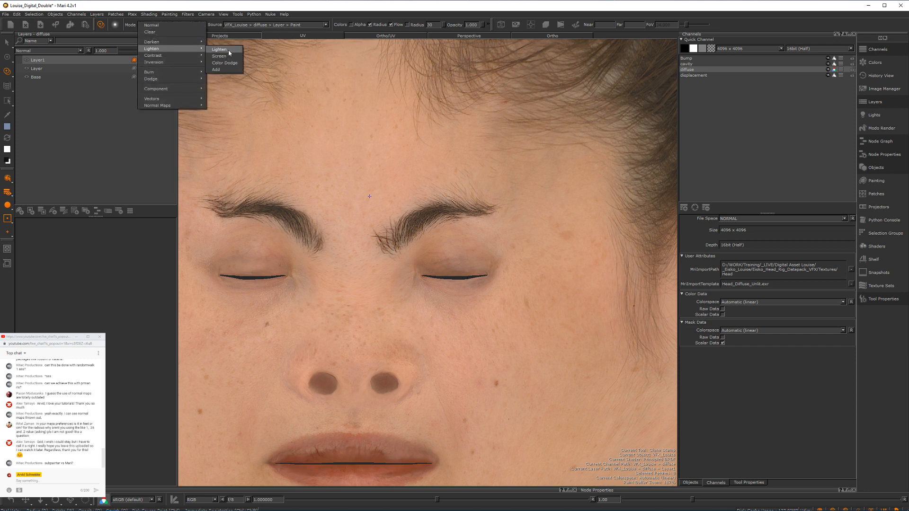
click(228, 50)
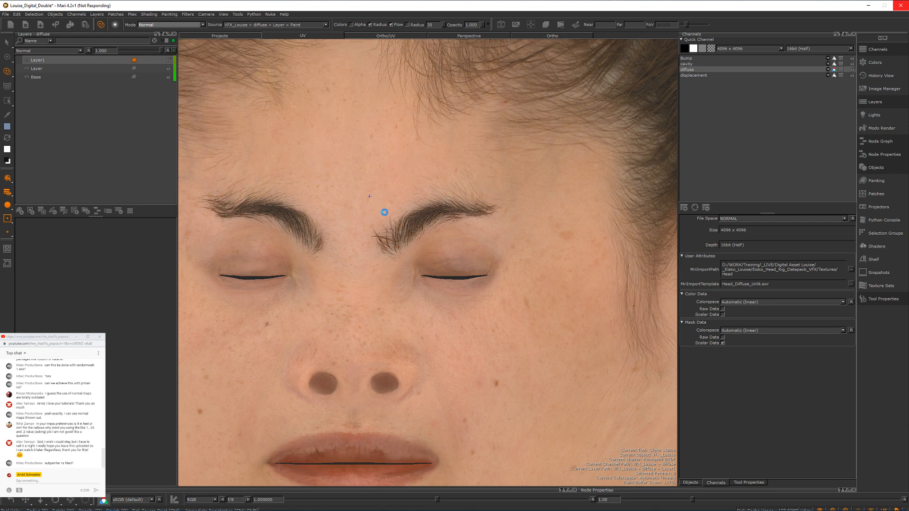
Step: Switch to Maya and display the SKIN shading network in the Hypershade
mouse_move(344, 504)
mouse_move(268, 508)
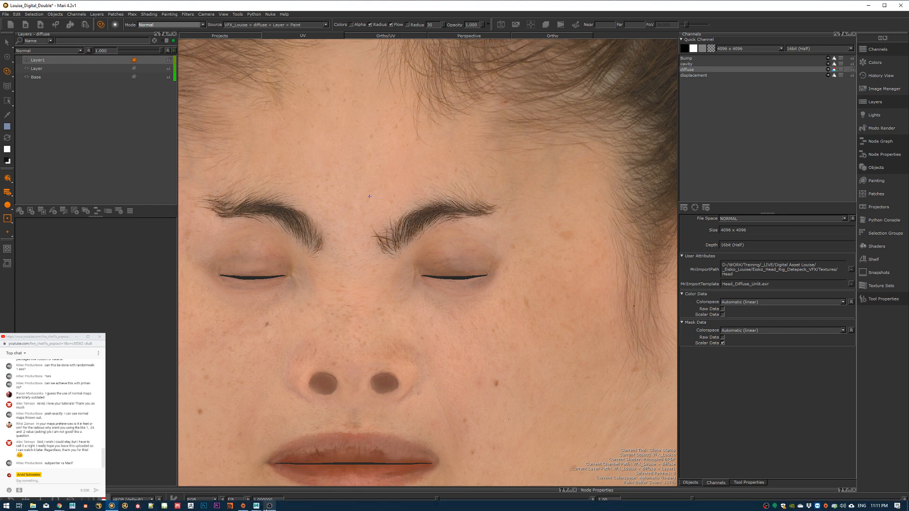
click(317, 488)
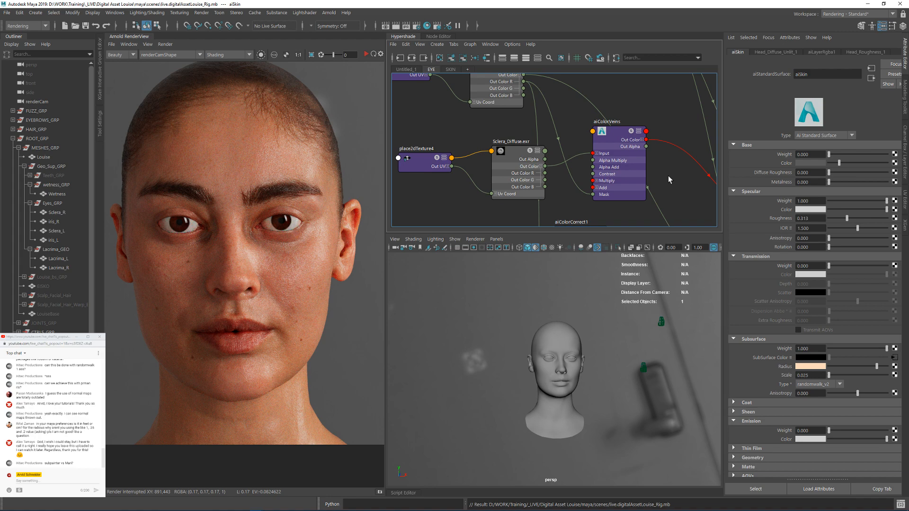
alt+middle_drag(669, 179, 609, 148)
click(450, 69)
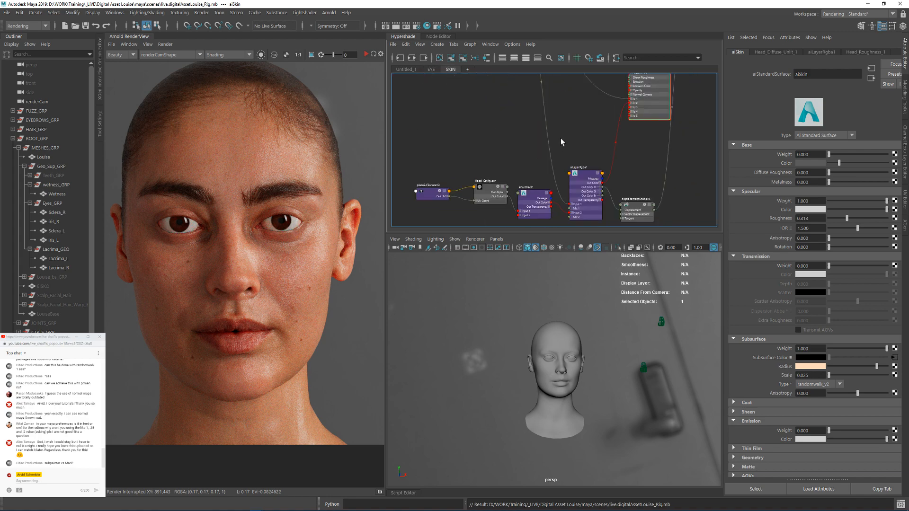
double_click(595, 3)
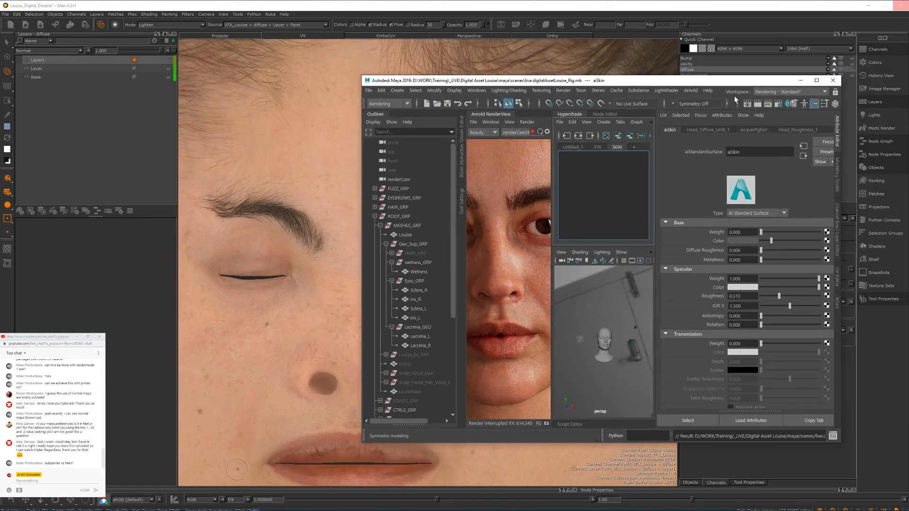
click(534, 53)
key(alt+Tab)
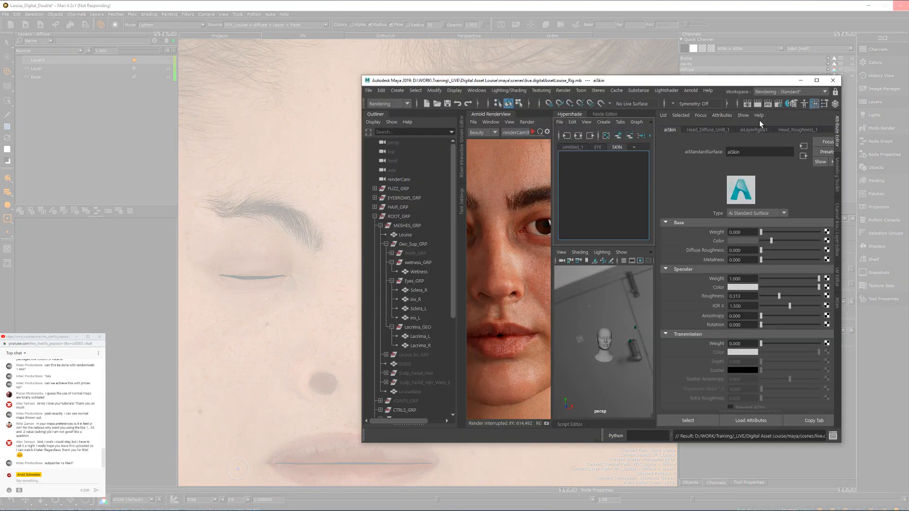
double_click(771, 81)
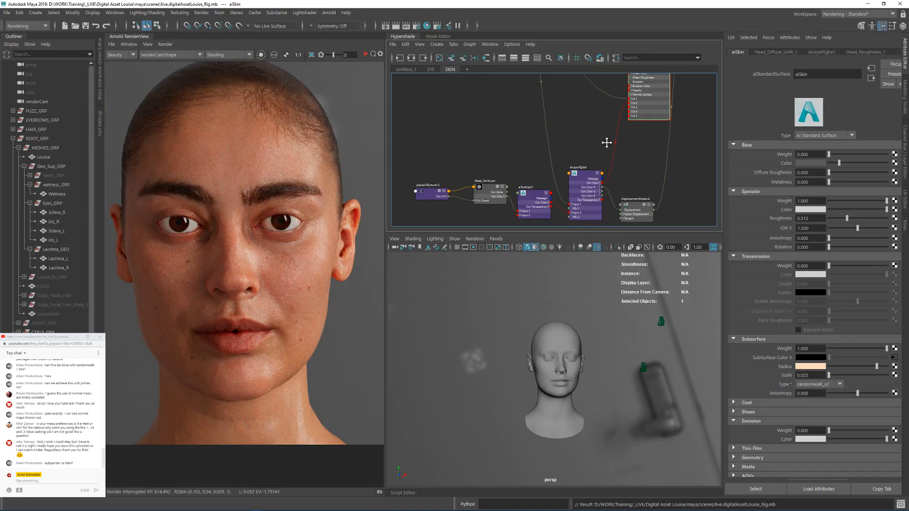
Step: Create an aiColorCorrect node below the Head_Diffuse_Unlit.exr texture in the skin network
alt+middle_drag(607, 143, 528, 133)
mouse_move(531, 79)
alt+middle_down()
mouse_move(557, 147)
mouse_move(570, 148)
mouse_move(548, 106)
alt+middle_up()
scroll(549, 107, up, 2)
scroll(469, 176, up, 2)
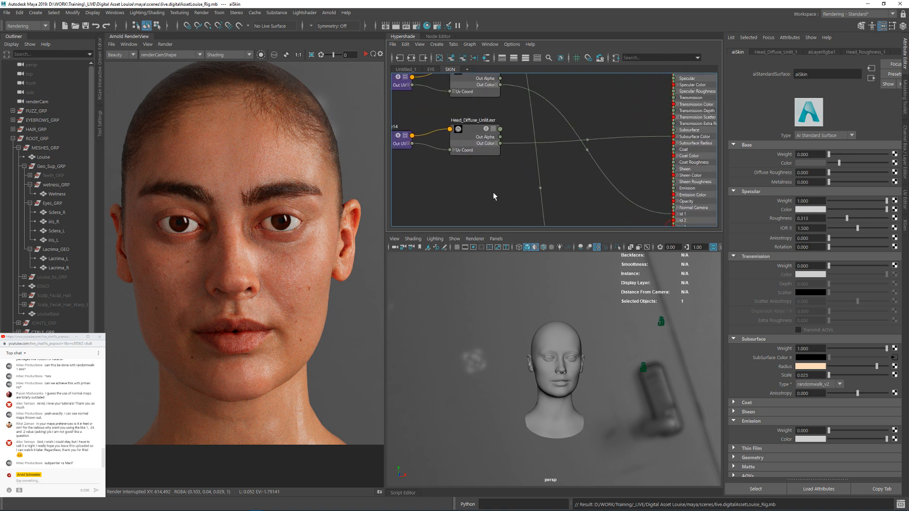
key(Tab)
text(aicolo)
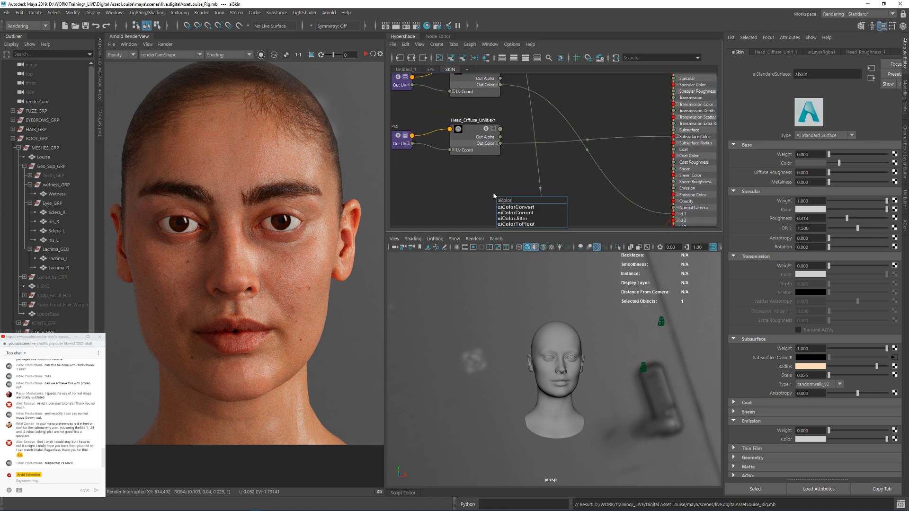
click(510, 212)
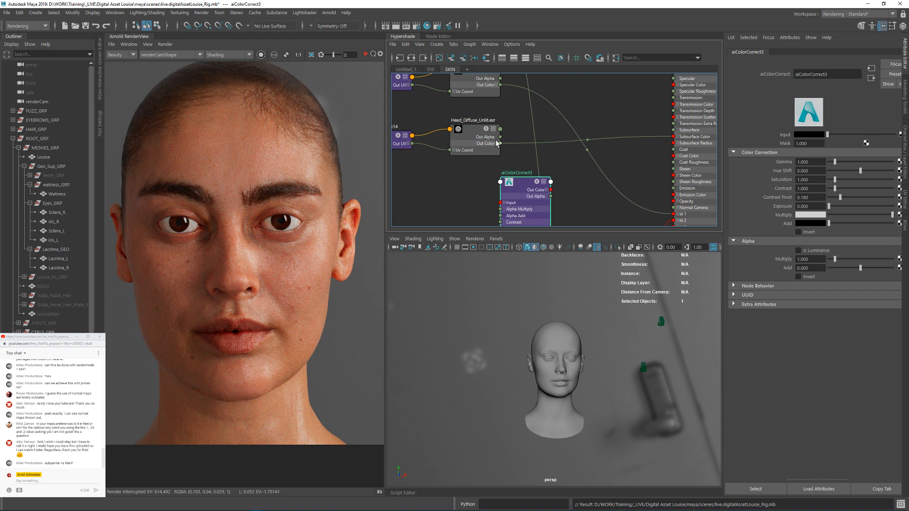
Step: Route the Head_Diffuse_Unlit.exr color through the new color correct node into the skin shader's Subsurface Color, and place the node between them
drag(500, 143, 501, 203)
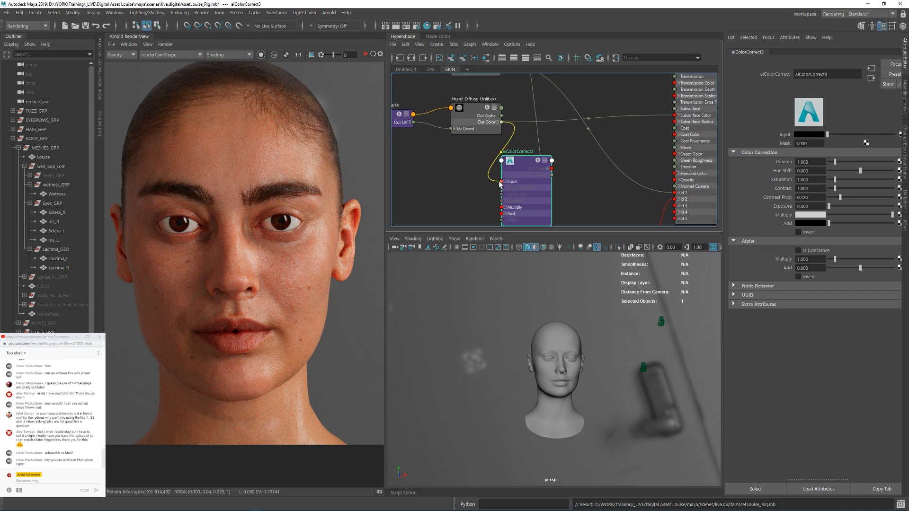
drag(552, 169, 673, 120)
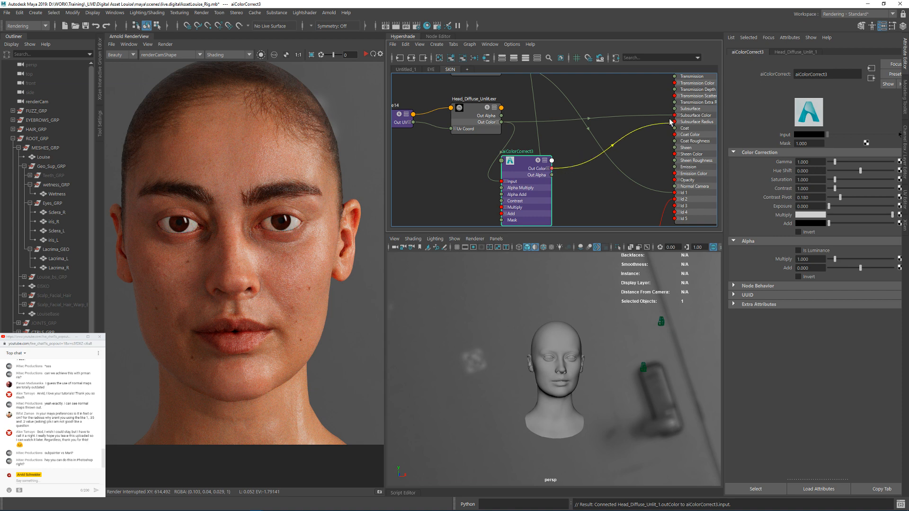
drag(532, 163, 567, 126)
Step: Start the Arnold render with a region over the nose and cheek, set the diffuse color correction's saturation to 0.9, and clear the region
click(366, 54)
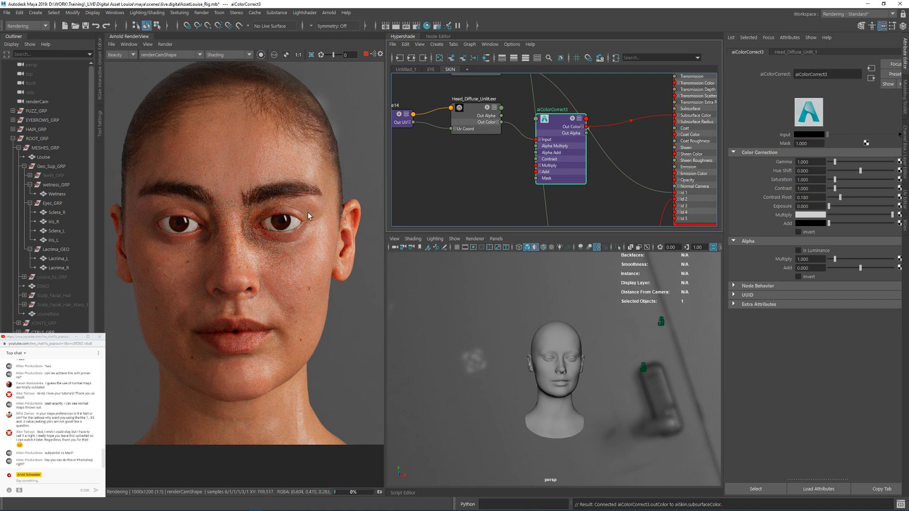
ctrl+drag(223, 219, 291, 312)
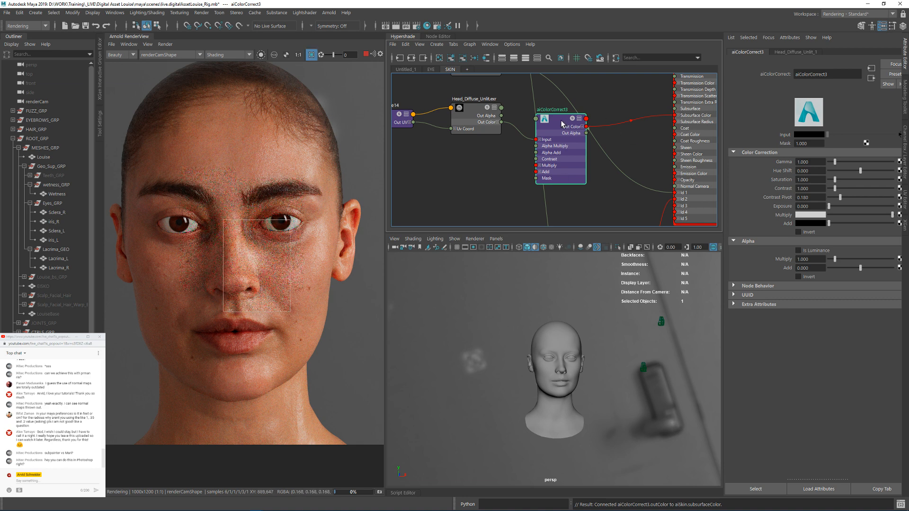
click(810, 179)
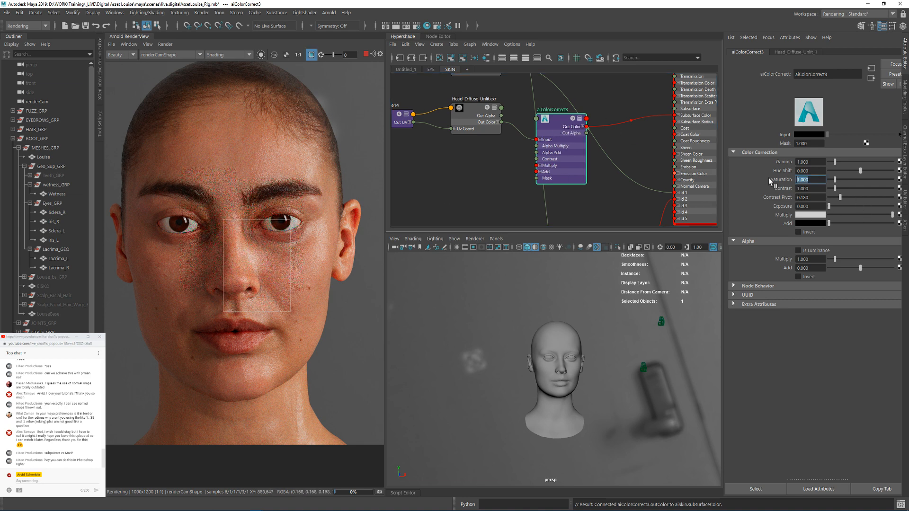
text(.9)
key(Return)
shift+click(295, 273)
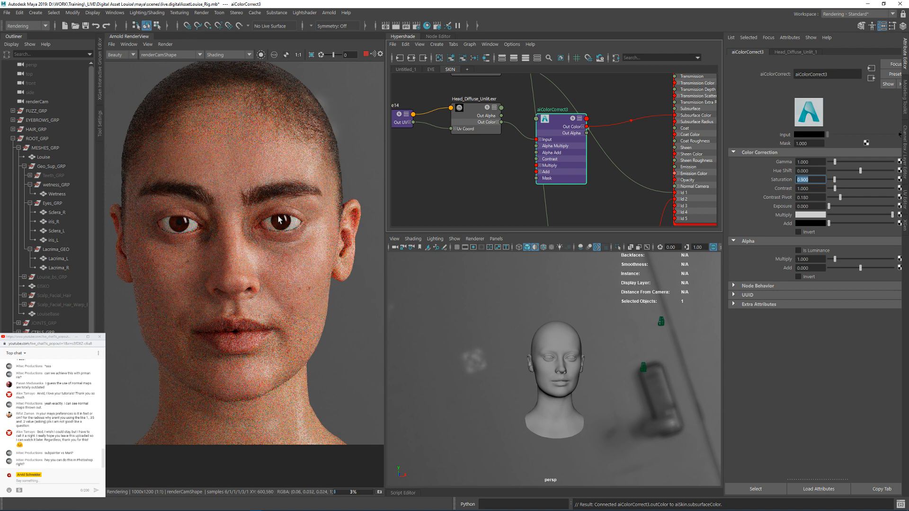
Step: Limit the Arnold render to a region over the nose, cheek and ear, and set the aiSkin shader's specular roughness to 0.4
drag(226, 176, 364, 286)
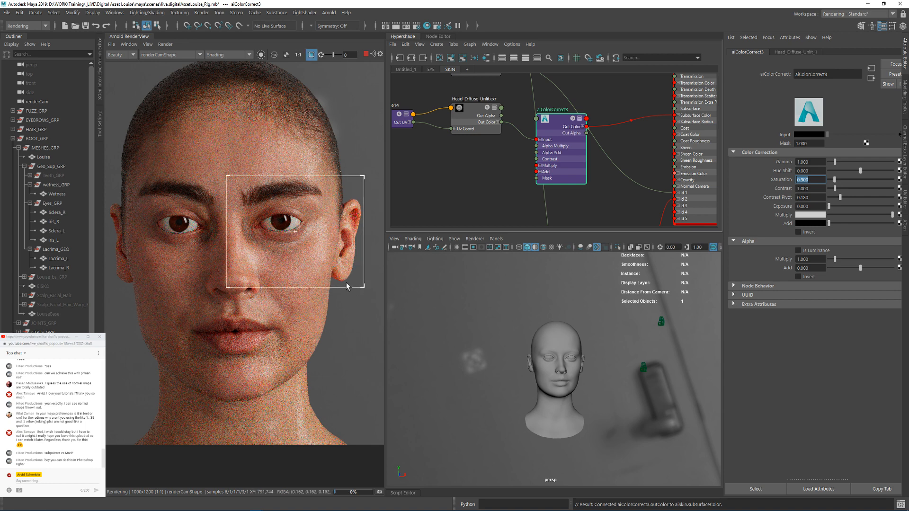
alt+middle_drag(632, 100, 552, 162)
click(615, 118)
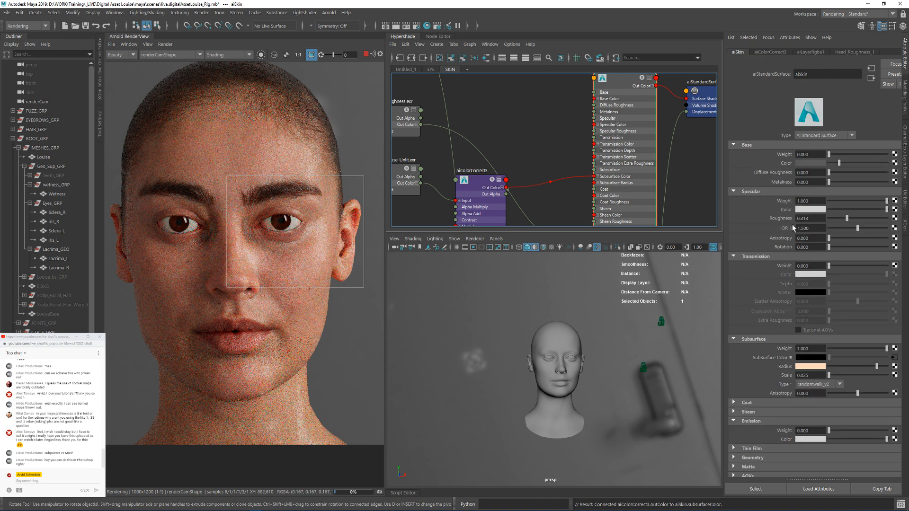
drag(801, 218, 817, 219)
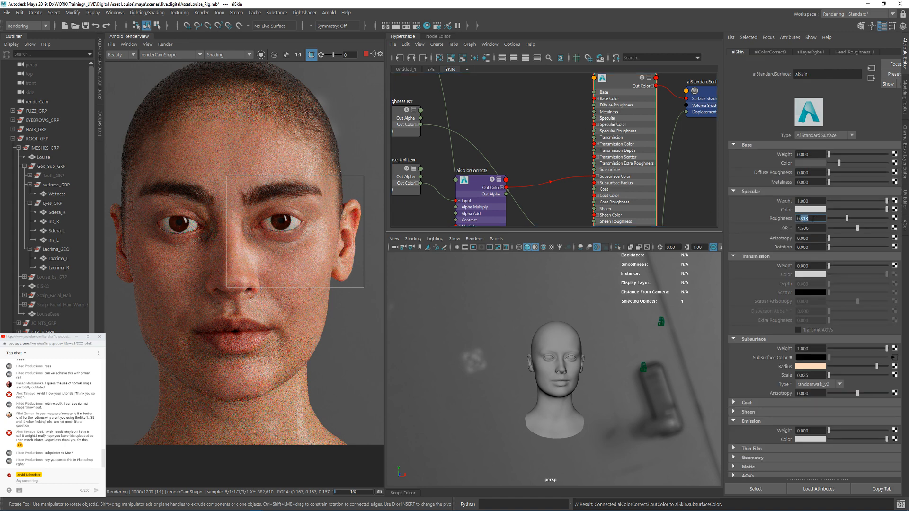
text(4)
key(Return)
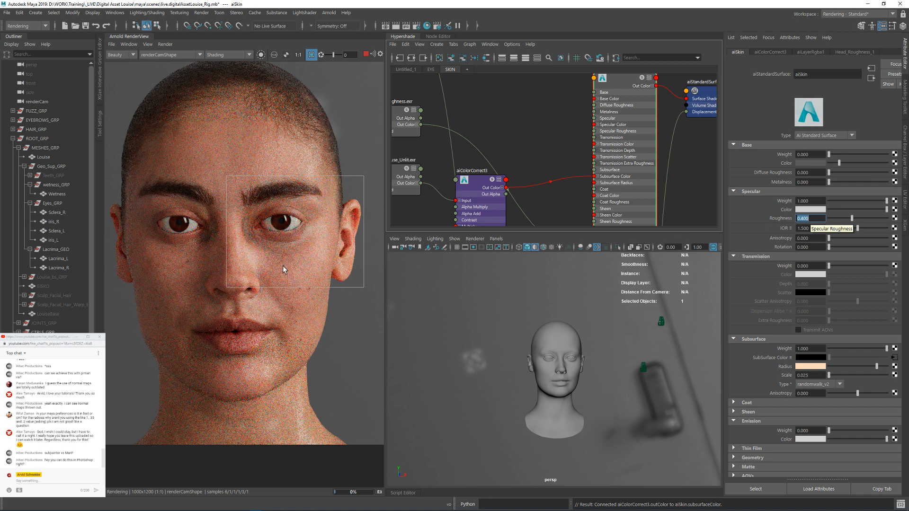
Step: Examine the rendered eye, nose and cheek up close, and switch to Mari
scroll(300, 269, up, 2)
click(298, 55)
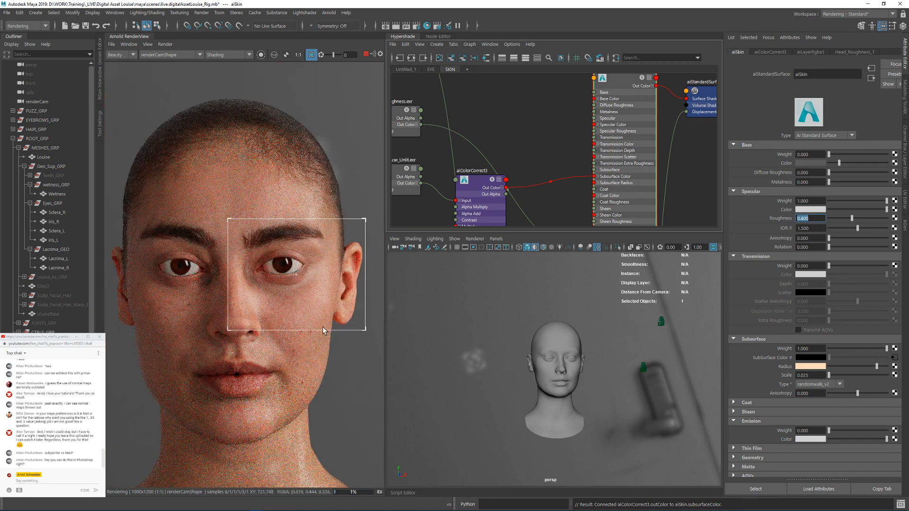
scroll(271, 299, up, 2)
scroll(325, 232, down, 2)
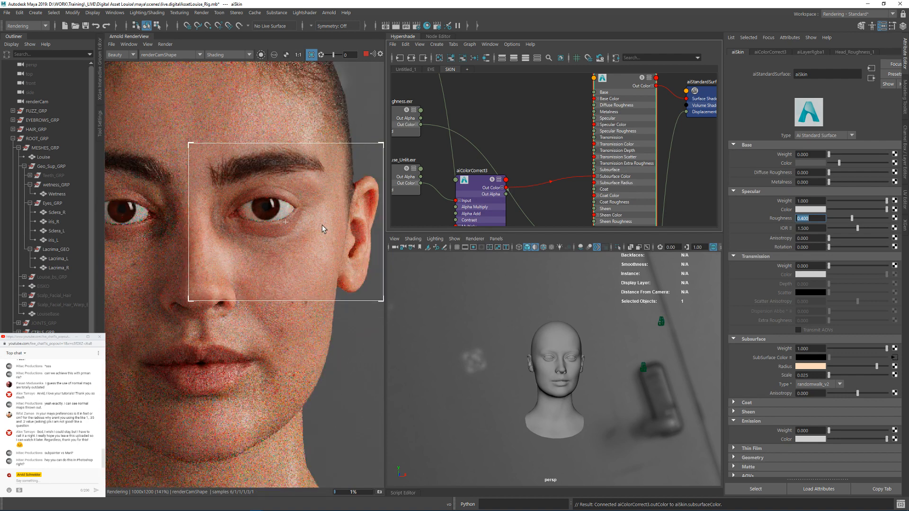
scroll(322, 225, up, 1)
middle_drag(282, 274, 313, 193)
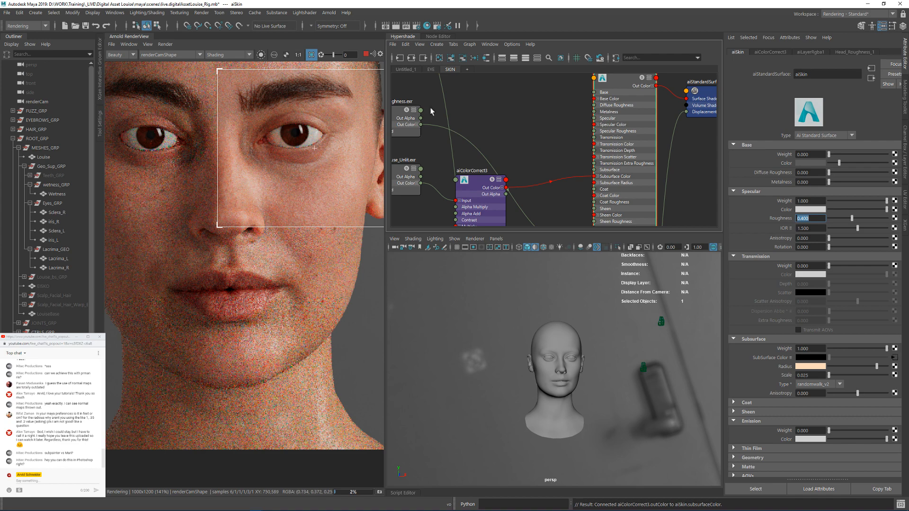
drag(456, 4, 522, 65)
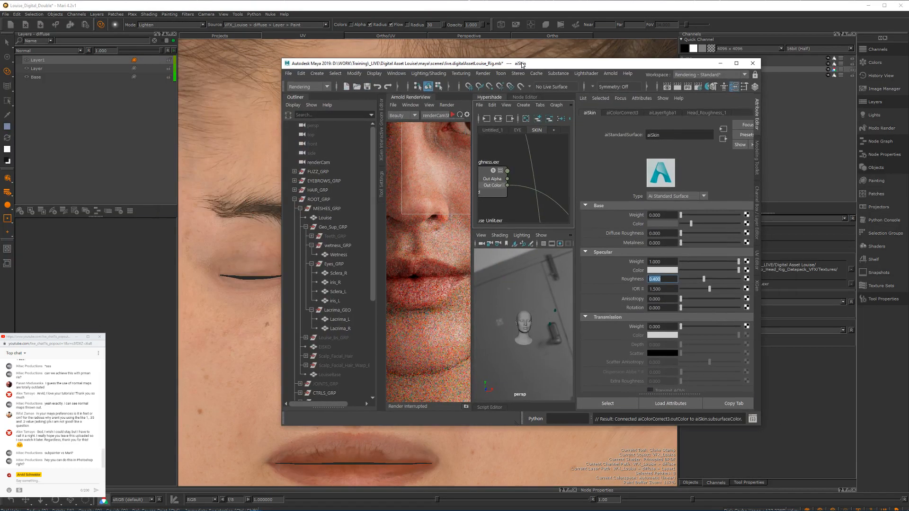
click(736, 63)
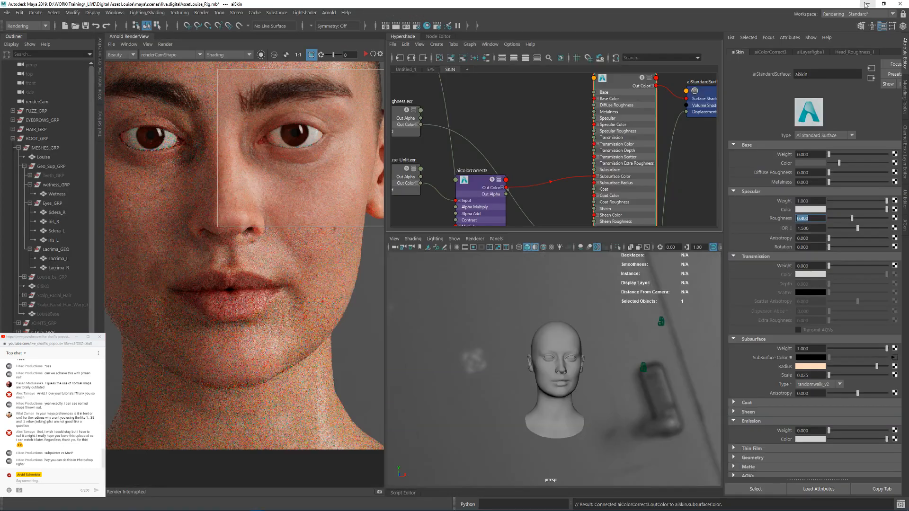
click(867, 4)
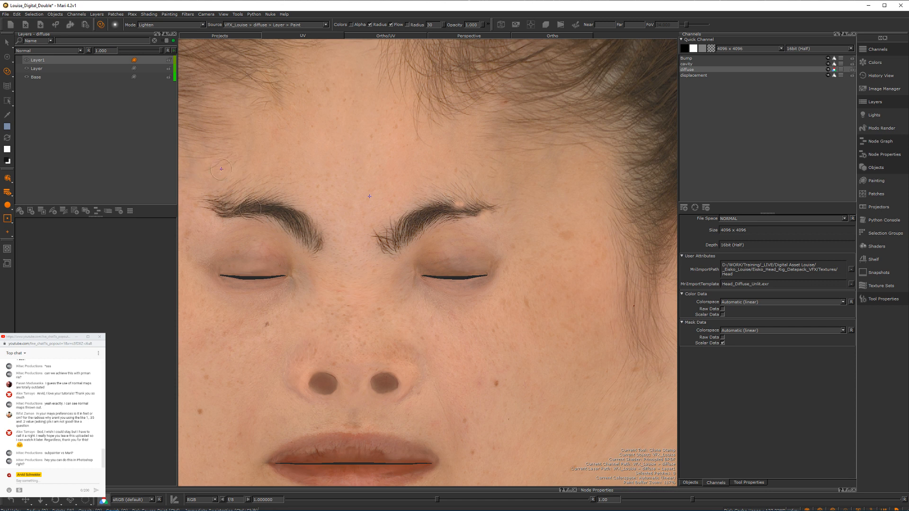
Step: Clone surrounding skin over the right-hand eyebrow on the diffuse map's Layer1 with the Clone Stamp
click(7, 249)
mouse_move(408, 230)
mouse_down()
mouse_move(396, 242)
mouse_move(409, 238)
mouse_move(383, 241)
mouse_move(383, 231)
mouse_move(395, 245)
mouse_move(404, 222)
mouse_move(442, 209)
mouse_move(478, 207)
mouse_move(437, 223)
mouse_up()
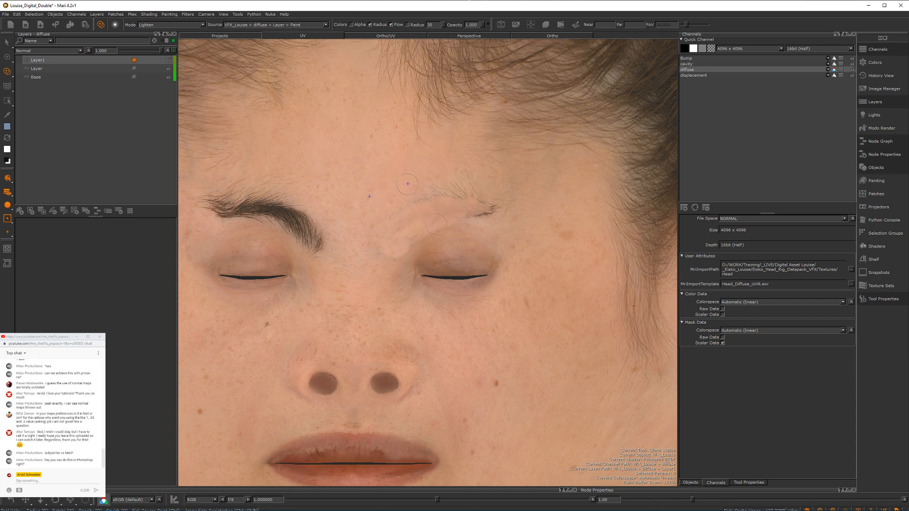
drag(479, 211, 448, 204)
Step: Try to clone eyelid skin toward the inner corner of the right-hand eye, and undo the stroke
ctrl+click(452, 243)
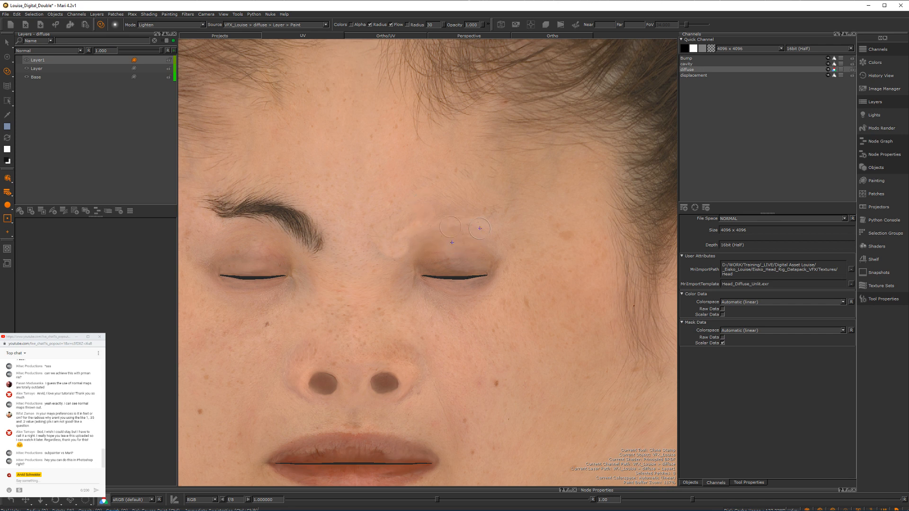
drag(440, 253, 422, 257)
key(ctrl+z)
Step: Display the Clone Stamp's tool properties and examine its brush tip geometry, noise and profile settings
click(884, 5)
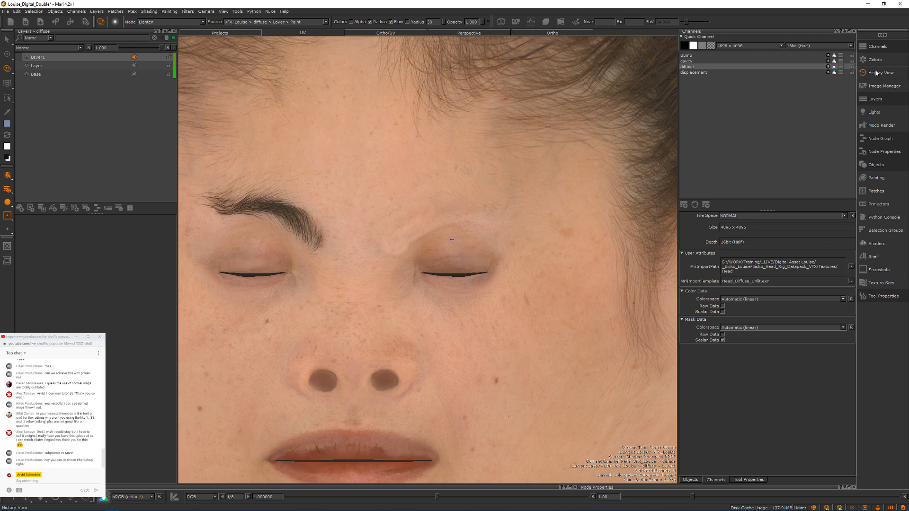
click(754, 480)
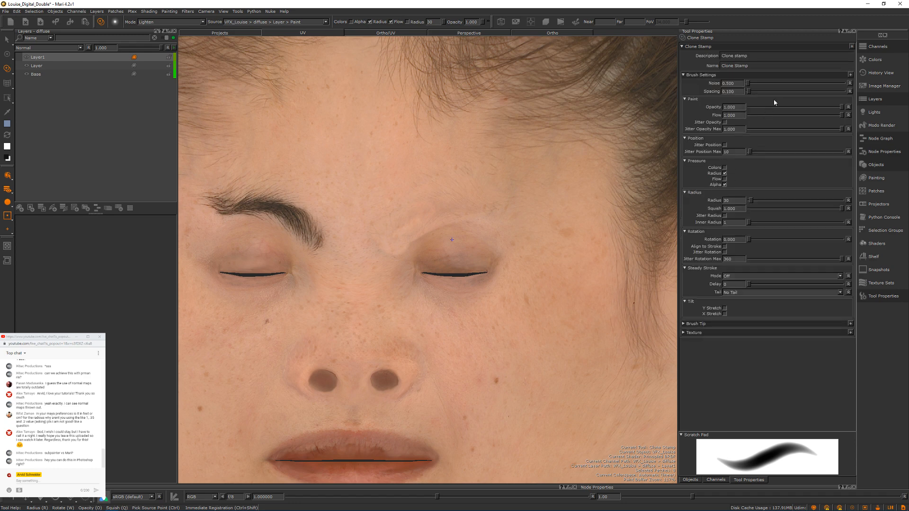
click(702, 326)
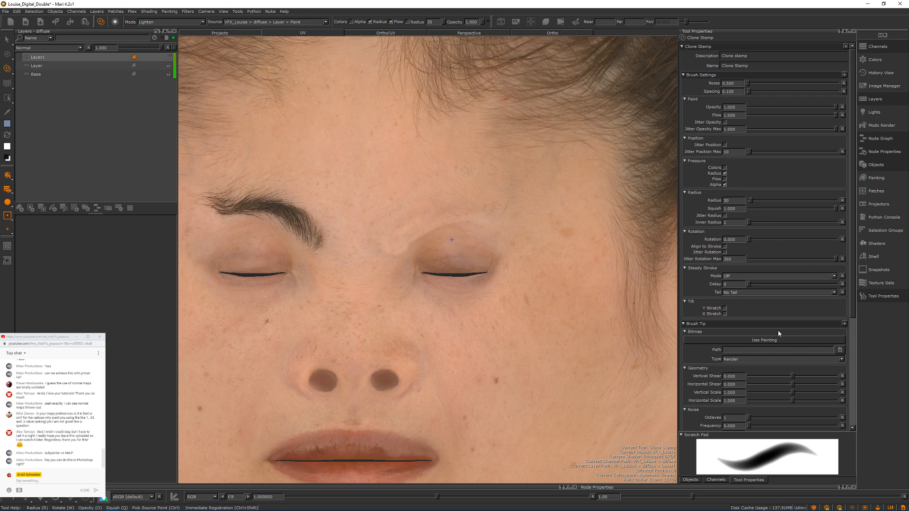
drag(851, 318, 860, 419)
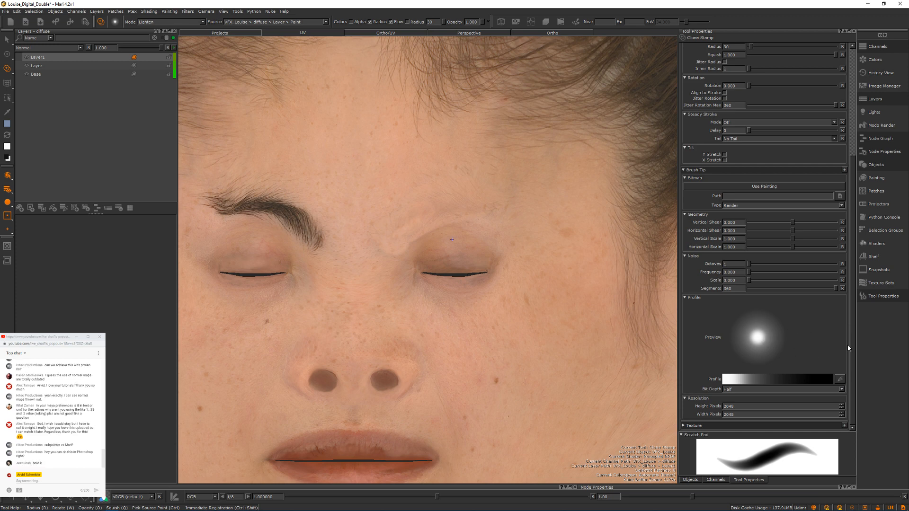
scroll(851, 351, up, 5)
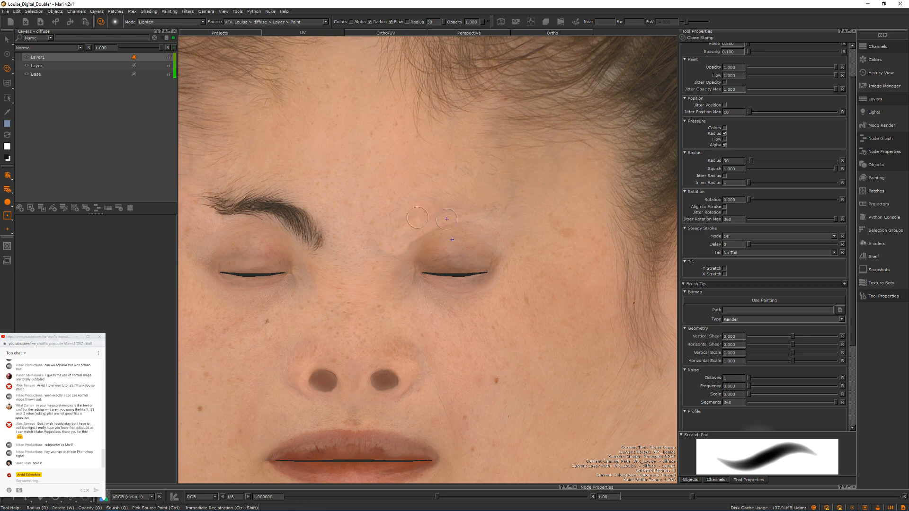
Step: Choose the Default brush from the basic brushes for the Clone Stamp, and undo a trial stroke beside the right-hand eyelid
key(k)
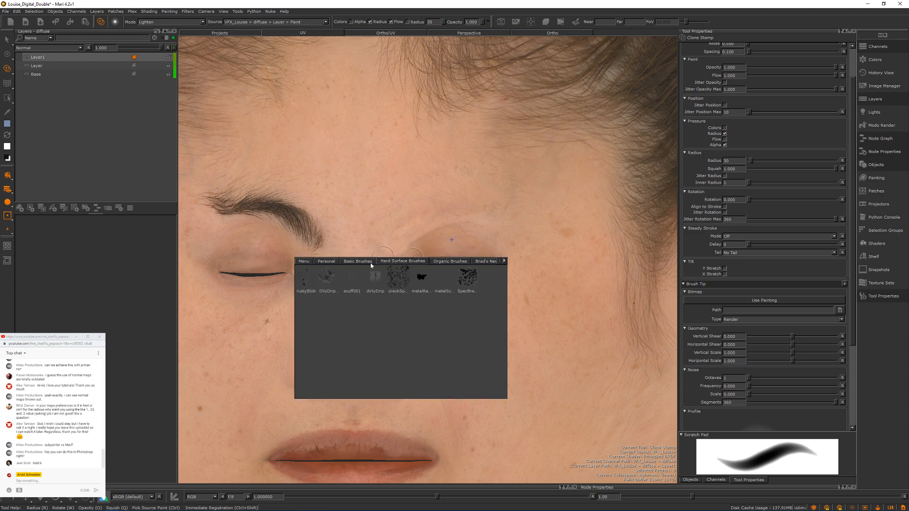
click(335, 263)
click(384, 262)
click(433, 264)
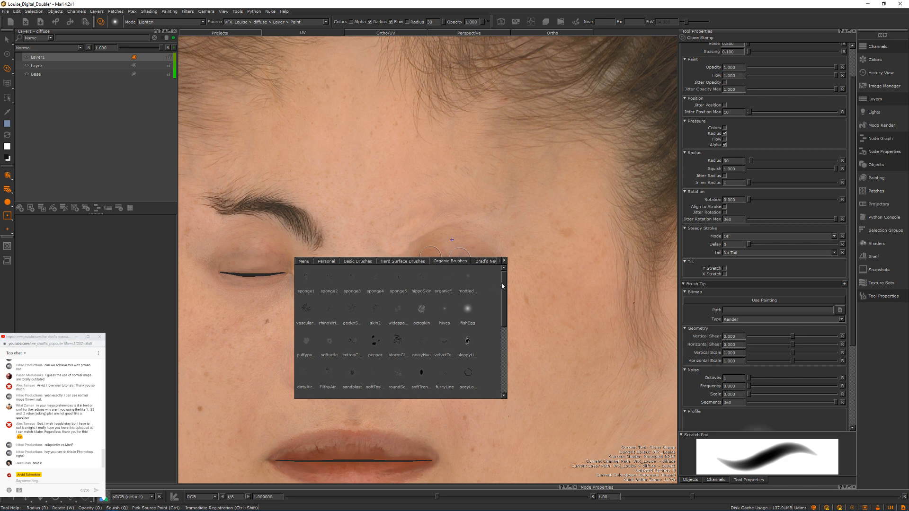
key(k)
key(k)
click(442, 263)
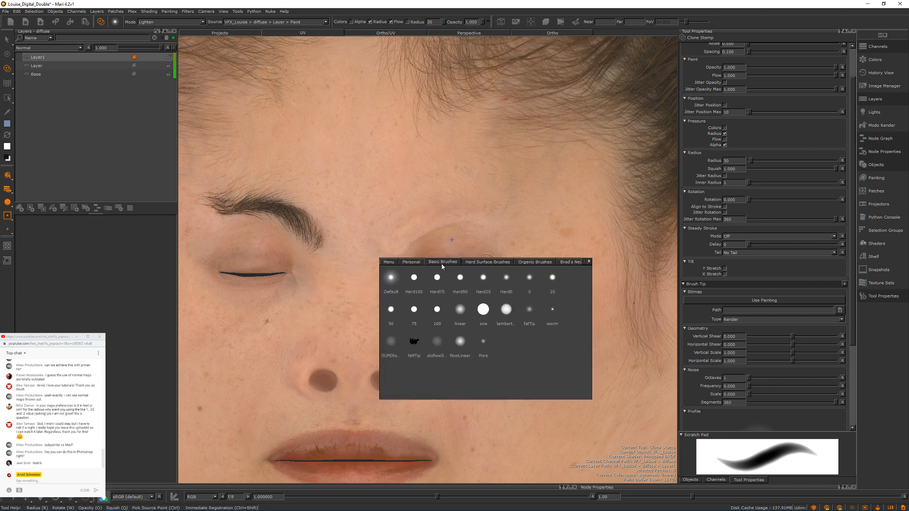
click(391, 278)
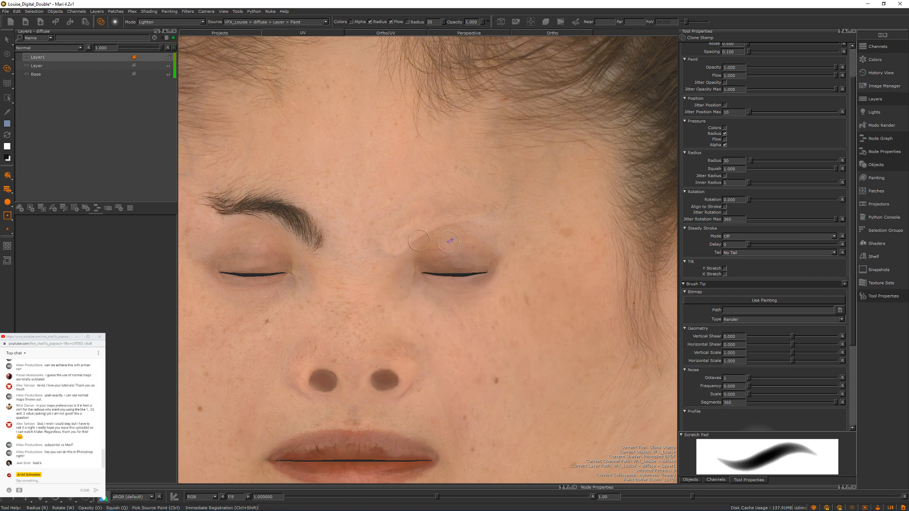
mouse_move(420, 236)
mouse_down()
mouse_move(407, 238)
mouse_move(435, 243)
mouse_move(418, 251)
mouse_move(429, 254)
mouse_move(400, 245)
mouse_move(435, 251)
mouse_move(418, 237)
mouse_move(445, 249)
mouse_up()
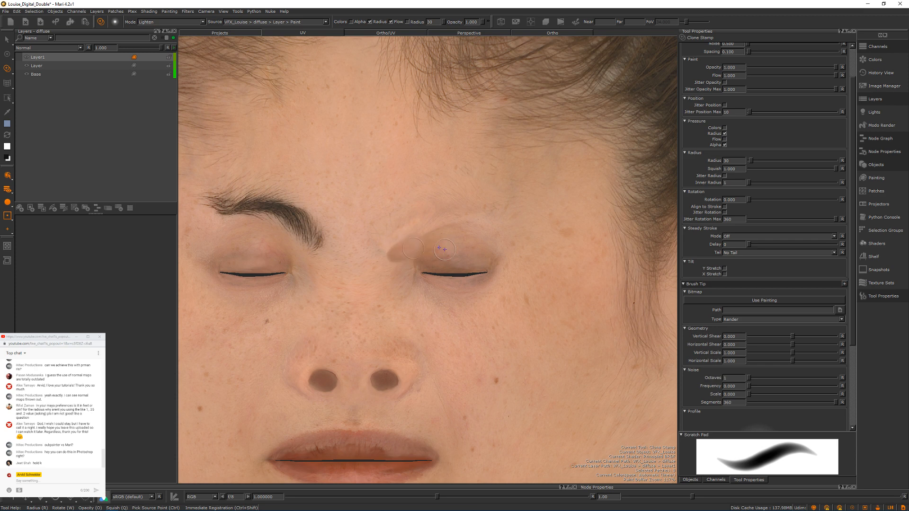
key(ctrl+z)
Step: Try the hippoSkin organic brush at a radius of about 78 on the eyelid, undo the stroke and restore the Default brush
key(space)
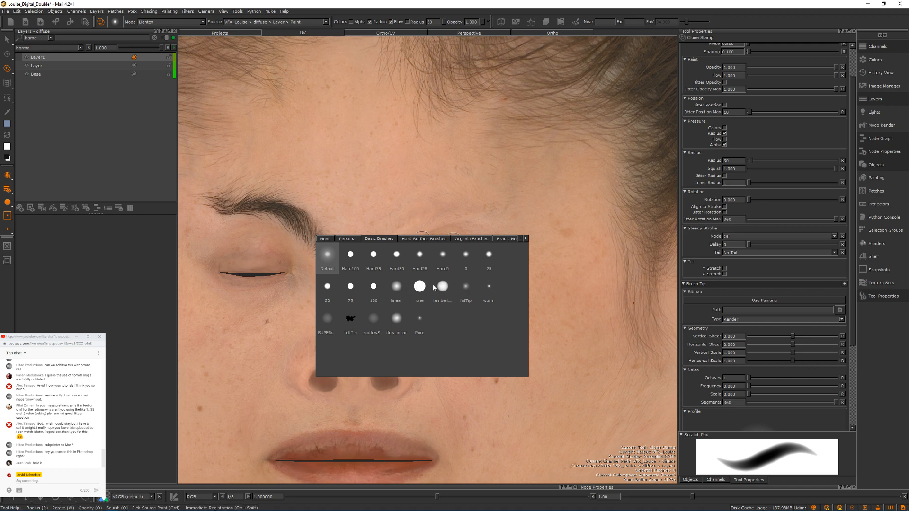
click(400, 298)
click(469, 239)
click(443, 256)
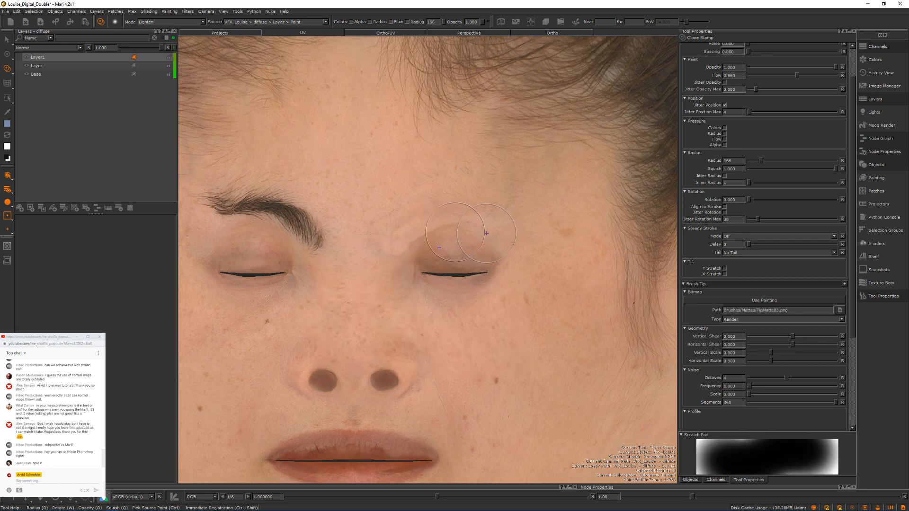
key(r)
mouse_move(453, 233)
mouse_down()
mouse_move(411, 246)
mouse_move(439, 247)
mouse_up()
key(ctrl+z)
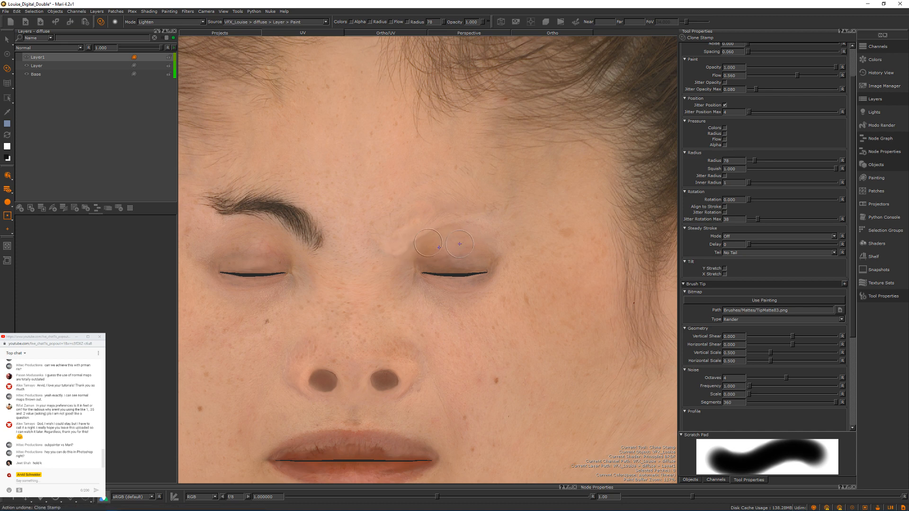
key(k)
key(k)
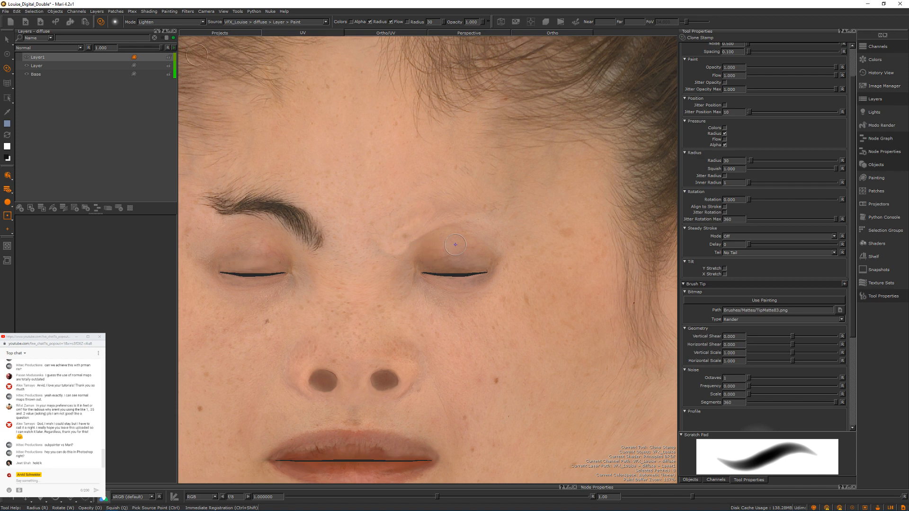
Step: Bake the painting, undo the last clone stroke on the right-hand eyelid, and return to the Clone Stamp tool
click(97, 11)
mouse_move(42, 12)
mouse_move(165, 11)
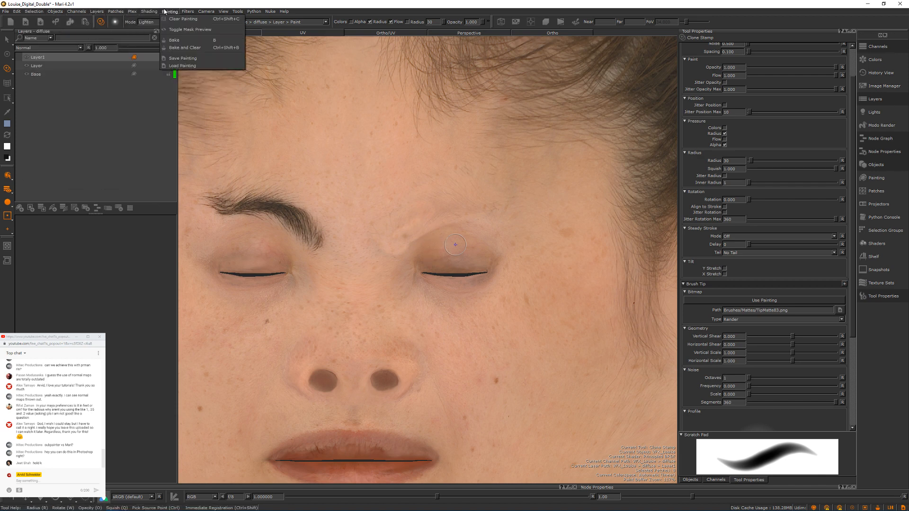
click(175, 40)
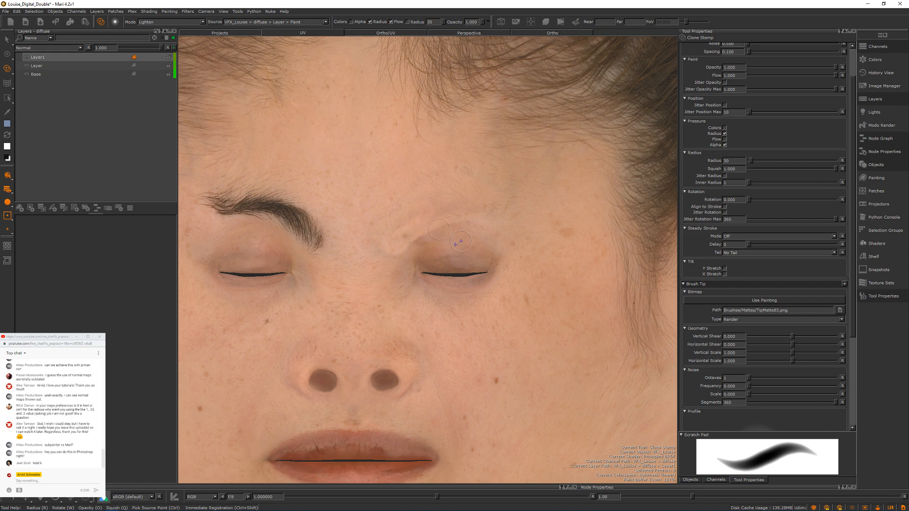
key(z)
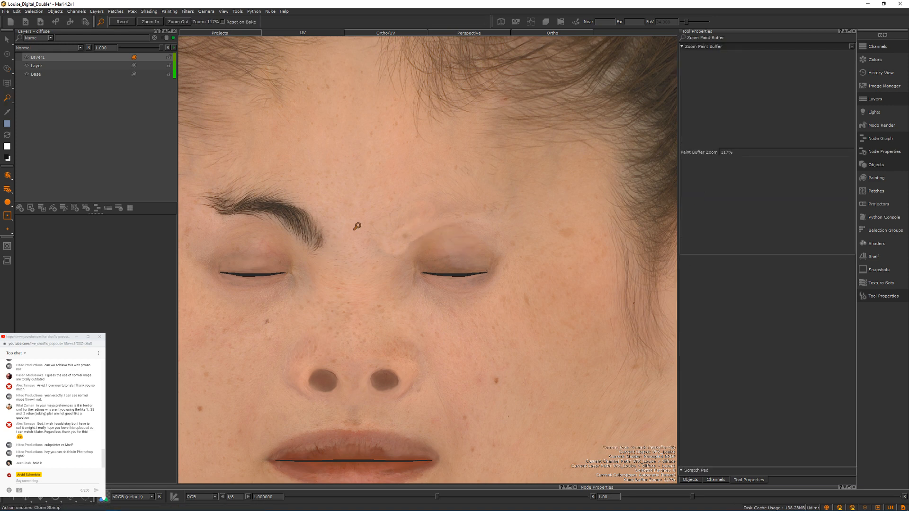
key(ctrl+z)
click(8, 70)
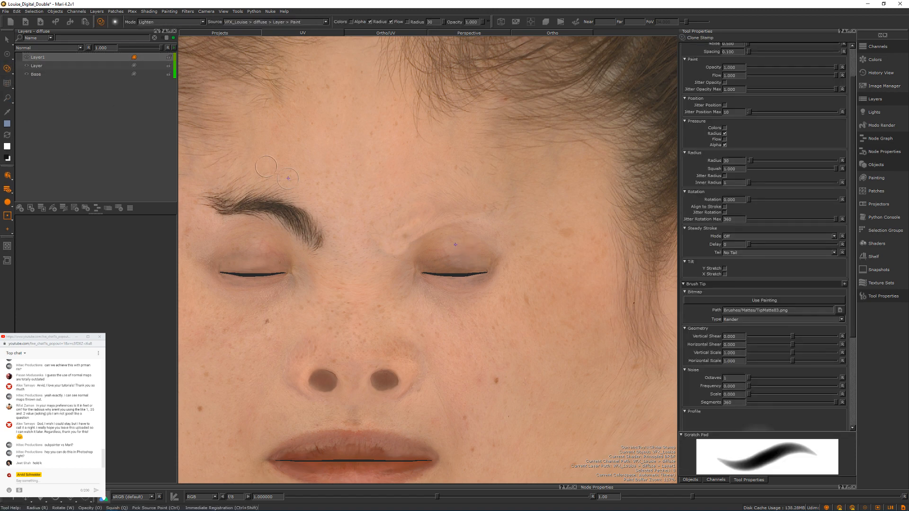
Step: Clone forehead skin over the left-hand eyebrow and blend the skin between the brows using the Clone Stamp at radius 30
alt+right_drag(344, 230, 368, 199)
alt+middle_drag(368, 198, 493, 200)
mouse_move(493, 200)
alt+right_down()
mouse_move(438, 198)
mouse_move(470, 184)
alt+right_up()
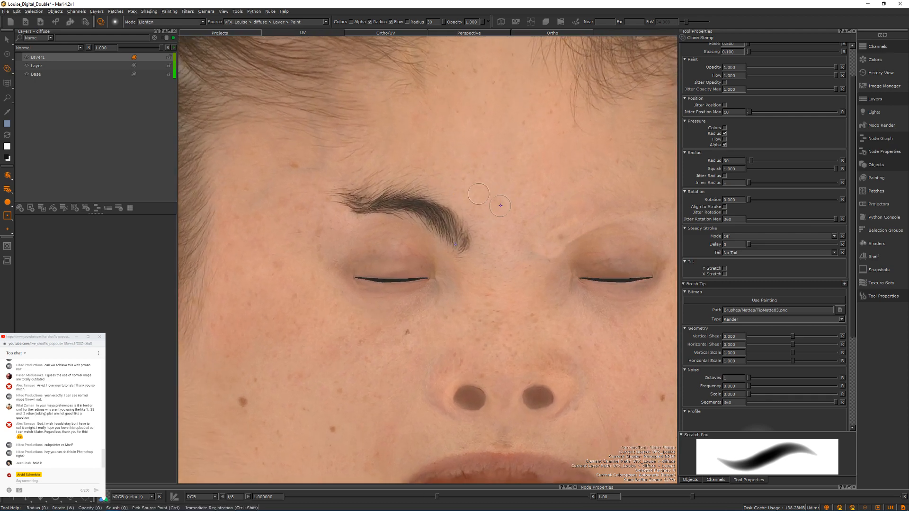
ctrl+click(501, 203)
ctrl+click(447, 182)
mouse_move(455, 225)
mouse_down()
mouse_move(430, 208)
mouse_move(460, 239)
mouse_move(429, 227)
mouse_move(413, 204)
mouse_move(357, 198)
mouse_move(393, 186)
mouse_up()
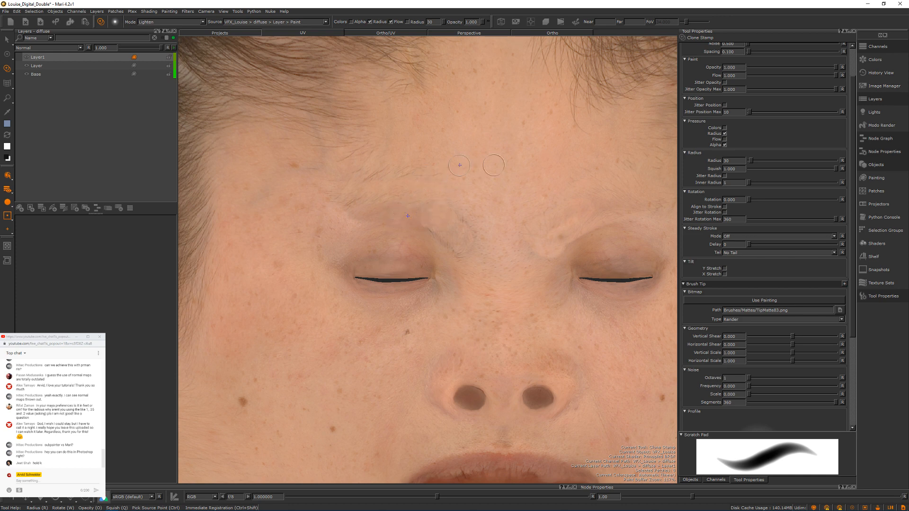
alt+middle_drag(483, 166, 453, 167)
alt+right_drag(453, 167, 398, 172)
alt+middle_drag(475, 172, 489, 168)
Step: Set the Clone Stamp's radius to 110 and clone clean forehead skin over the hair on the forehead's upper right side
alt+right_drag(489, 153, 526, 148)
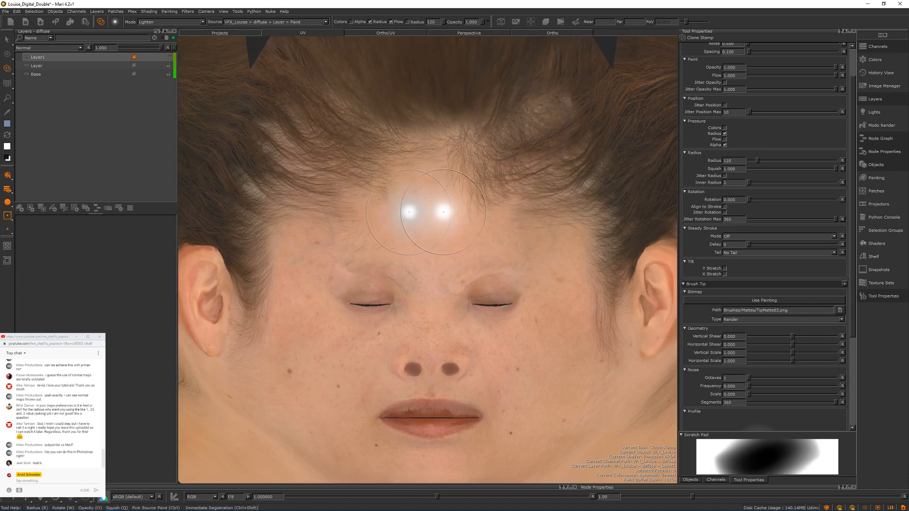
drag(409, 213, 458, 222)
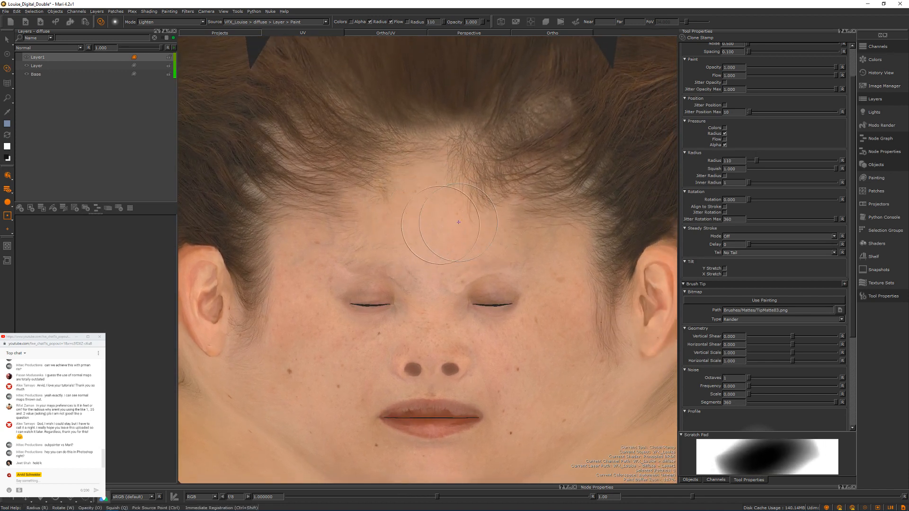
mouse_move(501, 184)
mouse_down()
mouse_move(493, 194)
mouse_move(453, 173)
mouse_move(495, 190)
mouse_move(523, 180)
mouse_move(514, 179)
mouse_up()
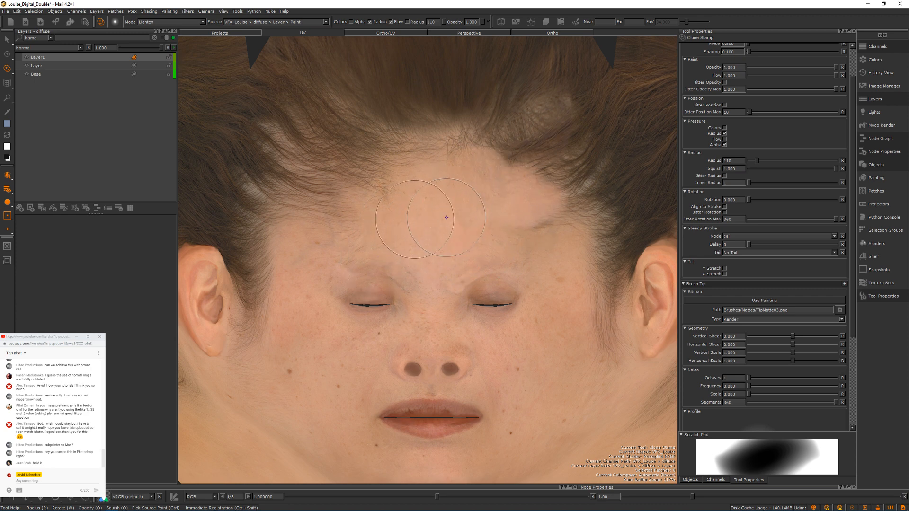
Step: Clone clean skin from the middle of the forehead over the remaining dark patches above both eyes with the Clone Stamp
mouse_move(415, 230)
mouse_down()
mouse_move(403, 218)
mouse_move(412, 208)
mouse_move(351, 229)
mouse_move(367, 199)
mouse_move(363, 223)
mouse_up()
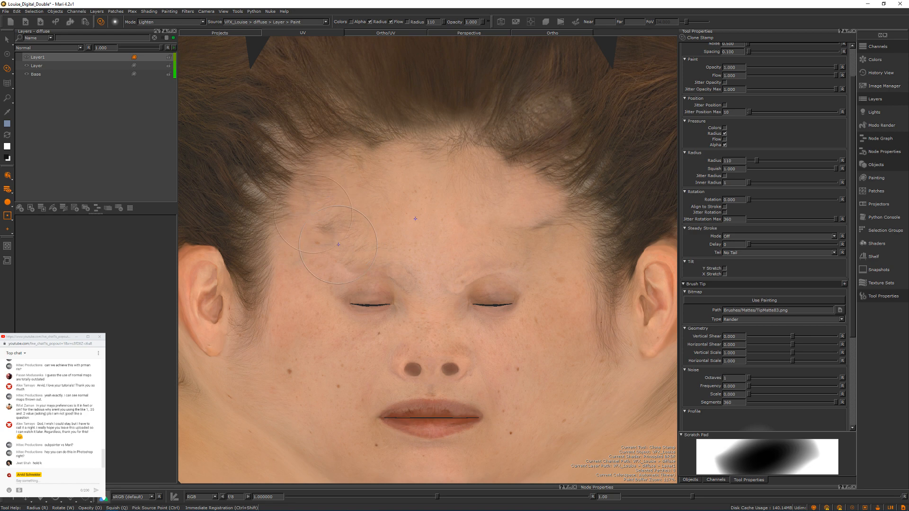
ctrl+click(403, 204)
drag(345, 221, 321, 229)
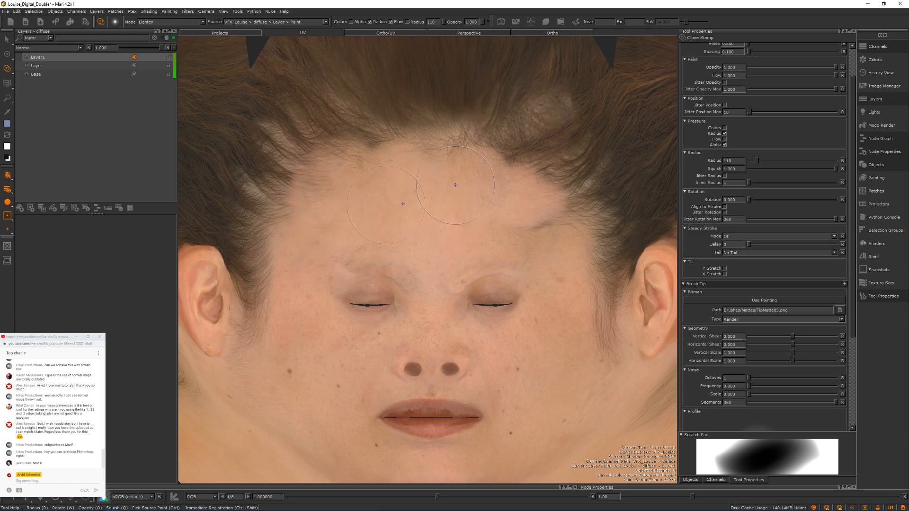
ctrl+click(426, 219)
drag(510, 230, 540, 218)
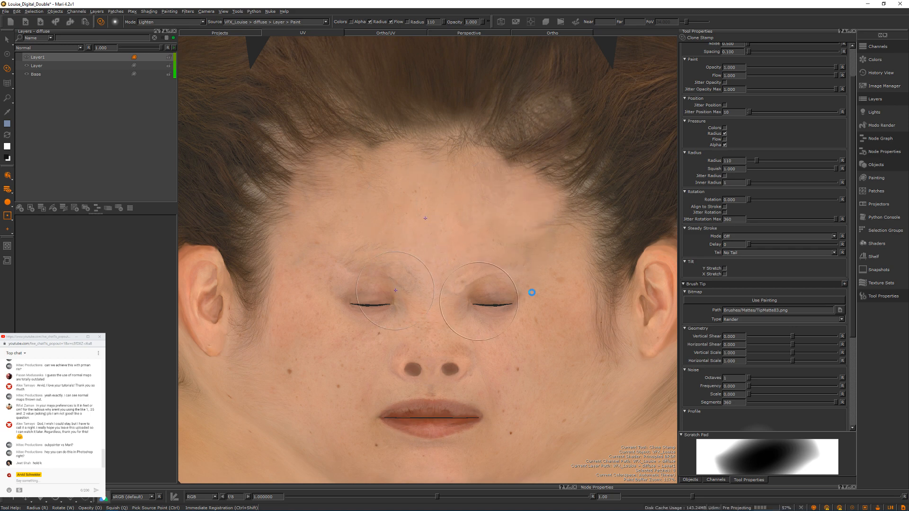
Step: Set the Clone Stamp's paint blending mode to Normal
mouse_move(472, 303)
alt+middle_down()
mouse_move(536, 296)
mouse_move(468, 294)
alt+middle_up()
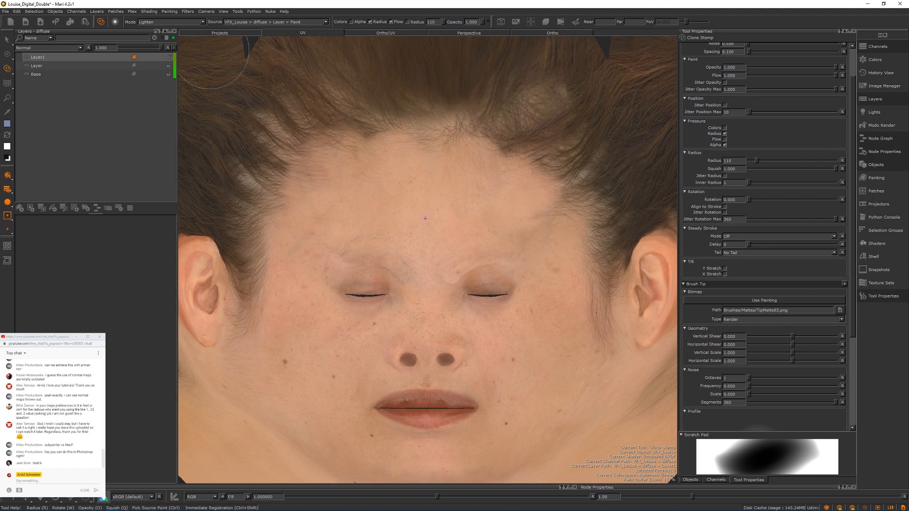
click(190, 22)
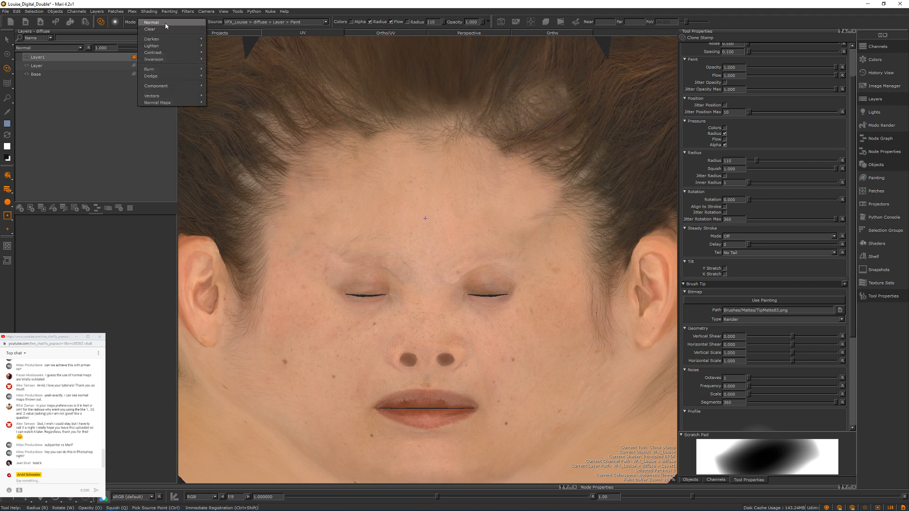
click(168, 29)
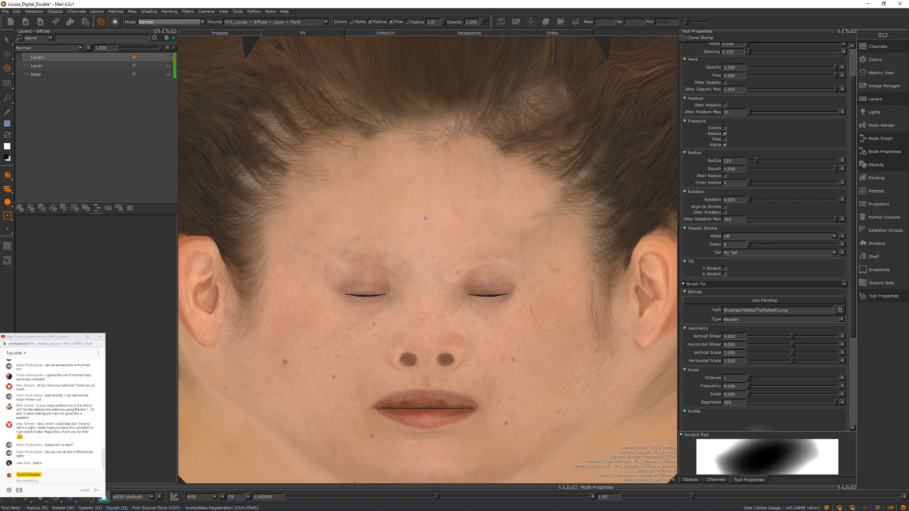
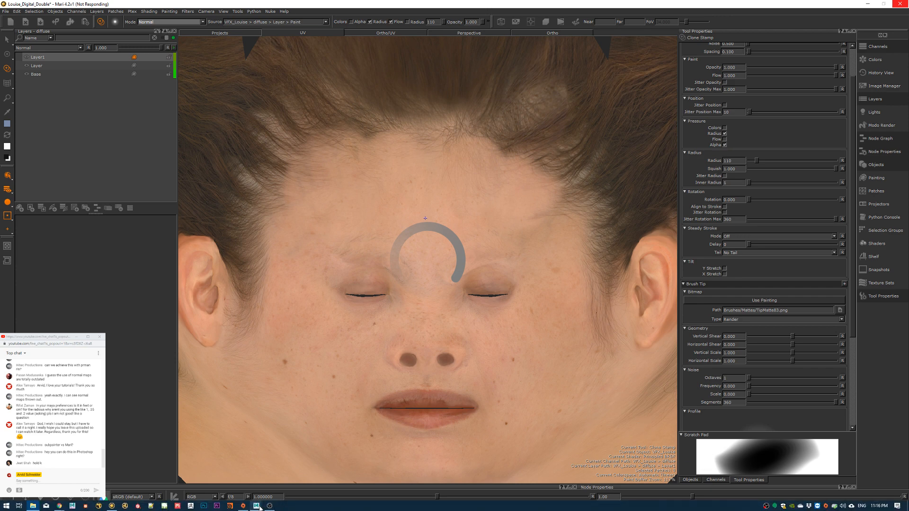
Step: Minimize the Maya window to get back to the Mari texture project
mouse_move(259, 506)
click(294, 478)
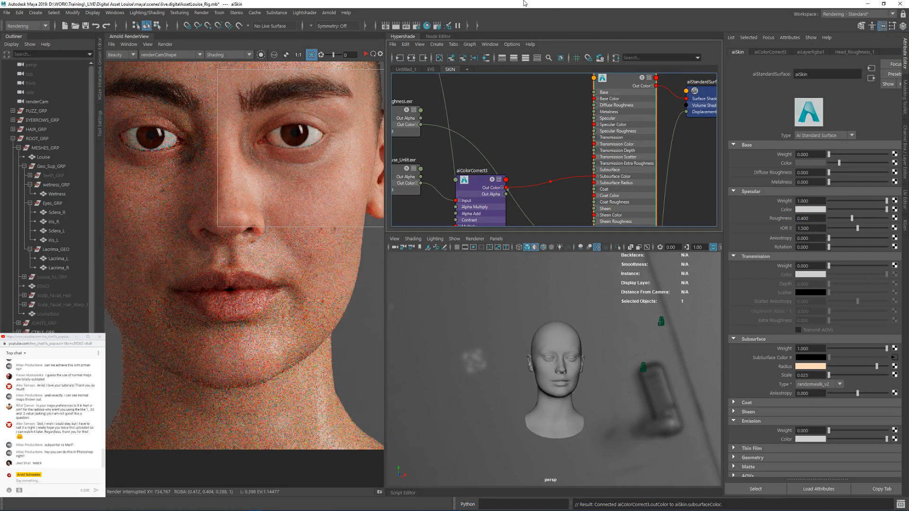
drag(524, 1, 661, 94)
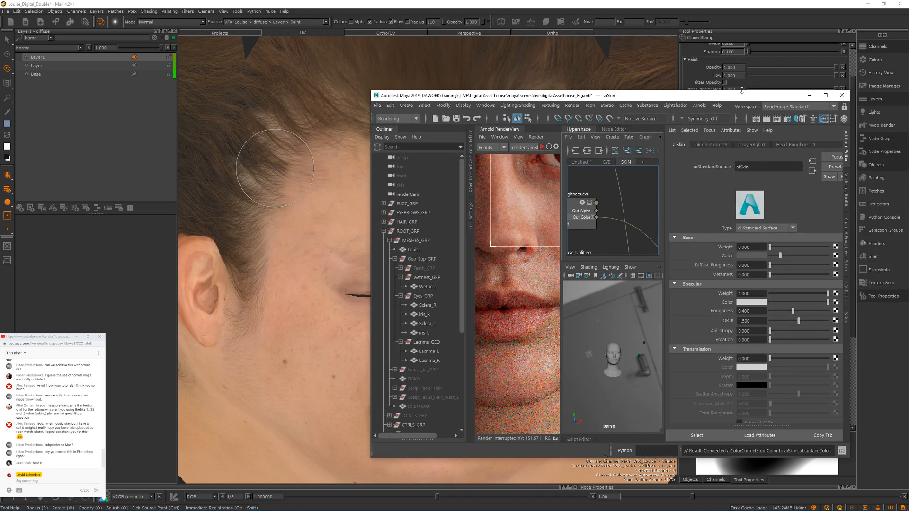
click(810, 95)
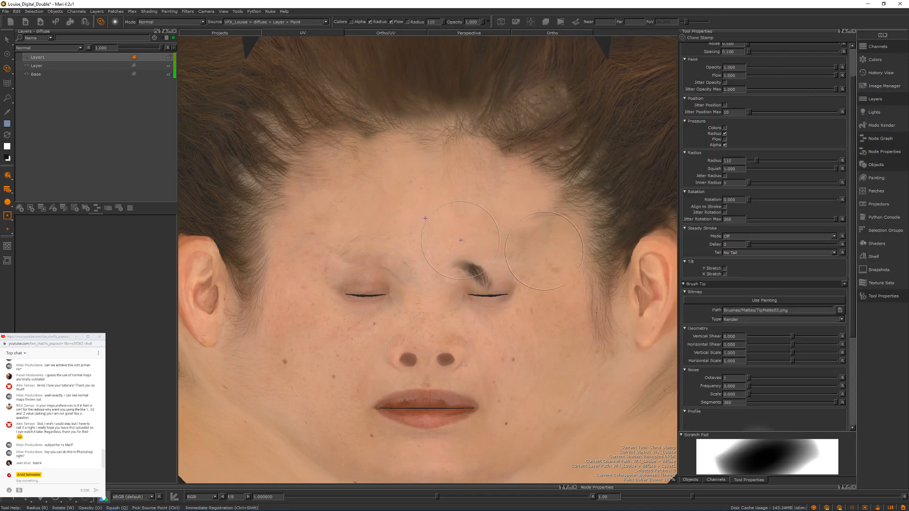
Step: Undo the trial Clone Stamp strokes that copied eyebrow hair around the closed eye
key(ctrl+z)
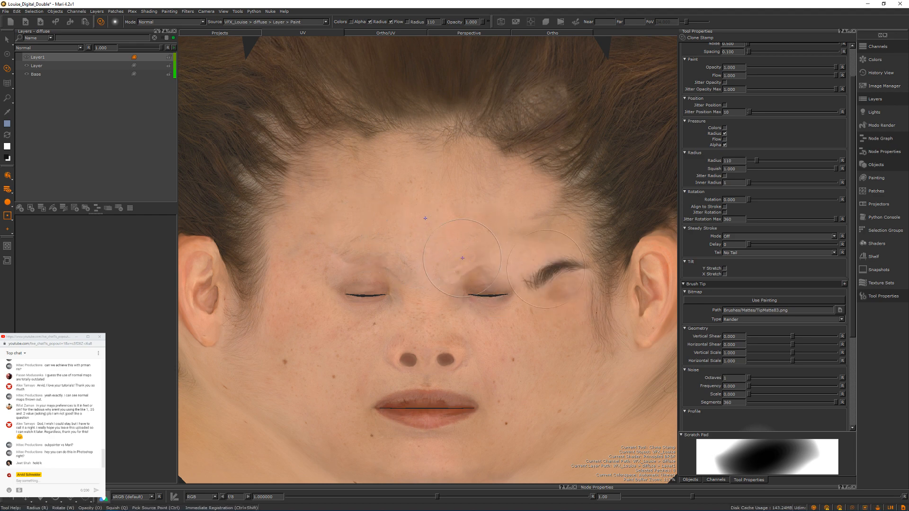
key(ctrl+z)
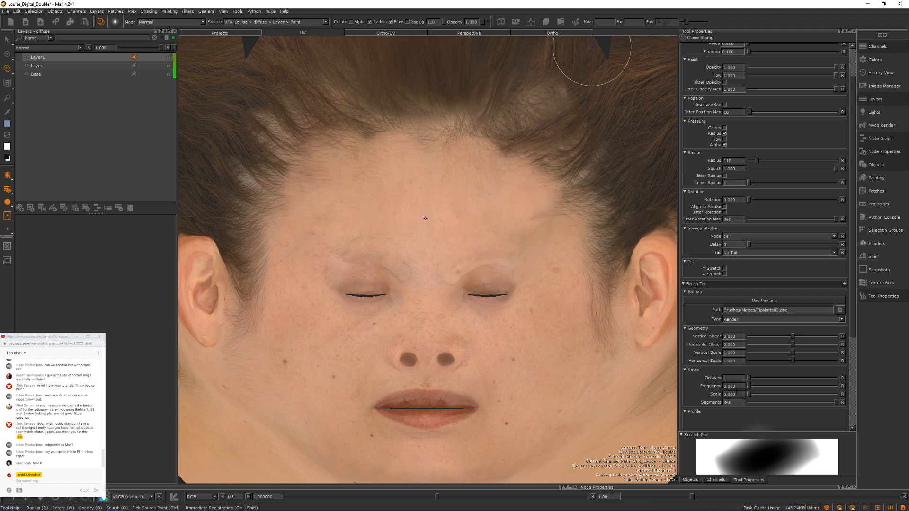
Step: Show the displacement channel and raise the viewer gain to about 9.85 to reveal its detail
click(695, 480)
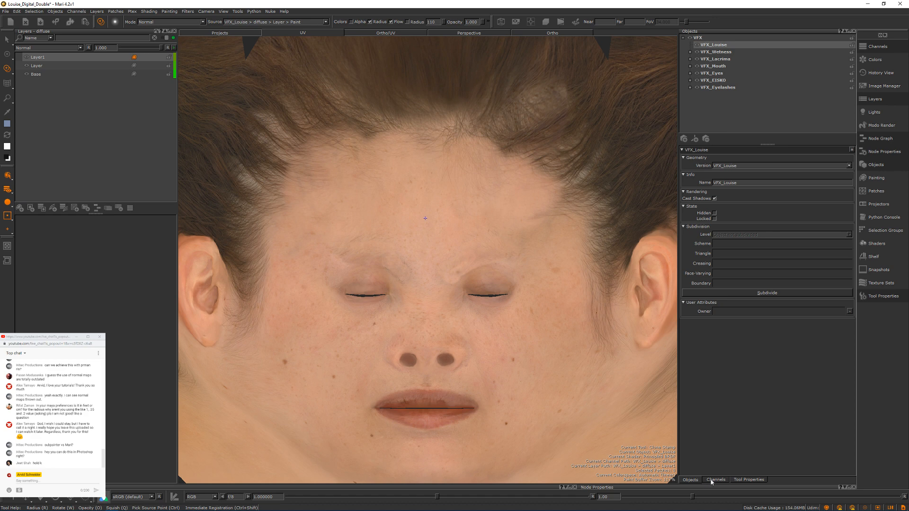
click(715, 480)
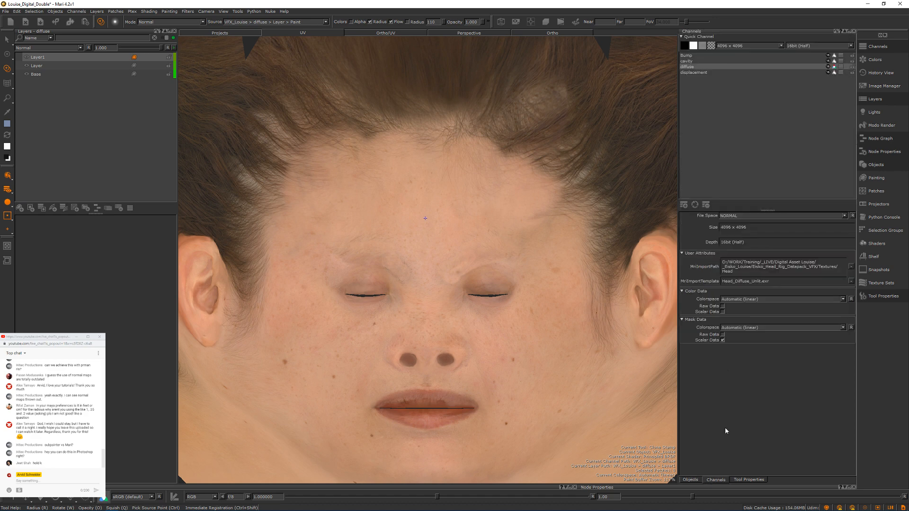
click(696, 73)
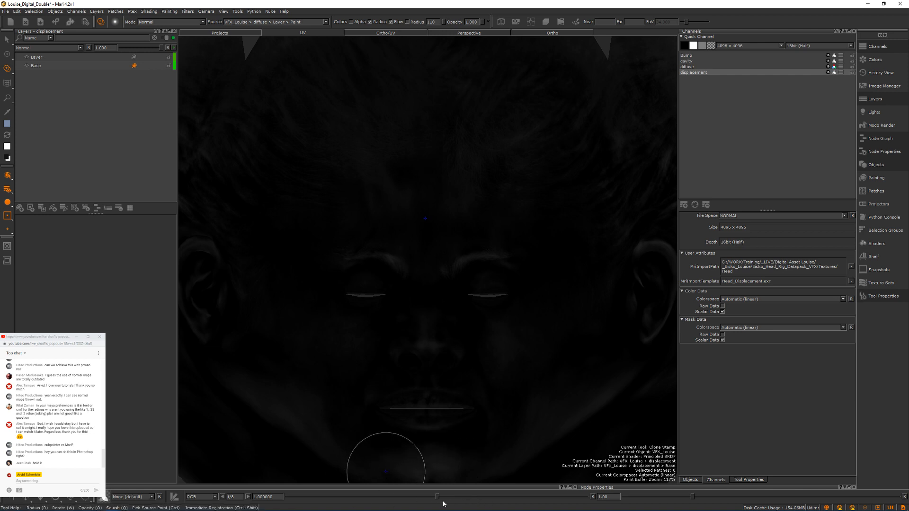
drag(458, 499, 461, 499)
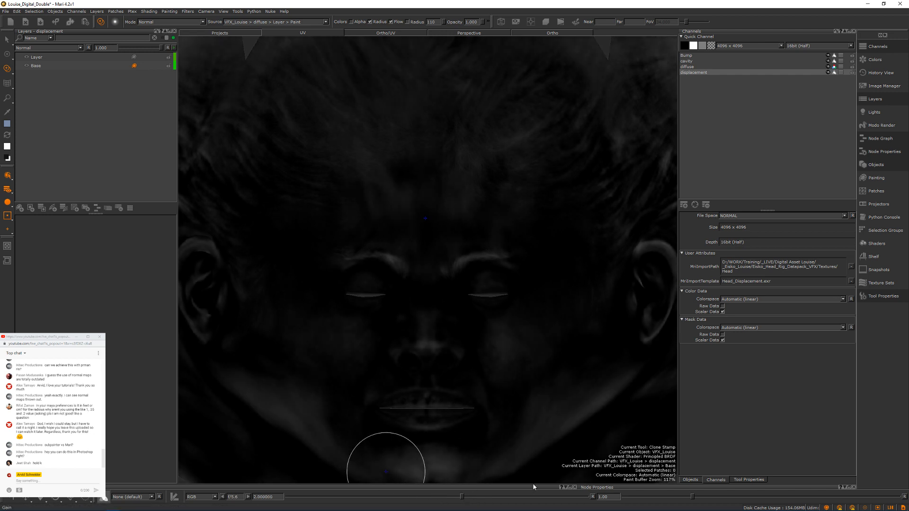
drag(534, 484, 520, 482)
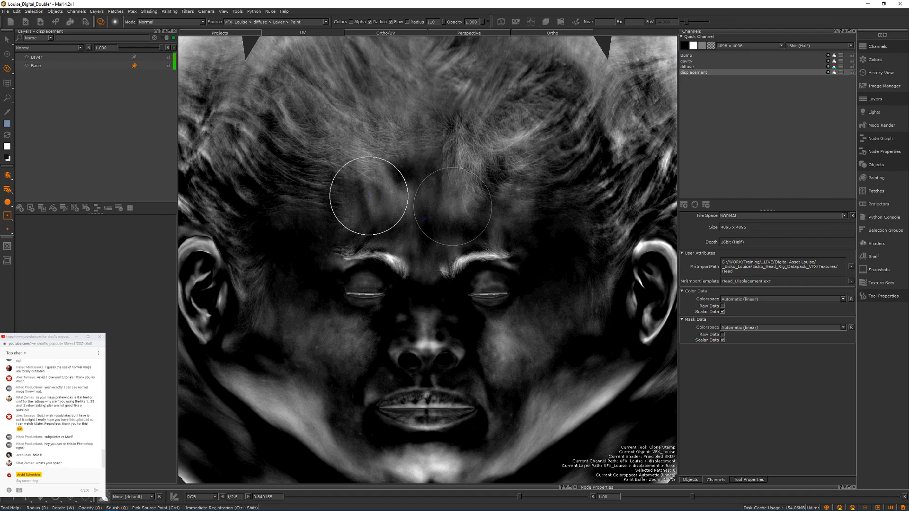
Step: Activate the Paint brush with black as foreground color for retouching the eyebrow area
alt+middle_drag(594, 272, 572, 269)
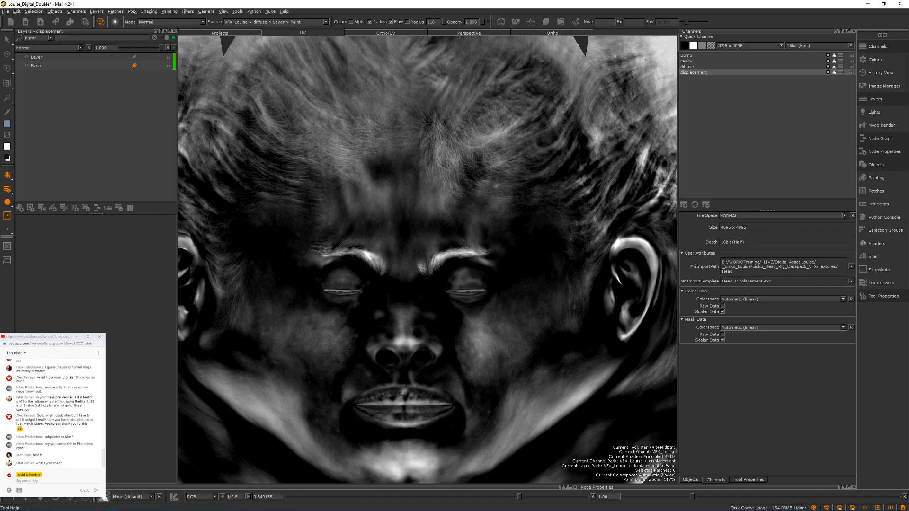
scroll(587, 282, up, 3)
scroll(562, 261, up, 5)
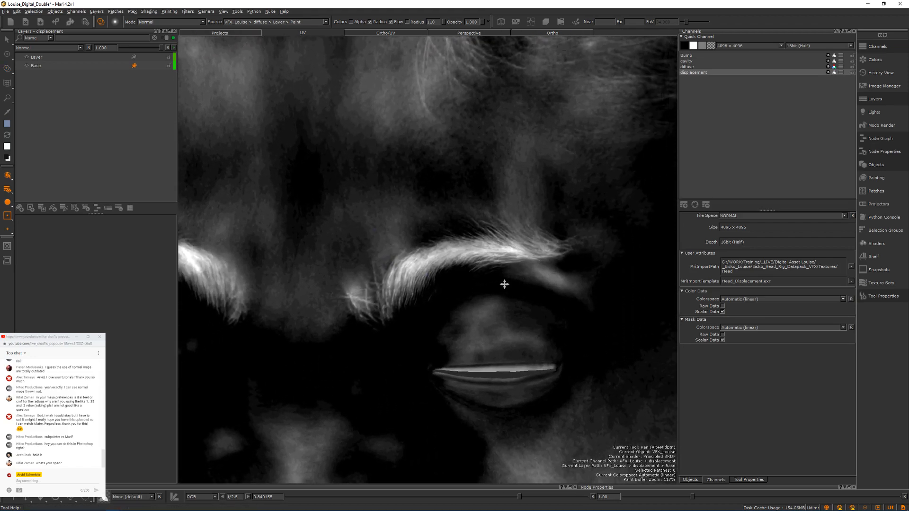
alt+middle_drag(504, 284, 471, 264)
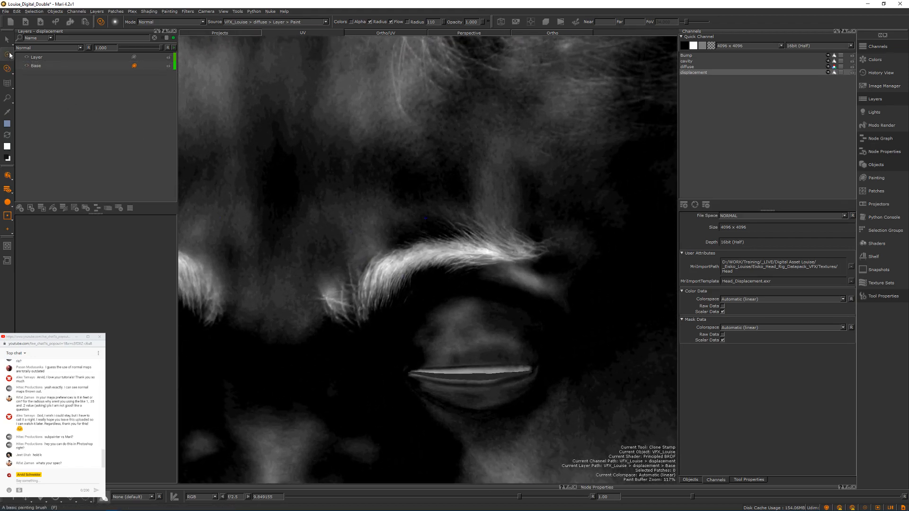
click(10, 55)
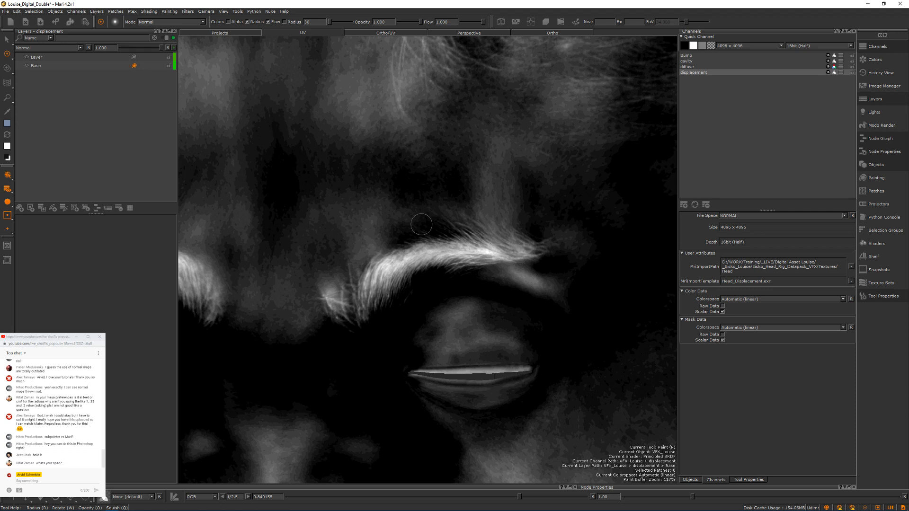
click(7, 158)
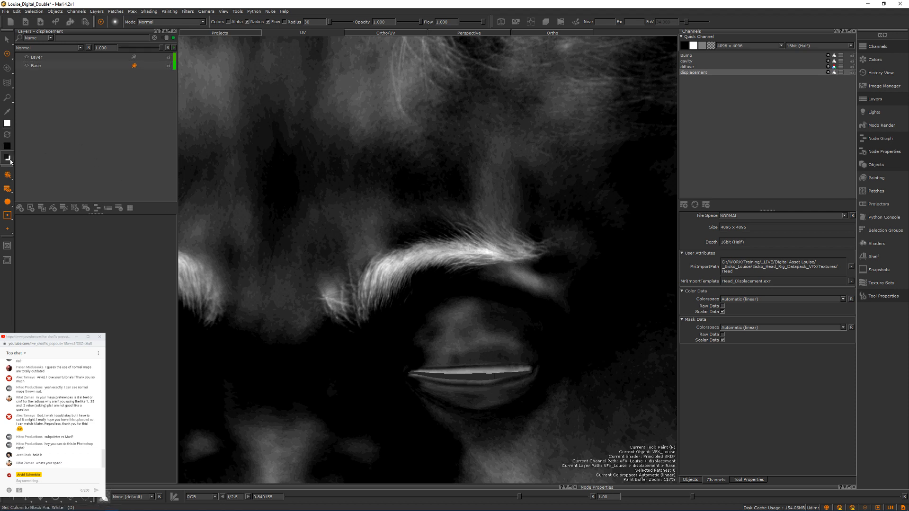
click(7, 135)
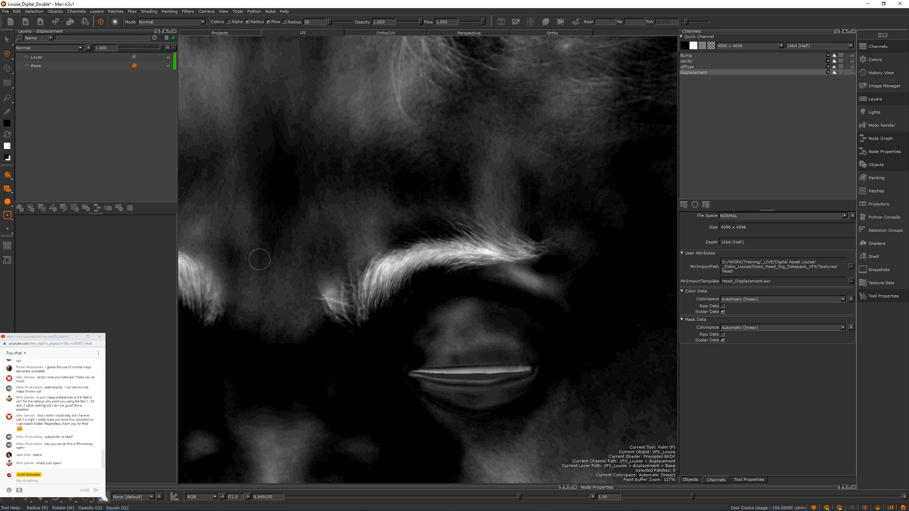
Step: Add a new paint layer above the existing Layer in the displacement channel
click(46, 58)
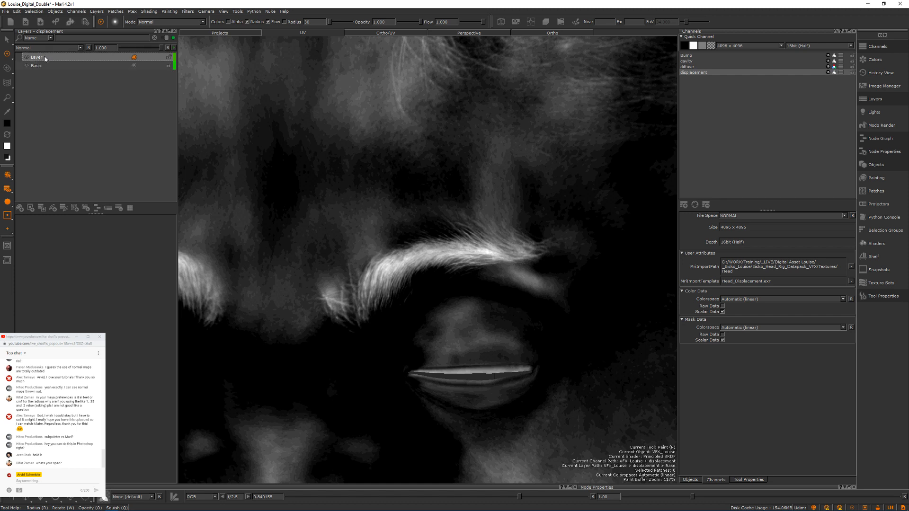
click(31, 208)
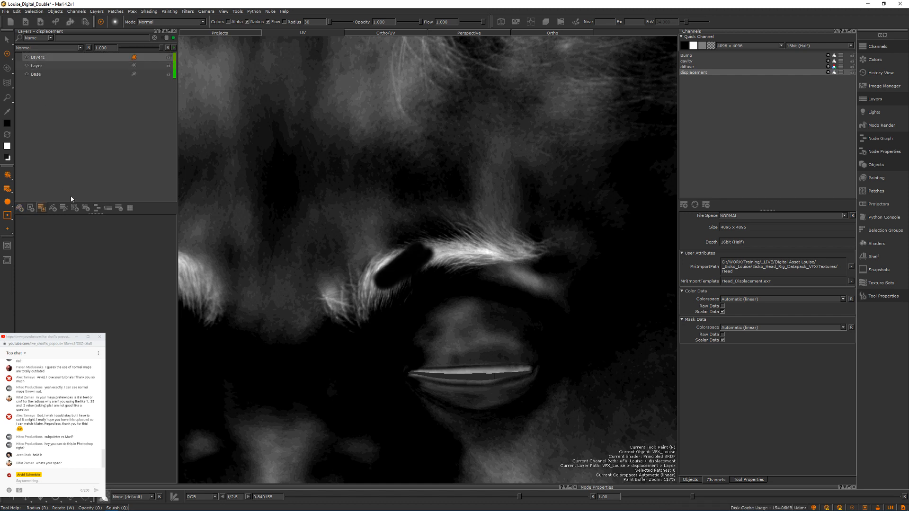
click(8, 247)
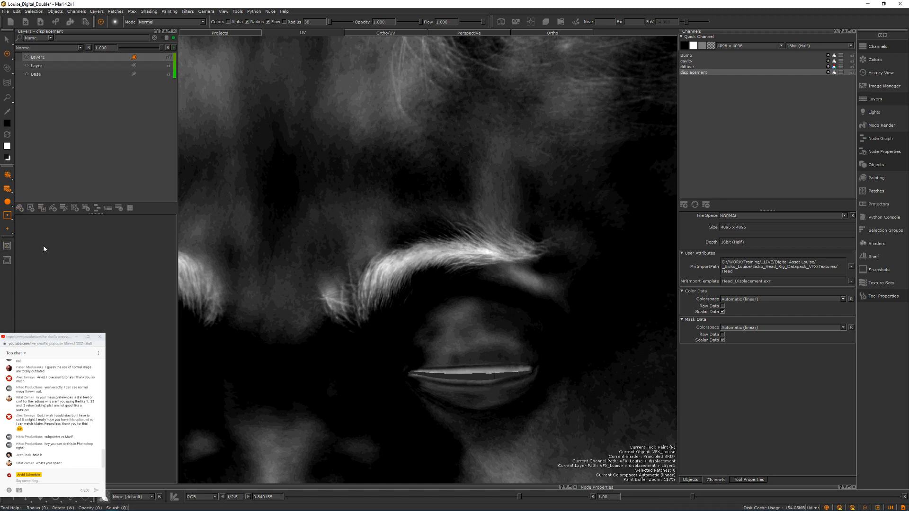
Step: Paint out both eyebrows in black on the new displacement layer with a brush radius of 88
mouse_move(384, 257)
mouse_down()
mouse_move(396, 269)
mouse_move(416, 256)
mouse_move(427, 266)
mouse_move(473, 253)
mouse_move(449, 263)
mouse_move(474, 263)
mouse_move(421, 260)
mouse_move(345, 308)
mouse_move(334, 292)
mouse_move(336, 303)
mouse_move(416, 258)
mouse_move(527, 250)
mouse_move(455, 239)
mouse_move(525, 246)
mouse_move(493, 260)
mouse_move(568, 294)
mouse_move(521, 255)
mouse_move(417, 268)
mouse_up()
key(ctrl+z)
key(r)
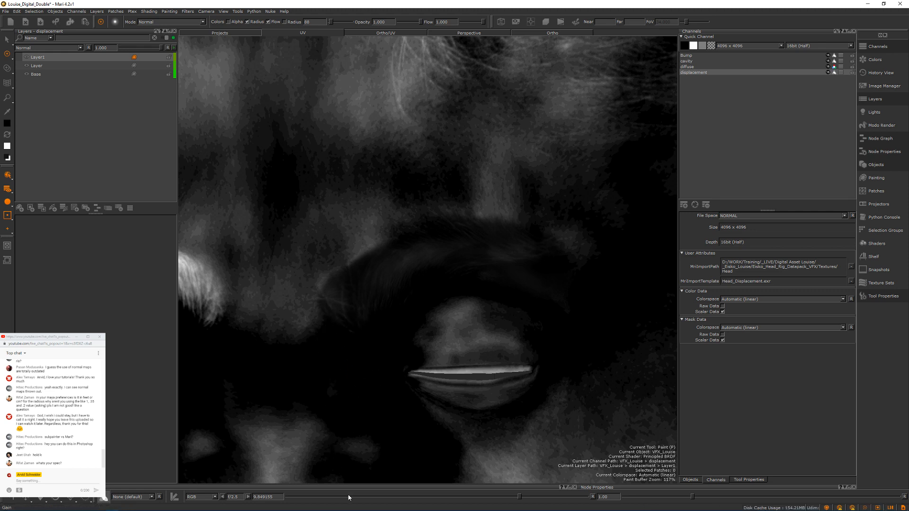
mouse_move(354, 325)
alt+middle_down()
mouse_move(554, 312)
mouse_move(447, 327)
alt+middle_up()
mouse_move(465, 307)
mouse_down()
mouse_move(456, 277)
mouse_move(429, 256)
mouse_move(307, 249)
mouse_move(320, 263)
mouse_move(303, 272)
mouse_move(349, 244)
mouse_move(393, 236)
mouse_move(432, 273)
mouse_up()
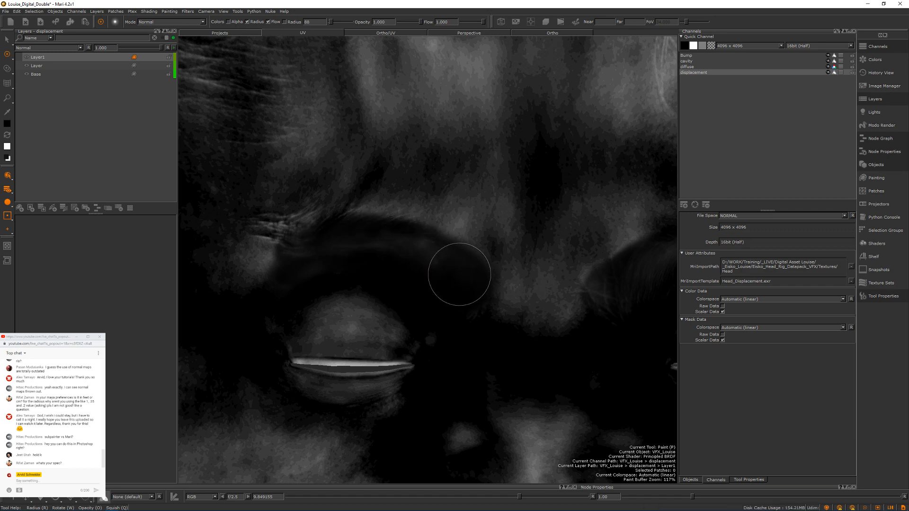
Step: Sample a dark grey from the forehead area of the displacement map as the paint color
alt+middle_drag(509, 248, 487, 253)
mouse_move(488, 253)
alt+right_down()
mouse_move(437, 321)
mouse_move(417, 293)
mouse_move(408, 300)
mouse_move(430, 313)
mouse_move(434, 232)
alt+right_up()
alt+middle_drag(457, 233, 465, 310)
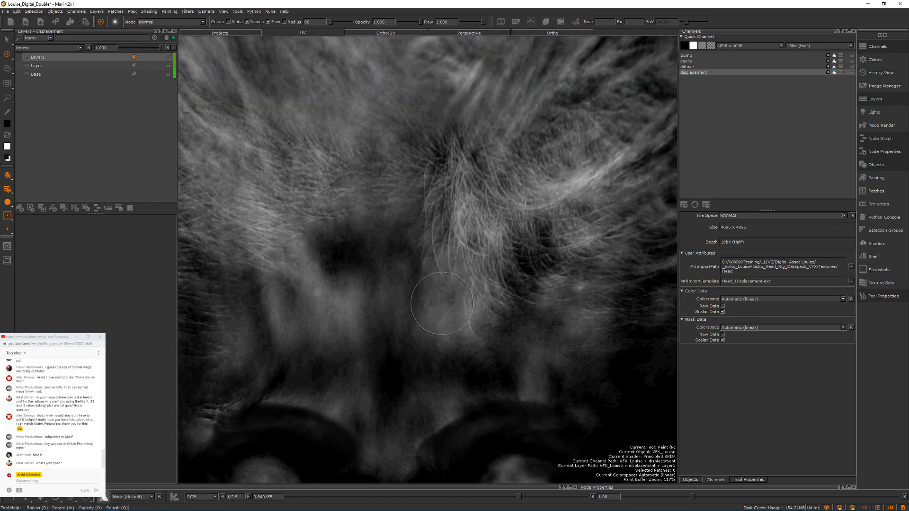
click(7, 116)
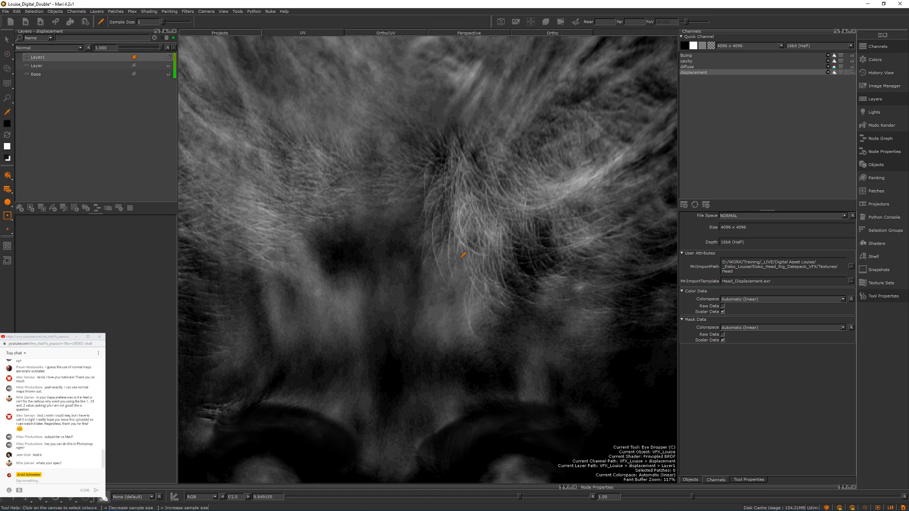
click(7, 55)
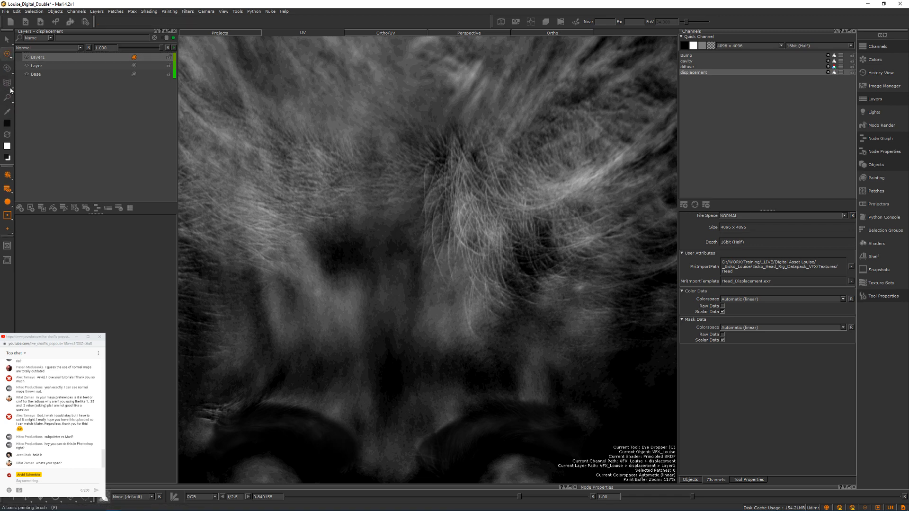
click(7, 124)
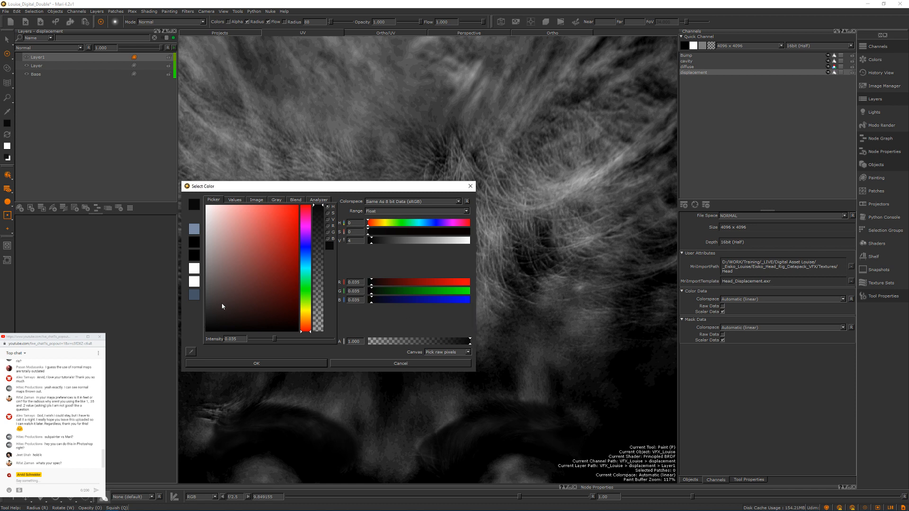
click(191, 352)
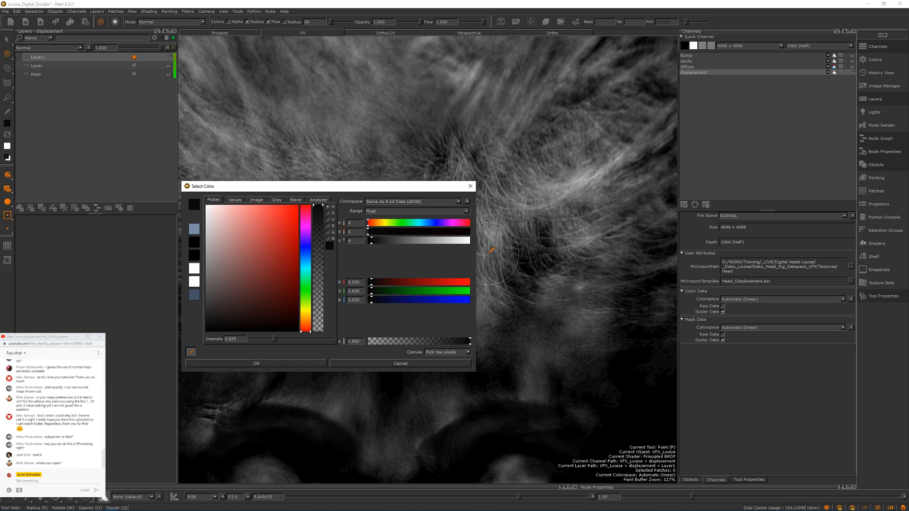
click(497, 227)
click(256, 363)
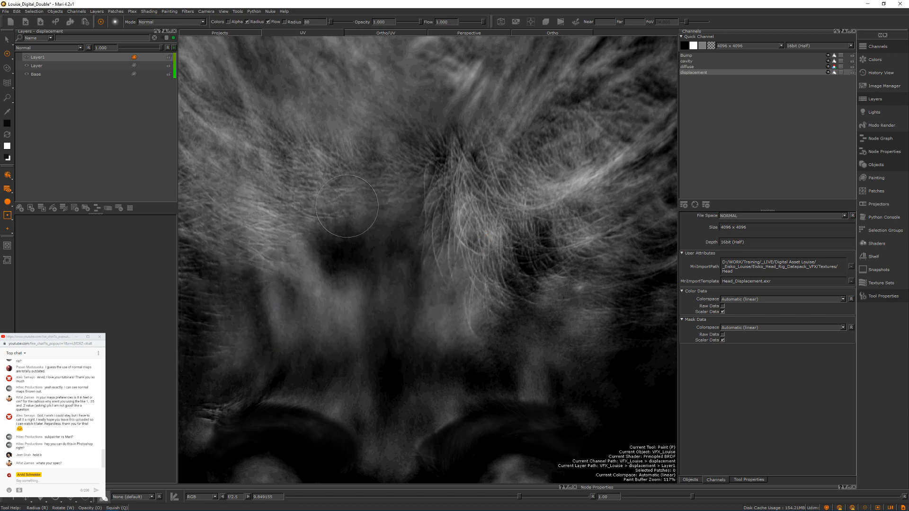
Step: Set the brush blend mode to Lighten and paint over the loose hair strands in the middle of the forehead
click(201, 22)
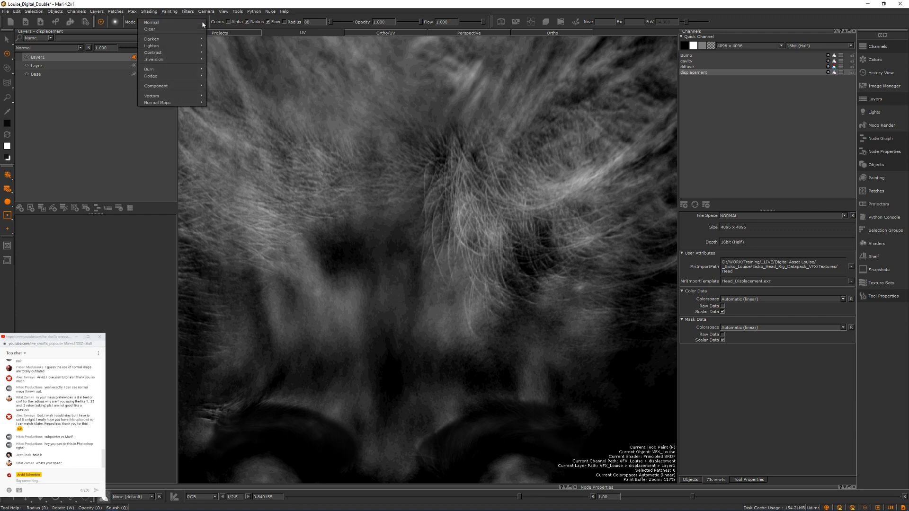
mouse_move(183, 46)
click(219, 46)
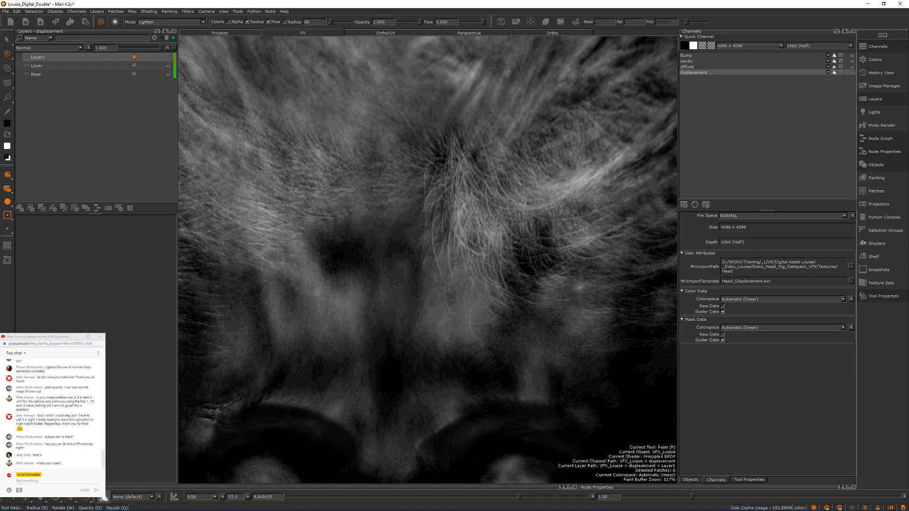
mouse_move(458, 265)
mouse_down()
mouse_move(468, 239)
mouse_move(458, 279)
mouse_up()
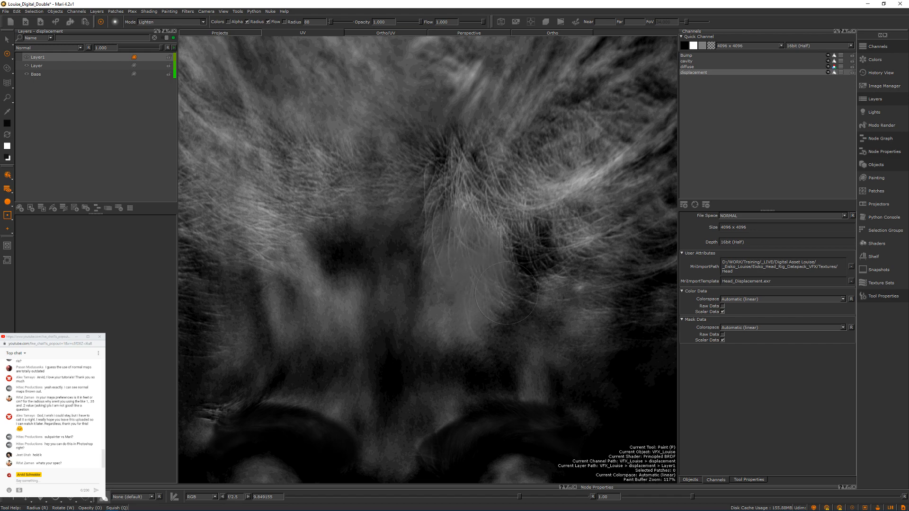
key(b)
Step: Paint over the hair detail along the side of the forehead hairline with the Lighten brush
alt+middle_drag(405, 268, 593, 239)
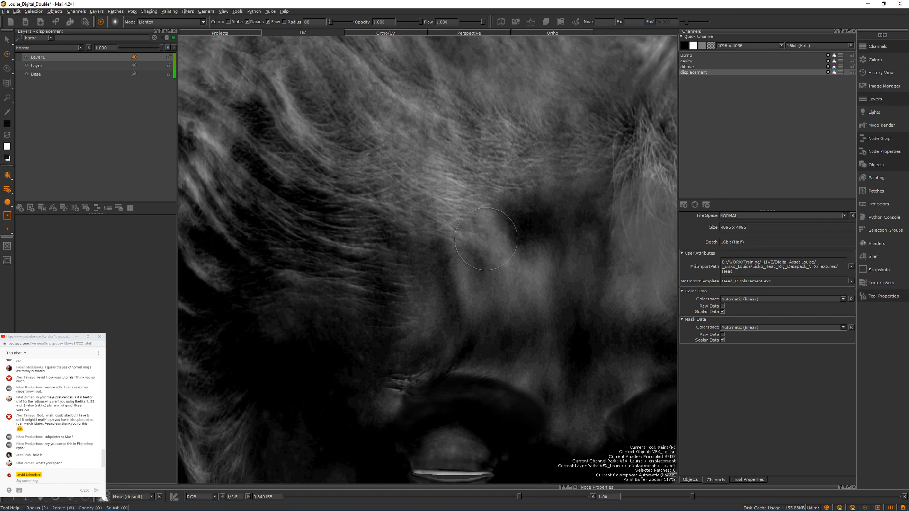
drag(449, 216, 429, 213)
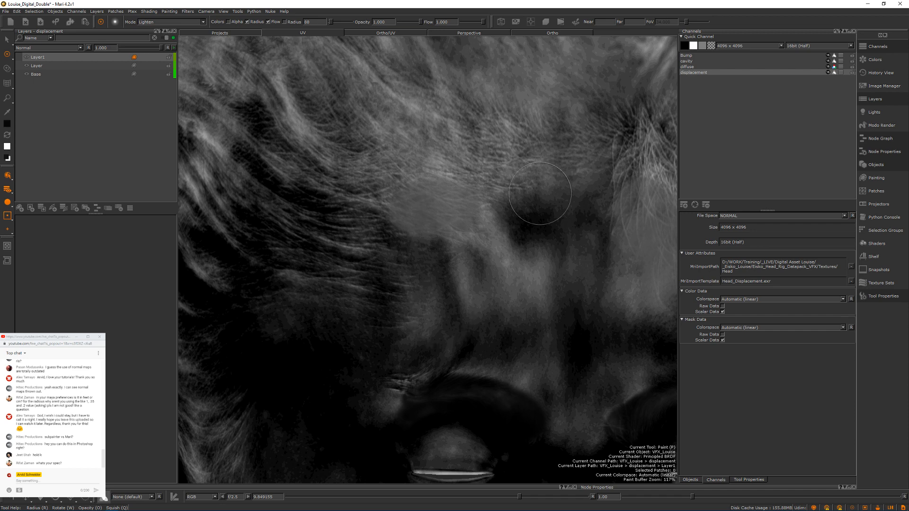
alt+middle_drag(487, 248, 390, 203)
mouse_move(390, 203)
alt+right_down()
mouse_move(395, 213)
mouse_move(462, 189)
alt+right_up()
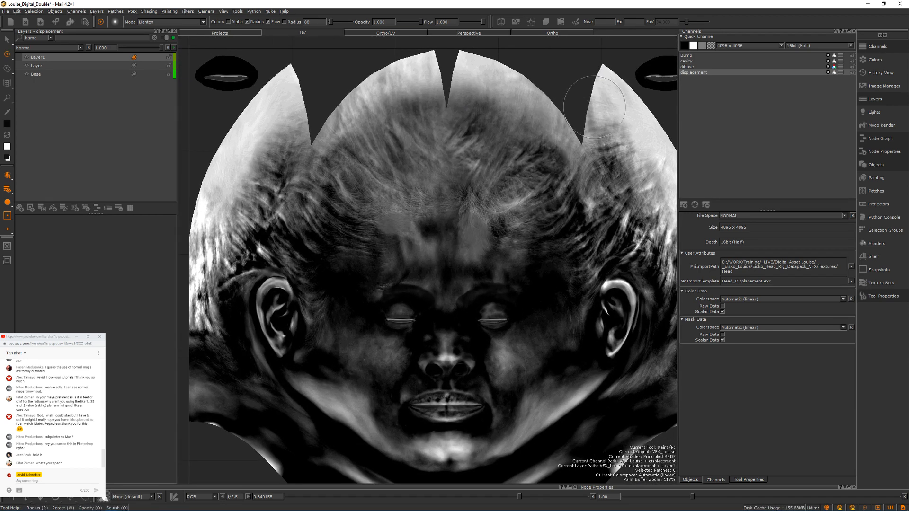
Step: Make the diffuse channel current and reset the viewport gain to 1 so the colors display normally
click(691, 66)
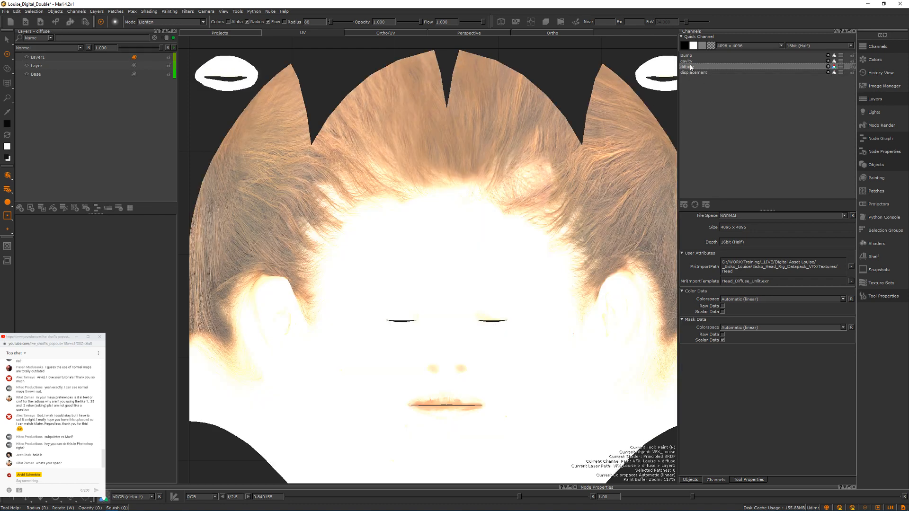
click(248, 498)
click(248, 497)
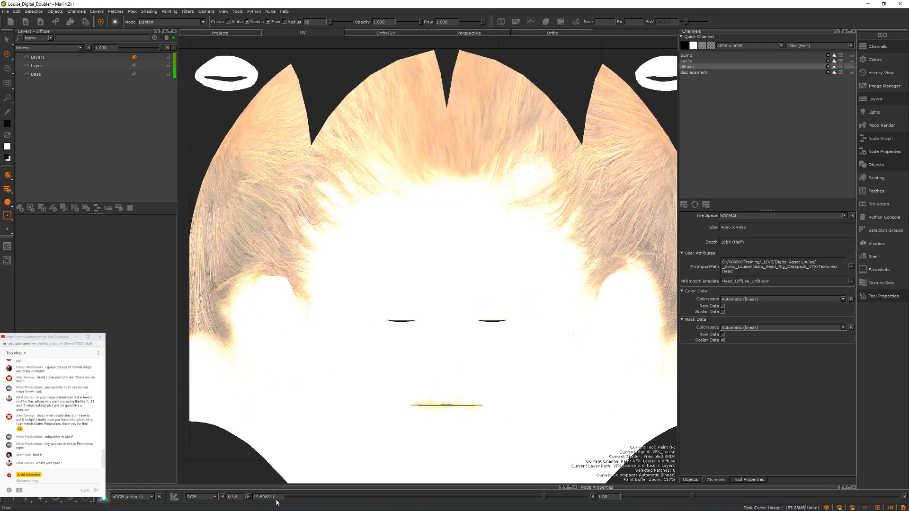
drag(277, 498, 243, 495)
click(257, 496)
text(1)
key(Return)
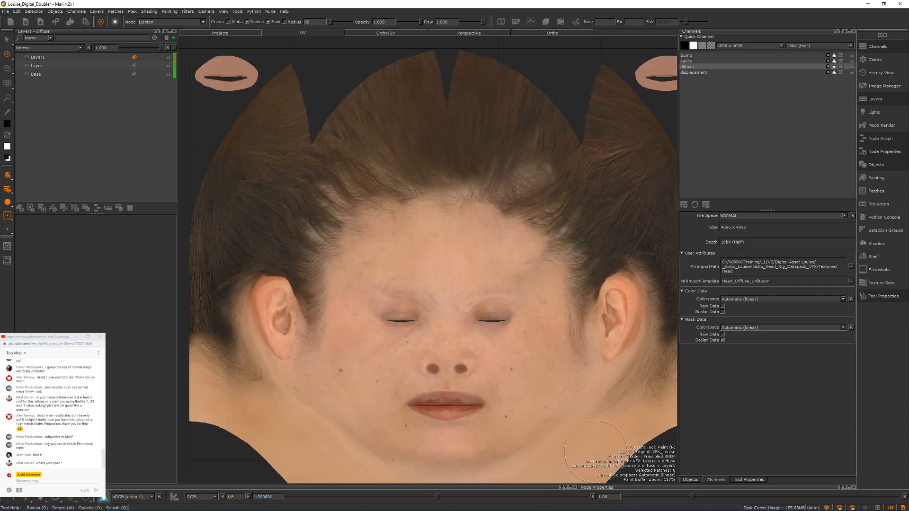
Step: Try to export the current diffuse channel by layer, saving Layer1 as diffuse.exr in the maya/sourceimages folder
right_click(709, 67)
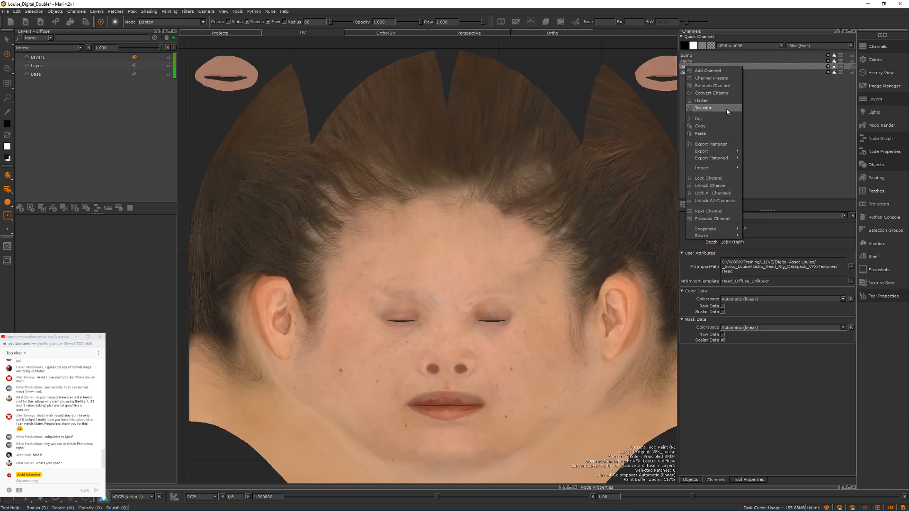
mouse_move(711, 160)
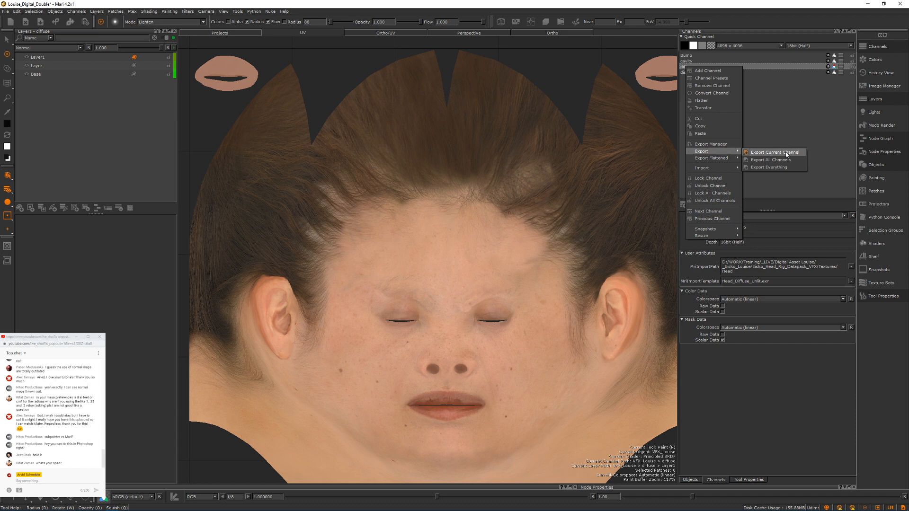
click(786, 152)
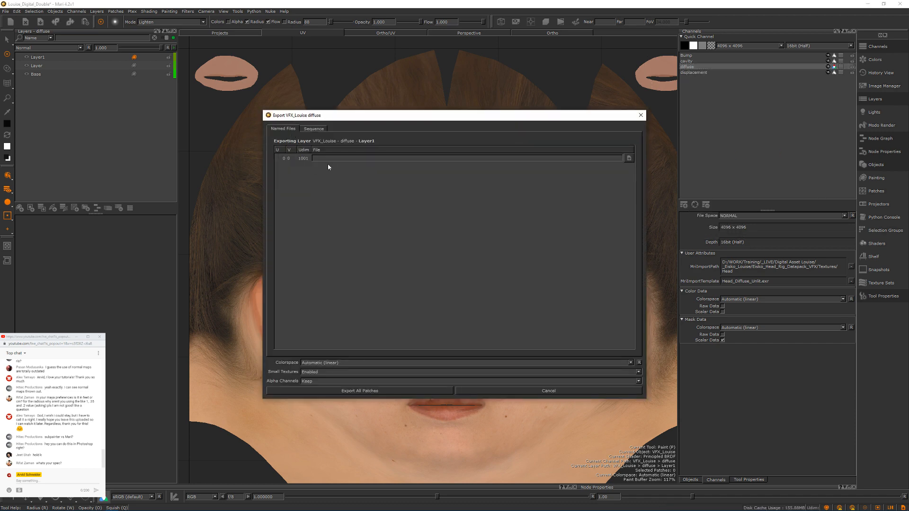
click(628, 159)
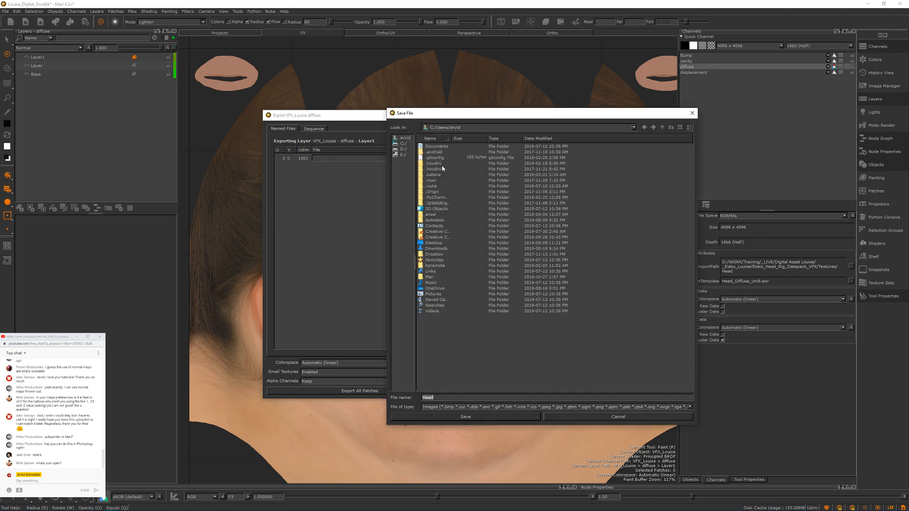
drag(456, 115, 908, 102)
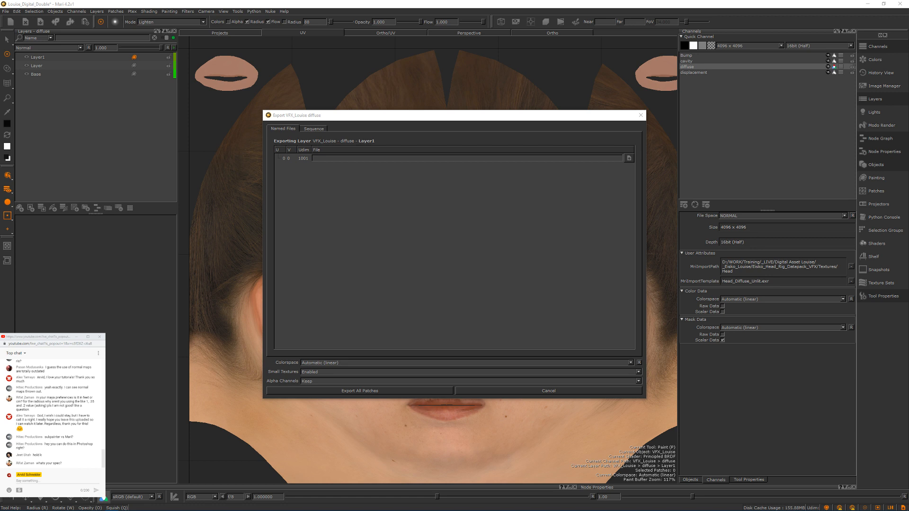
drag(908, 102, 462, 93)
double_click(339, 378)
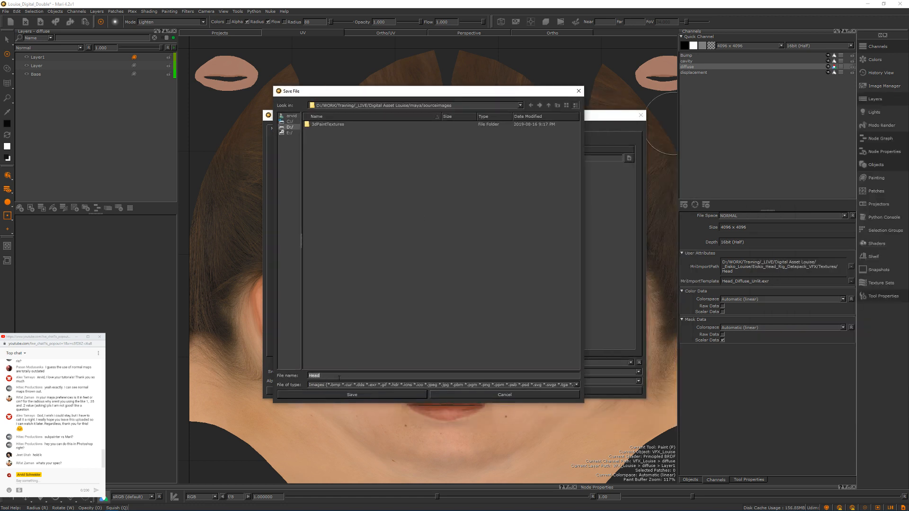
text(diffuse.exr)
click(376, 395)
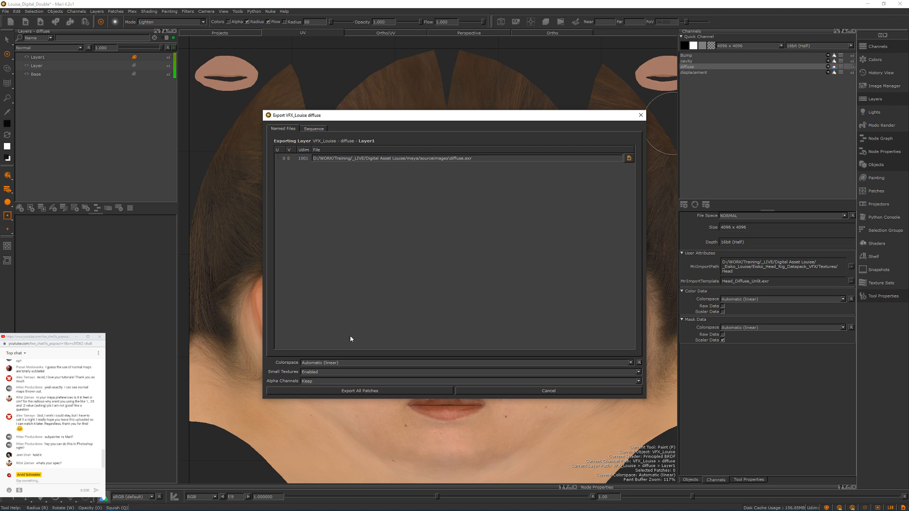
click(325, 391)
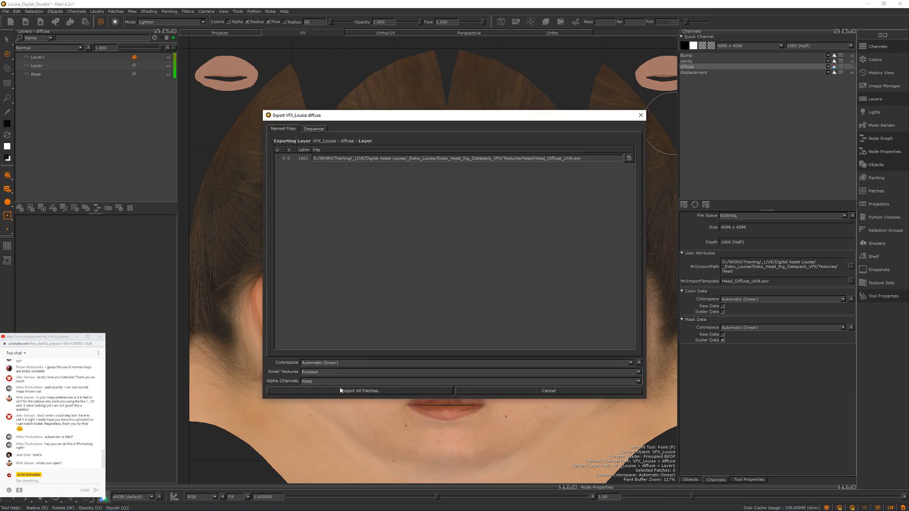
Step: Try to export the Base layer as diffuse.<UDIM>.exr in maya/sourceimages, then cancel rather than overwrite the original Head_Diffuse_Unlit.exr
drag(492, 118, 474, 116)
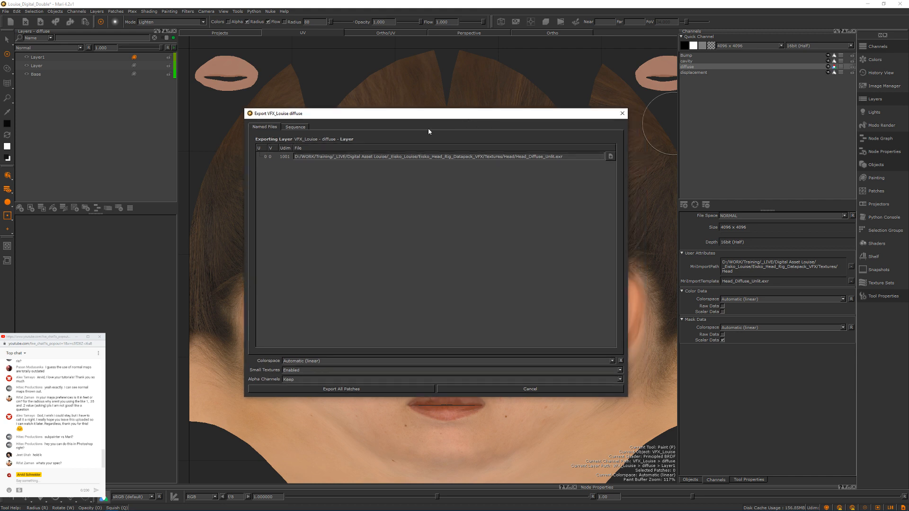
click(344, 389)
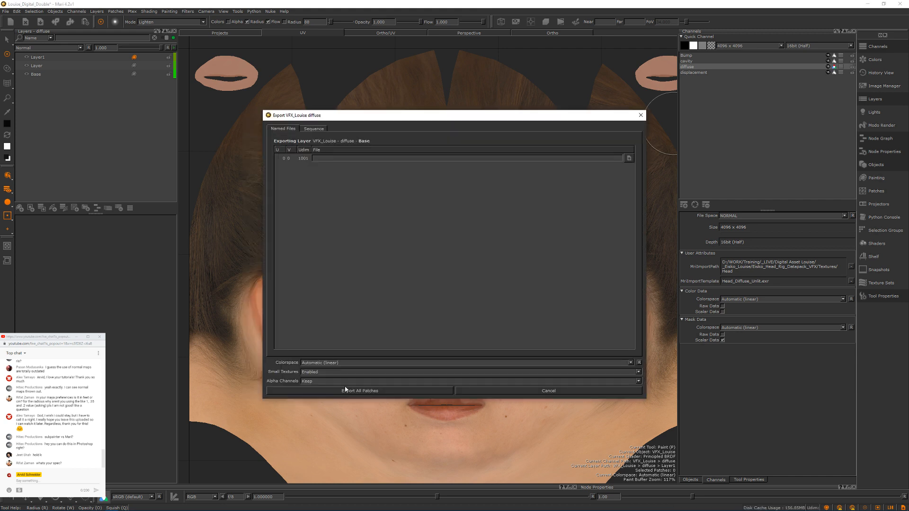
click(113, 505)
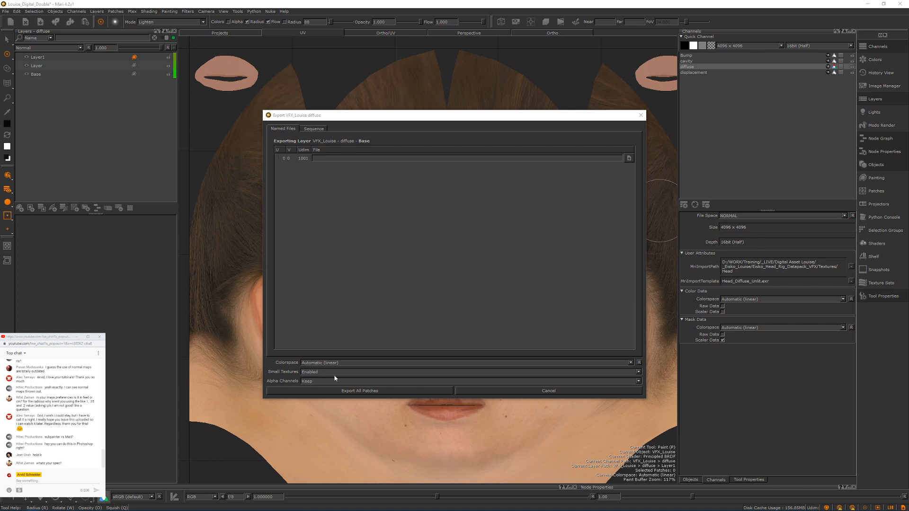
click(628, 158)
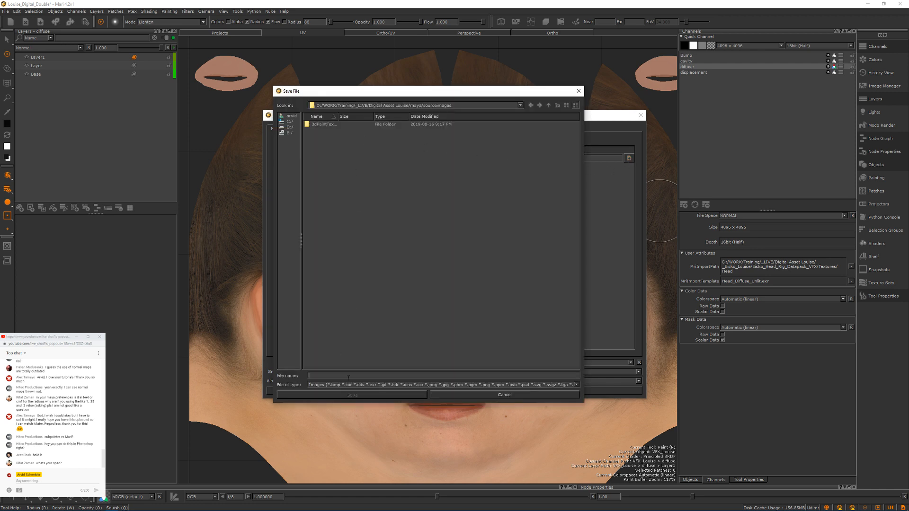
text(diffuse)
click(543, 384)
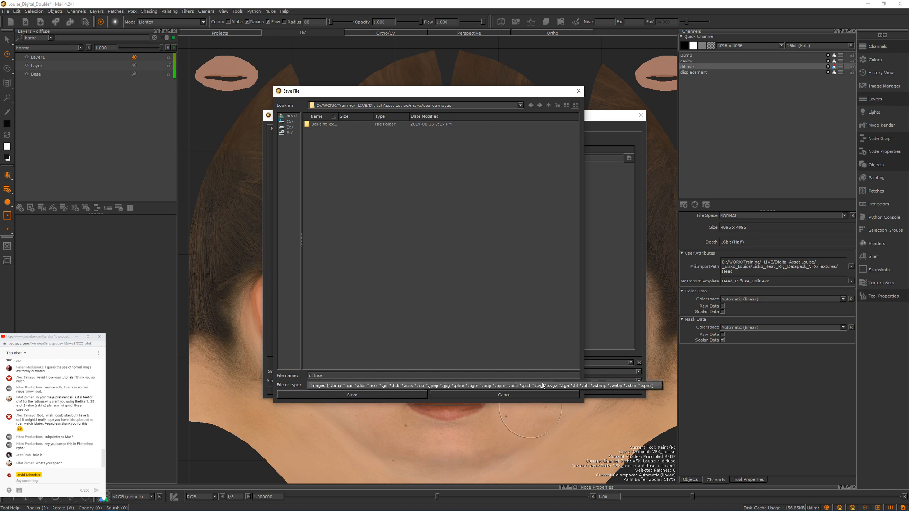
click(544, 386)
click(471, 376)
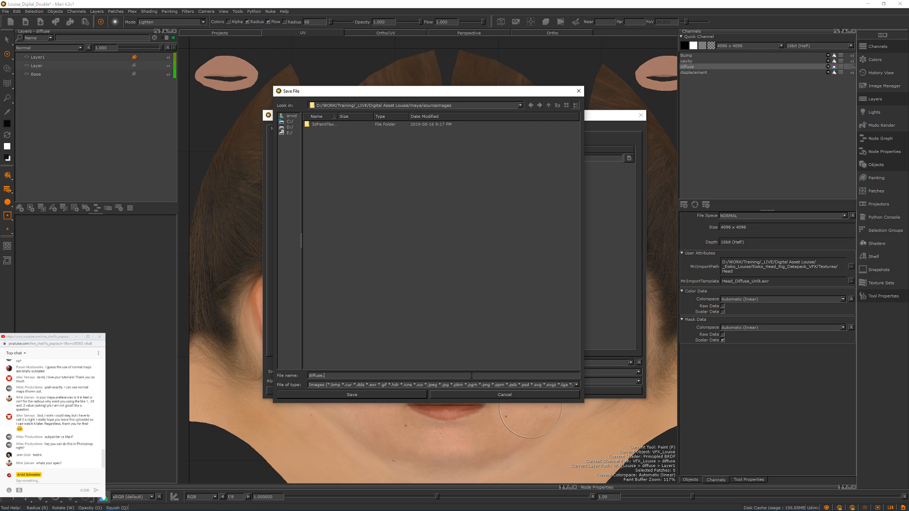
text(.<UDIM>.exr)
key(Return)
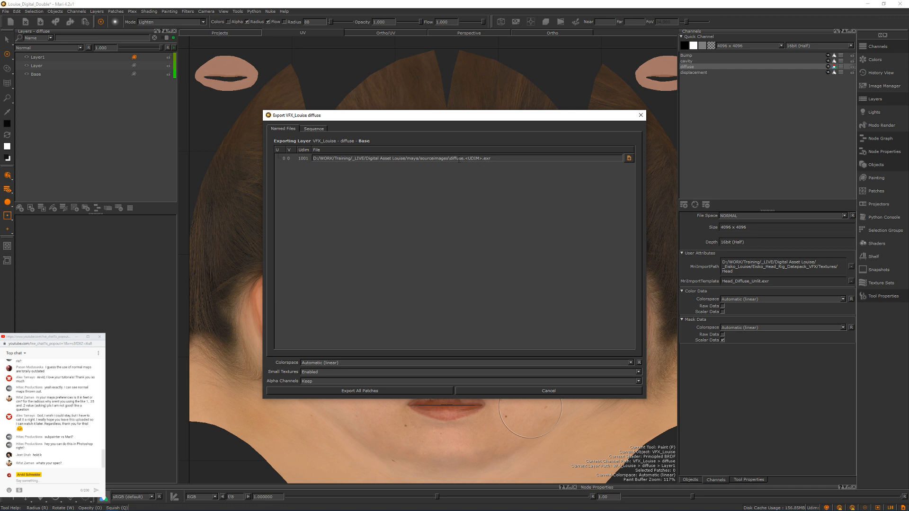
text(/)
click(327, 391)
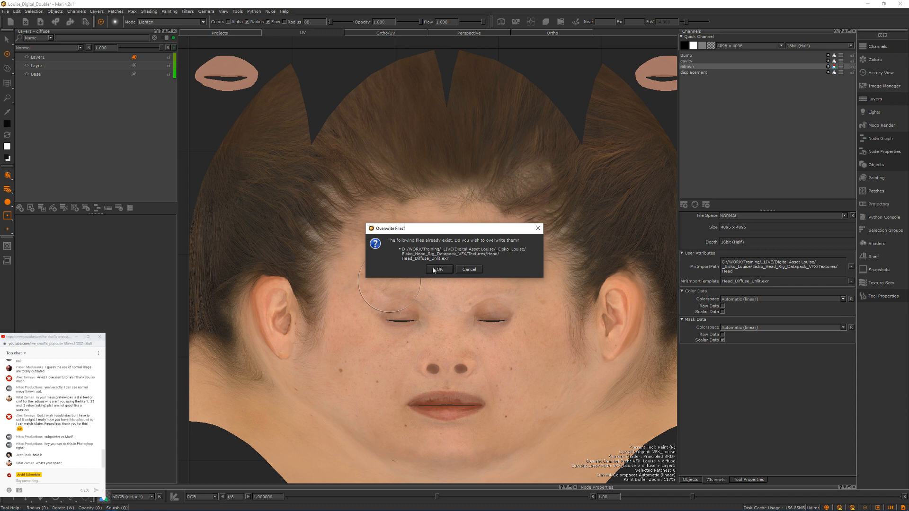
click(470, 270)
Step: Try to export the current diffuse channel flattened as diffuse.<UDIM>.exr in maya/sourceimages with RLE compression
right_click(691, 67)
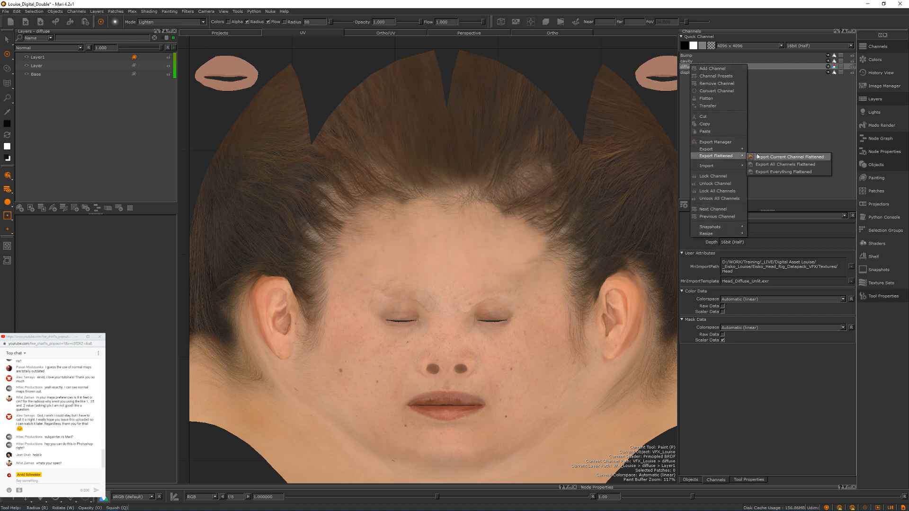
click(758, 156)
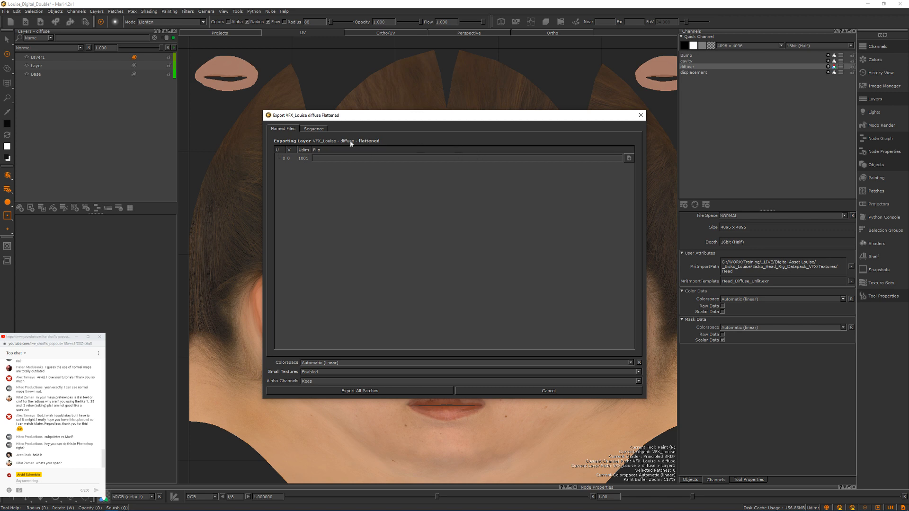
click(630, 158)
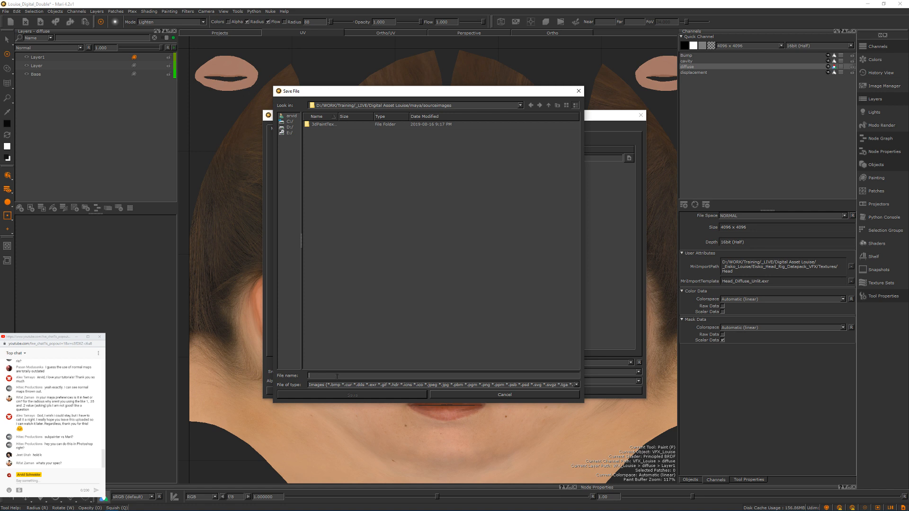
text(diffus)
text(e.<UDI)
text(M)
text(IM)
click(353, 395)
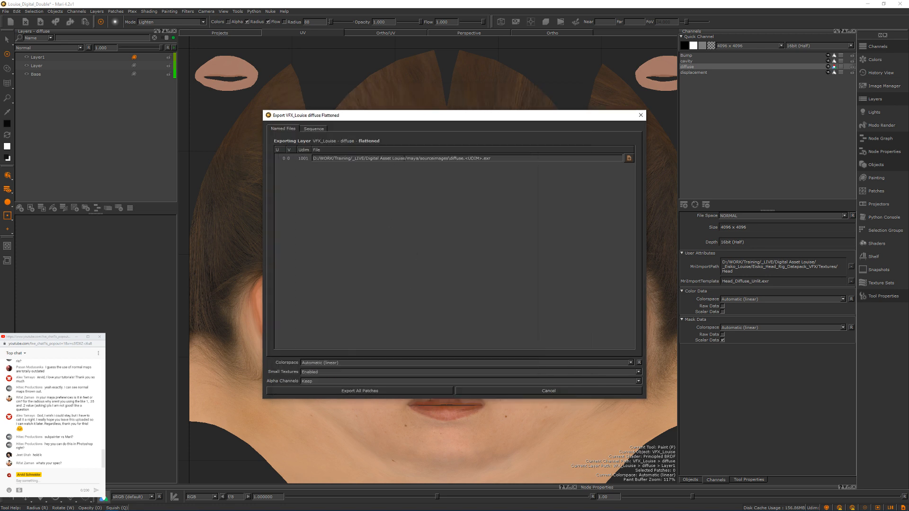
click(368, 390)
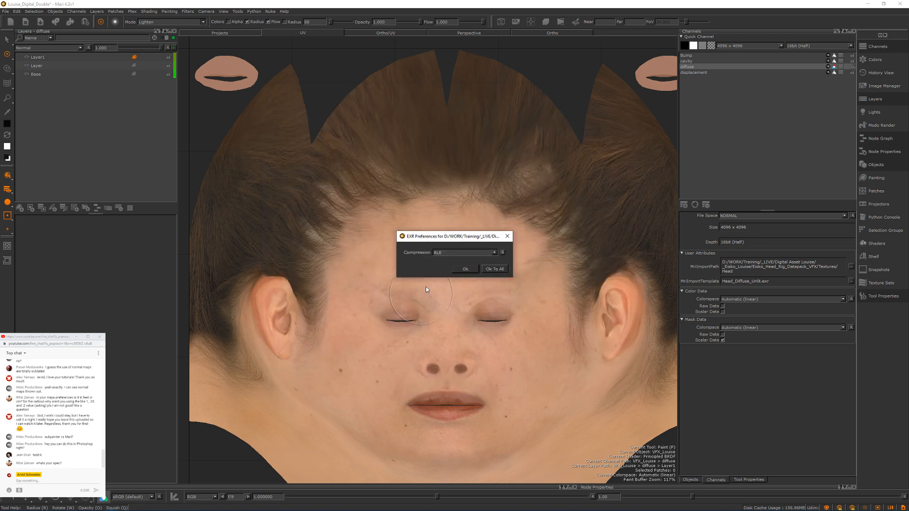
click(463, 270)
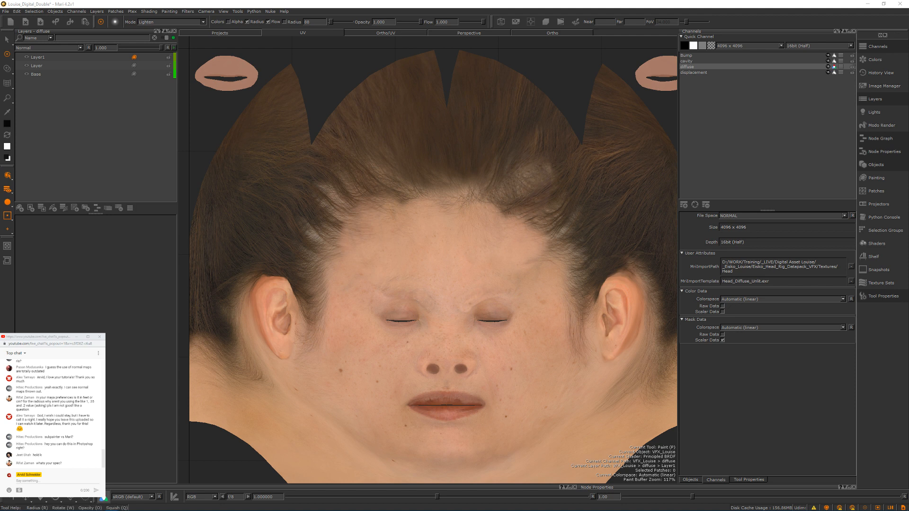
Step: Retry the flattened diffuse export as diffuse.<UDIM>.exr, using a forward slash before the file name in the maya/sourceimages path
right_click(706, 69)
mouse_move(727, 170)
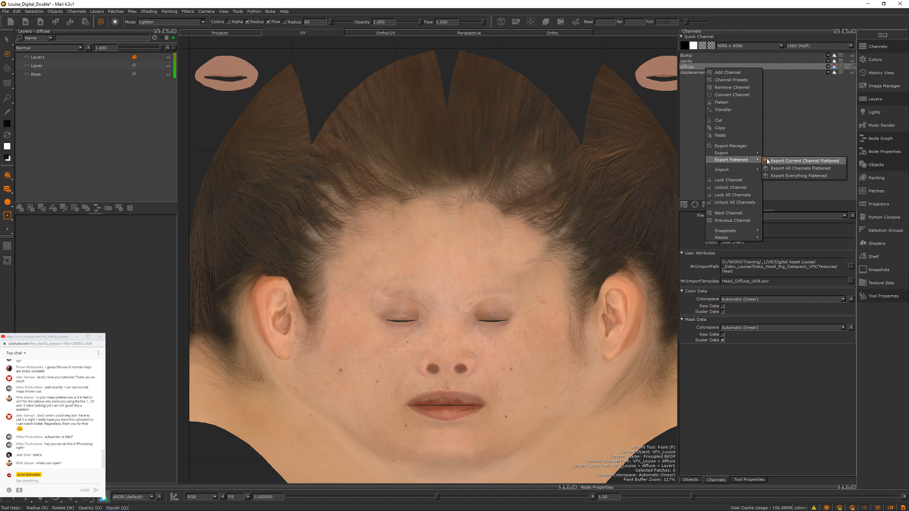
click(771, 158)
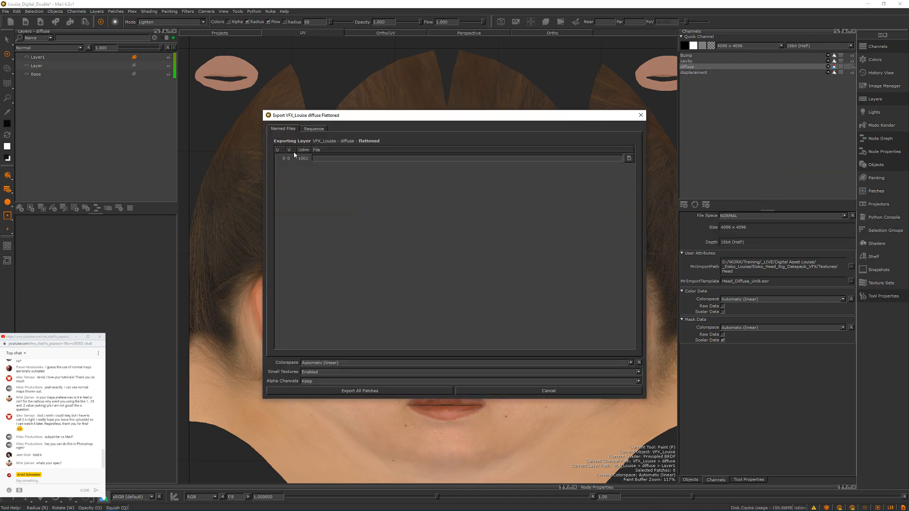
click(629, 158)
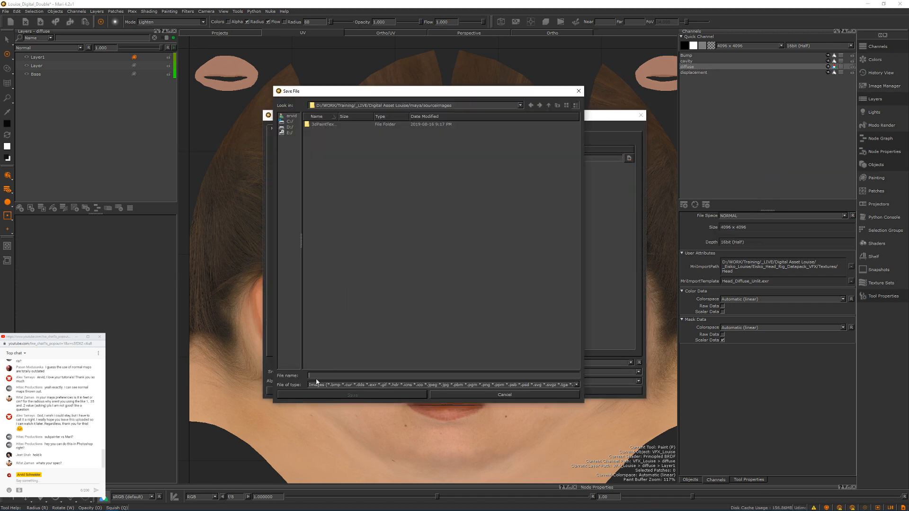
text(diffuse.<UDIM>.exr)
click(379, 395)
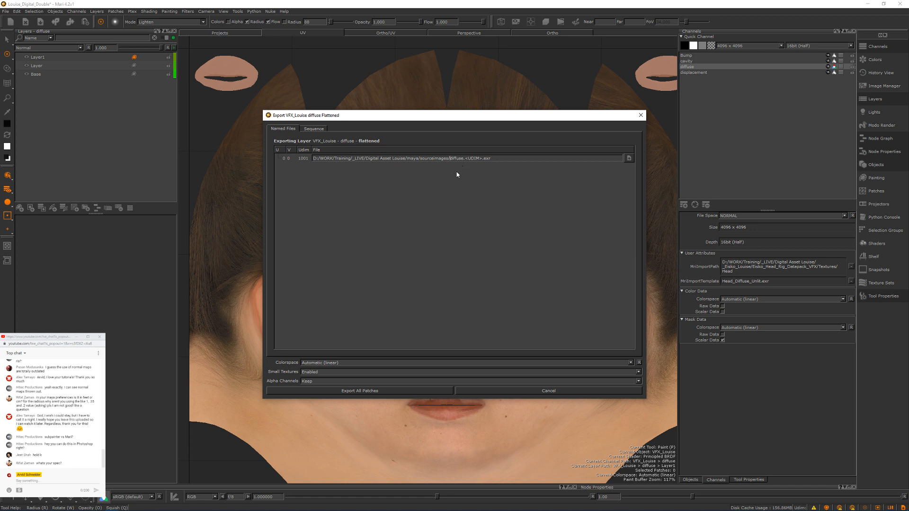
click(356, 391)
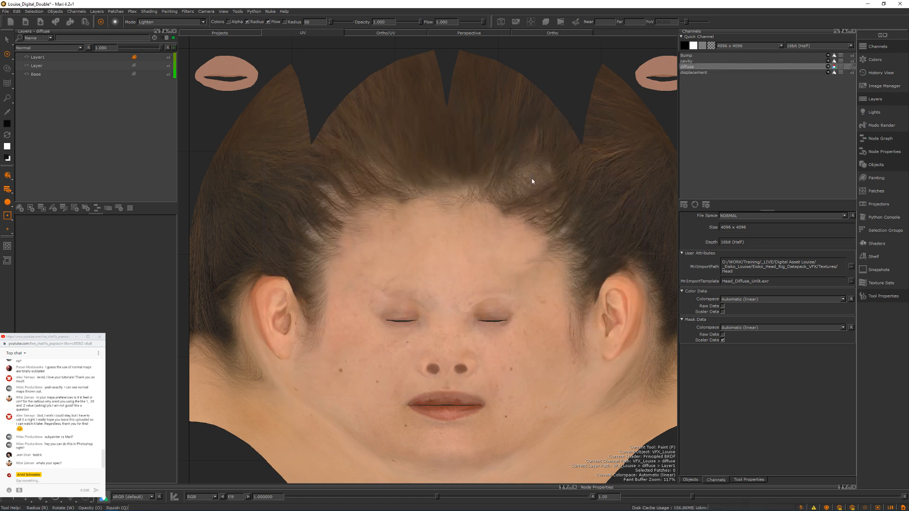
key(ctrl+z)
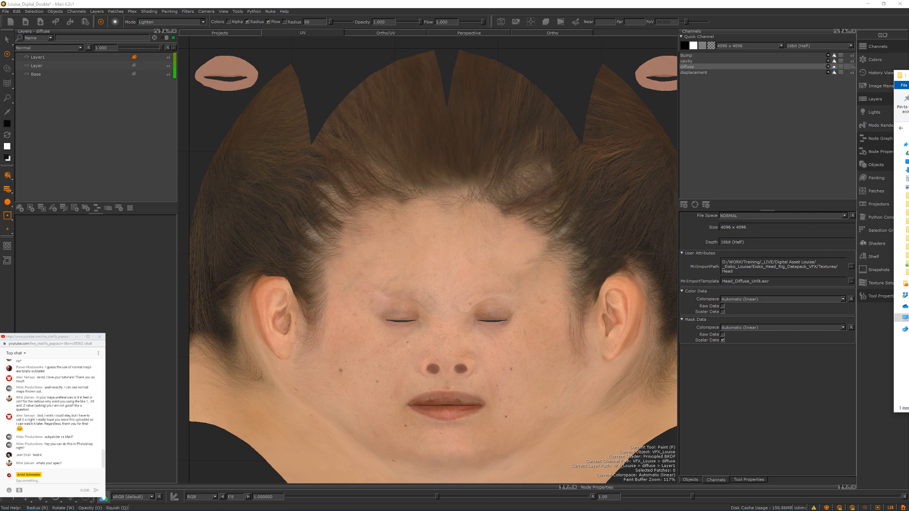
right_click(691, 69)
mouse_move(724, 166)
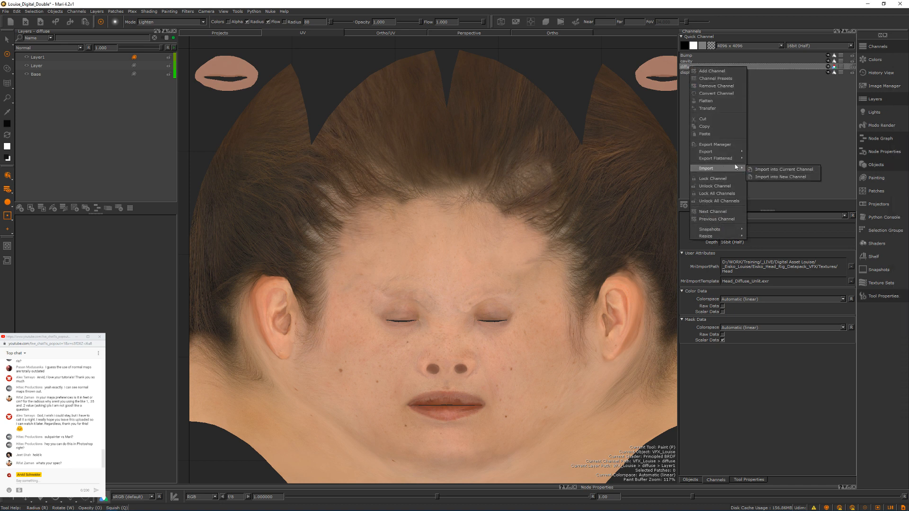
click(759, 160)
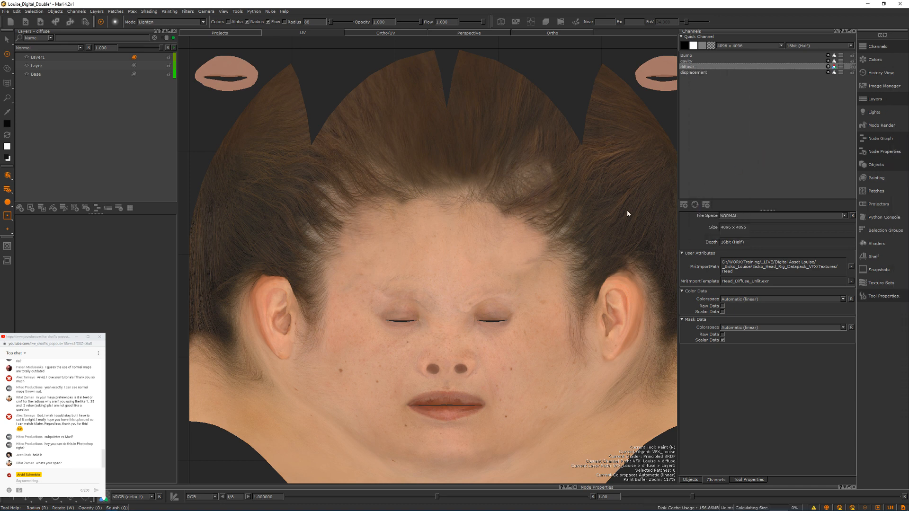
click(627, 159)
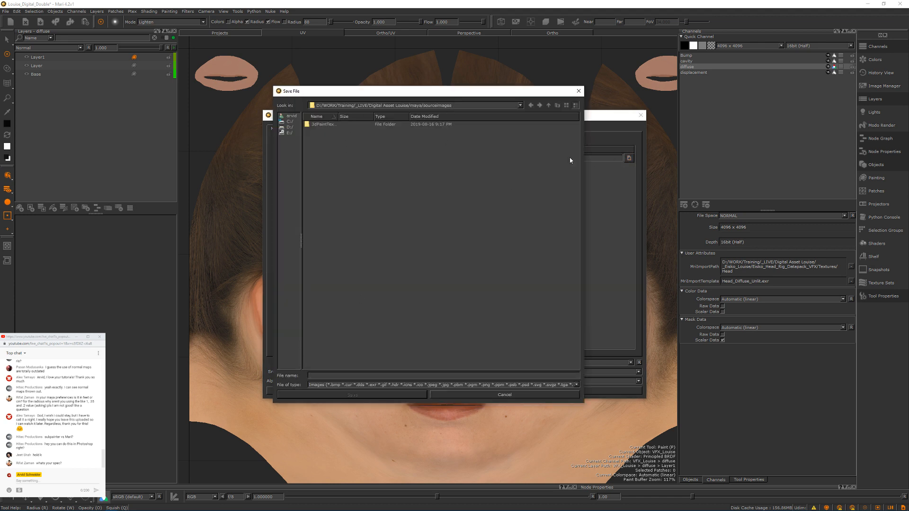
click(578, 91)
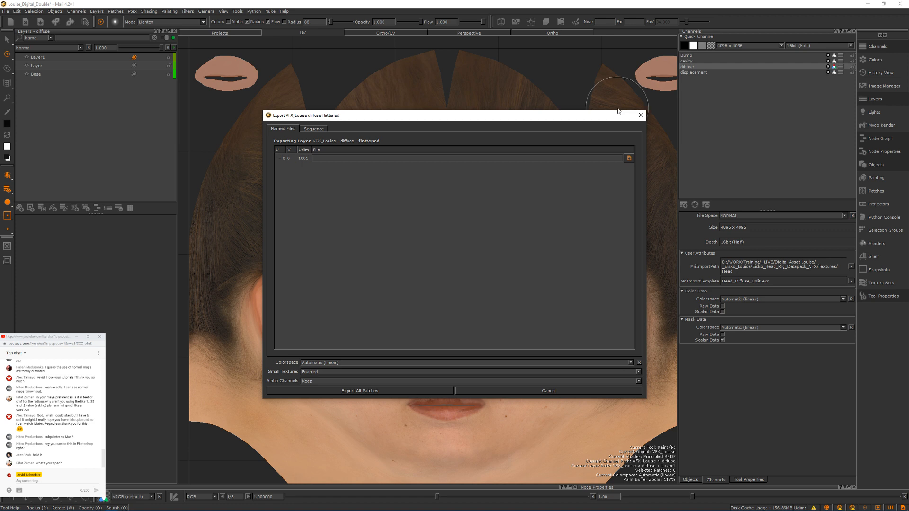
click(641, 115)
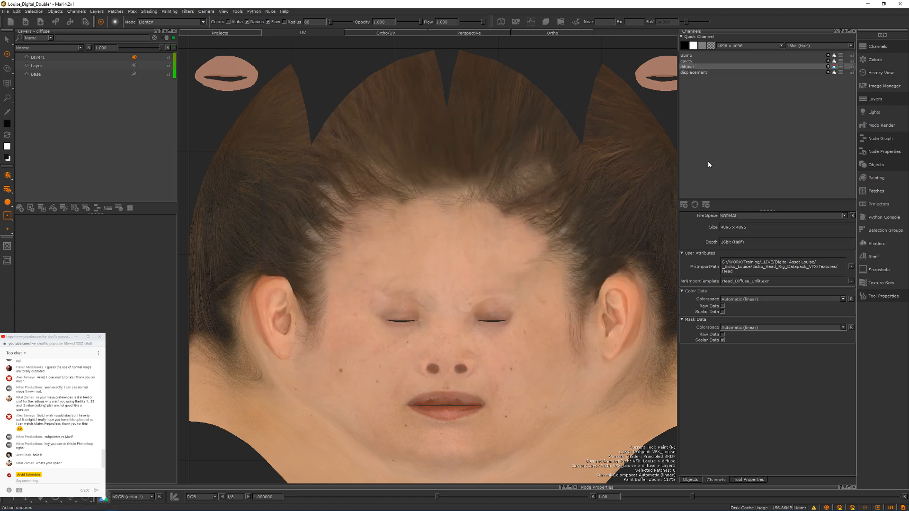
Step: Switch to Maya, clear the node selection and add a new empty graph tab to the Hypershade
click(865, 5)
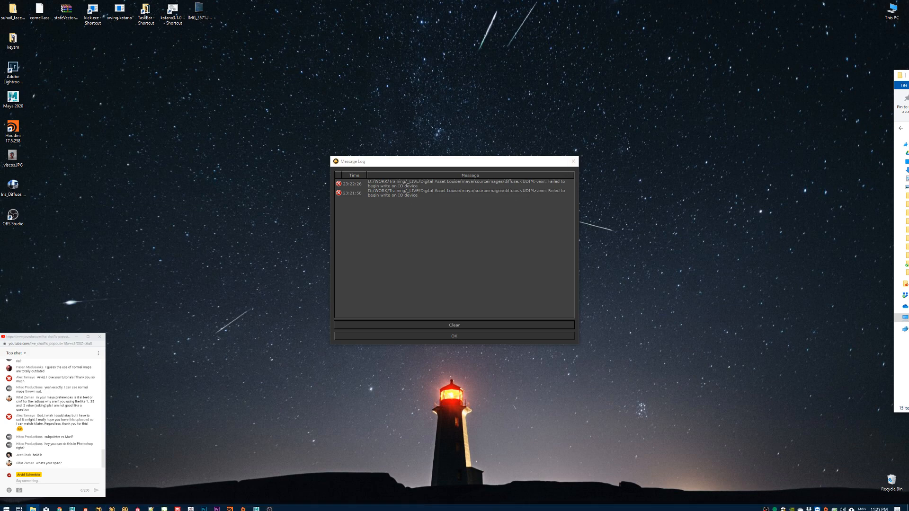
mouse_move(256, 506)
click(289, 481)
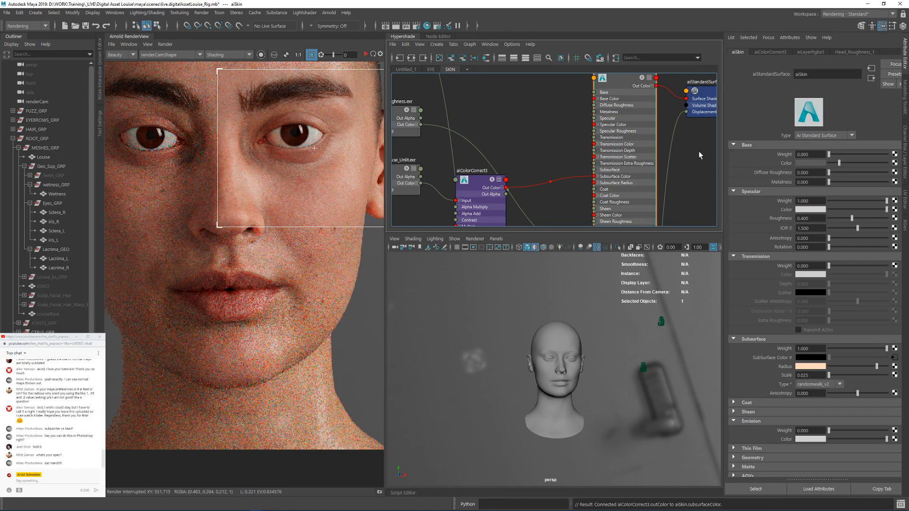
click(552, 135)
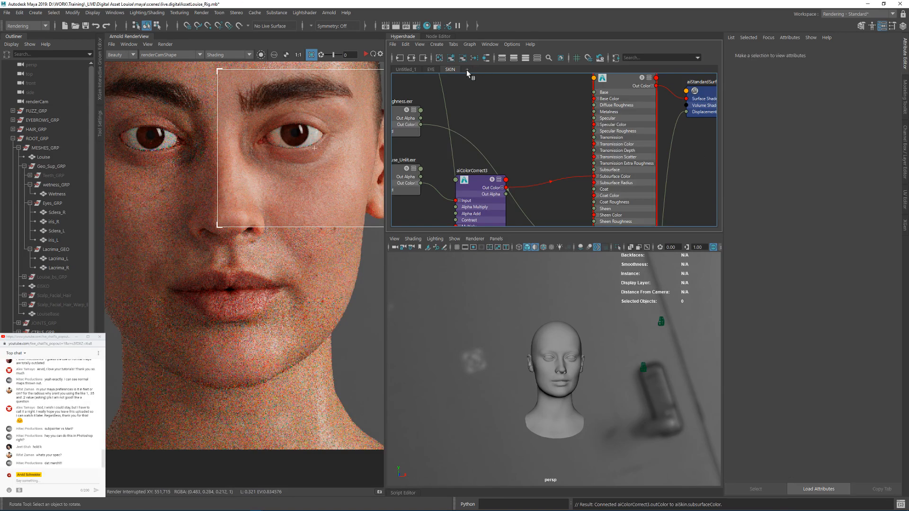
click(467, 69)
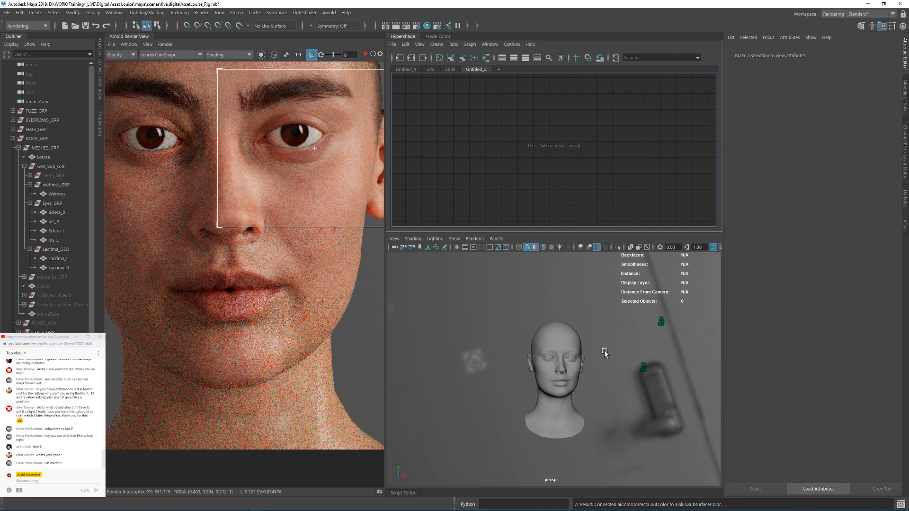
Step: Collapse ROOT_GRP in the Outliner and turn on the visibility of the Hair_Layer display layer
alt+drag(570, 351, 544, 354)
alt+right_drag(545, 353, 627, 352)
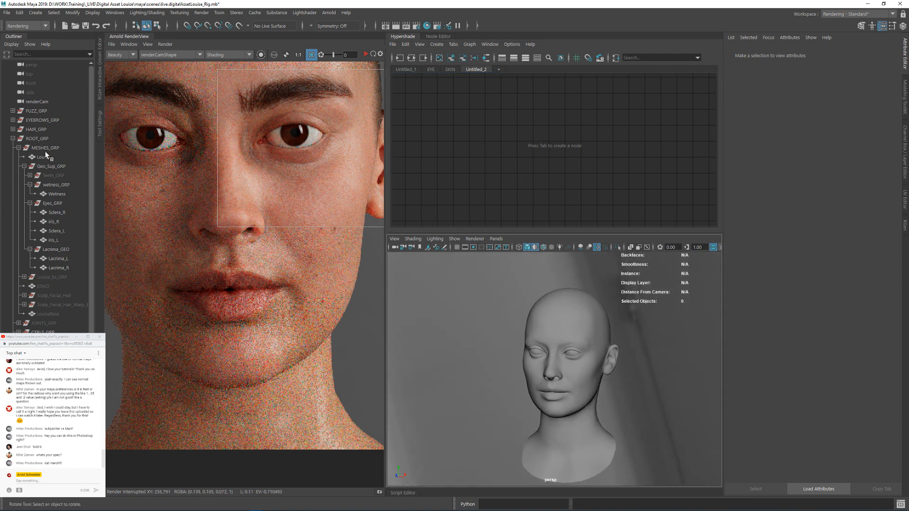
click(12, 139)
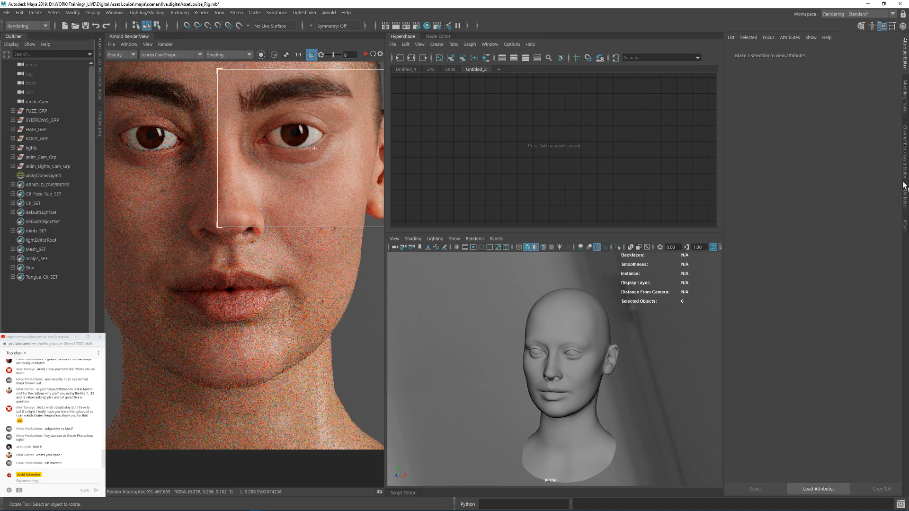
click(905, 159)
click(814, 396)
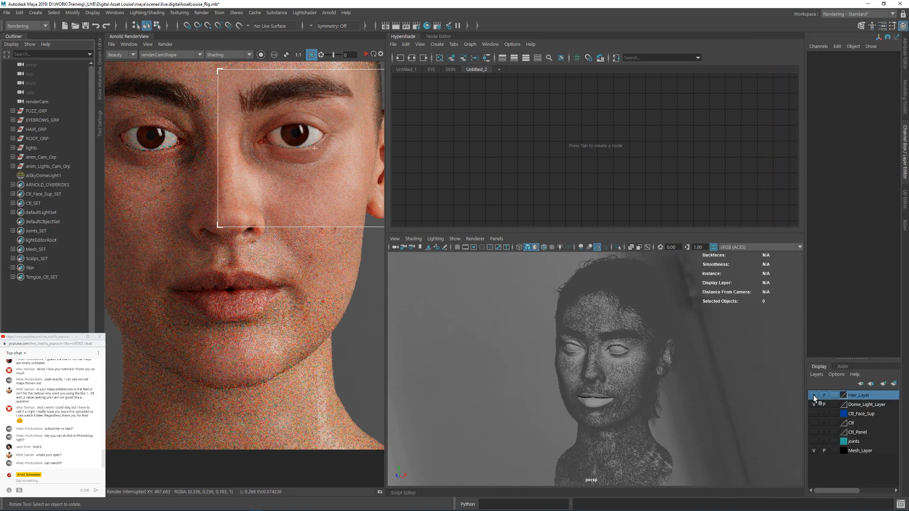
alt+drag(575, 358, 624, 356)
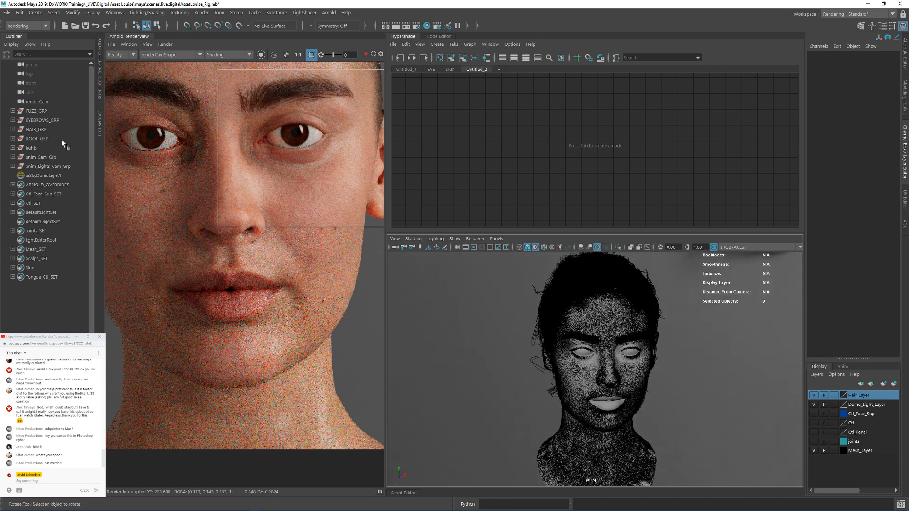
scroll(695, 360, up, 5)
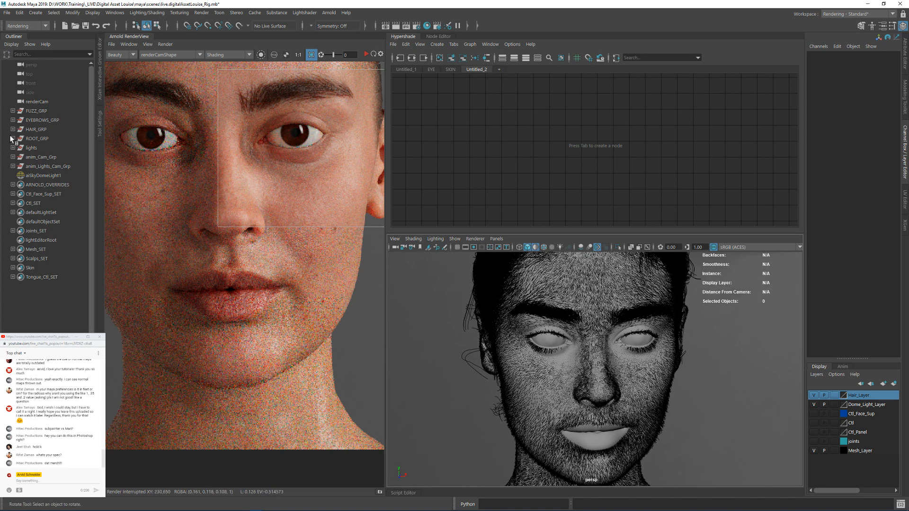
Step: Expand the fuzz, eyebrow and hair groups in the Outliner and hide HAIR_GRP and EYEBROWS_GRP
click(13, 120)
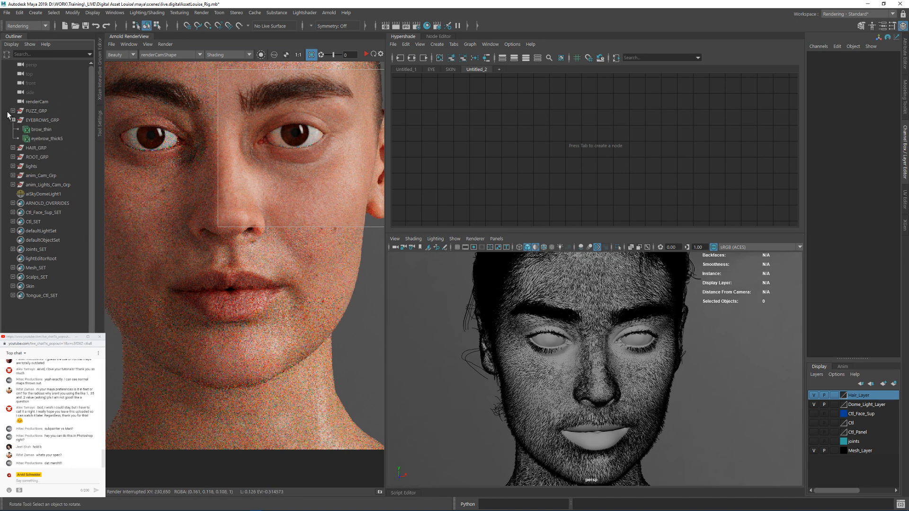
click(12, 111)
click(12, 166)
click(35, 166)
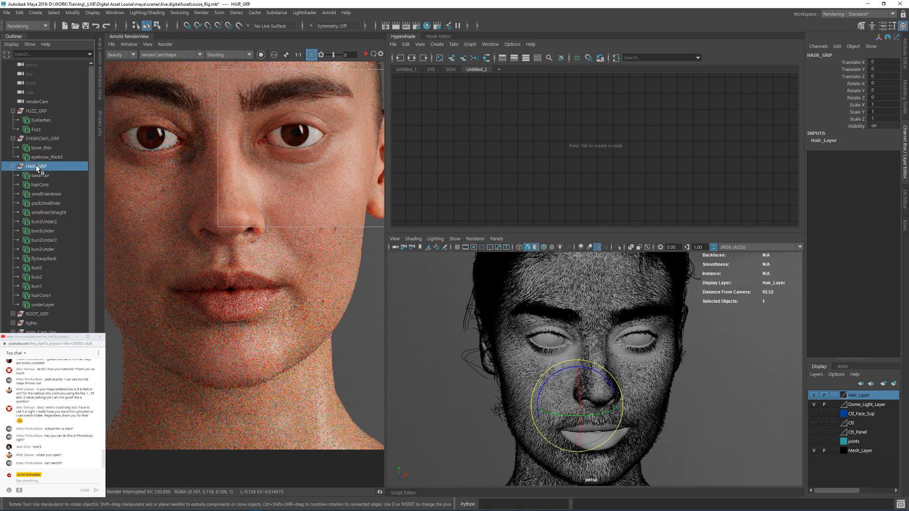
key(ctrl+h)
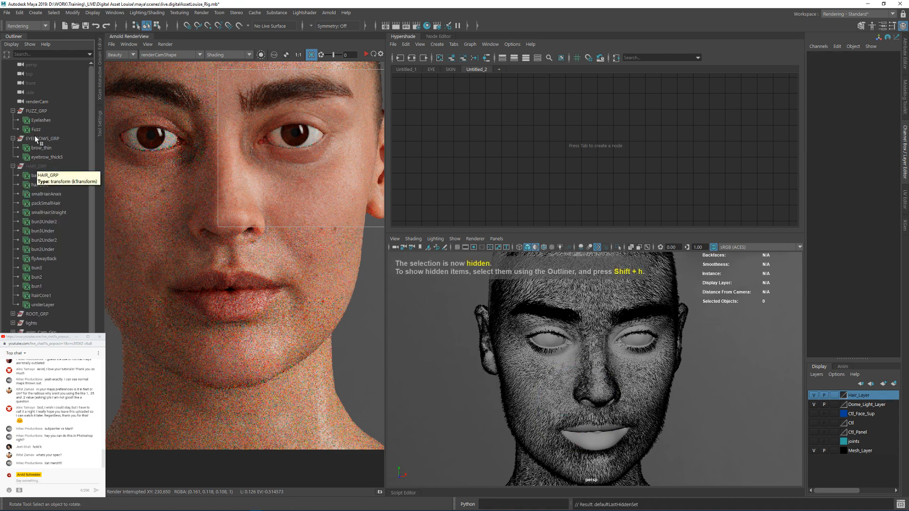
click(35, 136)
key(ctrl+h)
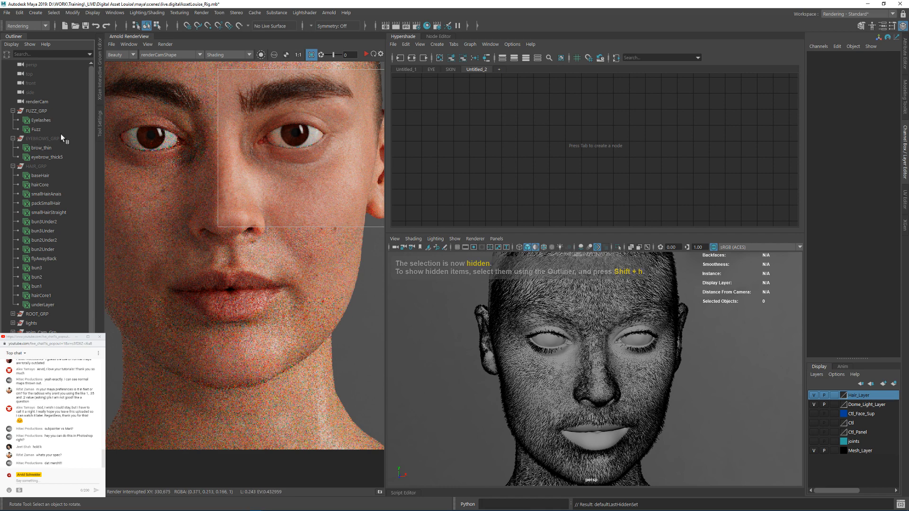
Step: Select the Fuzz description and rename the new Hypershade graph tab HAIR
scroll(710, 373, up, 5)
alt+drag(710, 374, 526, 317)
click(36, 129)
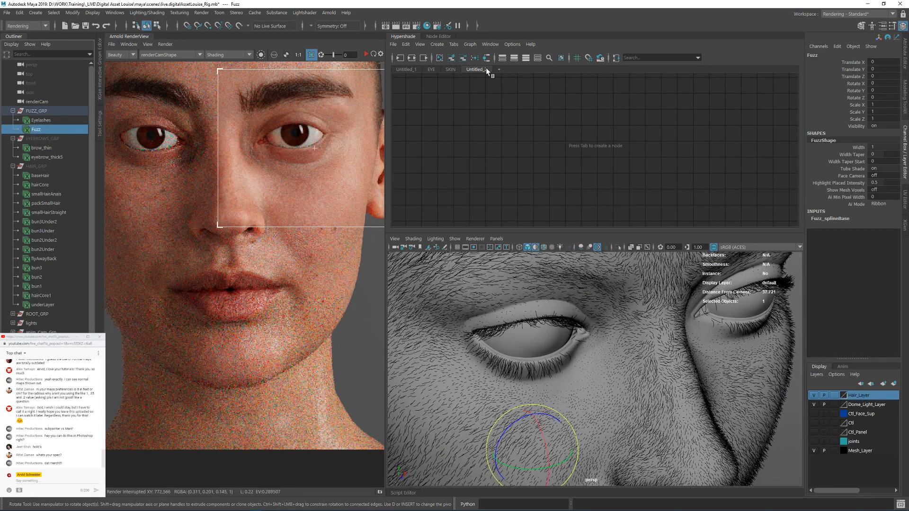
double_click(474, 69)
text(HAIR)
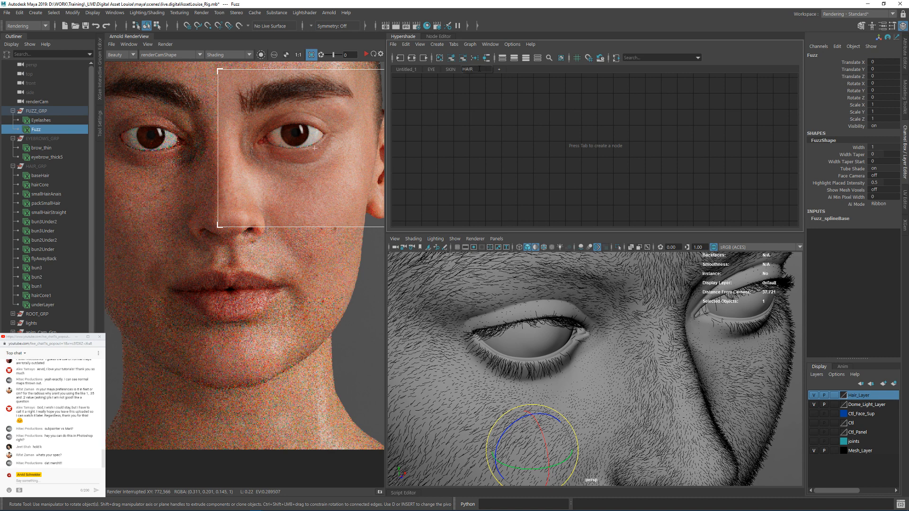
key(Return)
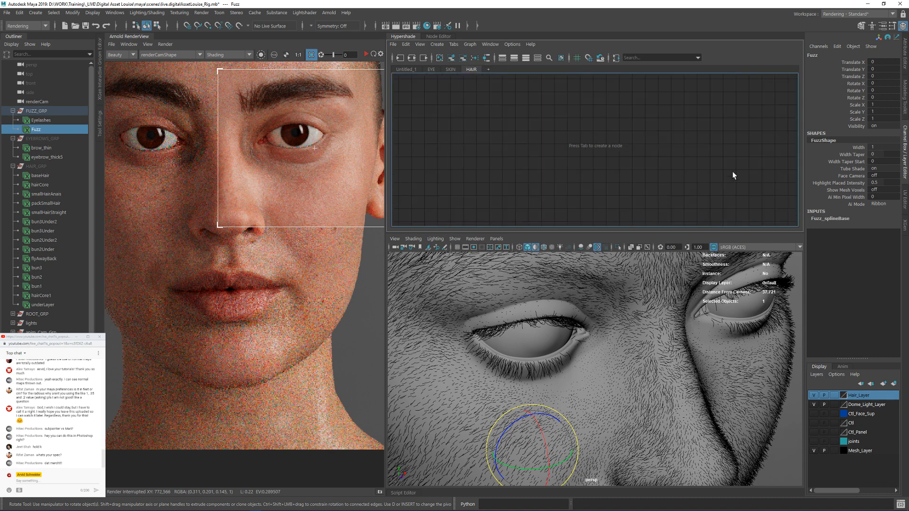
Step: Create two aiStandardHair shaders in the HAIR graph
key(Tab)
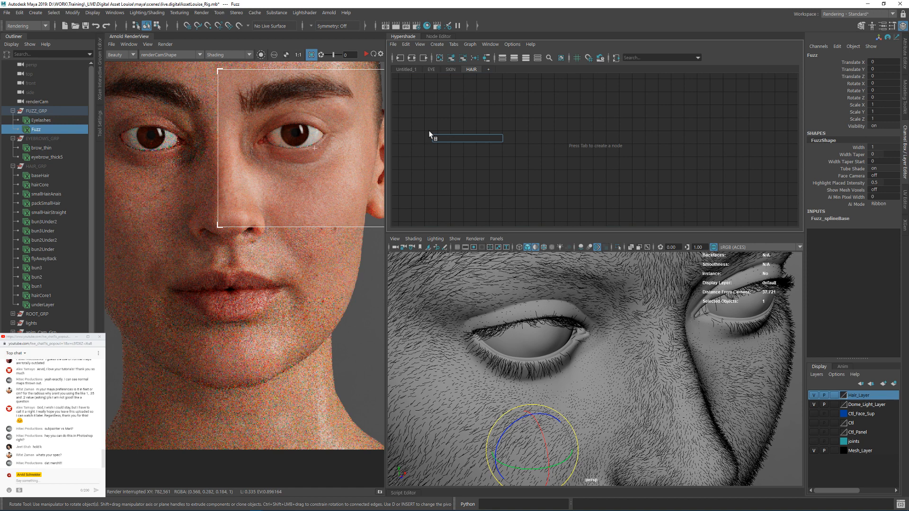
text(stand)
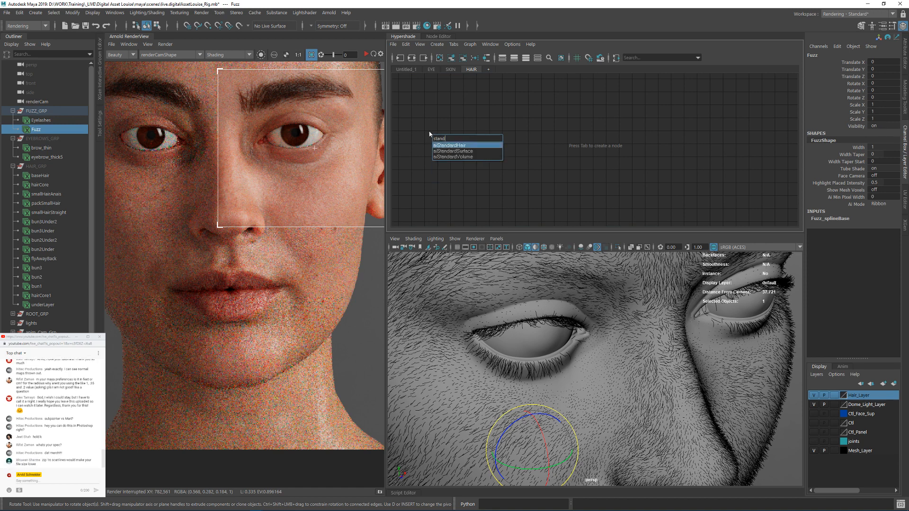
key(Return)
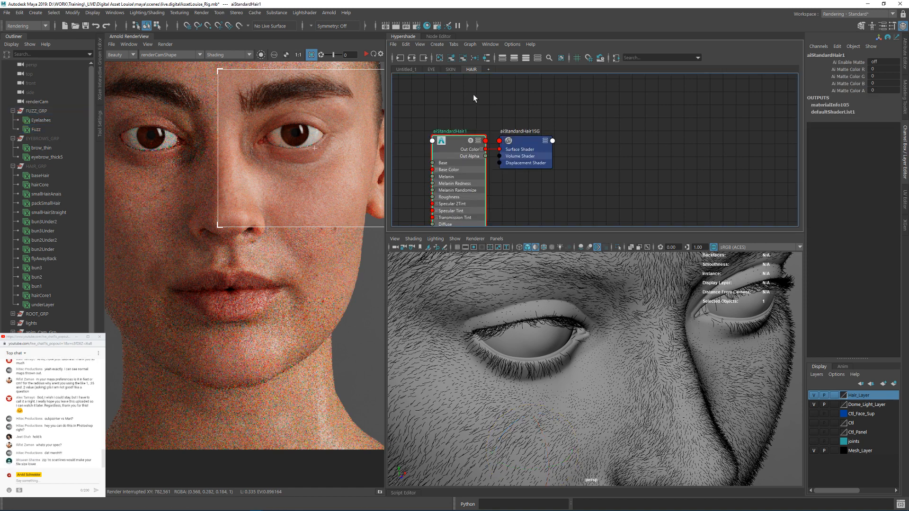
key(Tab)
text(stand)
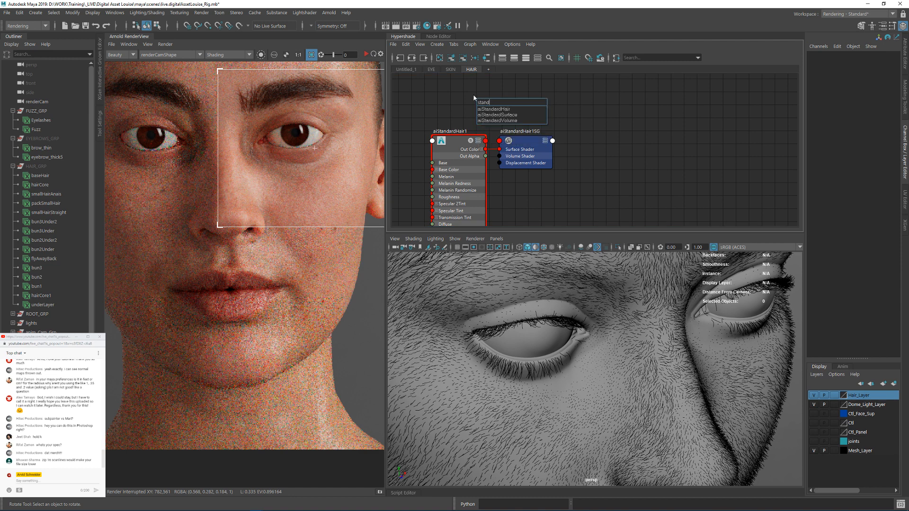
key(Down)
key(Return)
Step: Arrange the two hair shaders and their shading groups in the graph so that the second sits above the first without overlapping
alt+middle_drag(520, 107, 533, 144)
alt+right_drag(548, 137, 520, 135)
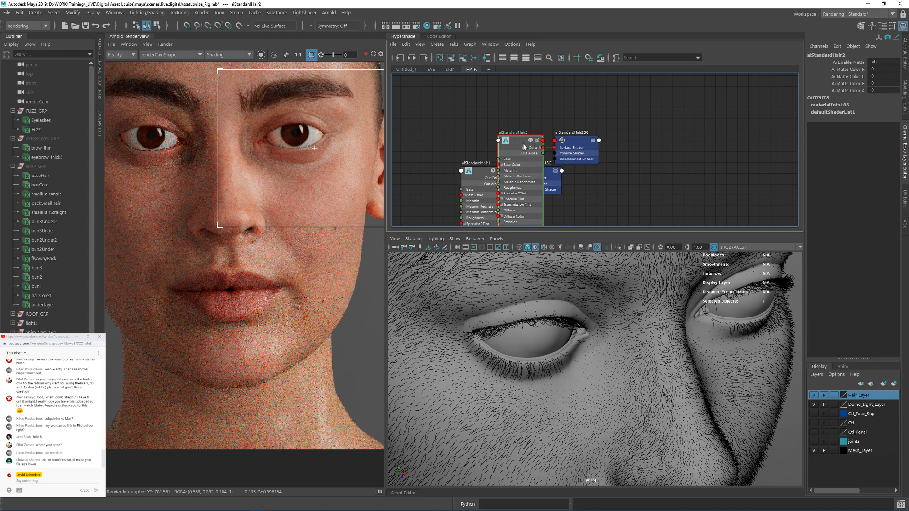
alt+middle_drag(523, 143, 515, 102)
drag(515, 102, 461, 82)
drag(564, 195, 494, 134)
alt+middle_drag(535, 160, 547, 120)
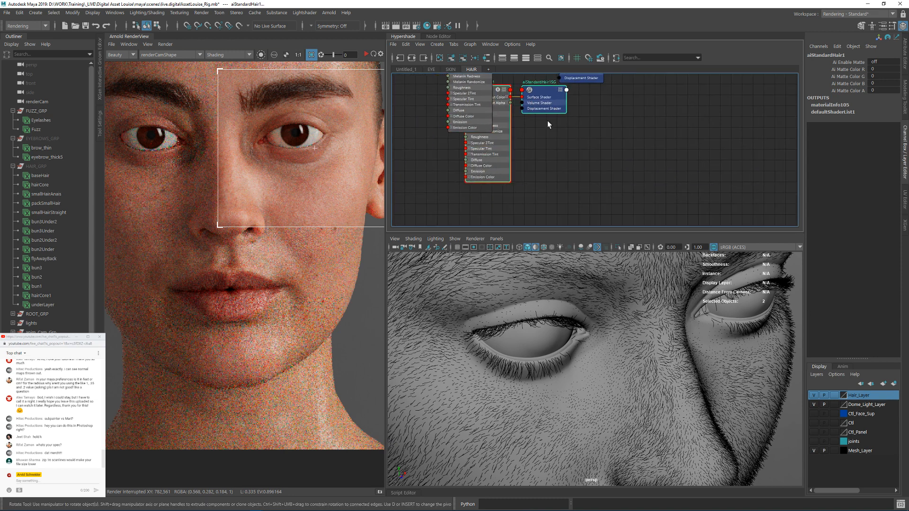
drag(544, 102, 558, 167)
Step: Rename the lower hair shader, aiStandardHair1, as aiLashes
click(510, 138)
double_click(505, 146)
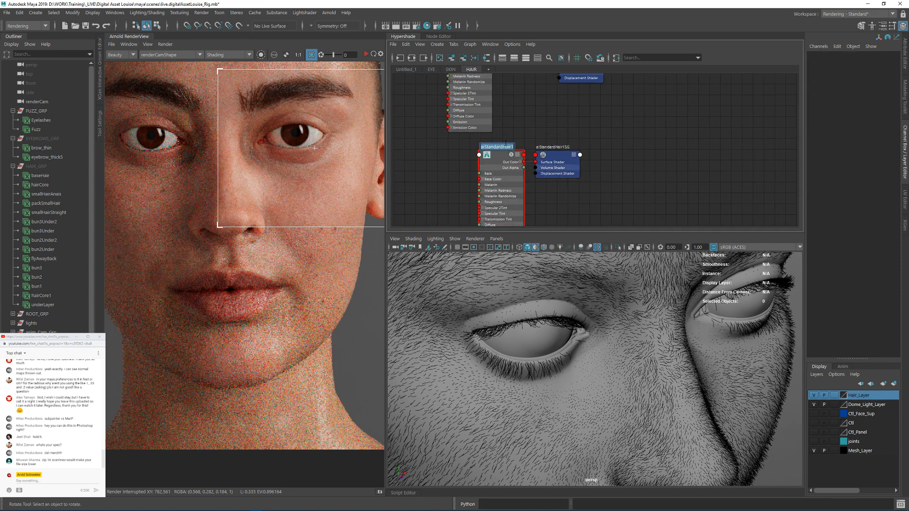
text(aiLashes)
key(Return)
Step: Space the node networks apart and rename the upper hair shader, aiStandardHair2, as aiPeachFuzz
alt+middle_drag(496, 146, 505, 182)
scroll(490, 98, up, 1)
scroll(491, 98, down, 1)
alt+middle_drag(551, 141, 555, 185)
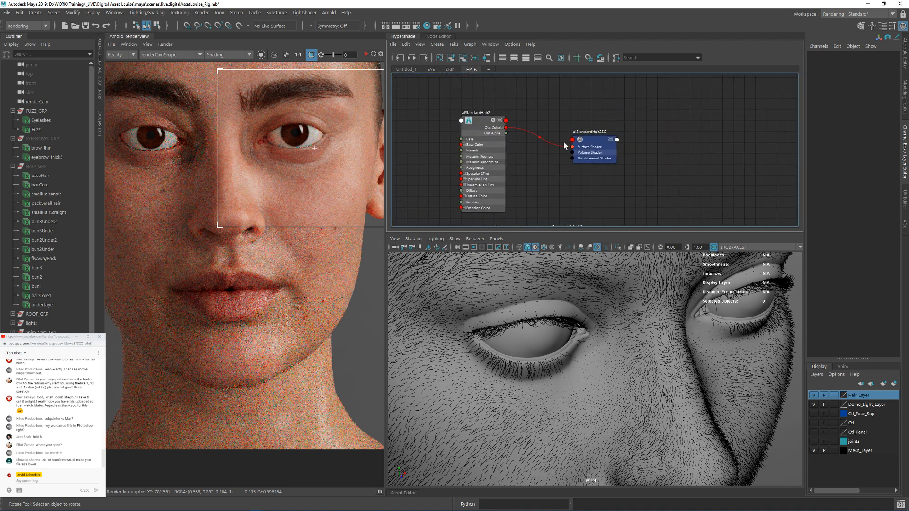
double_click(479, 112)
text(aiPeach)
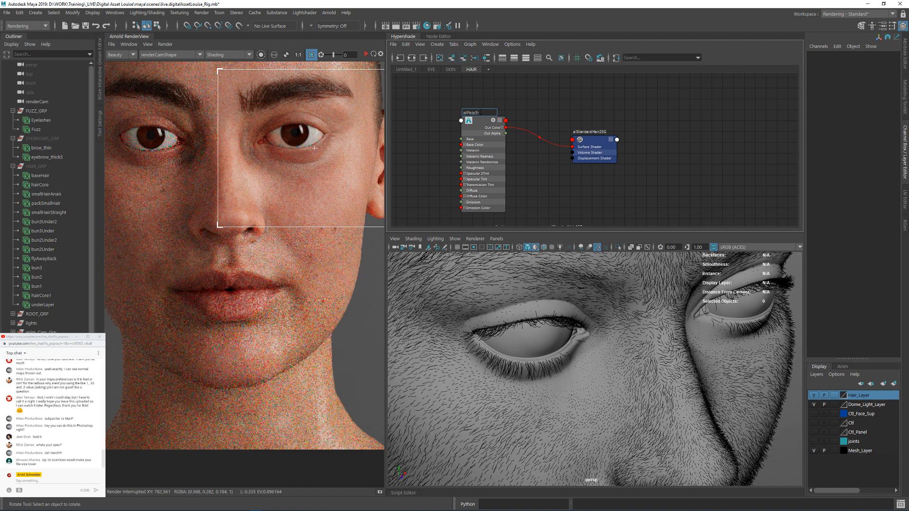
text(Fuzz)
key(Return)
Step: Assign the aiPeachFuzz shader to the Fuzz description and the aiLashes shader to the Eyelashes description
click(48, 130)
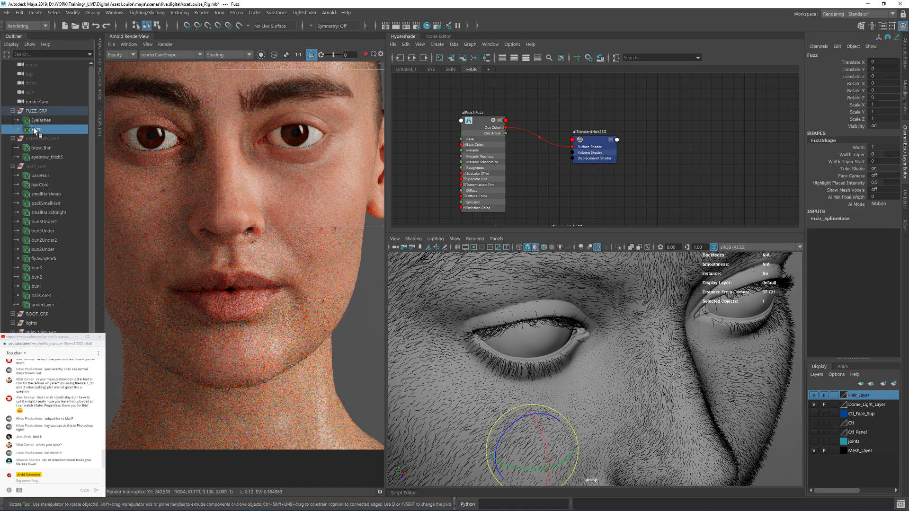
right_drag(479, 120, 478, 94)
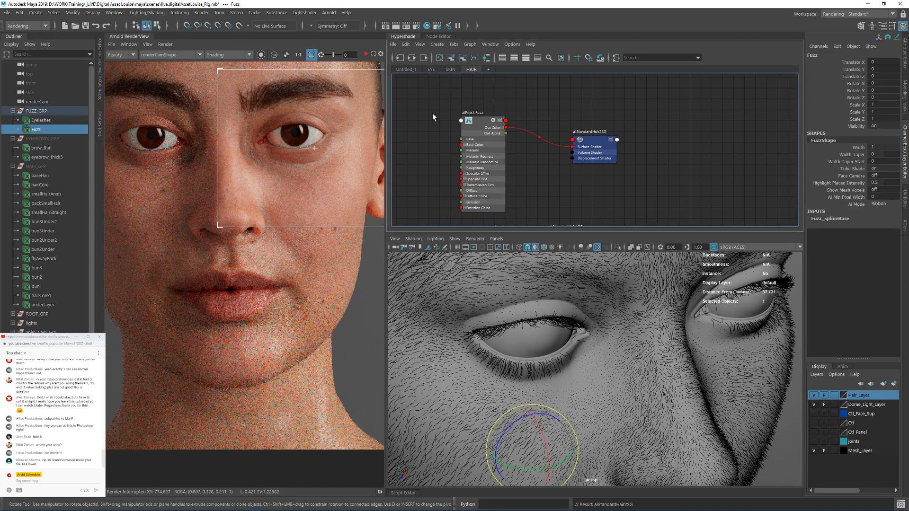
click(66, 120)
alt+middle_drag(571, 196, 577, 119)
right_drag(515, 158, 516, 141)
Step: Start the Arnold render of renderCamShape to check the fuzz and eyelashes on the face
alt+drag(647, 322, 621, 301)
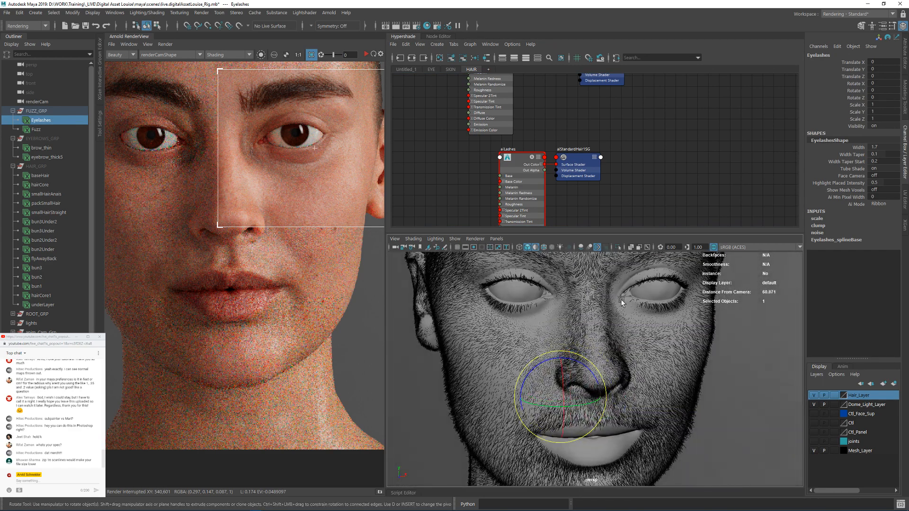
alt+middle_drag(663, 289, 604, 272)
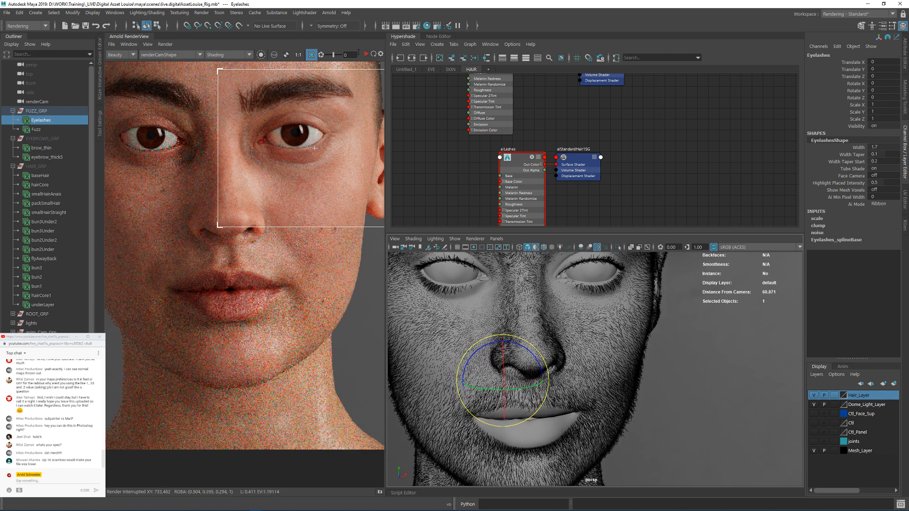
click(367, 54)
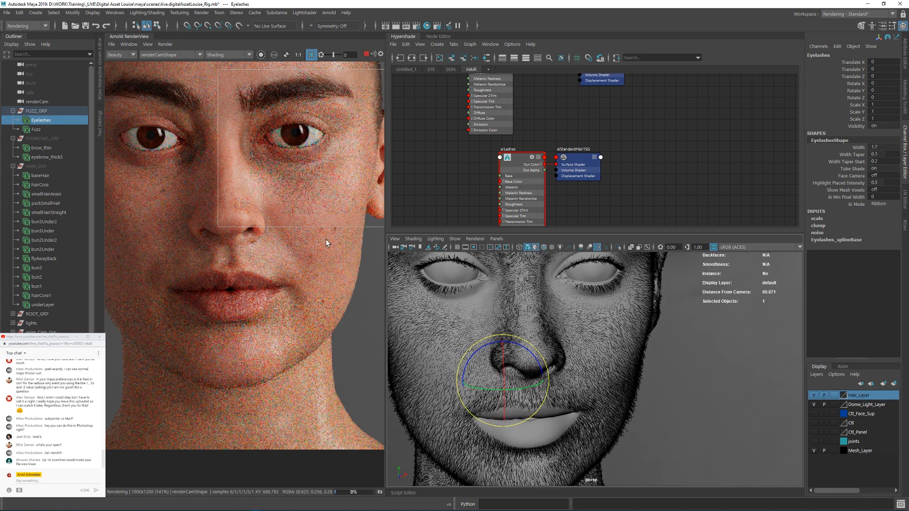
Step: Crop the render to the cheek and jaw edge below the ear, and update the full scene
middle_drag(326, 240, 255, 234)
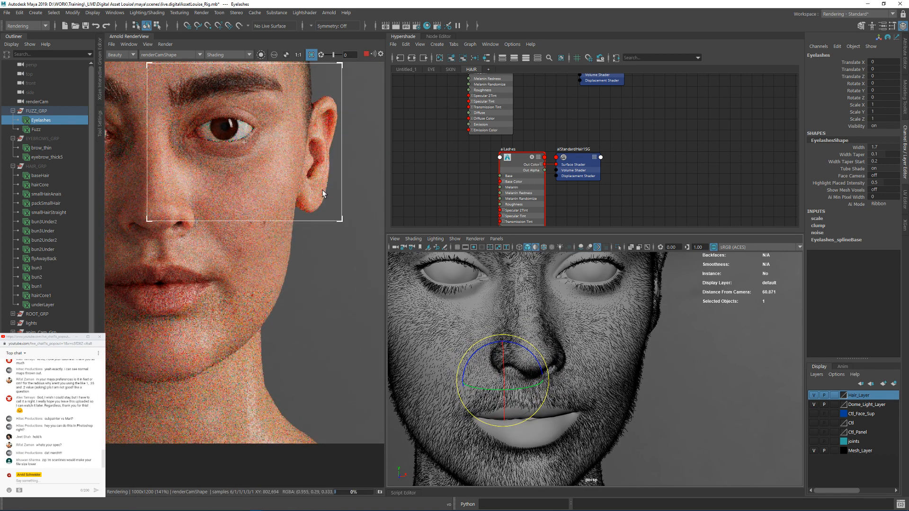
drag(322, 190, 256, 285)
click(164, 44)
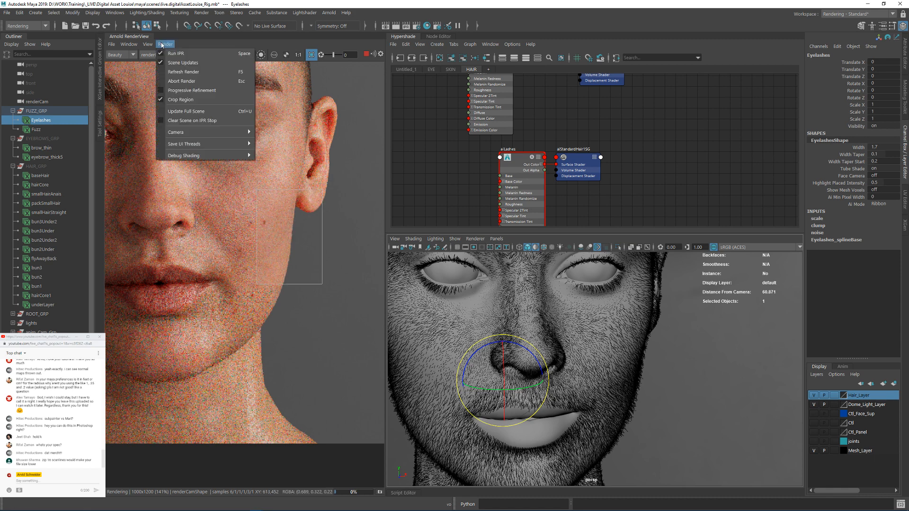
click(190, 114)
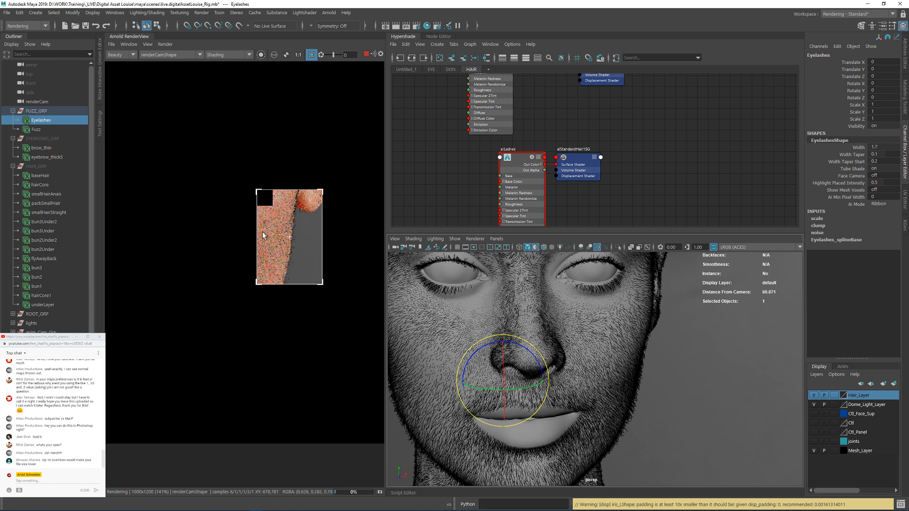
Step: Clear the small crop and redraw the render region over the nose, mouth corner and cheek
scroll(291, 262, up, 1)
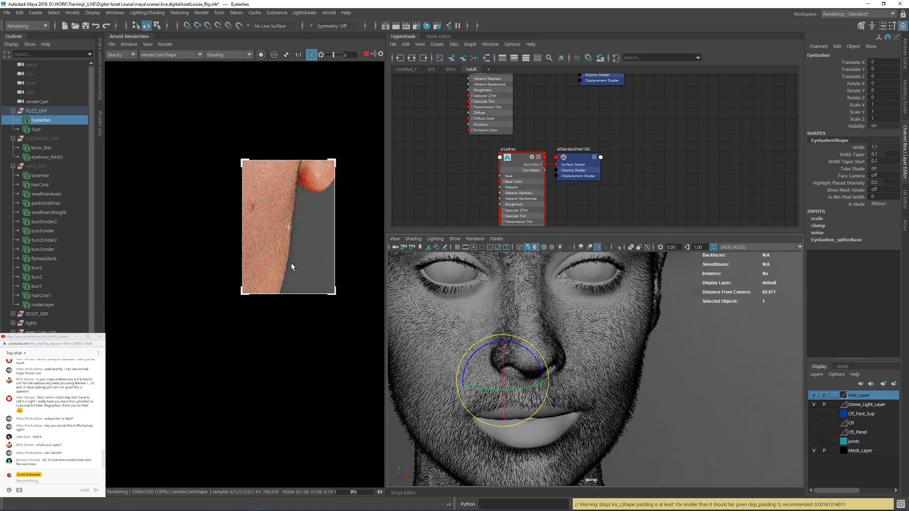
scroll(290, 264, down, 1)
click(243, 302)
middle_drag(226, 282, 266, 294)
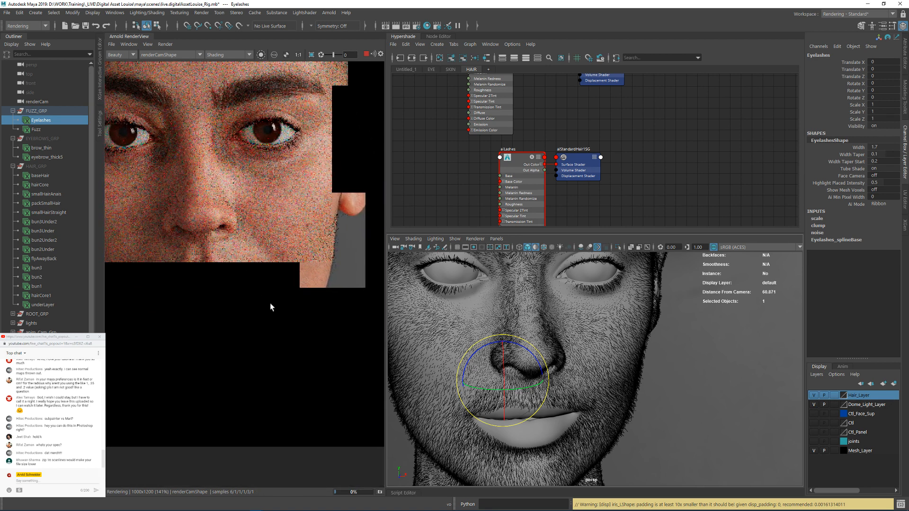
middle_drag(265, 246, 230, 181)
scroll(257, 201, up, 1)
shift+drag(173, 134, 305, 253)
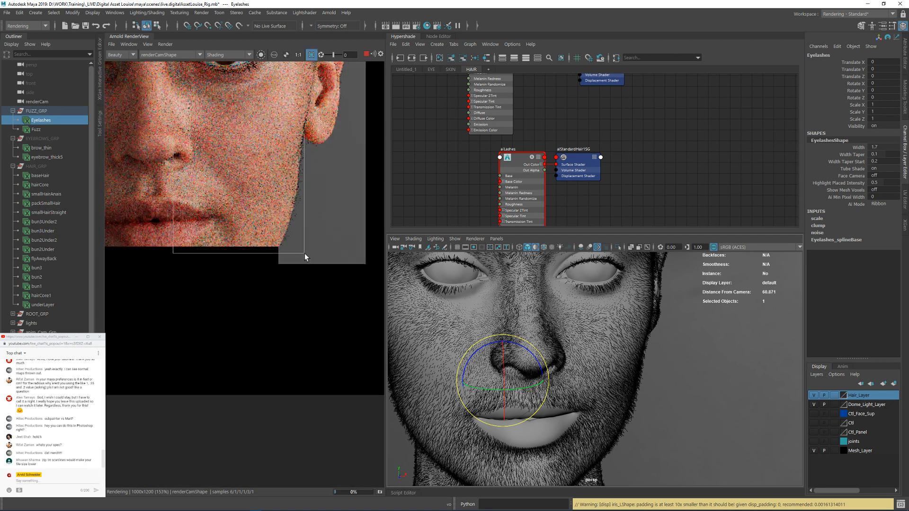
scroll(264, 206, up, 8)
middle_drag(239, 168, 260, 228)
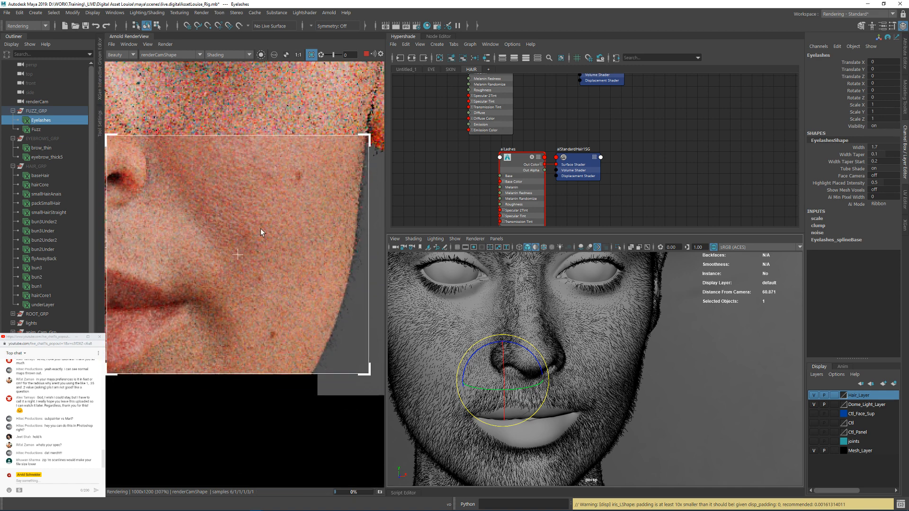
Step: Set the render's test resolution to 200%
click(152, 47)
mouse_move(182, 132)
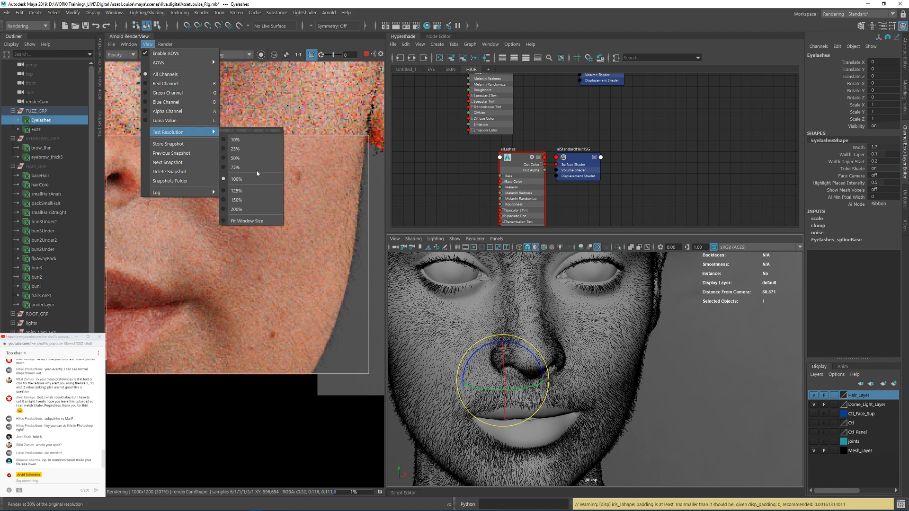
click(246, 205)
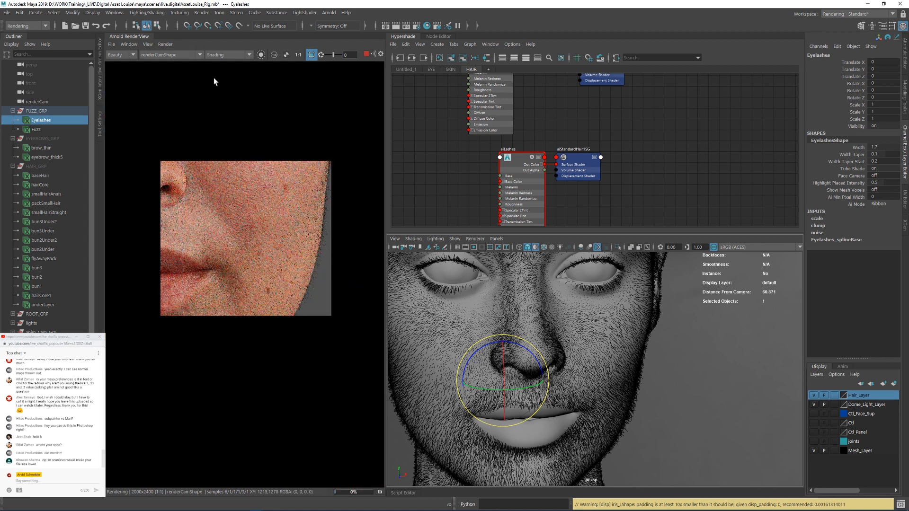
click(298, 54)
Step: Redraw the render's crop region around the outer cheek and jaw silhouette
alt+middle_drag(302, 307, 174, 77)
alt+right_drag(312, 240, 338, 238)
scroll(239, 200, up, 1)
alt+middle_drag(239, 200, 265, 235)
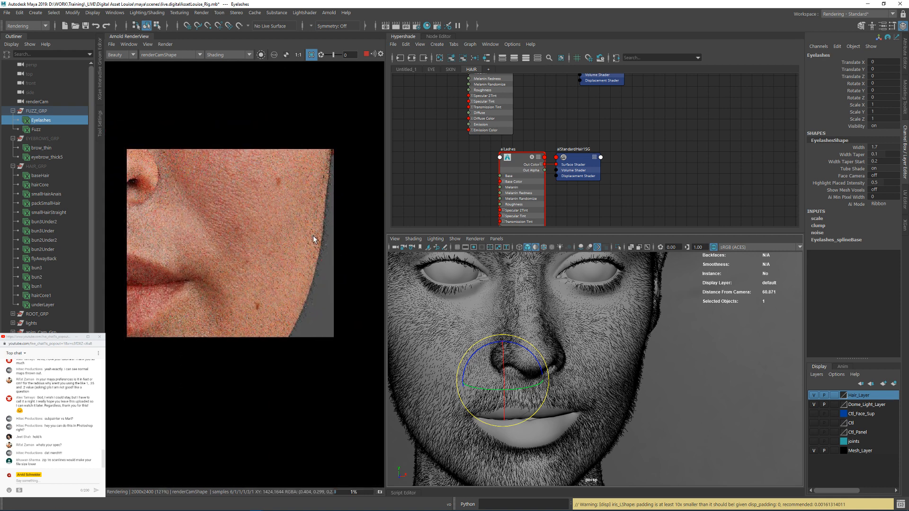
shift+drag(346, 173, 234, 337)
Step: Set the aiPeachFuzz shader's Melanin to 0.01 and its Melanin Redness to 0
alt+middle_drag(548, 104, 554, 177)
click(495, 120)
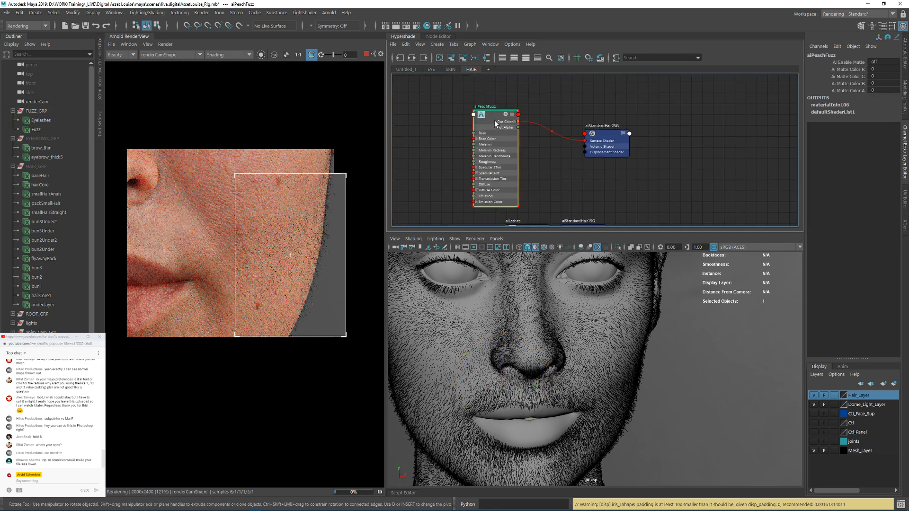
key(ctrl+a)
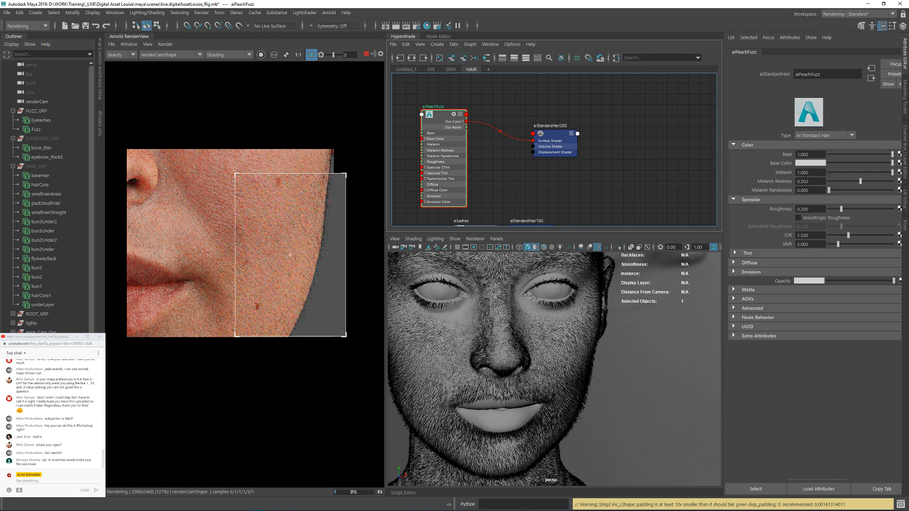
click(807, 173)
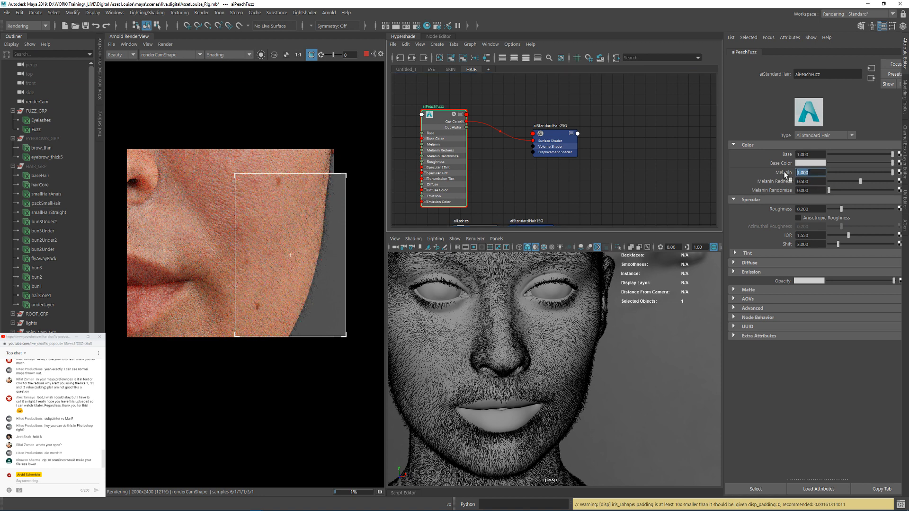
text(0.01)
key(Return)
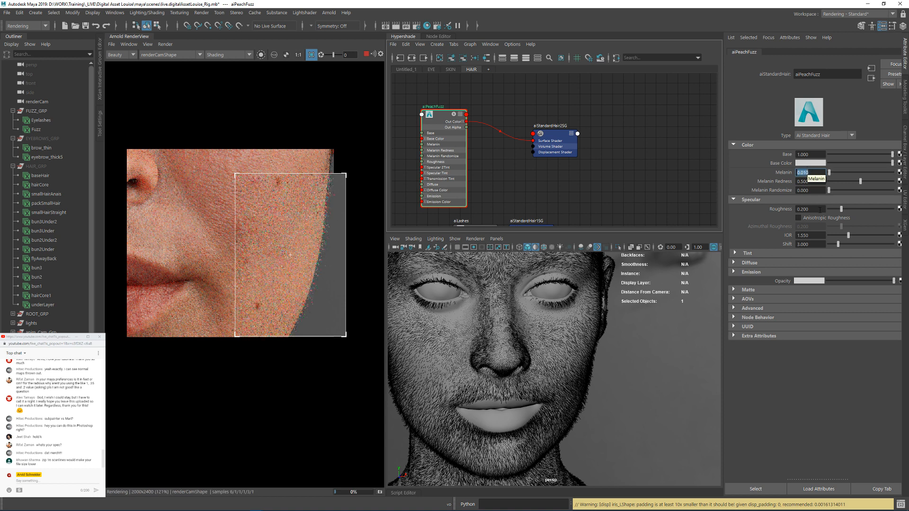
key(Tab)
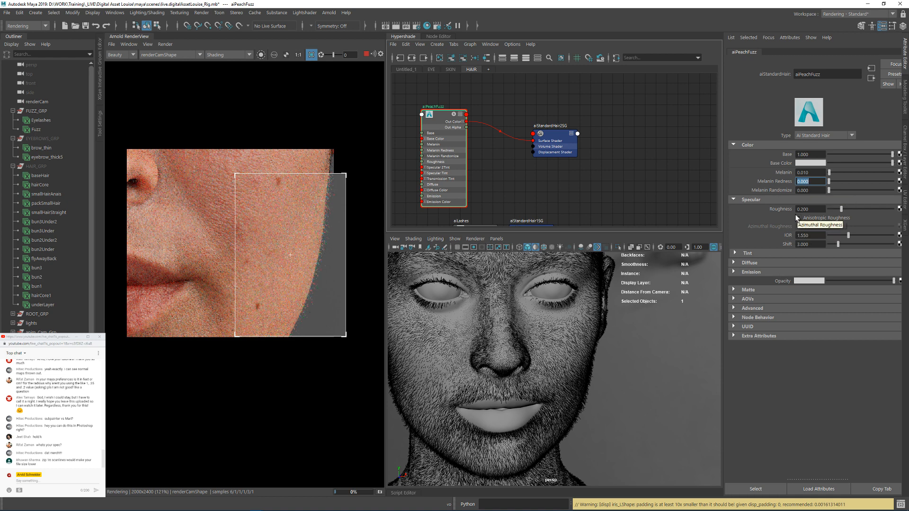
Step: Set the specular Roughness of the aiPeachFuzz shader to 0.3
click(817, 209)
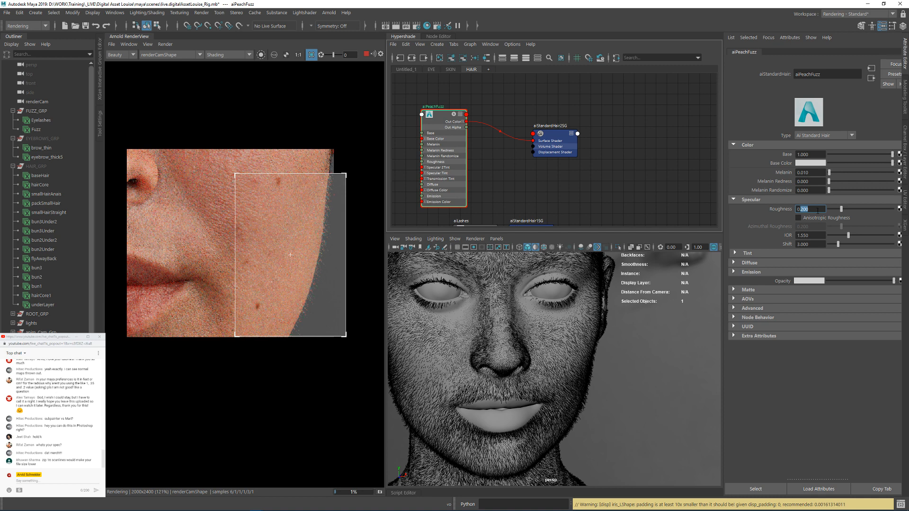
text(3)
key(Return)
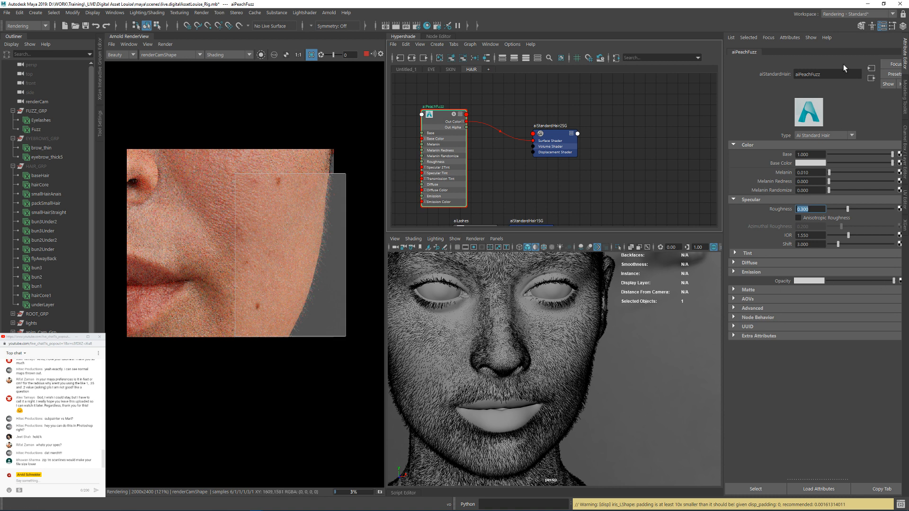
Step: Widen the attribute area and try lower Opacity levels on the aiPeachFuzz shader
click(883, 4)
click(823, 96)
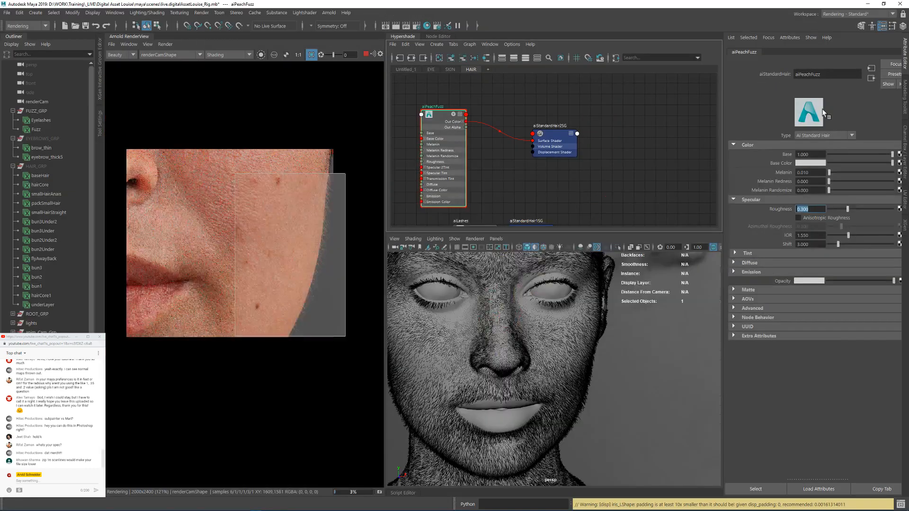
drag(723, 205, 705, 204)
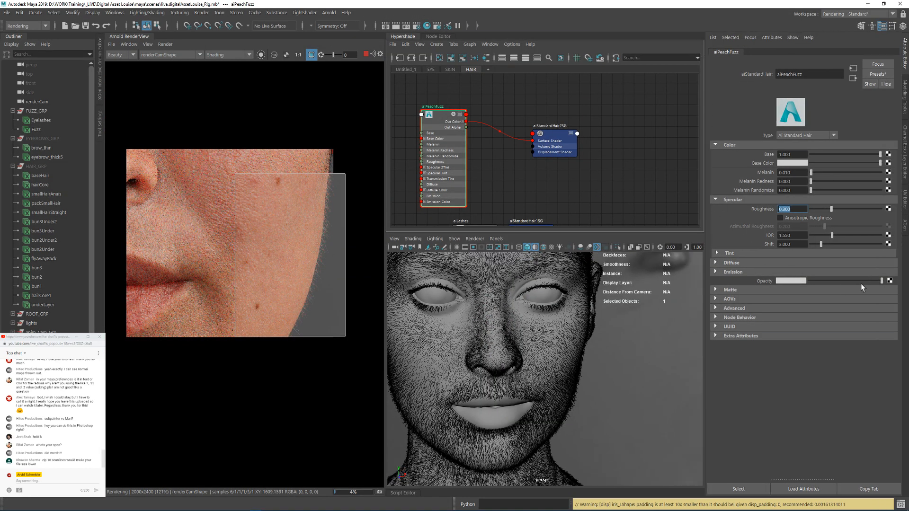
drag(833, 280, 826, 279)
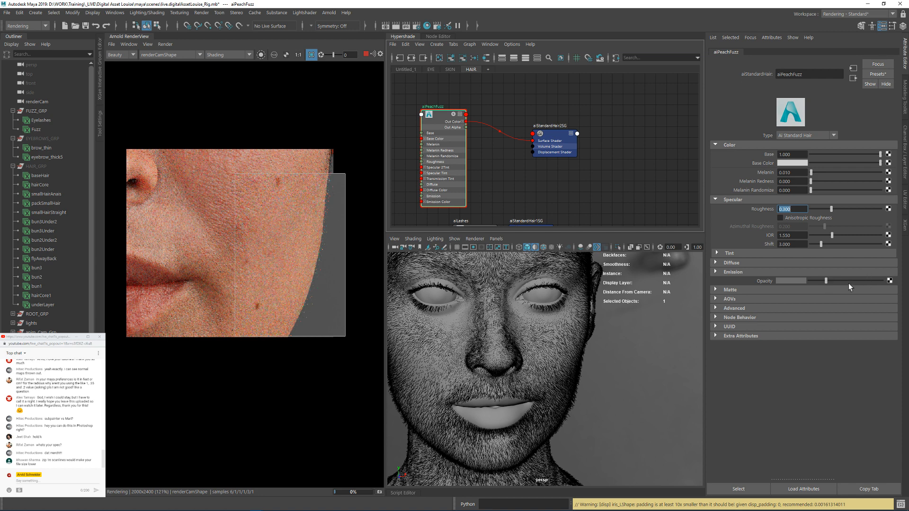
click(863, 281)
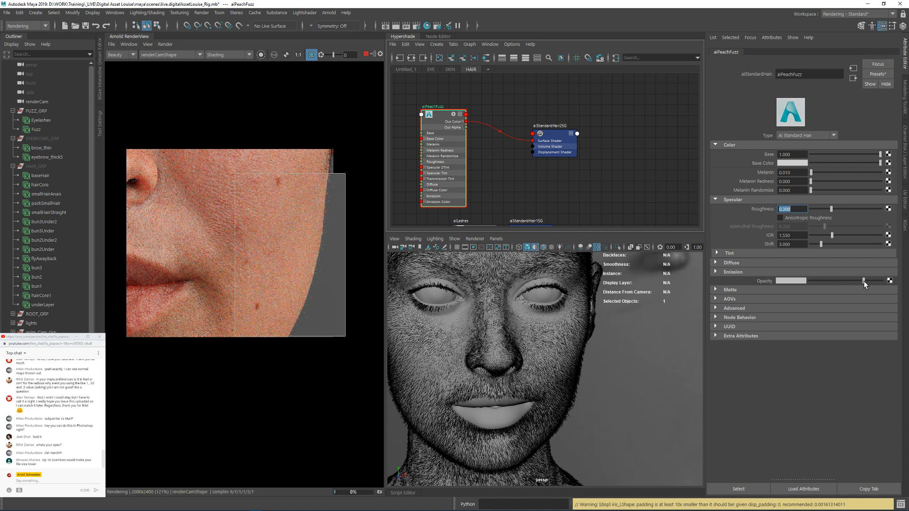
Step: Map the aiPeachFuzz shader's Opacity with an Arnold aiRampRgb utility node
click(890, 282)
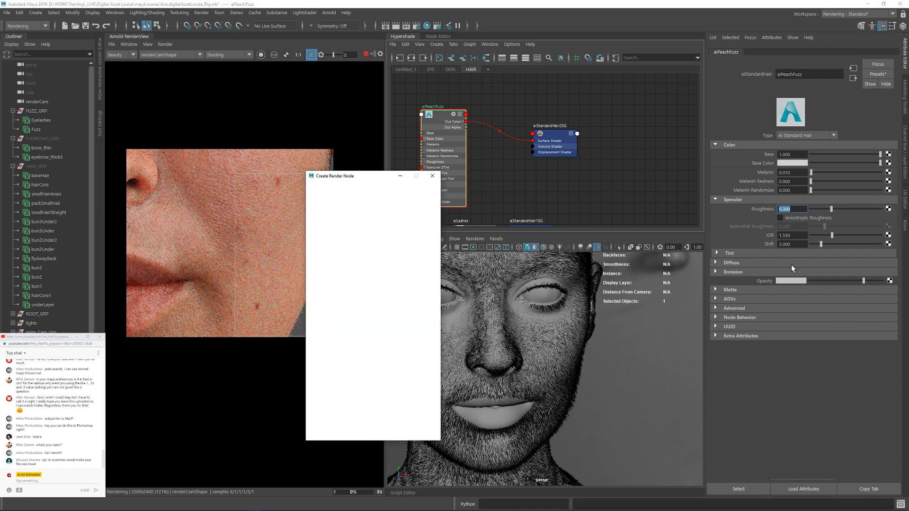
click(325, 331)
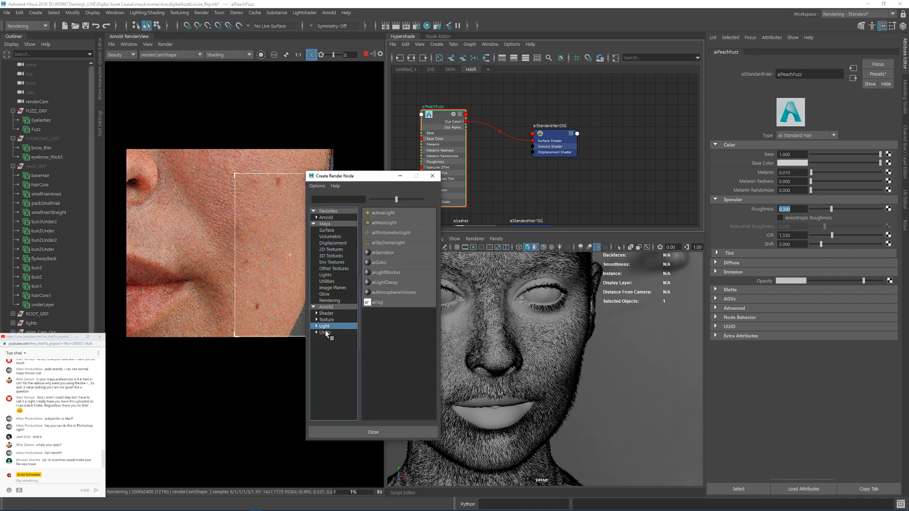
scroll(408, 298, down, 5)
scroll(408, 298, down, 8)
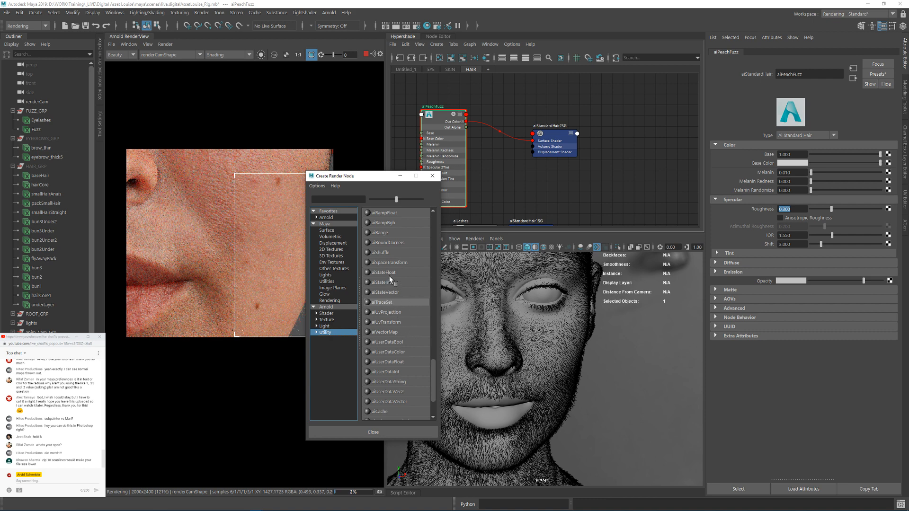
scroll(391, 256, up, 1)
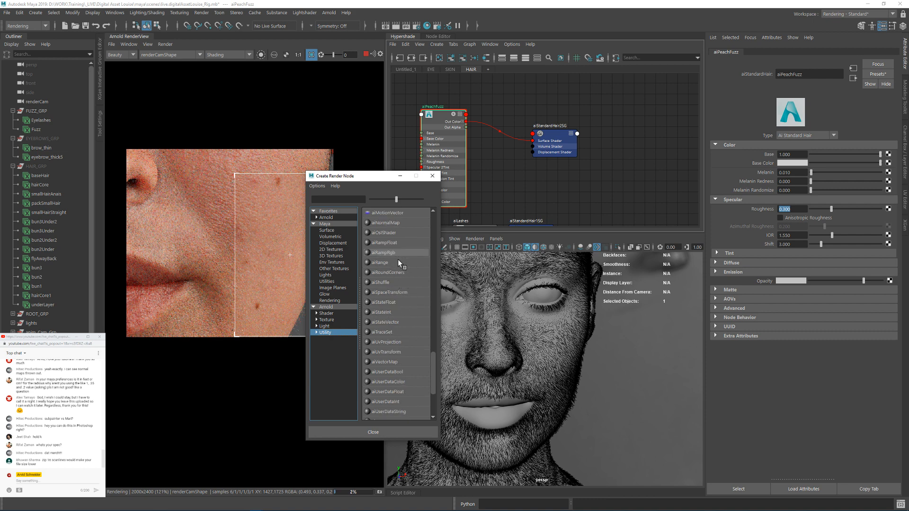
click(383, 253)
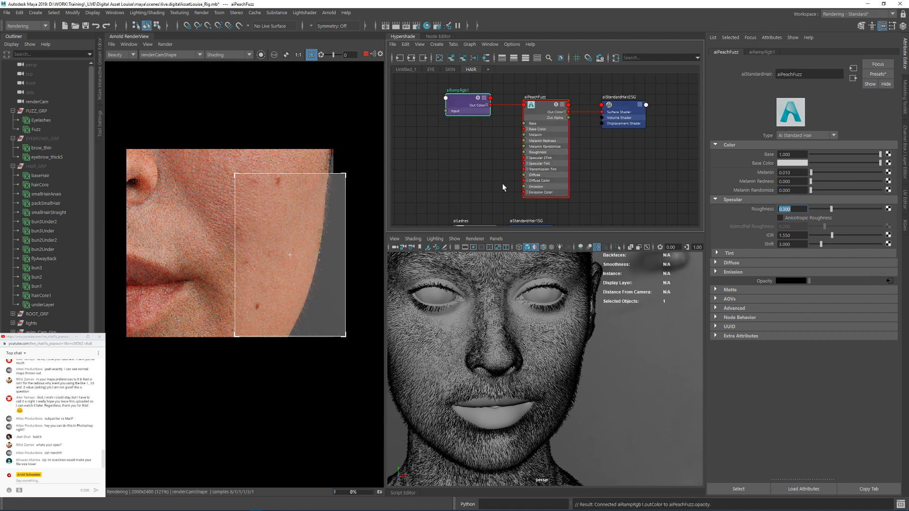
Step: Expand the aiRampRgb1 and aiPeachFuzz nodes to show their opacity connection, and space the two nodes apart
scroll(496, 160, up, 3)
alt+middle_drag(496, 159, 481, 100)
alt+middle_drag(474, 158, 487, 57)
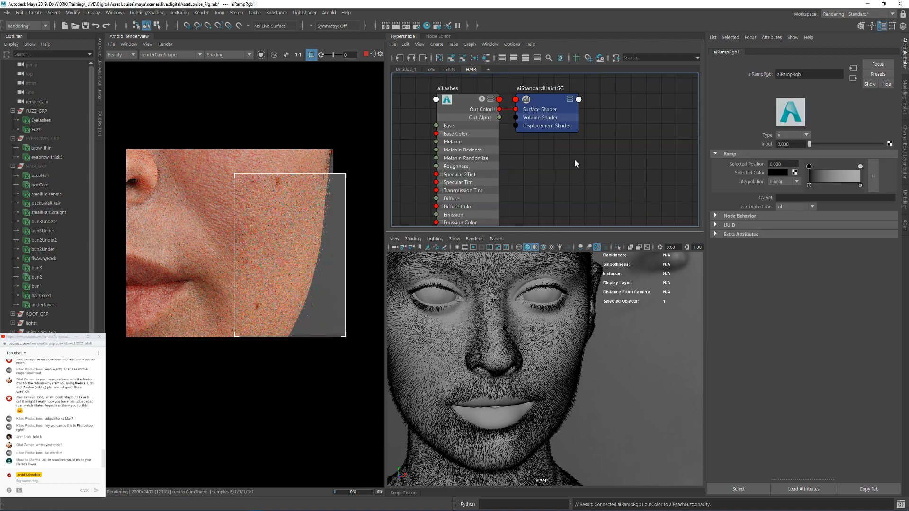
scroll(575, 160, down, 7)
alt+middle_drag(515, 115, 500, 197)
scroll(529, 125, up, 6)
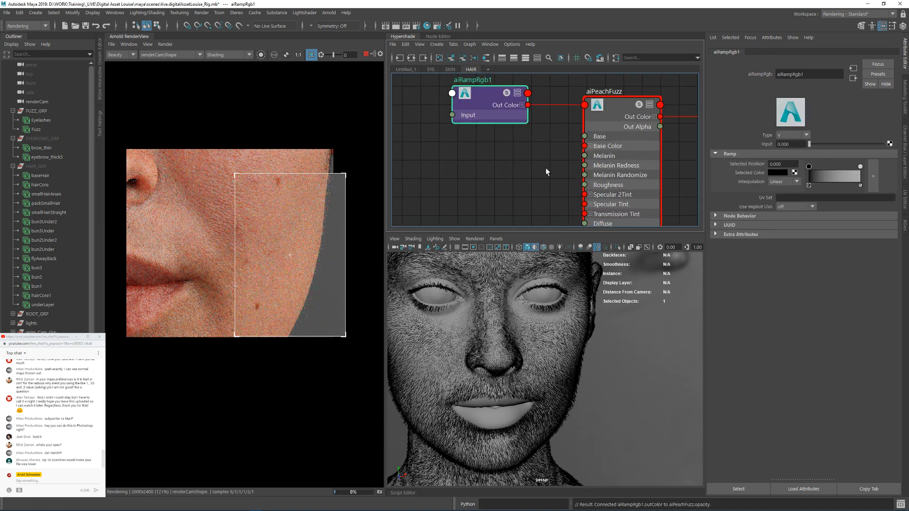
click(574, 104)
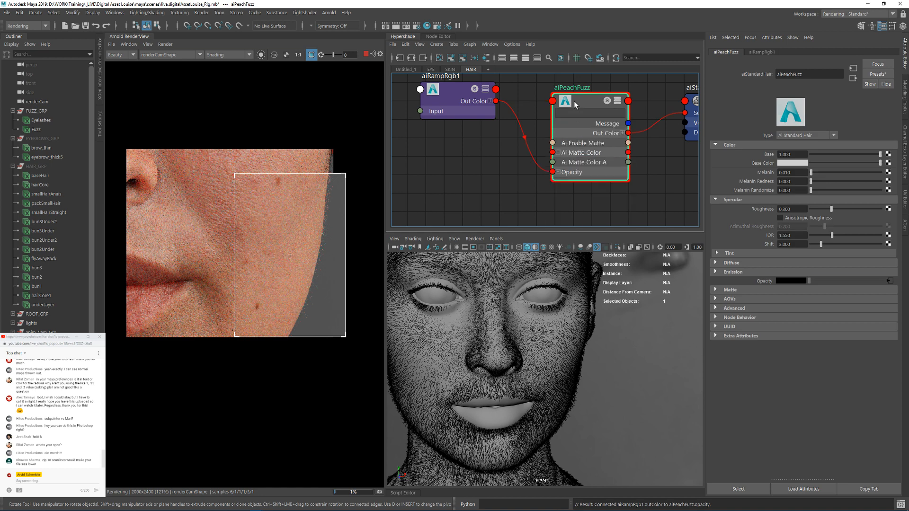
click(490, 101)
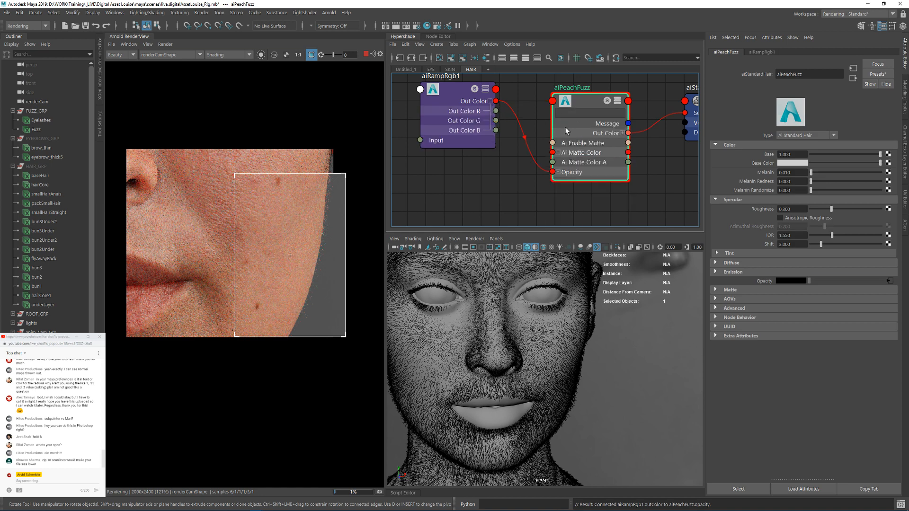
drag(575, 105, 574, 94)
click(462, 90)
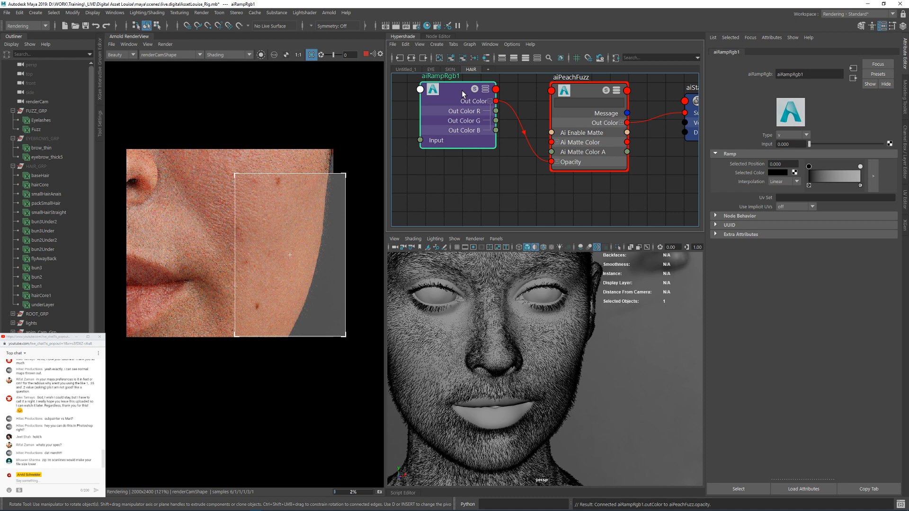
drag(461, 90, 448, 118)
Step: Render the aiRampRgb1 node in isolation through the perspShape camera
click(261, 54)
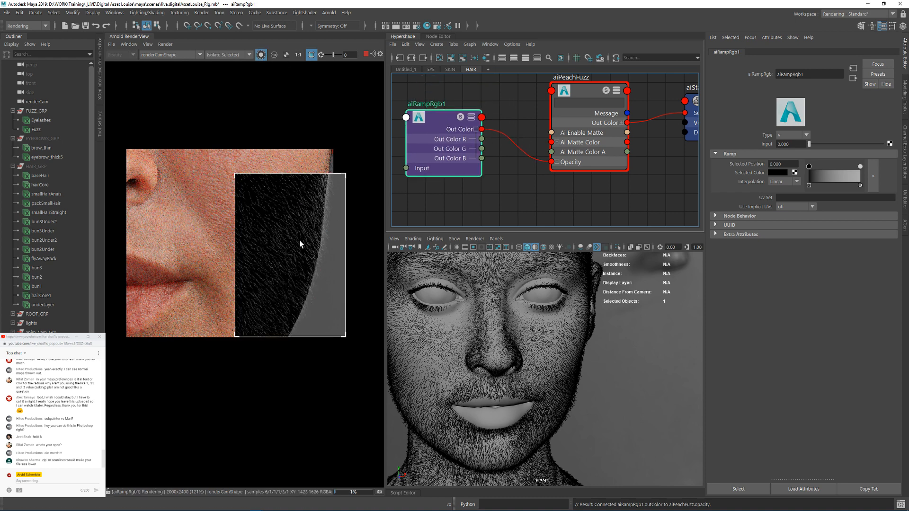
click(147, 55)
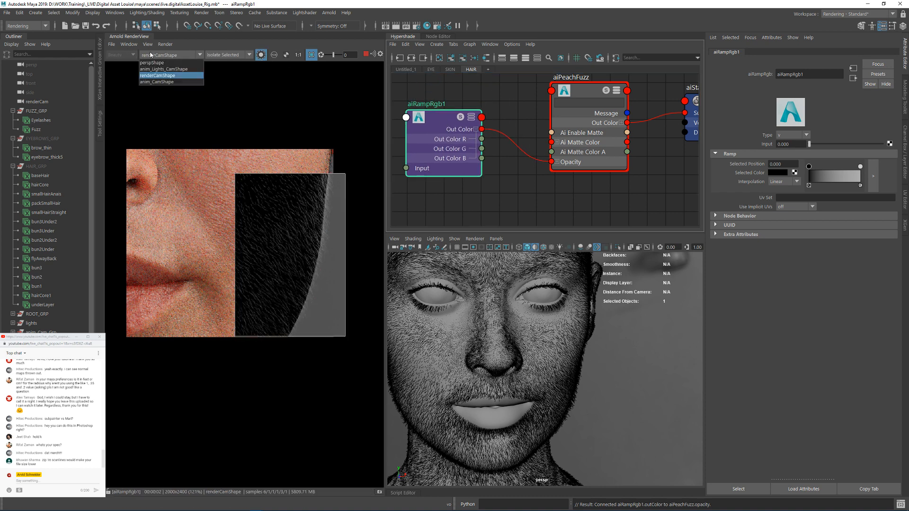
click(152, 62)
Step: Turn off the render's crop region and frame the whole head in the perspective and render views
alt+drag(545, 348, 503, 346)
alt+right_drag(503, 347, 550, 372)
alt+drag(550, 373, 530, 371)
alt+middle_drag(580, 371, 757, 429)
alt+right_drag(630, 389, 480, 362)
alt+middle_drag(624, 363, 614, 403)
alt+right_drag(613, 402, 679, 420)
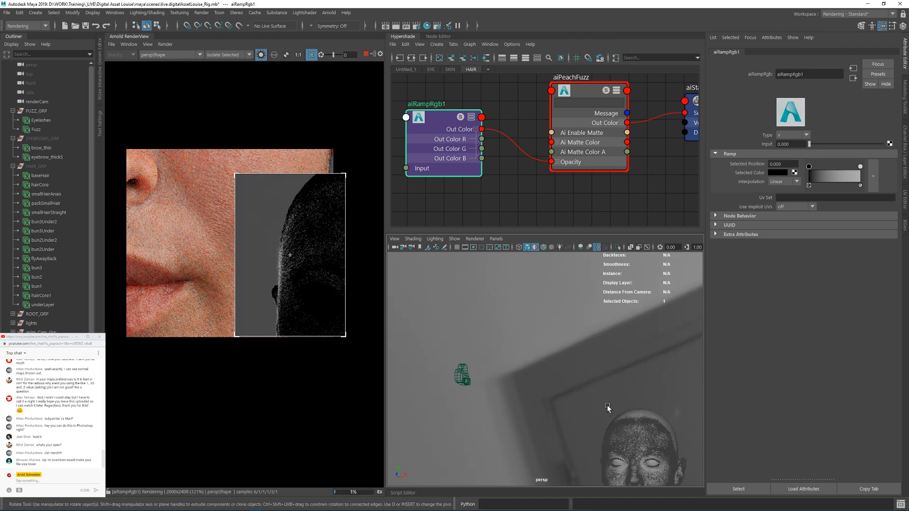
alt+middle_drag(610, 406, 538, 319)
click(312, 56)
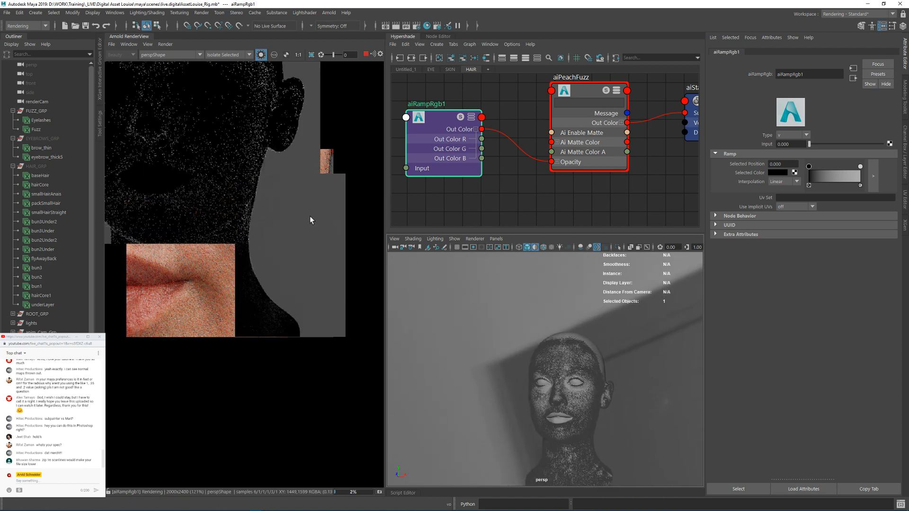
key(f)
alt+right_drag(575, 354, 579, 355)
alt+middle_drag(575, 353, 524, 300)
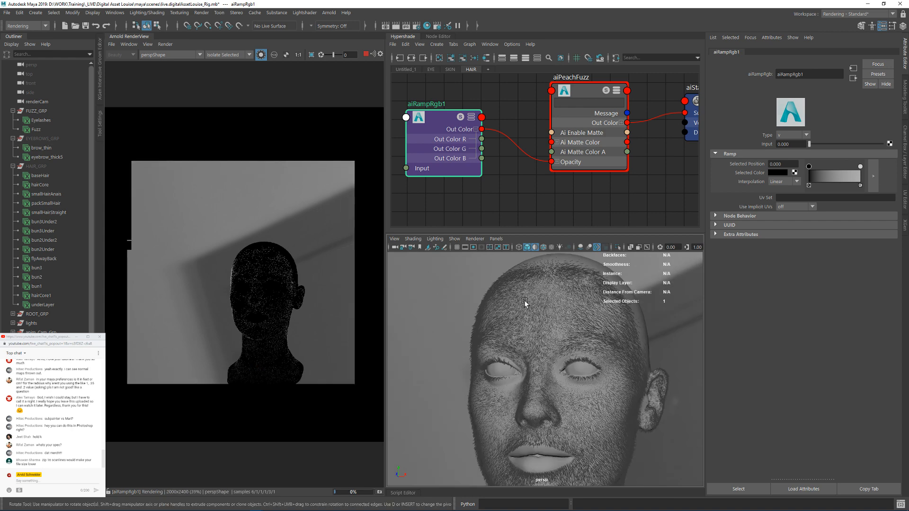
Step: Zoom into the forehead hairs and render a crop region of them at 1:1 scale in the Arnold RenderView
alt+right_drag(620, 369, 710, 392)
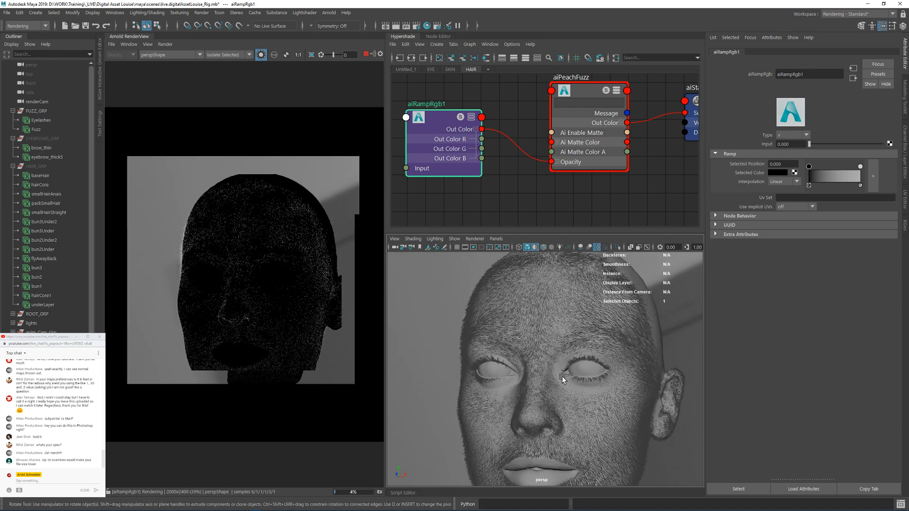
scroll(558, 381, up, 5)
alt+right_drag(552, 385, 594, 388)
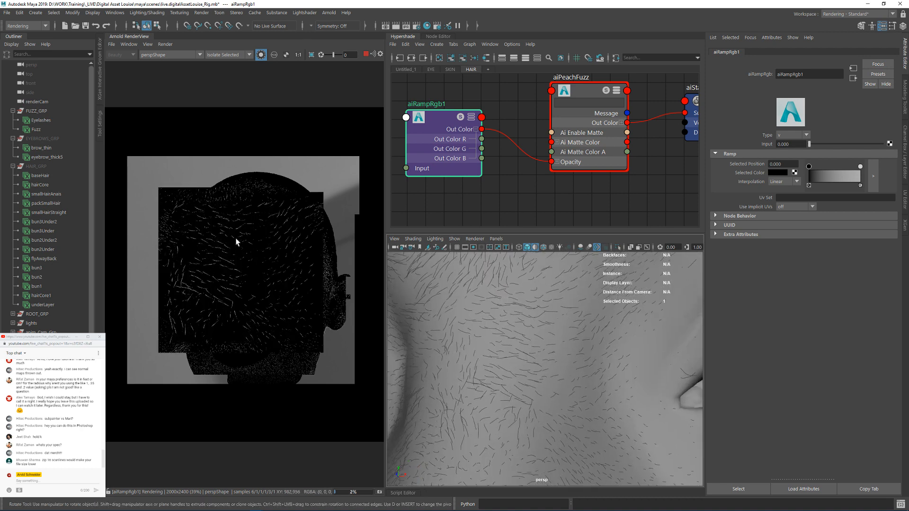
drag(147, 223, 137, 227)
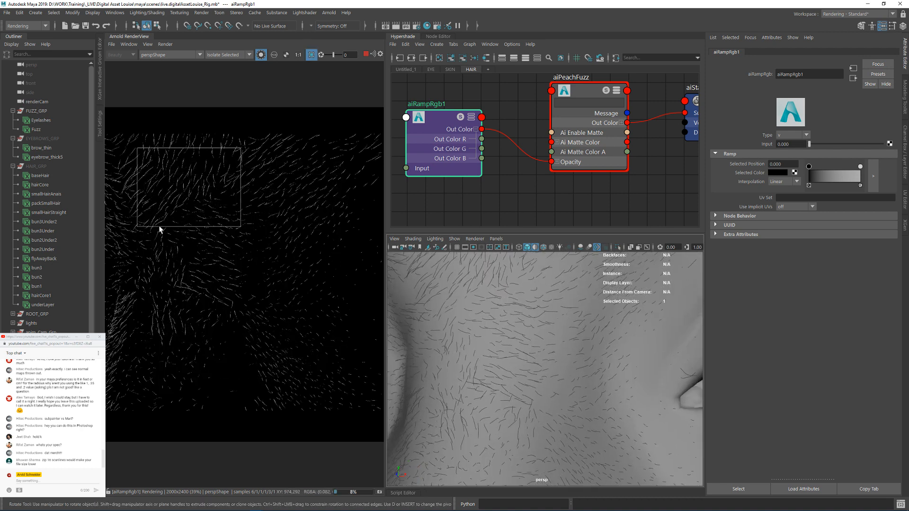
click(297, 55)
middle_drag(236, 153, 334, 269)
middle_drag(196, 195, 260, 229)
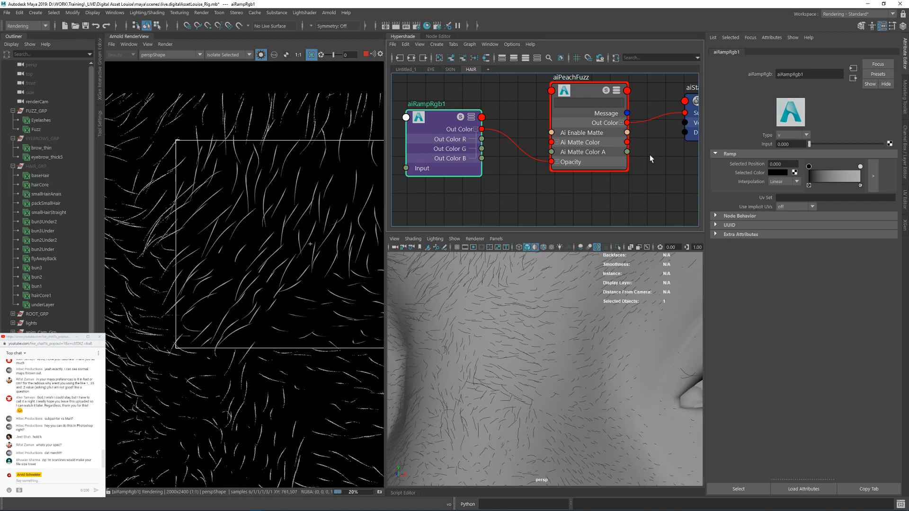
Step: Set aiRampRgb1's Use Implicit UVs to curves_only and reverse the ramp so it runs from white to black, with black at position 1.000
click(783, 206)
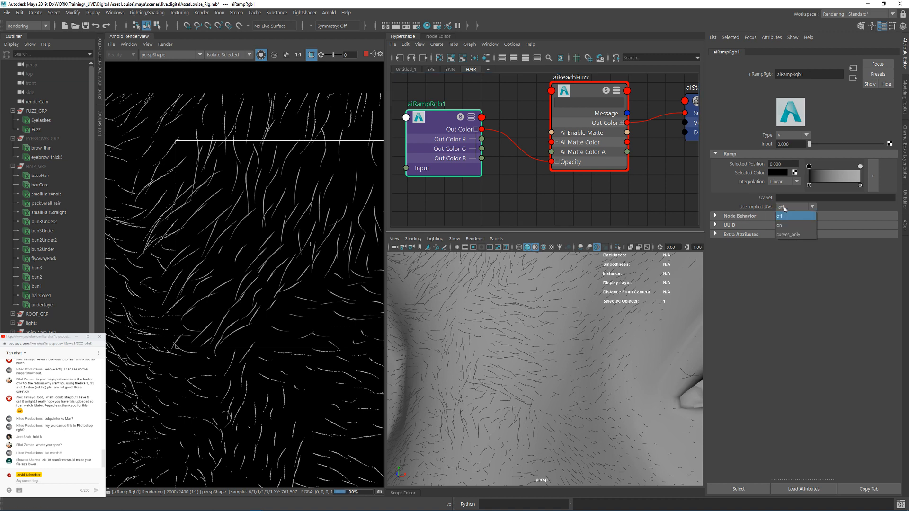
click(789, 235)
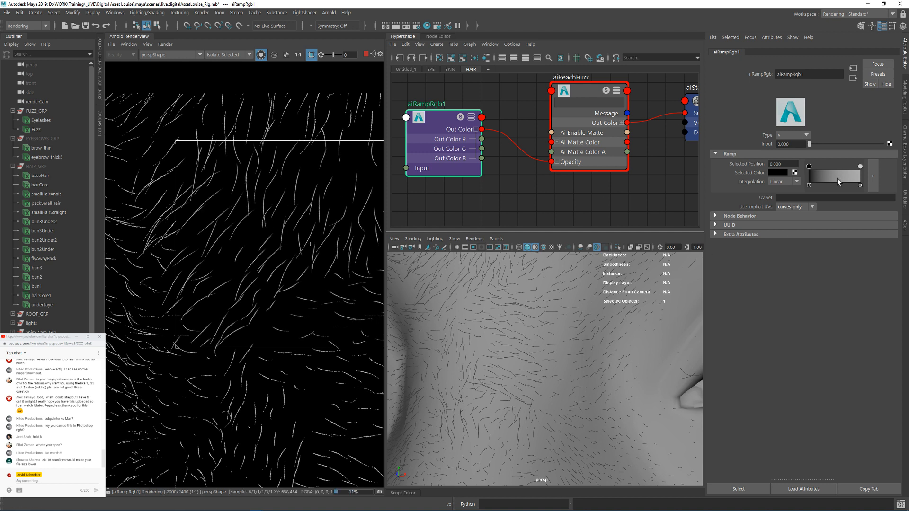
drag(810, 168, 827, 176)
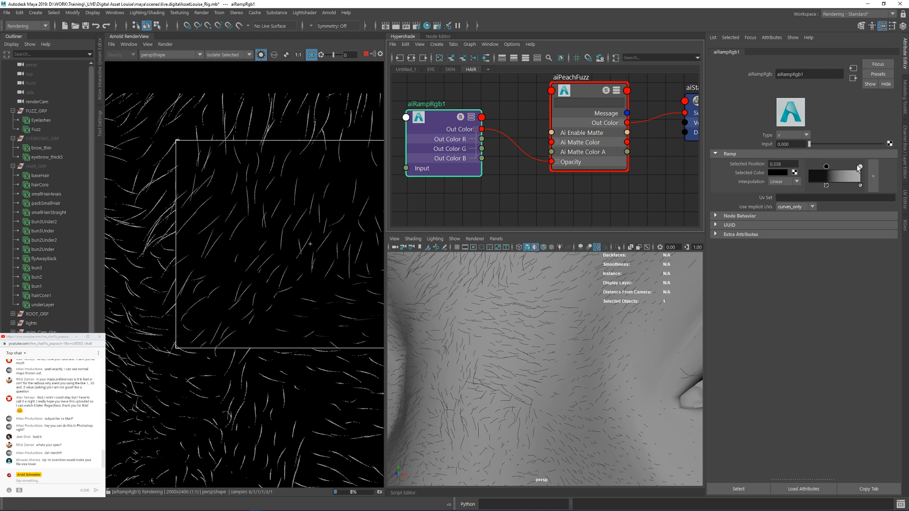
mouse_move(860, 166)
mouse_down()
mouse_move(807, 171)
mouse_move(868, 169)
mouse_up()
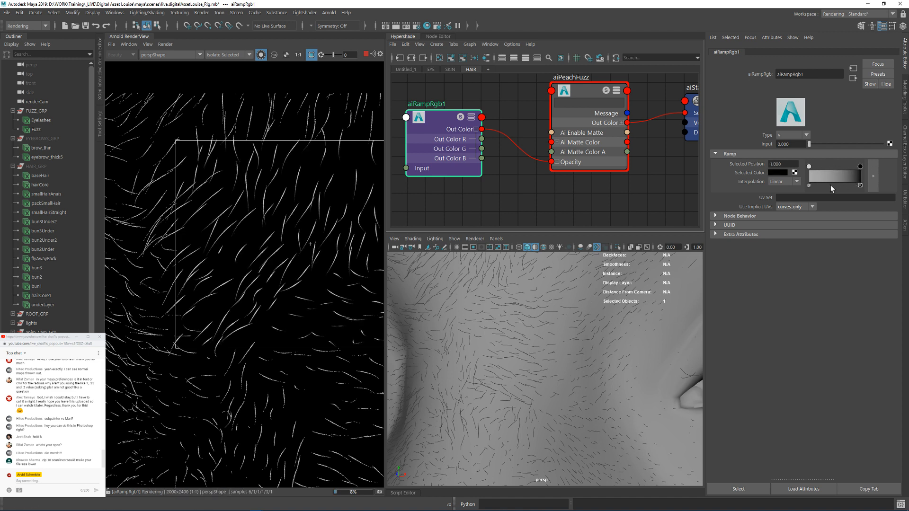
Step: Move the ramp's white stop to position 0.366 and its black stop to 0.676, and set the dark stop's color value to 0.1
drag(809, 166, 831, 166)
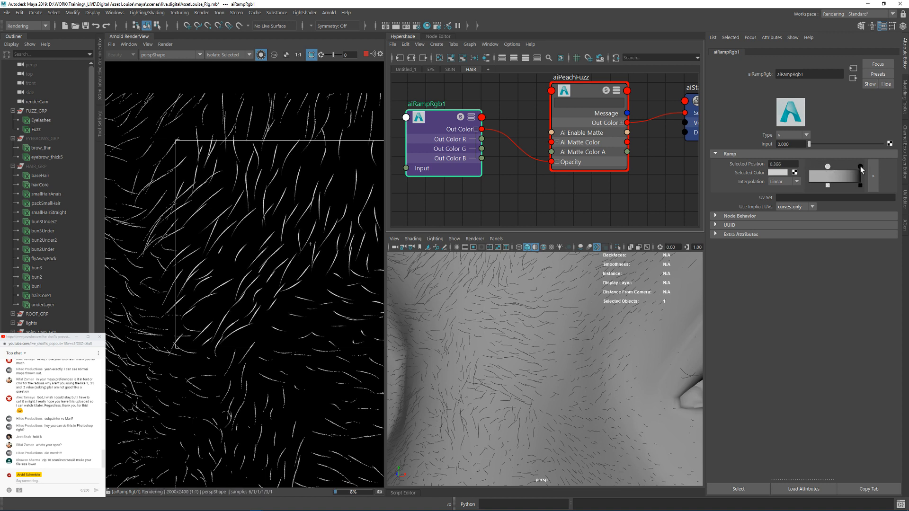
drag(860, 165, 843, 167)
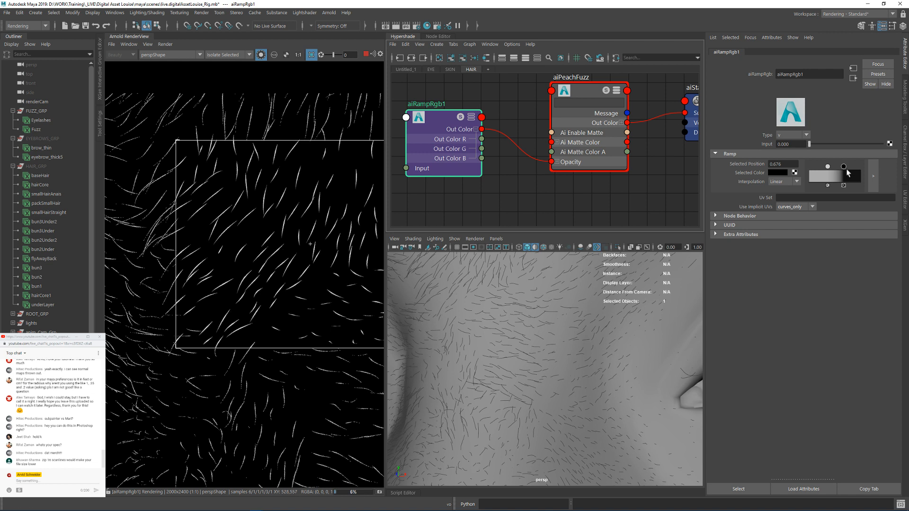
click(780, 172)
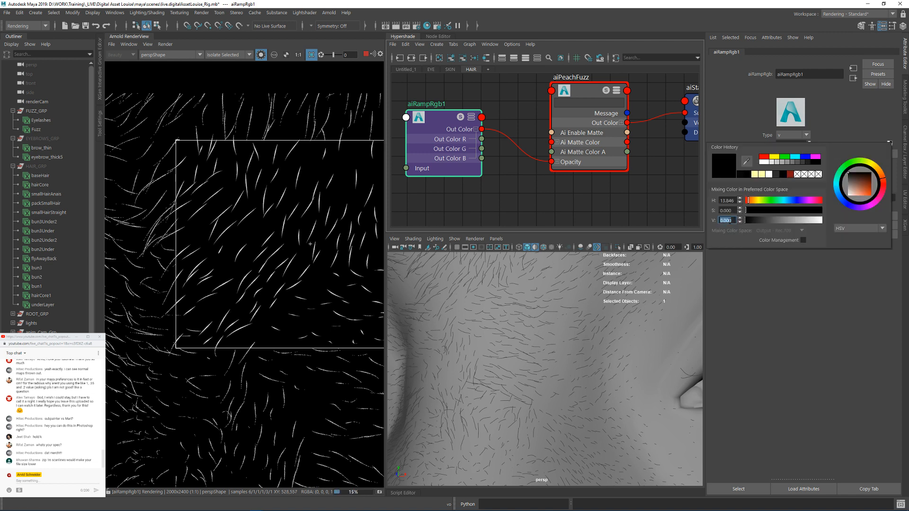
drag(752, 221, 750, 221)
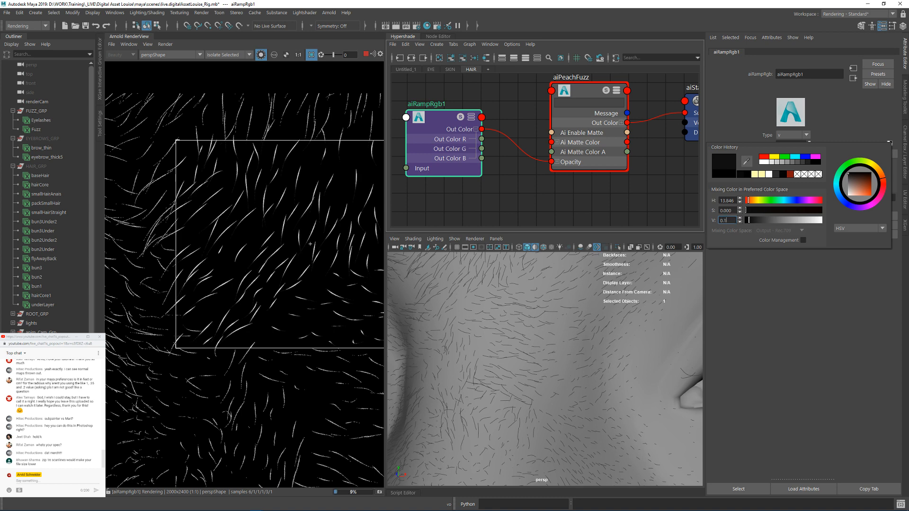
text(0.1)
key(Return)
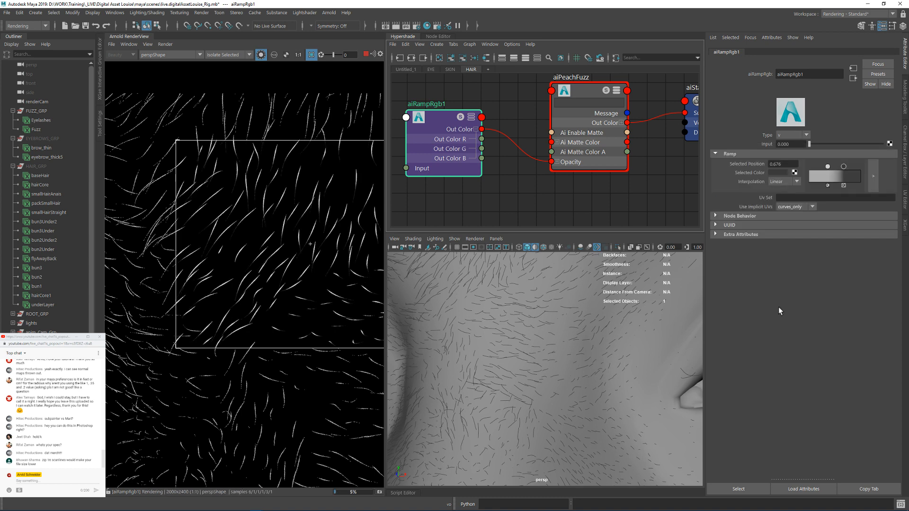
Step: Add a ramp stop at position 1.000 and set its color value to 0.01
drag(855, 179, 866, 178)
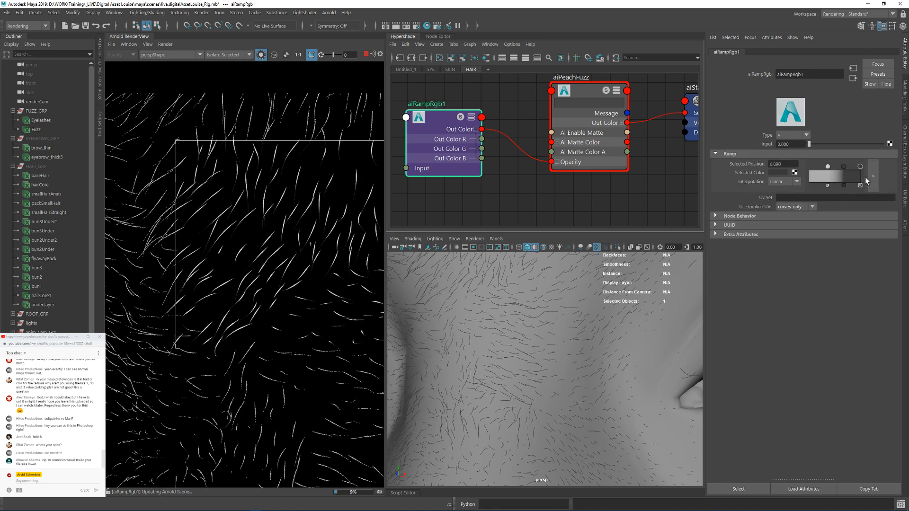
click(782, 172)
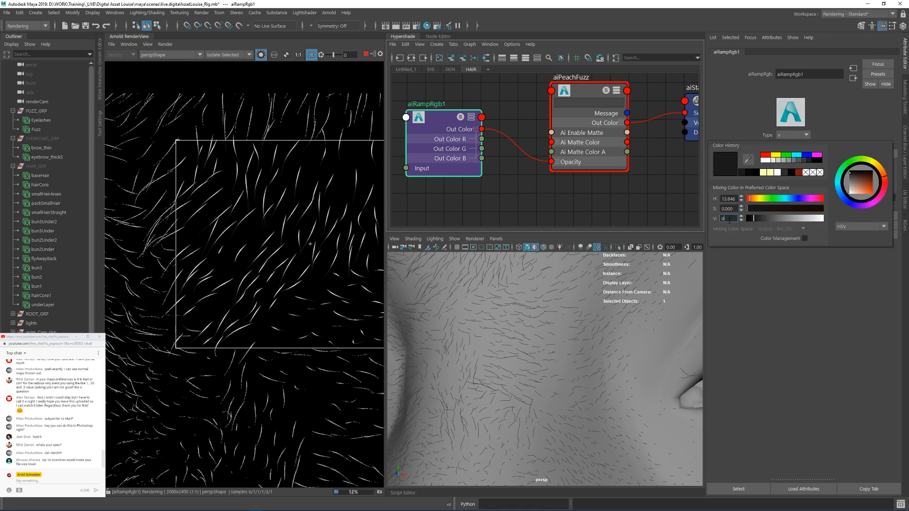
text(0.01)
key(Return)
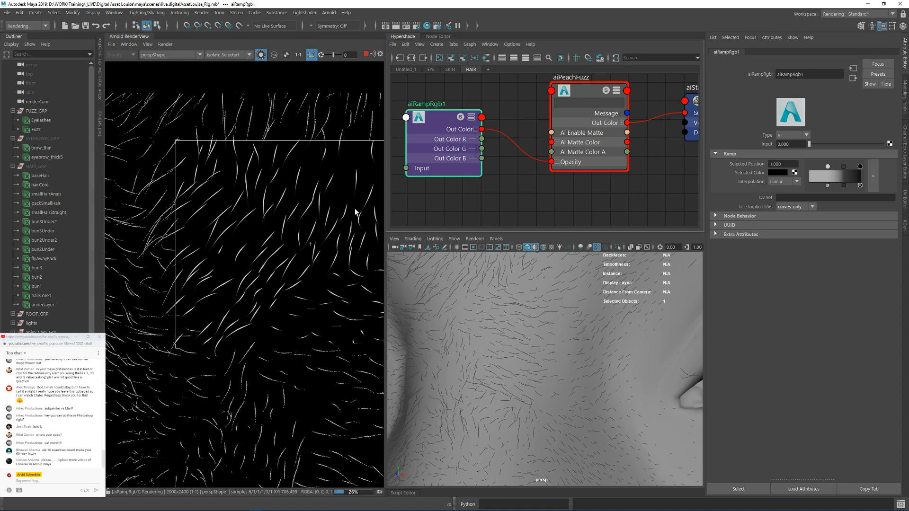
Step: Switch the render view to renderCamShape and set a crop region over the cheek and jaw edge below the ear
alt+right_drag(555, 345, 513, 347)
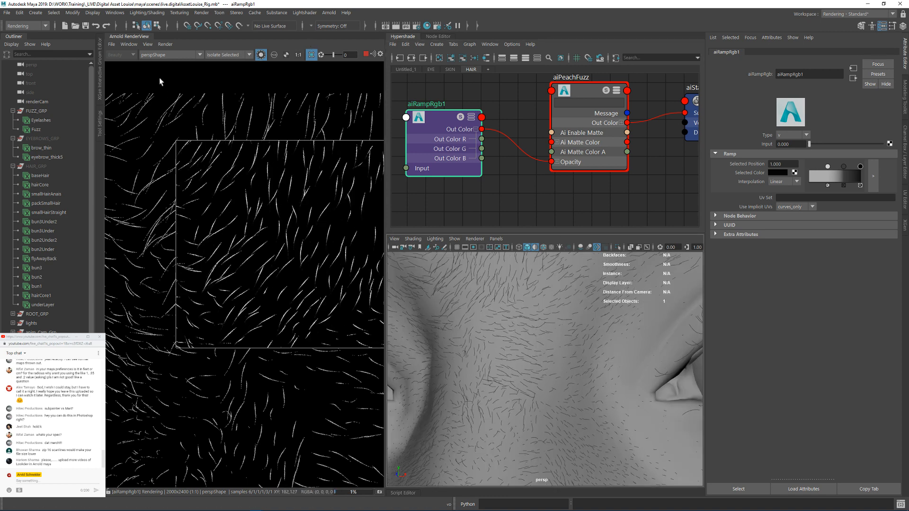
click(161, 55)
click(159, 74)
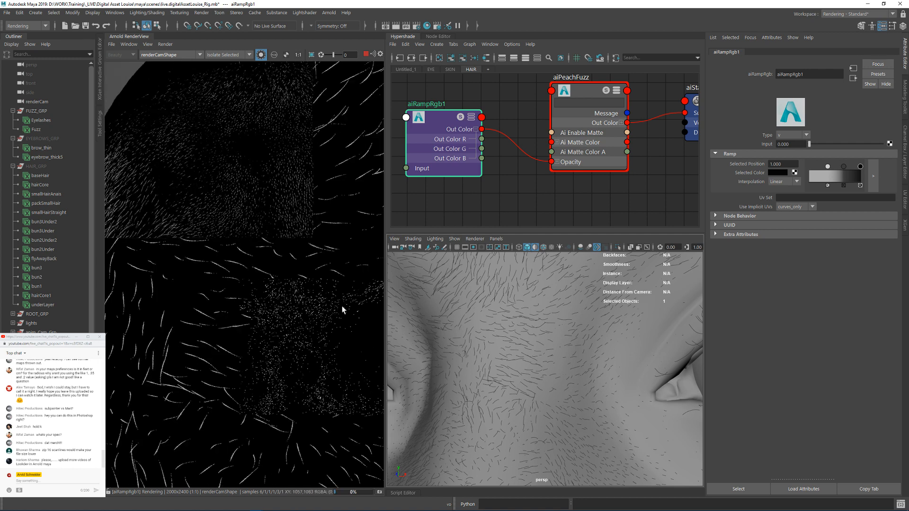
scroll(340, 297, down, 5)
scroll(264, 296, up, 3)
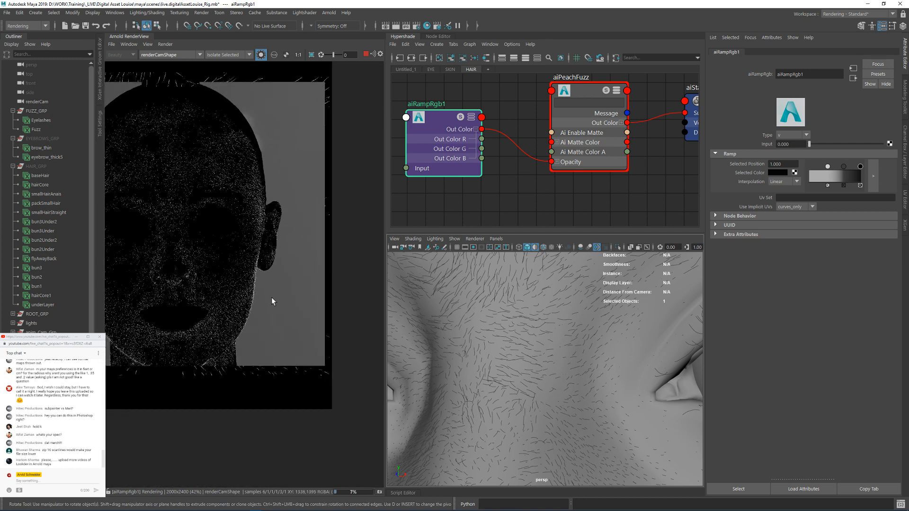
click(298, 56)
middle_drag(284, 300, 300, 270)
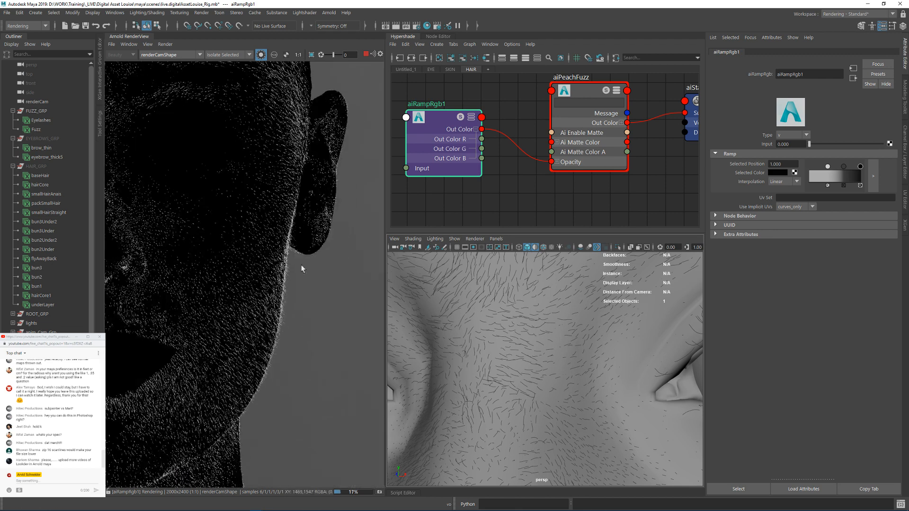
drag(309, 240, 208, 390)
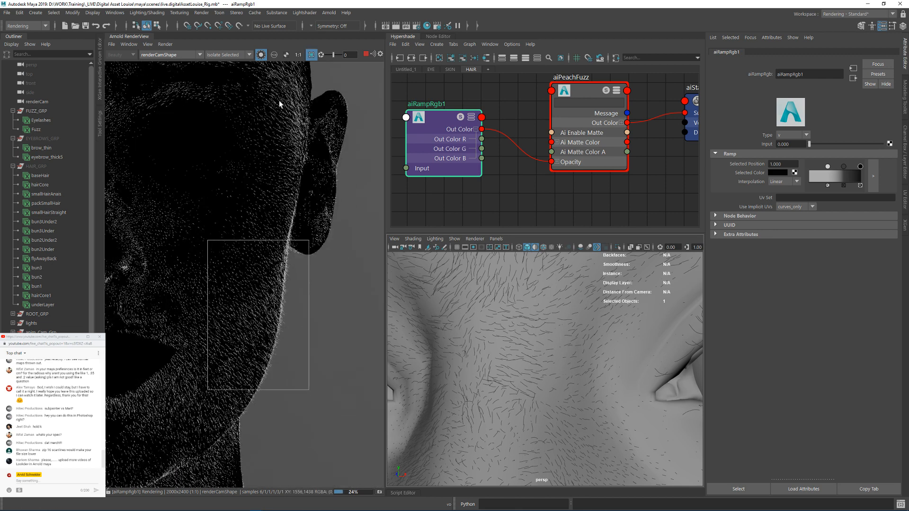
Step: Turn off the isolated ramp render and inspect the peach fuzz on the cheek in the shaded Beauty render
click(262, 55)
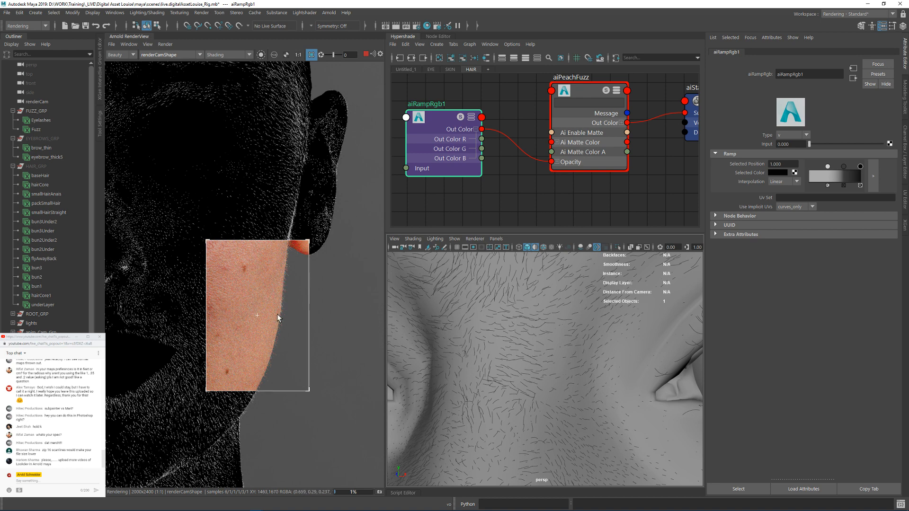
scroll(279, 307, up, 5)
scroll(278, 312, down, 5)
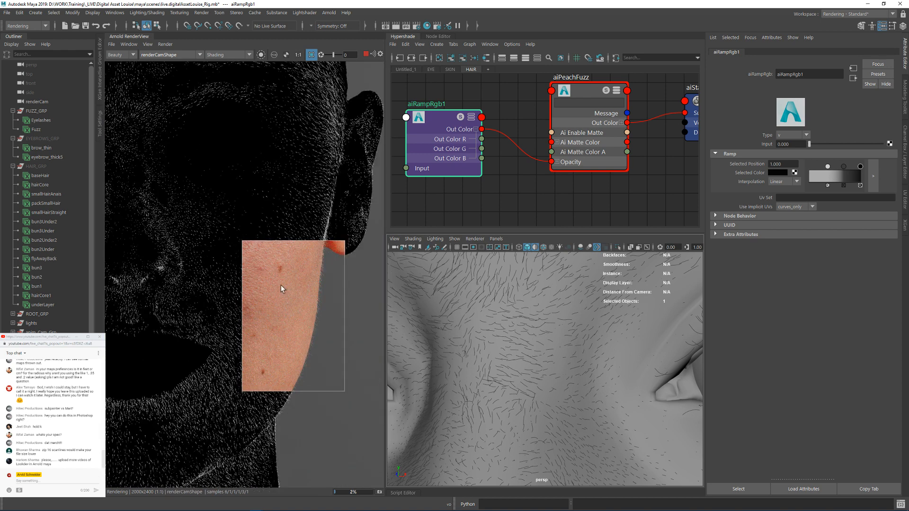
middle_drag(281, 285, 293, 302)
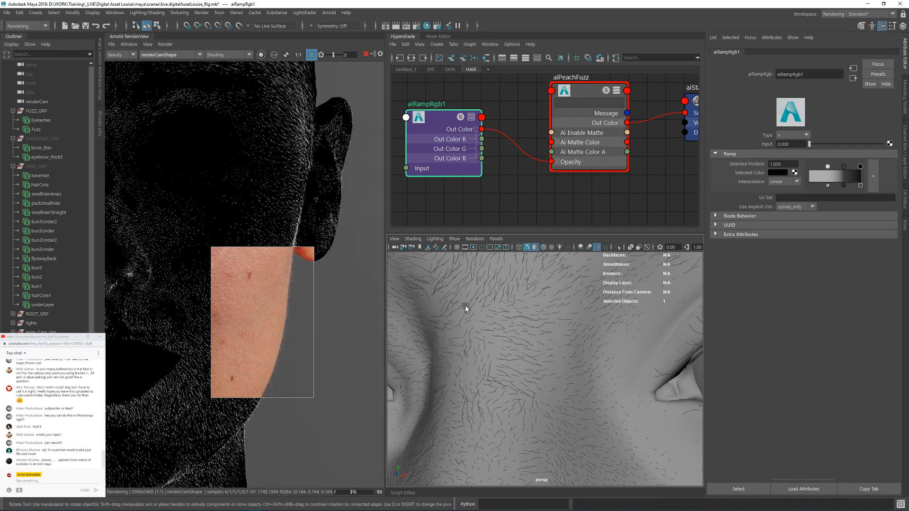
Step: Frame the eye in the perspective view and render a close-up crop region around the eye and its upper lashes
alt+middle_drag(639, 313, 480, 319)
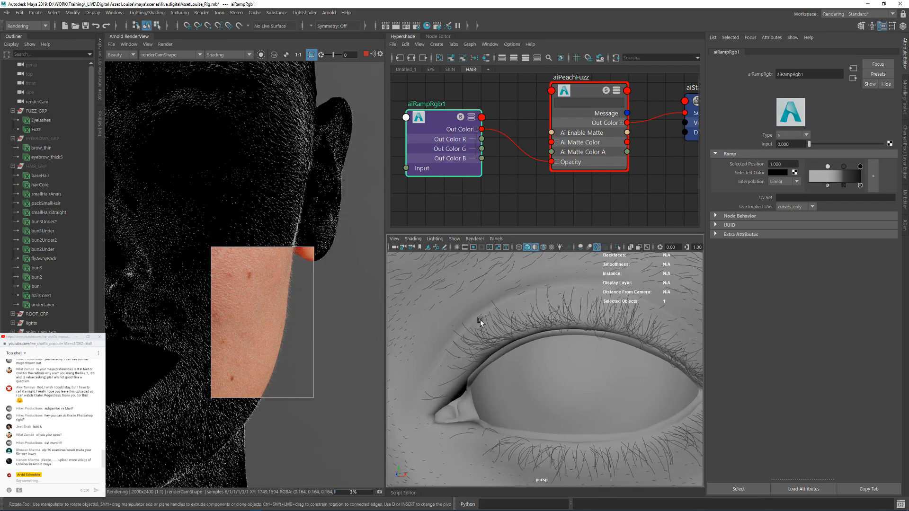
middle_drag(233, 183, 276, 226)
drag(180, 155, 327, 262)
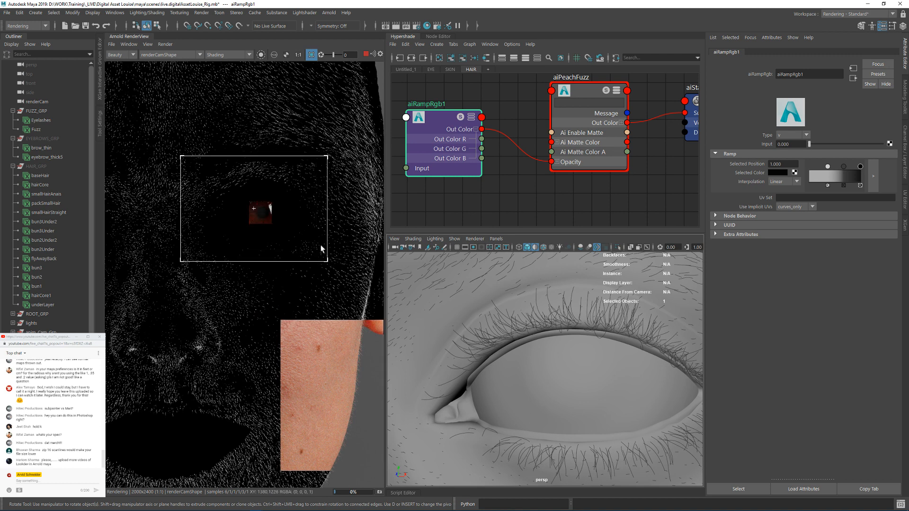
drag(212, 178, 325, 228)
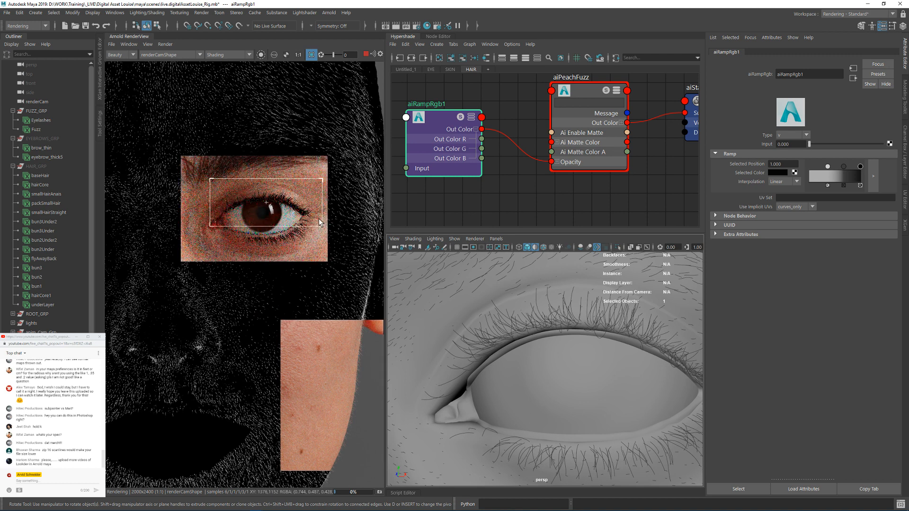
scroll(271, 186, up, 2)
scroll(277, 206, up, 2)
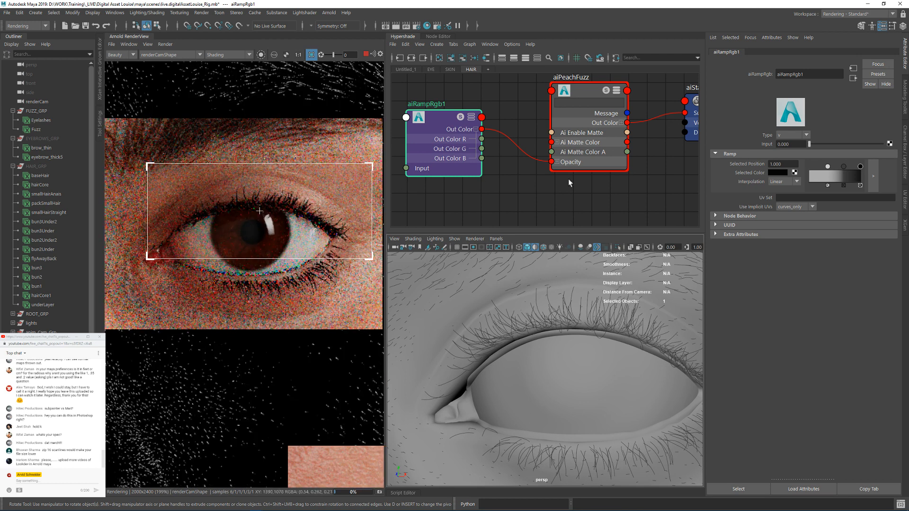
Step: Locate the aiLashes hair shader and its shading group in the HAIR node graph and enlarge them
alt+middle_drag(514, 94, 522, 186)
alt+right_drag(535, 156, 418, 132)
alt+middle_drag(528, 220, 515, 156)
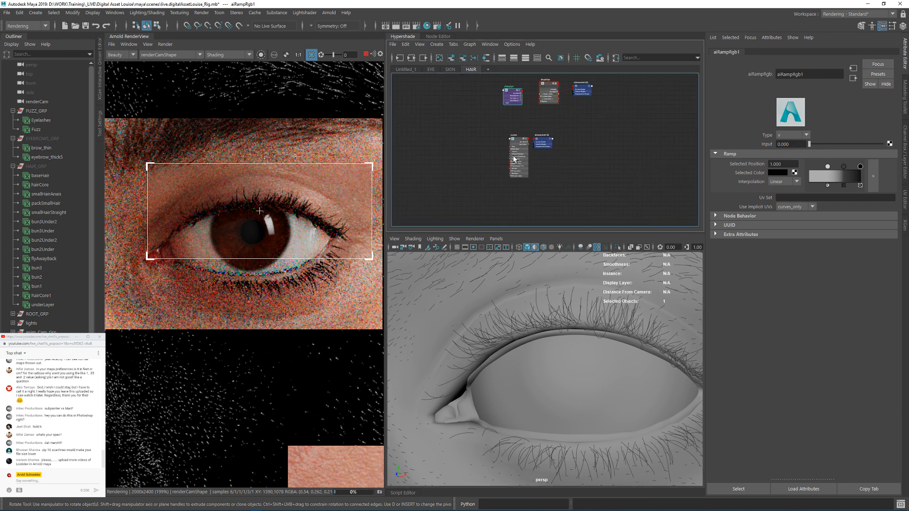
alt+right_drag(515, 157, 602, 142)
alt+middle_drag(601, 142, 597, 176)
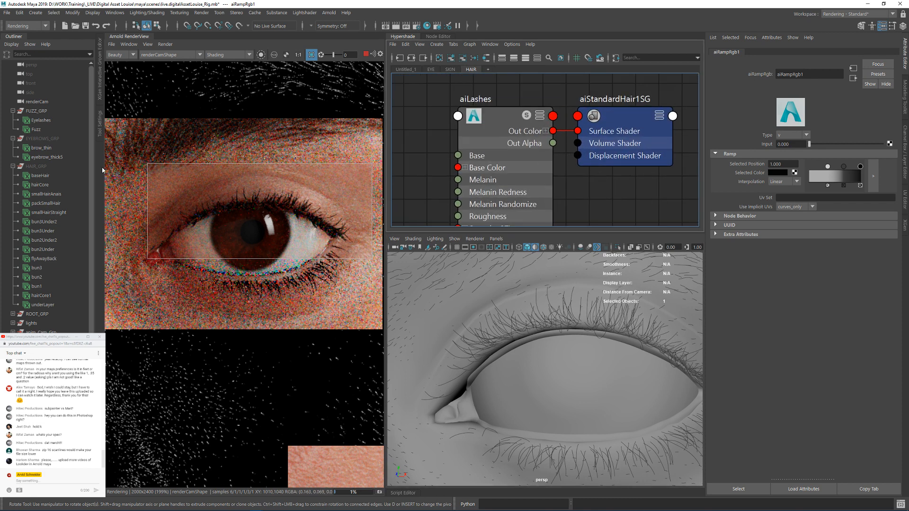
Step: Stop the interactive render and turn off the default material in the perspective view of the eyelashes
click(366, 53)
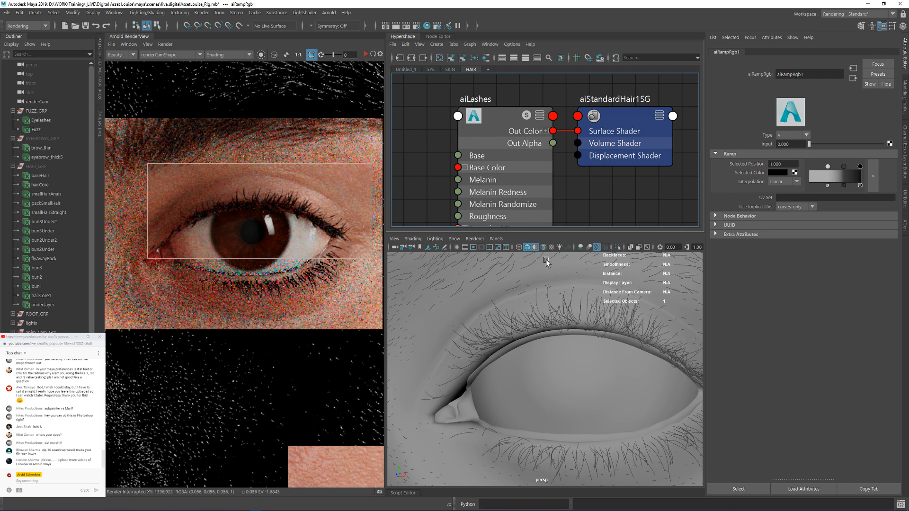
click(536, 248)
mouse_move(586, 316)
alt+mouse_down()
mouse_move(595, 329)
mouse_move(586, 305)
alt+mouse_up()
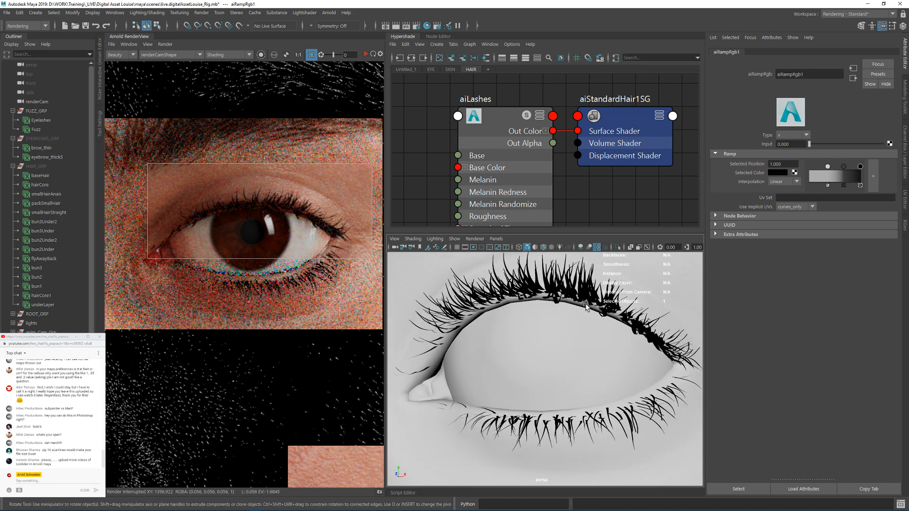
Step: Expand the Eyelashes description in the XGen Interactive Groom Editor and show the attributes of its Eyelashes_splineBase node
click(45, 119)
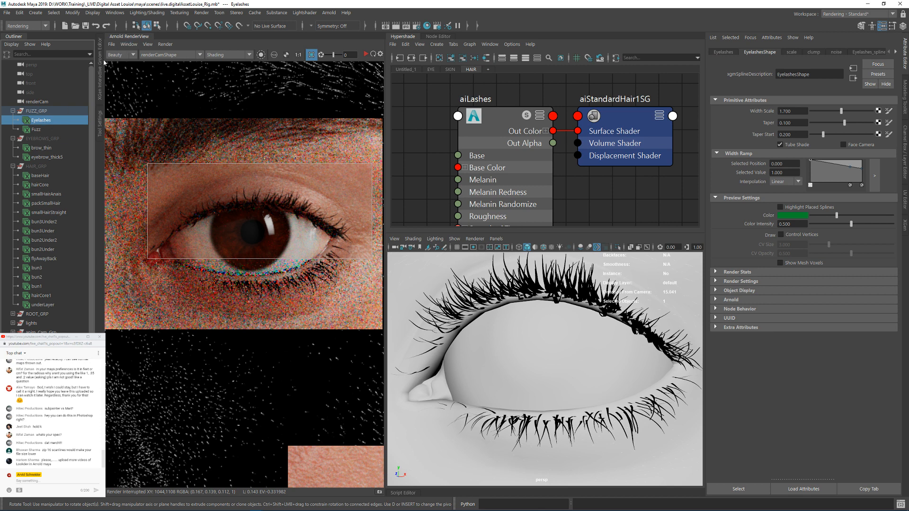
click(101, 66)
click(113, 83)
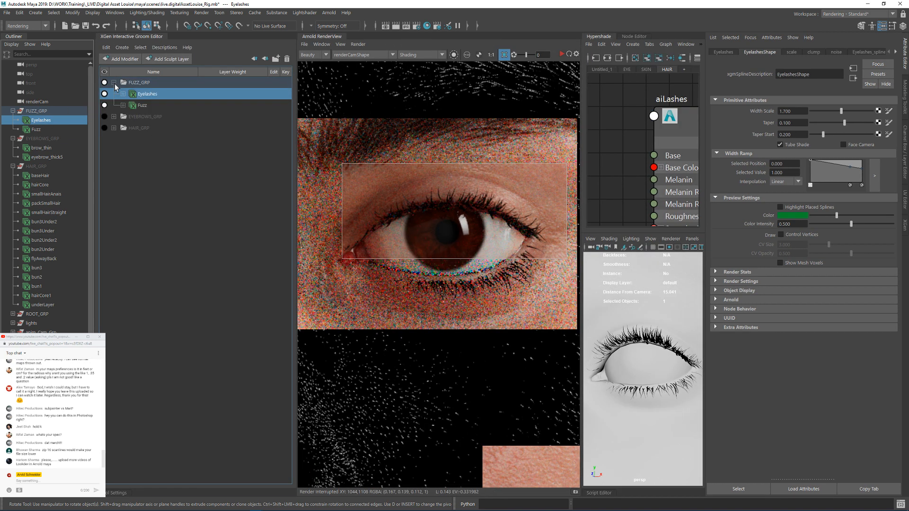
click(123, 95)
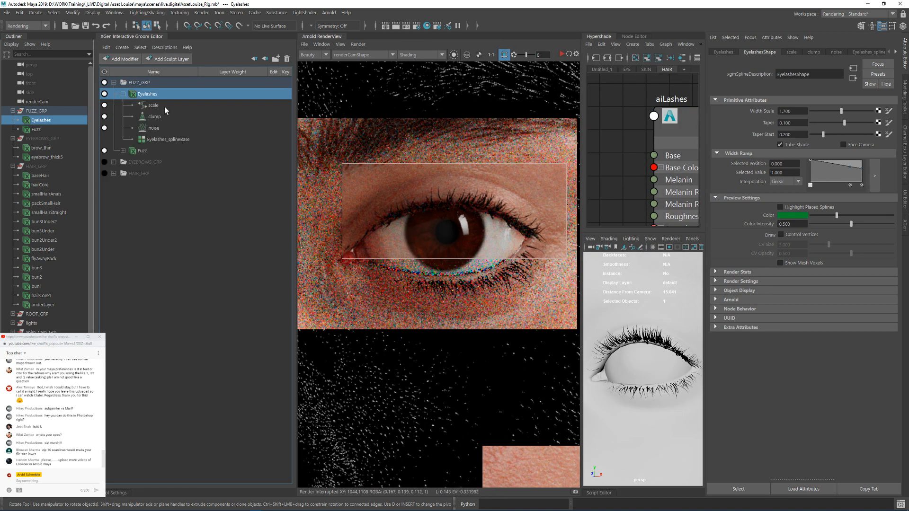
click(161, 140)
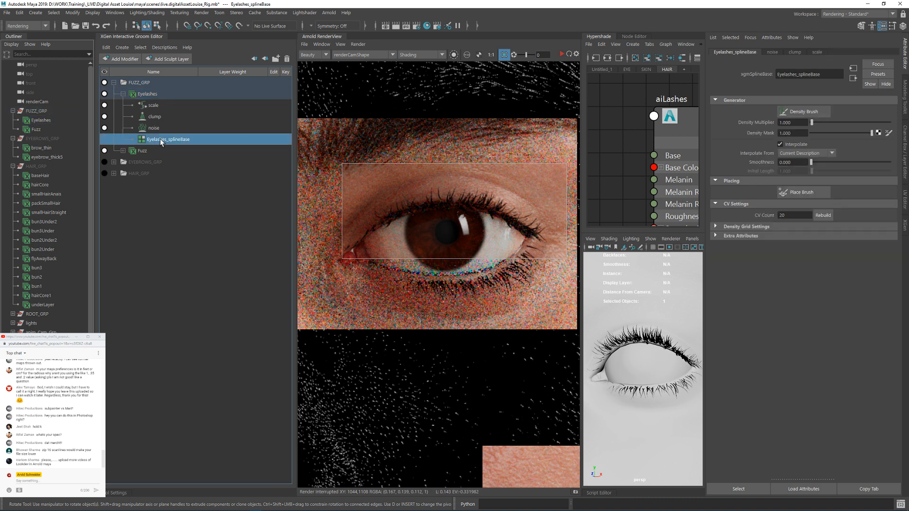
Step: Set the Width Scale of the Eyelashes description to 1
click(156, 94)
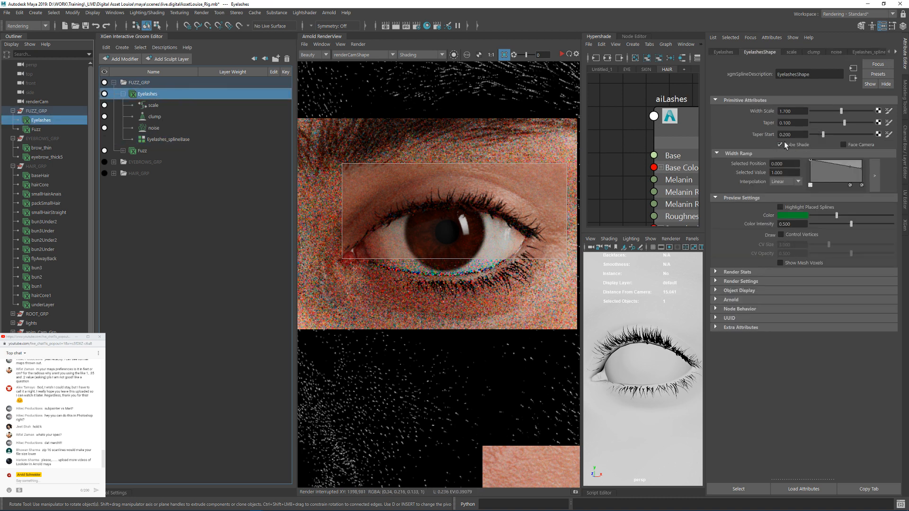
scroll(677, 341, up, 6)
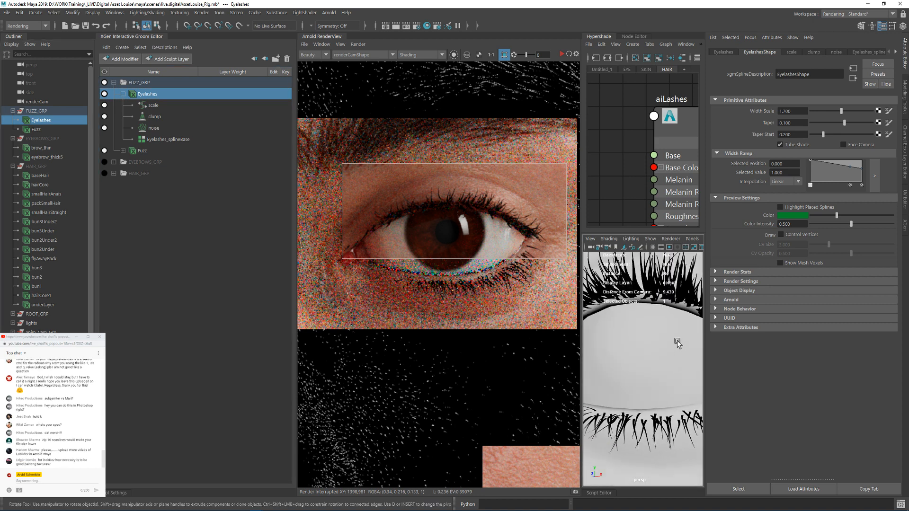
alt+middle_drag(669, 334, 673, 349)
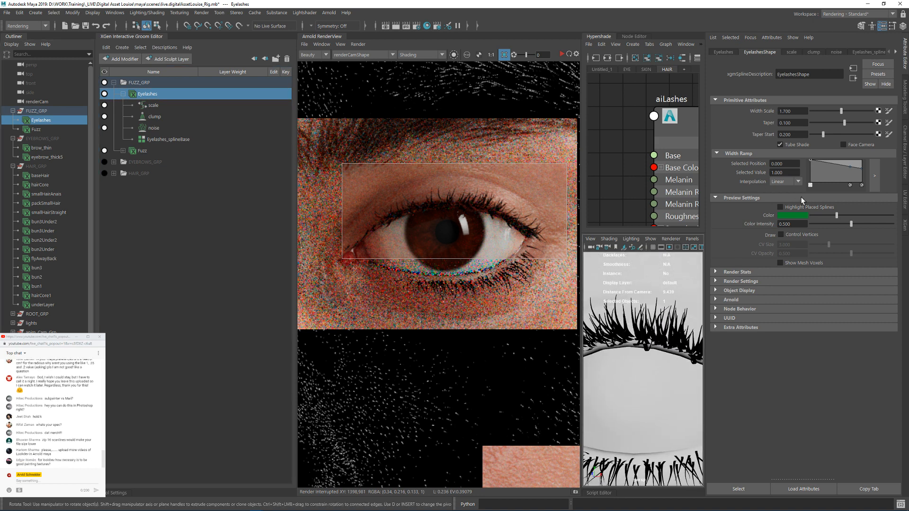
double_click(781, 112)
text(1)
key(Return)
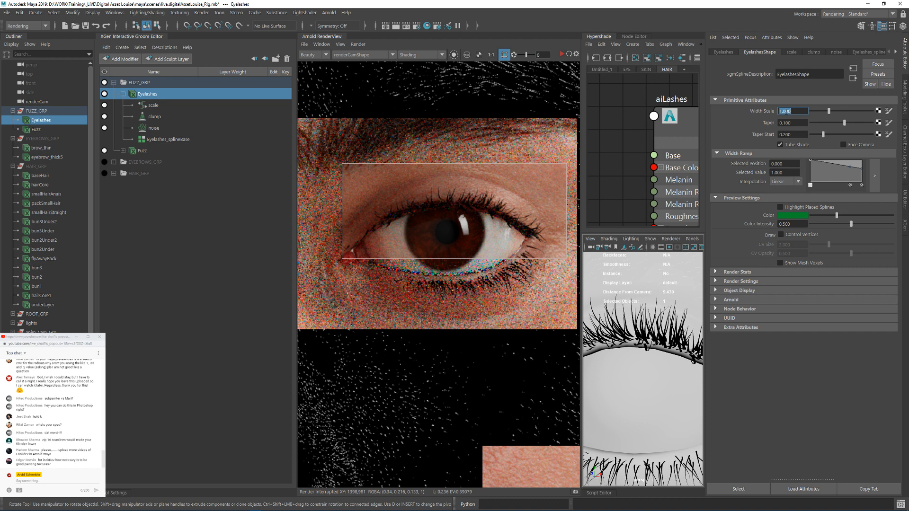
Step: Set the Arnold curve mode of the Eyelashes description to Thick and collapse the groom editor
click(731, 300)
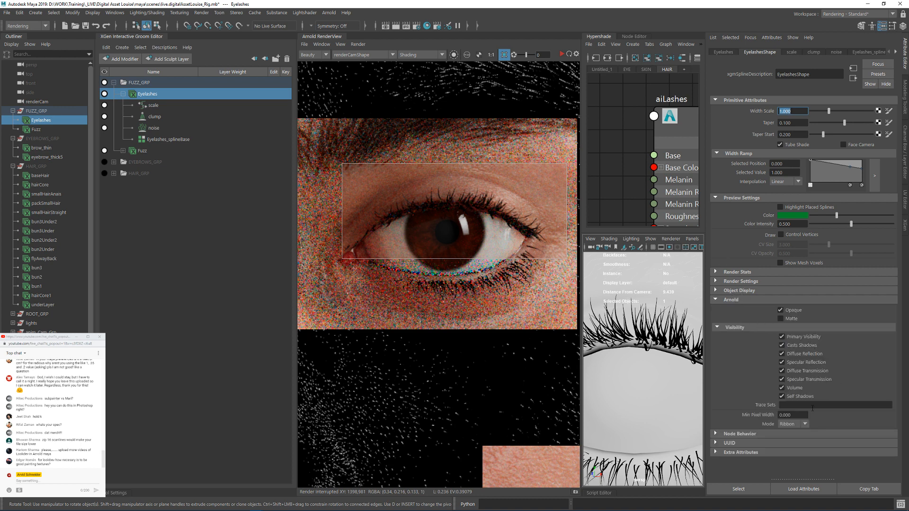
click(805, 425)
click(149, 39)
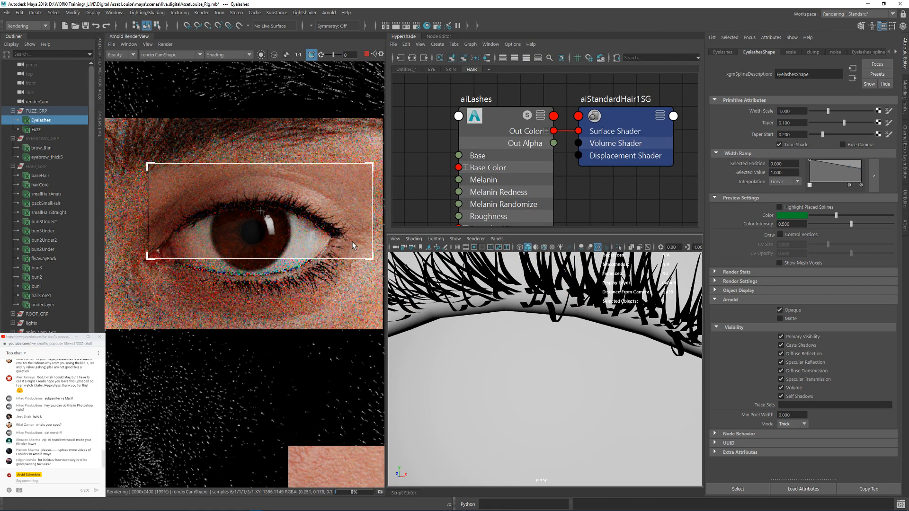
Step: Preview the eyelash crop in the Basic debug shading mode and return the render to full Shading
click(227, 54)
click(215, 70)
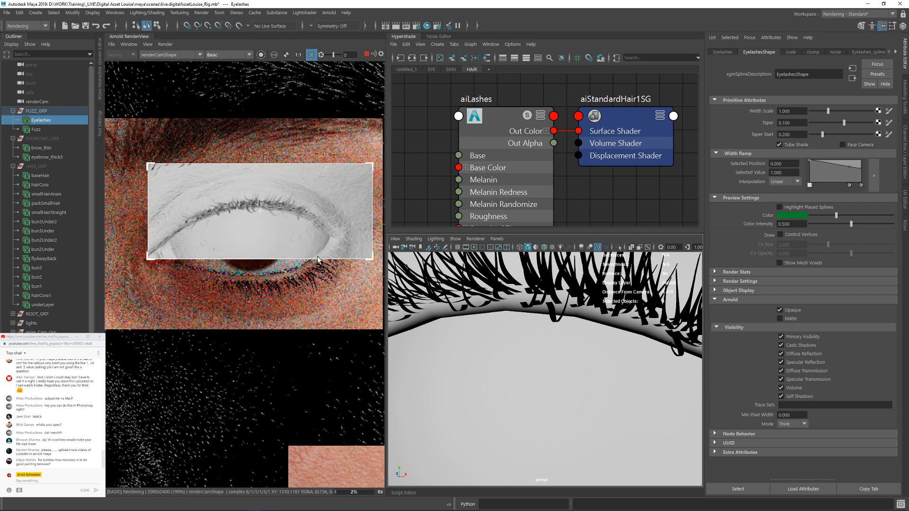
click(222, 55)
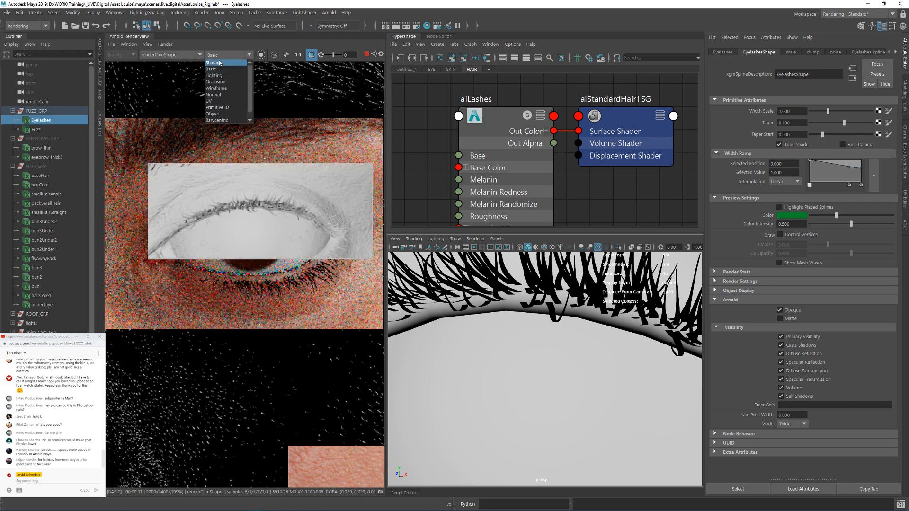
click(220, 63)
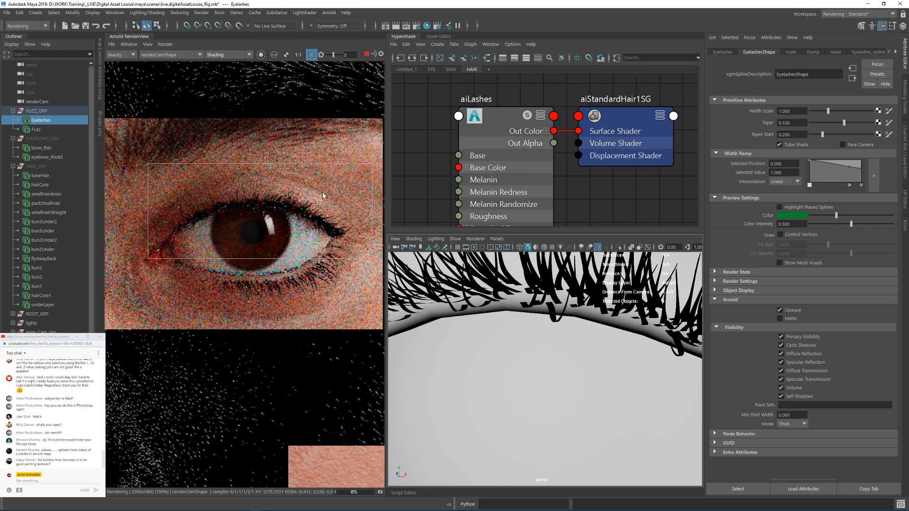
Step: Try a Melanin of 0.7 on the aiLashes shader, set Melanin Redness to 0 and lower Melanin to 0.4
click(509, 116)
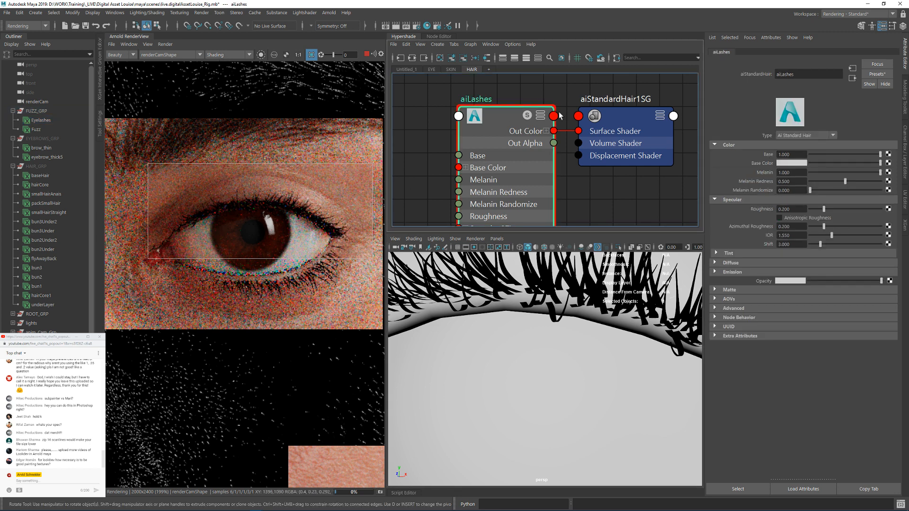
click(803, 173)
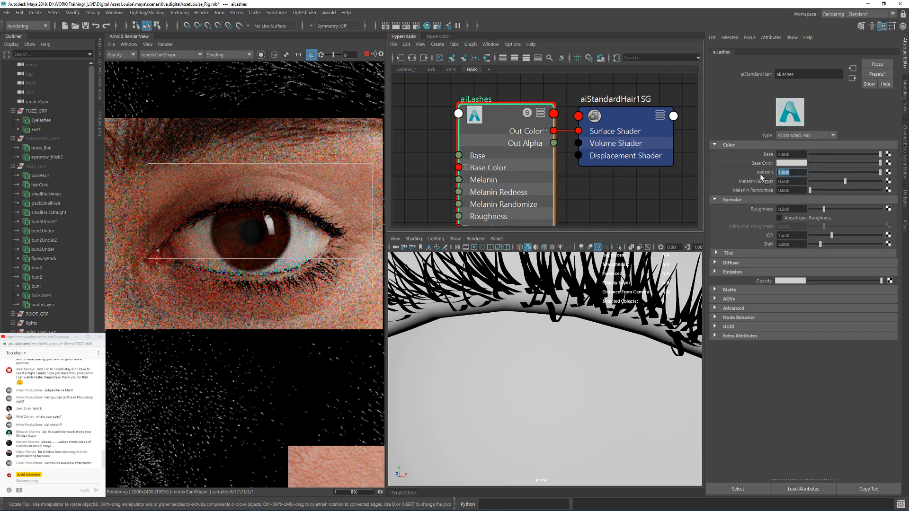
key(BackSpace)
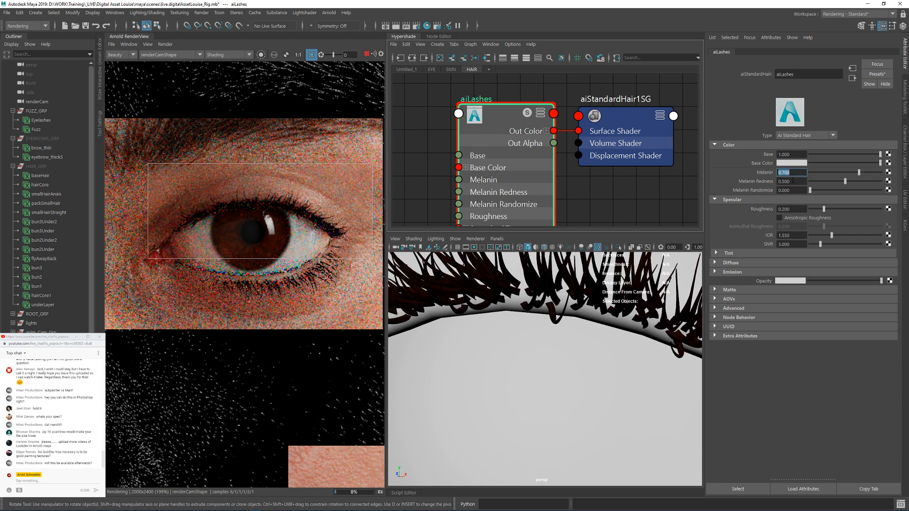
text(0)
key(Return)
drag(793, 181, 758, 174)
text(.4)
key(Return)
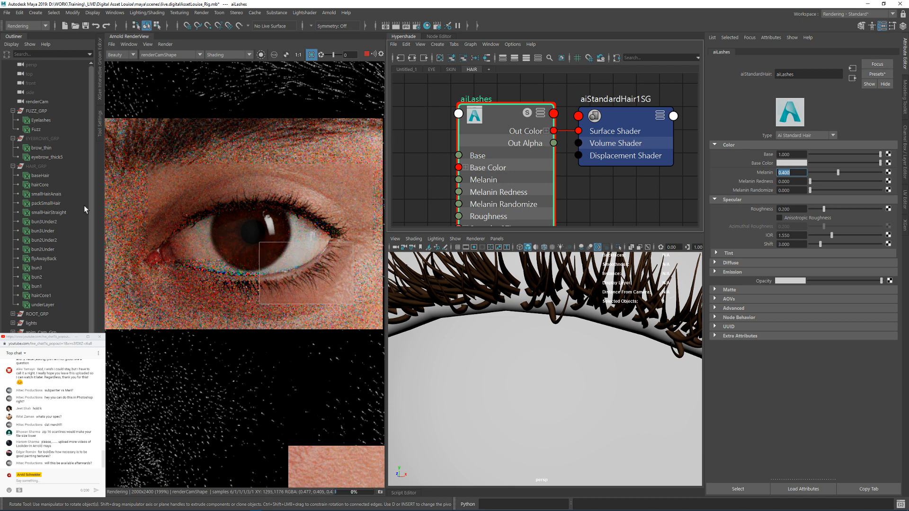
Step: Set the Eyelashes description's Arnold curve mode back to Ribbon and render a crop region over the upper lashes
click(100, 85)
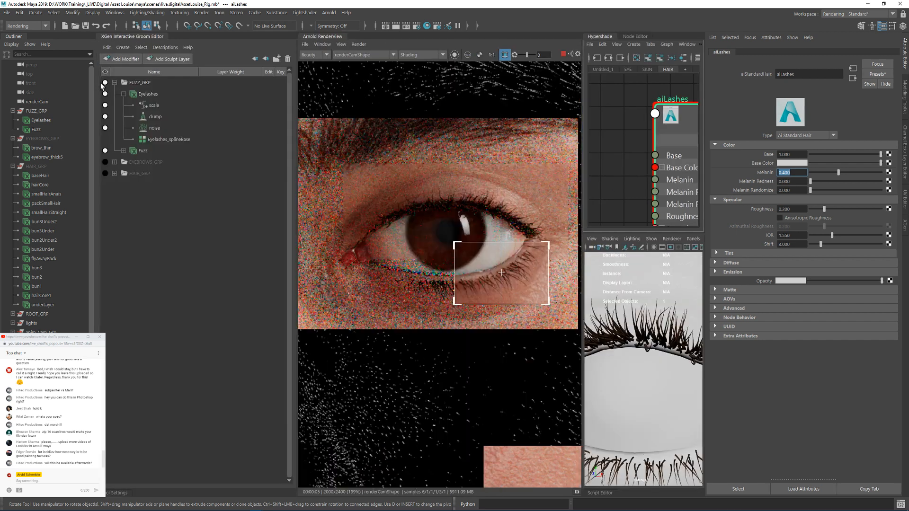
click(149, 94)
click(789, 426)
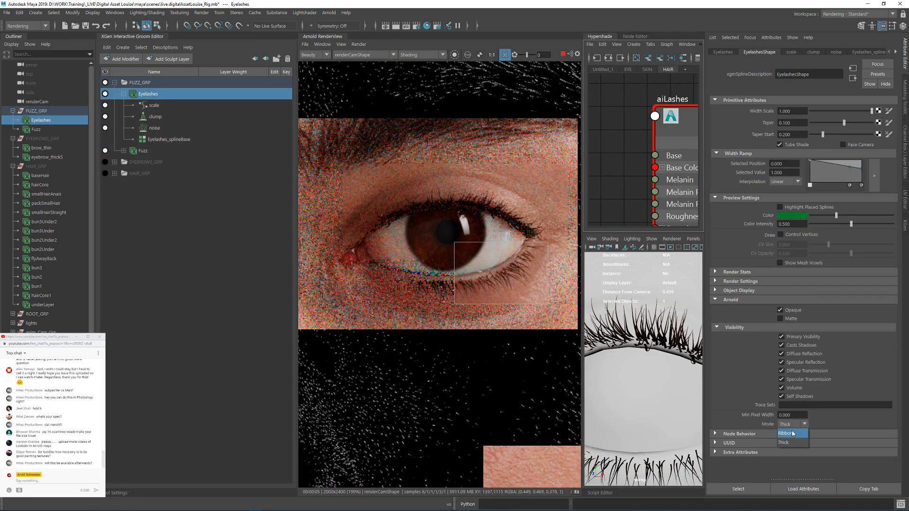
click(791, 431)
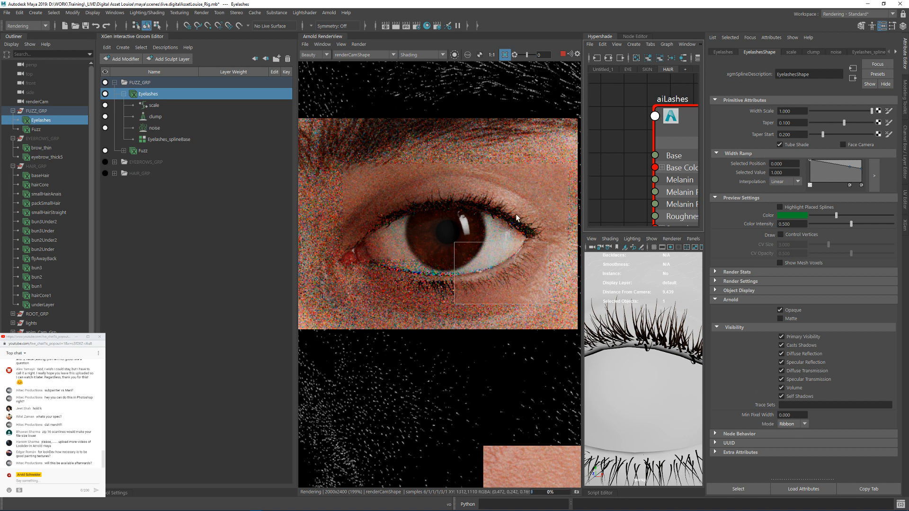
drag(378, 180, 532, 239)
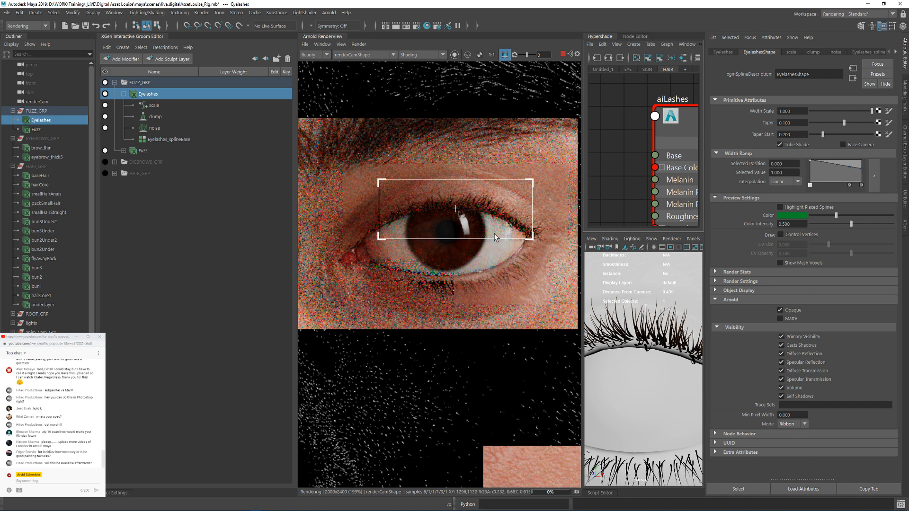
scroll(476, 226, down, 2)
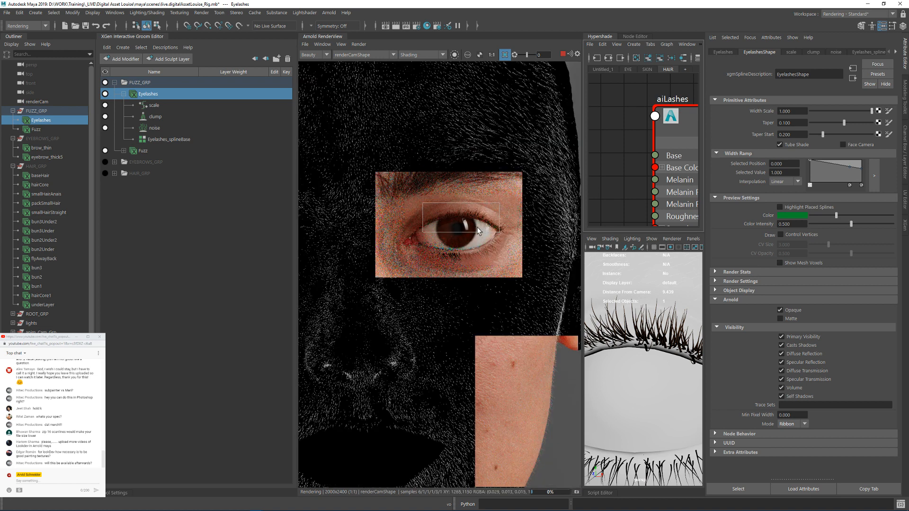
Step: Set the aiLashes shader's Melanin to 0.55 and return its Opacity to full white after a brief adjustment
click(665, 129)
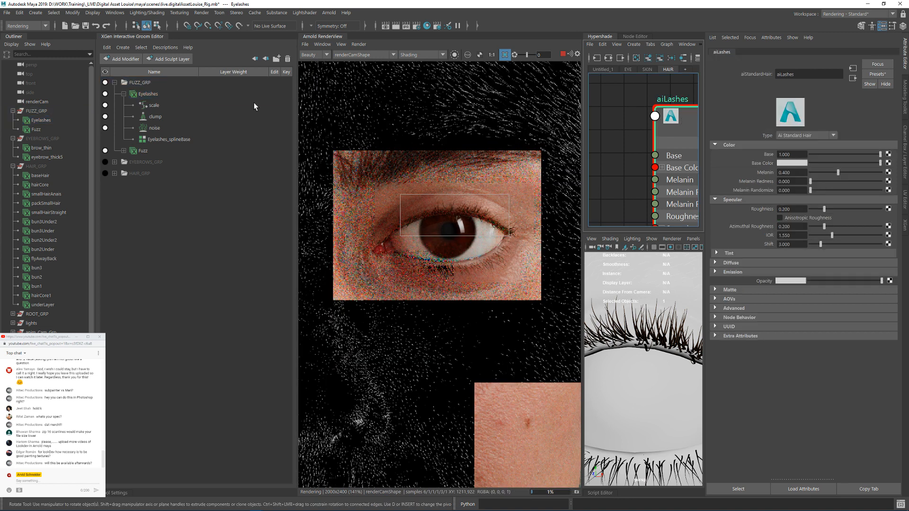
double_click(115, 37)
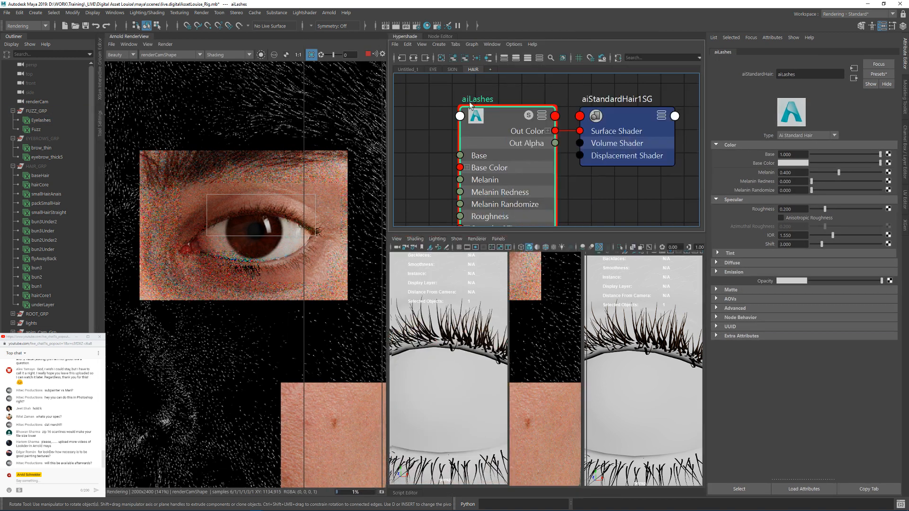
drag(793, 175, 764, 174)
text(0.55)
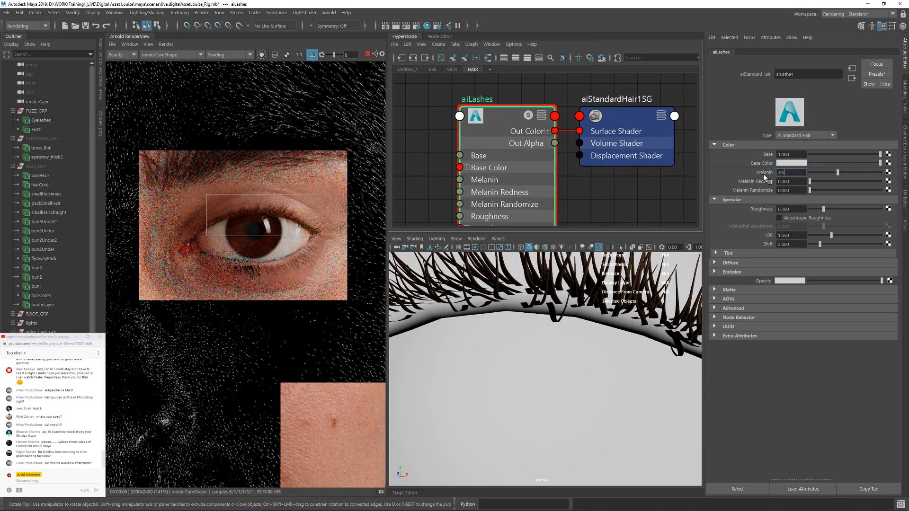
key(Return)
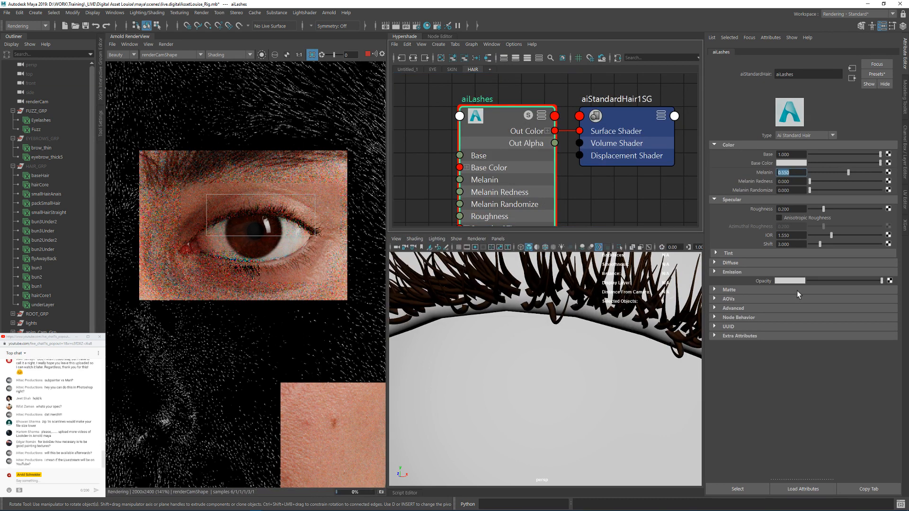
click(862, 280)
drag(862, 280, 905, 283)
Step: Render a crop region around the whole eye and show the full face in the perspective view
click(543, 320)
key(f)
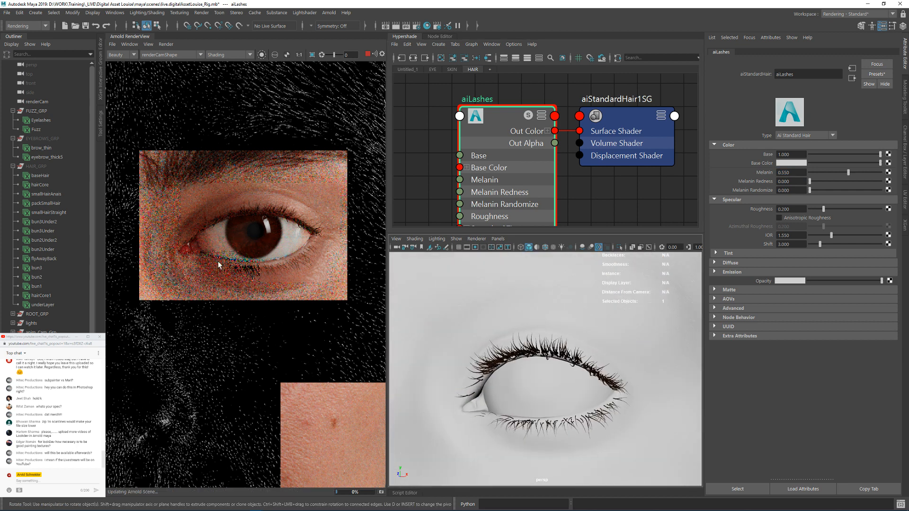
drag(165, 179, 345, 294)
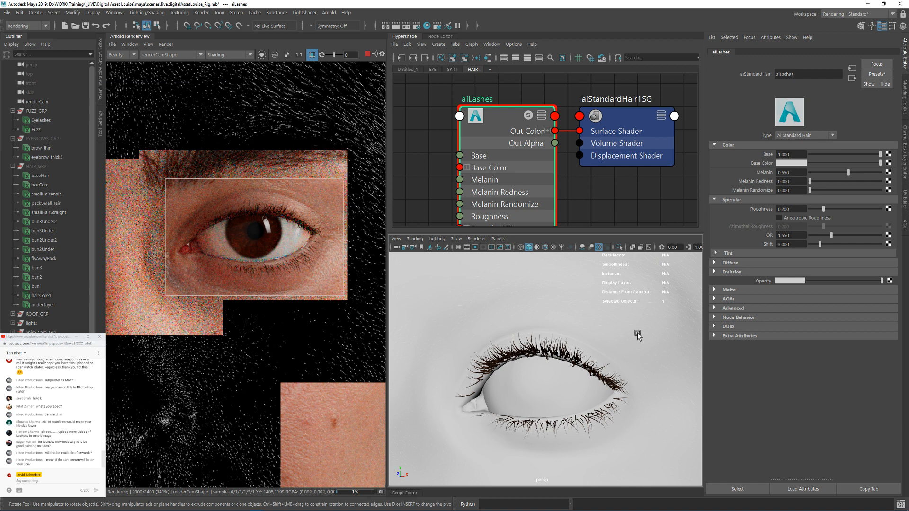
alt+right_drag(618, 339, 453, 321)
mouse_move(524, 332)
alt+mouse_down()
mouse_move(550, 340)
mouse_move(550, 315)
mouse_move(532, 334)
alt+mouse_up()
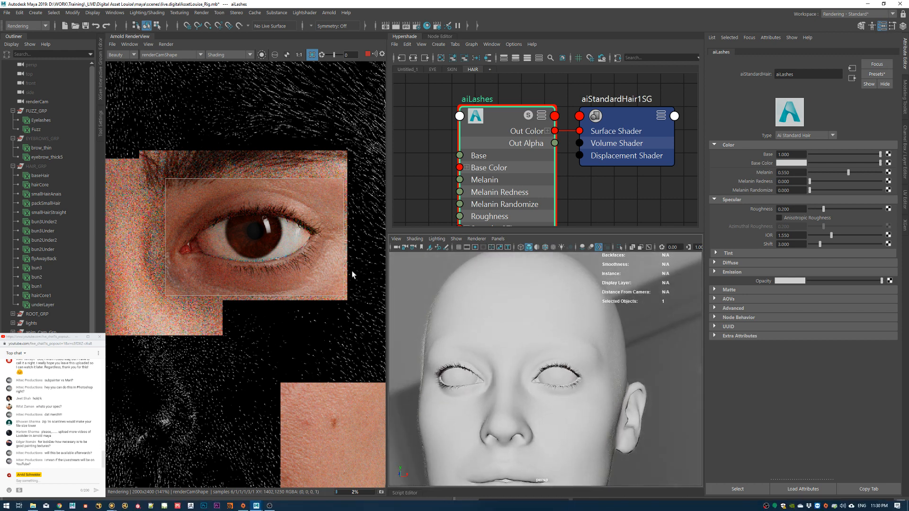
Step: Turn off the crop region to render the wider face, and stop the interactive render
scroll(270, 213, down, 1)
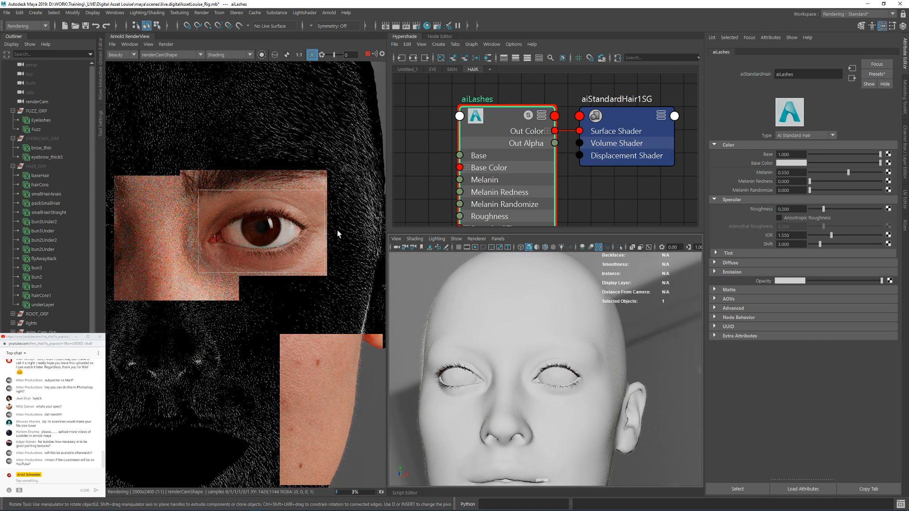
middle_drag(271, 160, 347, 204)
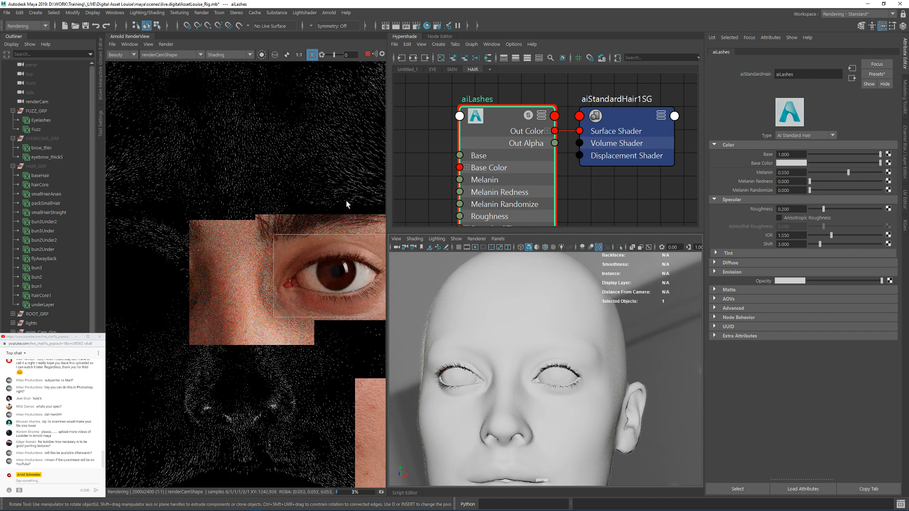
scroll(306, 206, down, 1)
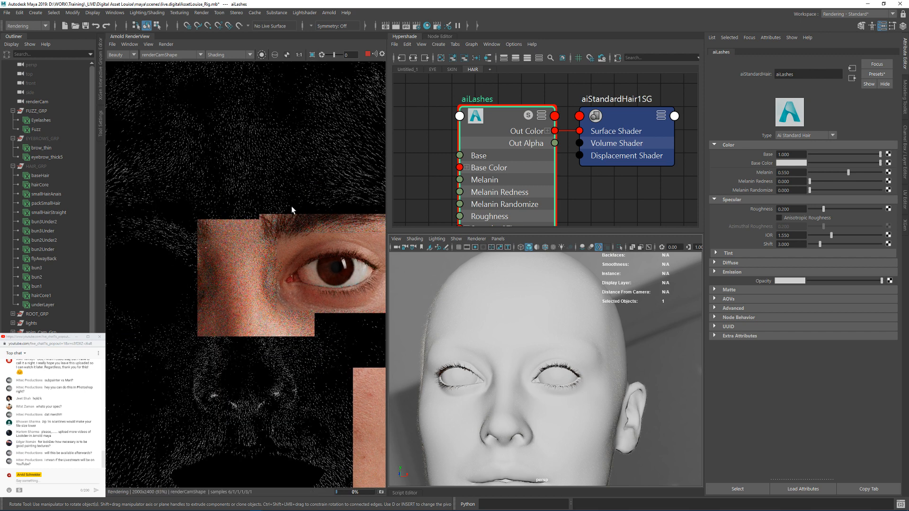
middle_drag(322, 185, 266, 183)
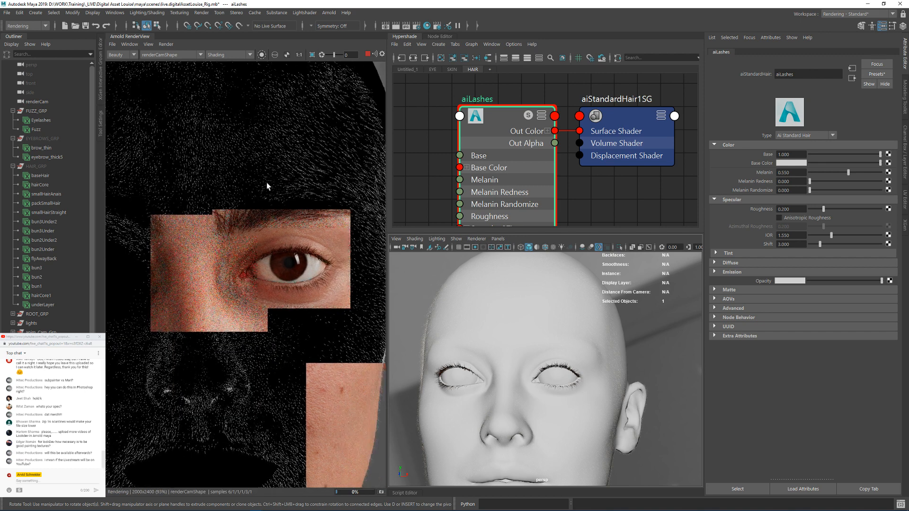
click(367, 55)
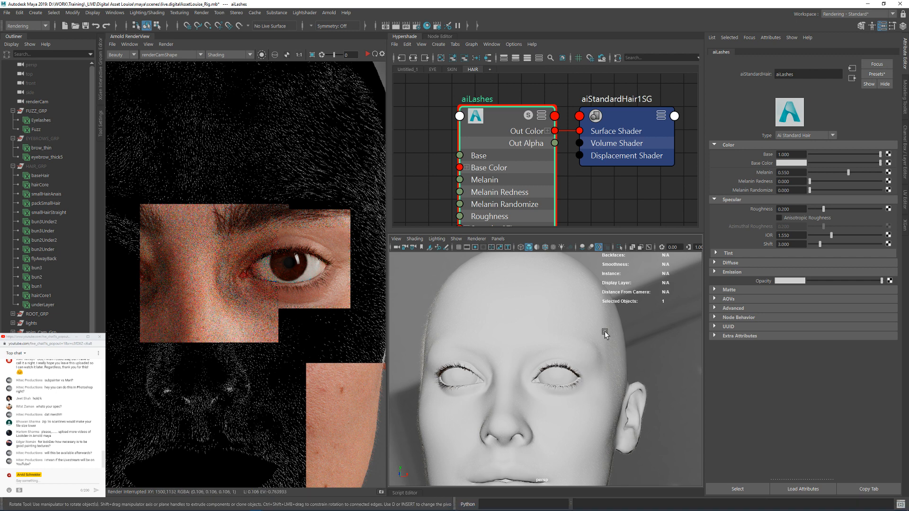
Step: Locate the Head_Diffuse_Unlit.exr texture node in the SKIN node graph and show its file attributes
alt+right_drag(515, 162, 456, 187)
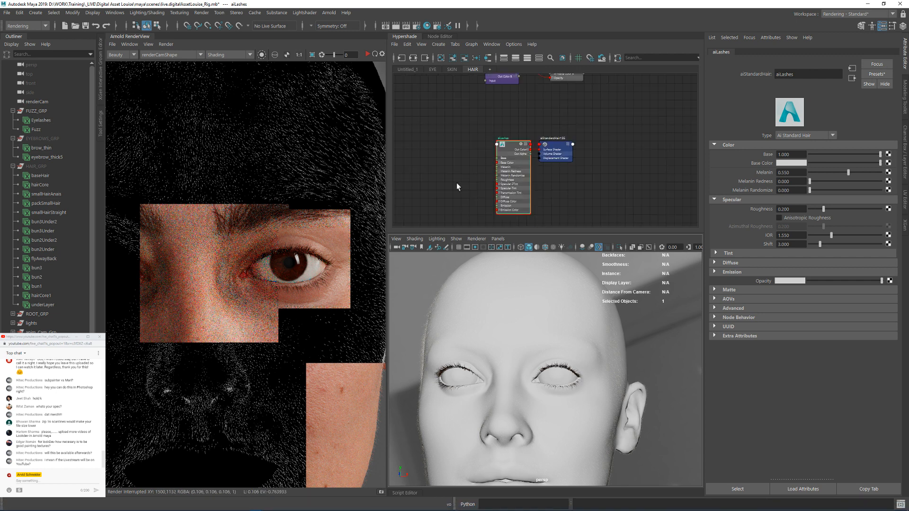
alt+middle_drag(470, 121, 499, 162)
click(453, 72)
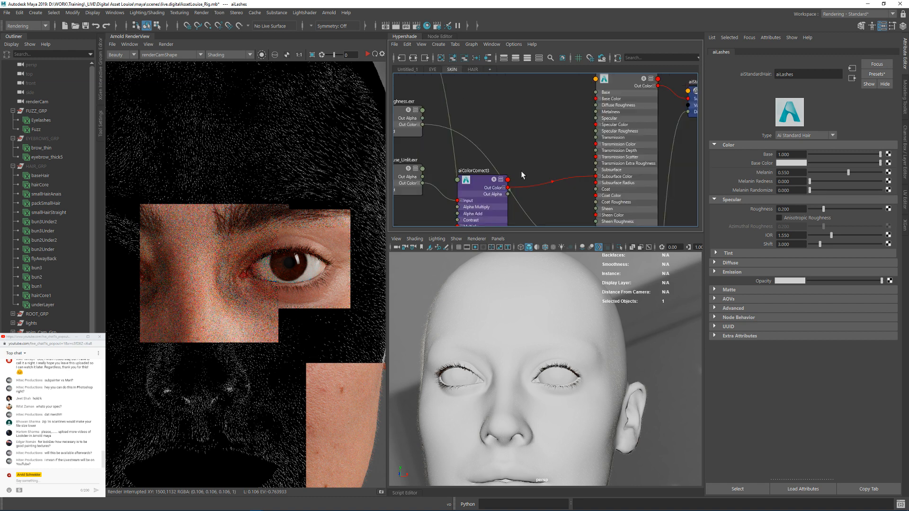
alt+middle_drag(476, 113, 618, 119)
alt+middle_drag(625, 79, 559, 102)
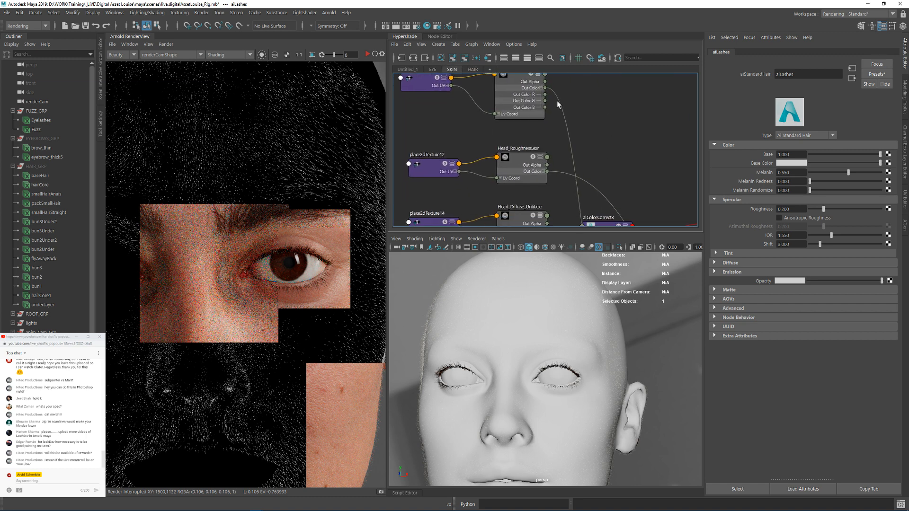
scroll(509, 116, down, 6)
scroll(513, 184, up, 2)
mouse_move(516, 181)
alt+middle_down()
mouse_move(532, 115)
mouse_move(570, 213)
alt+middle_up()
scroll(533, 181, up, 3)
alt+middle_drag(573, 109, 567, 220)
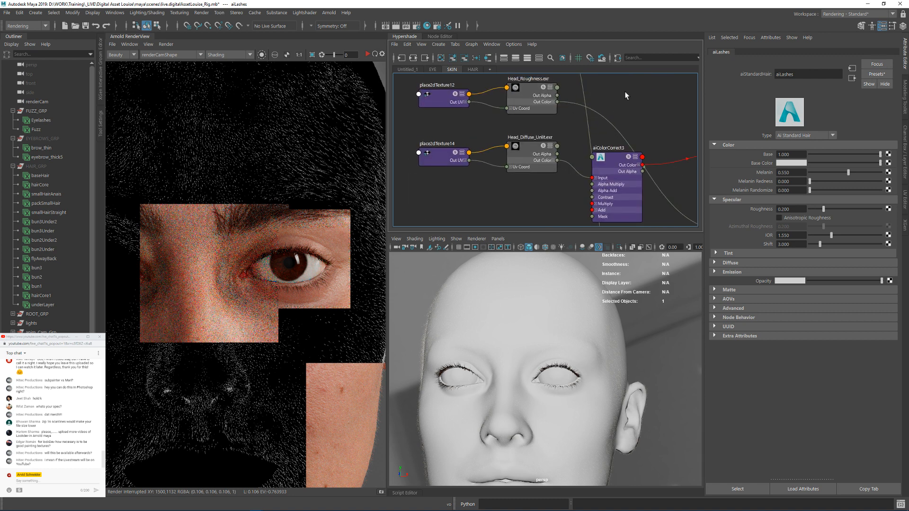
click(521, 157)
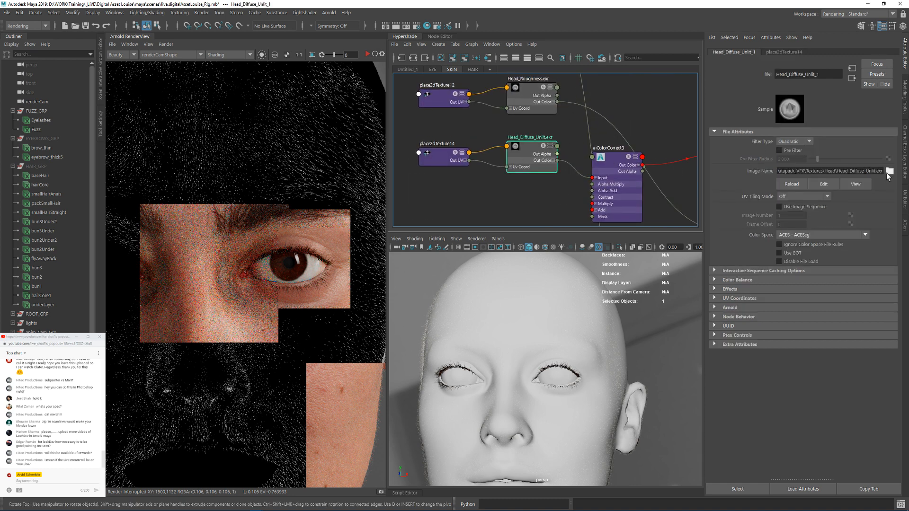
Step: Browse the Head textures folder from the Head_Diffuse_Unlit.exr node and examine the Head_Diffuse_Unlit_noBrows 1001 to 1012 files without replacing the image
click(890, 172)
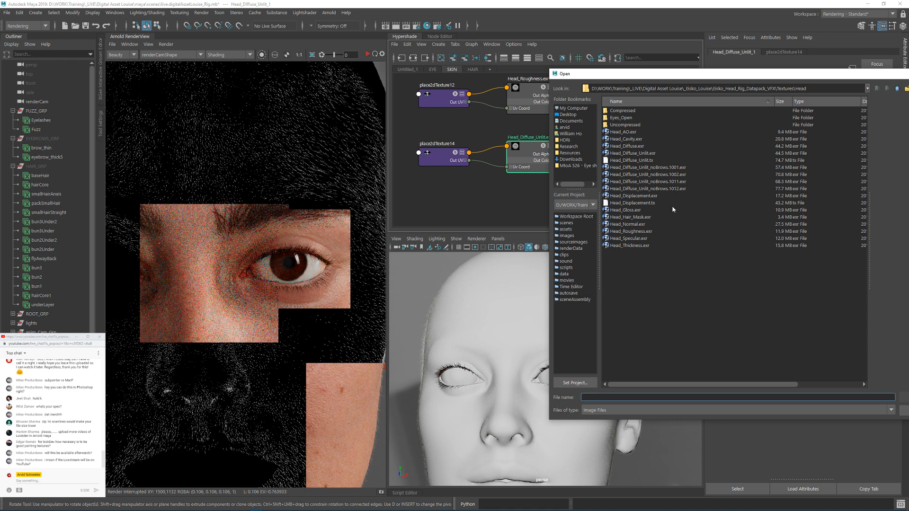
click(659, 168)
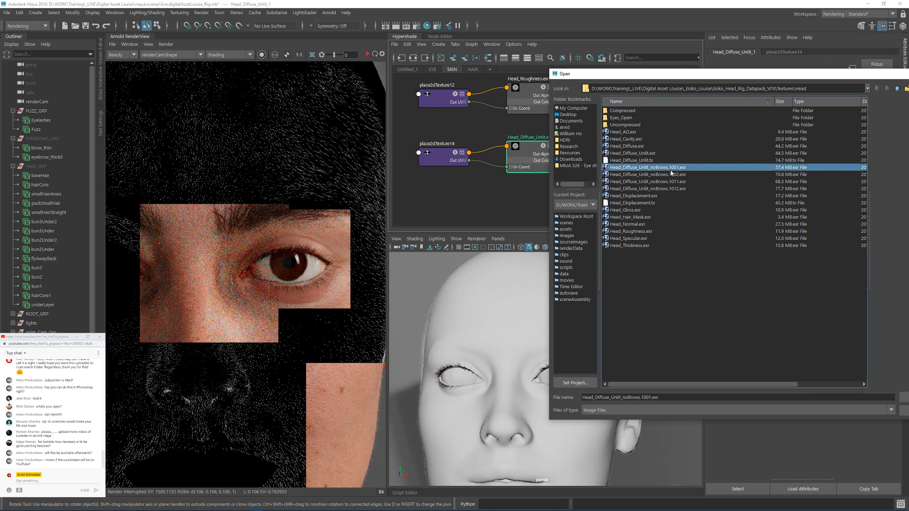
alt+drag(670, 171, 653, 186)
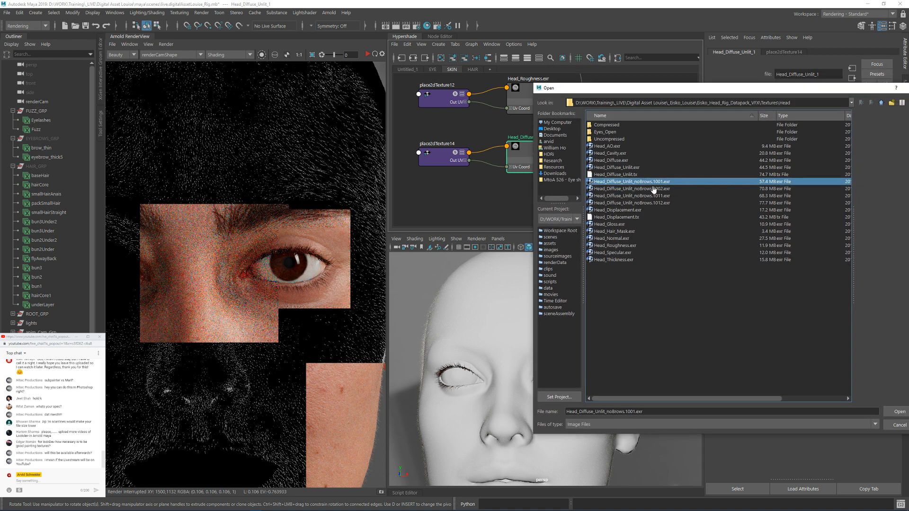
double_click(653, 182)
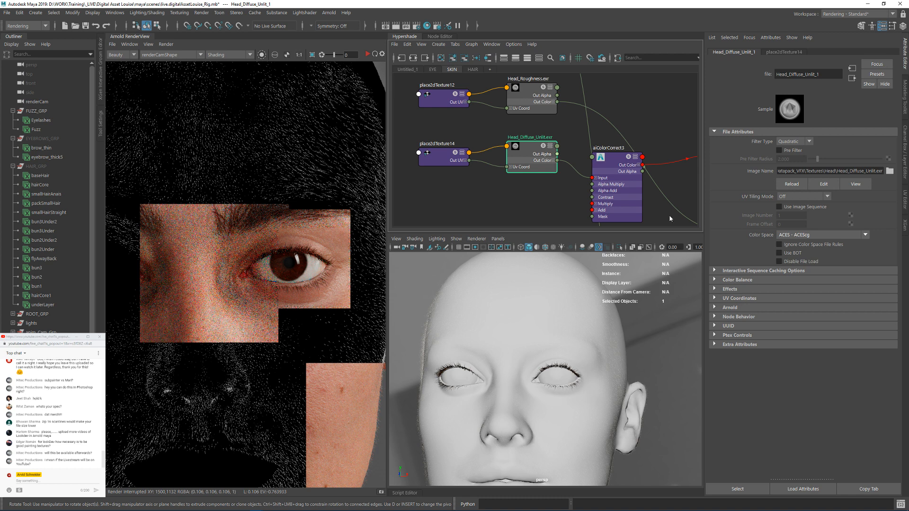
Step: Deselect the diffuse texture node in the SKIN graph and save the scene
click(467, 133)
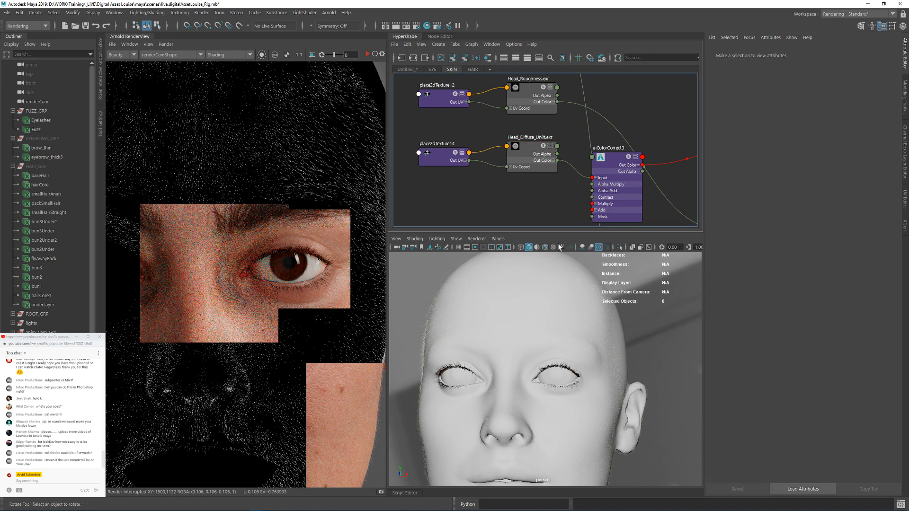
key(ctrl+s)
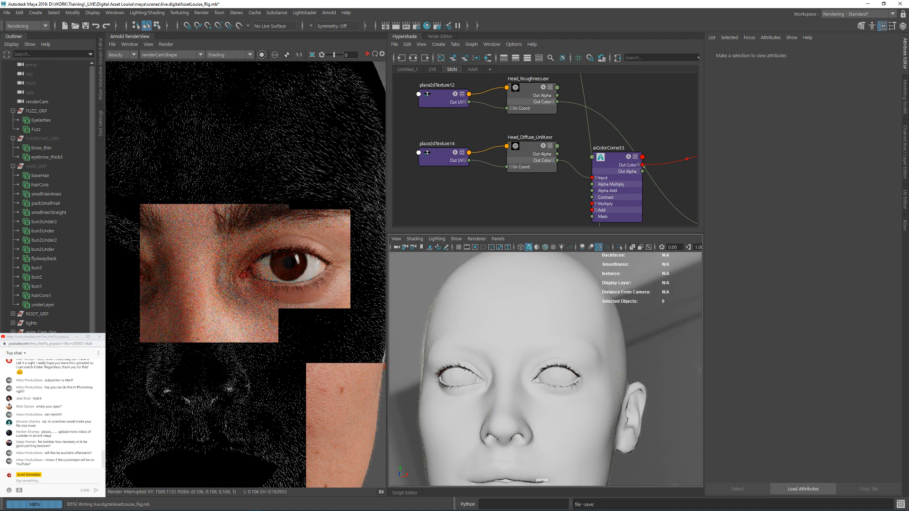
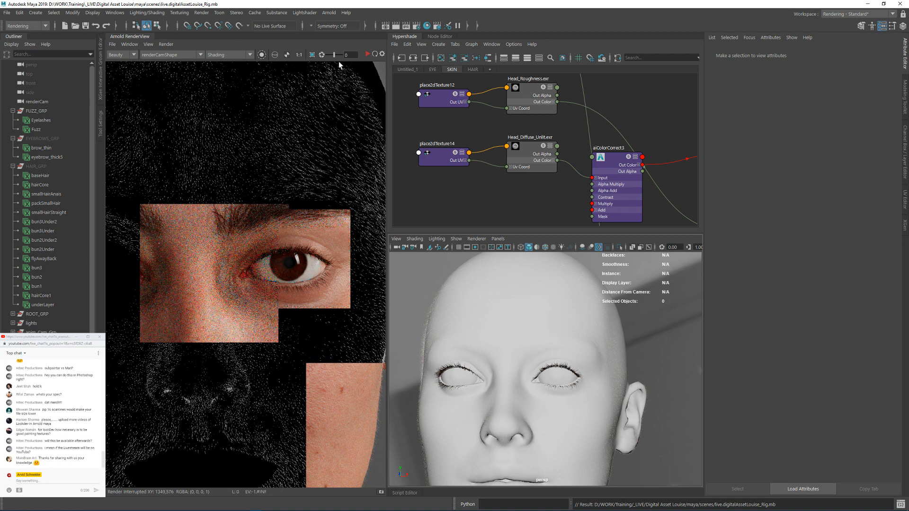
Step: Restart the interactive render, limit it to a crop region over the brow, and stop the render
click(367, 54)
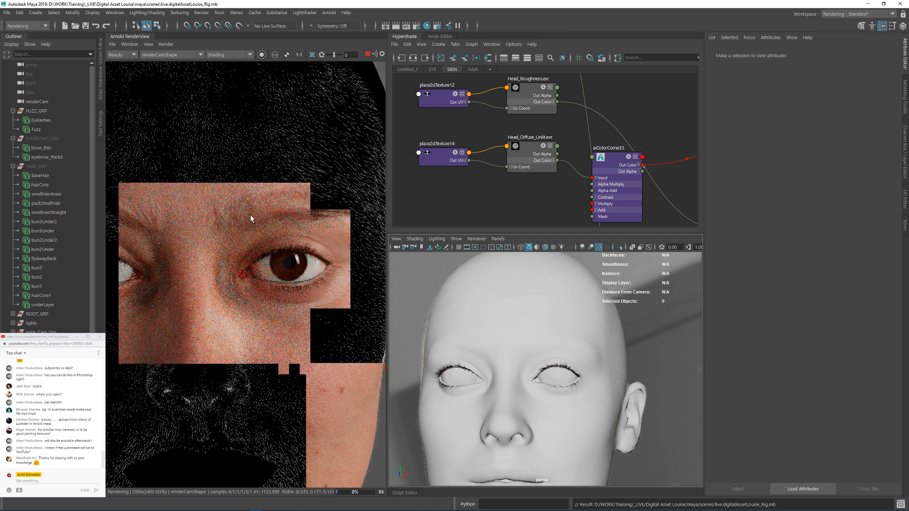
ctrl+drag(187, 166, 327, 232)
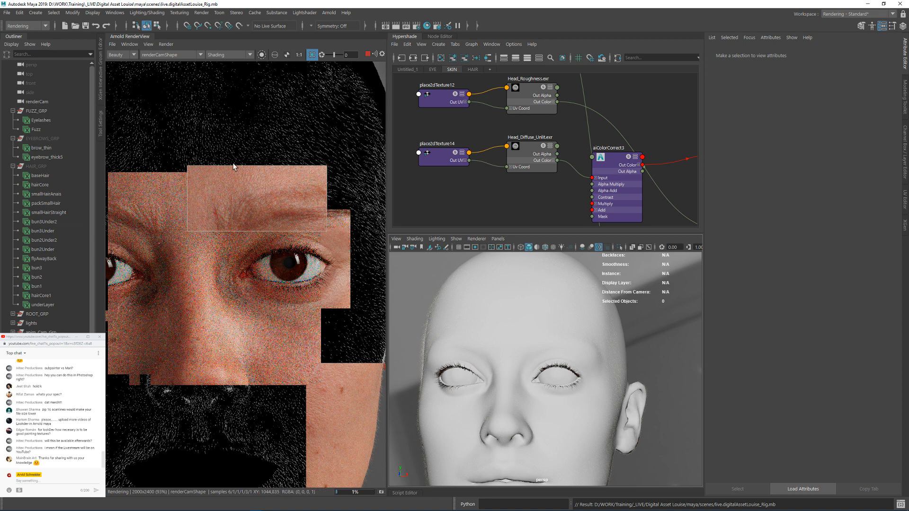
click(367, 55)
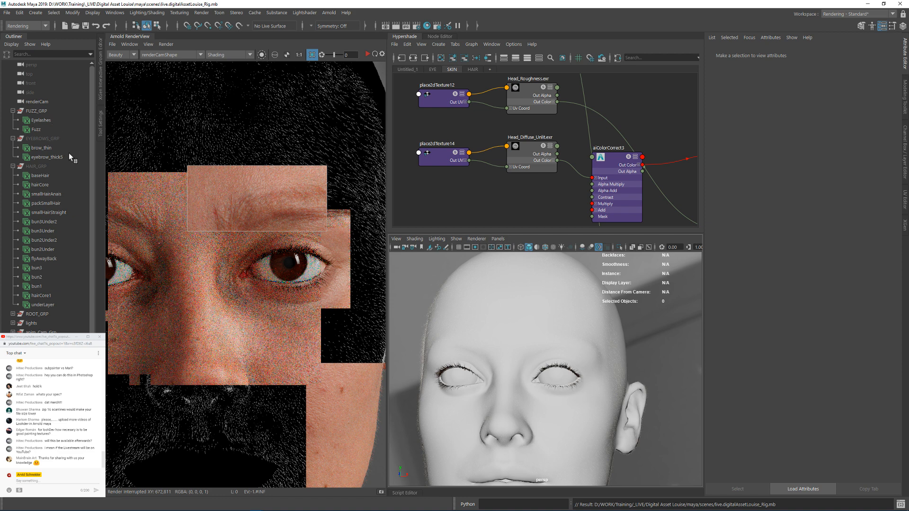
Step: Unhide the EYEBROWS_GRP group
click(40, 138)
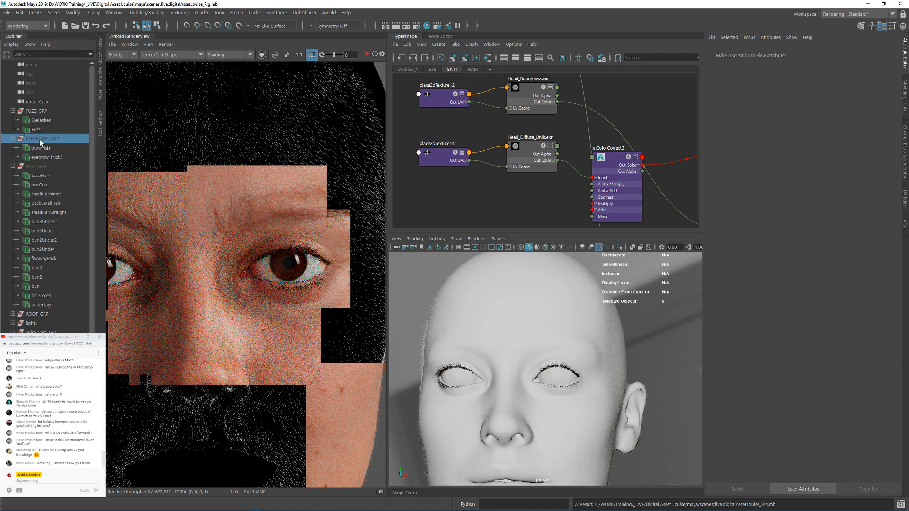
key(shift+h)
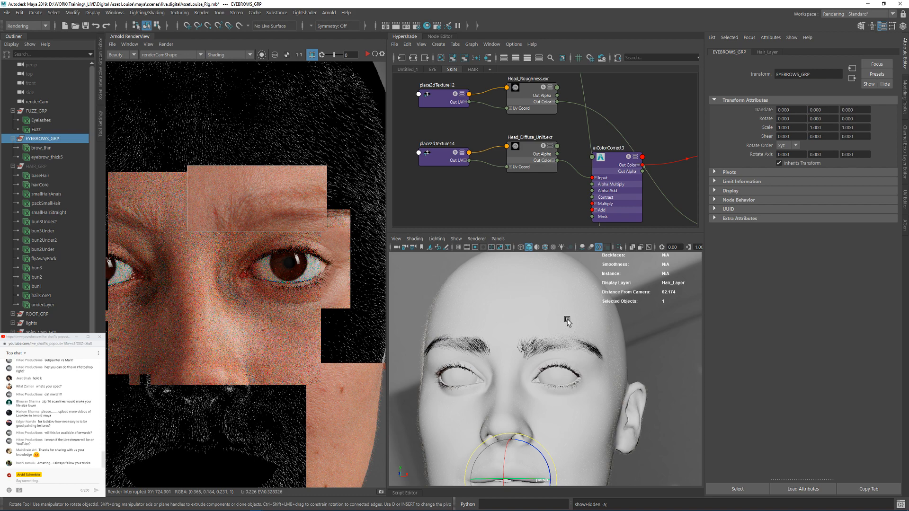
Step: Examine the eyebrow hairs up close from several angles, including where their roots meet the skin
alt+drag(566, 354, 544, 362)
alt+right_drag(545, 362, 575, 365)
alt+drag(575, 365, 569, 353)
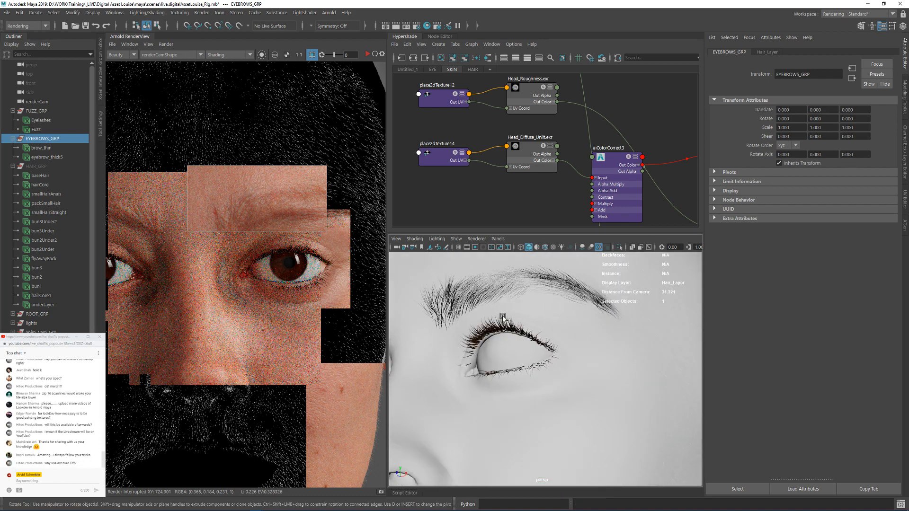
alt+right_drag(570, 353, 606, 377)
alt+drag(605, 369, 602, 358)
alt+right_drag(485, 324, 580, 355)
alt+middle_drag(502, 353, 595, 364)
alt+drag(471, 367, 546, 310)
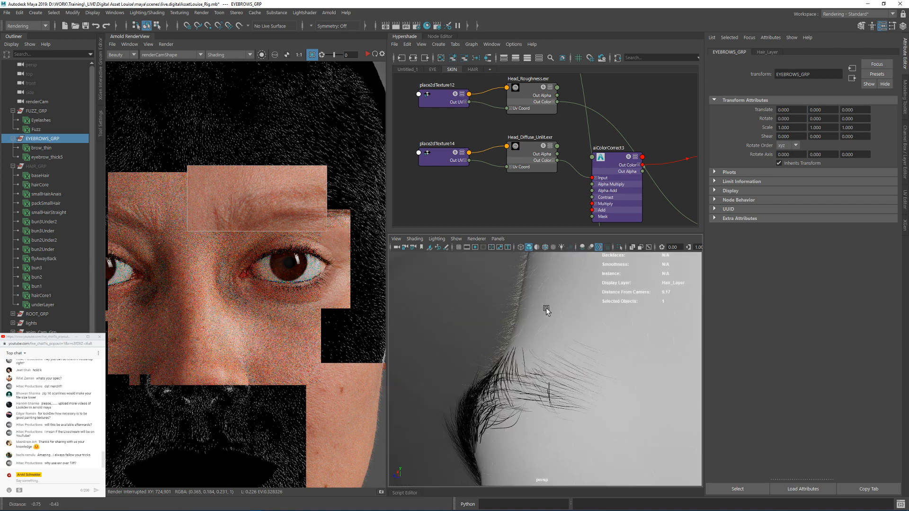
alt+right_drag(546, 310, 620, 351)
alt+drag(530, 360, 563, 365)
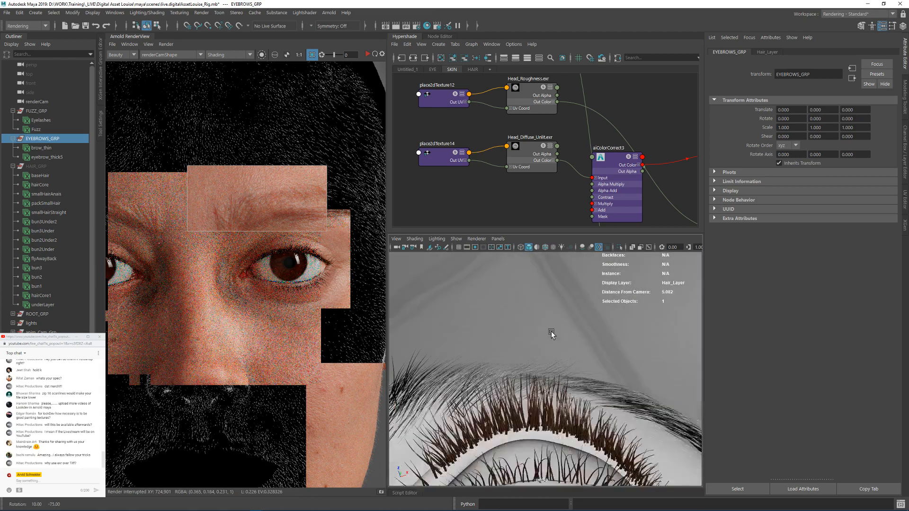
alt+right_drag(601, 367, 520, 374)
alt+drag(520, 374, 520, 398)
alt+right_drag(520, 398, 597, 387)
alt+drag(597, 388, 567, 361)
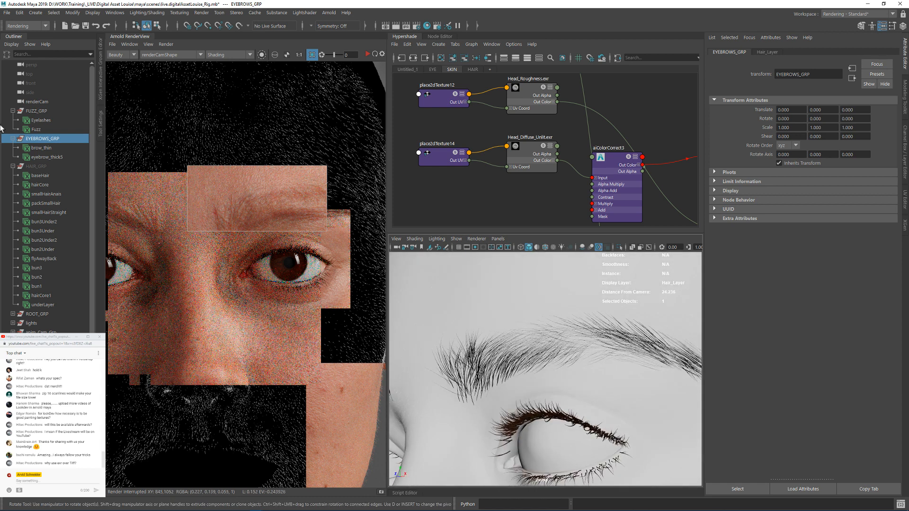
Step: Show the XGen Interactive Groom Editor, widen the viewport area, collapse FUZZ_GRP and expand EYEBROWS_GRP
click(100, 87)
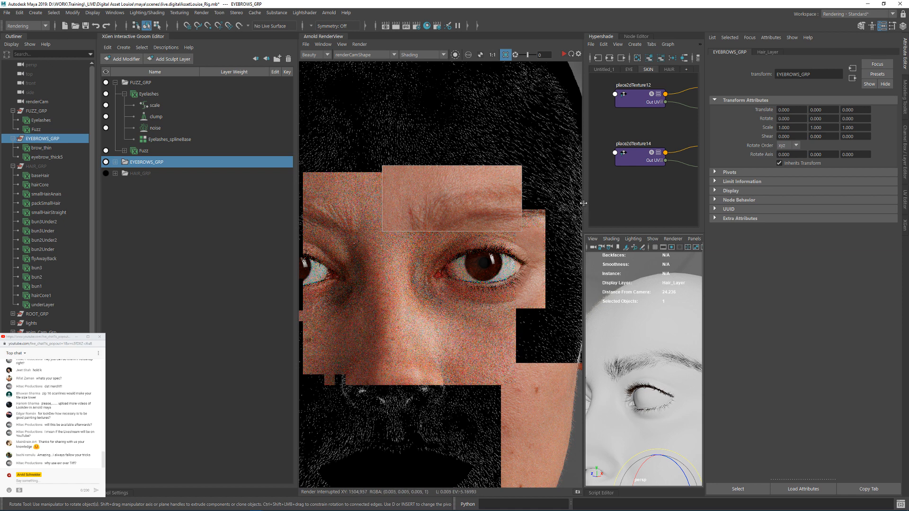
drag(583, 205, 480, 210)
alt+drag(598, 304, 625, 341)
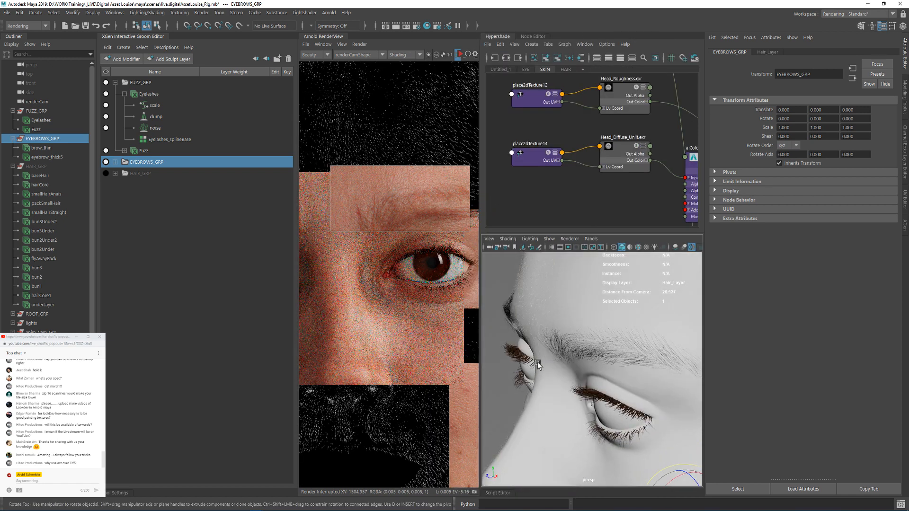
click(124, 94)
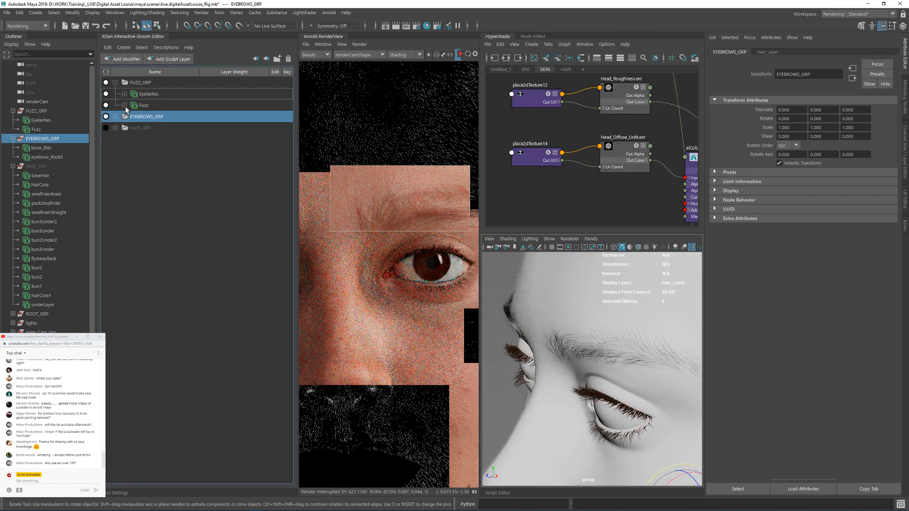
click(115, 82)
click(115, 94)
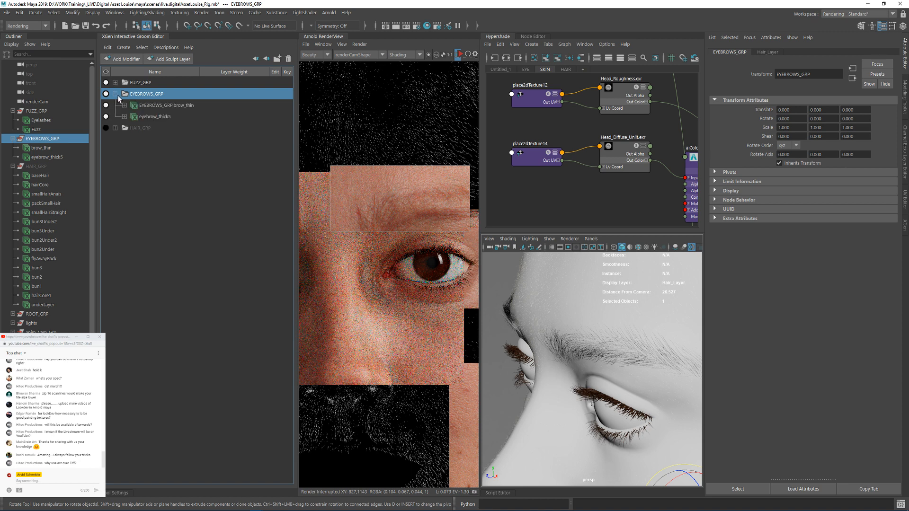
Step: Toggle the brow_thin description's visibility off and back on to check which hairs it holds
click(134, 106)
click(106, 105)
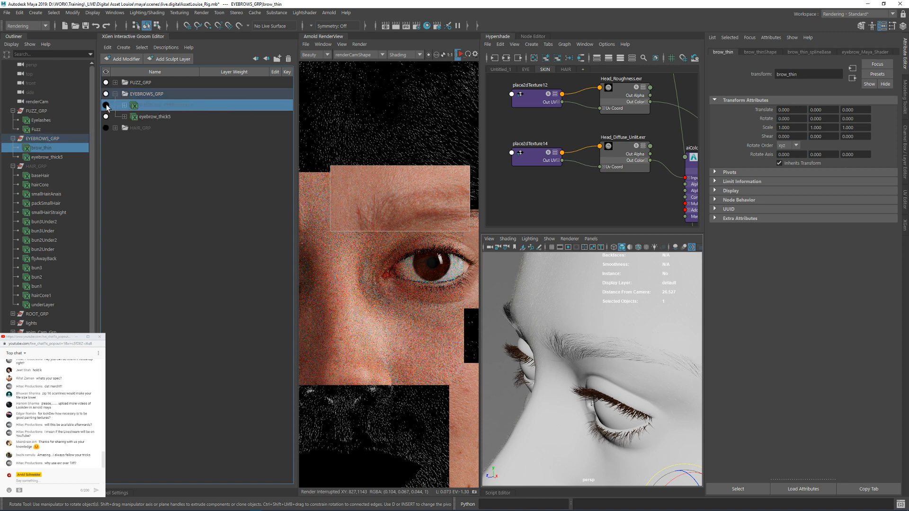
click(106, 106)
Step: Add a displacement modifier to the eyebrow_thick5 description and select it
click(144, 117)
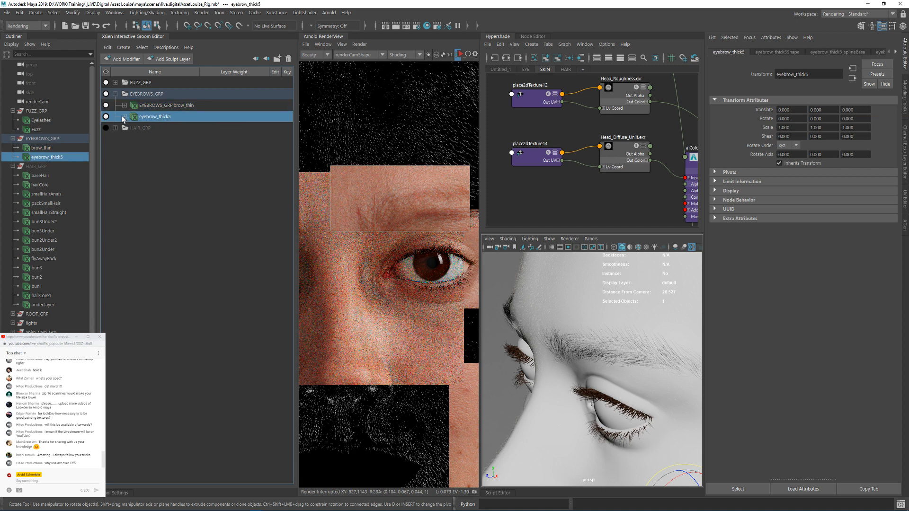
click(124, 116)
click(121, 59)
click(137, 107)
click(161, 127)
Step: Try a displacement of -0.080 on the eyebrow_thick5 modifier and inspect the brow roots
ctrl+drag(797, 122, 792, 125)
alt+drag(677, 353, 635, 324)
alt+right_drag(634, 325, 670, 311)
alt+drag(669, 310, 601, 327)
alt+right_drag(601, 327, 650, 293)
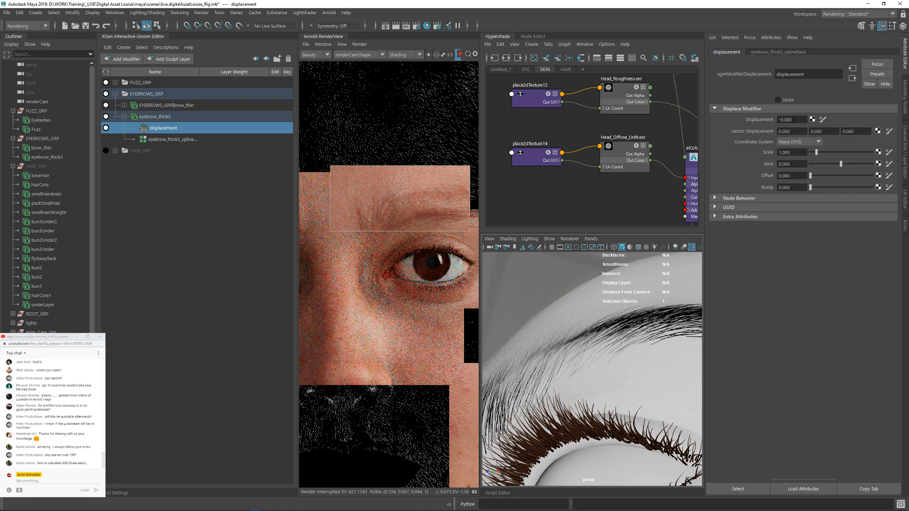
Step: Set the eyebrow_thick5 modifier's displacement to 0.020 and check the brow from the front
ctrl+drag(795, 122, 796, 122)
text(0)
key(Return)
alt+drag(596, 308, 564, 359)
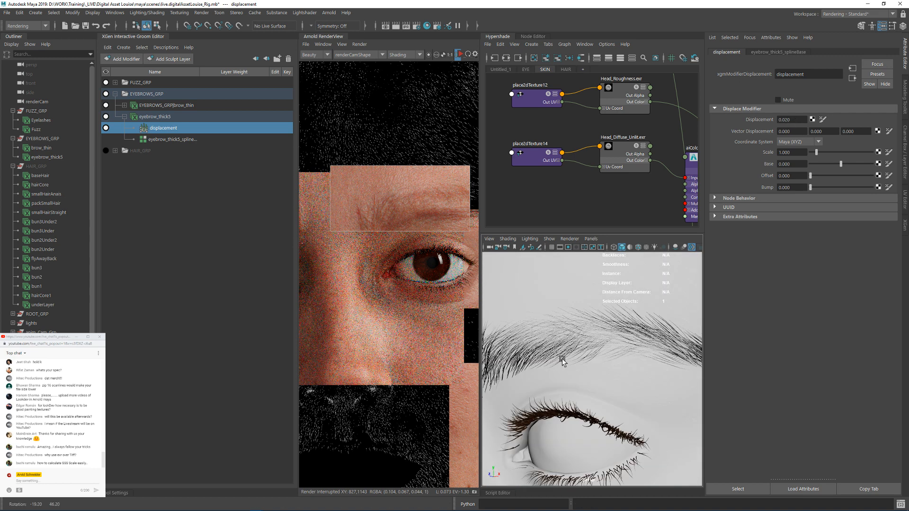
Step: Add a displacement modifier to the brow_thin description and set its displacement to -0.010
click(124, 105)
click(154, 101)
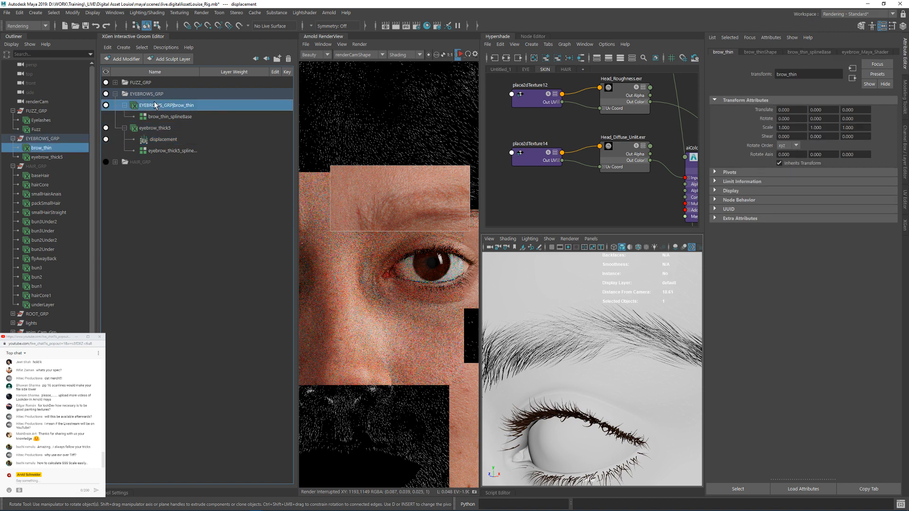
click(123, 61)
click(126, 106)
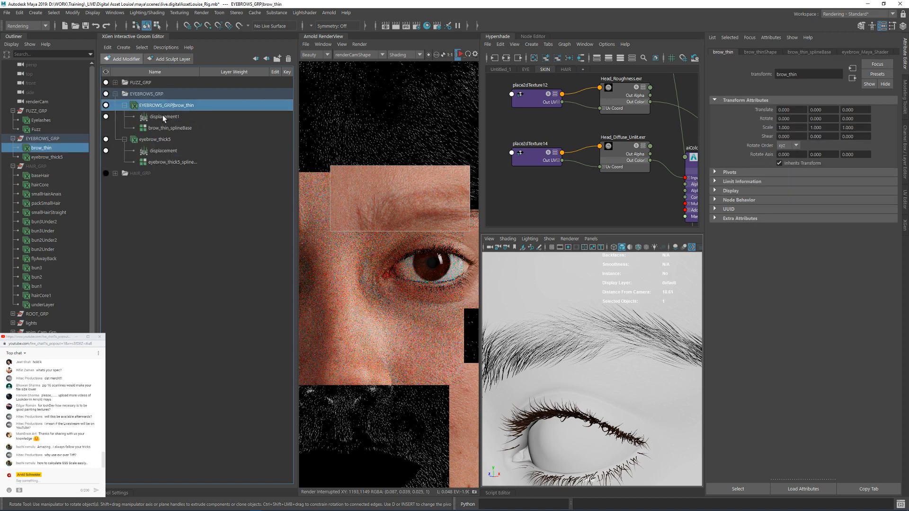
click(163, 116)
ctrl+drag(799, 122, 798, 122)
alt+drag(620, 307, 595, 337)
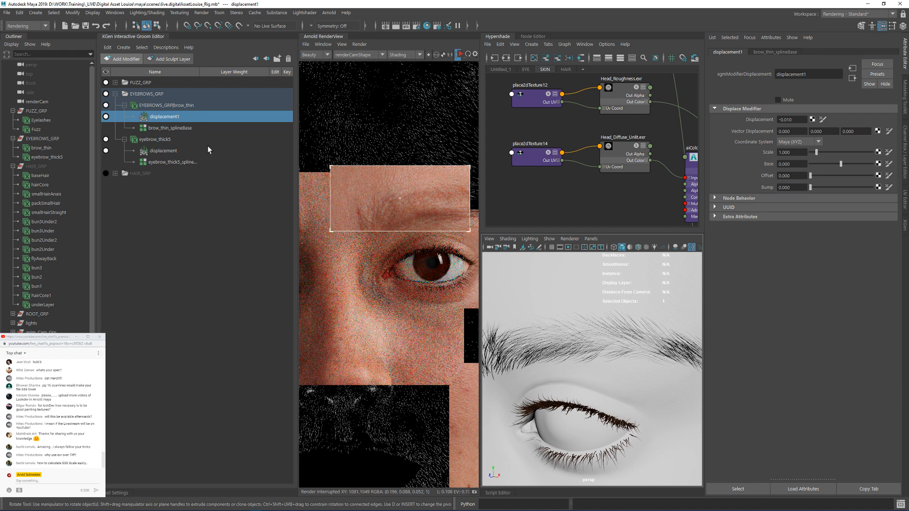
Step: Adjust the Width Scale in the brow_thin description's shape attributes
click(169, 126)
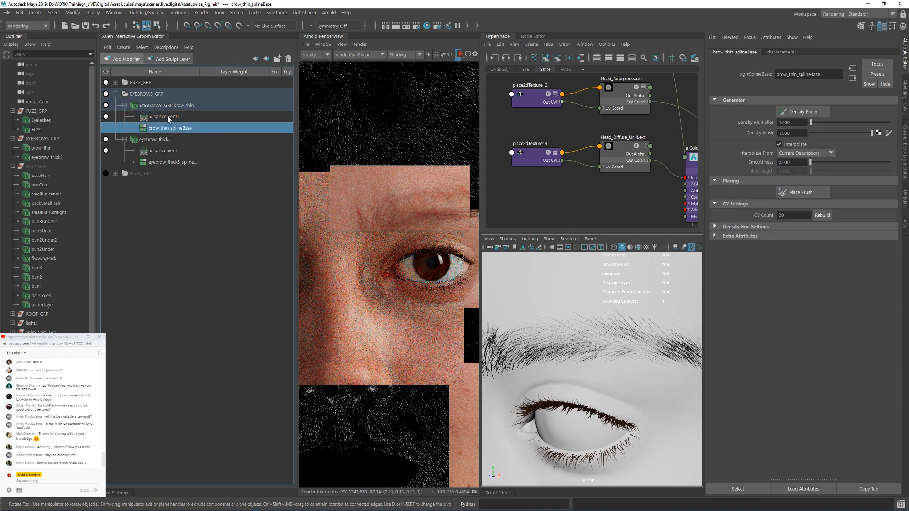
click(237, 105)
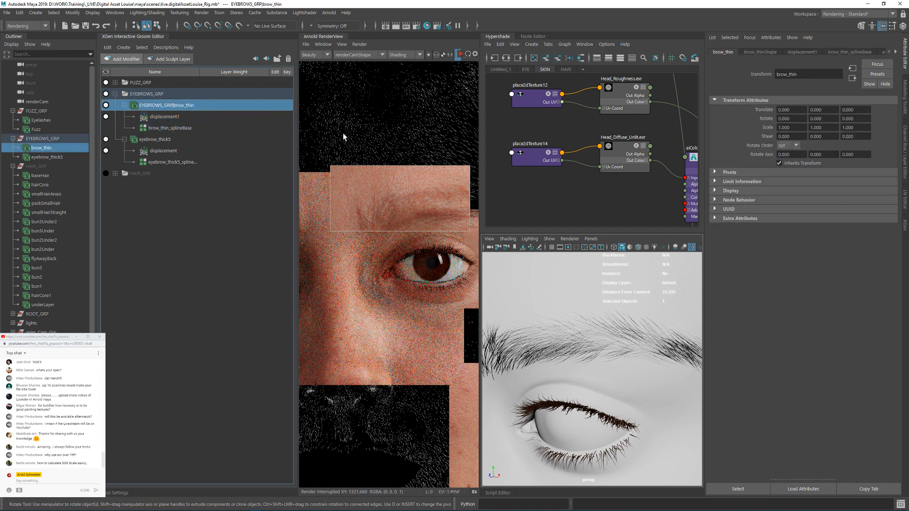
click(745, 52)
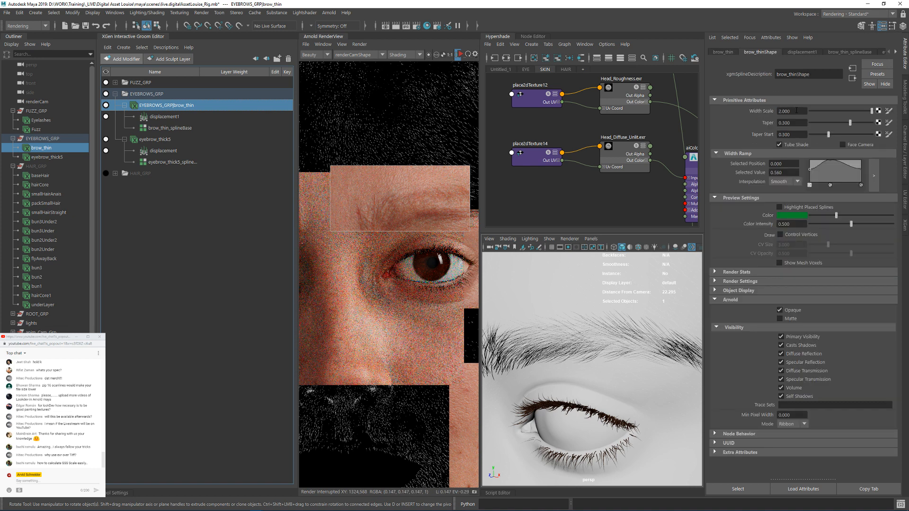
mouse_move(797, 111)
ctrl+mouse_down()
mouse_move(815, 115)
mouse_move(782, 128)
mouse_move(805, 116)
ctrl+mouse_up()
Step: Show the eyebrow_thick5 description's shape attributes and examine the thickness of the brows on the face
click(163, 140)
alt+drag(598, 353, 607, 318)
alt+right_drag(607, 318, 596, 318)
alt+drag(595, 318, 627, 332)
click(240, 231)
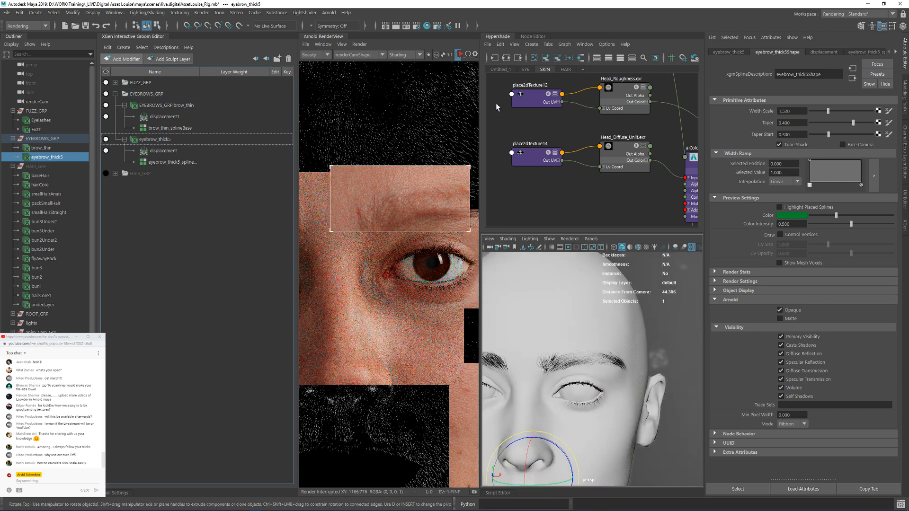
Step: Create an Ai Standard Hair shader in an empty area of the HAIR node graph
click(567, 69)
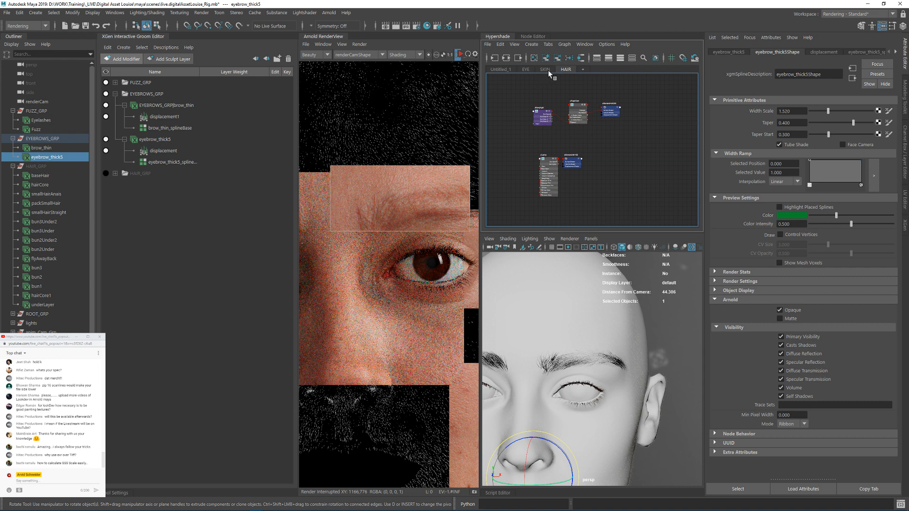
click(559, 61)
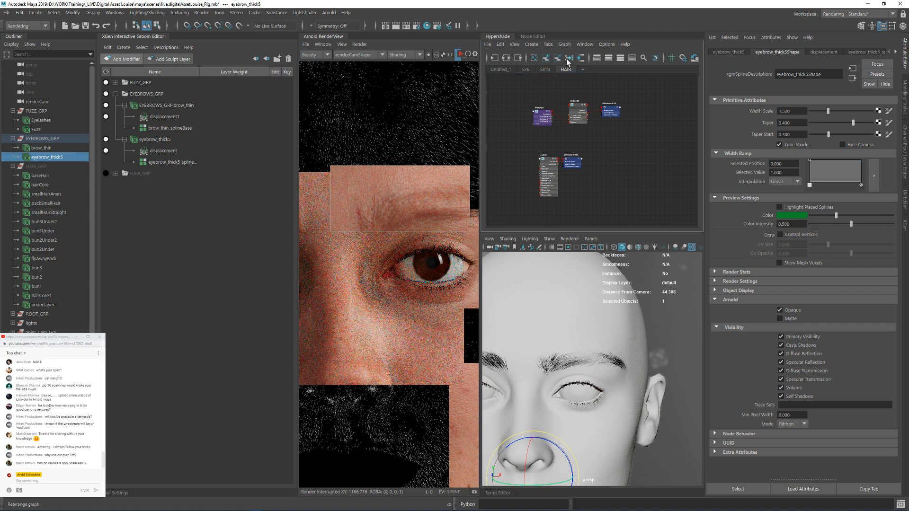
alt+middle_drag(638, 204, 610, 113)
key(Tab)
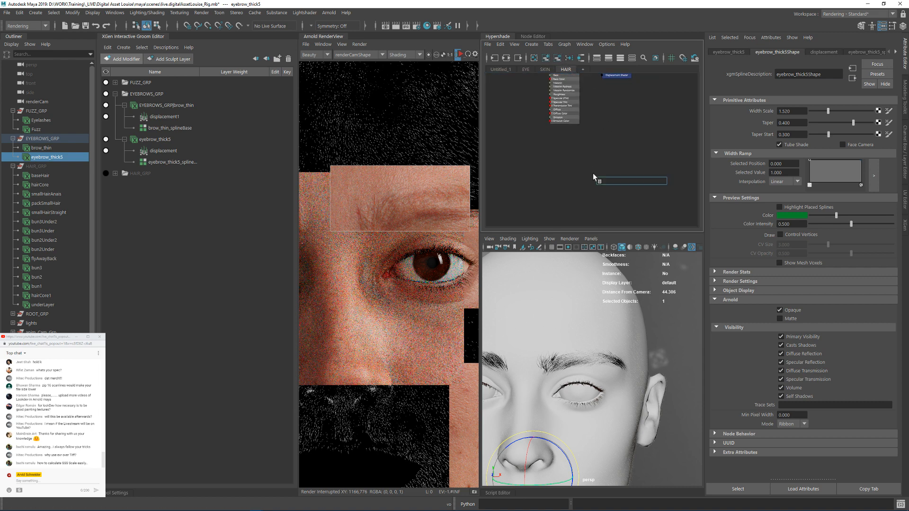
text(ais)
key(BackSpace)
key(BackSpace)
key(BackSpace)
text(aihair)
key(Down)
key(Return)
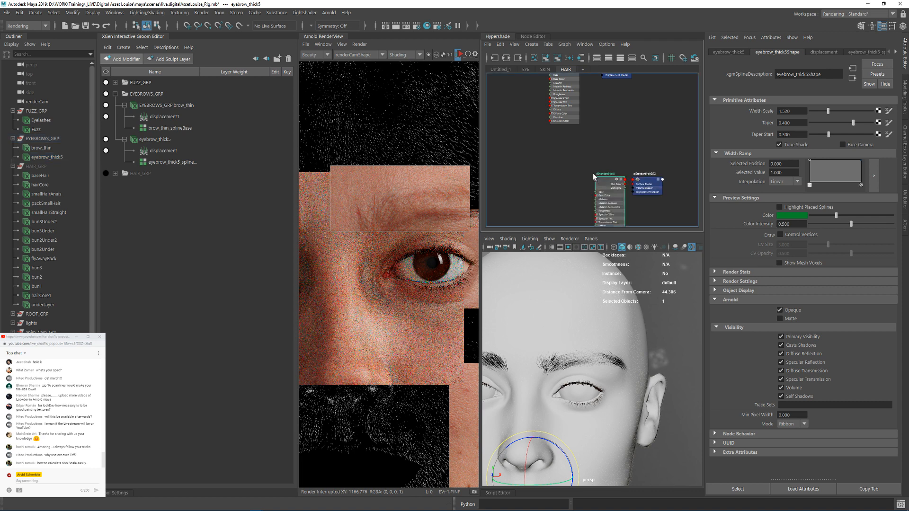
Step: Rename the new Ai Standard Hair shader as aiBrows
scroll(606, 174, up, 3)
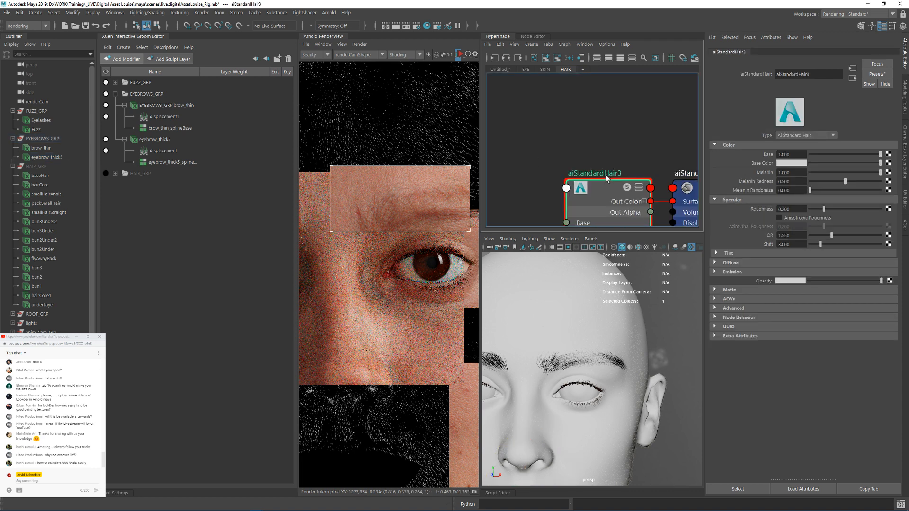
double_click(605, 174)
text(aiBrows)
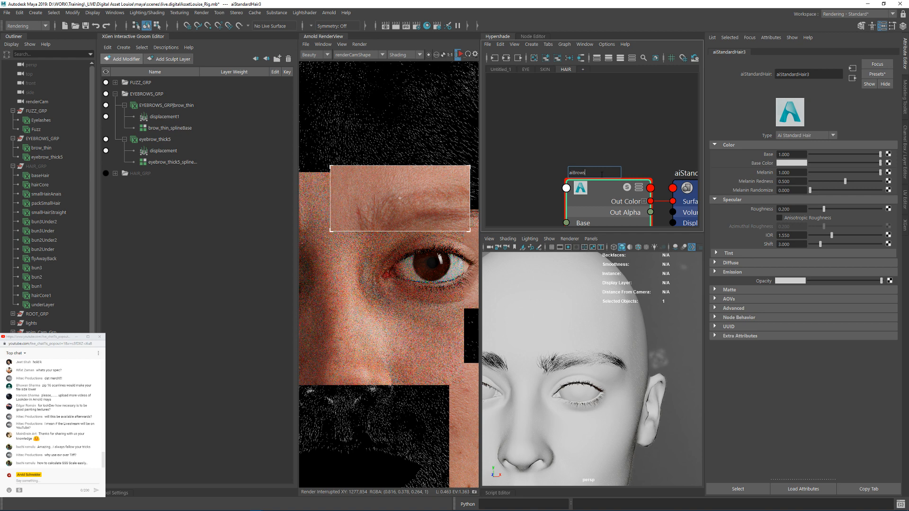
key(Return)
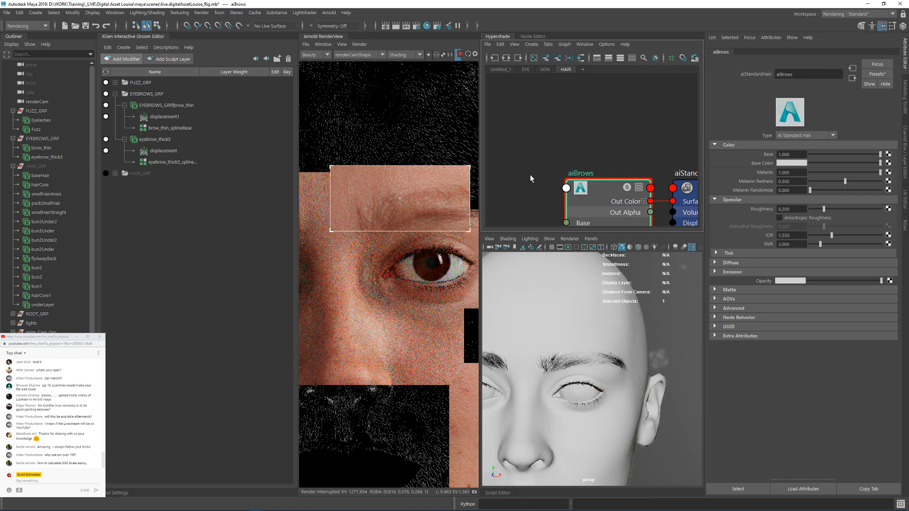
Step: Assign the aiBrows shader to the brow_thin and eyebrow_thick5 descriptions
drag(60, 148, 57, 157)
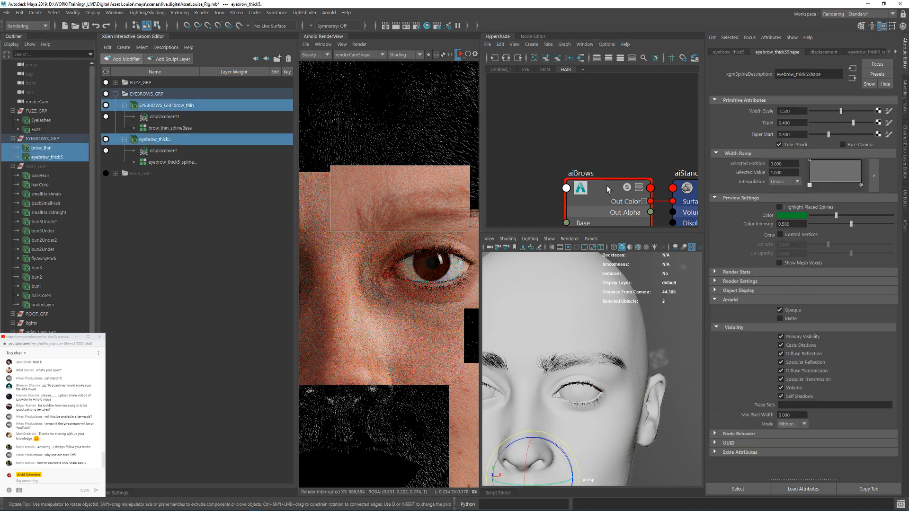
right_drag(606, 186, 607, 132)
alt+middle_drag(603, 140, 600, 96)
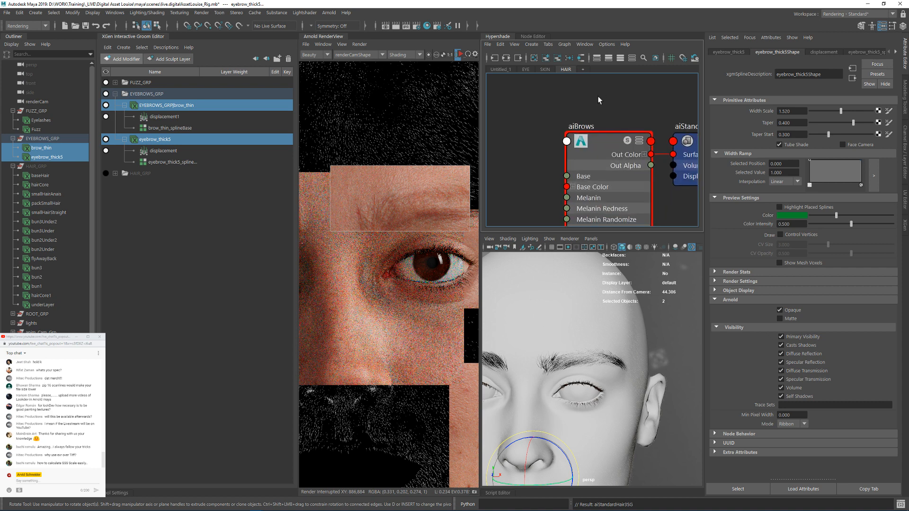
scroll(587, 121, down, 3)
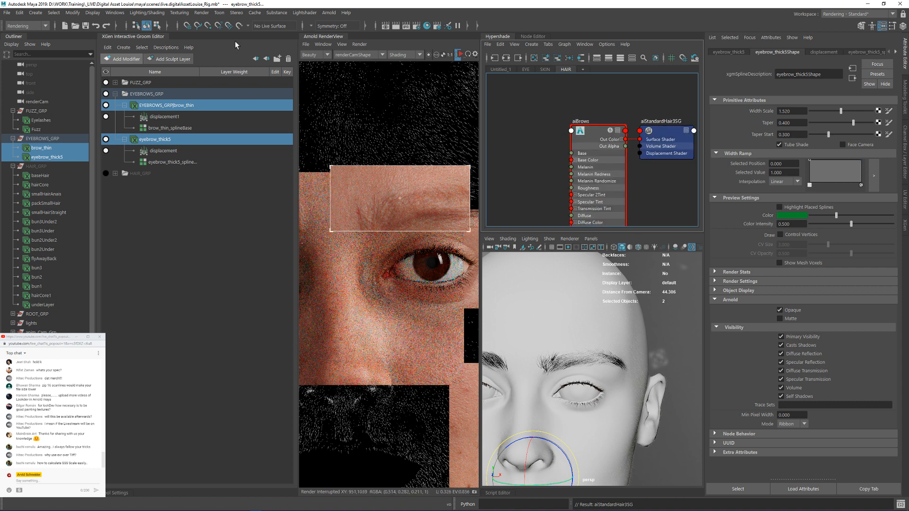
Step: Collapse the XGen Interactive Groom Editor and frame the eyebrow in the enlarged viewport
click(122, 36)
scroll(497, 330, up, 3)
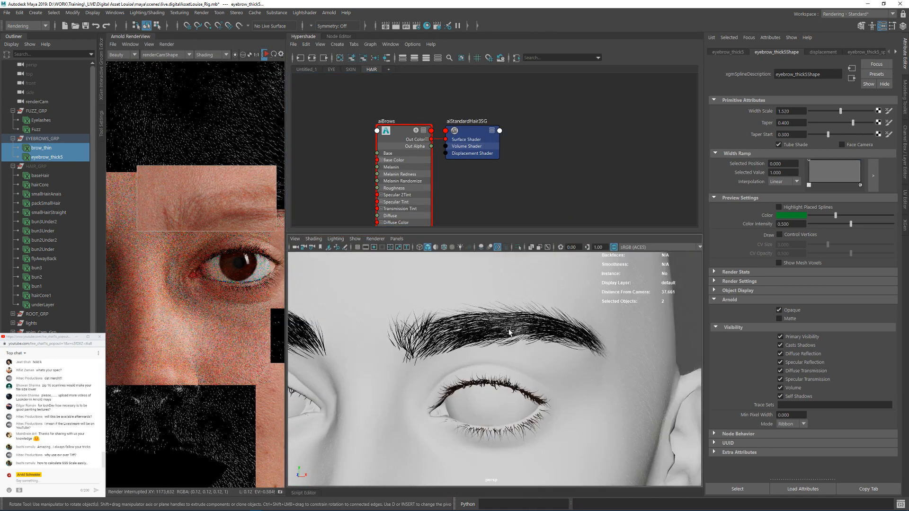
alt+drag(497, 330, 500, 327)
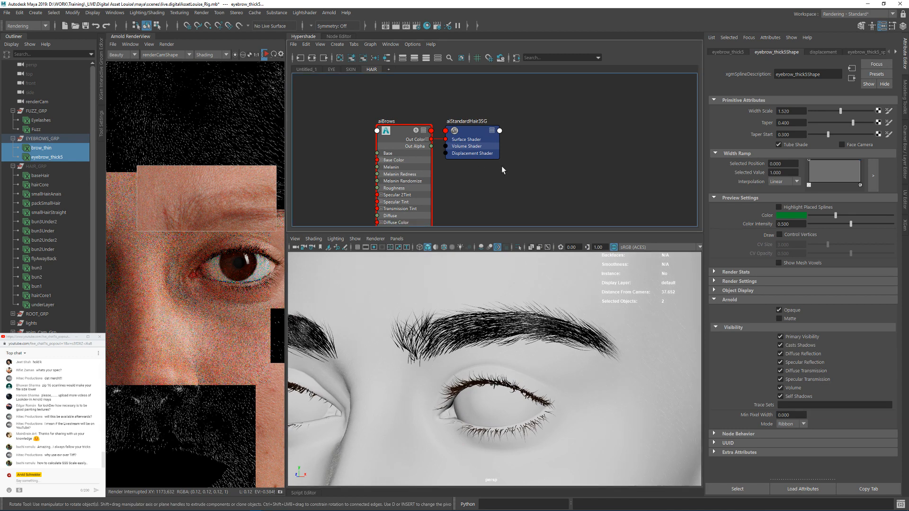
Step: Widen the Arnold RenderView, restart the interactive render and limit it to a region around the eyebrow
alt+middle_drag(502, 166, 558, 151)
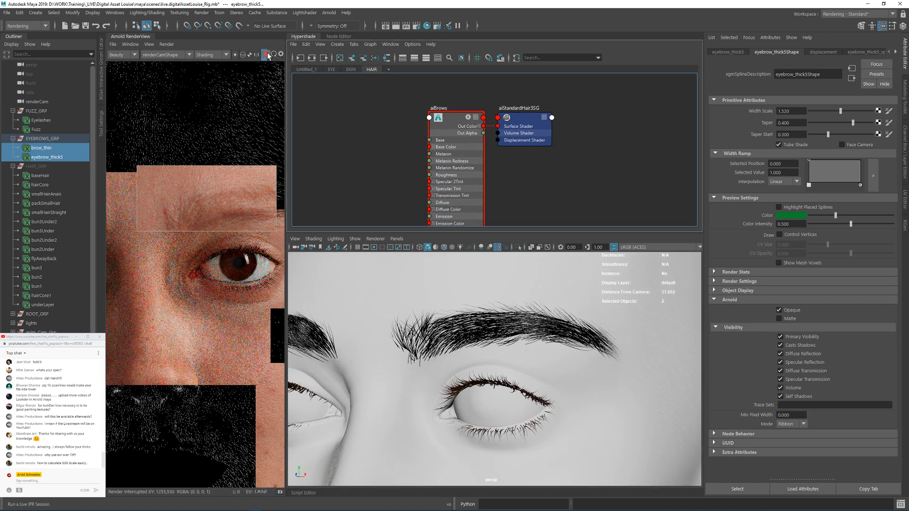
drag(286, 95, 421, 97)
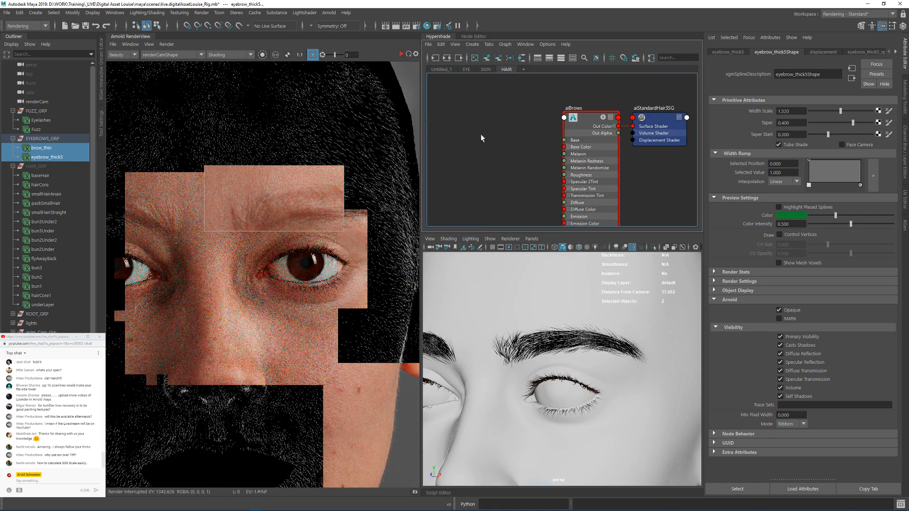
click(402, 54)
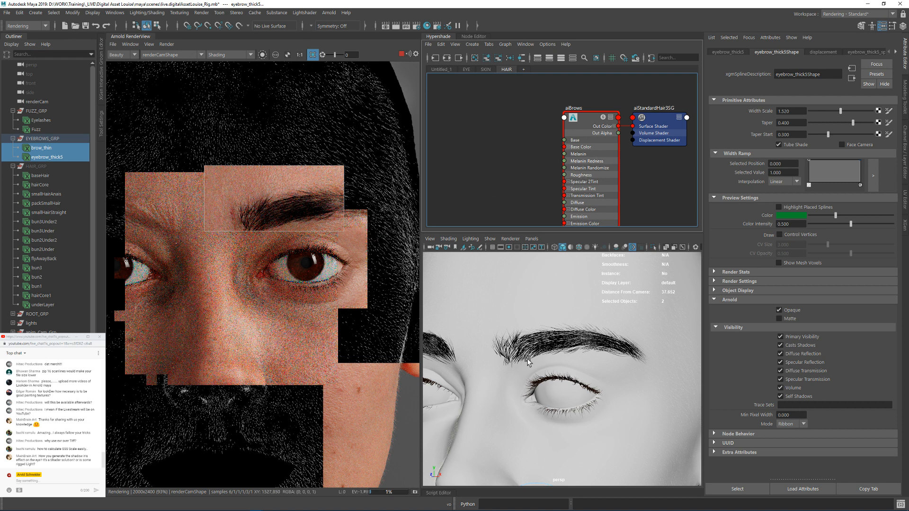
shift+click(322, 231)
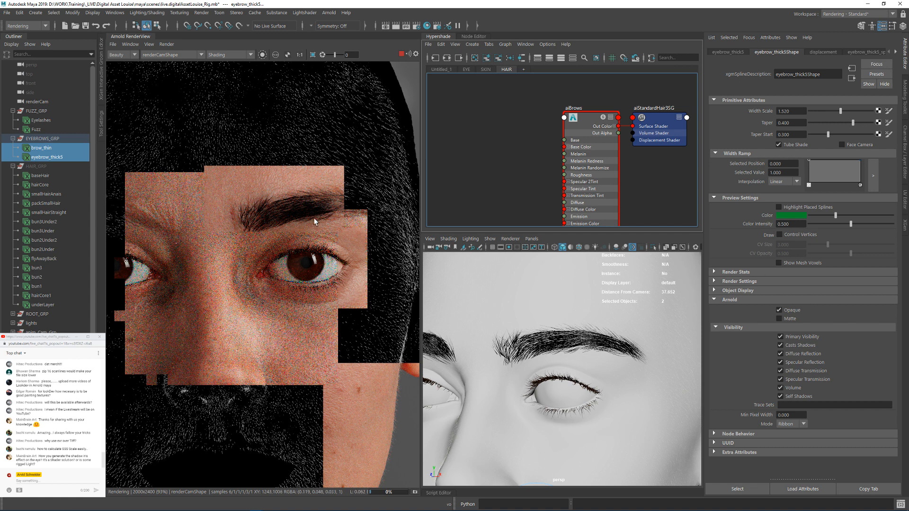
drag(232, 162, 400, 256)
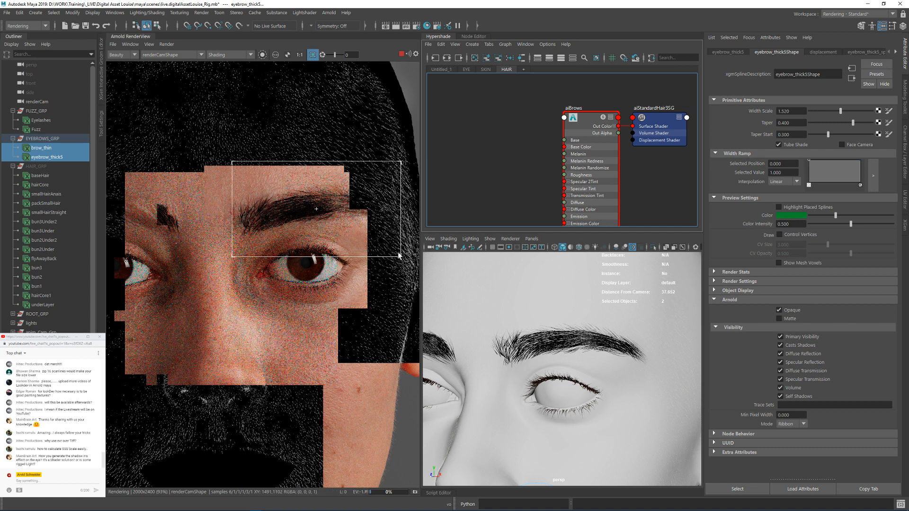
Step: Set the aiBrows shader's Melanin to 0.55 and its Melanin Redness to 0
click(598, 121)
click(794, 173)
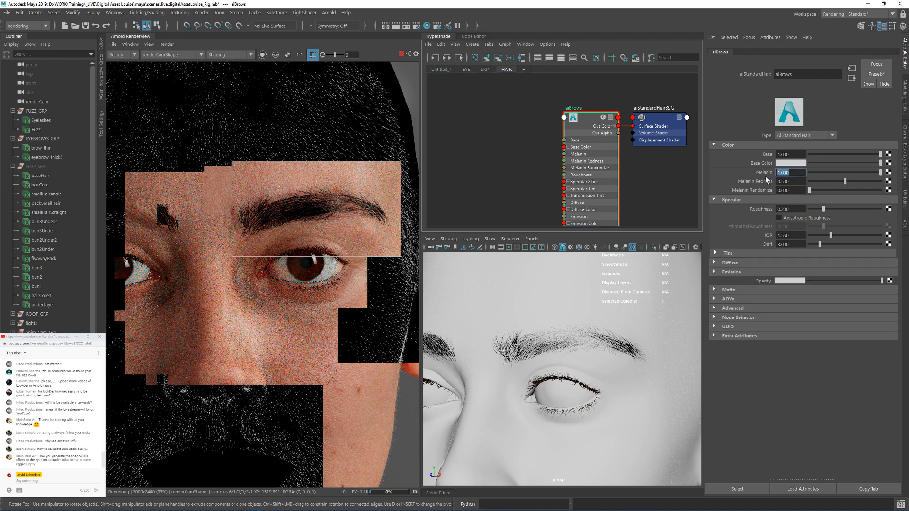
text(.55)
key(Return)
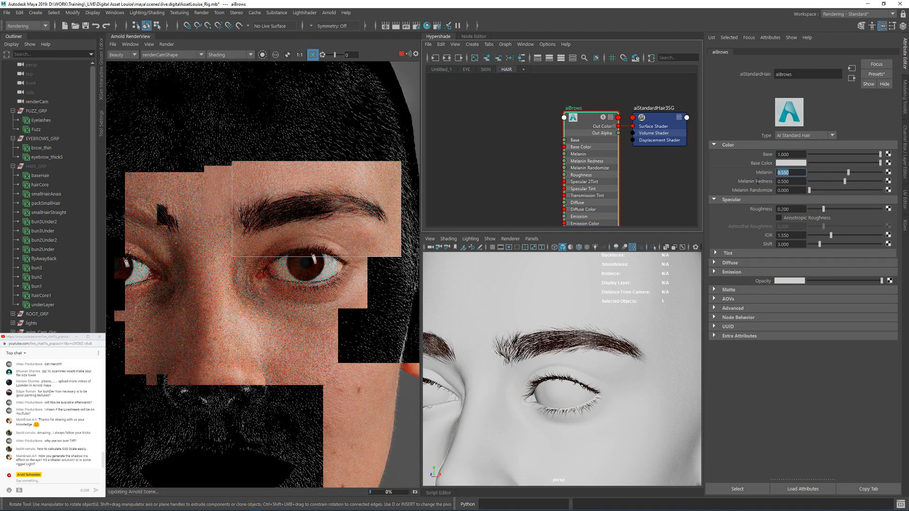
drag(797, 183, 779, 184)
text(0)
key(Return)
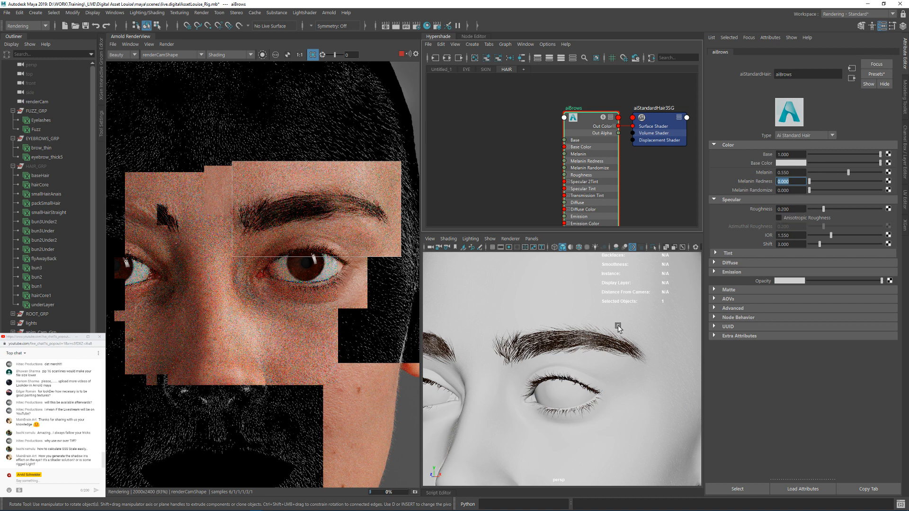
Step: Lower the RenderView test resolution to 500x600 and frame the whole head in the render
alt+drag(606, 353, 598, 354)
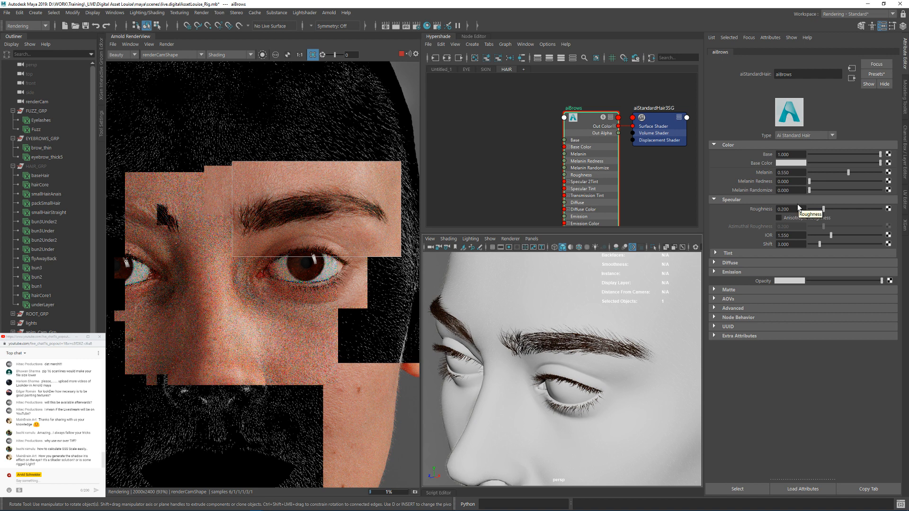
alt+right_drag(665, 347, 532, 338)
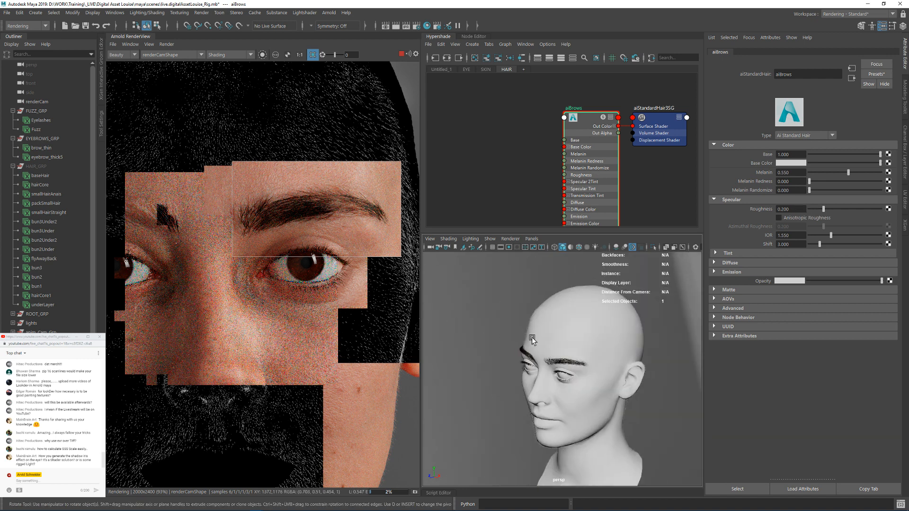
alt+drag(576, 349, 498, 328)
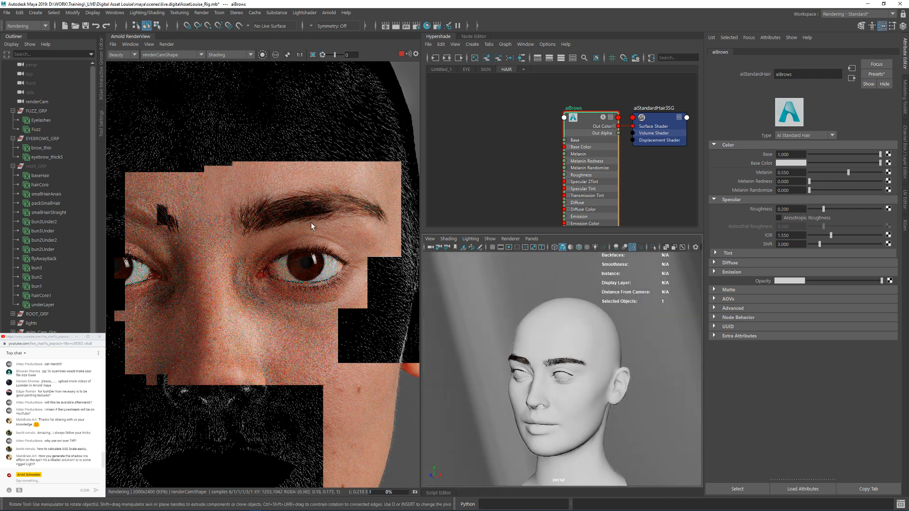
click(185, 56)
click(149, 44)
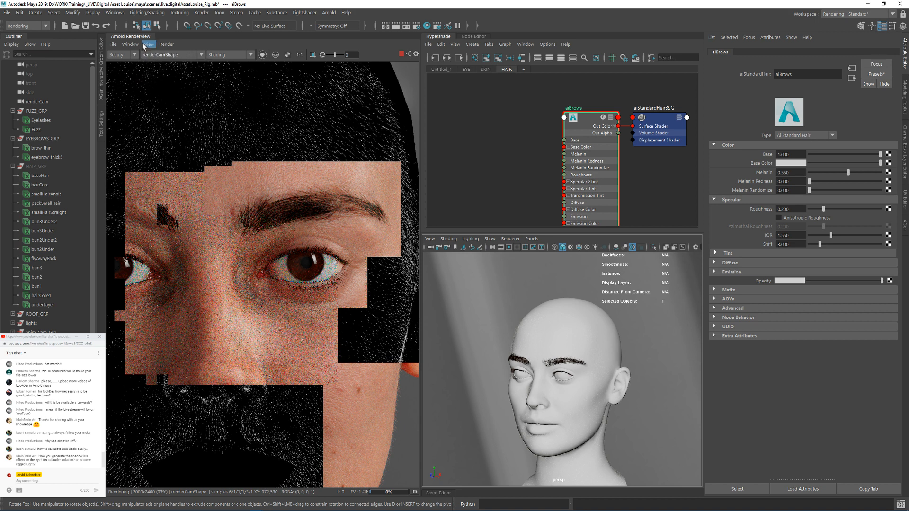
click(150, 44)
mouse_move(184, 132)
click(251, 149)
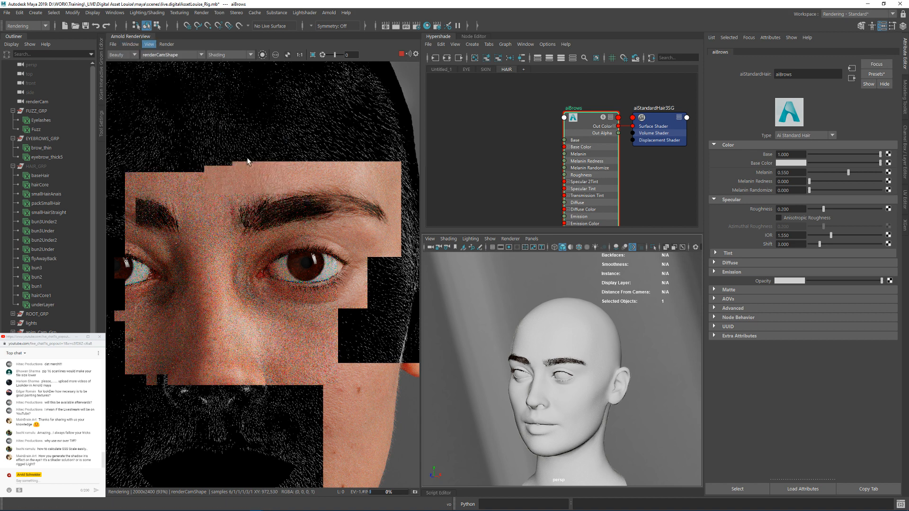
scroll(282, 270, up, 1)
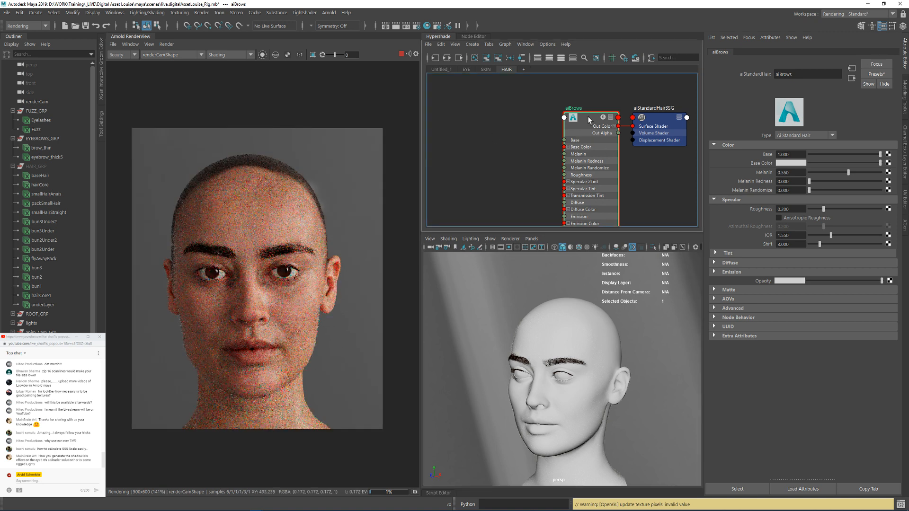
Step: Set the aiBrows Melanin to 0.45 and limit the render to a region across both eyebrows
click(791, 174)
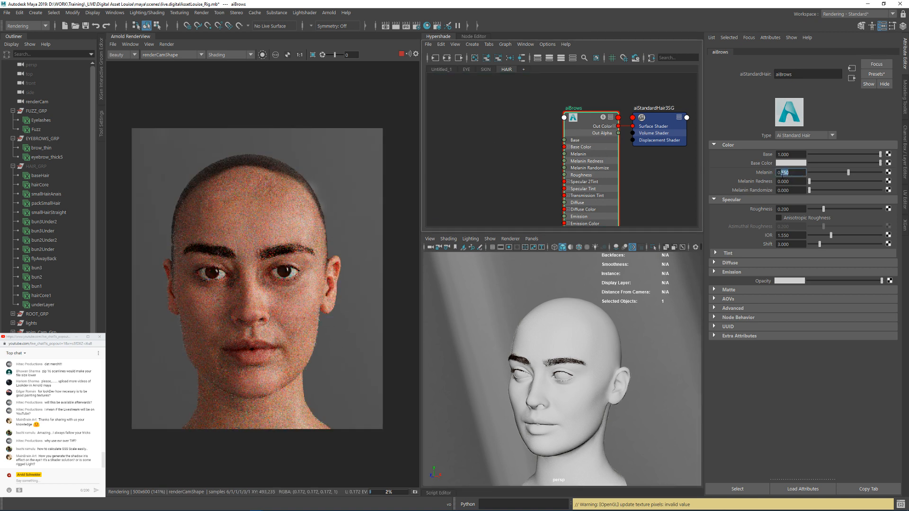
text(45)
key(Return)
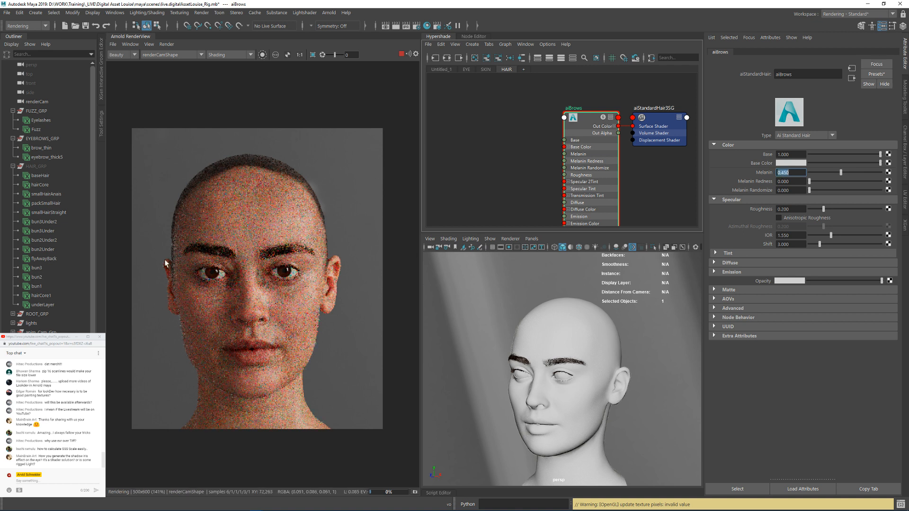
drag(158, 218, 351, 274)
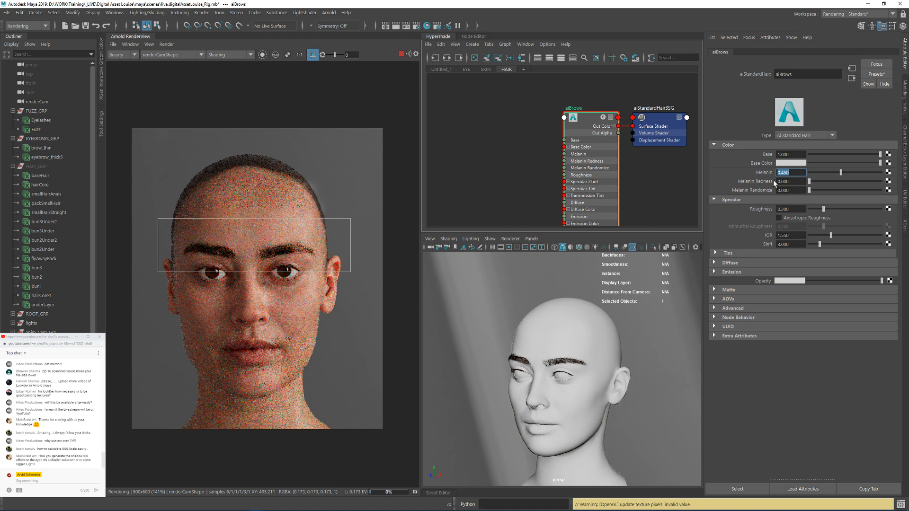
Step: Try an aiBrows Melanin of 0.5, and settle on 0.55
text(.5)
key(Return)
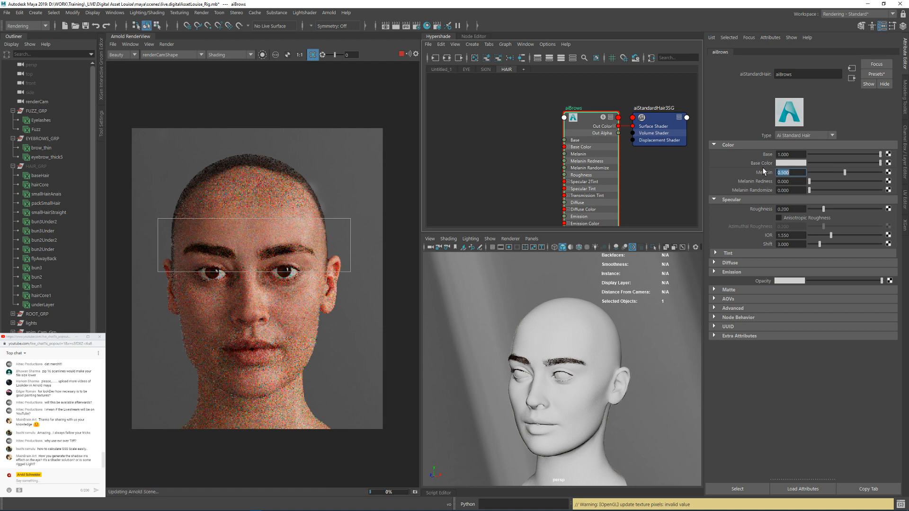
text(.55)
key(Return)
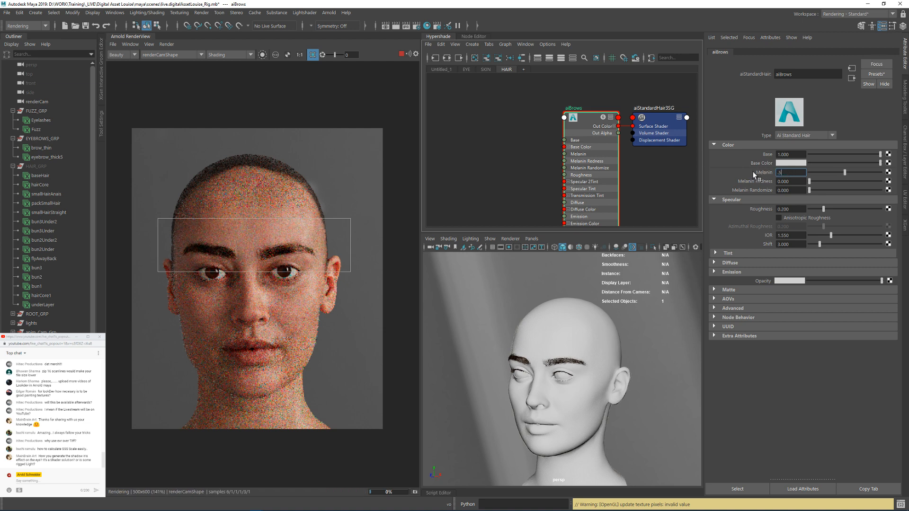
Step: Stop the render, set the Width Scale of brow_thin to 1.2 and of eyebrow_thick5 to 1, and resume rendering
click(402, 54)
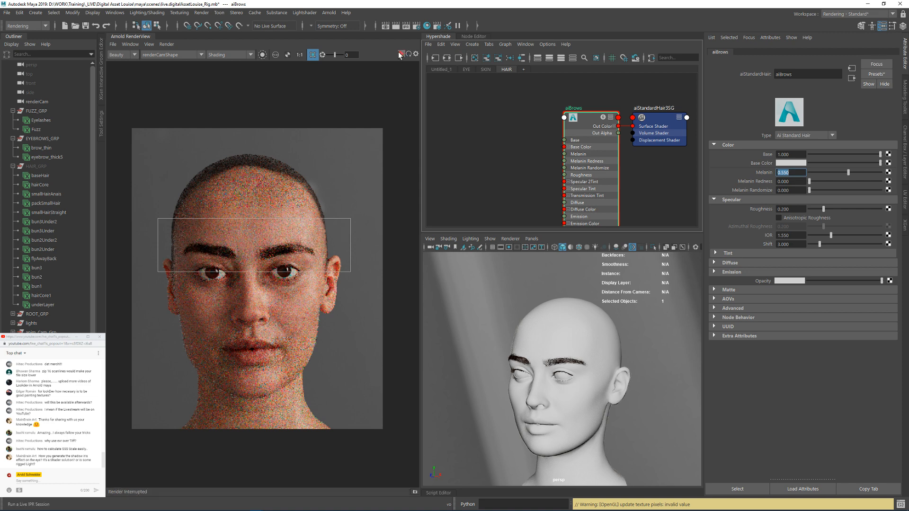
click(41, 148)
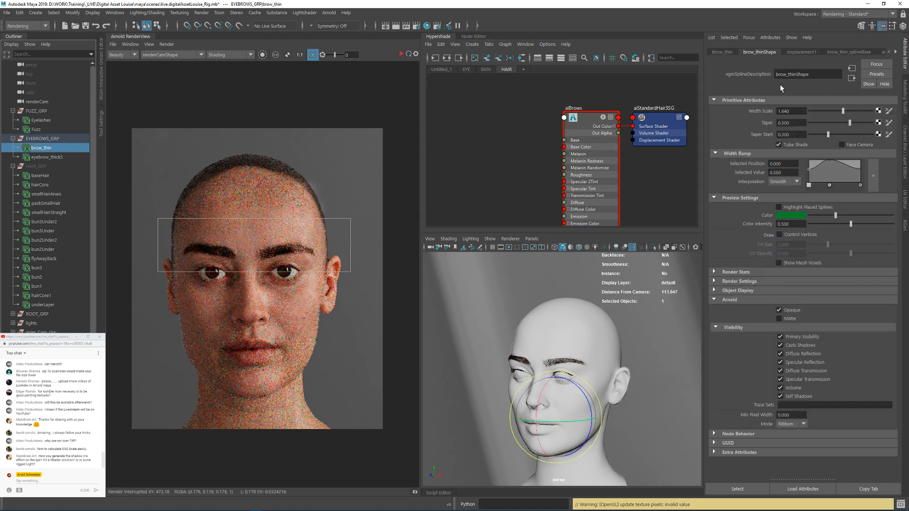
drag(798, 111, 775, 111)
click(53, 157)
drag(794, 110, 782, 111)
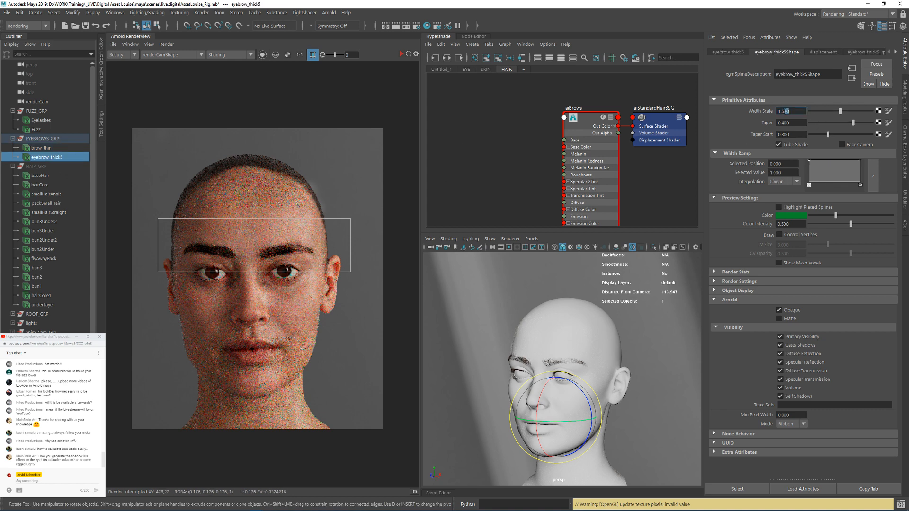
key(Return)
click(288, 54)
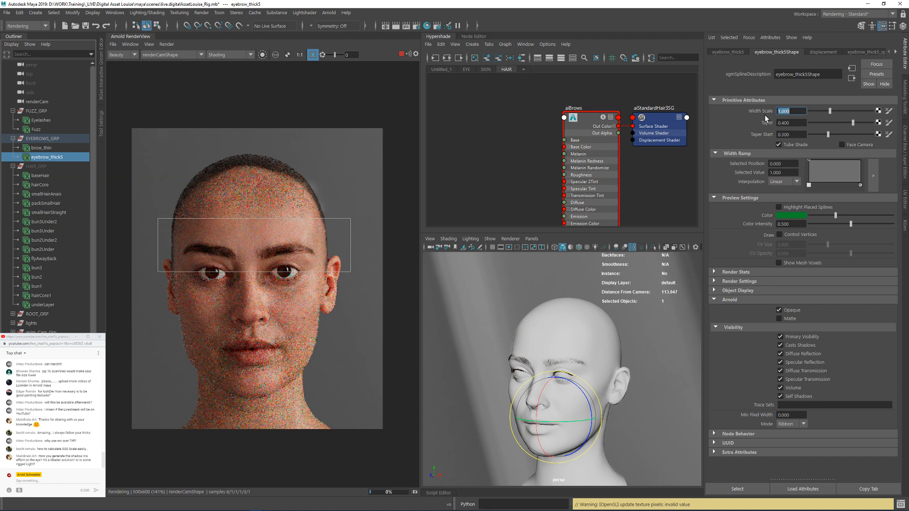
Step: Set the Width Scale of the brow_thin description to 1 and refresh the render
click(66, 148)
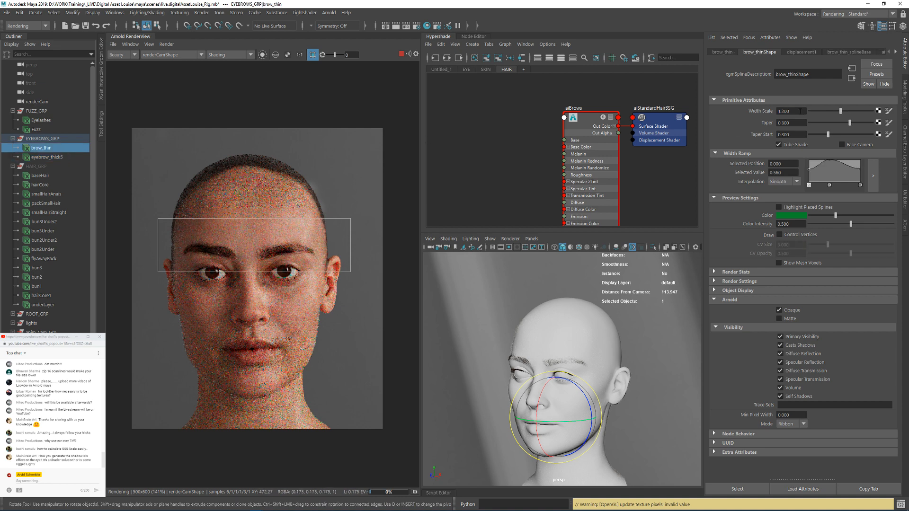
drag(800, 112, 757, 110)
text(1)
key(Return)
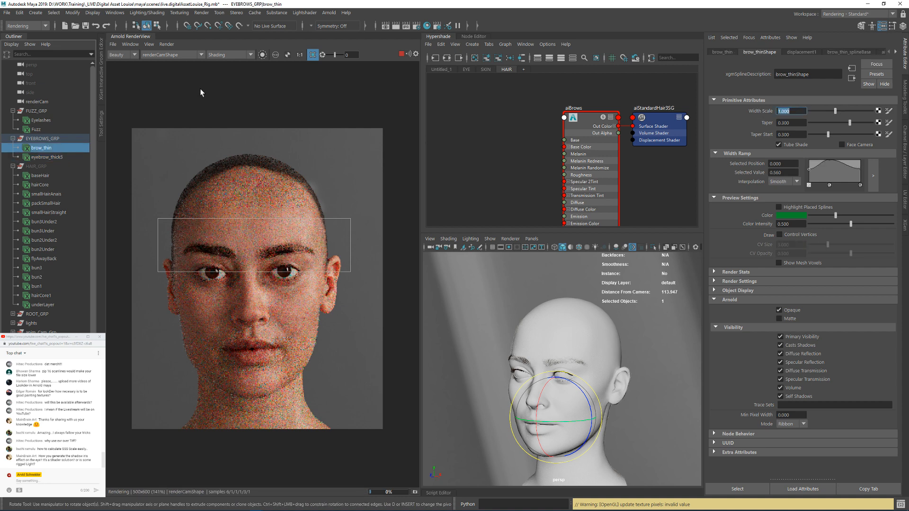
click(167, 44)
click(203, 120)
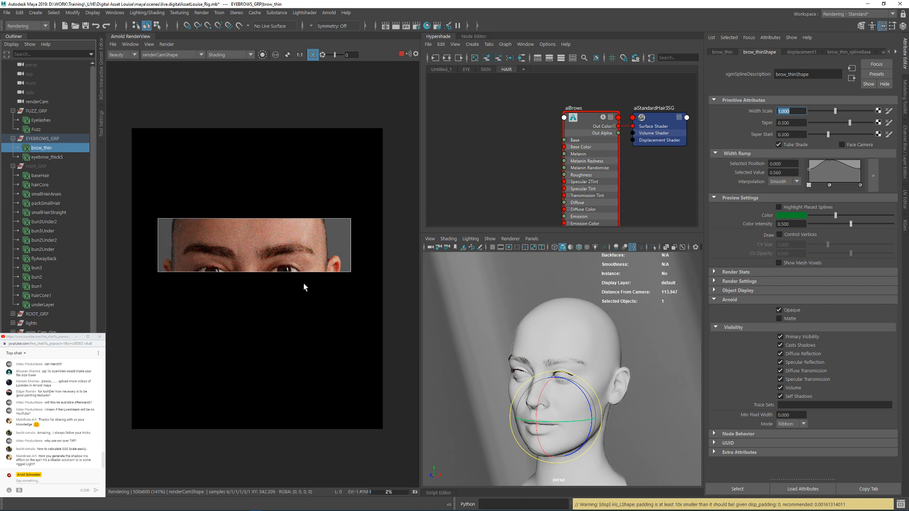
Step: Inspect the eye up close in its own render region, and move the region to the eyebrow above it
drag(270, 254, 310, 294)
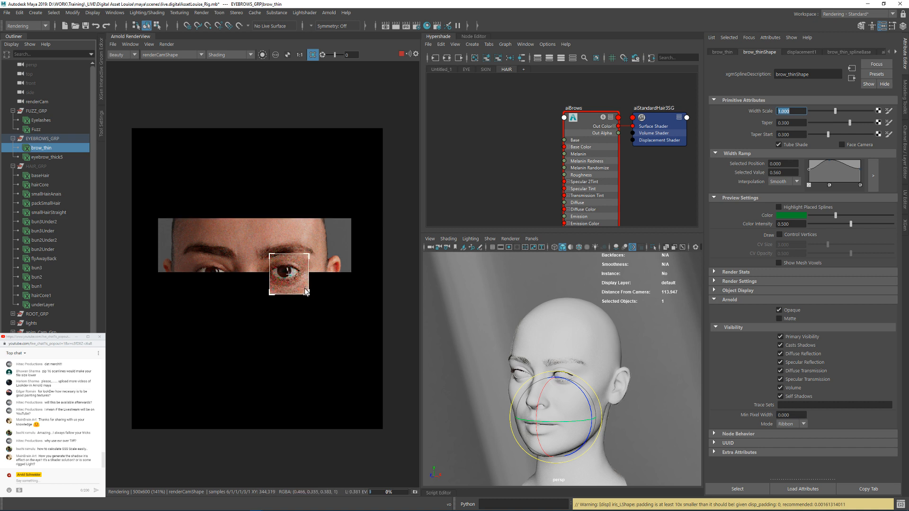
scroll(283, 277, up, 2)
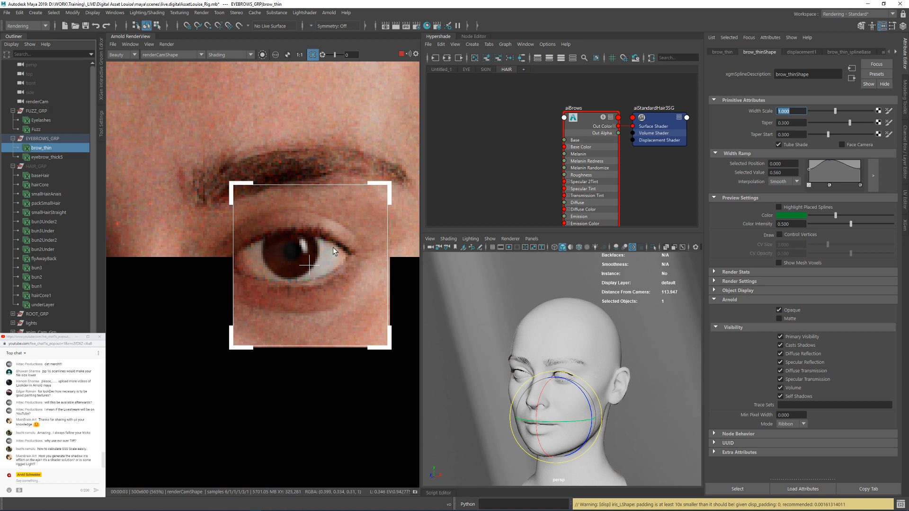
scroll(334, 247, down, 3)
drag(256, 190, 356, 246)
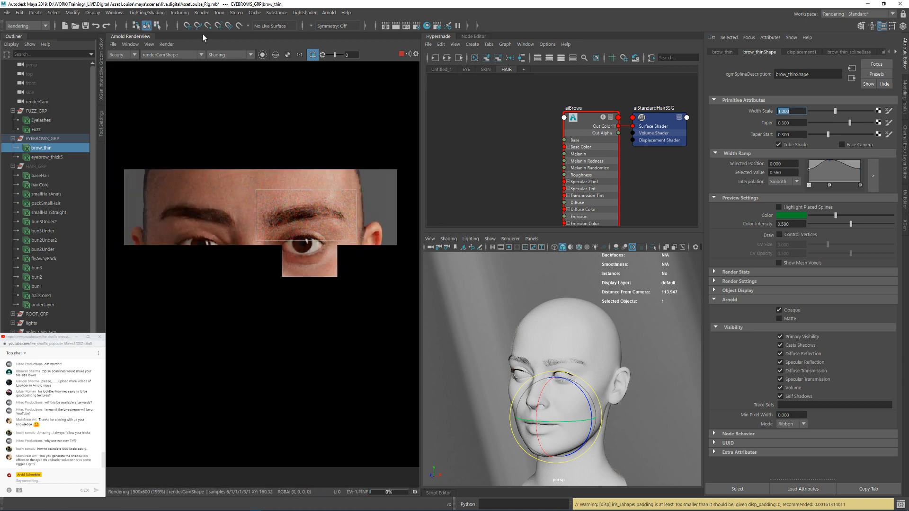
Step: Raise the RenderView test resolution to 1000x1200 for the eyebrow region
click(181, 55)
click(173, 55)
click(149, 44)
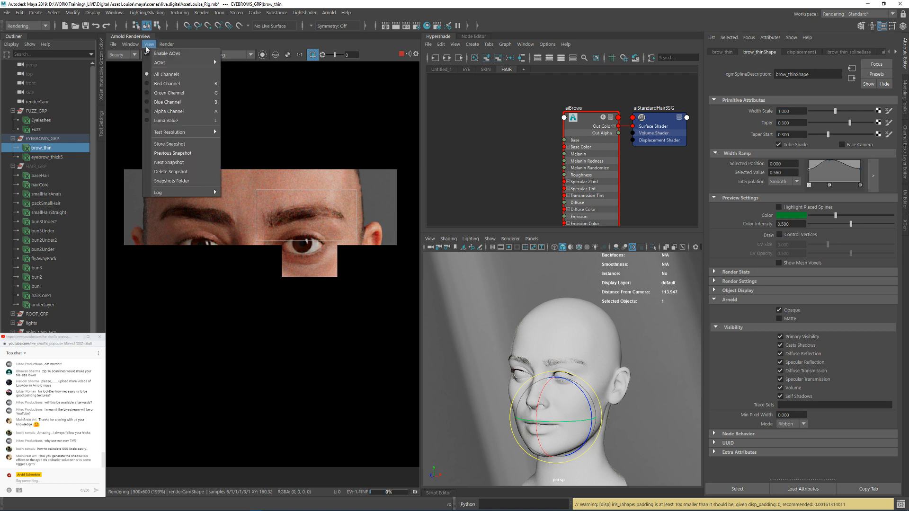
mouse_move(185, 132)
click(242, 179)
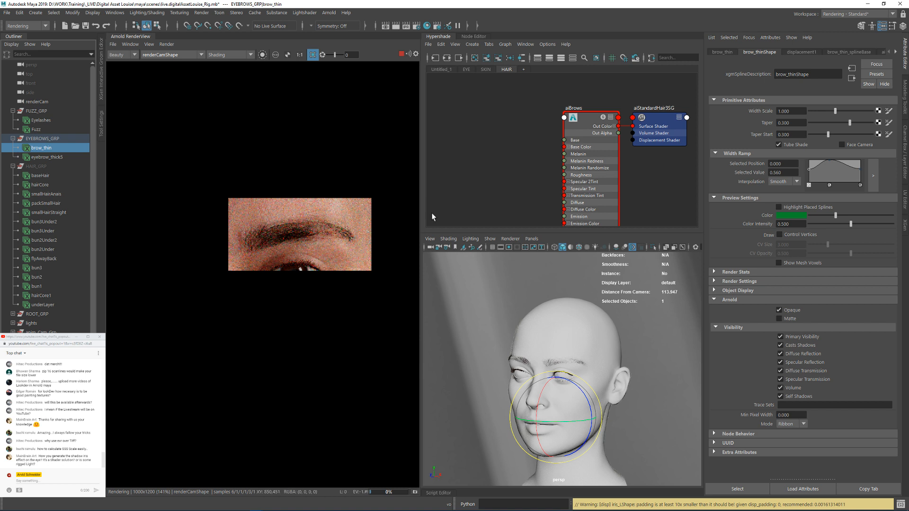
Step: Raise the RenderView test resolution to 2000x2400 and redraw the render region around the eyebrow
click(149, 44)
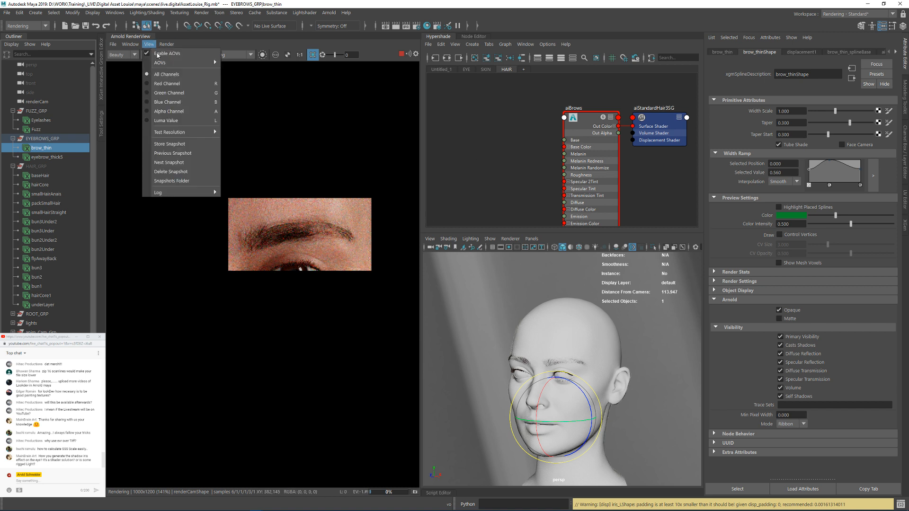
mouse_move(197, 132)
click(248, 210)
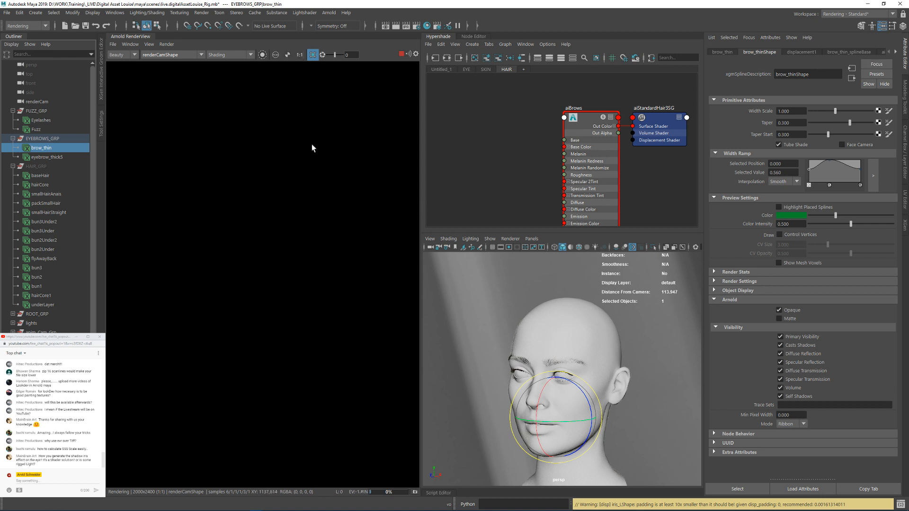
scroll(314, 180, down, 3)
middle_drag(314, 133, 243, 162)
click(243, 162)
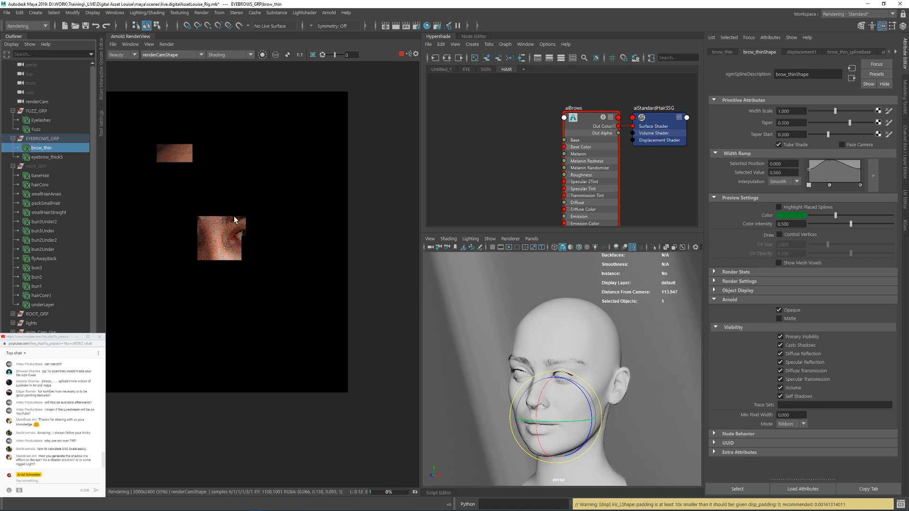
drag(213, 195, 278, 219)
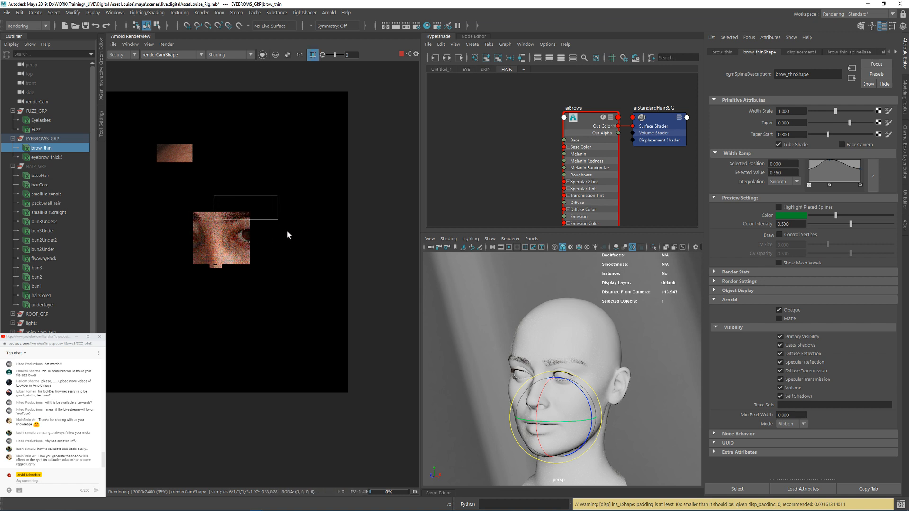
Step: View the eyebrow render region at actual size and isolate the aiBrows shader in the render
click(300, 54)
scroll(371, 221, up, 1)
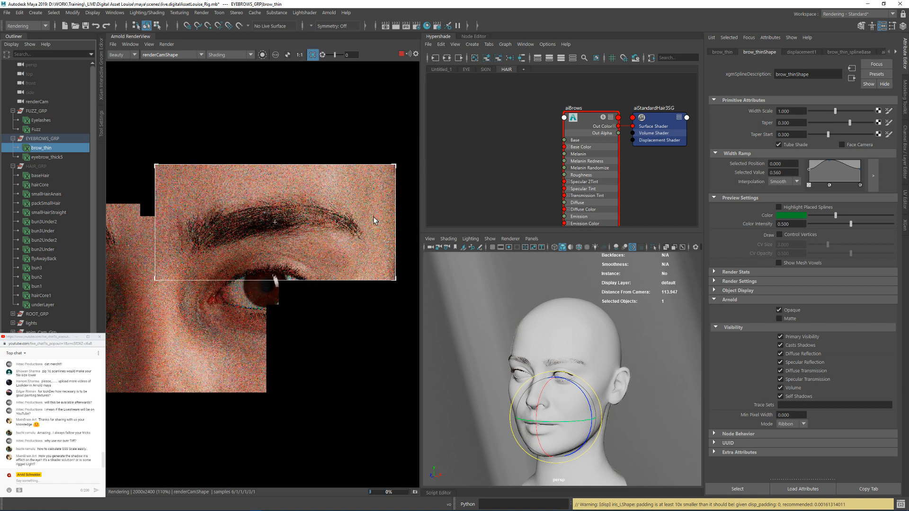
click(264, 55)
click(587, 122)
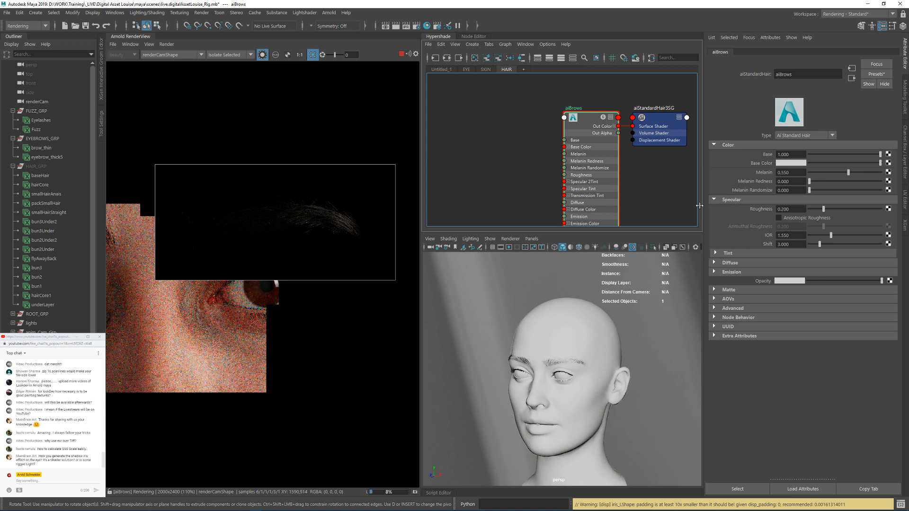
Step: Set the aiBrows Melanin Randomize to 0.590 and check the eyebrow hairs up close in the viewport
click(831, 190)
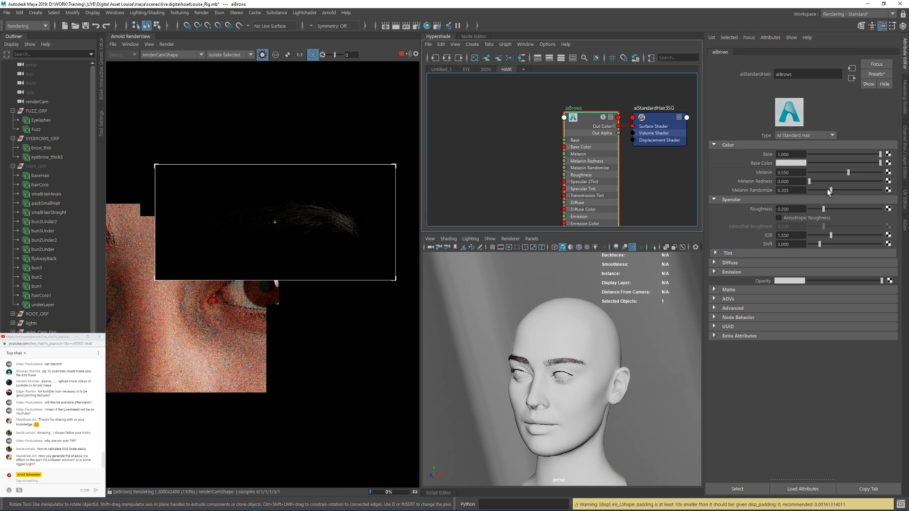
click(851, 190)
alt+right_drag(555, 359, 641, 364)
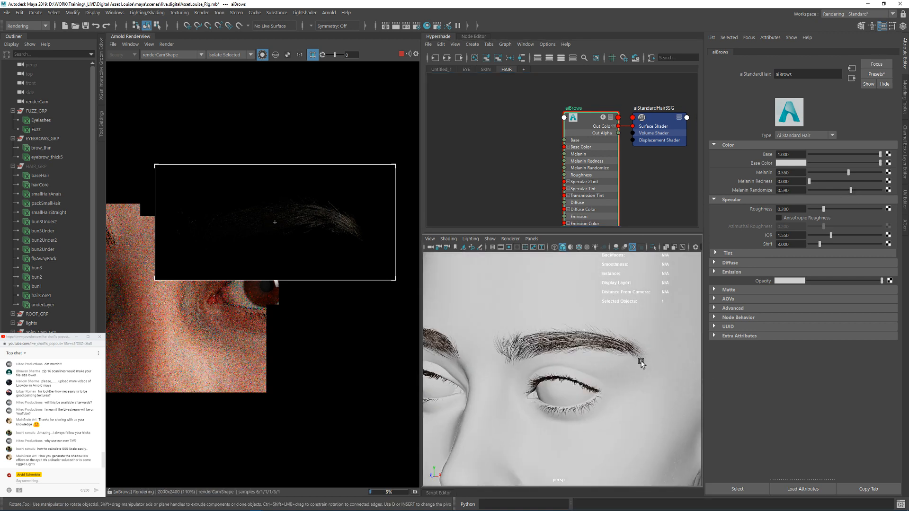
alt+drag(549, 348, 583, 330)
alt+right_drag(582, 330, 586, 354)
alt+drag(586, 354, 552, 362)
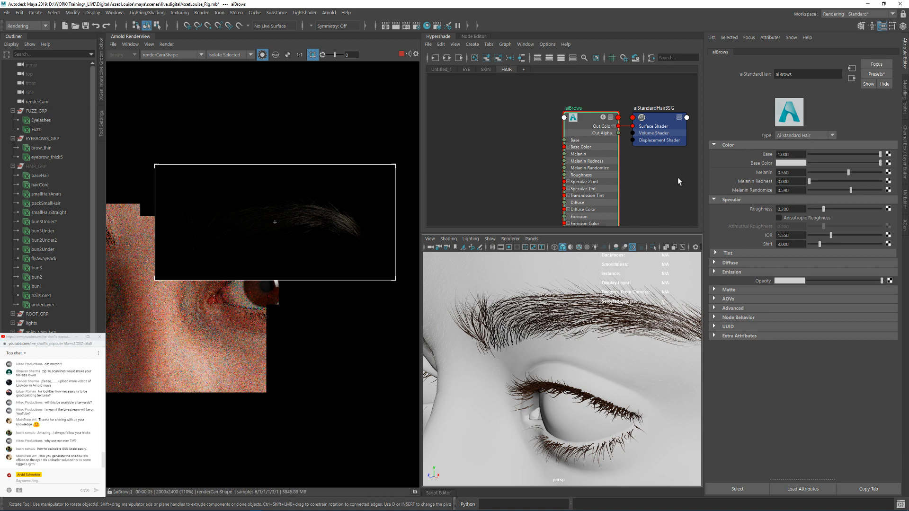
Step: Create an aiProbabilityMix node in the HAIR shading graph beside the aiBrows shader
alt+right_drag(619, 176, 550, 163)
alt+middle_drag(550, 163, 582, 155)
alt+right_drag(582, 156, 602, 151)
click(560, 138)
key(Tab)
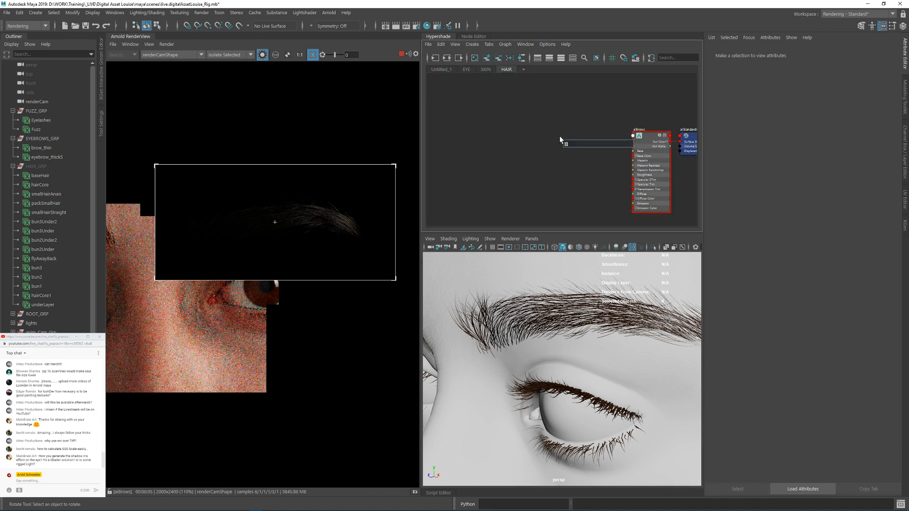
text(aipr)
key(Down)
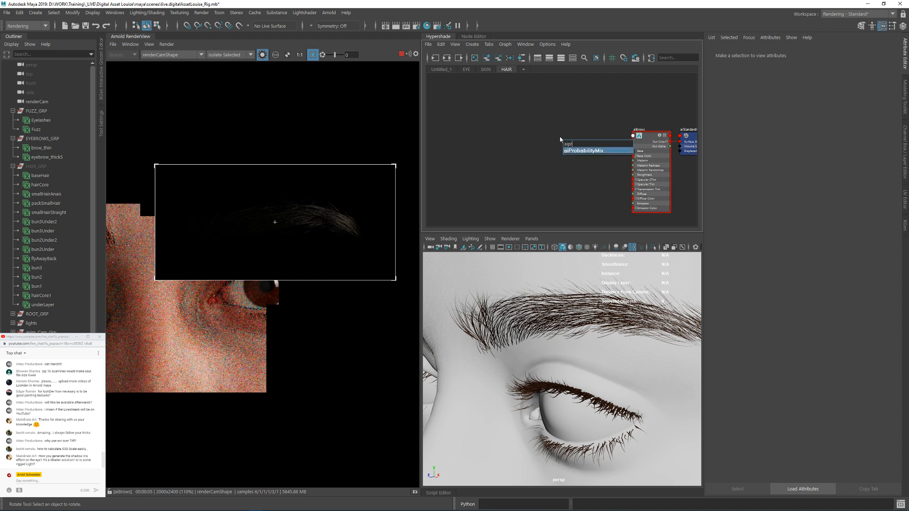
key(Return)
scroll(572, 161, up, 3)
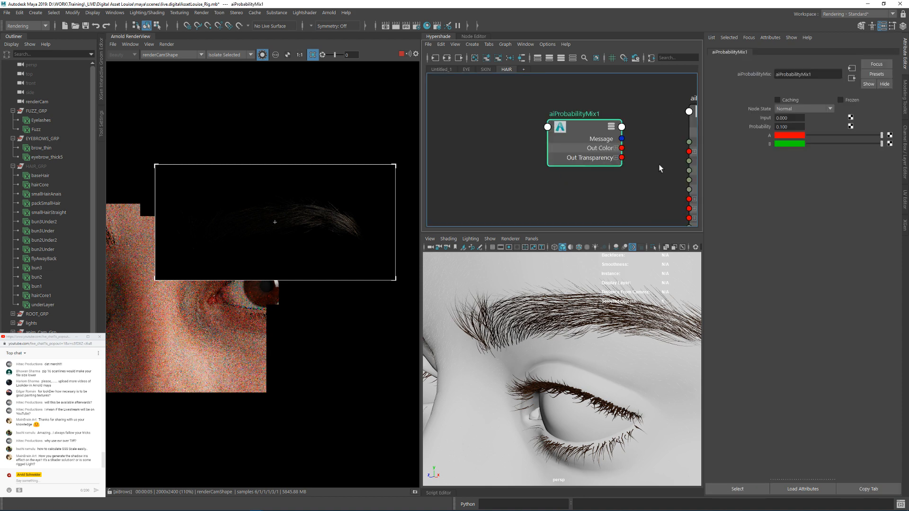
double_click(781, 127)
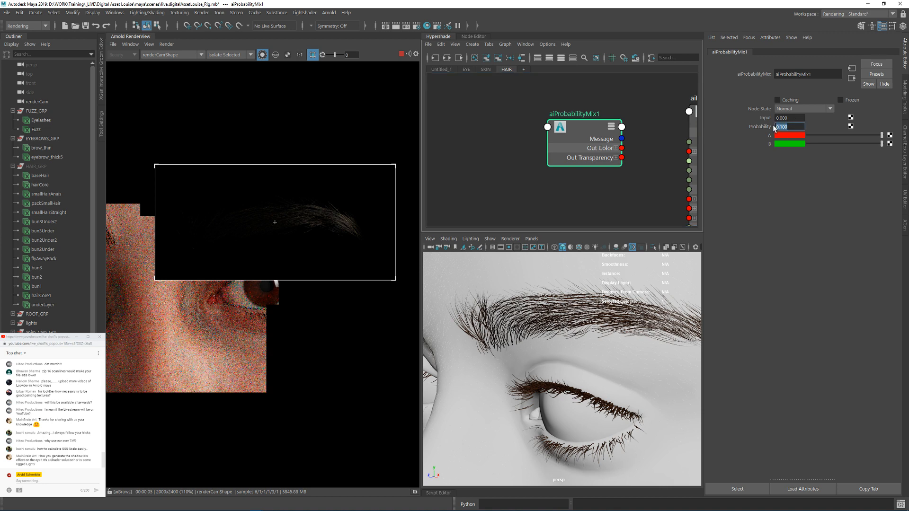
scroll(559, 182, down, 2)
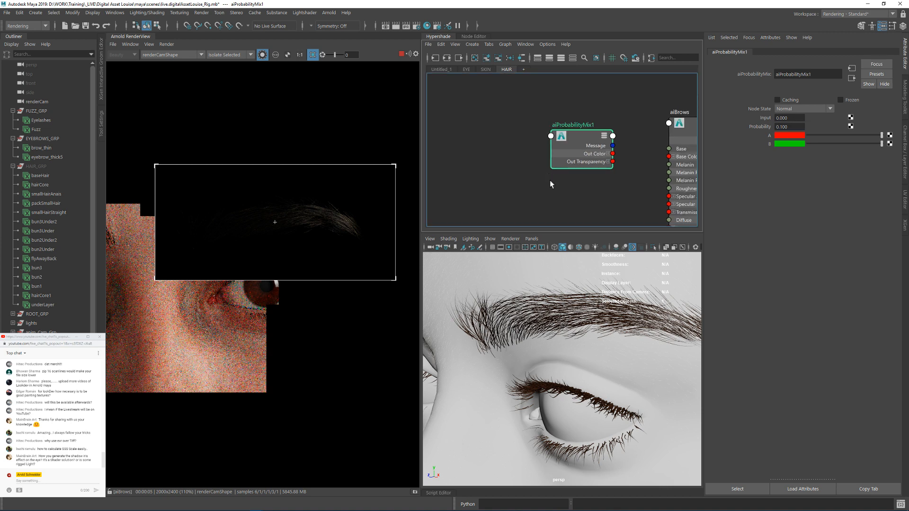
Step: Create an aiUtility node in the HAIR graph, delete its shading group, and place it before aiProbabilityMix1
click(513, 166)
key(Tab)
text(aiut)
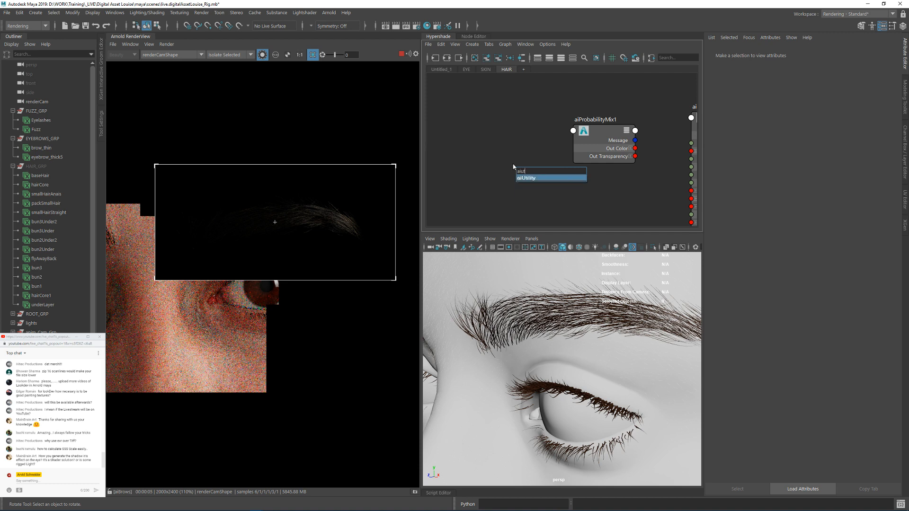
key(Return)
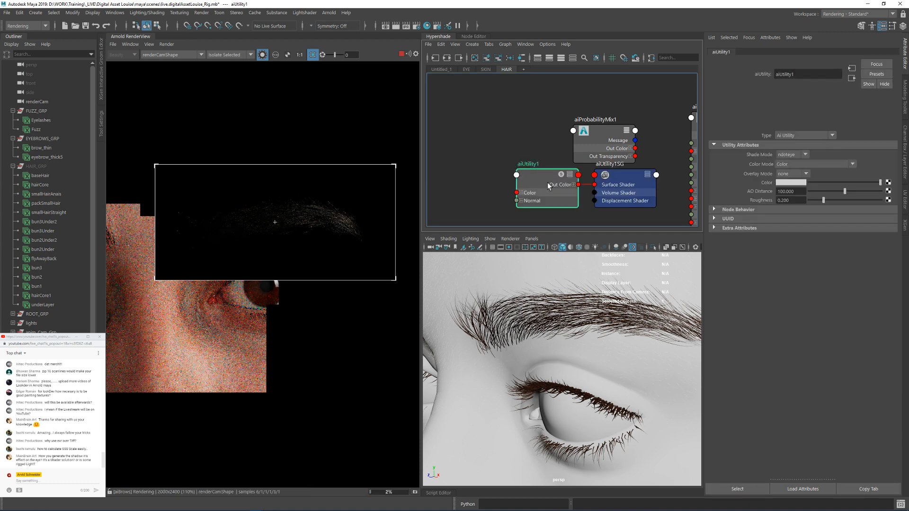
key(Delete)
drag(533, 172, 443, 173)
Step: Create an aiRandom node and place it between aiUtility1 and aiProbabilityMix1
click(488, 133)
key(Tab)
text(airan)
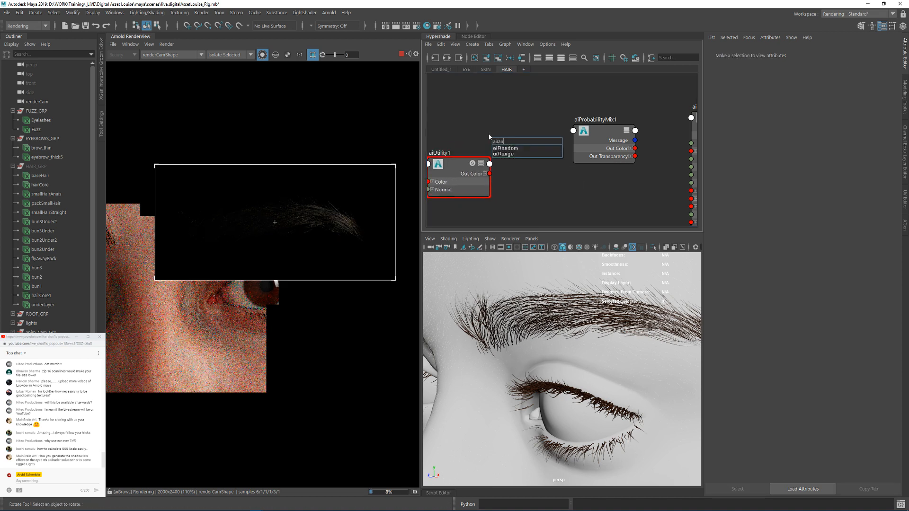
key(Down)
key(Return)
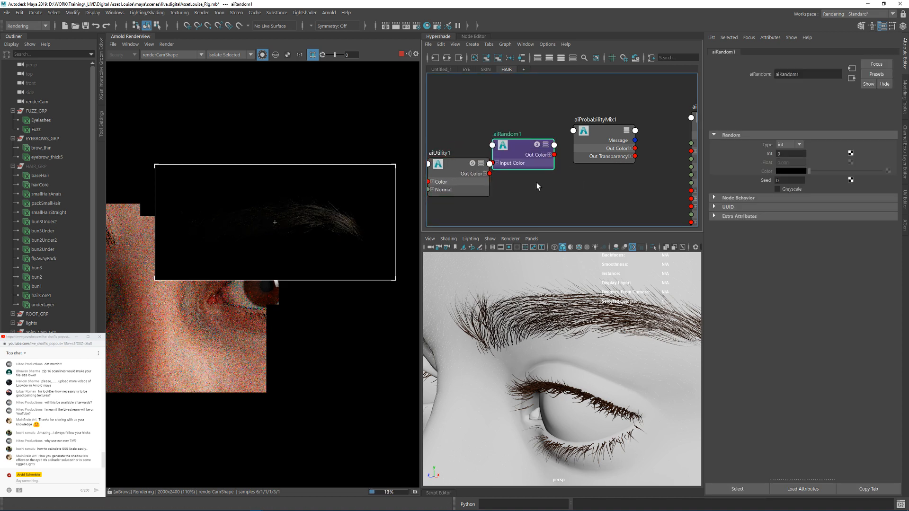
alt+middle_drag(517, 145, 540, 119)
drag(526, 121, 542, 152)
Step: Set the aiUtility1 Shade Mode to flat and its Color Mode to Uniform ID
click(494, 148)
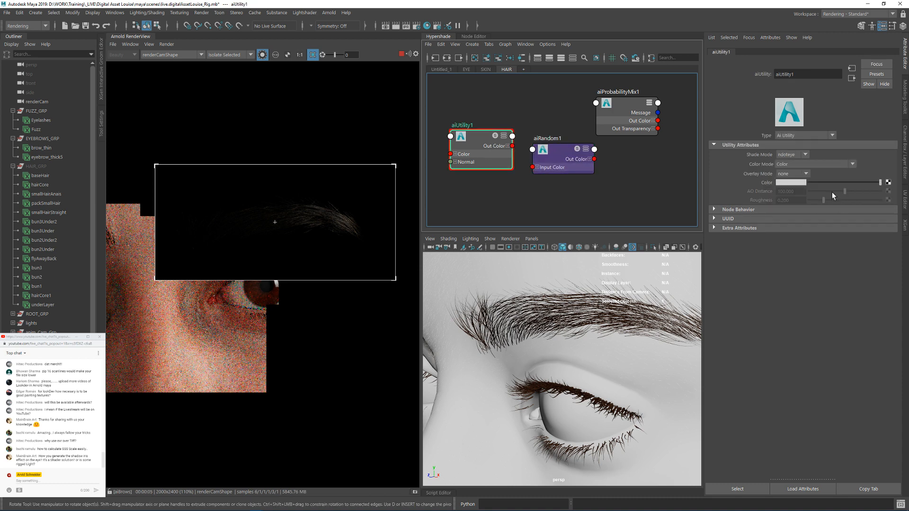
click(790, 155)
click(791, 183)
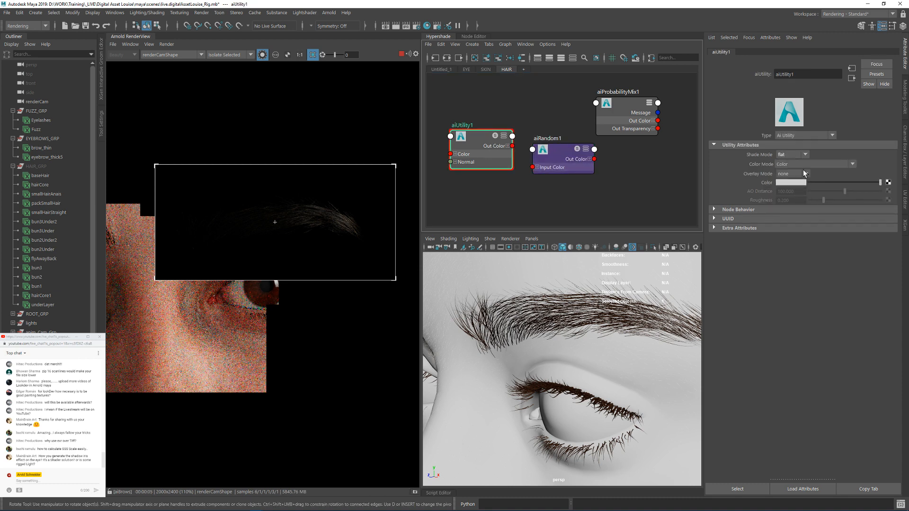
click(800, 166)
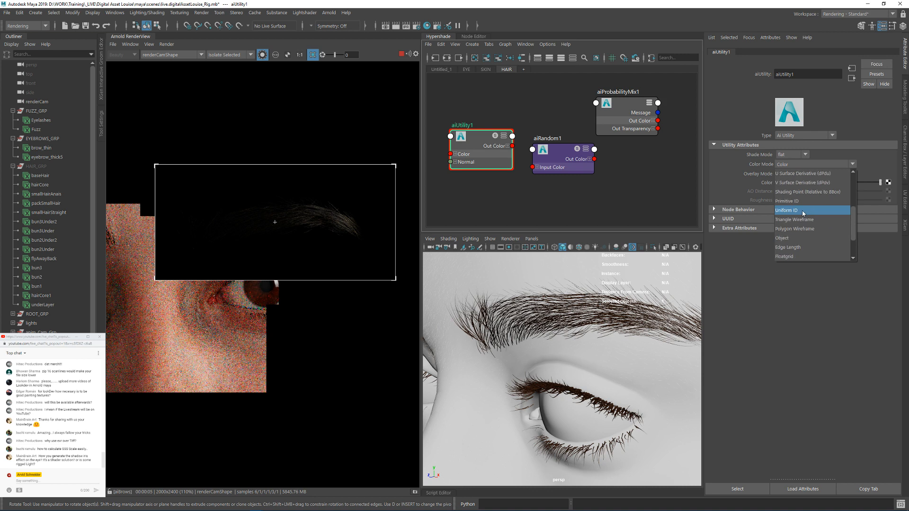
scroll(808, 228, up, 2)
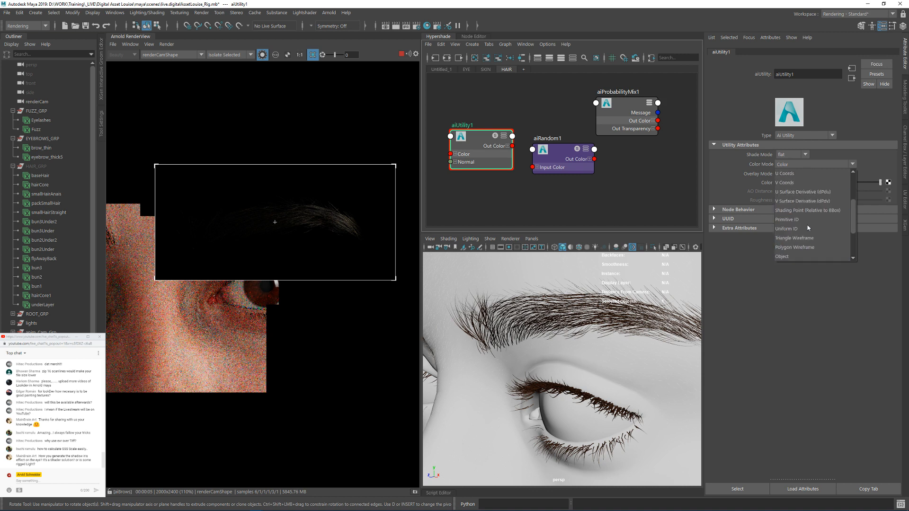
scroll(809, 229, down, 2)
scroll(808, 229, up, 4)
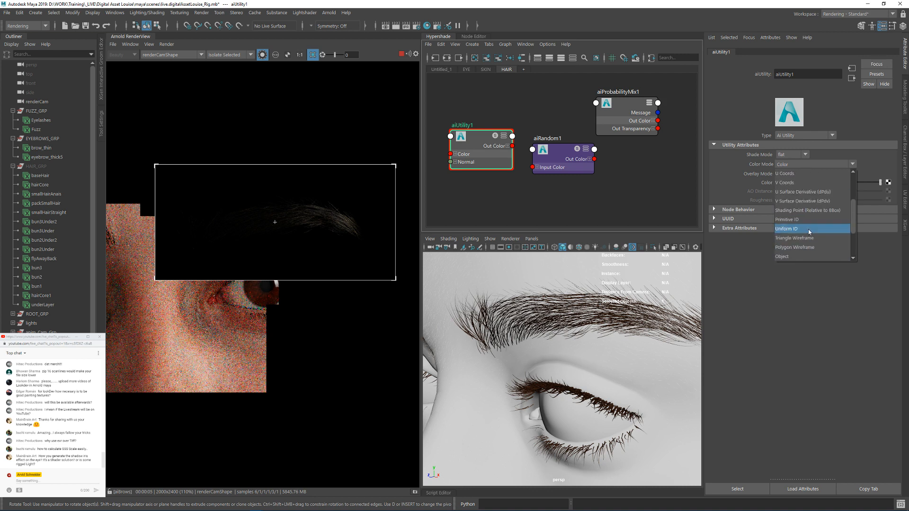
scroll(812, 228, down, 3)
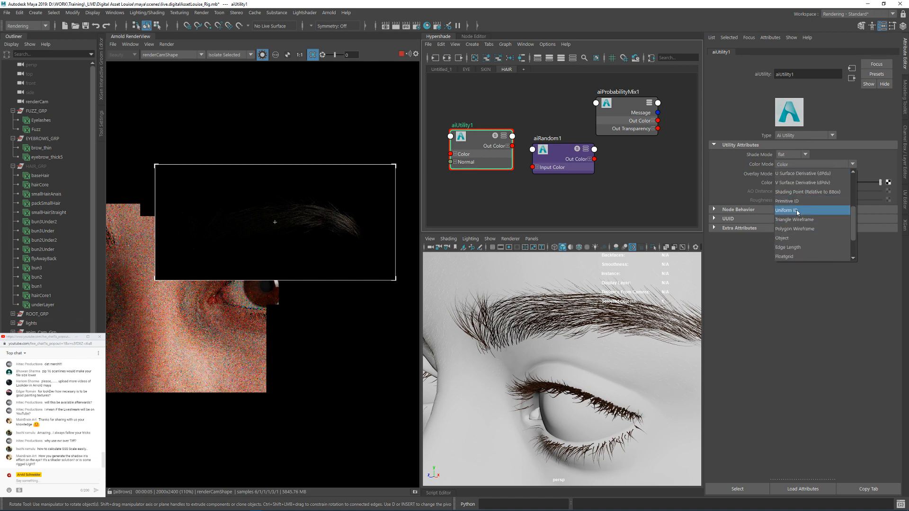
click(798, 210)
Step: Connect the aiUtility1 Out Color to the aiRandom1 Input Color and set the aiRandom1 Type to color
drag(545, 151, 565, 163)
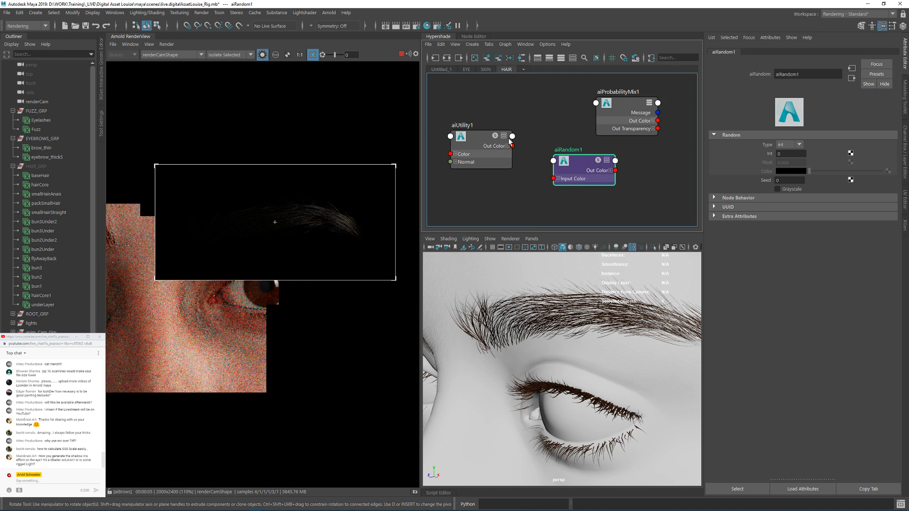
drag(512, 146, 553, 180)
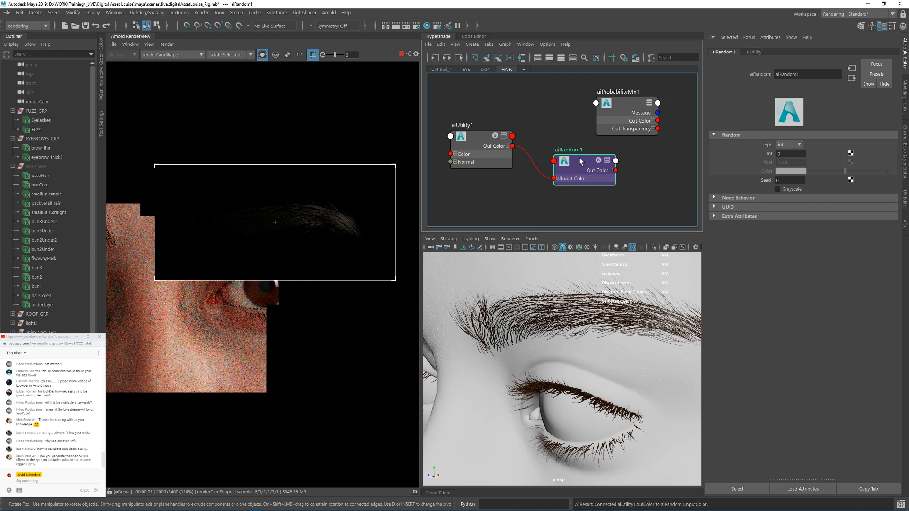
click(799, 144)
click(791, 172)
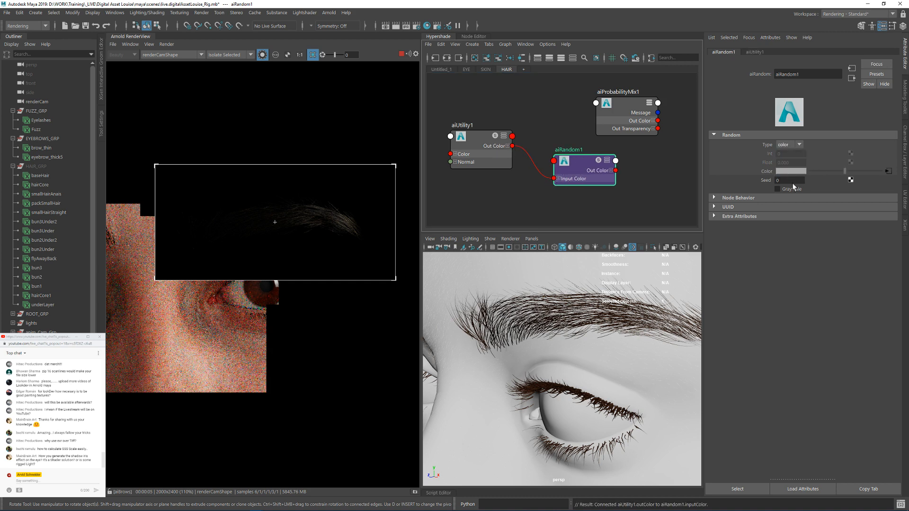
Step: Show all attributes on the aiProbabilityMix1 node and enable Grayscale on aiRandom1
alt+middle_drag(620, 161, 555, 154)
drag(557, 105, 571, 111)
alt+middle_drag(495, 110, 512, 105)
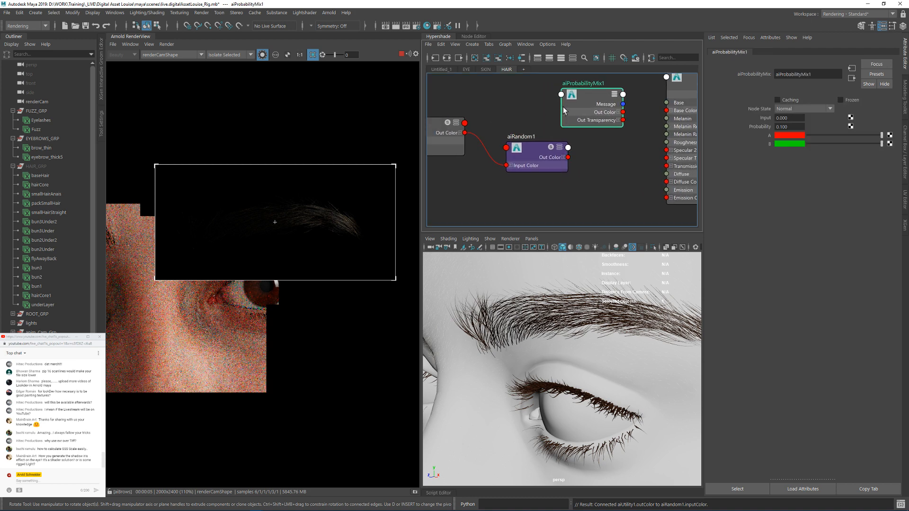
right_click(590, 102)
click(587, 218)
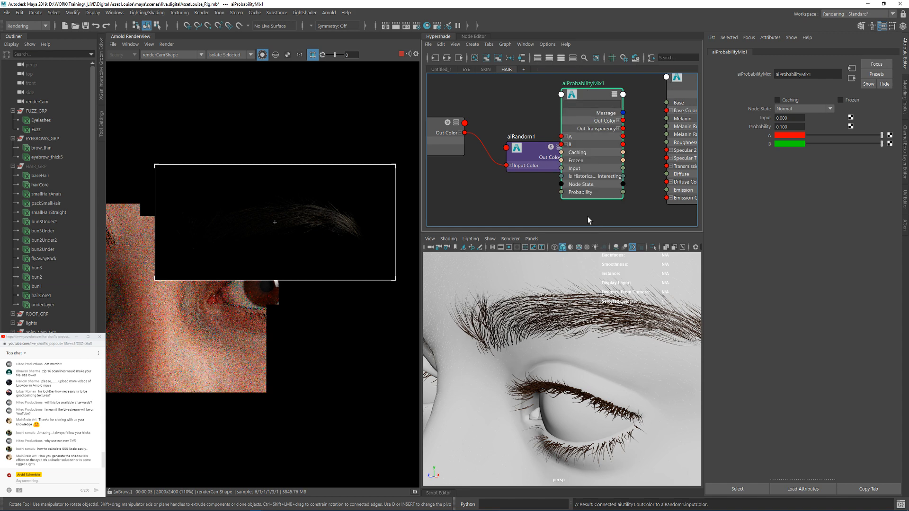
alt+middle_drag(507, 105, 567, 108)
drag(510, 97, 512, 119)
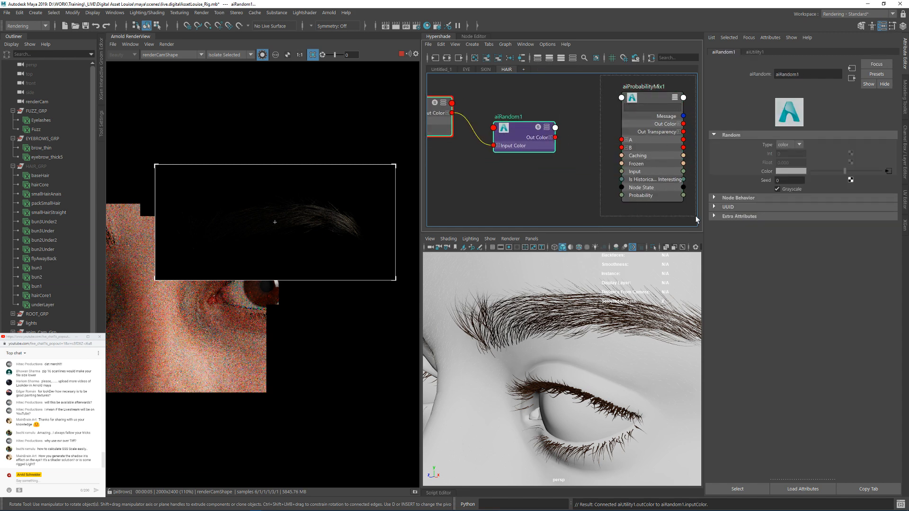
Step: Reposition aiProbabilityMix1 between aiRandom1 and aiBrows, and connect the aiRandom1 Out Color R to its Input
click(649, 95)
alt+middle_drag(649, 92, 581, 116)
alt+right_drag(581, 116, 569, 130)
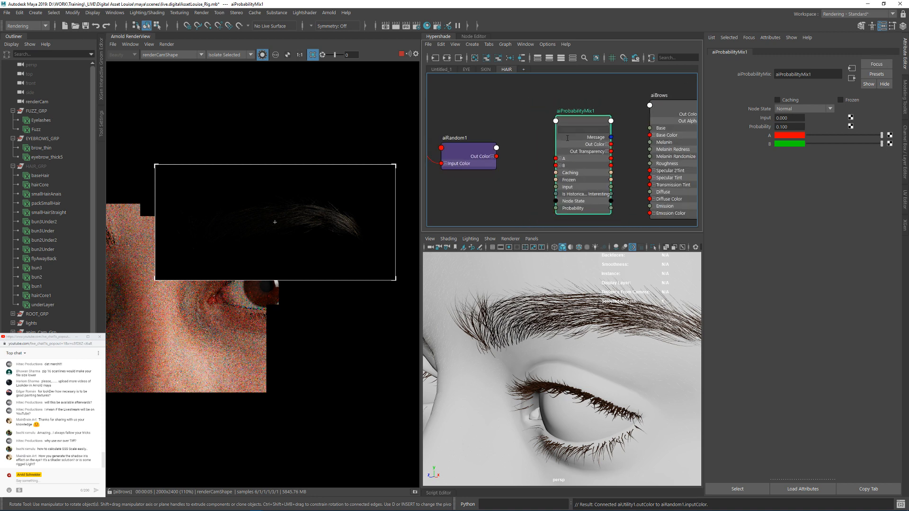
alt+middle_drag(529, 117, 563, 118)
alt+right_drag(556, 126, 567, 132)
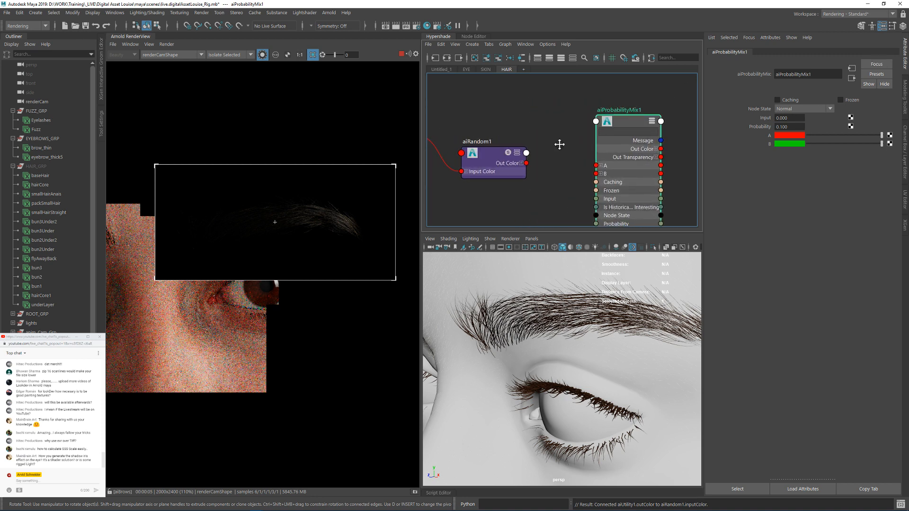
alt+middle_drag(560, 144, 591, 162)
alt+right_drag(589, 160, 593, 162)
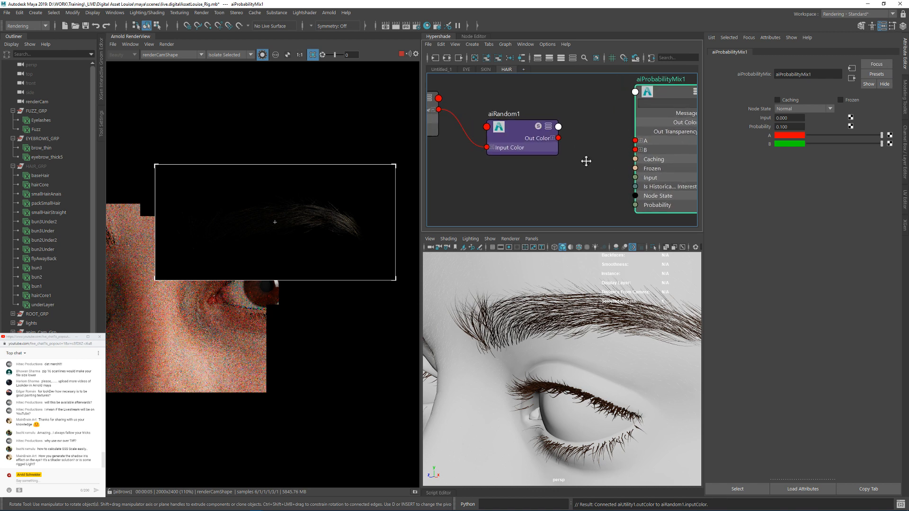
alt+middle_drag(586, 161, 581, 160)
click(548, 137)
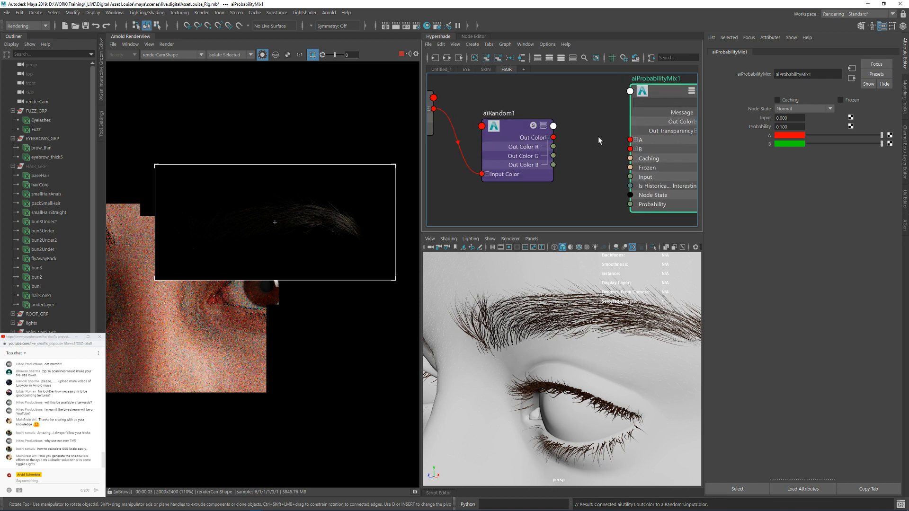
drag(553, 146, 630, 178)
alt+middle_drag(522, 92, 473, 111)
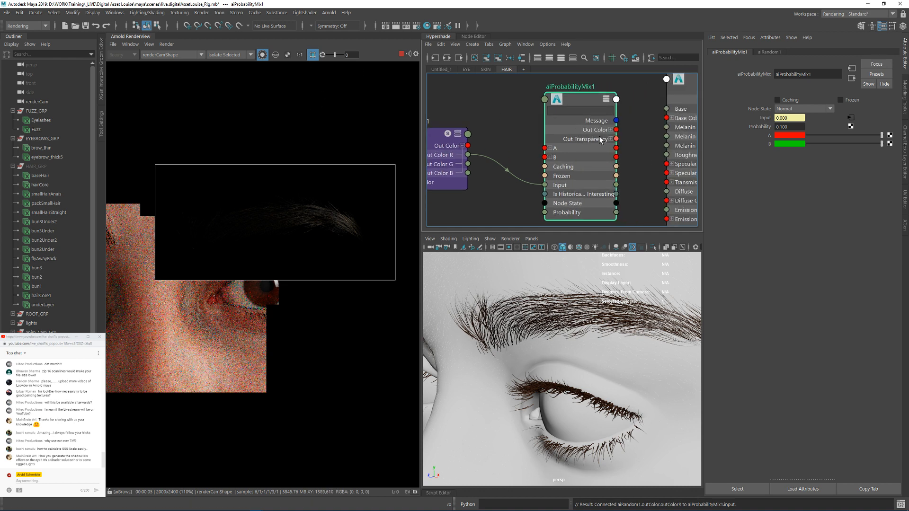
Step: Connect the aiProbabilityMix1 Out Color R to the Melanin input of the aiBrows shader
alt+middle_drag(625, 138, 523, 148)
scroll(608, 136, down, 1)
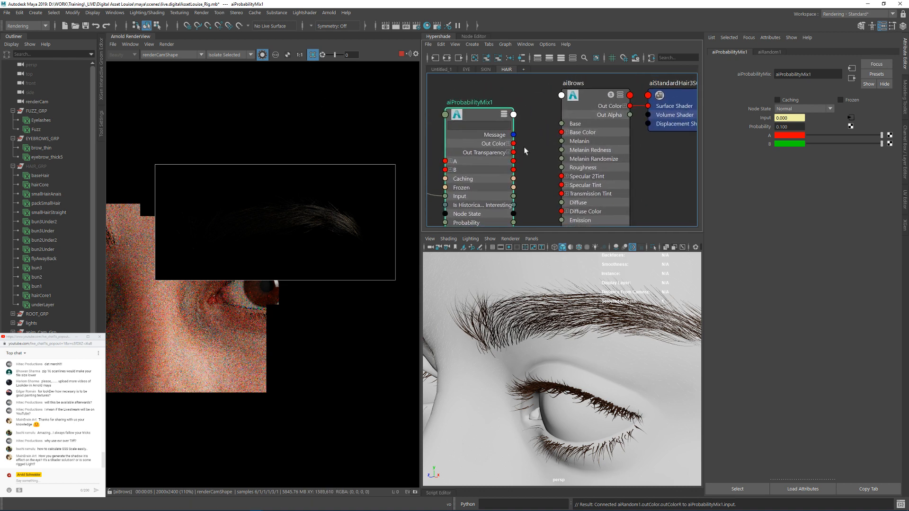
click(590, 97)
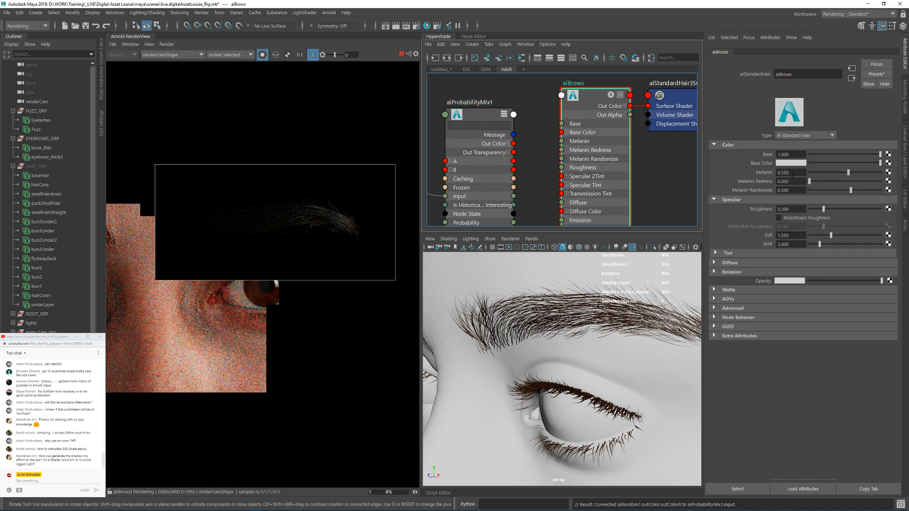
alt+middle_drag(627, 139, 657, 127)
click(538, 131)
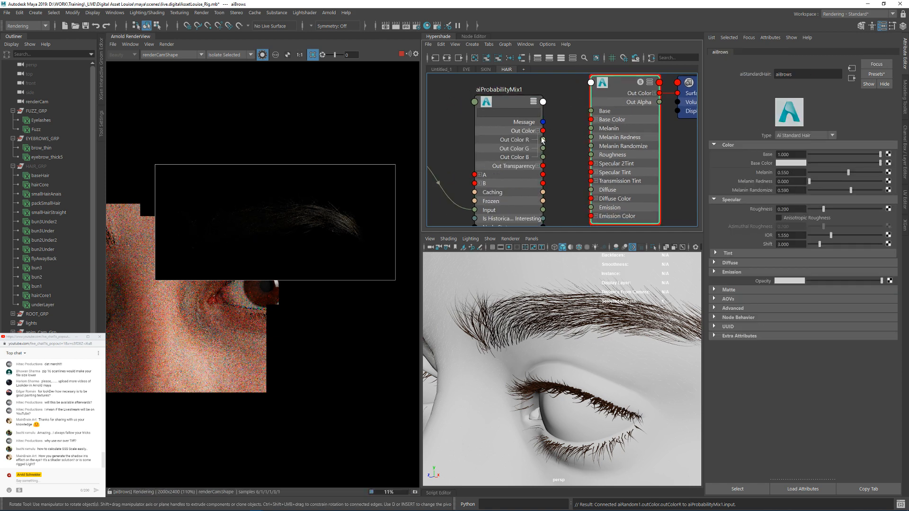
drag(557, 144, 591, 129)
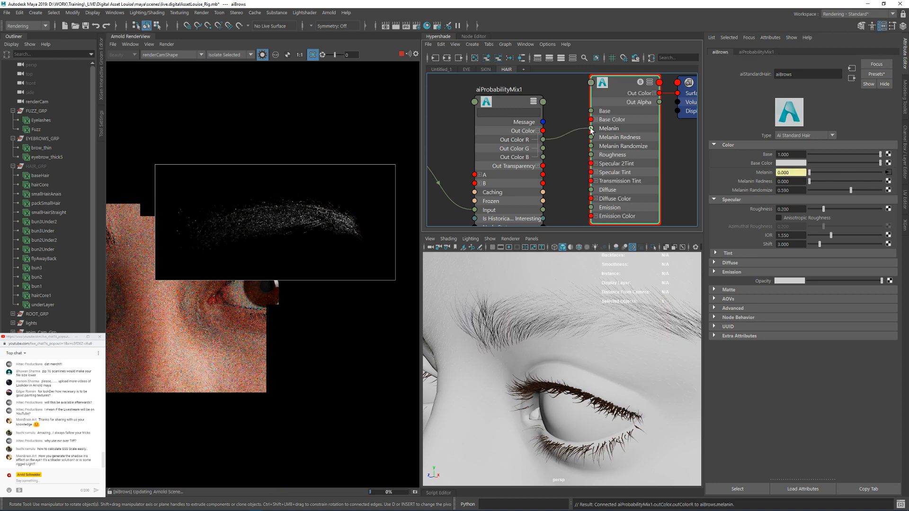
Step: Inspect the isolated render outputs of aiUtility1, aiRandom1 and aiProbabilityMix1 on the eyebrow hairs
alt+middle_drag(450, 126, 642, 124)
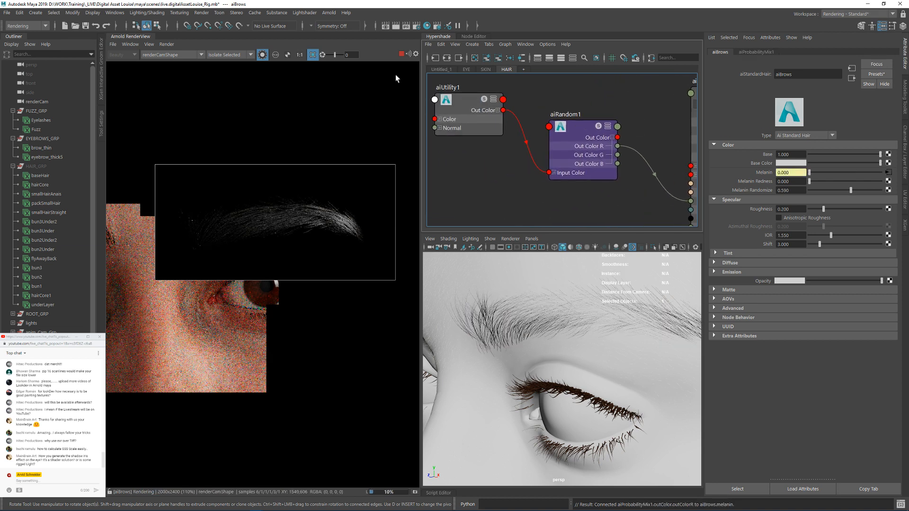
click(579, 125)
click(456, 102)
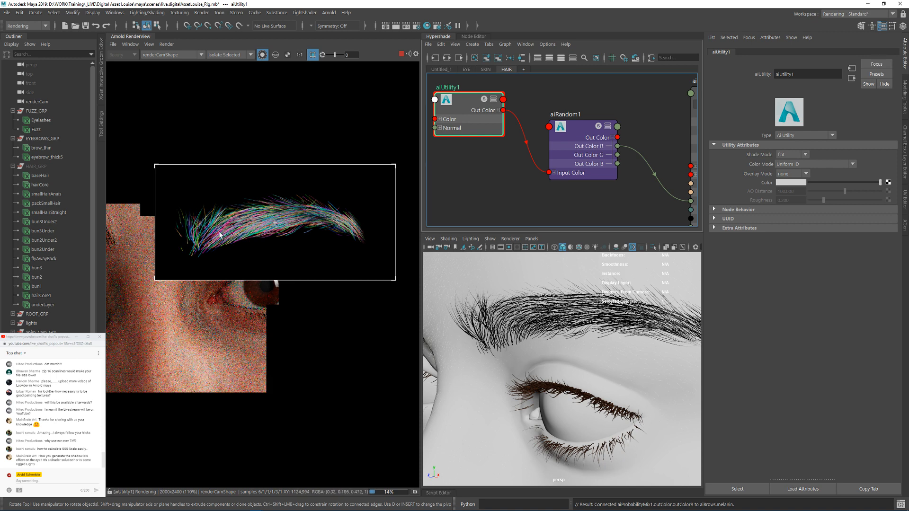
click(570, 130)
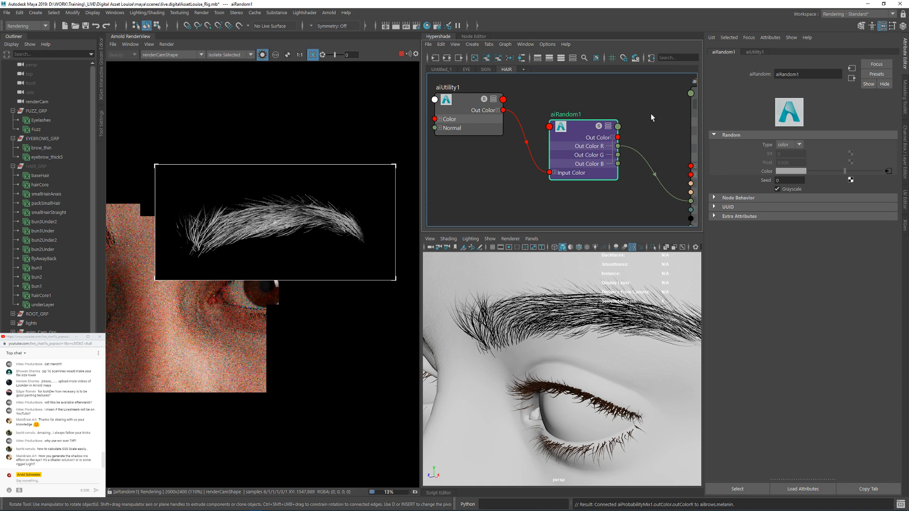
alt+middle_drag(652, 117, 484, 100)
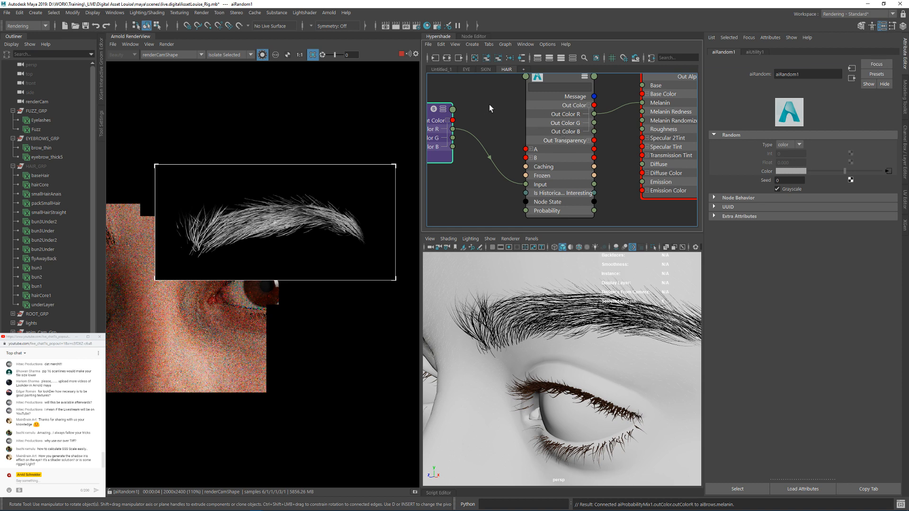
alt+middle_drag(490, 104, 489, 143)
click(552, 119)
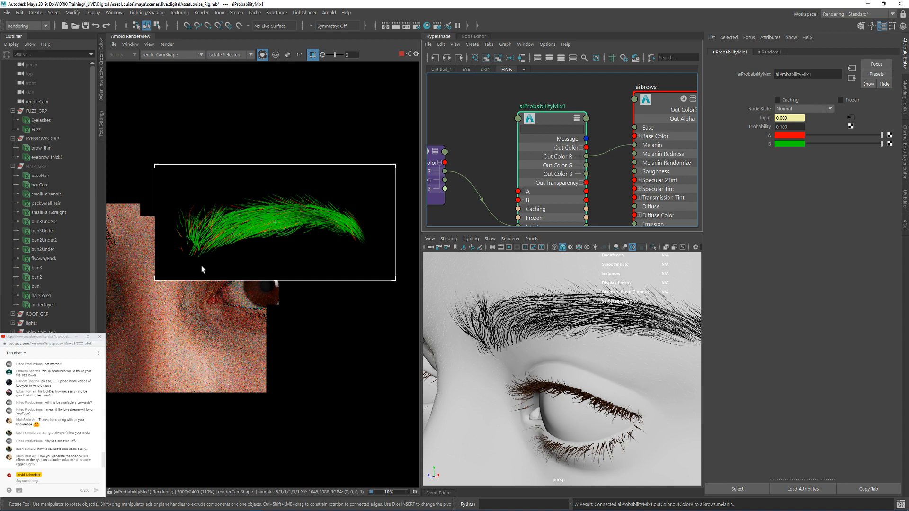
scroll(242, 215, up, 3)
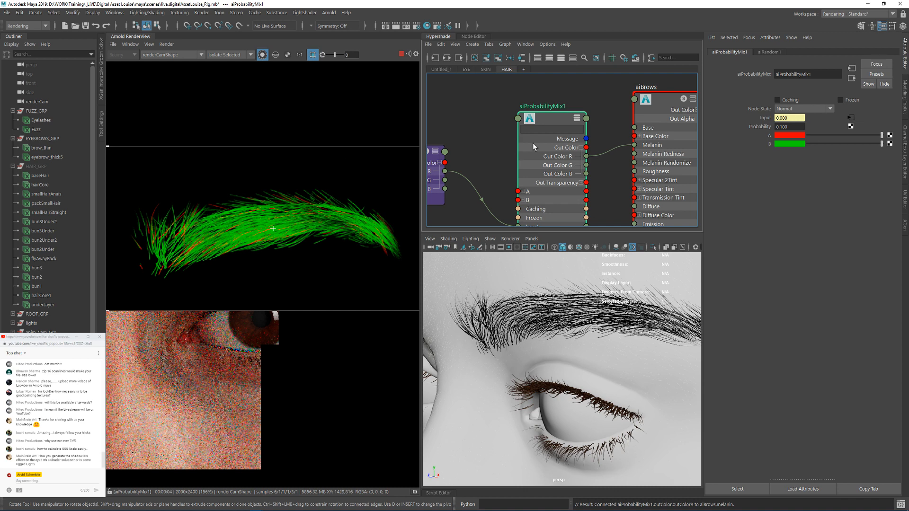
Step: Set color B of aiProbabilityMix1 to a neutral grey with saturation 0 and value 0.55
click(794, 144)
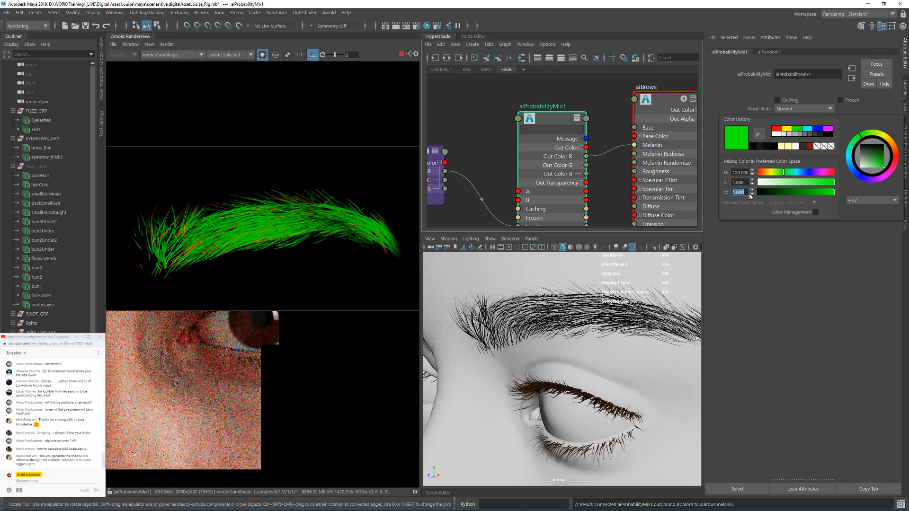
text(.55)
key(Return)
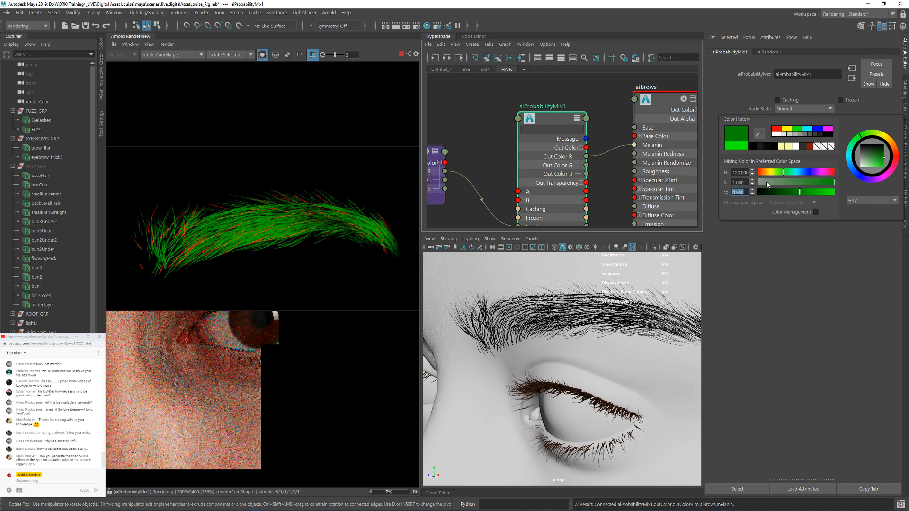
drag(767, 184, 711, 185)
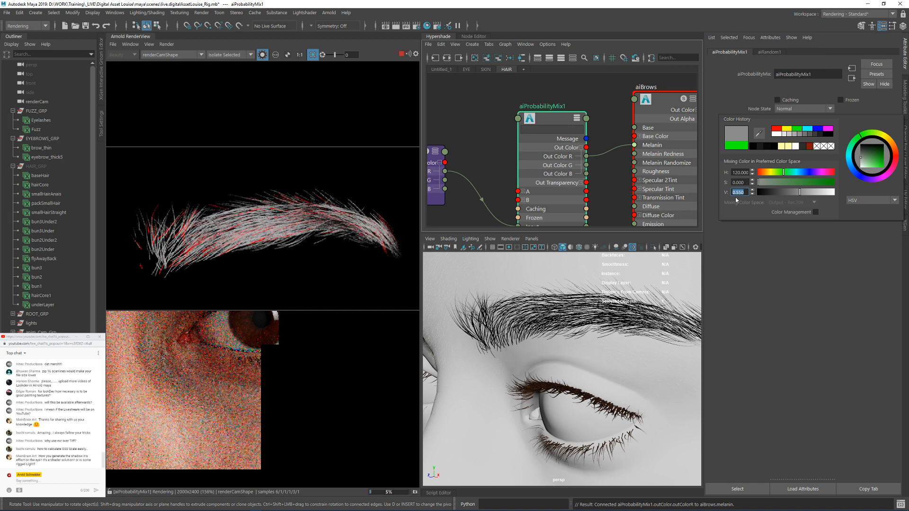
click(747, 244)
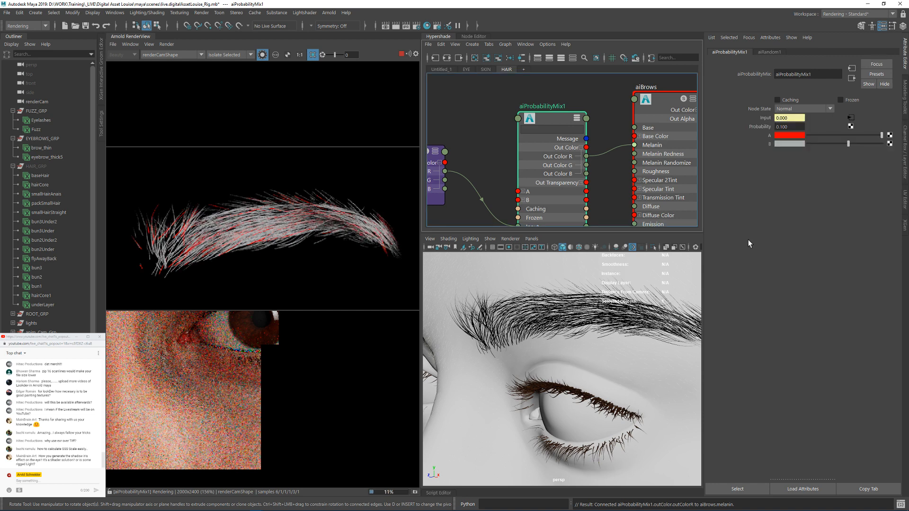
Step: Set color A of aiProbabilityMix1 to black
click(787, 135)
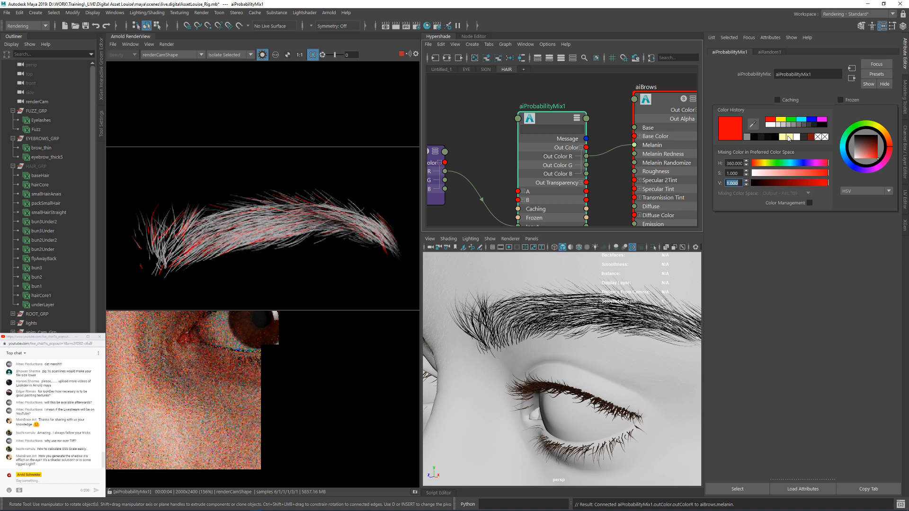
drag(740, 174, 722, 182)
text(0)
key(Return)
text(0)
key(Return)
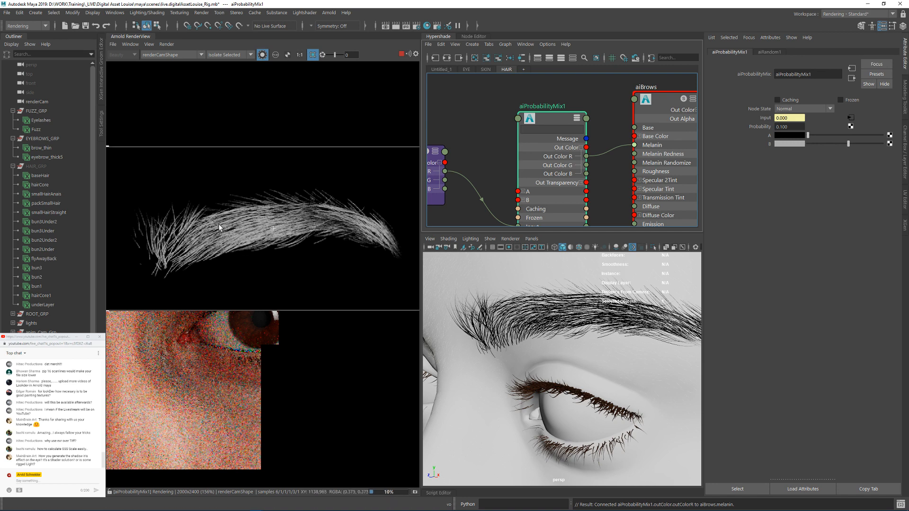
Step: Turn off shader isolation in the Arnold RenderView and examine the eyebrow in the full beauty render
click(263, 56)
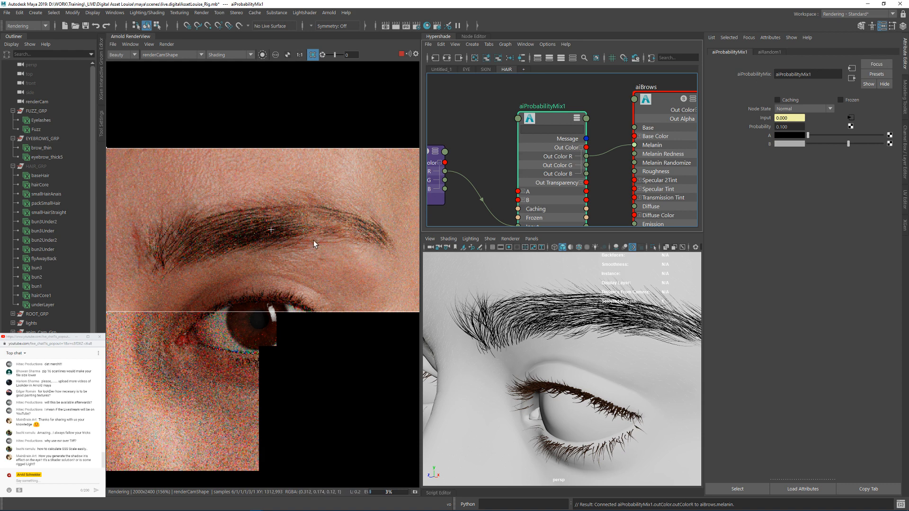
scroll(314, 241, down, 2)
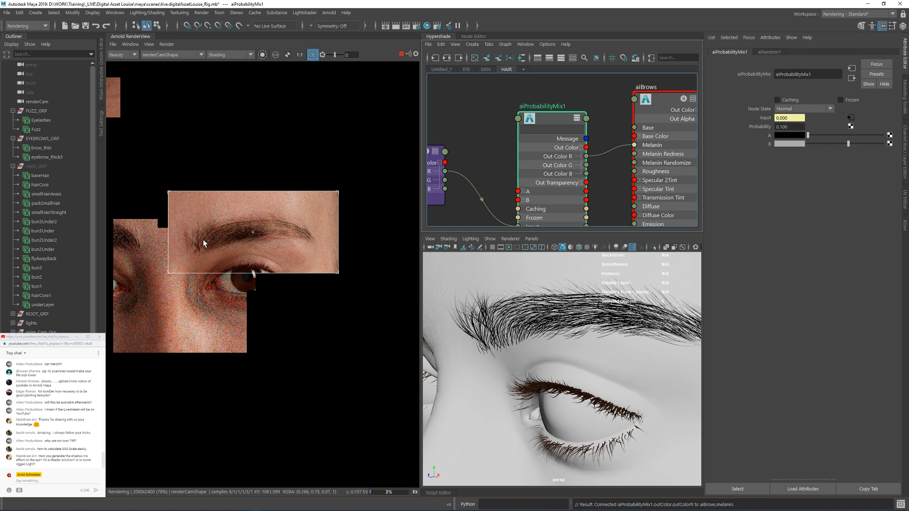
scroll(203, 240, up, 2)
scroll(200, 248, down, 4)
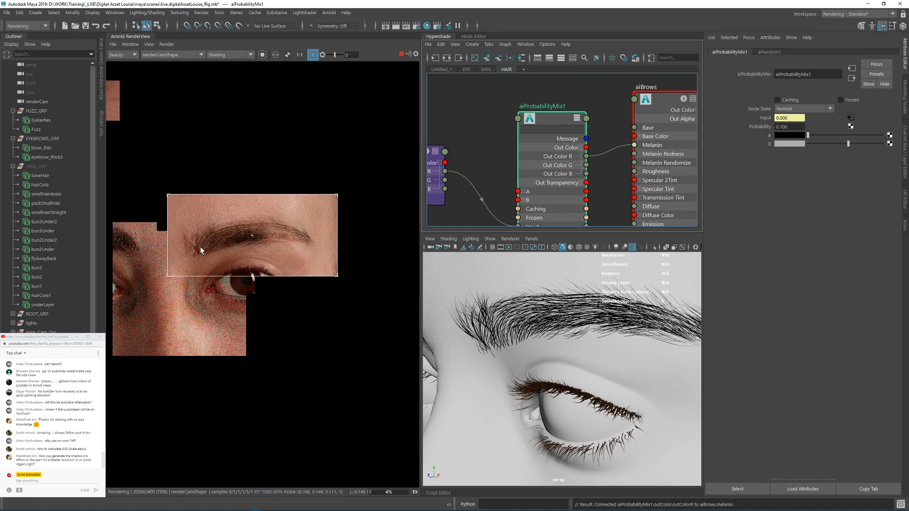
Step: Test a Probability of 0.5 on aiProbabilityMix1, and settle on 0.05
click(789, 127)
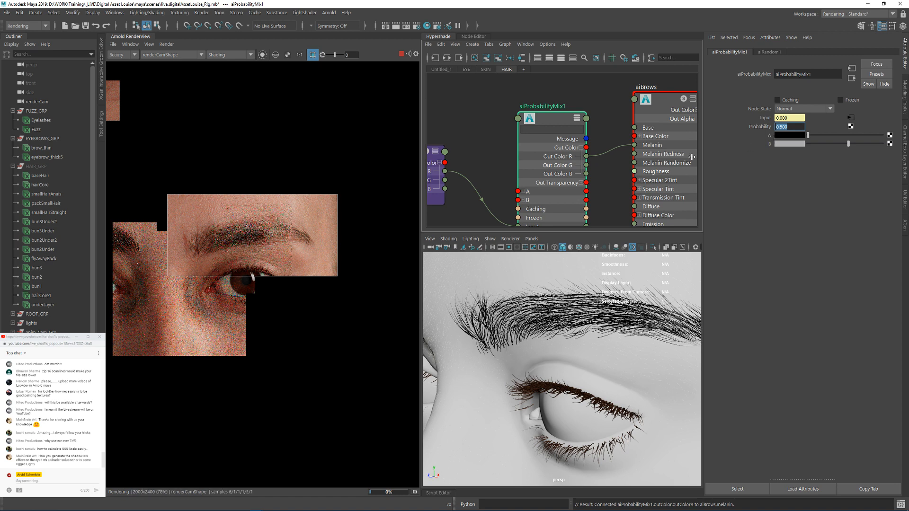
scroll(272, 240, up, 2)
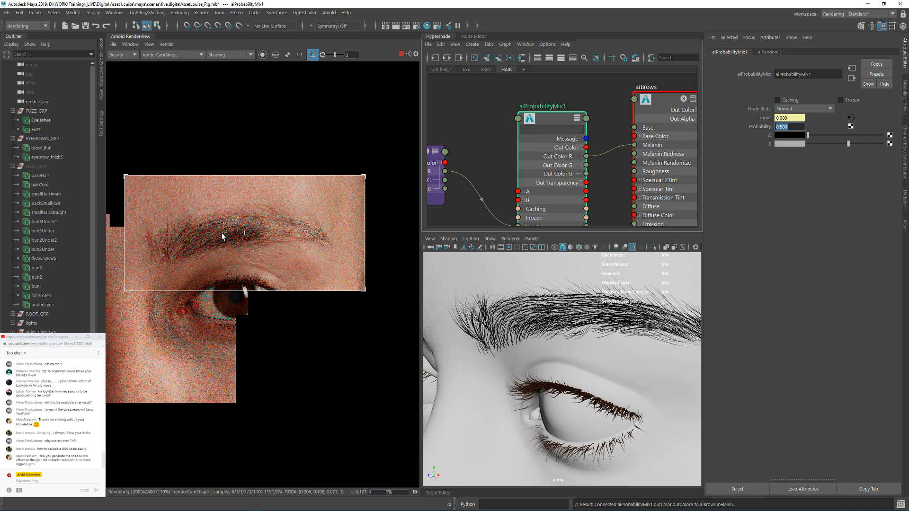
text(.01)
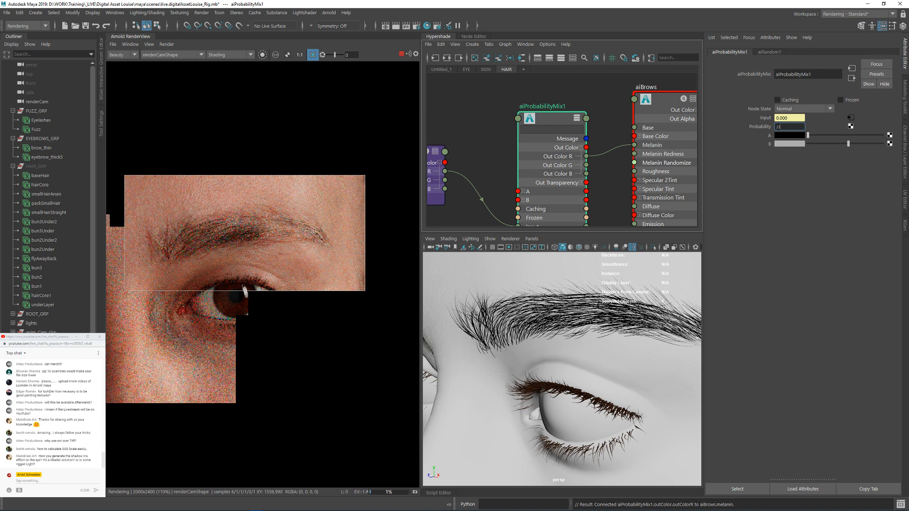
key(Return)
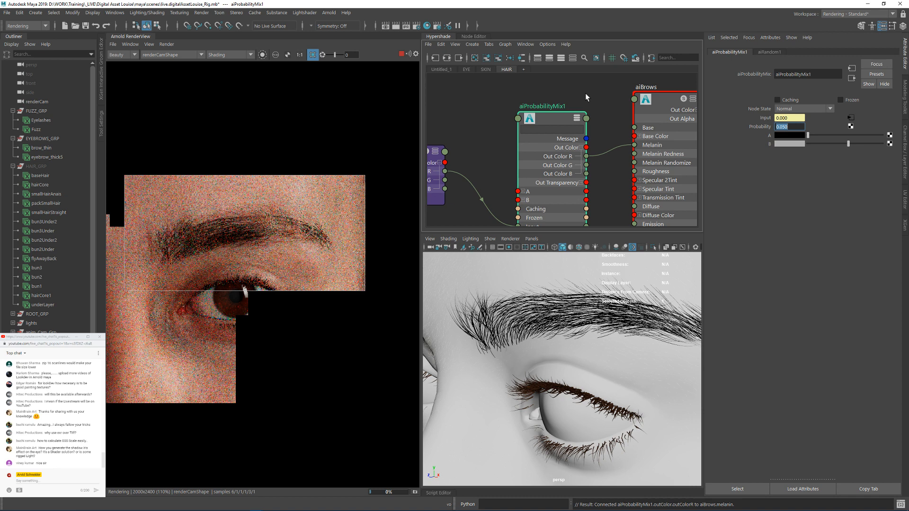
Step: Stop the Arnold render and unhide HAIR_GRP to display the hair on the head in the viewport
click(564, 118)
click(662, 124)
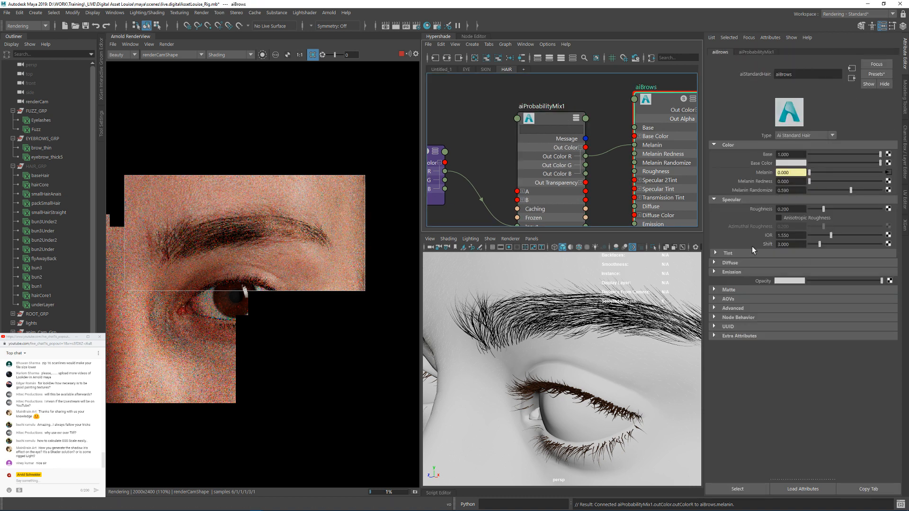
alt+right_drag(614, 322, 573, 323)
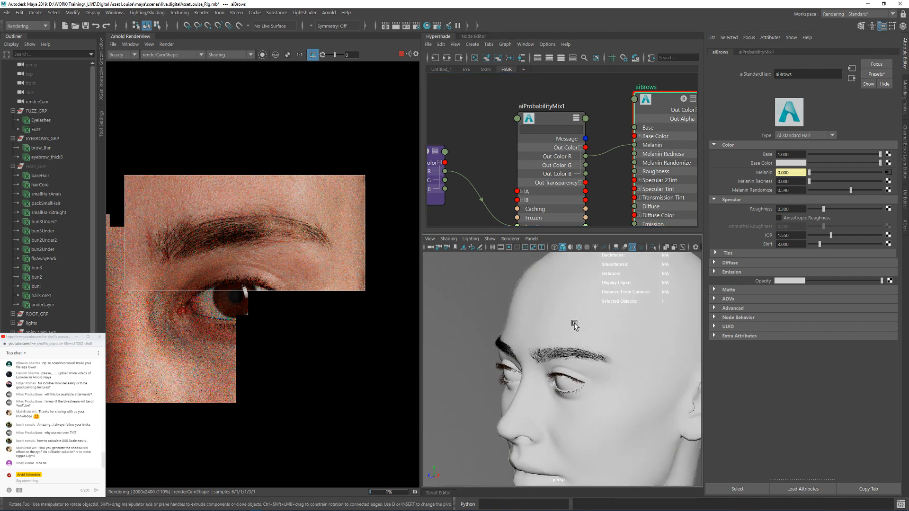
mouse_move(573, 323)
alt+mouse_down()
mouse_move(635, 315)
mouse_move(551, 327)
mouse_move(574, 308)
mouse_move(583, 315)
alt+mouse_up()
alt+right_drag(627, 306, 548, 315)
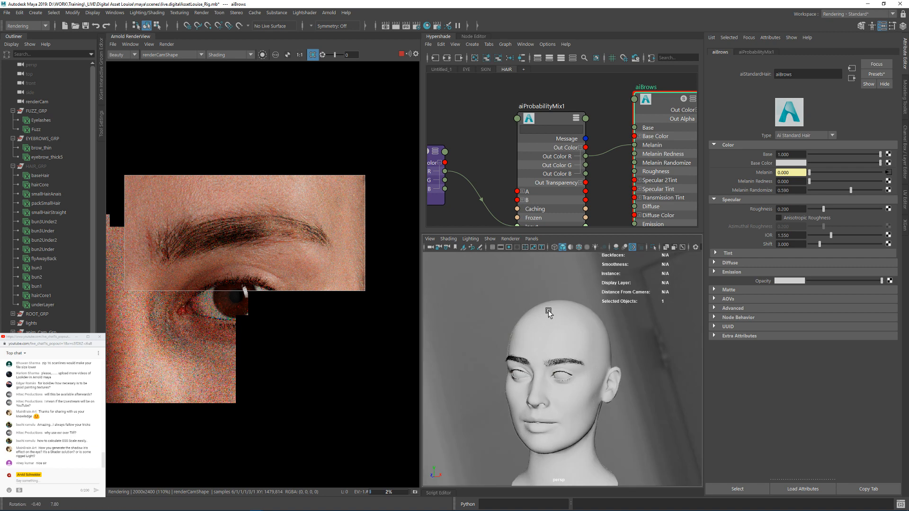
alt+drag(548, 314, 544, 324)
click(402, 54)
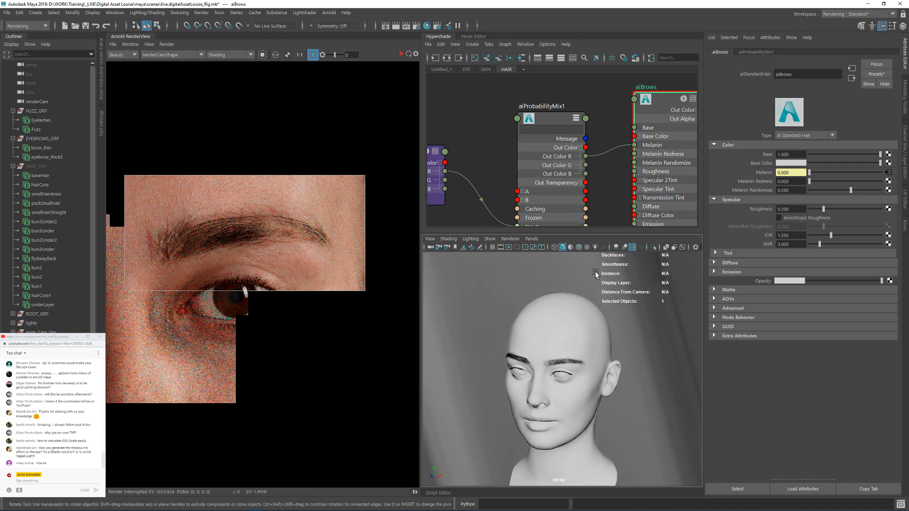
click(46, 167)
key(shift+h)
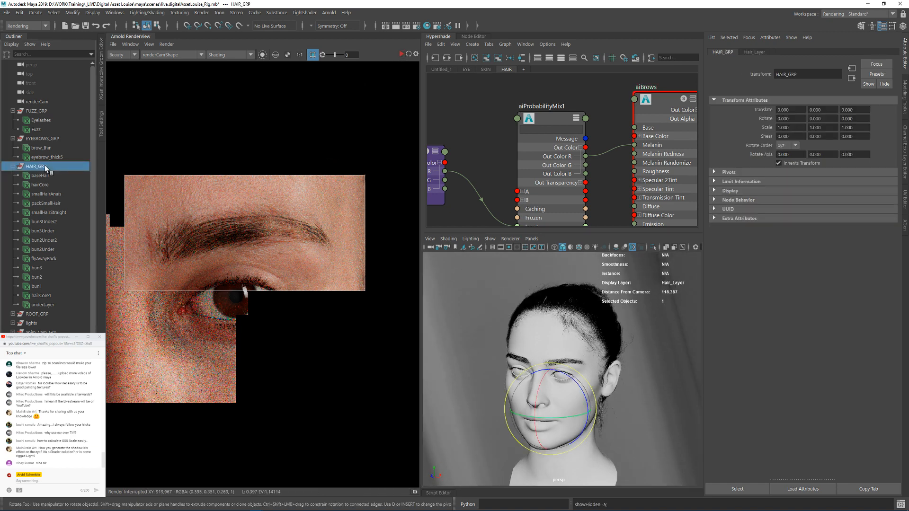
Step: Examine the hair groom around the hairline, temples and forehead from several angles in the perspective viewport
alt+drag(612, 329, 548, 331)
alt+right_drag(548, 331, 623, 329)
alt+middle_drag(623, 329, 524, 373)
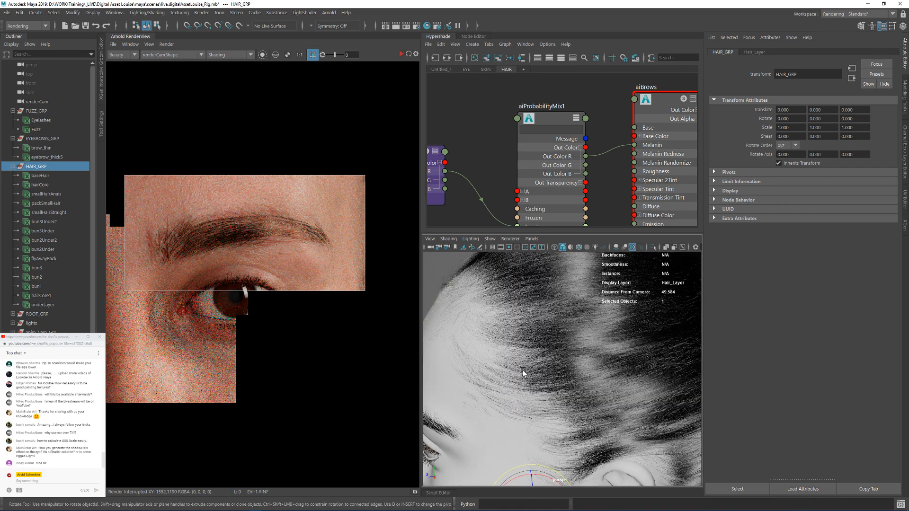
alt+drag(524, 374, 580, 336)
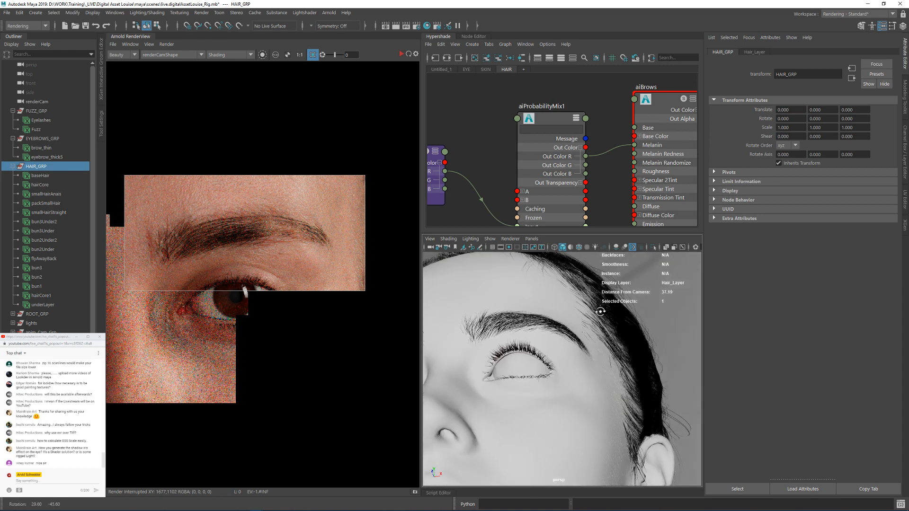
alt+middle_drag(580, 336, 516, 374)
alt+right_drag(516, 375, 710, 385)
alt+drag(710, 386, 604, 347)
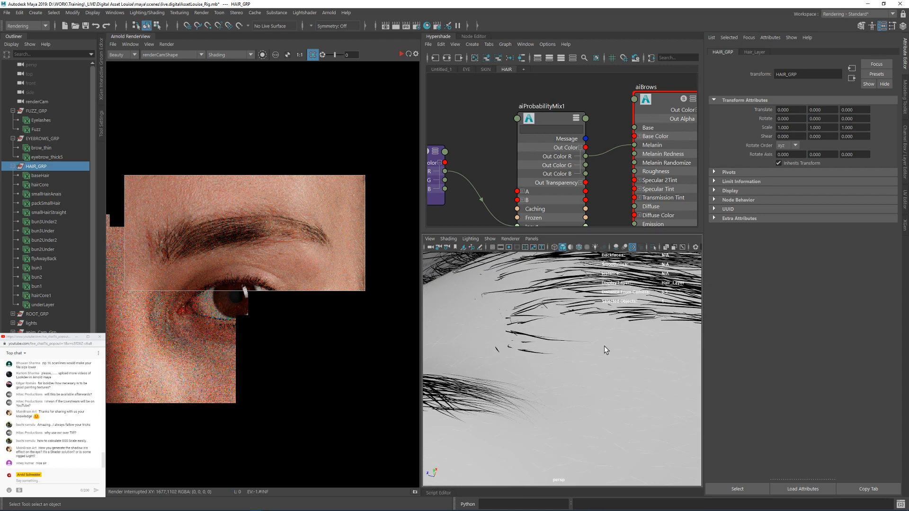
alt+drag(602, 312, 562, 353)
alt+right_drag(561, 353, 517, 346)
alt+drag(556, 356, 593, 365)
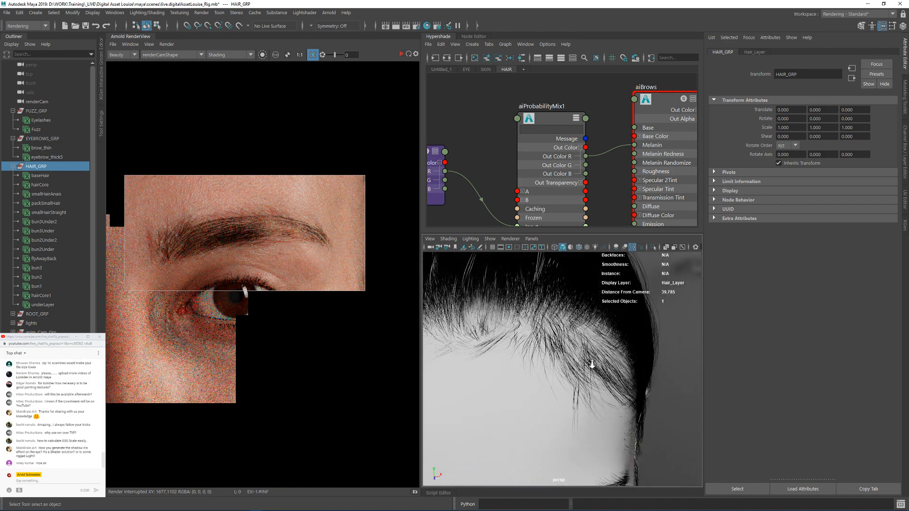
alt+right_drag(592, 365, 525, 379)
alt+drag(526, 378, 502, 378)
alt+right_drag(502, 379, 624, 388)
alt+drag(624, 389, 675, 379)
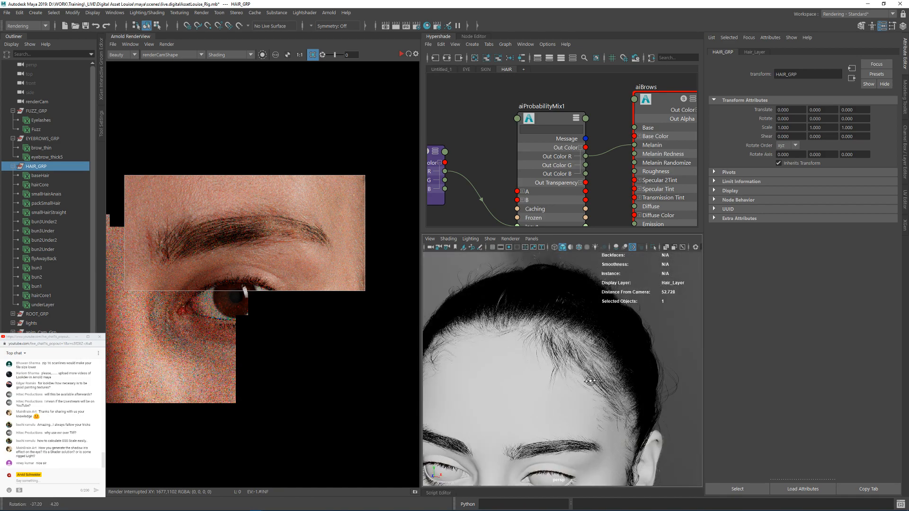
alt+drag(554, 379, 552, 355)
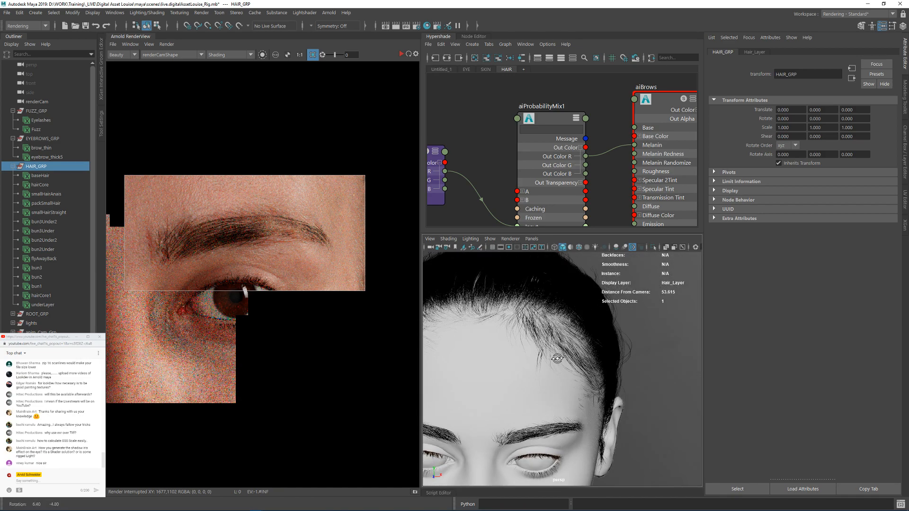
Step: Select the head mesh and switch the viewport display to the default material
click(50, 178)
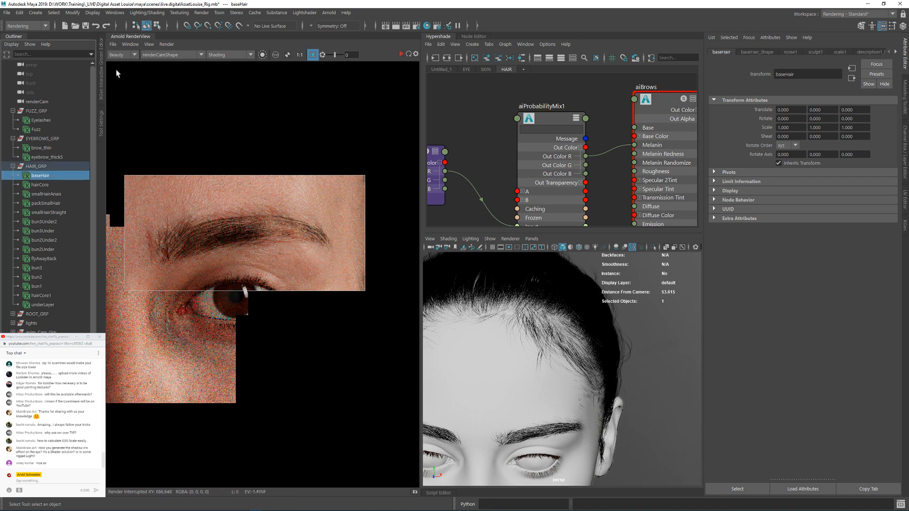
click(48, 305)
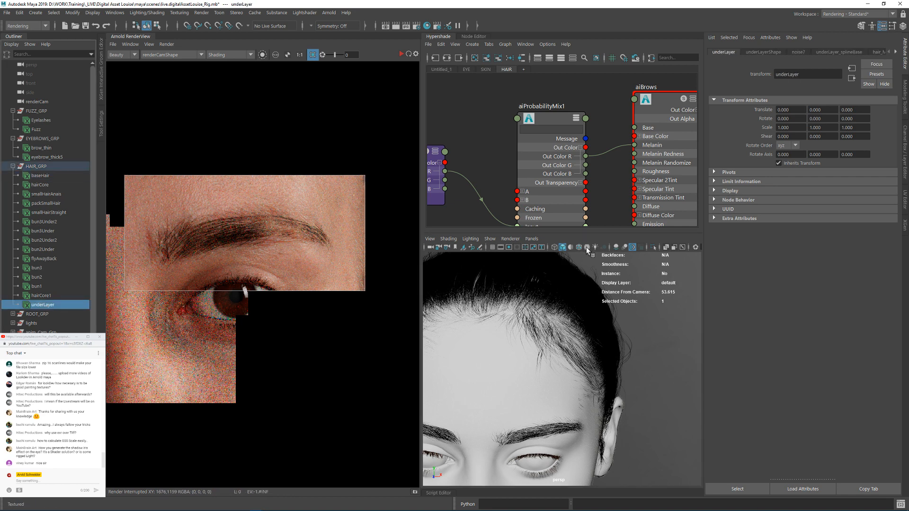
alt+drag(667, 303, 635, 308)
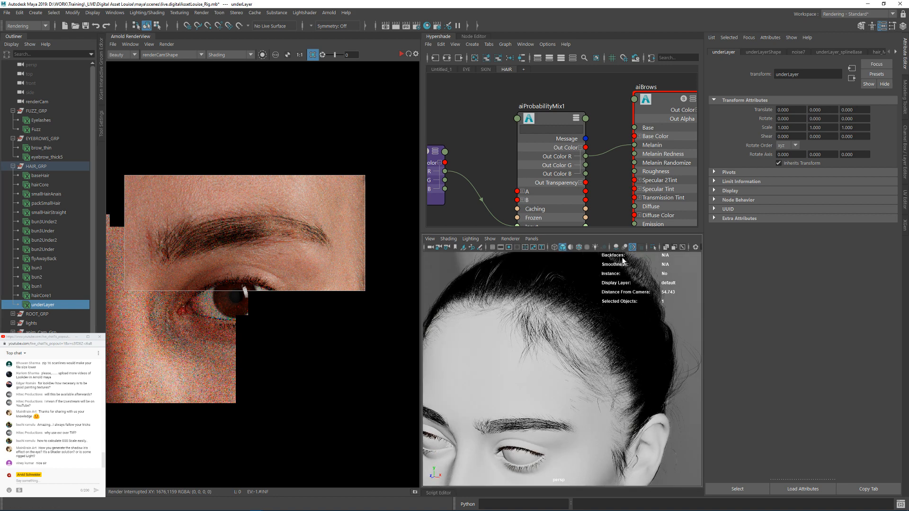
click(495, 361)
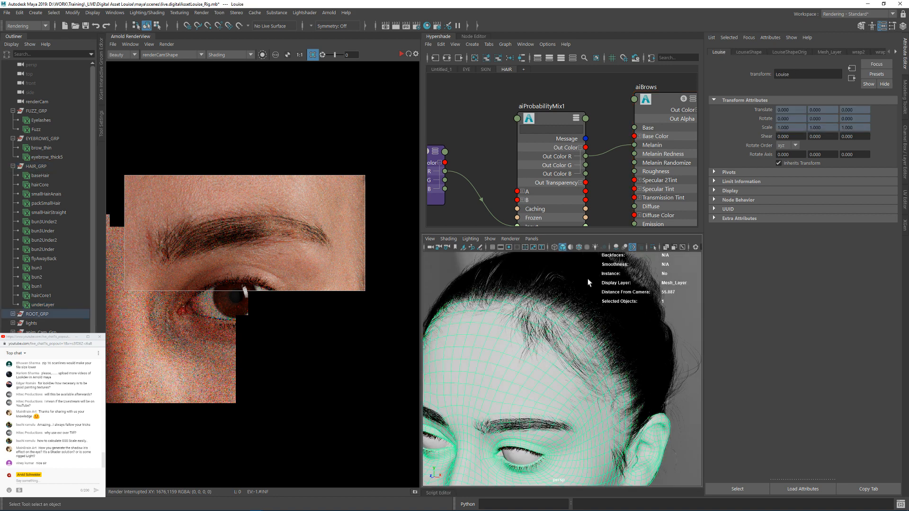
click(570, 248)
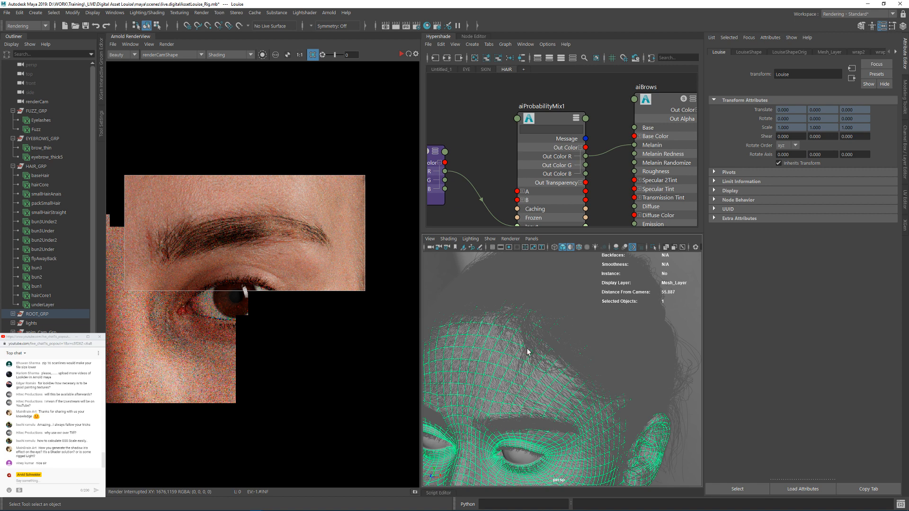
Step: Switch the viewport to shaded display and select the hair descriptions from smallHairAnais through flyAwayBack
click(571, 248)
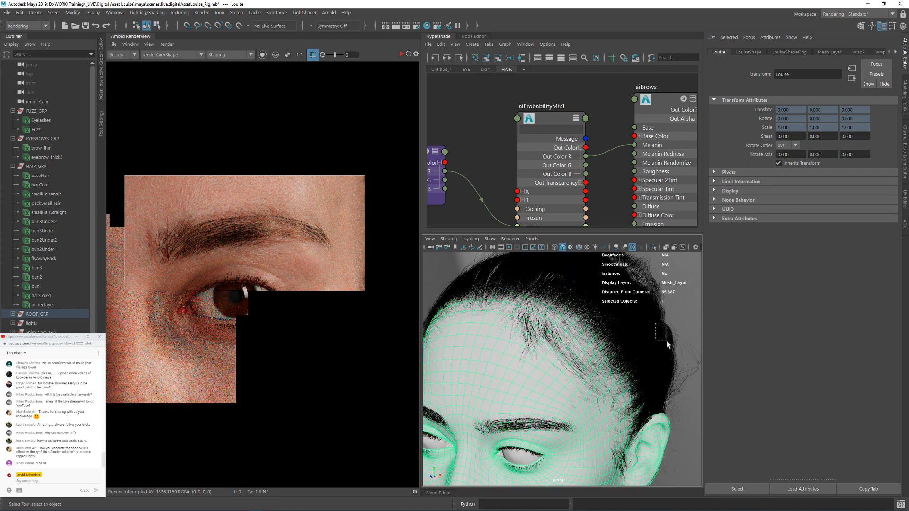
click(46, 193)
shift+click(44, 258)
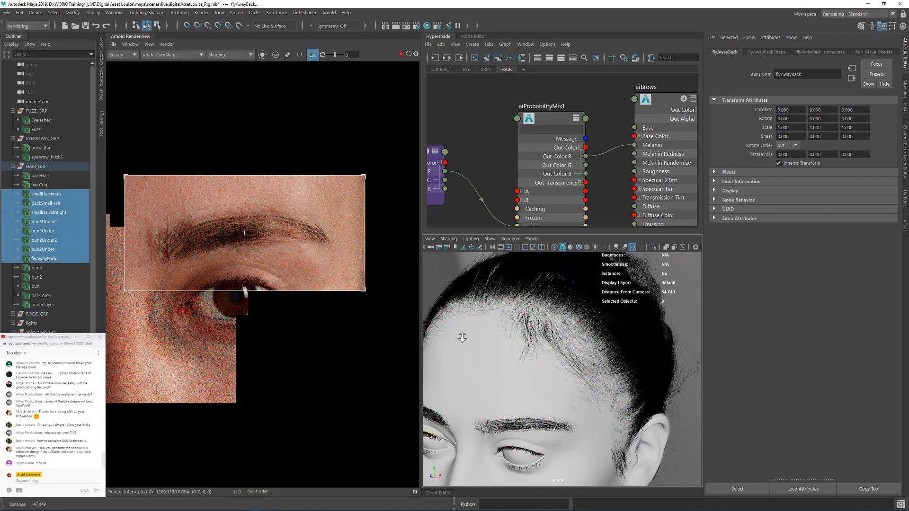
alt+right_drag(462, 338, 664, 376)
alt+drag(557, 356, 541, 354)
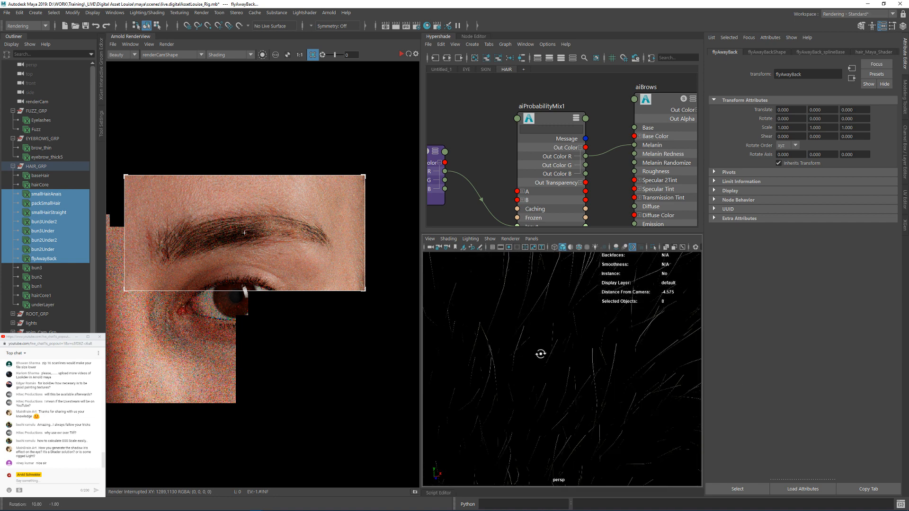
key(f)
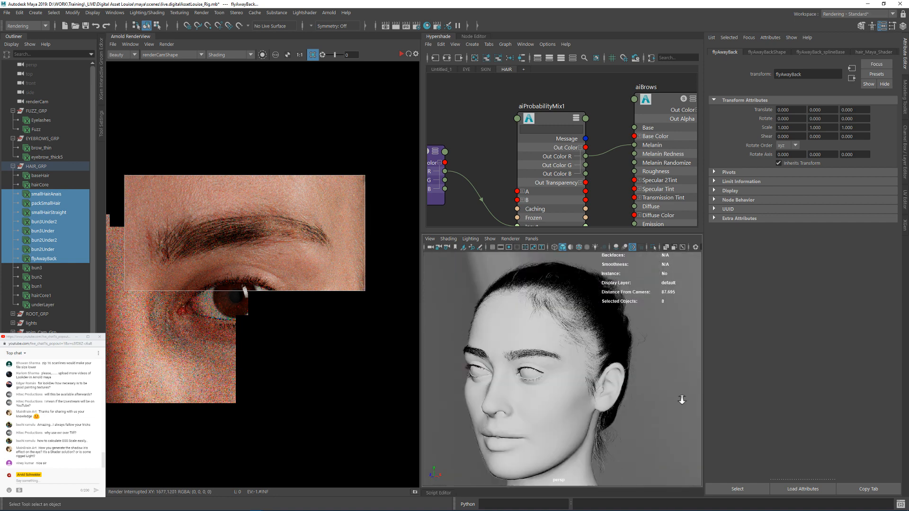
alt+right_drag(681, 400, 633, 349)
click(634, 247)
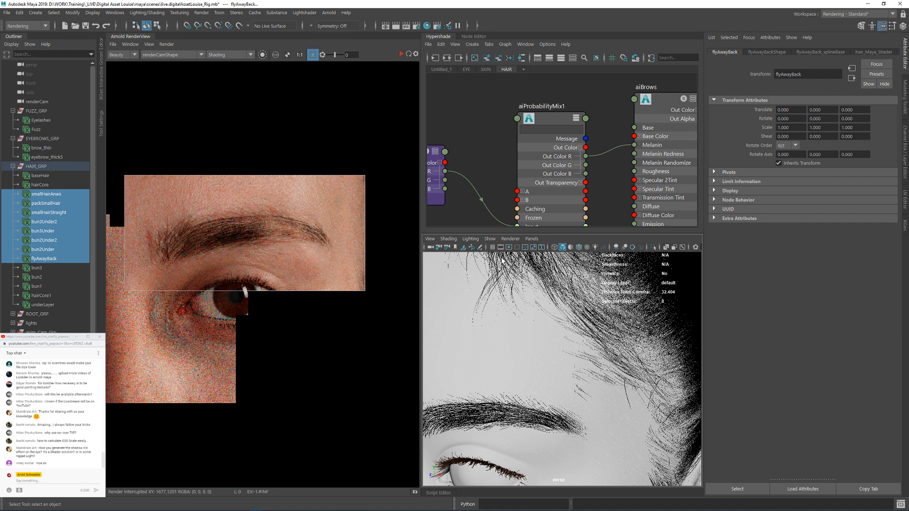
click(491, 239)
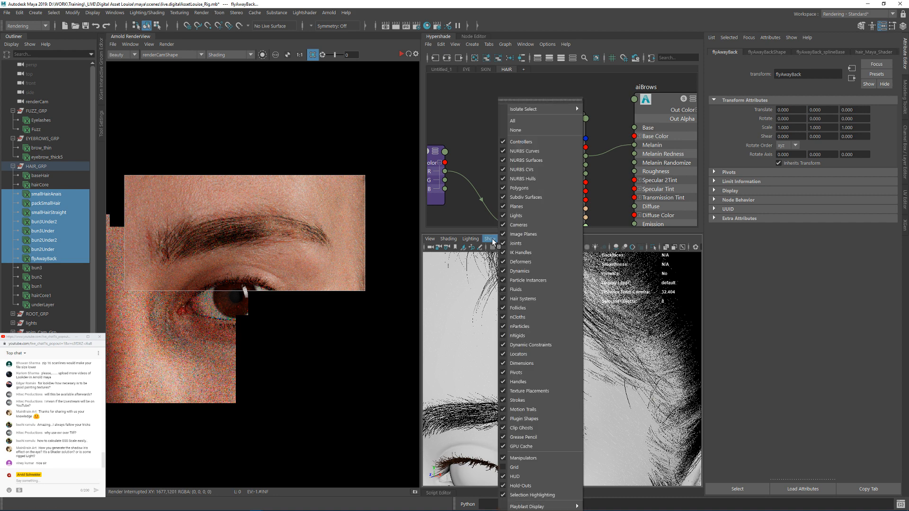
click(492, 239)
click(633, 248)
Step: Hide and reshow the underLayer description to check which hair it contributes
alt+right_drag(604, 303, 620, 376)
click(44, 306)
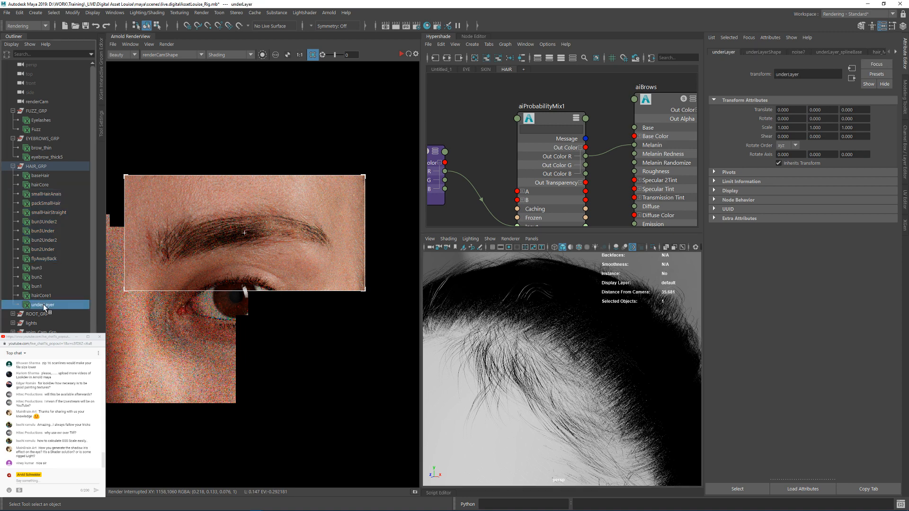
key(ctrl+h)
key(shift+h)
Step: Find the smallHairStraight description in HAIR_GRP and hide and reshow it to identify its strands along the hairline
click(45, 296)
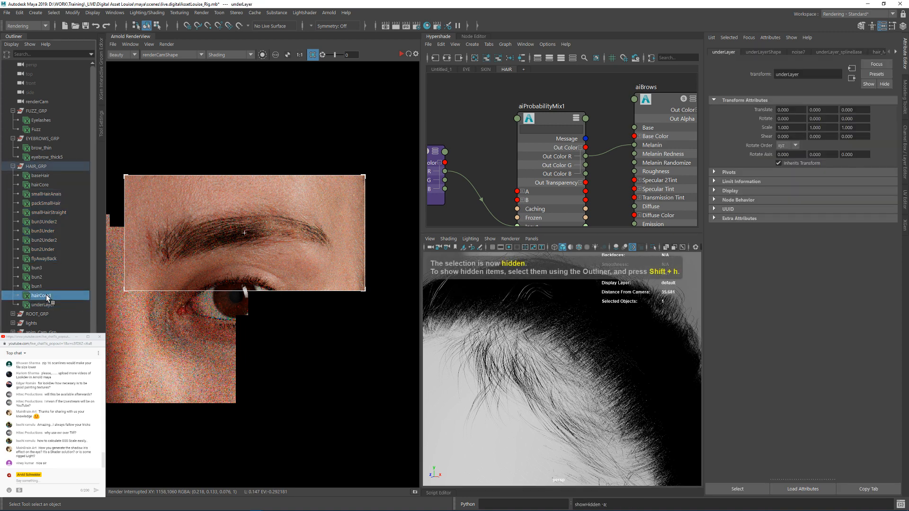
click(51, 259)
click(52, 250)
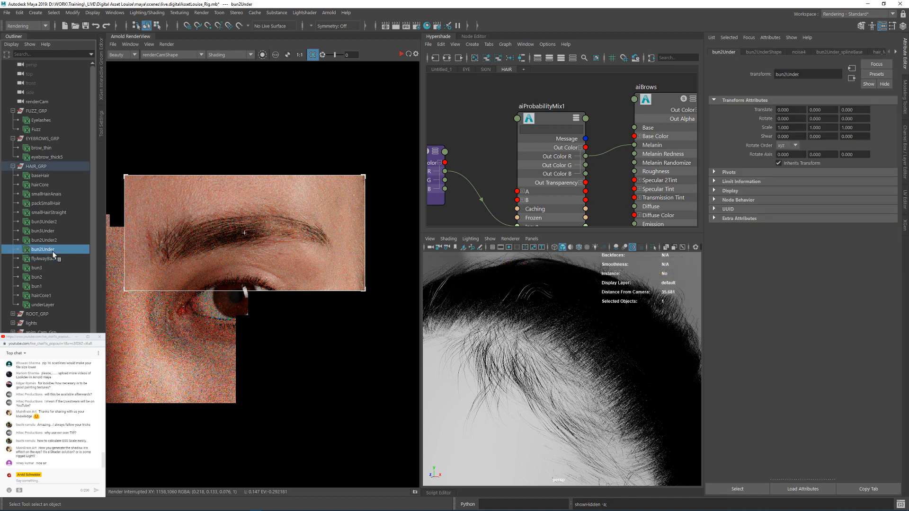
click(53, 212)
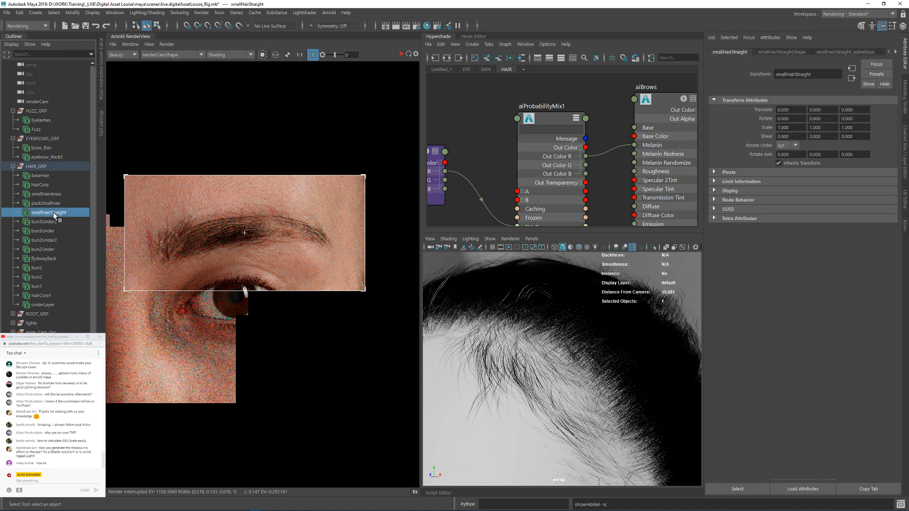
key(ctrl+h)
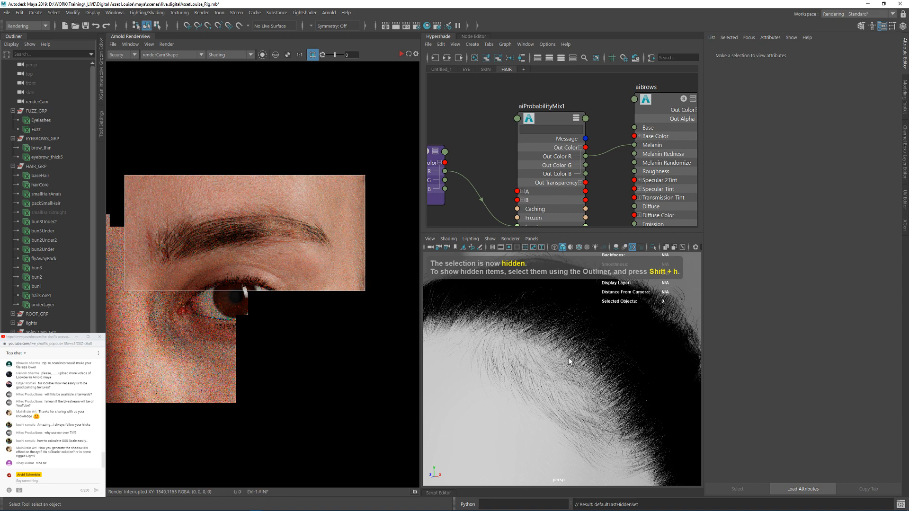
alt+right_drag(542, 374, 504, 348)
alt+drag(504, 348, 532, 369)
click(56, 212)
key(shift+h)
alt+right_drag(532, 370, 621, 383)
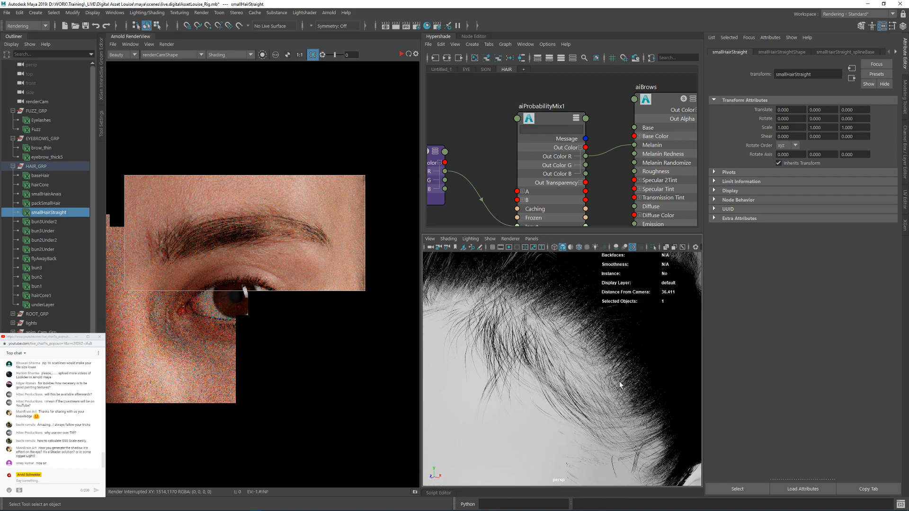
alt+middle_drag(620, 383, 594, 398)
Step: Display the XGen Interactive Groom Editor, collapse the Arnold RenderView, and select smallHairStraight's spline base under HAIR_GRP
click(102, 64)
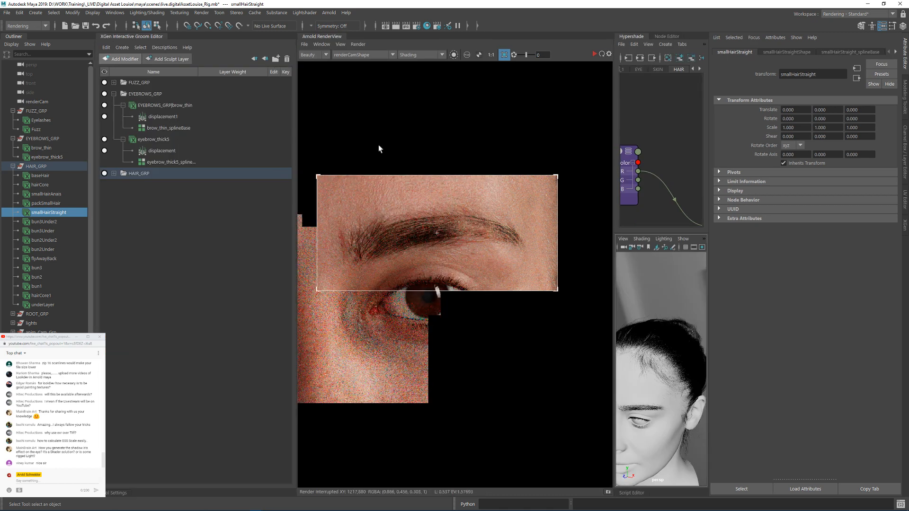
click(309, 38)
alt+right_drag(500, 318, 391, 287)
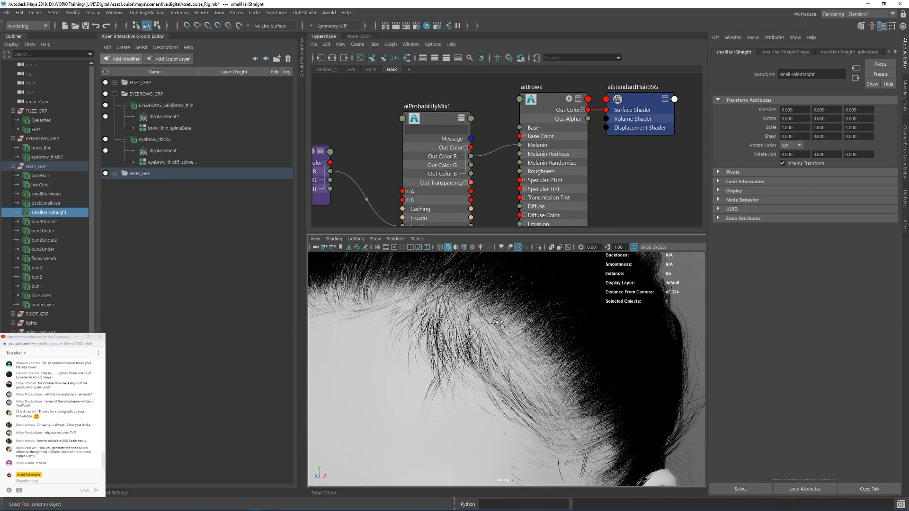
alt+drag(391, 287, 408, 289)
click(115, 174)
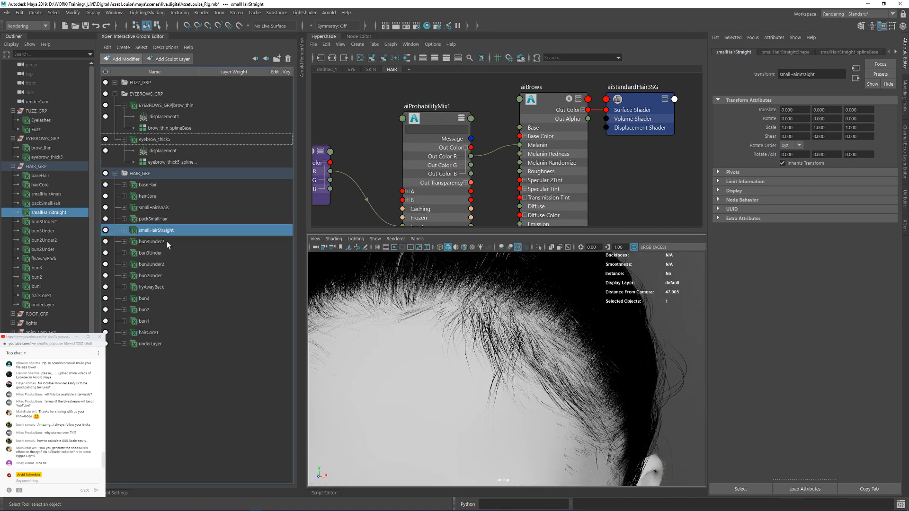
click(124, 231)
click(149, 240)
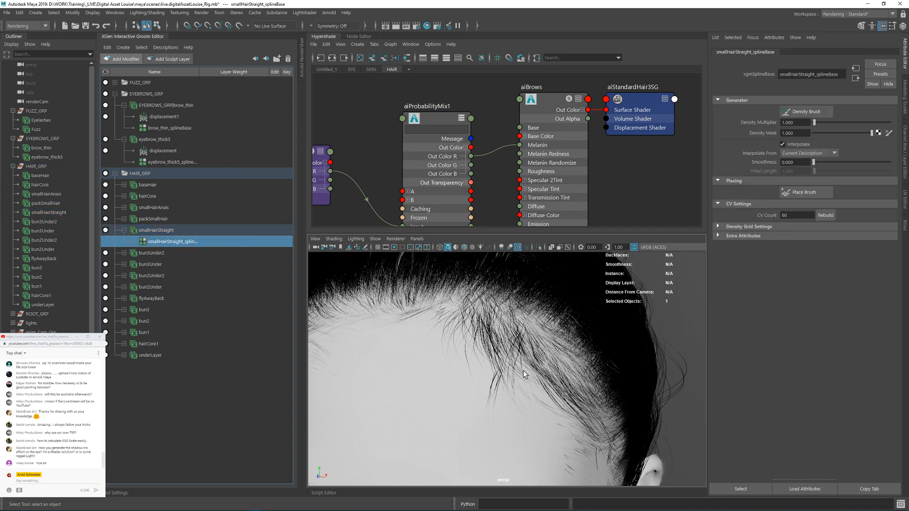
Step: Toggle smallHairStraight's visibility off and on in the groom editor to compare the hairline, and reselect its spline base
click(117, 231)
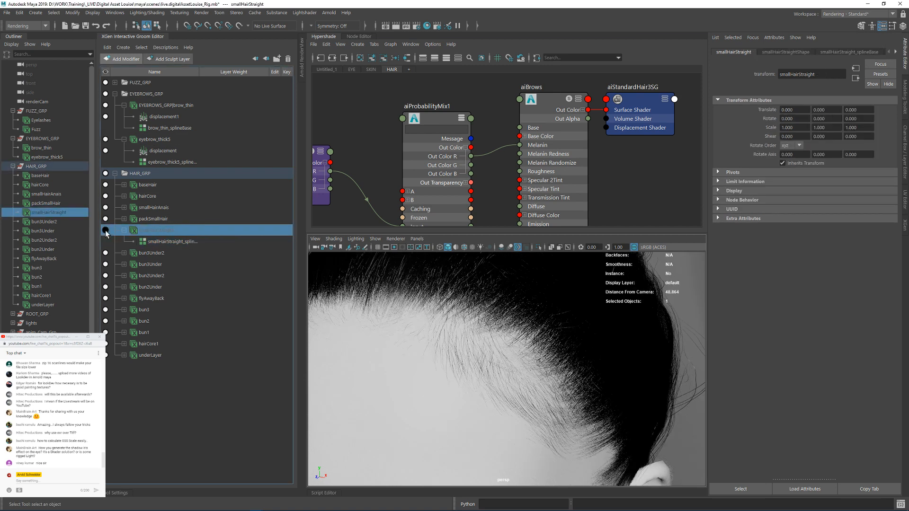
alt+right_drag(359, 314, 417, 331)
click(173, 241)
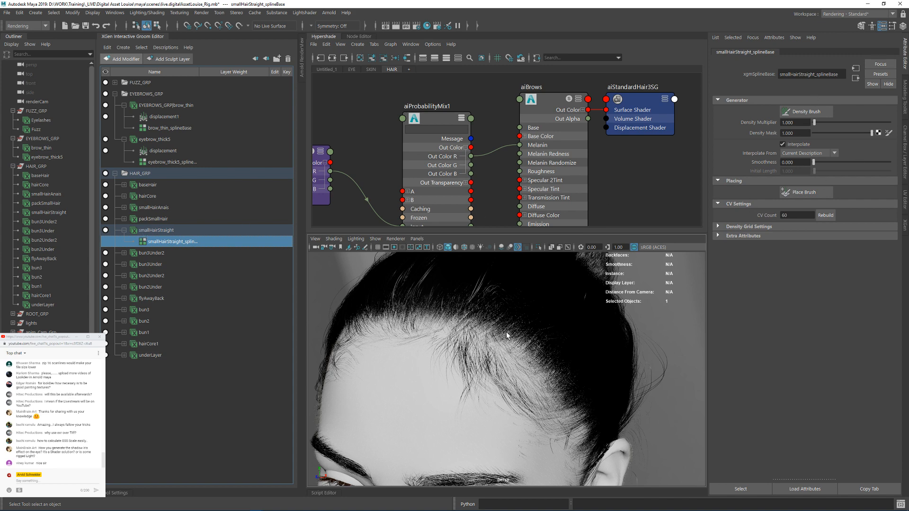
Step: Add a Sculpt modifier to smallHairStraight and make its Sculpt Layer 1 the layer being edited
mouse_move(506, 335)
alt+mouse_down()
mouse_move(552, 323)
mouse_move(507, 327)
alt+mouse_up()
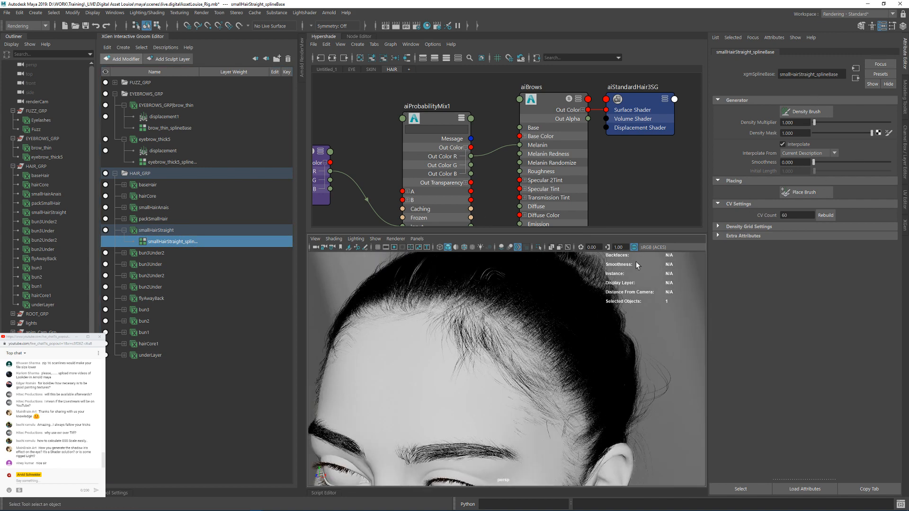
mouse_move(478, 367)
alt+mouse_down()
mouse_move(509, 342)
mouse_move(471, 309)
mouse_move(476, 360)
alt+mouse_up()
click(125, 60)
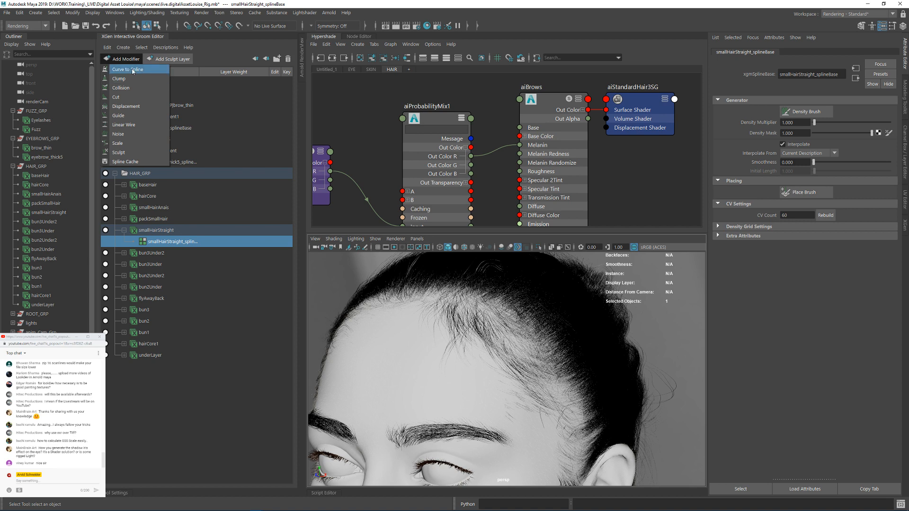
click(129, 152)
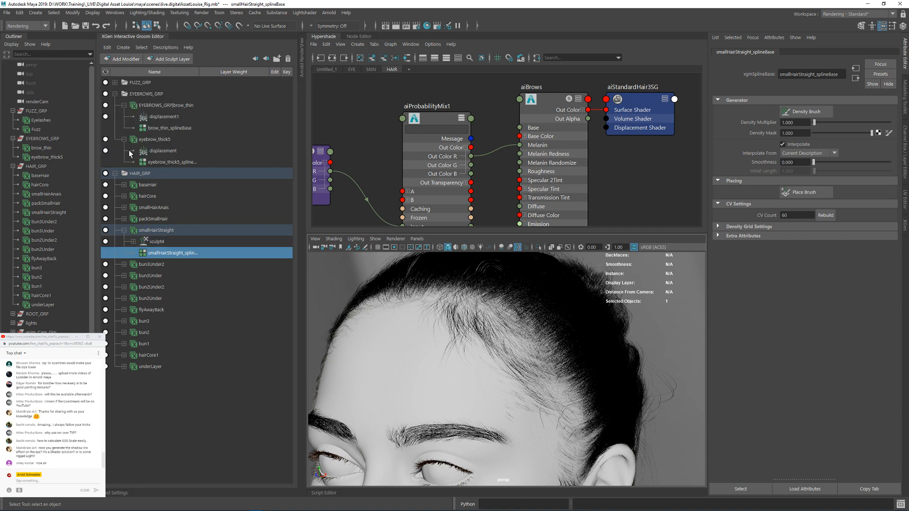
click(133, 242)
click(274, 253)
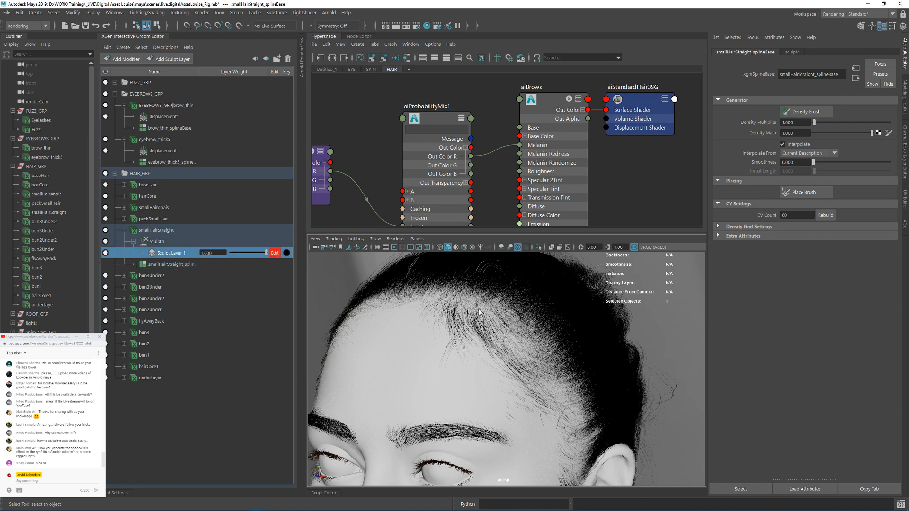
Step: Open the Interactive Grooming Tools as a floating palette beside the viewport
key(space)
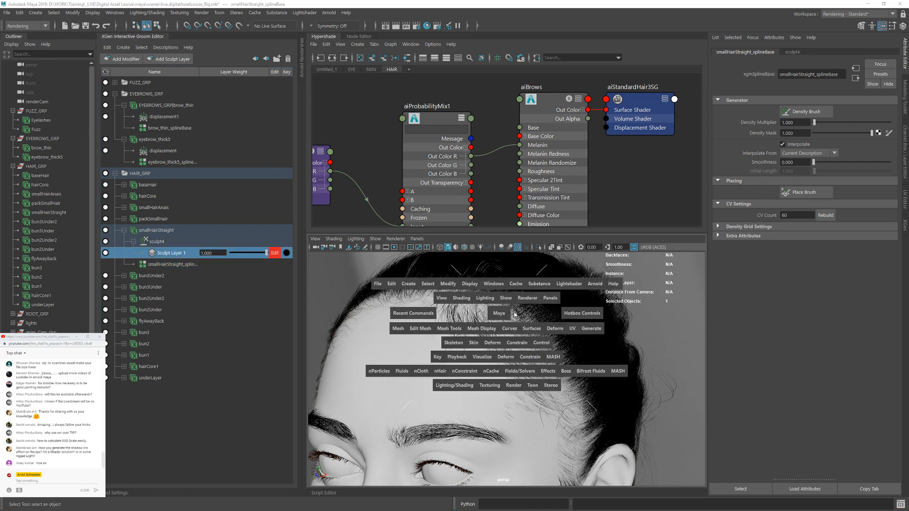
click(591, 328)
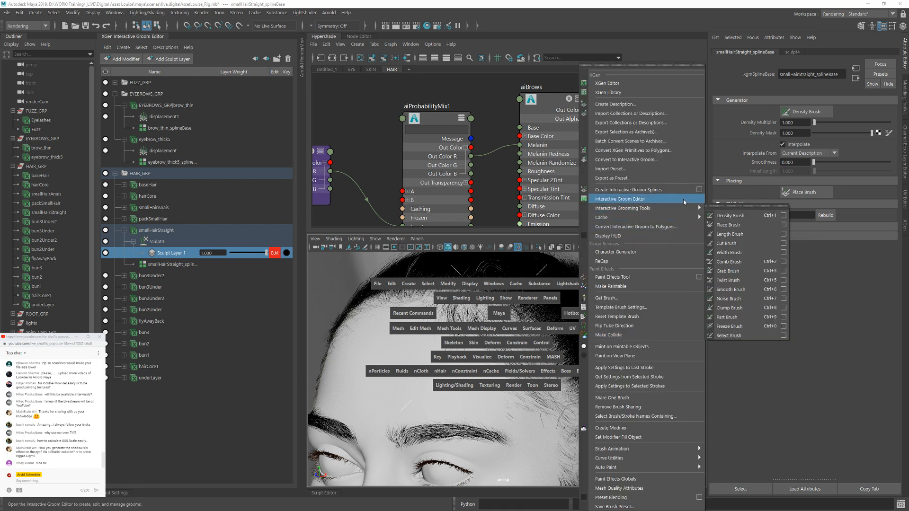
click(738, 207)
drag(737, 218, 674, 225)
Step: Try the Comb Brush and the Cut Brush on the smallHairStraight strands along the hairline
click(667, 275)
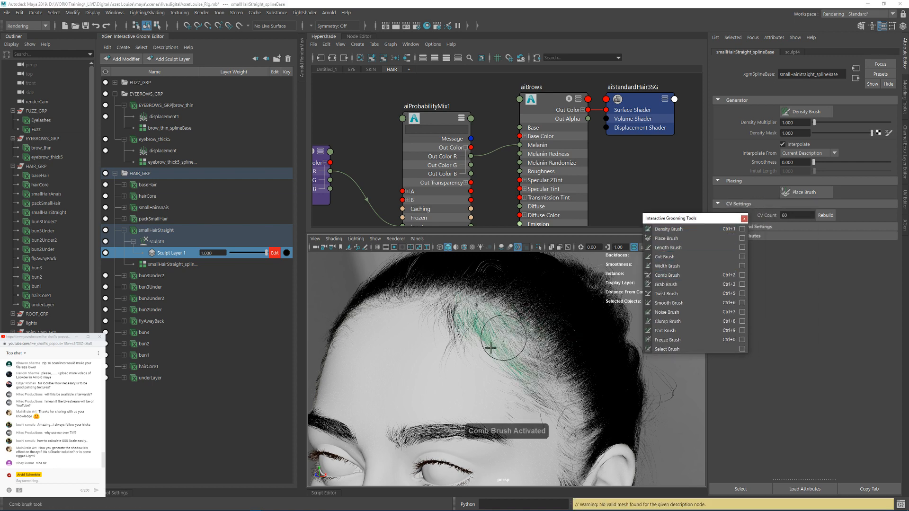
alt+drag(478, 353, 508, 364)
alt+right_drag(508, 364, 551, 376)
alt+middle_drag(550, 376, 514, 364)
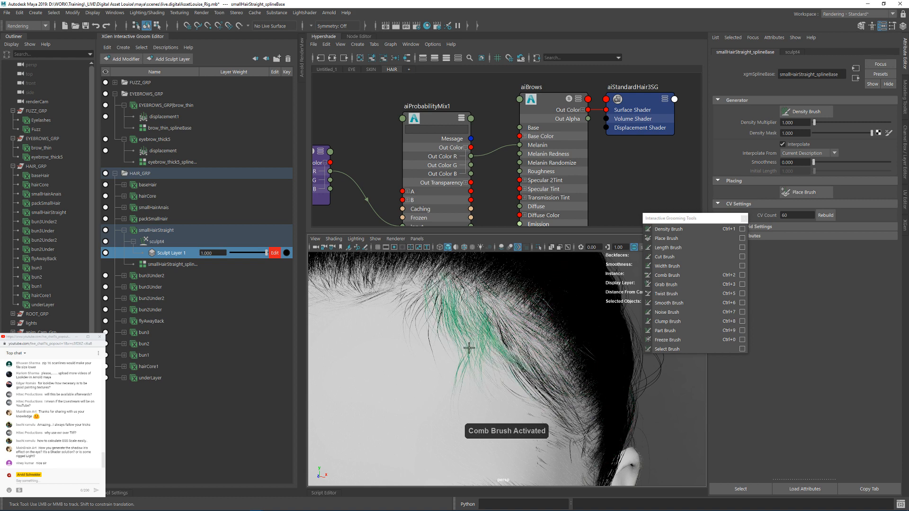
mouse_move(471, 348)
mouse_down()
mouse_move(493, 335)
mouse_move(481, 333)
mouse_move(491, 318)
mouse_move(442, 308)
mouse_move(436, 328)
mouse_move(500, 335)
mouse_up()
click(670, 257)
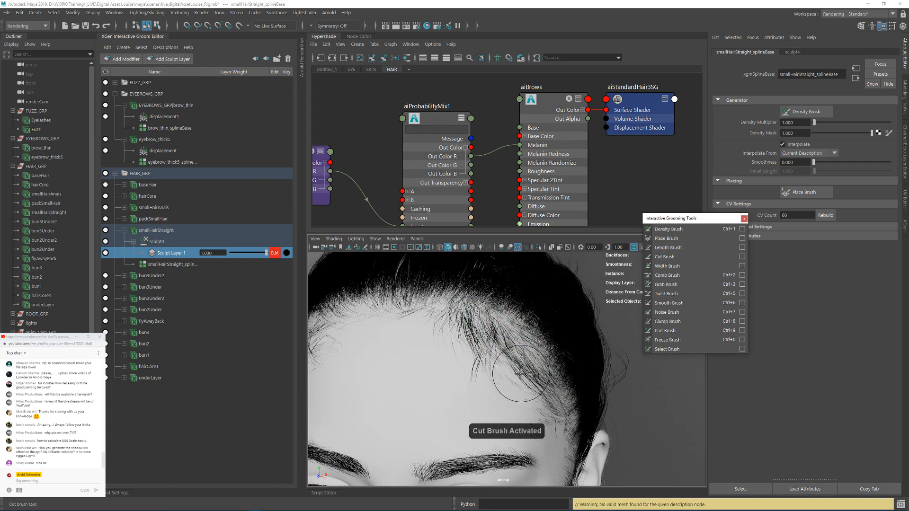
alt+drag(500, 402, 433, 403)
Step: Activate the Density Brush, show its tool settings, and set its Value and Size to 0 with the Set paint operation
click(666, 233)
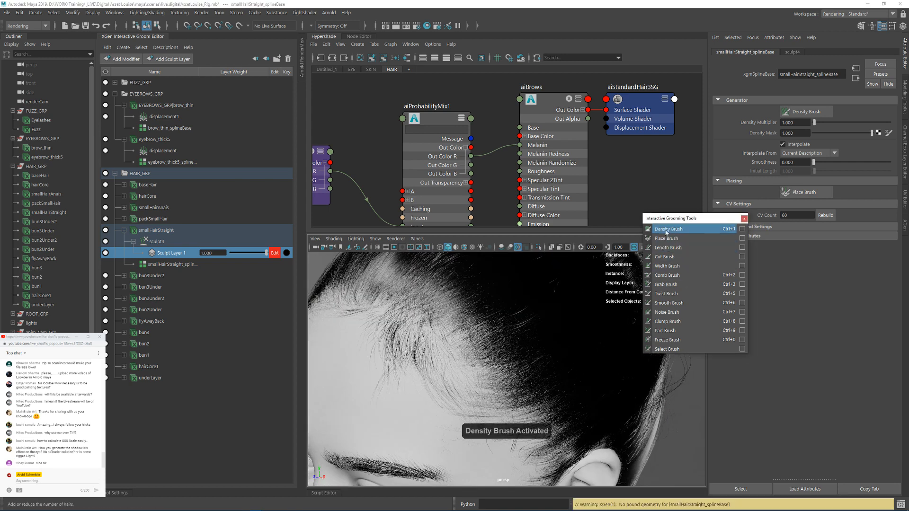
click(117, 494)
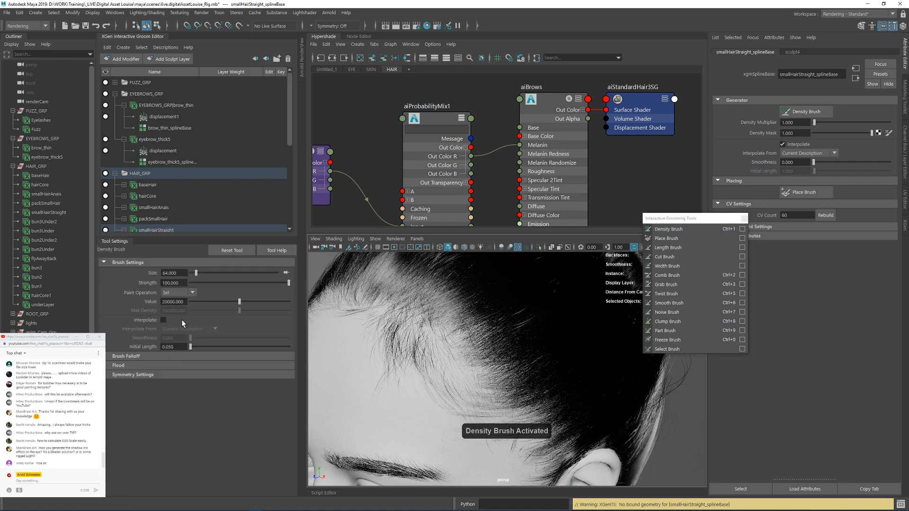
click(185, 294)
click(200, 302)
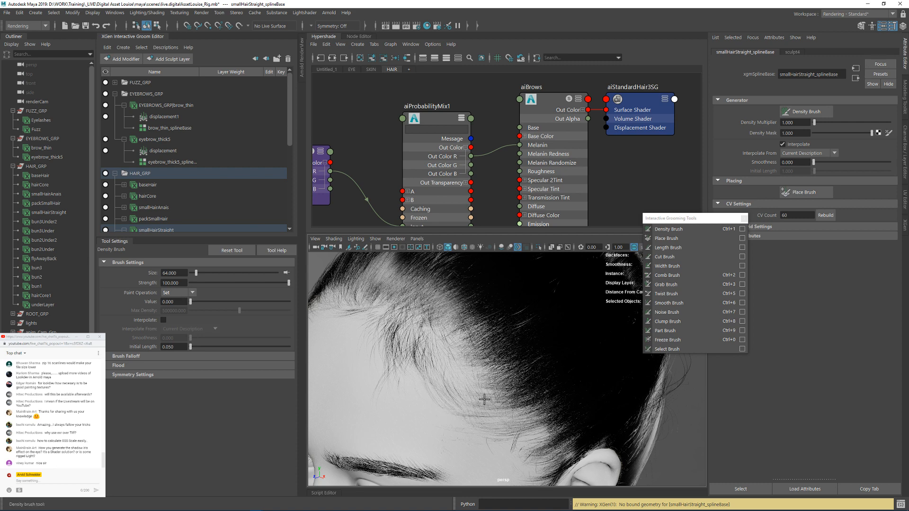
key(ctrl+z)
alt+drag(485, 399, 503, 377)
drag(196, 274, 191, 274)
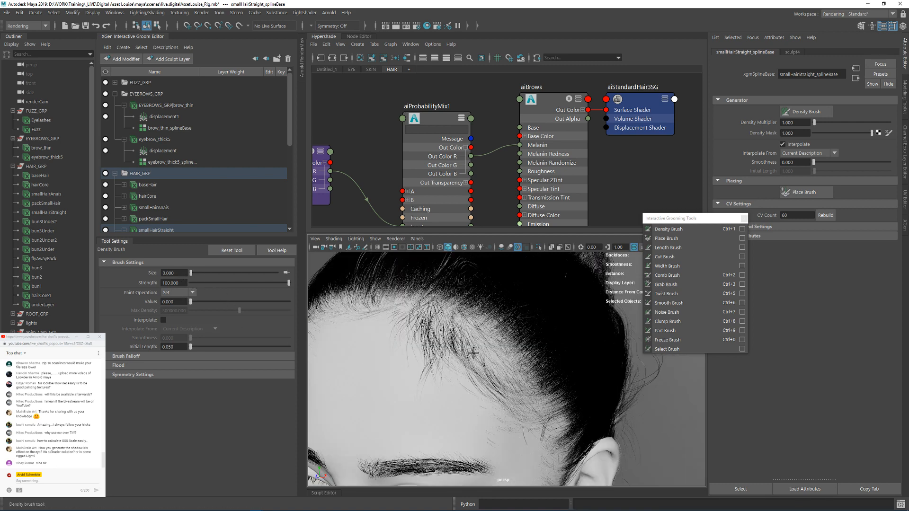
scroll(549, 389, down, 6)
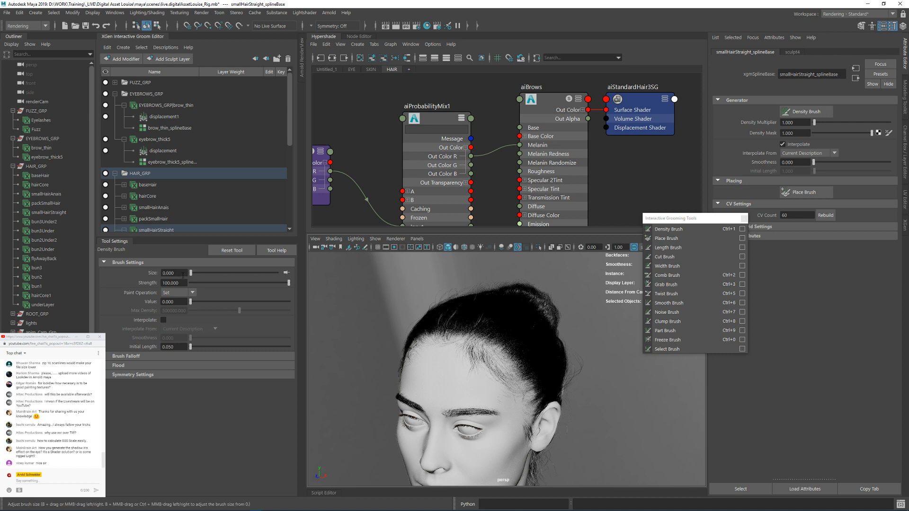
scroll(508, 382, up, 10)
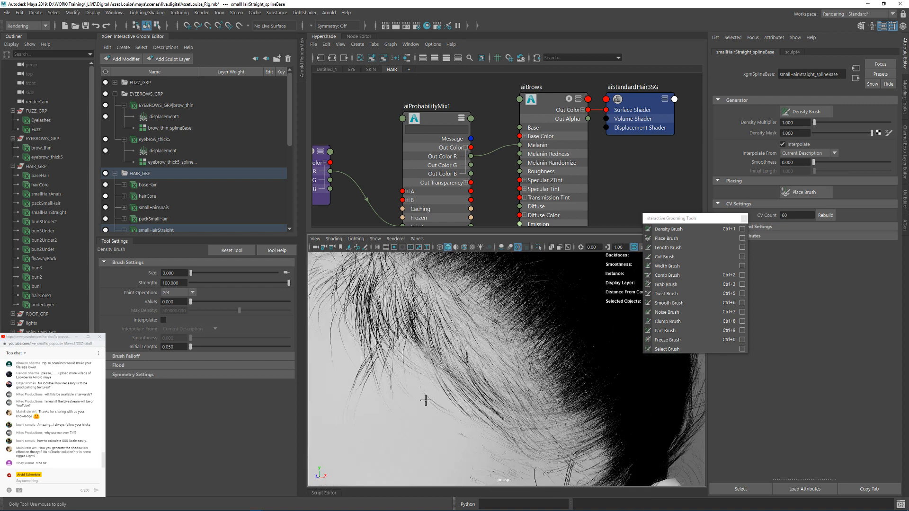
scroll(431, 349, down, 5)
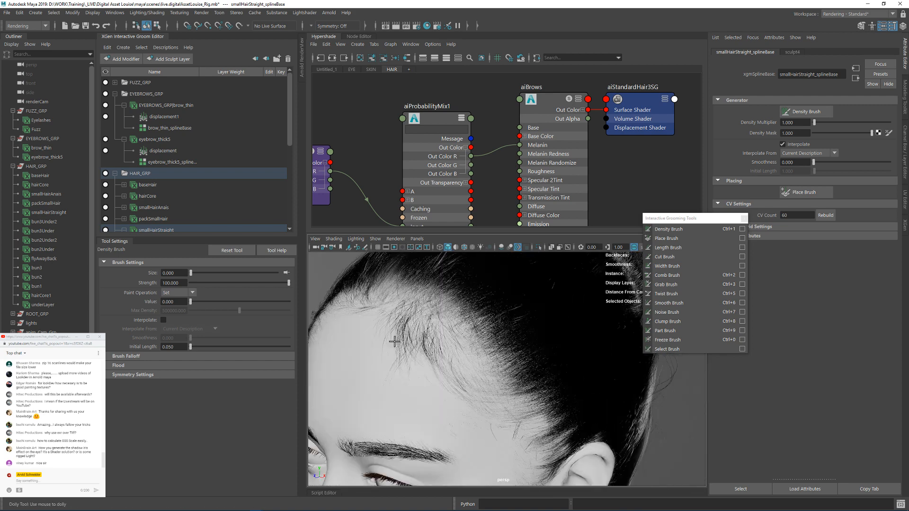
scroll(463, 351, up, 2)
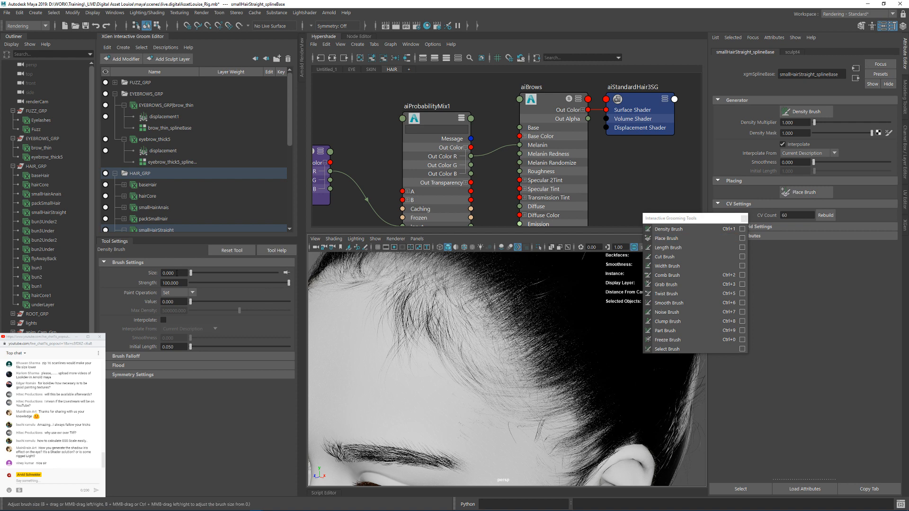
Step: Set the Density Brush size to 2 for working on the smallHairStraight hairline strands
key(b)
double_click(178, 273)
text(2)
key(Return)
alt+drag(464, 368, 450, 356)
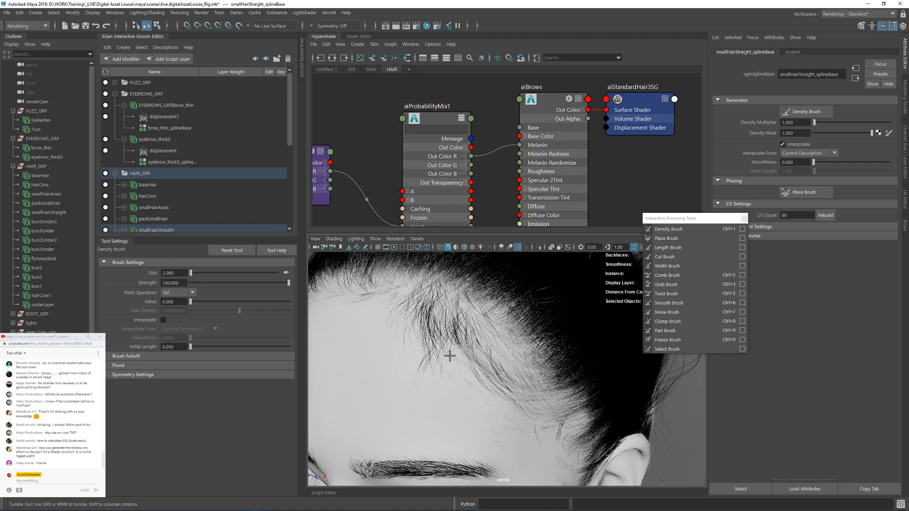
alt+right_drag(502, 367, 378, 351)
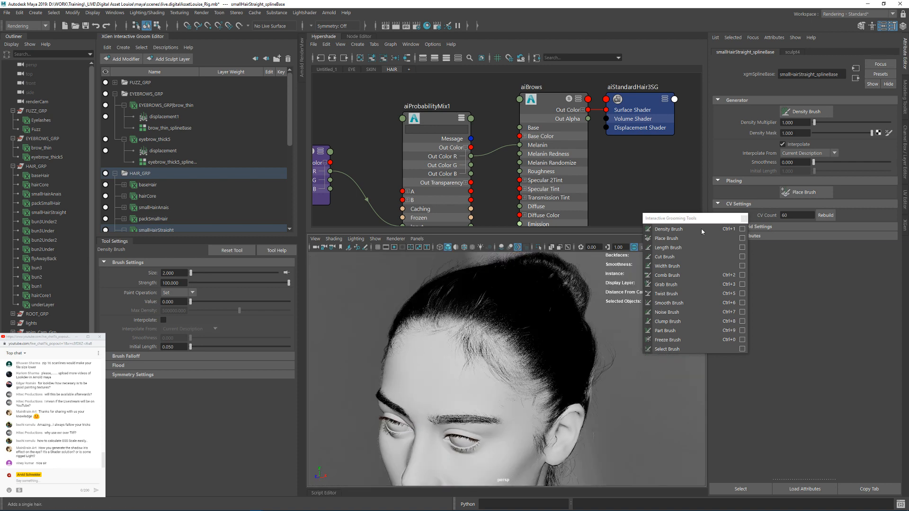
Step: Activate the Cut Brush and try it on the smallHairStraight strands between the forehead and the ear
click(675, 257)
alt+right_drag(487, 374, 549, 390)
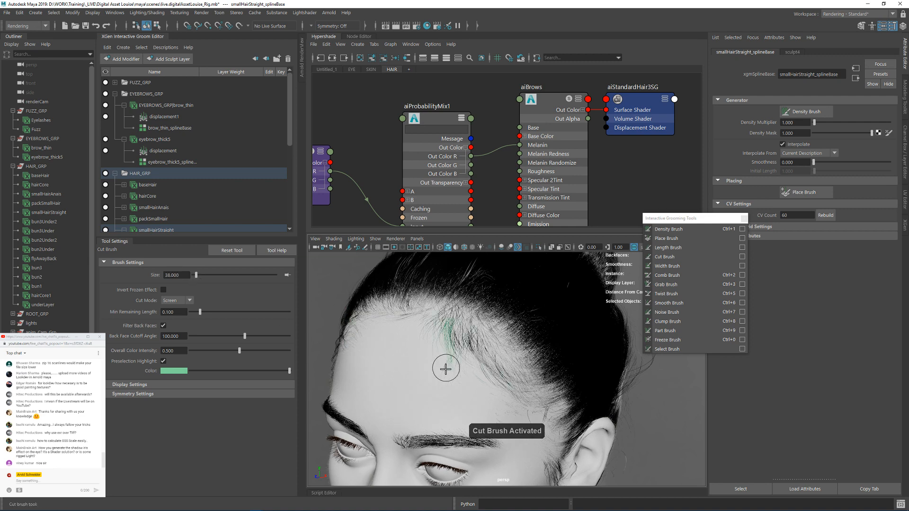
alt+right_drag(483, 380, 526, 404)
alt+middle_drag(537, 437, 514, 402)
mouse_move(513, 402)
alt+mouse_down()
mouse_move(455, 396)
mouse_move(514, 411)
alt+mouse_up()
alt+middle_drag(507, 410, 476, 379)
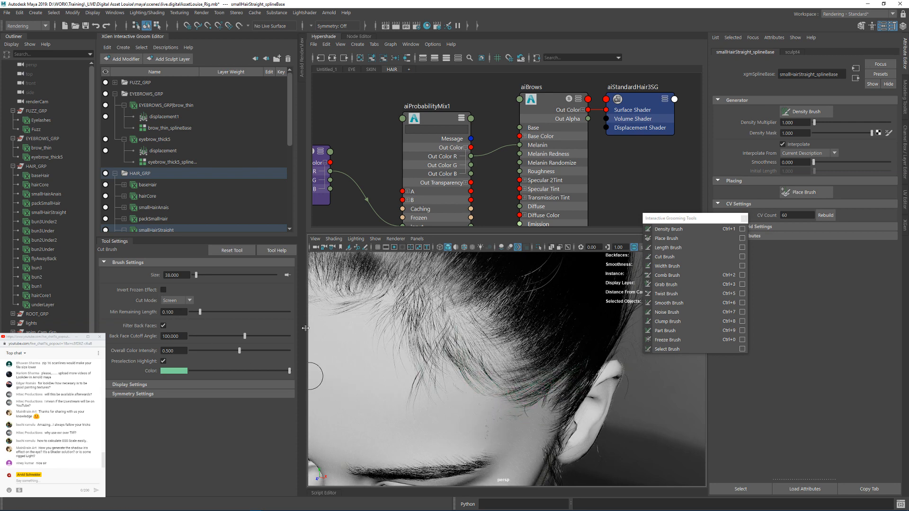
Step: Activate the Density Brush with the Increase paint operation and Max Density 1, and inspect its falloff and symmetry settings
click(669, 229)
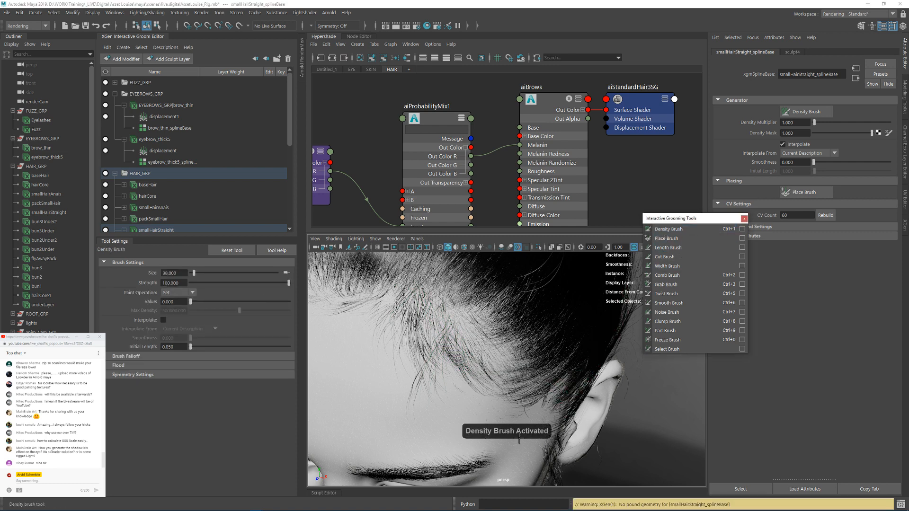
click(176, 293)
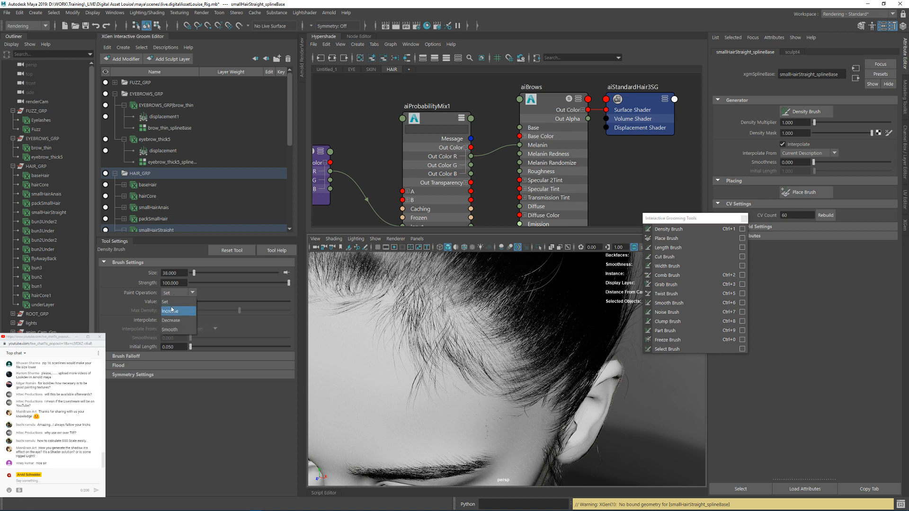
click(172, 311)
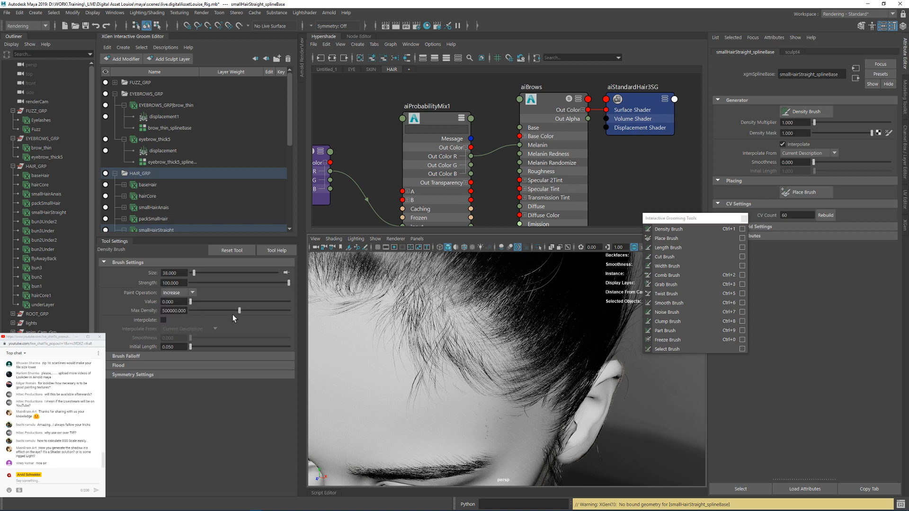
click(117, 359)
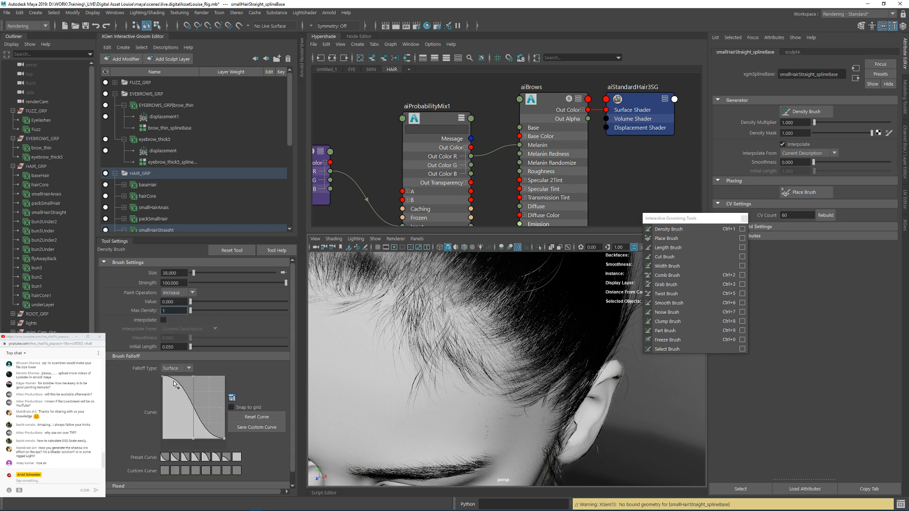
click(132, 358)
click(124, 365)
click(122, 365)
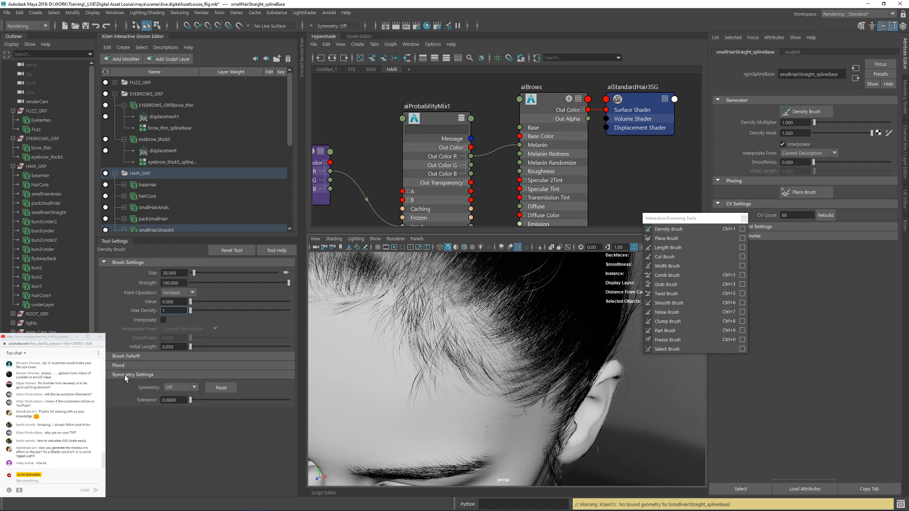
Step: Enable Interpolate for the Density Brush and try it on the hairline above the temple
click(163, 320)
scroll(464, 346, down, 6)
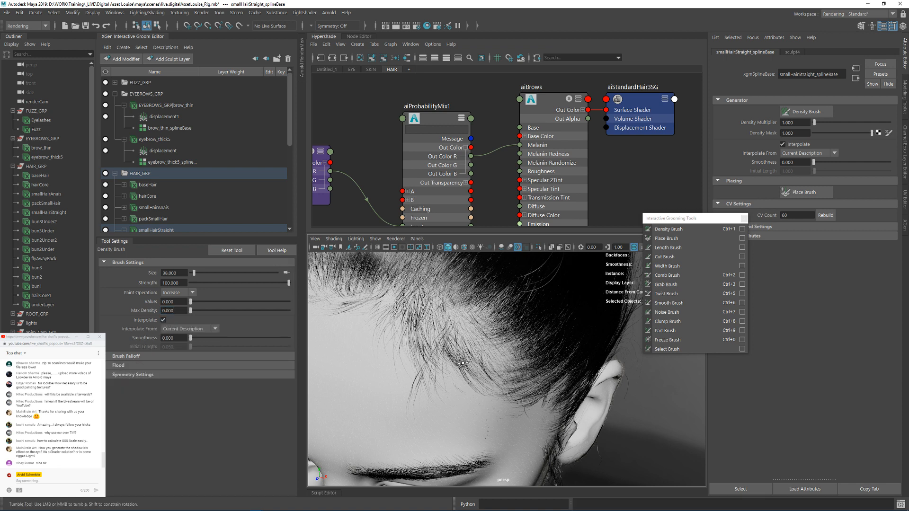
alt+drag(497, 335, 521, 362)
alt+right_drag(521, 362, 558, 363)
alt+drag(521, 350, 526, 355)
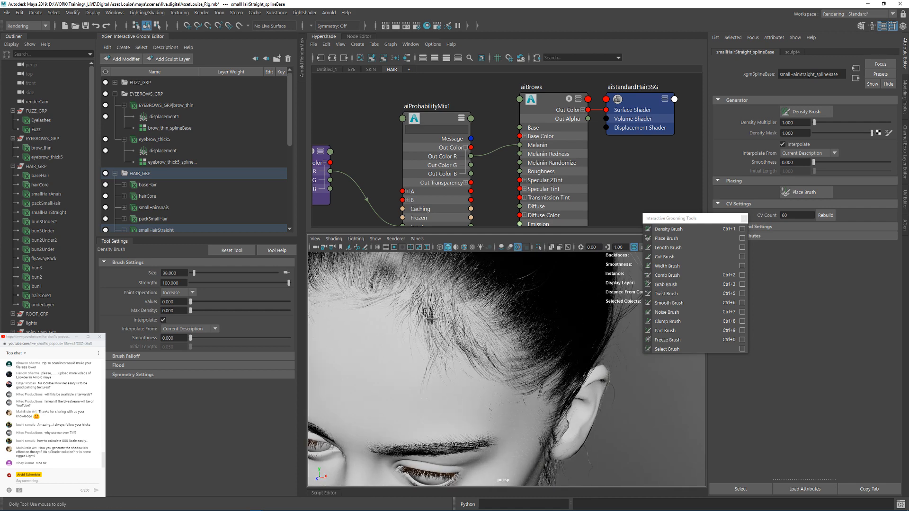
alt+right_drag(502, 350, 537, 351)
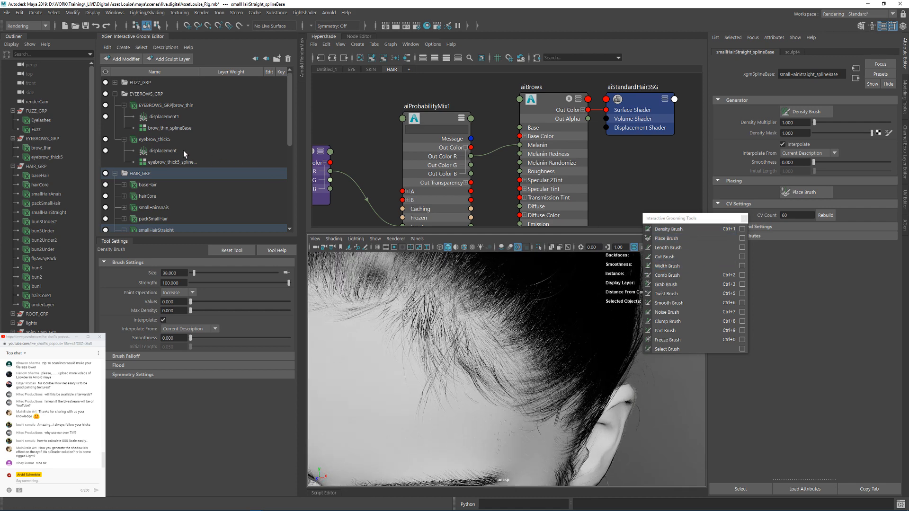
Step: Select the smallHairStraight description in the groom hierarchy and look through the modifiers available for it
scroll(152, 214, down, 2)
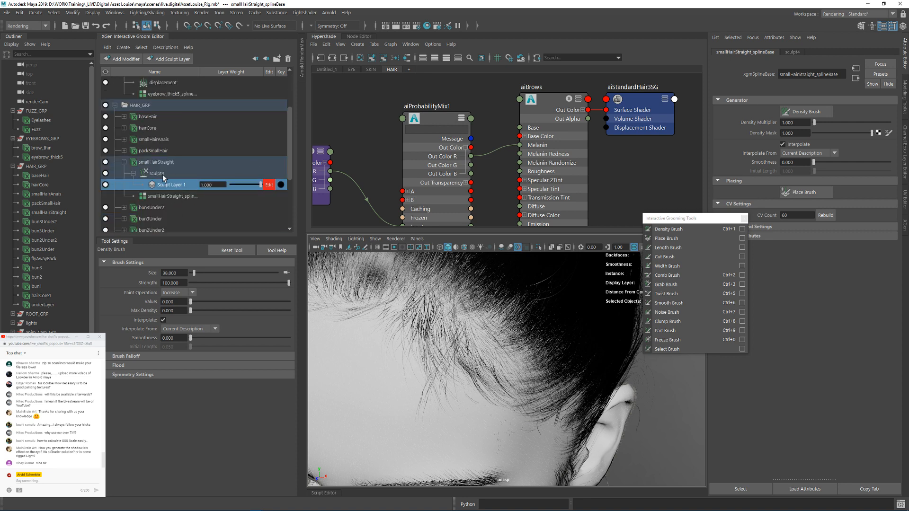
click(140, 162)
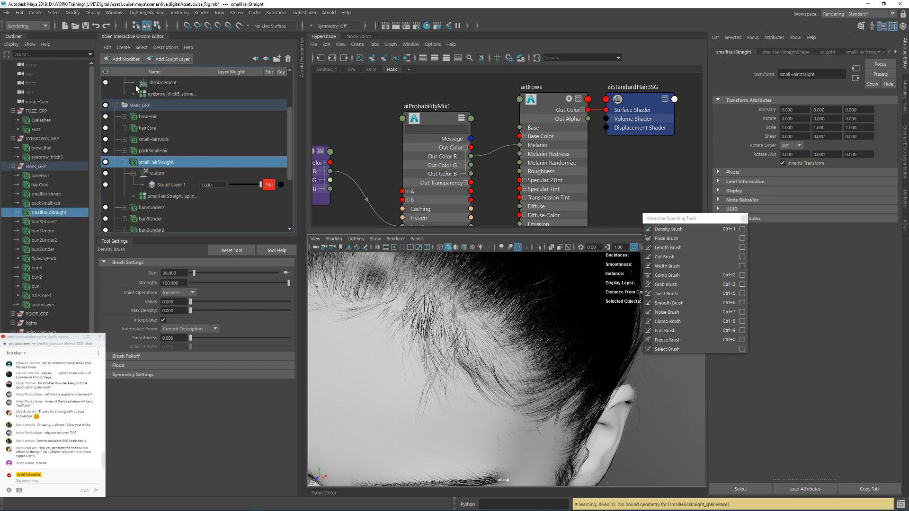
click(115, 60)
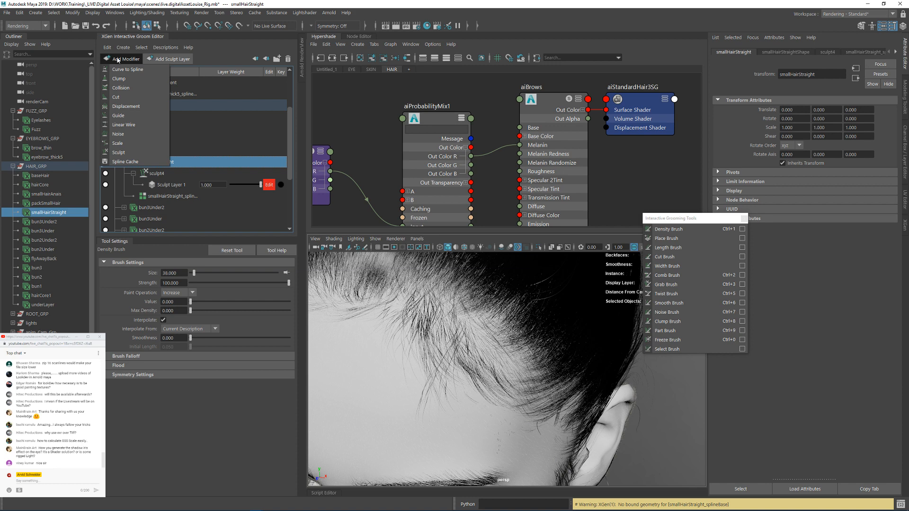
click(117, 59)
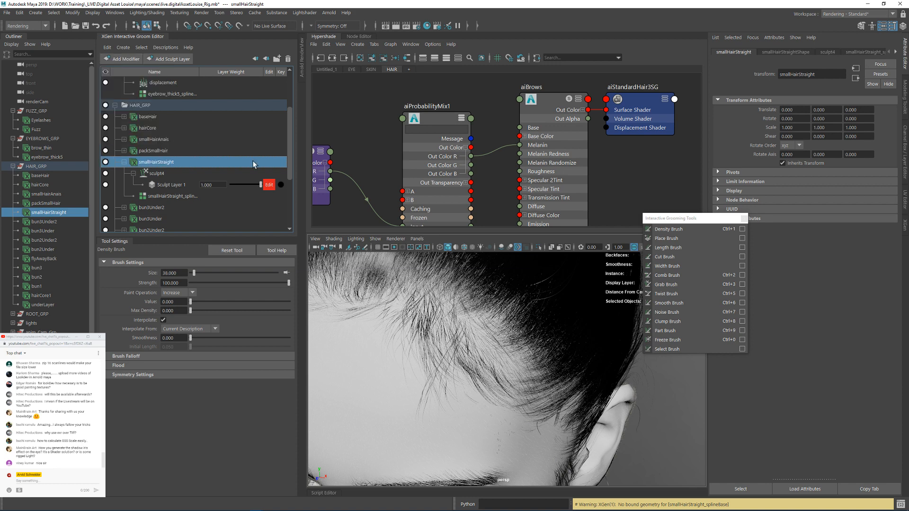
Step: Activate the Width Brush, set Max Width to 0.001, and undo the trial strokes on the hairline strands
click(675, 269)
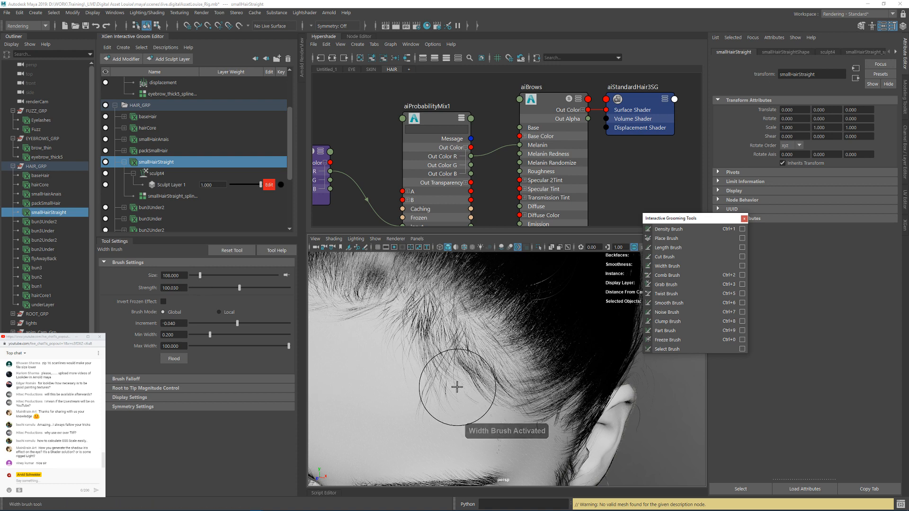
drag(402, 377, 459, 383)
key(ctrl+z)
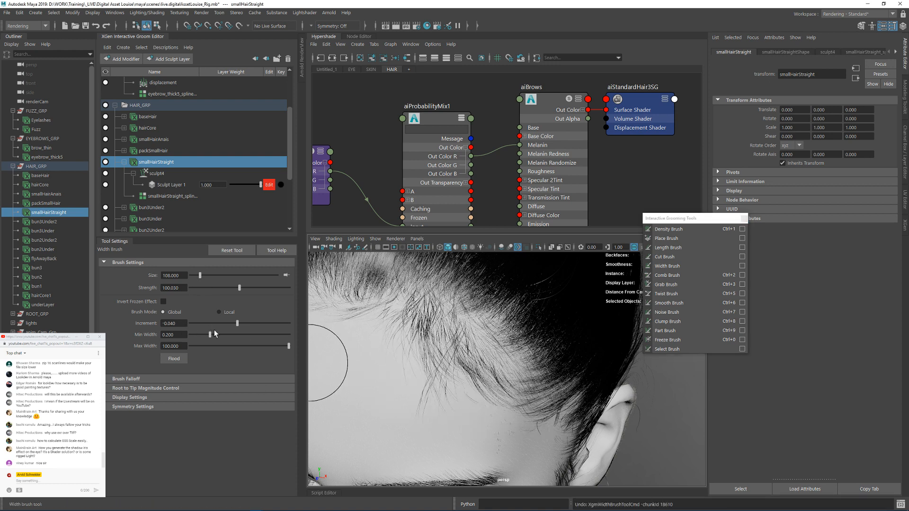
drag(432, 388, 488, 397)
key(ctrl+z)
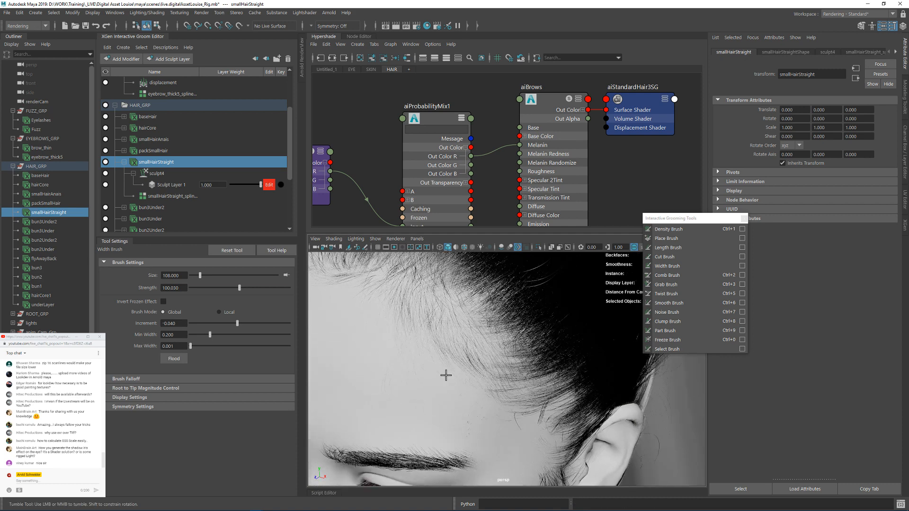
Step: Set the Width Brush's Increment to -0.030, Min Width to 0.001 and Max Width to 0.140 while testing strokes on the hairline
alt+drag(503, 430, 451, 406)
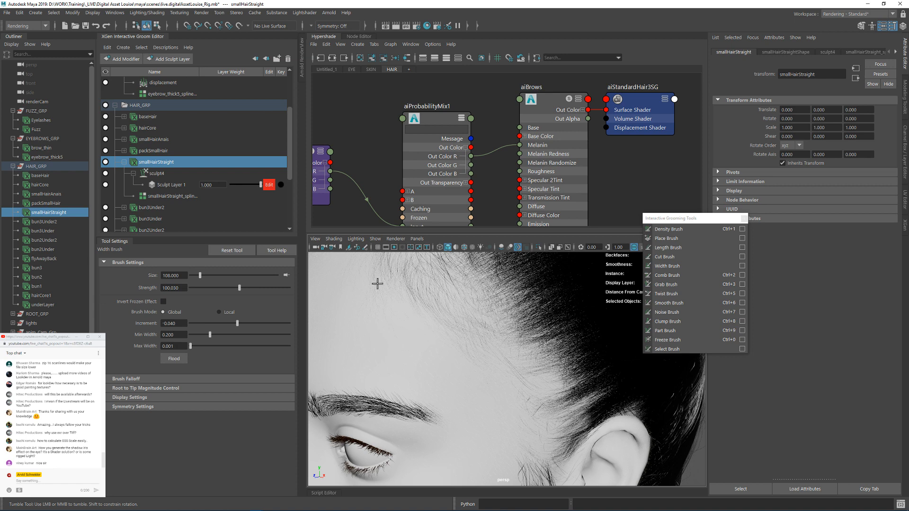
alt+drag(376, 285, 419, 331)
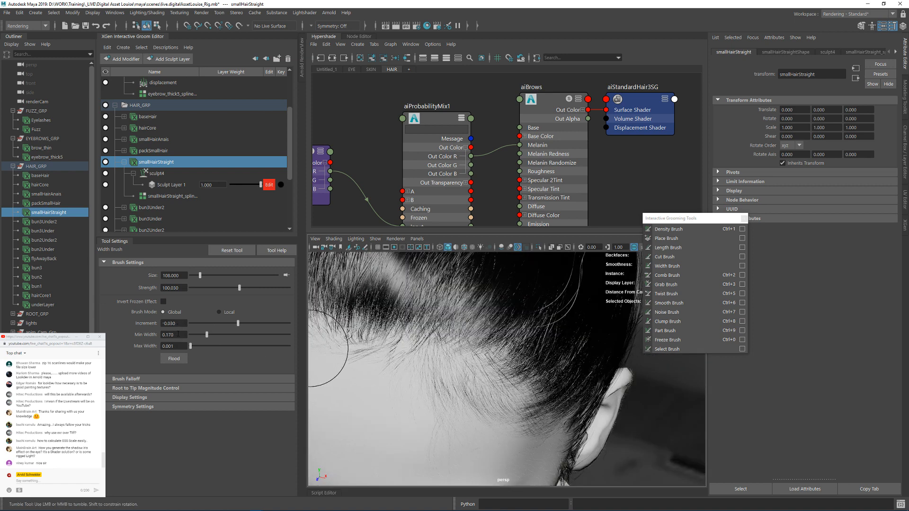
mouse_move(367, 391)
mouse_down()
mouse_move(406, 379)
mouse_move(502, 424)
mouse_up()
key(ctrl+z)
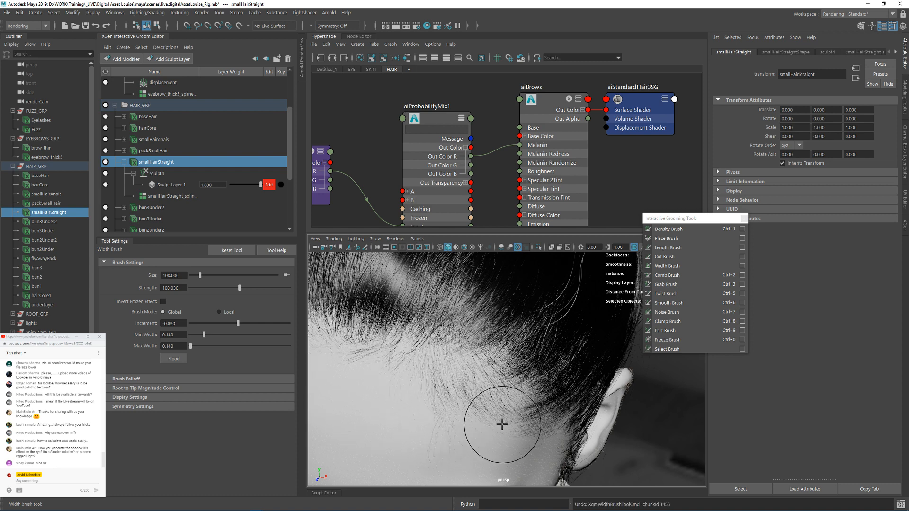
alt+drag(376, 381, 349, 373)
drag(204, 335, 190, 334)
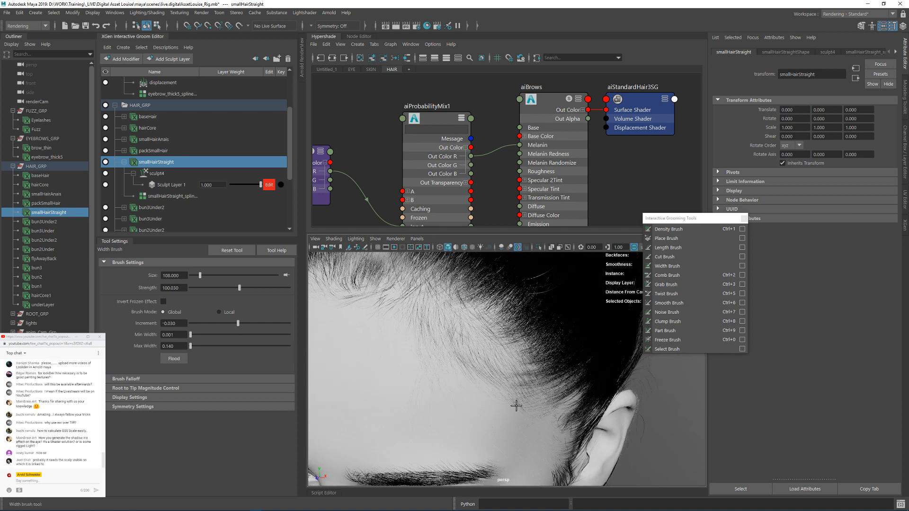
Step: Examine the hairline strands on the forehead and temples from several sides of the head
mouse_move(500, 414)
alt+mouse_down()
mouse_move(416, 357)
mouse_move(464, 351)
alt+mouse_up()
alt+right_drag(464, 351, 450, 334)
alt+drag(451, 335, 438, 339)
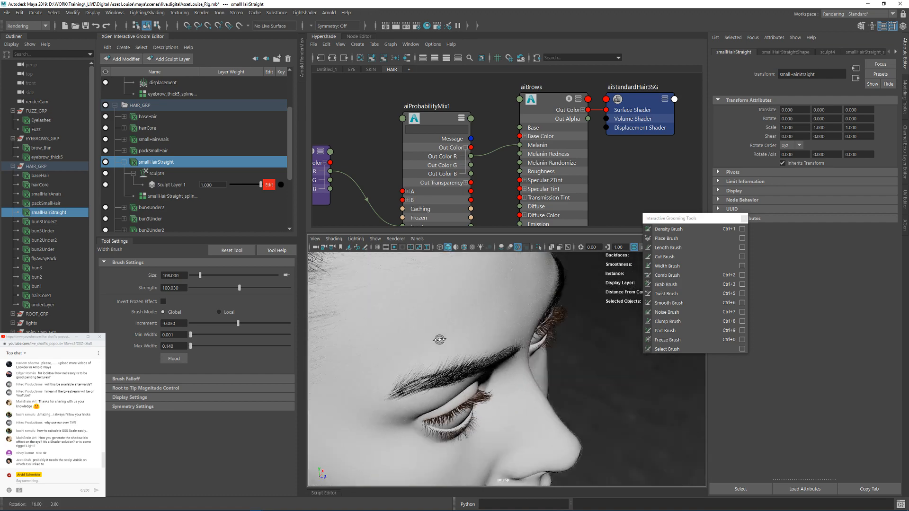
alt+middle_drag(439, 339, 506, 388)
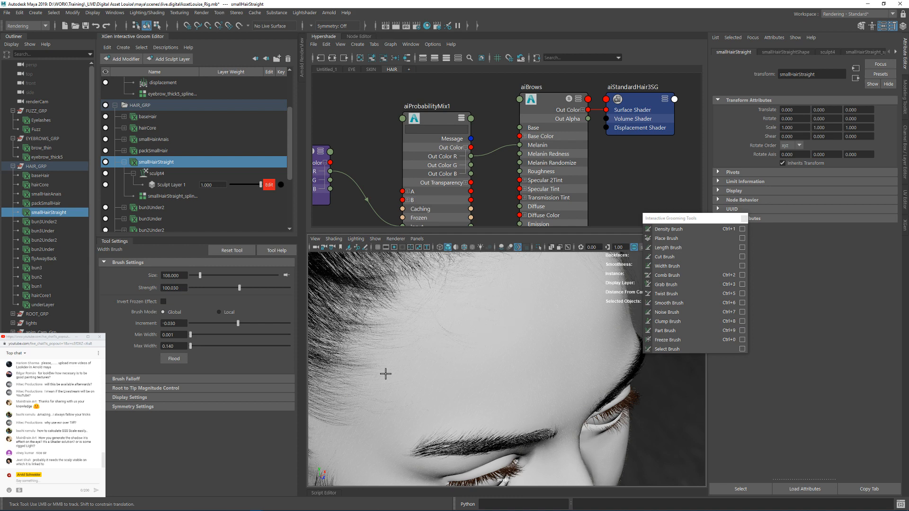
alt+drag(416, 396, 449, 345)
alt+right_drag(510, 399, 383, 386)
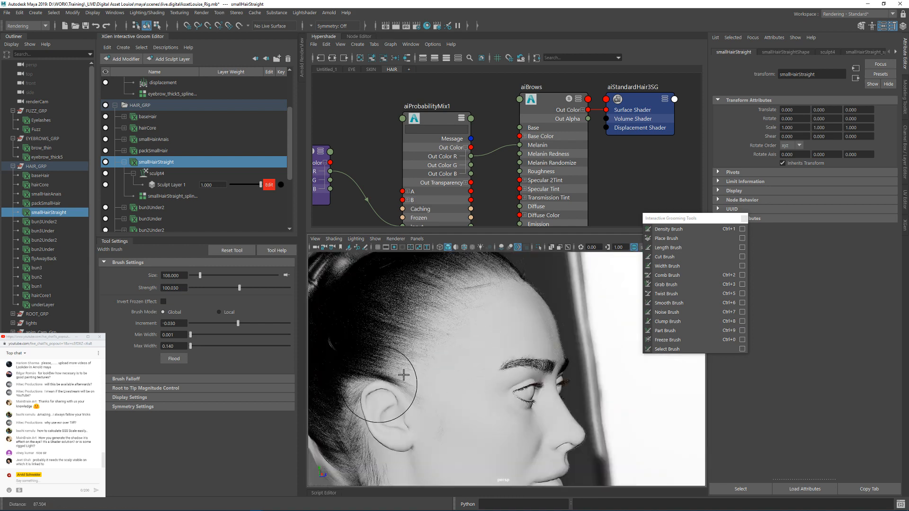
alt+drag(509, 361, 377, 365)
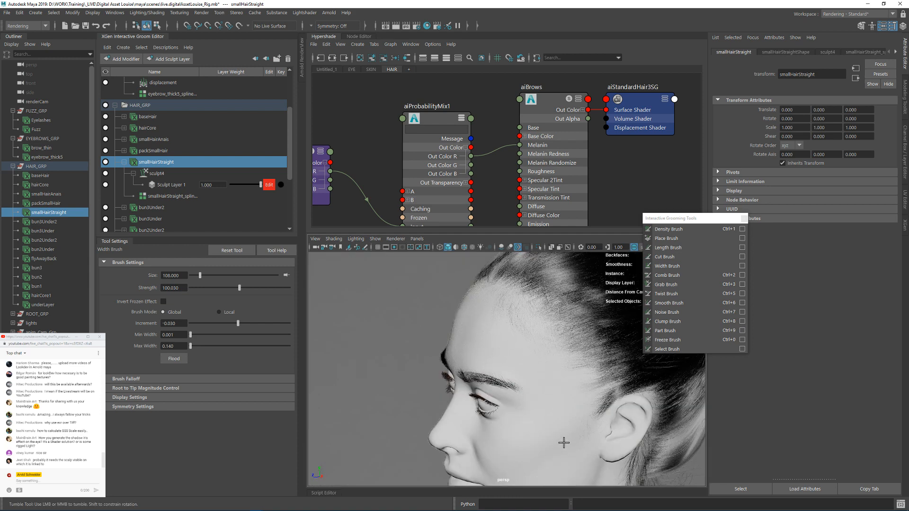
alt+drag(563, 384, 543, 355)
Step: Return to the Select Tool and test the layer weight of Sculpt Layer 1 under smallHairStraight
key(q)
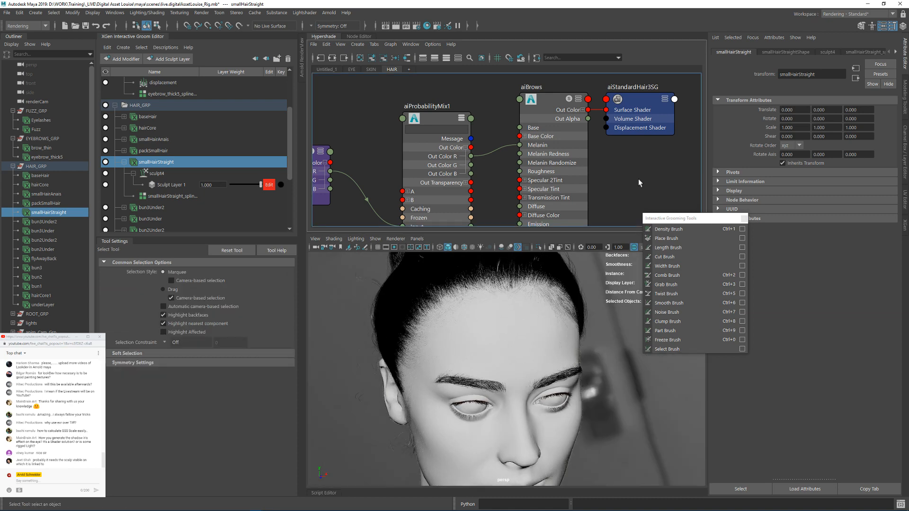
alt+right_drag(482, 348, 461, 320)
alt+drag(461, 321, 386, 299)
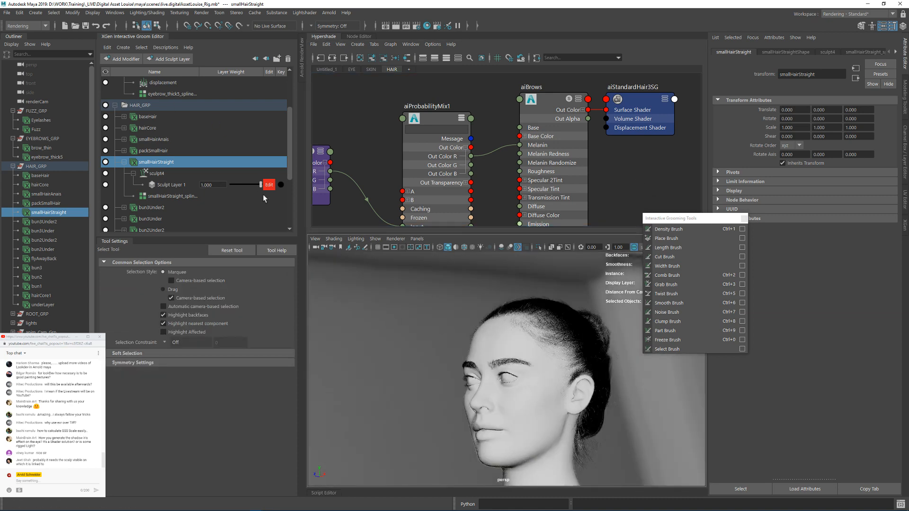
drag(261, 185, 235, 189)
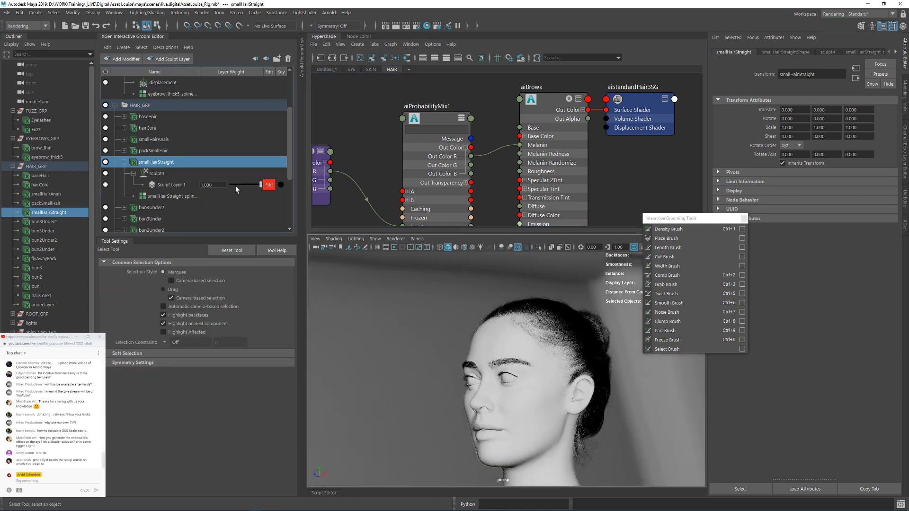
Step: Collapse the groom editor, show a narrower Arnold RenderView in its place, and close the floating grooming tools palette
click(121, 37)
click(116, 45)
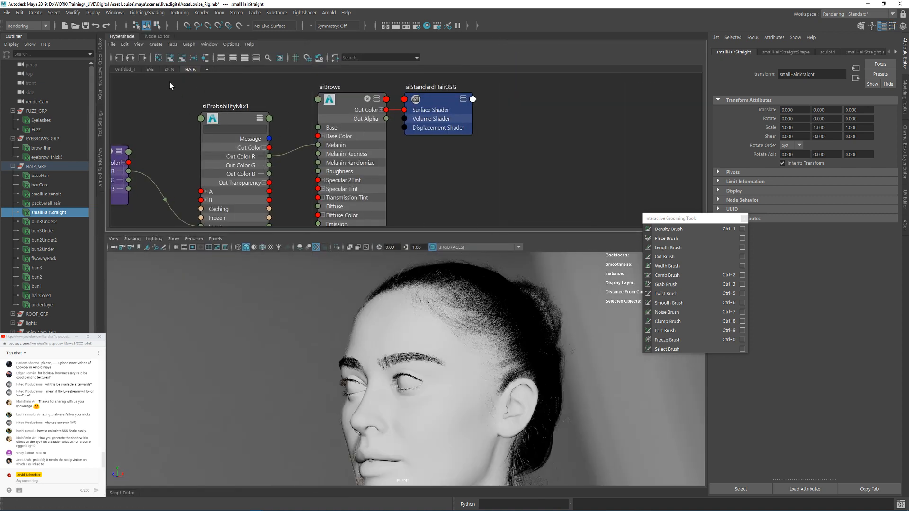
click(100, 158)
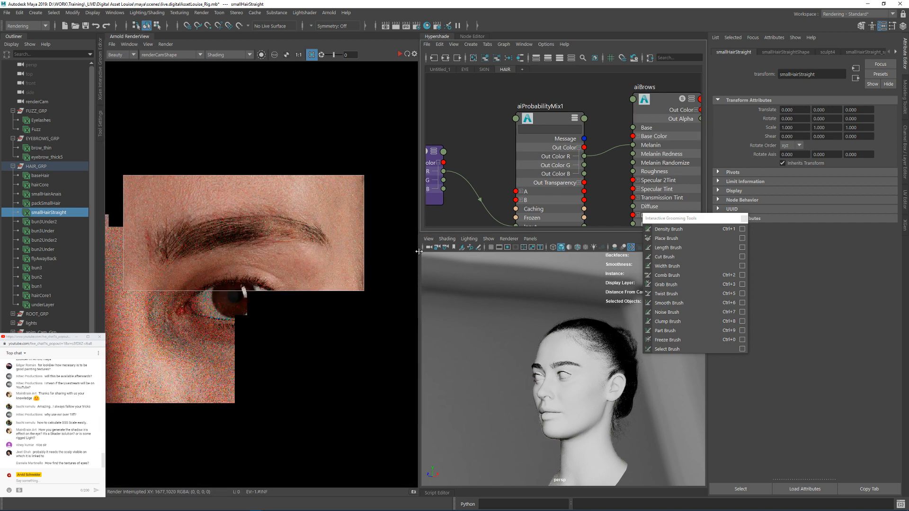
drag(419, 252, 368, 252)
Step: Create a new aiStandardHair shader in the empty area below the existing network of the HAIR graph
key(a)
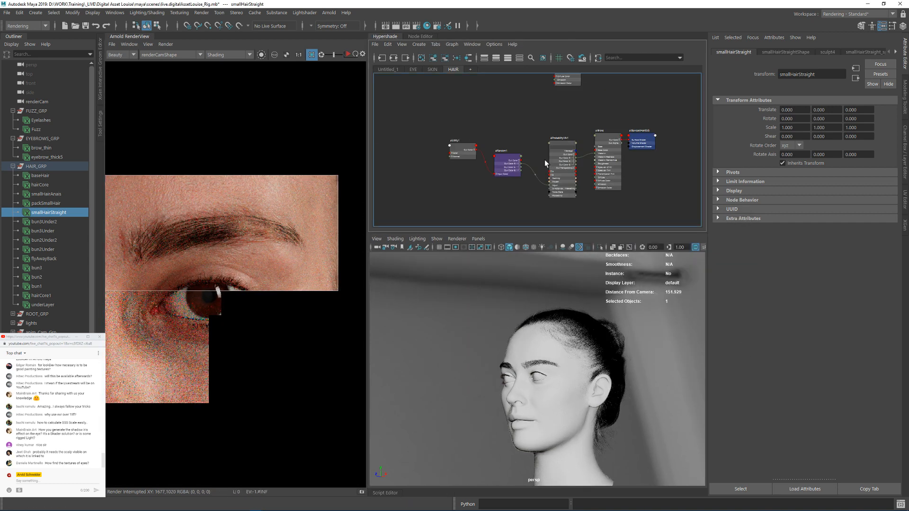
alt+middle_drag(546, 164, 521, 154)
key(Tab)
text(su)
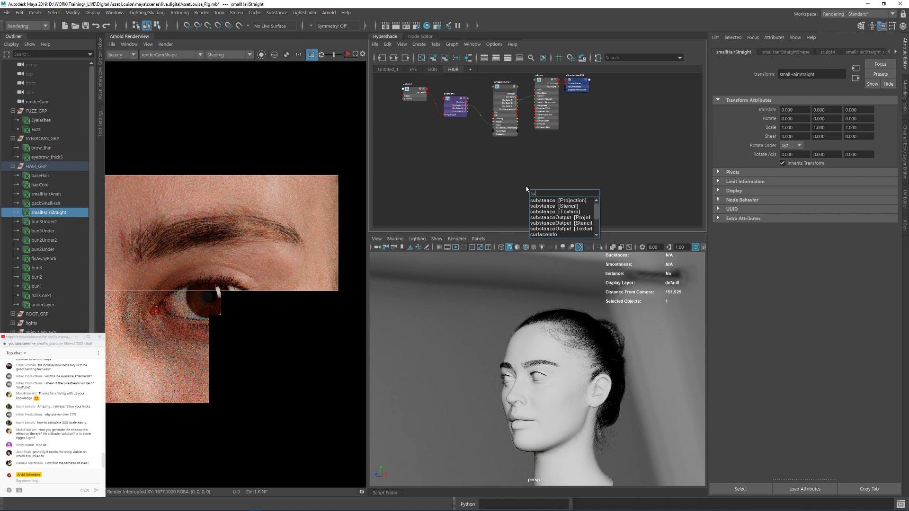
key(BackSpace)
key(BackSpace)
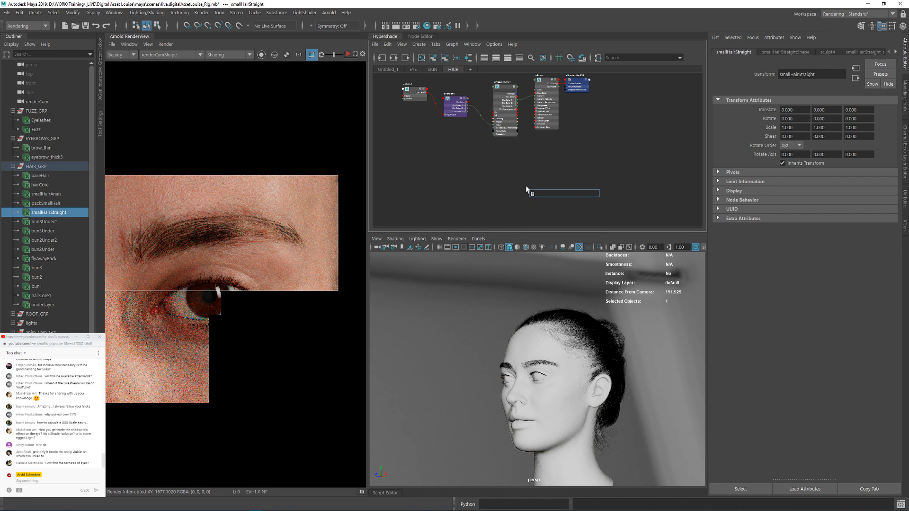
text(stan)
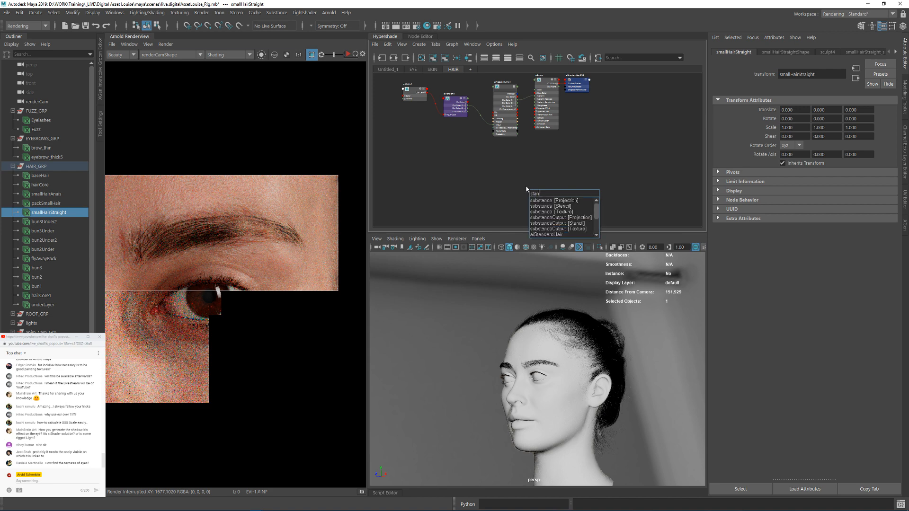
key(Down)
key(Down)
key(Down)
key(Down)
key(Down)
key(Down)
key(Down)
key(Return)
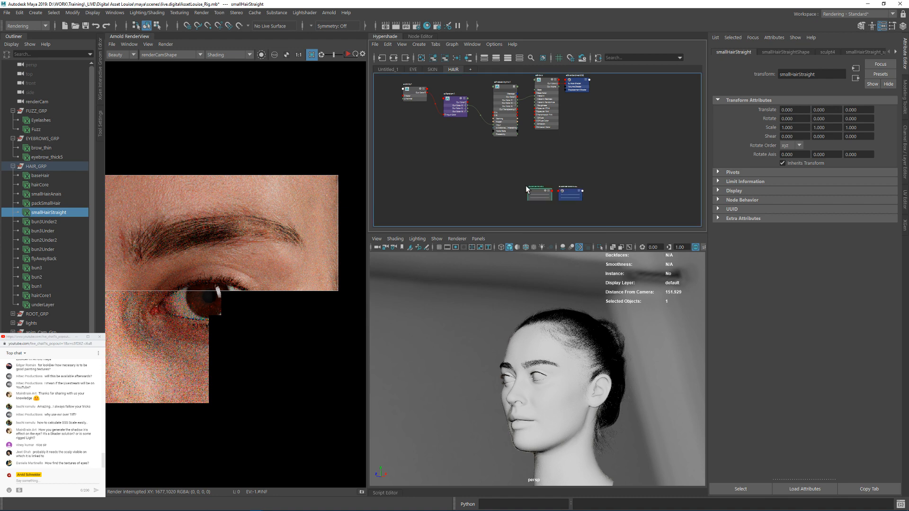
Step: Assign the new aiStandardHair shader to all the hair descriptions in HAIR_GRP, from baseHair through underLayer
shift+click(41, 176)
drag(41, 235, 45, 304)
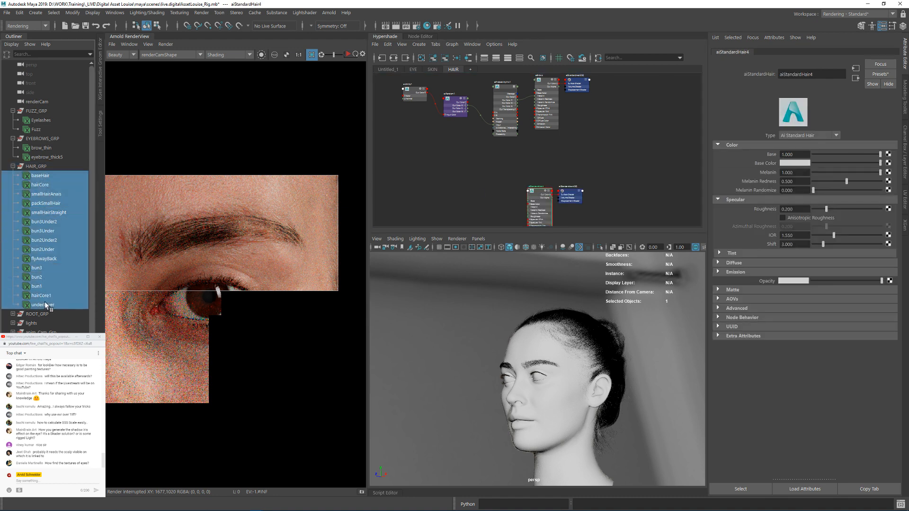
scroll(541, 175, up, 4)
alt+middle_drag(541, 175, 528, 97)
right_drag(519, 126, 516, 119)
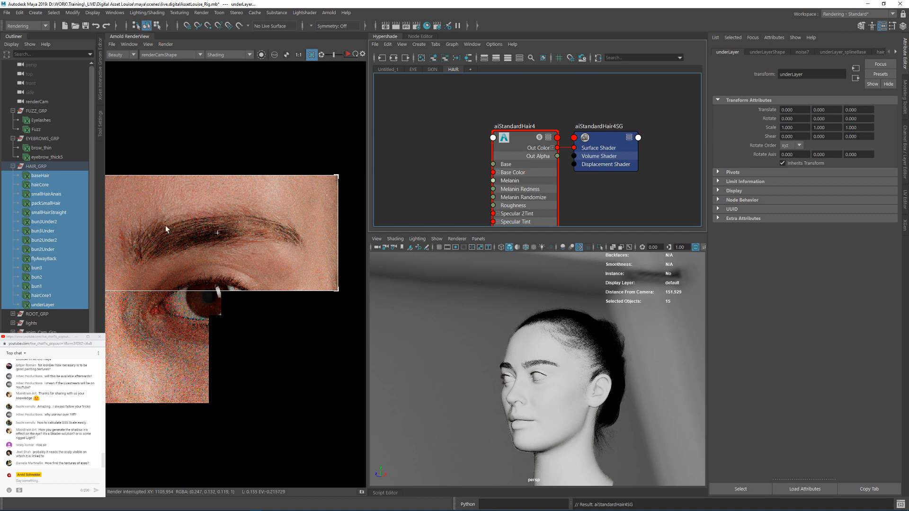
Step: Select the head mesh, check its location under ROOT_GRP and examine the front hairline up close
click(549, 429)
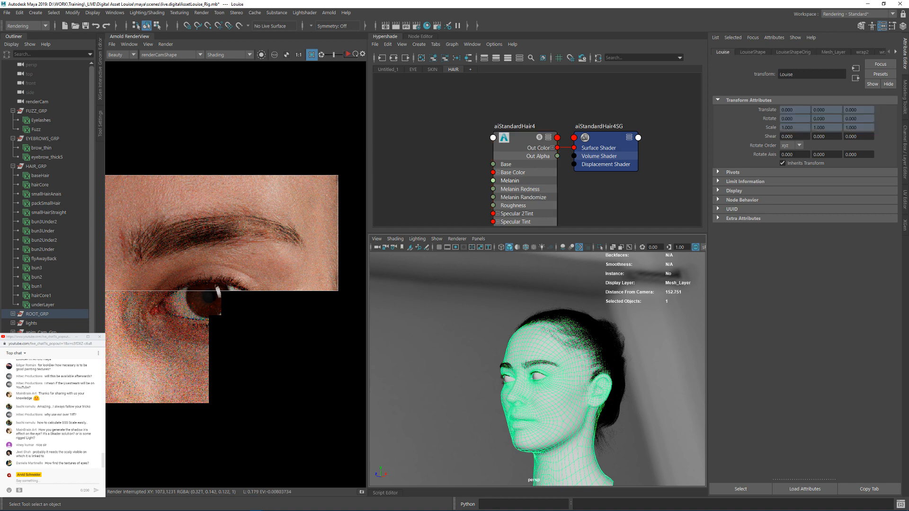
click(13, 313)
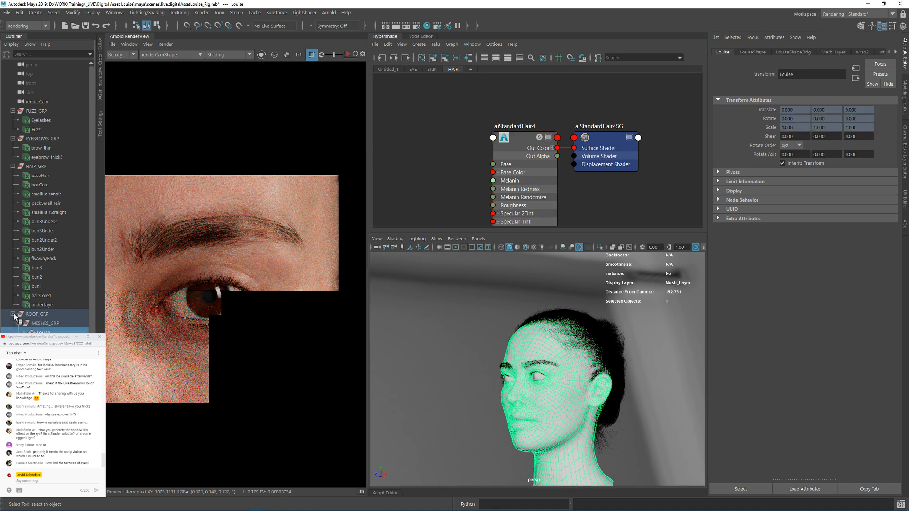
click(13, 314)
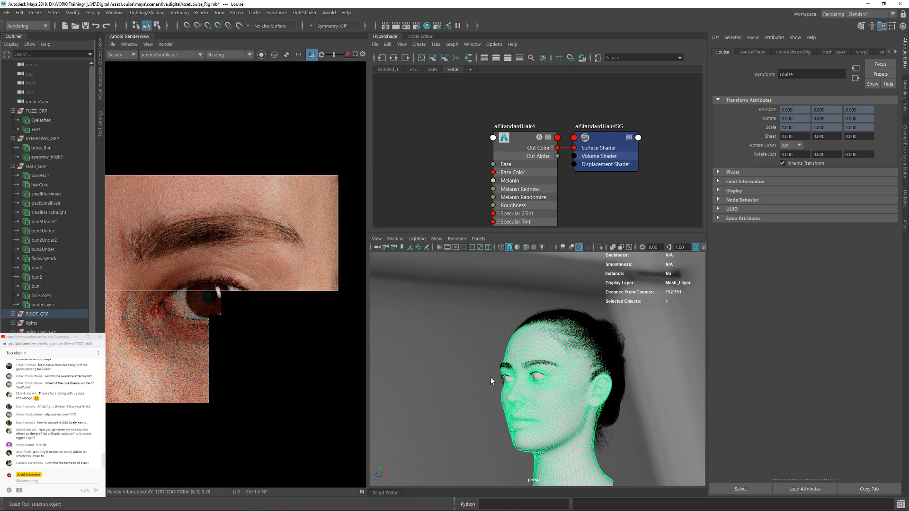
scroll(509, 339, up, 5)
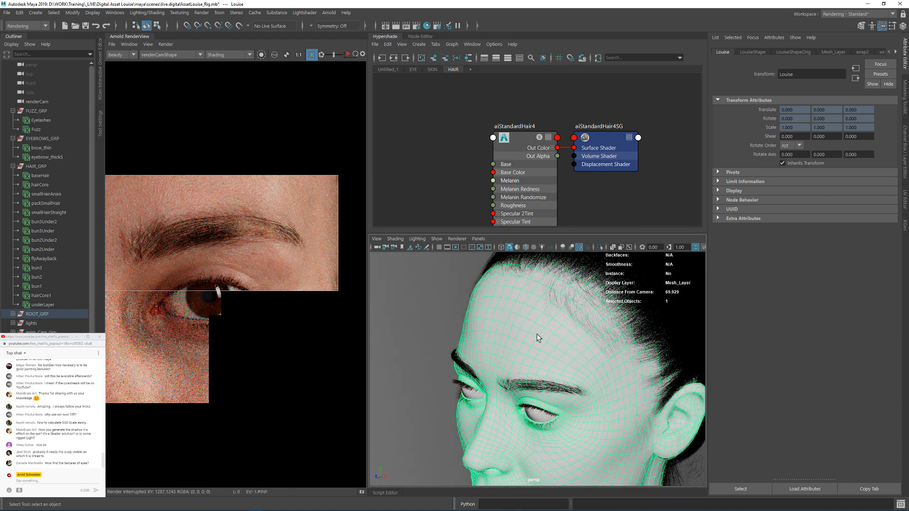
alt+drag(509, 345, 516, 278)
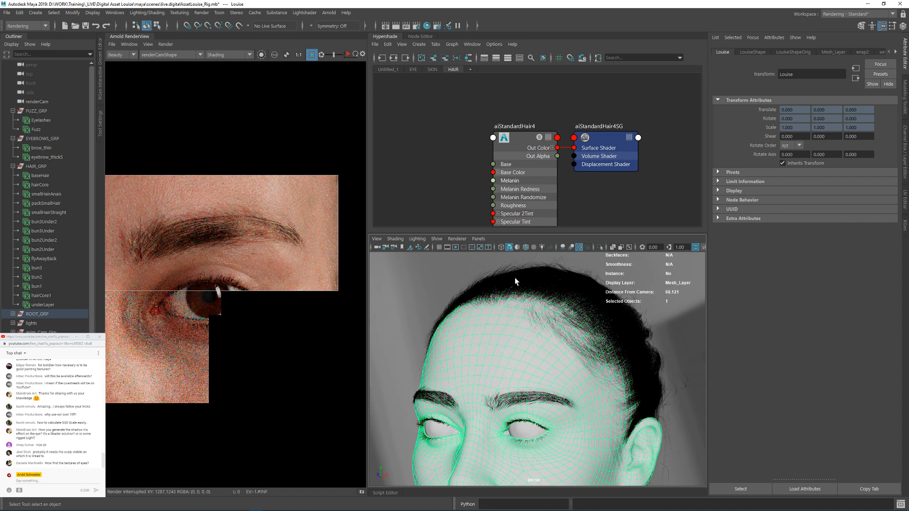
Step: Rename the new hair shader node as aiHeadHair and clear the selection
click(517, 137)
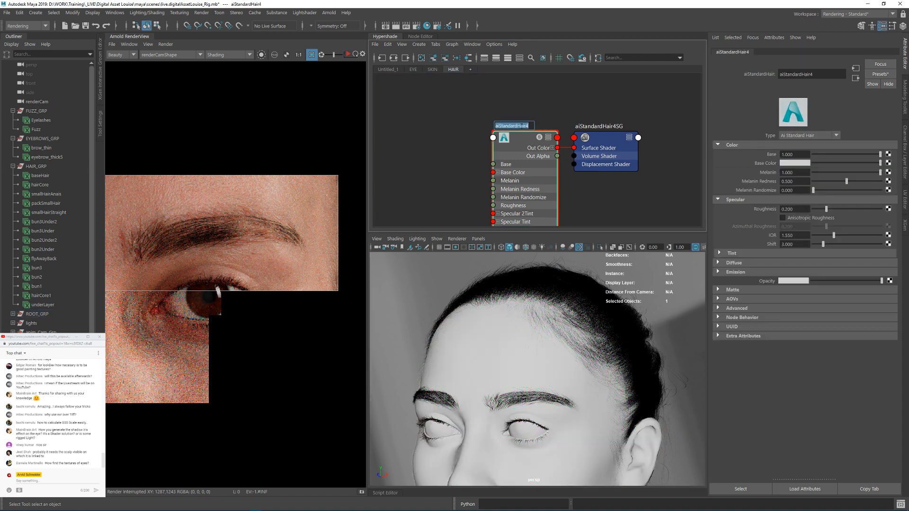
double_click(521, 126)
text(aiHeadHair)
key(Return)
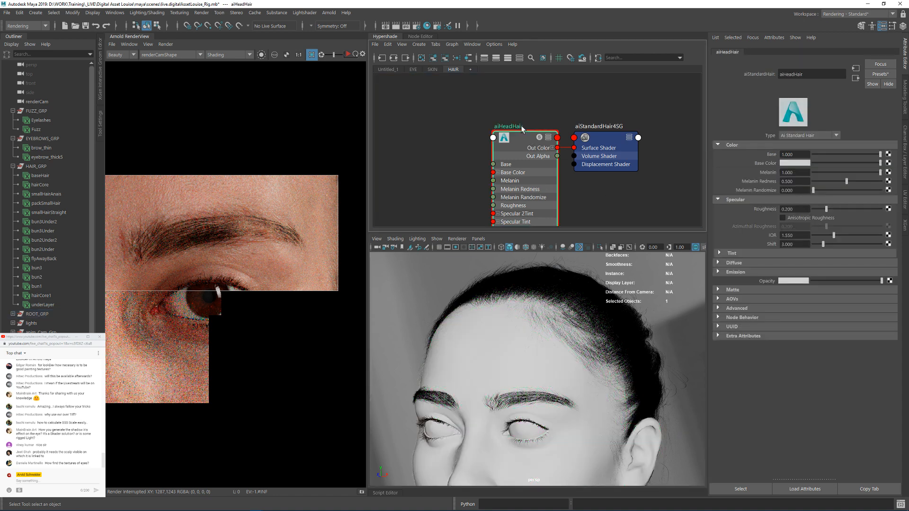
click(474, 122)
Step: Inspect the hair around the temple and bun, and start the Arnold render with the aiHeadHair shader assigned
alt+drag(585, 370, 622, 351)
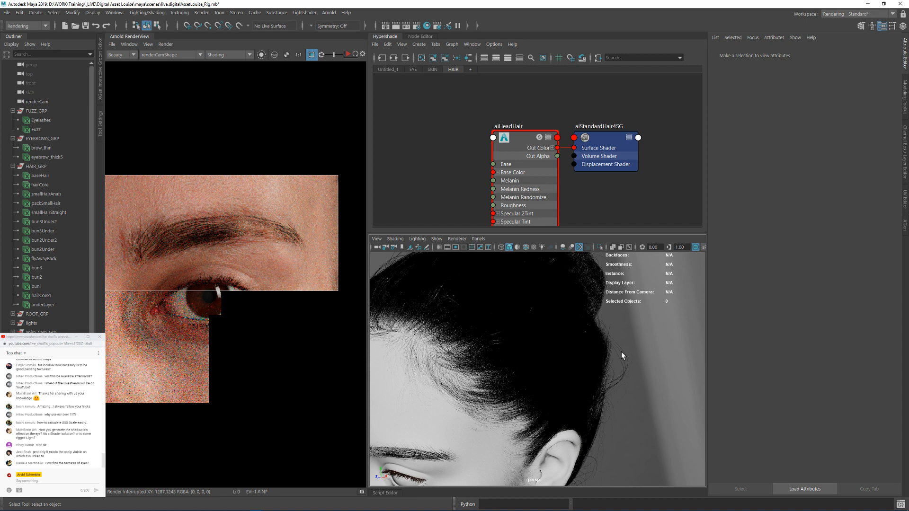
alt+right_drag(511, 319, 502, 318)
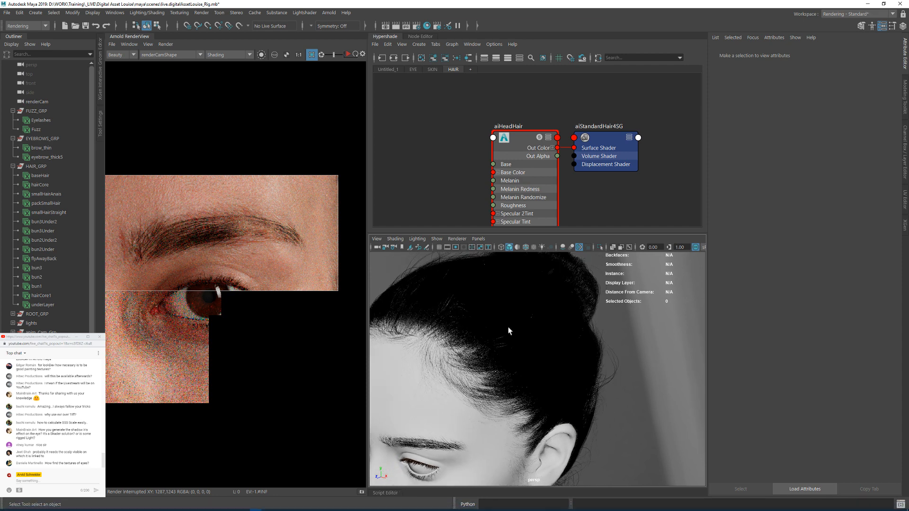
alt+drag(507, 324, 578, 332)
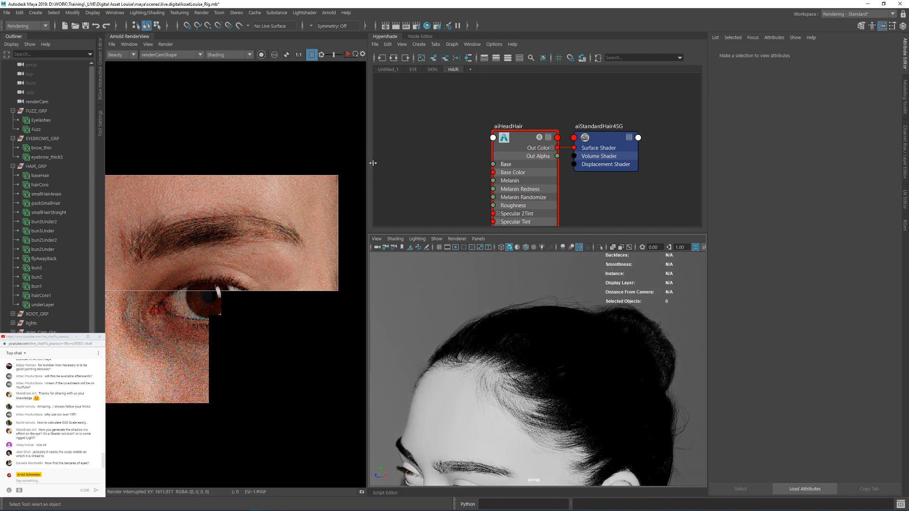
alt+middle_drag(444, 128, 471, 125)
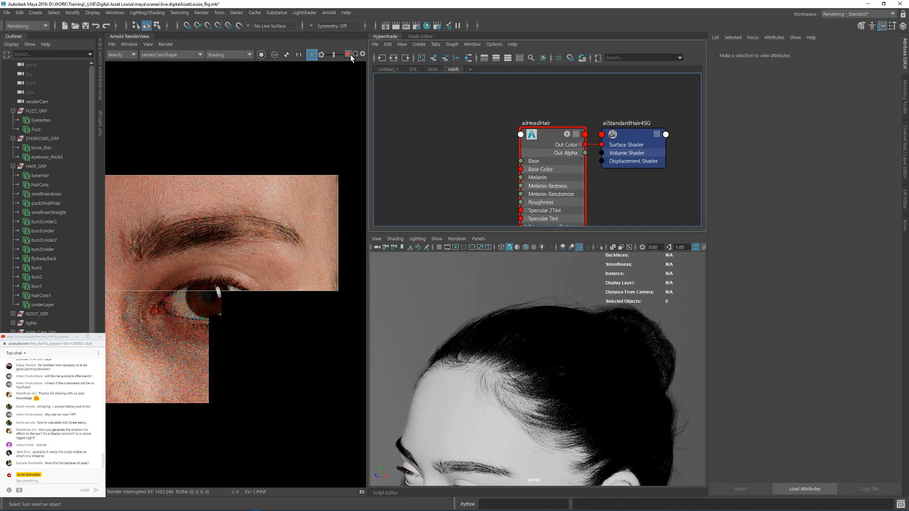
click(349, 54)
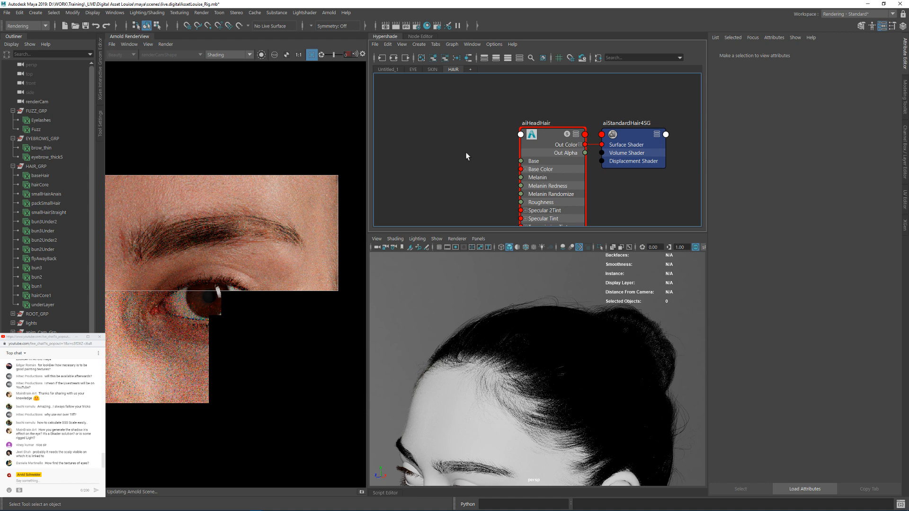
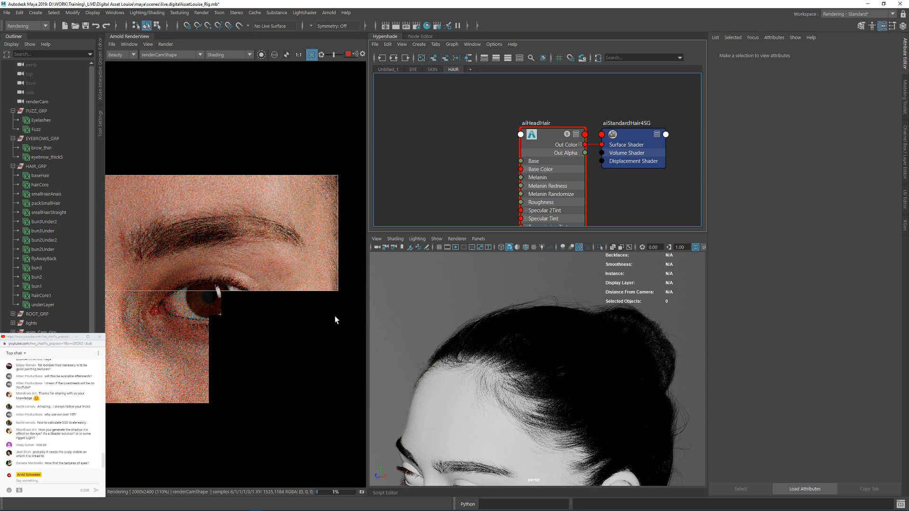
Step: Turn off the render region and lower the test resolution to 50% to render the full face
scroll(332, 319, down, 2)
shift+click(337, 321)
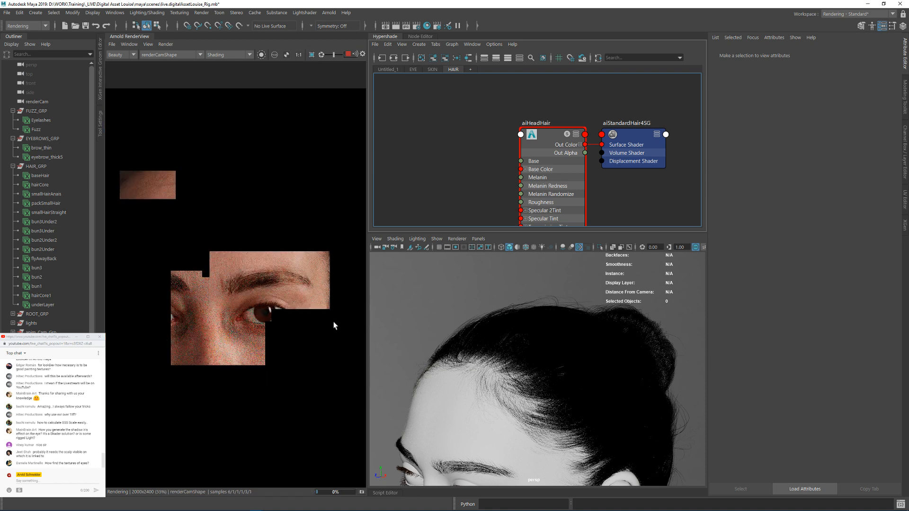
scroll(286, 217, down, 2)
scroll(286, 217, down, 2)
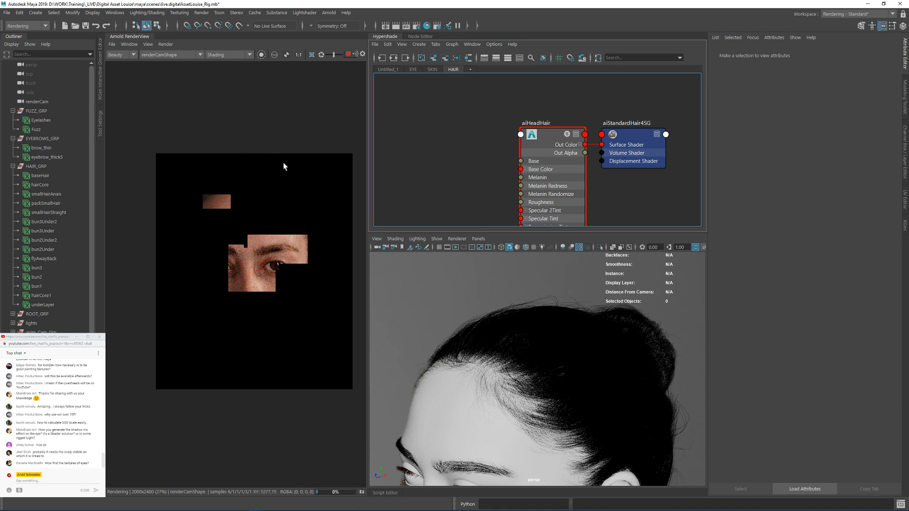
click(148, 44)
mouse_move(189, 132)
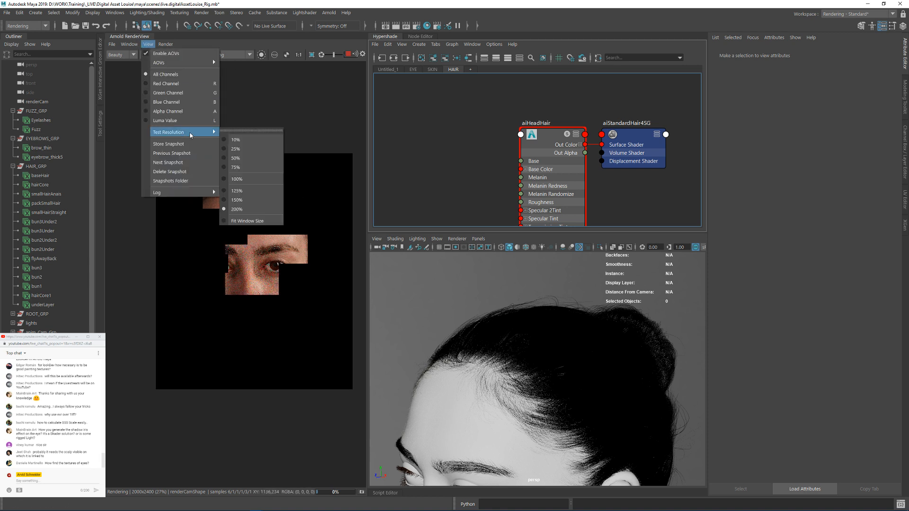
click(240, 159)
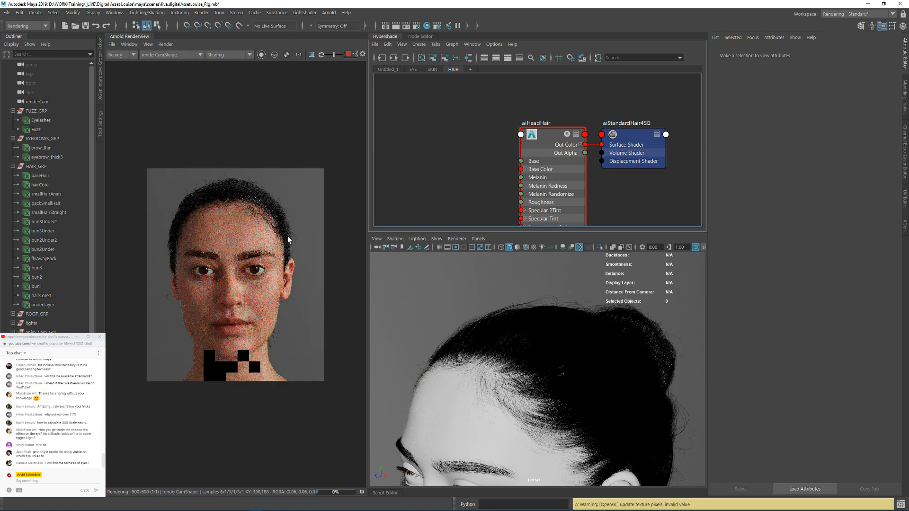
Step: Check the hairline in the front render, switch the render camera to perspShape and frame the side hairline up close
scroll(285, 215, up, 2)
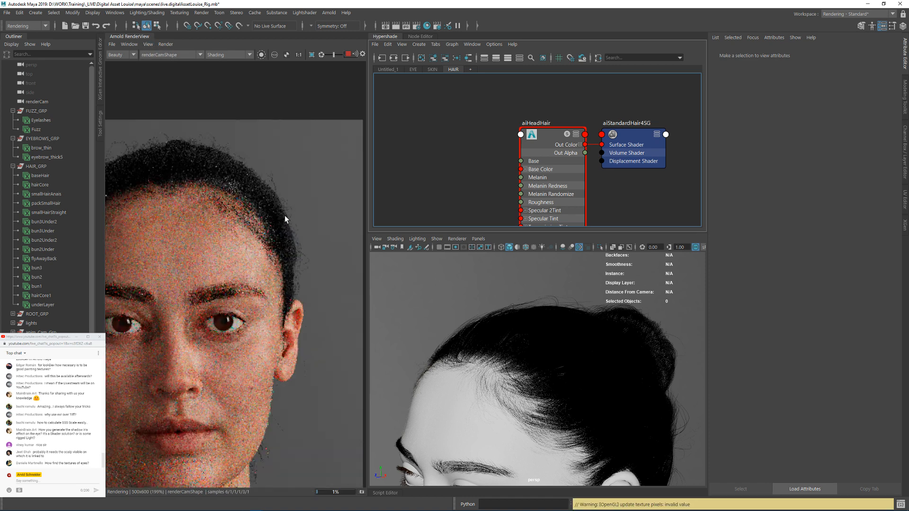
middle_drag(232, 206, 249, 229)
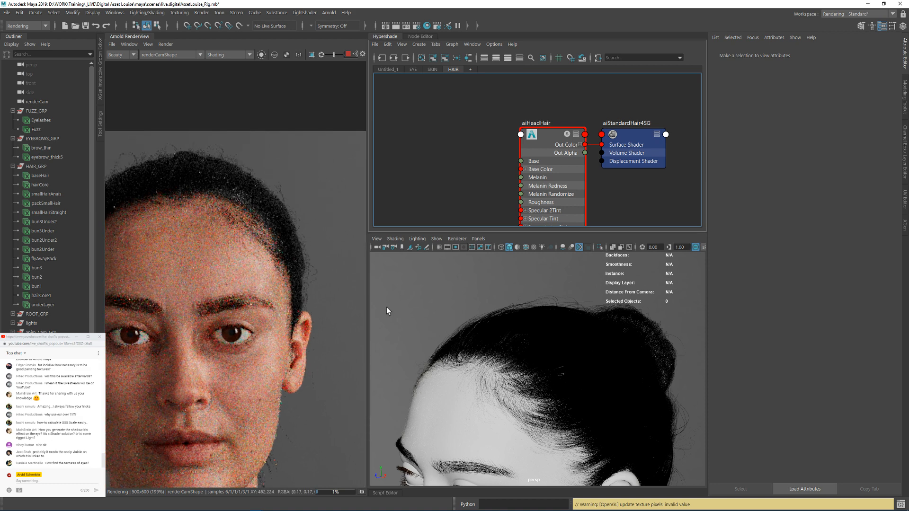
alt+drag(542, 357, 521, 322)
click(165, 55)
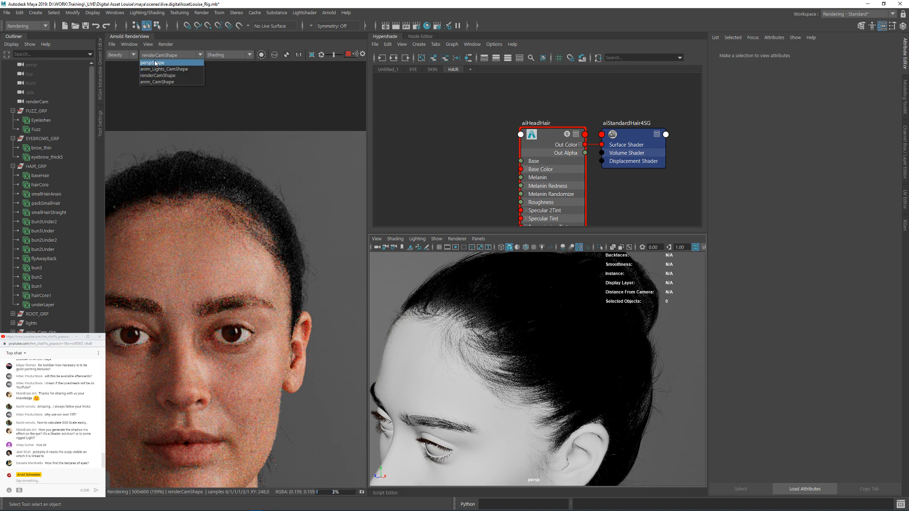
click(163, 63)
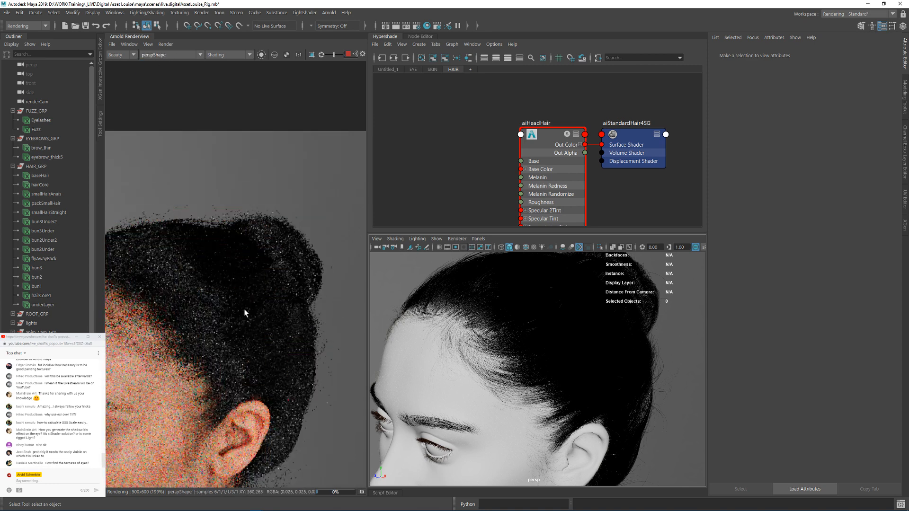
alt+middle_drag(250, 304, 306, 205)
alt+drag(497, 303, 481, 303)
alt+right_drag(483, 303, 526, 349)
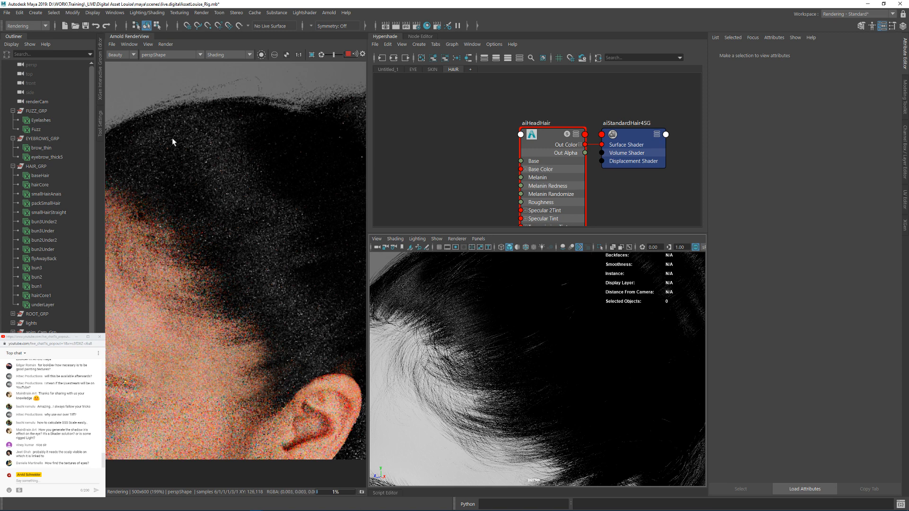
Step: Raise the test resolution to 100% and limit the render to a region over the temple hairline
drag(160, 117, 357, 385)
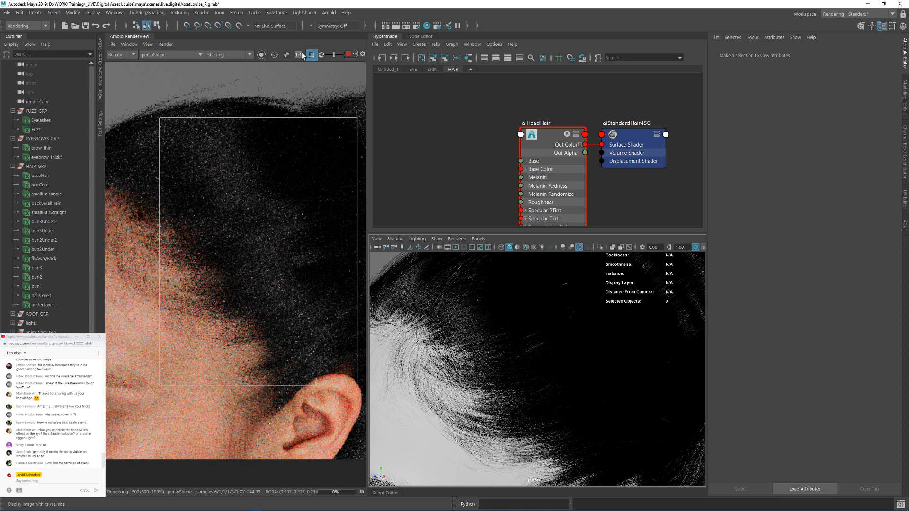
click(298, 55)
click(148, 45)
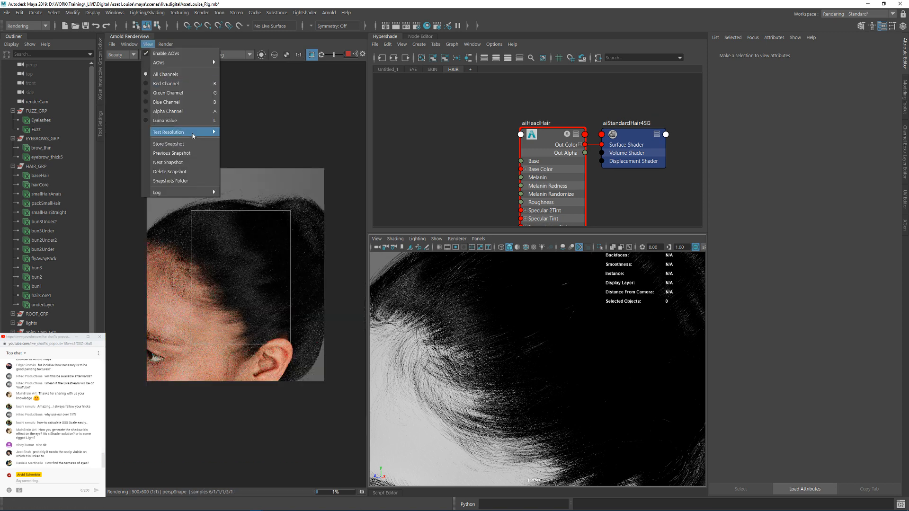
mouse_move(180, 132)
click(253, 178)
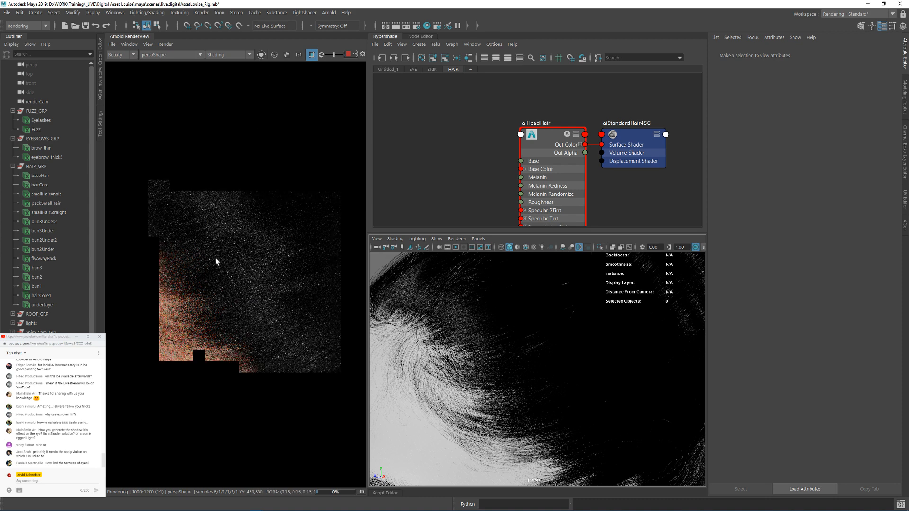
drag(176, 211, 277, 370)
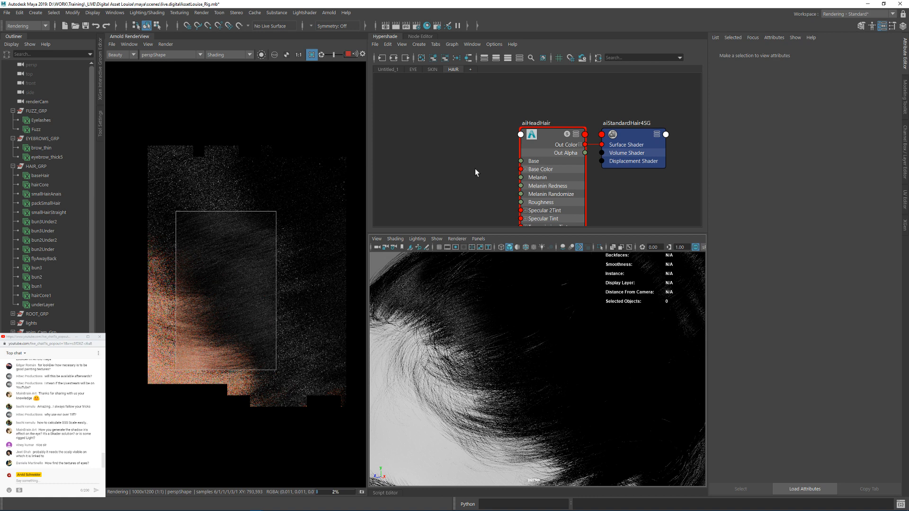
Step: Set aiHeadHair's Melanin to 0.55, Melanin Redness to 0 and Melanin Randomize to 0.6
alt+middle_drag(471, 141, 483, 140)
click(612, 120)
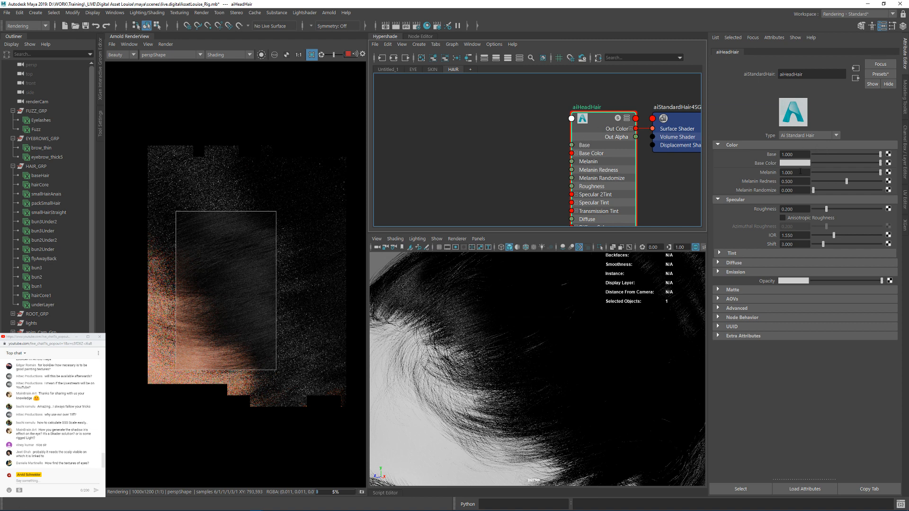
click(769, 173)
text(0.55)
key(Return)
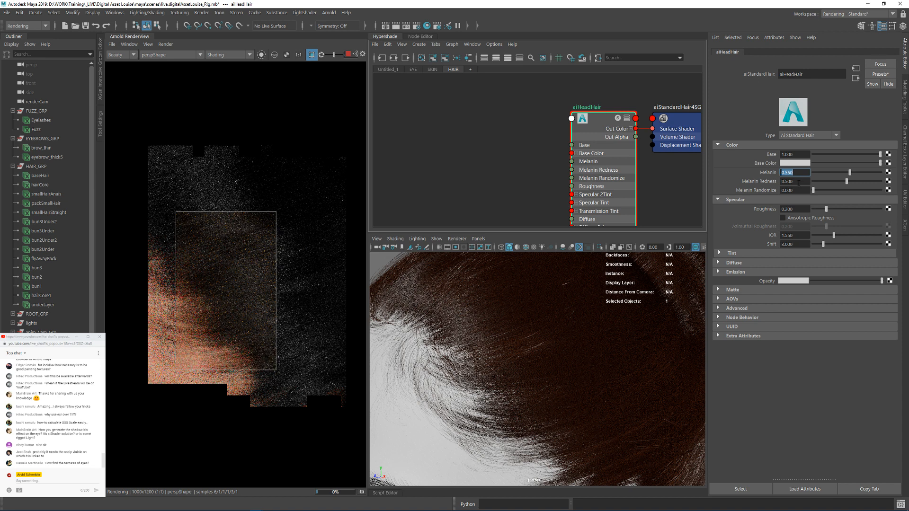
key(Tab)
text(0)
key(Return)
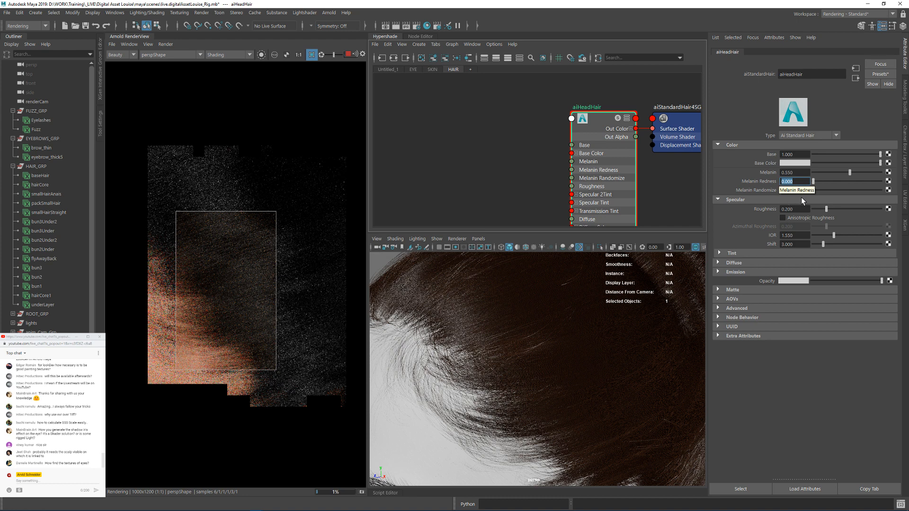
key(Tab)
text(0.6)
key(Return)
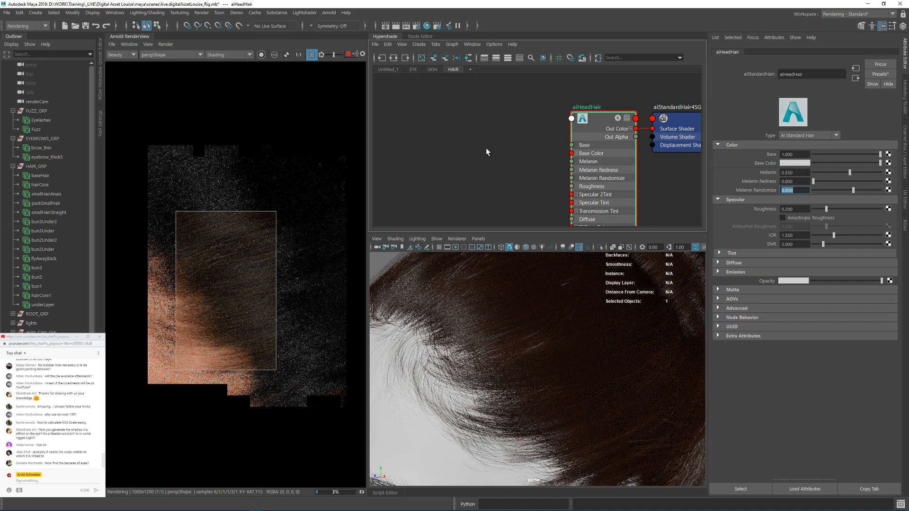
Step: Create an aiProbabilityMix node in the empty graph area between the existing brow shader network and the aiHeadHair shader
alt+middle_drag(486, 152, 505, 136)
click(499, 139)
key(Tab)
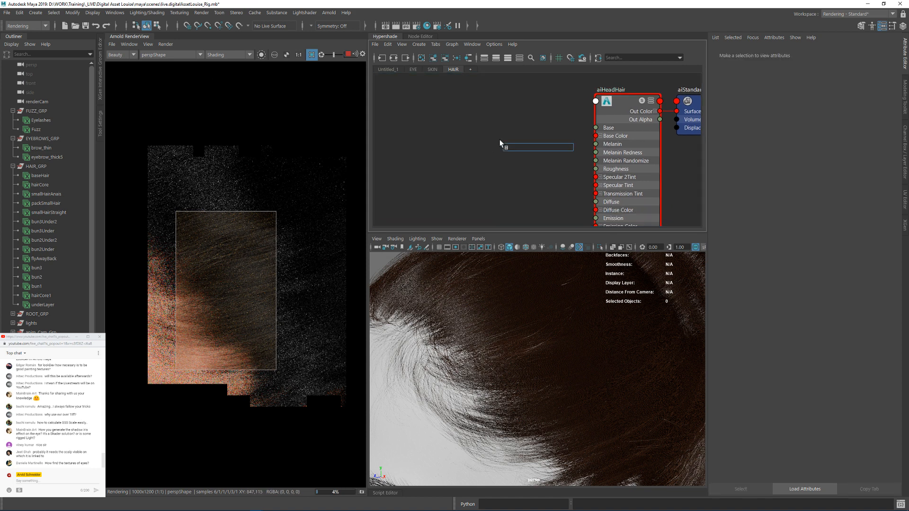
scroll(488, 103, down, 4)
alt+middle_drag(504, 144, 503, 192)
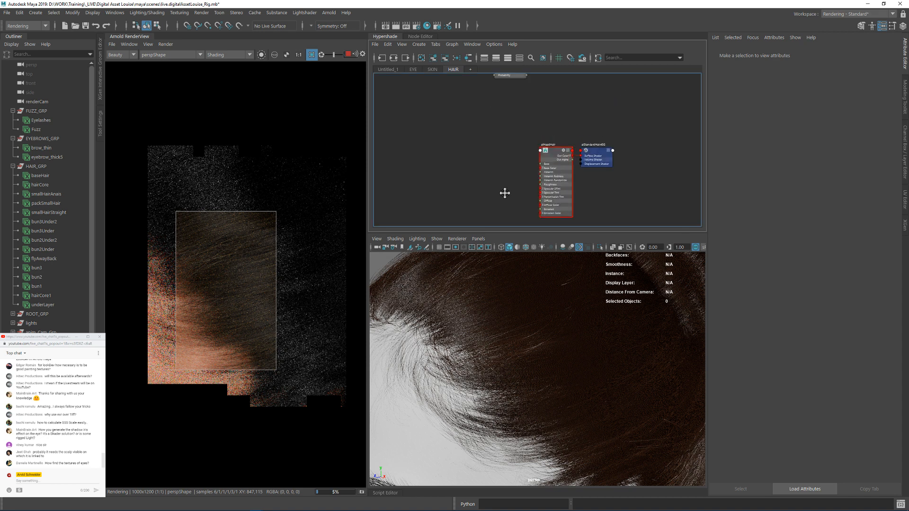
alt+middle_drag(503, 122, 499, 221)
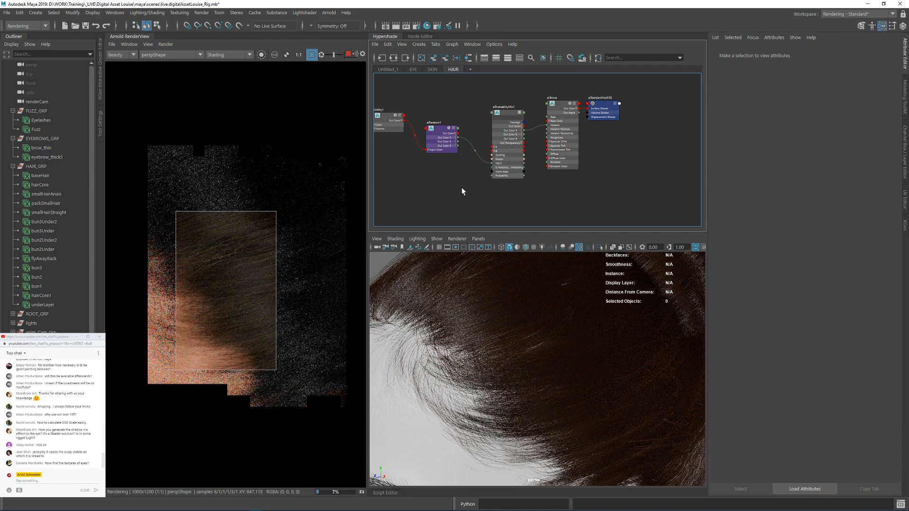
mouse_move(496, 179)
alt+middle_down()
mouse_move(533, 187)
mouse_move(501, 191)
alt+middle_up()
key(Tab)
text(pr)
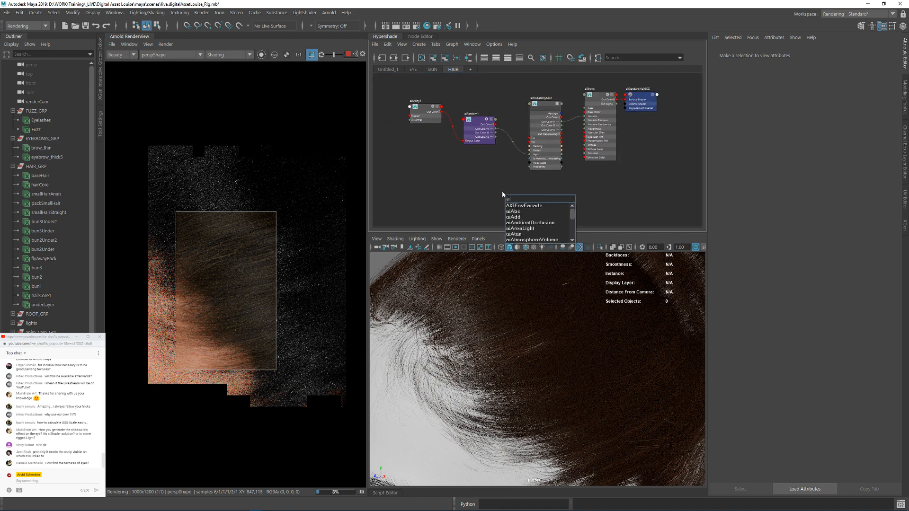
key(Return)
scroll(502, 191, up, 3)
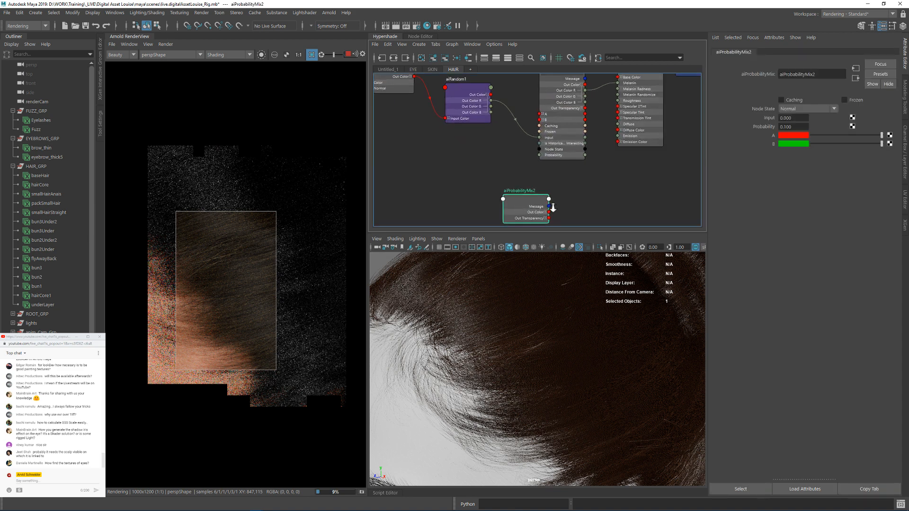
right_drag(527, 188, 517, 316)
click(517, 314)
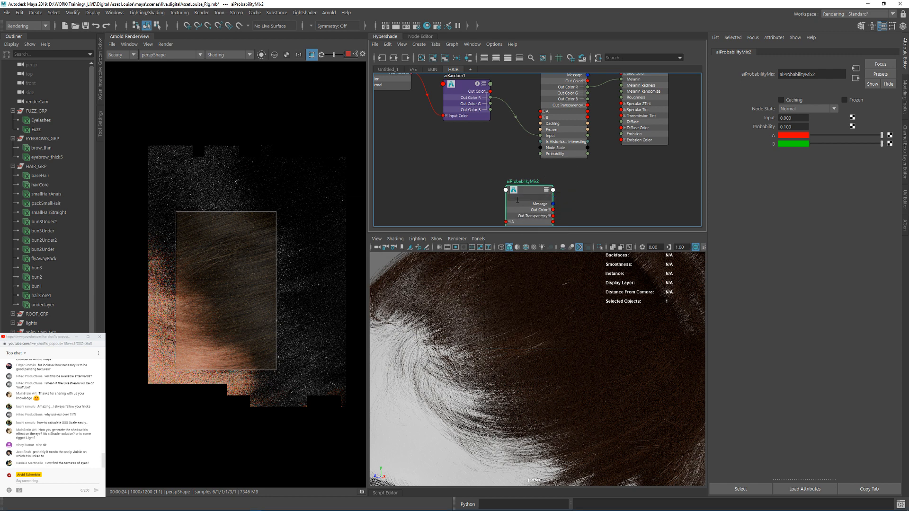
Step: Connect aiRandom1's Out Color R to the Input of the new aiProbabilityMix node
alt+middle_drag(566, 163, 592, 127)
scroll(589, 128, down, 1)
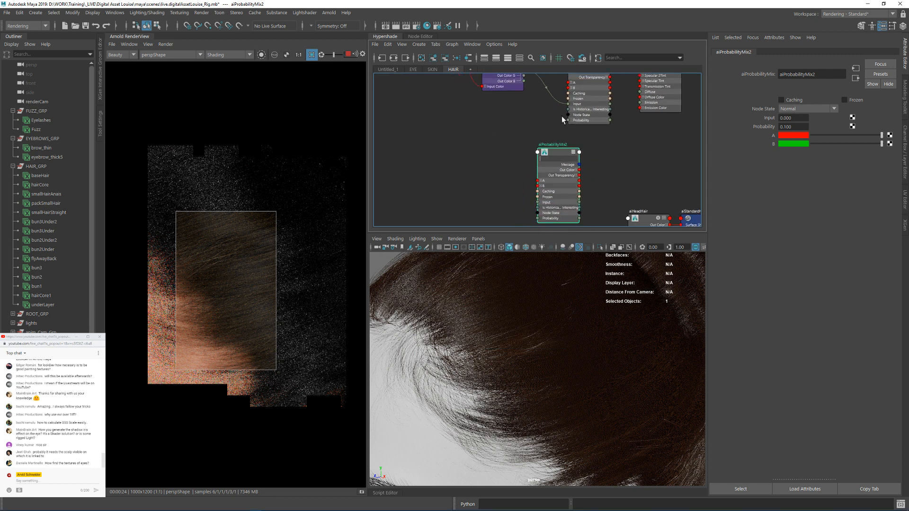
alt+middle_drag(536, 89, 530, 110)
drag(520, 95, 520, 171)
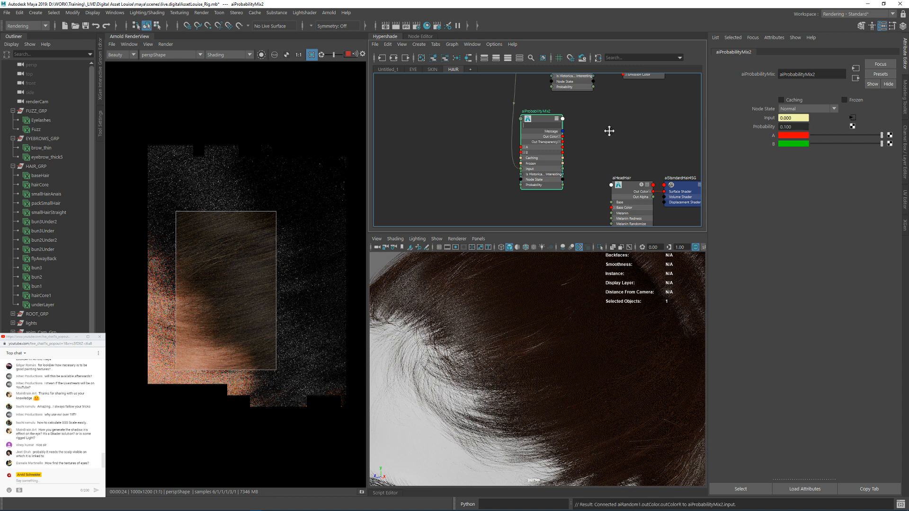
Step: Connect the new aiProbabilityMix node's Out Color R to the Melanin input of aiHeadHair
alt+middle_drag(608, 130, 521, 106)
click(512, 146)
click(513, 123)
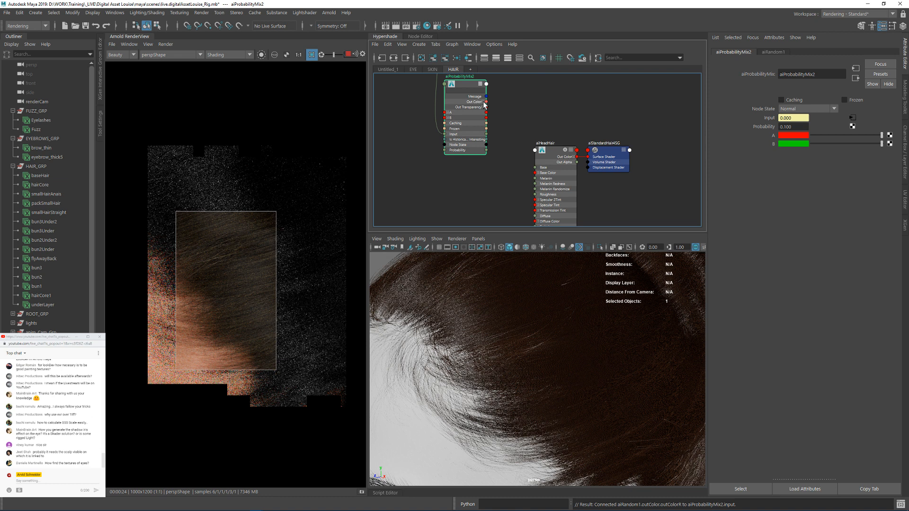
click(484, 103)
drag(486, 107, 535, 178)
alt+middle_drag(539, 107, 547, 129)
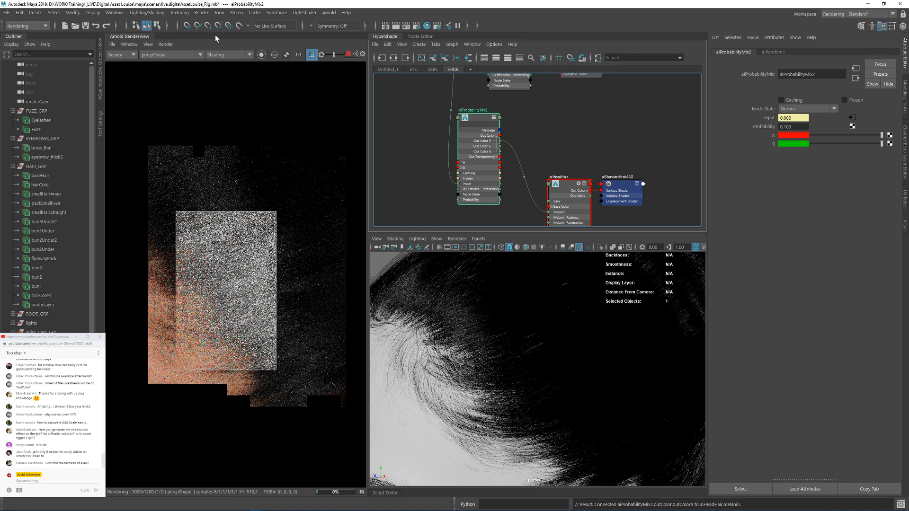
Step: Isolate the mix node in the render and set its color B to a neutral grey with value 0.55
click(261, 55)
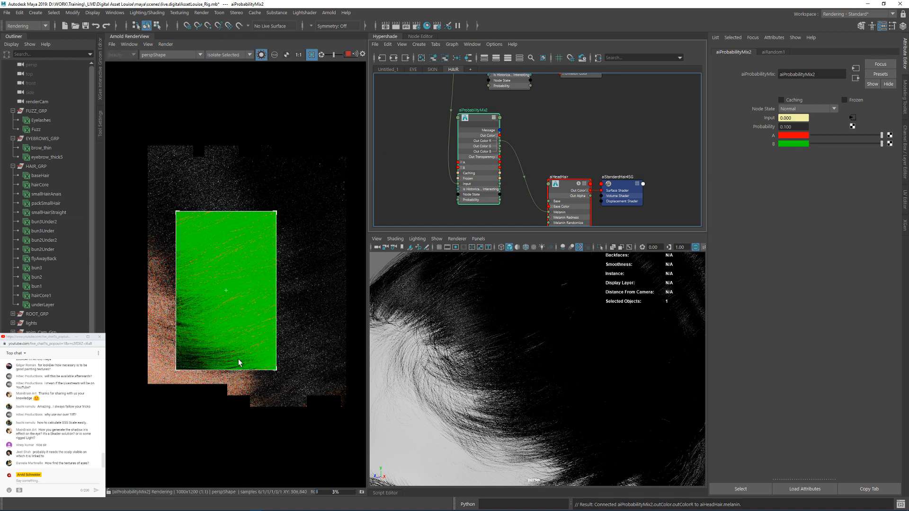
click(783, 144)
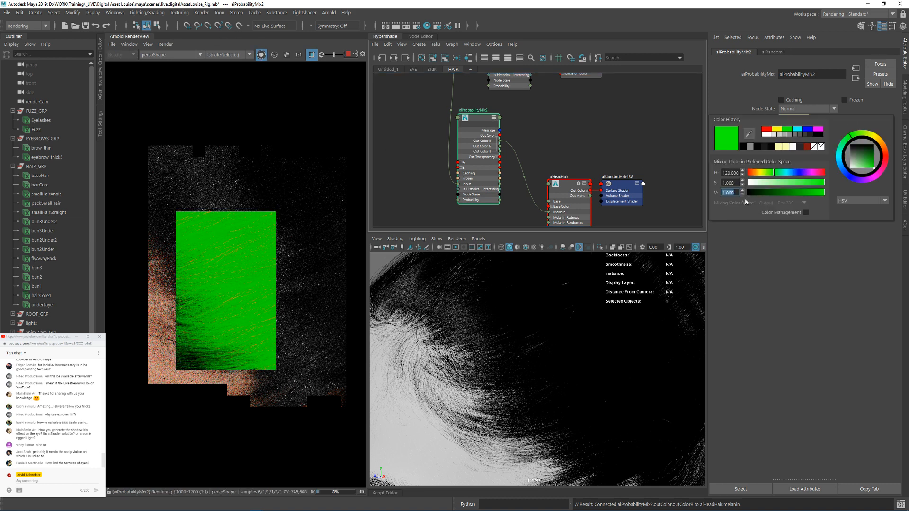
text(0.55)
key(Return)
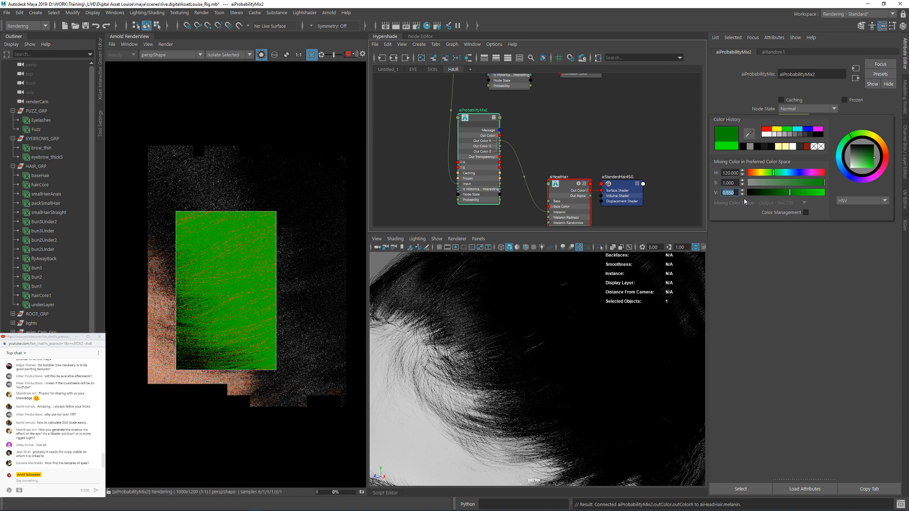
drag(765, 182, 704, 176)
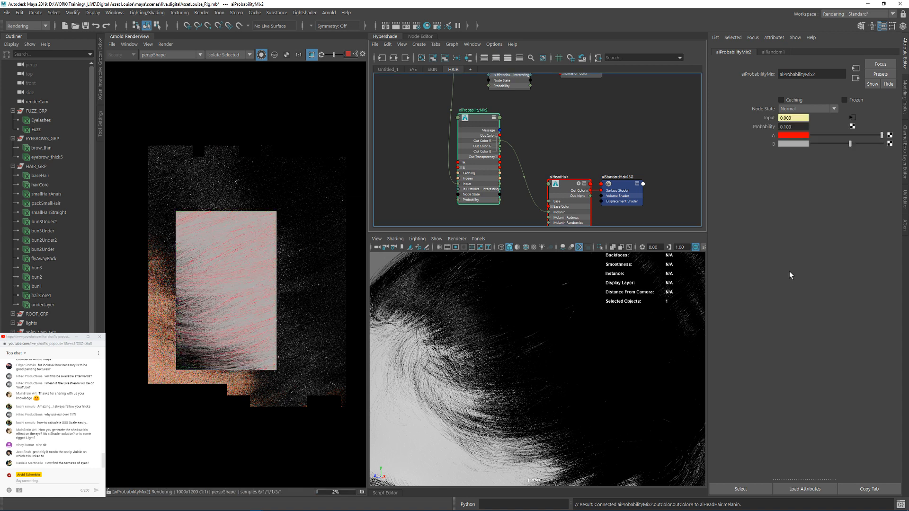
Step: Set the mix node's color A to black and turn off the isolated render to show the full shading
click(792, 136)
drag(771, 183, 712, 180)
drag(766, 173, 752, 176)
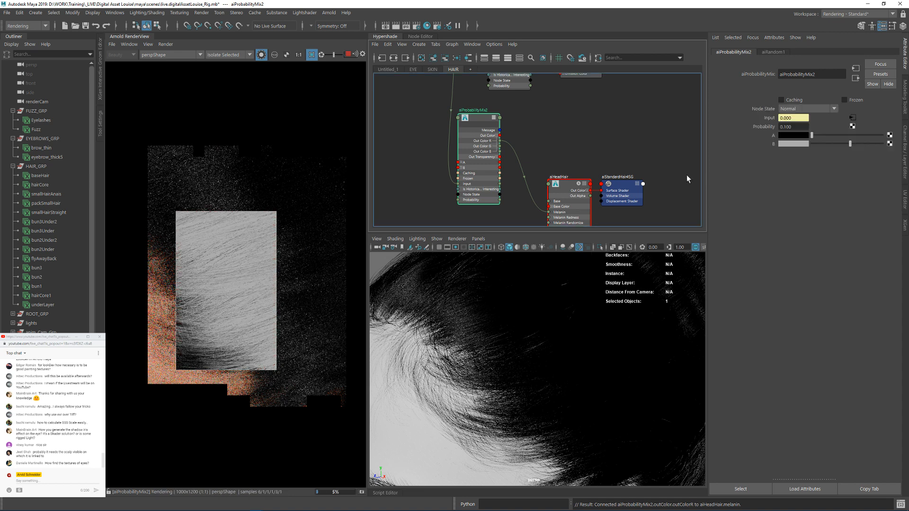
click(261, 55)
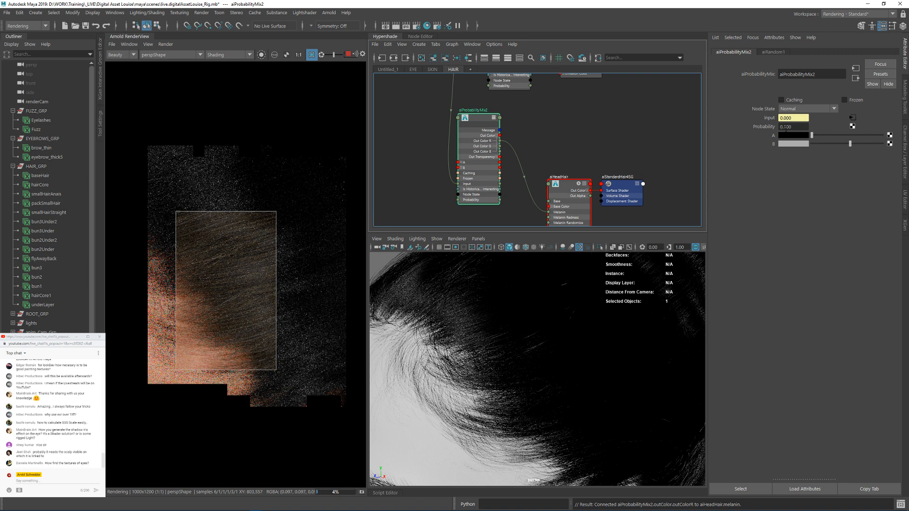
Step: Render a wider side view of the head without the region to examine the melanin variation
alt+right_drag(560, 340, 531, 341)
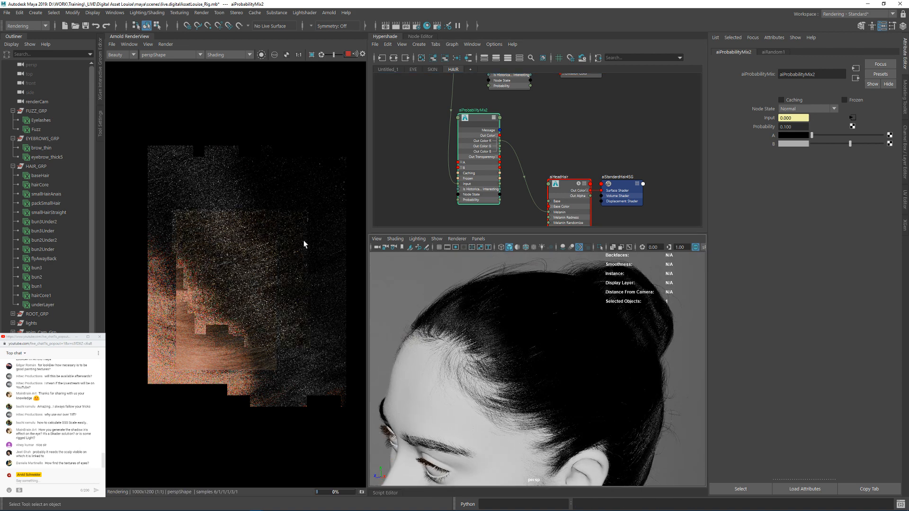
scroll(312, 212, down, 1)
middle_drag(258, 235, 235, 228)
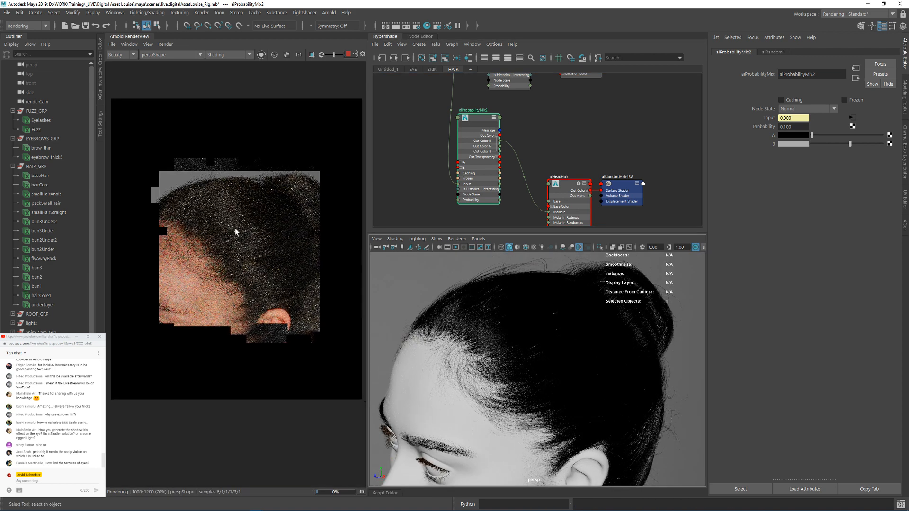
Step: Restrict the render to a region covering the hair and bun above the ear and show it at 1:1
scroll(195, 180, up, 1)
drag(195, 162, 339, 308)
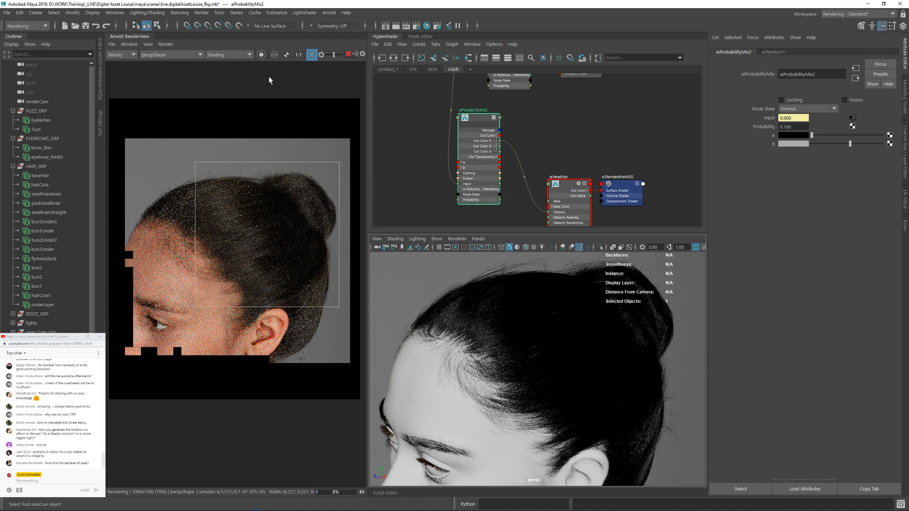
click(298, 54)
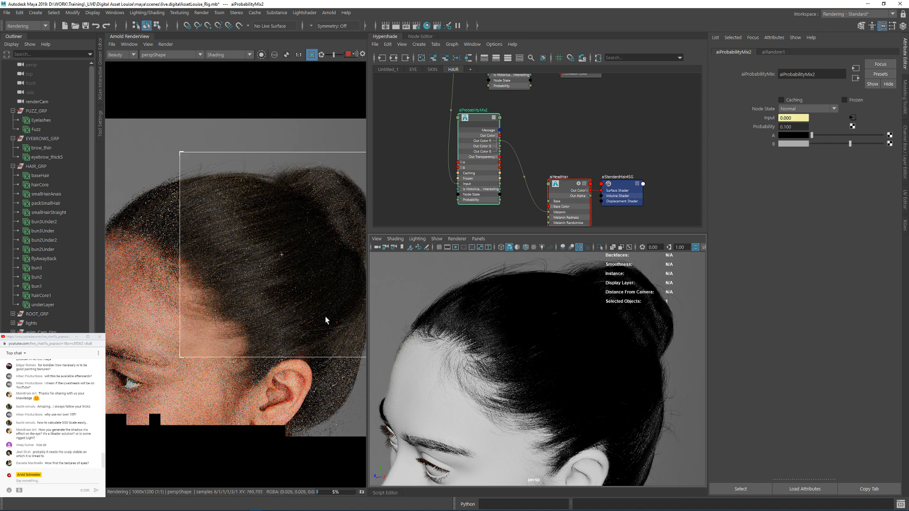
Step: Examine the strand colour variation up close in the render, from the hairline to the bun
scroll(317, 342, up, 3)
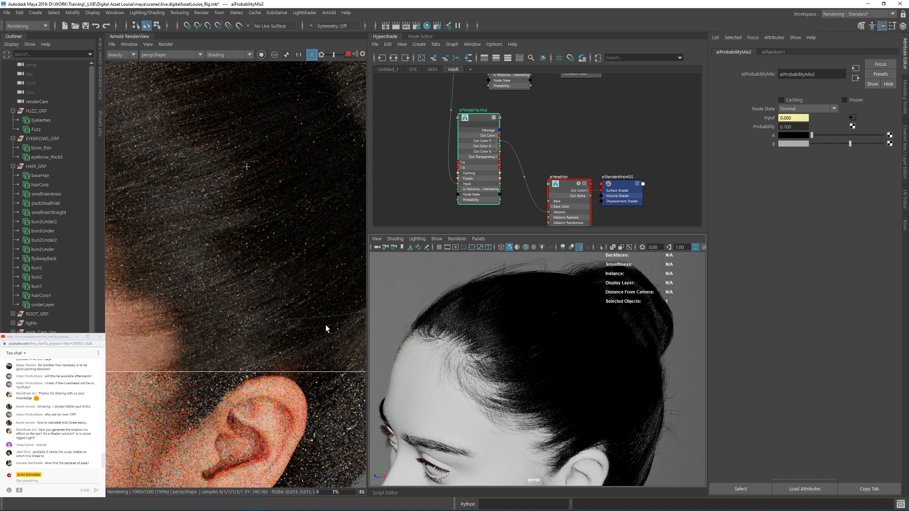
alt+middle_drag(325, 324, 277, 319)
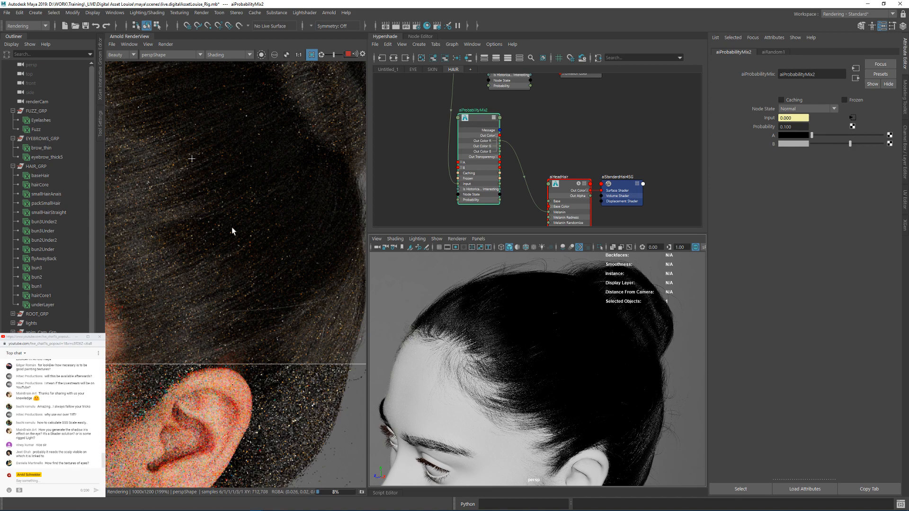
alt+middle_drag(217, 134, 324, 248)
alt+middle_drag(159, 255, 274, 276)
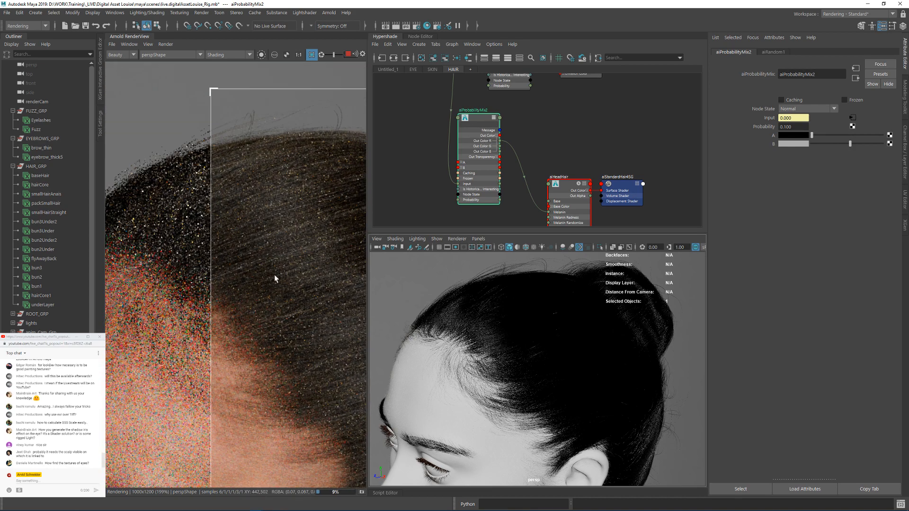
alt+middle_drag(338, 335, 200, 225)
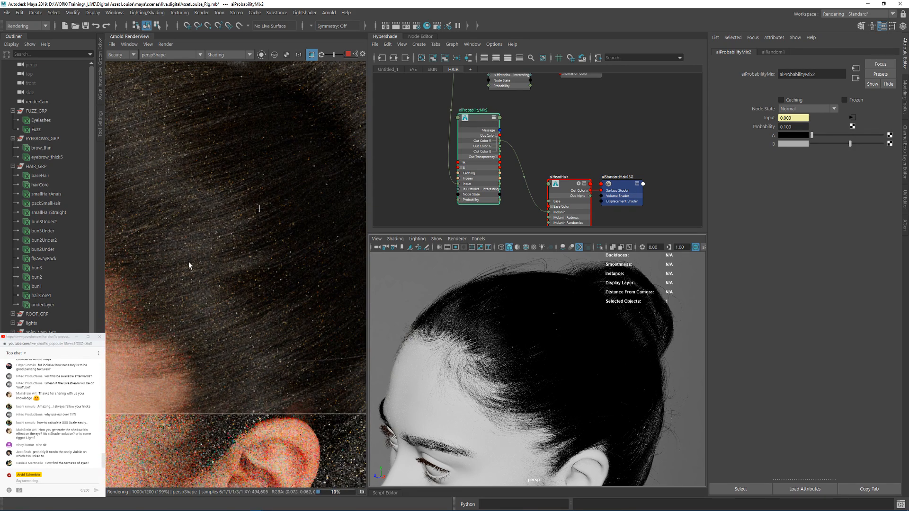
scroll(278, 211, down, 1)
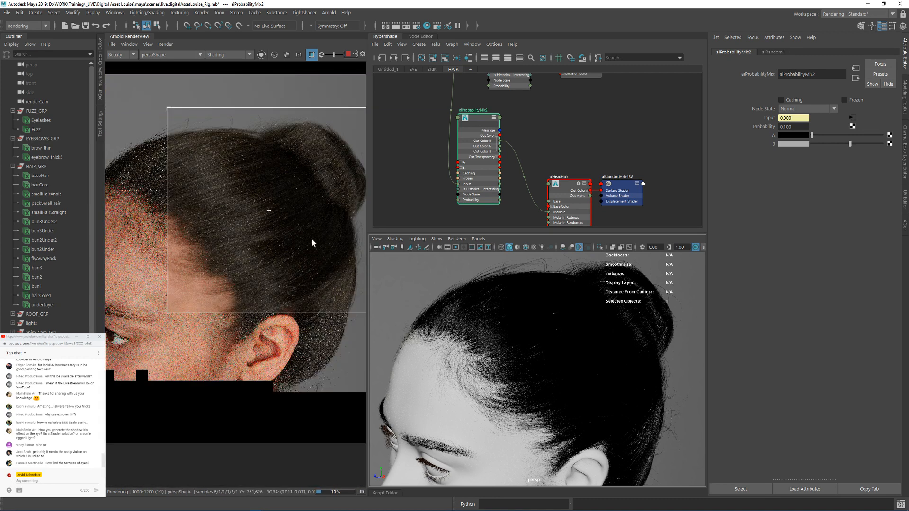
scroll(268, 258, up, 1)
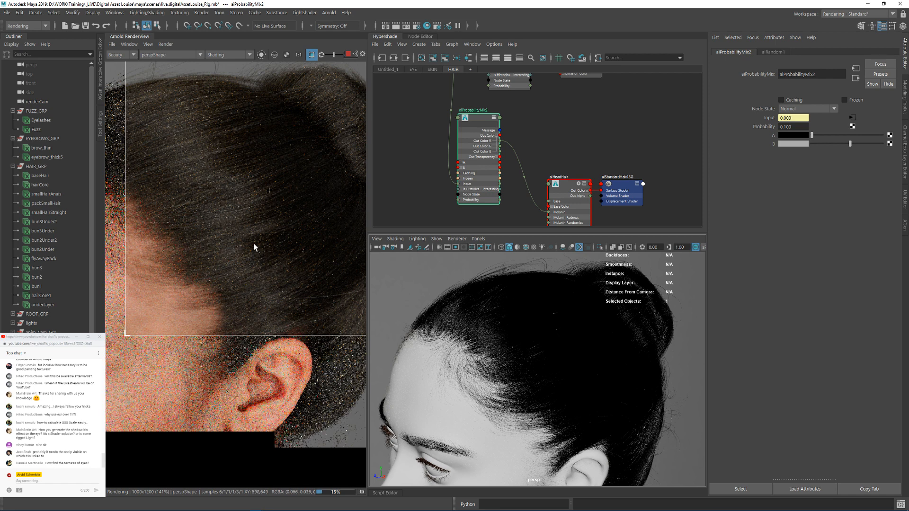
Step: Move aiHeadHair and its shading group further from aiProbabilityMix2 to make room in the graph
click(610, 138)
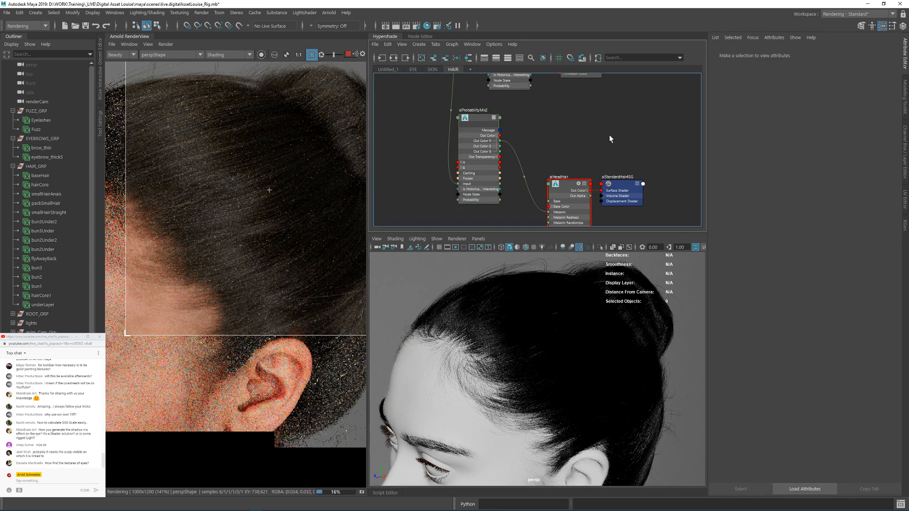
alt+middle_drag(587, 156, 628, 141)
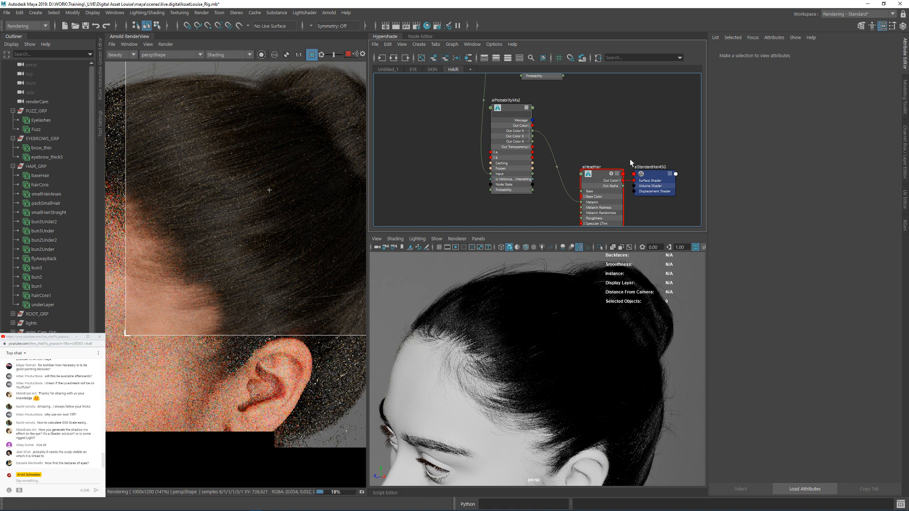
drag(600, 174, 641, 141)
click(630, 109)
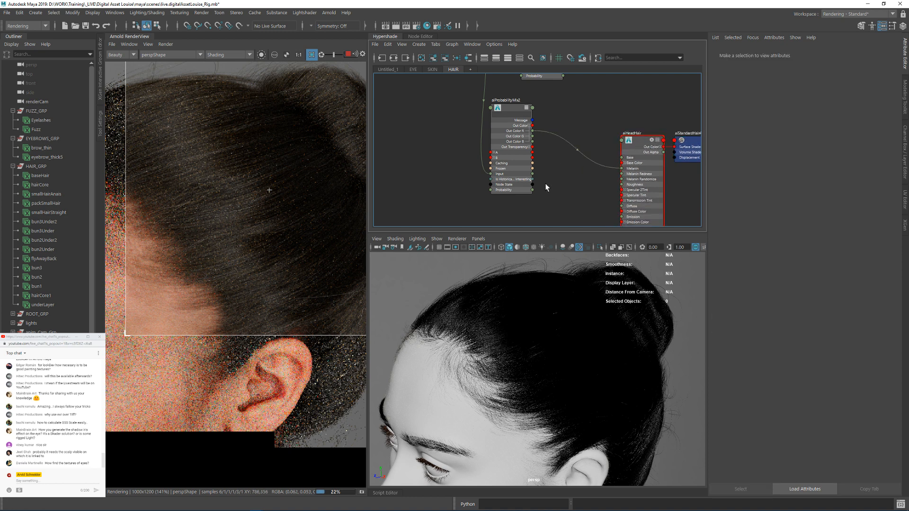
Step: Create an aiRampRgb node and place it between aiProbabilityMix2 and aiHeadHair
key(Tab)
text(ai)
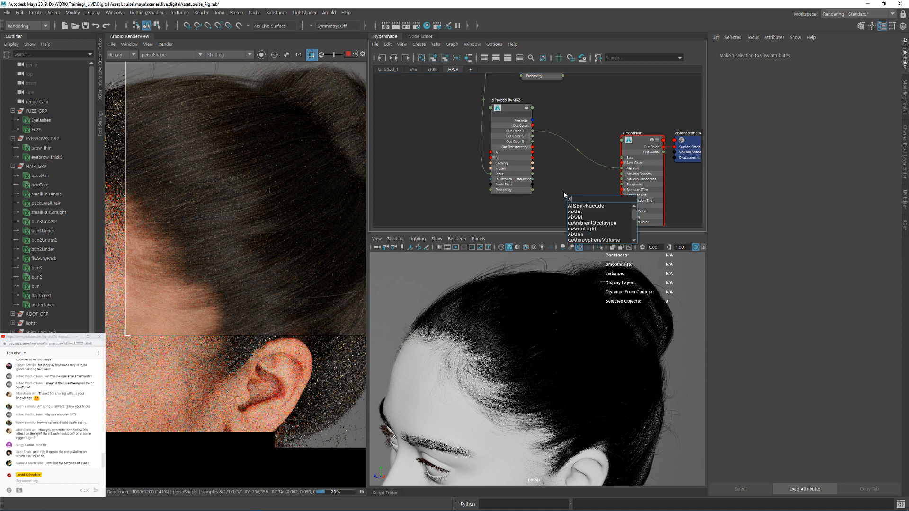
text(ram)
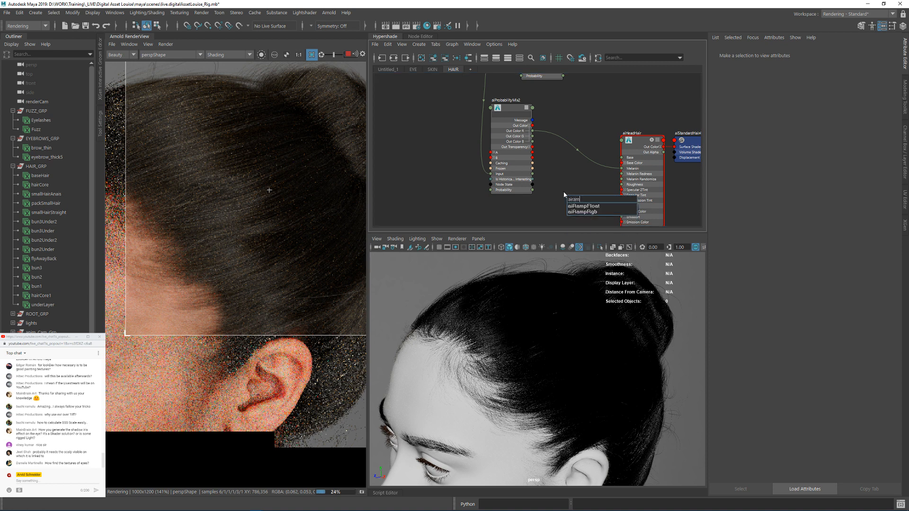
key(Down)
key(Down)
key(Return)
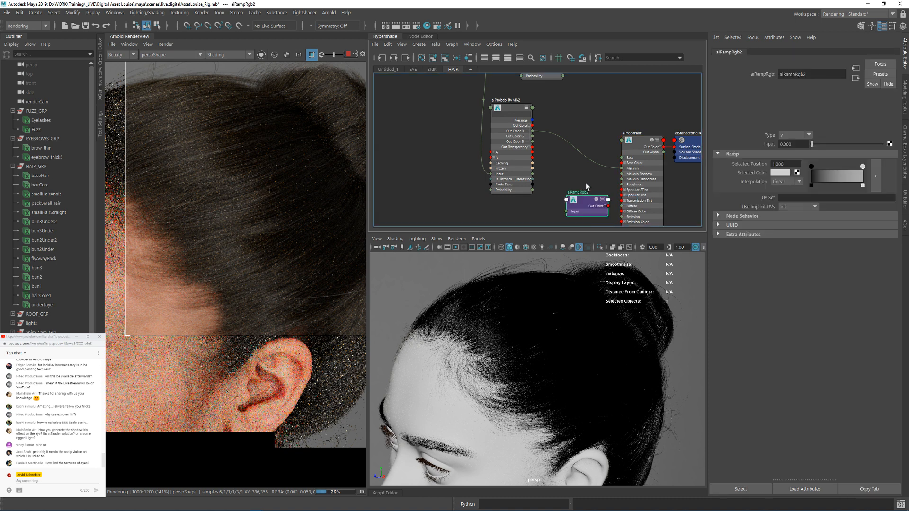
scroll(620, 178, up, 3)
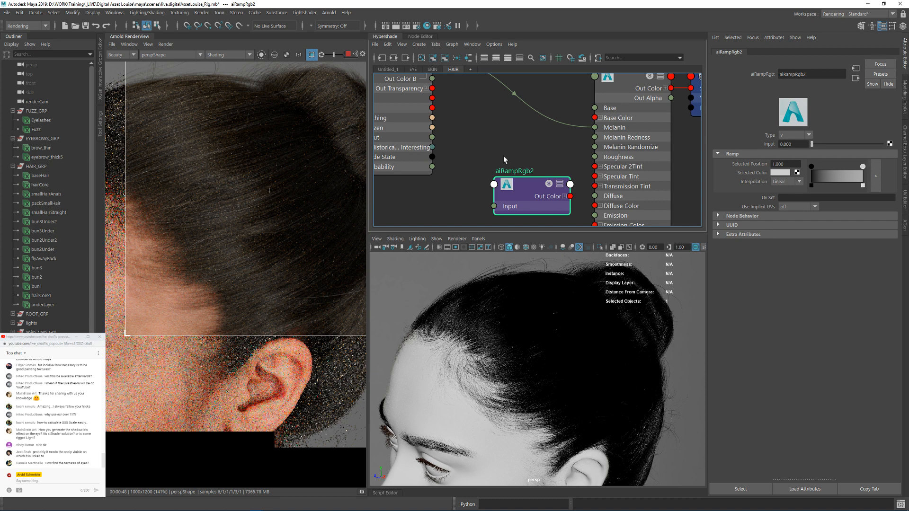
alt+middle_drag(504, 160, 526, 127)
drag(558, 151, 521, 168)
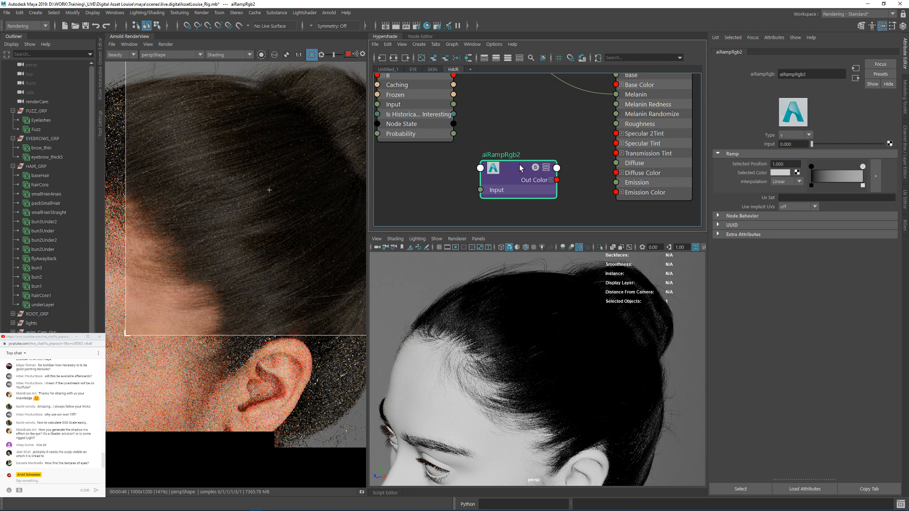
Step: Select the aiHeadHair shader and isolate the selected node in the render
alt+middle_drag(636, 89, 636, 109)
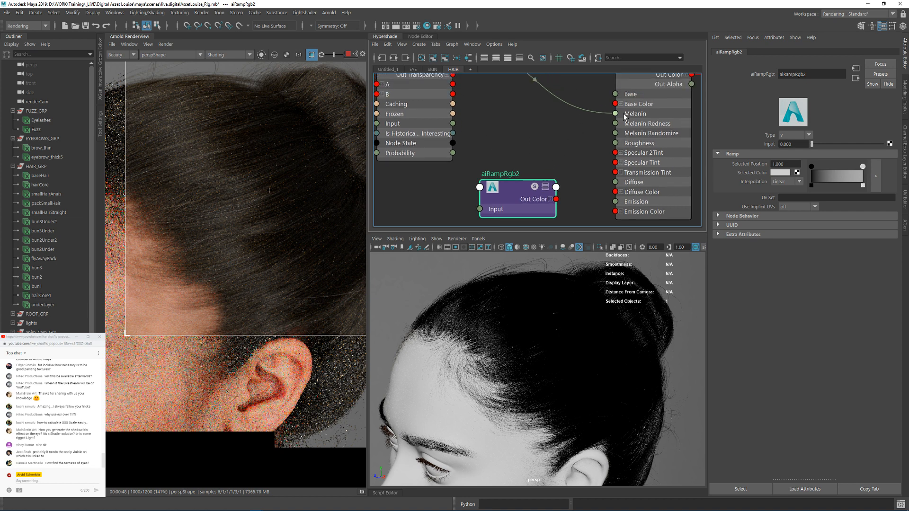
click(636, 109)
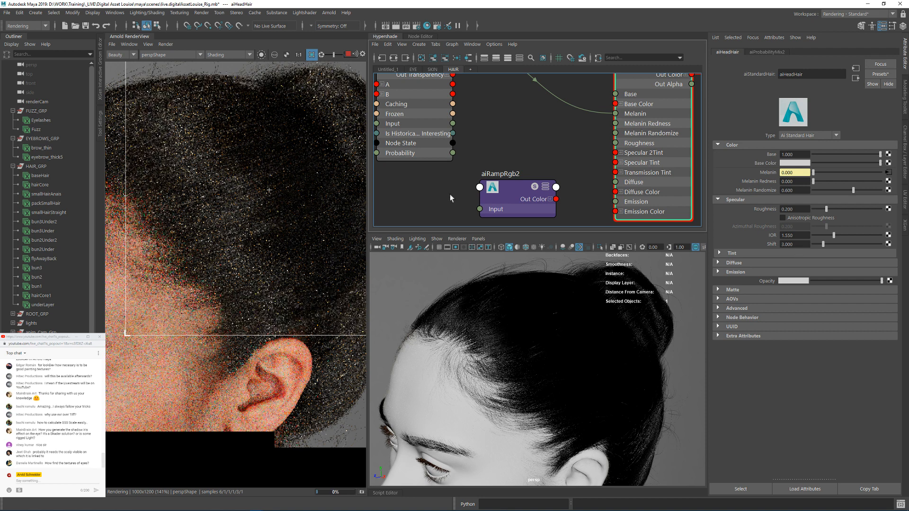
click(262, 55)
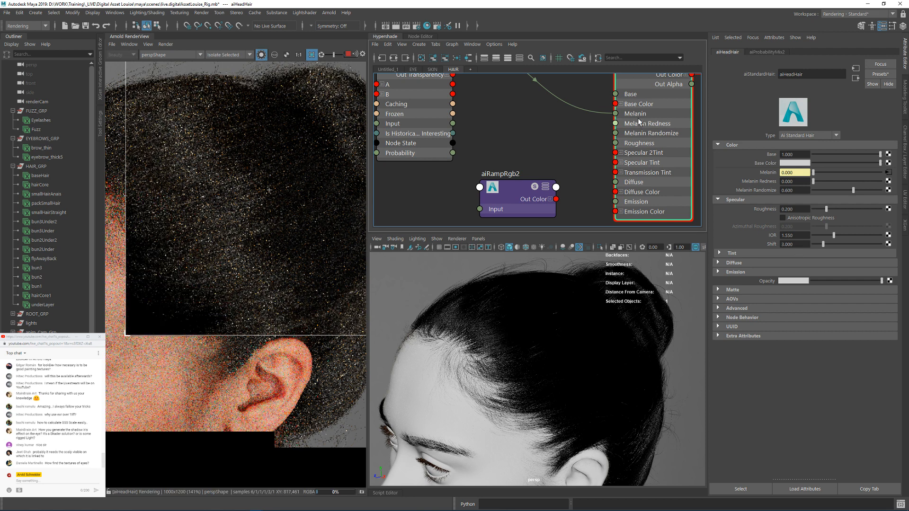
alt+middle_drag(639, 121, 639, 196)
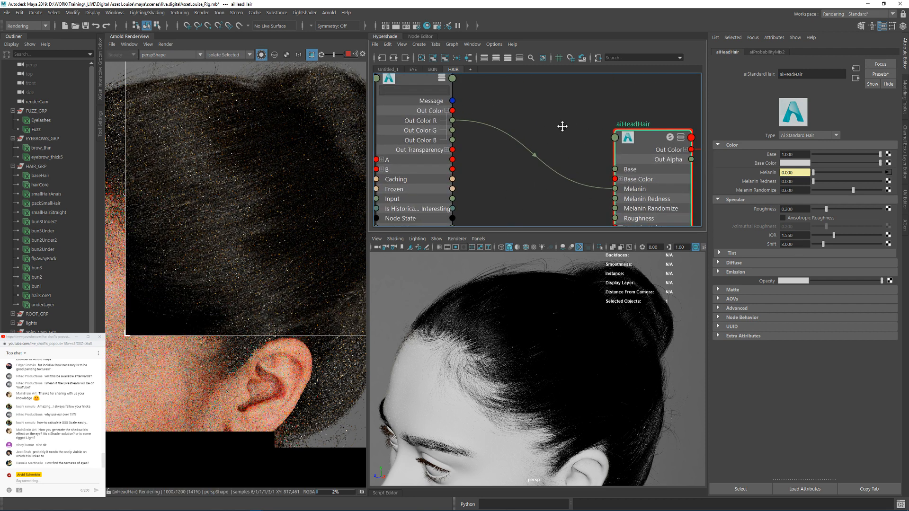
alt+middle_drag(562, 126, 538, 103)
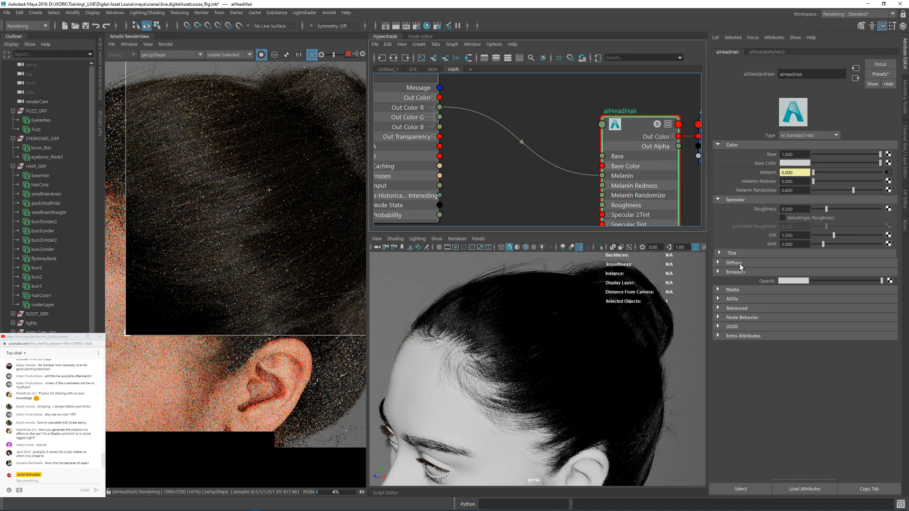
Step: Try a higher Diffuse weight on aiHeadHair, return it to 0 and check the Tint settings
click(740, 264)
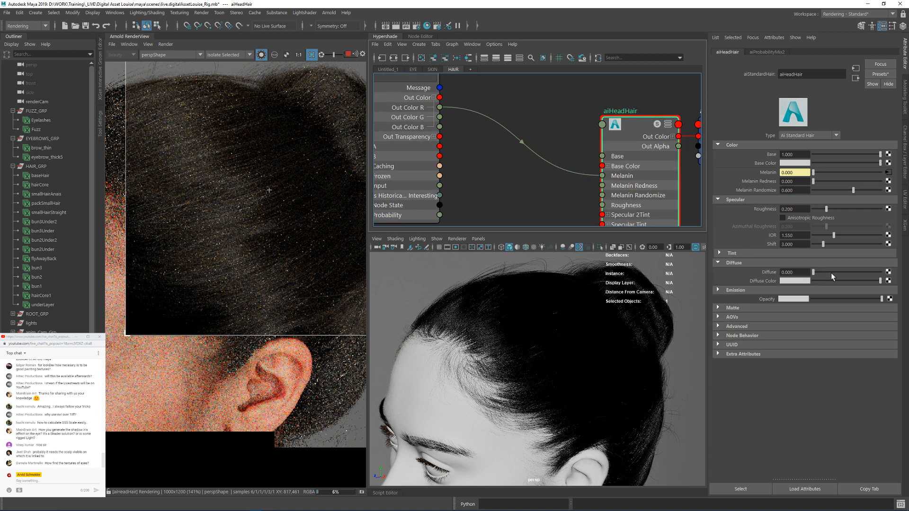
click(832, 273)
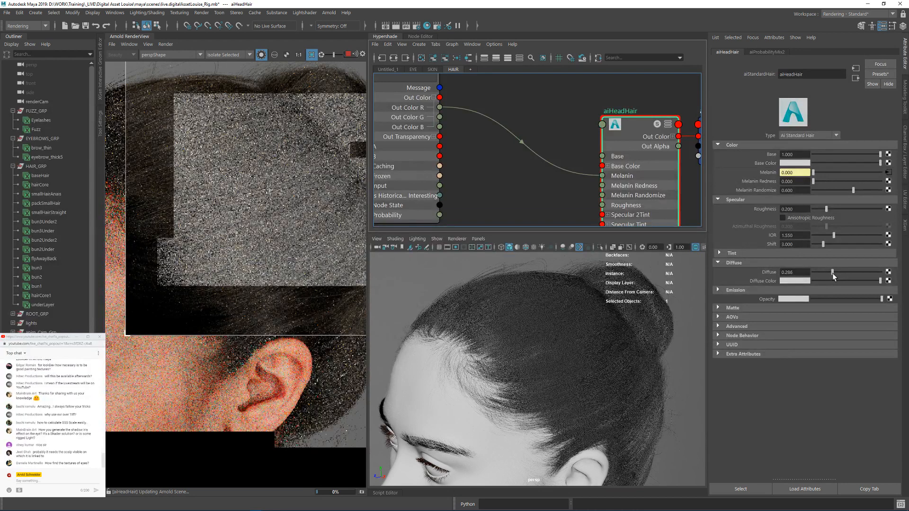
drag(832, 274, 796, 273)
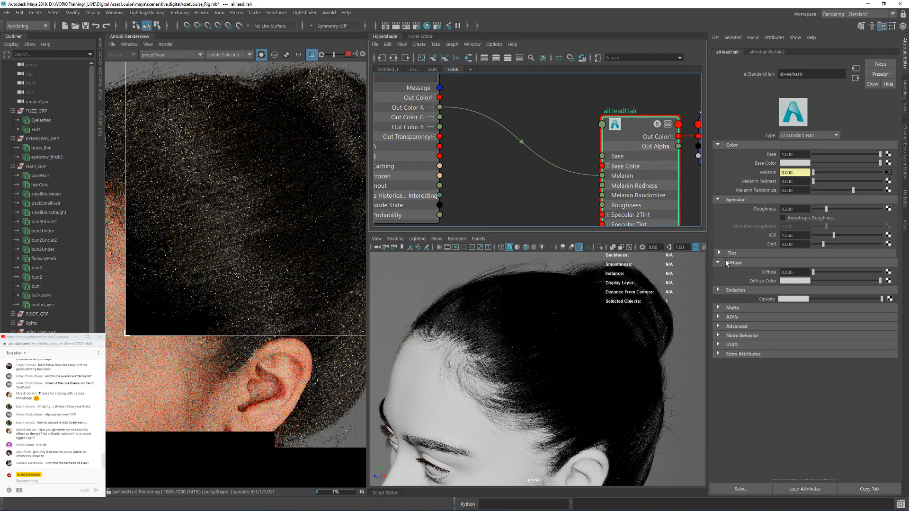
click(724, 255)
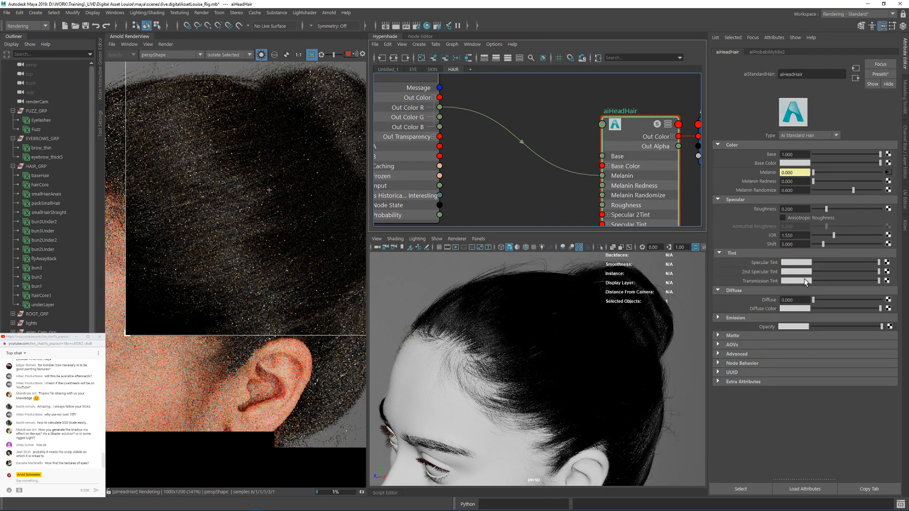
click(722, 256)
Step: Move the aiRampRgb2 node to the input side of aiProbabilityMix2
alt+middle_drag(529, 224, 544, 165)
scroll(544, 167, down, 1)
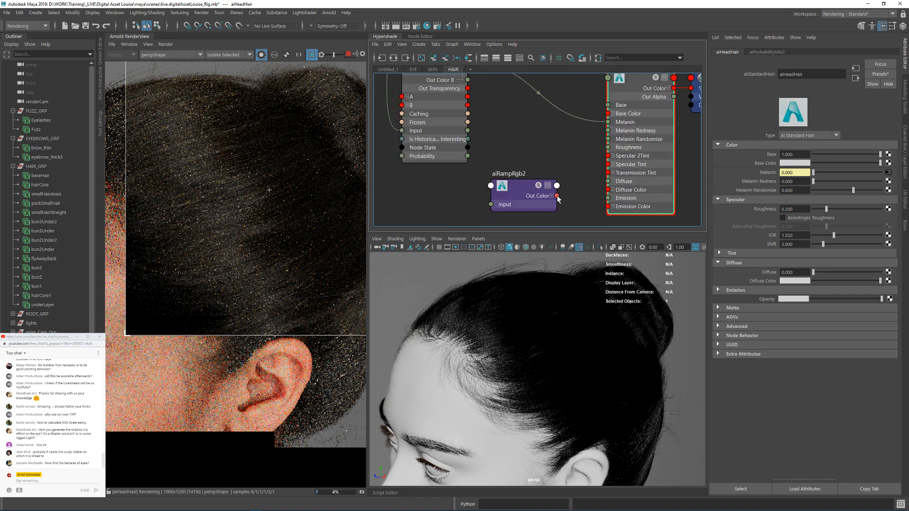
drag(533, 192, 419, 149)
scroll(561, 161, down, 3)
alt+middle_drag(541, 164, 547, 182)
alt+middle_drag(432, 148, 439, 152)
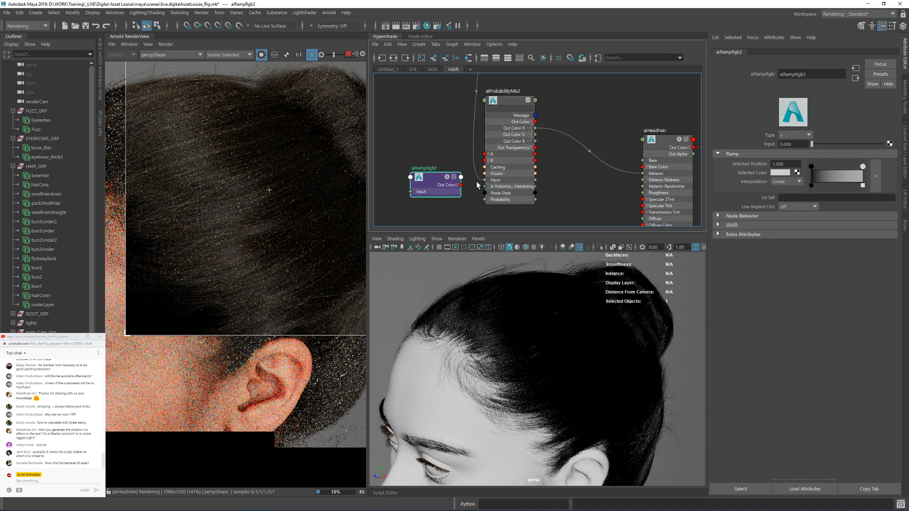
Step: Show aiProbabilityMix2 in the isolated render and connect the ramp's Out Color to its B input
click(509, 101)
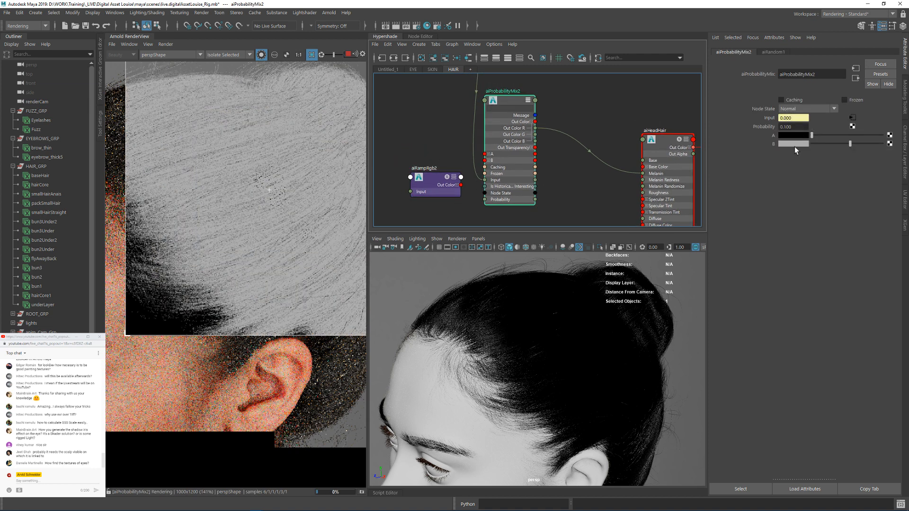
alt+middle_drag(457, 153, 501, 141)
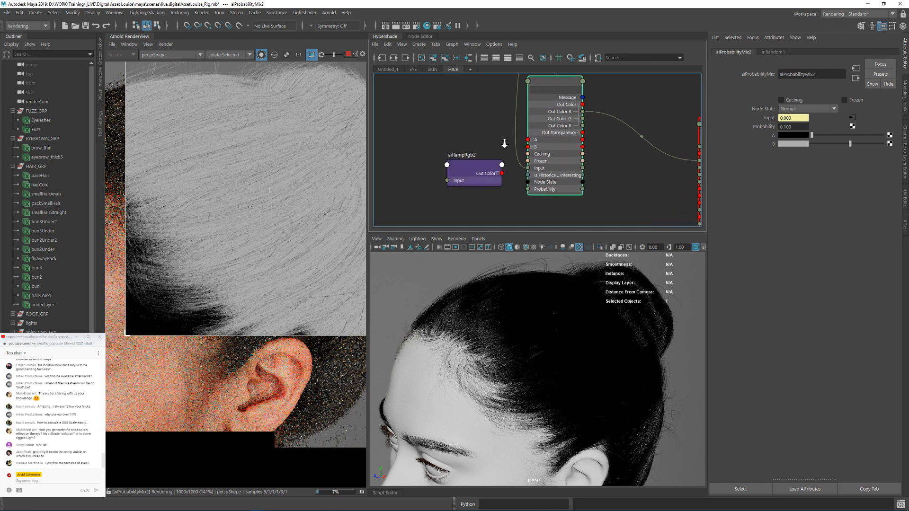
scroll(502, 141, up, 3)
drag(469, 170, 538, 151)
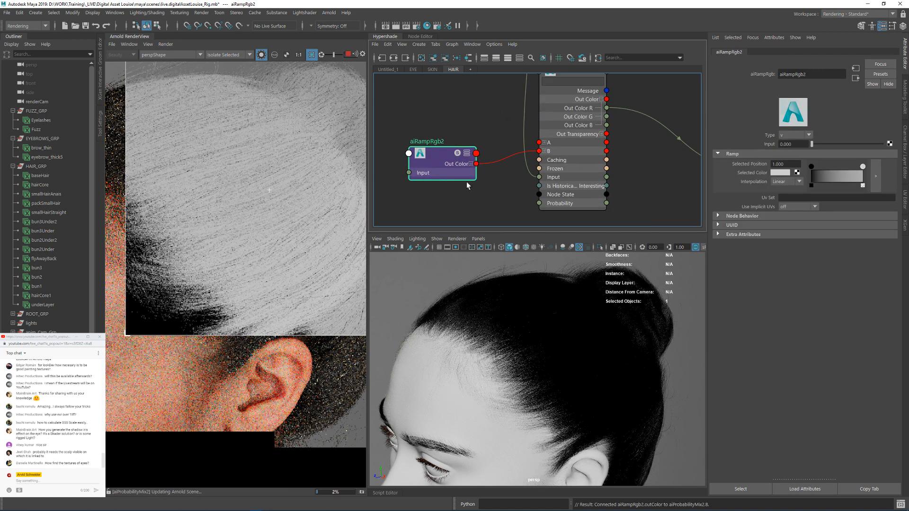
Step: Set Use Implicit UVs to curves_only on aiRampRgb2
alt+middle_drag(669, 113, 642, 157)
scroll(635, 152, down, 3)
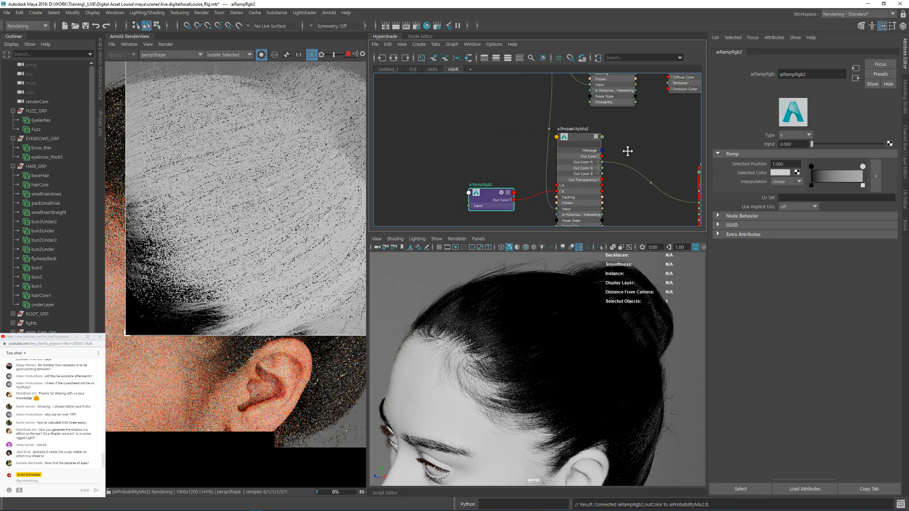
scroll(689, 190, up, 1)
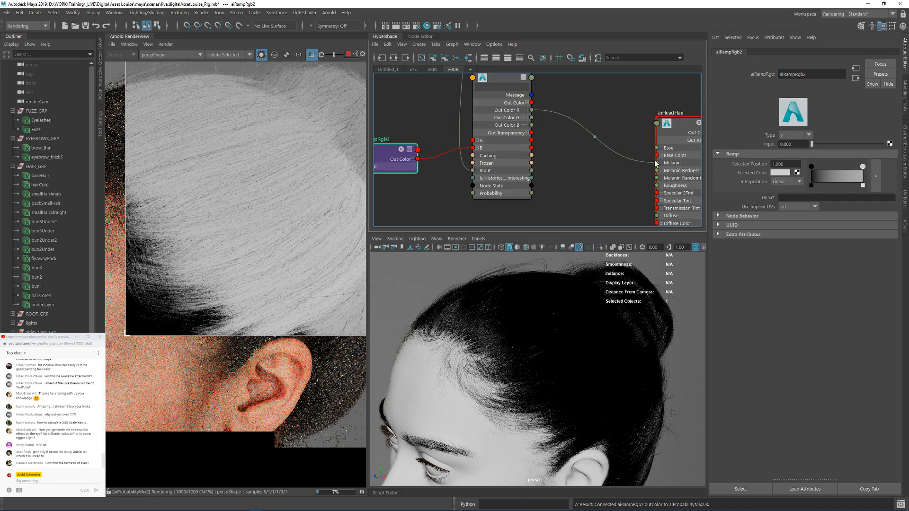
scroll(491, 143, up, 4)
alt+middle_drag(491, 144, 511, 117)
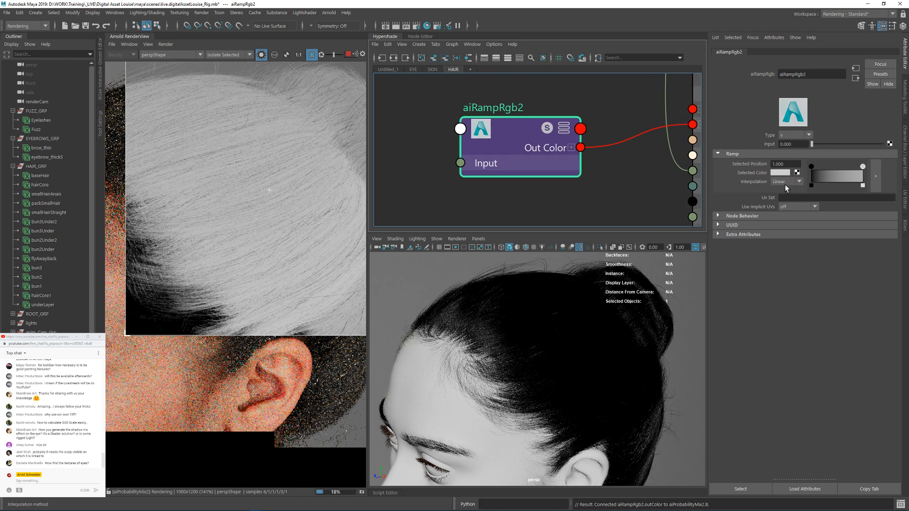
click(791, 207)
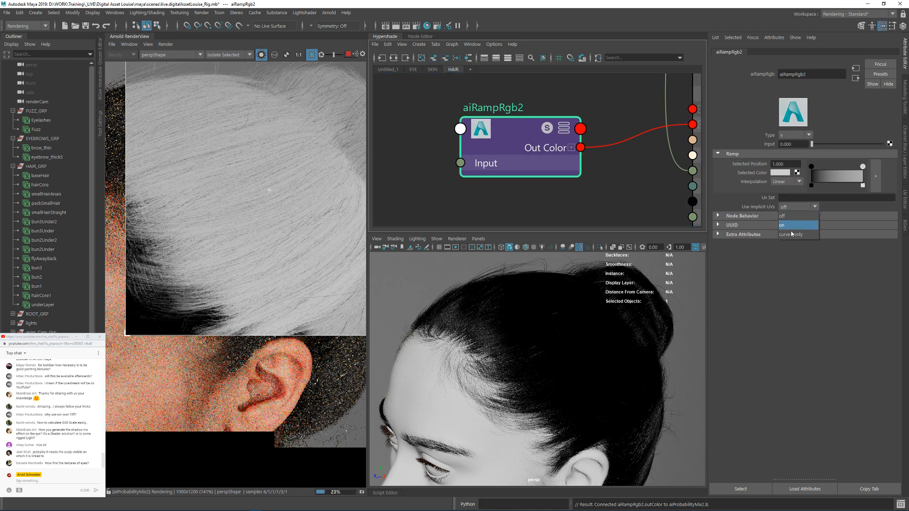
click(792, 223)
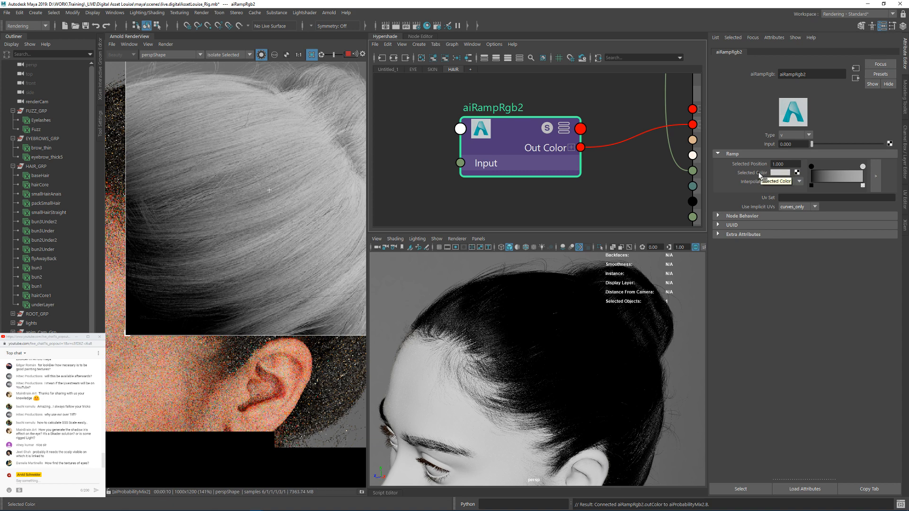
Step: Set the color value of the start stop on aiRampRgb2 to 0.8
click(811, 168)
click(780, 173)
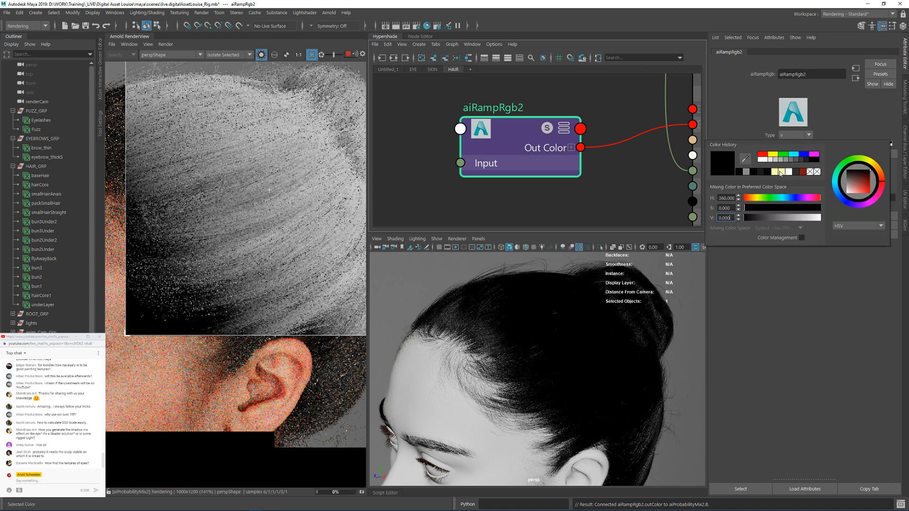
drag(733, 219, 714, 221)
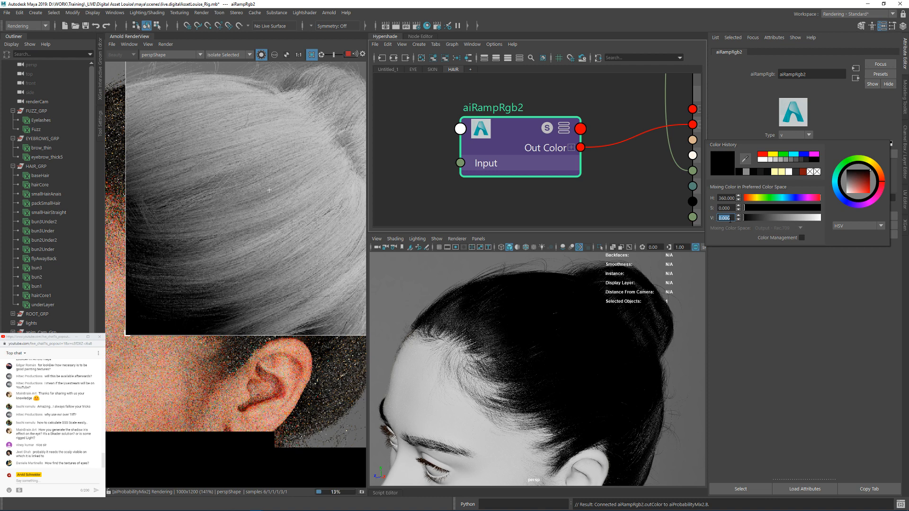
text(0.6)
key(Return)
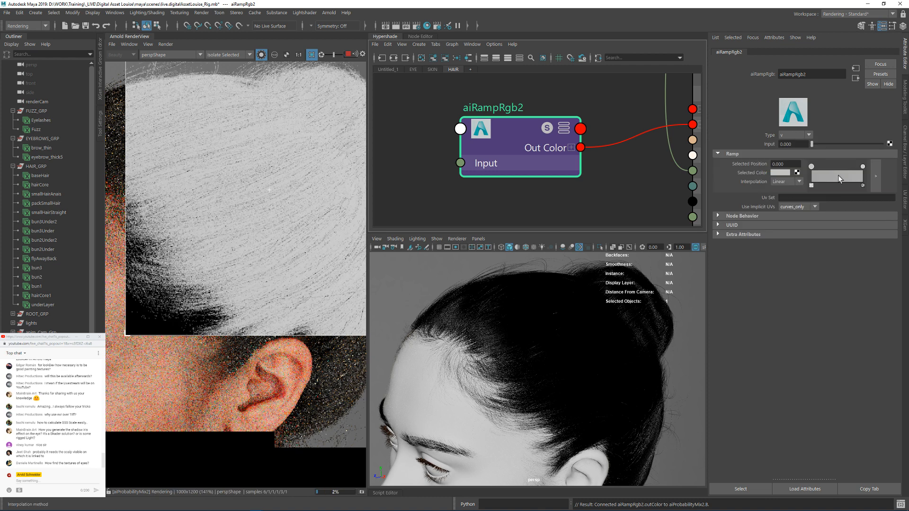
Step: Darken the ramp's end stop to a mid grey and move it to position 0.310
click(863, 167)
click(786, 173)
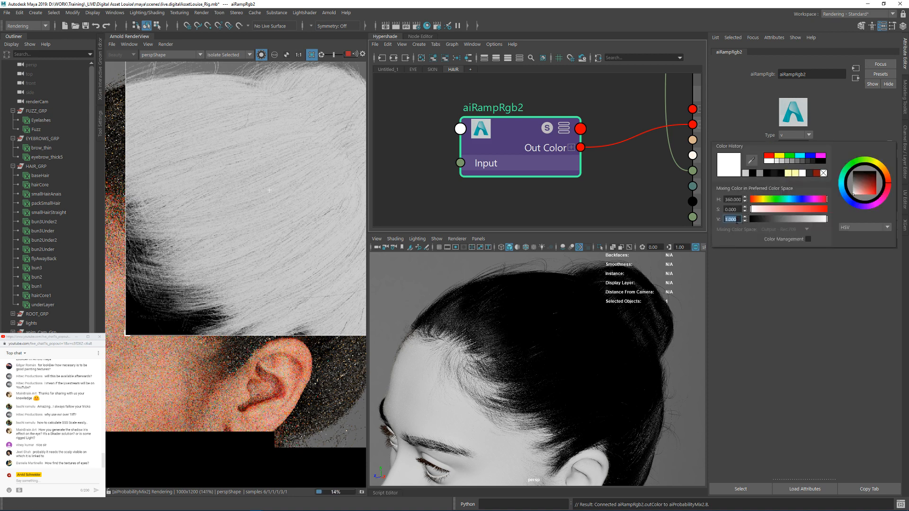
text(0.8)
key(Return)
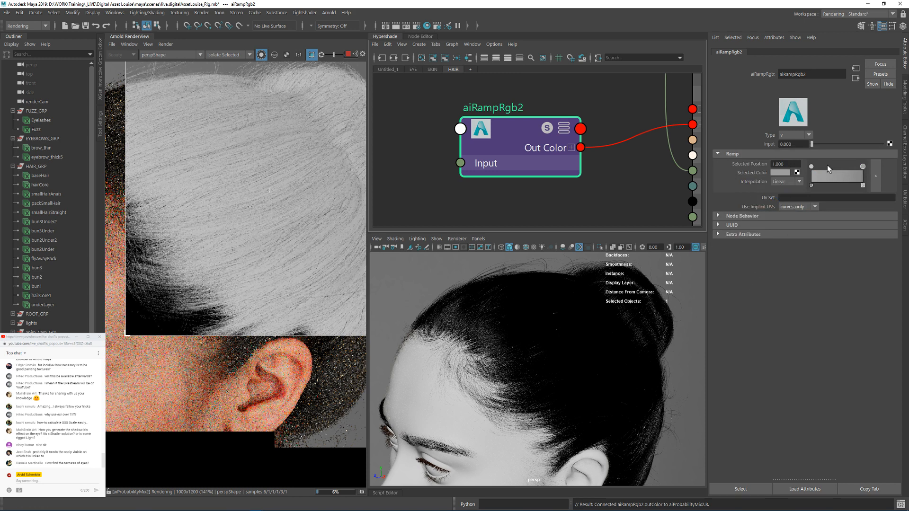
drag(861, 166, 825, 169)
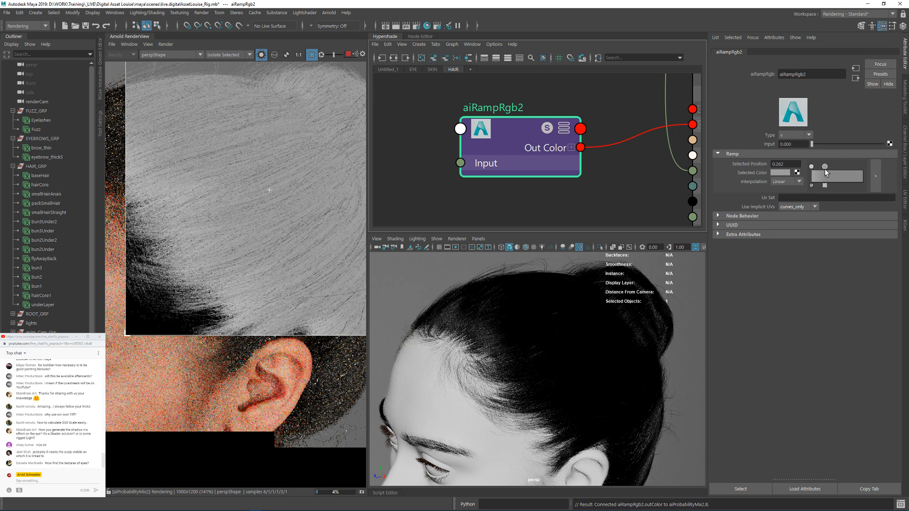
drag(825, 169, 828, 168)
Step: Draw a render region over the hair above the forehead and return from the isolated node to the full shaded render
alt+drag(386, 265, 487, 315)
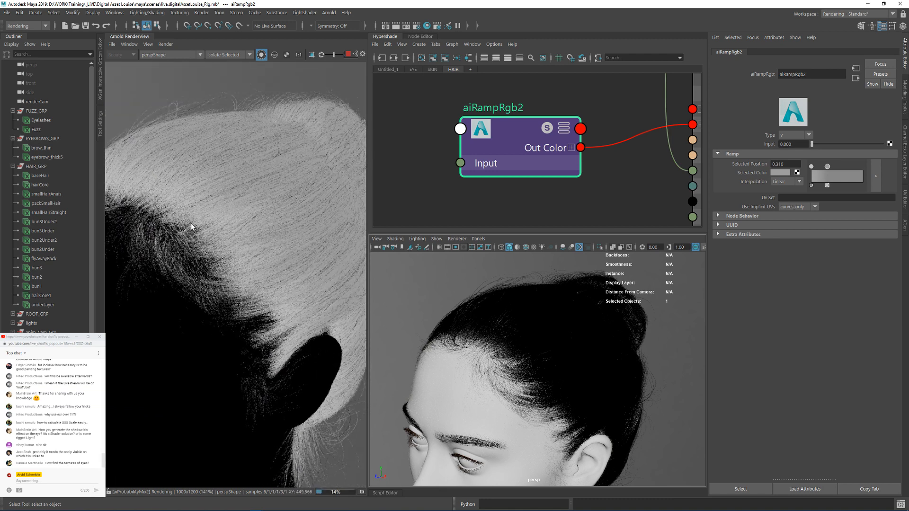
drag(168, 125, 303, 255)
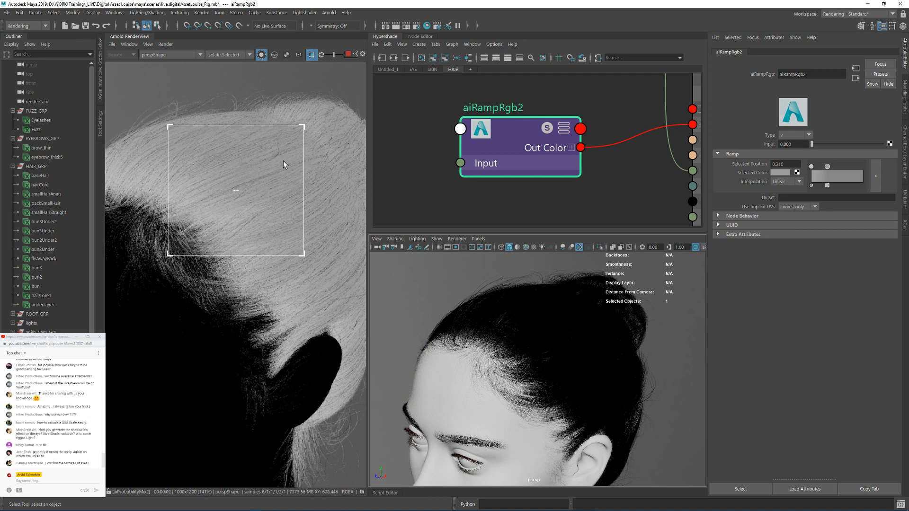
click(260, 54)
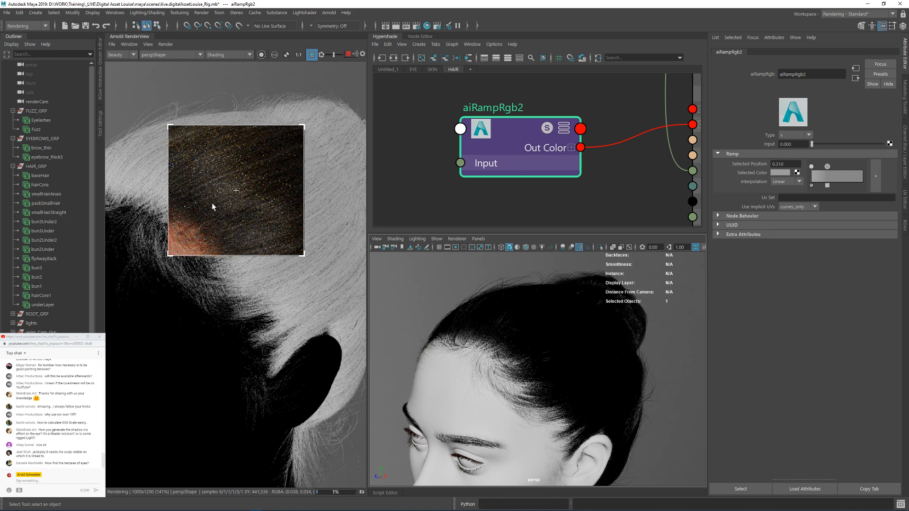
Step: Try a color value of 1.0 on the ramp's start stop and enlarge the render region over the hair
click(812, 167)
click(780, 172)
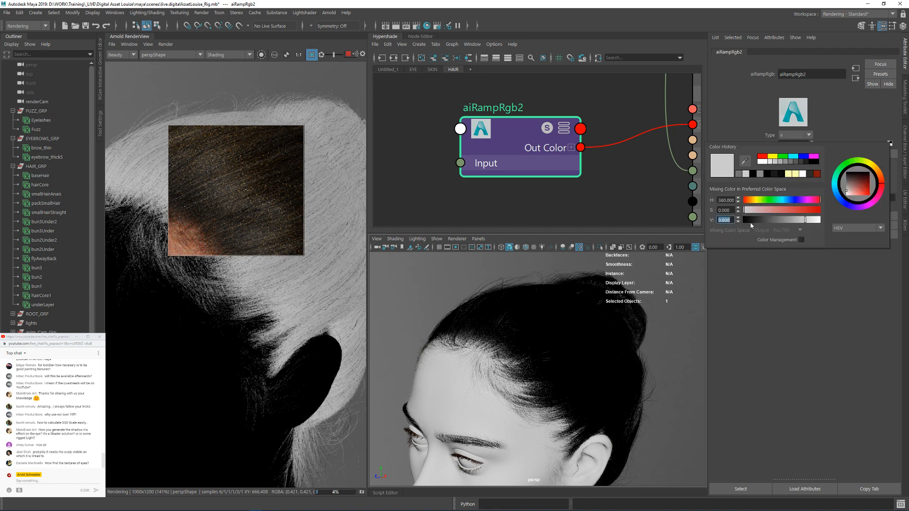
click(738, 217)
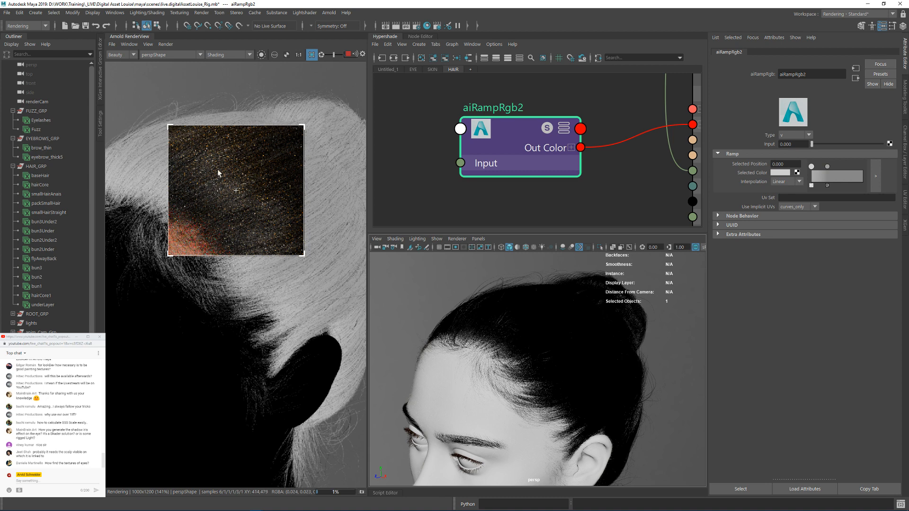
drag(303, 126, 335, 118)
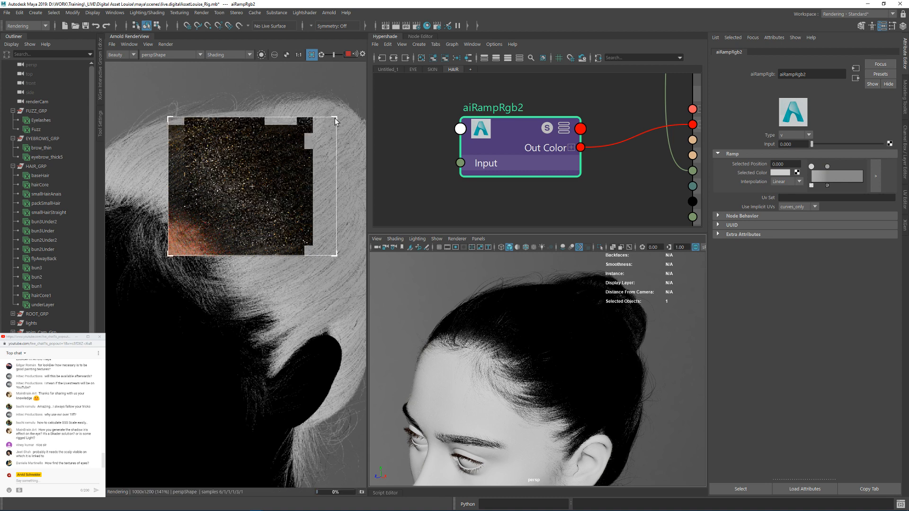
Step: Try a color value of 0.2 on the ramp's second stop
click(827, 166)
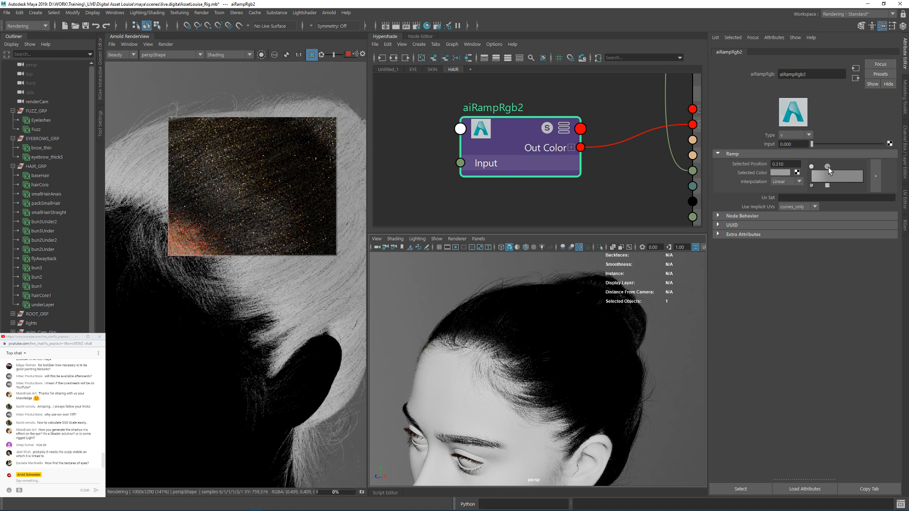
click(784, 174)
text(.3)
key(Return)
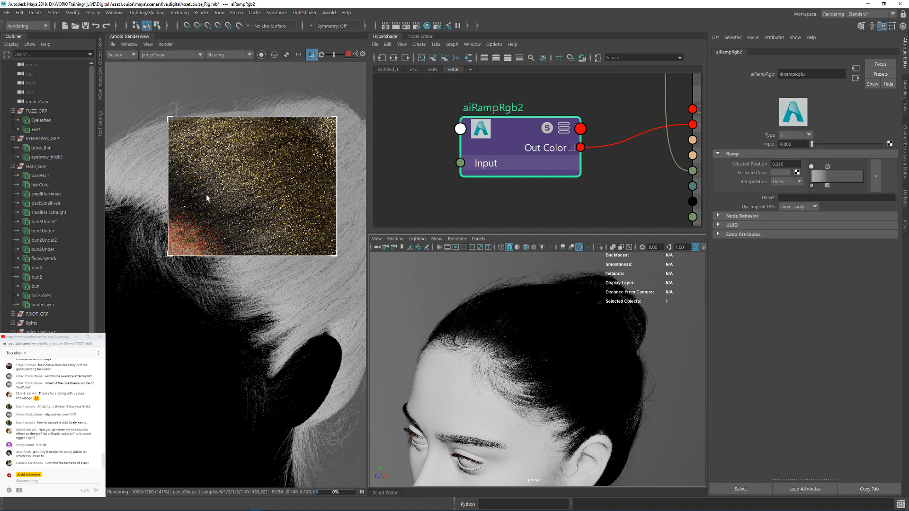
Step: Redraw the render region around the bun and ear, and set the ramp's second stop to position 0.317 and color value 0.5
scroll(217, 178, down, 1)
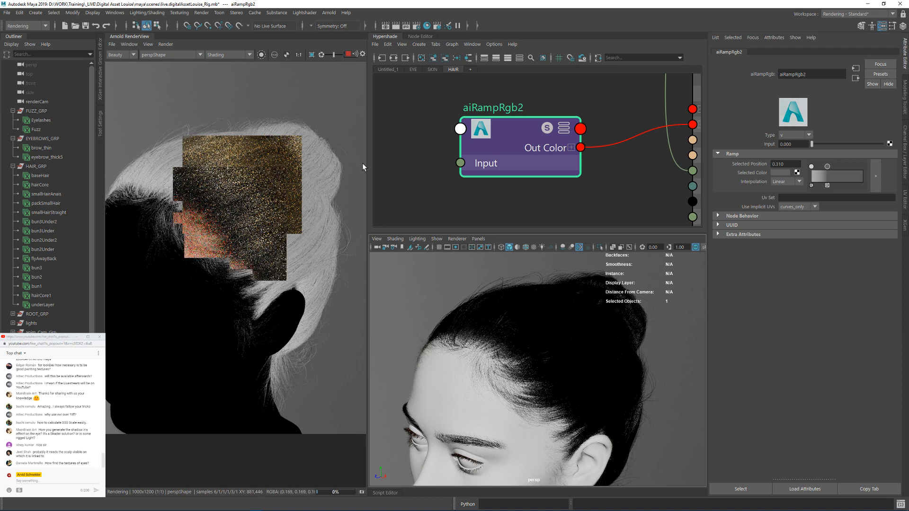
drag(348, 112, 177, 313)
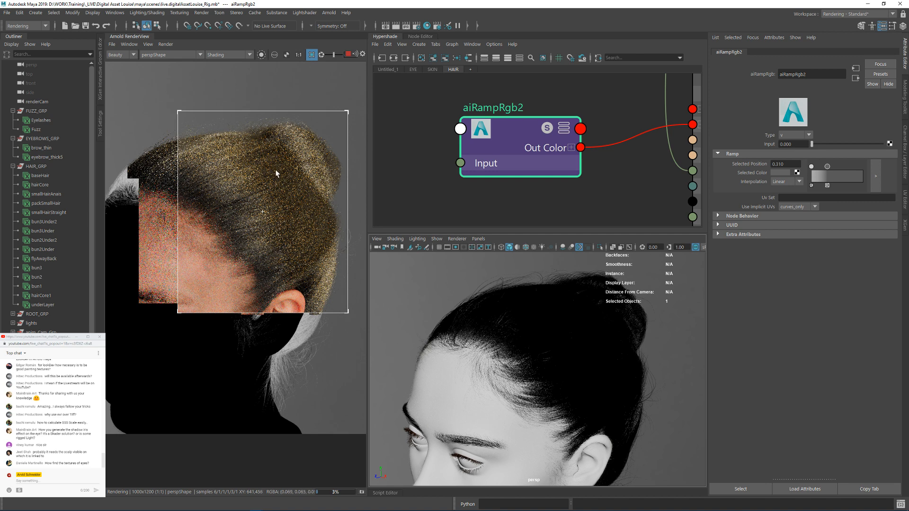
drag(827, 166, 827, 166)
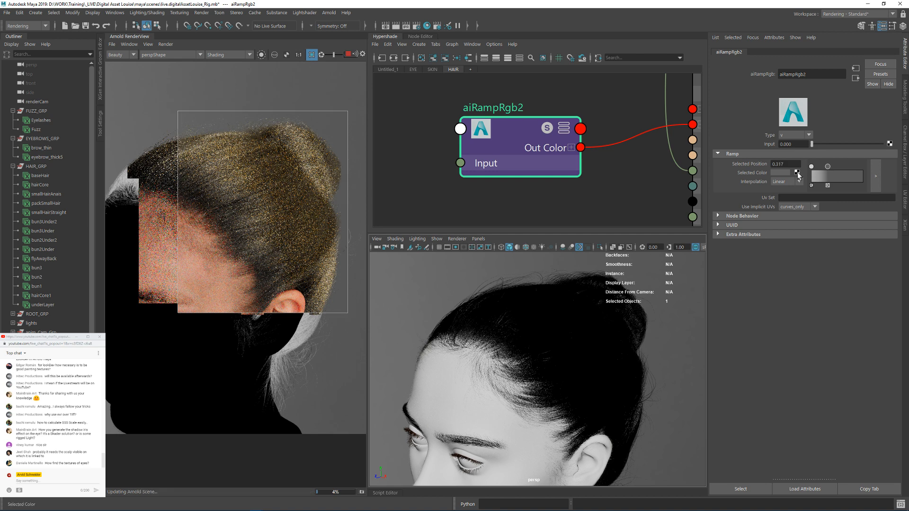
click(783, 171)
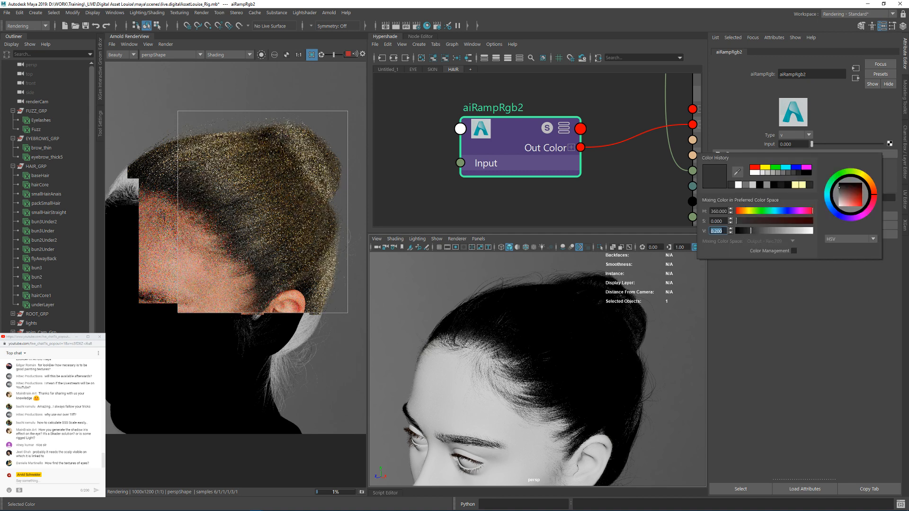
text(.5)
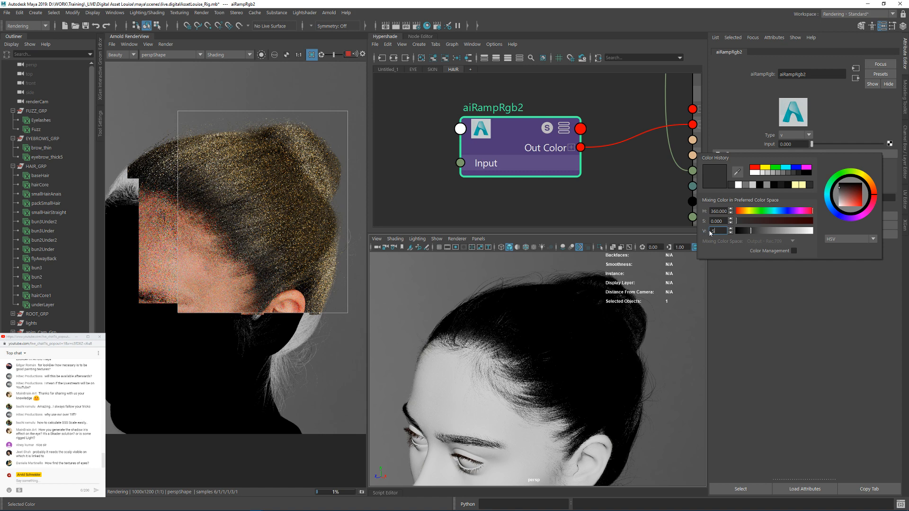
key(Return)
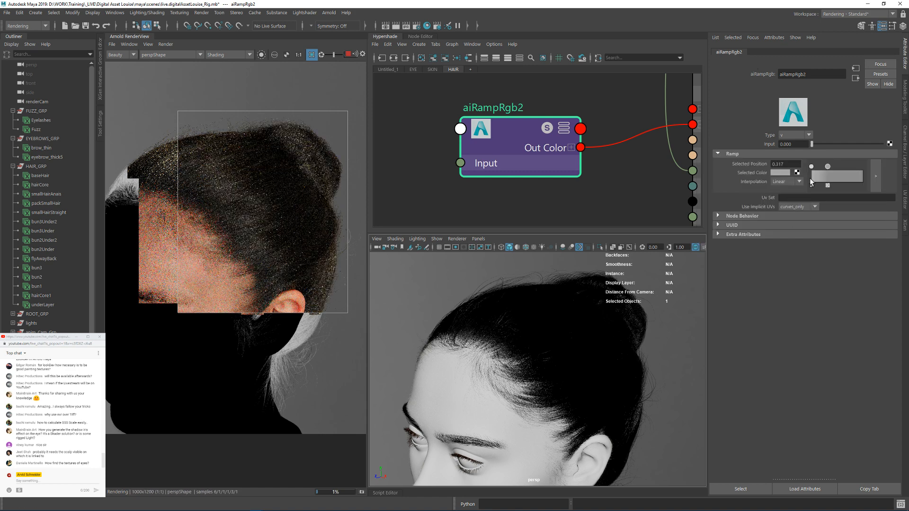
Step: Set the color value of the ramp's start stop at position 0.000 back to 0.8
click(779, 172)
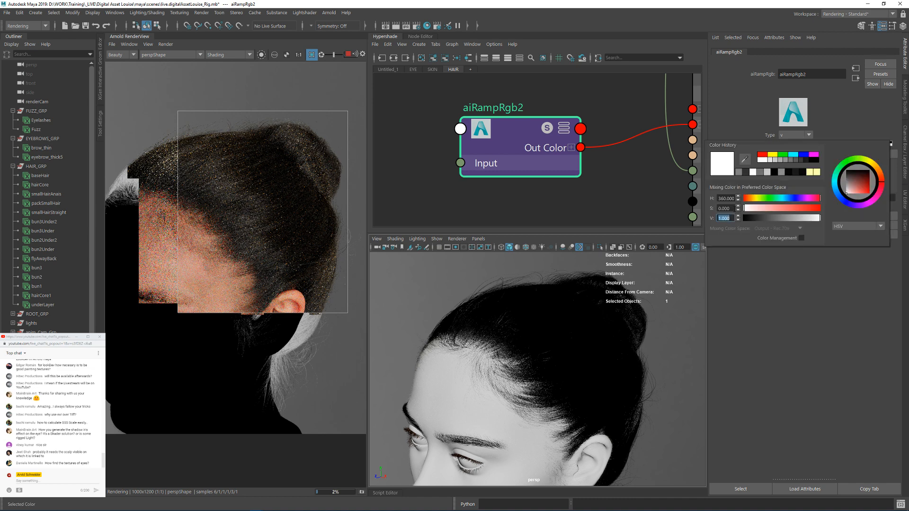
text(.8)
key(Return)
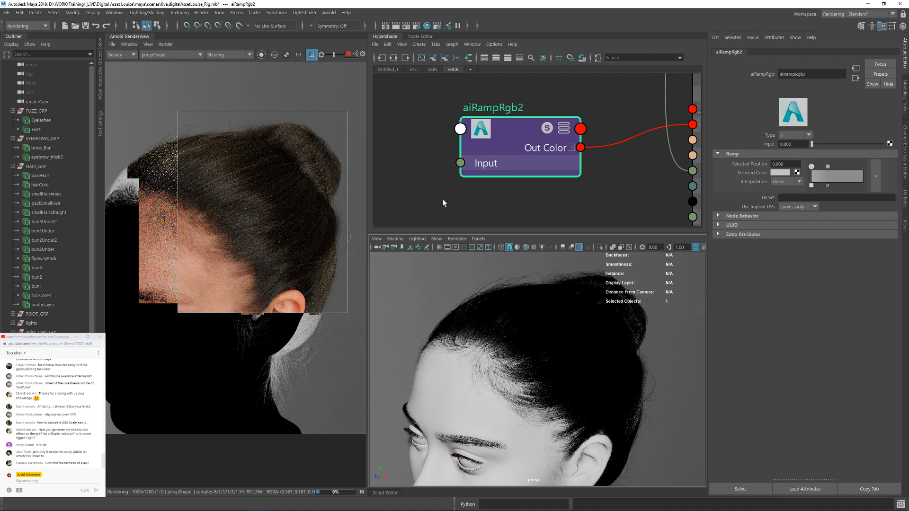
Step: Deselect the ramp node, save the Maya scene and switch to the Louise_Digital_Double project in Mari
click(426, 134)
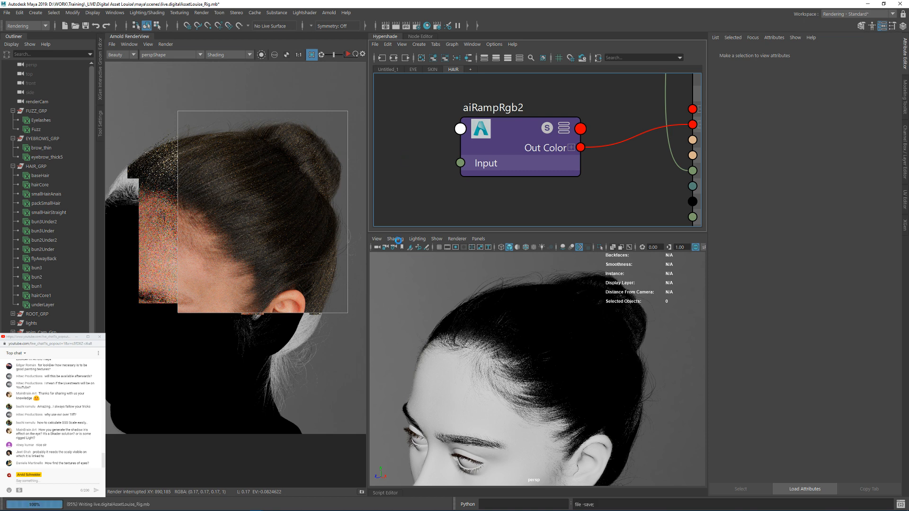
mouse_move(271, 509)
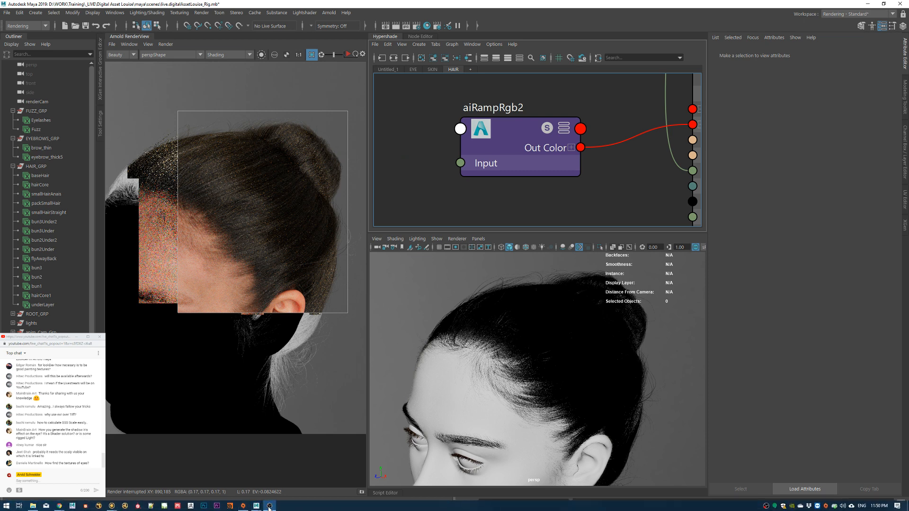
mouse_move(114, 508)
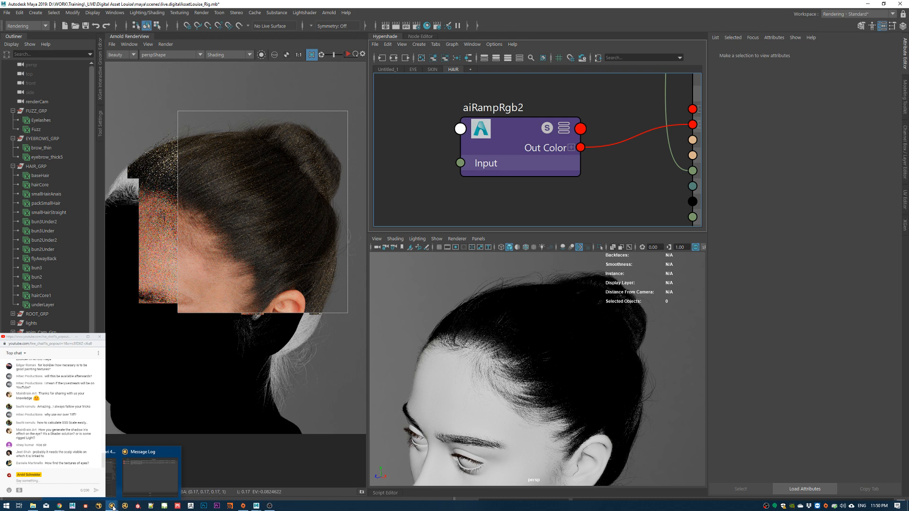
click(112, 476)
Step: Create a black 4096 x 4096 16bit (Half) quick channel and name it highlight
click(708, 67)
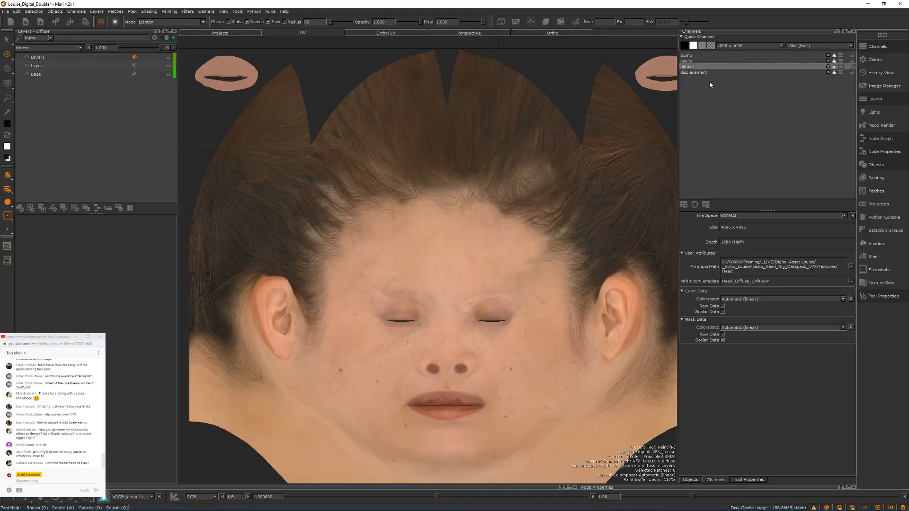
click(685, 47)
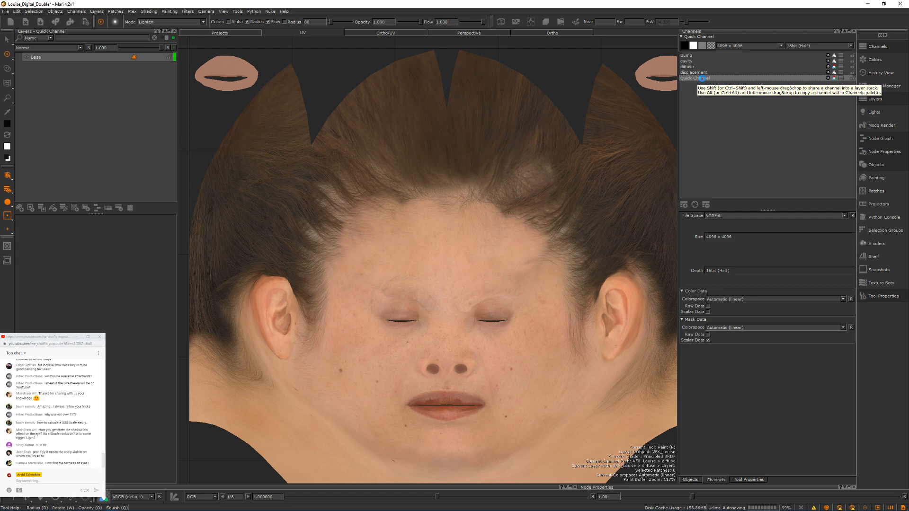
double_click(703, 79)
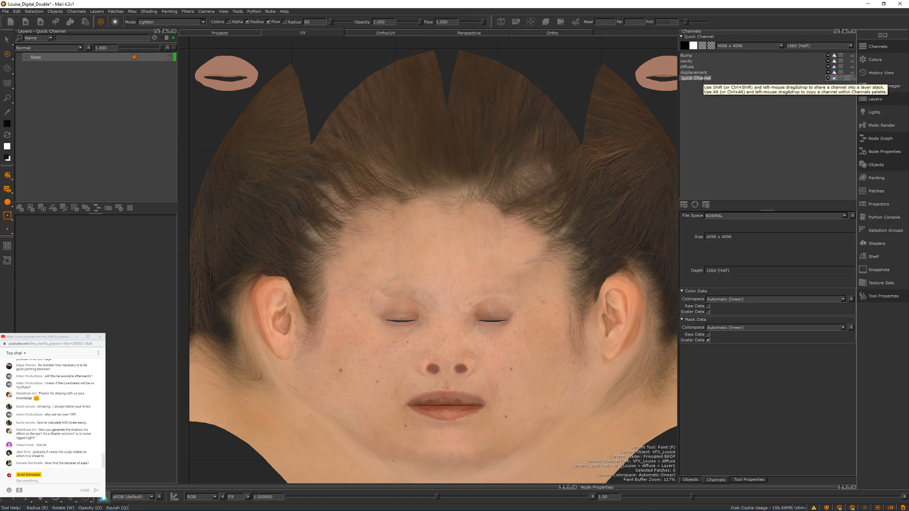
text(highlight)
key(Return)
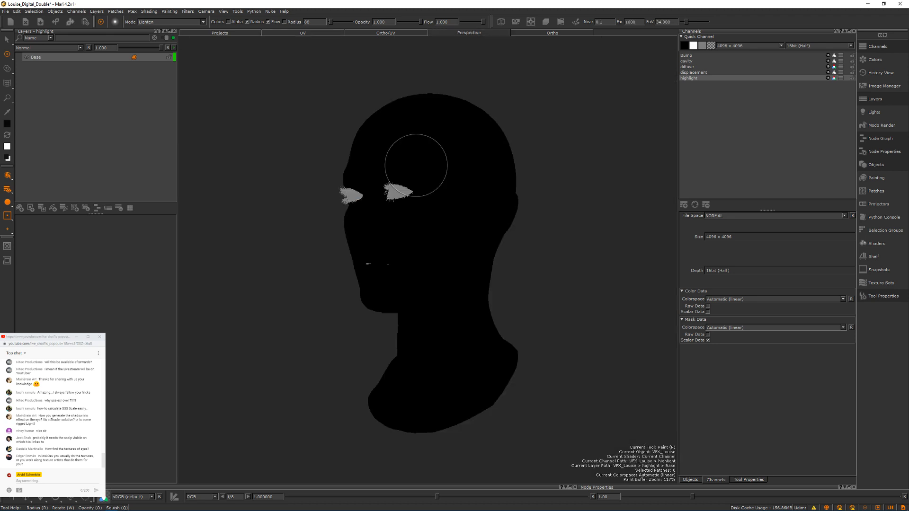
Step: Frame the upper head in the perspective view and swap the paint colors so that white is the foreground
alt+drag(514, 161, 534, 165)
alt+right_drag(534, 164, 522, 140)
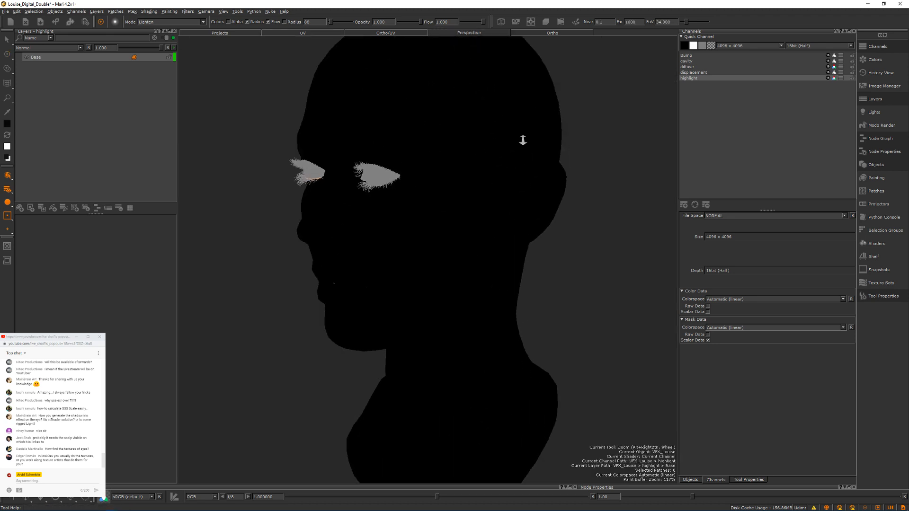
alt+middle_drag(521, 140, 492, 222)
alt+drag(491, 221, 487, 244)
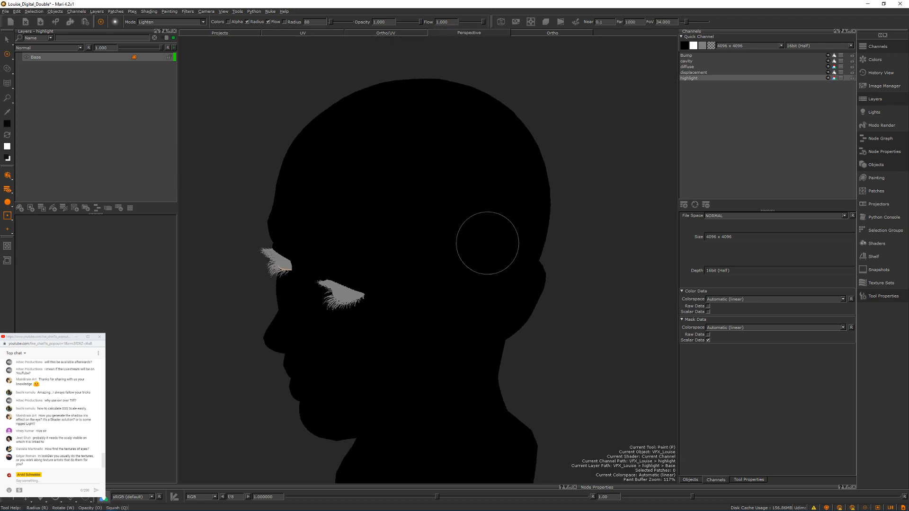
click(8, 135)
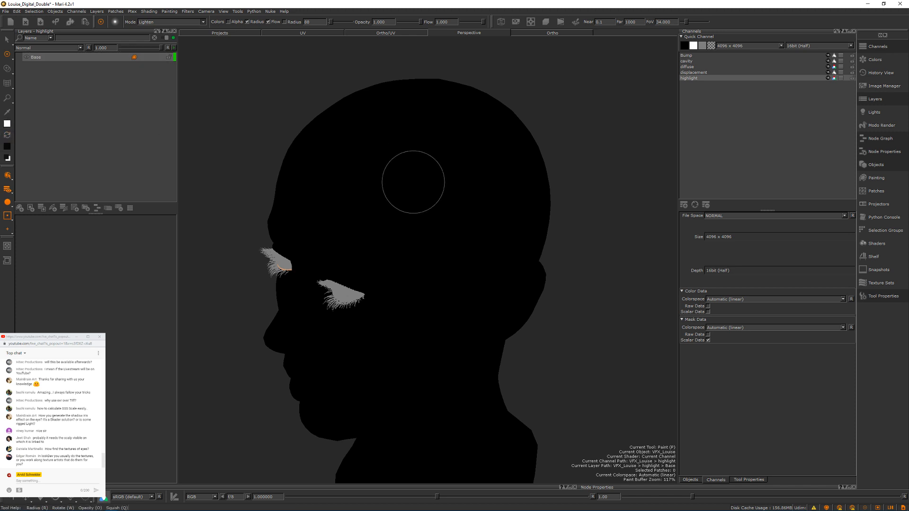
Step: Enlarge the brush radius to 126, test a soft white dab on the side of the head and undo it
alt+drag(503, 169, 486, 198)
click(478, 193)
key(r)
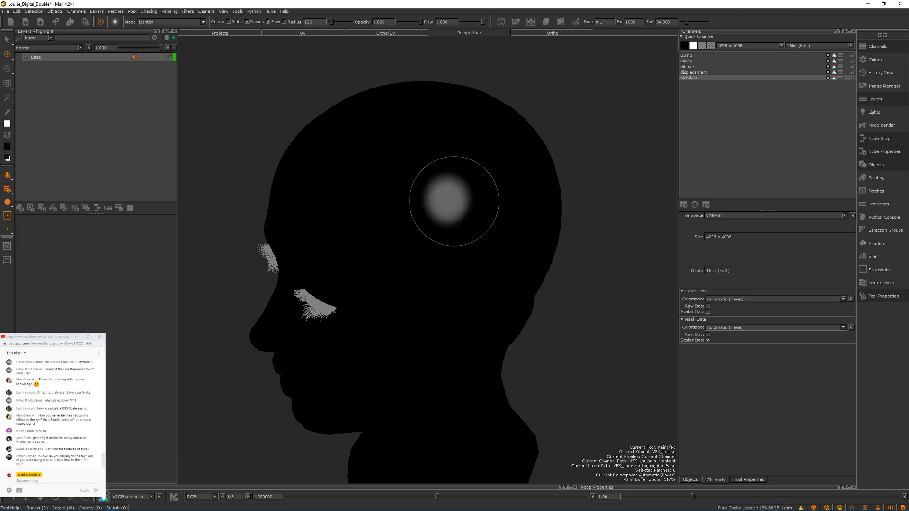
key(ctrl+z)
Step: Turn the head to a side profile and set the lighting on the main mesh to full
alt+drag(470, 183, 447, 175)
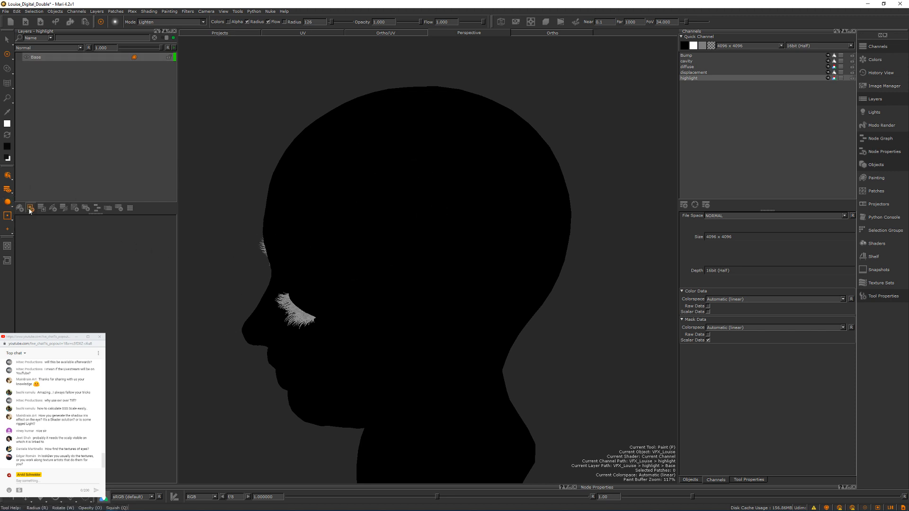
click(10, 204)
click(20, 222)
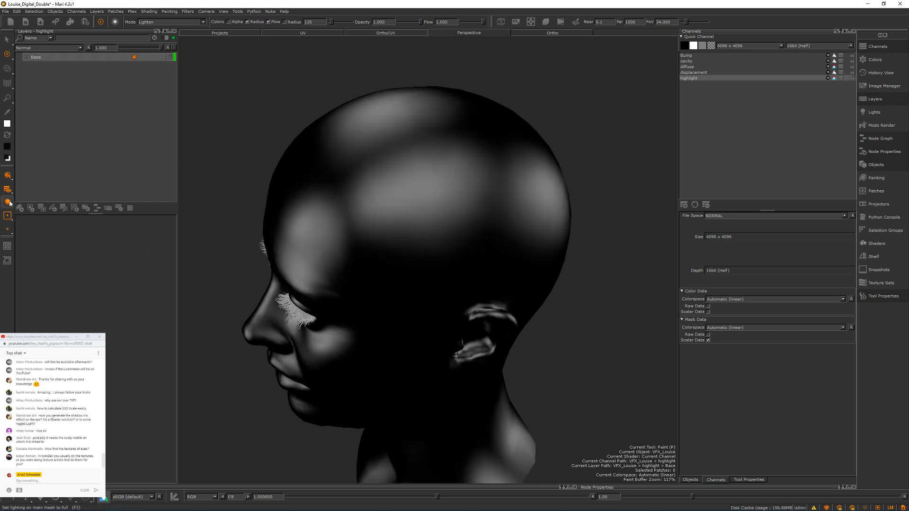
Step: Set the lighting on the main mesh to flat and paint a soft white dab on the side of the head
alt+drag(345, 156, 331, 172)
click(8, 202)
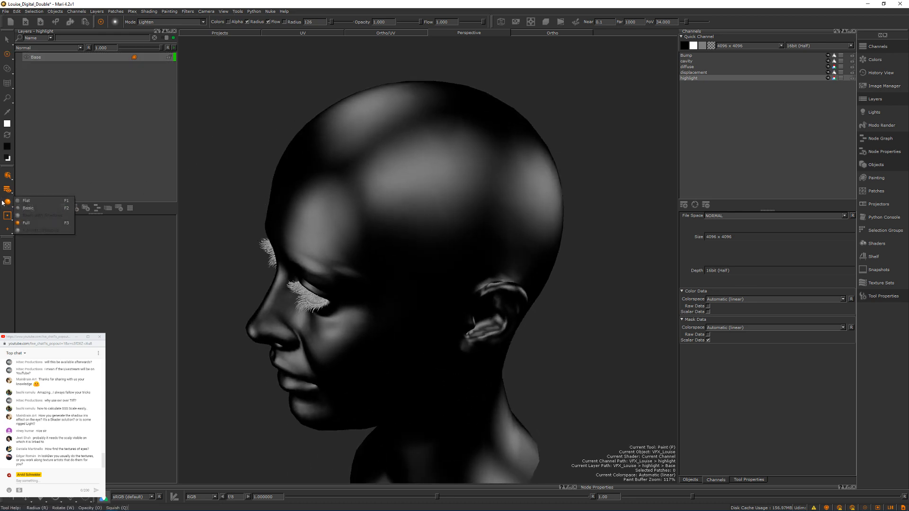
click(26, 202)
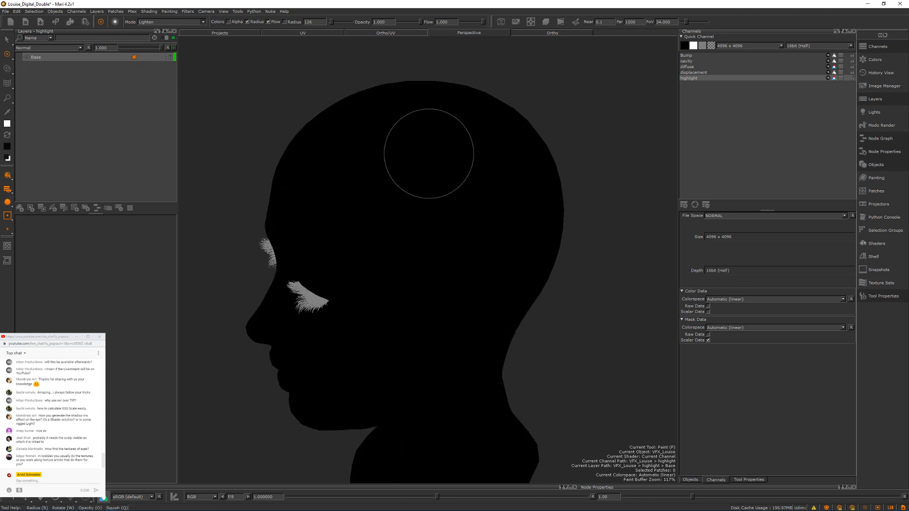
click(432, 201)
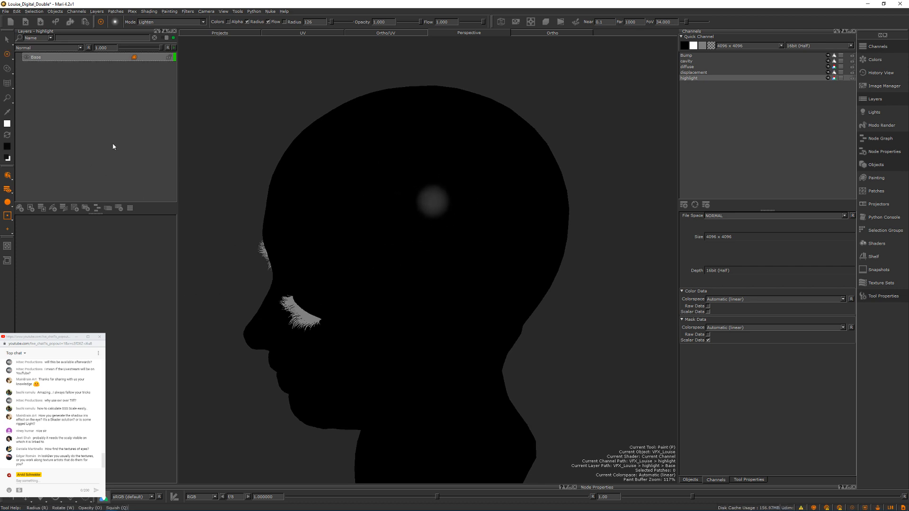
Step: Reduce the brush radius to 34, paint a smaller white dab over the existing one and bake it
key(r)
drag(410, 184, 366, 184)
drag(431, 199, 432, 199)
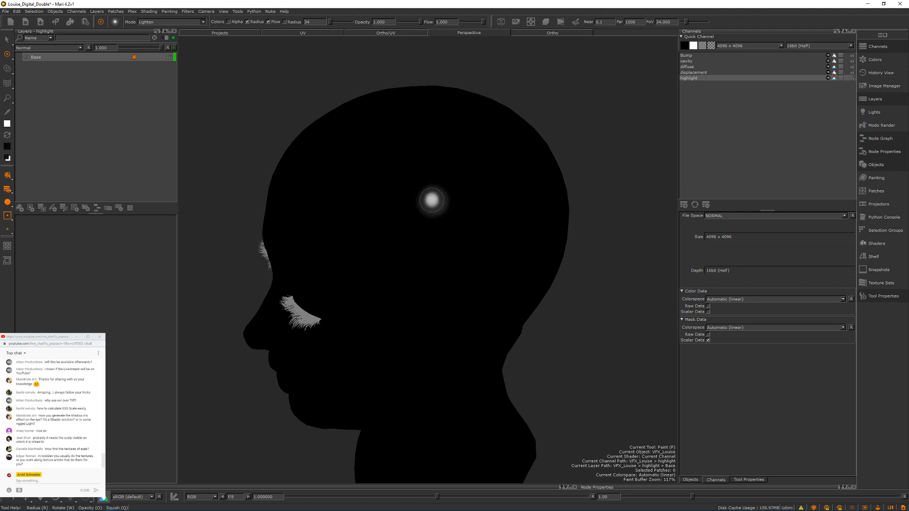
key(b)
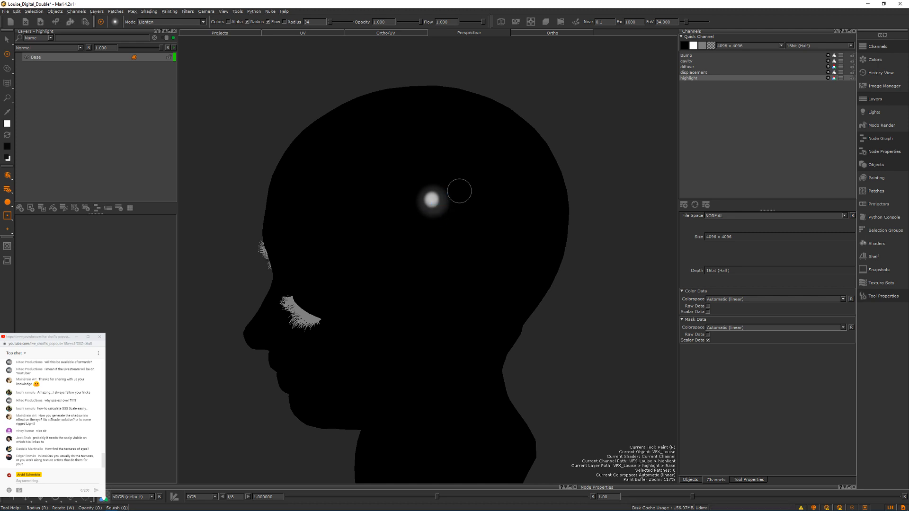
Step: Paint a group of scattered bright white dots across the side of the head above the ear
mouse_move(441, 163)
alt+mouse_down()
mouse_move(426, 179)
mouse_move(428, 166)
alt+mouse_up()
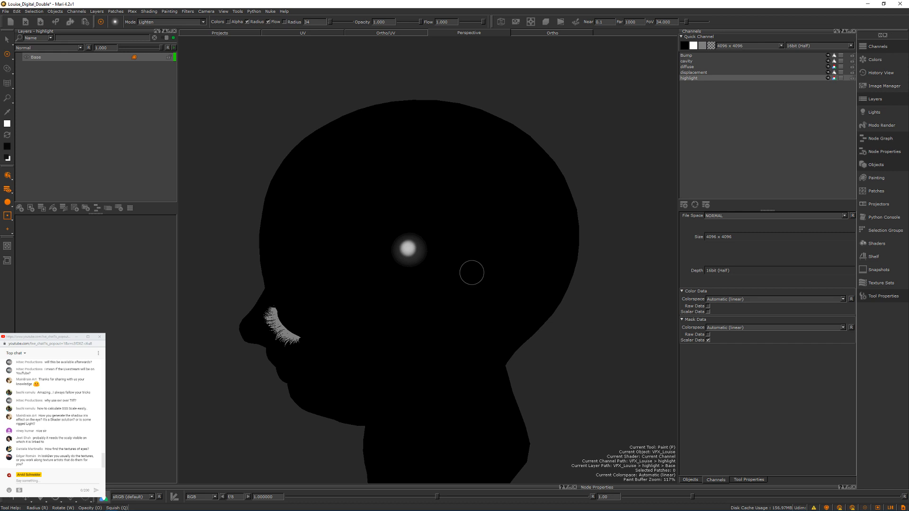
click(455, 277)
click(456, 226)
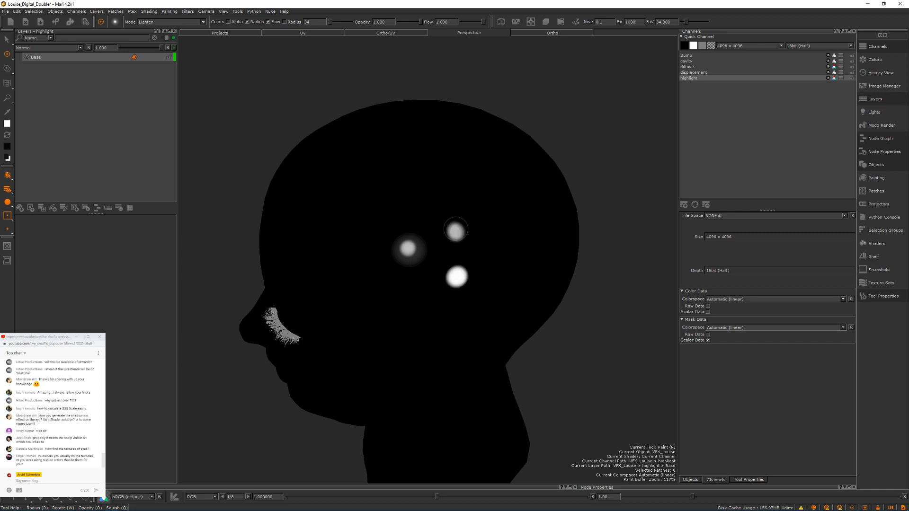
click(392, 200)
drag(402, 232, 413, 246)
click(412, 246)
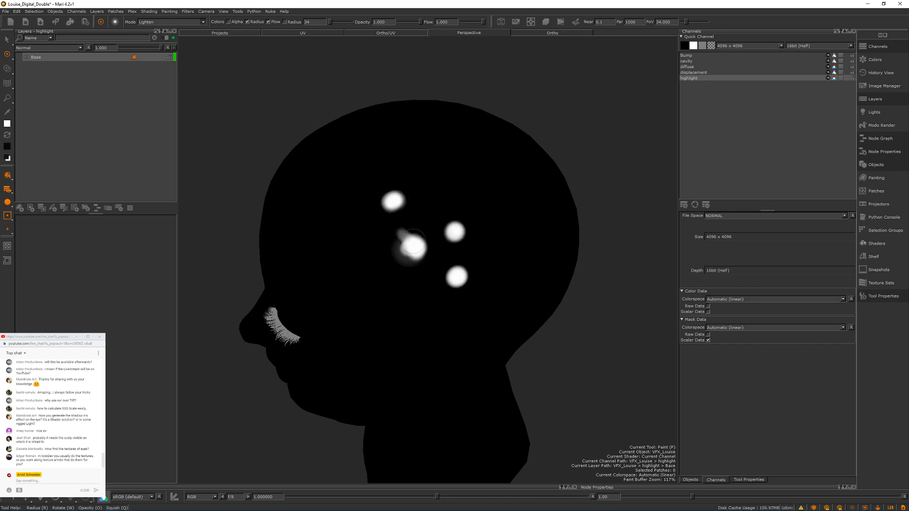
click(456, 190)
click(506, 220)
click(510, 248)
Step: Add faint short white strokes and dabs between and around the bright dots, up toward the crown
mouse_move(416, 160)
mouse_down()
mouse_move(410, 173)
mouse_move(384, 176)
mouse_up()
mouse_move(375, 162)
mouse_down()
mouse_move(384, 174)
mouse_move(485, 175)
mouse_up()
drag(444, 220, 509, 249)
drag(486, 268, 494, 269)
drag(435, 284, 444, 302)
drag(475, 304, 516, 285)
drag(527, 272, 530, 267)
drag(527, 215, 516, 200)
click(447, 162)
mouse_move(393, 147)
mouse_down()
mouse_move(391, 136)
mouse_move(407, 128)
mouse_up()
drag(421, 134, 429, 130)
click(443, 137)
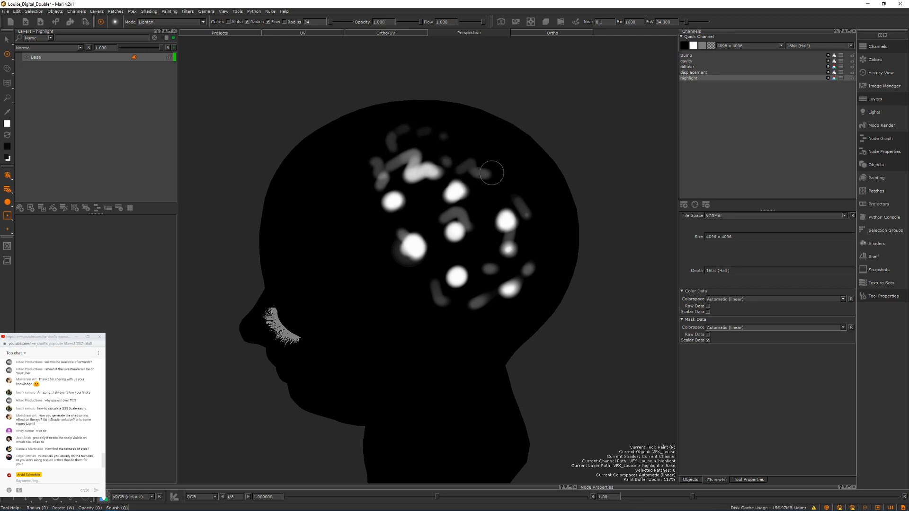
Step: Paint scattered white dots on the upper part of the opposite side of the head
alt+drag(491, 175, 357, 202)
click(452, 214)
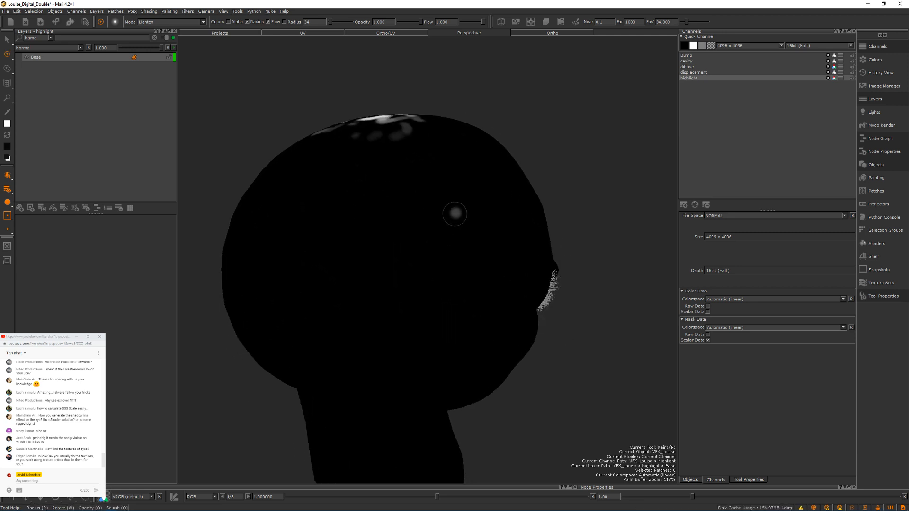
click(408, 176)
click(394, 199)
click(366, 175)
click(399, 222)
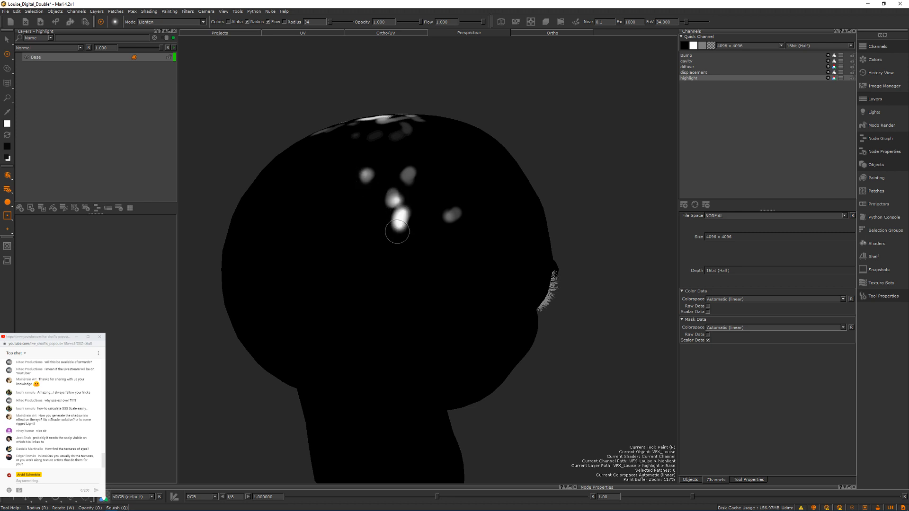
click(401, 268)
Step: Extend the white spots farther down the opposite side and toward the back of the head
mouse_move(373, 217)
alt+mouse_down()
mouse_move(389, 231)
mouse_move(403, 213)
alt+mouse_up()
drag(385, 201, 379, 209)
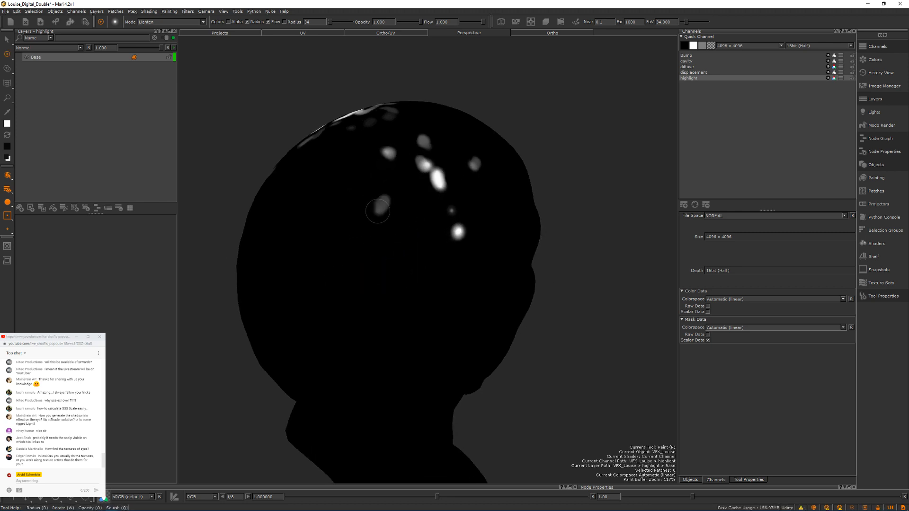
click(377, 210)
drag(346, 184, 349, 175)
click(334, 235)
drag(345, 242, 355, 247)
mouse_move(409, 232)
mouse_down()
mouse_move(393, 255)
mouse_move(408, 251)
mouse_move(414, 226)
mouse_move(392, 223)
mouse_up()
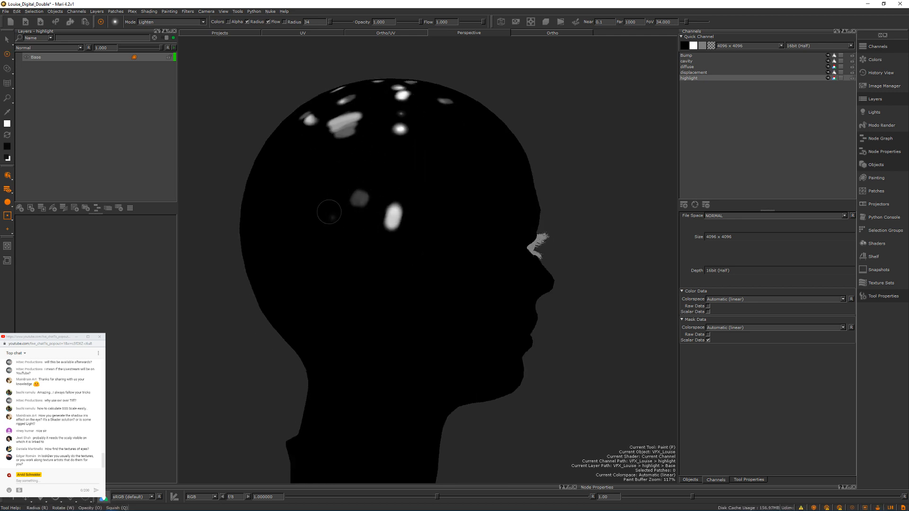
Step: Scatter small white dots across the back of the head behind the first group
mouse_move(321, 182)
alt+mouse_down()
mouse_move(384, 204)
mouse_move(422, 197)
mouse_move(445, 137)
alt+mouse_up()
click(447, 138)
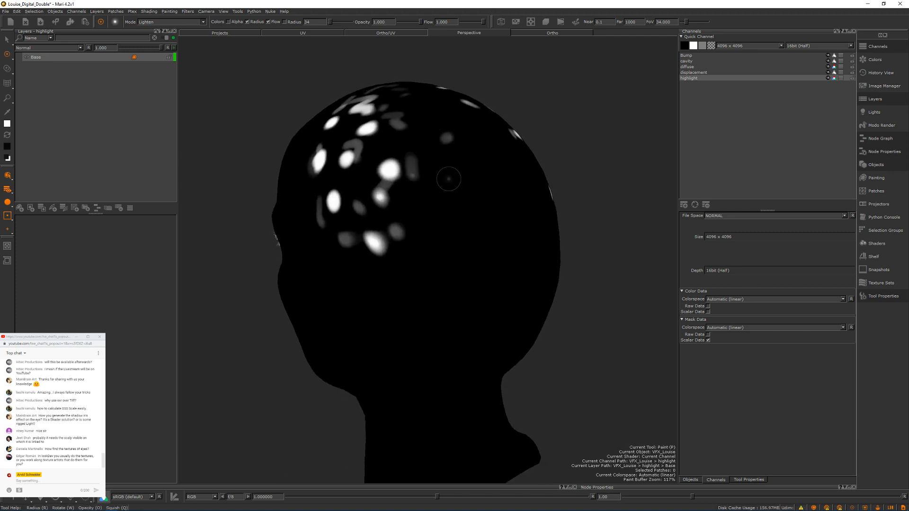
drag(449, 180, 454, 174)
click(469, 146)
drag(461, 216, 467, 209)
click(449, 250)
click(426, 275)
drag(410, 275, 410, 281)
click(402, 255)
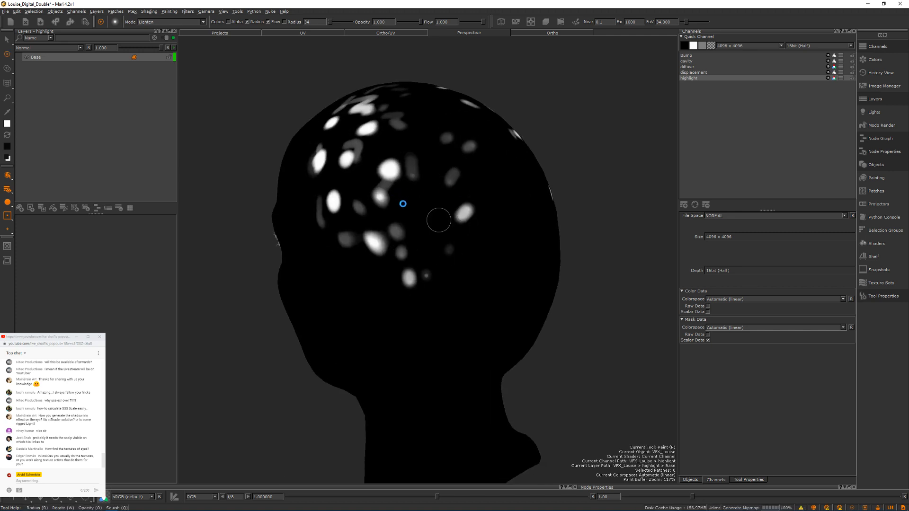
mouse_move(405, 189)
alt+mouse_down()
mouse_move(463, 189)
mouse_move(467, 179)
alt+mouse_up()
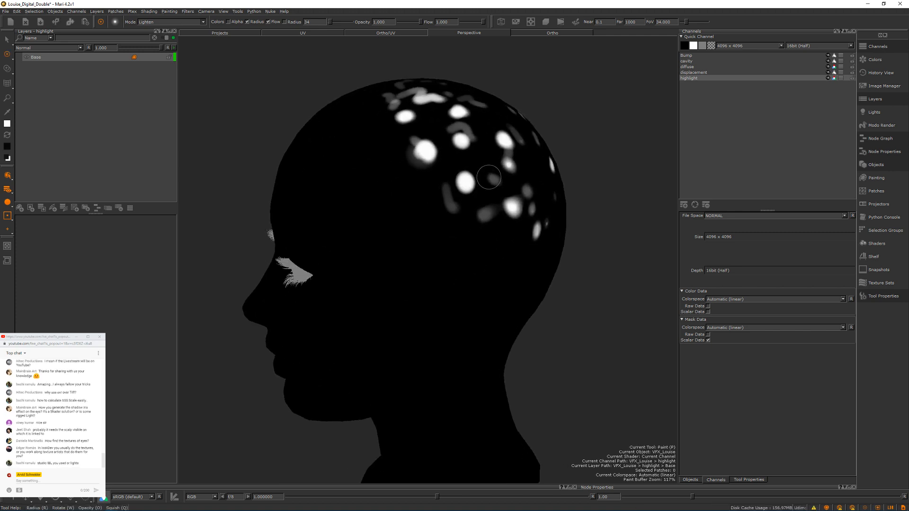
Step: Start a flattened export of the current highlight channel using named files
right_click(703, 78)
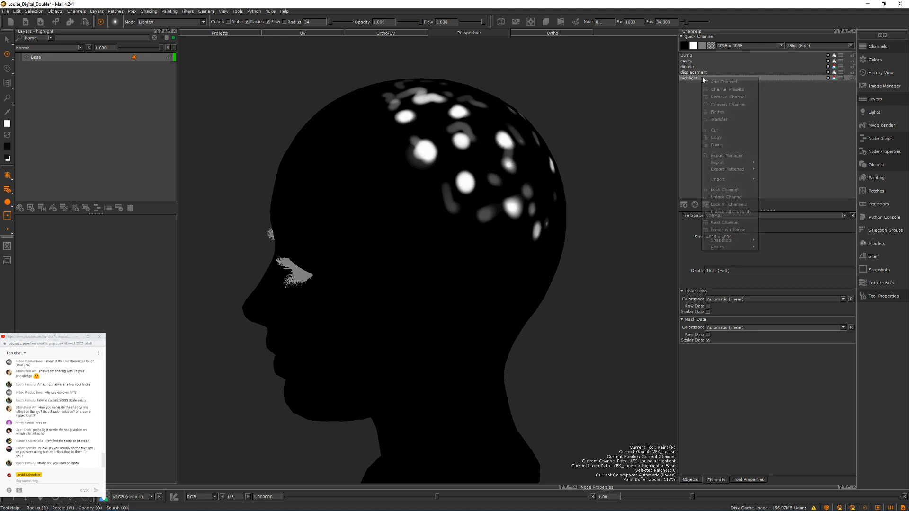
mouse_move(743, 170)
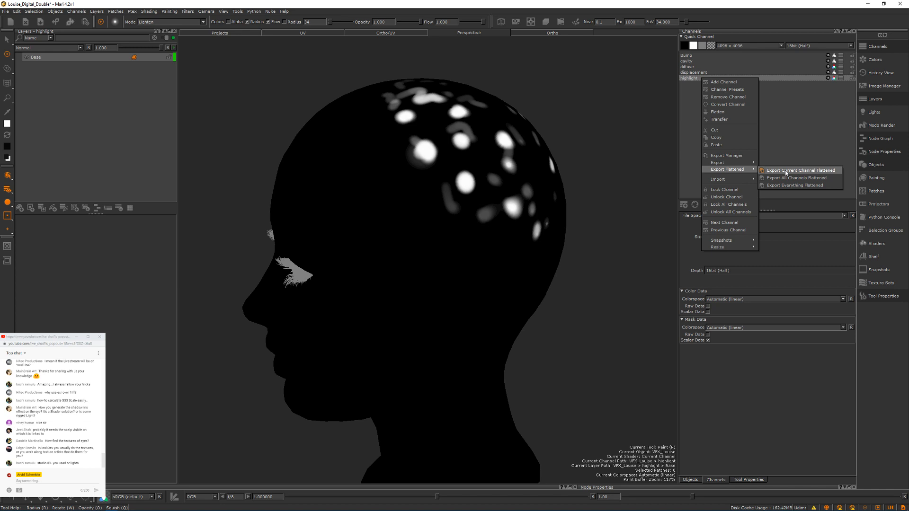
click(786, 172)
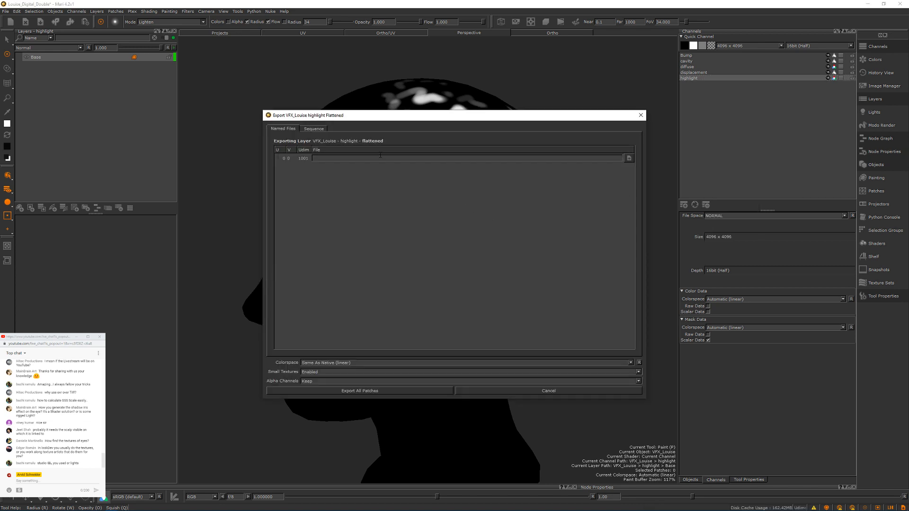
click(313, 129)
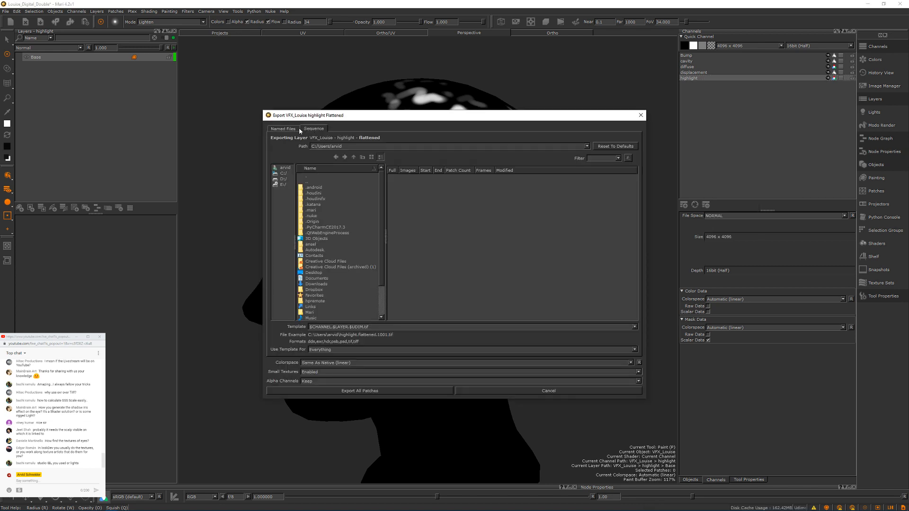
click(286, 129)
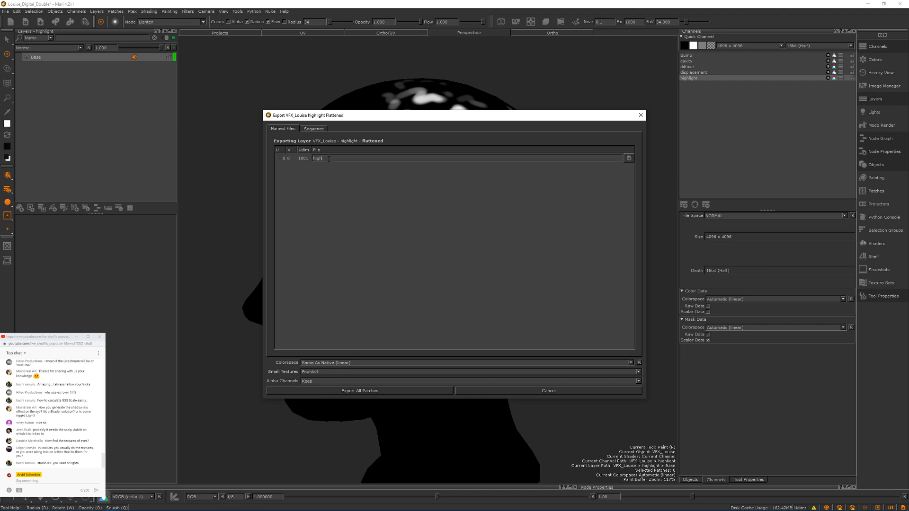
Step: Set the export file to highlight.<UDIM>.exr in the maya/sourceimages folder
text(light.)
text(<>)
text(UDIM>.exr)
key(ctrl+a)
click(629, 158)
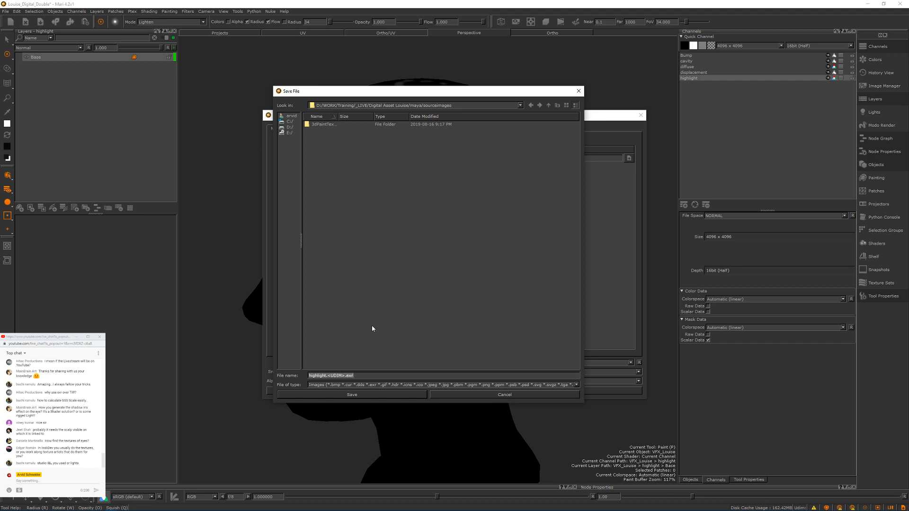
click(306, 376)
click(349, 396)
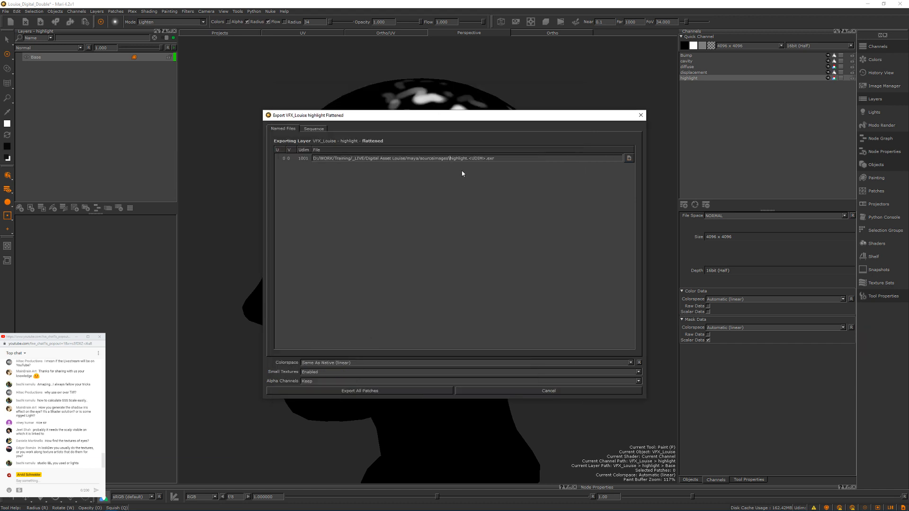
Step: Correct the slash before the file name and export all patches with Zip (1 scanline) EXR compression
key(BackSpace)
text(/)
click(345, 390)
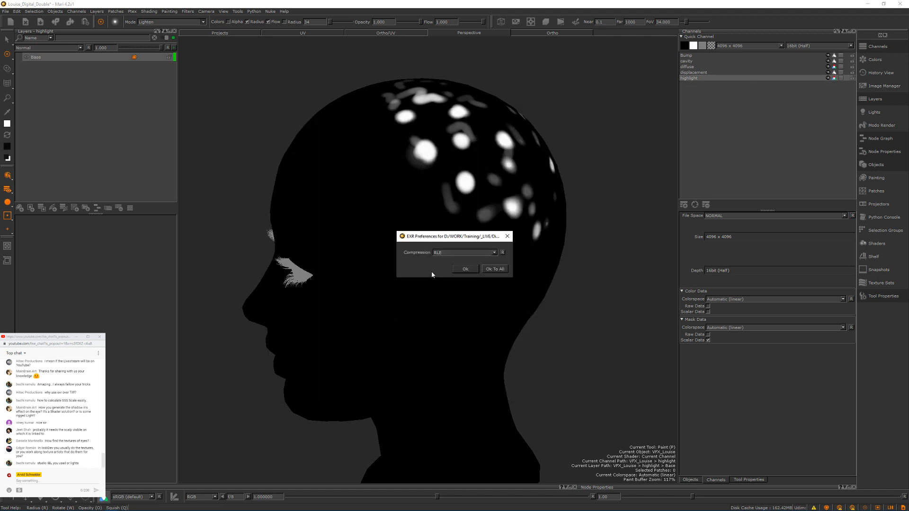
click(483, 253)
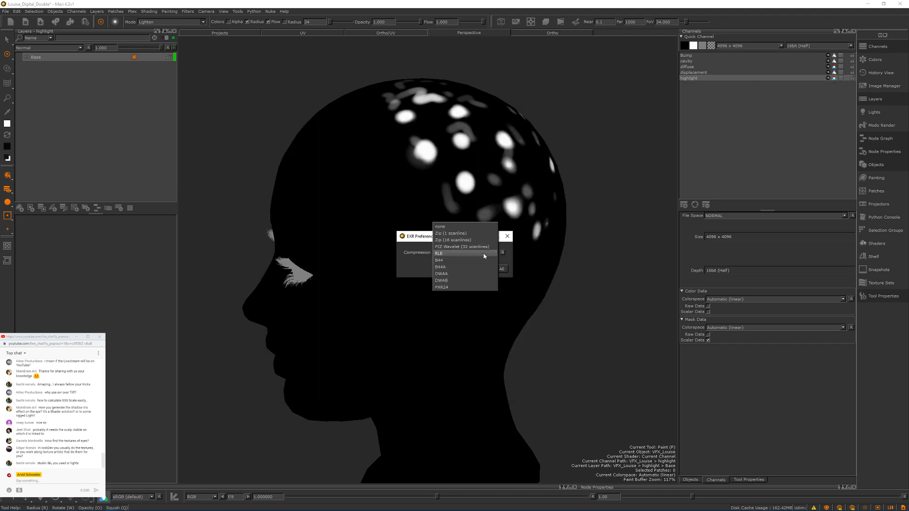
click(458, 234)
click(460, 272)
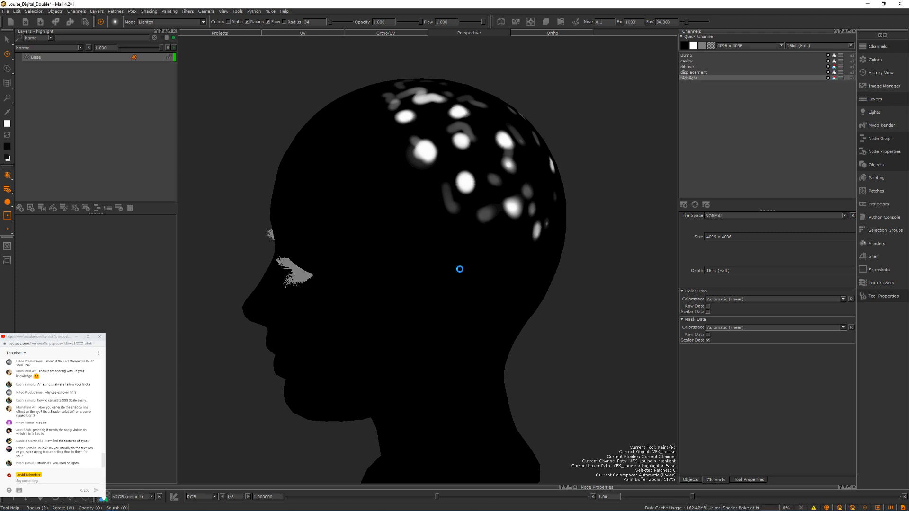
key(ctrl+z)
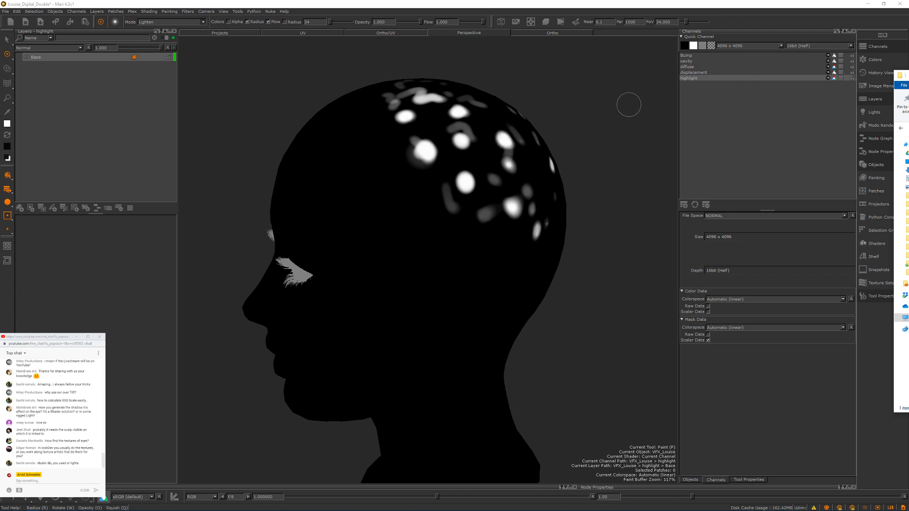
super+drag(630, 108, 633, 383)
super+drag(693, 376, 509, 208)
double_click(495, 105)
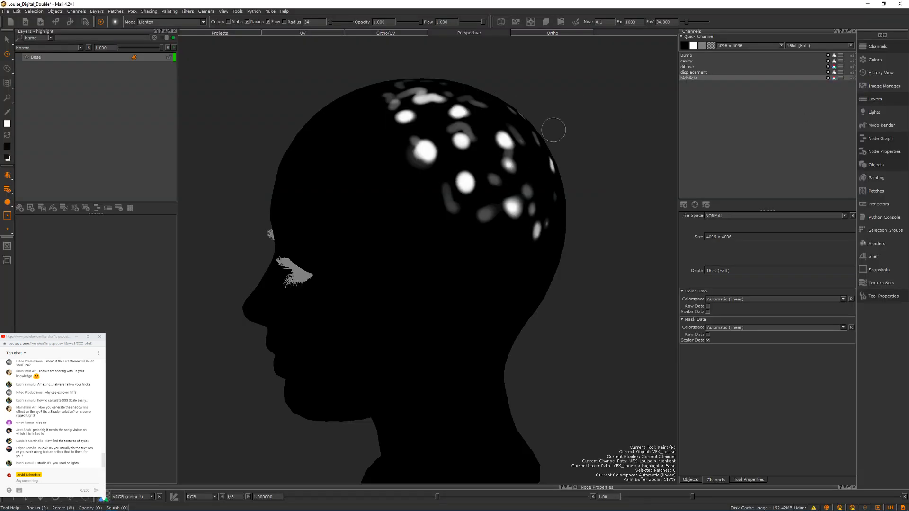
Step: Start another flattened export of the highlight channel and browse up to the D:/WORK/Training/_LIVE folder for its file
right_click(706, 78)
mouse_move(745, 179)
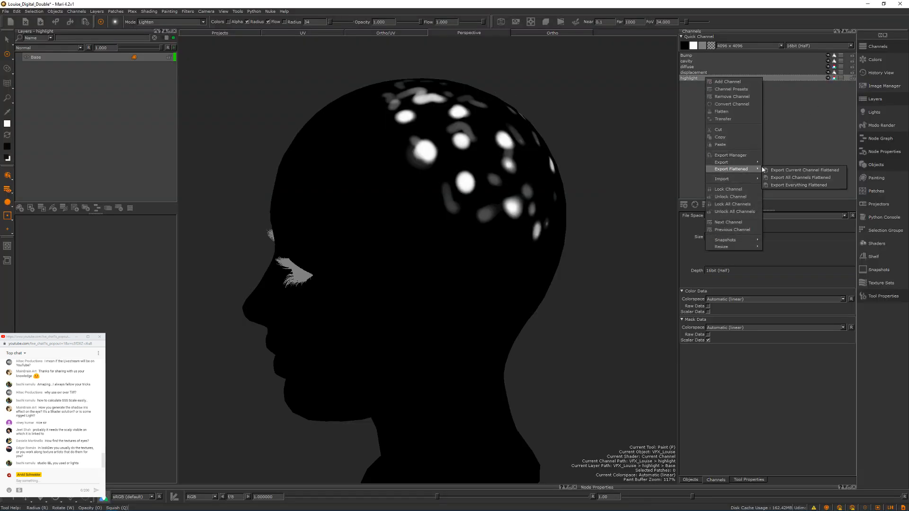
click(776, 171)
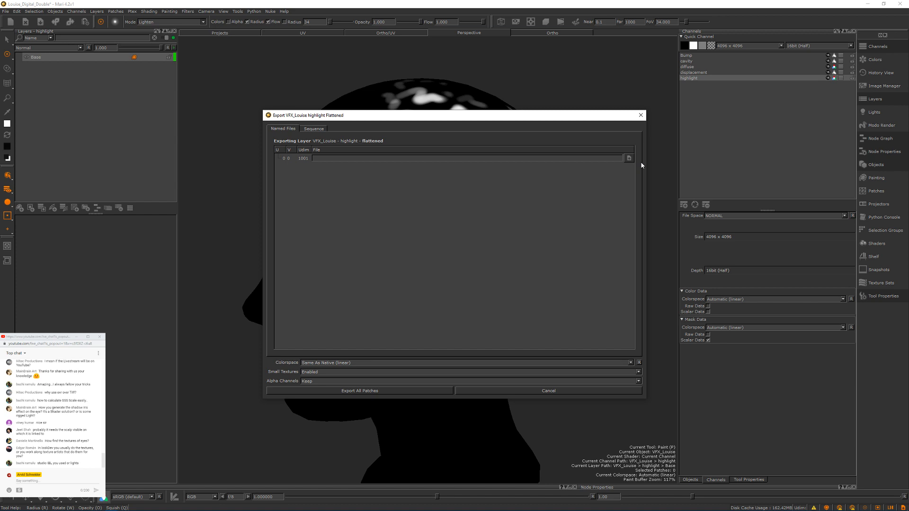
click(629, 159)
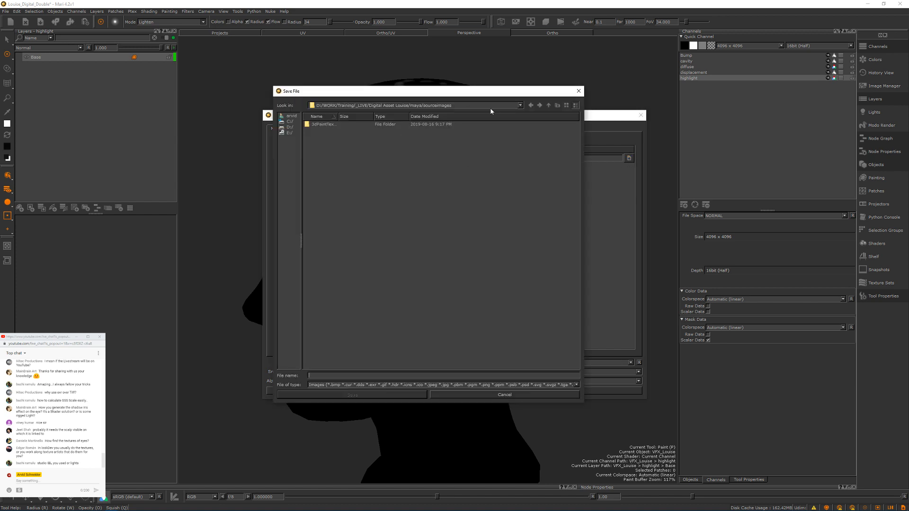
key(alt+Tab)
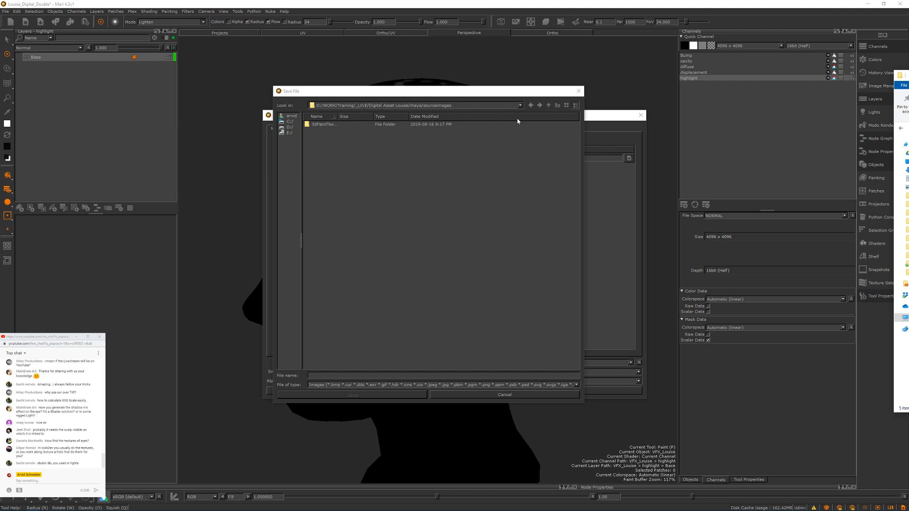
click(548, 105)
click(549, 105)
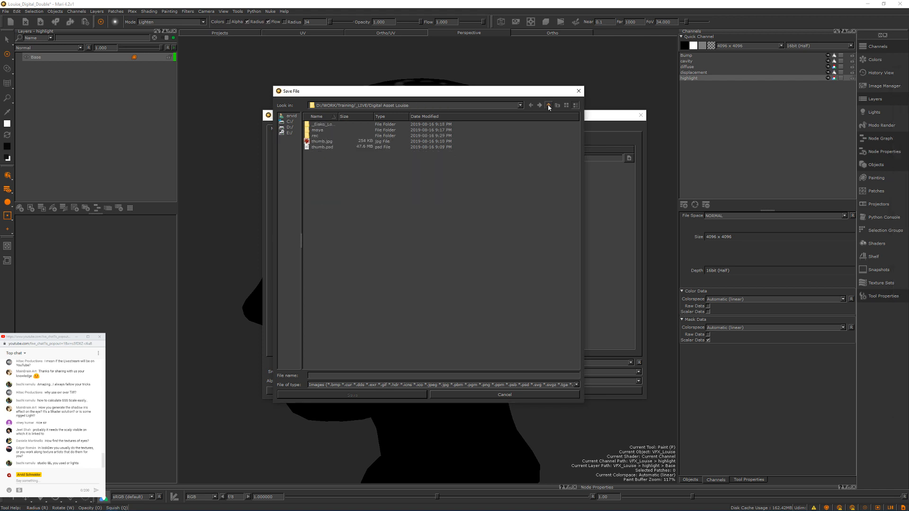
click(549, 106)
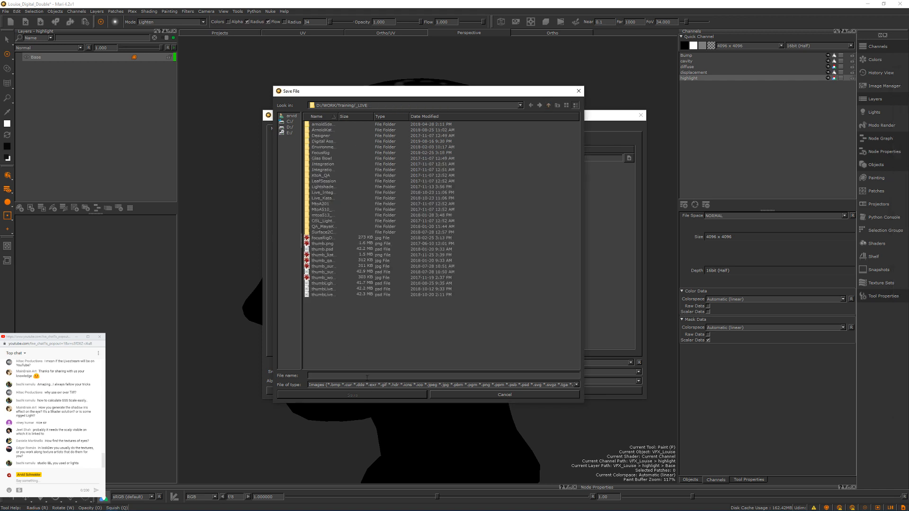
Step: Name the export file test.<UDIM>.exr and save that path in the _LIVE folder
text(test)
text(.<>)
text(UDIM>.exr)
click(352, 395)
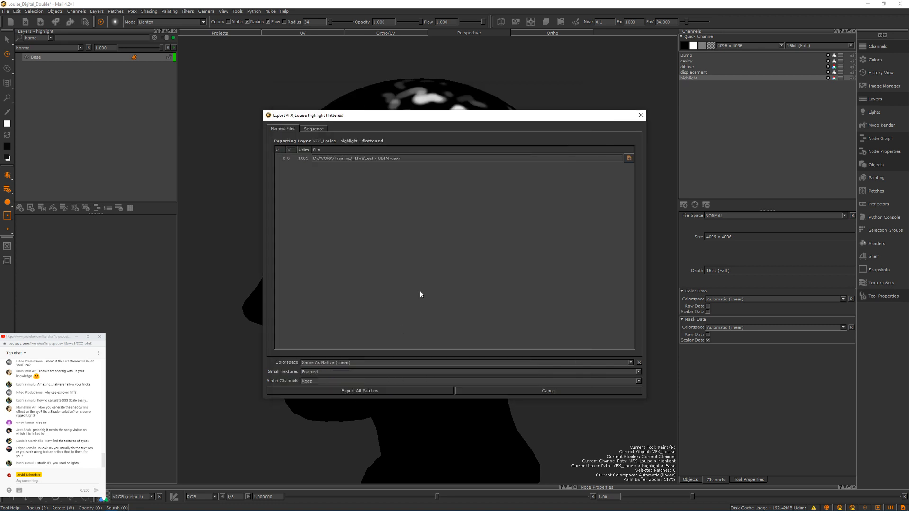
Step: Export all patches of the flattened highlight channel and switch from Mari to Maya
click(366, 391)
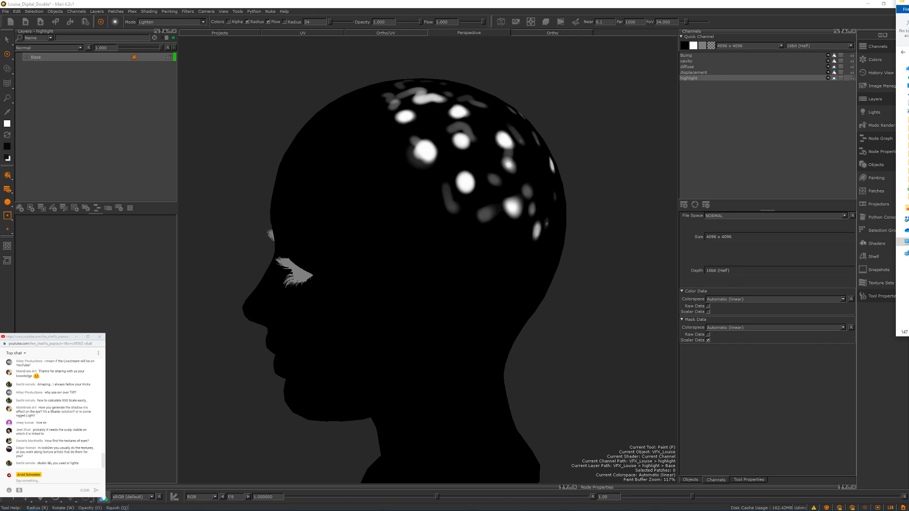
click(814, 509)
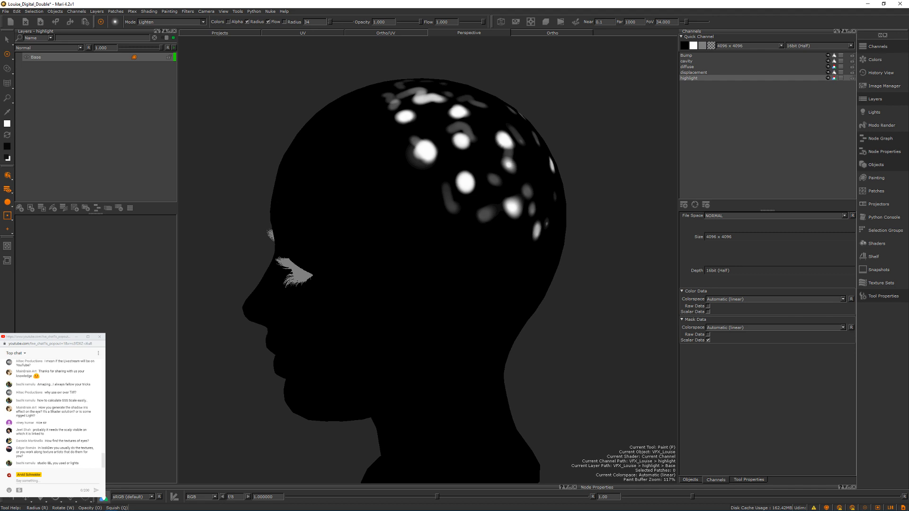
key(alt+Tab)
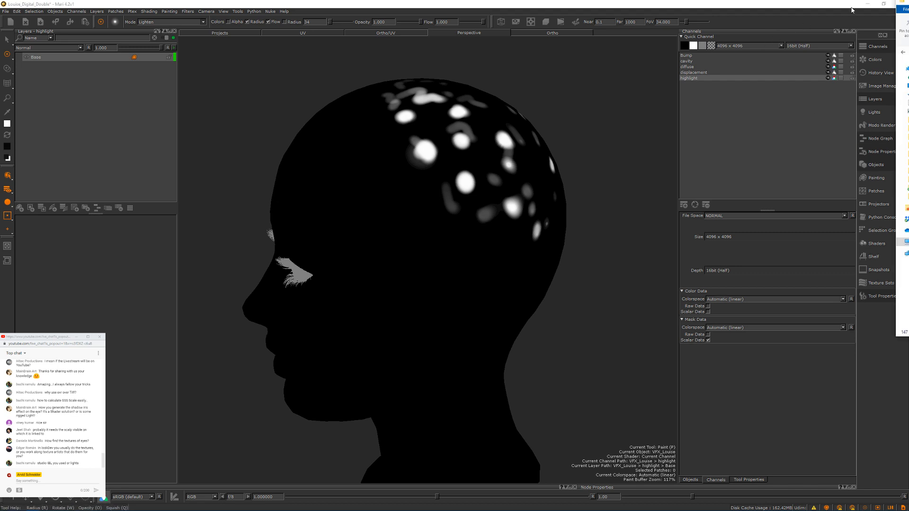
click(866, 11)
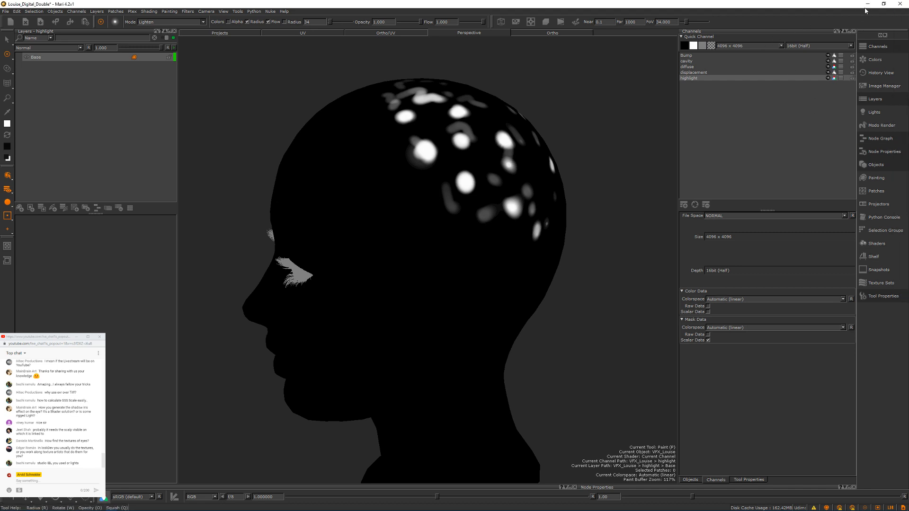
click(867, 6)
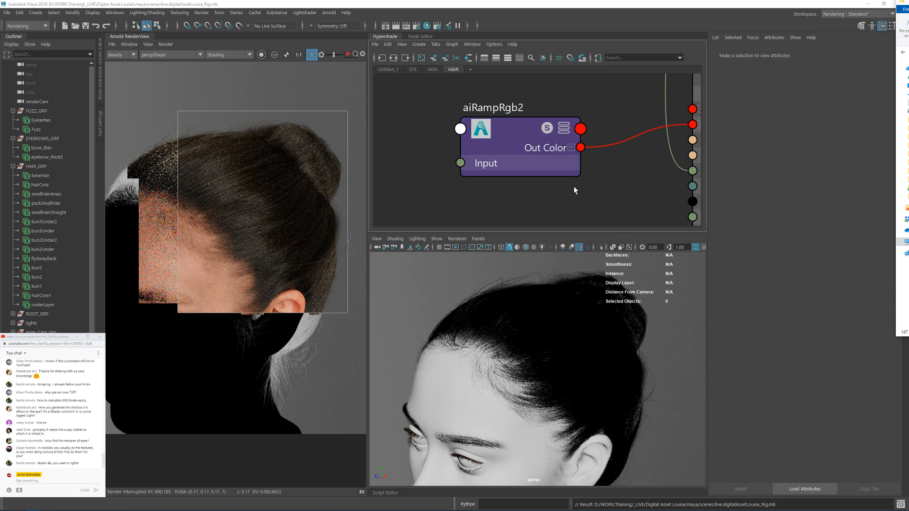
Step: Display all attributes of the aiRampRgb2 node in the HAIR graph and expand its Ramp entries
click(595, 204)
alt+middle_drag(606, 204, 603, 162)
scroll(608, 161, down, 4)
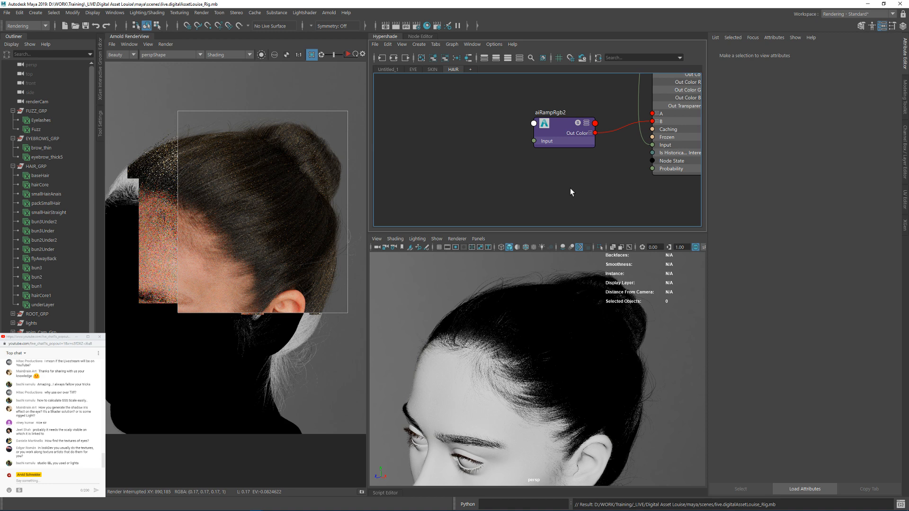
alt+middle_drag(610, 143, 562, 171)
alt+middle_drag(545, 105, 487, 128)
alt+middle_drag(611, 184, 625, 153)
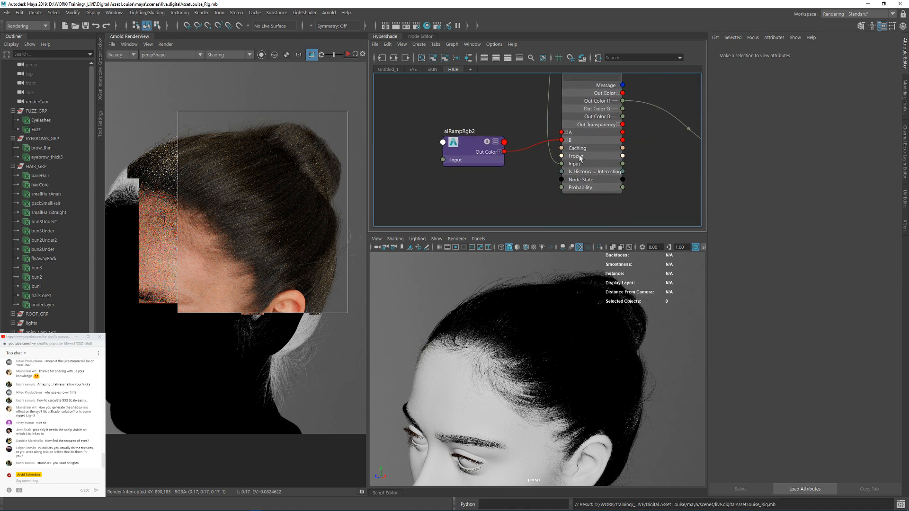
click(476, 151)
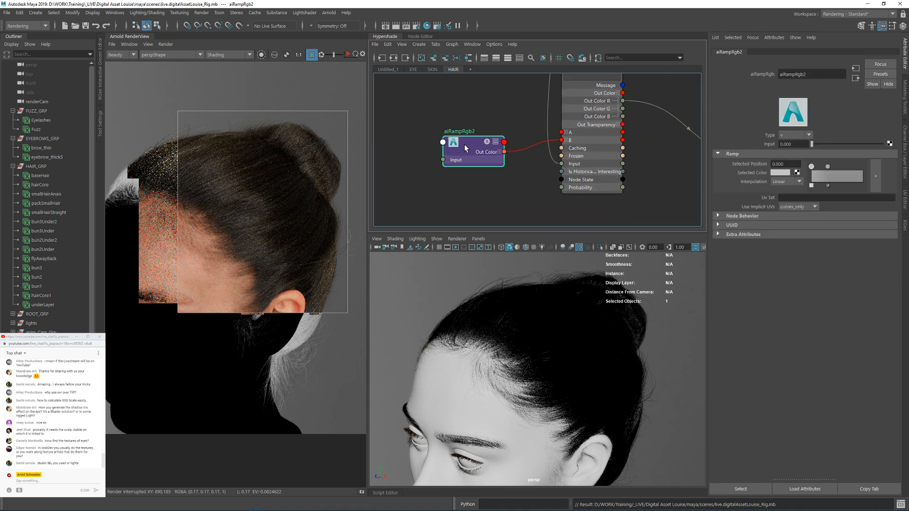
right_drag(465, 144, 458, 260)
alt+middle_drag(463, 188, 466, 112)
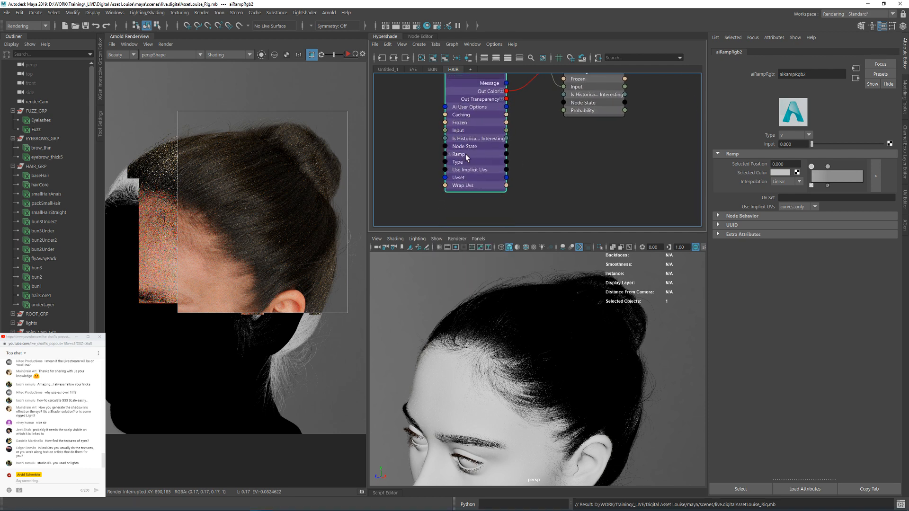
click(450, 154)
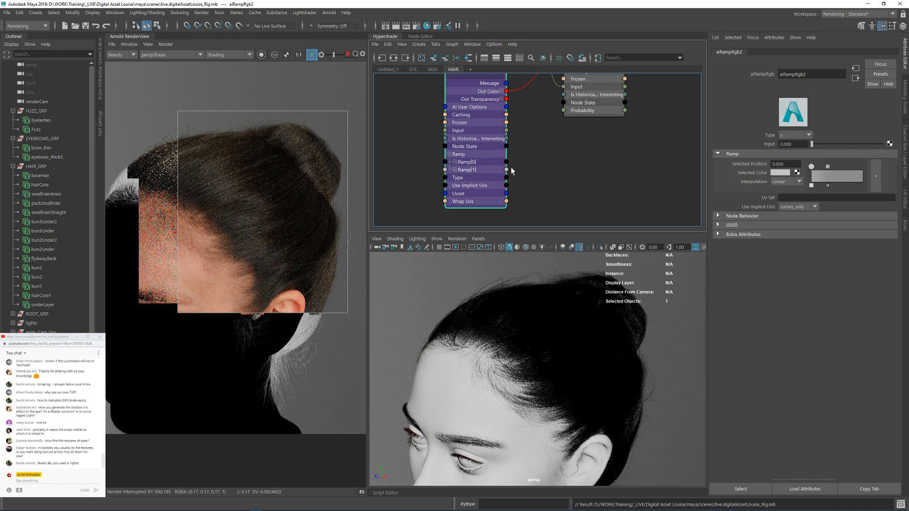
Step: Add an aiNoise node to the HAIR graph and place it clear of the aiRampRgb2 node
alt+middle_drag(511, 168, 574, 160)
click(457, 151)
key(Tab)
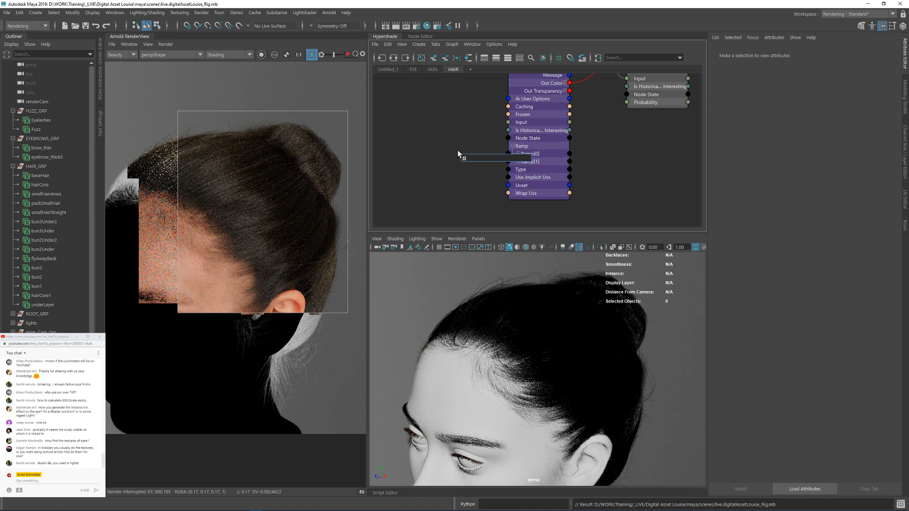
text(nois)
key(Down)
key(Down)
key(Down)
key(Down)
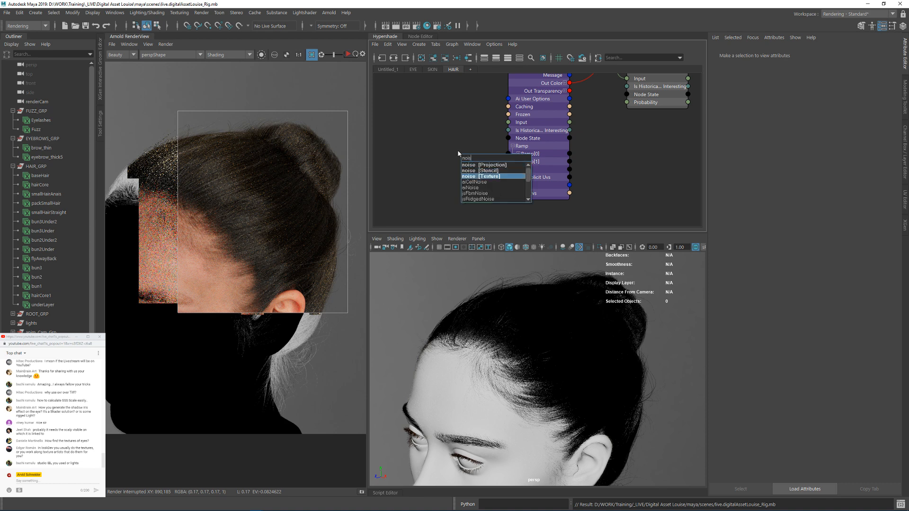
key(Down)
key(Return)
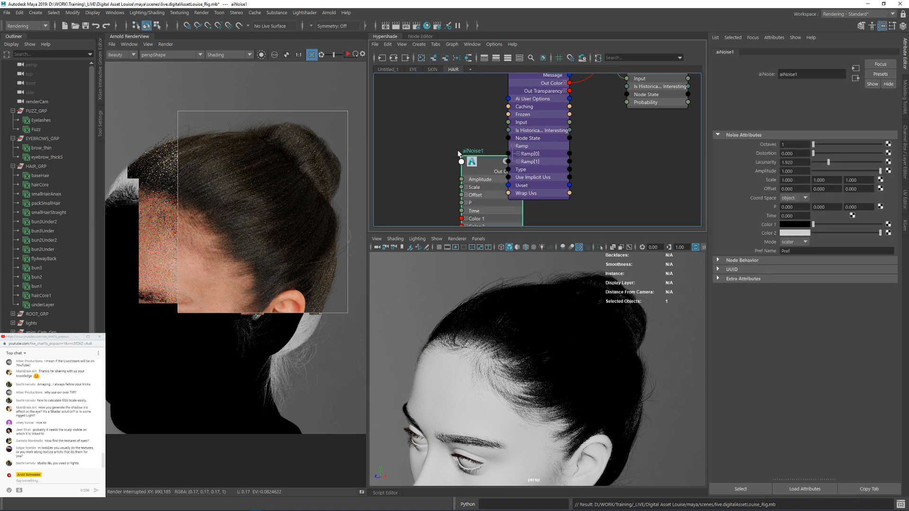
alt+middle_drag(431, 160, 430, 140)
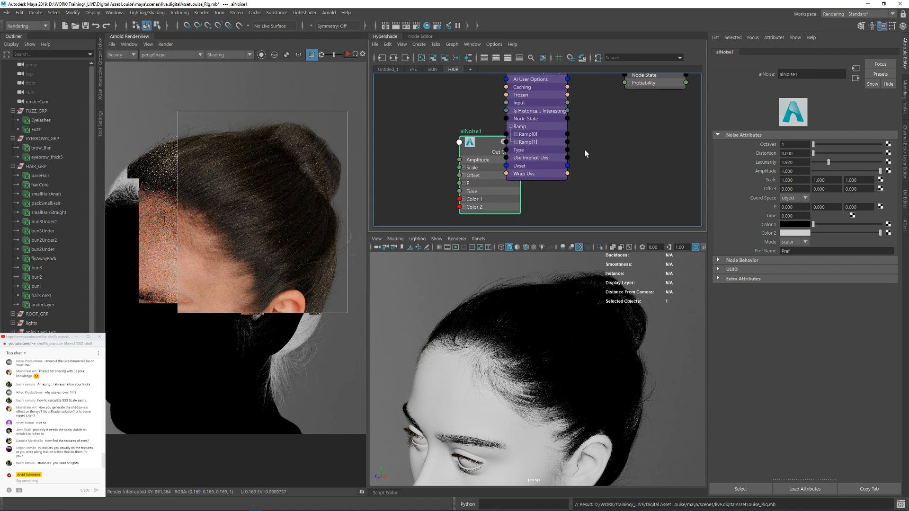
alt+middle_drag(584, 150, 580, 134)
drag(481, 123, 399, 142)
scroll(555, 138, down, 3)
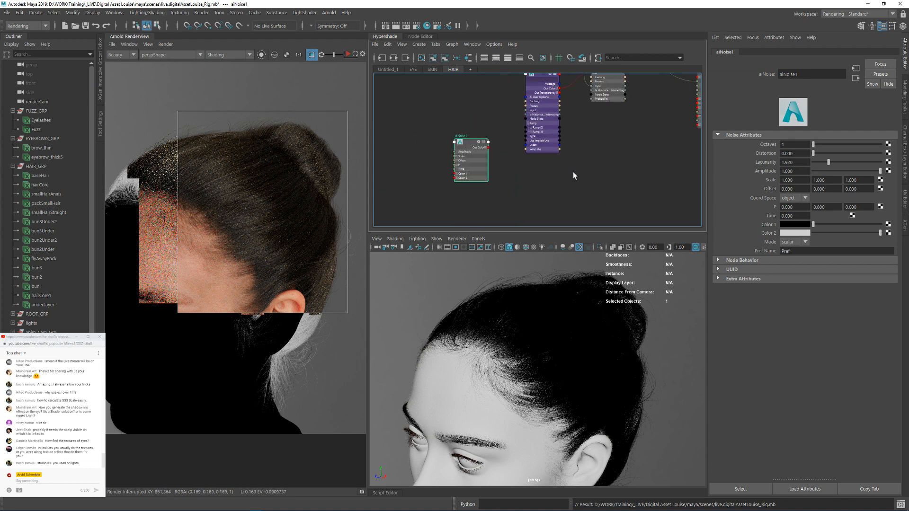
alt+middle_drag(574, 174, 545, 170)
Step: Abandon adding another Arnold node and delete the aiNoise node from the HAIR graph
click(546, 172)
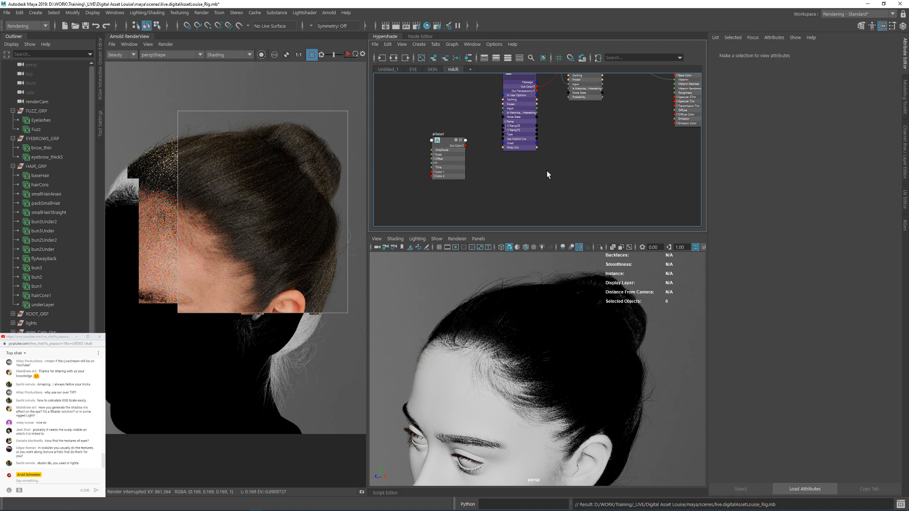
key(Tab)
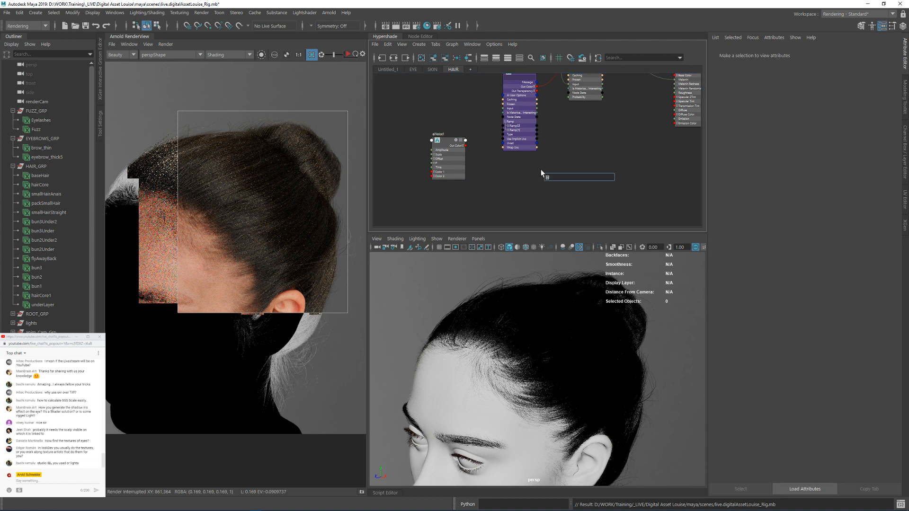
text(aif)
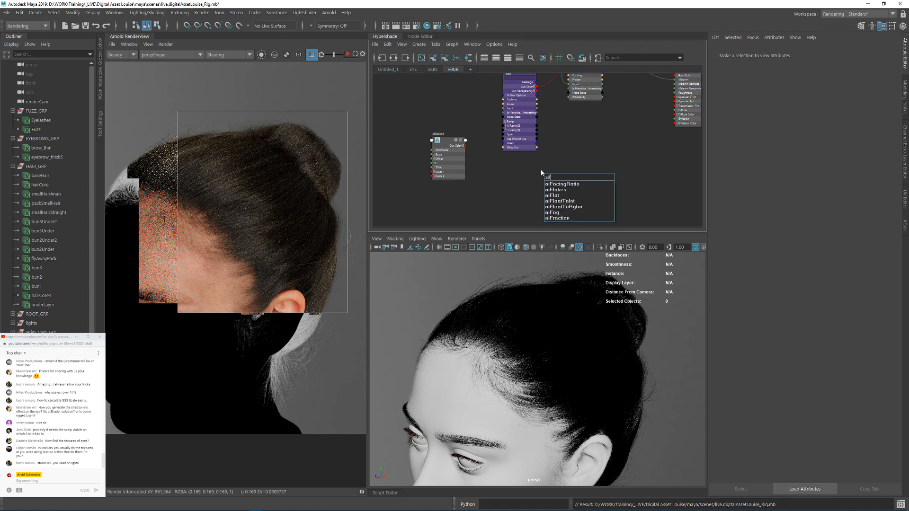
key(Escape)
click(447, 154)
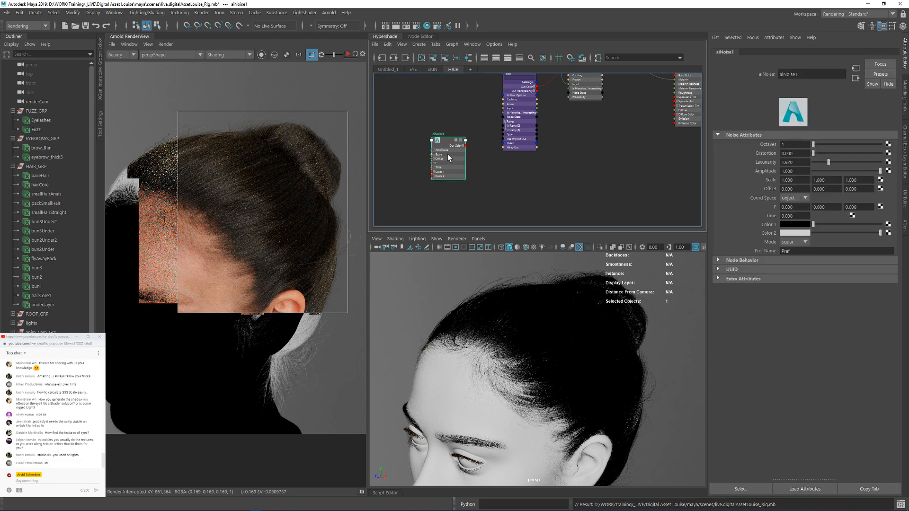
key(Delete)
Step: Add an aiNoise node to the SKIN graph and connect its Out Color to the skin shader's Id 3
click(432, 70)
alt+middle_drag(502, 212, 425, 131)
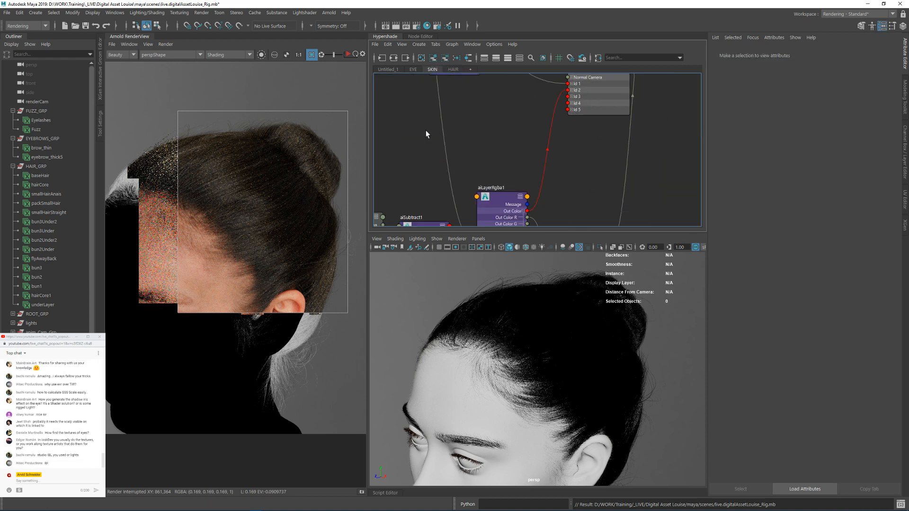
scroll(426, 131, down, 3)
alt+middle_drag(479, 115, 472, 174)
key(Tab)
text(f)
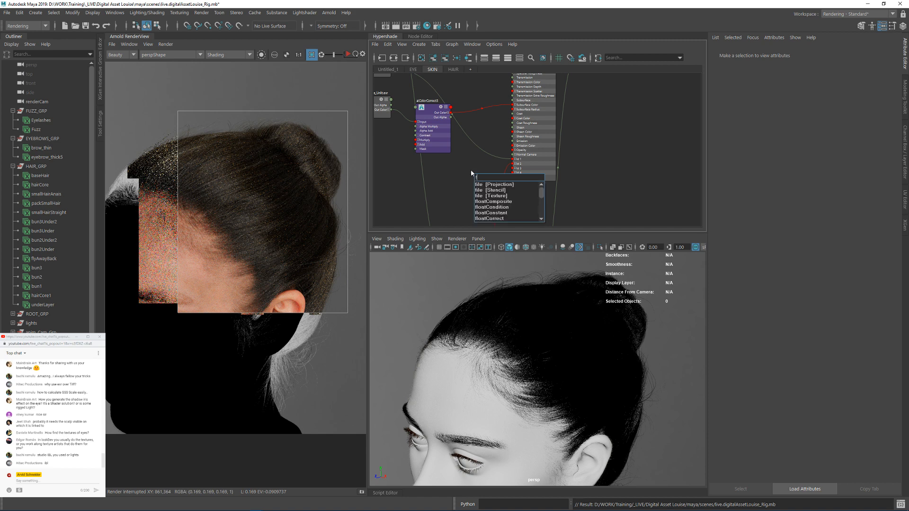
key(BackSpace)
text(ain)
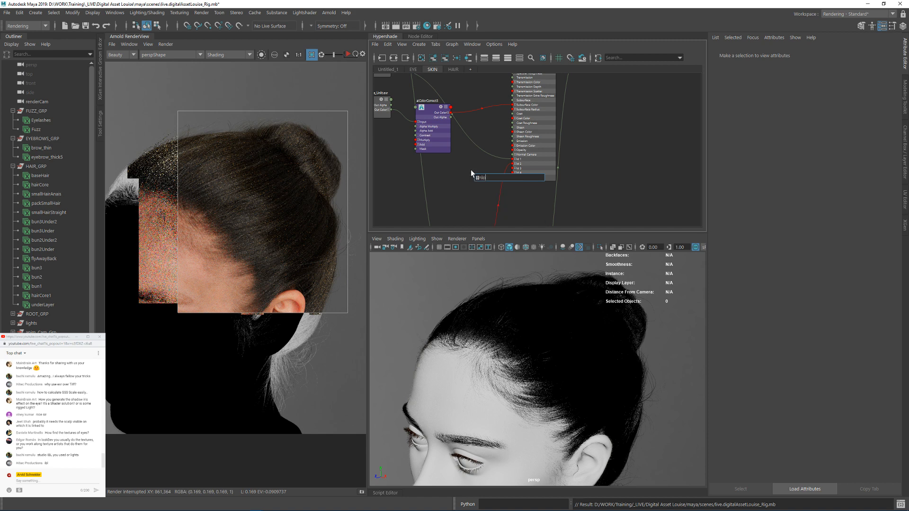
text(oi)
key(Return)
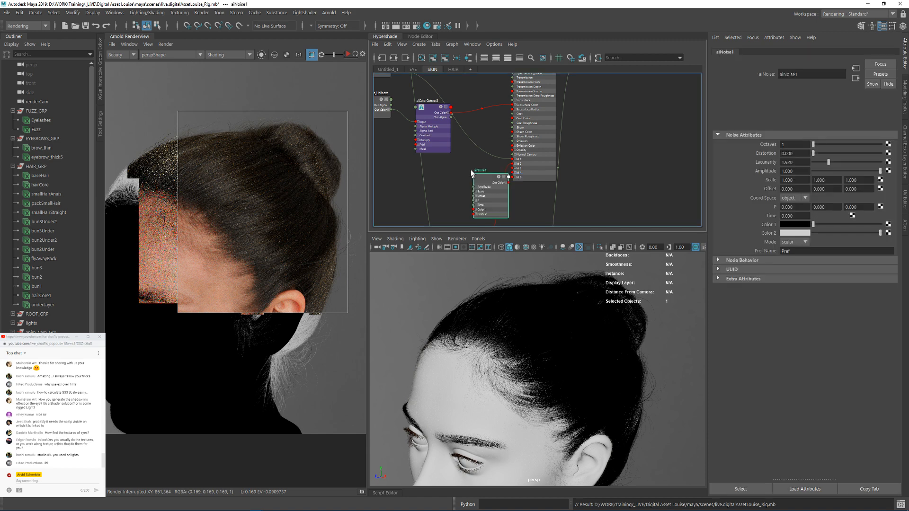
scroll(525, 182, up, 3)
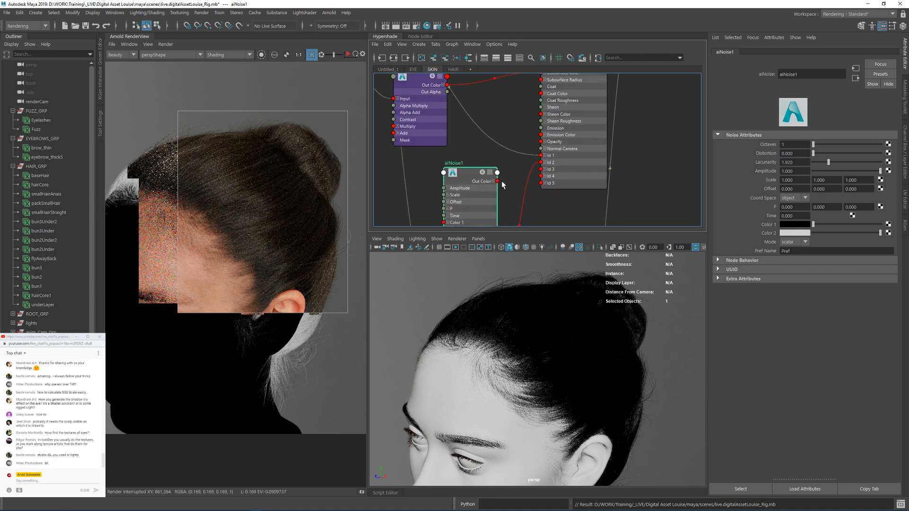
drag(497, 182, 549, 169)
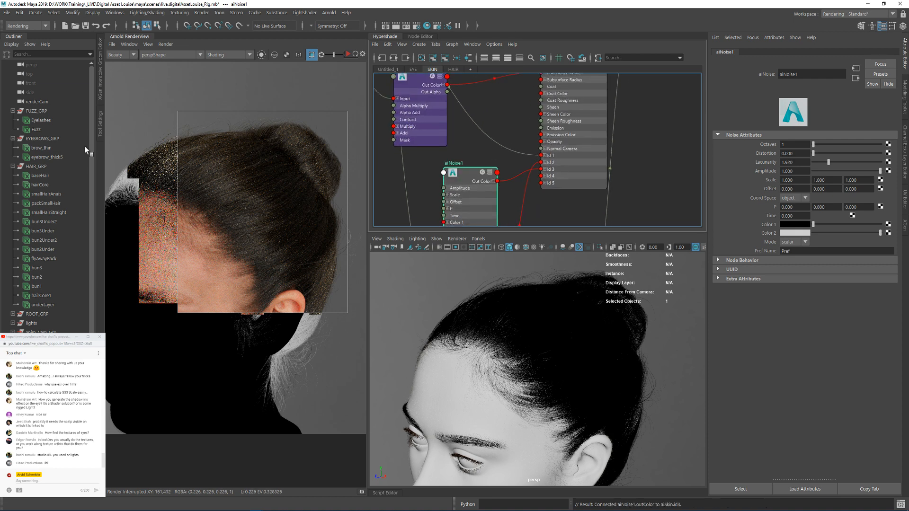
Step: Hide HAIR_GRP, EYEBROWS_GRP and FUZZ_GRP and start the Arnold render of the bare head
click(39, 168)
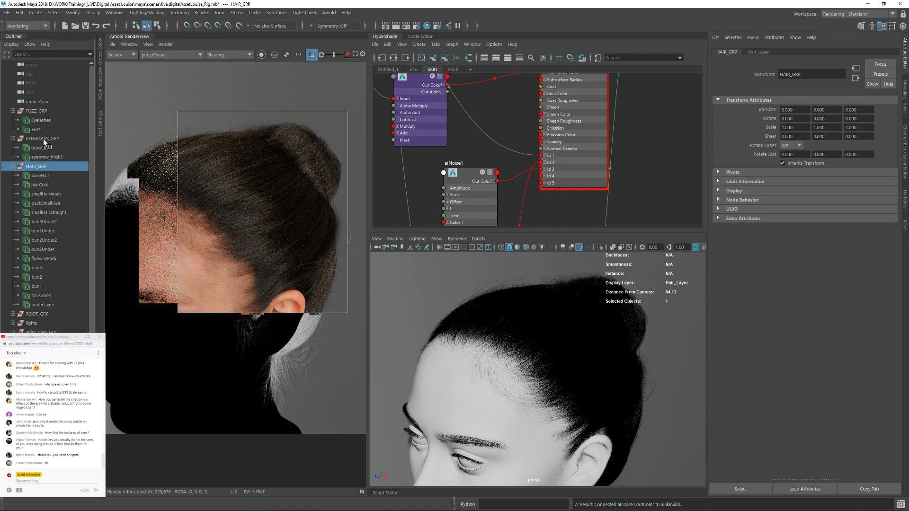
ctrl+click(43, 138)
ctrl+click(45, 111)
key(ctrl+h)
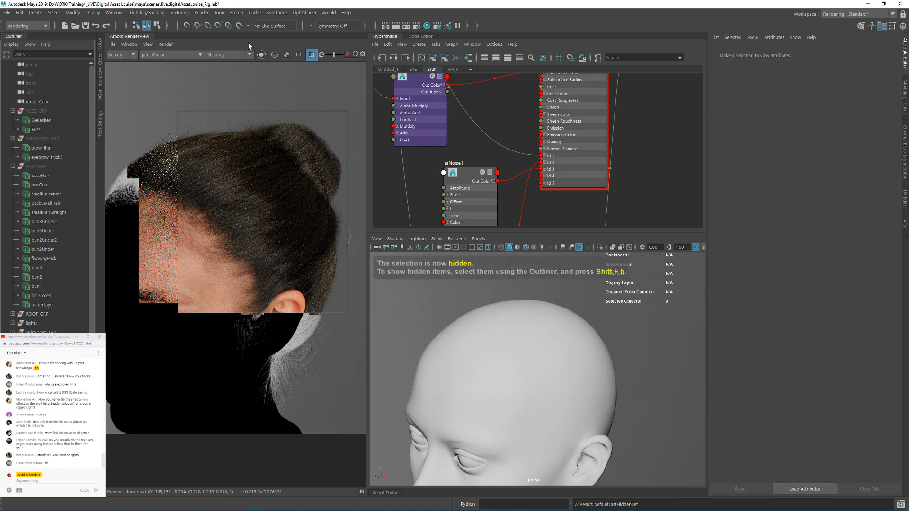
click(348, 55)
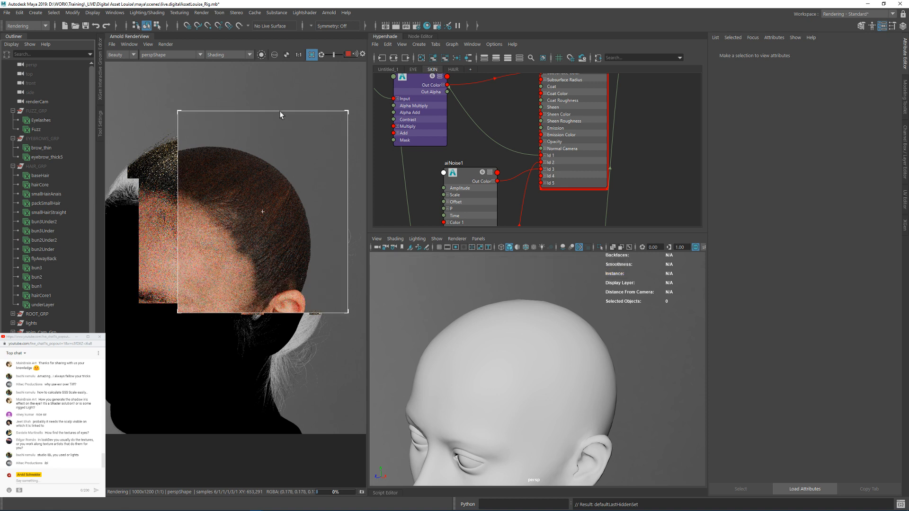
Step: Isolate the aiNoise1 node in the render and invert its colors, with Color 1 white and Color 2 black
click(453, 176)
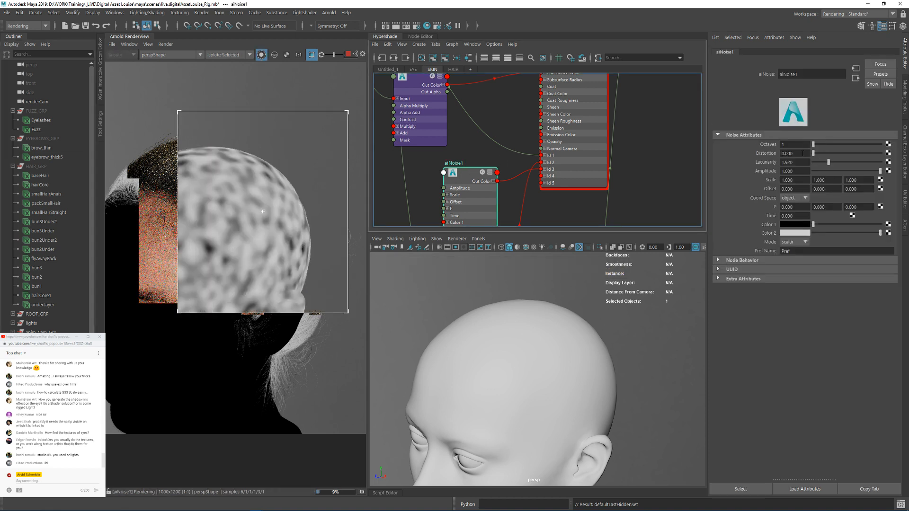
drag(828, 224, 756, 224)
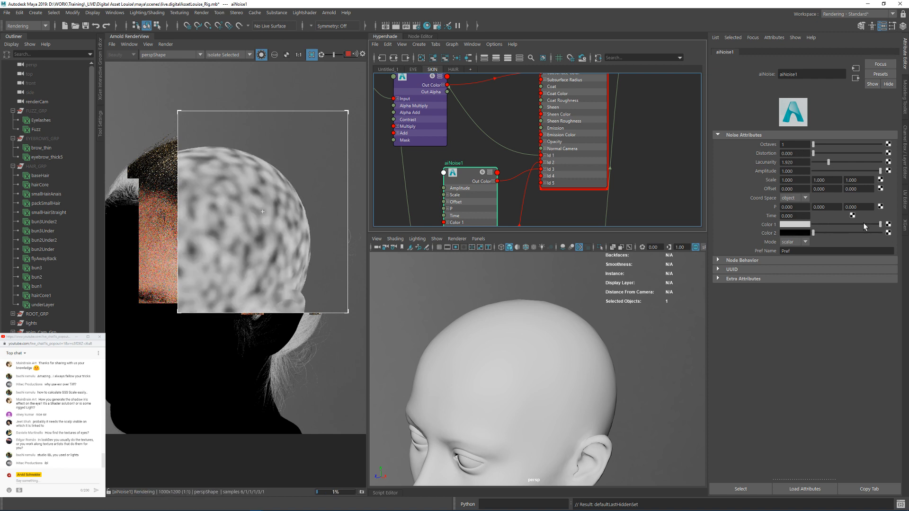
alt+middle_drag(471, 145, 603, 113)
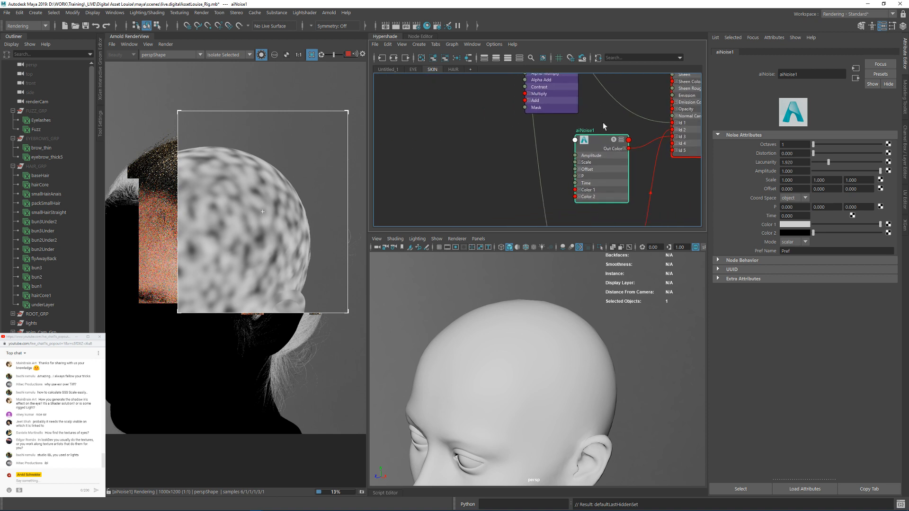
drag(604, 137, 435, 144)
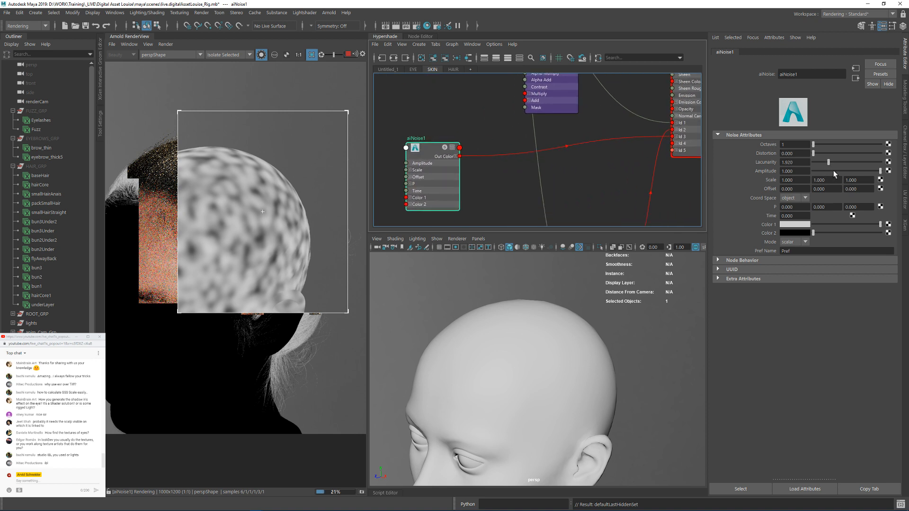
drag(840, 171, 905, 165)
Step: Add an aiRange node and wire it between the noise node's Out Color and the skin shader's Id 3
click(469, 173)
key(Tab)
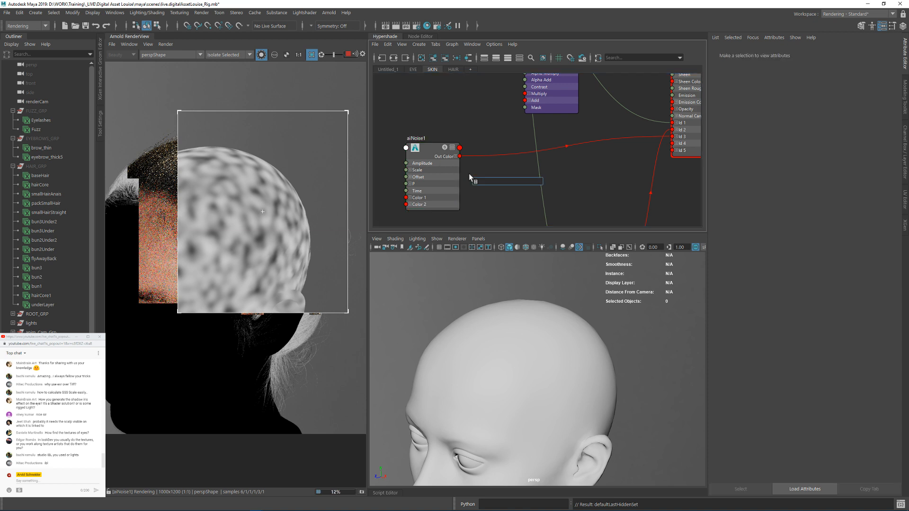
text(range)
key(Down)
key(Return)
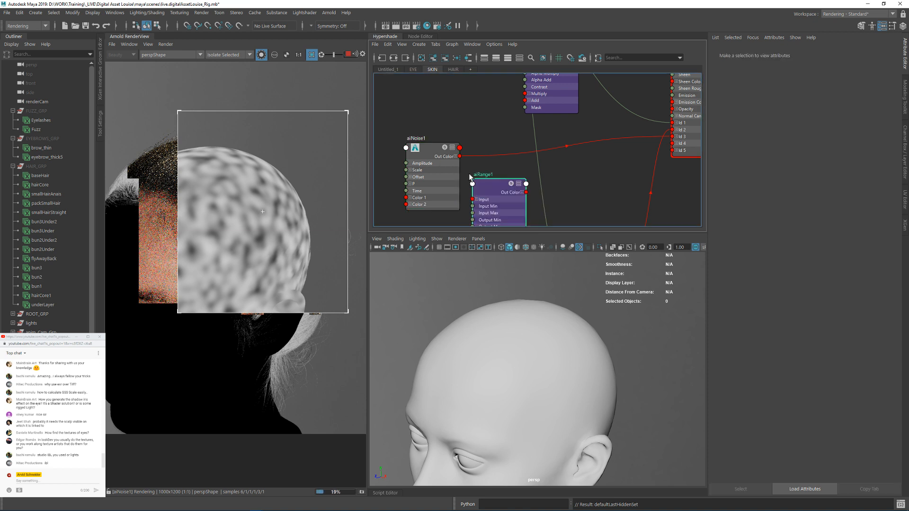
drag(461, 156, 673, 136)
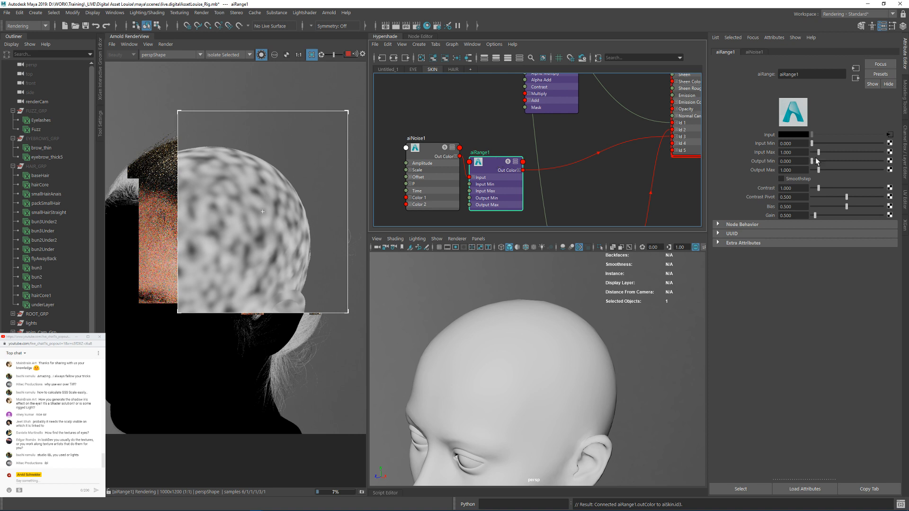
Step: Set aiRange1's Input Min to 0.510, enable Smoothstep, and stop the render
mouse_move(797, 147)
ctrl+mouse_down()
mouse_move(817, 150)
mouse_move(804, 142)
ctrl+mouse_up()
click(799, 179)
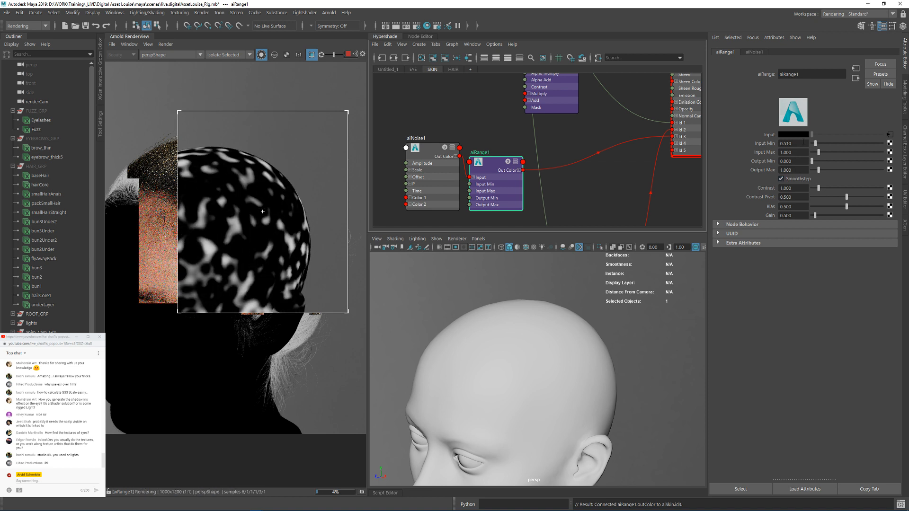
click(348, 54)
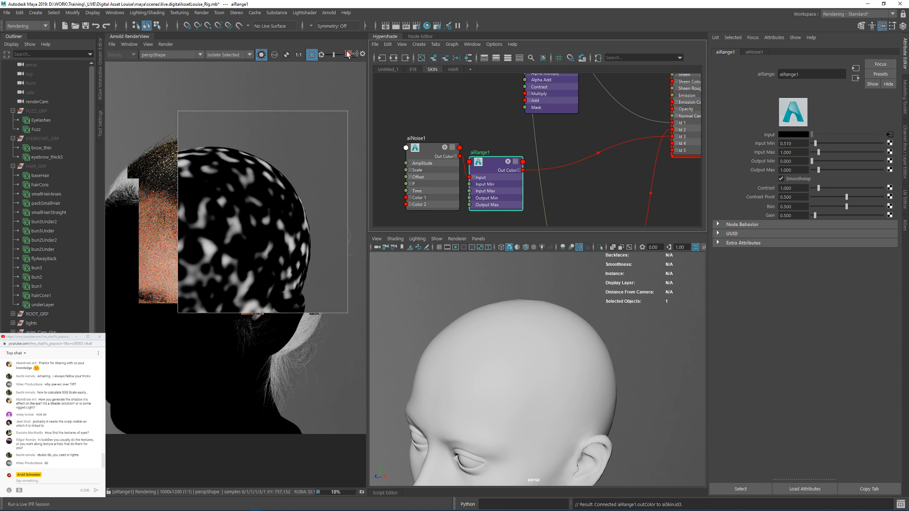
Step: Bring the aiNoise1 and aiRange1 nodes from the SKIN graph into the HAIR graph, placing them below the ramp node
drag(417, 124, 486, 73)
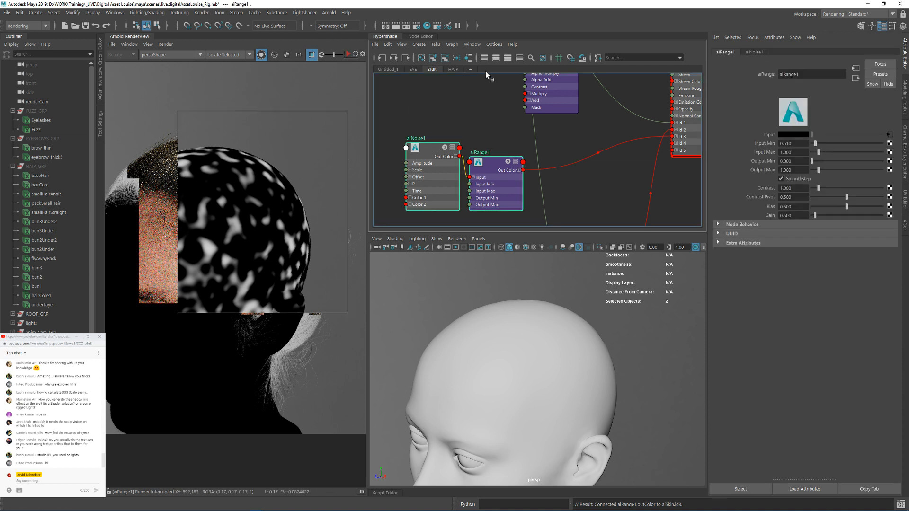
click(450, 69)
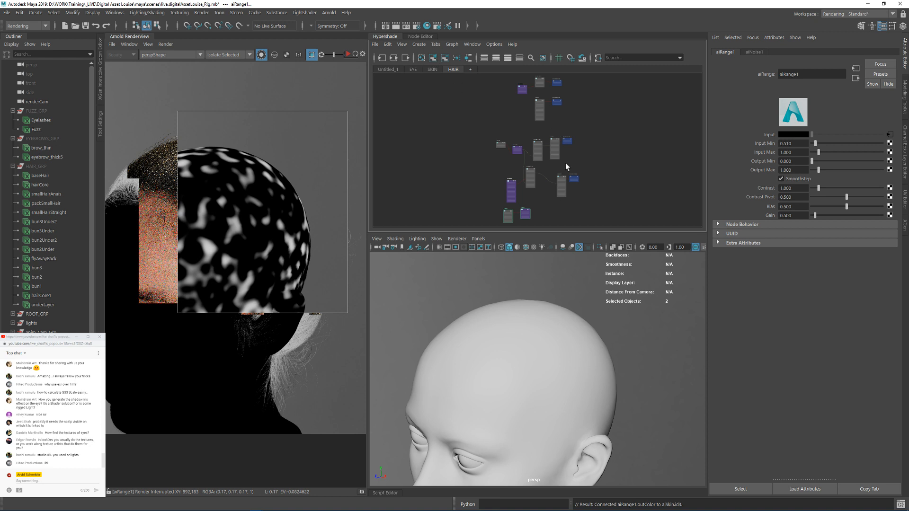
key(f)
drag(511, 147, 565, 154)
alt+middle_drag(578, 117, 582, 161)
scroll(630, 177, down, 2)
drag(588, 172, 540, 167)
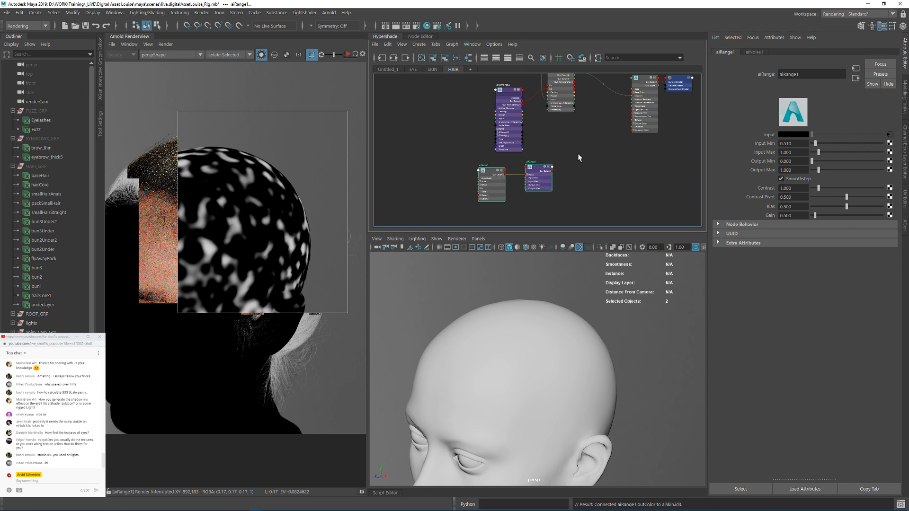
alt+middle_drag(573, 142, 579, 158)
alt+right_drag(534, 138, 571, 139)
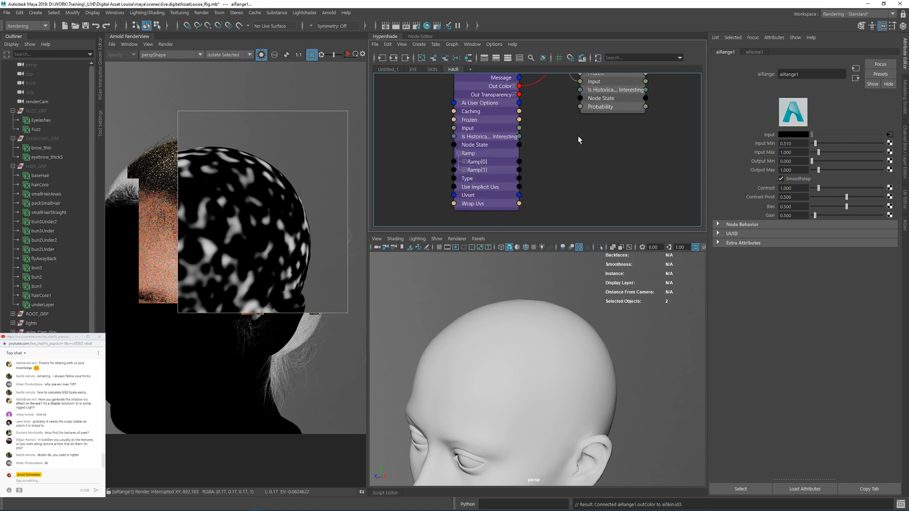
Step: Unhide HAIR_GRP, EYEBROWS_GRP and FUZZ_GRP, turn off the node isolation and re-render the head with its hair
click(49, 166)
ctrl+click(47, 138)
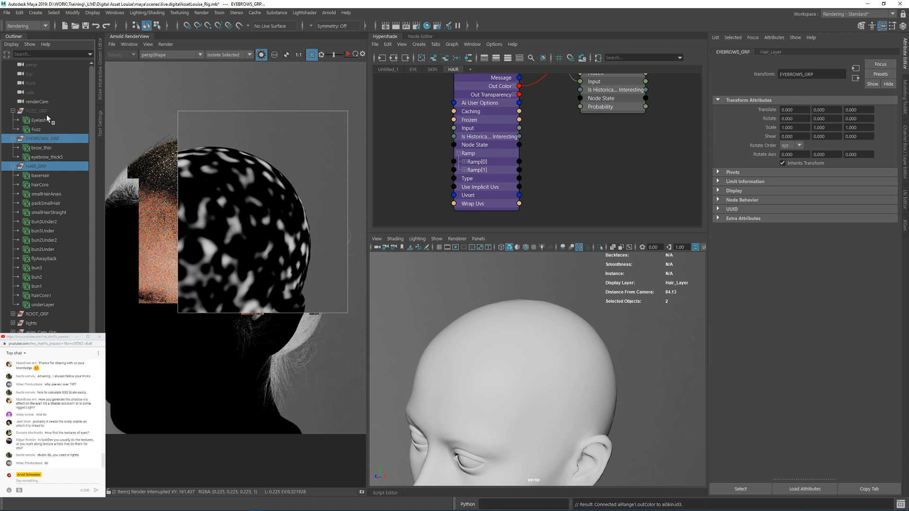
ctrl+click(48, 111)
key(ctrl+h)
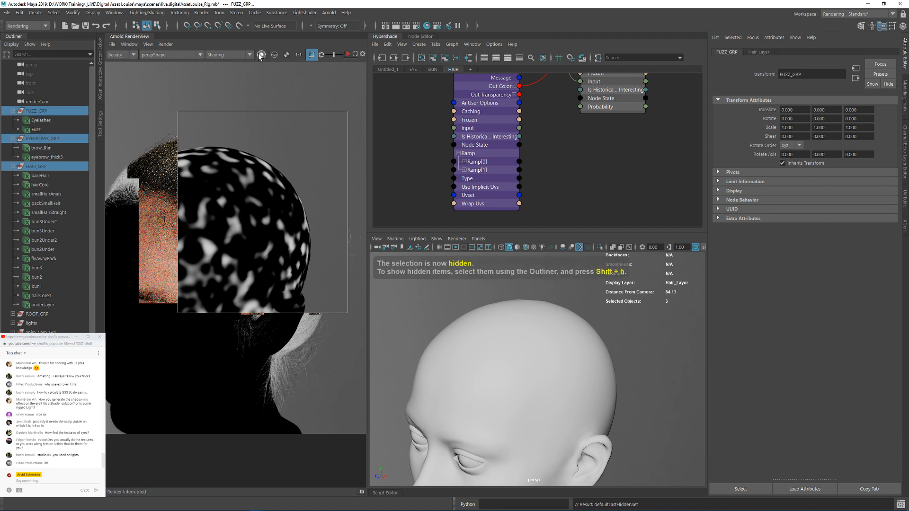
scroll(599, 146, down, 3)
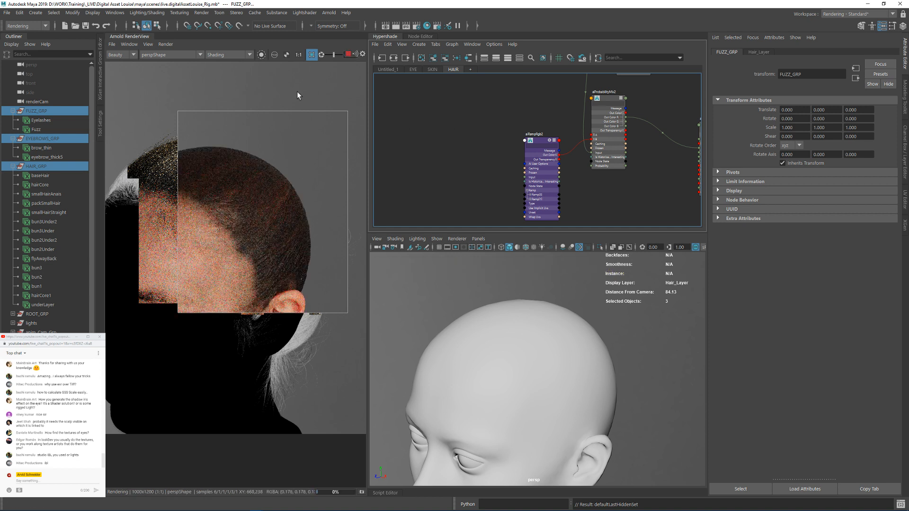
click(348, 54)
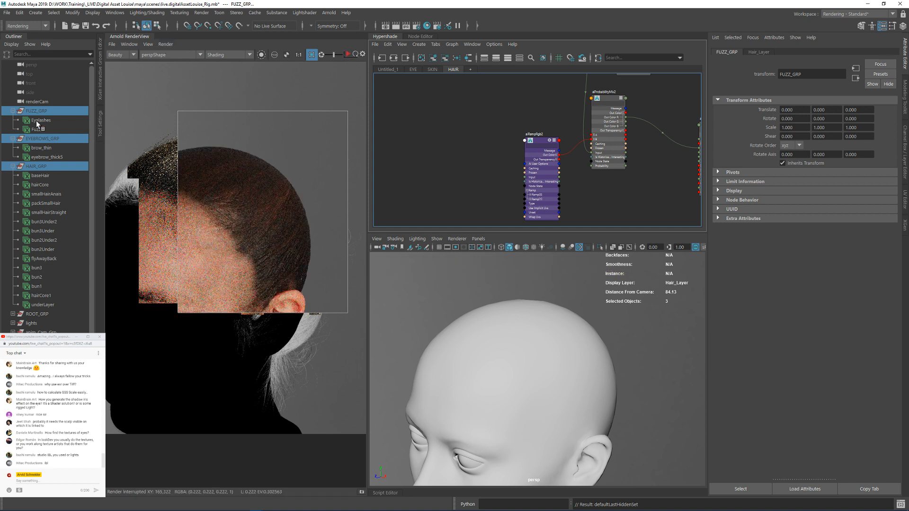
key(shift+h)
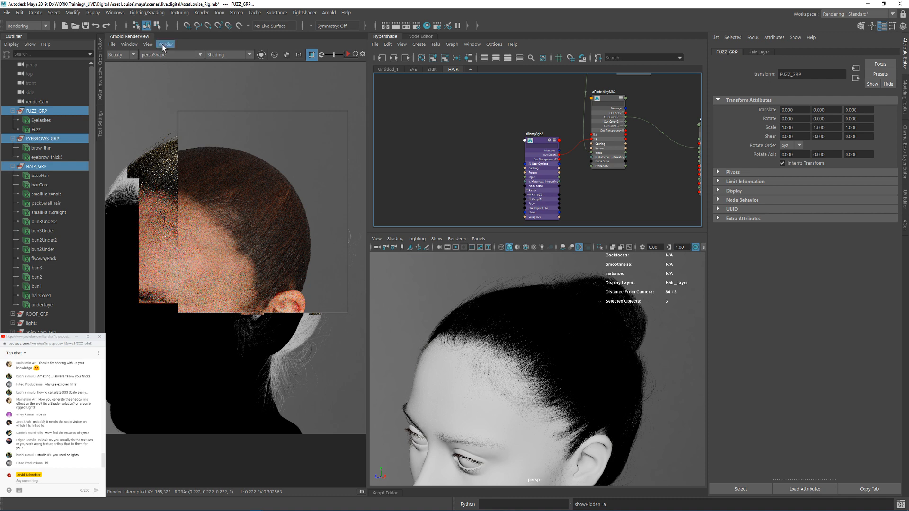
click(163, 45)
click(187, 113)
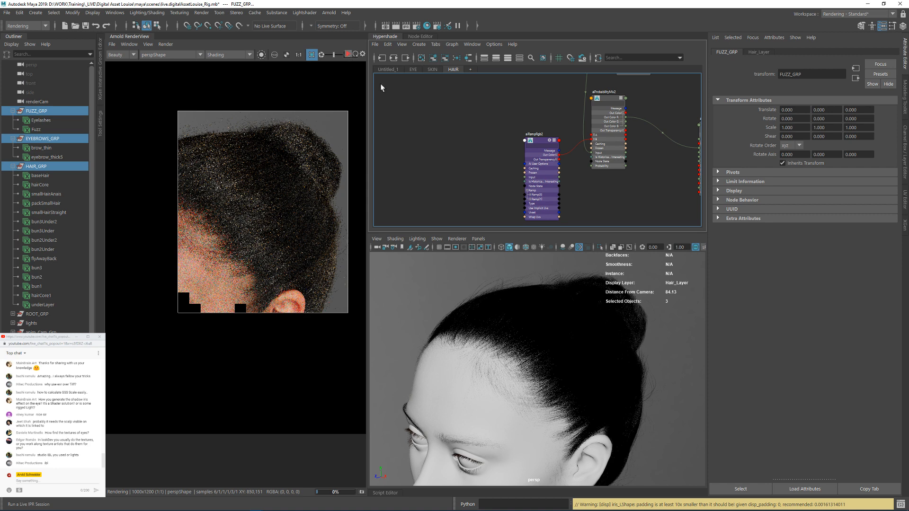
Step: Connect aiRampRgb2's Out Color R to aiHeadHair's Melanin and isolate the ramp in the render
alt+middle_drag(617, 120, 500, 137)
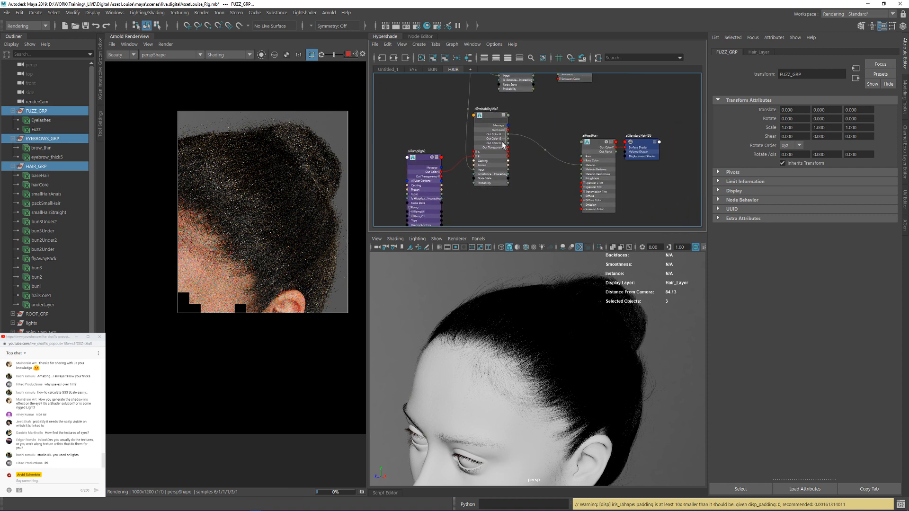
scroll(445, 187, up, 2)
click(438, 173)
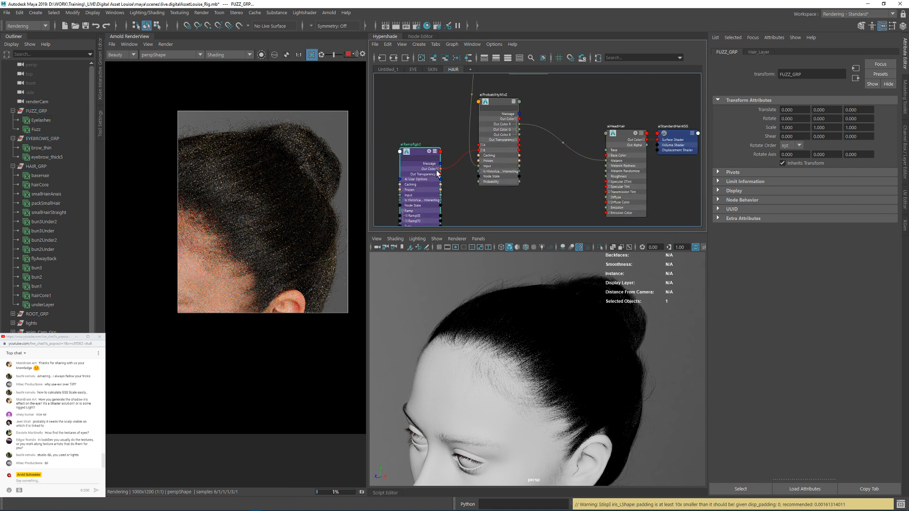
click(438, 169)
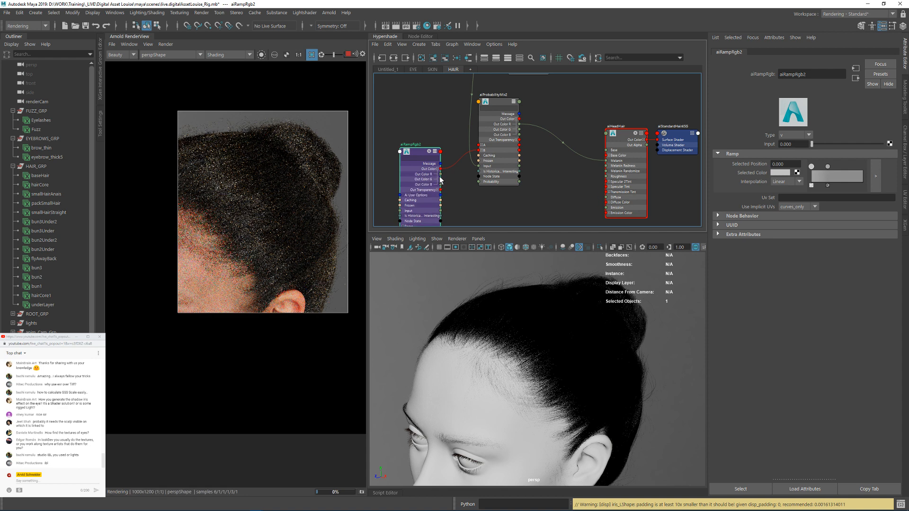
drag(441, 174, 607, 161)
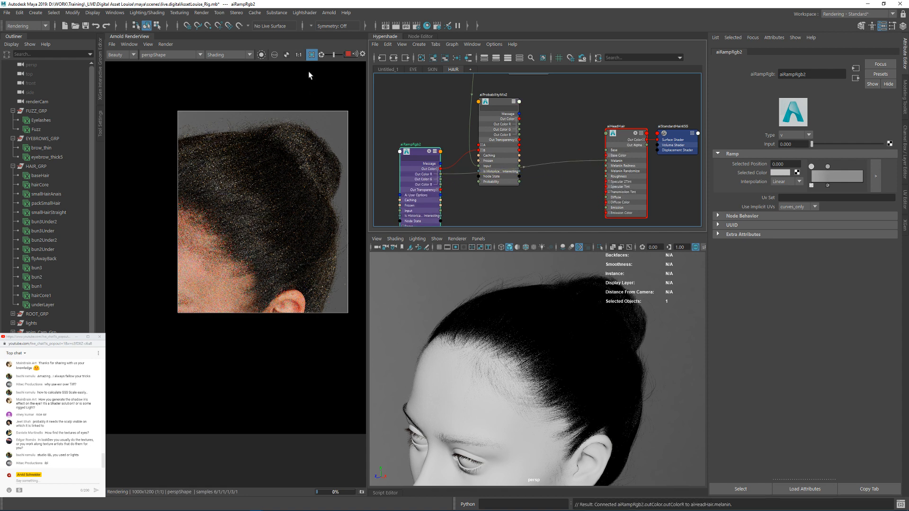
click(260, 55)
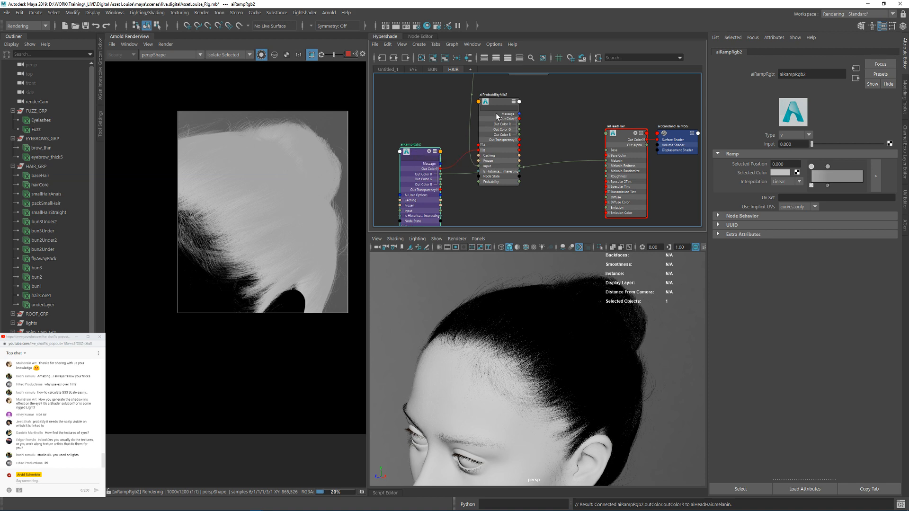
Step: Connect aiRange1's Out Color R to aiHeadHair's Melanin and isolate aiRange1 in the render
alt+middle_drag(424, 132, 456, 118)
mouse_move(527, 85)
mouse_down()
mouse_move(553, 75)
mouse_move(529, 82)
mouse_up()
click(445, 138)
alt+right_drag(469, 125, 395, 114)
alt+right_drag(497, 180, 553, 202)
alt+middle_drag(489, 157, 463, 122)
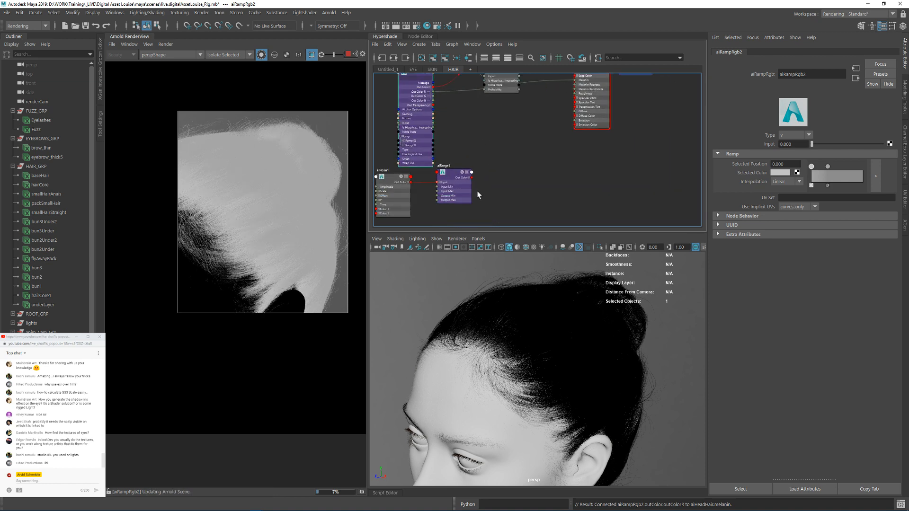
click(469, 178)
alt+middle_drag(543, 105, 524, 157)
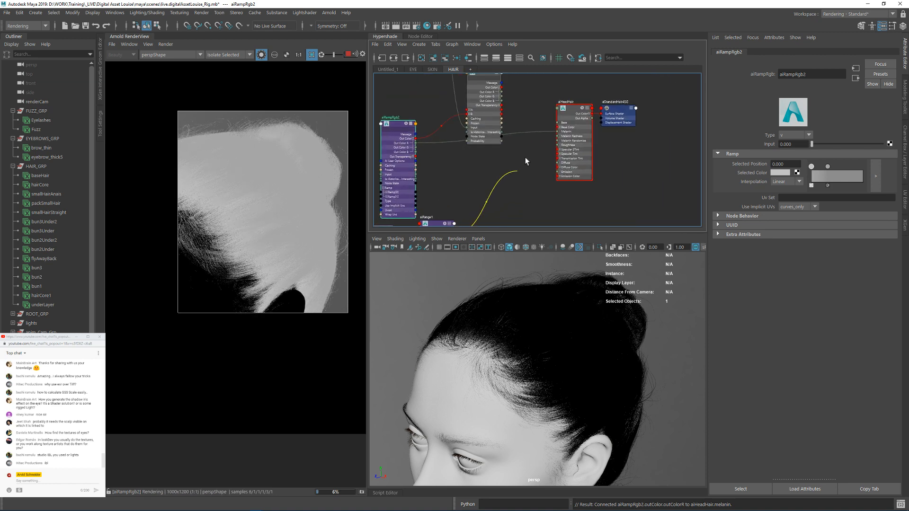
click(558, 131)
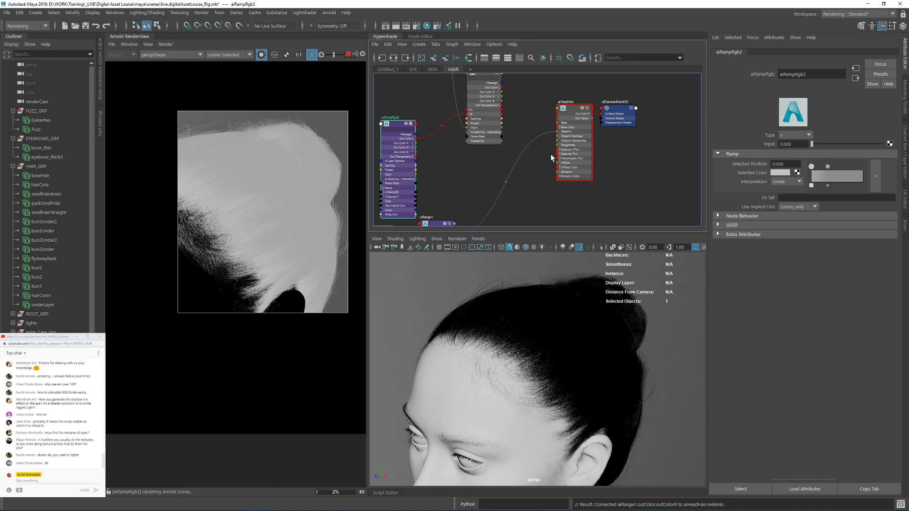
alt+middle_drag(499, 197, 543, 131)
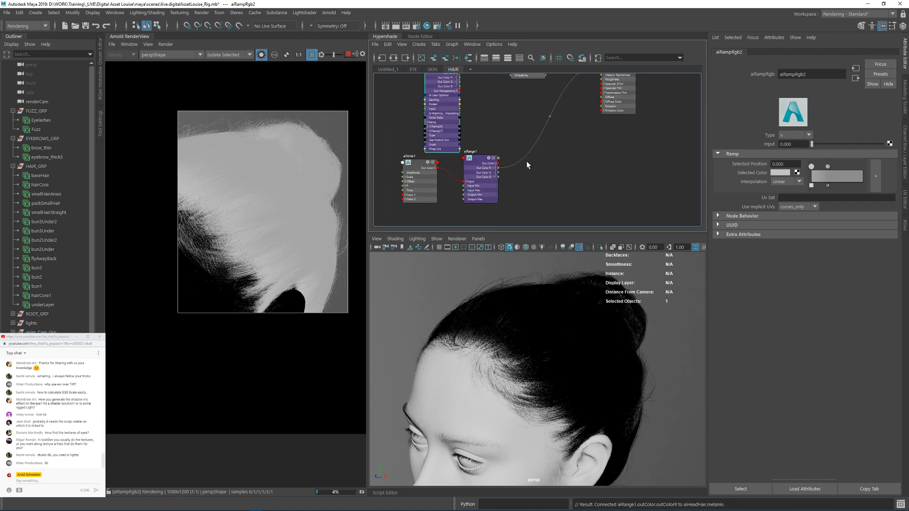
click(479, 160)
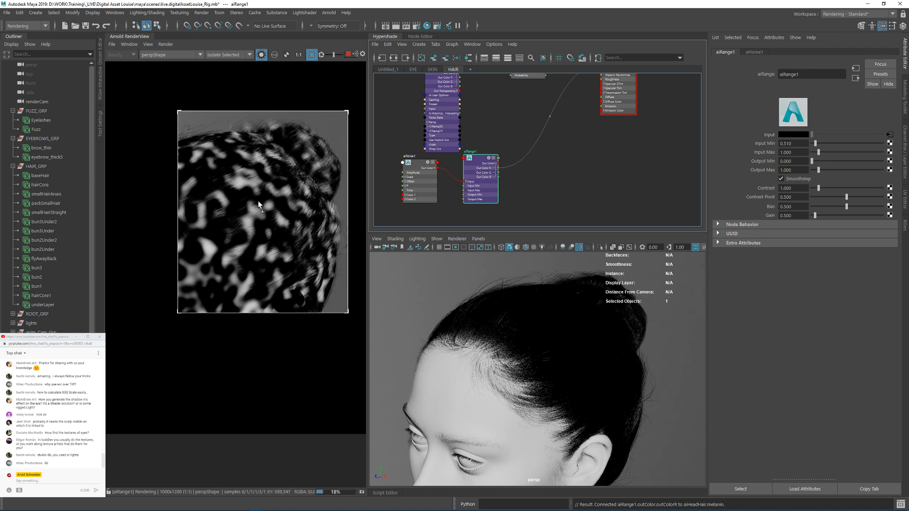
Step: Disconnect aiRange1's Out Color from the skin shader's Id 3 in the SKIN graph and return to the HAIR graph
click(432, 69)
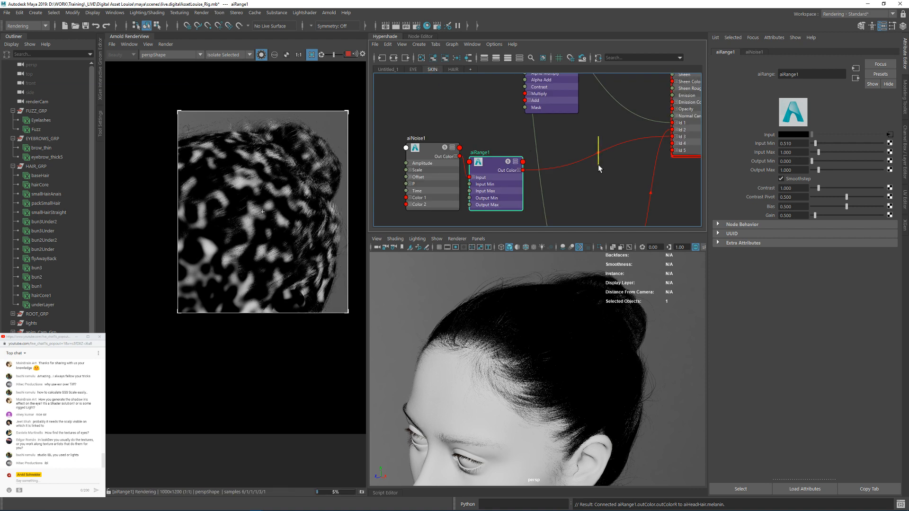
ctrl+drag(599, 168, 600, 172)
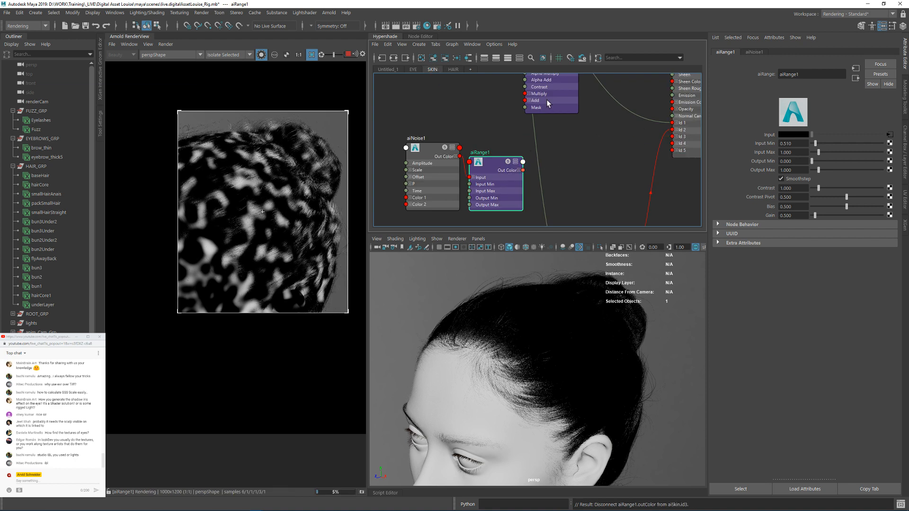
click(453, 69)
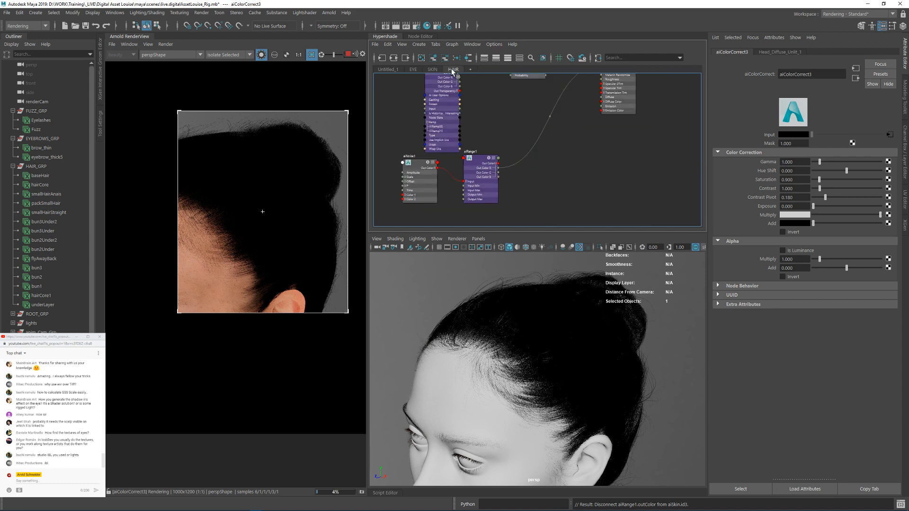
Step: Check the isolated aiRange1 pattern on the hair and switch back to the full beauty render
click(479, 162)
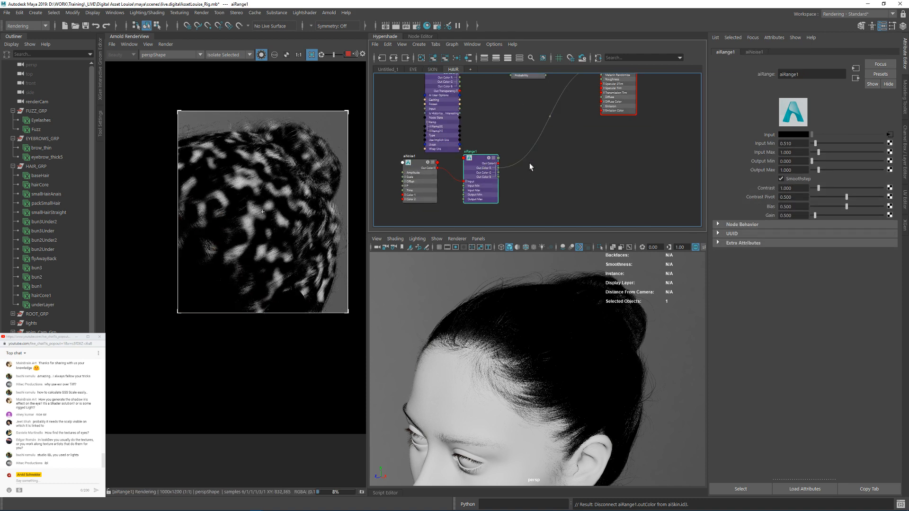
middle_drag(499, 137, 537, 156)
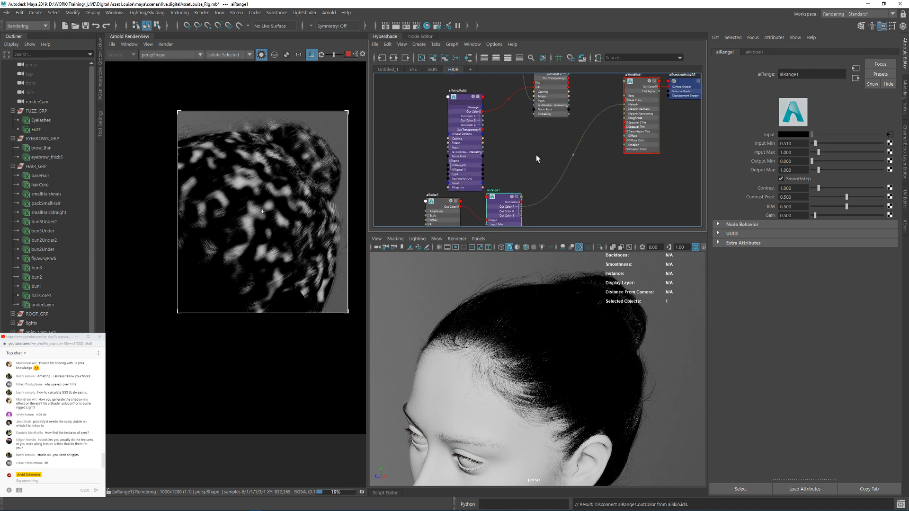
click(261, 55)
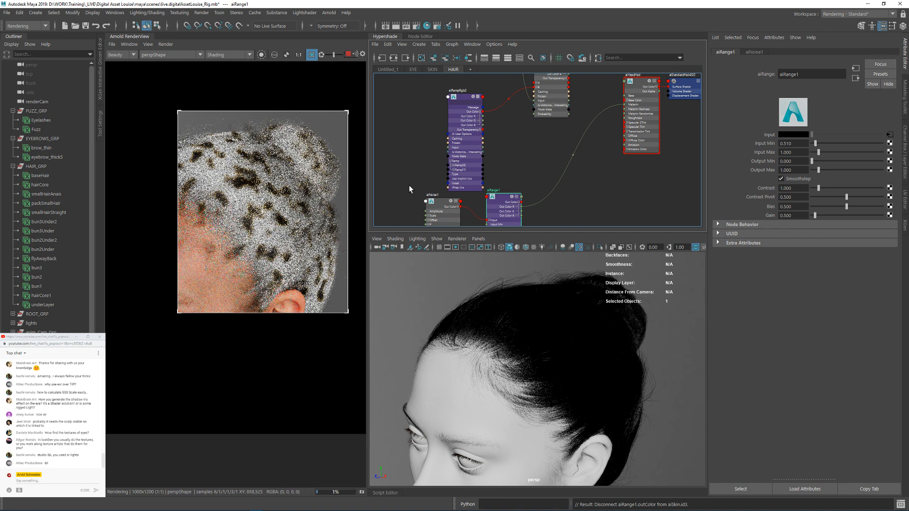
Step: Move aiNoise1 and aiRange1 to the input side of aiRampRgb2 and reconnect aiProbabilityMix2's Out Color R to aiHeadHair's Melanin
alt+middle_drag(511, 169, 547, 141)
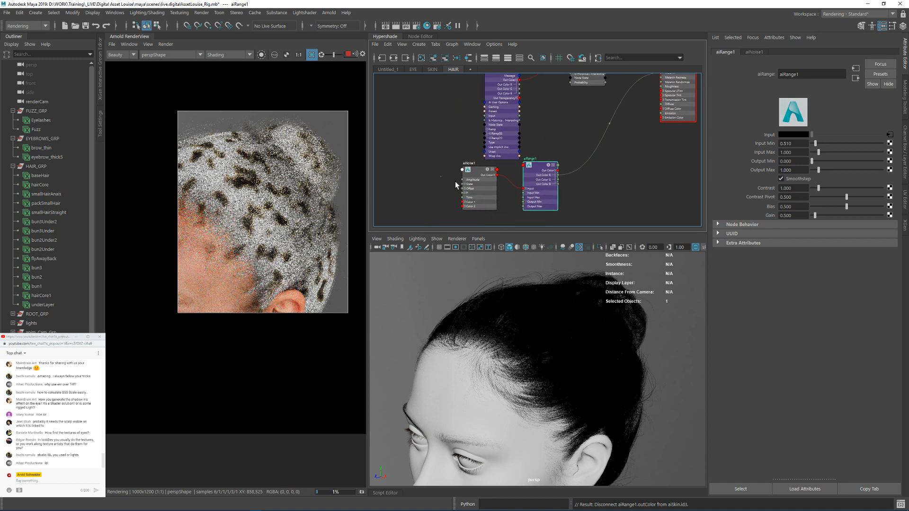
drag(455, 182, 411, 130)
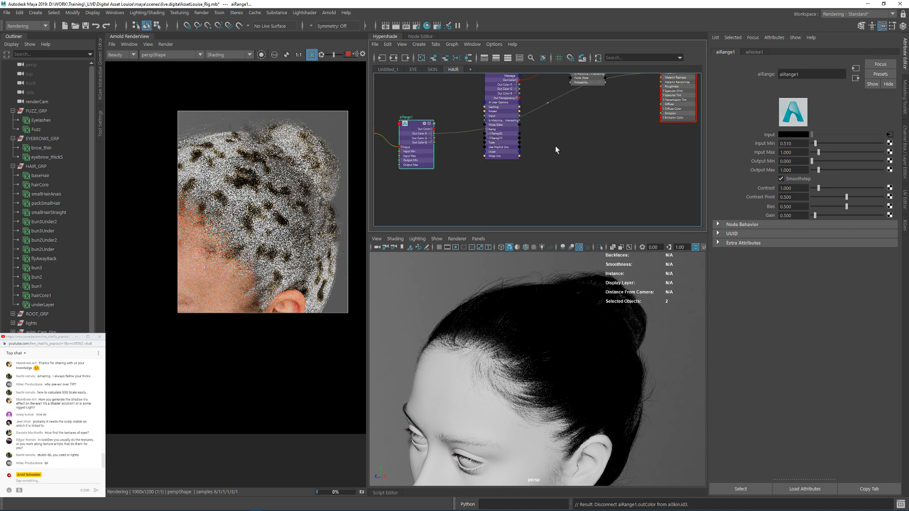
alt+middle_drag(556, 150, 563, 178)
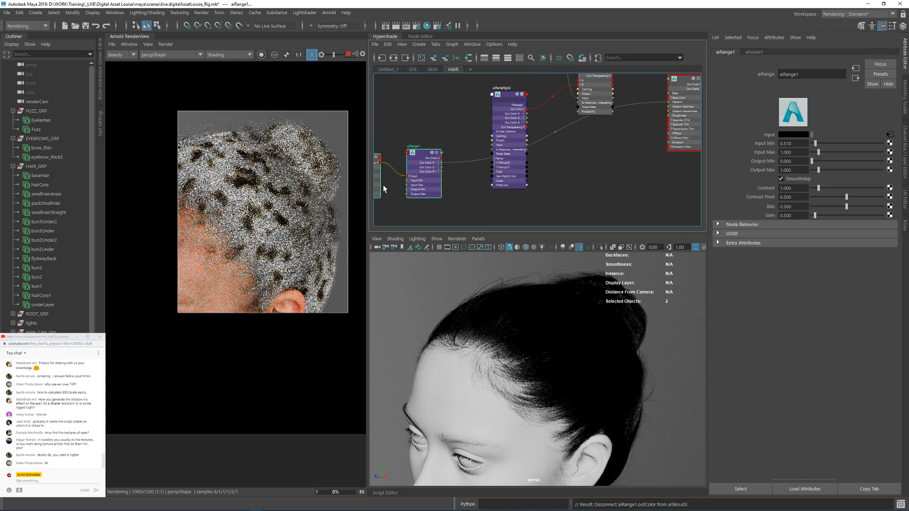
alt+middle_drag(586, 117, 557, 144)
scroll(568, 102, up, 2)
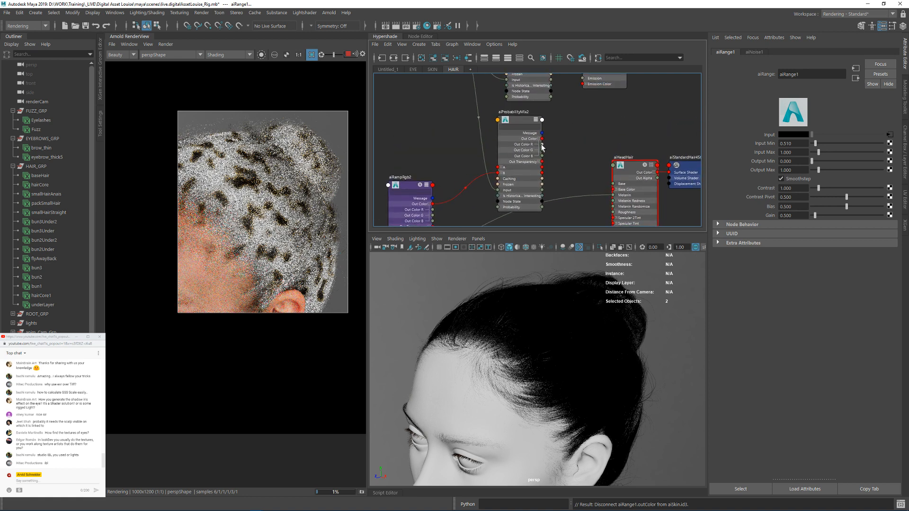
drag(542, 144, 613, 195)
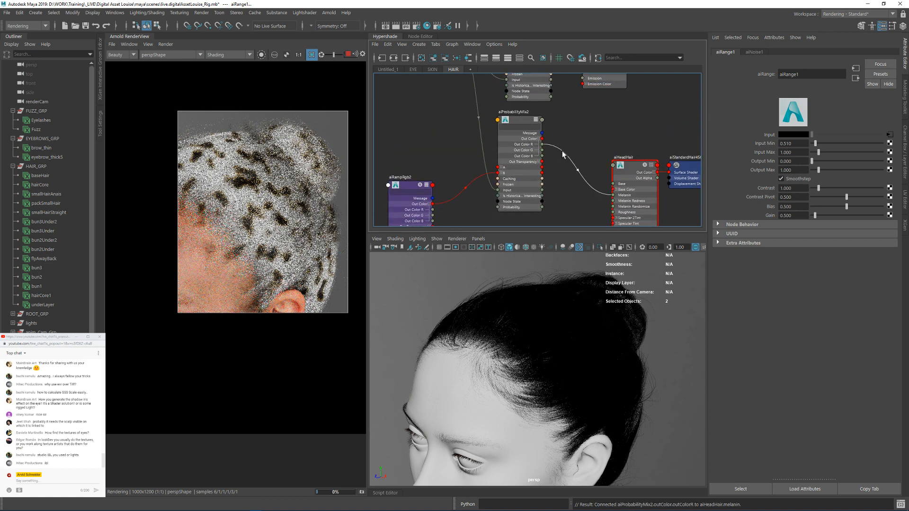
Step: Connect aiRange1's Out Color to the Ramp Color of Ramp[1] on aiRampRgb2
alt+middle_drag(556, 160, 660, 104)
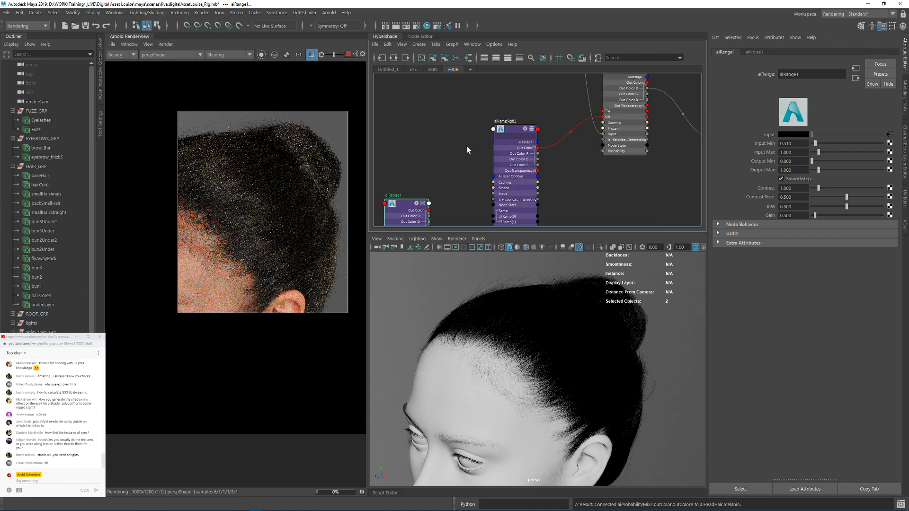
alt+middle_drag(467, 146, 476, 92)
alt+middle_drag(445, 182, 450, 161)
alt+right_drag(449, 162, 486, 161)
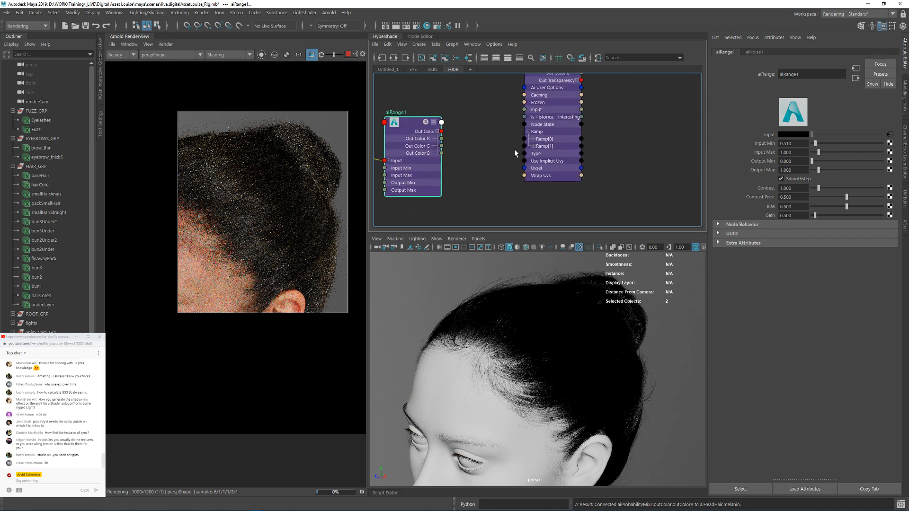
click(533, 147)
alt+middle_drag(479, 166, 491, 176)
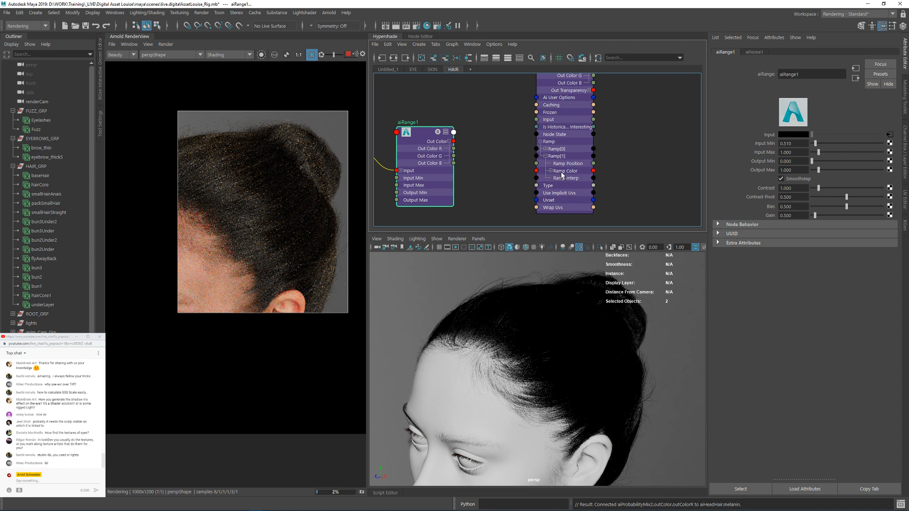
drag(454, 142, 536, 171)
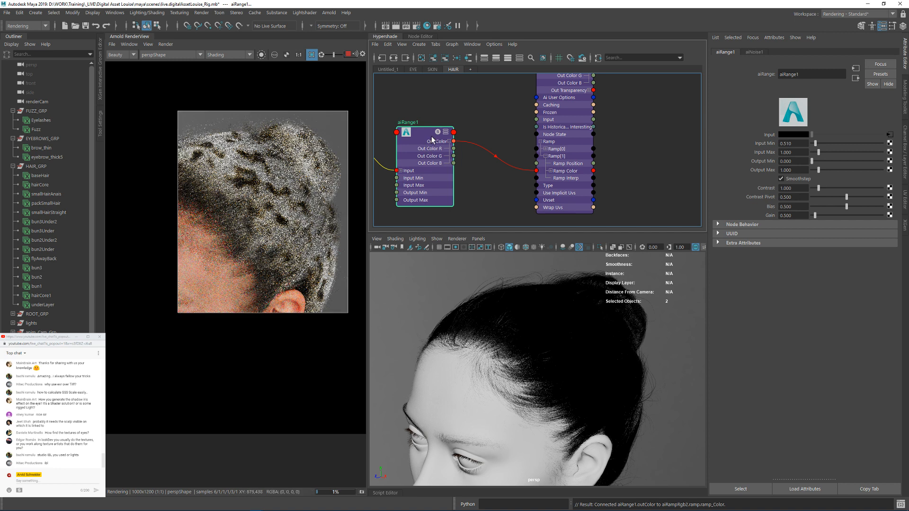
Step: Select aiRampRgb2's black ramp point and disconnect aiRange1's Out Color from the Ramp[1] Ramp Color
alt+middle_drag(412, 101, 495, 120)
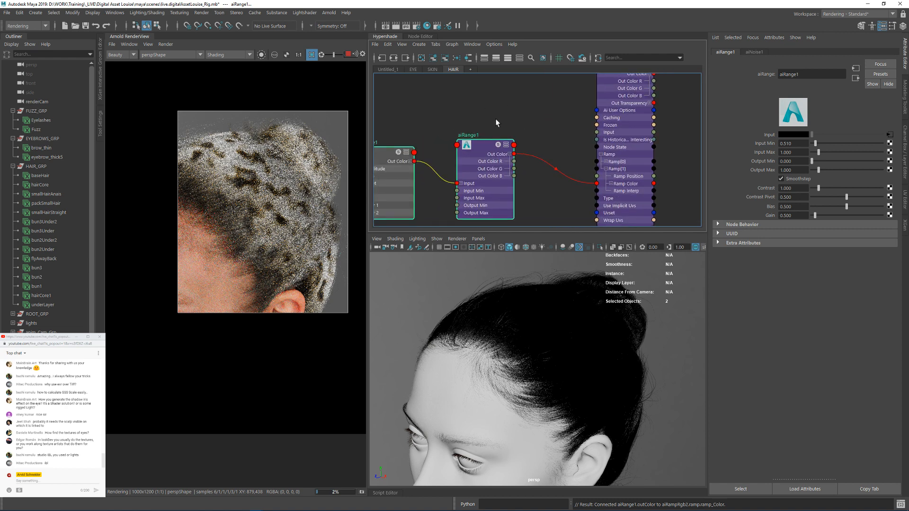
click(622, 94)
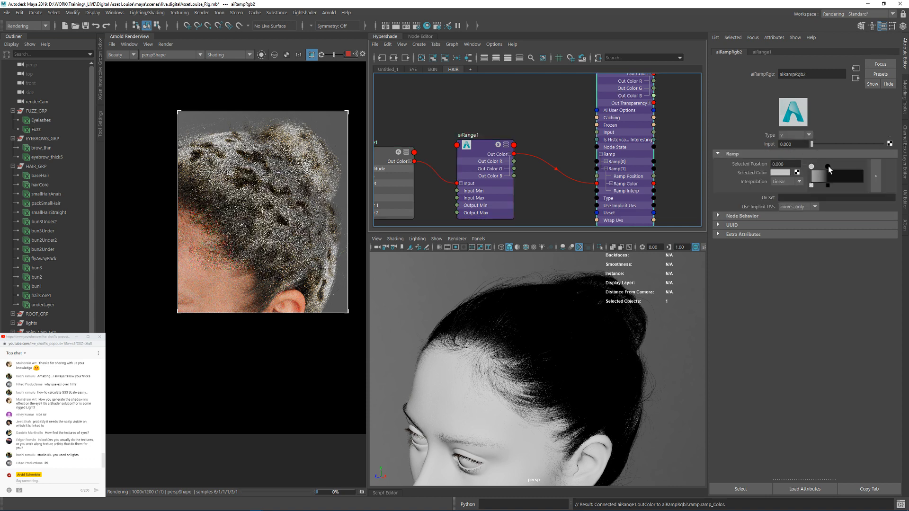
click(828, 166)
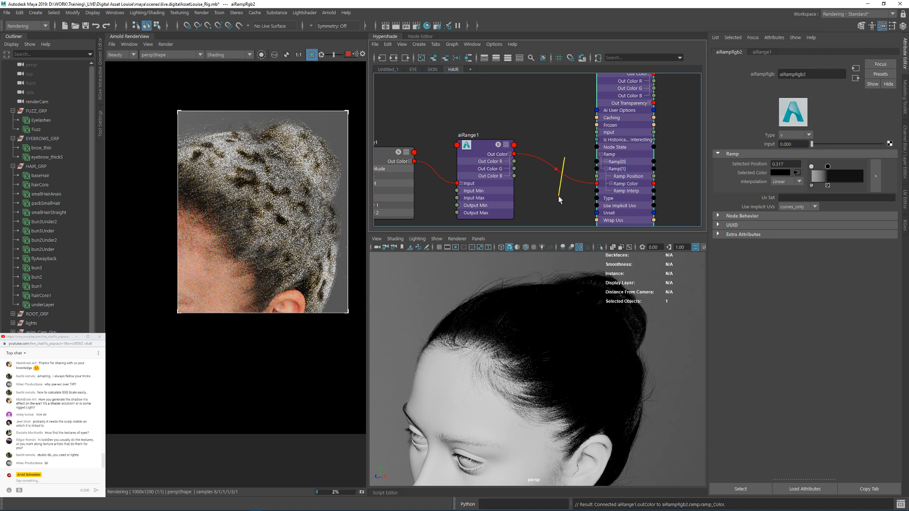
ctrl+drag(558, 196, 559, 191)
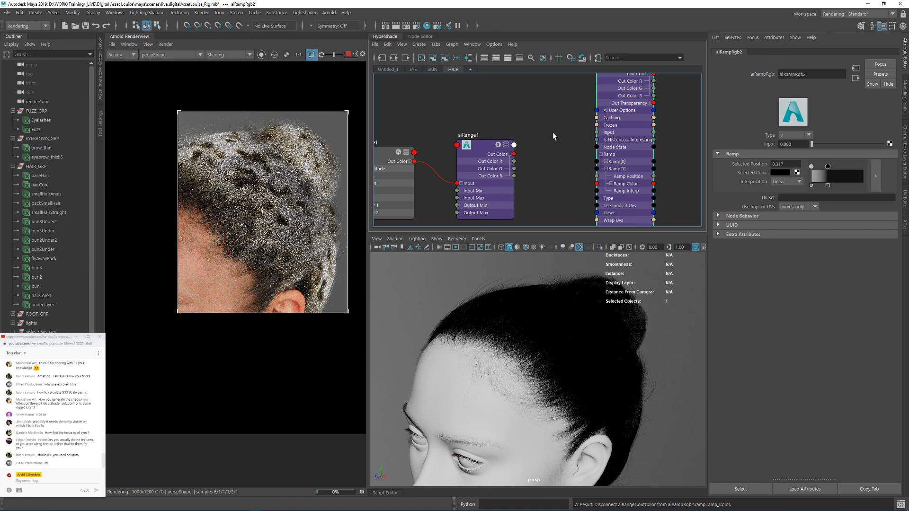
Step: Shift aiRampRgb2's black ramp point to position 0.331 and run a full scene update of the Arnold render
alt+middle_drag(556, 121, 522, 139)
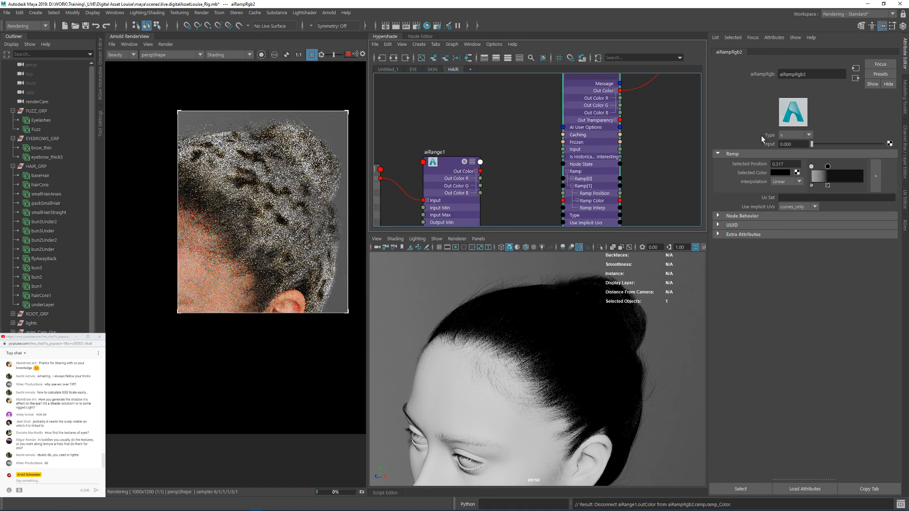
alt+right_drag(643, 148, 639, 133)
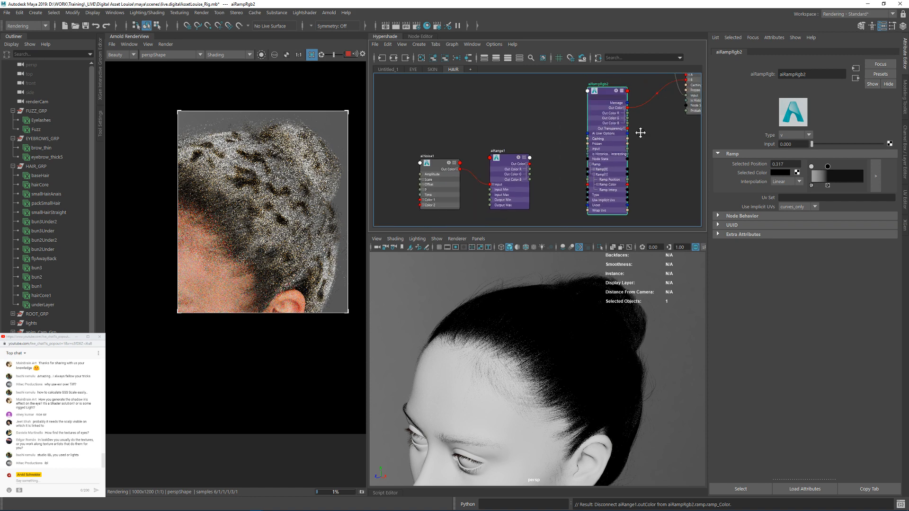
alt+middle_drag(639, 133, 547, 145)
click(578, 141)
click(516, 106)
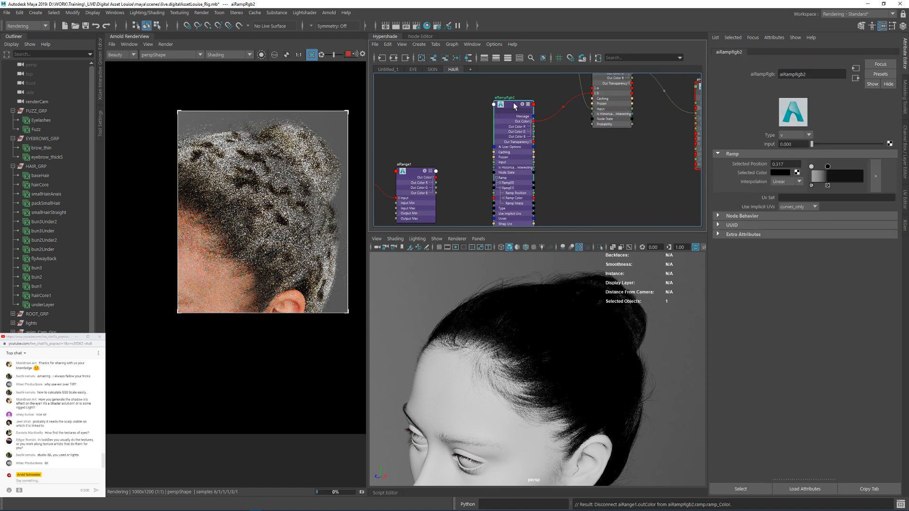
drag(829, 166, 830, 166)
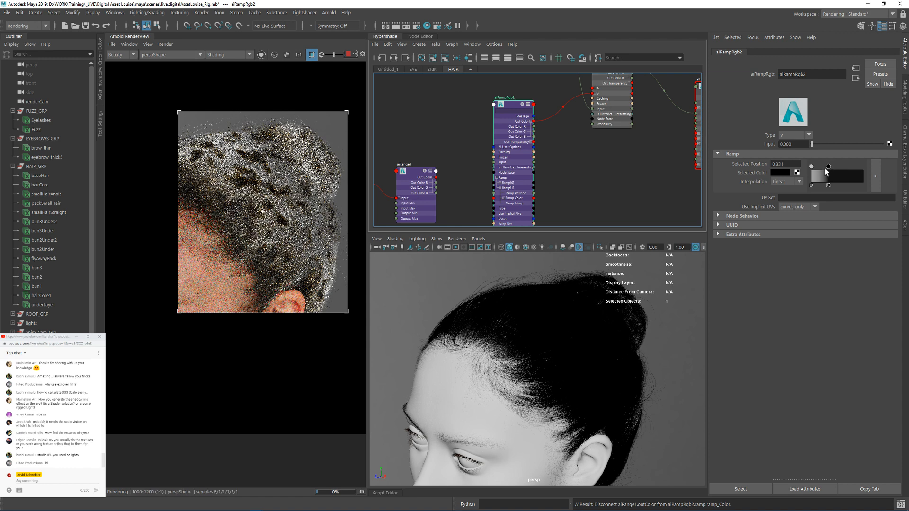
click(165, 44)
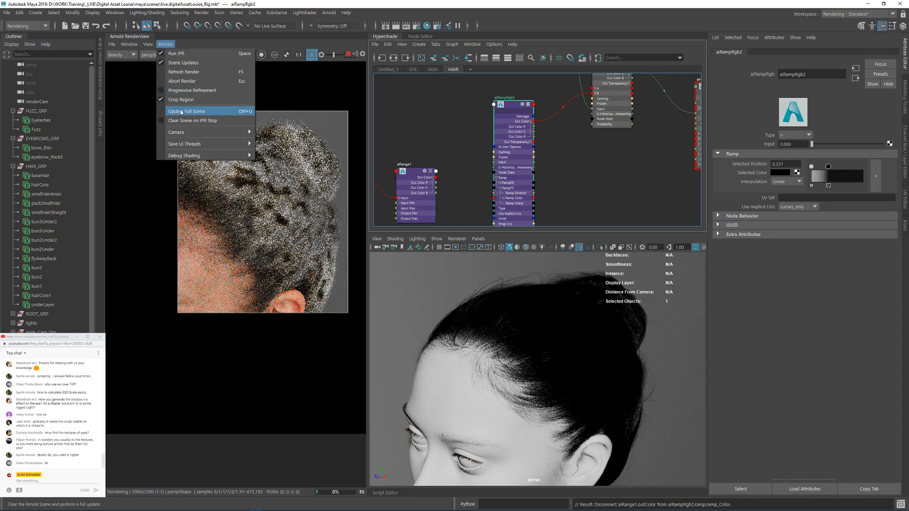
click(209, 111)
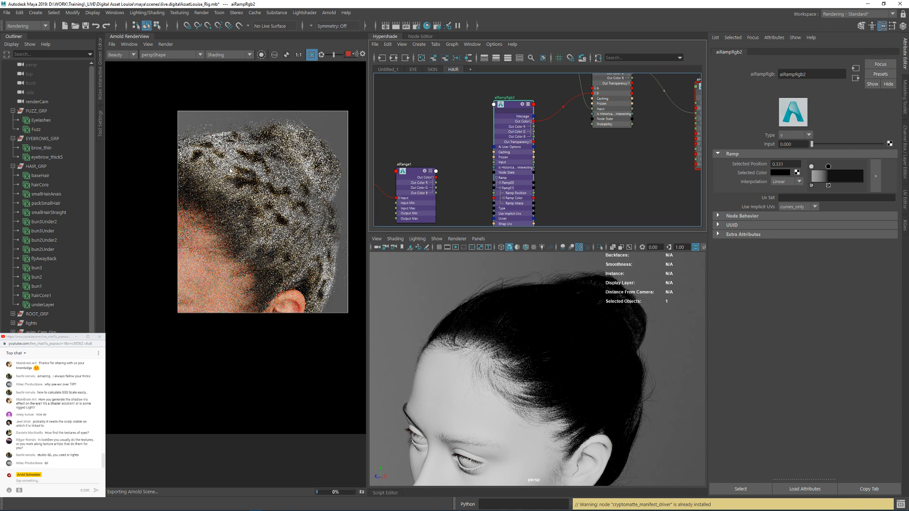
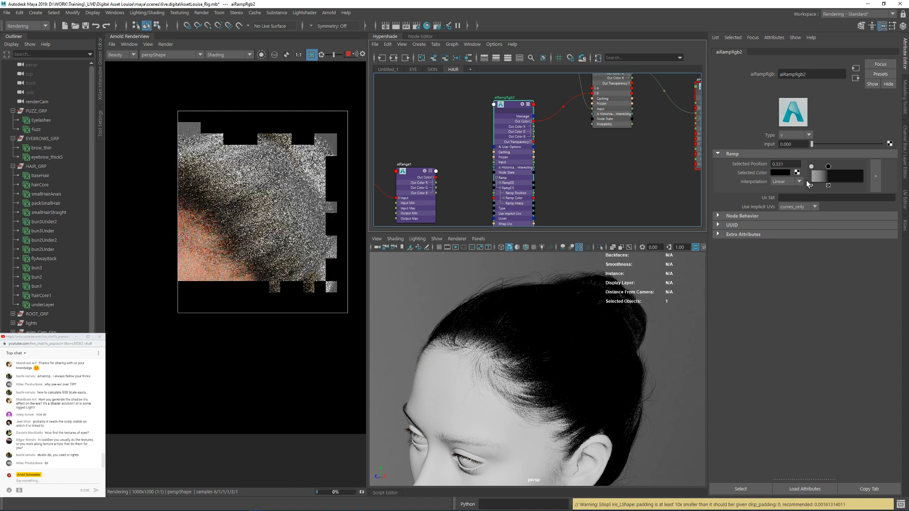
Step: Set the selected ramp point's colour on aiRampRgb2 to a value (V) of 0.5 and frame the whole head in the render
click(781, 173)
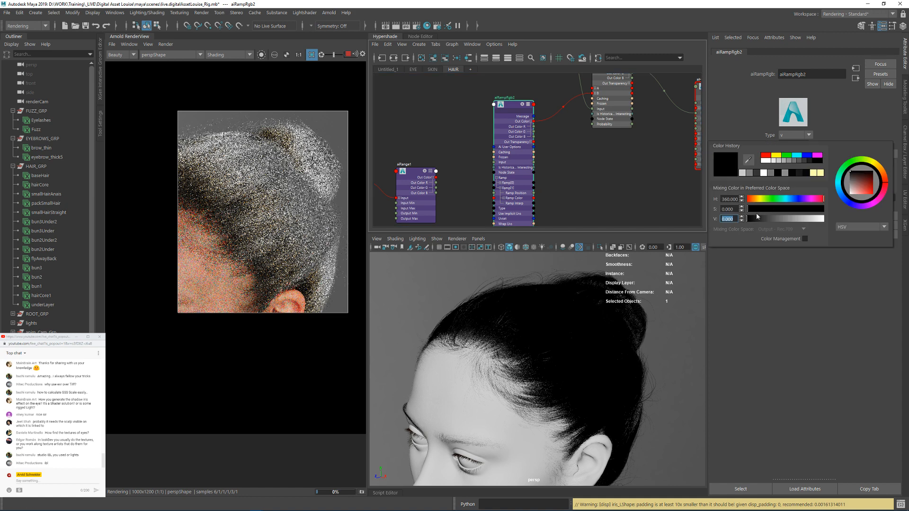
double_click(728, 219)
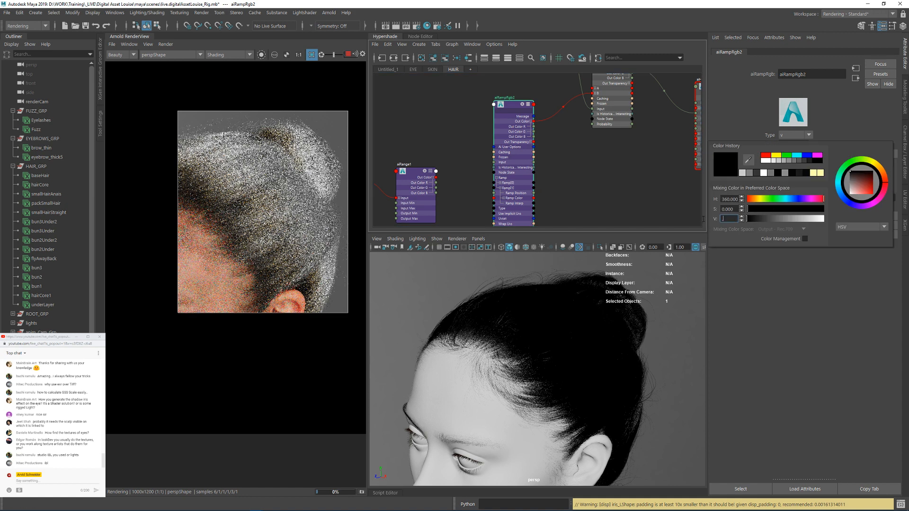
text(0.5)
key(Return)
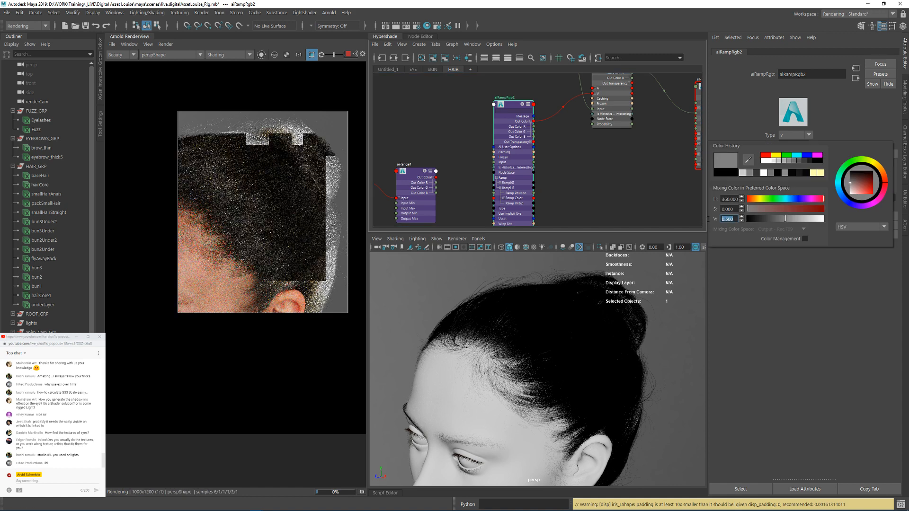
click(603, 164)
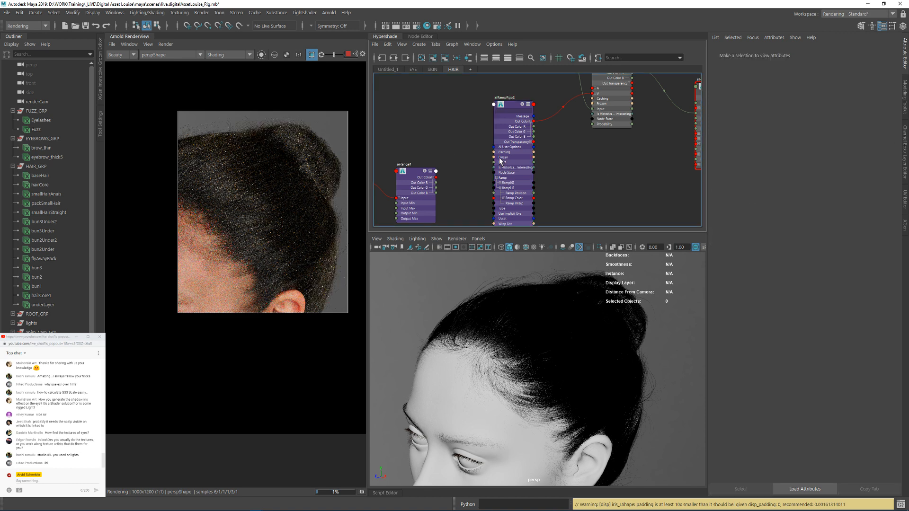
alt+right_drag(593, 327, 543, 387)
alt+drag(543, 387, 566, 338)
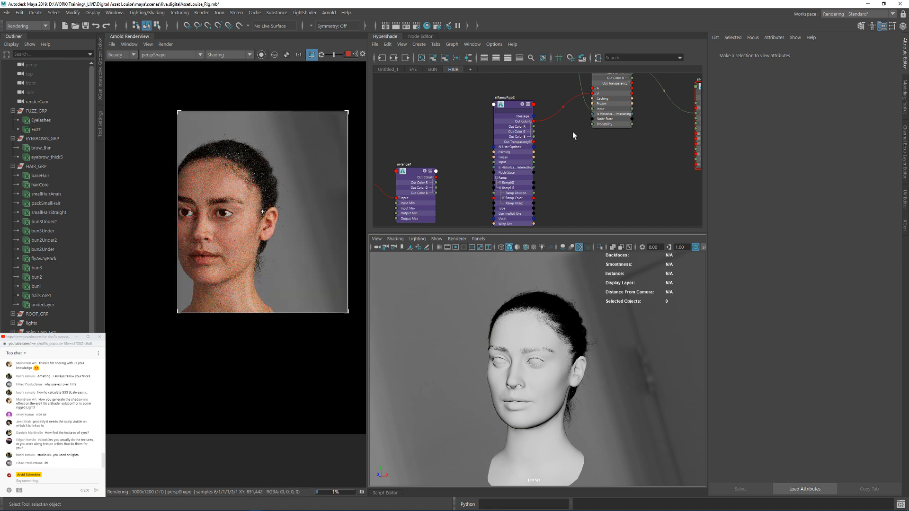
Step: Set the Specular ray depth to 4 in the Arnold render settings
alt+middle_drag(573, 131, 547, 192)
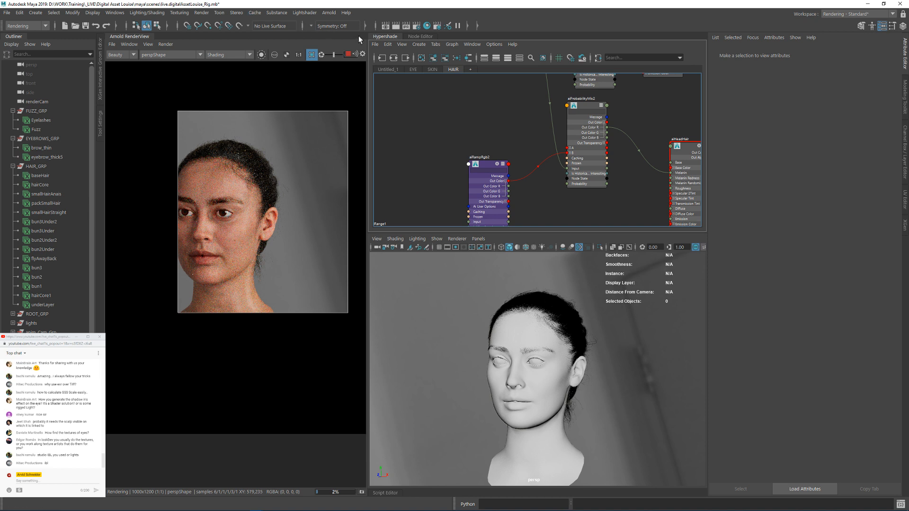
click(417, 26)
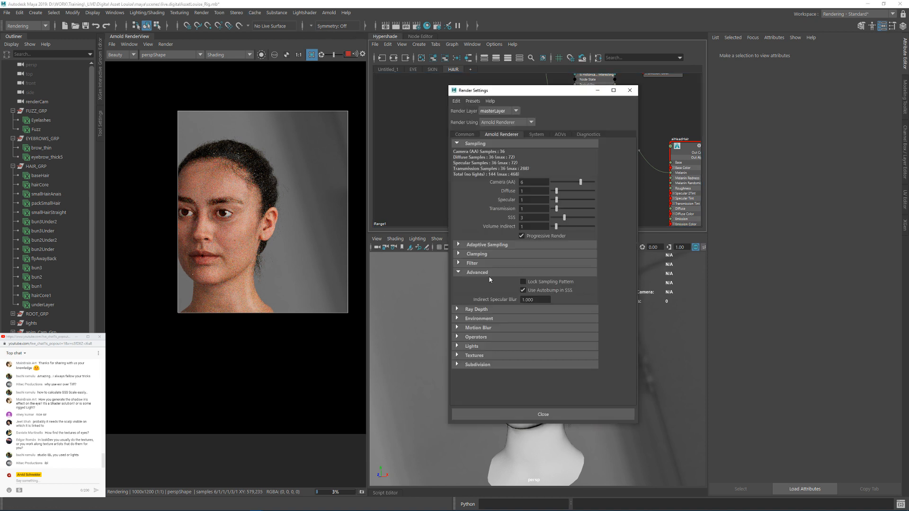
click(476, 254)
click(476, 254)
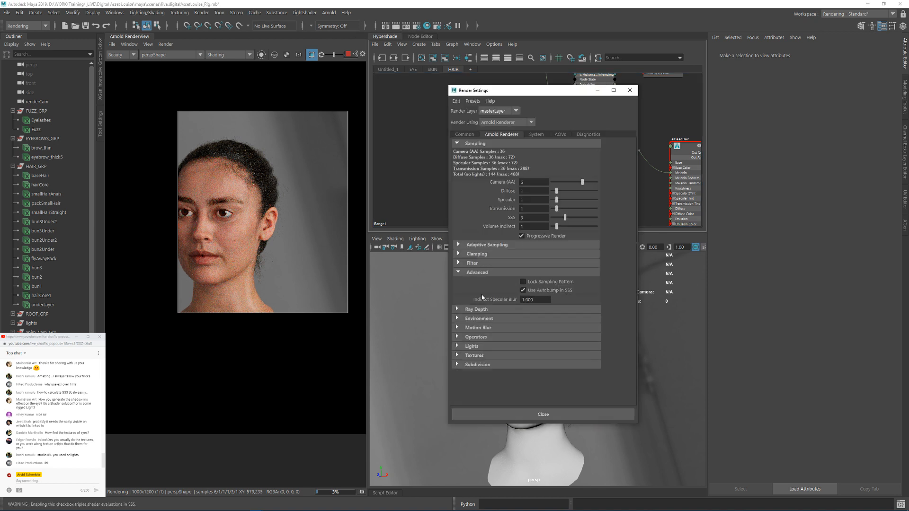
click(476, 310)
drag(524, 339, 510, 343)
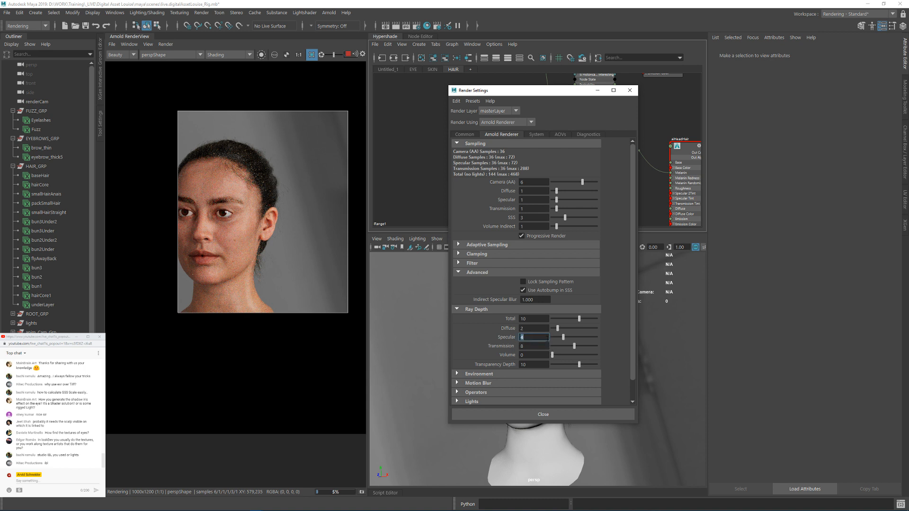
key(Return)
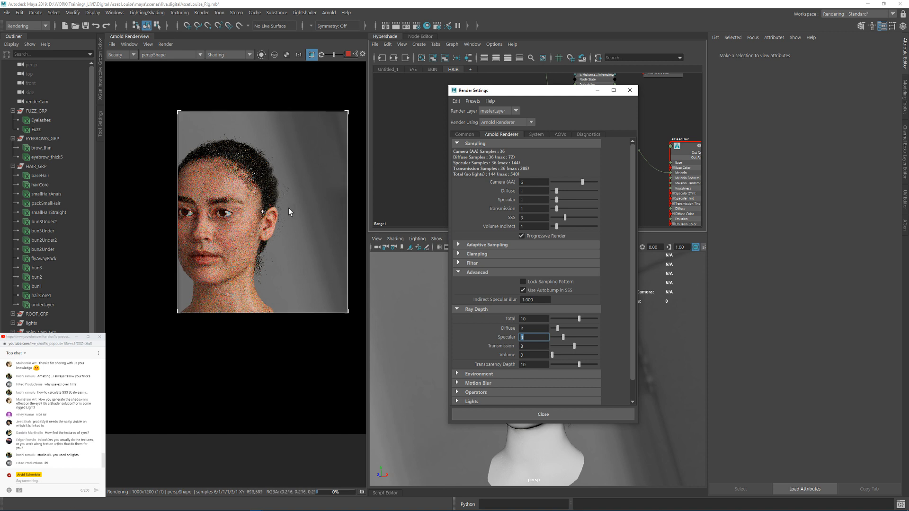
Step: Crop the render to the hair beside the forehead, try 2 Specular samples, and restore the setting to 1
drag(291, 149, 242, 215)
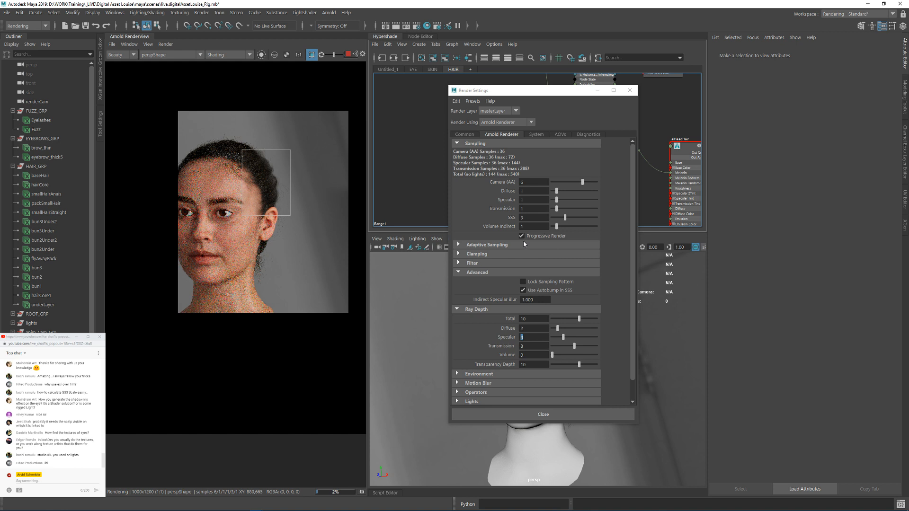
click(533, 199)
key(Return)
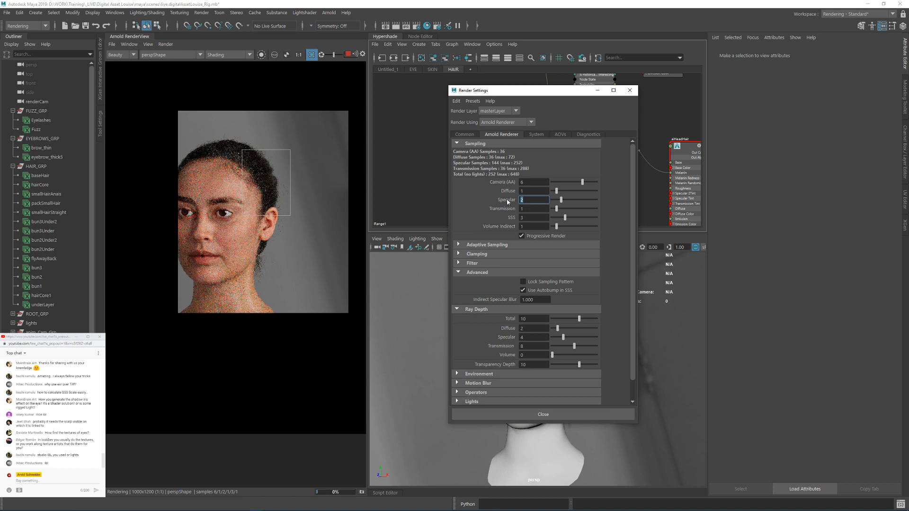
text(1)
key(Return)
click(630, 90)
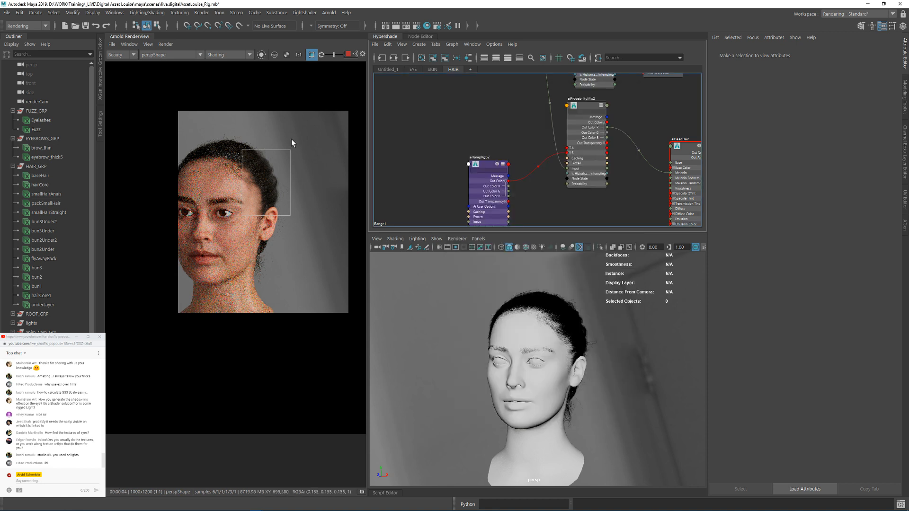
Step: Render through renderCamShape without the crop region and switch the Arnold debug shading mode to Basic
click(188, 55)
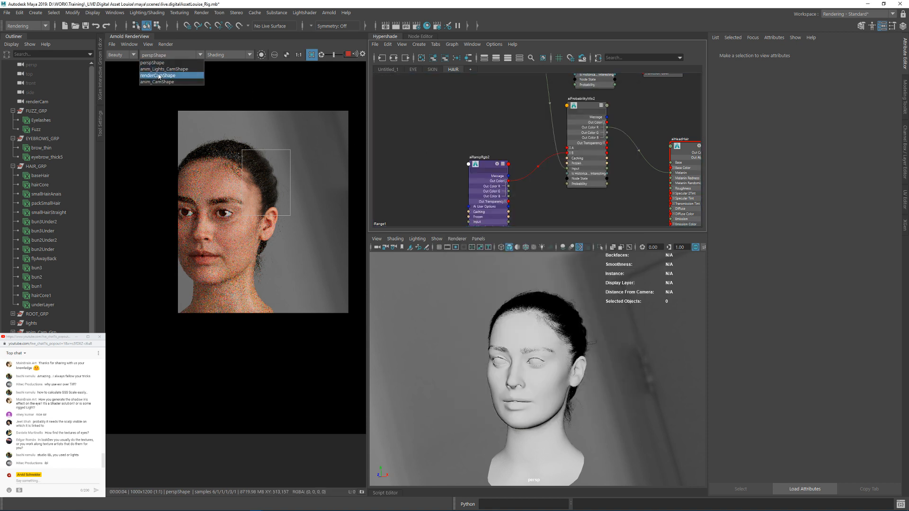
click(157, 75)
click(312, 55)
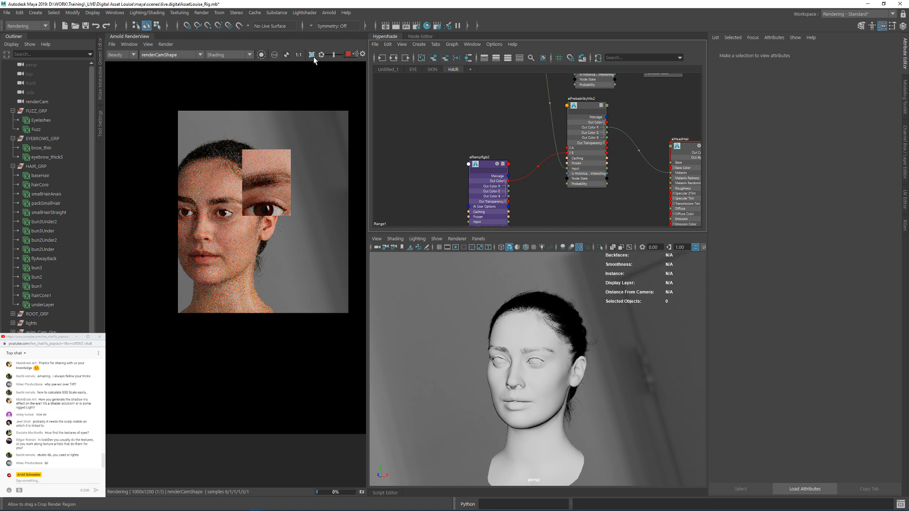
click(228, 55)
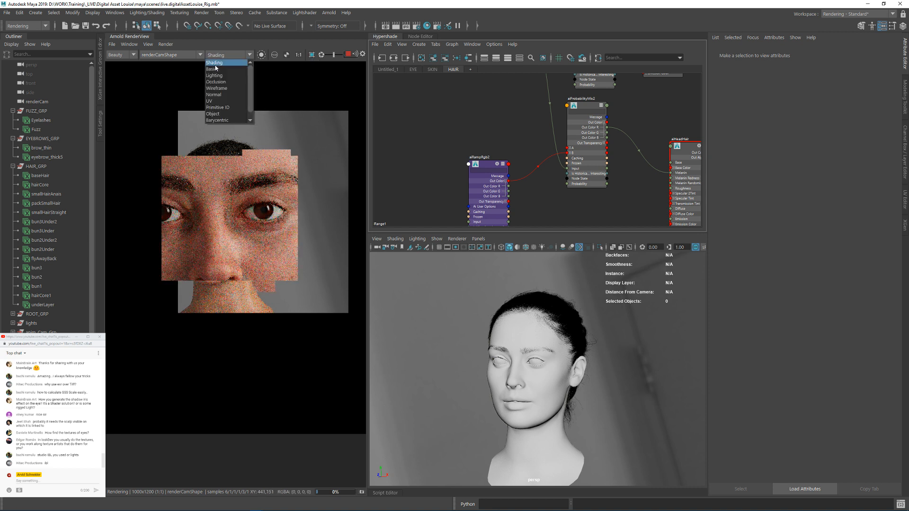
click(213, 66)
scroll(288, 180, down, 3)
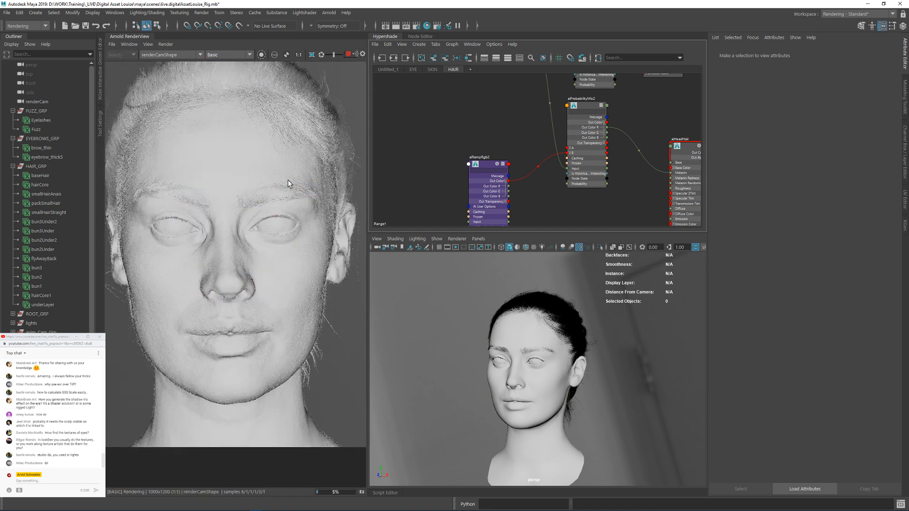
click(148, 44)
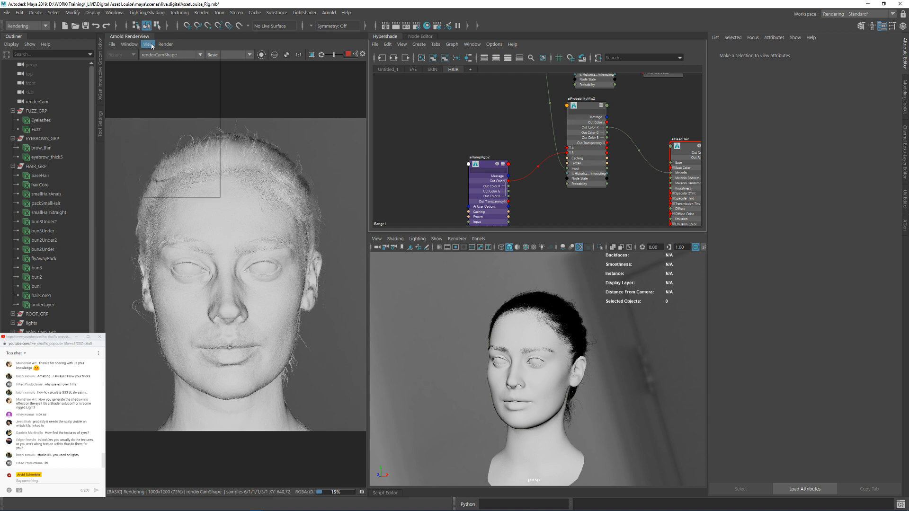
mouse_move(182, 134)
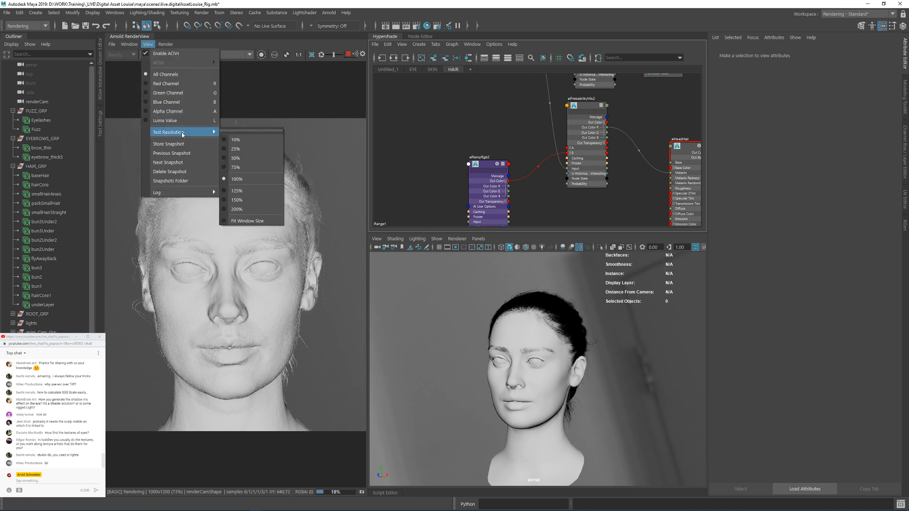
click(338, 82)
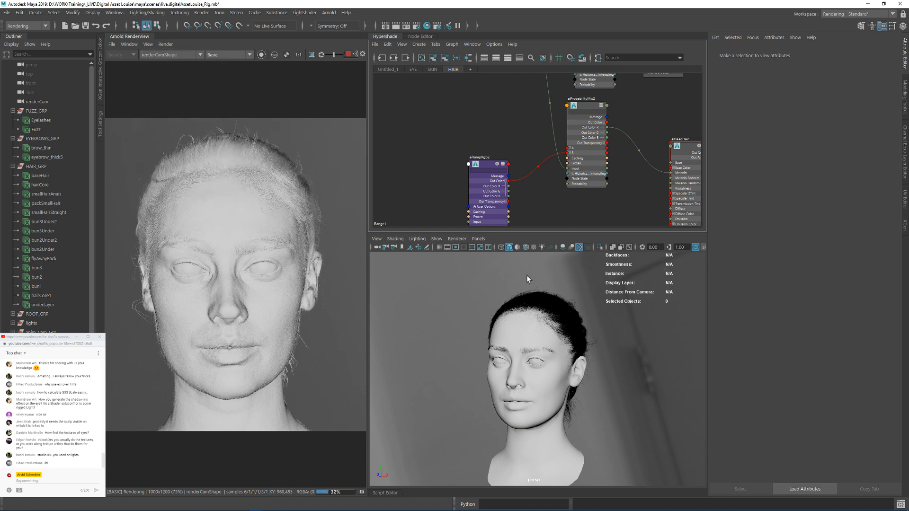
alt+drag(588, 320, 559, 327)
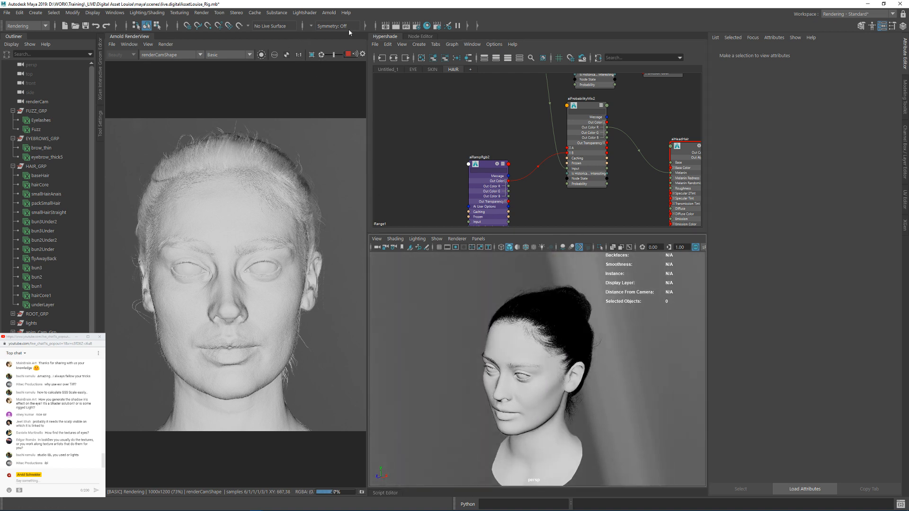
click(311, 13)
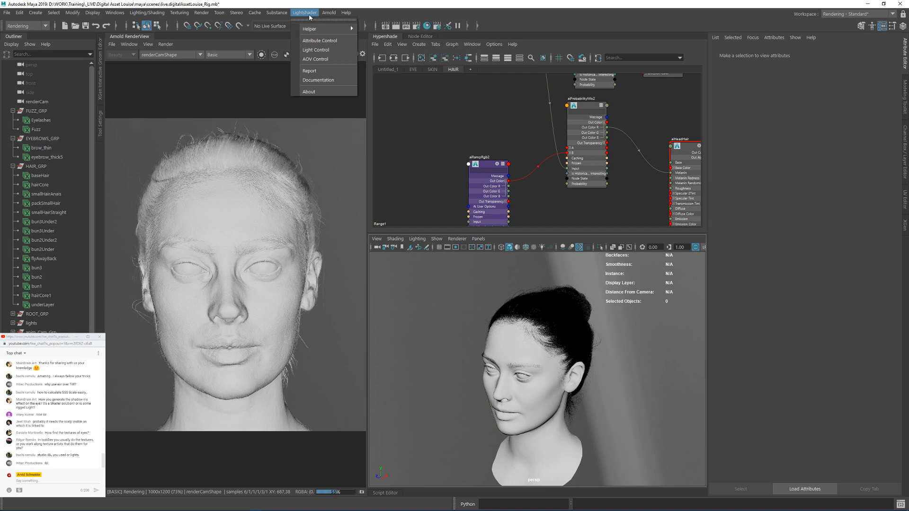
mouse_move(311, 30)
click(462, 129)
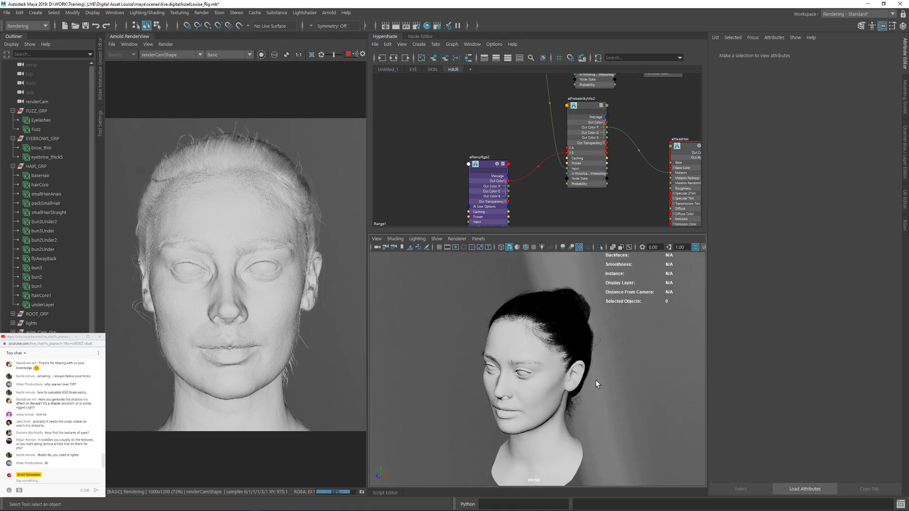
Step: Create a locator, move it toward the front of the face, and frame it in the viewport
click(36, 12)
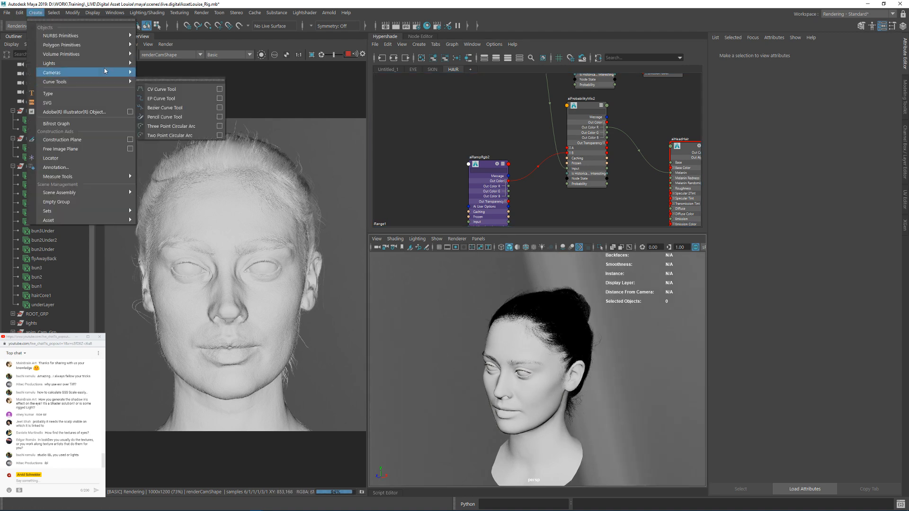
click(89, 159)
alt+drag(539, 335, 506, 342)
key(w)
drag(533, 379, 478, 353)
key(f)
Step: Scale the locator uniformly to about 1.394
alt+right_drag(594, 380, 497, 361)
alt+drag(497, 361, 570, 399)
key(r)
drag(538, 369, 567, 374)
click(595, 369)
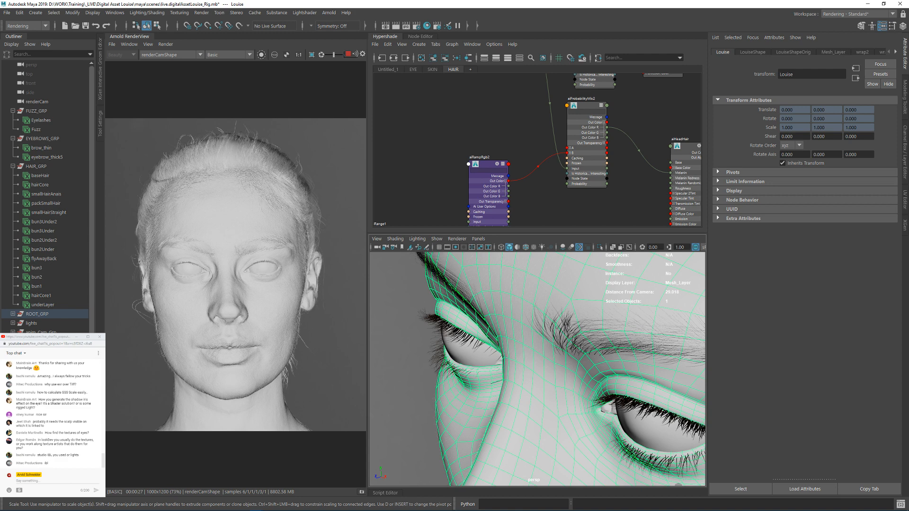
key(ctrl+z)
Step: Position the locator on the eye at about 3.855, 6.148, 5.905 and stop the running Arnold render
key(w)
alt+drag(592, 348, 608, 402)
alt+middle_drag(608, 402, 576, 335)
drag(516, 339, 545, 352)
click(347, 55)
alt+drag(554, 350, 625, 283)
alt+drag(597, 352, 547, 350)
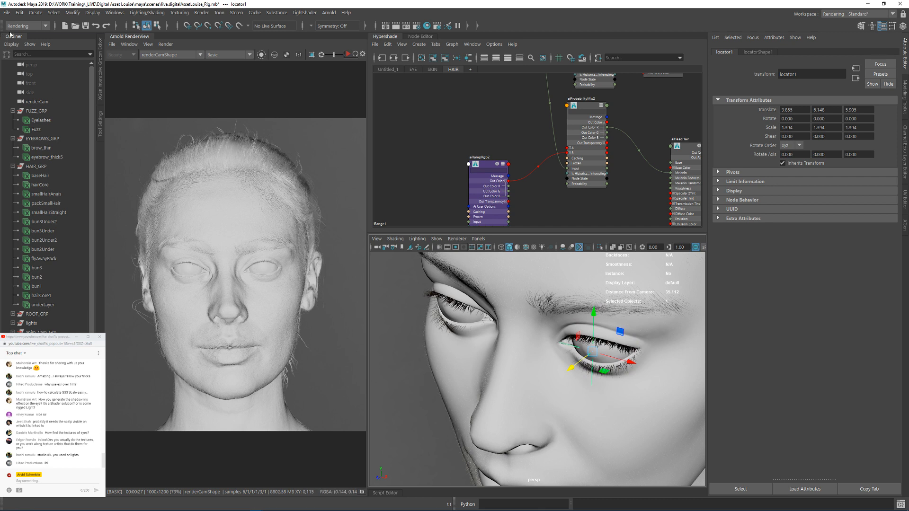
Step: Select renderCam followed by locator1 and build a Lightshader Focus Rig from them
click(304, 12)
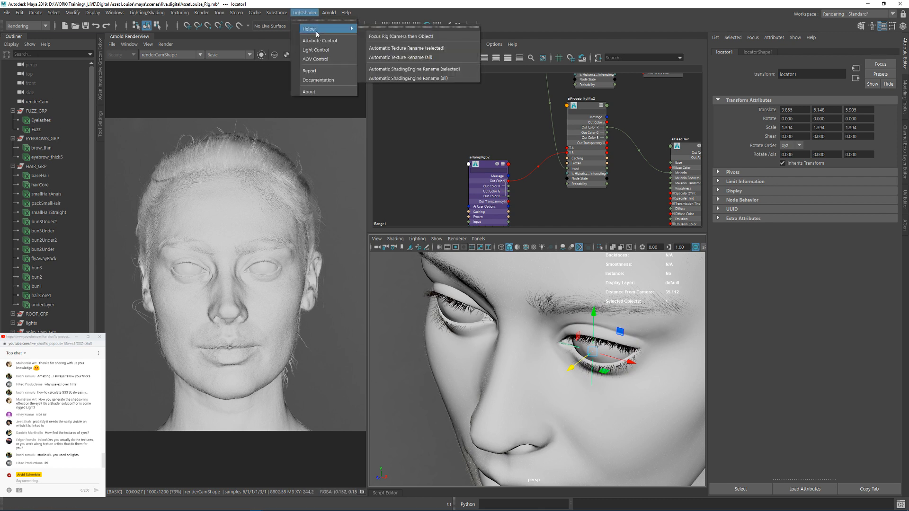
click(38, 102)
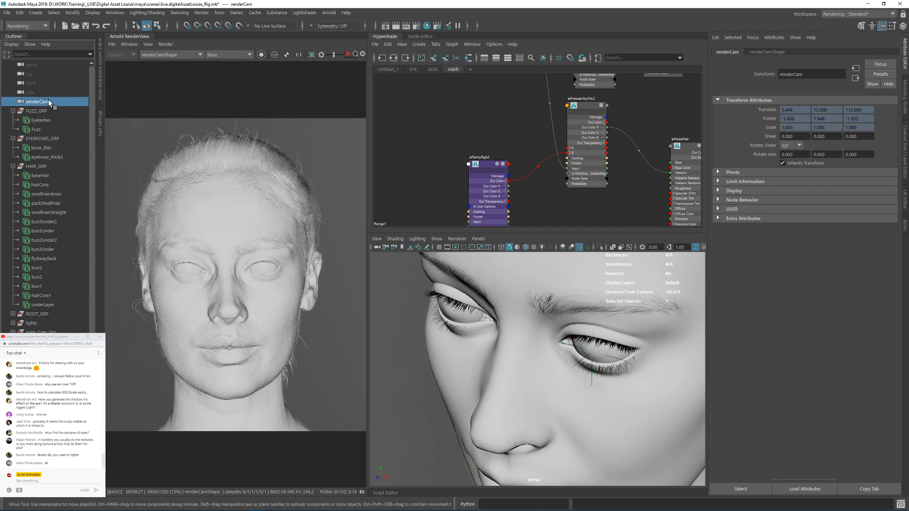
ctrl+click(45, 360)
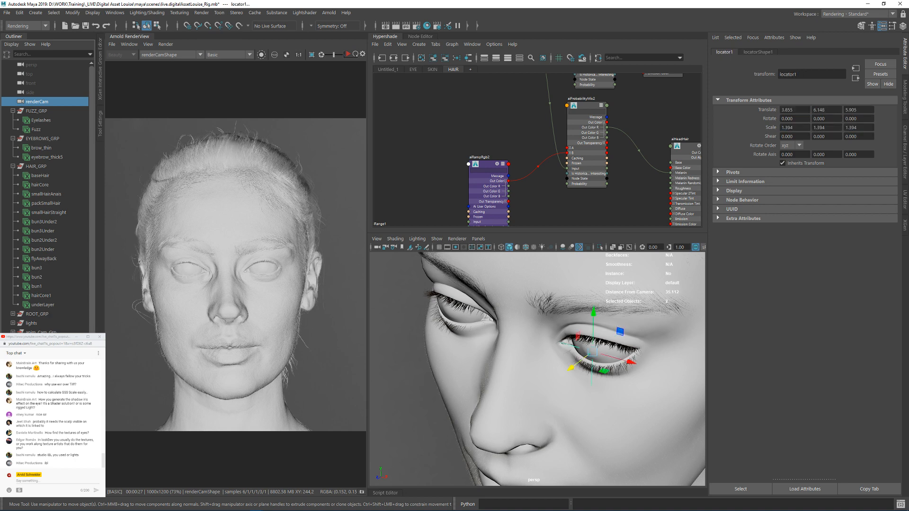
click(301, 12)
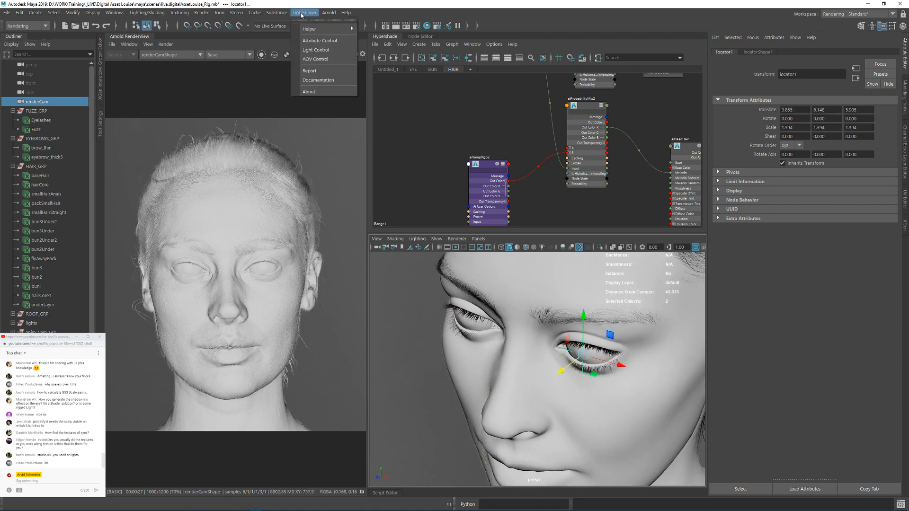
mouse_move(331, 29)
click(407, 43)
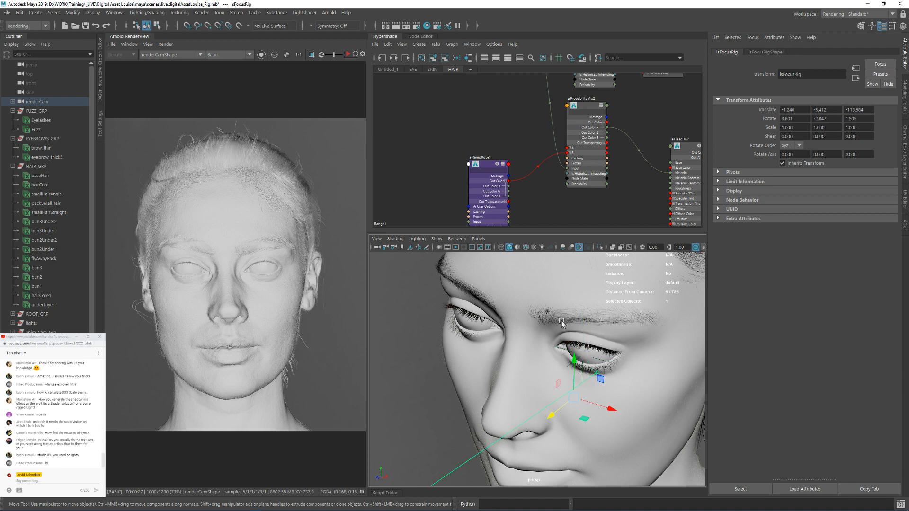
Step: Examine the focus rig's line from camera to face from several angles and its nodes under renderCam
alt+right_drag(614, 343, 479, 358)
alt+drag(479, 359, 416, 361)
alt+middle_drag(417, 360, 541, 363)
alt+right_drag(542, 364, 502, 357)
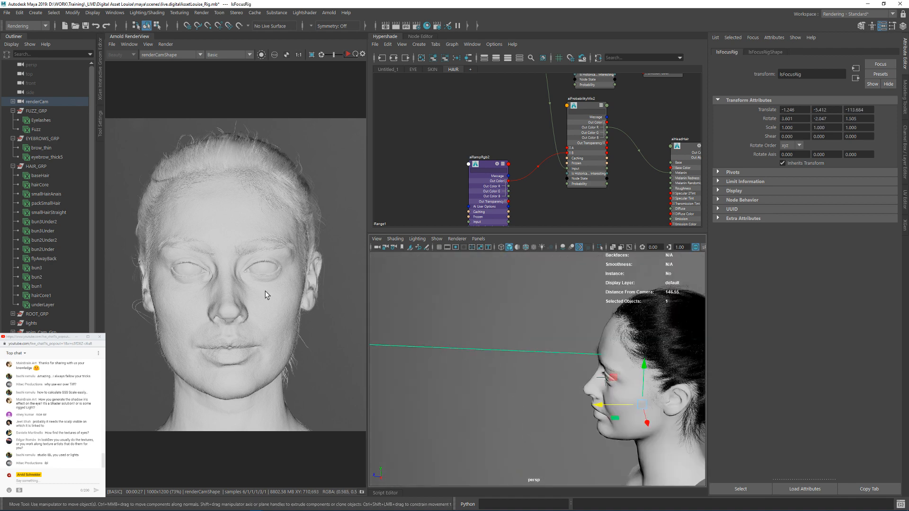
click(13, 101)
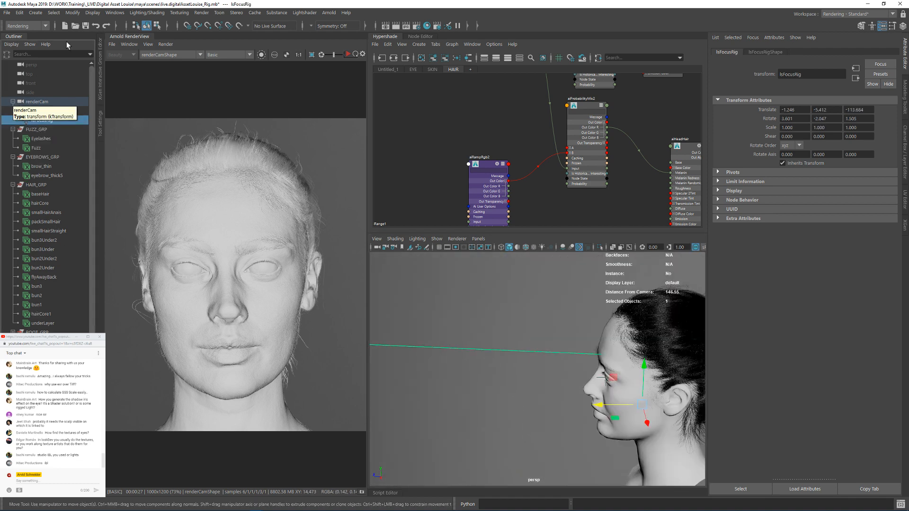
click(36, 12)
mouse_move(67, 176)
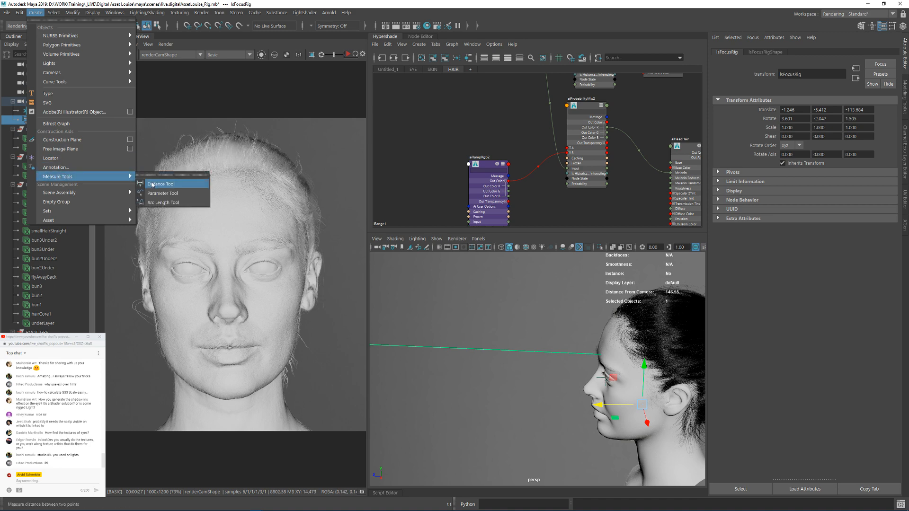
alt+drag(501, 322, 575, 334)
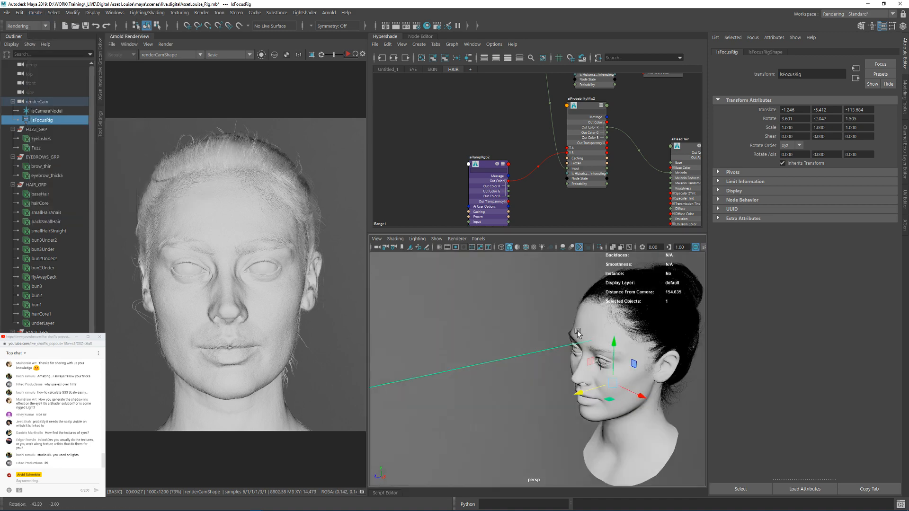
Step: Select renderCam and examine its Arnold focus distance and depth-of-field settings alongside the focus rig's distance line
alt+right_drag(575, 334, 518, 331)
alt+middle_drag(517, 331, 572, 332)
alt+right_drag(572, 332, 491, 407)
alt+middle_drag(491, 407, 530, 393)
key(q)
click(404, 422)
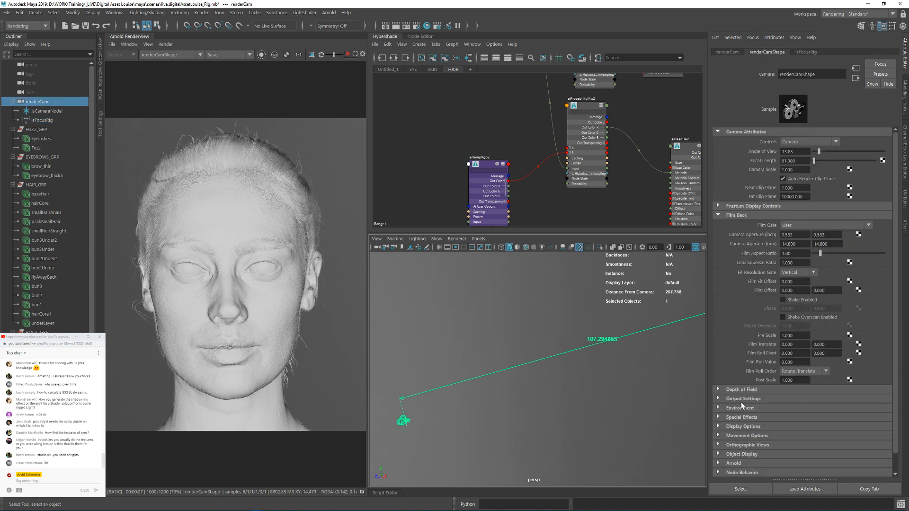
scroll(742, 407, down, 2)
click(734, 444)
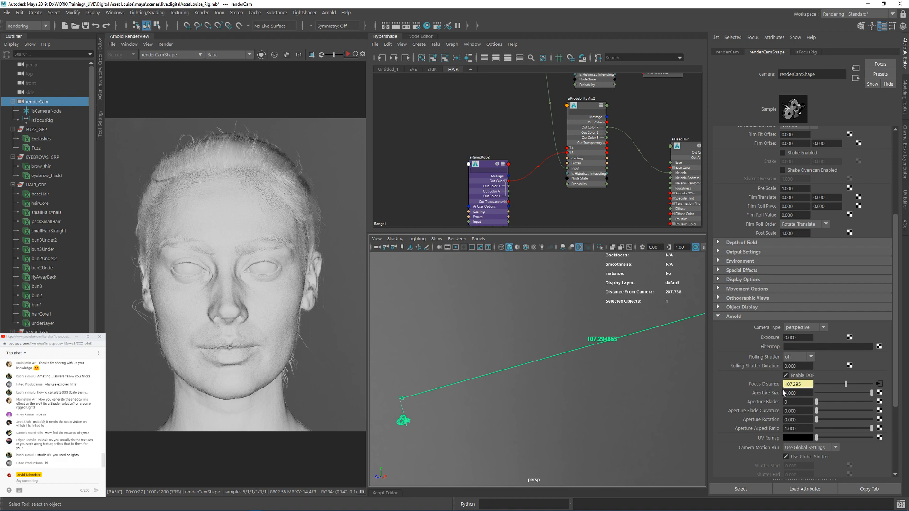
alt+drag(606, 388, 634, 378)
alt+middle_drag(635, 377, 567, 384)
alt+drag(568, 384, 541, 394)
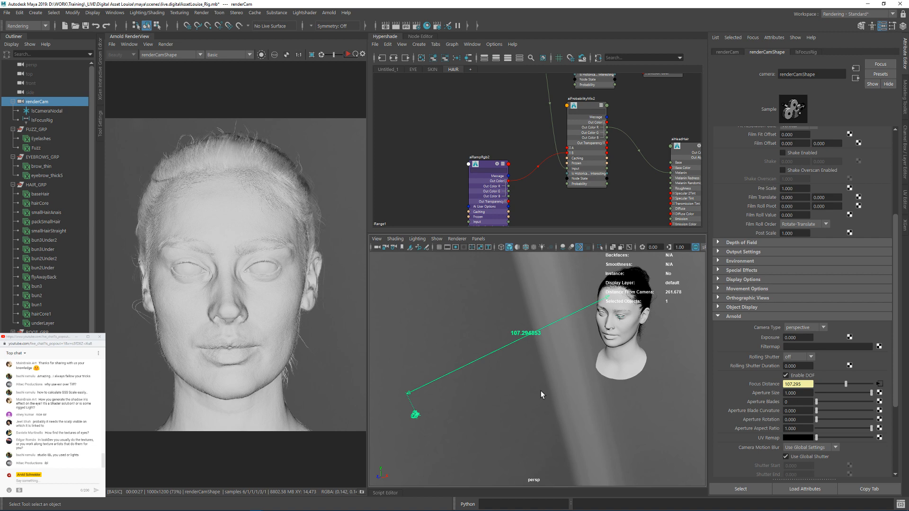
Step: Restart the live Arnold render and limit it to a crop region from the eye to the ear and hairline
click(347, 55)
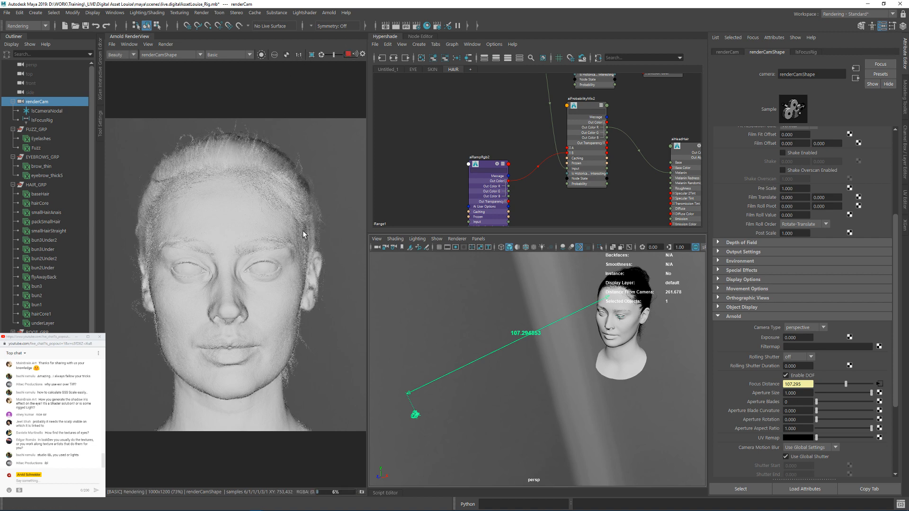
scroll(315, 265, up, 1)
middle_drag(305, 217, 120, 324)
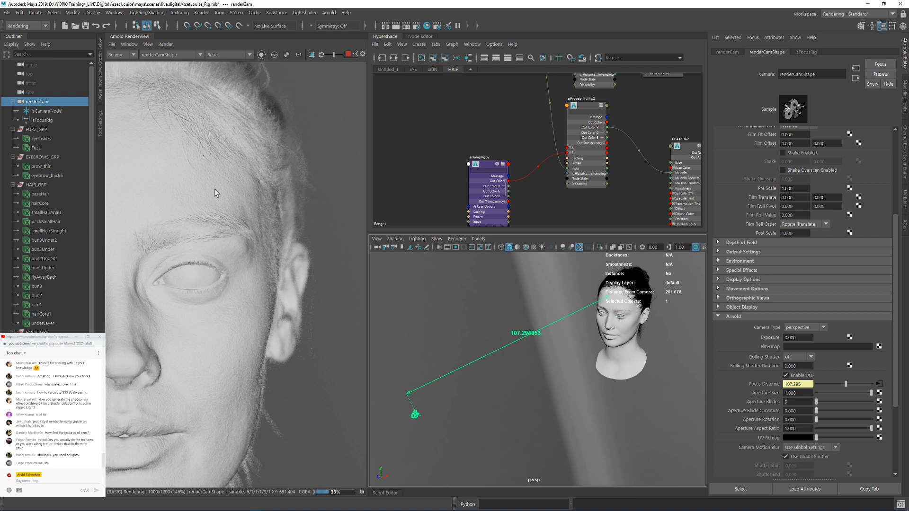
middle_drag(214, 189, 206, 226)
mouse_move(333, 188)
shift+mouse_down()
mouse_move(211, 323)
mouse_move(179, 375)
shift+mouse_up()
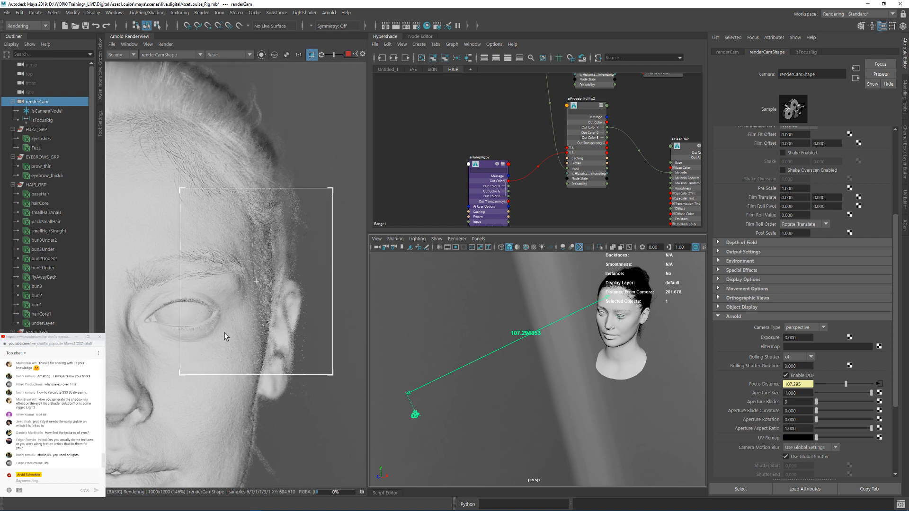
Step: Try Aperture Sizes of 0.7 and 0.2 on renderCam, settle on 0.5, and set its Aperture Blades to 5
click(802, 393)
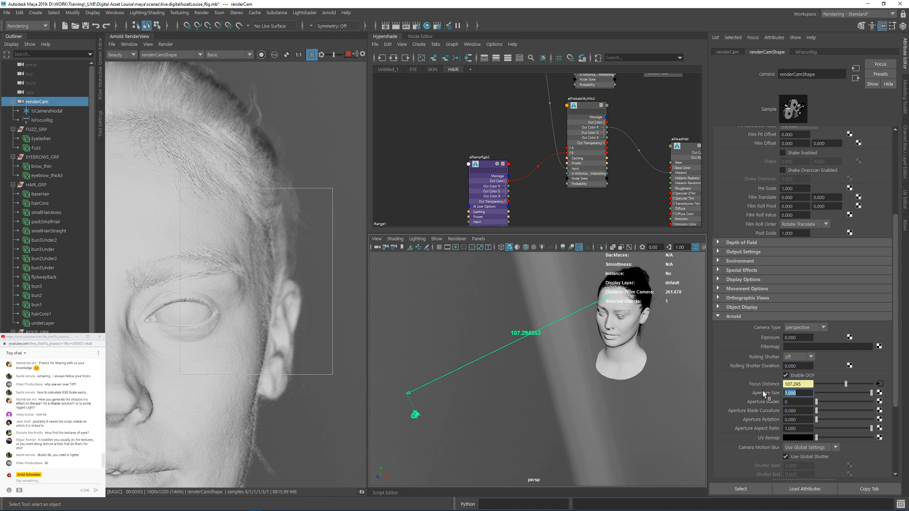
text(0.7)
key(Return)
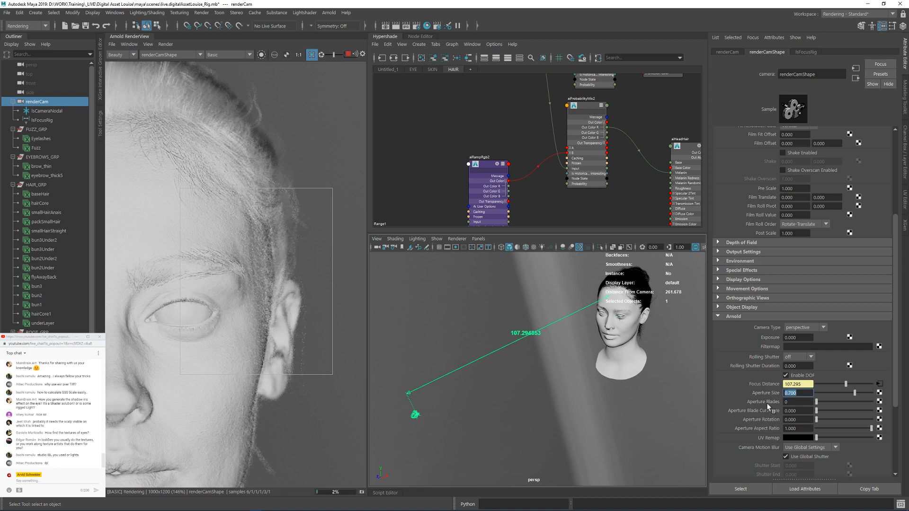
text(0.2)
key(Return)
text(0.5)
key(Return)
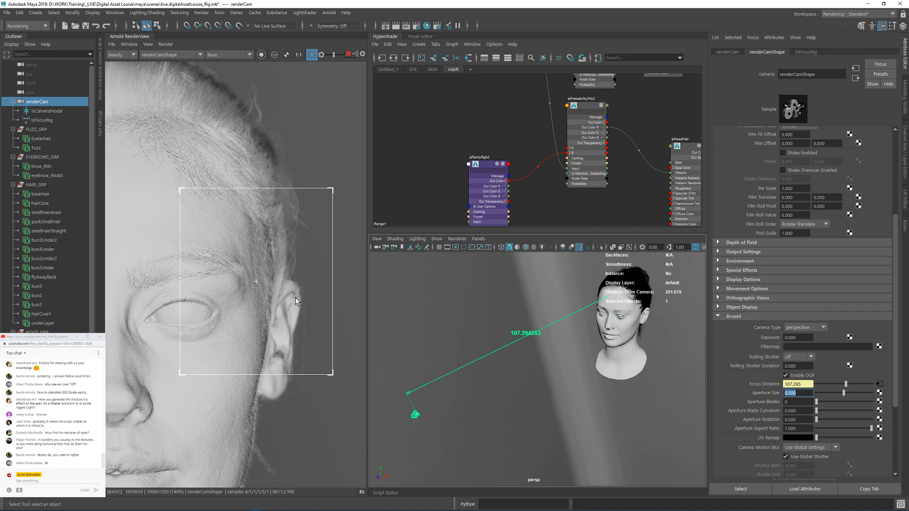
click(797, 402)
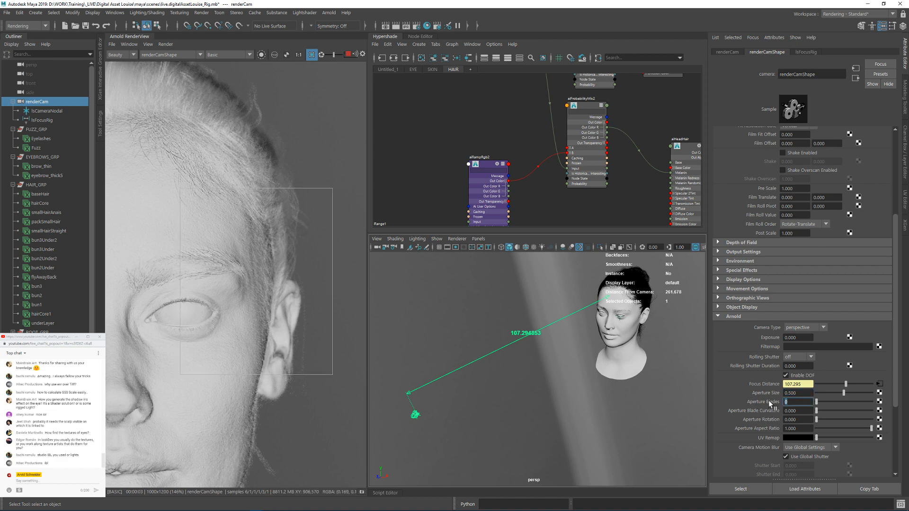
text(5)
key(Return)
Step: Switch the Arnold render's debug shading to Lighting for the whole face
scroll(282, 268, down, 2)
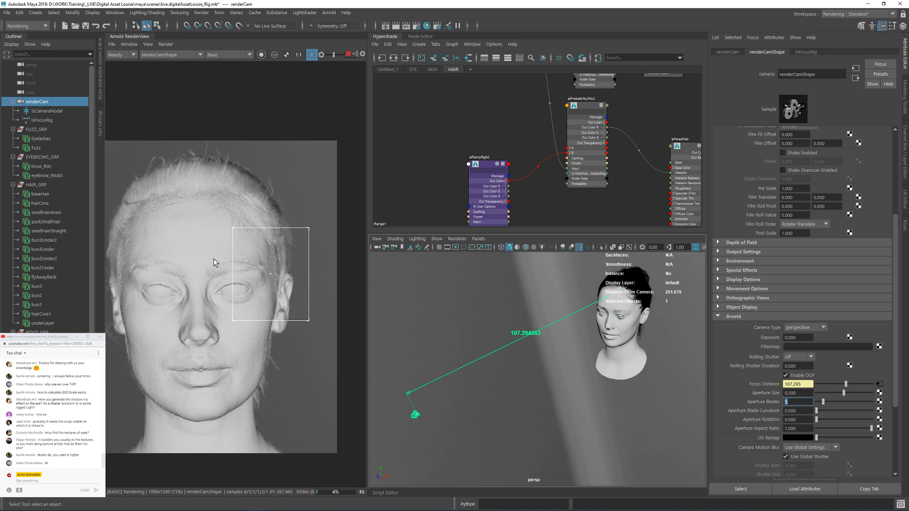
click(213, 55)
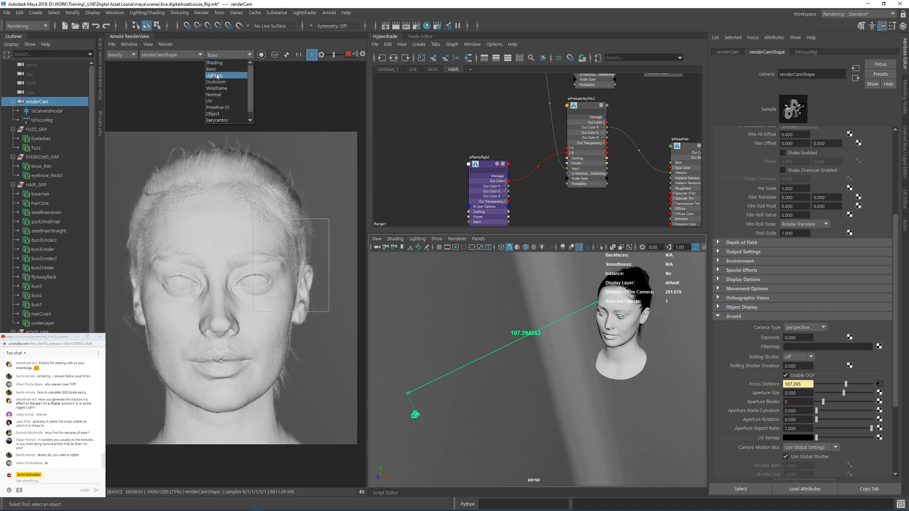
click(218, 76)
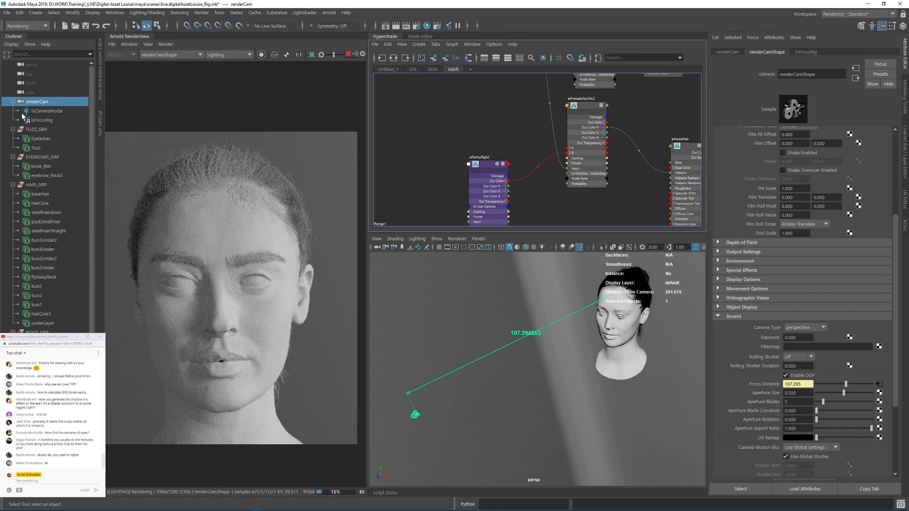
Step: Select the skydome light and set its Exposure to -0.5
click(28, 379)
alt+drag(598, 350, 617, 337)
key(e)
right_click(573, 359)
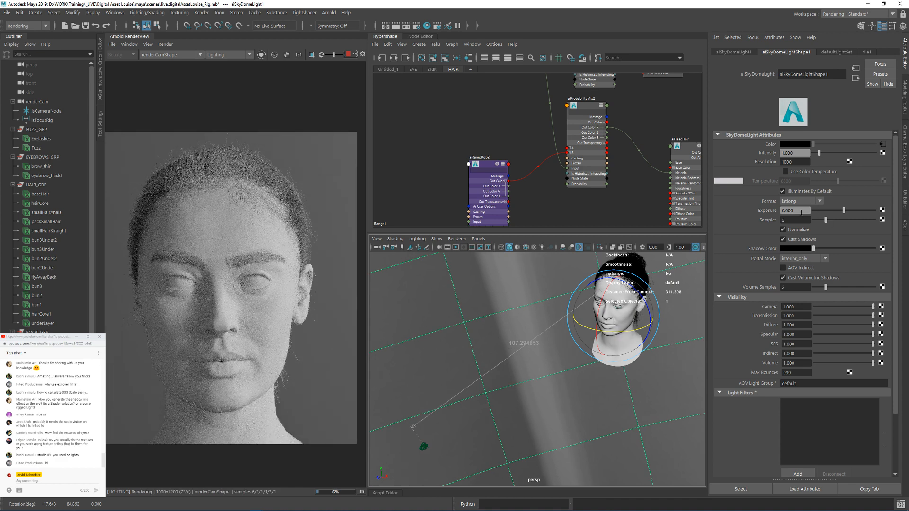
text(-0.5)
key(Return)
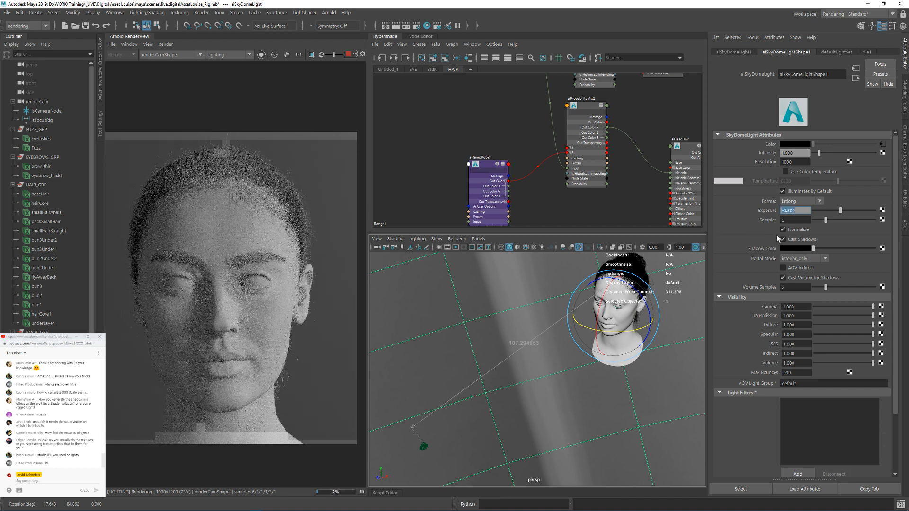
Step: Add an Arnold area light to the scene
middle_click(486, 128)
alt+right_drag(541, 356, 505, 256)
key(q)
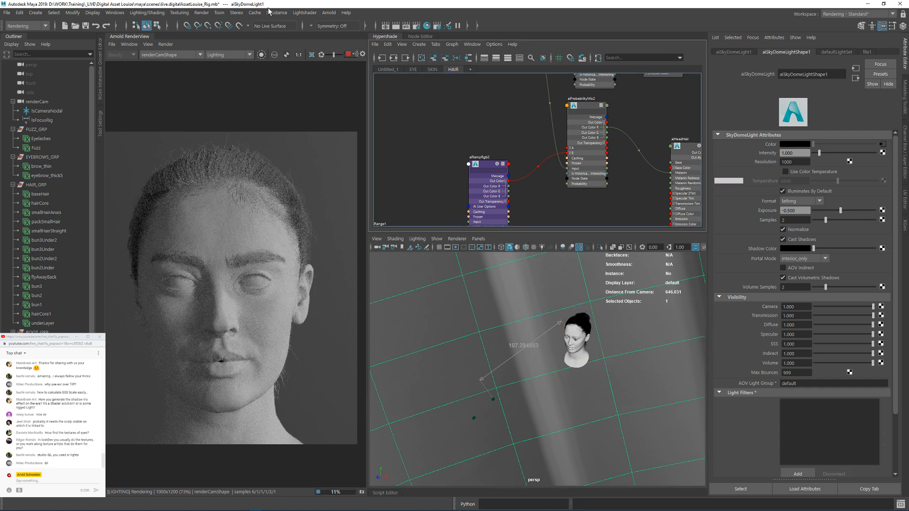
click(269, 11)
mouse_move(374, 59)
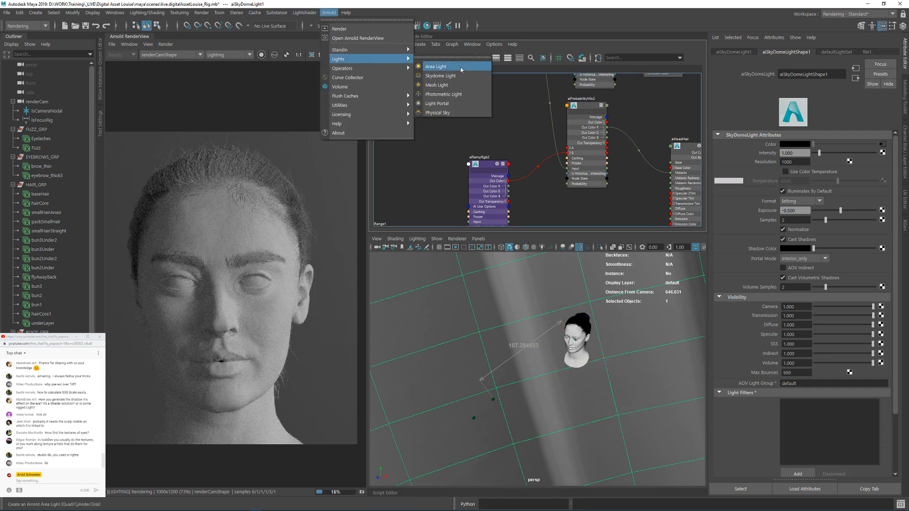
click(440, 67)
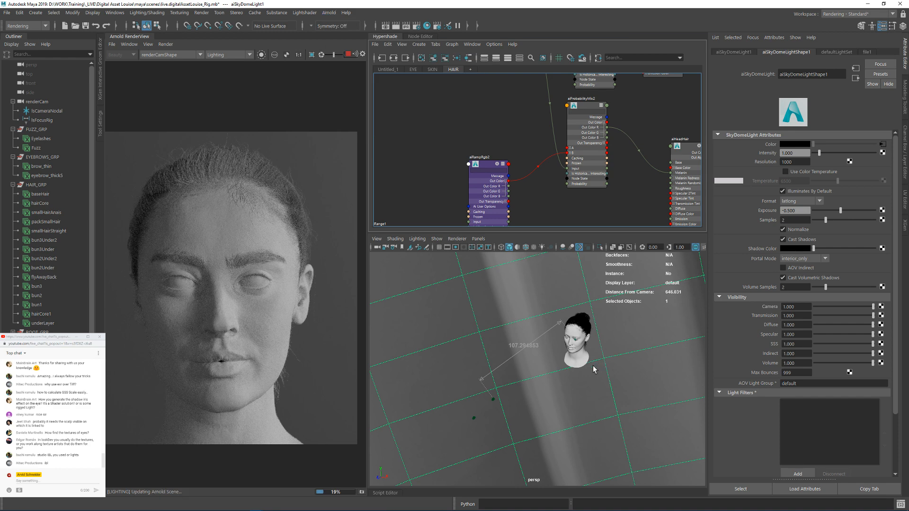
Step: Scale the area light up so its square is somewhat larger than the head
alt+drag(593, 366, 639, 345)
key(w)
key(r)
alt+drag(597, 391, 580, 374)
key(e)
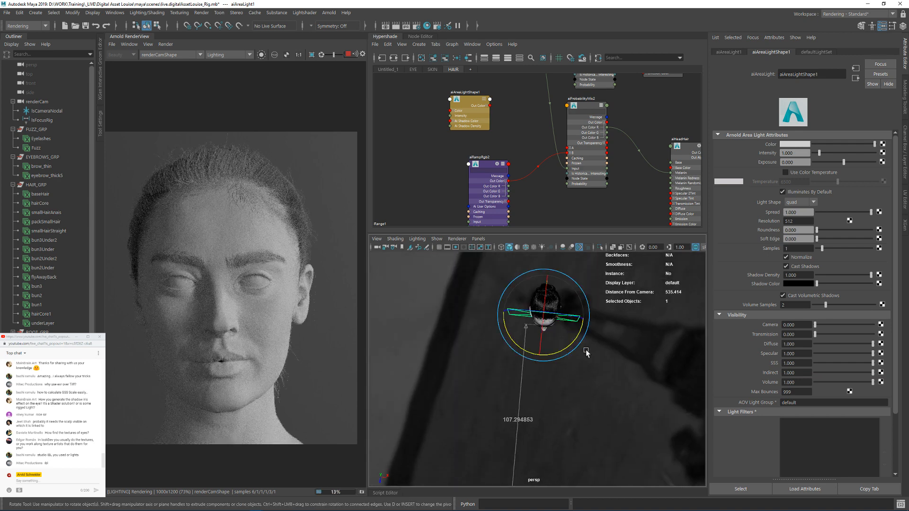
Step: Rotate the area light to about -137 degrees around Y and make the viewport use all lights
mouse_move(564, 345)
mouse_down()
mouse_move(502, 358)
mouse_move(567, 331)
mouse_move(573, 345)
mouse_move(548, 352)
mouse_up()
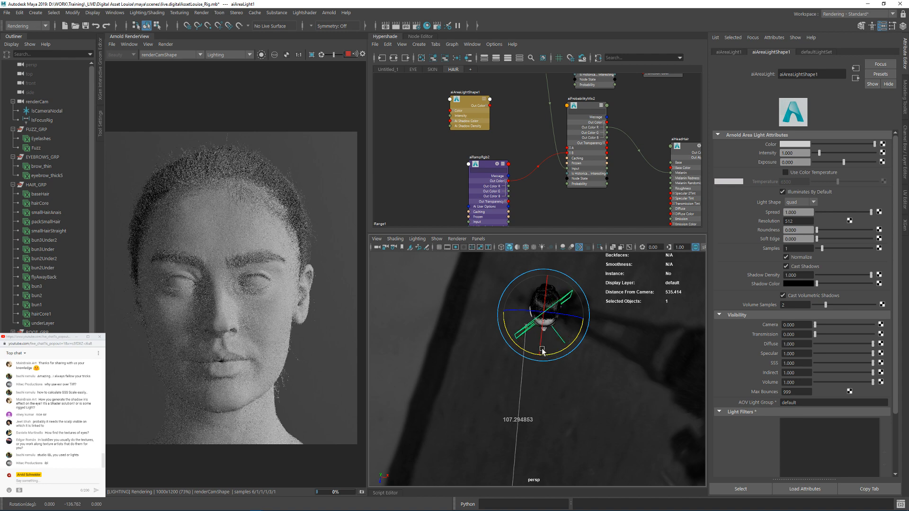
alt+drag(557, 384, 575, 353)
click(543, 247)
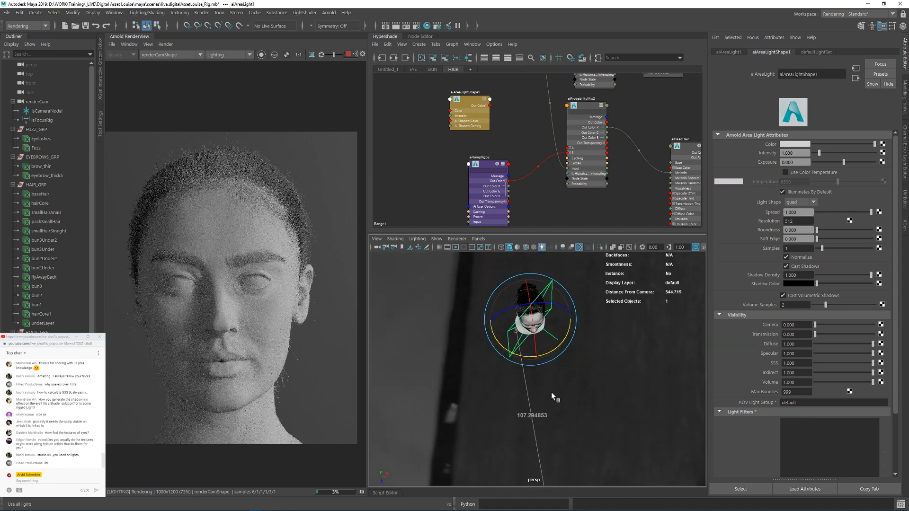
Step: Move the area light out behind and to the side of the head, facing the hair
alt+drag(560, 387, 502, 349)
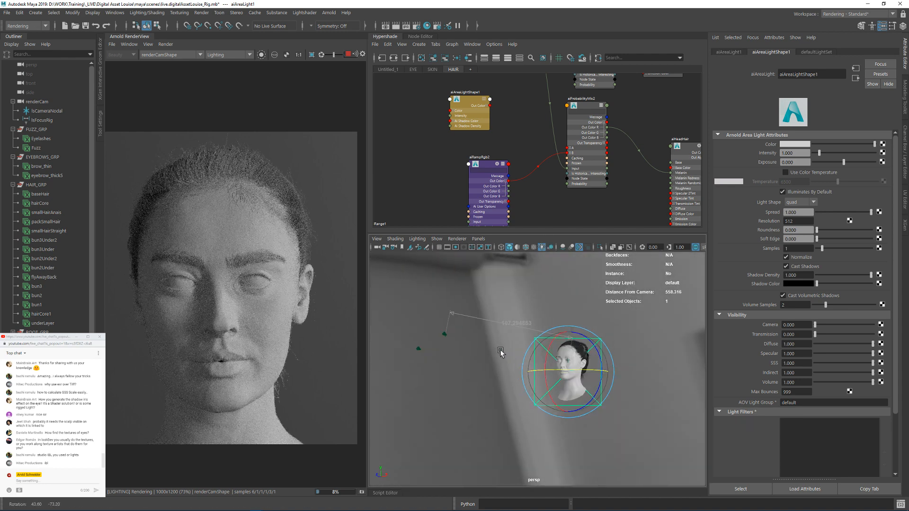
alt+right_drag(501, 350, 573, 362)
alt+drag(574, 363, 544, 374)
alt+middle_drag(544, 374, 465, 337)
alt+drag(464, 337, 404, 339)
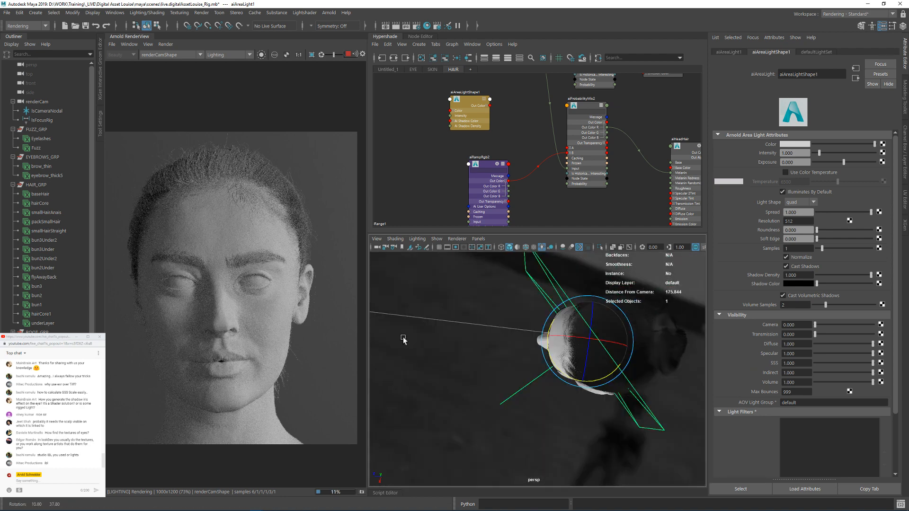
alt+right_drag(404, 339, 398, 346)
alt+drag(417, 348, 680, 278)
key(w)
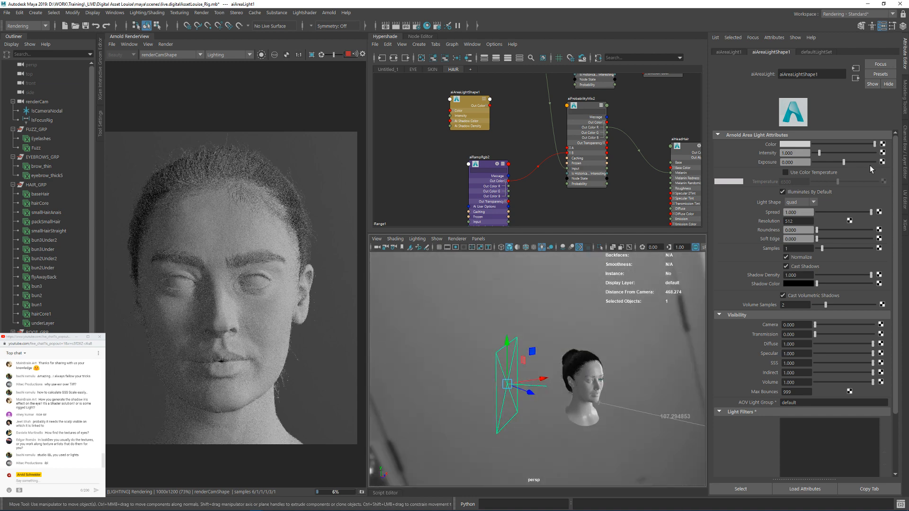
Step: Set the area light's Exposure to 8
scroll(567, 374, up, 5)
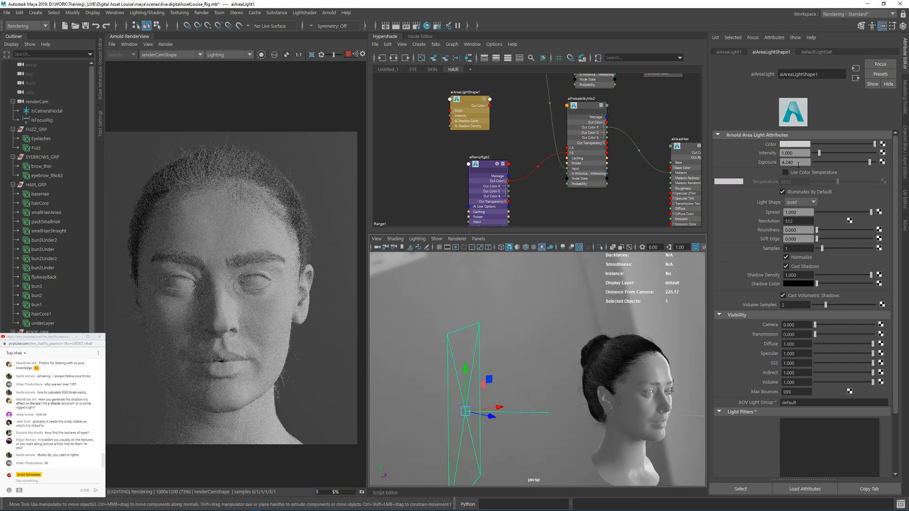
text(8)
key(Return)
Step: Frame the hair up close and lower the Light Limit in the Viewport 2.0 renderer settings
alt+drag(583, 350, 611, 354)
scroll(621, 342, up, 5)
alt+middle_drag(562, 365, 490, 386)
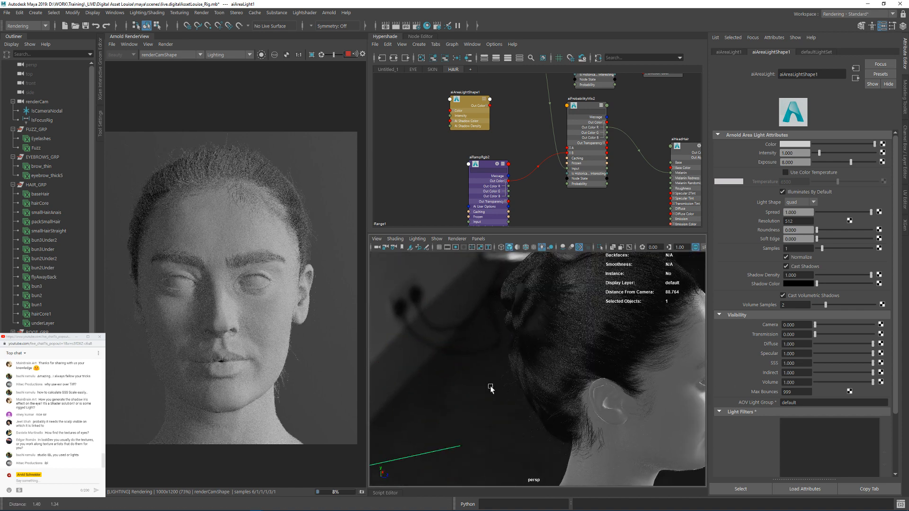
alt+right_drag(489, 386, 638, 394)
click(457, 239)
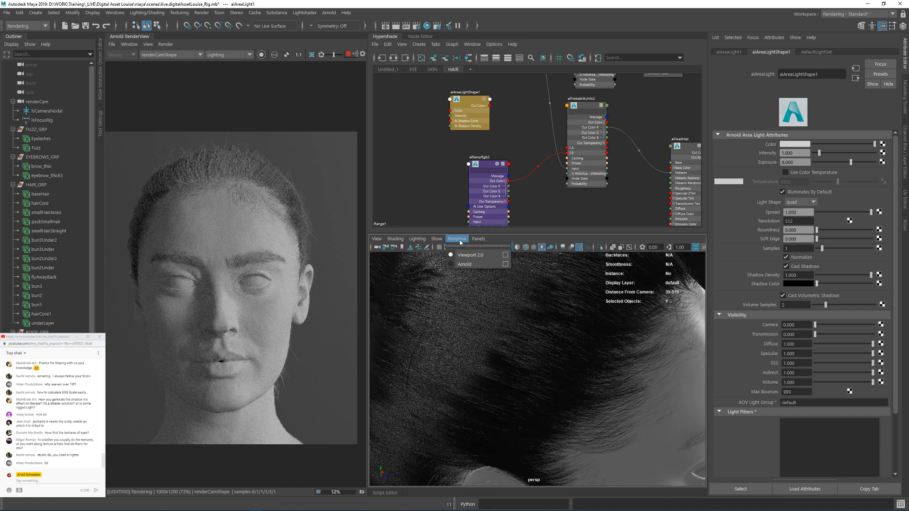
click(505, 255)
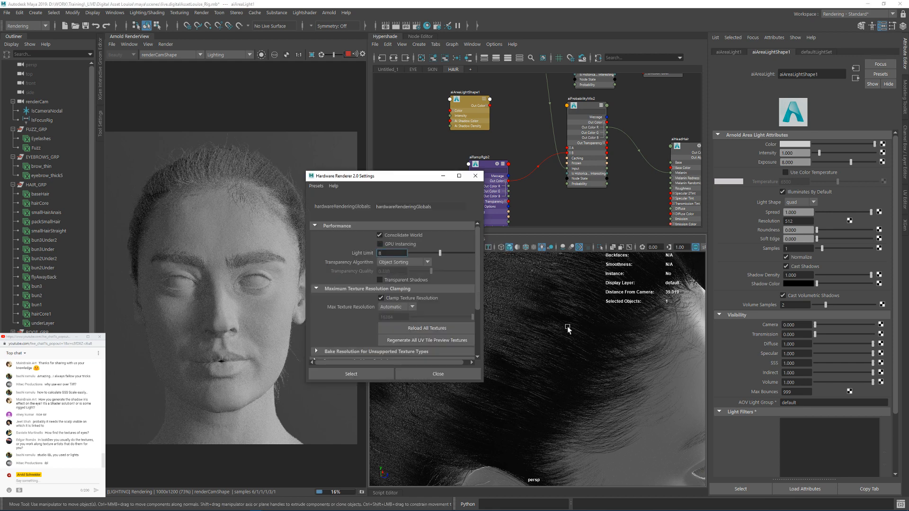
drag(345, 267, 247, 249)
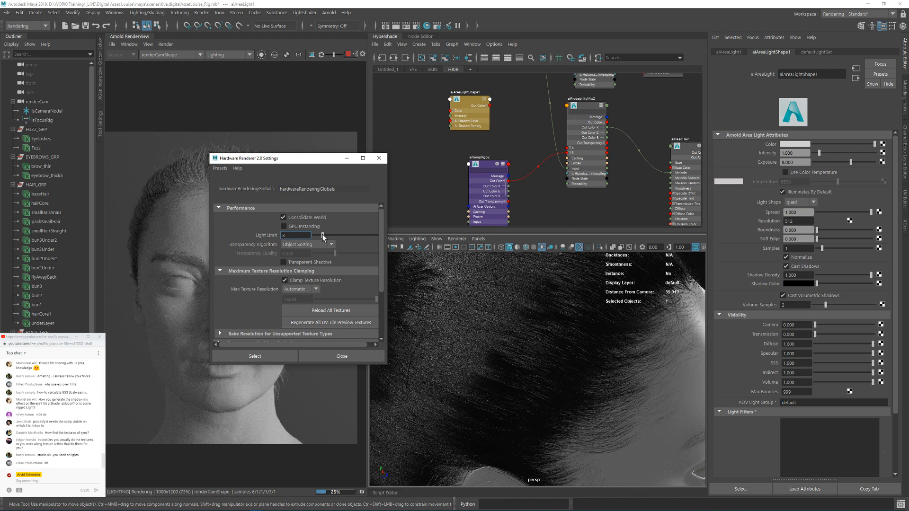
scroll(253, 309, down, 3)
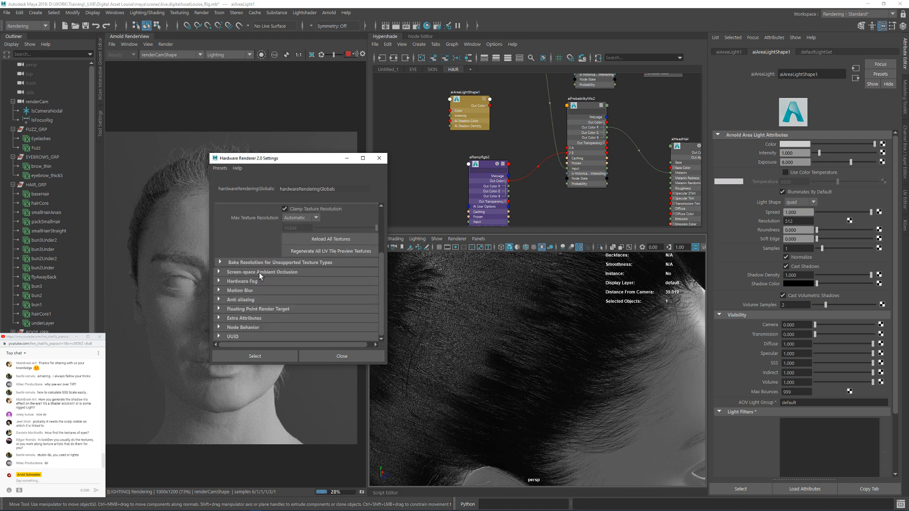
Step: Set the viewport's multisampling anti-aliasing sample count to 16 and close the renderer settings
click(244, 299)
scroll(285, 324, down, 1)
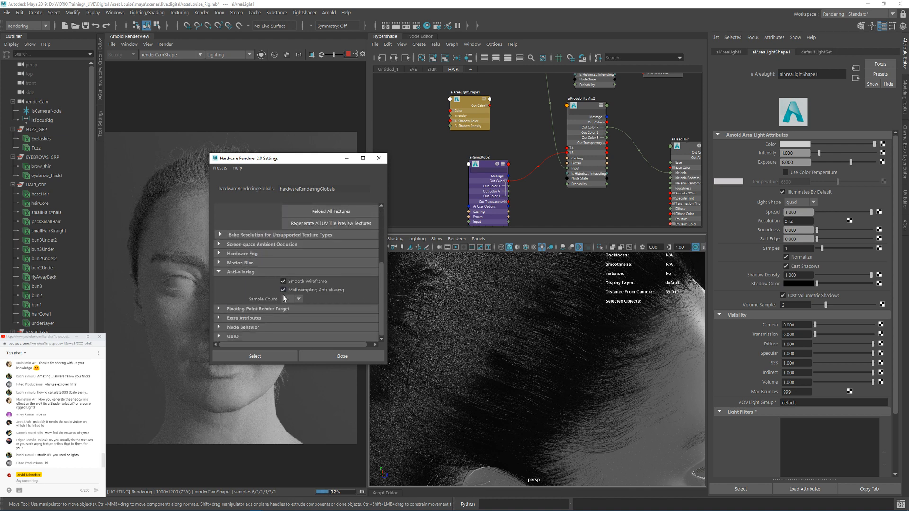
click(292, 300)
click(285, 345)
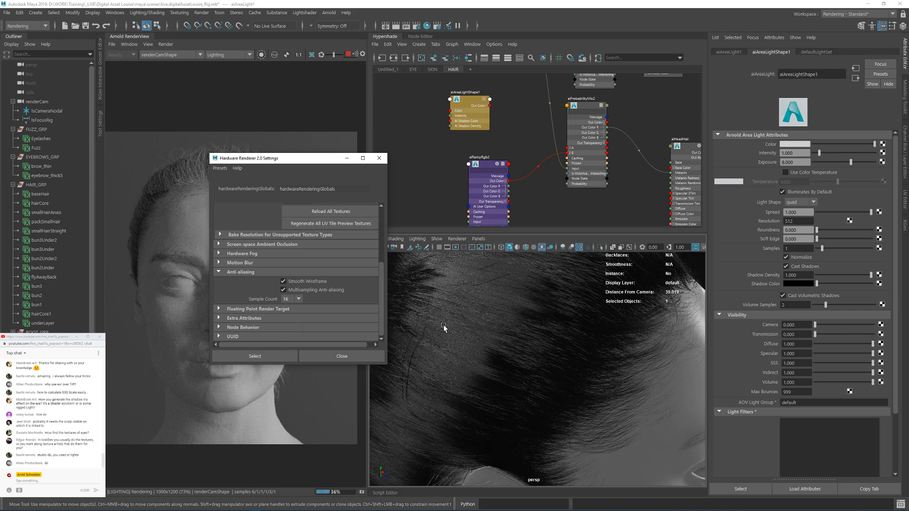
click(265, 357)
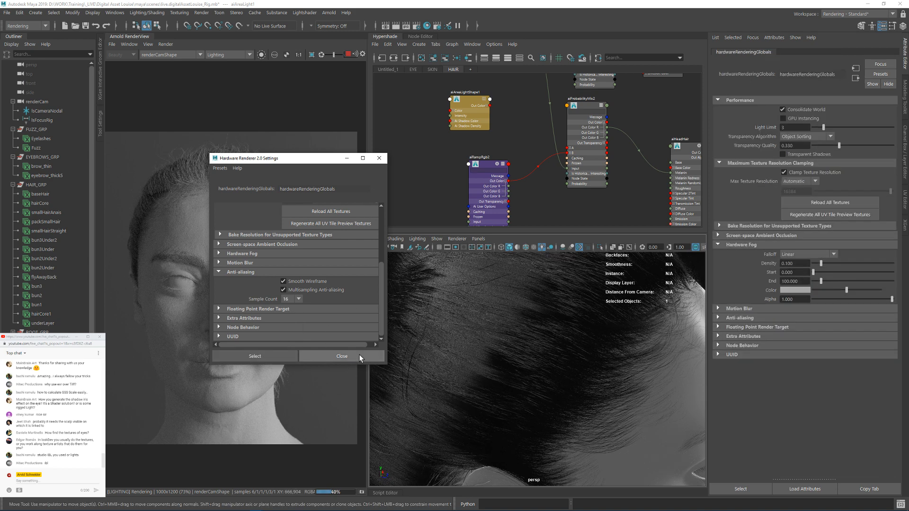
click(342, 356)
Step: Select the area light beside the head, move it higher and farther out, and ready it for rotating
alt+drag(527, 342, 495, 338)
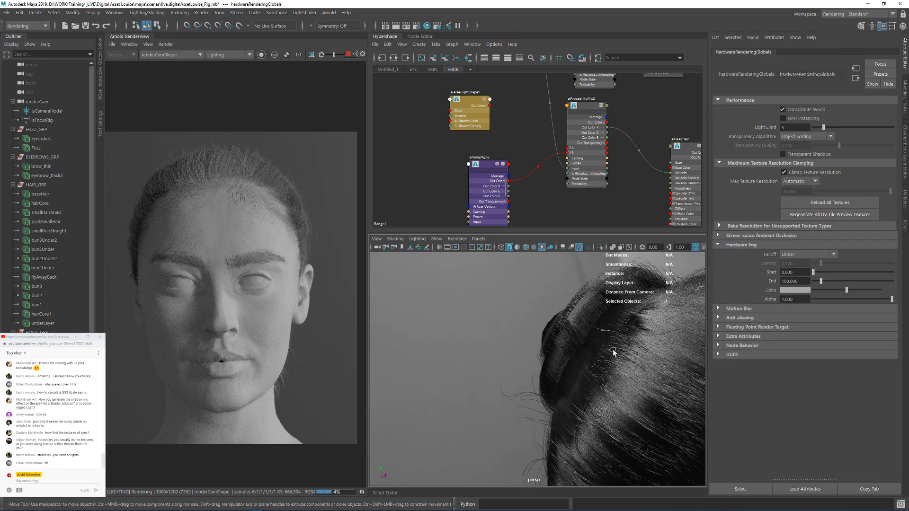
alt+right_drag(613, 351, 464, 327)
alt+drag(586, 363, 564, 365)
alt+right_drag(564, 366, 490, 364)
alt+drag(558, 399, 421, 334)
click(506, 337)
alt+right_drag(420, 335, 404, 329)
alt+drag(404, 328, 457, 406)
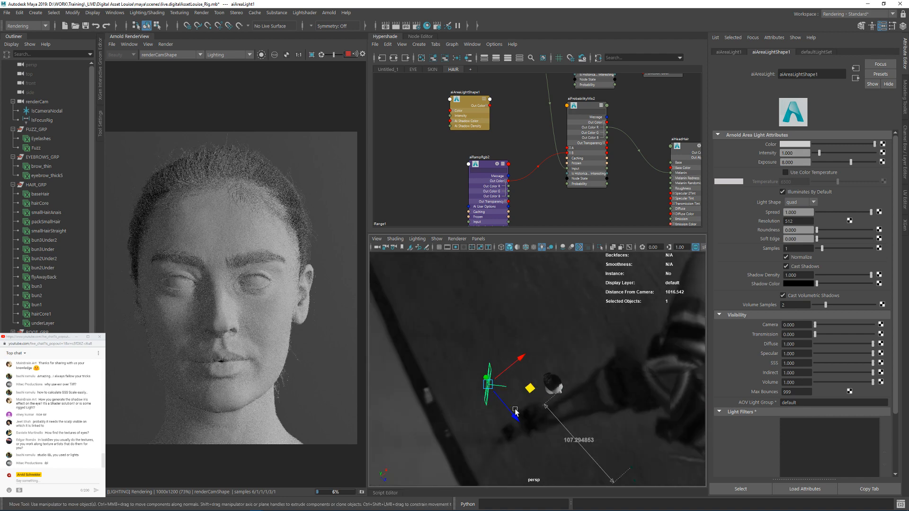
drag(529, 388, 519, 333)
drag(450, 353, 451, 291)
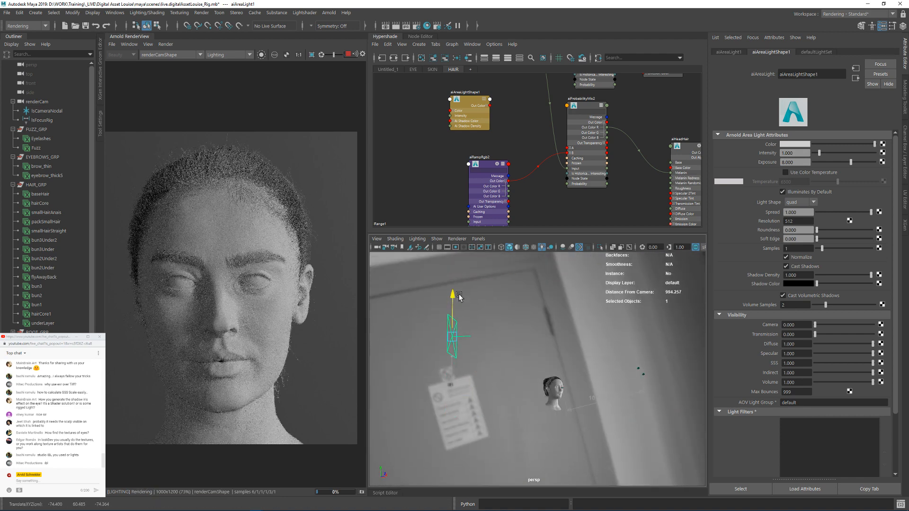
key(e)
alt+drag(533, 330, 506, 323)
key(e)
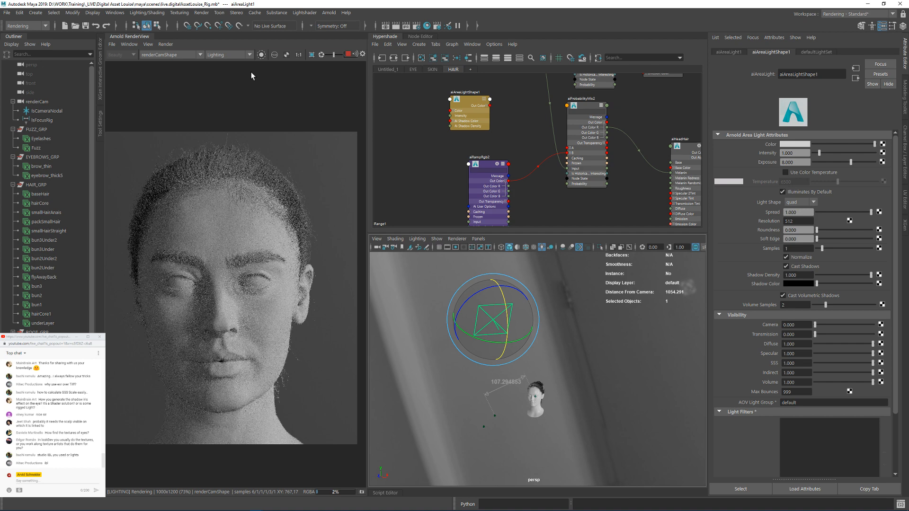
Step: Compare the Basic shading mode with the isolated contribution of the area light in the Arnold render
click(261, 54)
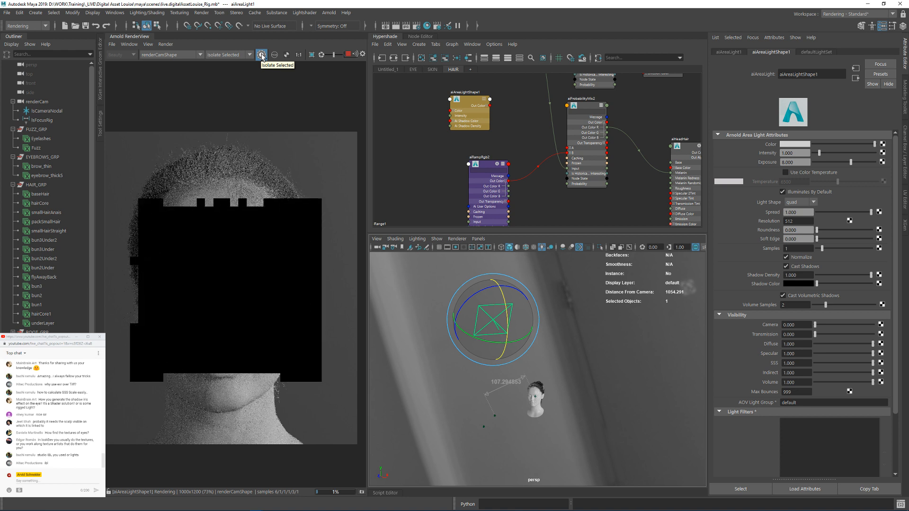
click(236, 55)
click(226, 63)
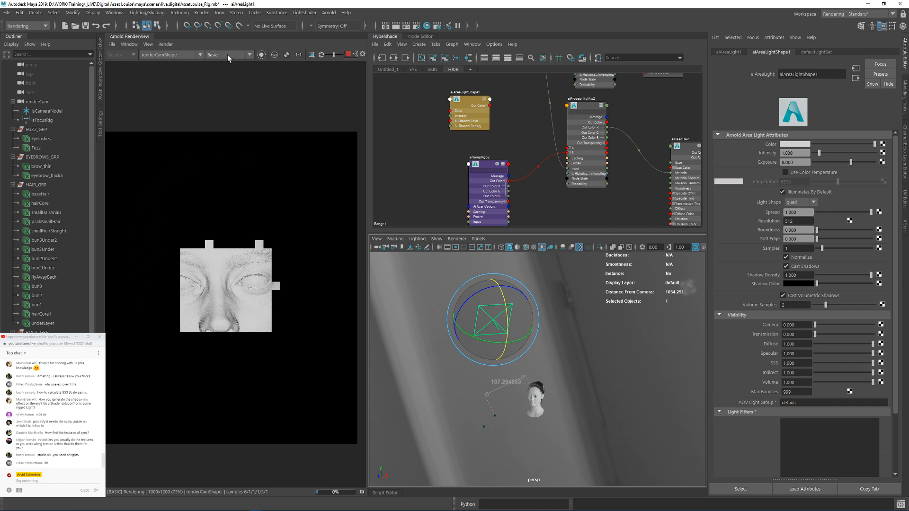
click(226, 54)
scroll(225, 62, up, 1)
click(217, 63)
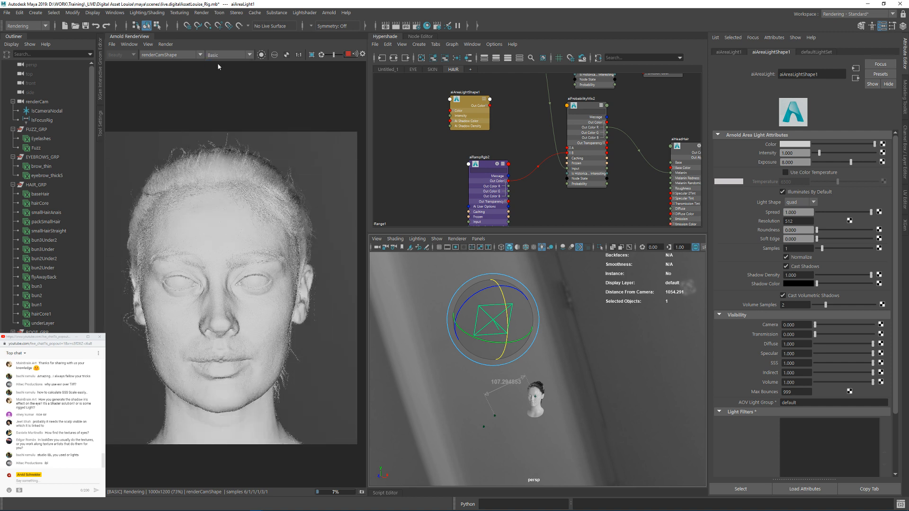
click(263, 55)
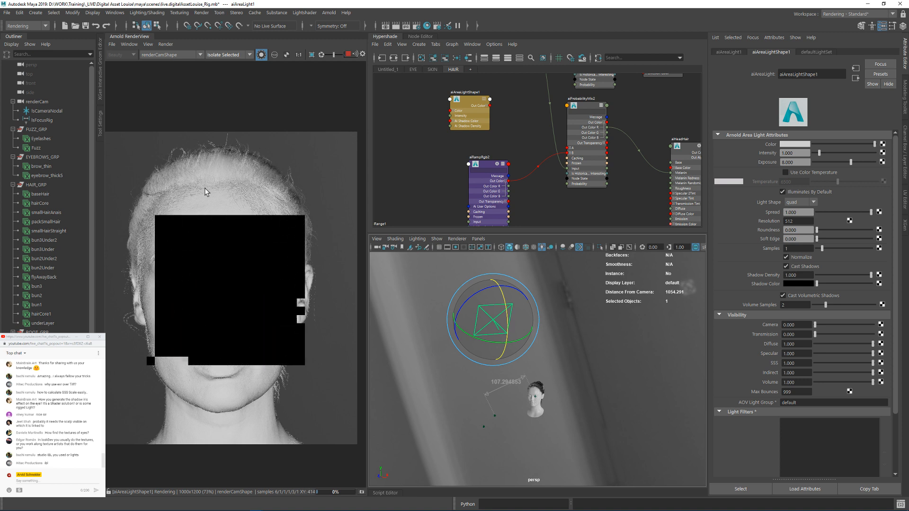
Step: Set the area light's Exposure to 12
double_click(795, 162)
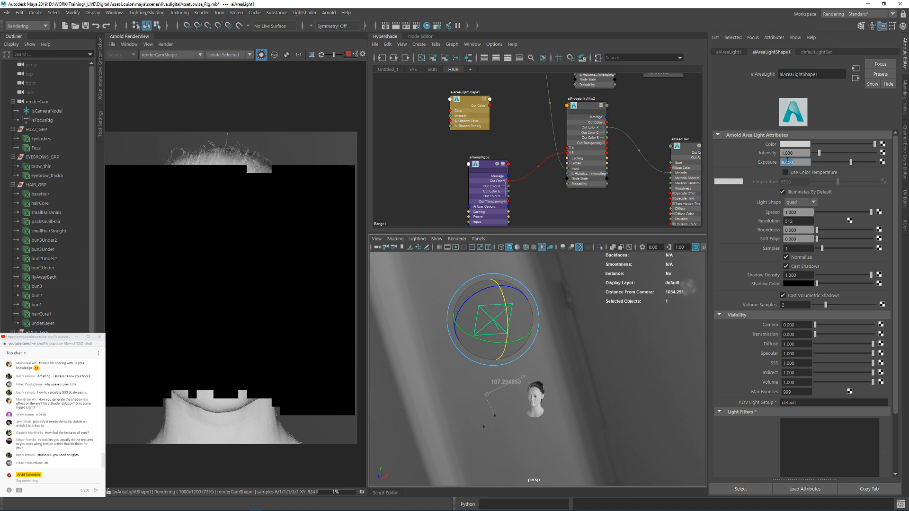
text(12)
key(Return)
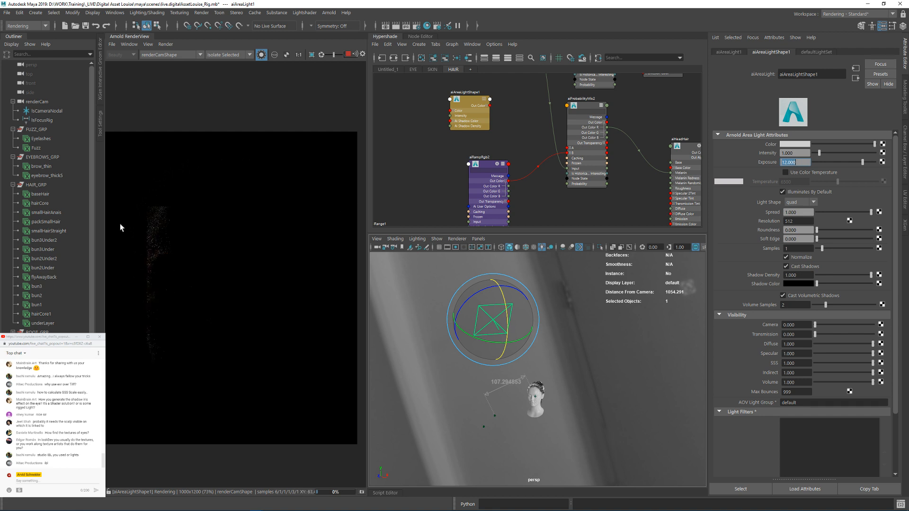
Step: Select aiAreaLightShape1 and compare the Lighting, Shading and Isolate Selected render modes, using a crop region over the hair
click(222, 55)
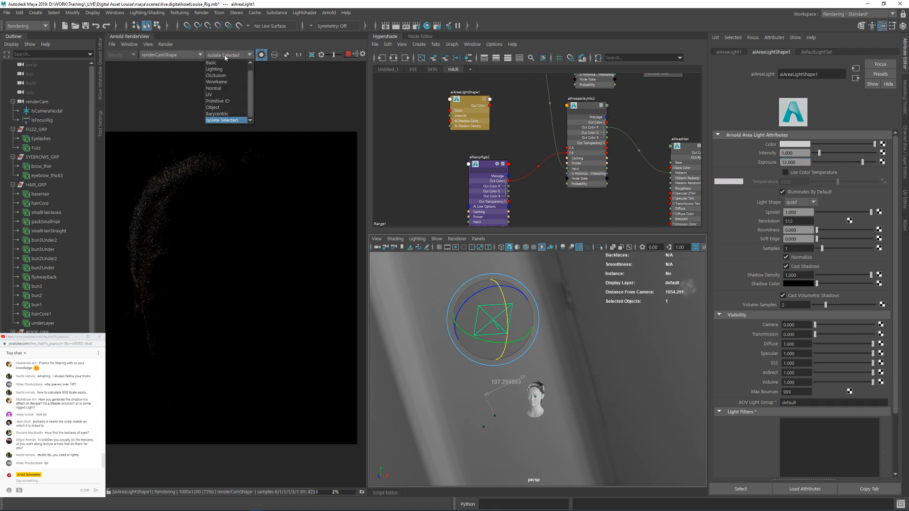
click(218, 66)
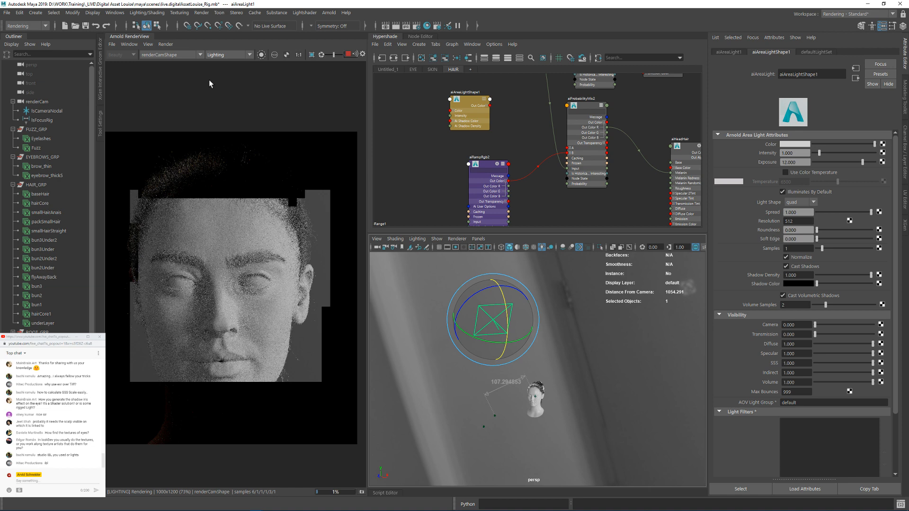
click(463, 102)
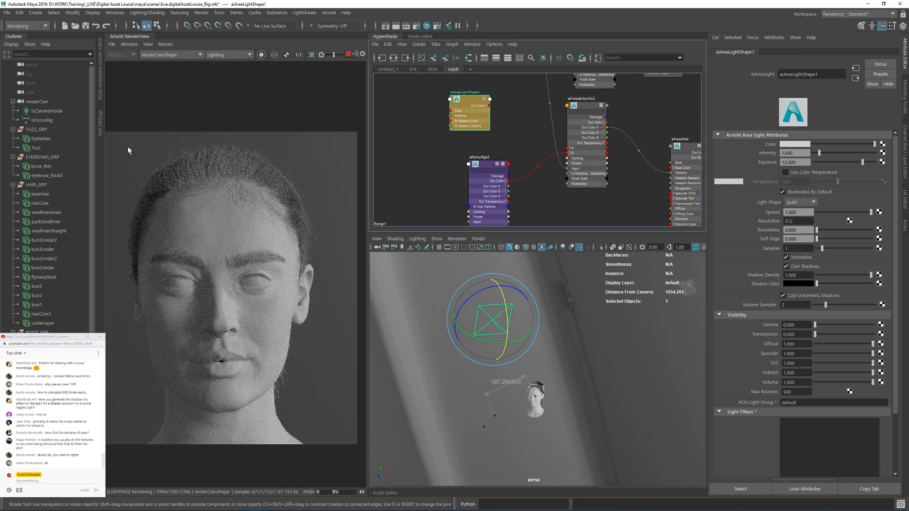
click(261, 55)
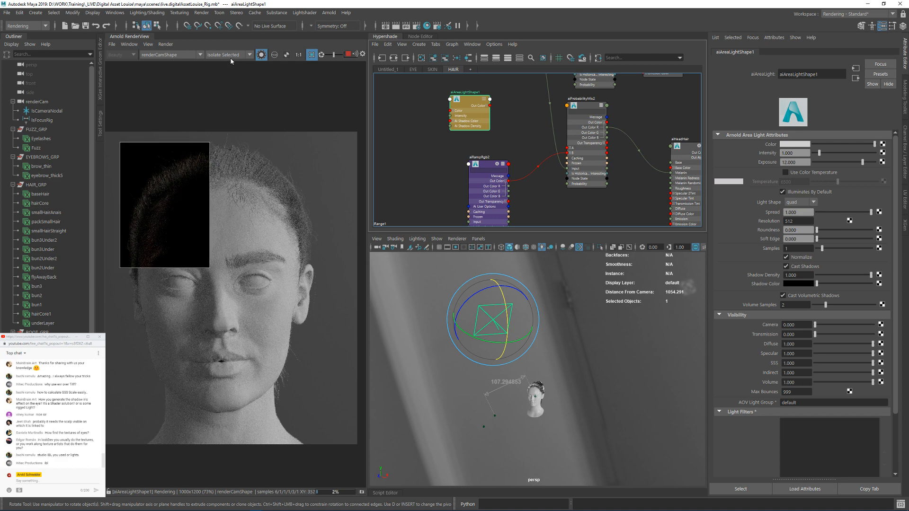
click(231, 56)
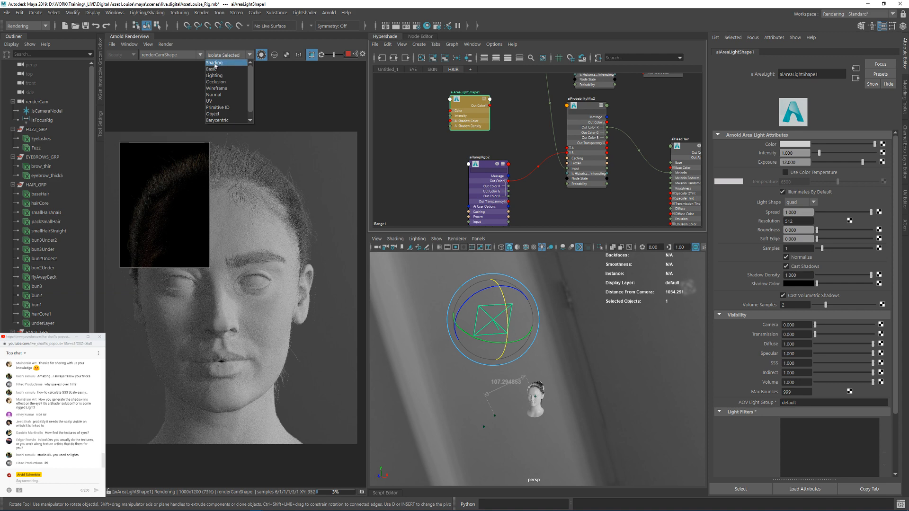
click(214, 64)
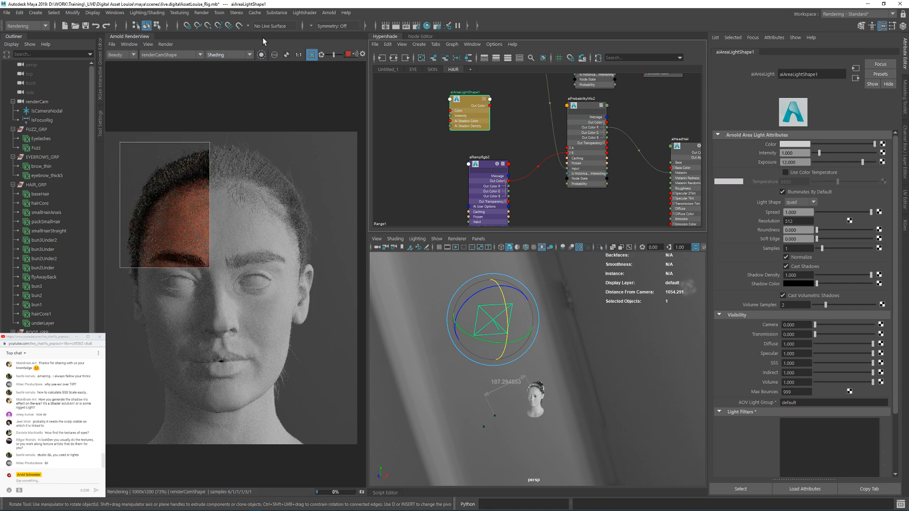
click(261, 54)
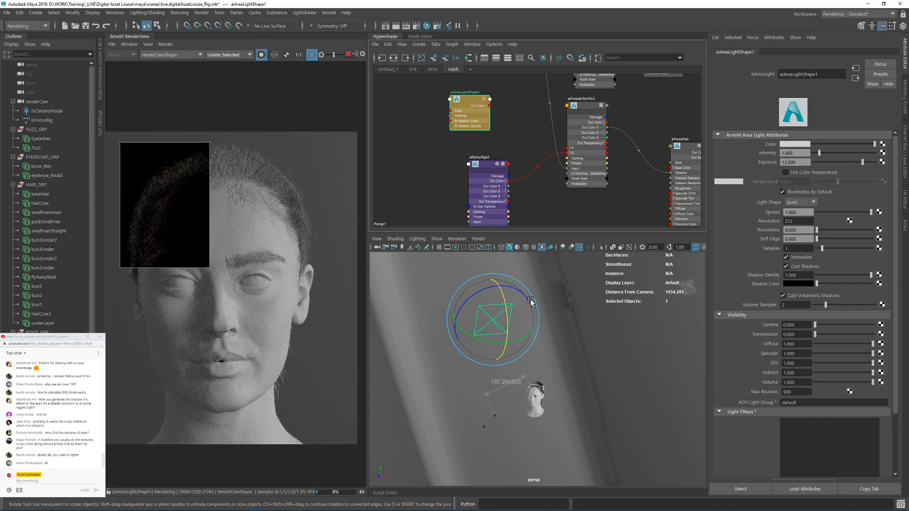
Step: Extend the render crop region down past the mouth and raise the area light's Exposure to 13.667
alt+drag(531, 302, 585, 308)
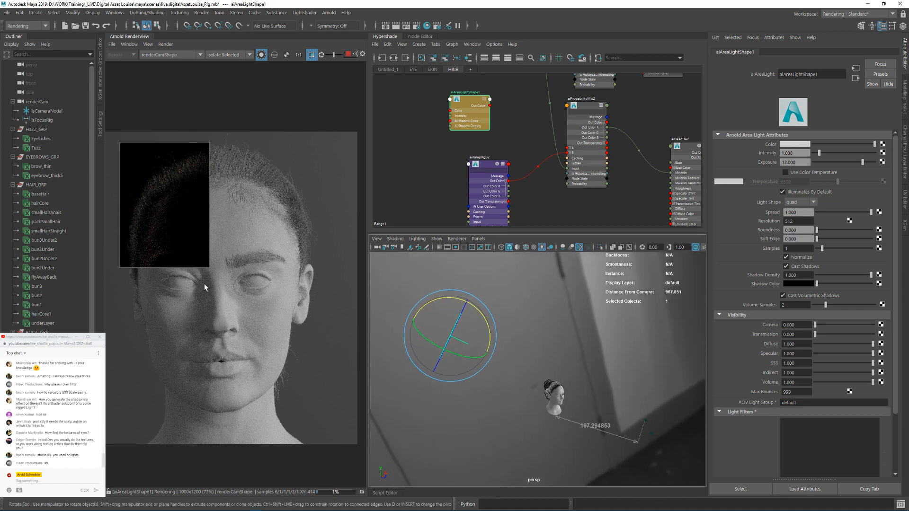
drag(208, 268, 209, 367)
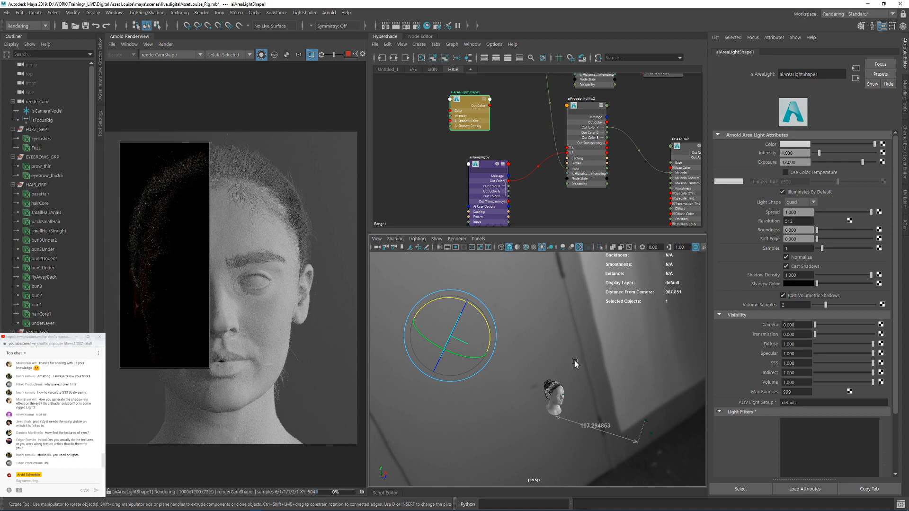
alt+drag(575, 361, 594, 372)
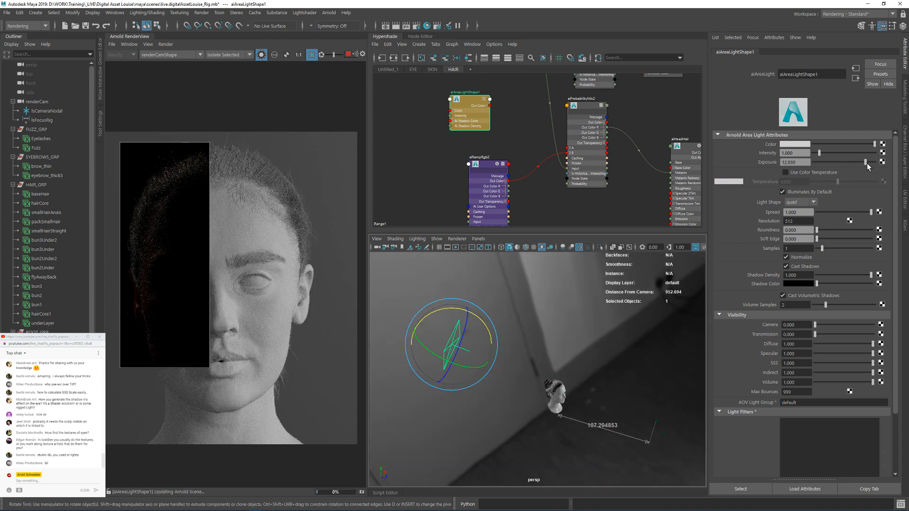
drag(866, 161, 868, 162)
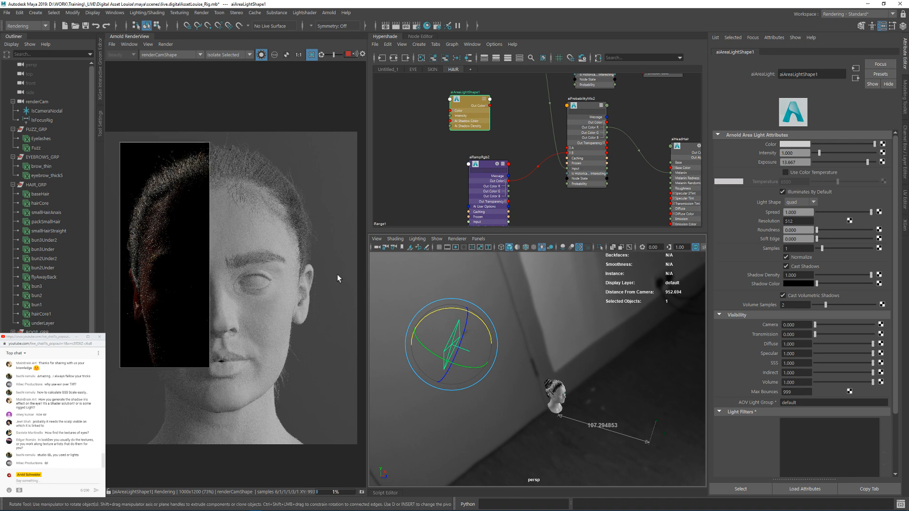
Step: Lower the render view's test resolution to half size, 500x600, and render the full frame
click(149, 44)
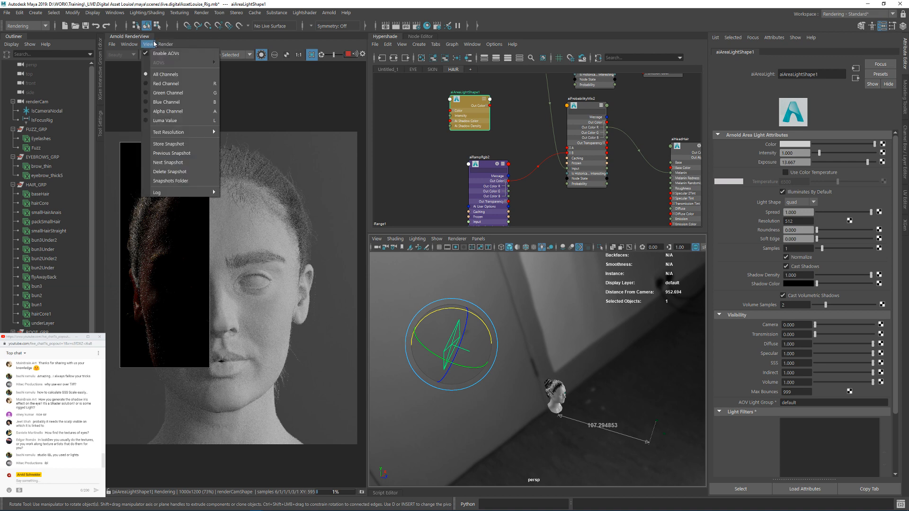
mouse_move(189, 132)
click(251, 148)
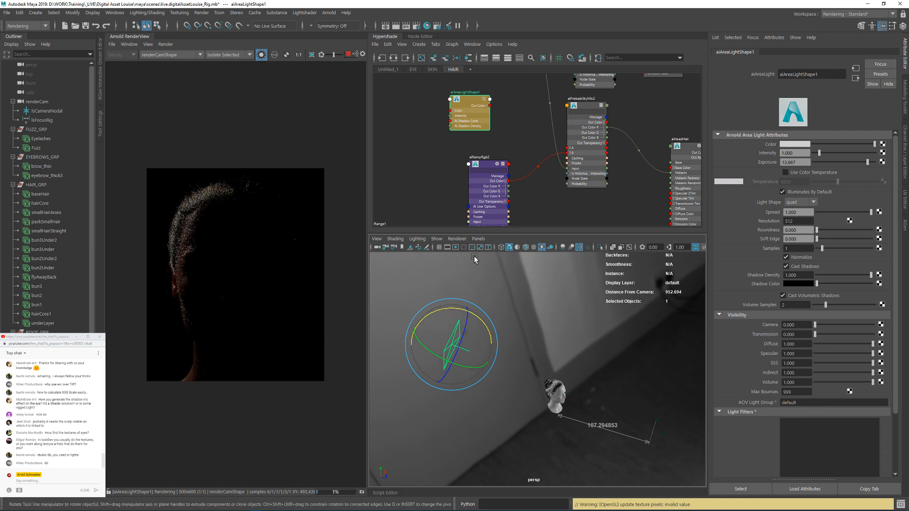
Step: Look through the area light in the viewport and reposition it using the head as the target
click(478, 239)
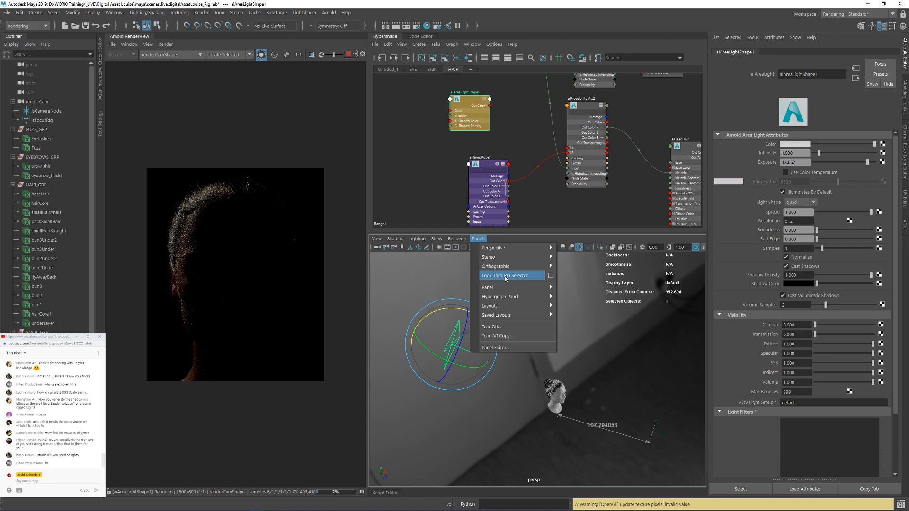
click(505, 277)
alt+drag(616, 354, 592, 352)
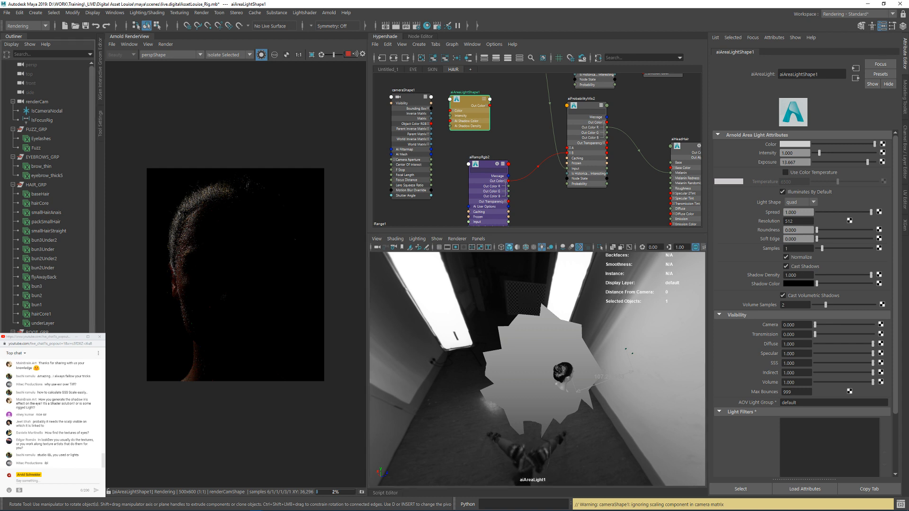
click(564, 374)
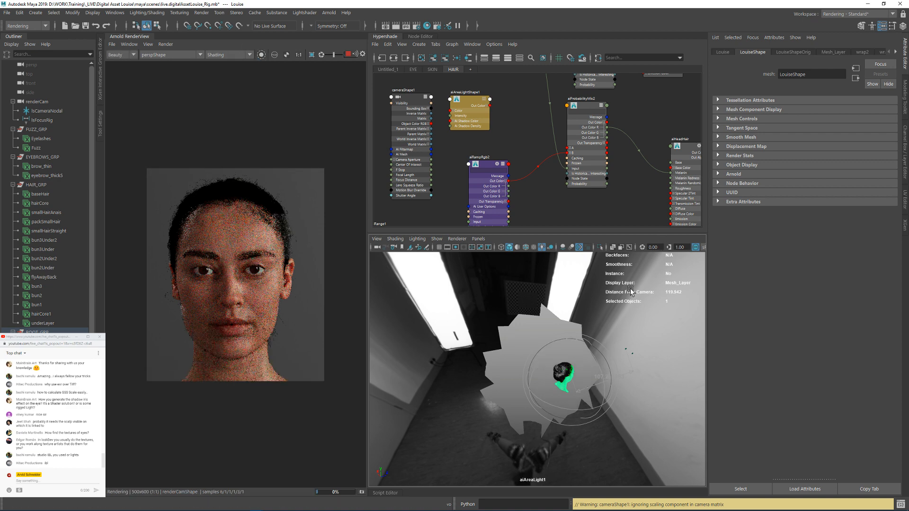
alt+right_drag(631, 290, 634, 345)
alt+right_drag(534, 349, 429, 342)
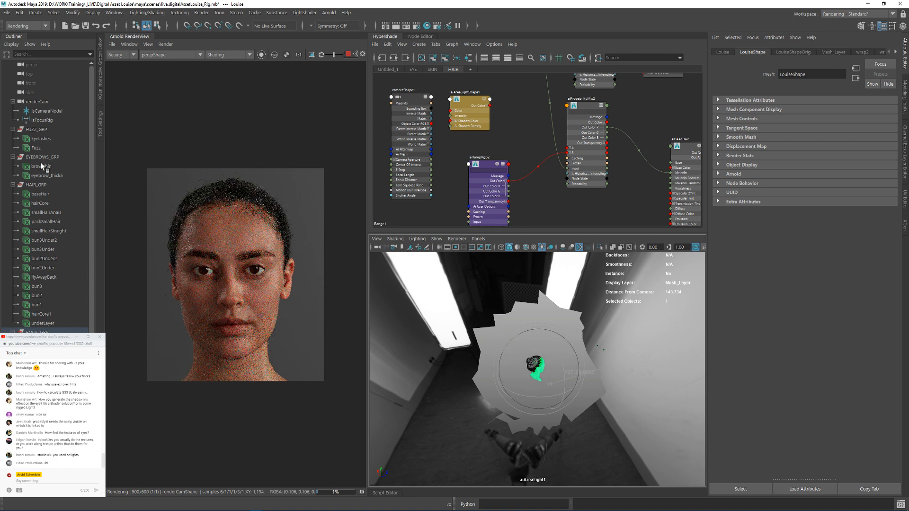
Step: Hide aiSkyDomeLight1, reselect the area light and adjust its angle on the head through its own view
scroll(59, 234, down, 8)
click(61, 350)
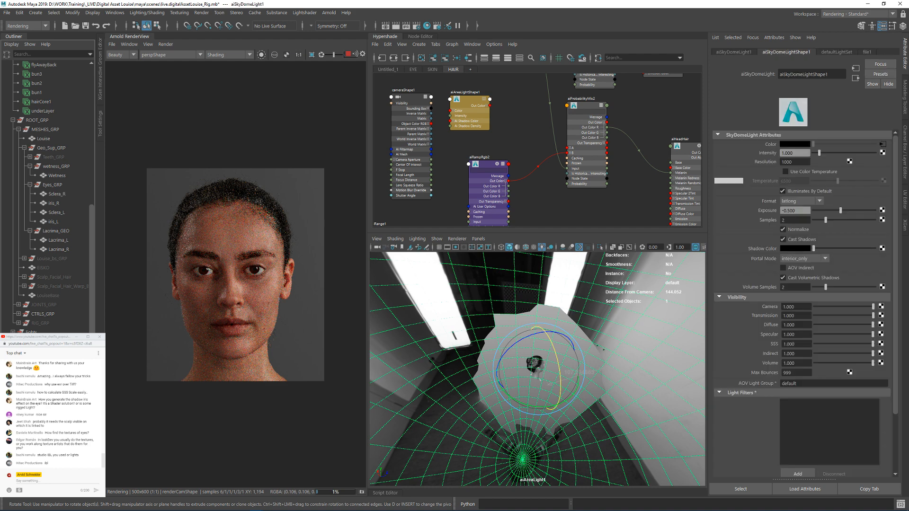
key(ctrl+h)
click(61, 360)
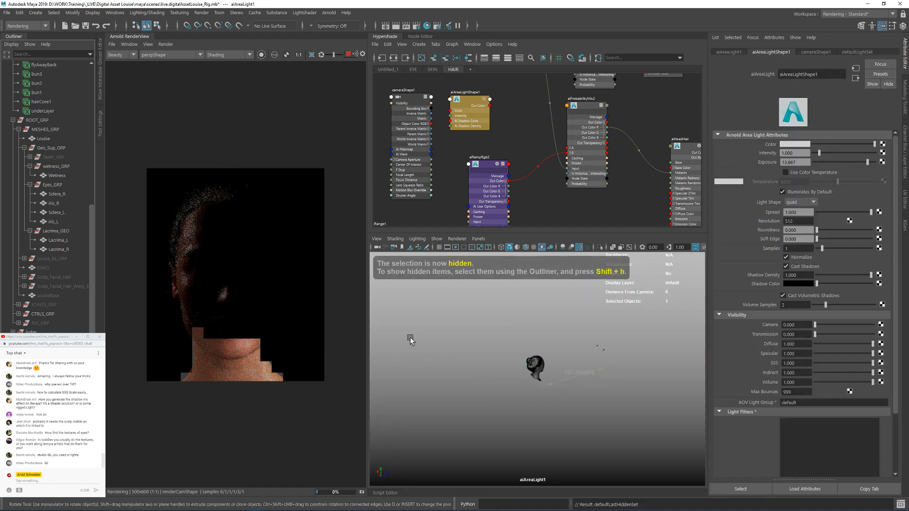
alt+drag(570, 368, 582, 386)
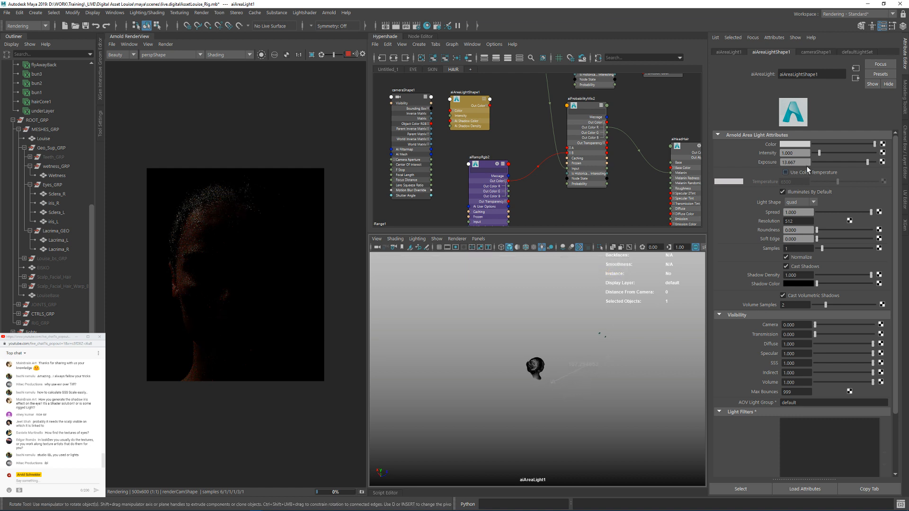
Step: Set the area light's Exposure to 14, Spread to 0.7 and Roundness to 0.288
drag(800, 163, 758, 169)
text(14)
key(Return)
drag(805, 212, 746, 211)
text(.7)
key(Return)
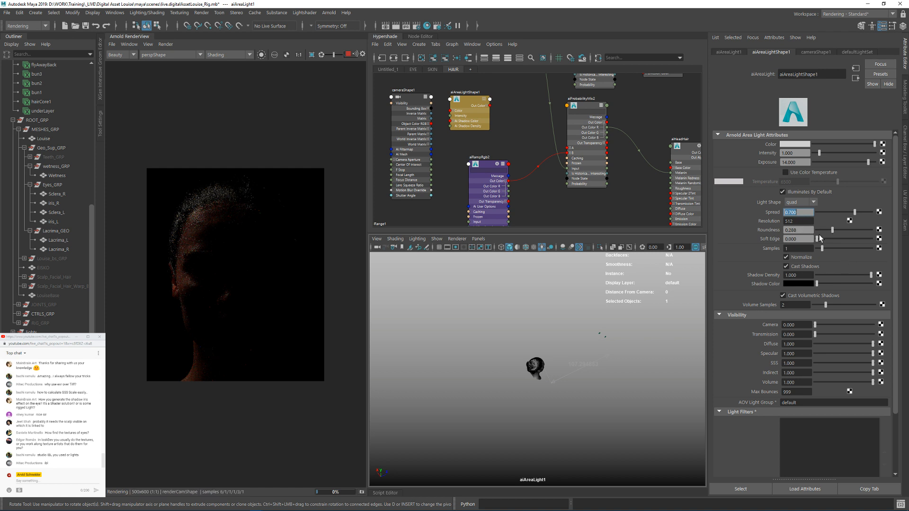
Step: Set the area light's Soft Edge to 0.601 and its Samples to 2
click(850, 238)
drag(810, 248, 756, 246)
text(22)
key(Return)
text(2)
key(Return)
Step: Orbit the area light through its own view to rim-light the back of the hair, and inspect the render up close
alt+drag(588, 348, 591, 336)
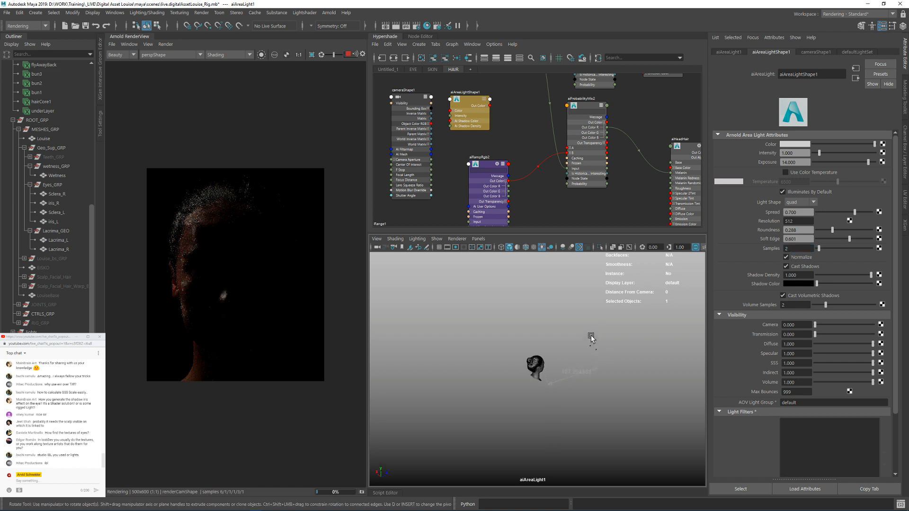
alt+drag(580, 343, 554, 355)
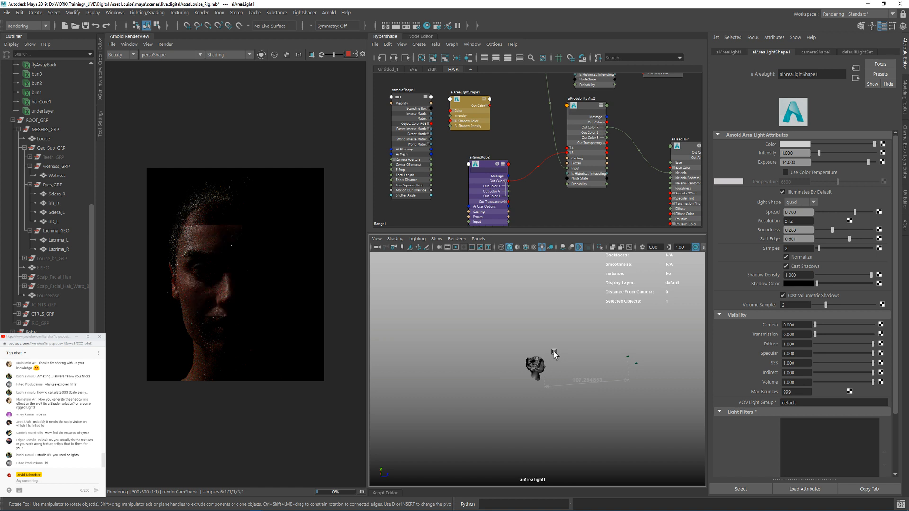
alt+drag(563, 356, 582, 347)
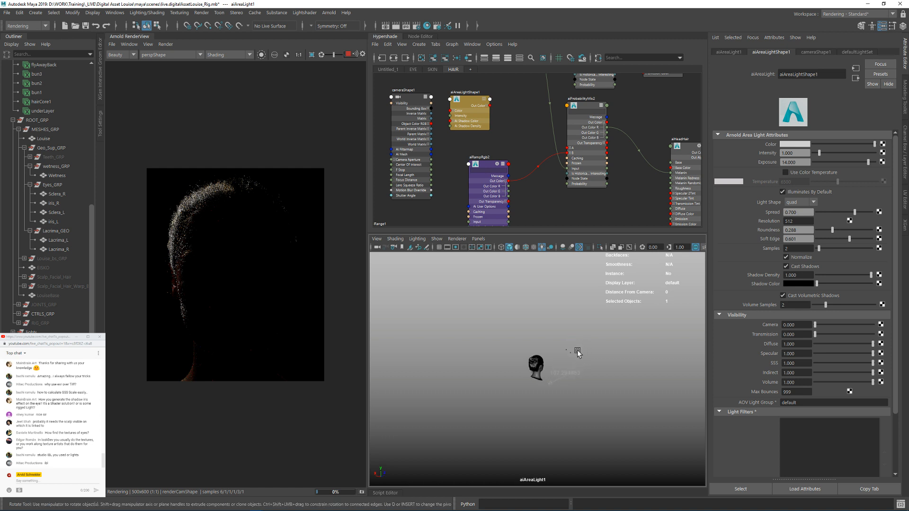
scroll(186, 321, up, 5)
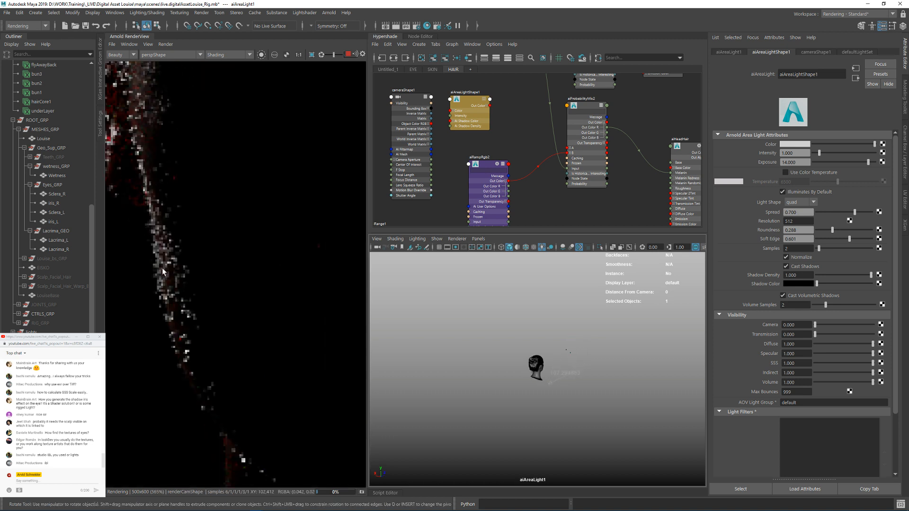
Step: Orbit the area light slightly through its own view to refine the rim light along the hair and side of the face
scroll(179, 285, down, 6)
scroll(196, 219, up, 1)
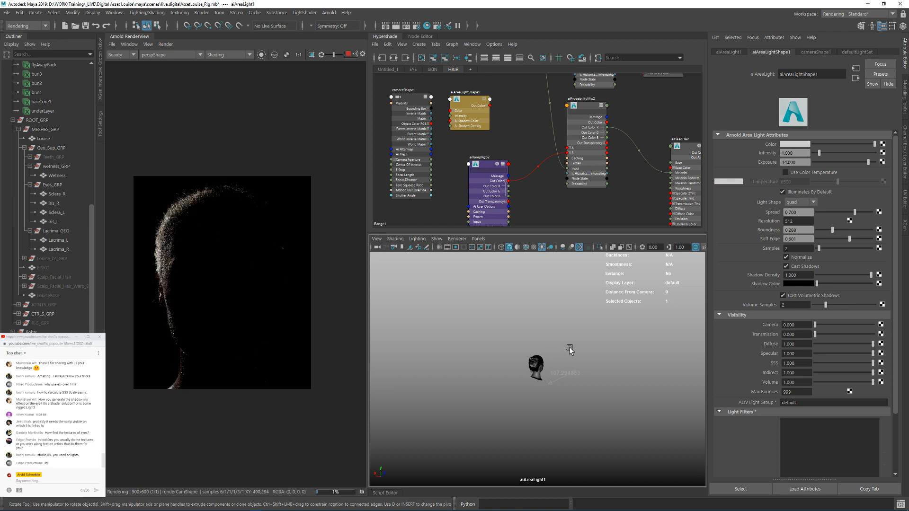
alt+drag(570, 349, 562, 349)
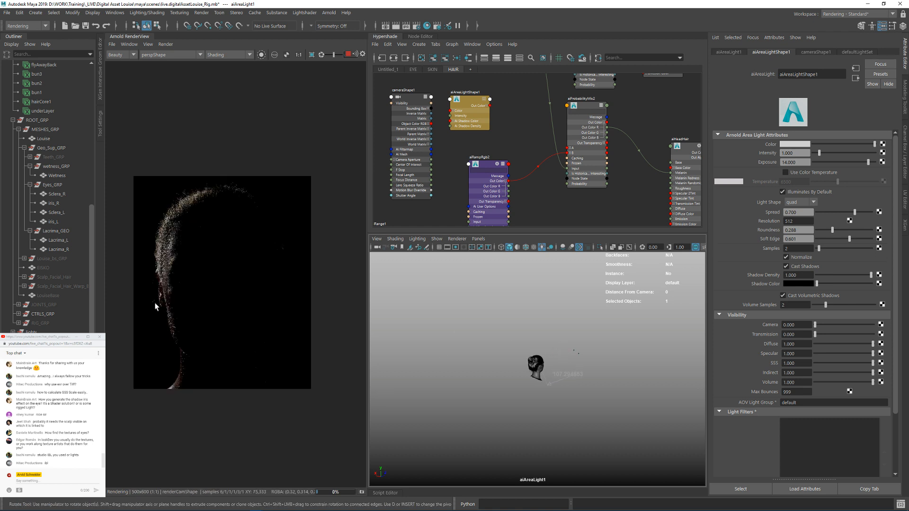
alt+drag(499, 358, 497, 359)
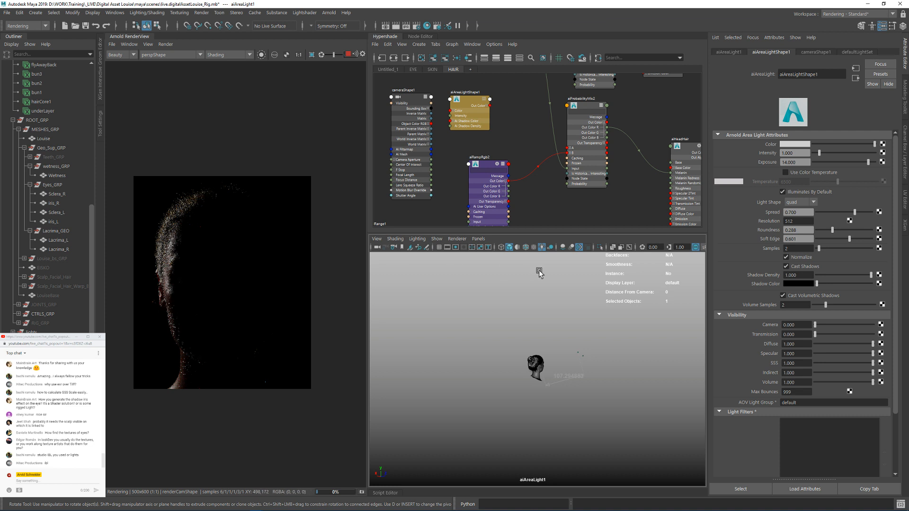
Step: Unhide aiSkyDomeLight1 and limit the render to a region over the shadow-side cheek and jaw edge
click(53, 360)
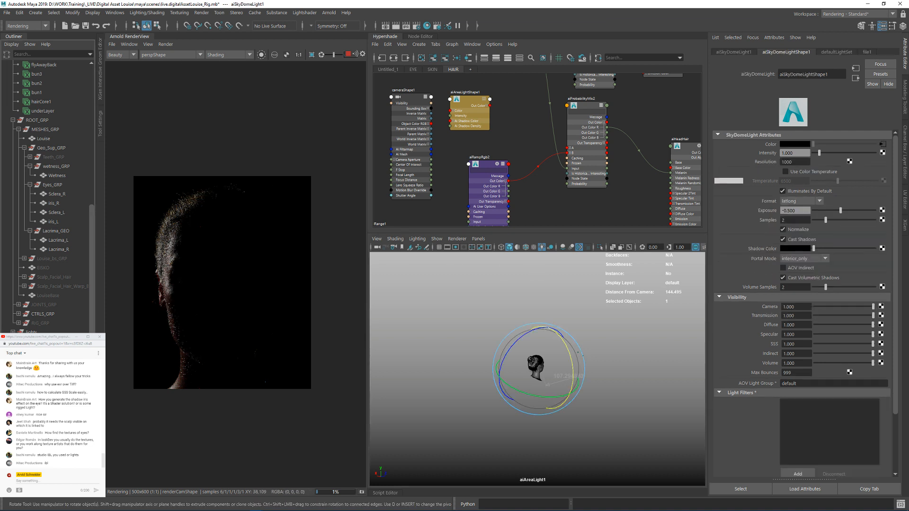
key(shift+h)
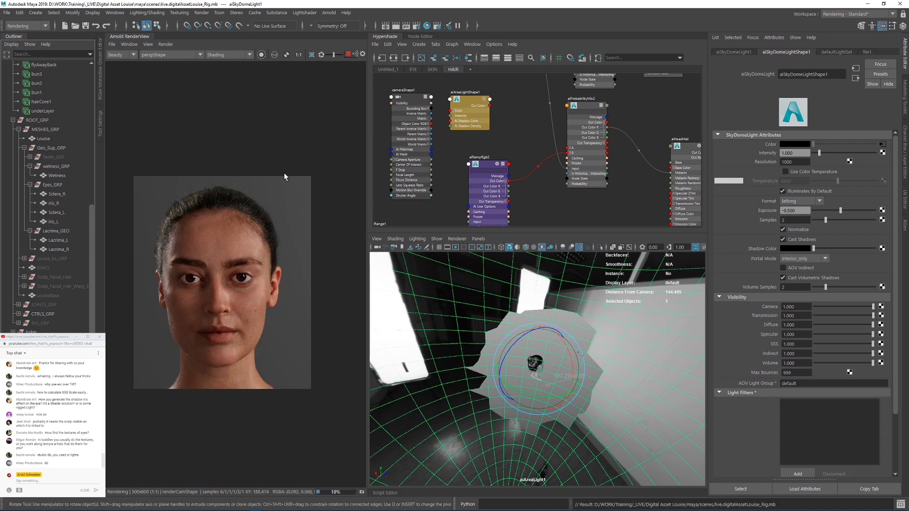
scroll(221, 257, up, 2)
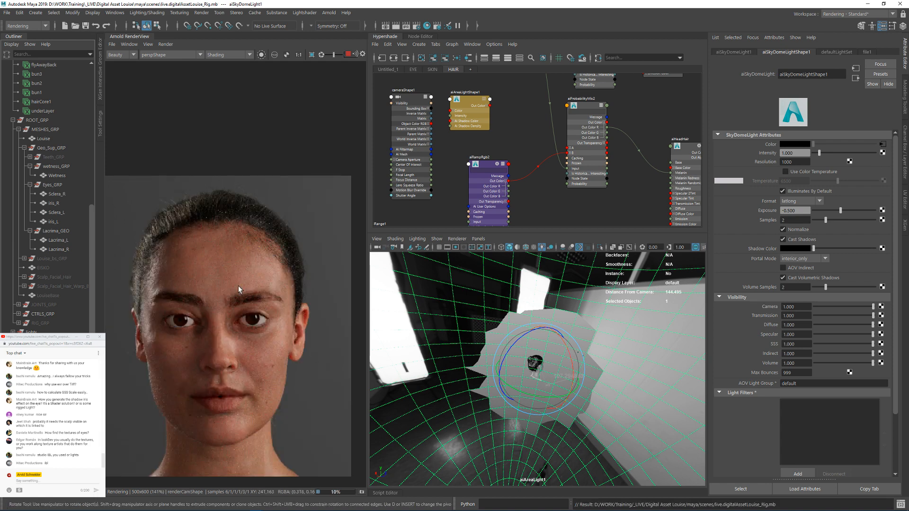
middle_drag(163, 396, 169, 346)
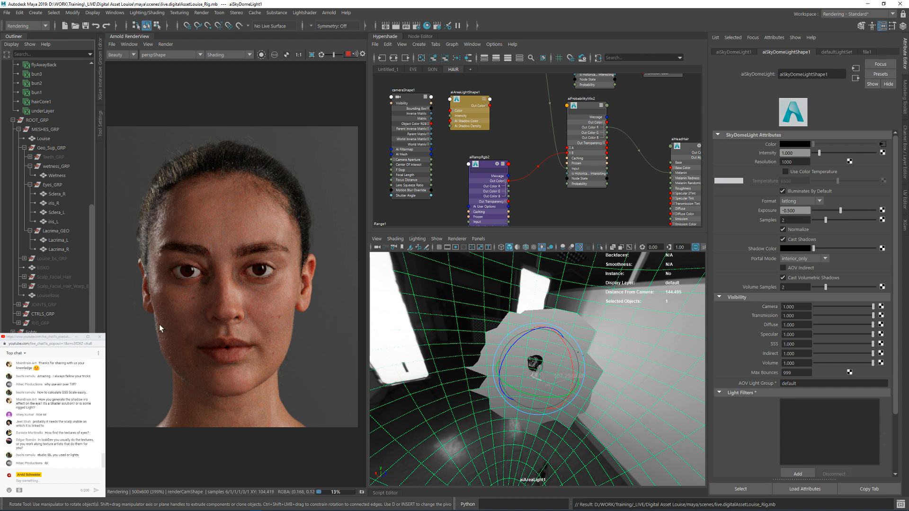
scroll(159, 325, up, 2)
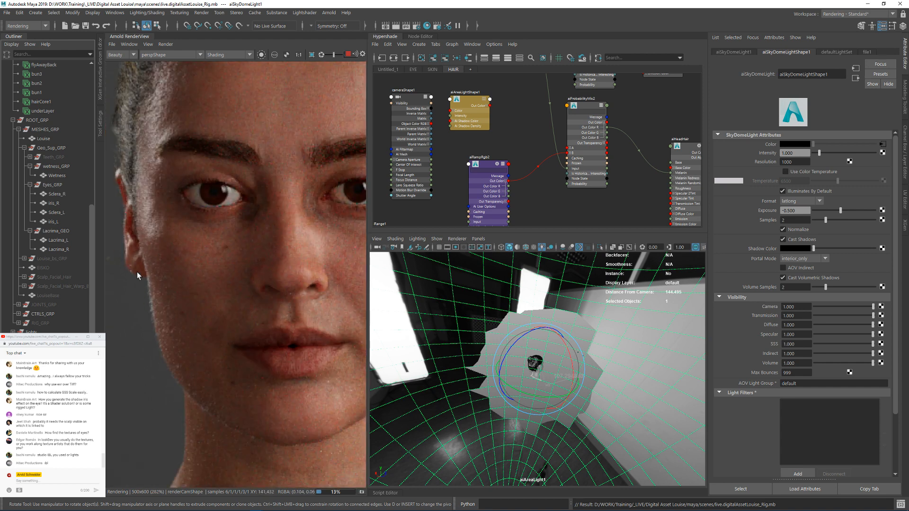
shift+drag(136, 271, 218, 400)
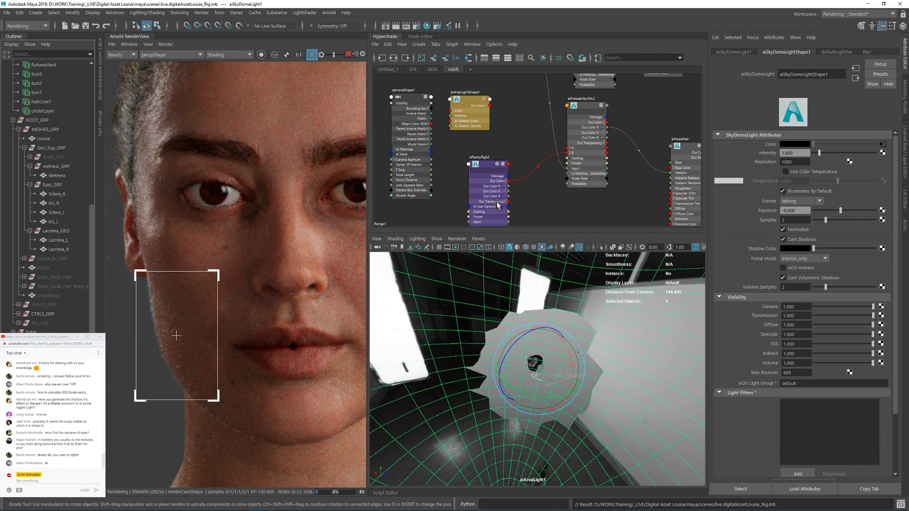
Step: Set the Exposure of aiAreaLightShape1 to 13
click(464, 110)
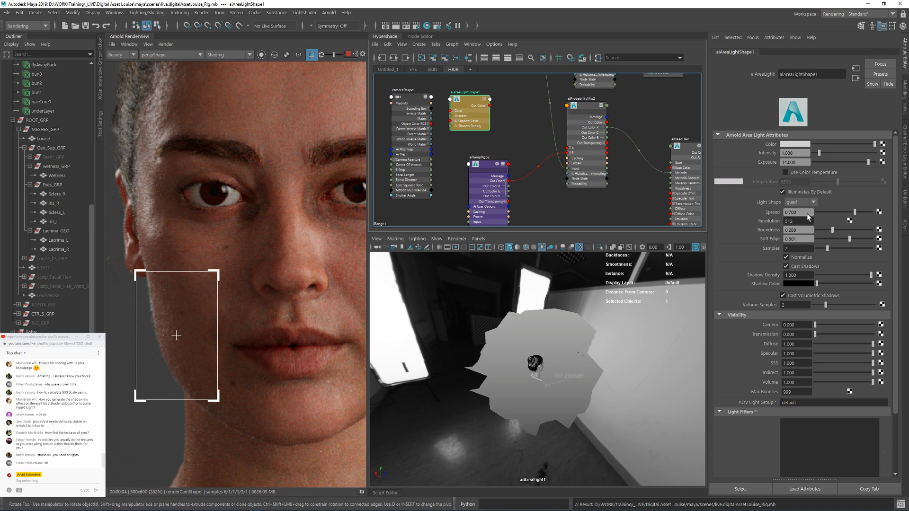
drag(801, 162, 768, 164)
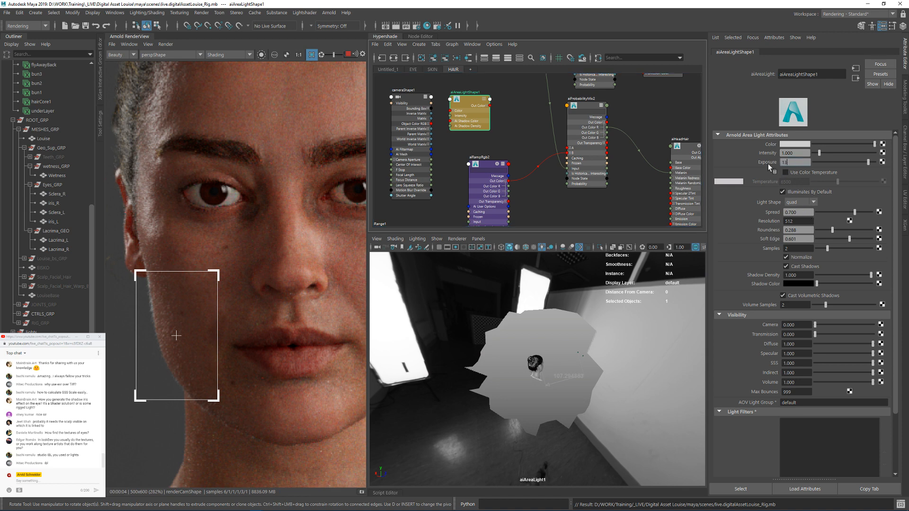
text(13)
key(Return)
Step: Move the render region to the temple and hairline, and set the area light's Exposure to 13.5
click(804, 163)
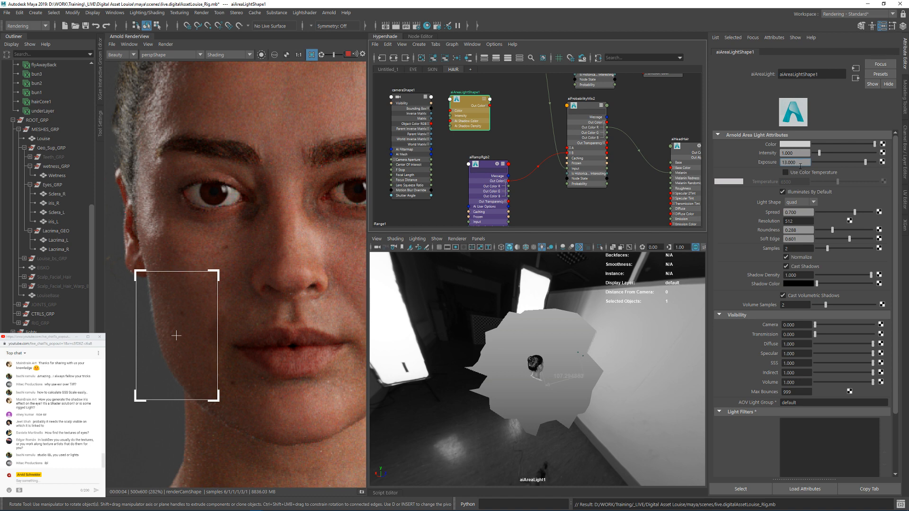
middle_drag(212, 116, 227, 172)
drag(202, 114, 157, 207)
drag(127, 134, 197, 304)
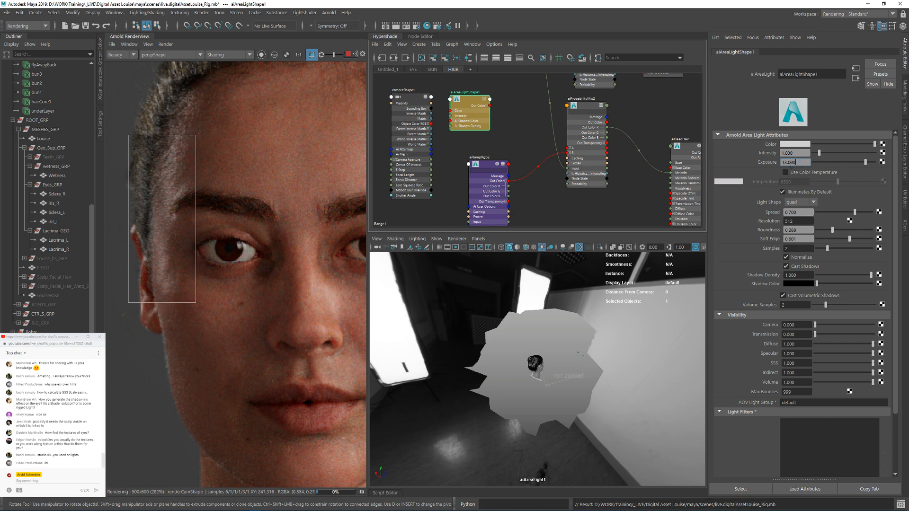
drag(787, 163, 803, 164)
text(.5)
key(Return)
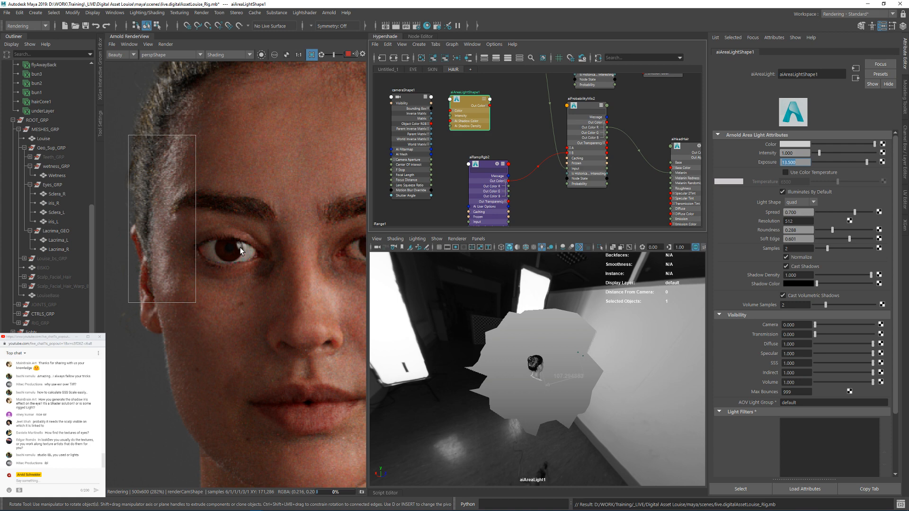
Step: Stop the live render, raise its Test Resolution to 1500x1800 output, and restart the render
middle_drag(310, 239, 208, 230)
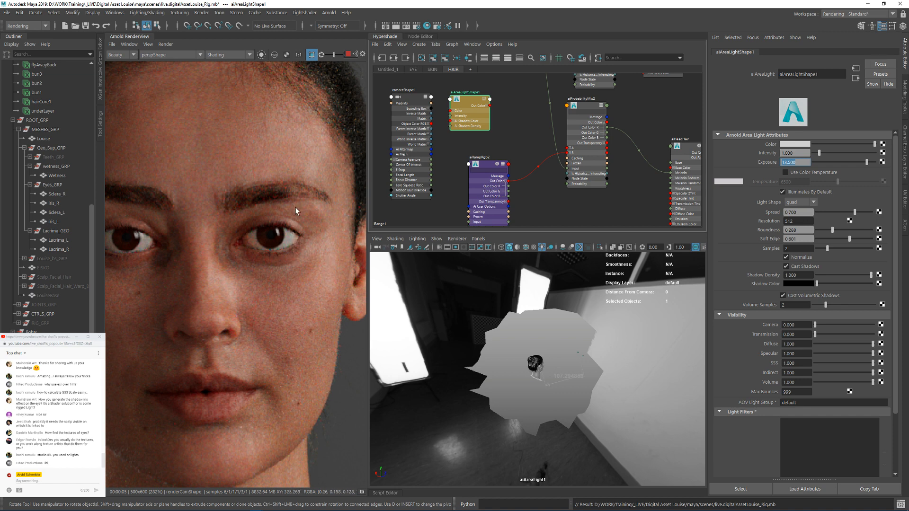
middle_drag(295, 206, 269, 306)
scroll(259, 351, down, 3)
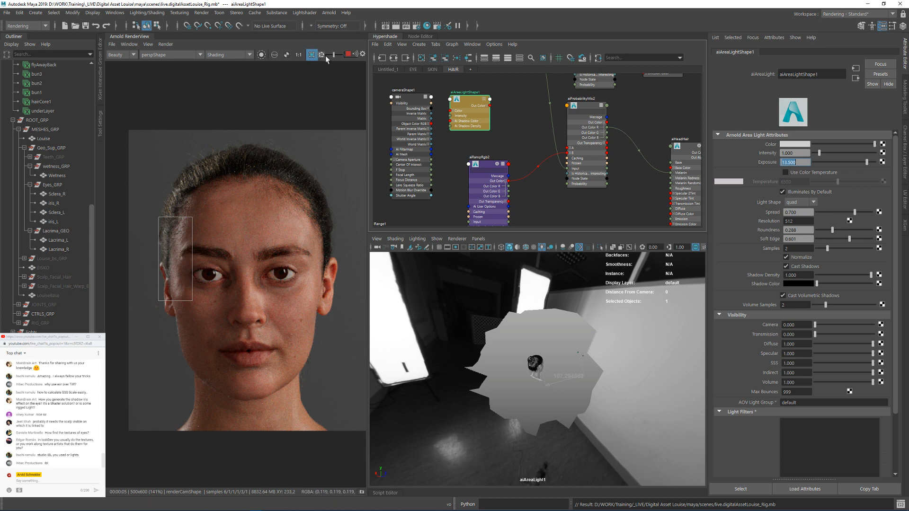
middle_drag(283, 191, 262, 176)
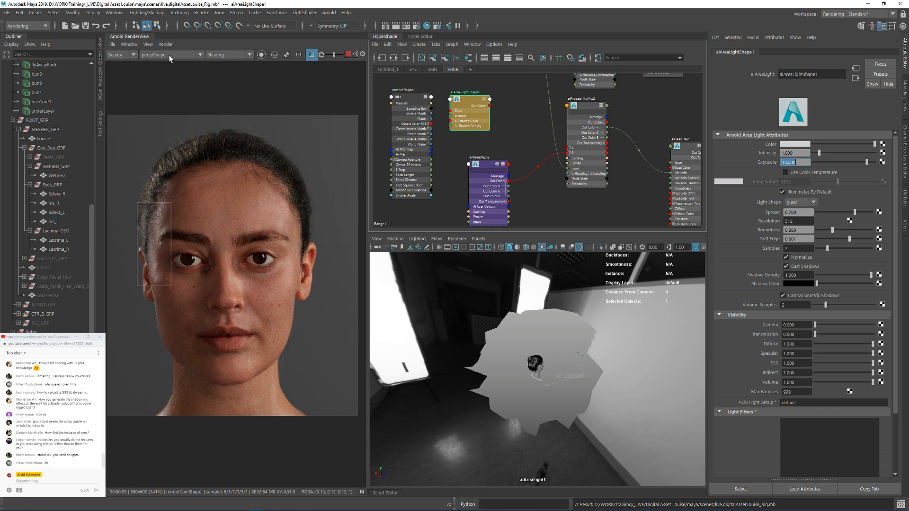
click(348, 55)
click(219, 58)
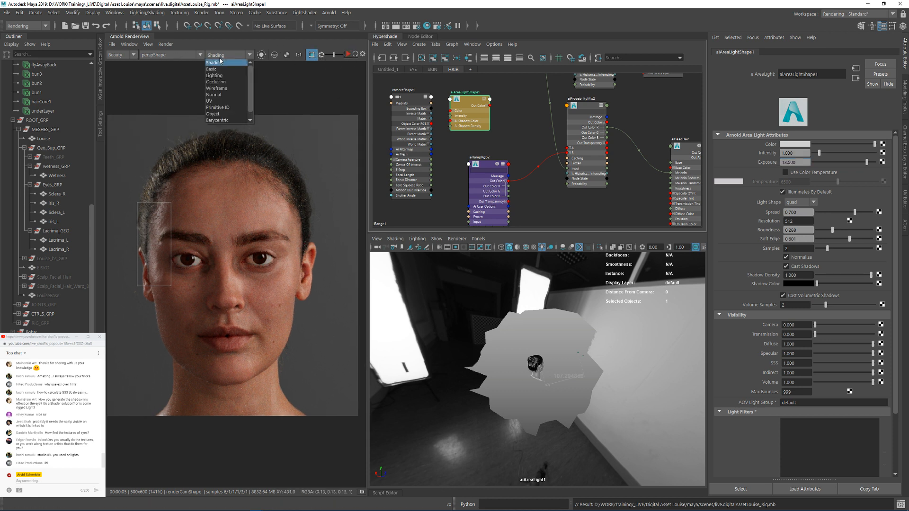
click(175, 42)
click(175, 43)
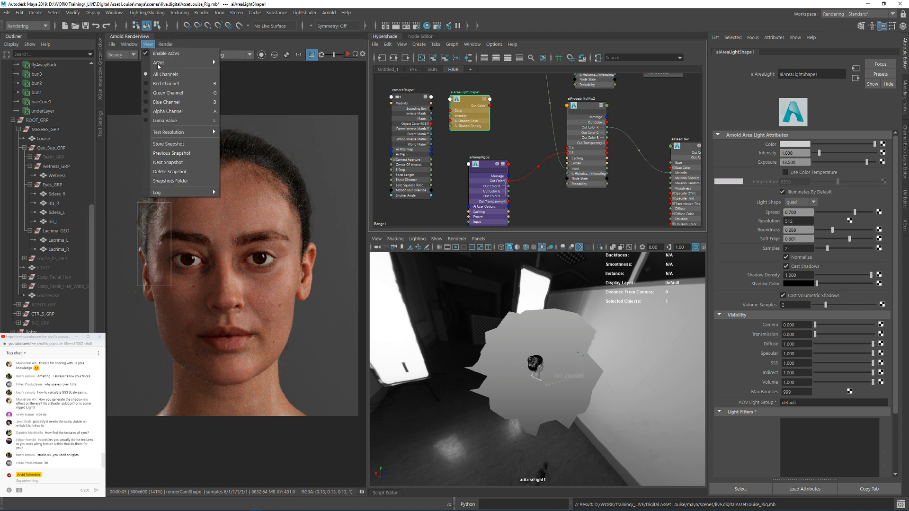
mouse_move(183, 132)
click(245, 201)
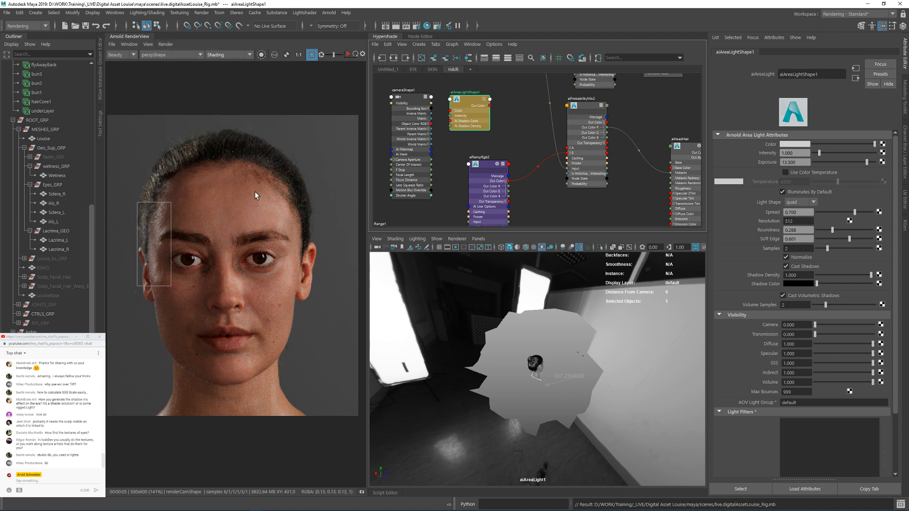
click(348, 55)
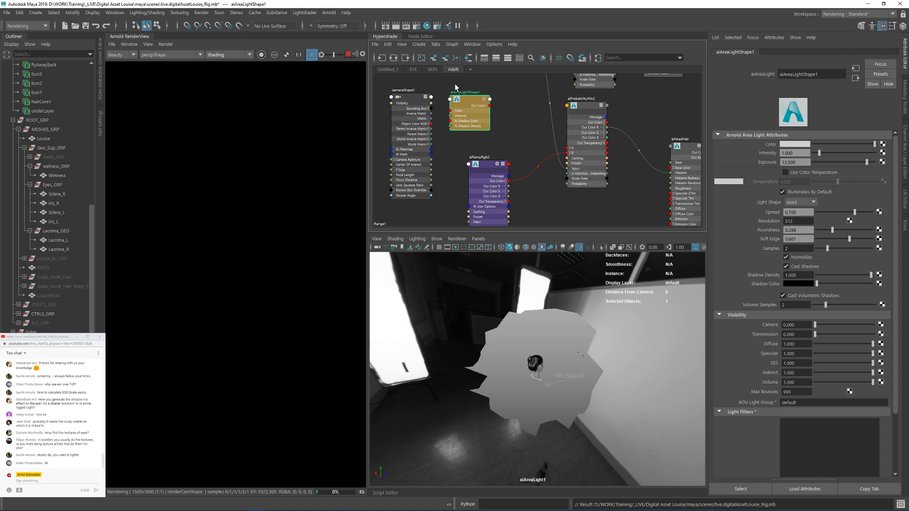
Step: Open the Render Settings and examine the skin and hair detail around the temple and ear in the render
click(417, 26)
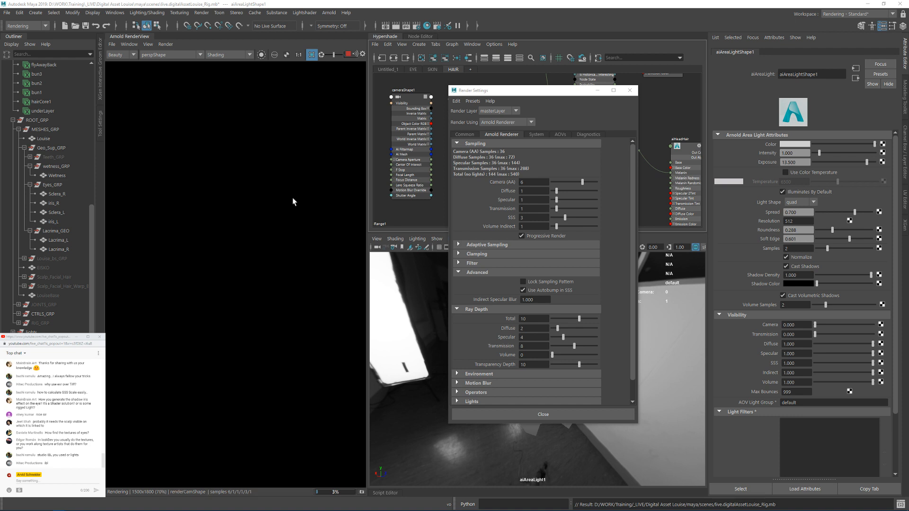
scroll(284, 208, down, 3)
scroll(234, 180, up, 3)
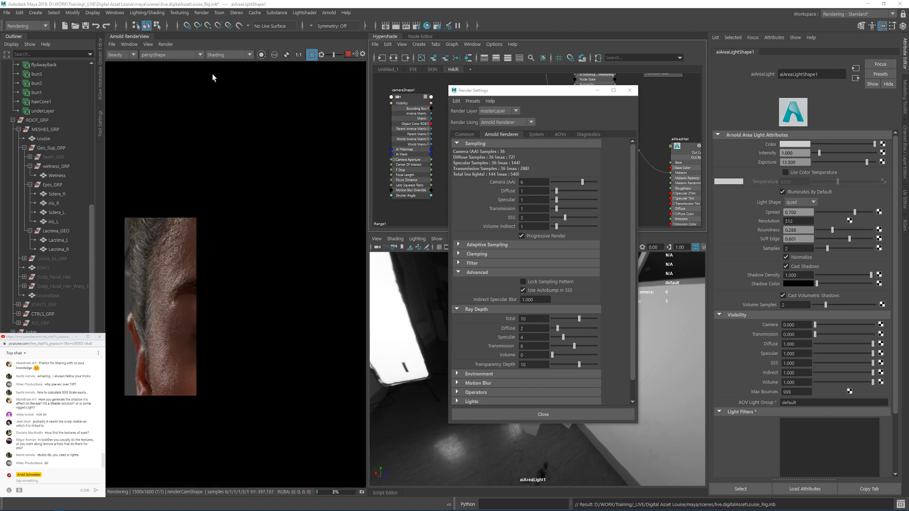
click(299, 55)
middle_drag(185, 252, 193, 268)
scroll(194, 273, up, 2)
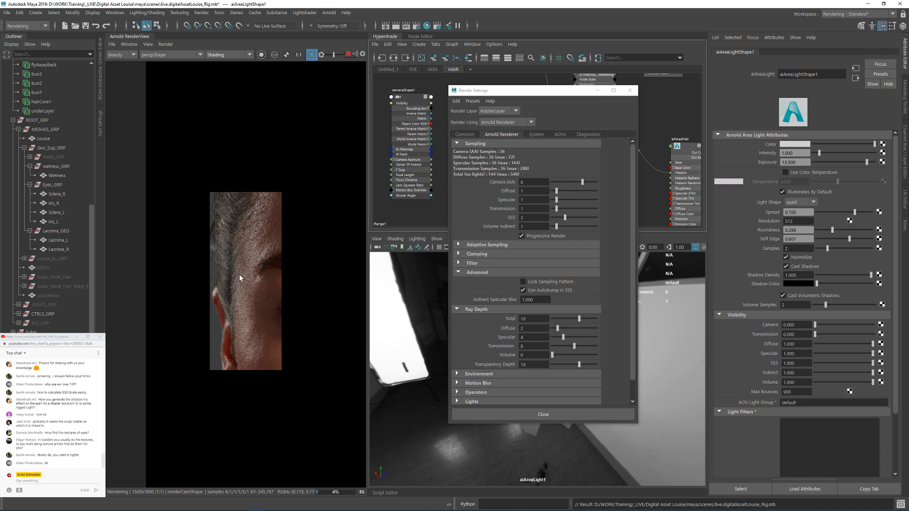
scroll(269, 333, up, 1)
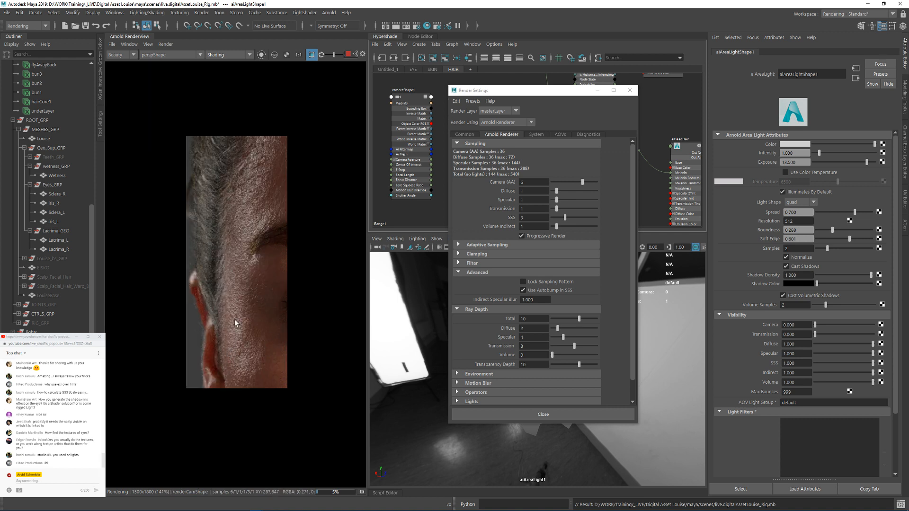
scroll(218, 342, up, 1)
middle_drag(218, 341, 218, 294)
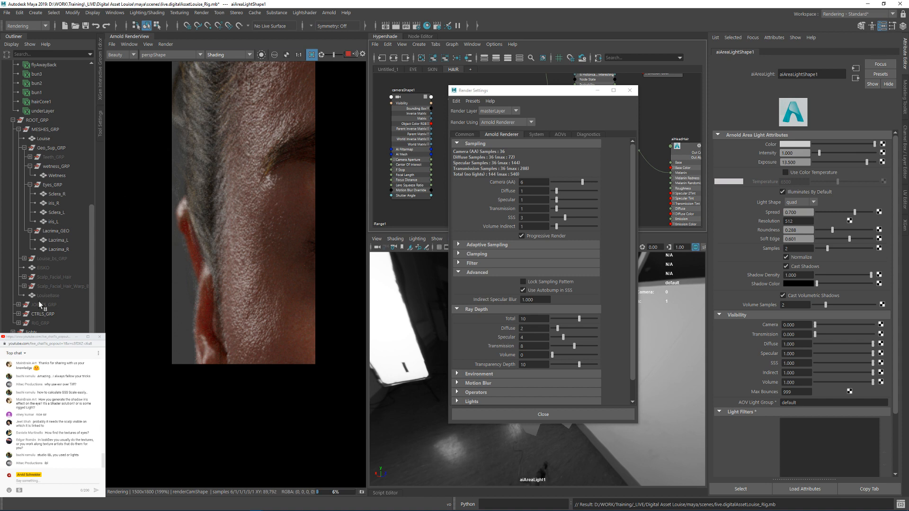
Step: Set renderCam's Arnold Aperture Size to 0.300
scroll(39, 283, up, 6)
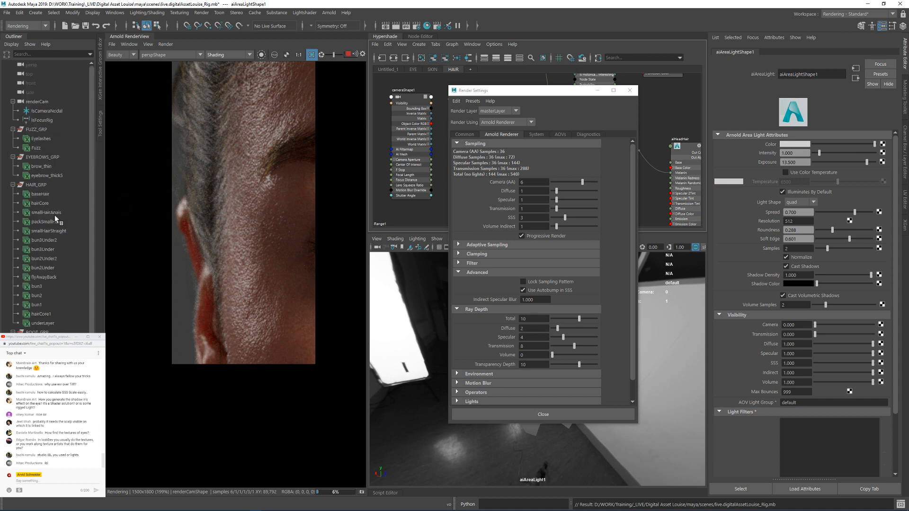
click(40, 102)
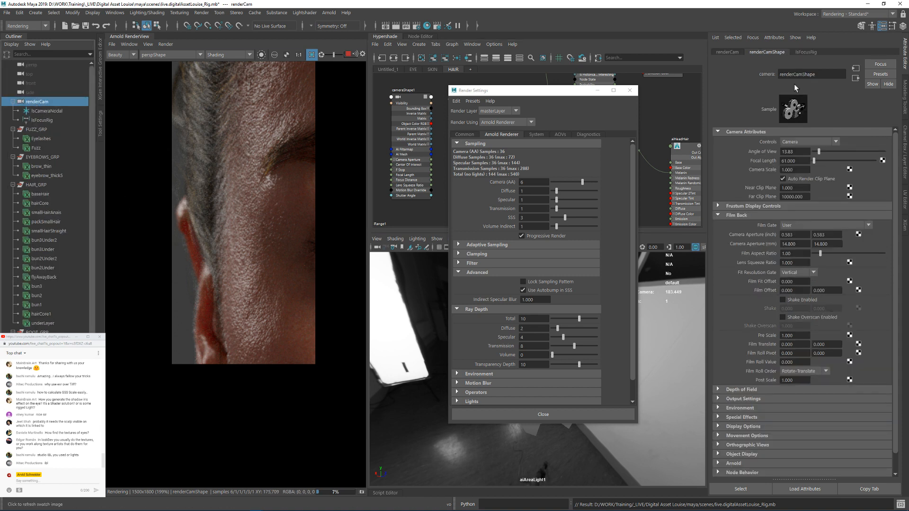
scroll(773, 289, down, 1)
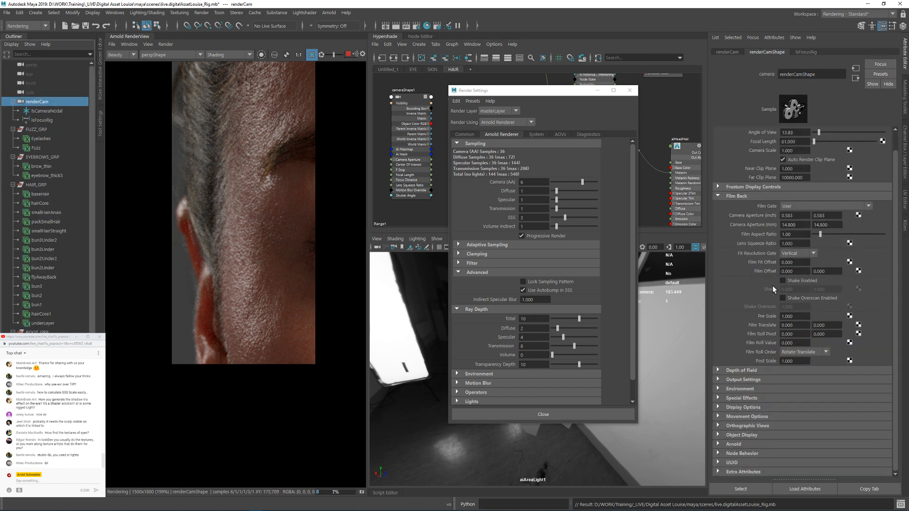
click(733, 444)
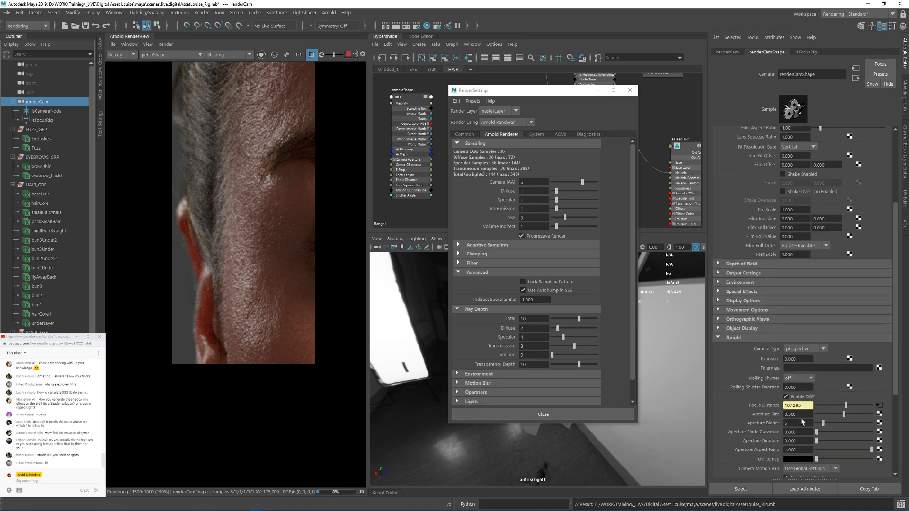
double_click(792, 415)
text(300)
key(Return)
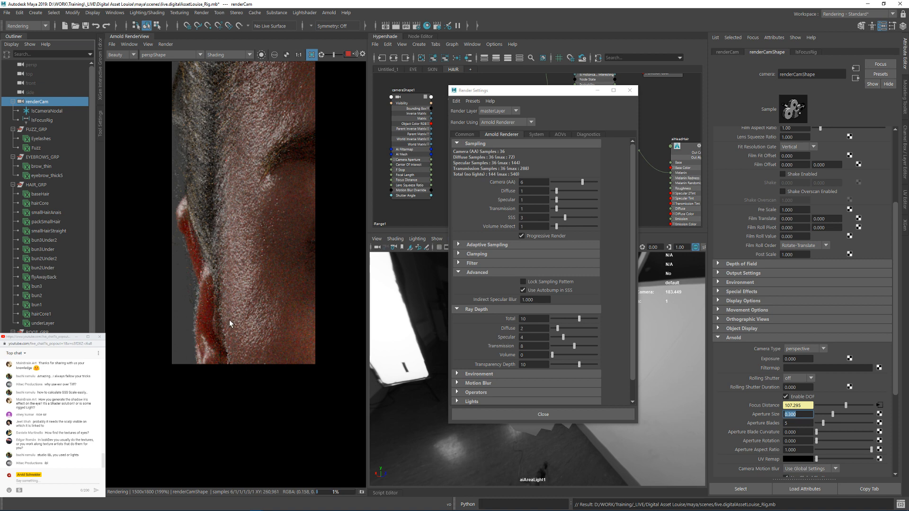
Step: Stop the live render and redraw the render region as a larger crop covering the temple, eye and ear
scroll(223, 317, down, 5)
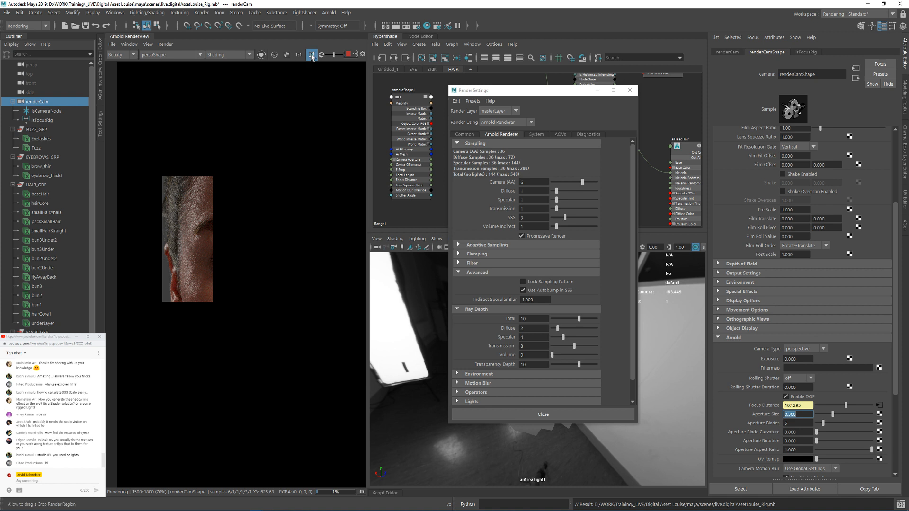
click(348, 54)
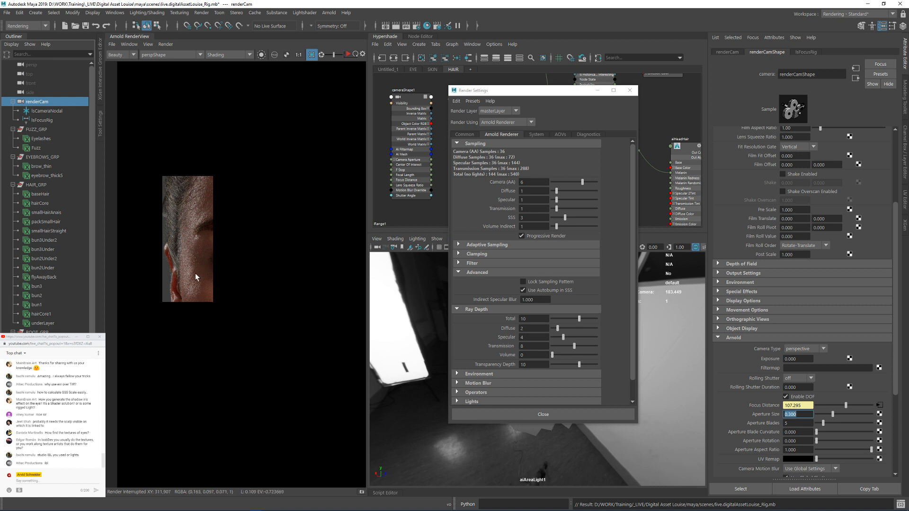
scroll(195, 274, up, 4)
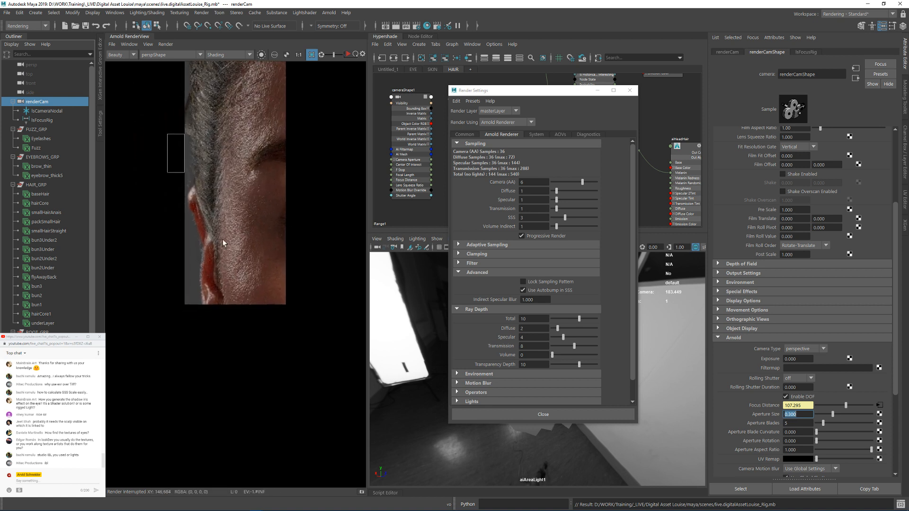
drag(167, 134, 310, 367)
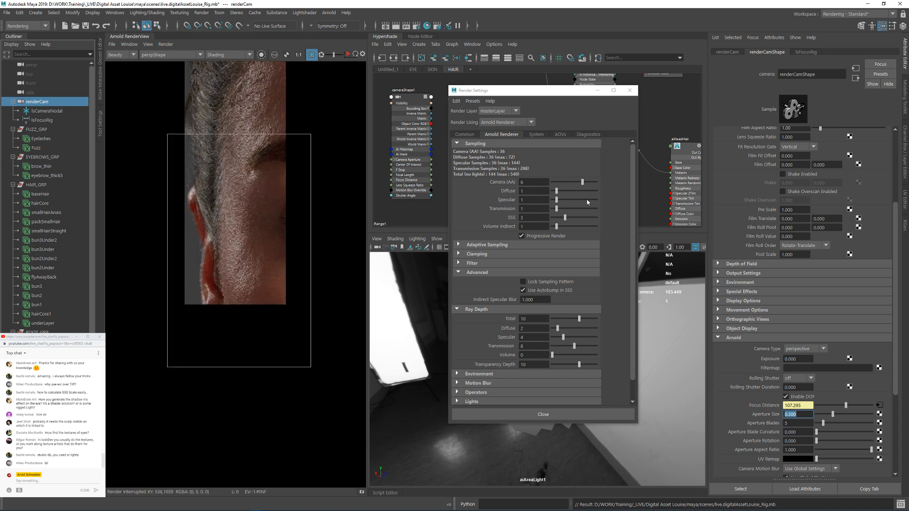
Step: Turn off Progressive Render and expand the Adaptive Sampling settings in the Arnold render settings
click(536, 236)
click(487, 245)
click(165, 44)
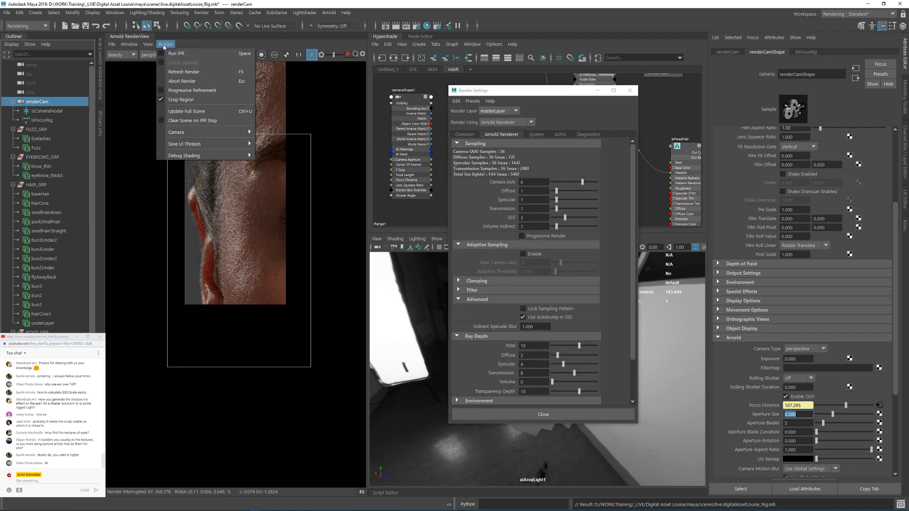
click(165, 46)
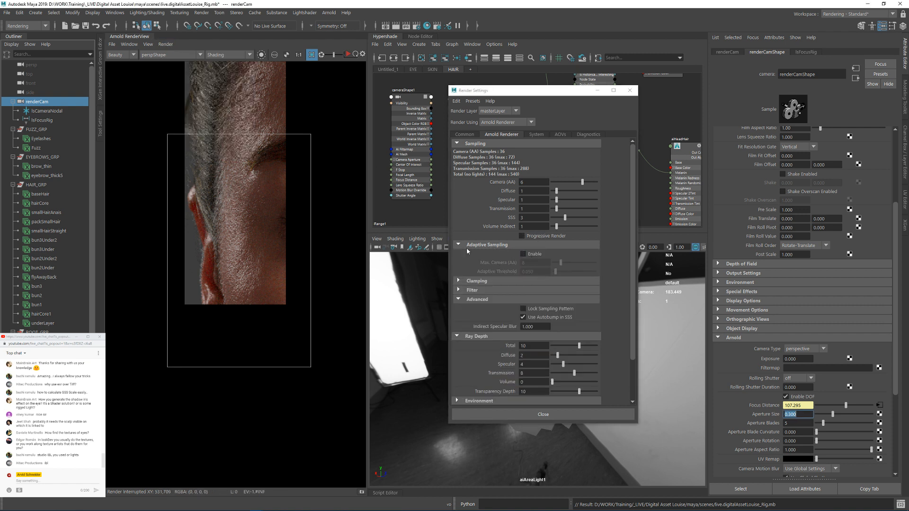
Step: Enable Adaptive Sampling with Max. Camera (AA) set to 14 and Adaptive Threshold set to 0.100
click(538, 254)
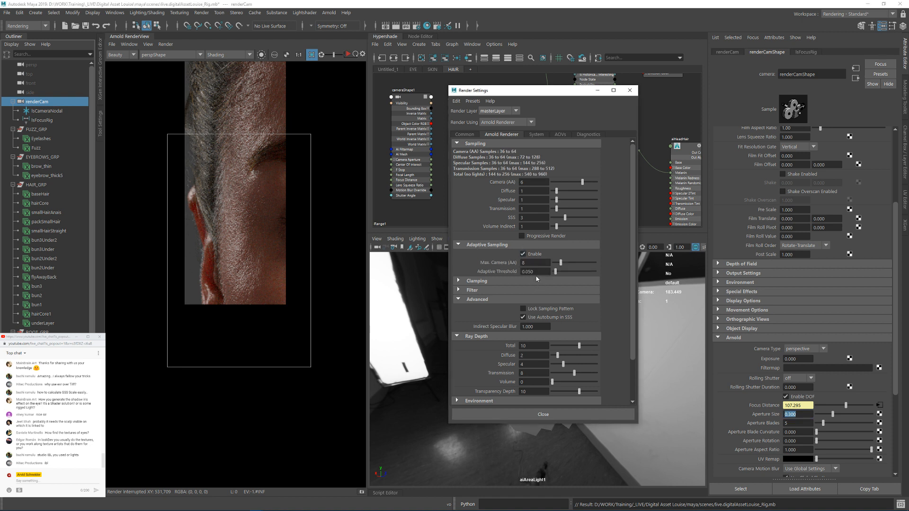
click(535, 262)
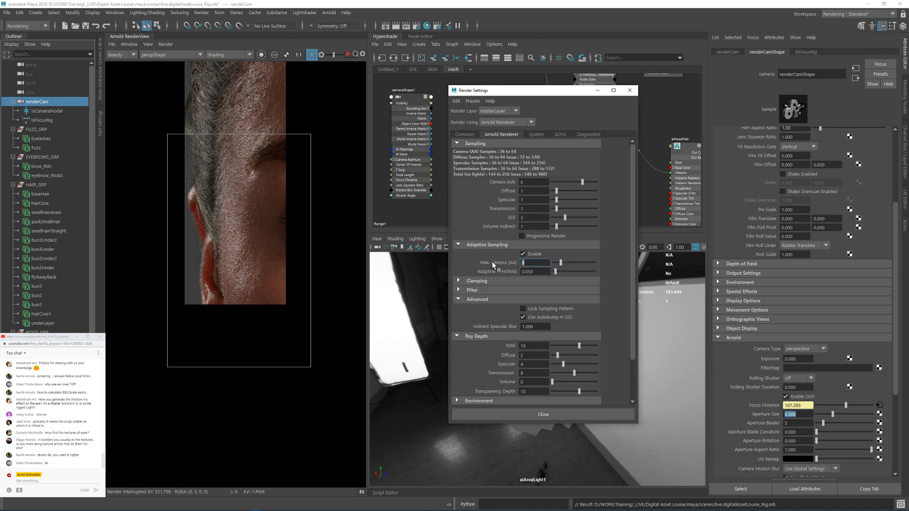
text(14)
key(Return)
double_click(539, 272)
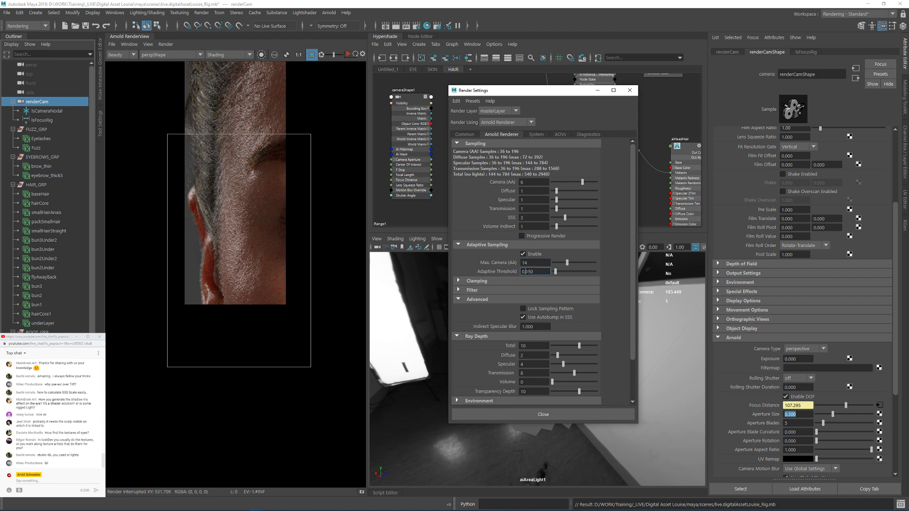
text(1)
key(Return)
Step: Set the Camera (AA) samples to 4 and restart the live render
click(529, 182)
text(4)
key(Return)
click(348, 54)
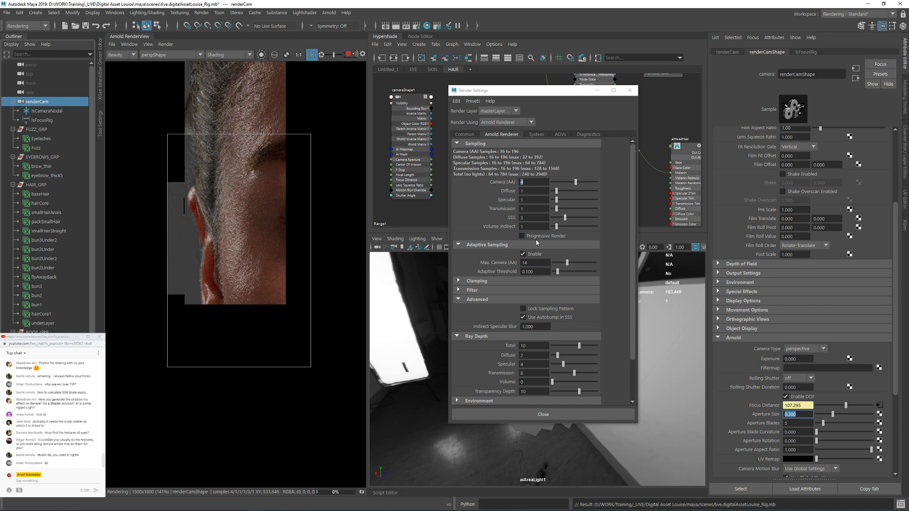
Step: Examine the temple, ear and eye in the cropped render at actual size and magnified
click(298, 55)
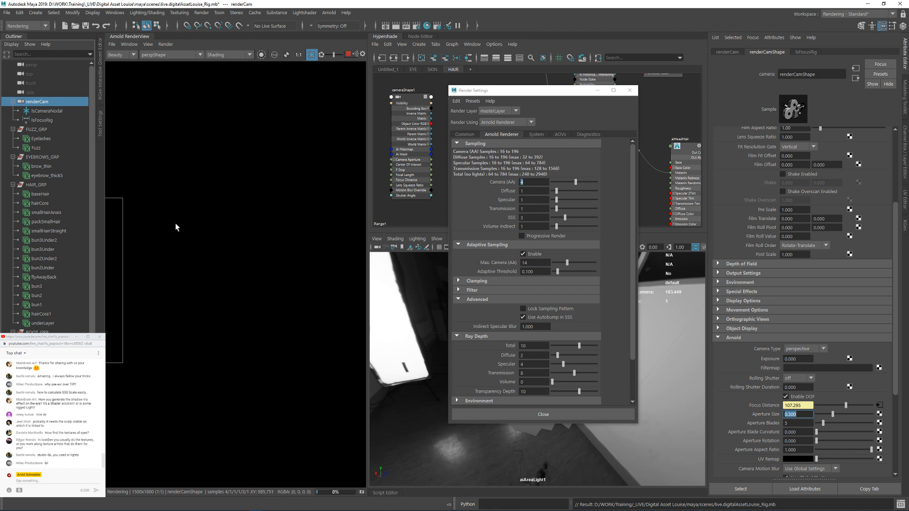
middle_drag(175, 228, 286, 219)
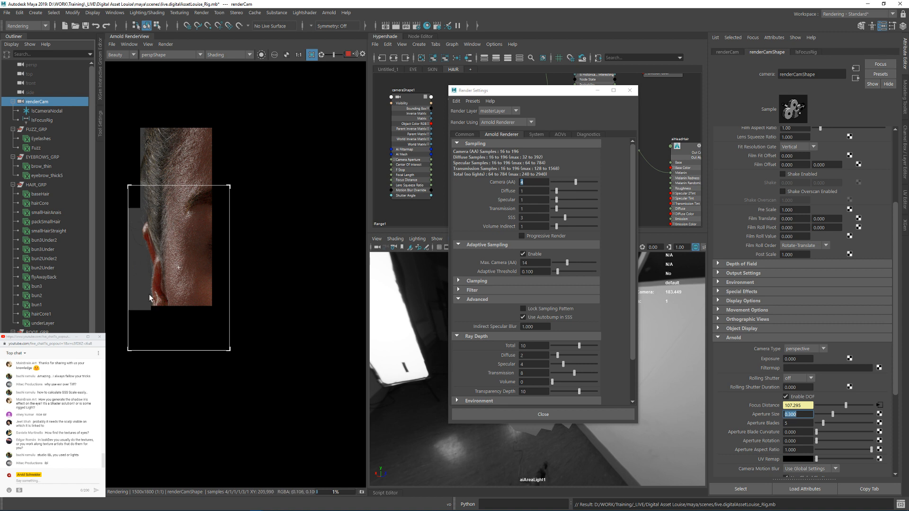
middle_drag(248, 148, 311, 125)
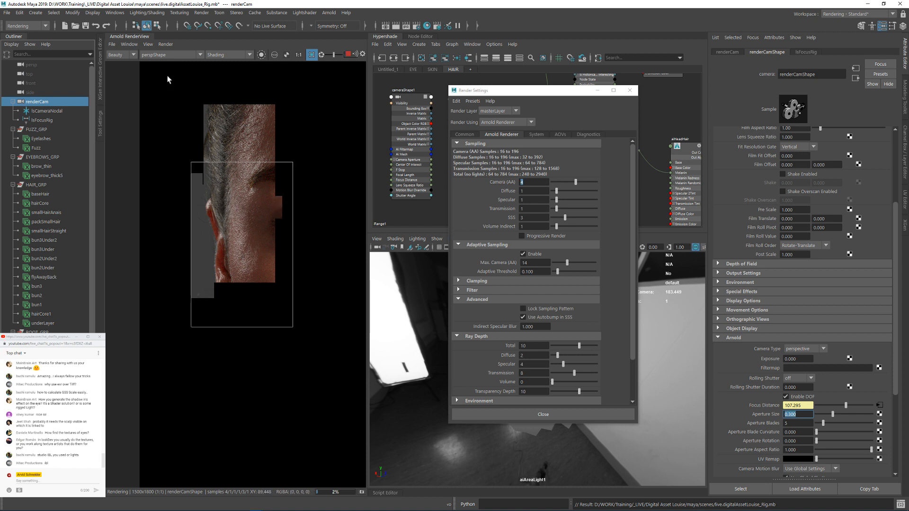
click(130, 44)
click(130, 44)
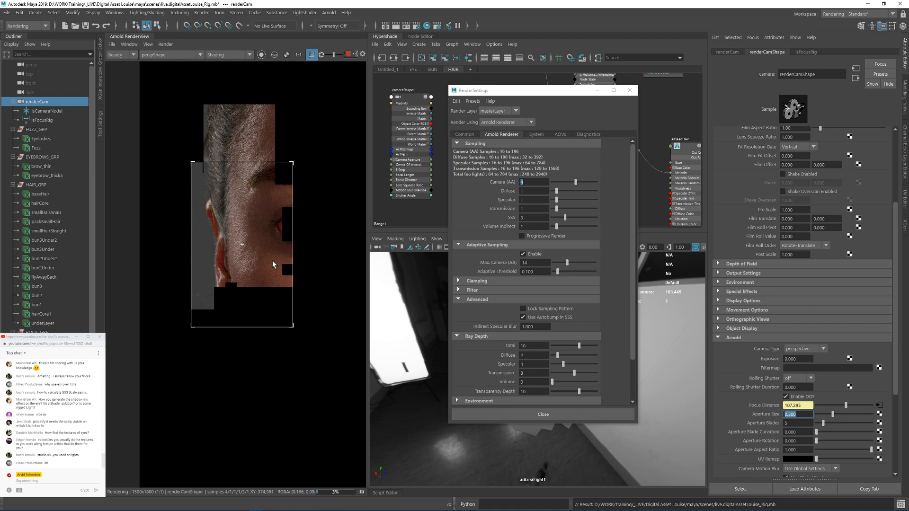
click(299, 55)
middle_drag(111, 303, 231, 283)
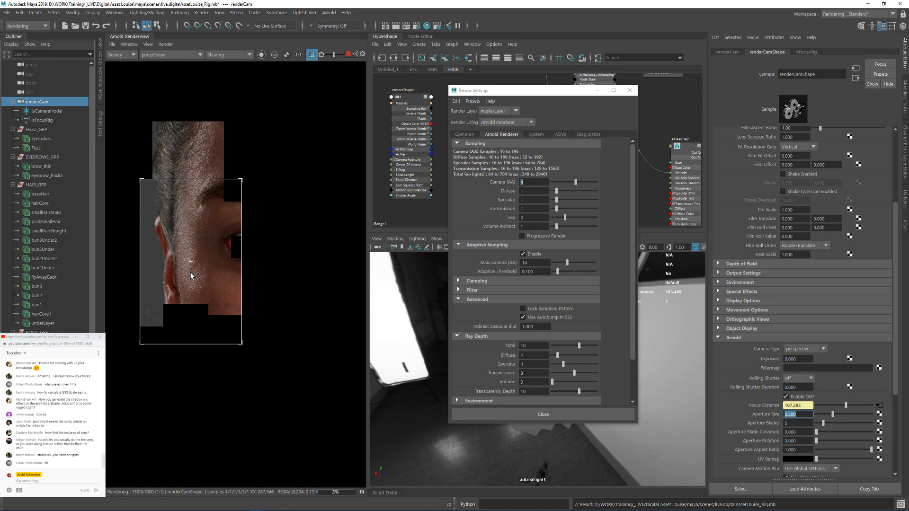
scroll(188, 288, up, 2)
scroll(187, 288, up, 2)
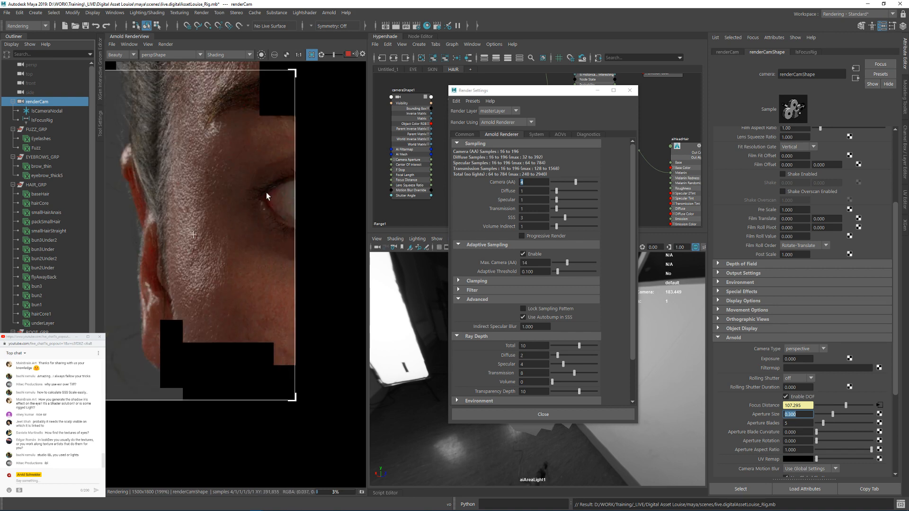
scroll(186, 290, down, 2)
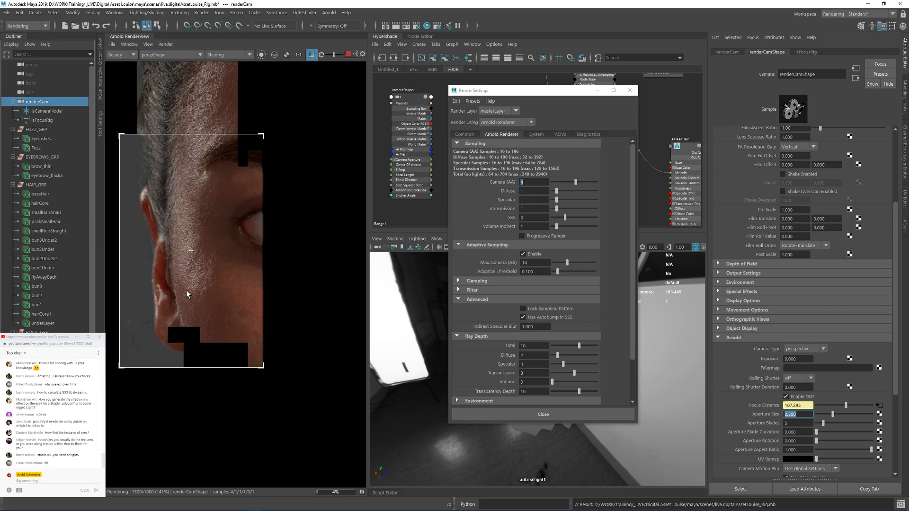
middle_drag(200, 287, 222, 258)
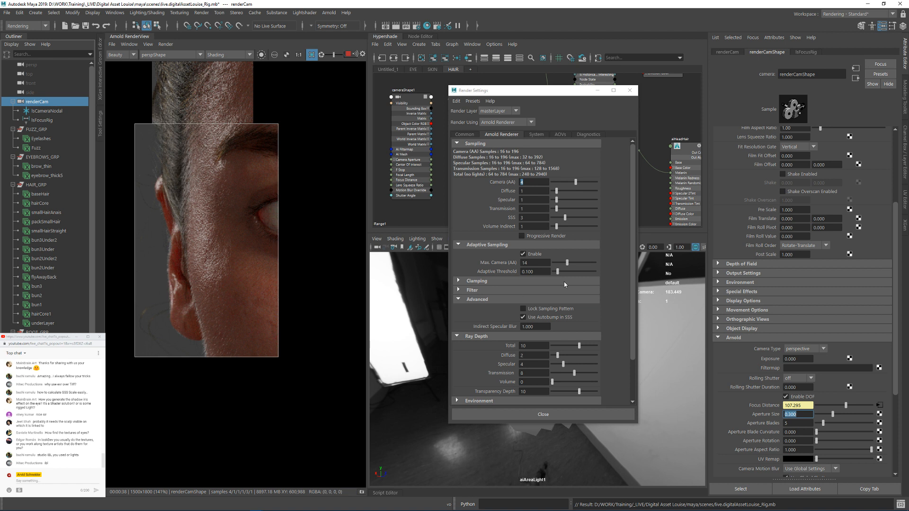
Step: Turn on the display of render tiles and set the Adaptive Threshold to 0.050
click(130, 45)
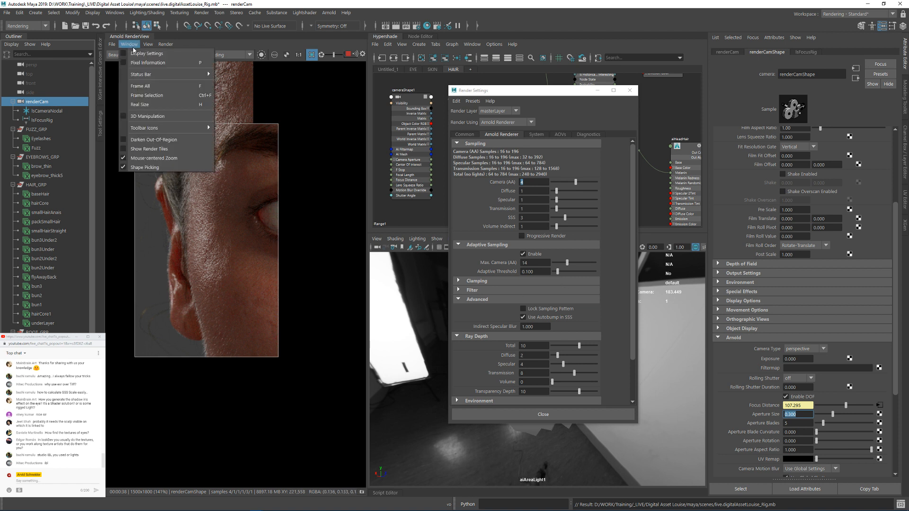
click(147, 150)
double_click(539, 272)
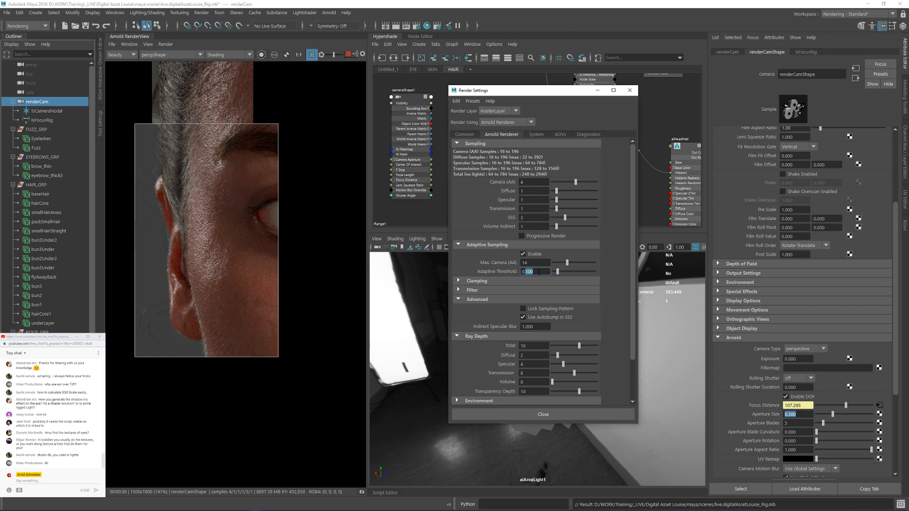
text(050)
key(Return)
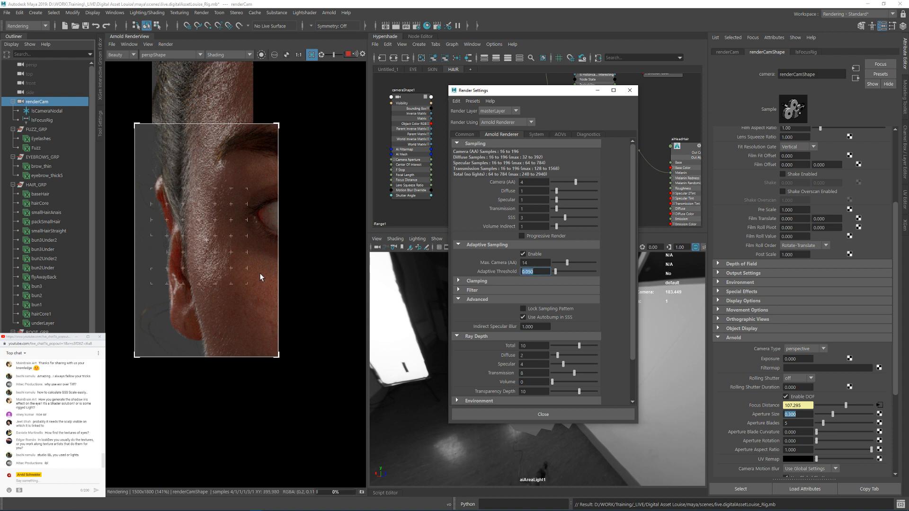
Step: Redraw the render region as a small crop around the eye and examine the skin and eye detail
drag(305, 169, 216, 255)
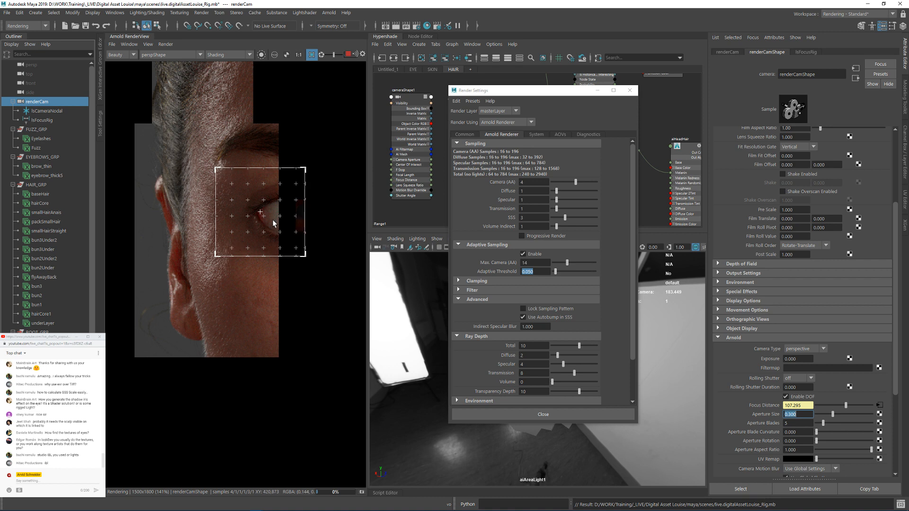
scroll(273, 223, up, 2)
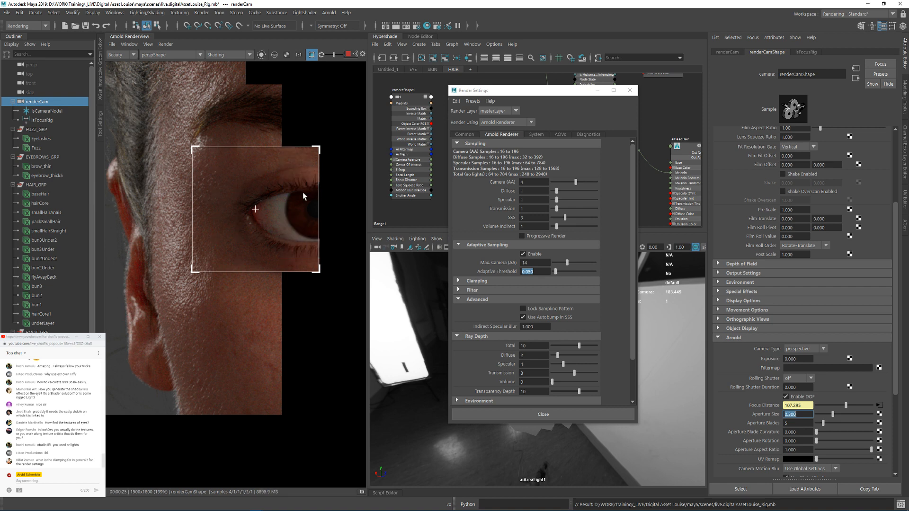
scroll(256, 203, down, 1)
scroll(256, 203, up, 2)
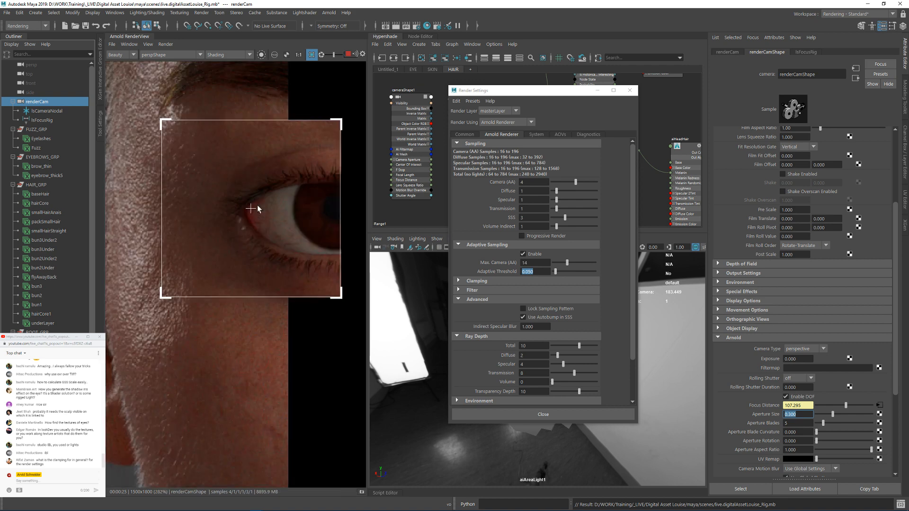
scroll(280, 242, down, 5)
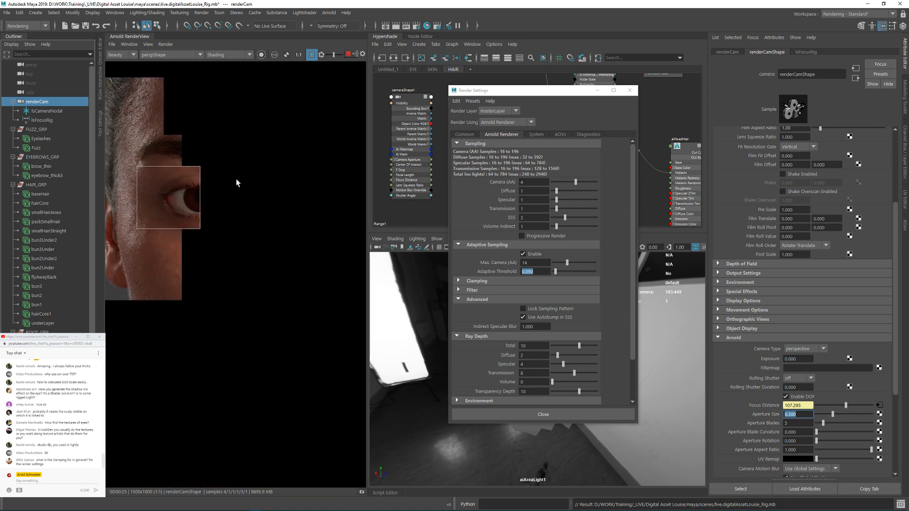
Step: Stop the live render and turn off the crop region
click(357, 55)
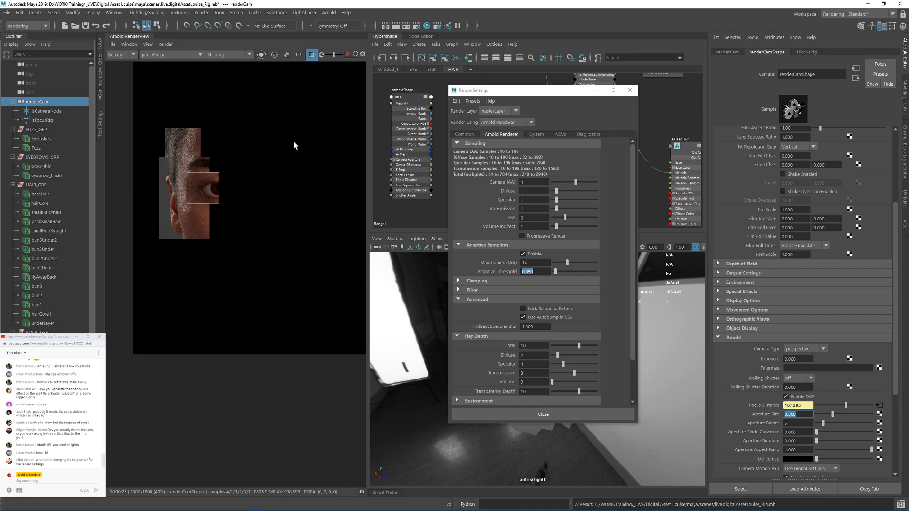
click(312, 55)
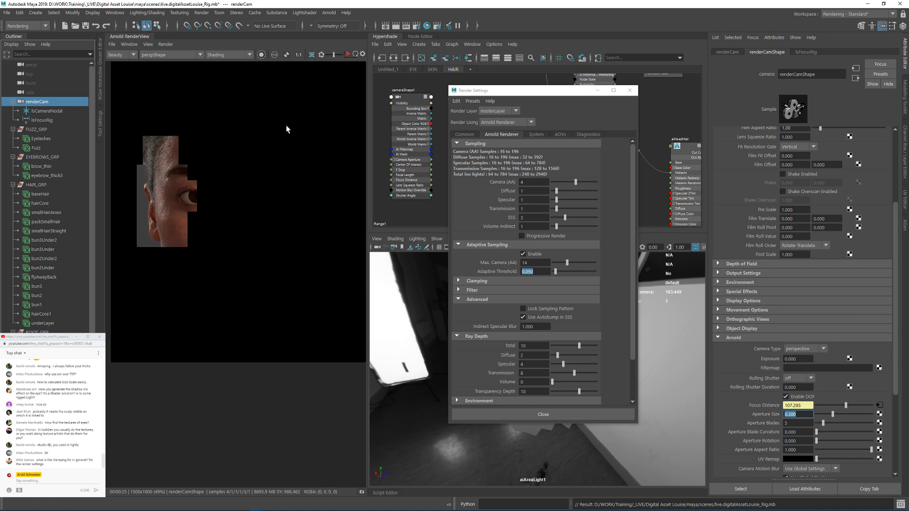
Step: Set the Adaptive Threshold to 0.080 and Max. Camera (AA) to 12
click(527, 272)
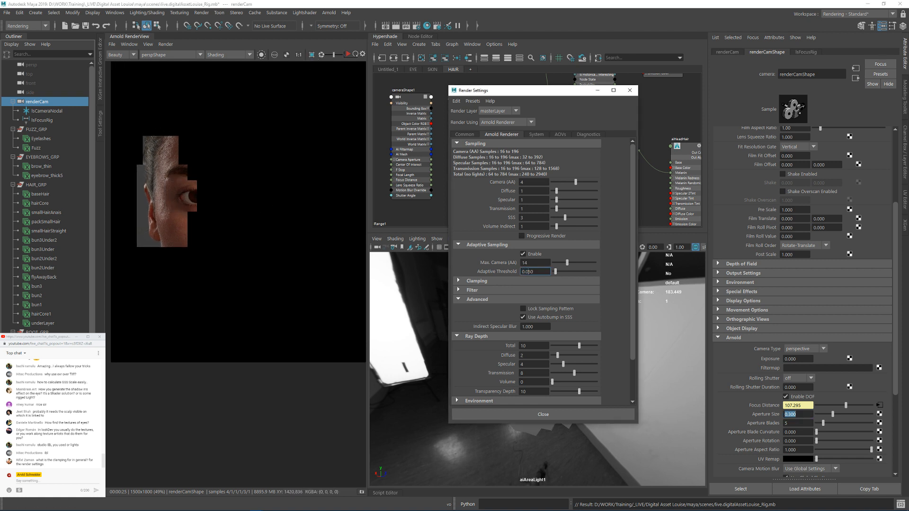
drag(527, 272, 536, 272)
text(758)
key(Return)
drag(532, 263, 515, 262)
text(12)
key(Return)
Step: Set the number of Arnold render threads to 60 in the system settings
click(163, 45)
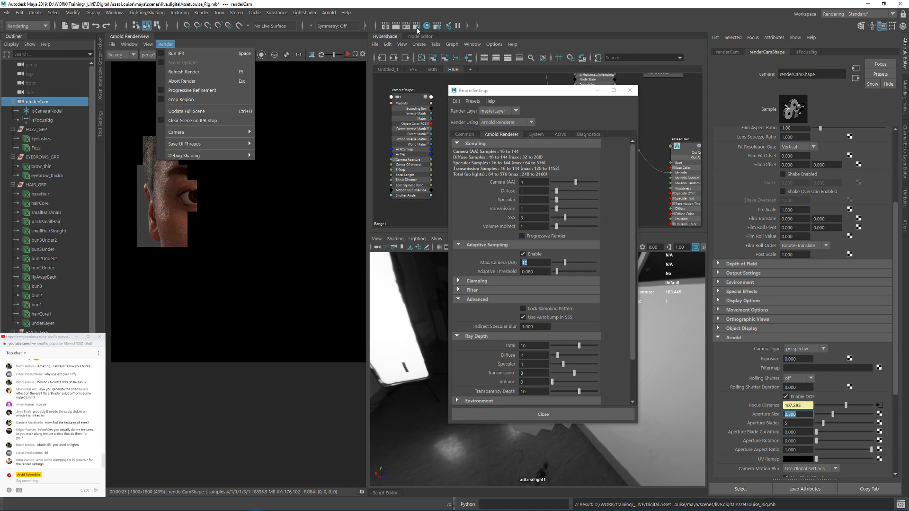
click(537, 134)
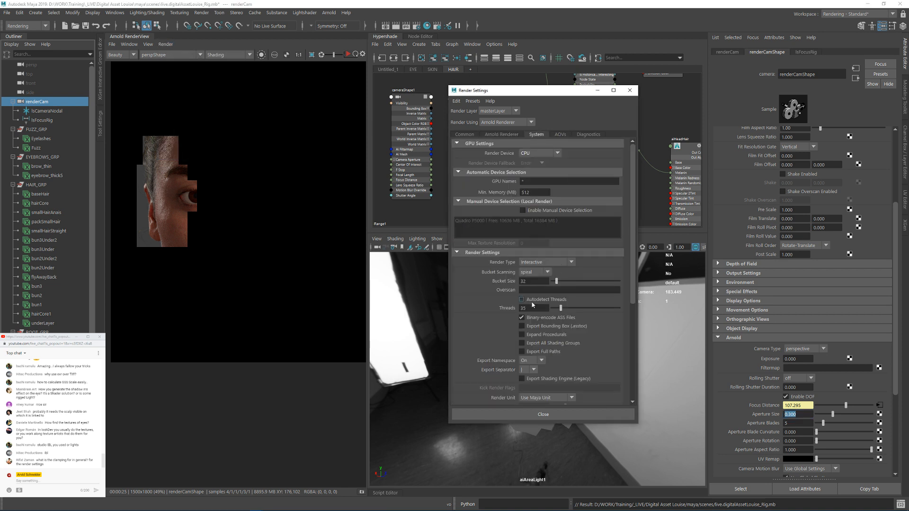
click(534, 308)
text(60)
key(Return)
Step: Return to the Arnold sampling settings and run a full scene update to render the whole frame
click(165, 44)
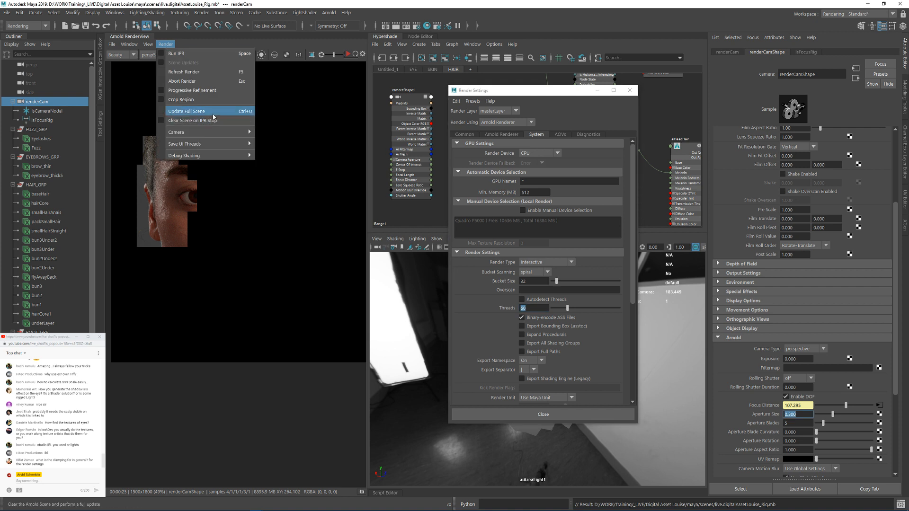
click(495, 134)
click(165, 44)
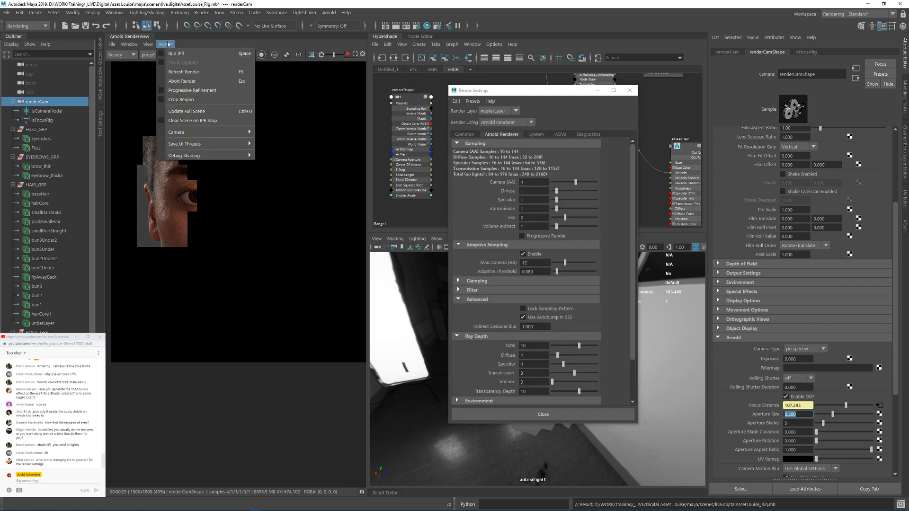
click(195, 111)
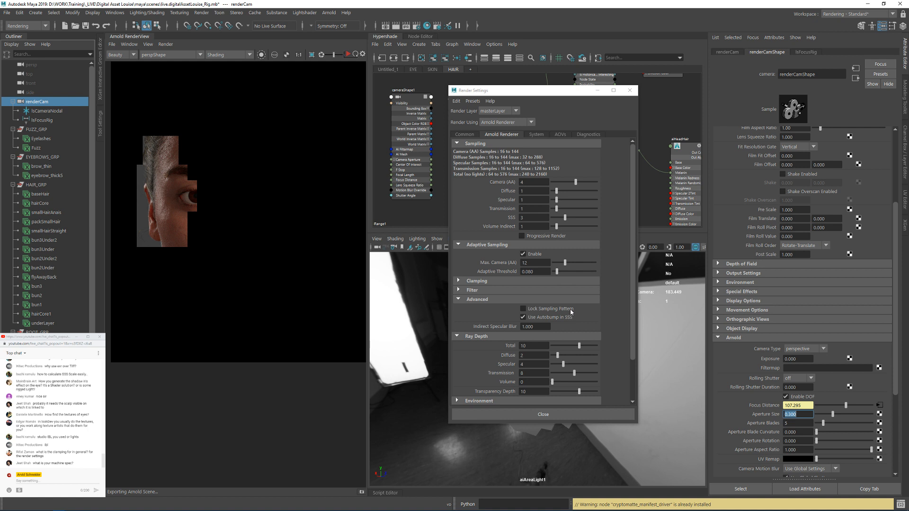
Step: Expand the Clamping settings to review the Indirect Clamp Value while examining the face in the running render
click(568, 281)
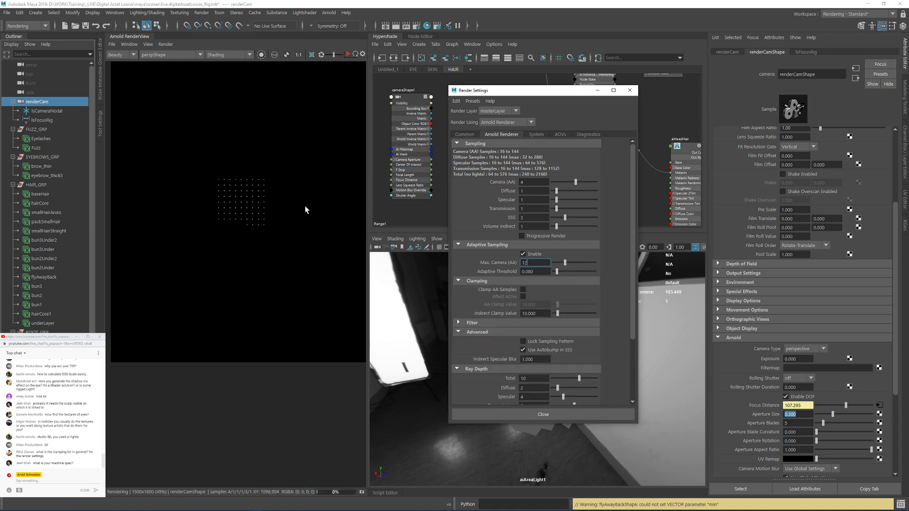
scroll(243, 197, up, 2)
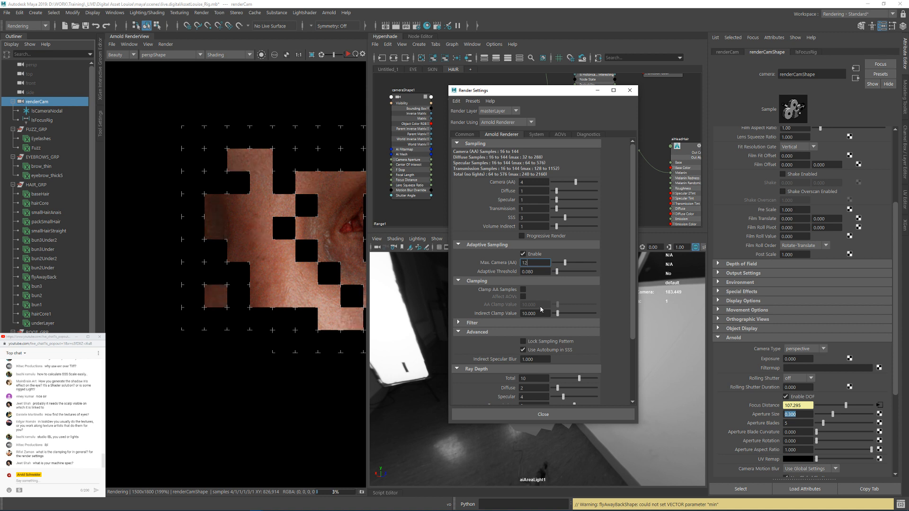
scroll(325, 243, down, 1)
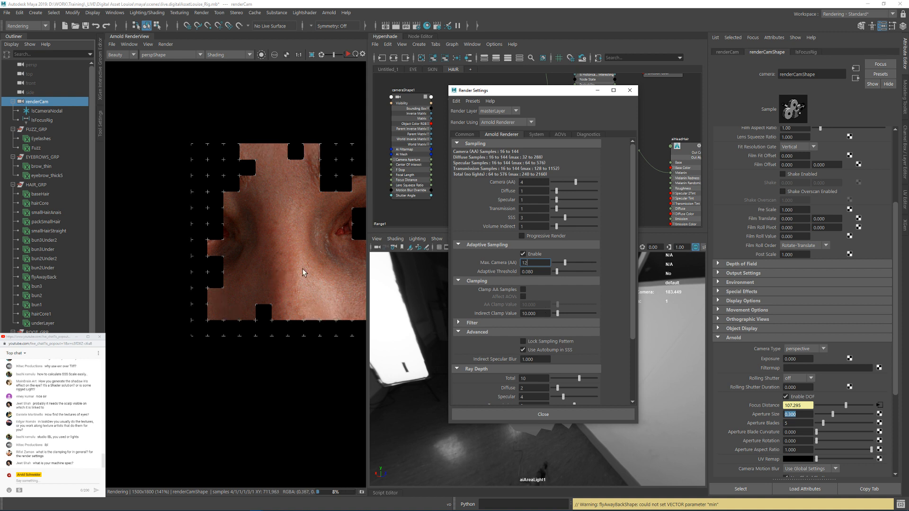
scroll(305, 267, down, 2)
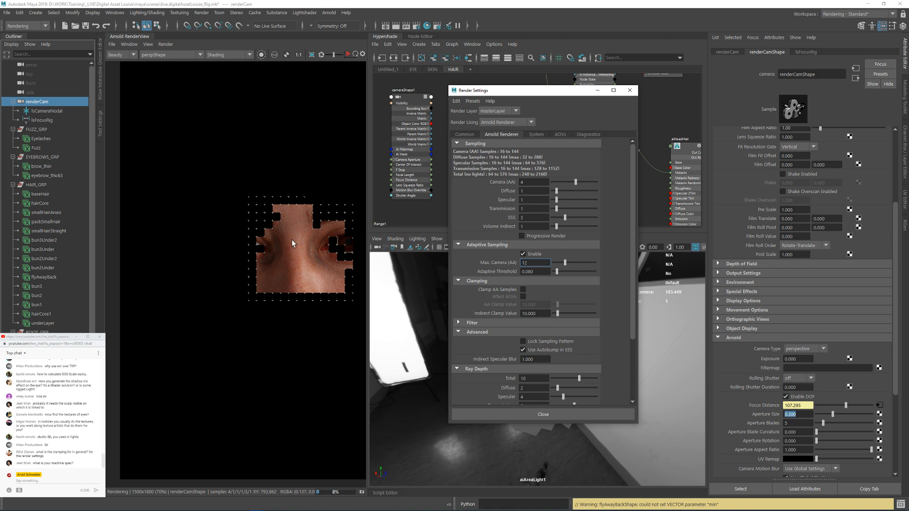
middle_drag(291, 239, 256, 238)
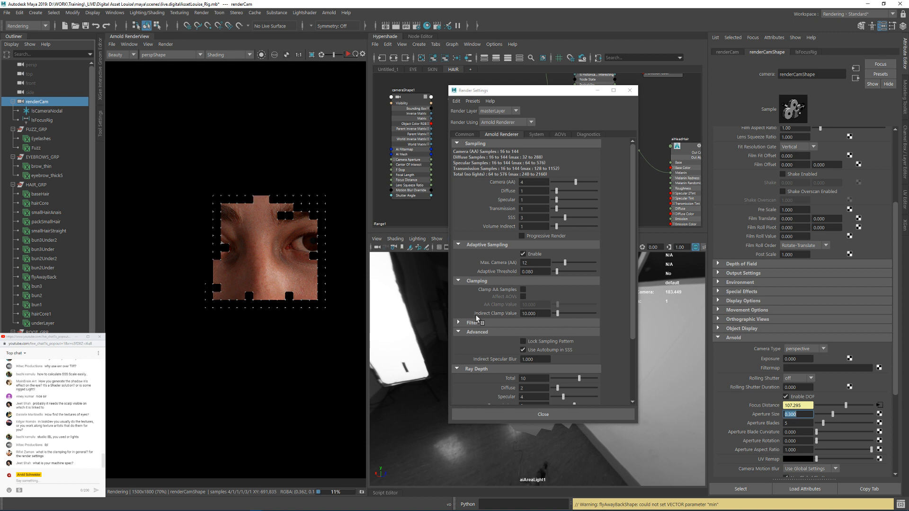
drag(536, 314, 520, 316)
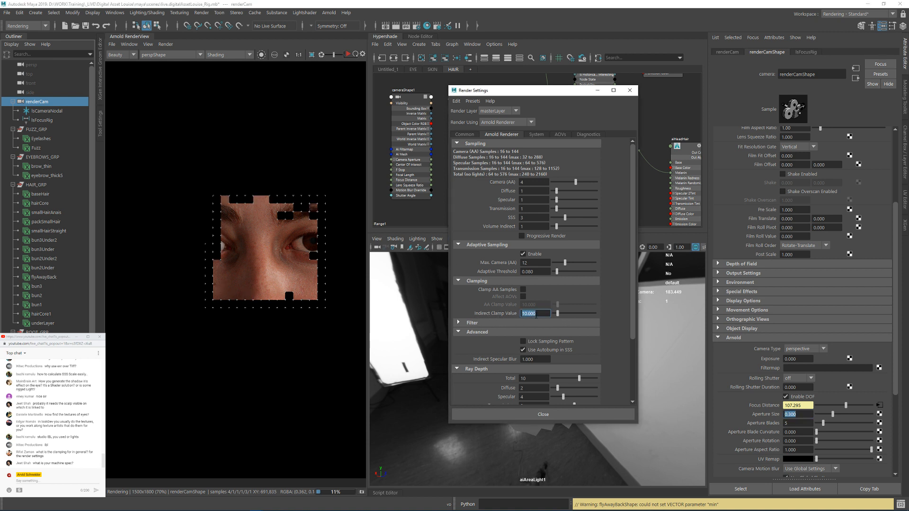
click(536, 313)
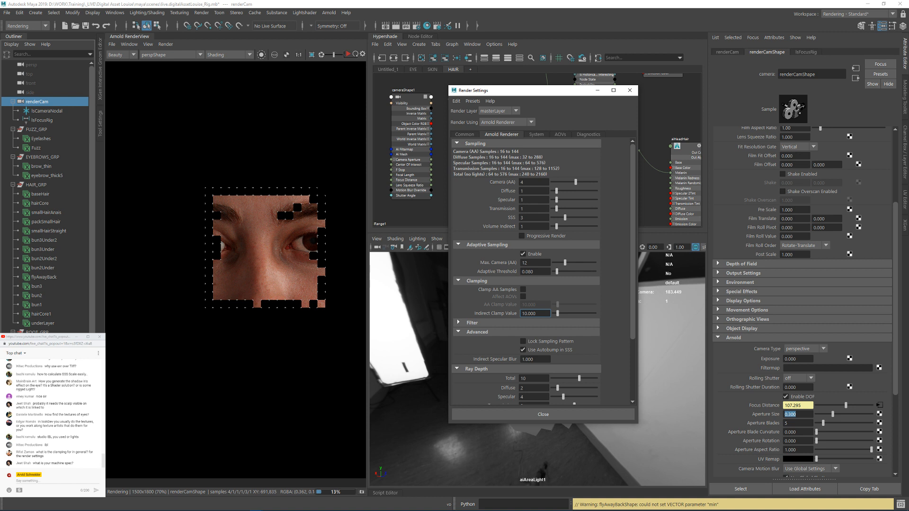
Step: Open the Task Manager and check the load on the CPU's logical processors while the render runs
right_click(711, 507)
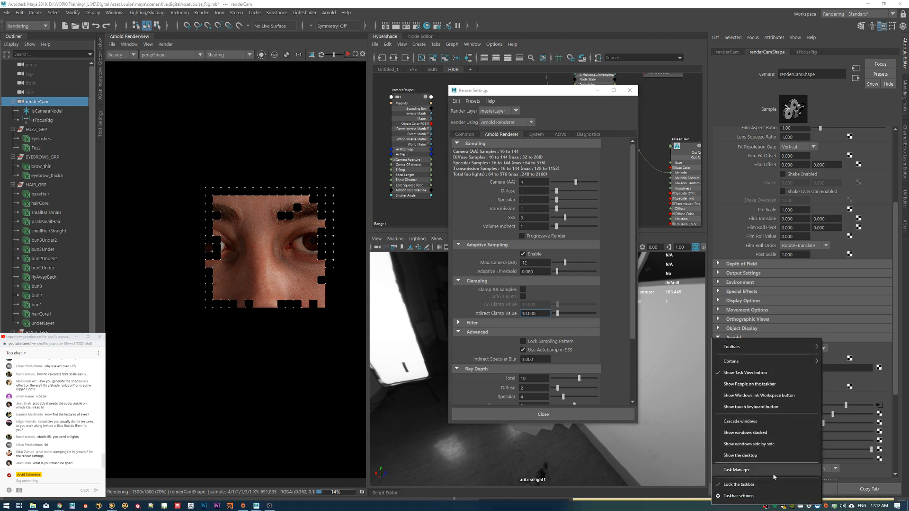
click(775, 475)
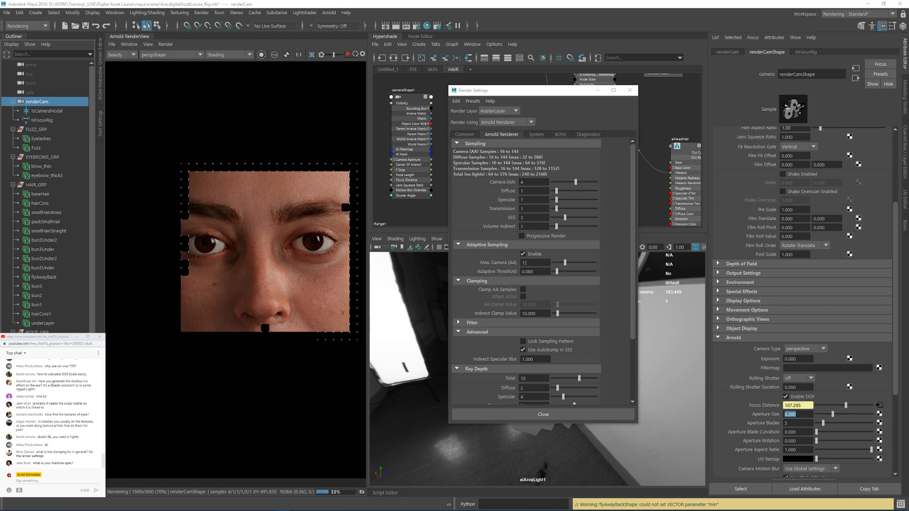
drag(908, 133, 700, 160)
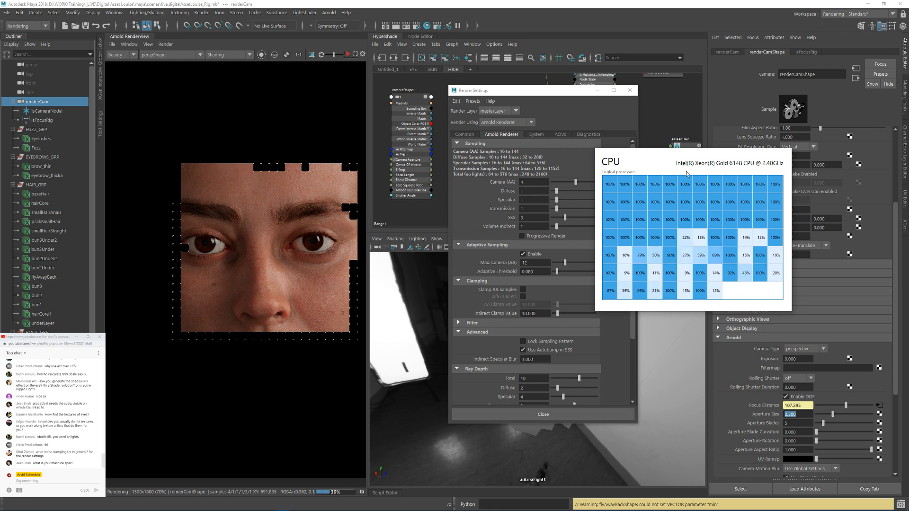
drag(681, 169, 908, 135)
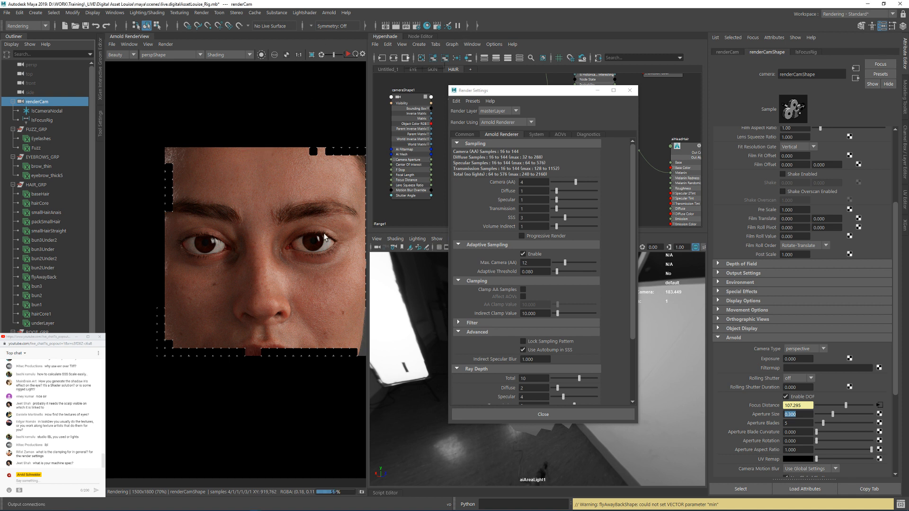
Step: Examine the eyes, nose and cheek skin in the running render, moving the Render Settings window off the work area
scroll(323, 233, up, 1)
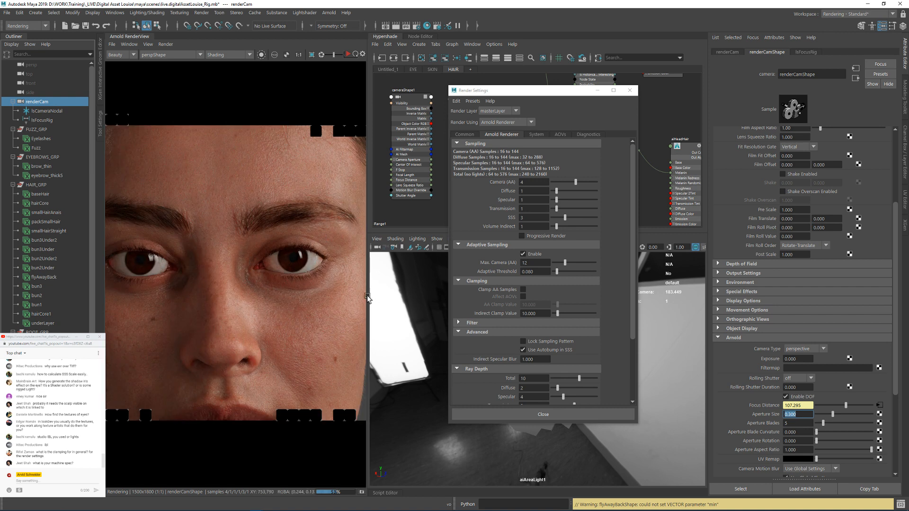
middle_drag(224, 233, 248, 206)
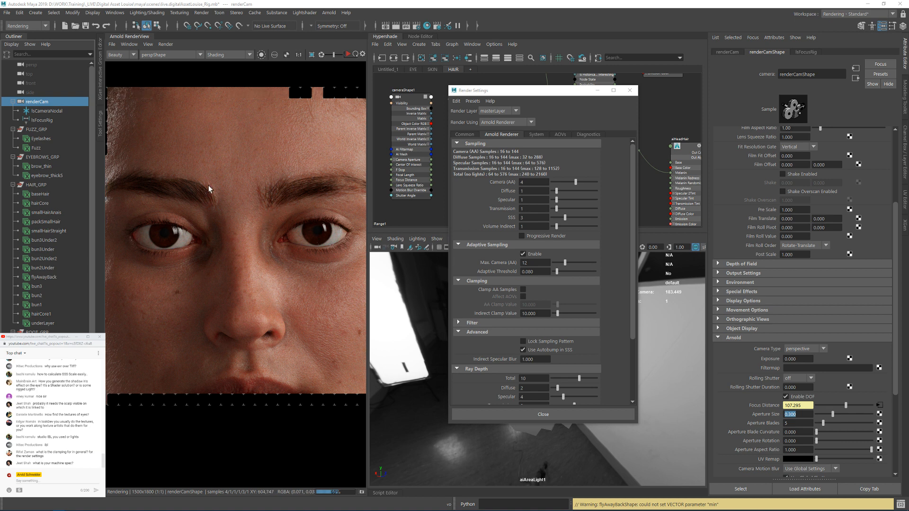
scroll(208, 187, up, 1)
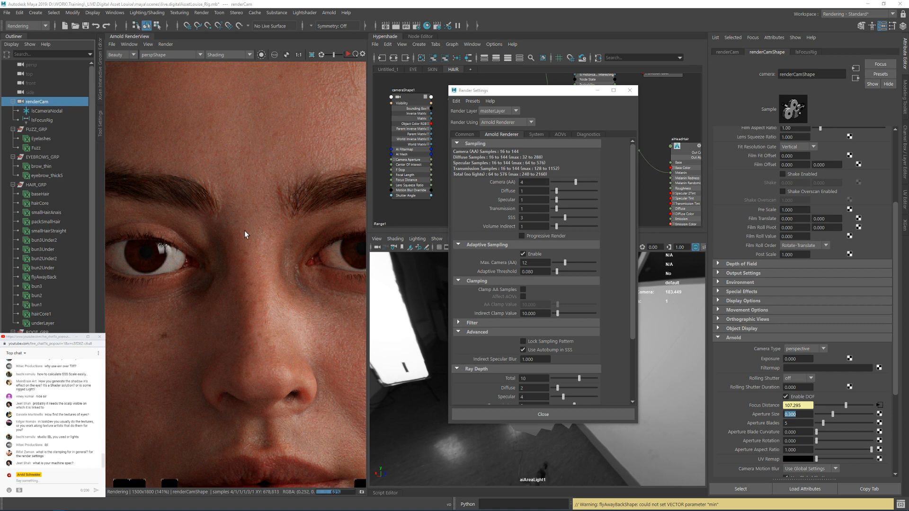
scroll(245, 231, down, 2)
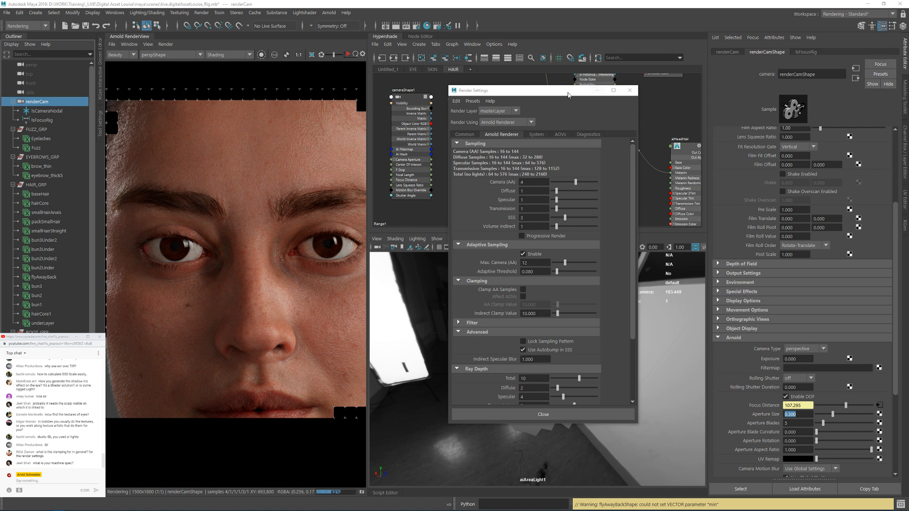
drag(537, 90, 908, 97)
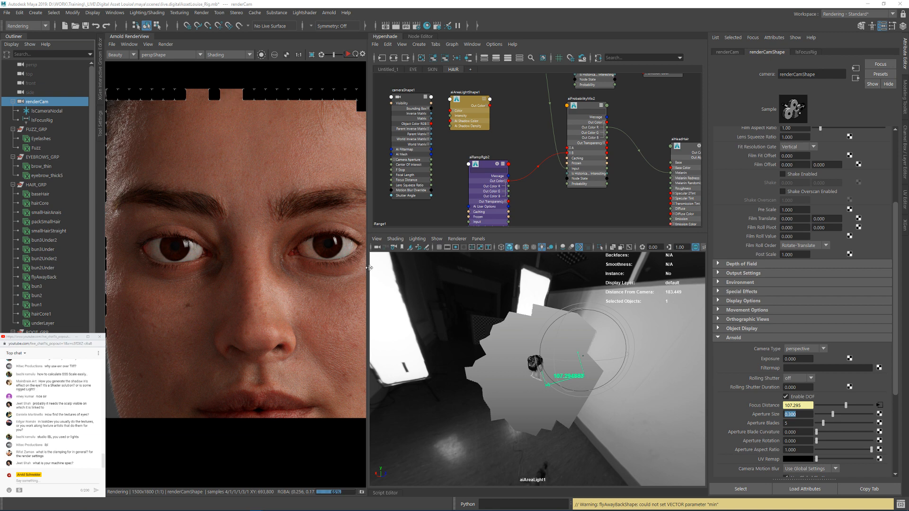
scroll(268, 256, down, 2)
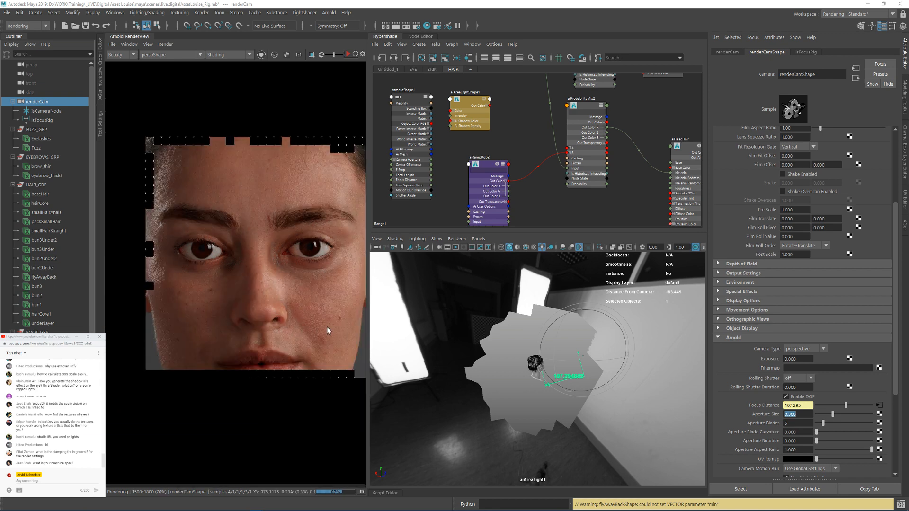
scroll(337, 317, up, 2)
scroll(335, 317, up, 2)
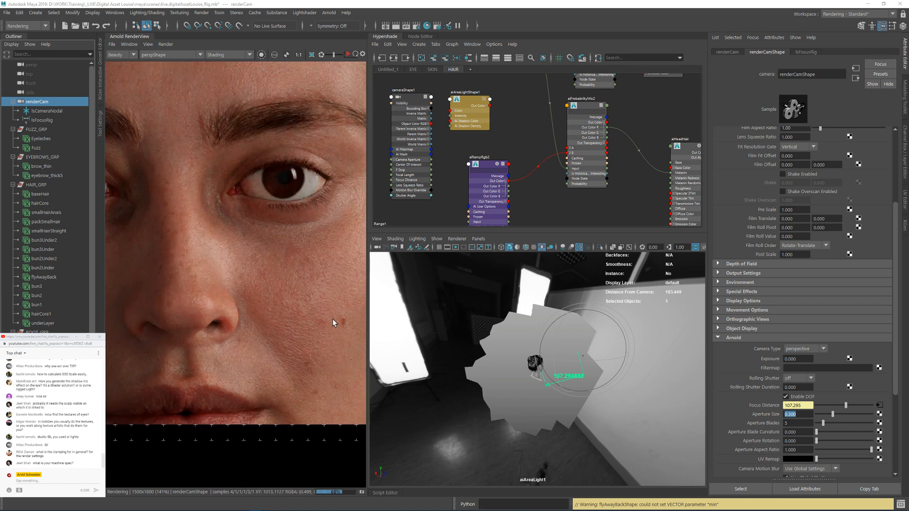
Step: Show the render at 1:1 and widen the Arnold RenderView into the space taken by the Attribute Editor
click(301, 54)
drag(369, 130, 547, 141)
drag(734, 156, 852, 86)
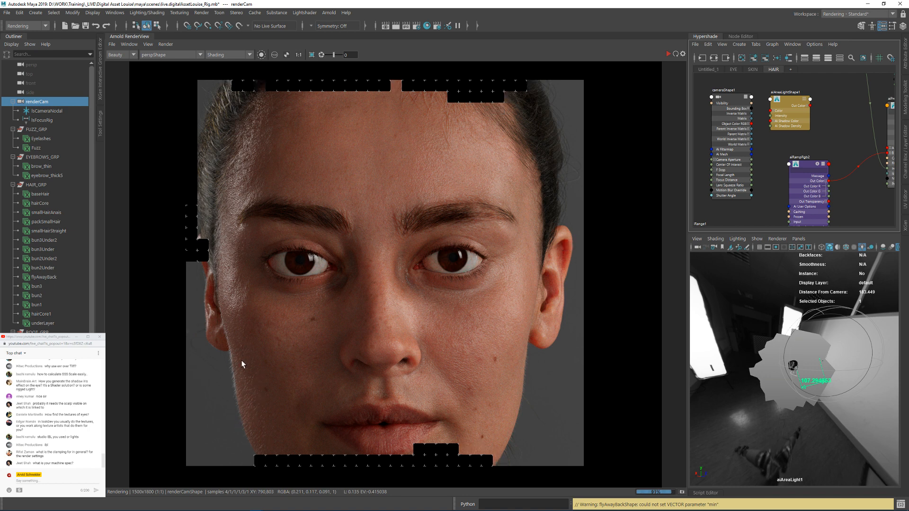
Step: Examine the whole face, ears and neck in the enlarged render view while the last buckets finish
middle_drag(239, 411, 253, 356)
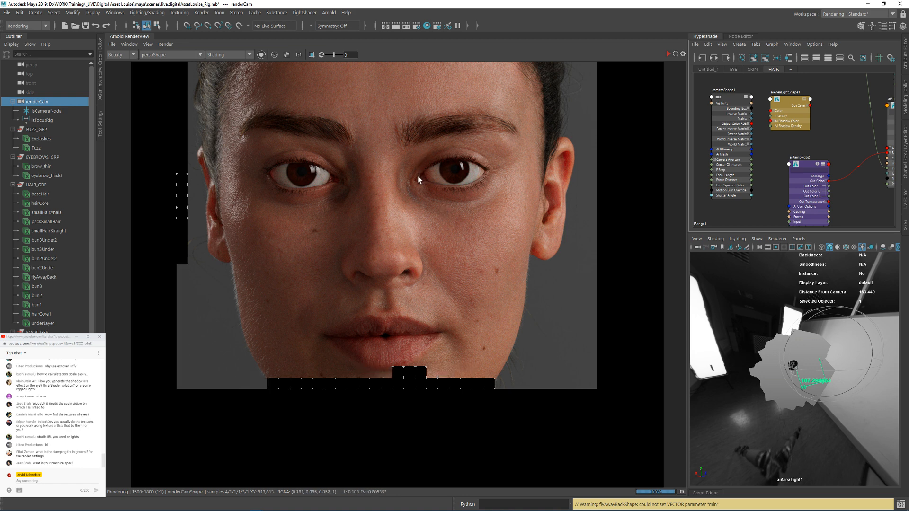
middle_drag(417, 174, 413, 207)
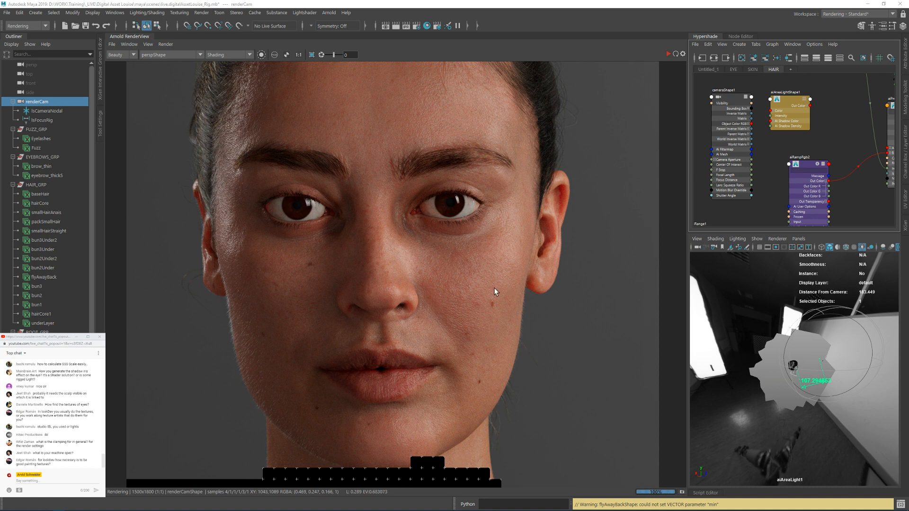
scroll(493, 288, down, 2)
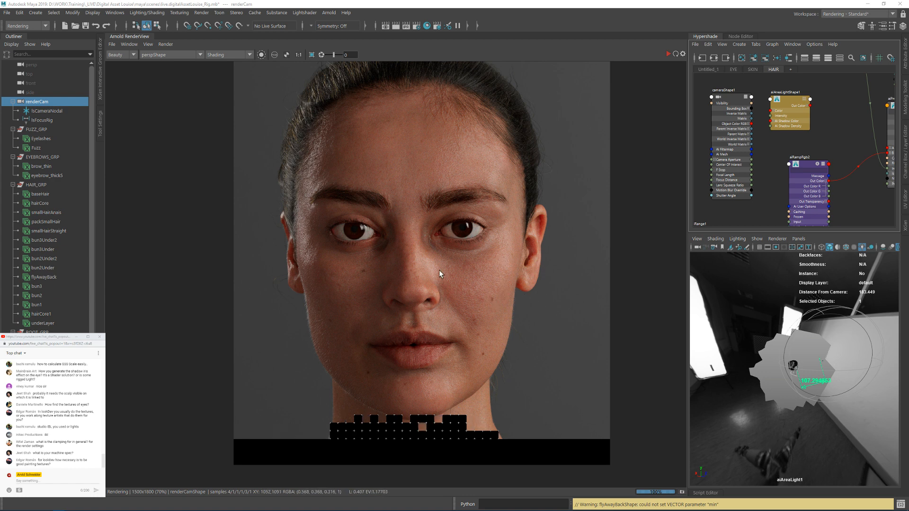
scroll(484, 278, up, 2)
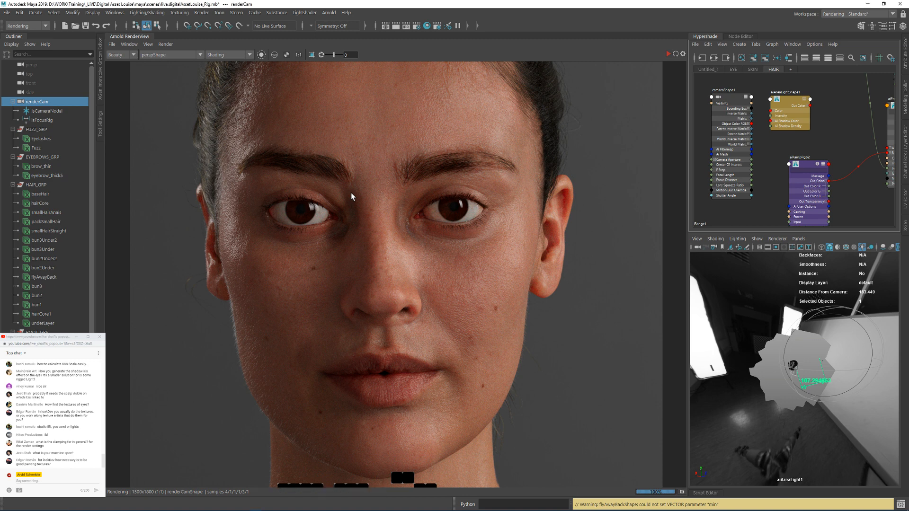
middle_drag(351, 192, 352, 246)
scroll(343, 195, down, 2)
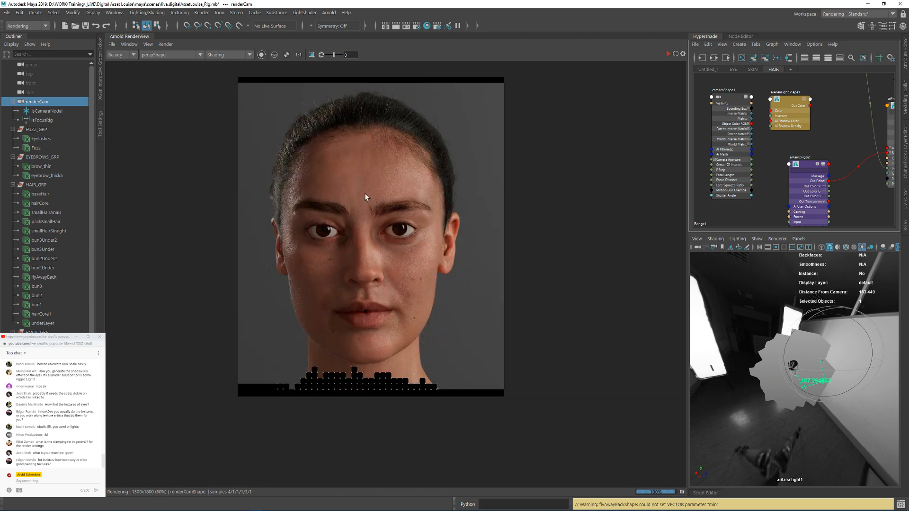
scroll(375, 161, up, 1)
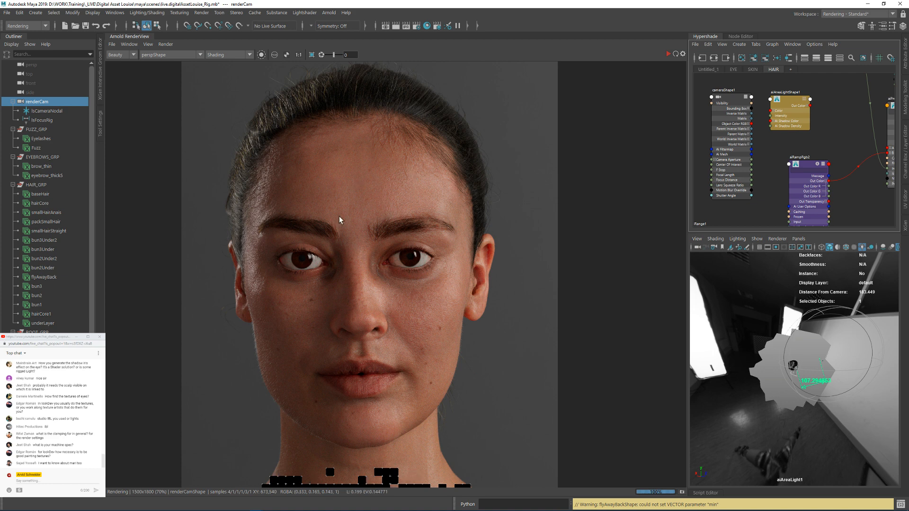
middle_drag(341, 212, 370, 167)
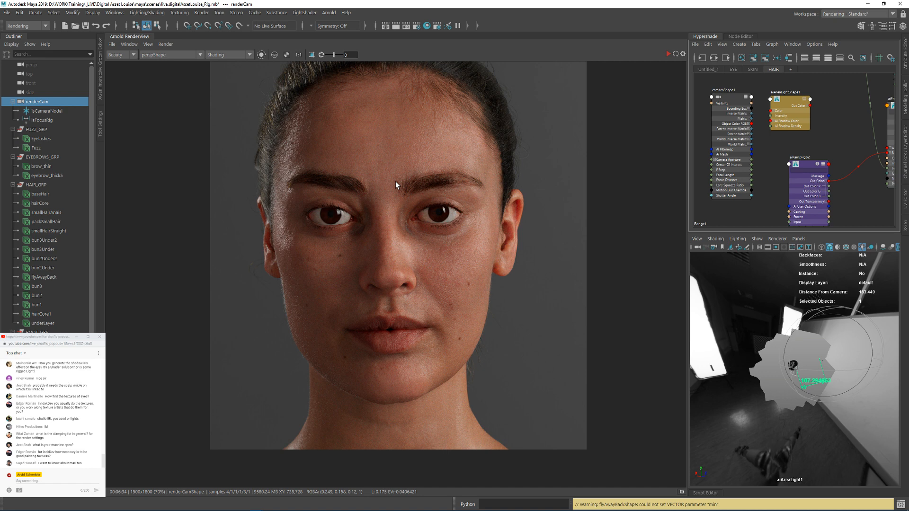
Step: Inspect the hairline, the temple and the flyaway hairs on top of the head in the finished render
scroll(396, 181, up, 5)
scroll(439, 318, down, 2)
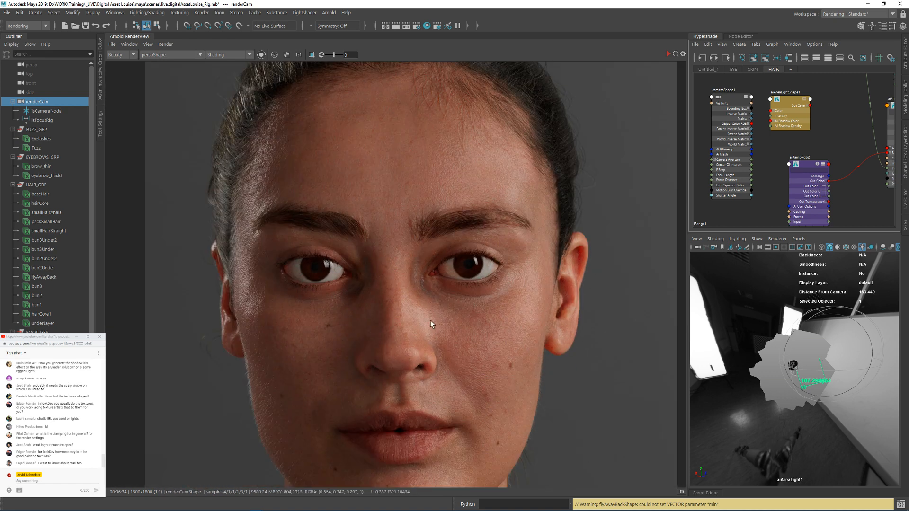
middle_drag(439, 318, 422, 252)
middle_drag(446, 92, 427, 302)
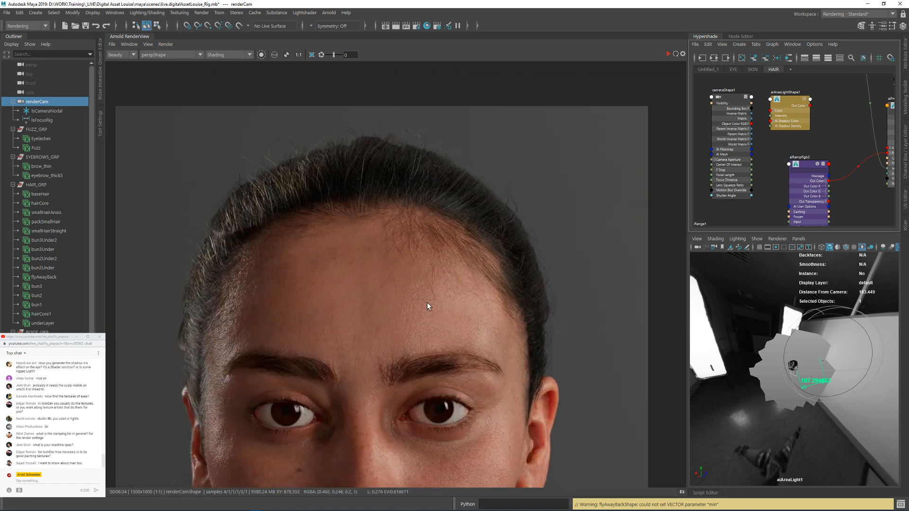
scroll(346, 163, up, 2)
middle_drag(218, 277, 367, 184)
scroll(369, 233, up, 2)
scroll(322, 317, down, 2)
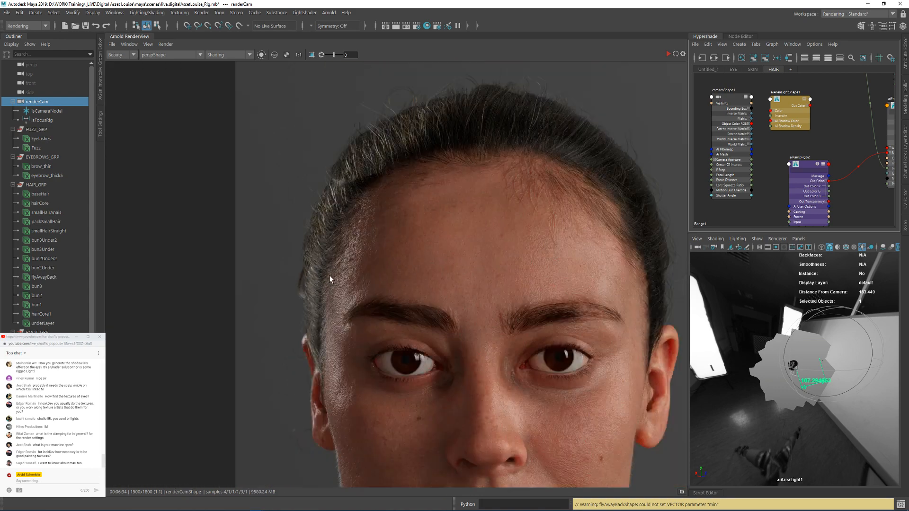
scroll(345, 297, up, 2)
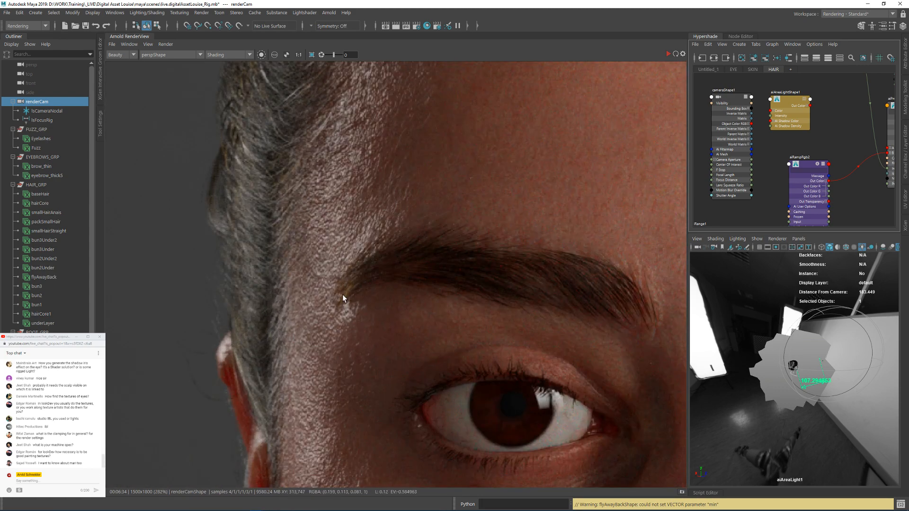
scroll(365, 311, down, 2)
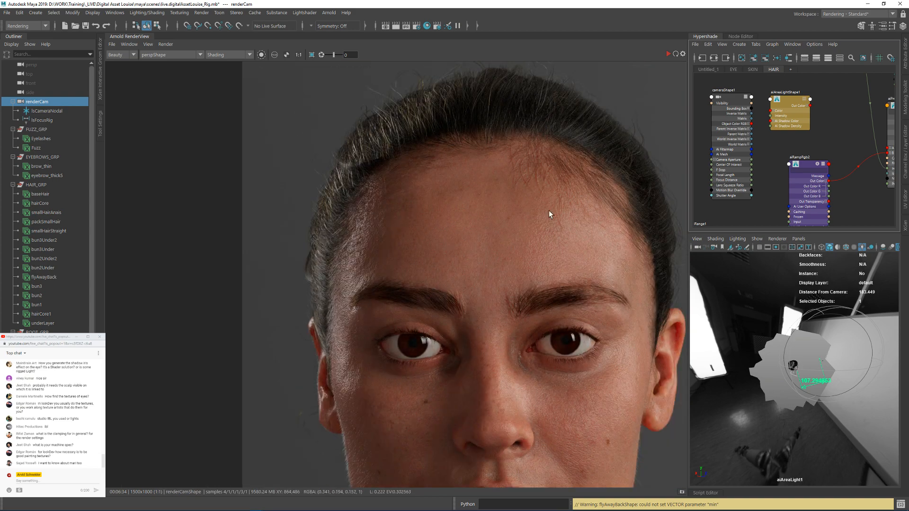
middle_drag(550, 210, 359, 254)
scroll(387, 177, up, 3)
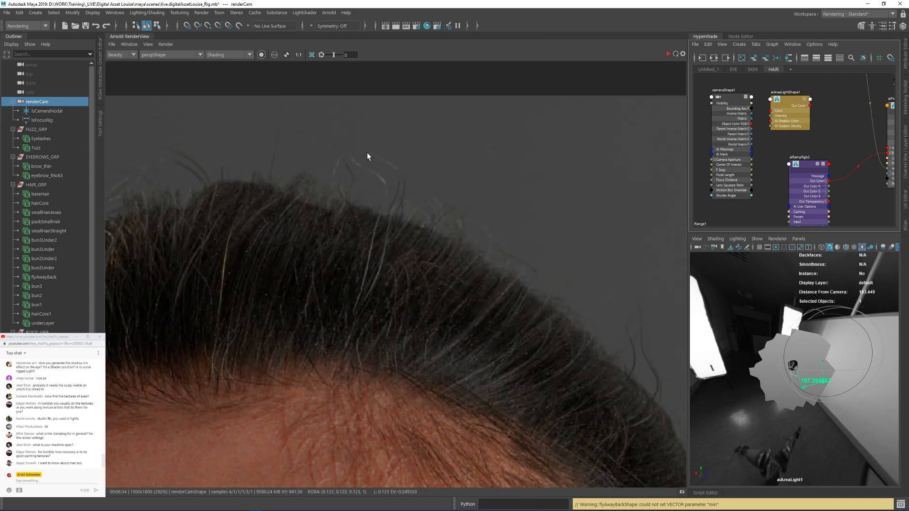
scroll(377, 230, down, 2)
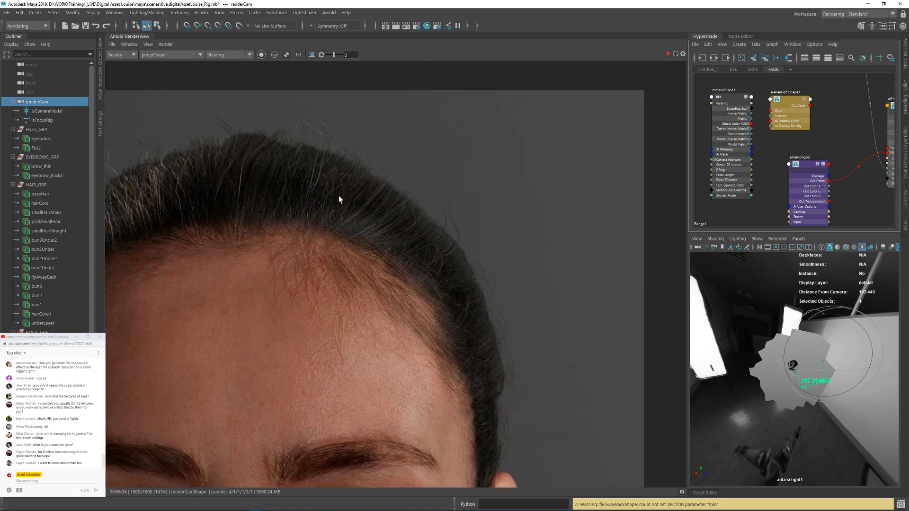
Step: Inspect both eyebrows, the eyes and the surrounding forehead skin in the finished render
middle_drag(339, 196, 315, 165)
middle_drag(349, 241, 410, 83)
scroll(304, 299, up, 1)
middle_drag(261, 281, 474, 281)
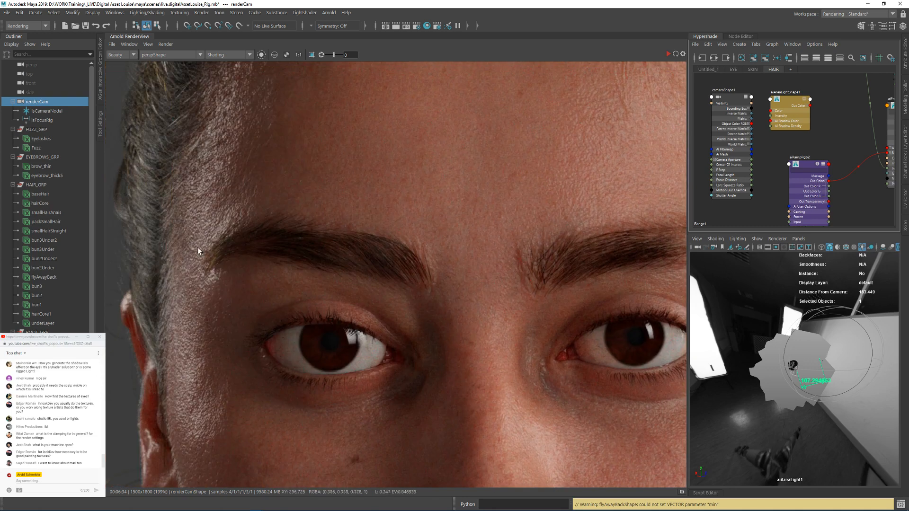
middle_drag(572, 243, 318, 236)
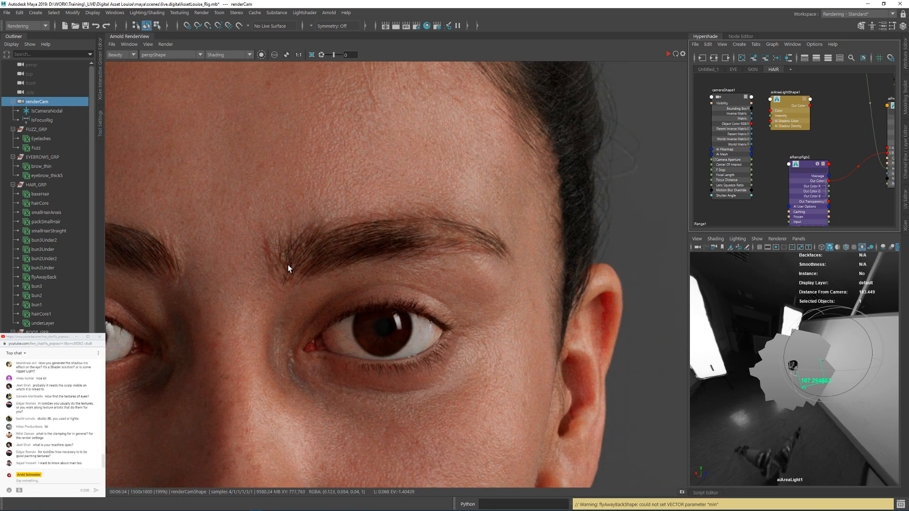
scroll(288, 265, down, 2)
middle_drag(369, 384, 444, 280)
scroll(445, 280, up, 1)
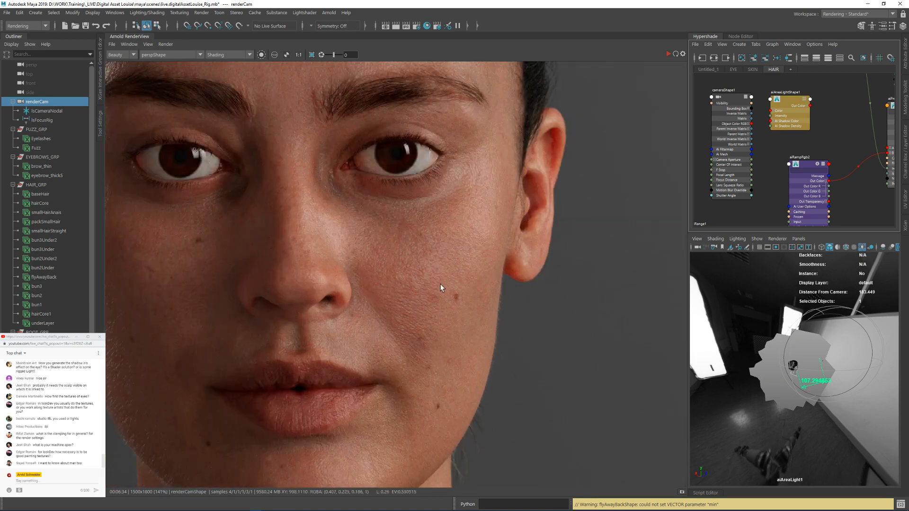
Step: Inspect the skin detail on the nose, cheek, earlobe, lips and jaw, and return to the full face at 1:1
scroll(464, 306, up, 1)
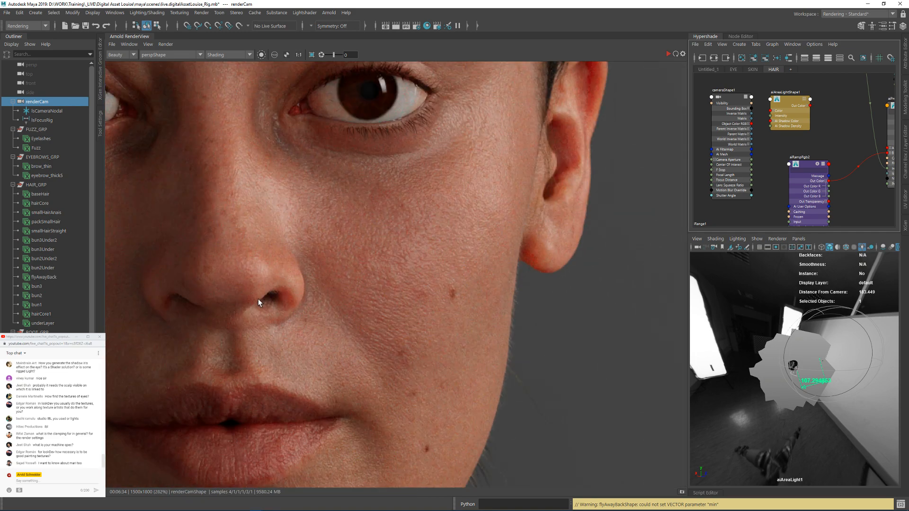
scroll(258, 299, up, 1)
middle_drag(234, 314, 402, 305)
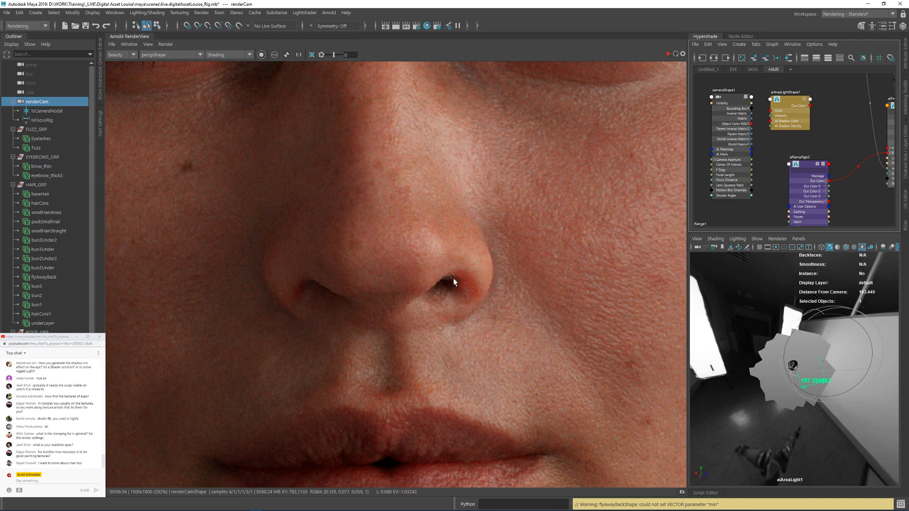
middle_drag(518, 172, 289, 154)
middle_drag(562, 218, 392, 306)
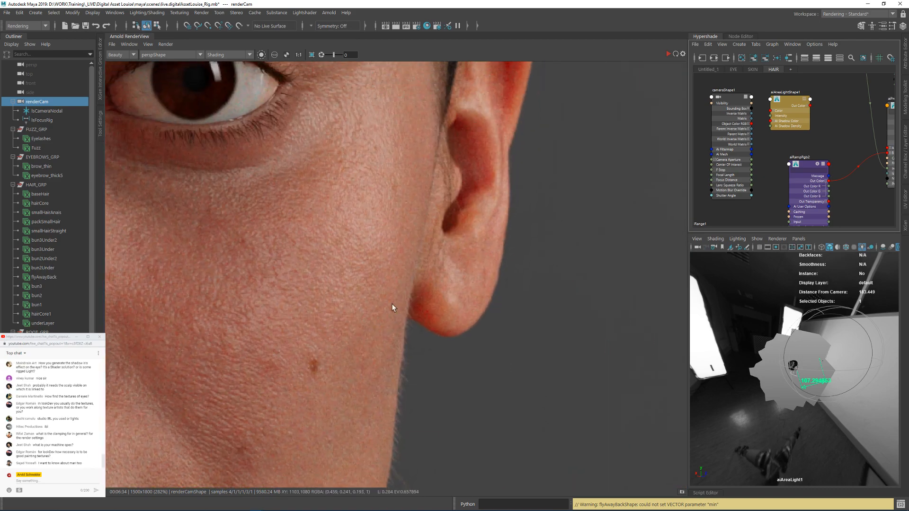
middle_drag(341, 442, 342, 248)
middle_drag(279, 339, 397, 251)
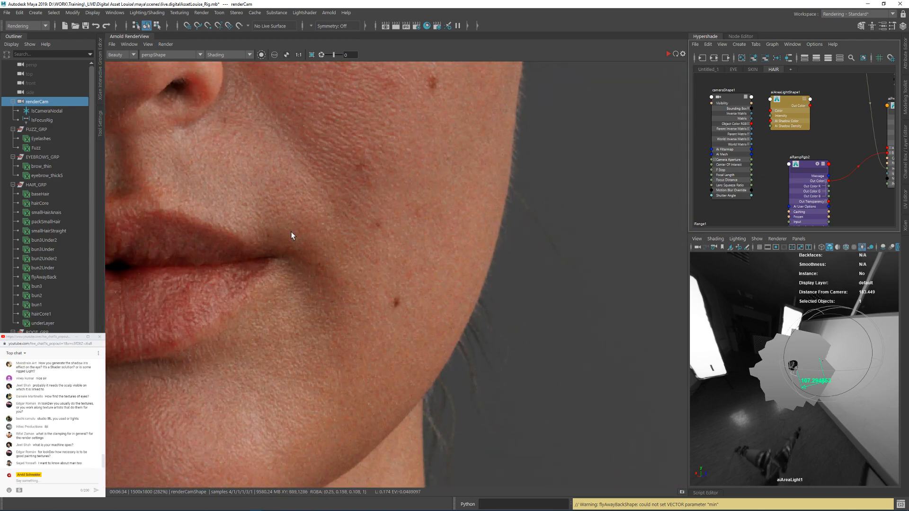
scroll(291, 231, down, 2)
middle_drag(322, 263, 431, 443)
scroll(405, 256, down, 1)
scroll(431, 443, up, 1)
scroll(449, 268, down, 1)
scroll(391, 295, up, 3)
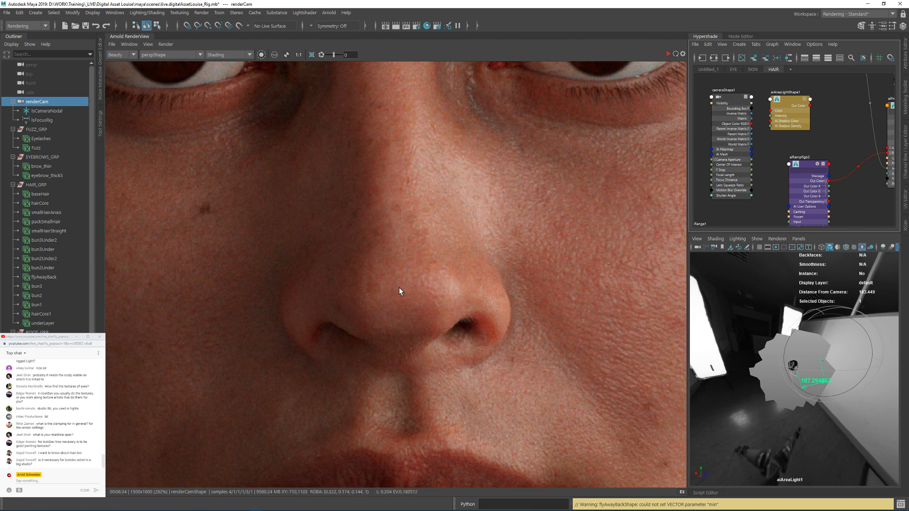
scroll(398, 288, down, 3)
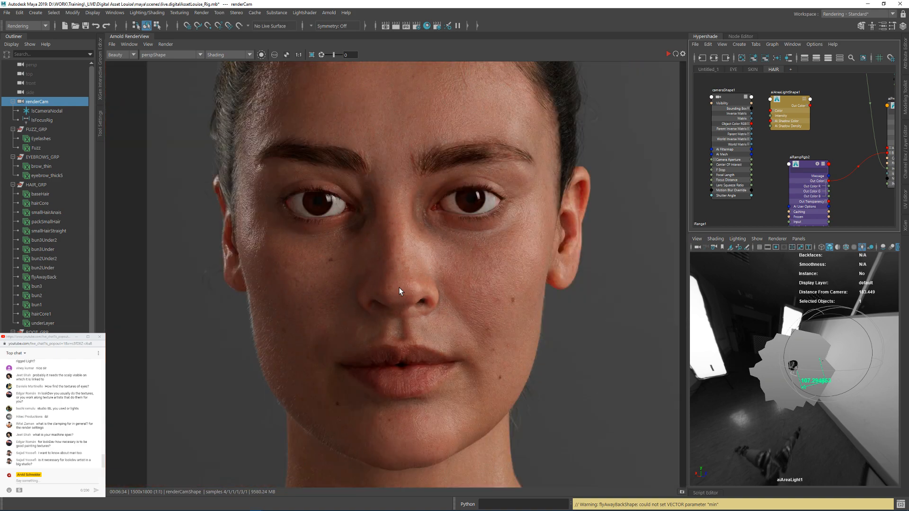
Step: Look over the hairline, forehead, eyes and lower face of the finished render at 1:1
middle_drag(399, 142, 363, 266)
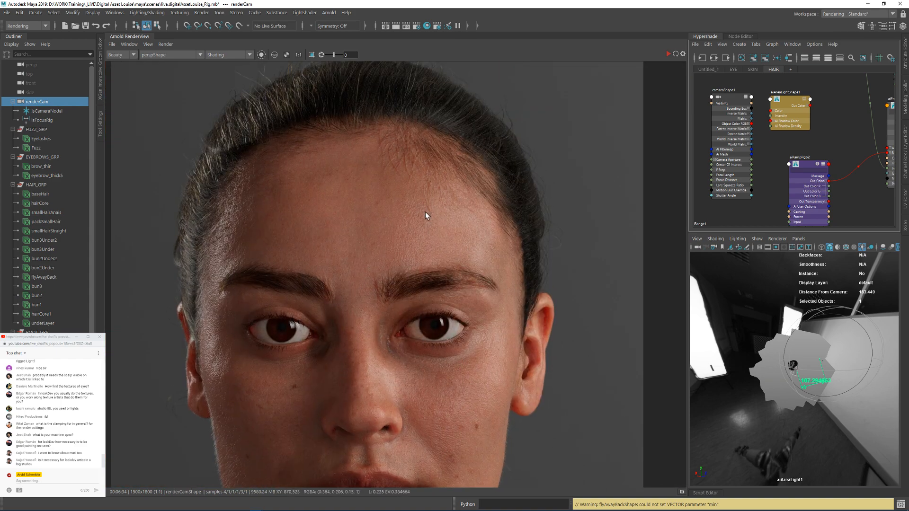
middle_drag(510, 347, 480, 231)
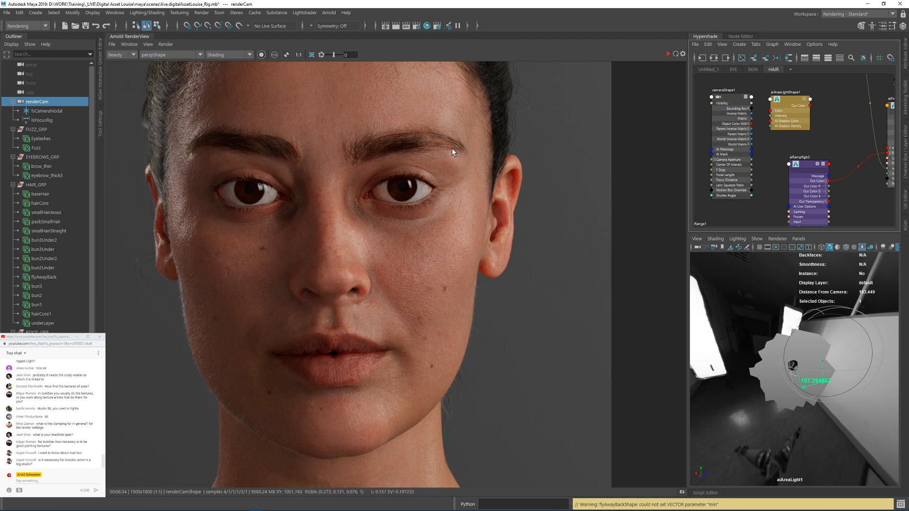
middle_drag(452, 148, 423, 180)
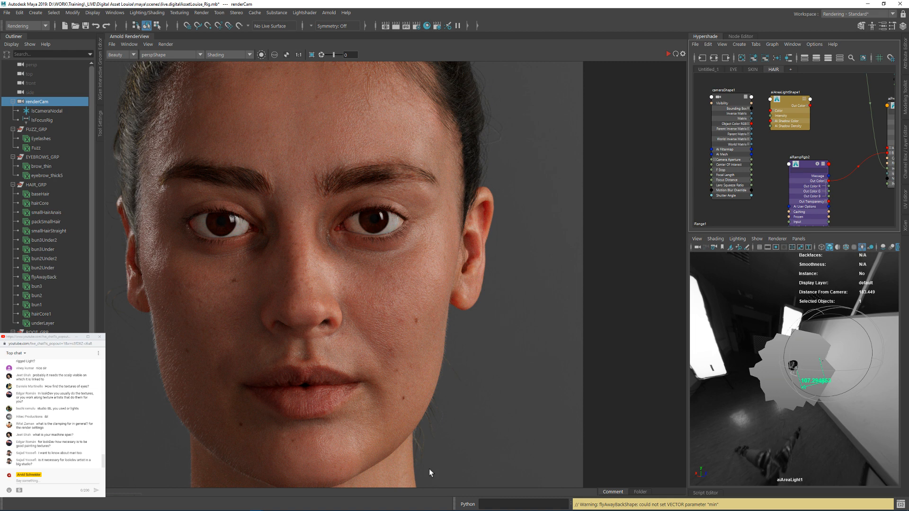
Step: Store a snapshot of the finished render and set the snapshots folder to Digital Asset Louise/maya/images
click(136, 497)
click(121, 470)
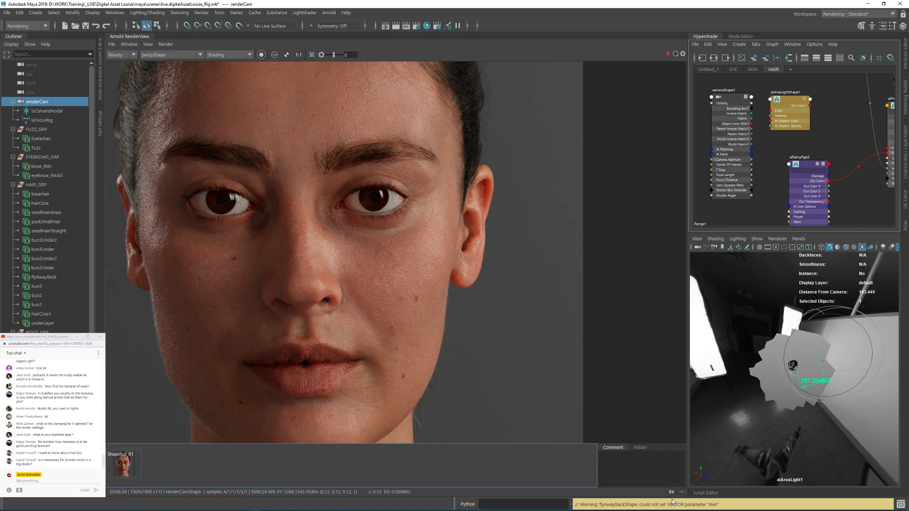
click(640, 447)
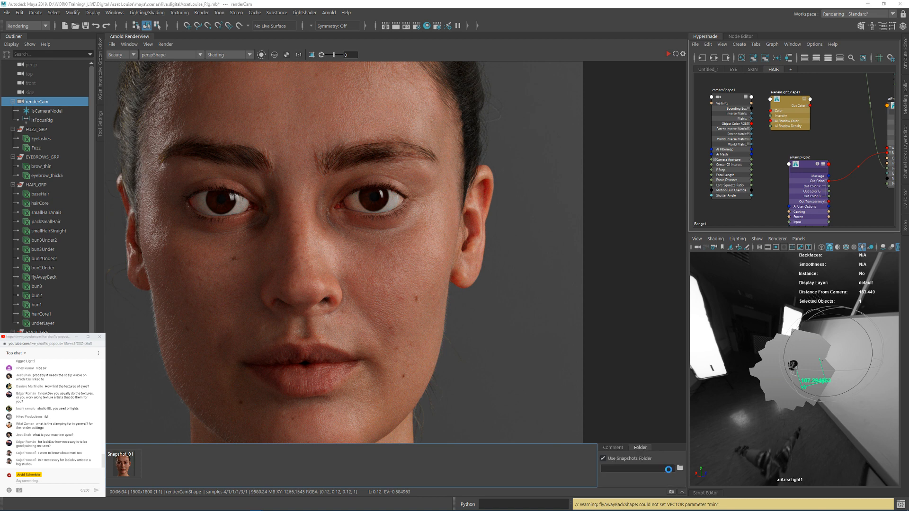
click(679, 469)
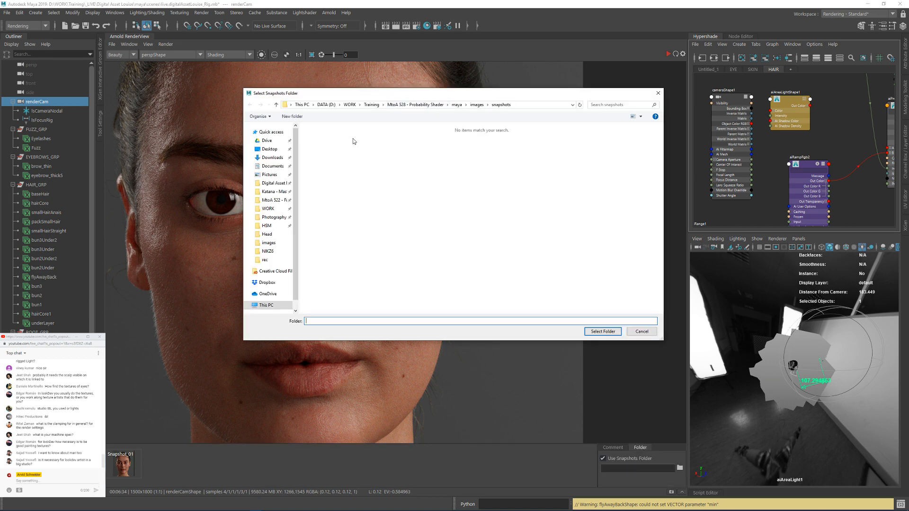
click(273, 183)
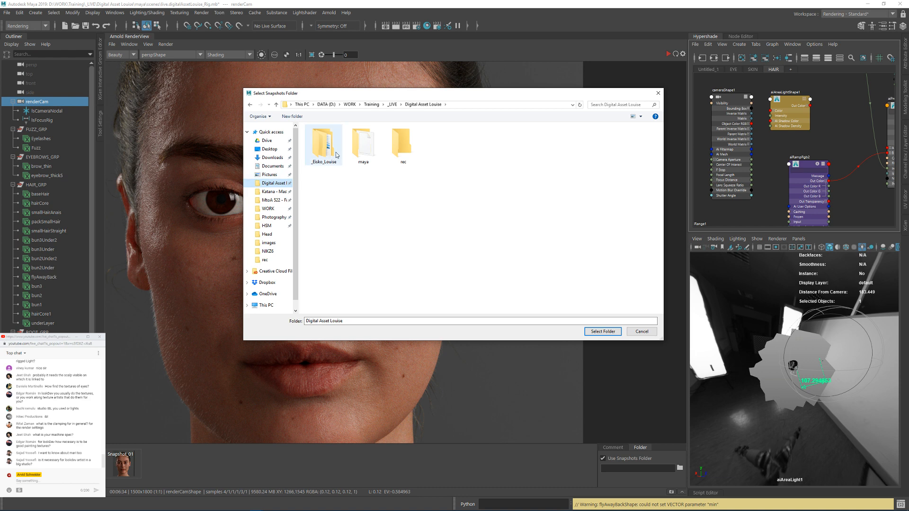
double_click(364, 145)
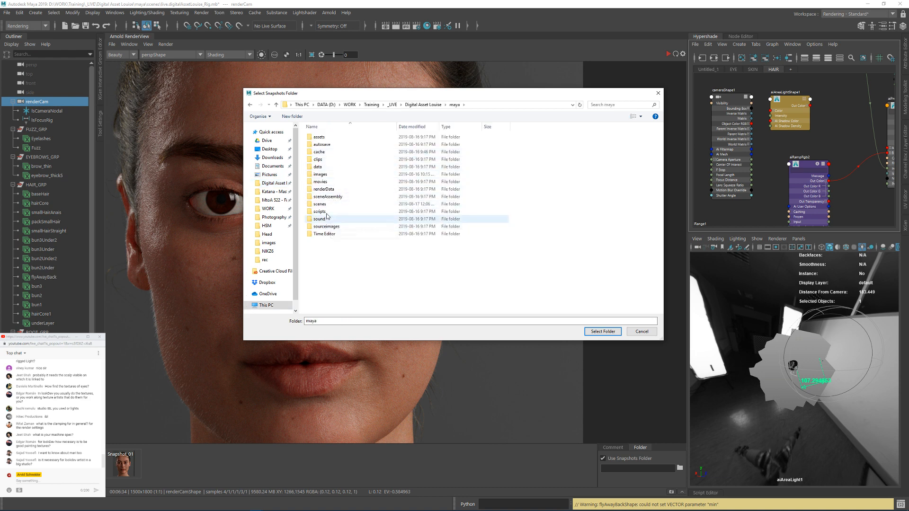
double_click(327, 175)
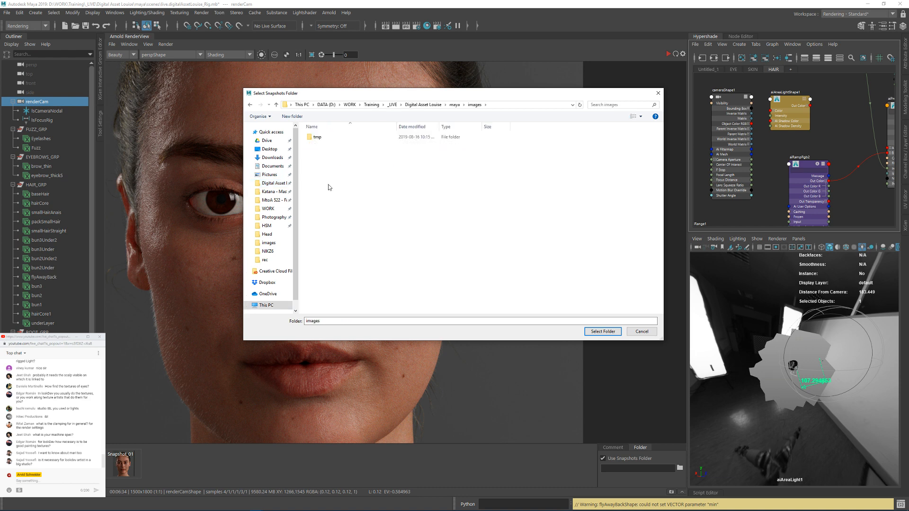
click(587, 332)
Step: Review the whole head from hair to neck in the finished render at 70% zoom
click(431, 264)
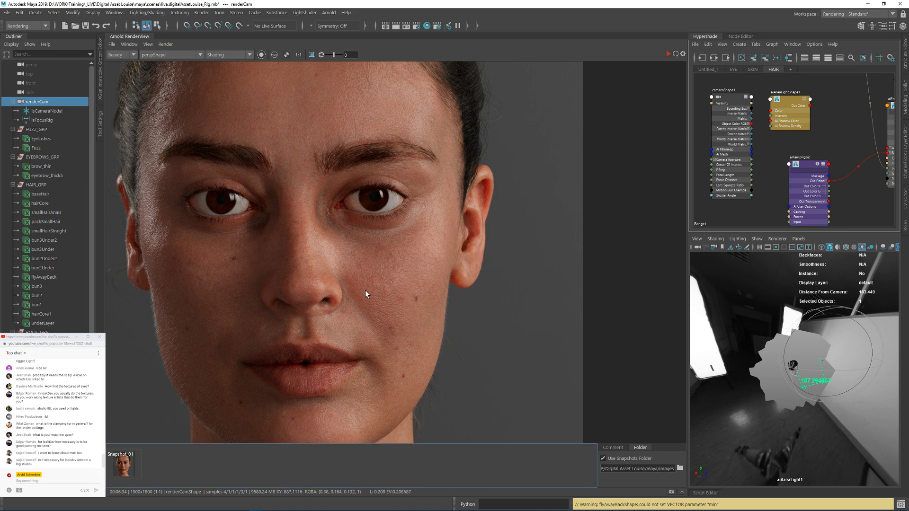
scroll(296, 234, down, 3)
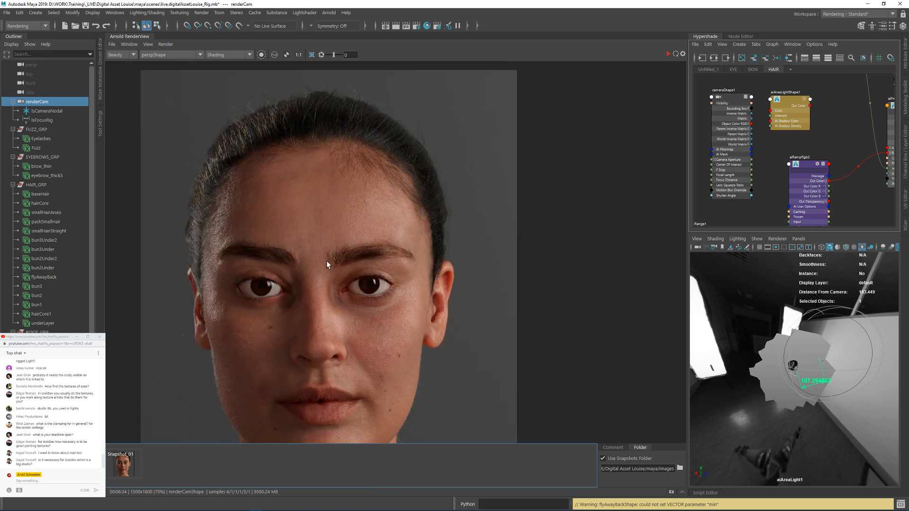
middle_drag(336, 321, 348, 257)
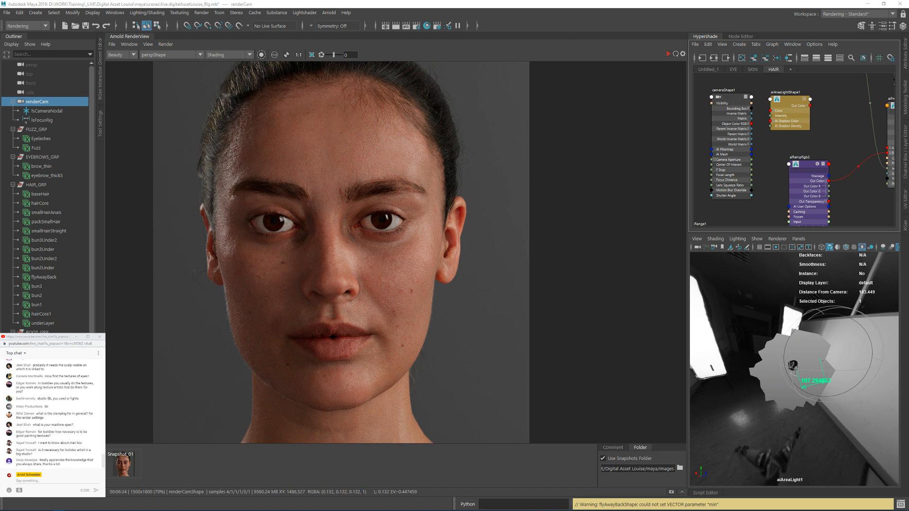
Step: Bring in the browser window with the artist's Instagram profile, look through the posted photos and renders, and move the window away again
drag(908, 132, 544, 90)
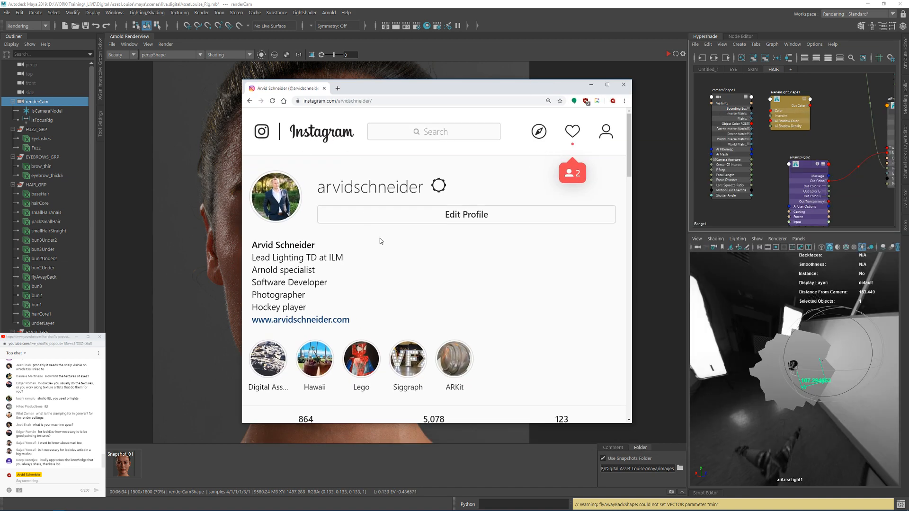
click(355, 101)
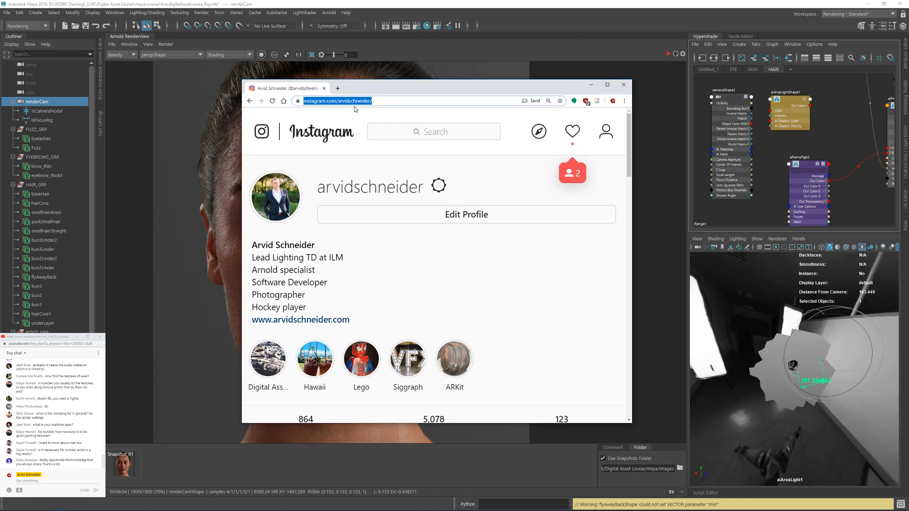
scroll(464, 279, down, 8)
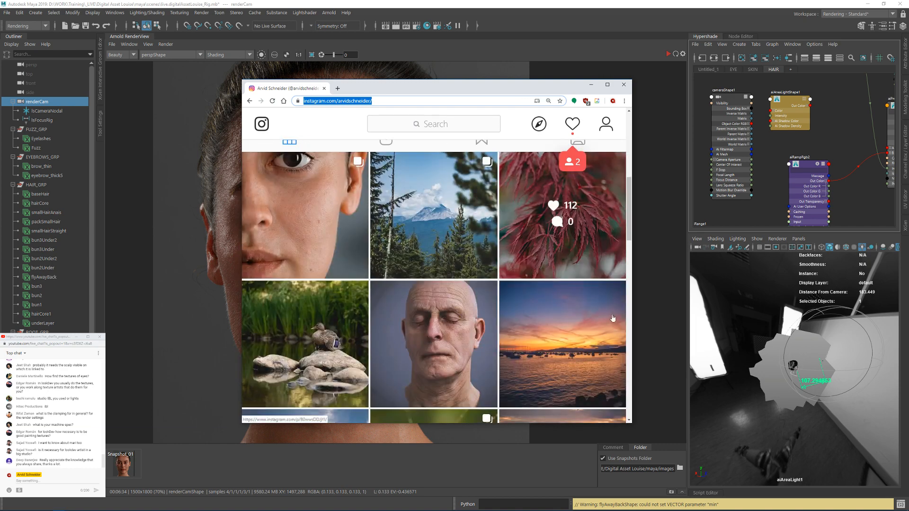
scroll(378, 305, down, 8)
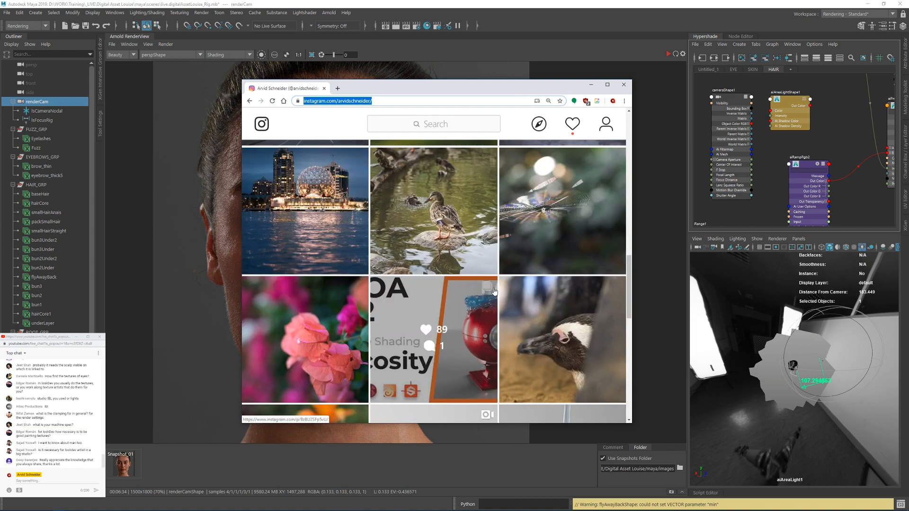
scroll(514, 264, up, 4)
scroll(530, 265, down, 10)
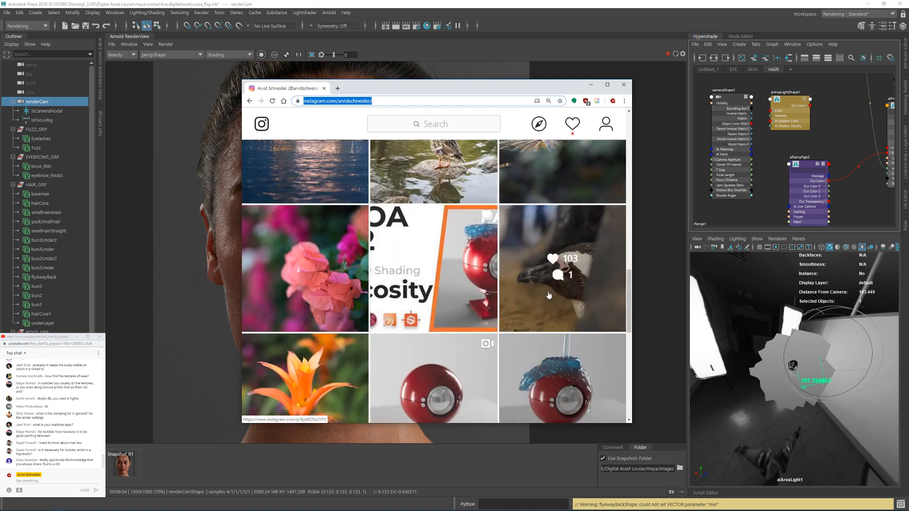
scroll(319, 294, down, 6)
scroll(351, 246, up, 2)
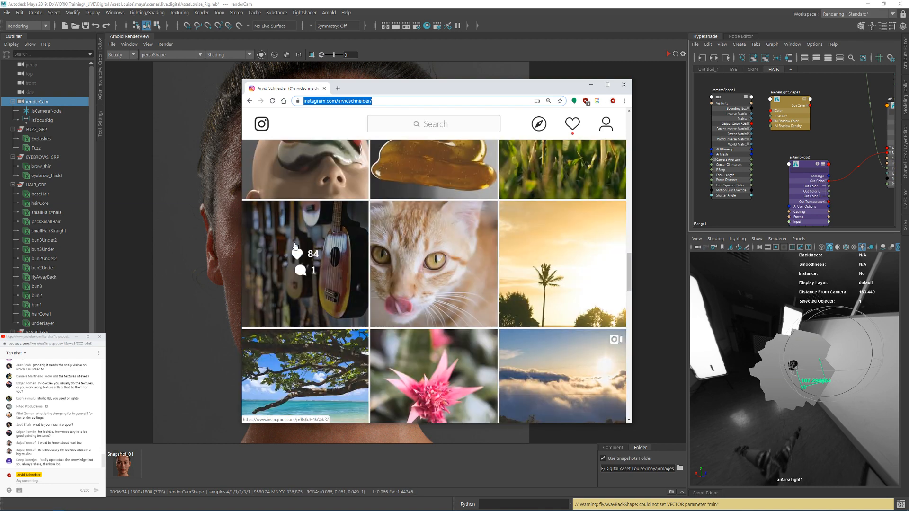
scroll(353, 205, down, 6)
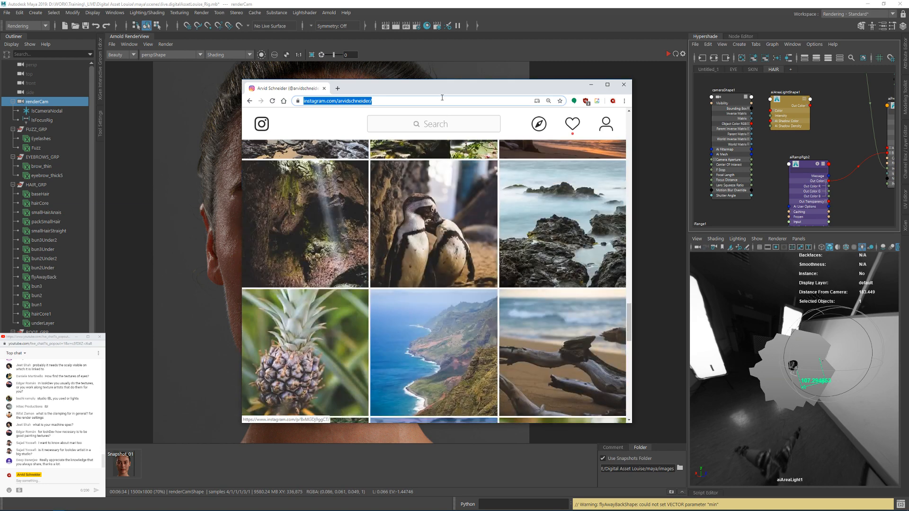
drag(457, 93, 908, 66)
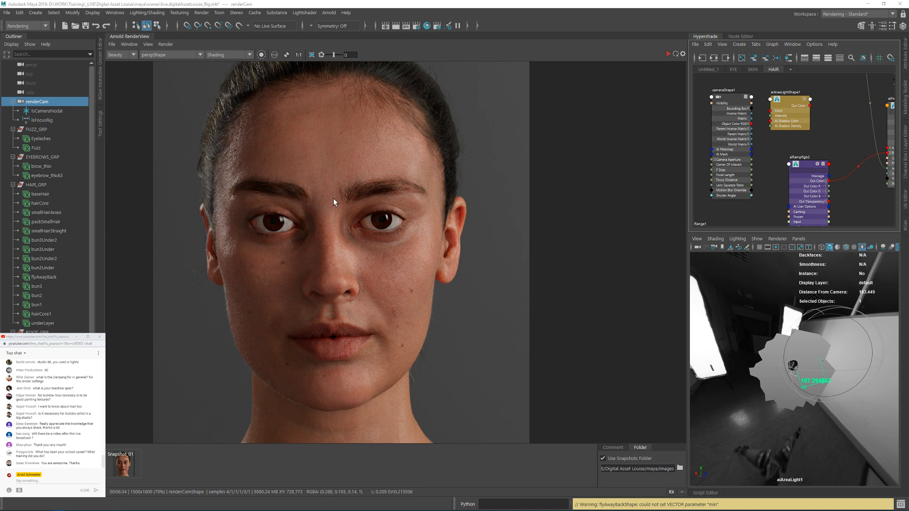
Step: Inspect the hairline, eyebrows, eyes, nose and cheek skin of the render up close, and return to the face at 1:1
scroll(356, 94, up, 5)
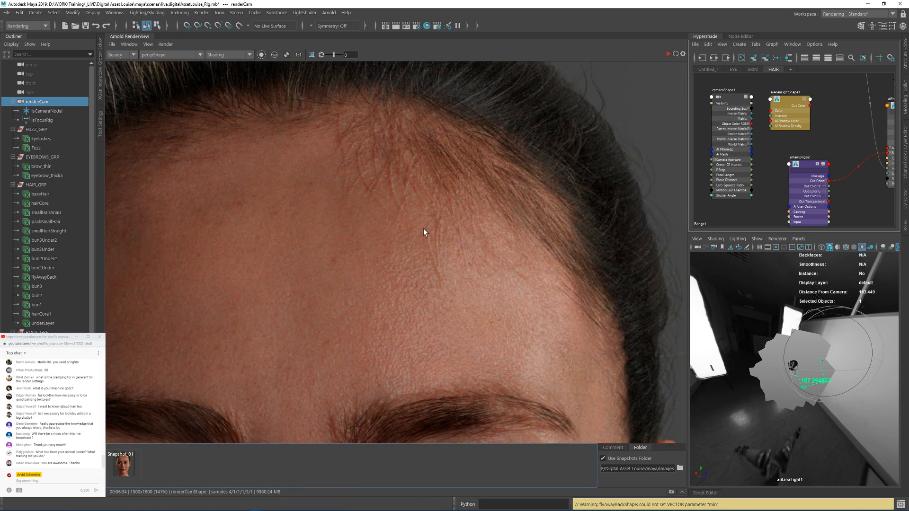
scroll(443, 191, down, 2)
scroll(439, 246, up, 2)
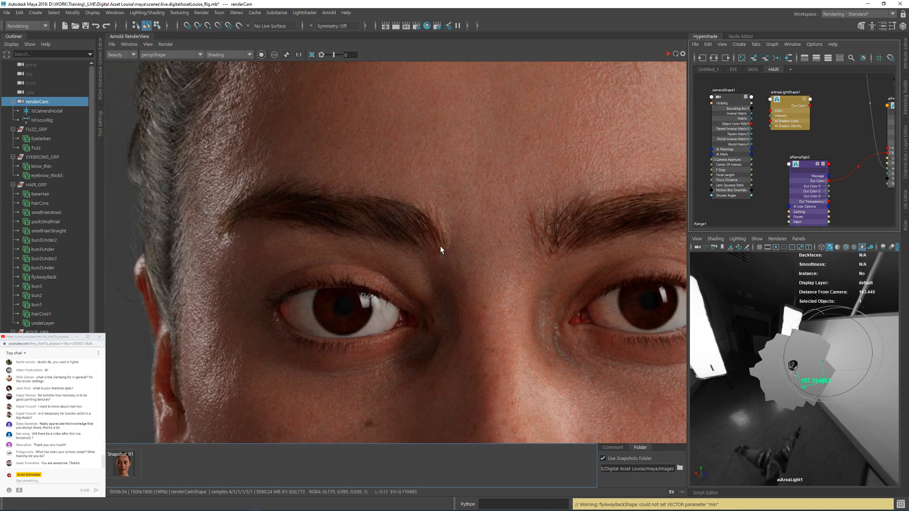
middle_drag(416, 311, 393, 203)
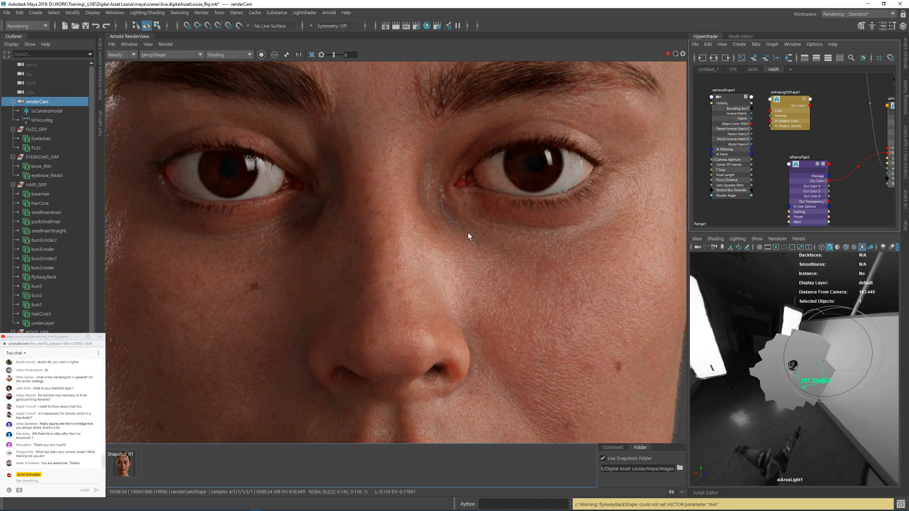
scroll(468, 232, down, 2)
scroll(467, 232, down, 2)
scroll(533, 175, up, 2)
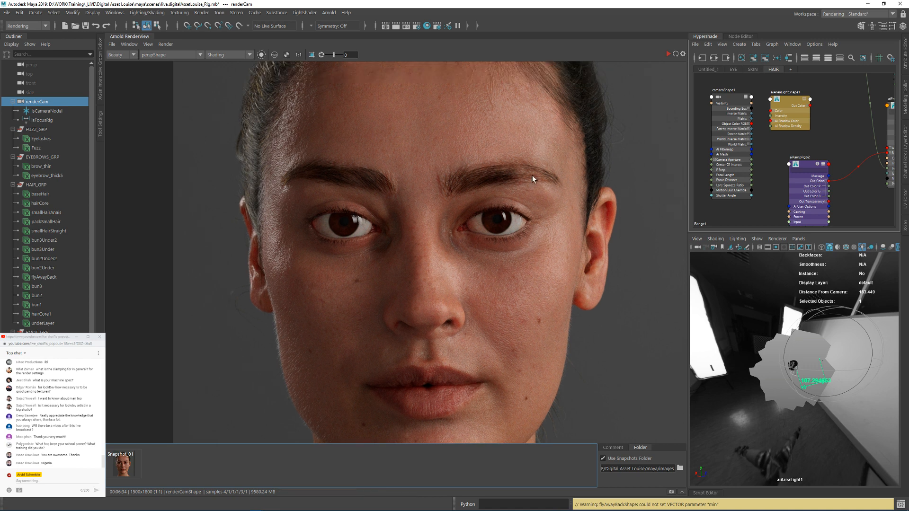